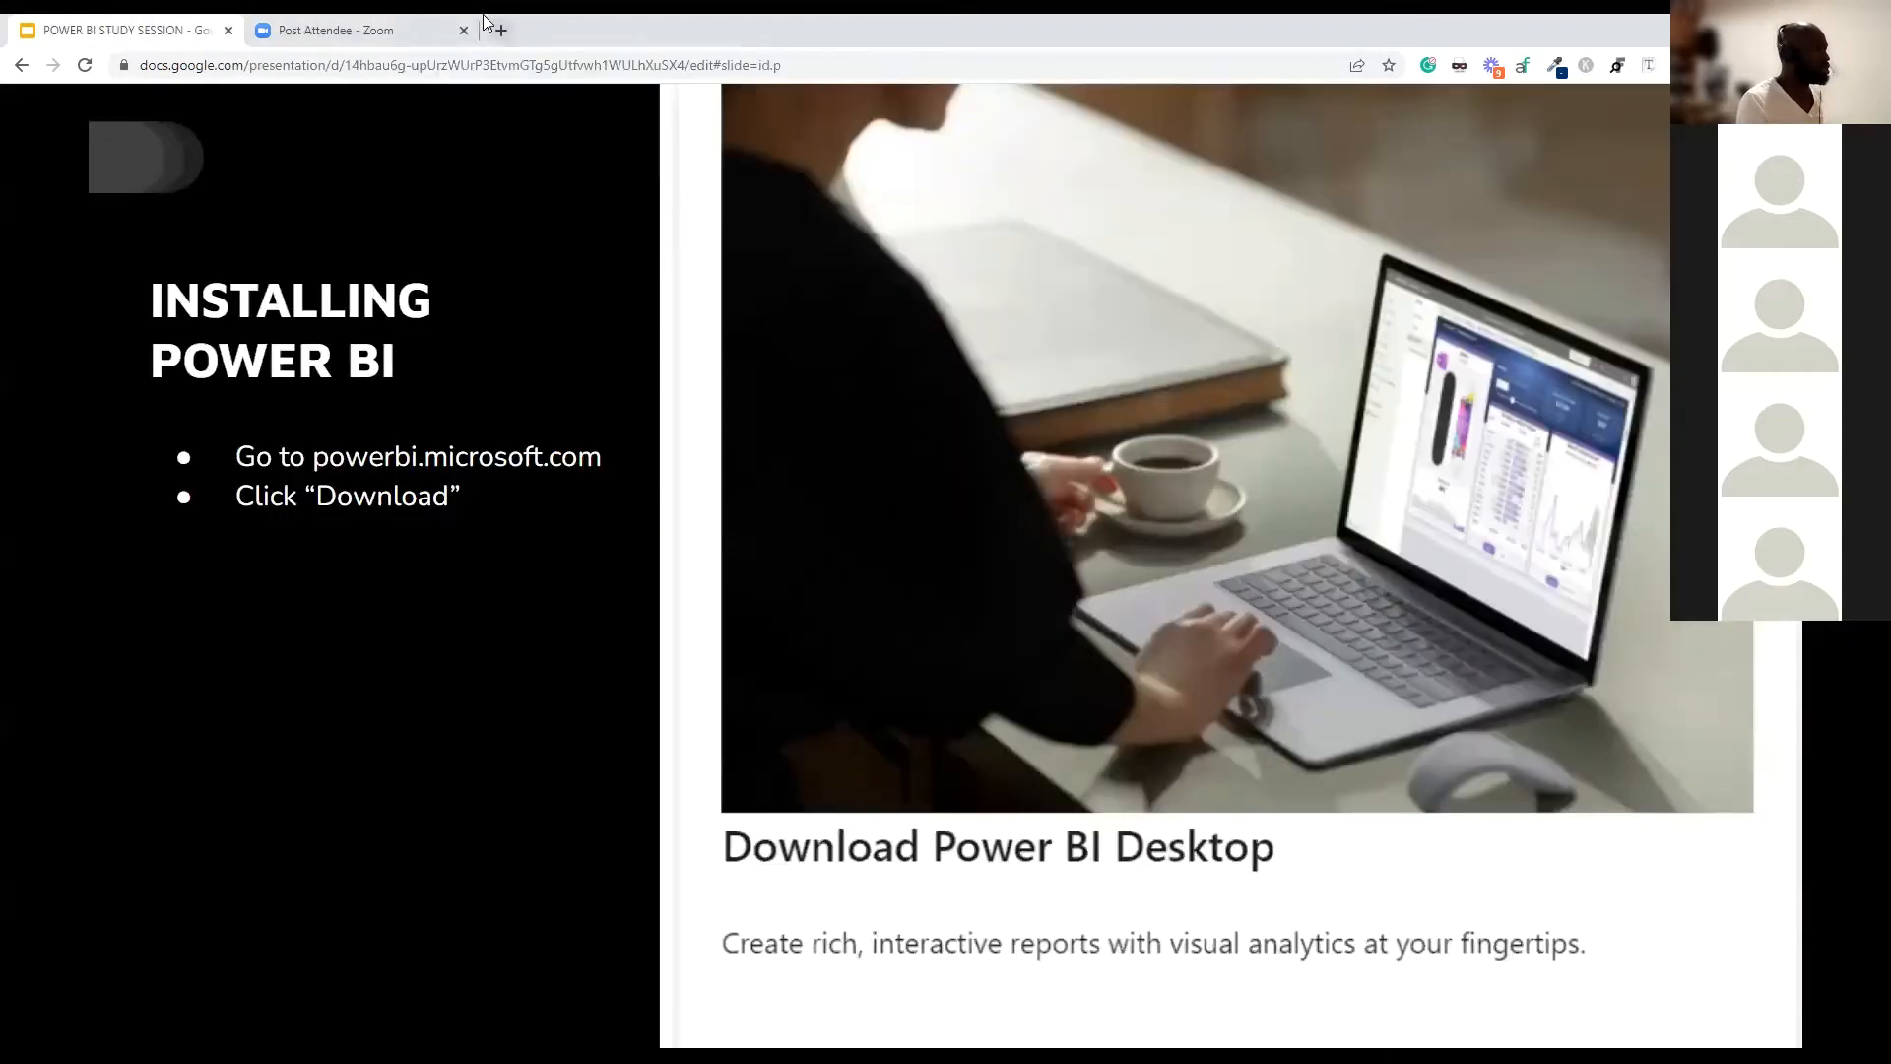
Step: Switch to the browser tab with the Zoom page and load powerbi.microsoft.com in it
left_click(384, 17)
left_click(321, 65)
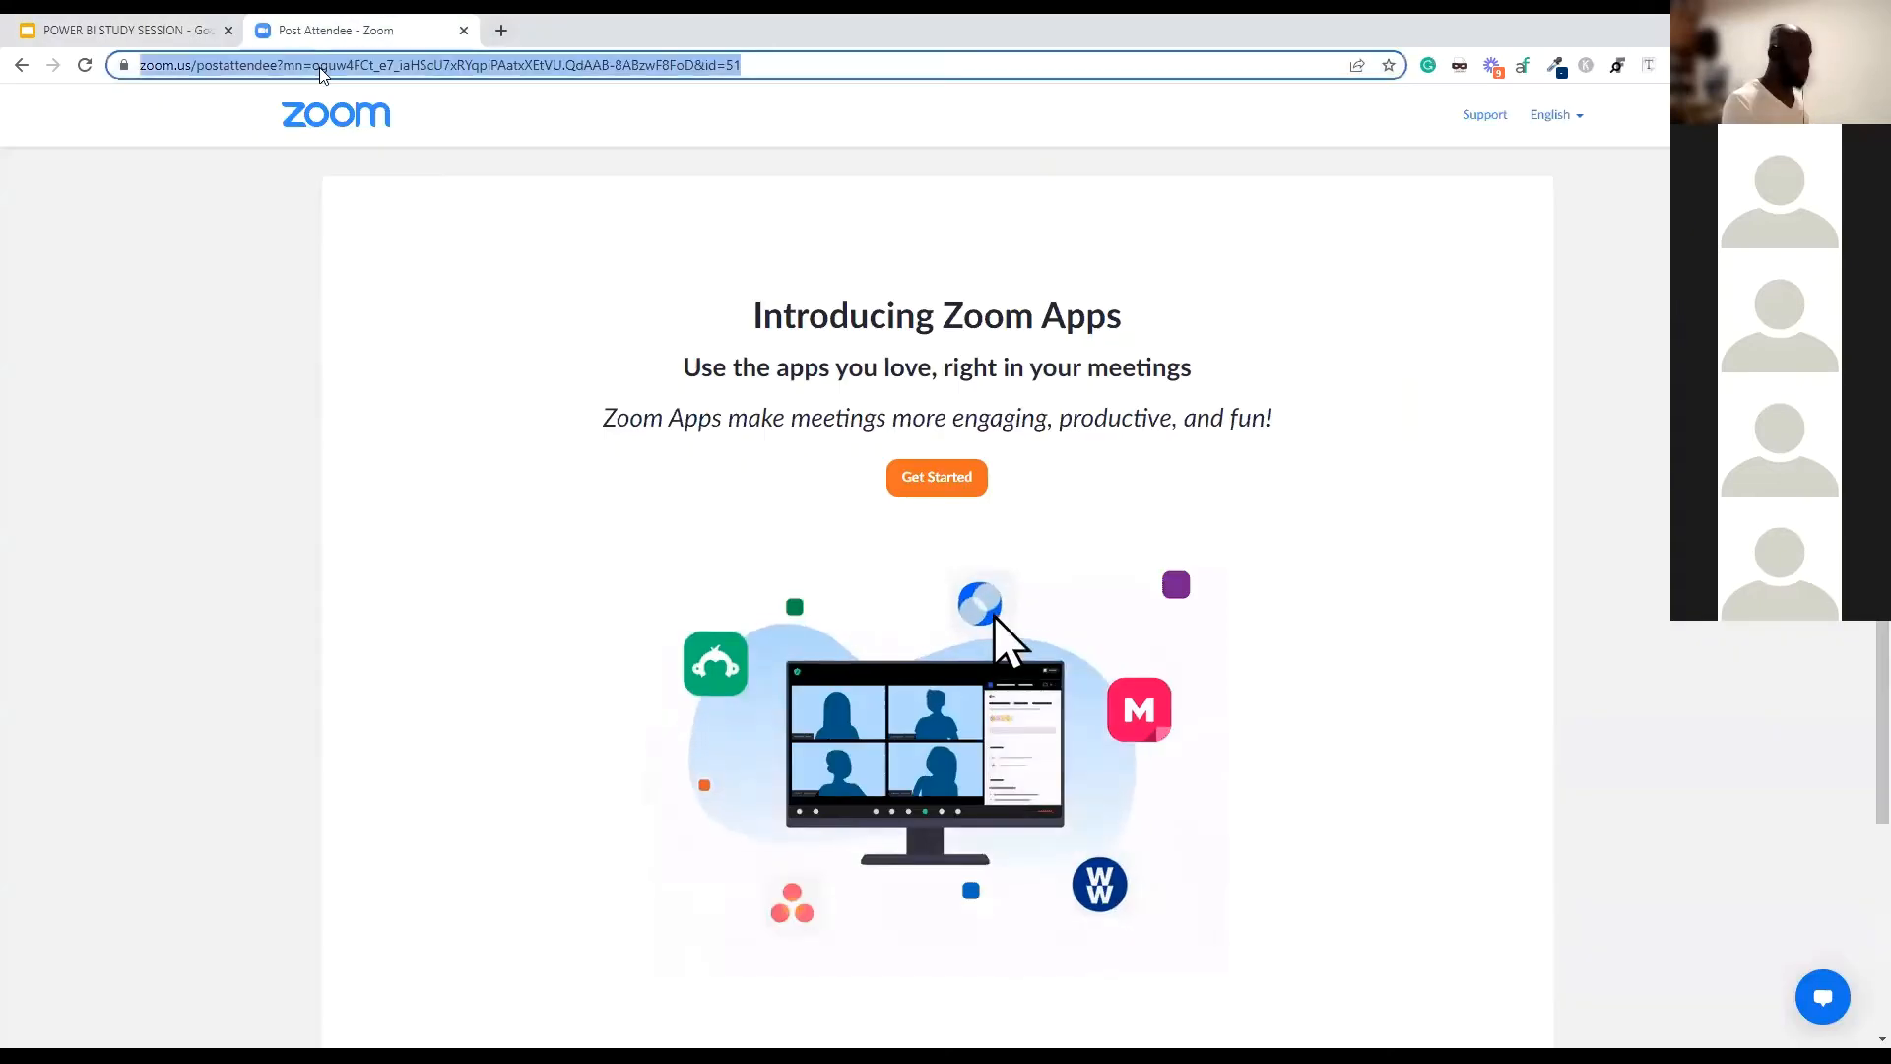
type("powerbi.com")
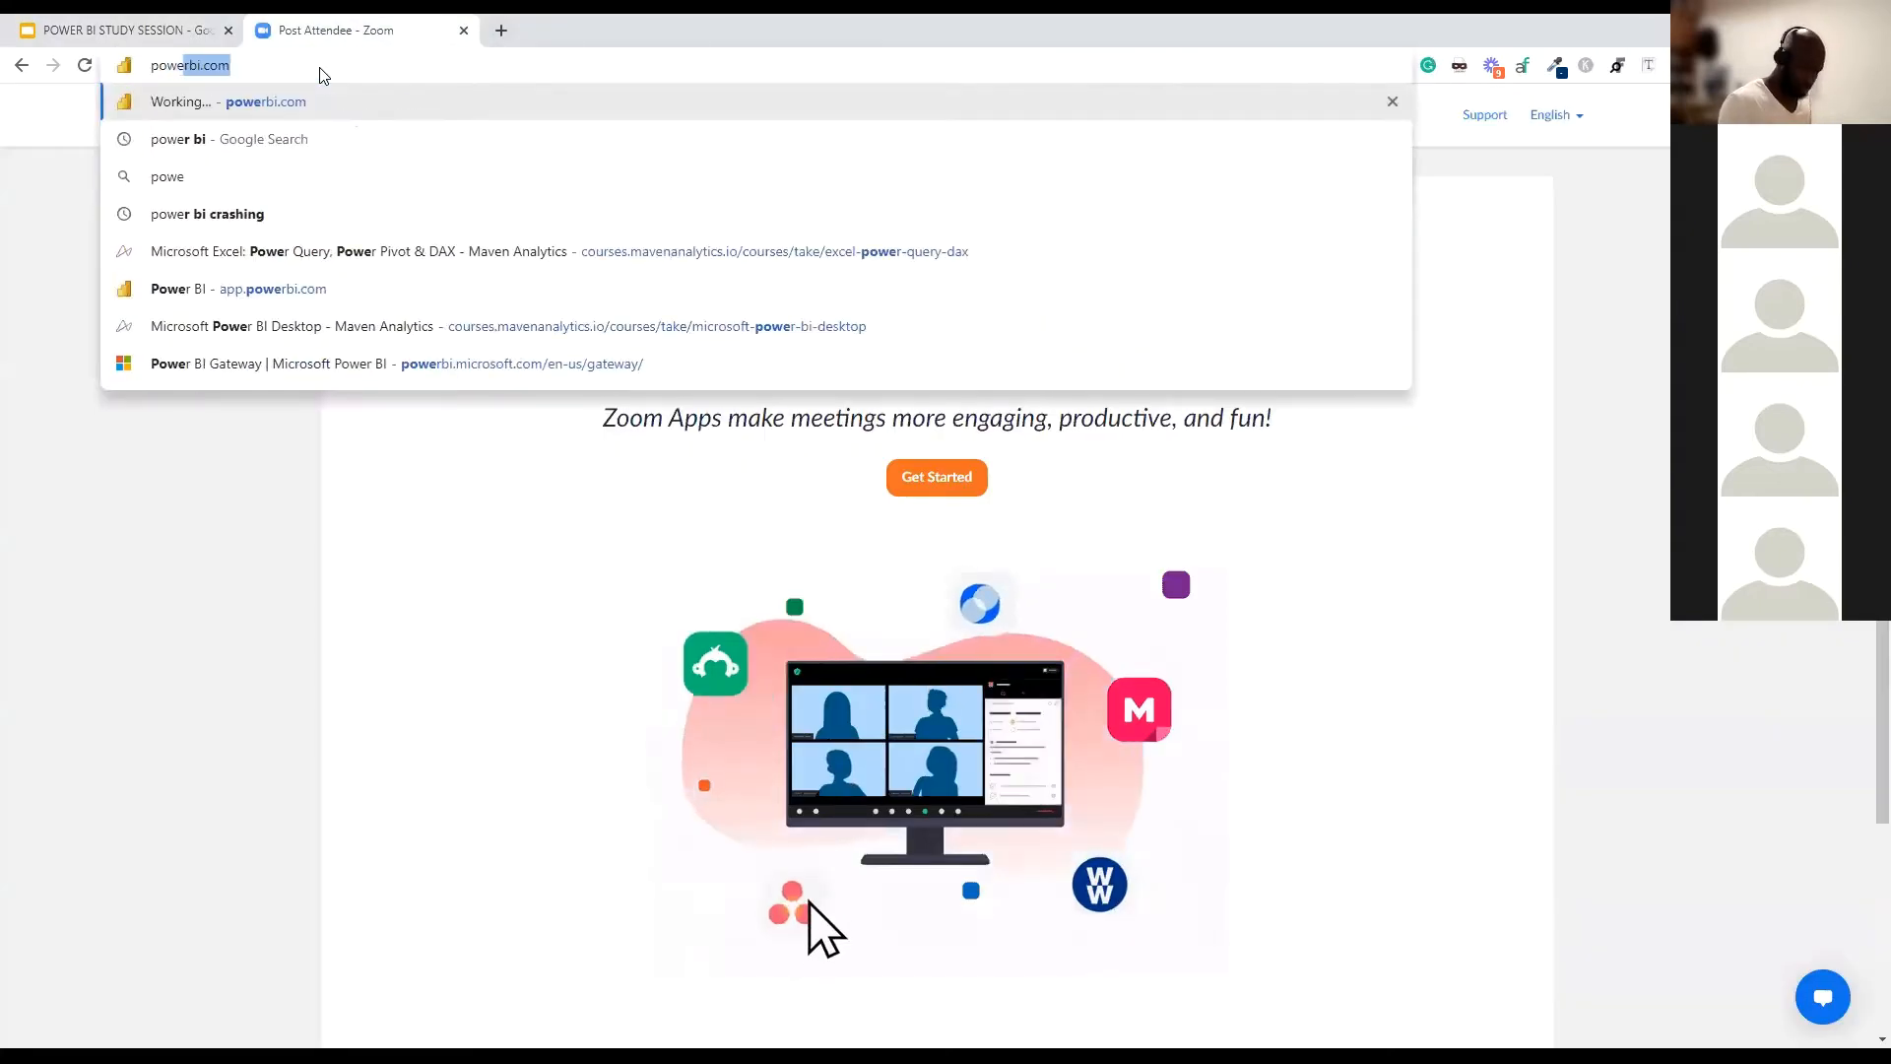
key("BackSpace")
key("BackSpace")
key("BackSpace")
type("mic")
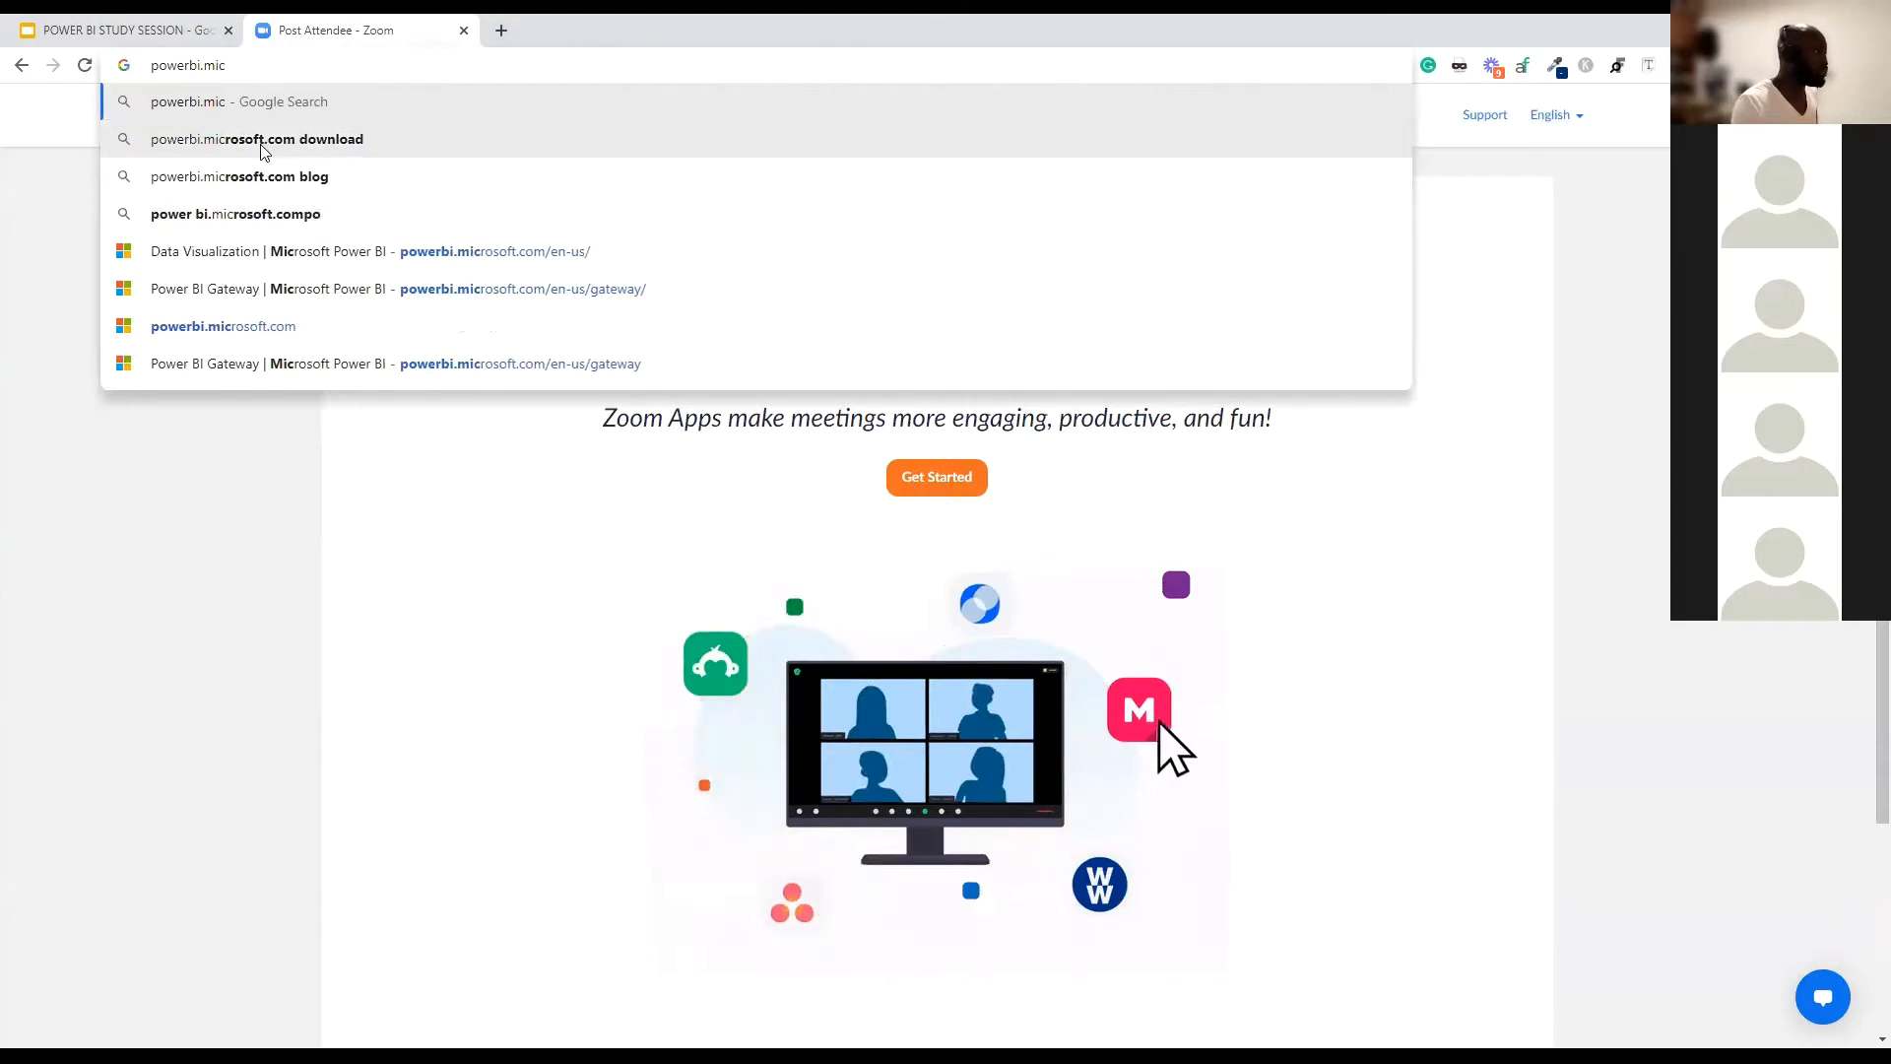
key("Down")
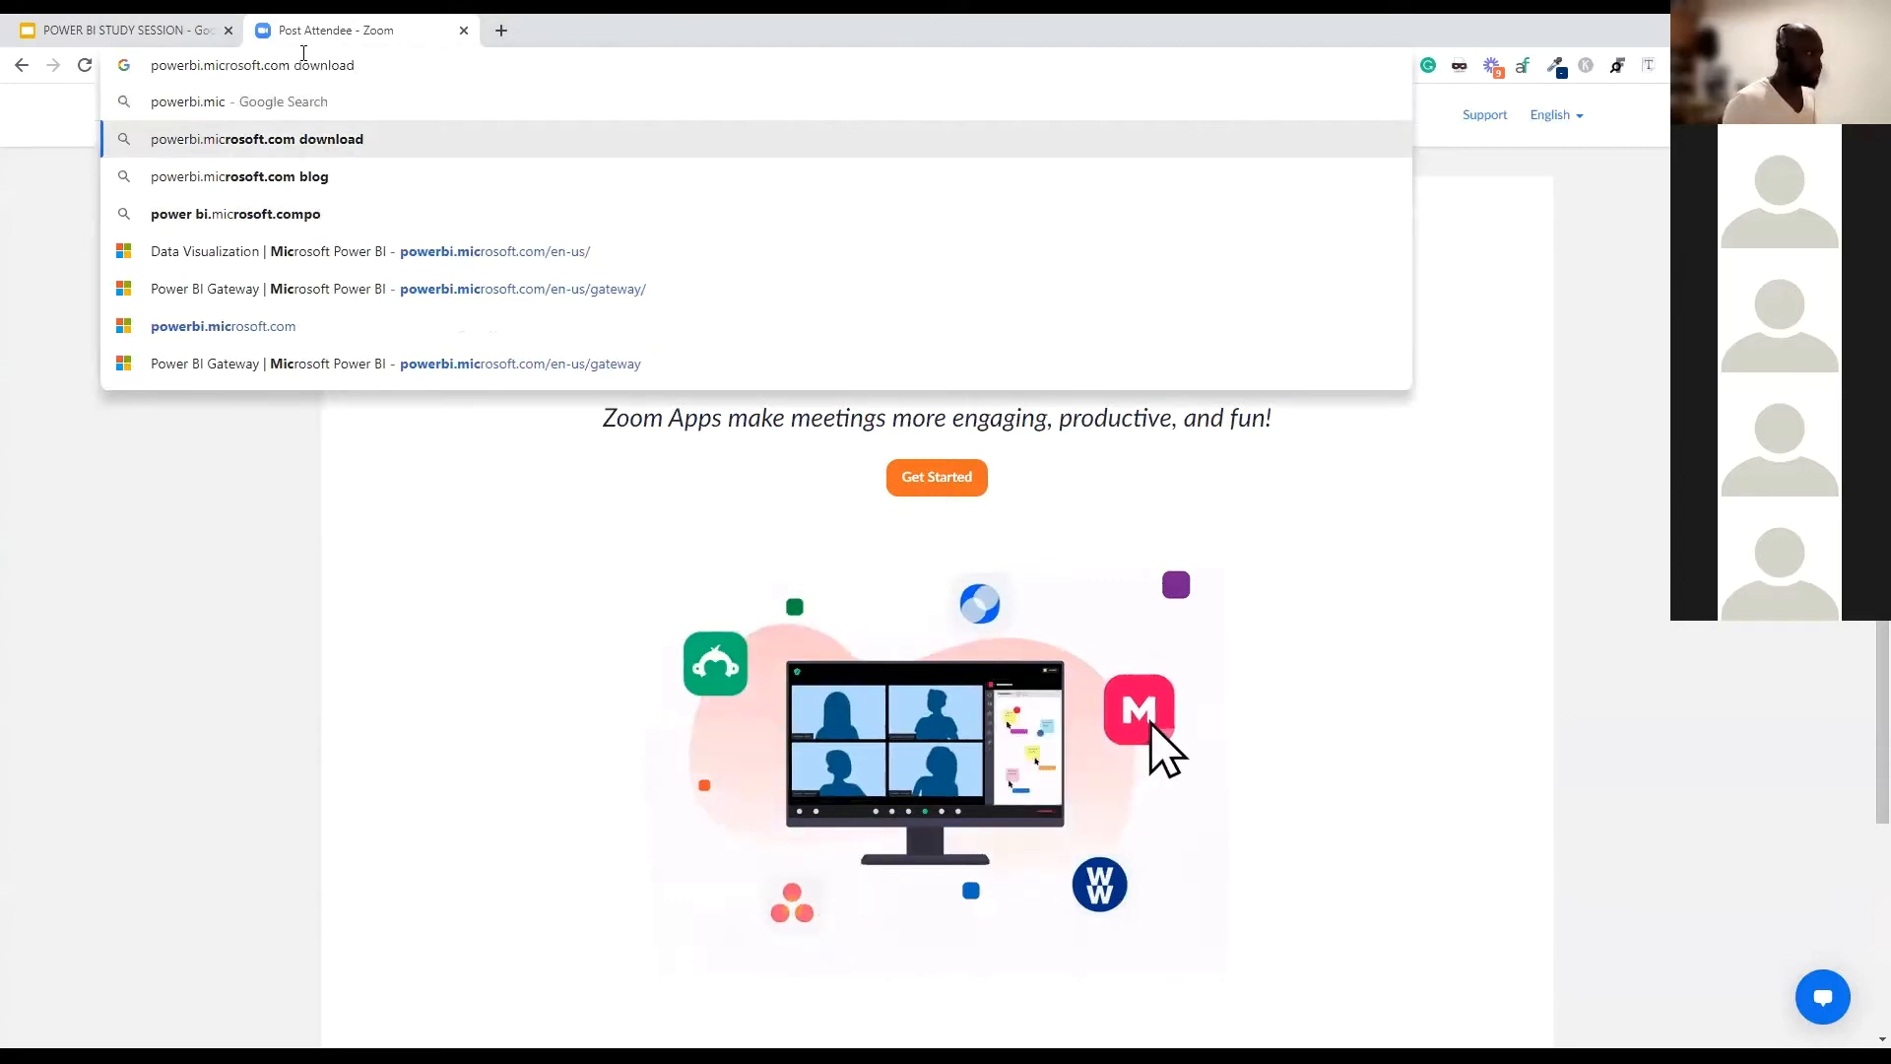
key("BackSpace")
key("BackSpace")
key("BackSpace")
key("BackSpace")
key("BackSpace")
key("BackSpace")
key("BackSpace")
key("BackSpace")
key("BackSpace")
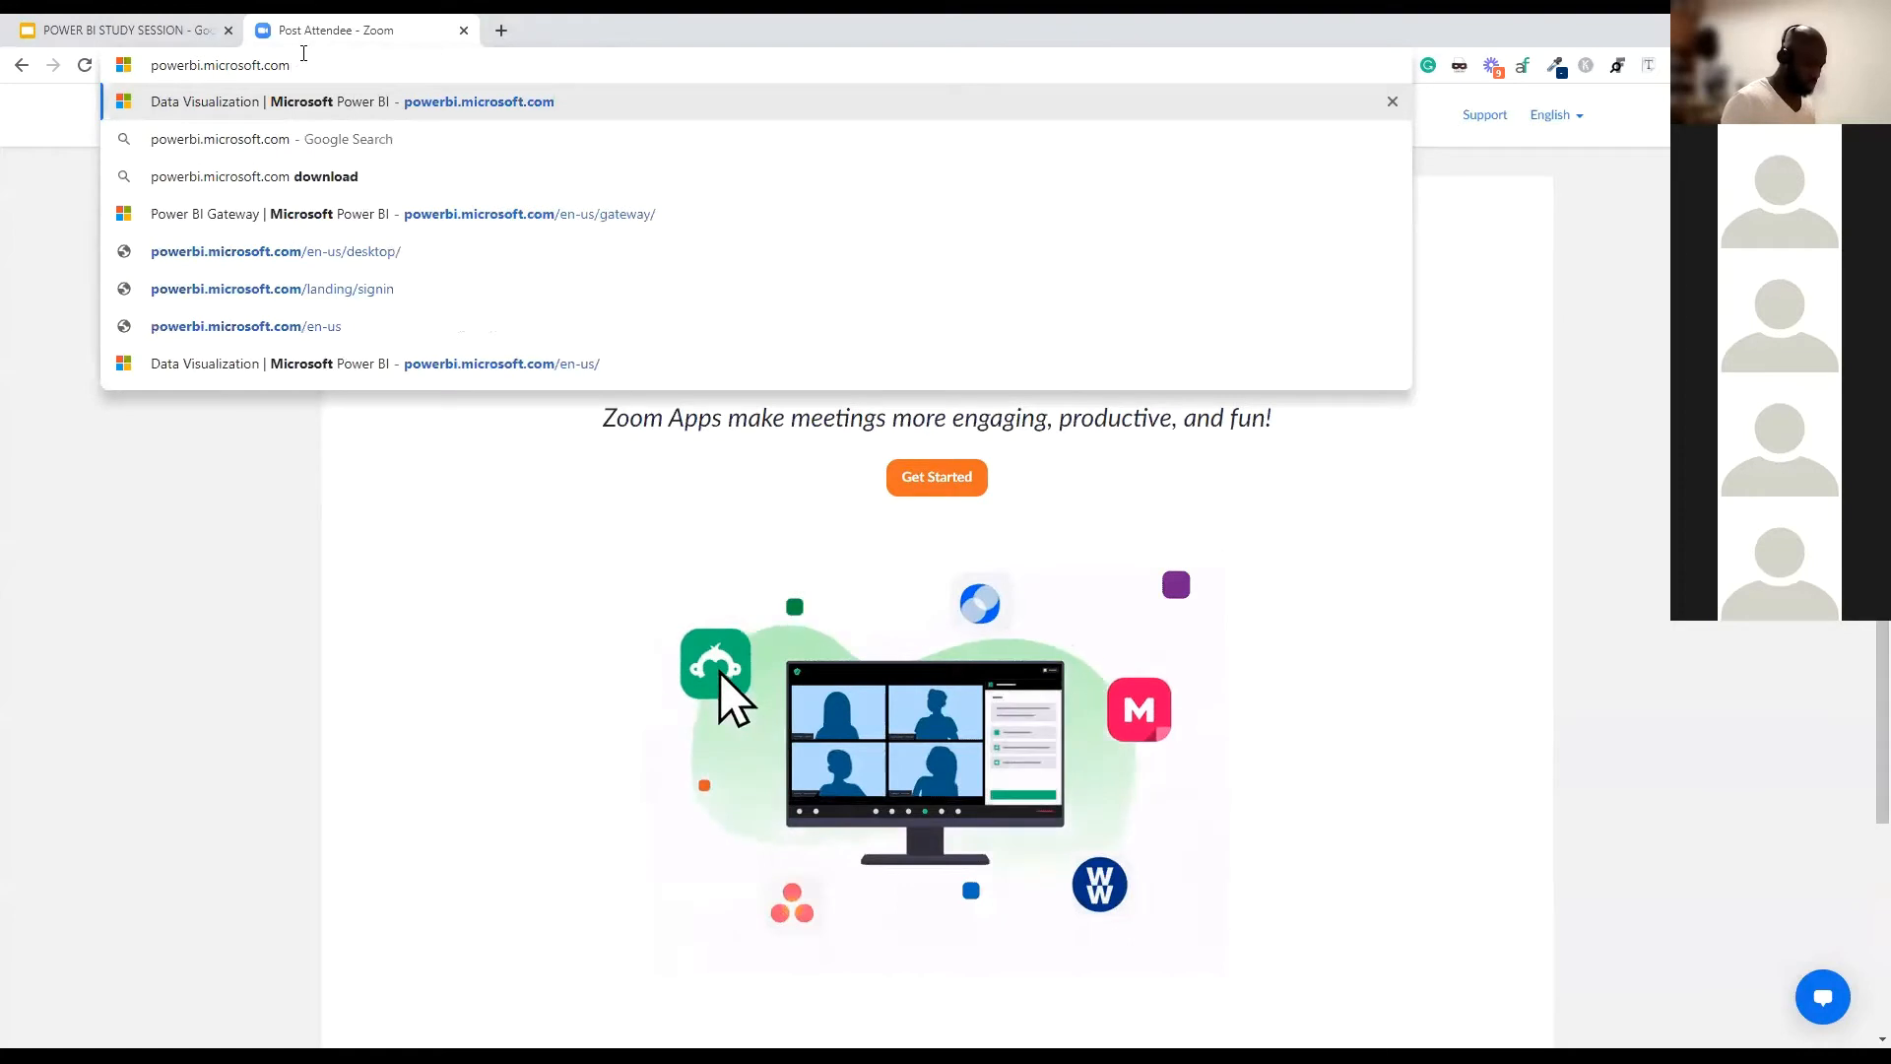
key("Return")
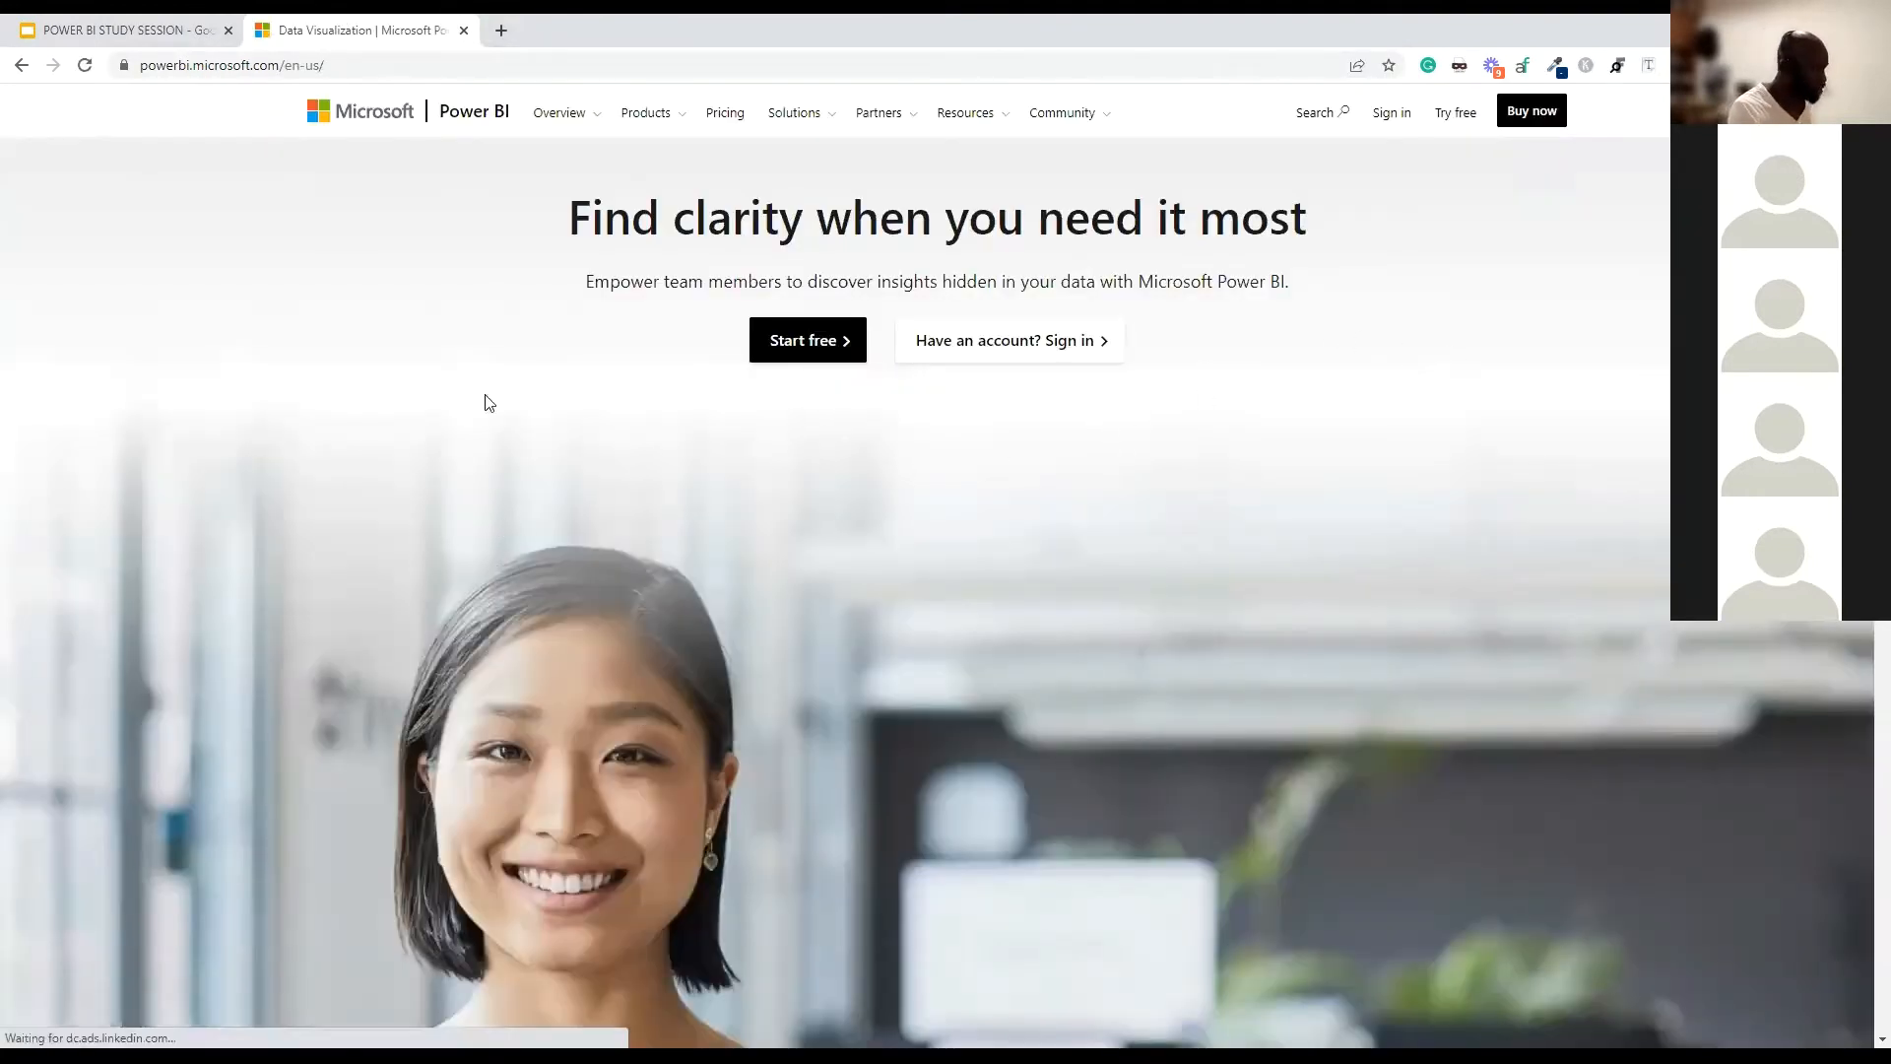
Step: Check the Installing Power BI slide in the presentation and return to the Power BI website
left_click(128, 30)
left_click(350, 27)
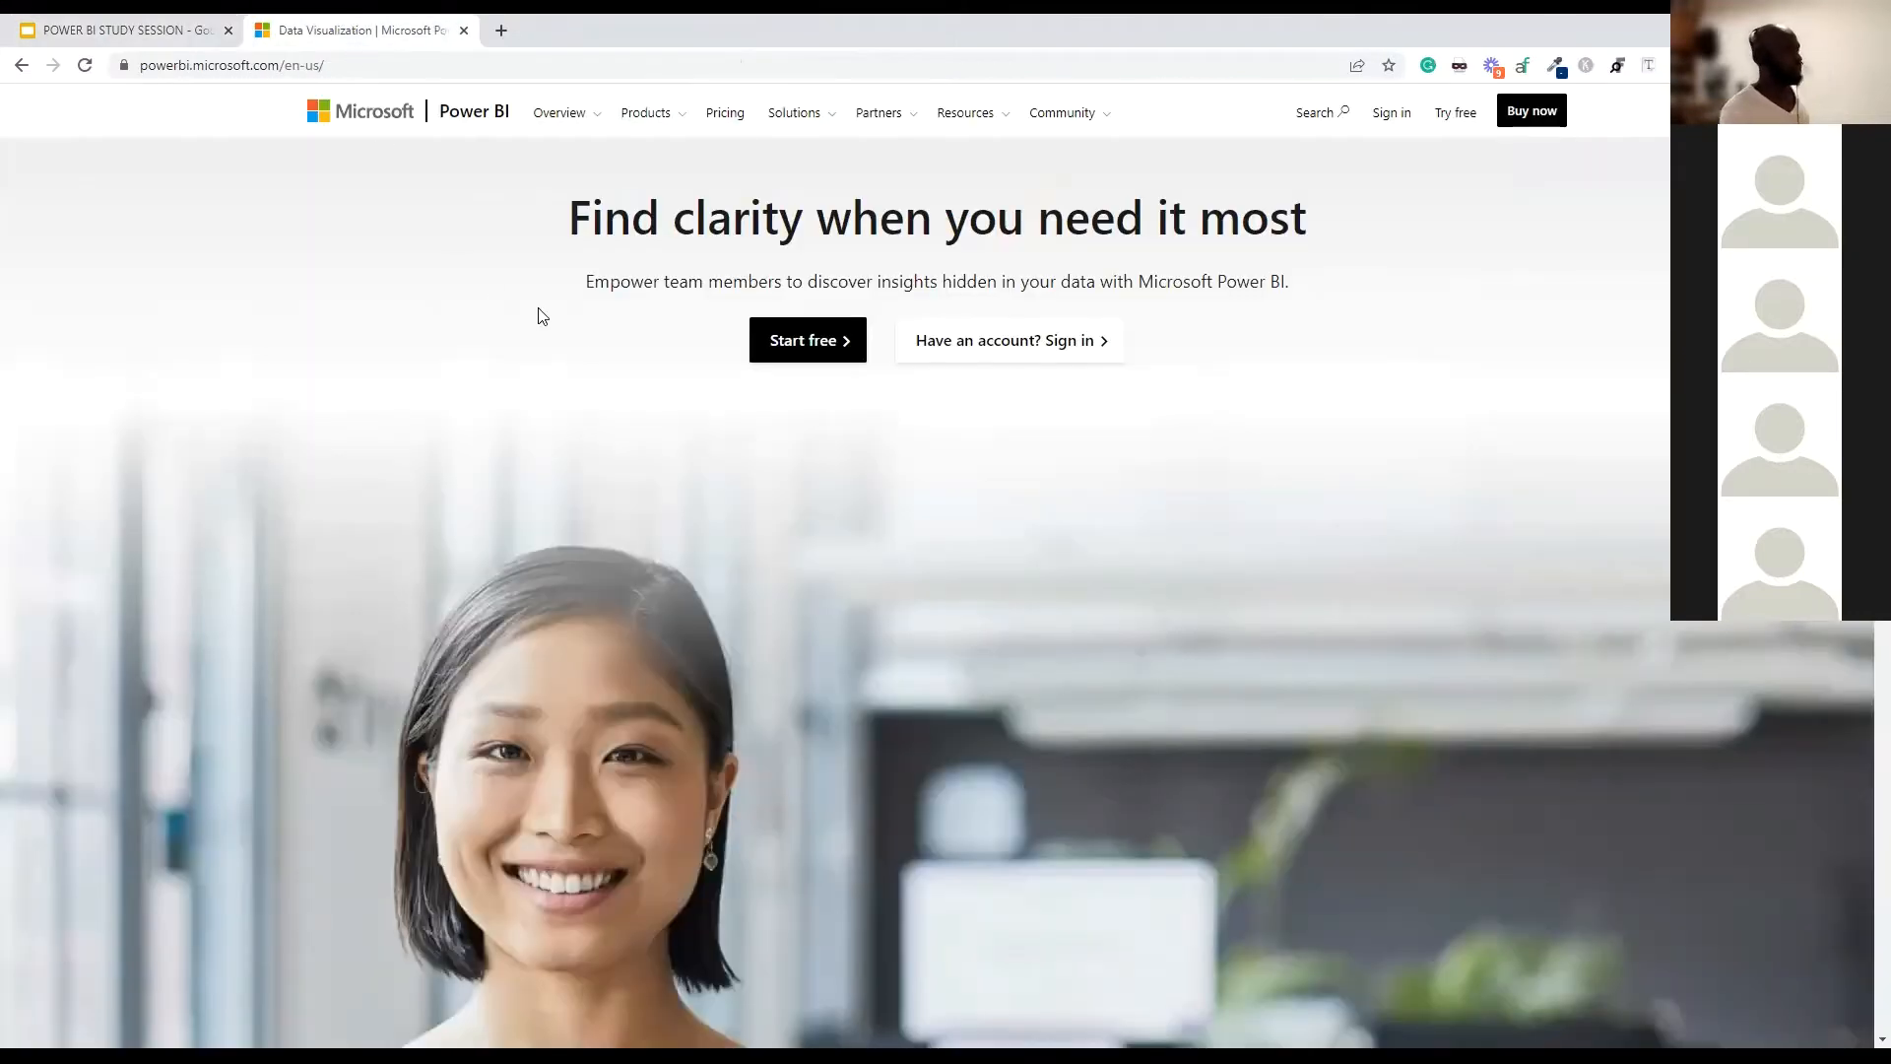
left_click(162, 26)
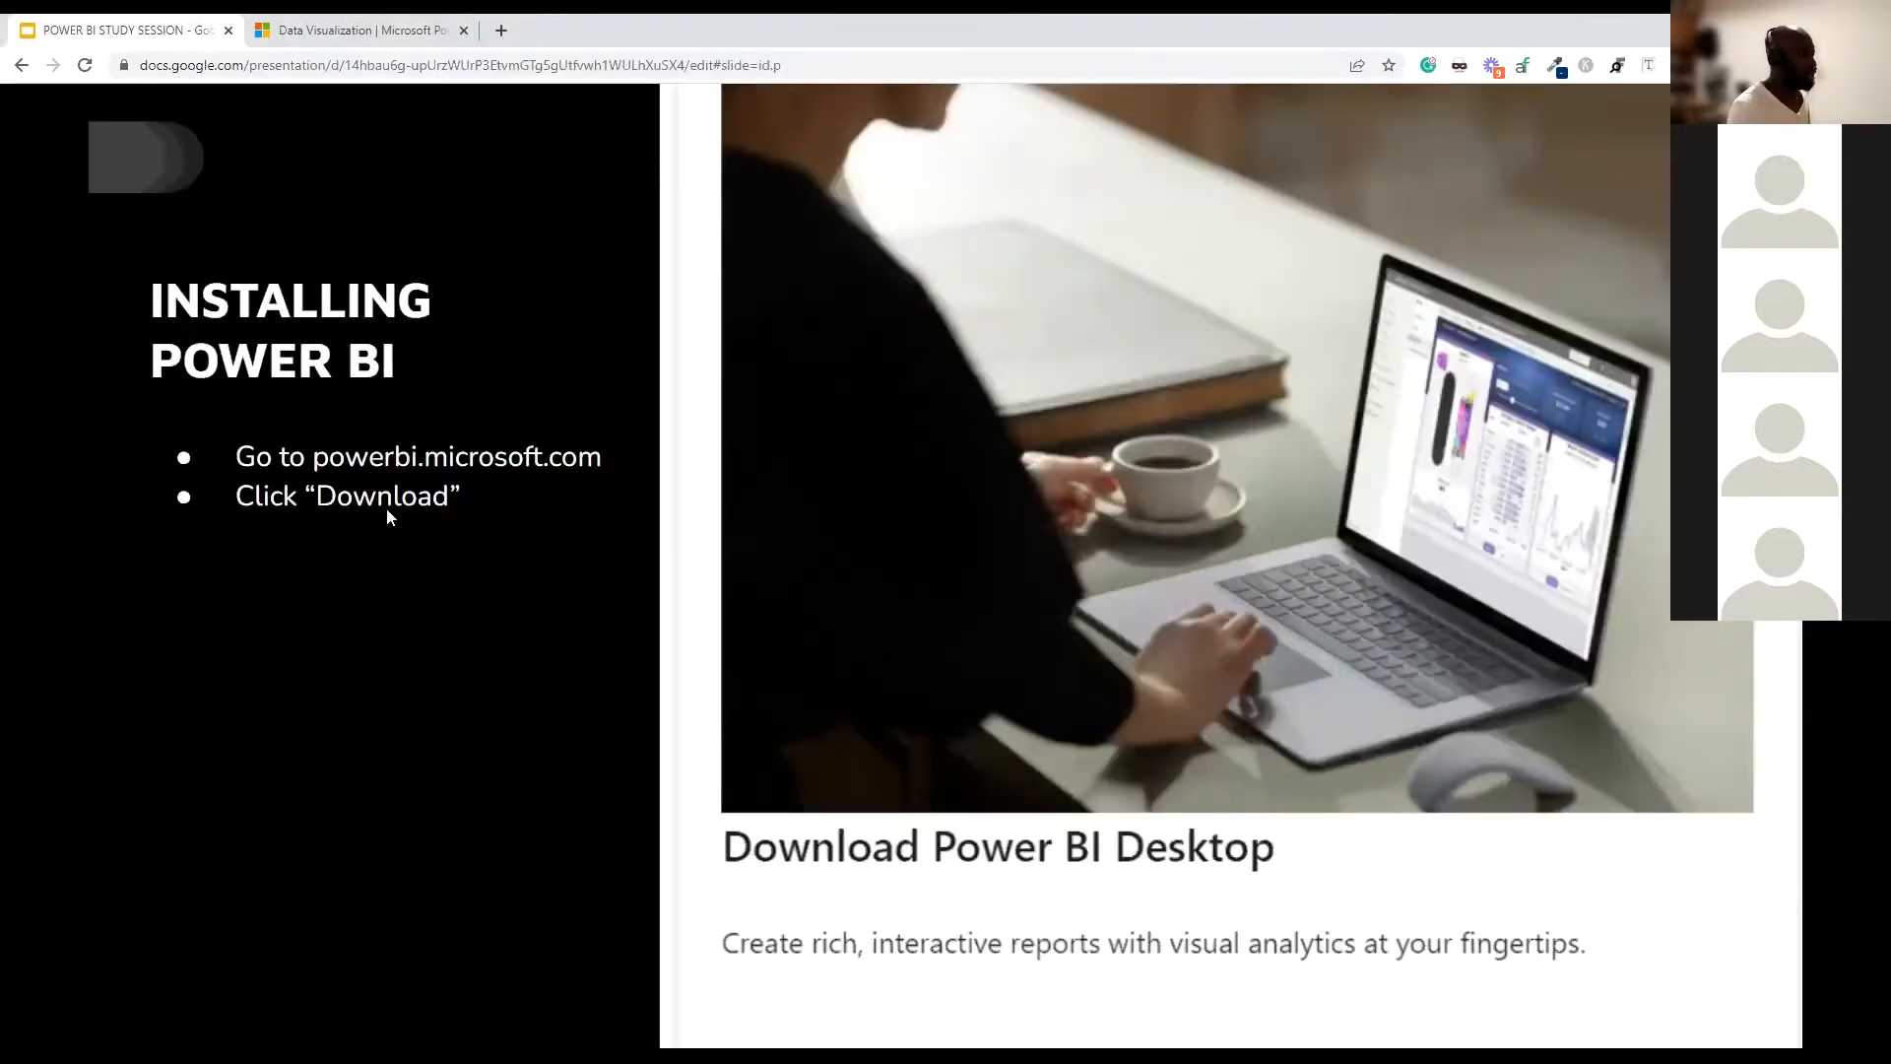
left_click(389, 32)
left_click(220, 67)
left_click_drag(324, 65, 136, 95)
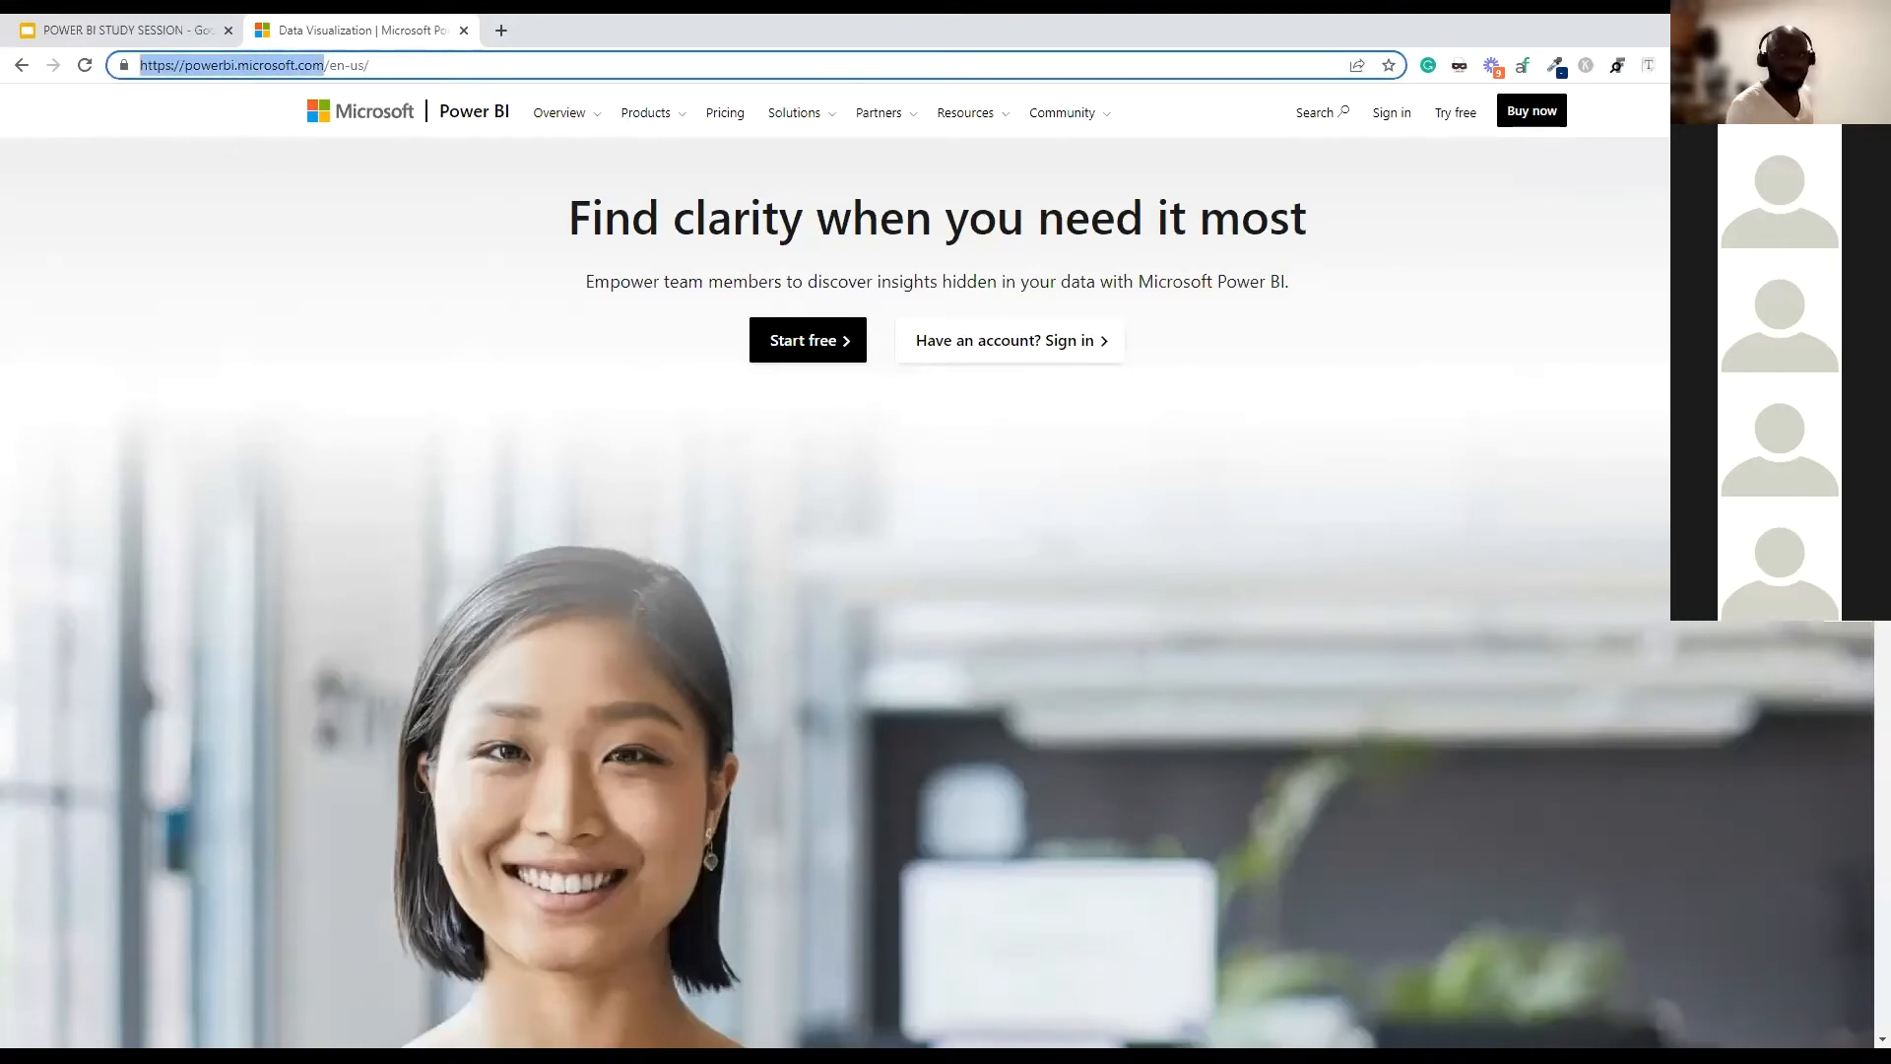
key("alt+Tab")
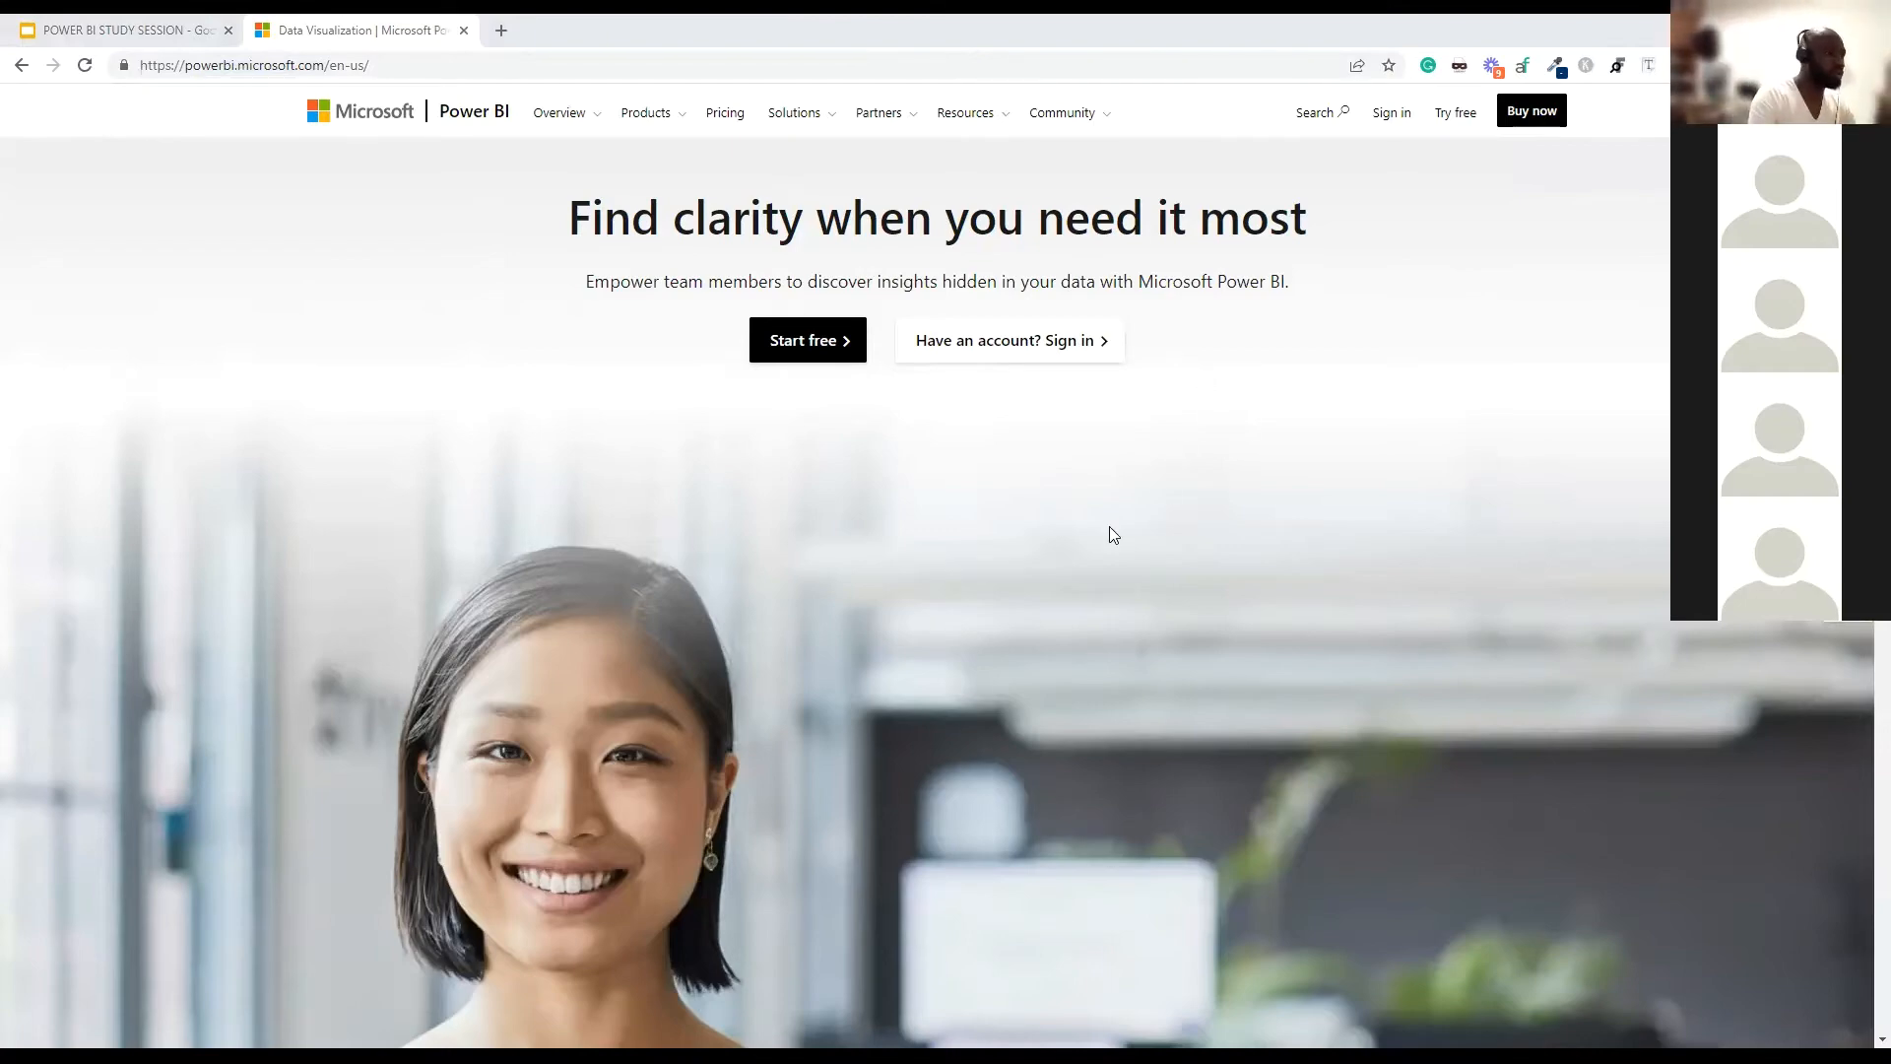
Step: Find the Download Power BI Desktop card on the Power BI home page and choose its free download
scroll(913, 554, "down", 3)
scroll(914, 566, "down", 6)
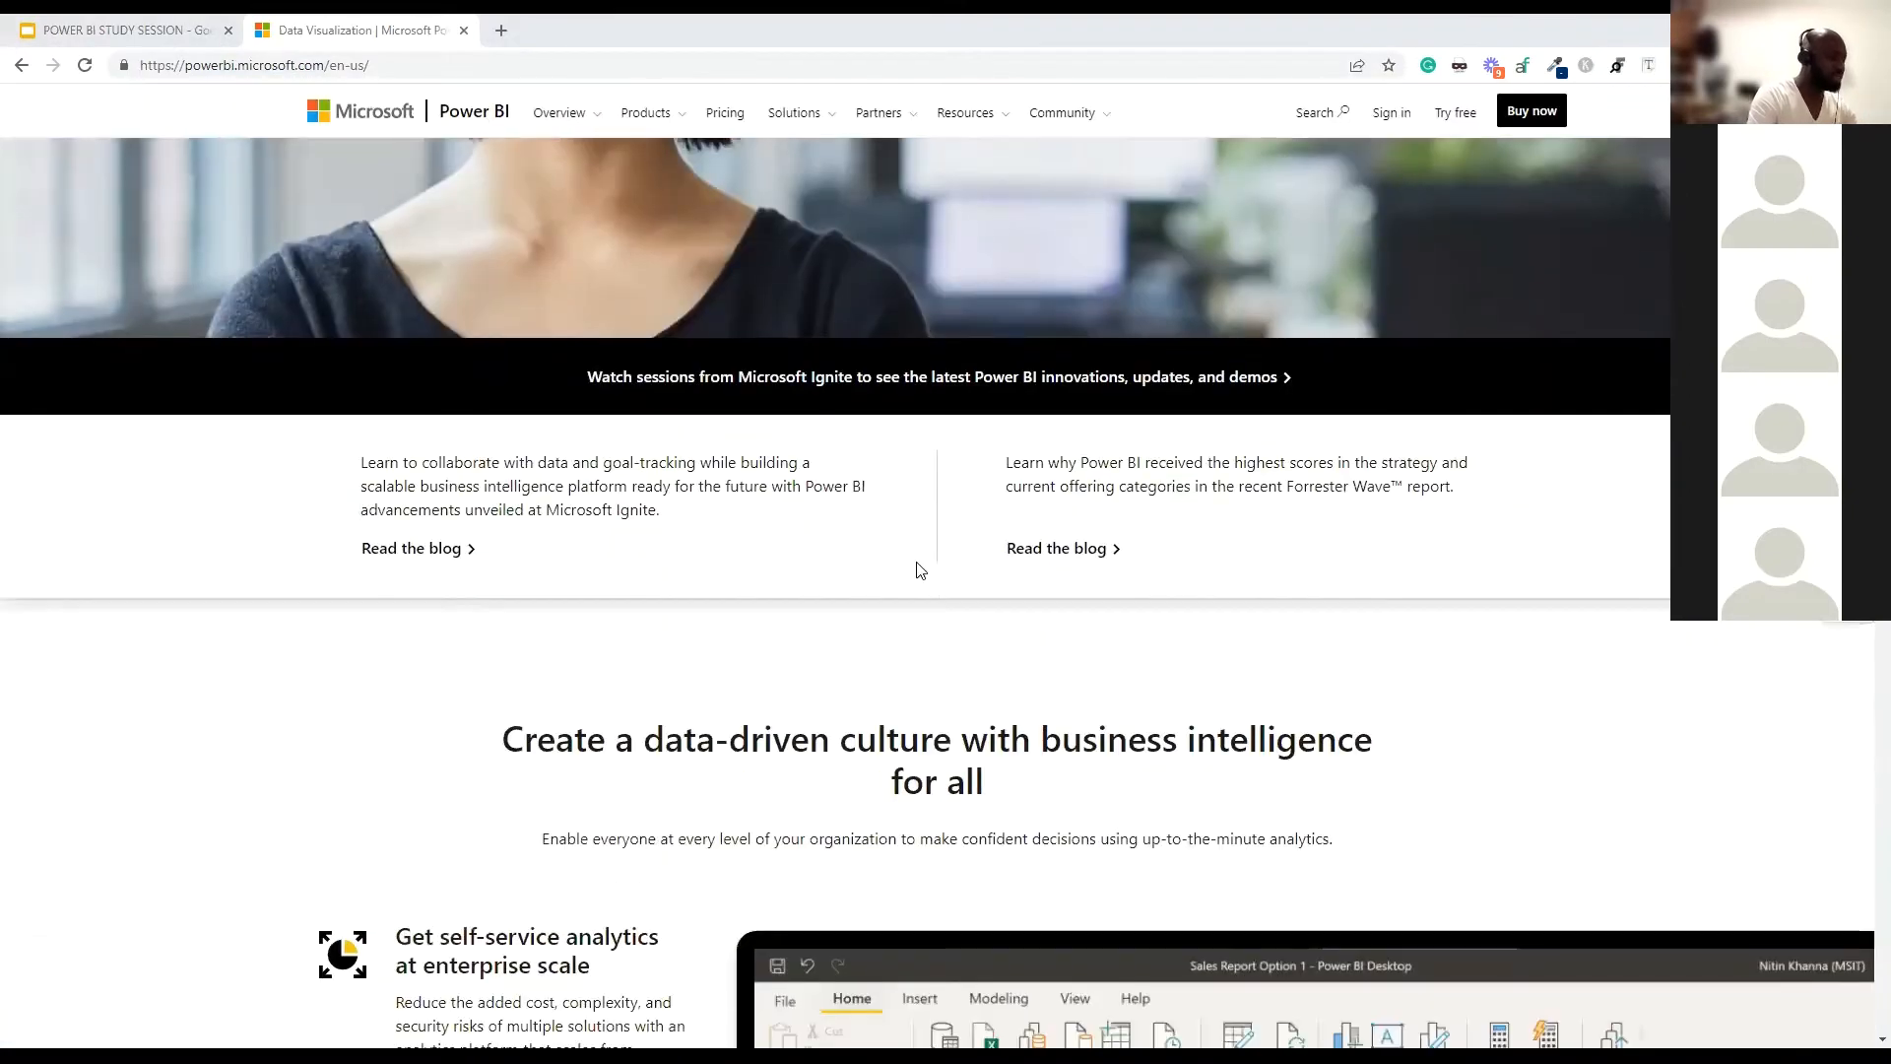
scroll(917, 567, "down", 9)
scroll(918, 567, "down", 15)
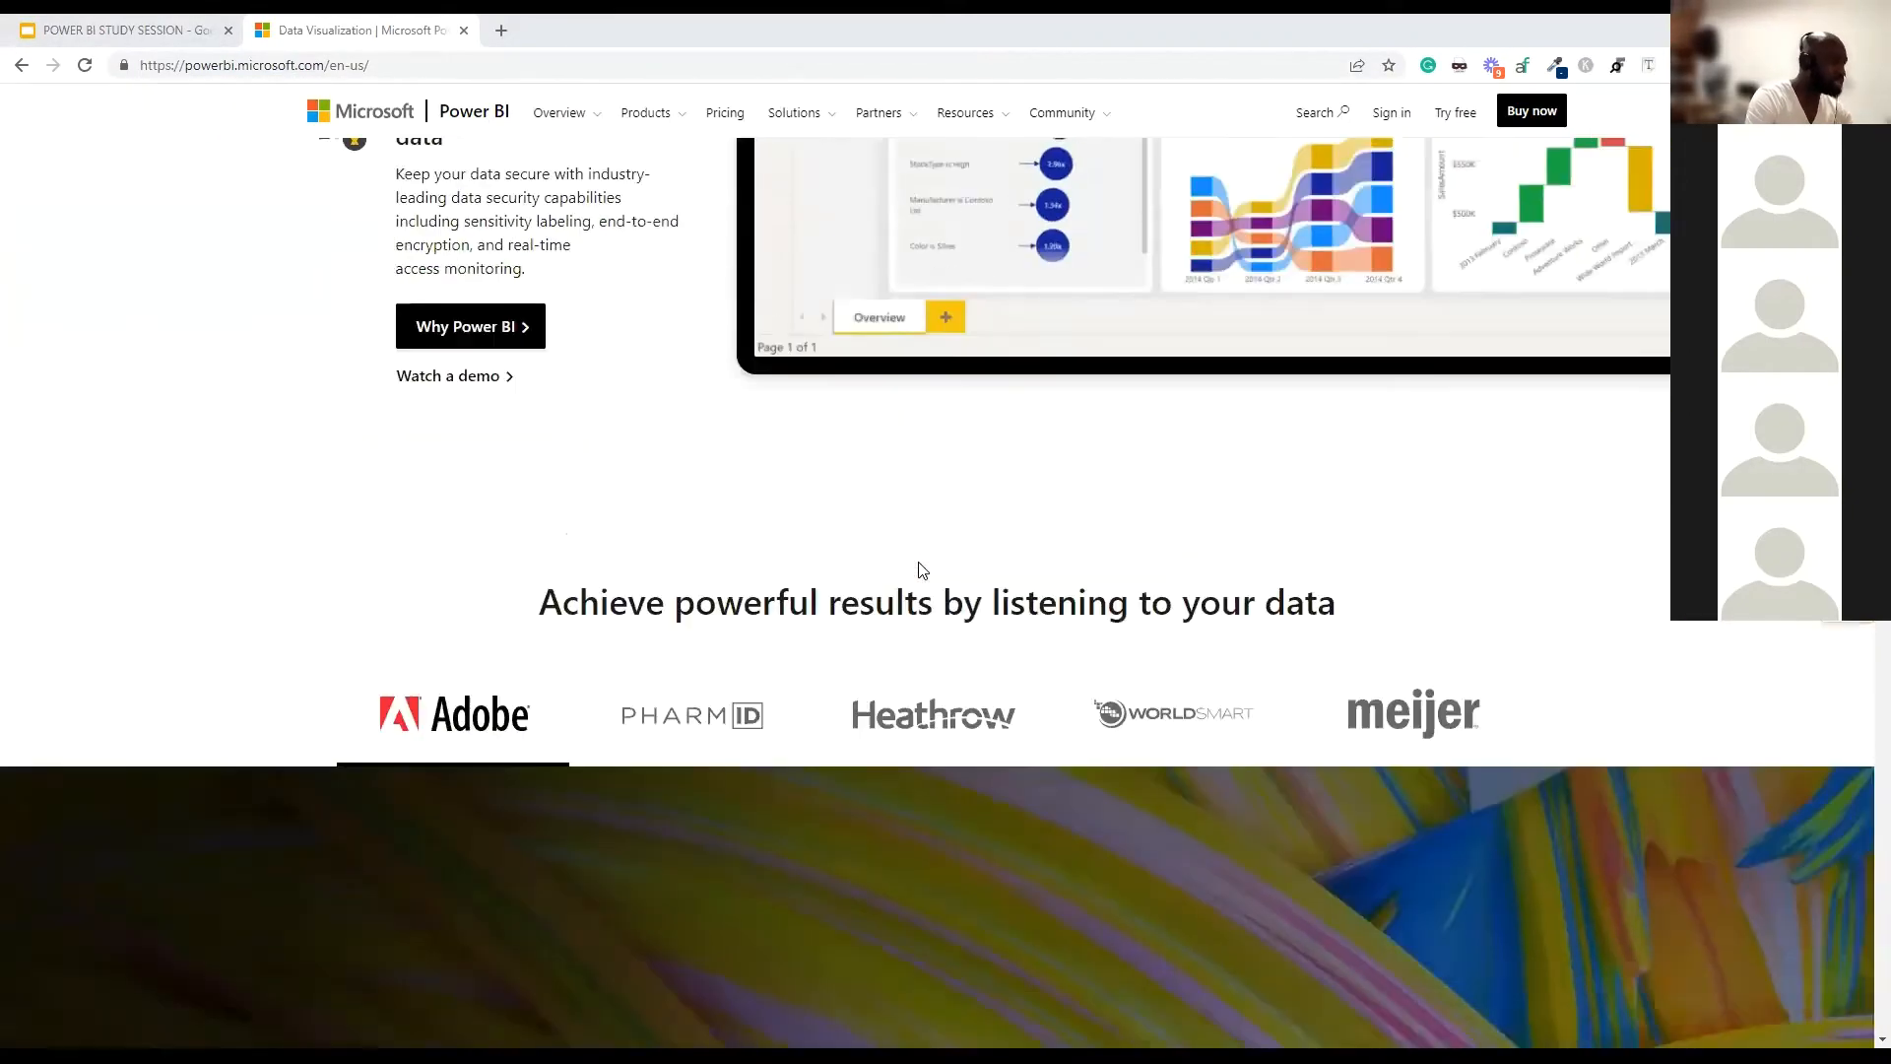
scroll(920, 572, "down", 10)
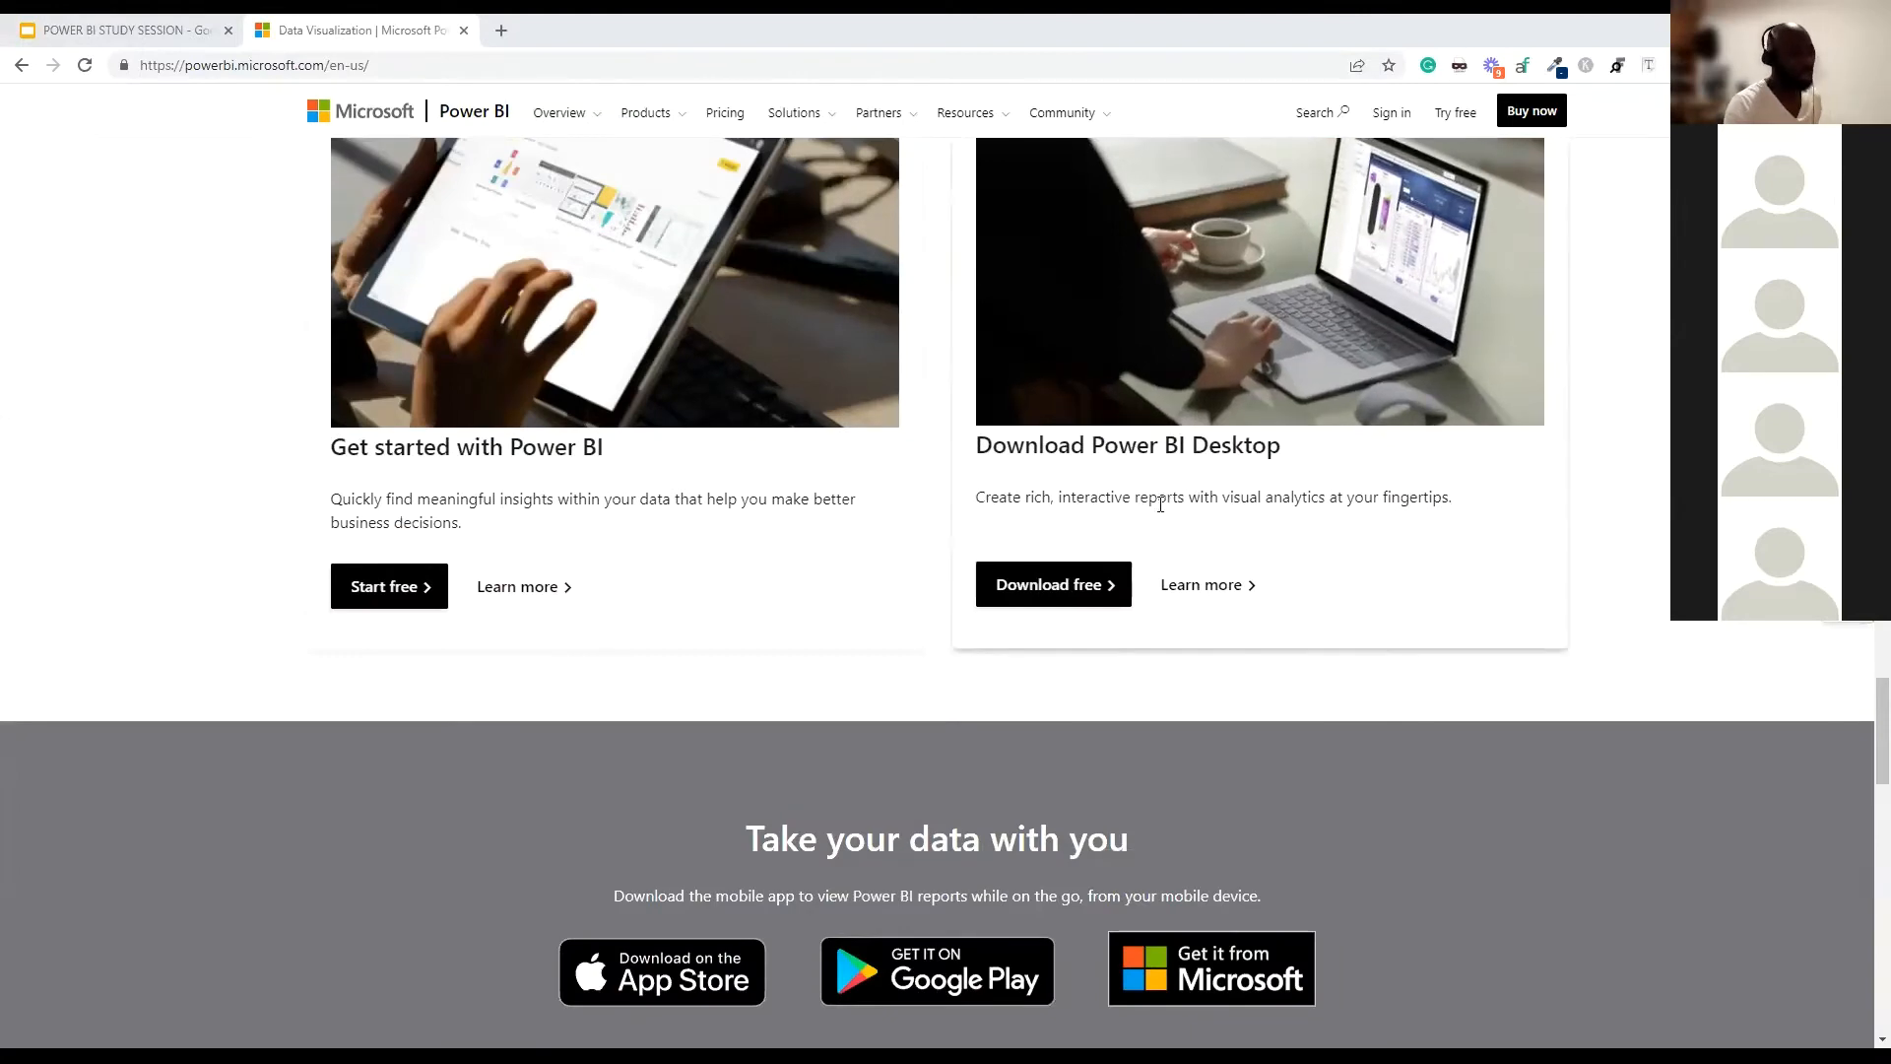
scroll(1133, 532, "up", 1)
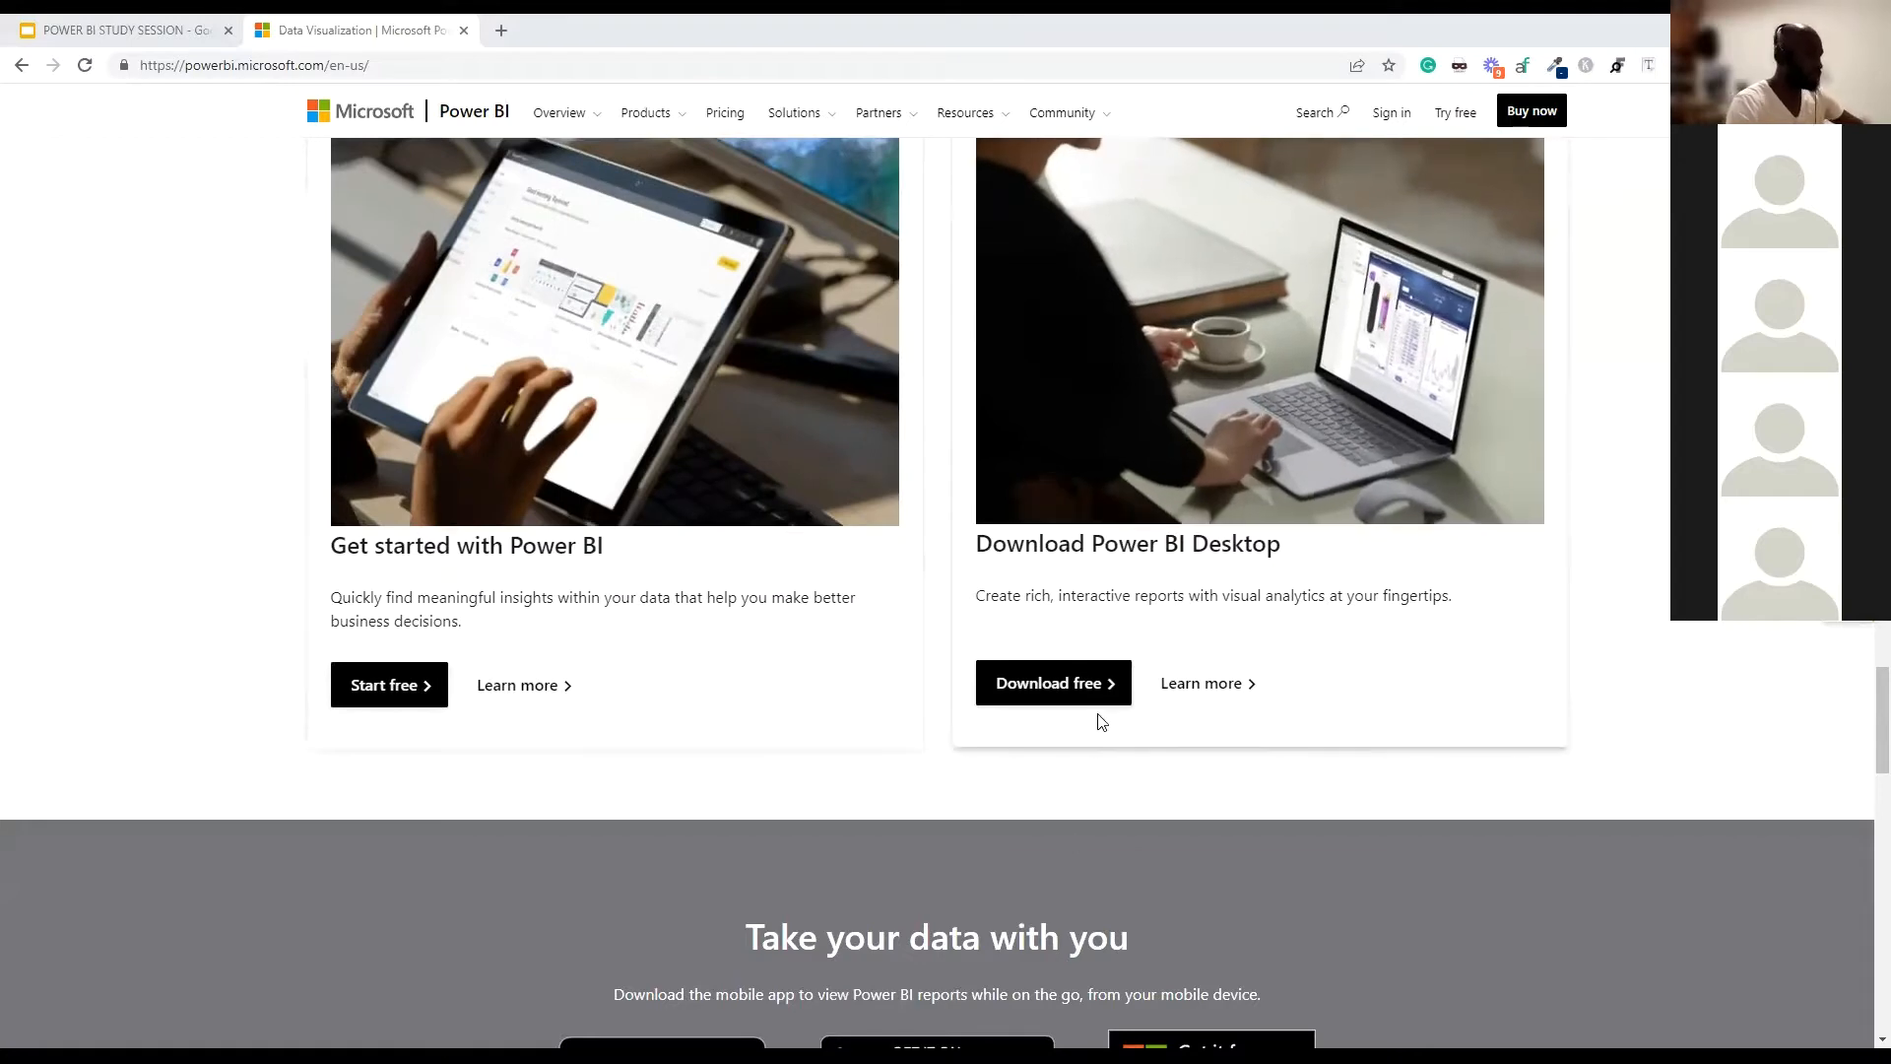
left_click(1032, 693)
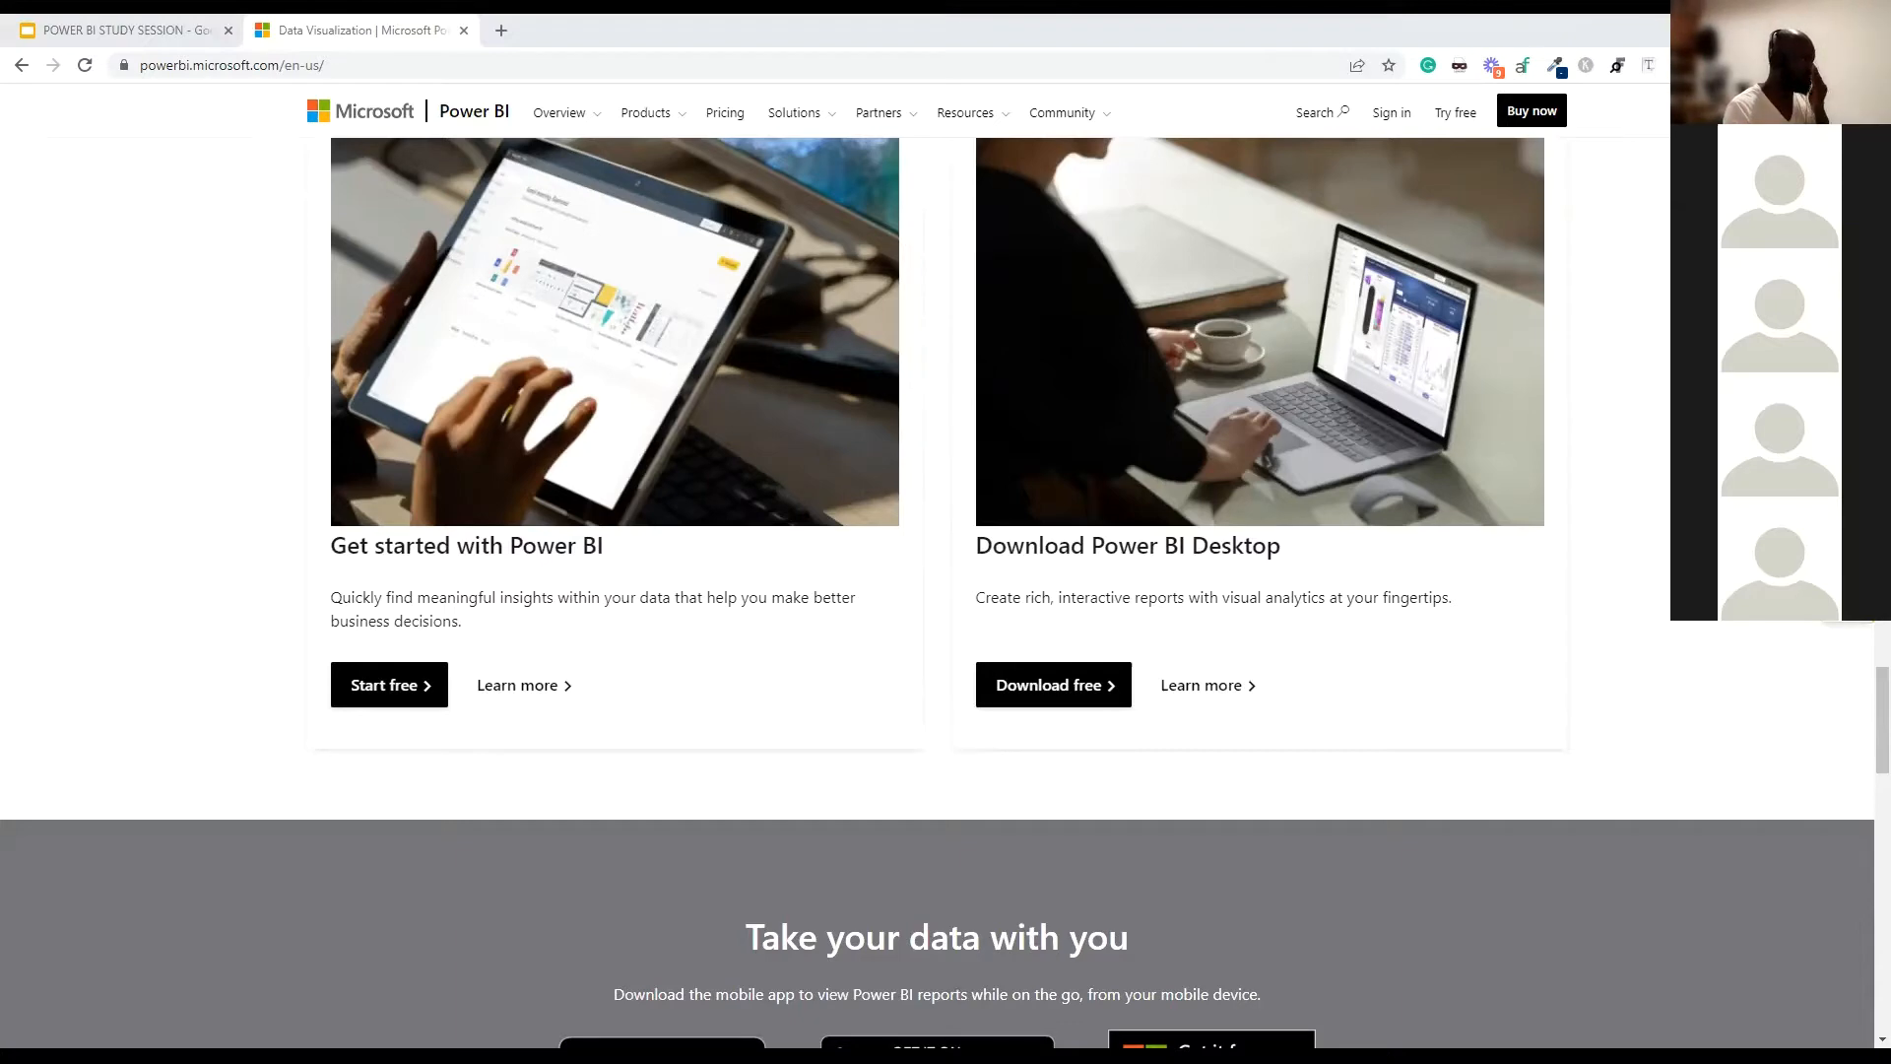
left_click(501, 30)
type("drive")
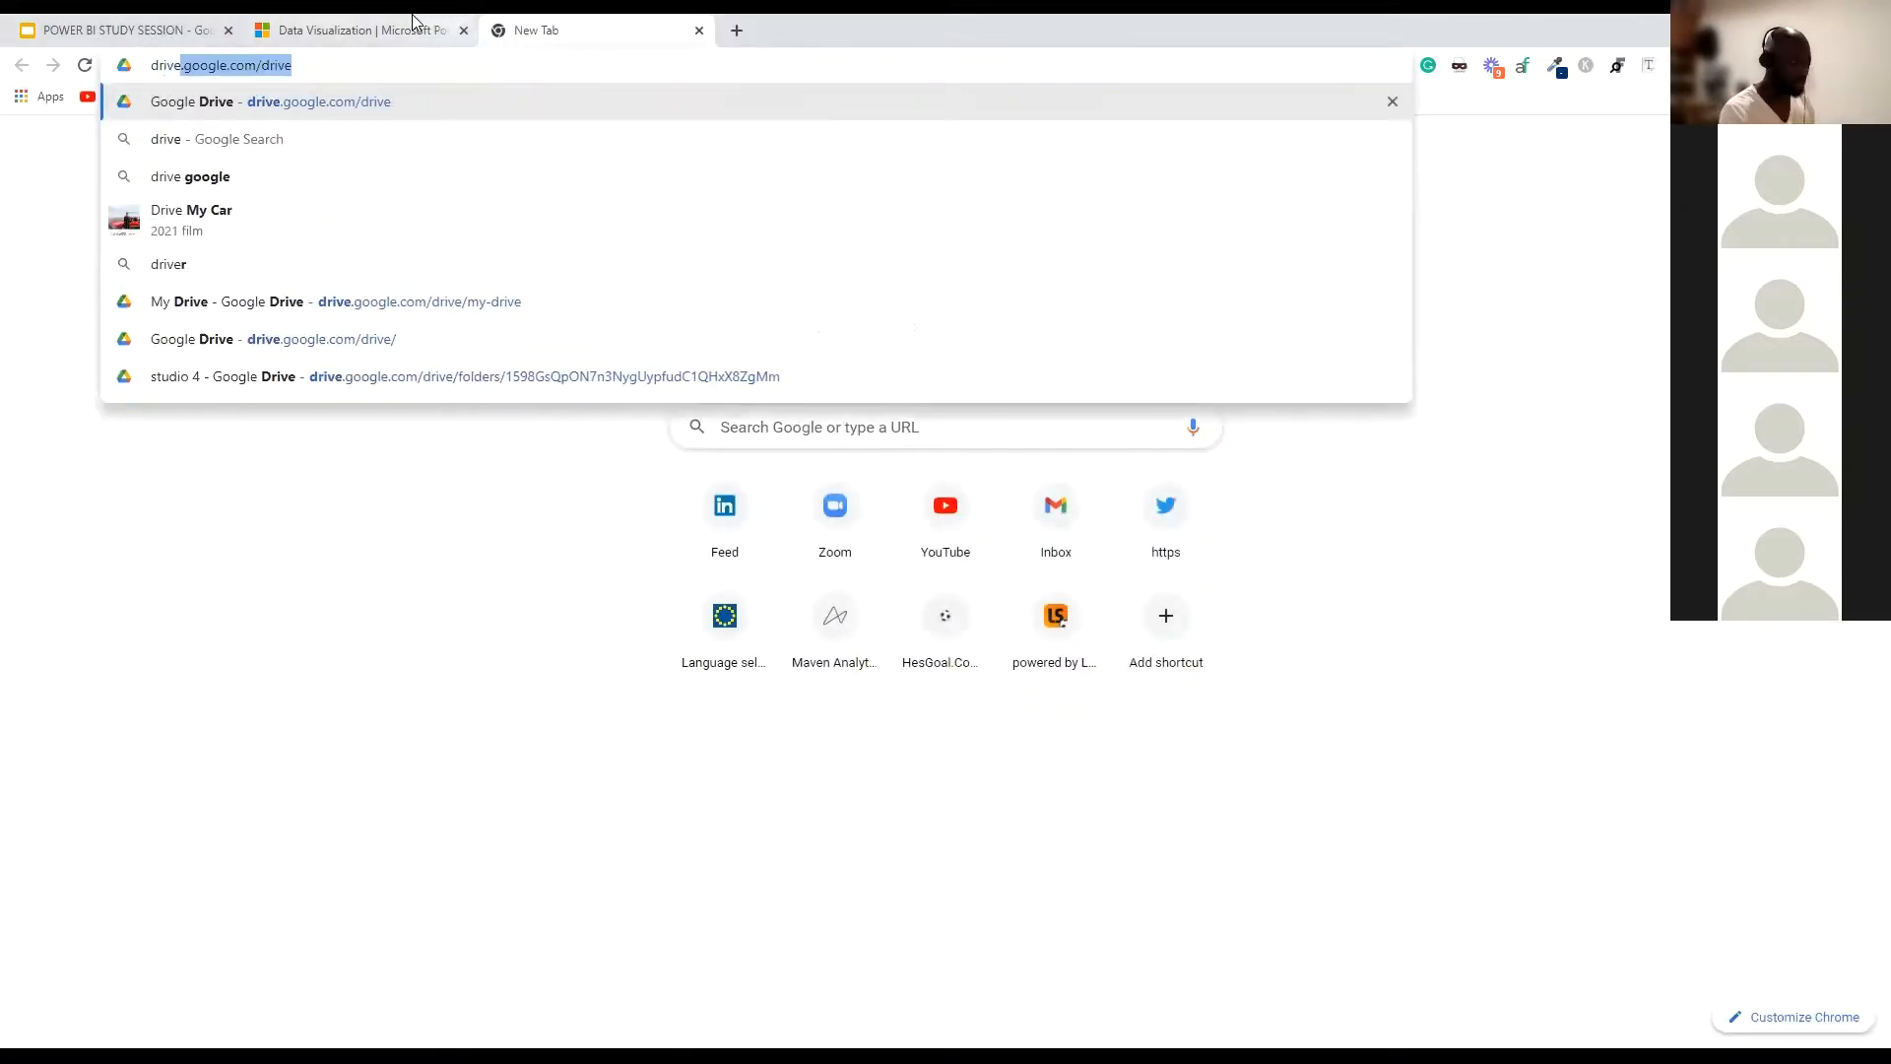
key("Return")
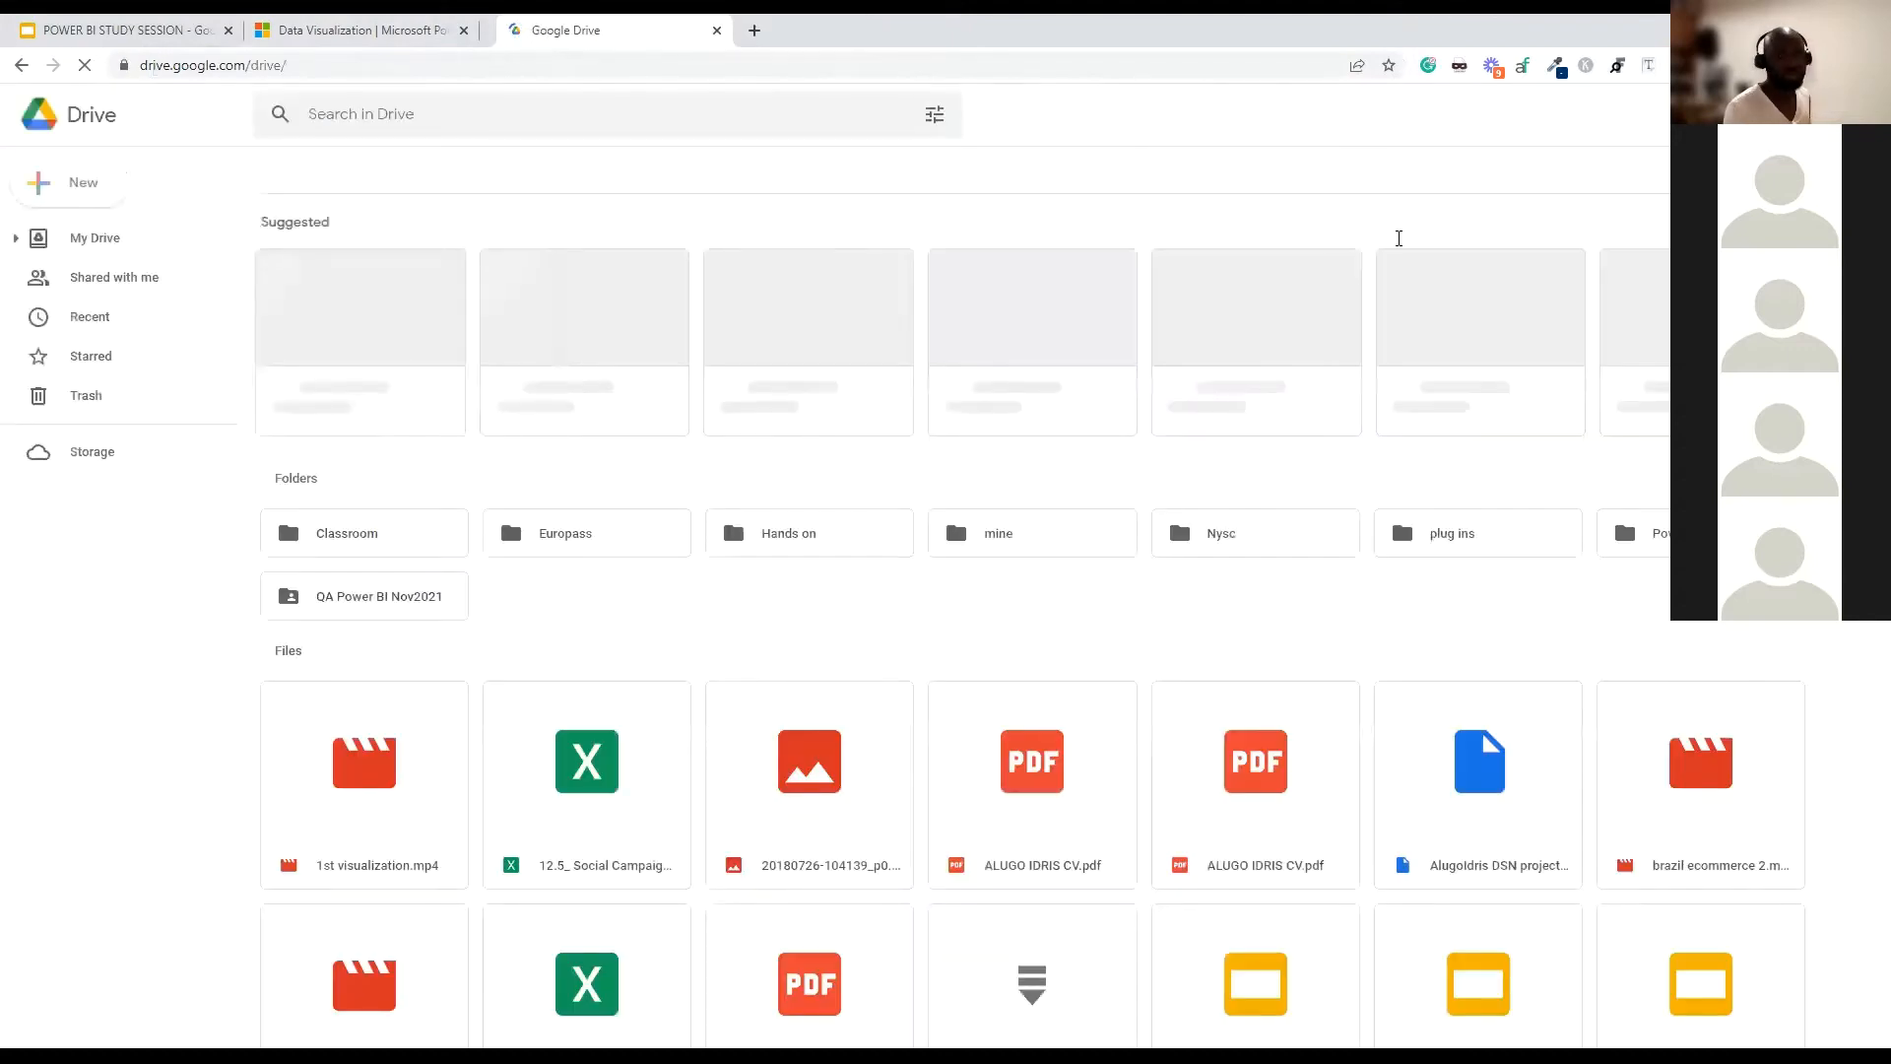
key("ctrl+w")
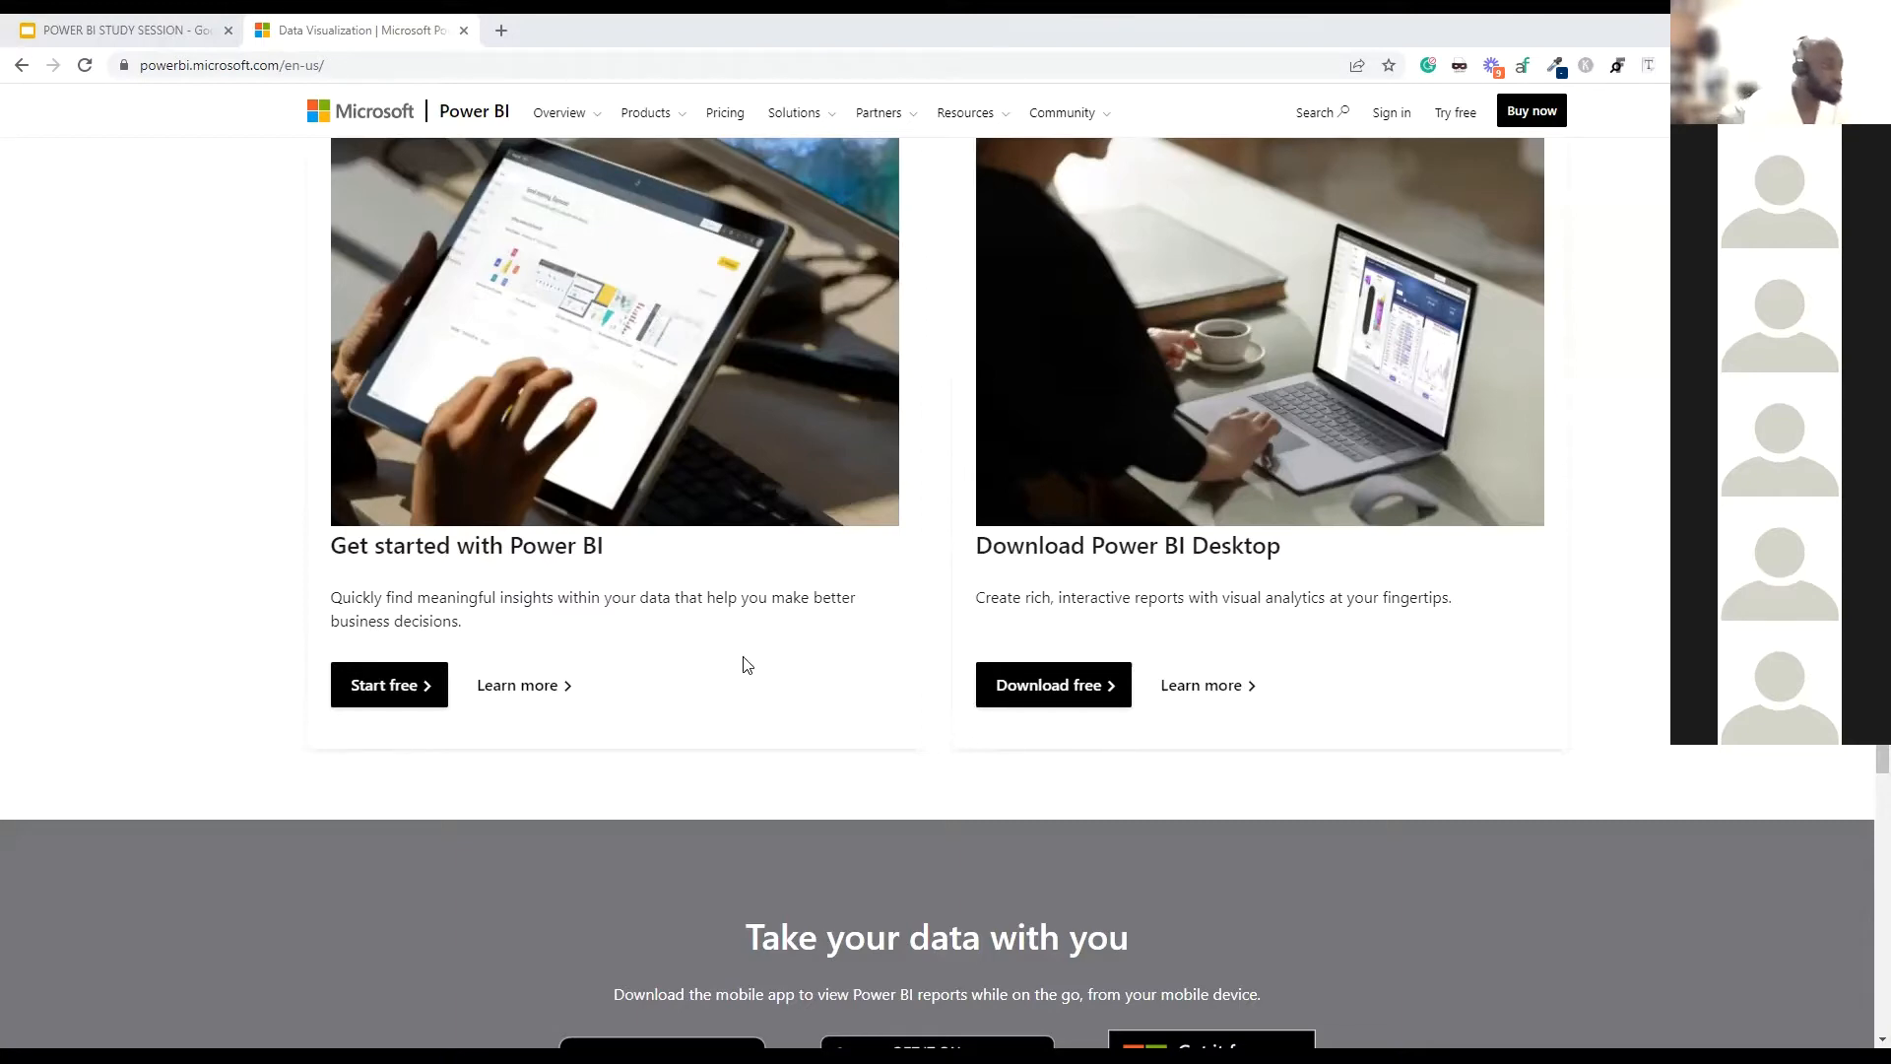
Step: Look through the Power BI home page from the product sections and footer links up to the introduction
scroll(1056, 779, "down", 8)
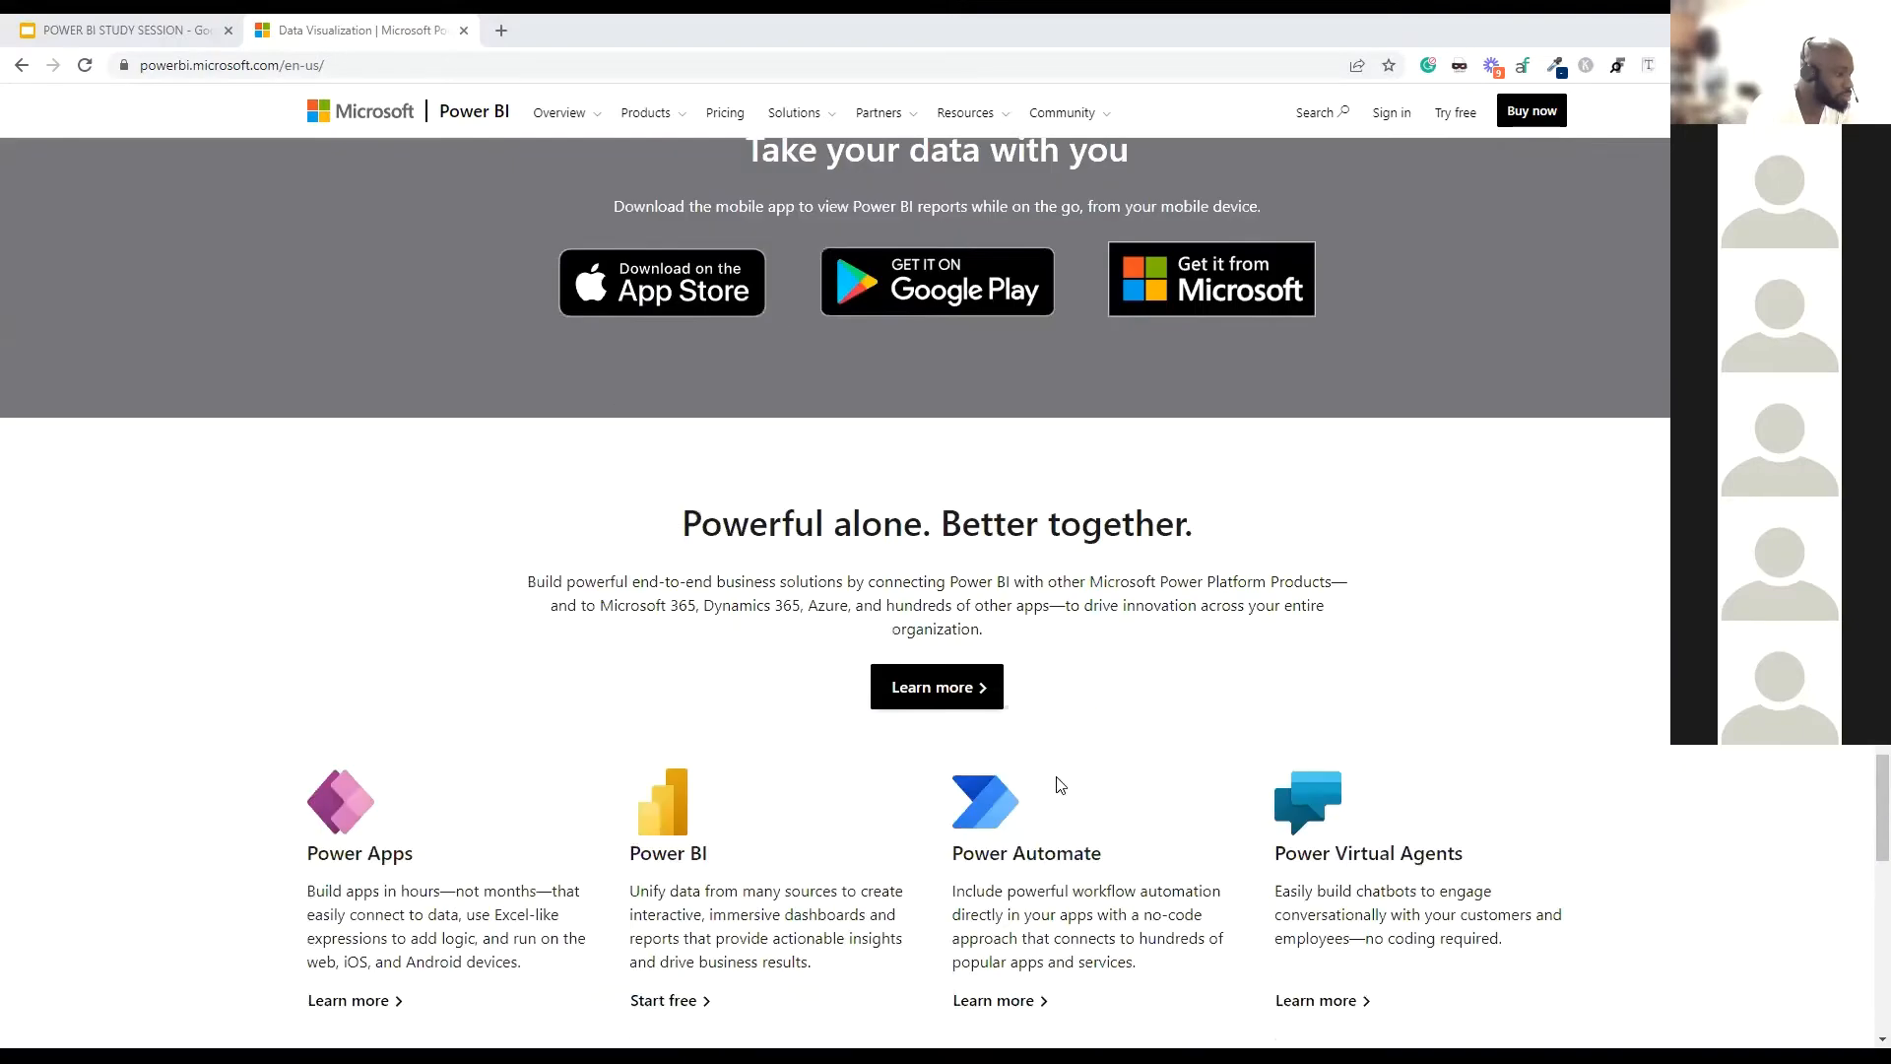
scroll(1059, 783, "down", 15)
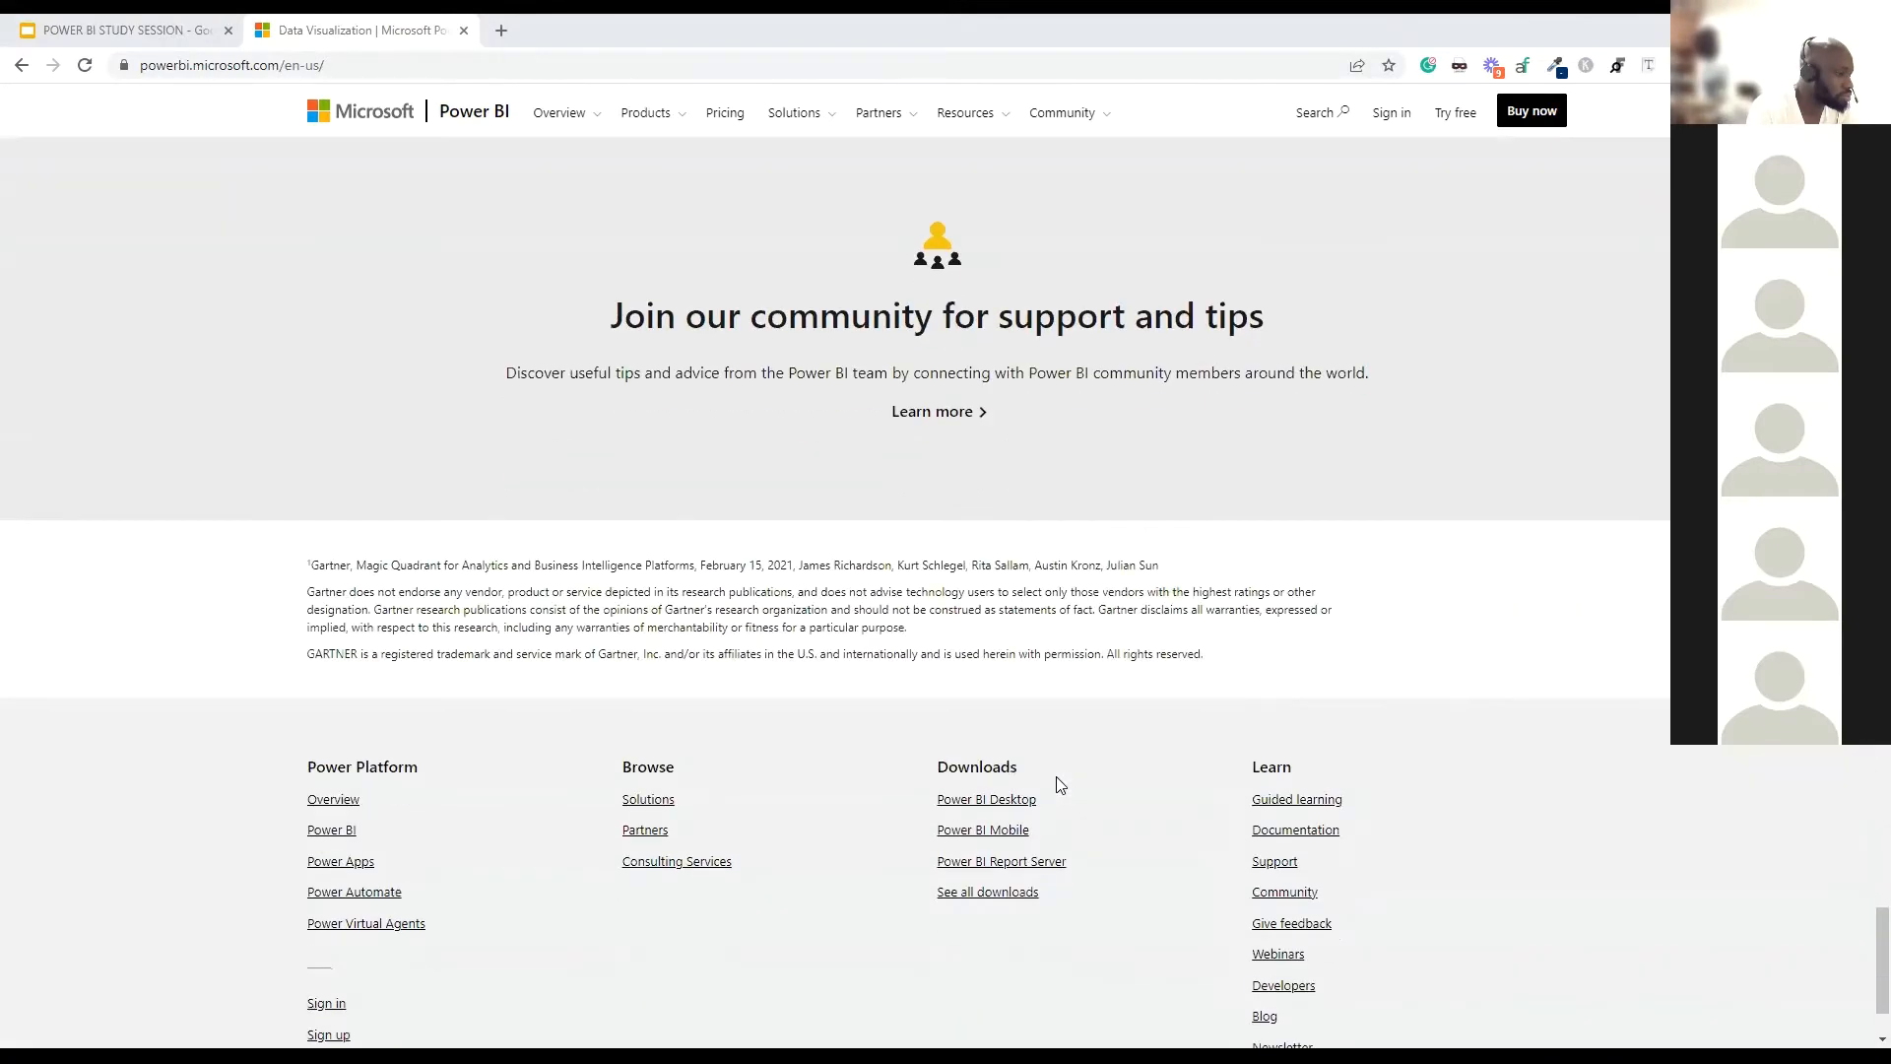
scroll(1056, 785, "down", 1)
scroll(841, 893, "up", 7)
scroll(843, 894, "up", 20)
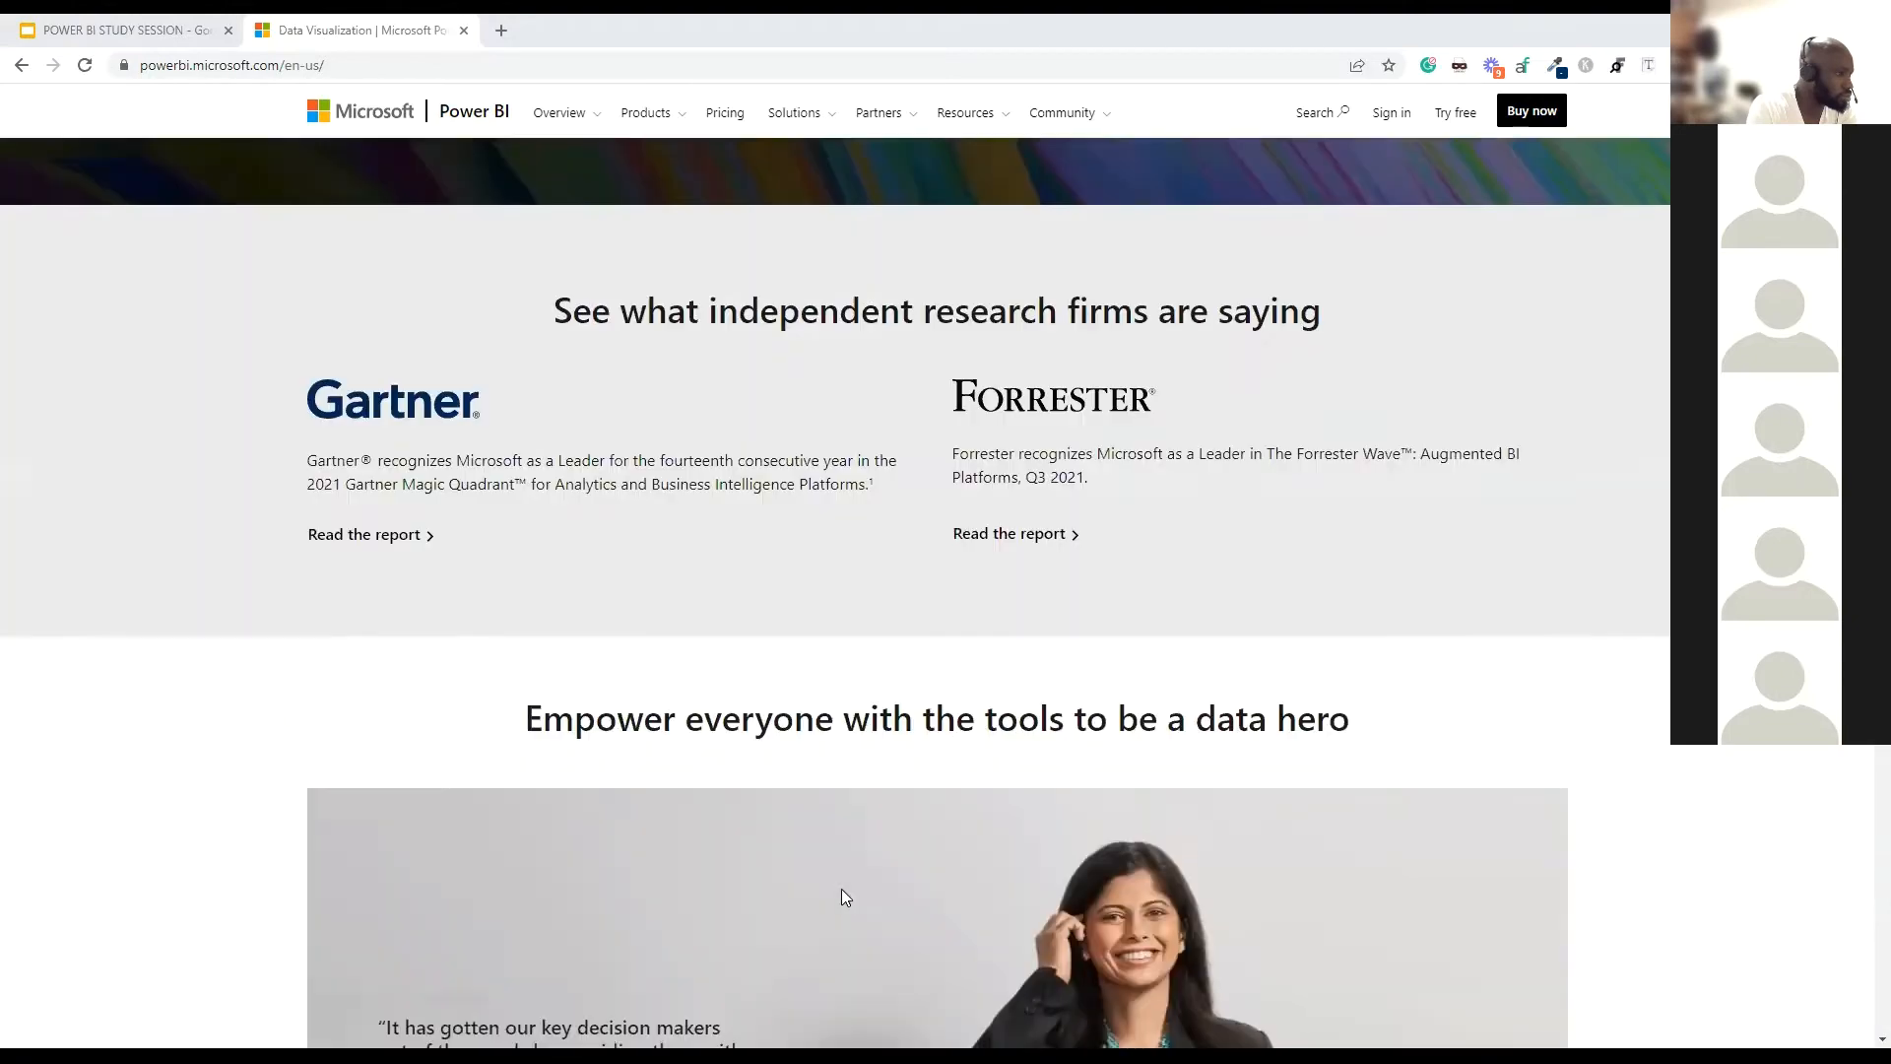
scroll(841, 896, "up", 20)
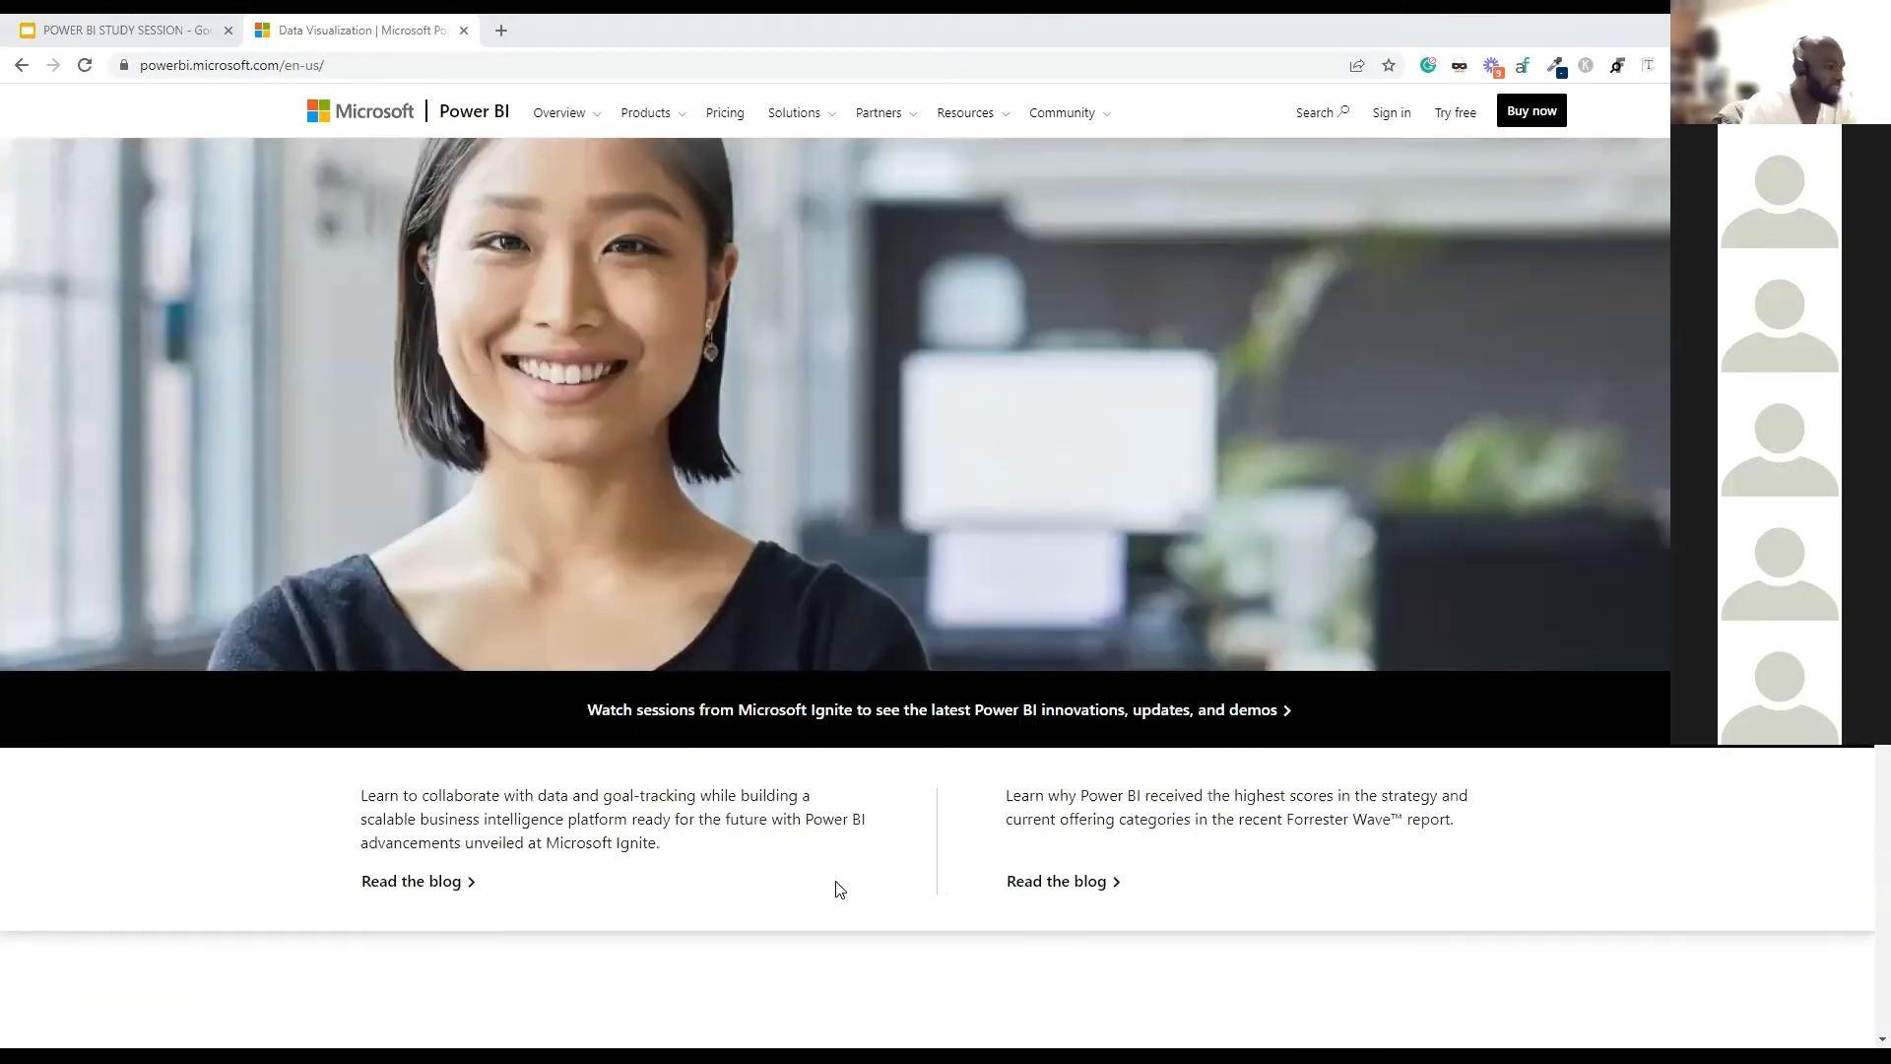
scroll(838, 888, "down", 7)
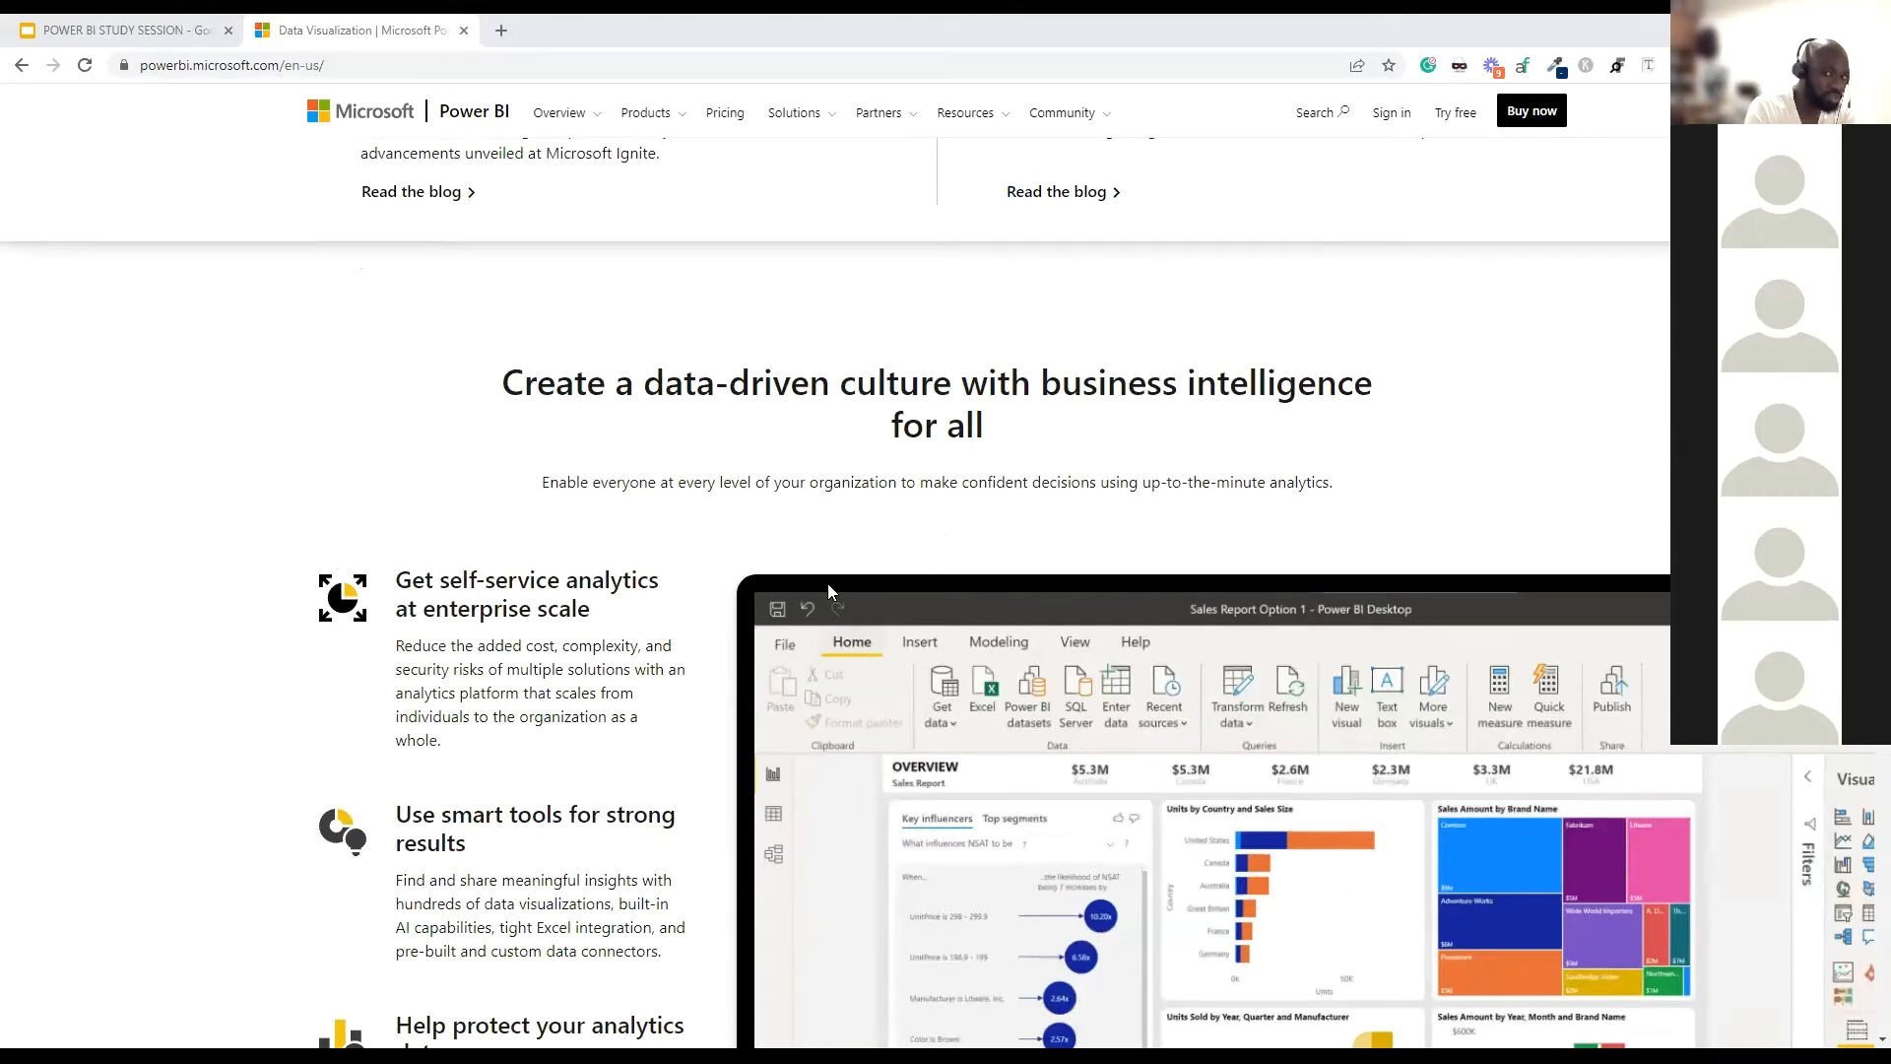
scroll(827, 584, "up", 8)
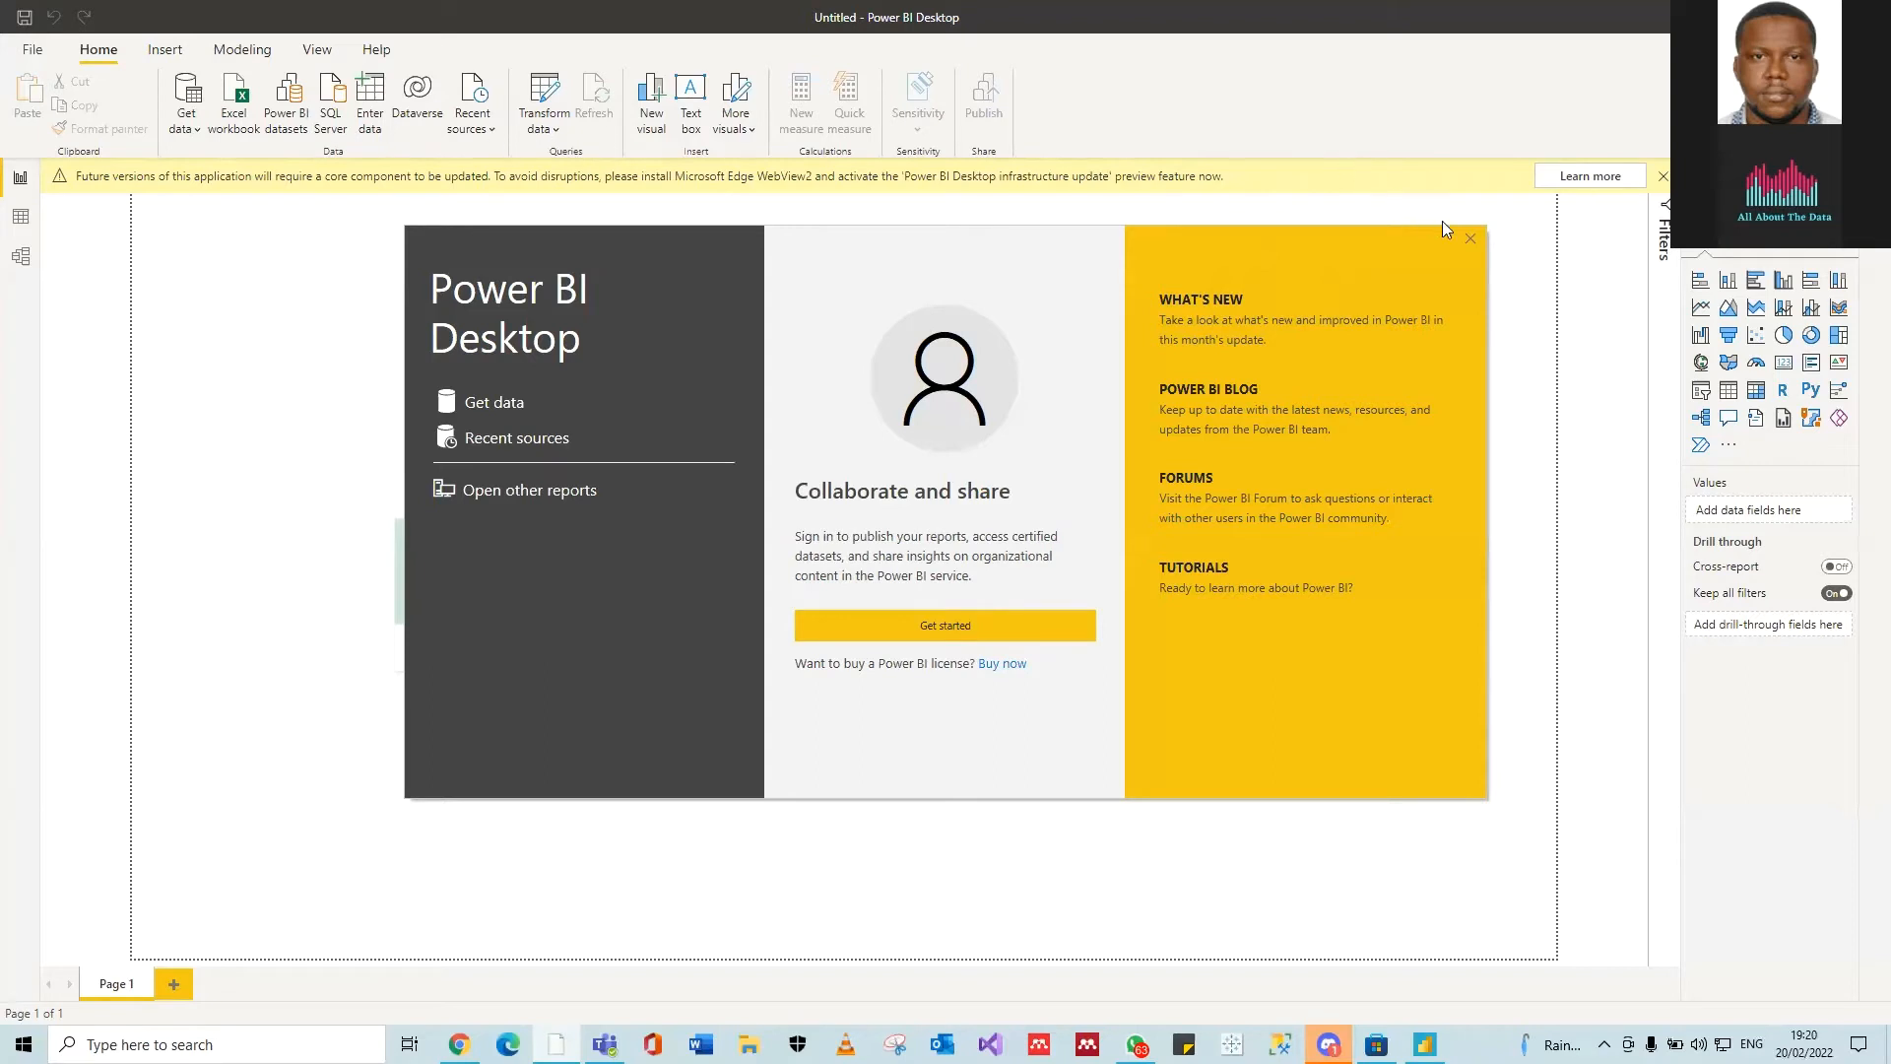
Step: In Power BI Desktop, close the welcome window and dismiss the WebView2 update notice
left_click(1470, 239)
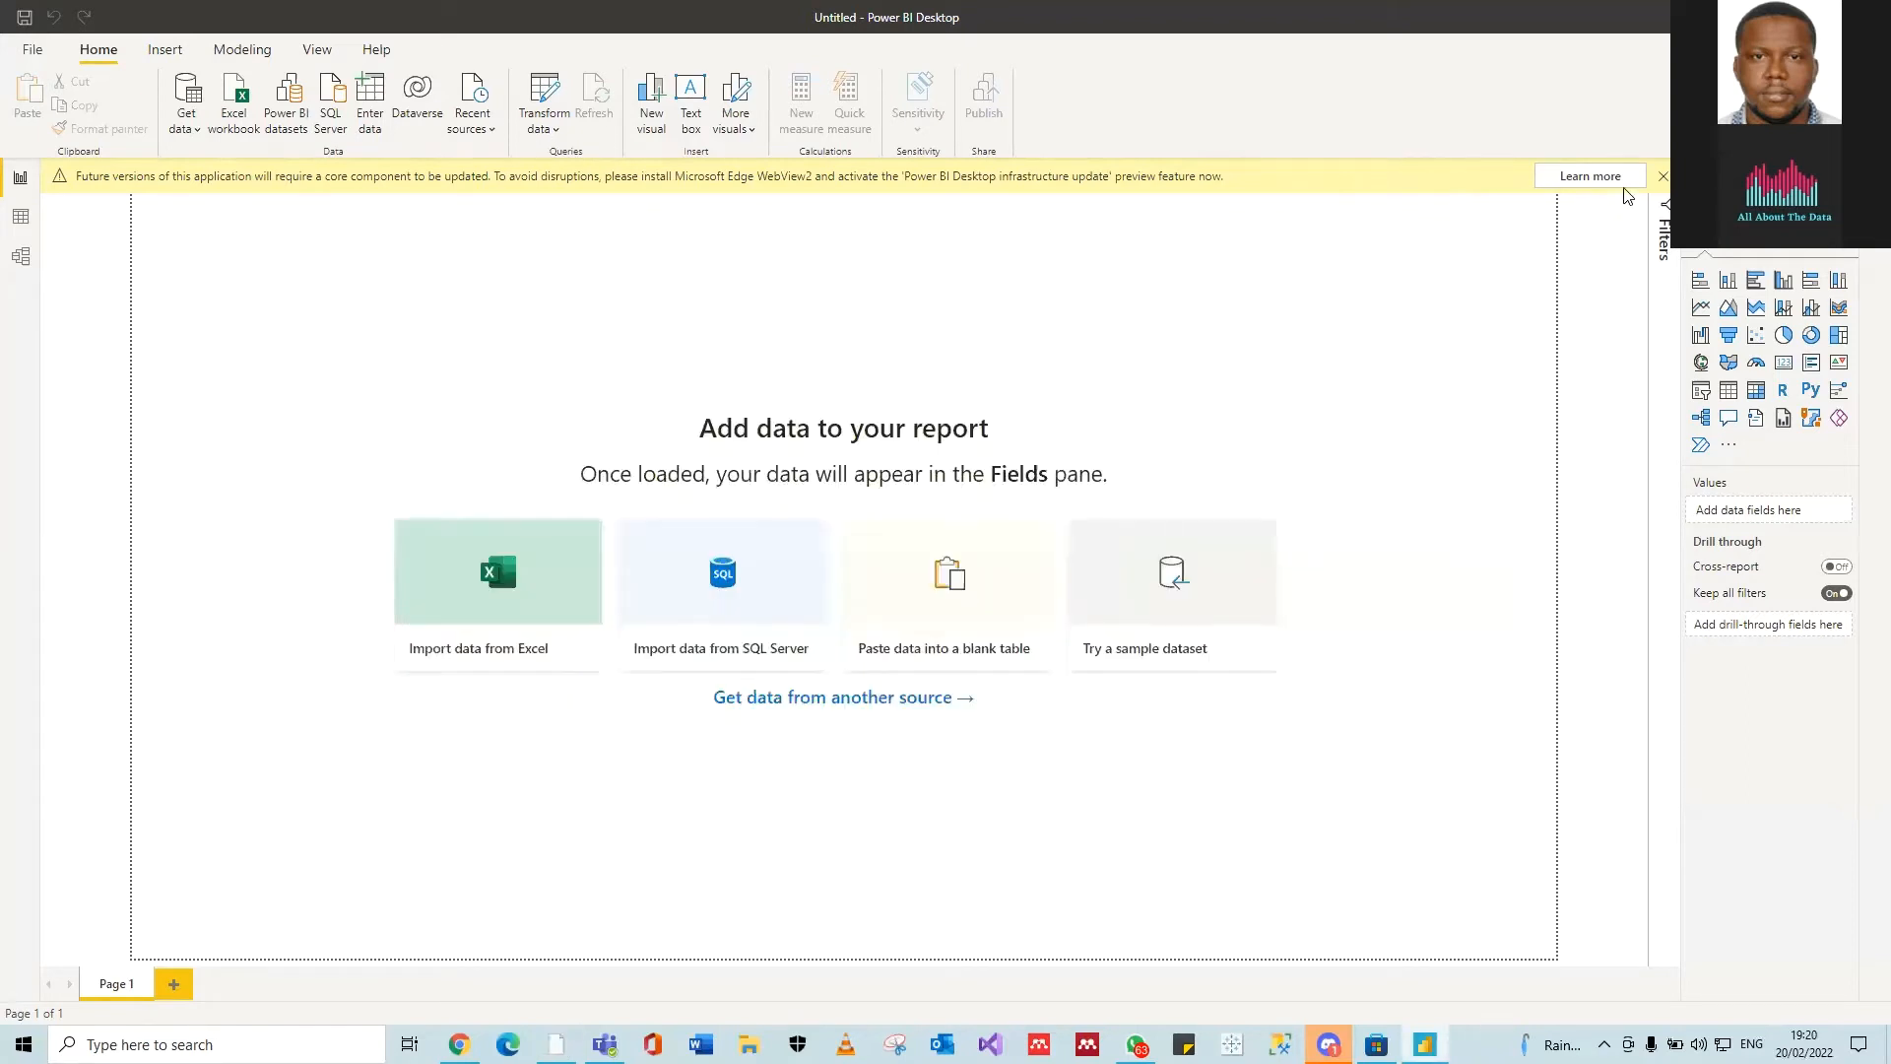
left_click(1663, 179)
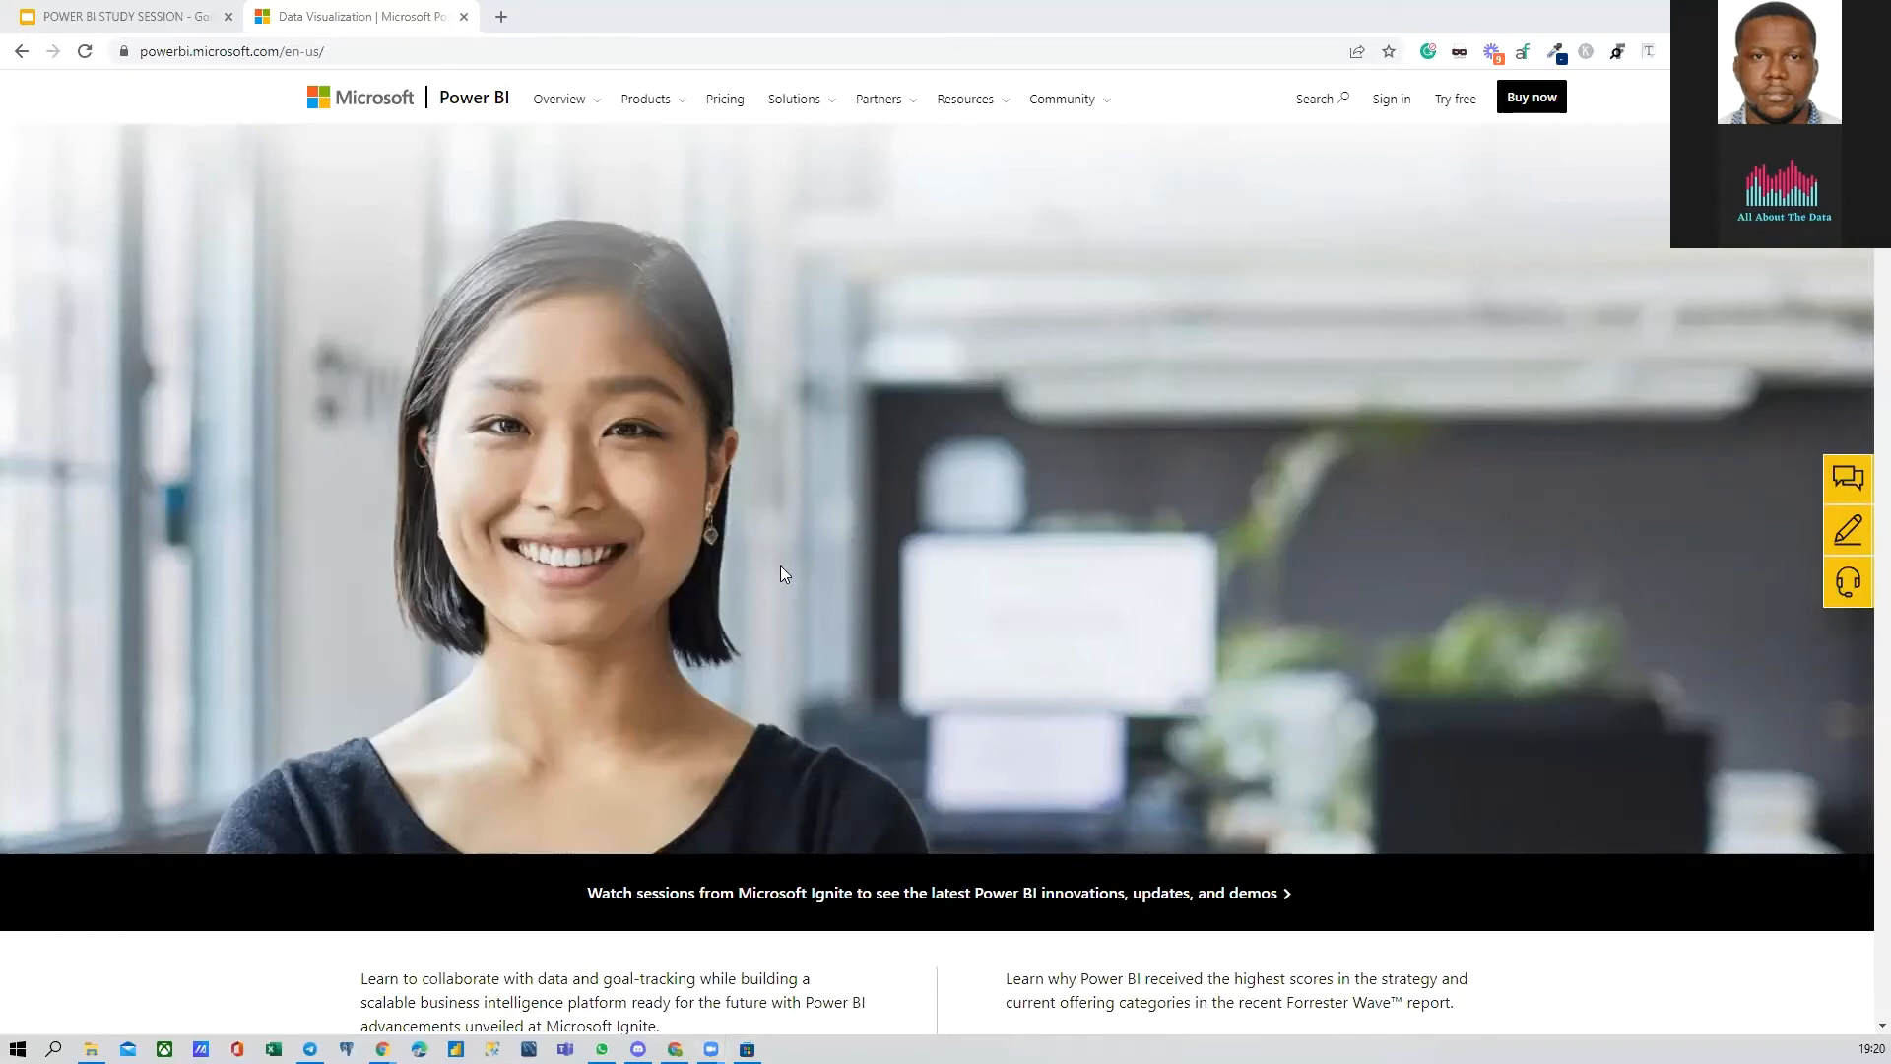
Step: Return to the Power BI website and examine the get-started and desktop download options under Explore Power BI
scroll(781, 569, "down", 20)
scroll(813, 631, "down", 15)
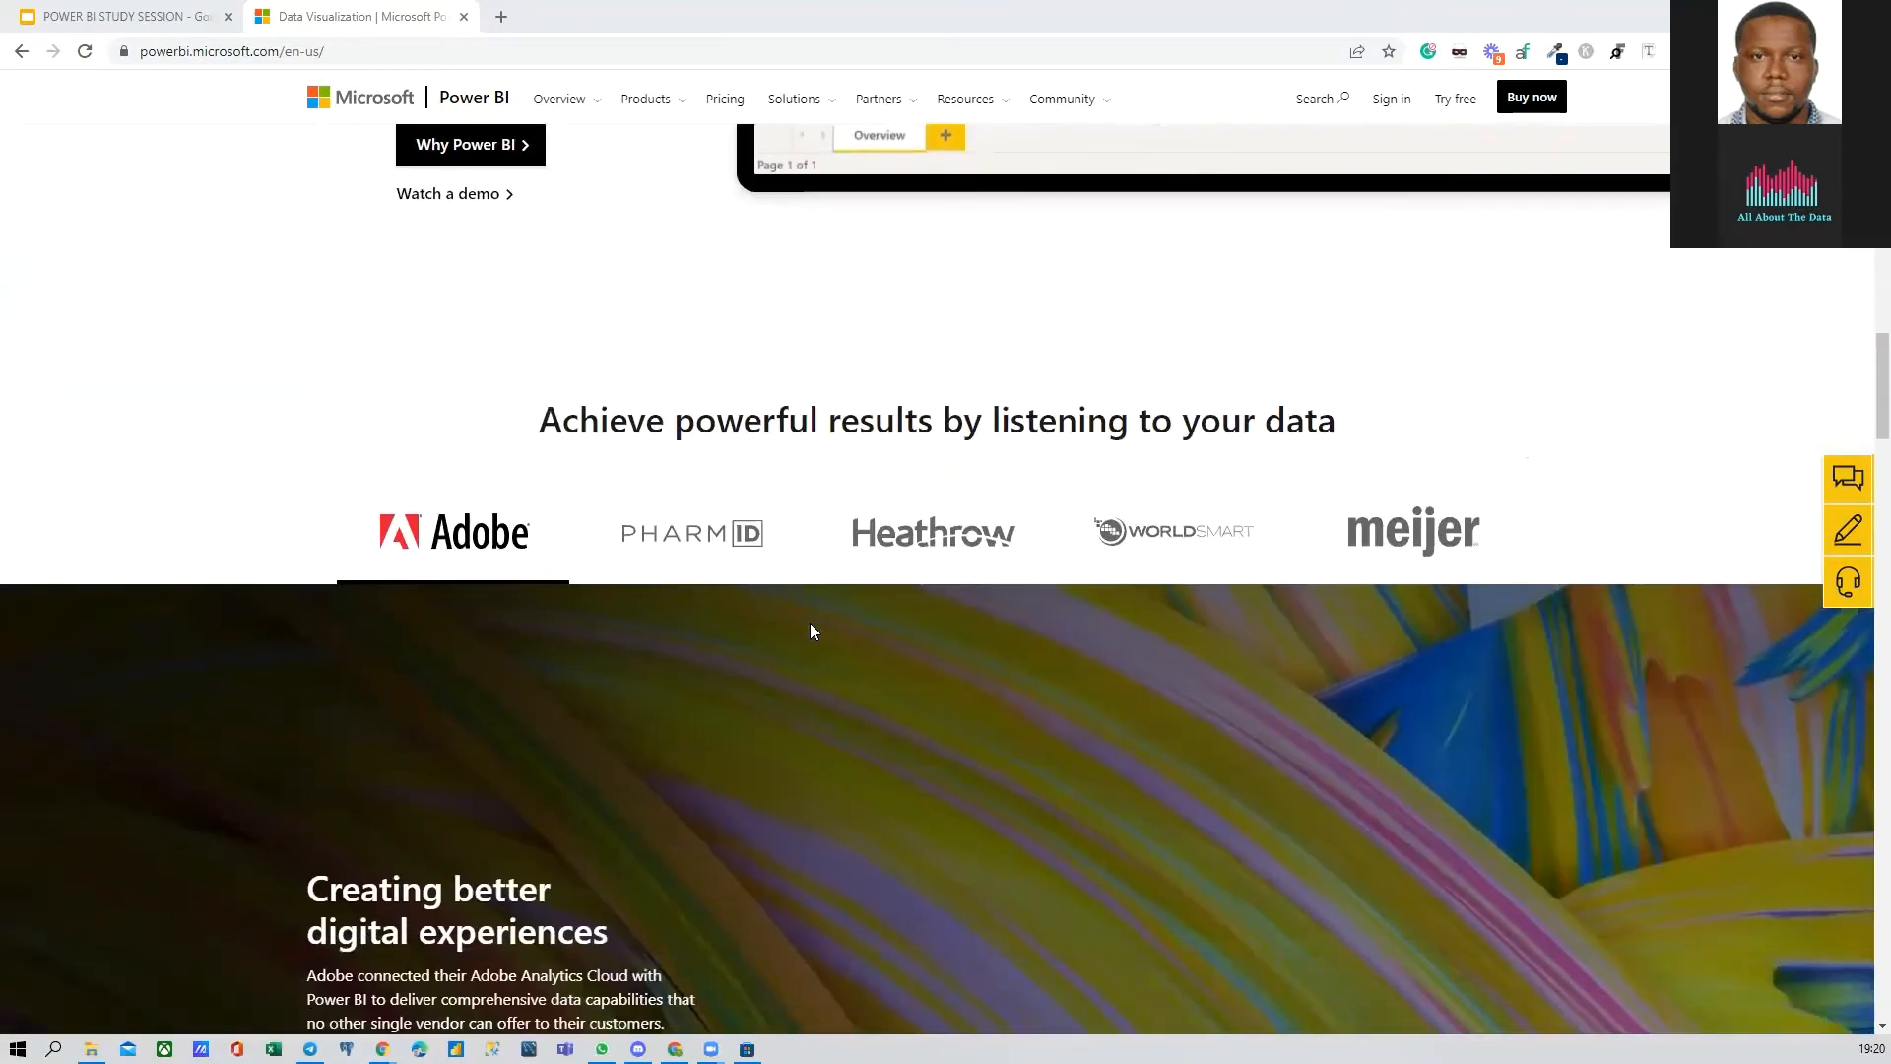
scroll(827, 645, "down", 13)
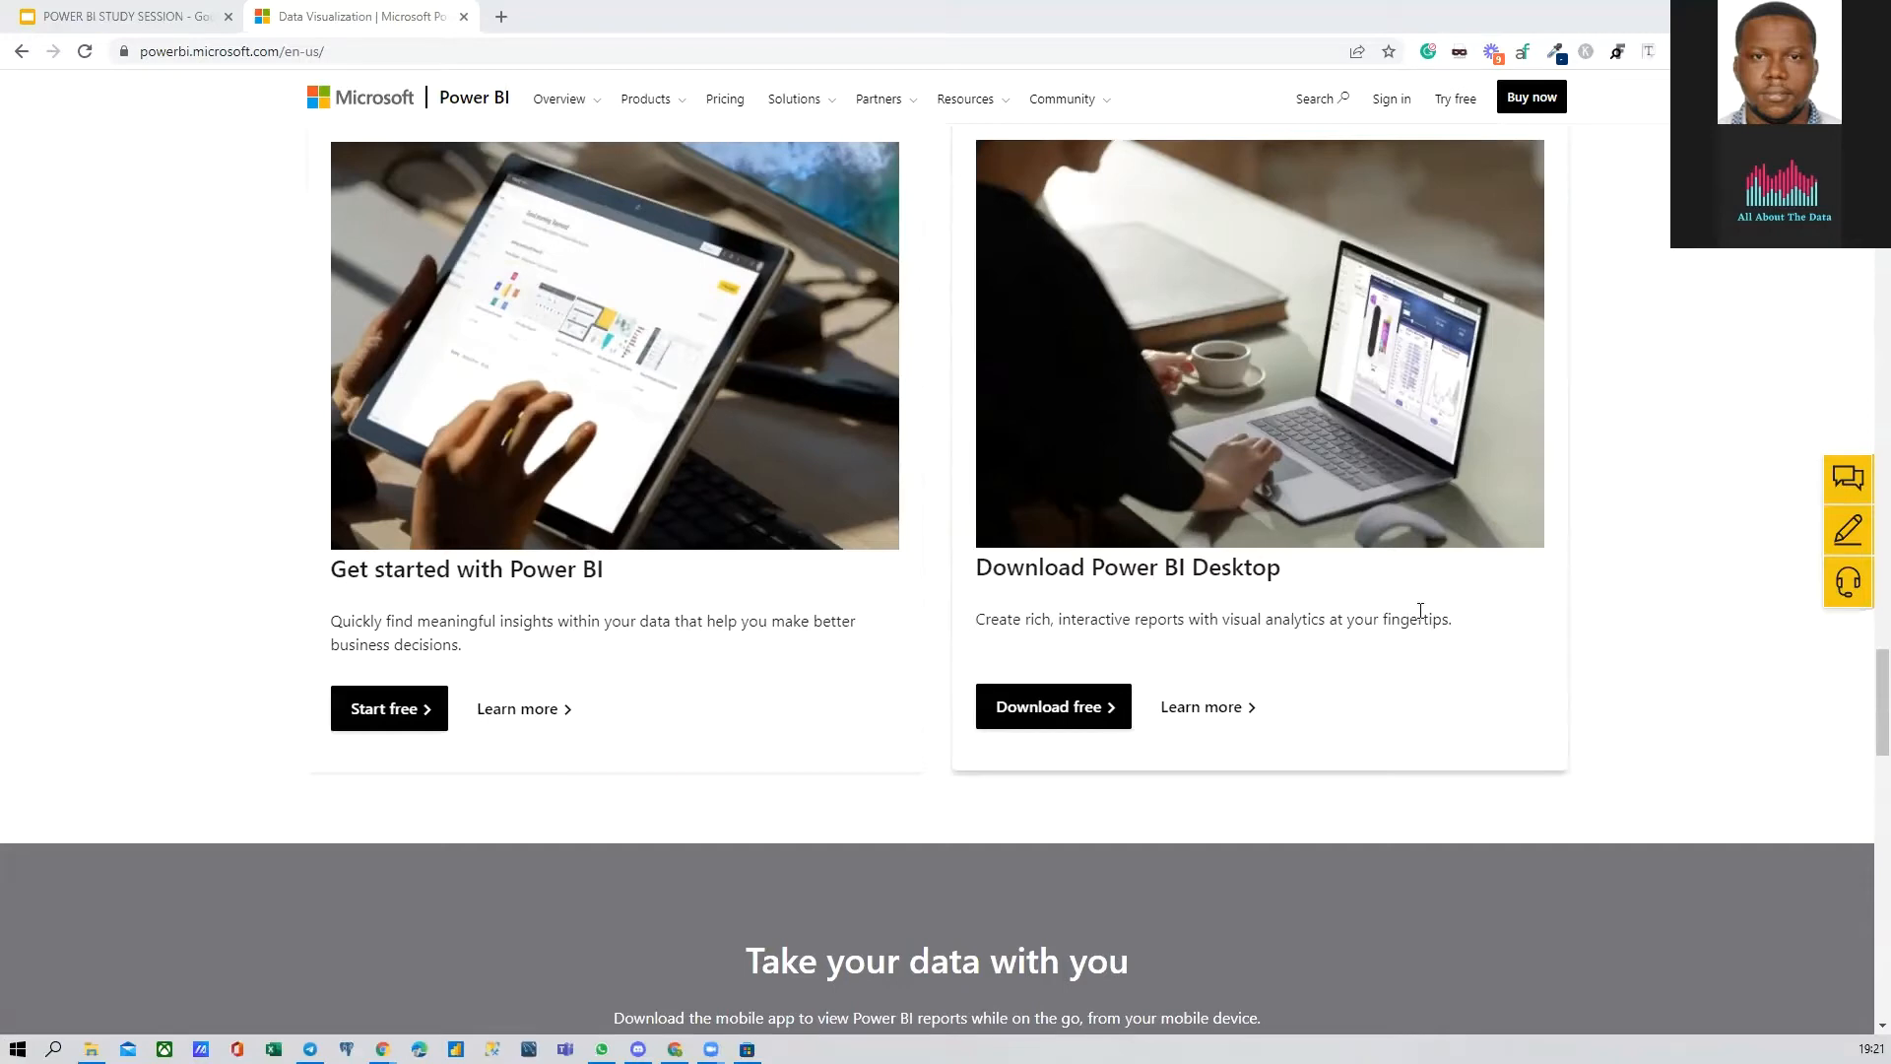
scroll(1063, 676, "up", 2)
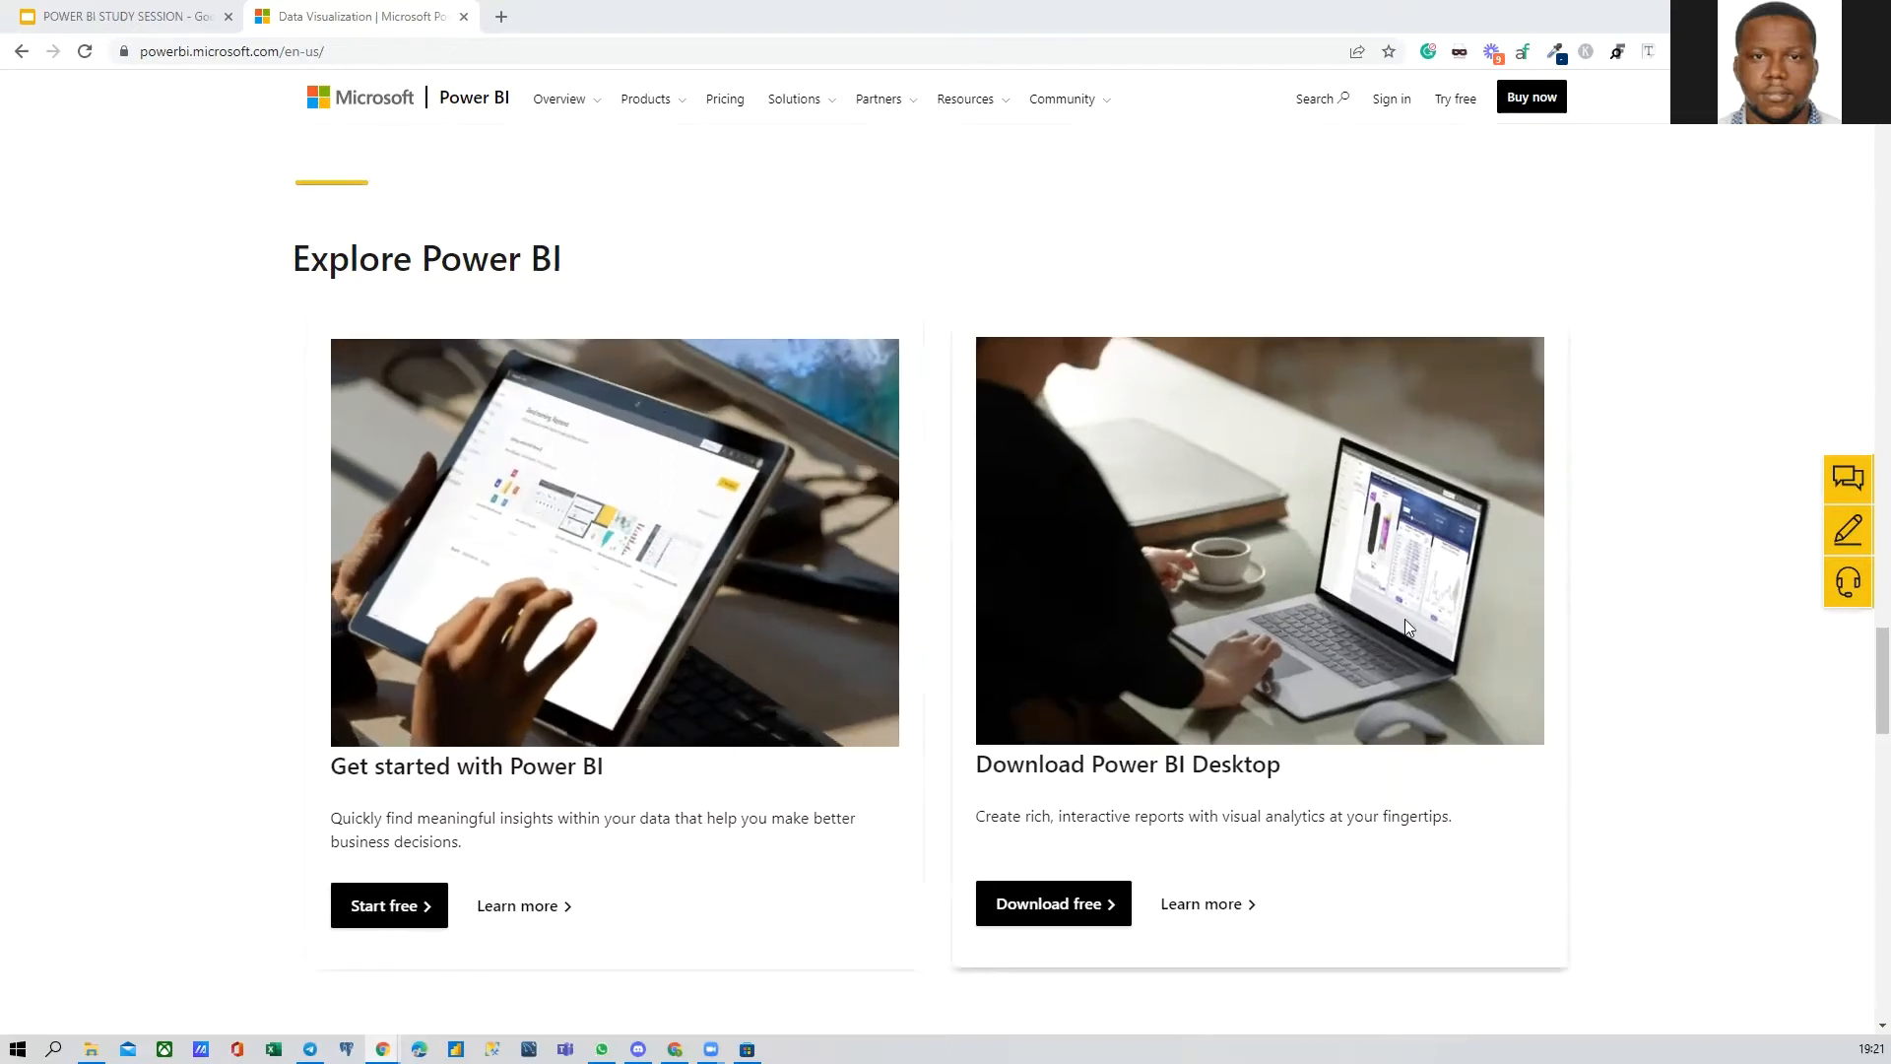
scroll(1280, 729, "down", 2)
scroll(1281, 729, "down", 2)
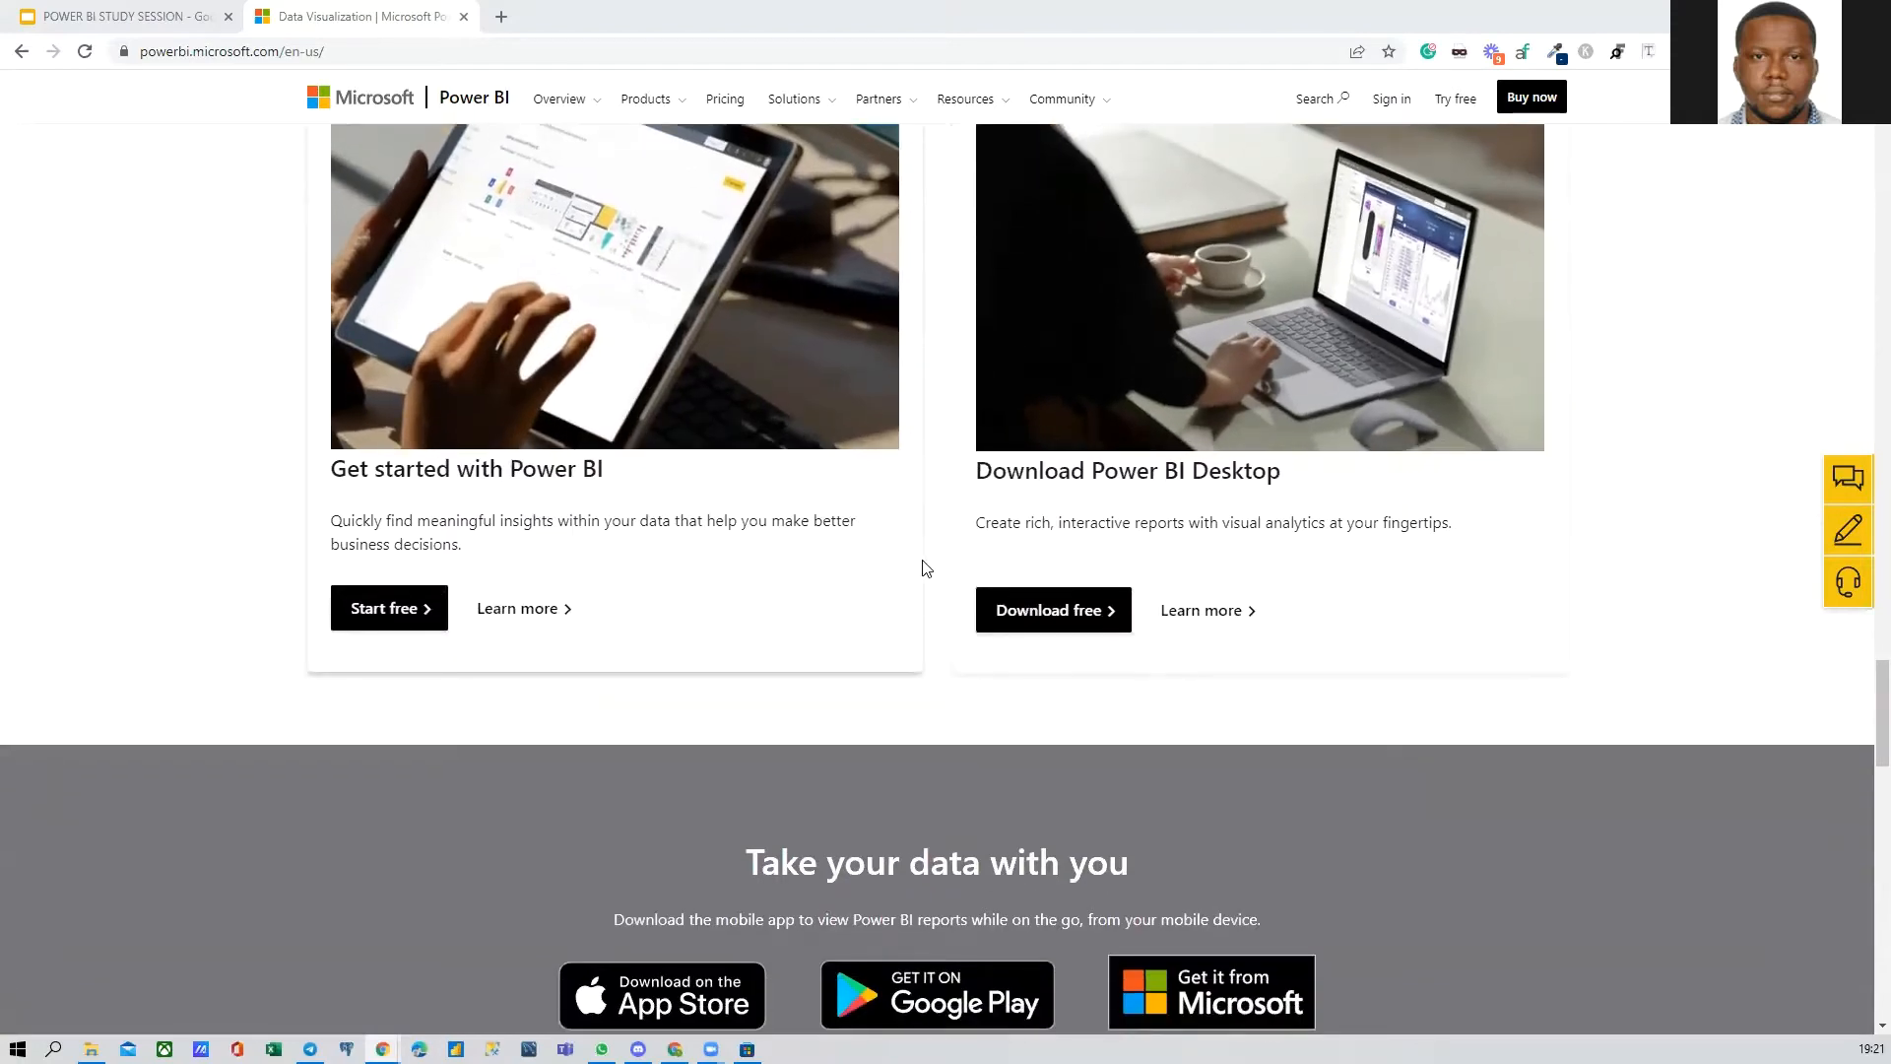
scroll(932, 555, "up", 2)
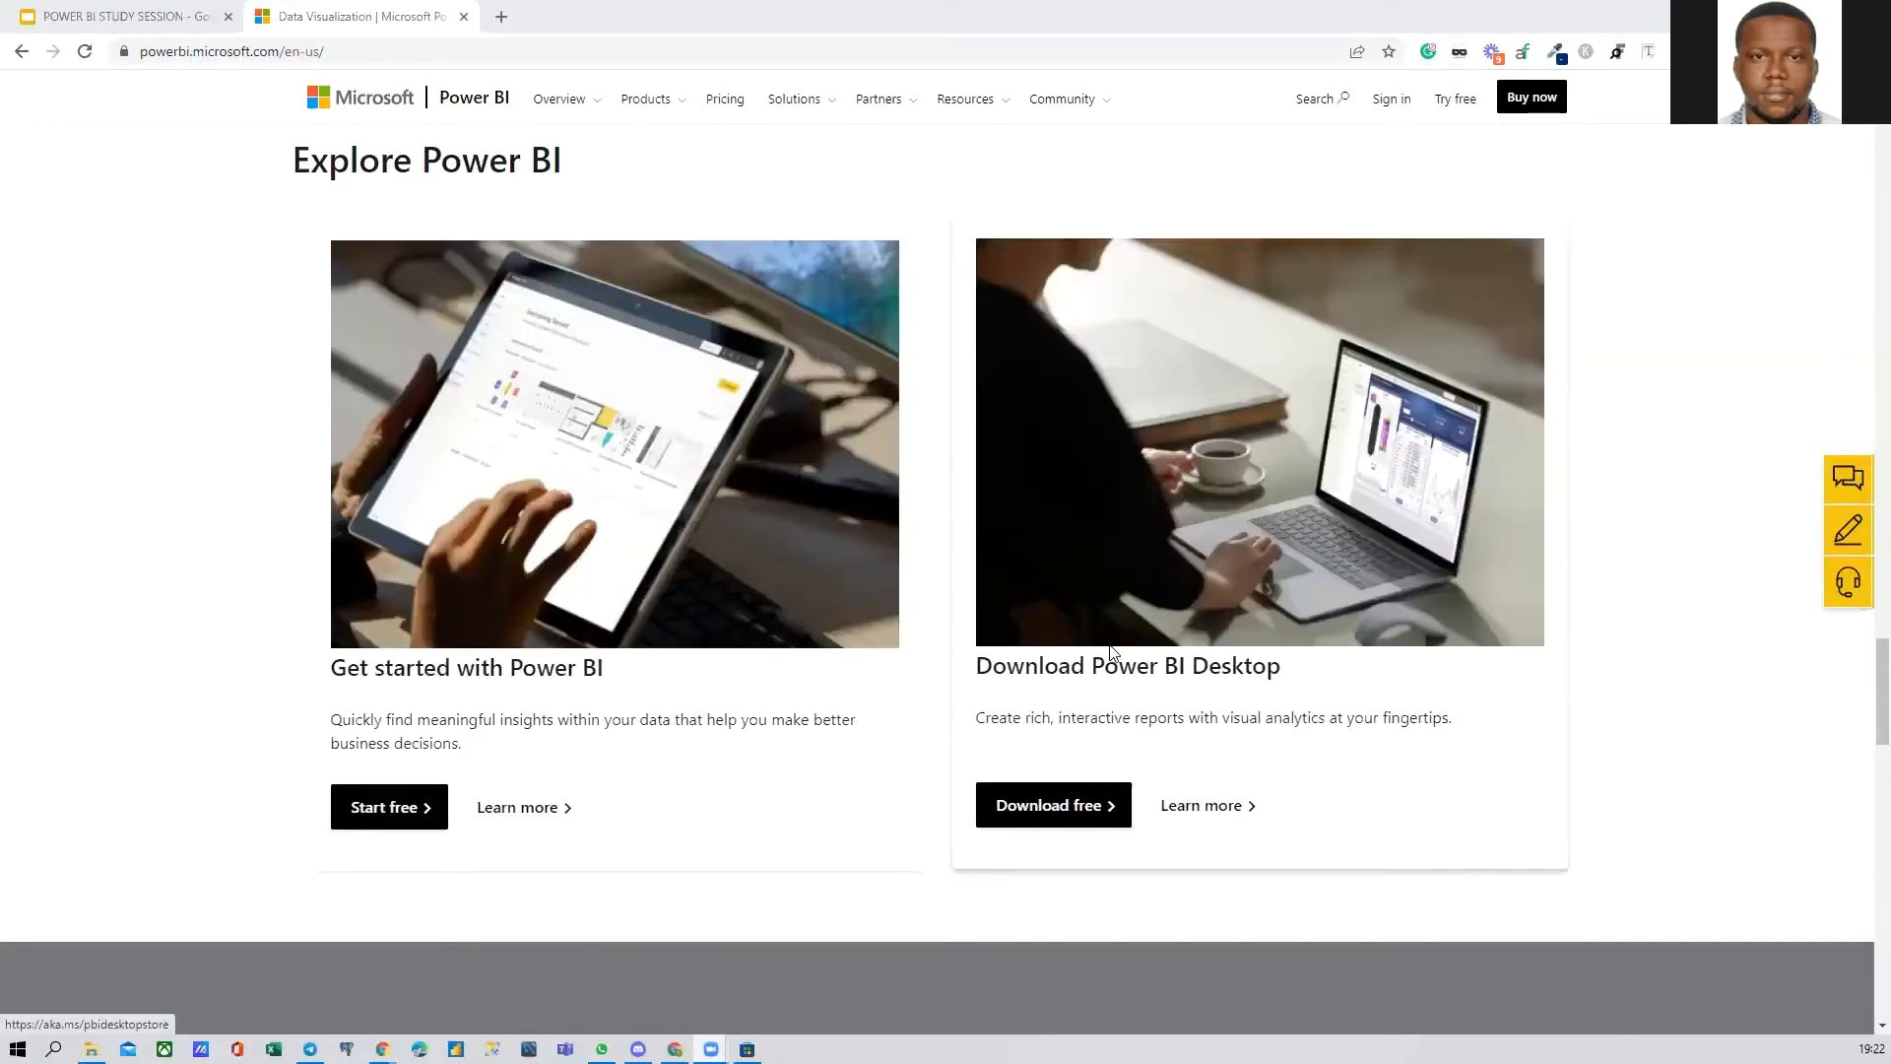
scroll(1111, 640, "up", 4)
scroll(1111, 633, "down", 2)
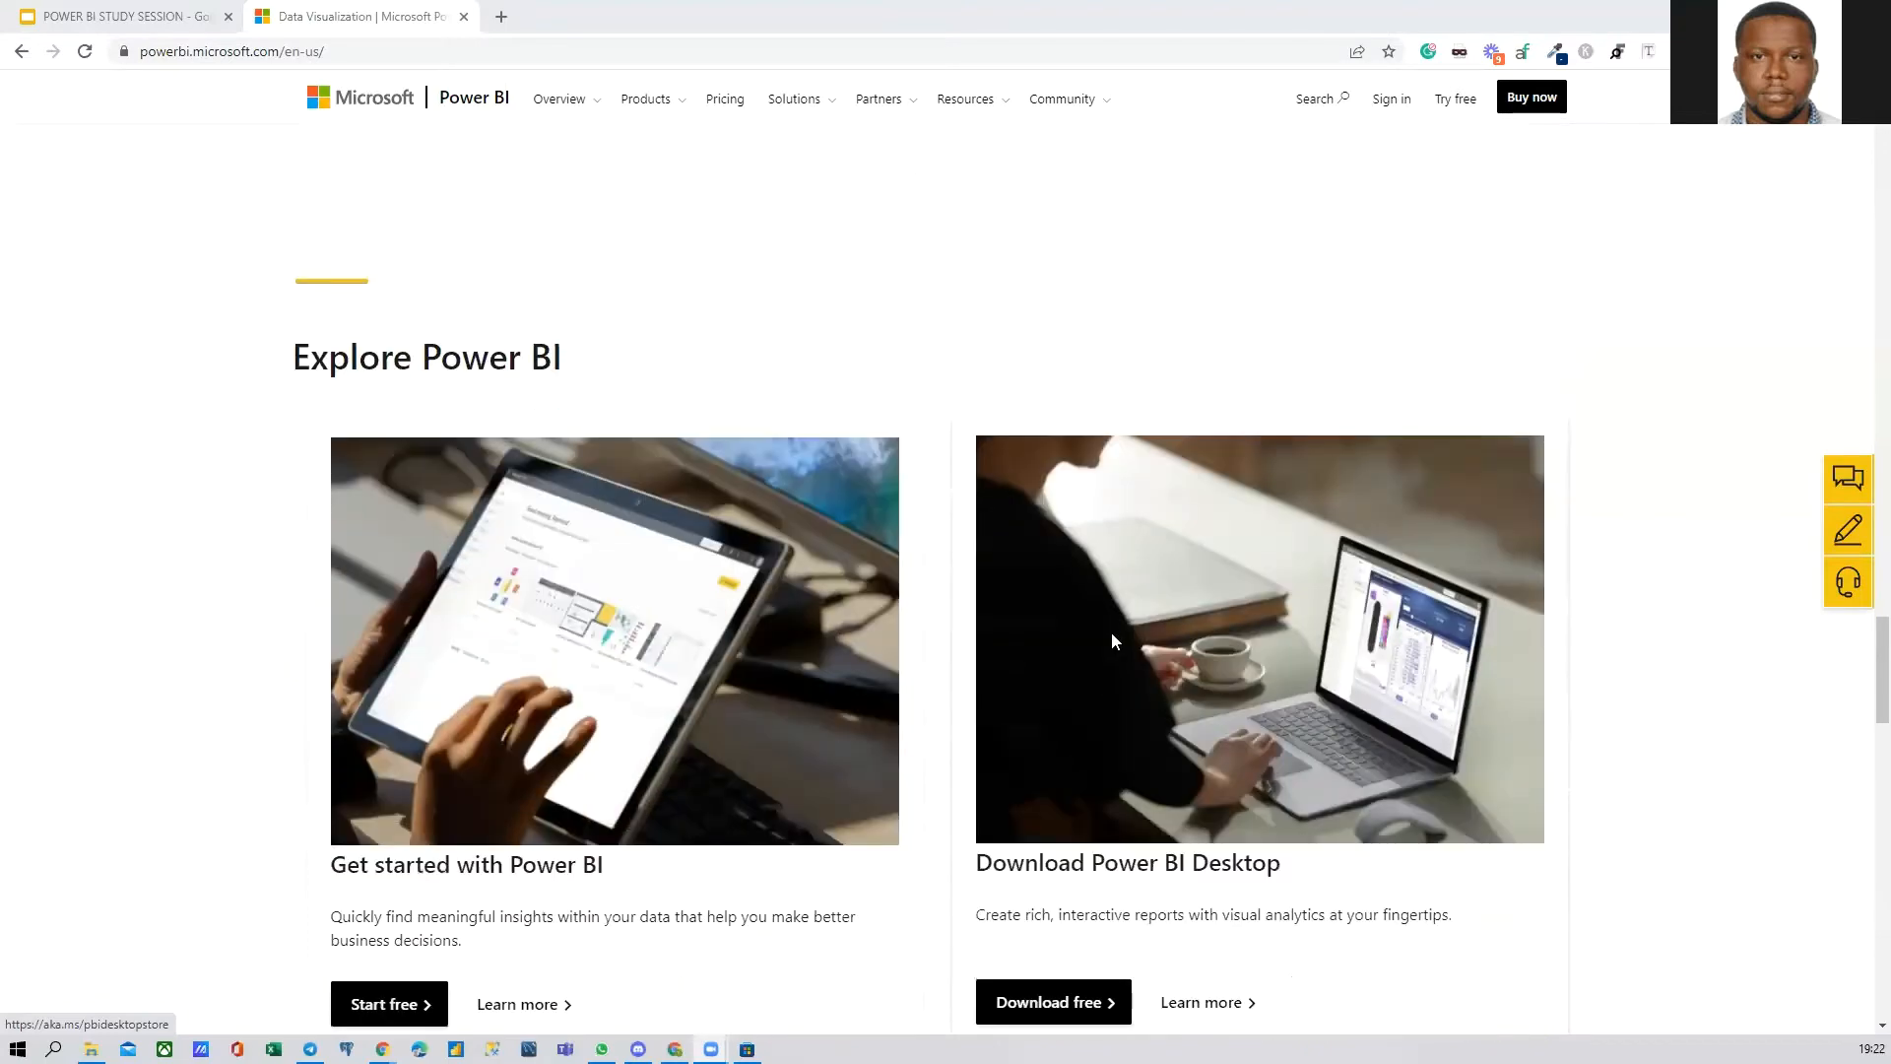
scroll(1113, 640, "down", 3)
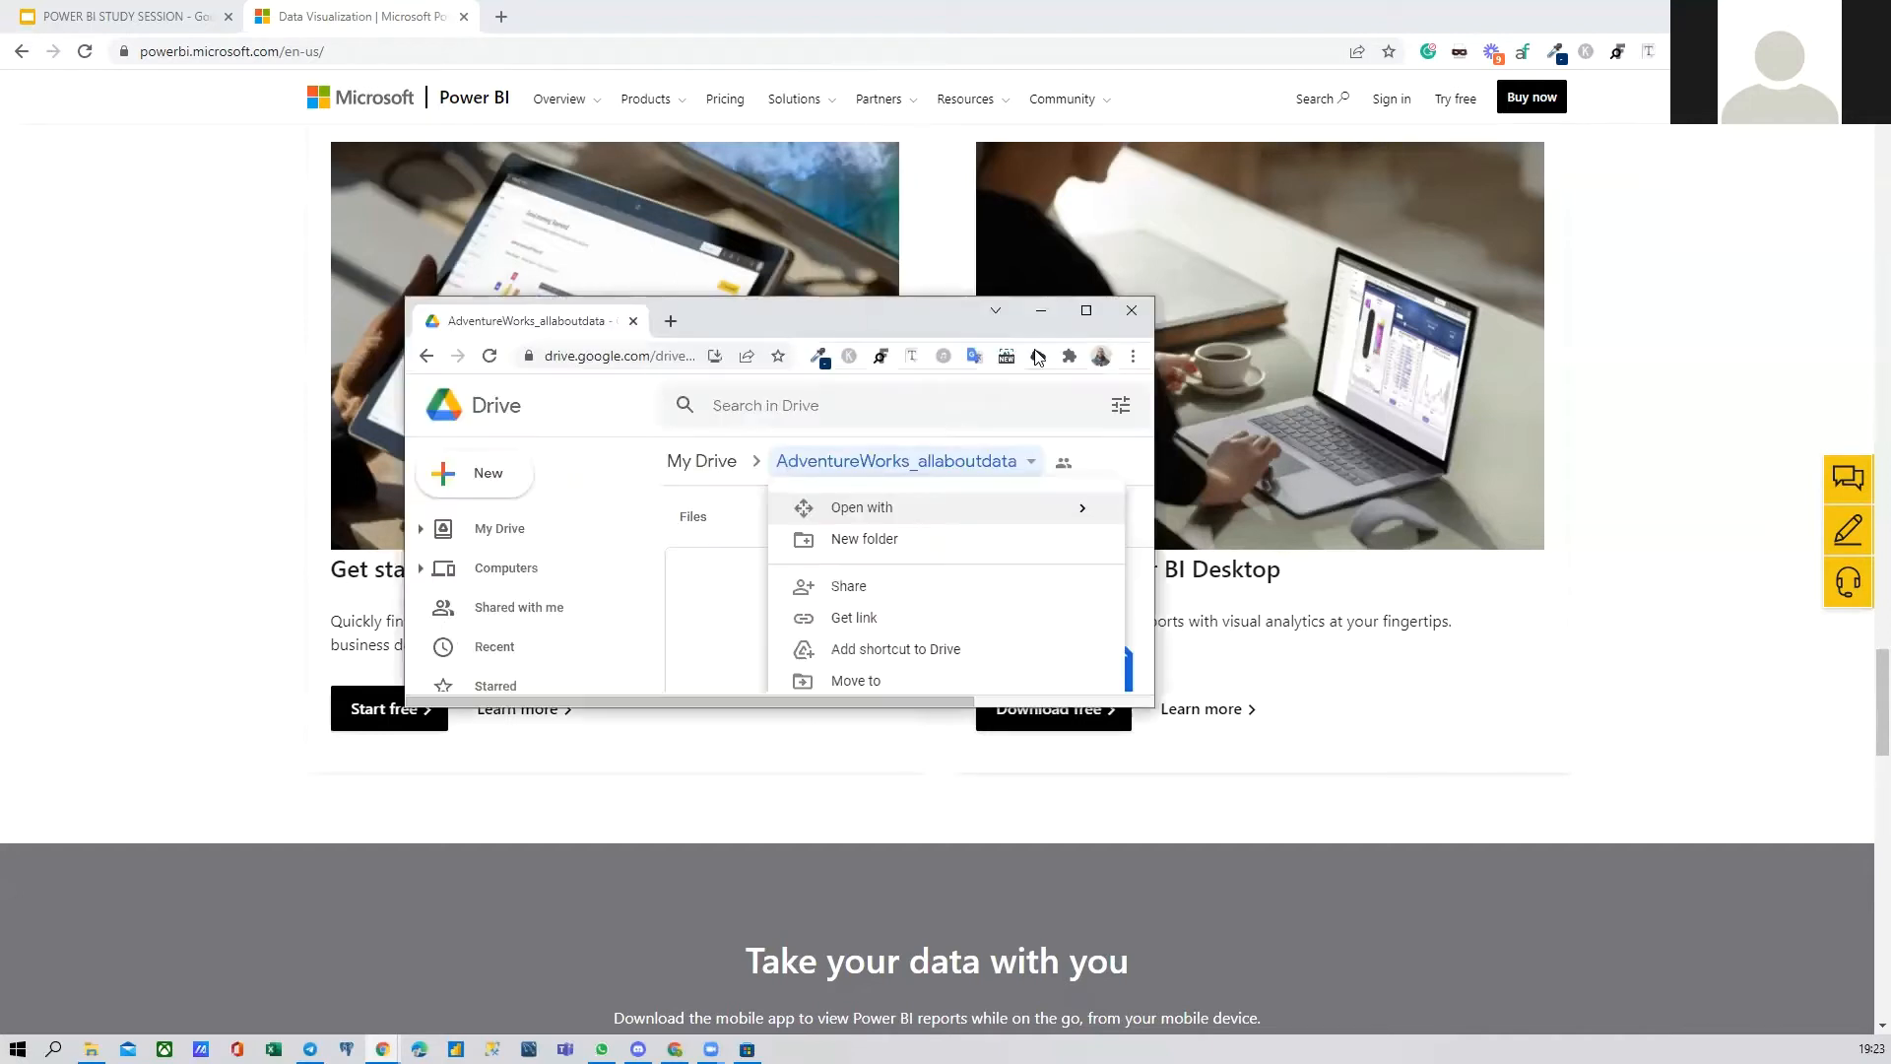
Step: Examine the AdventureWorks_allaboutdata folder in Google Drive and the download option for the whole folder, then put its window away
left_click(1071, 313)
left_click(818, 180)
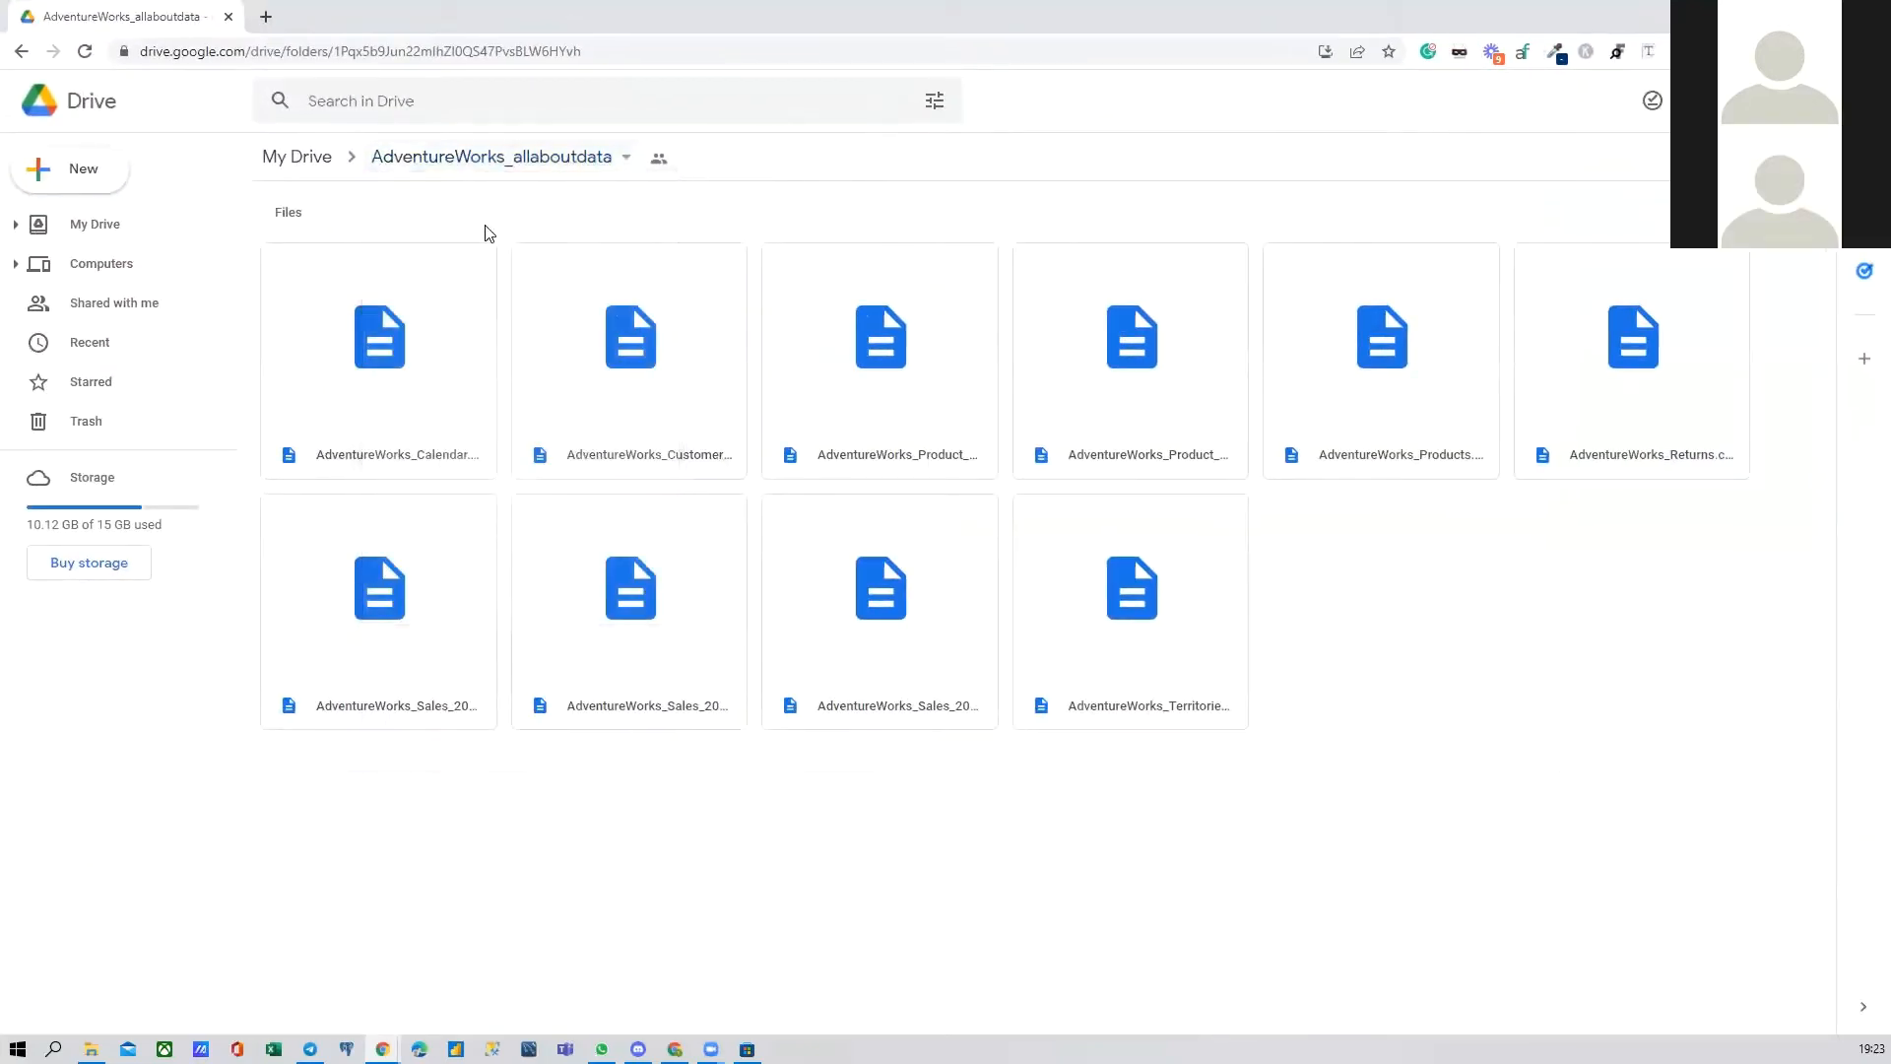
right_click(447, 371)
left_click(1502, 570)
left_click(579, 157)
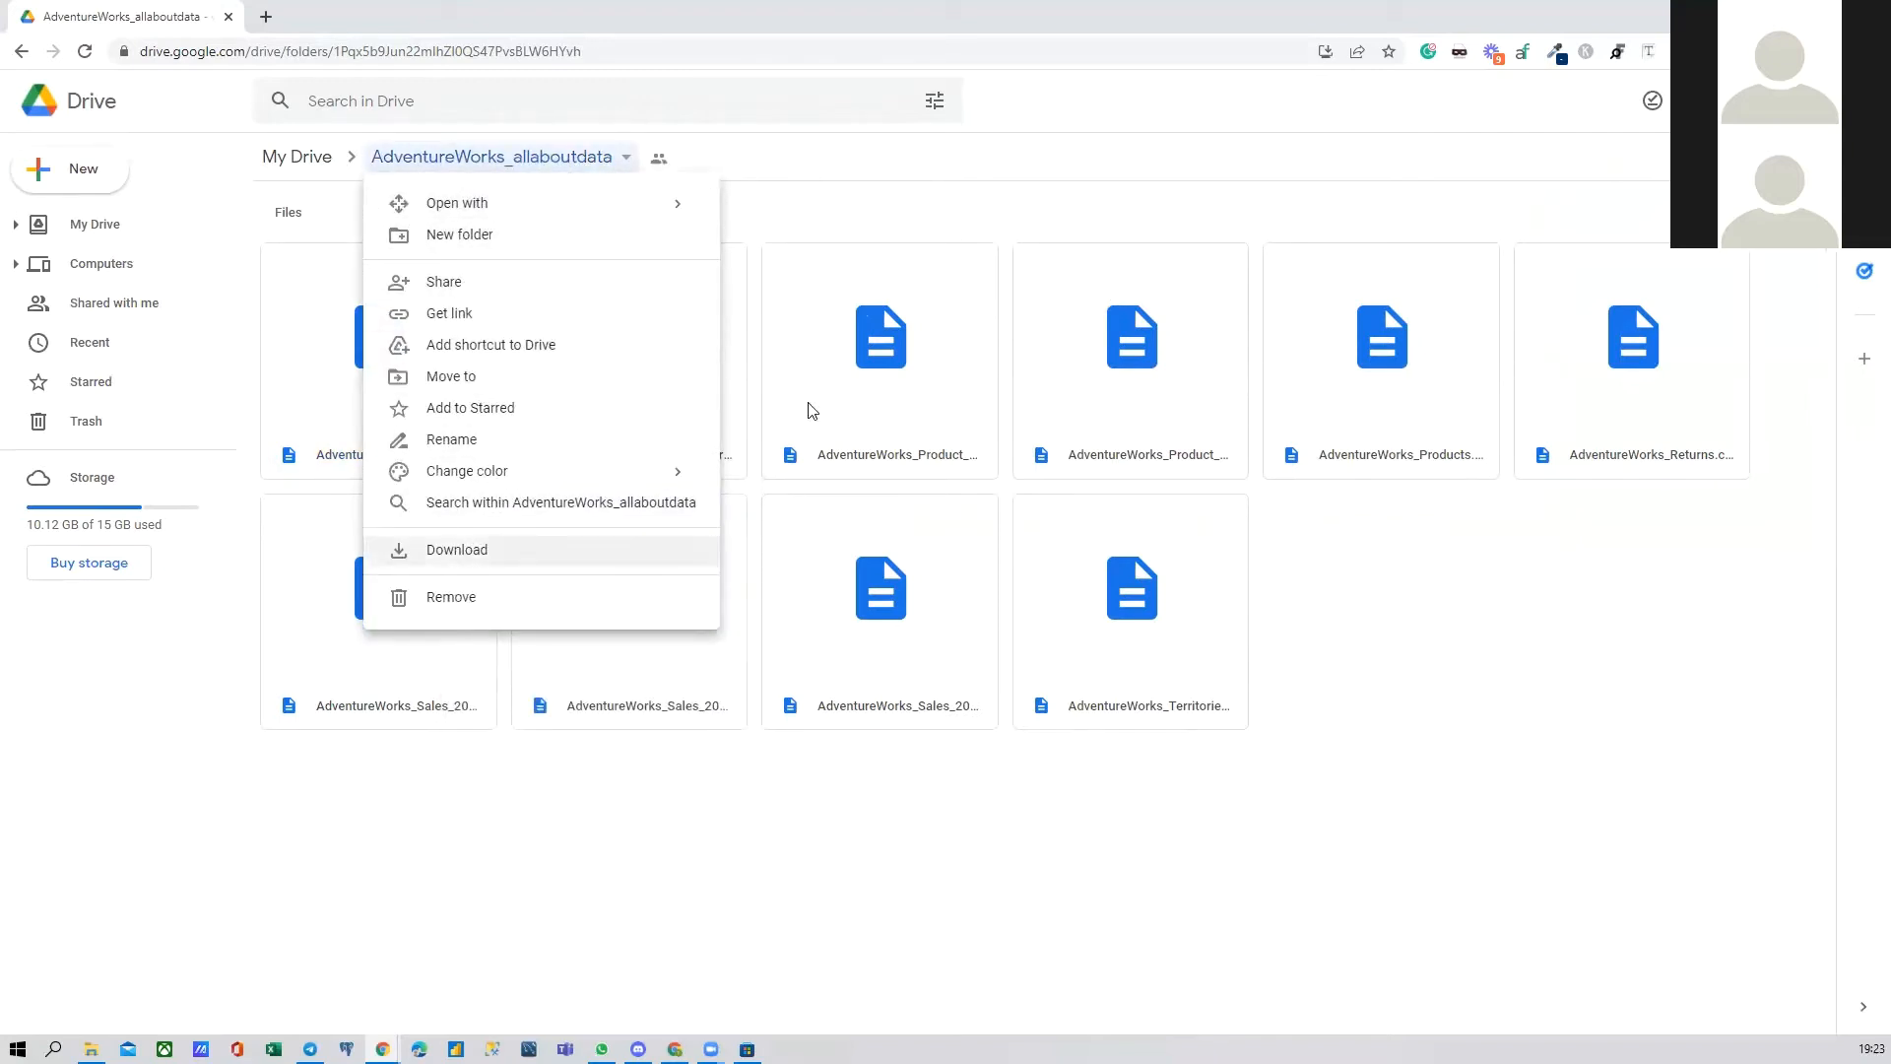
left_click(1444, 667)
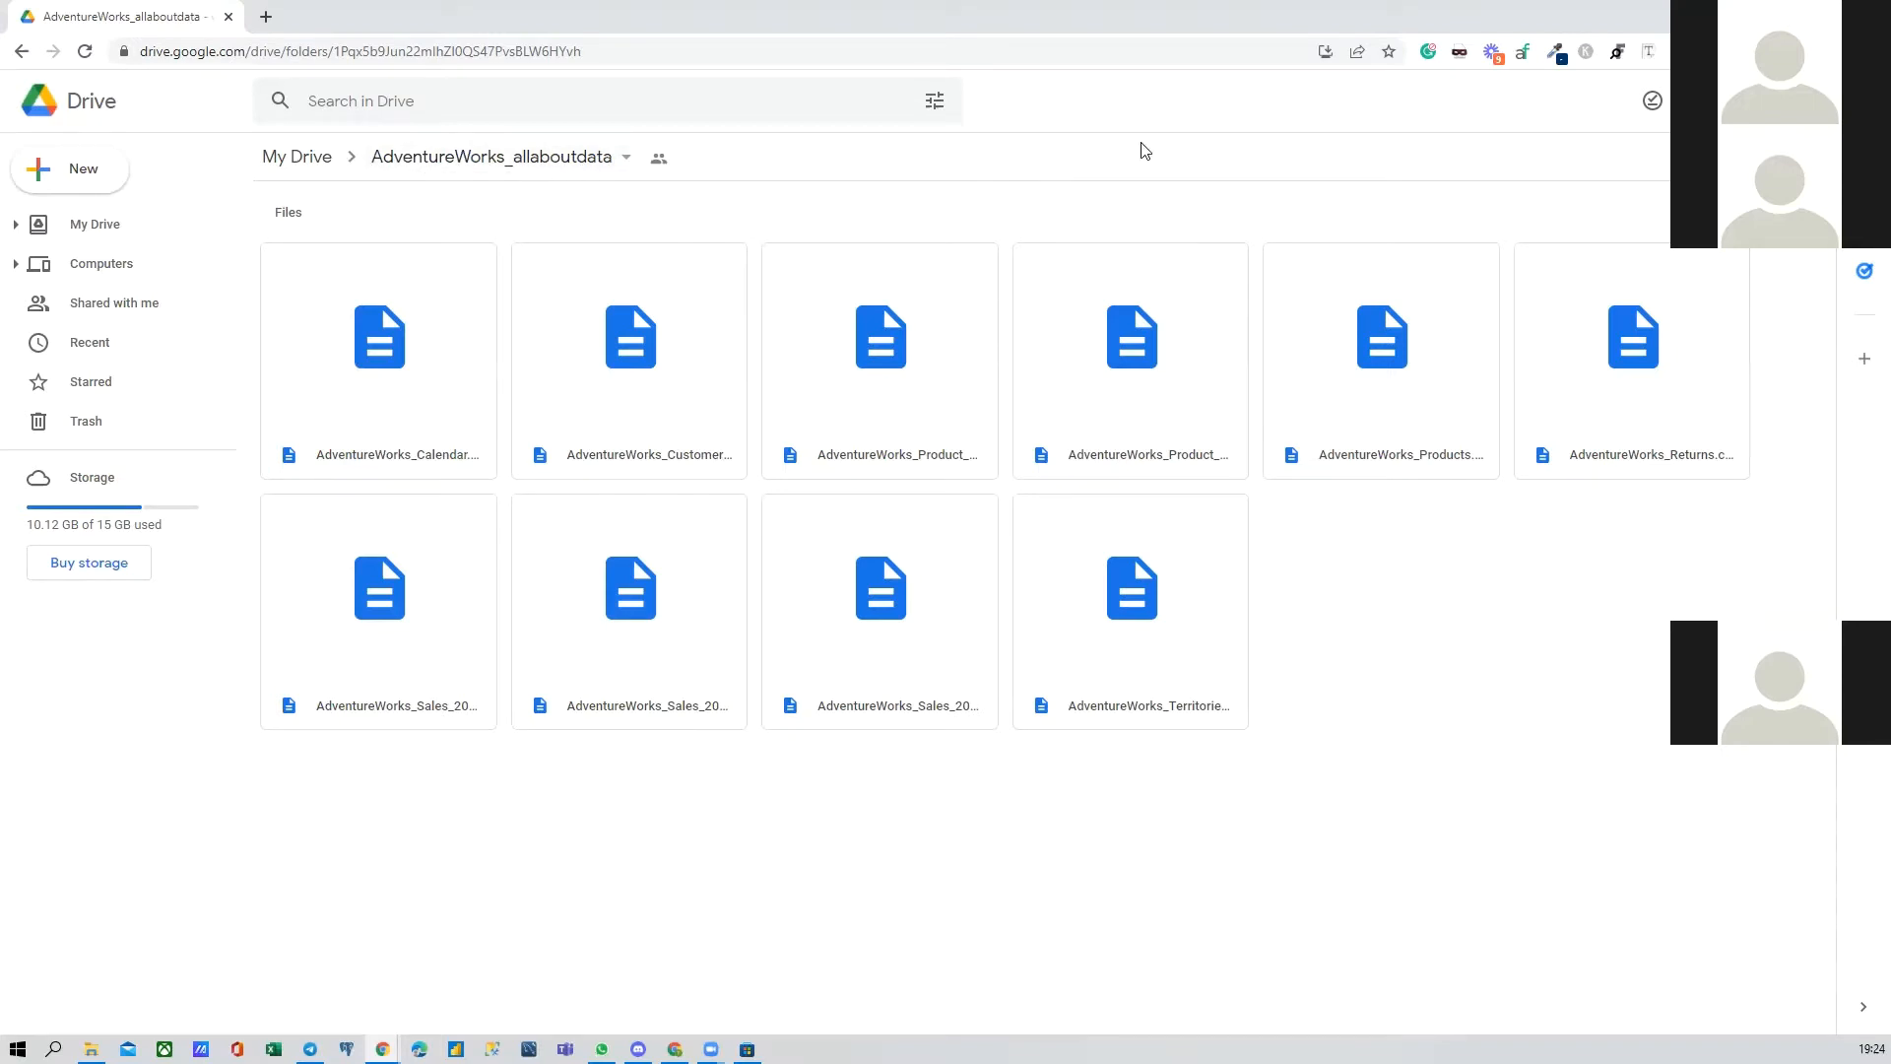
left_click(1778, 15)
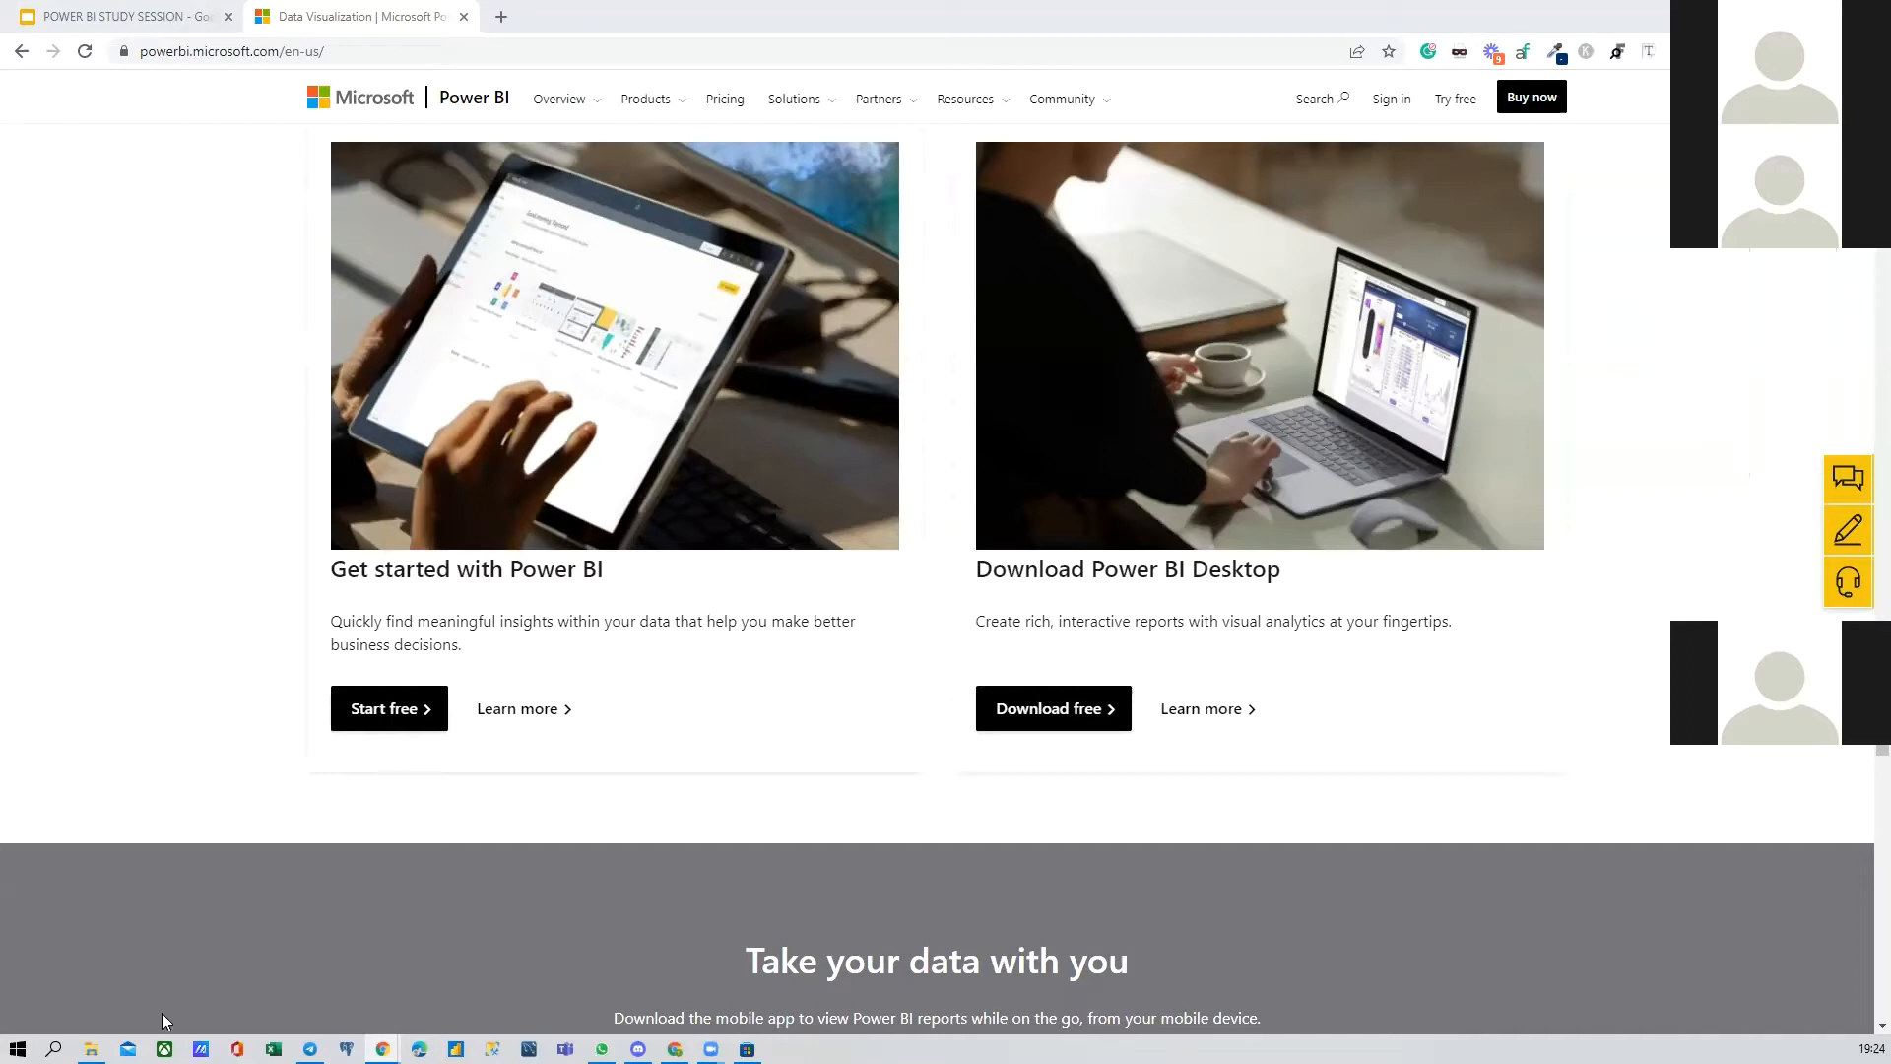
Step: Close the Power BI website and return to the Installing Power BI slide in the study session presentation
left_click(91, 1049)
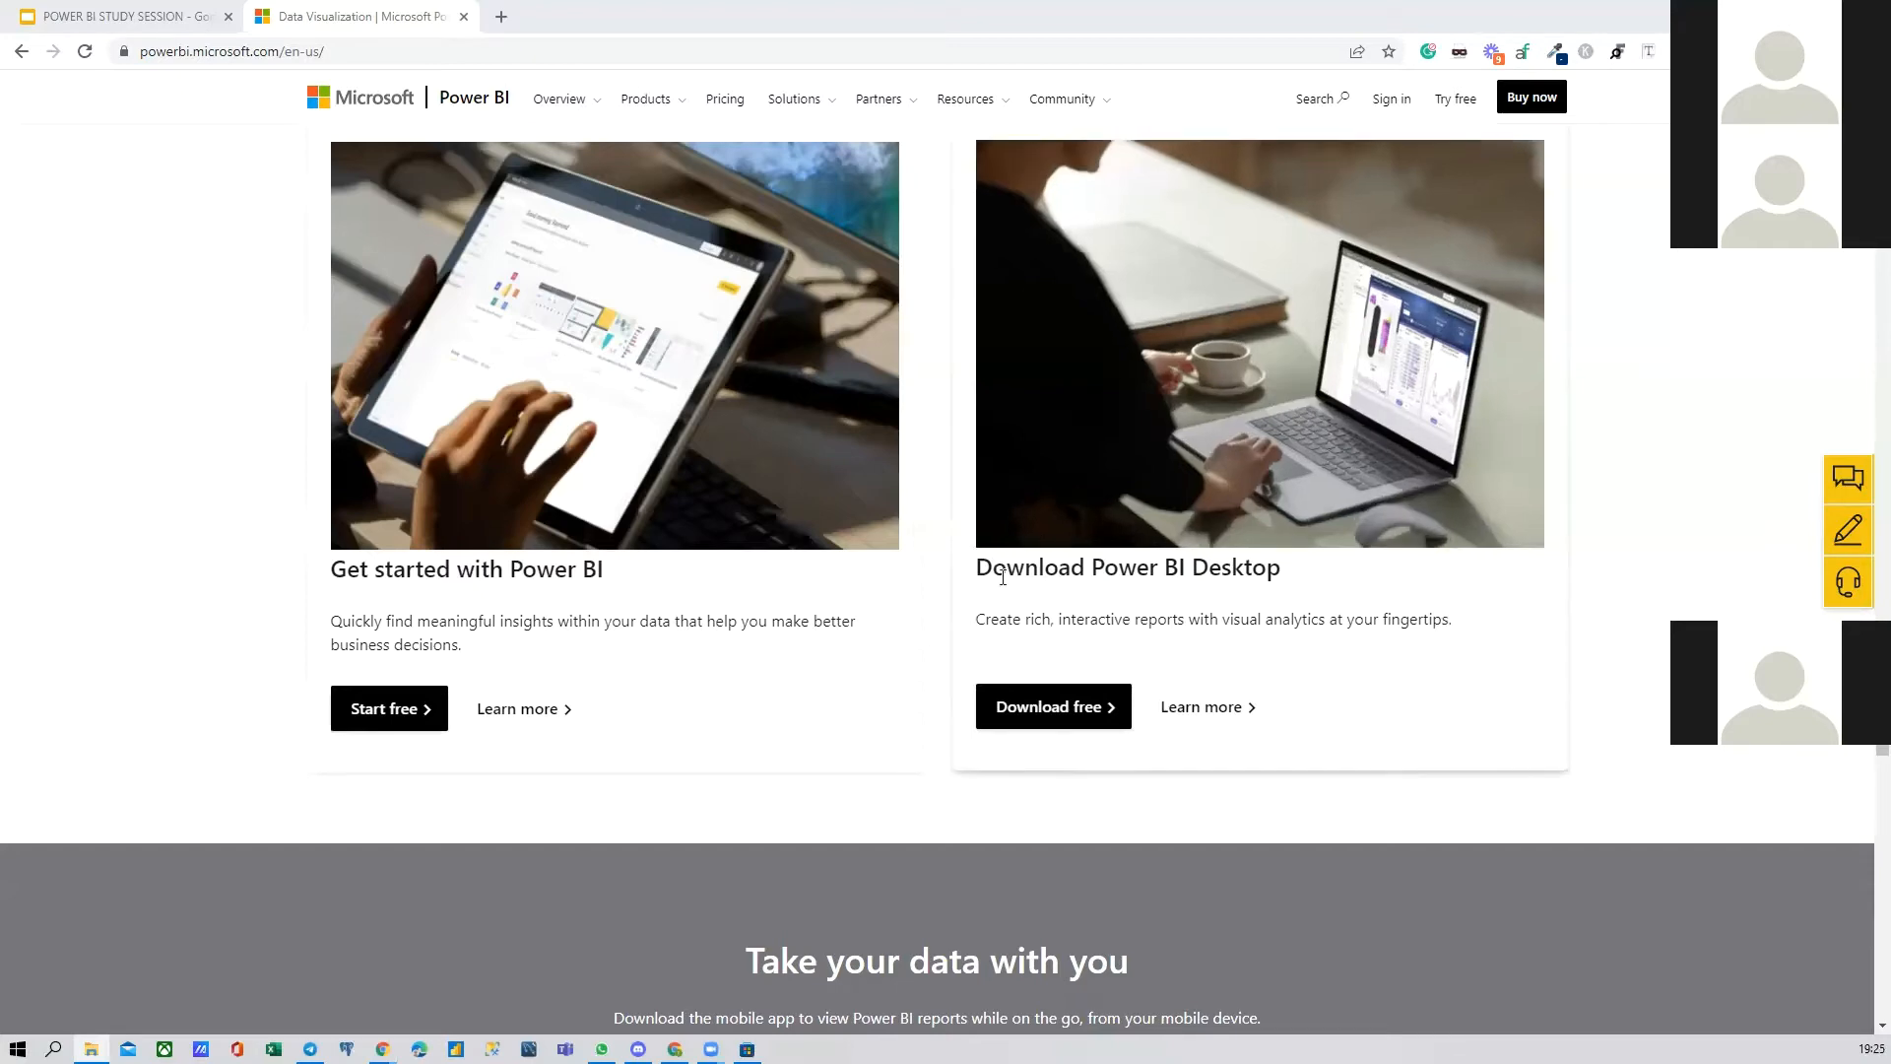
scroll(886, 604, "up", 5)
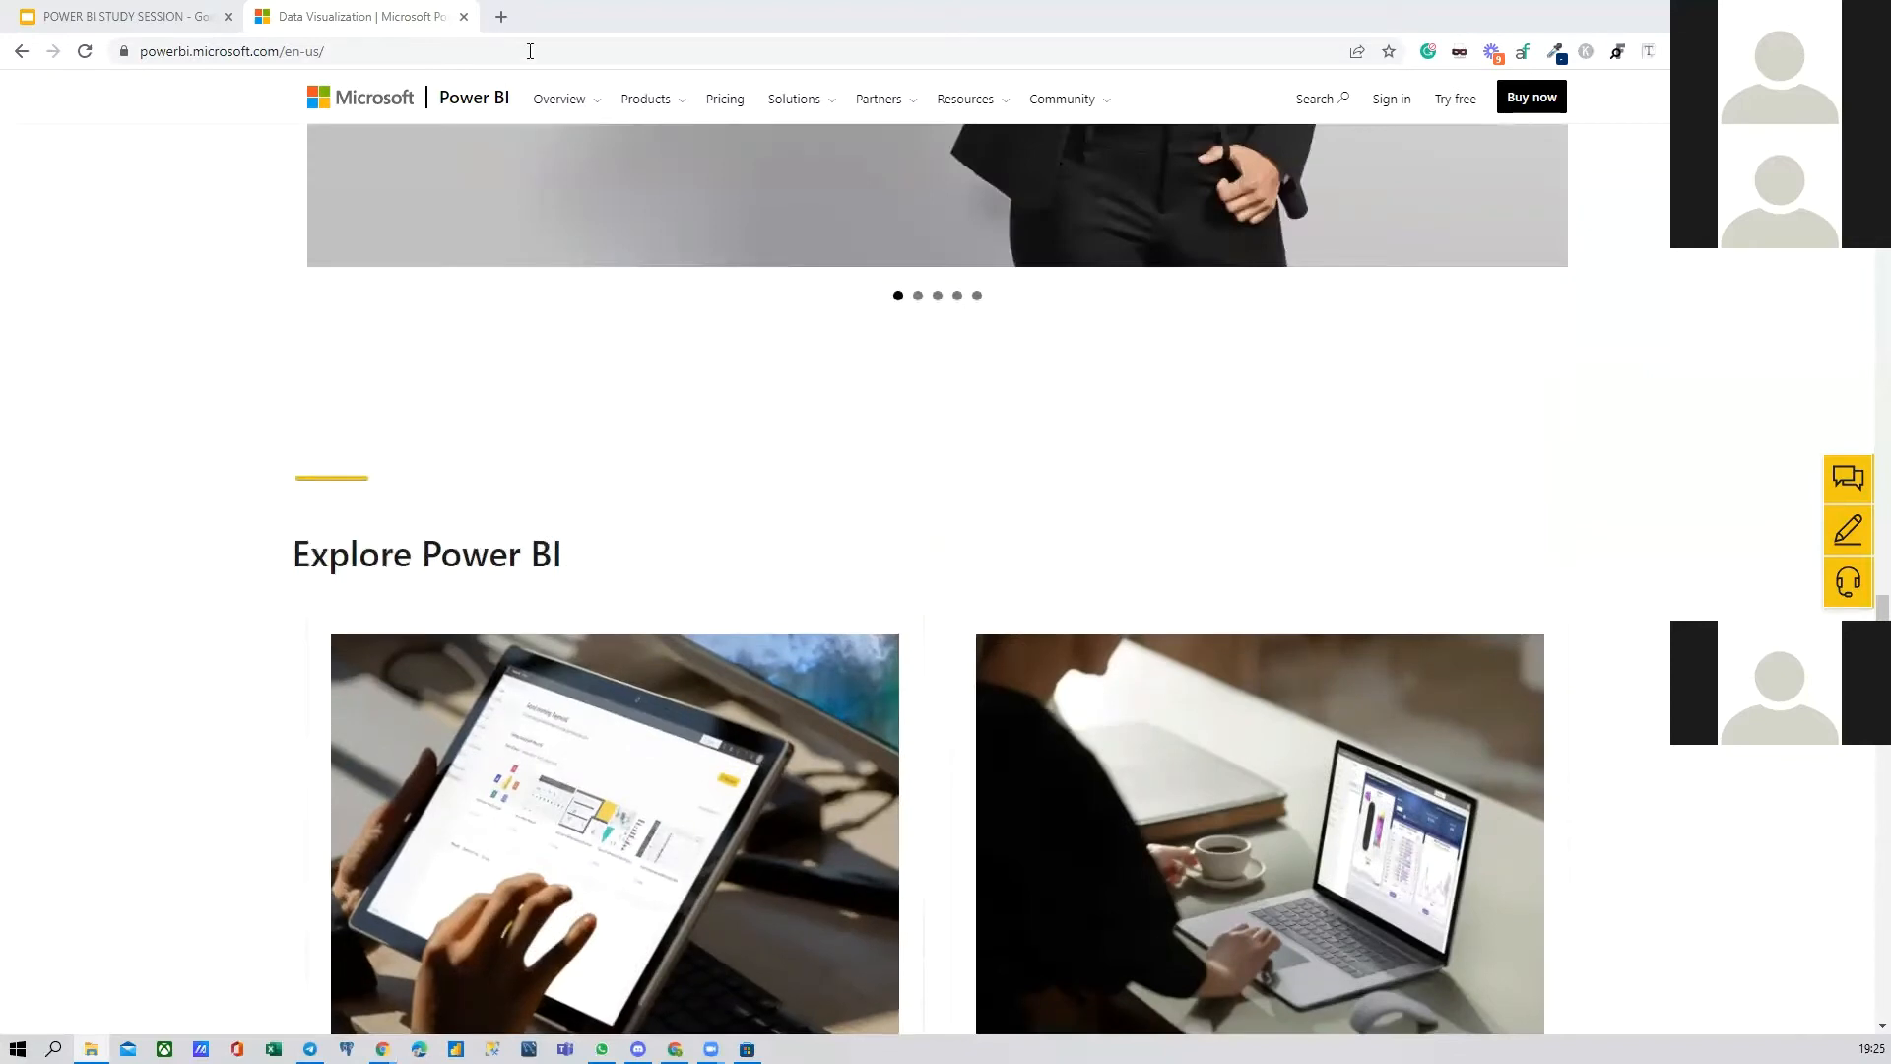
left_click(464, 17)
key("Left")
key("Right")
key("Right")
key("Left")
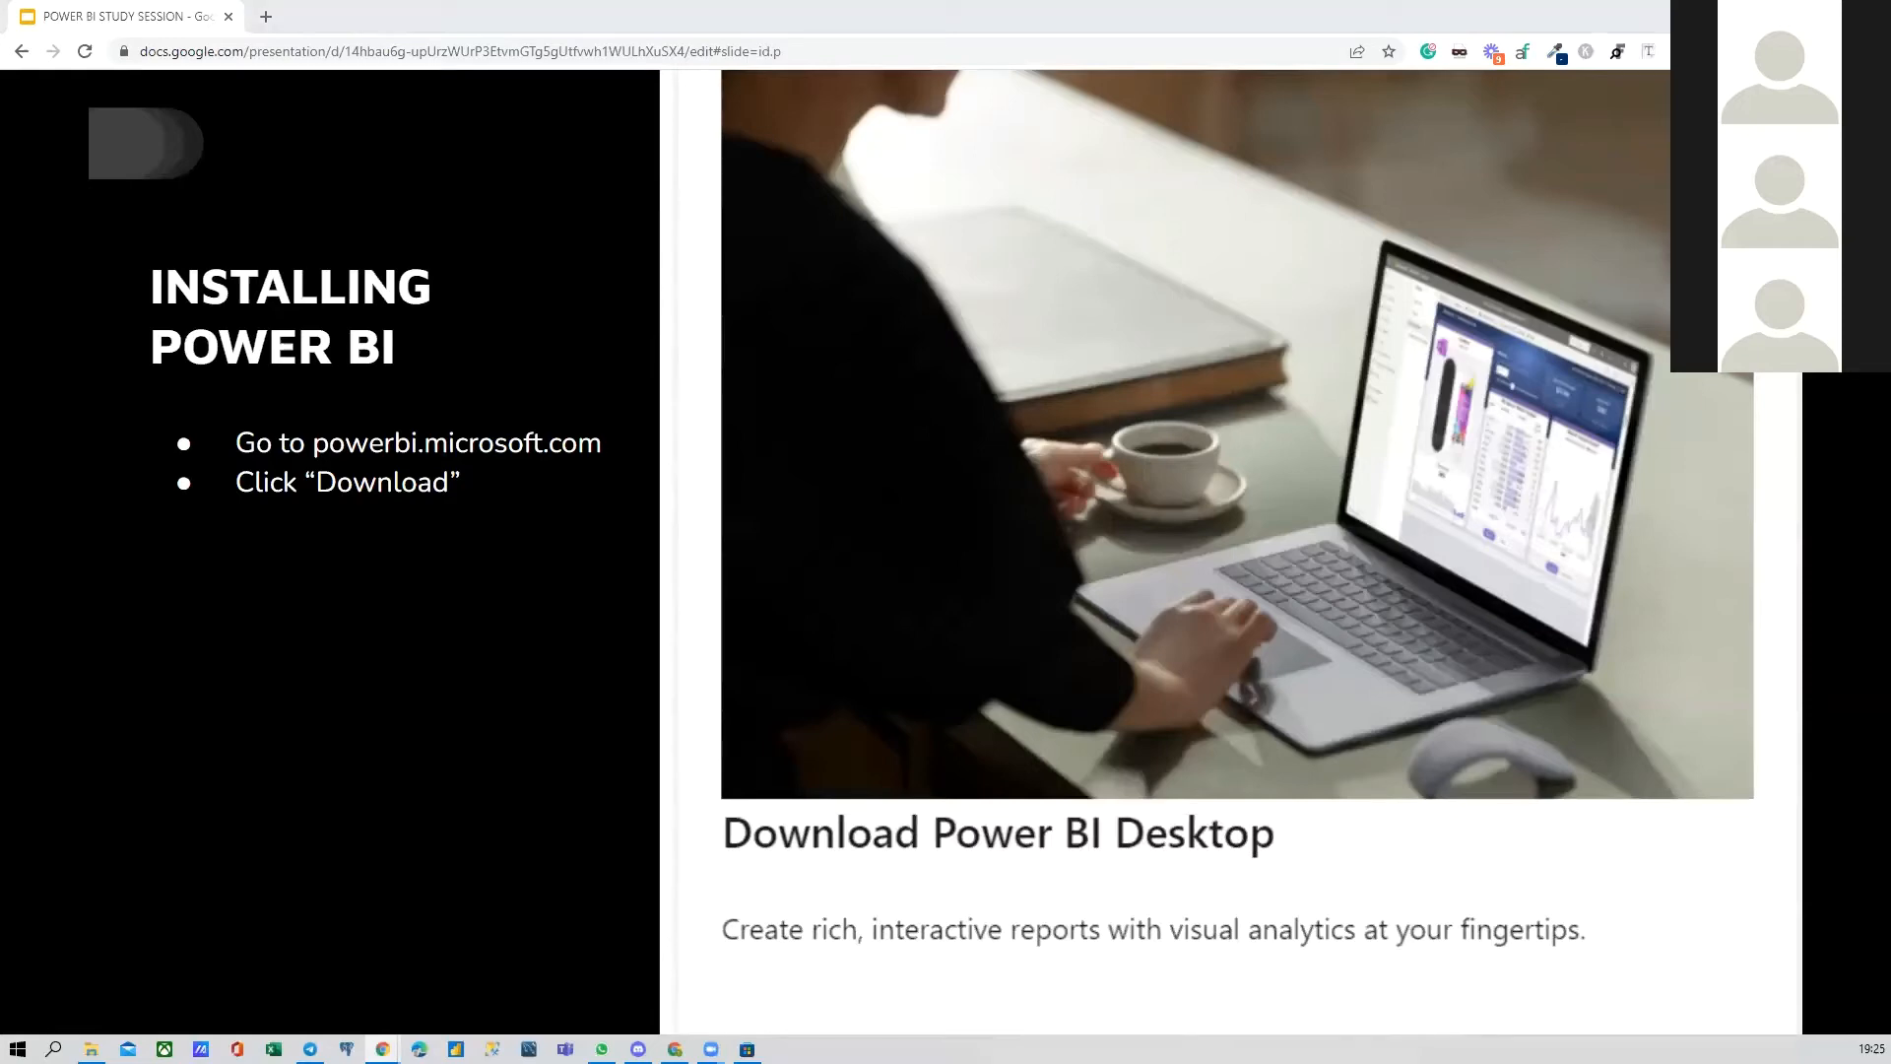
Step: Switch to Power BI Desktop and glance over the Insert, Modeling and View commands before returning to the Home commands
left_click(456, 1049)
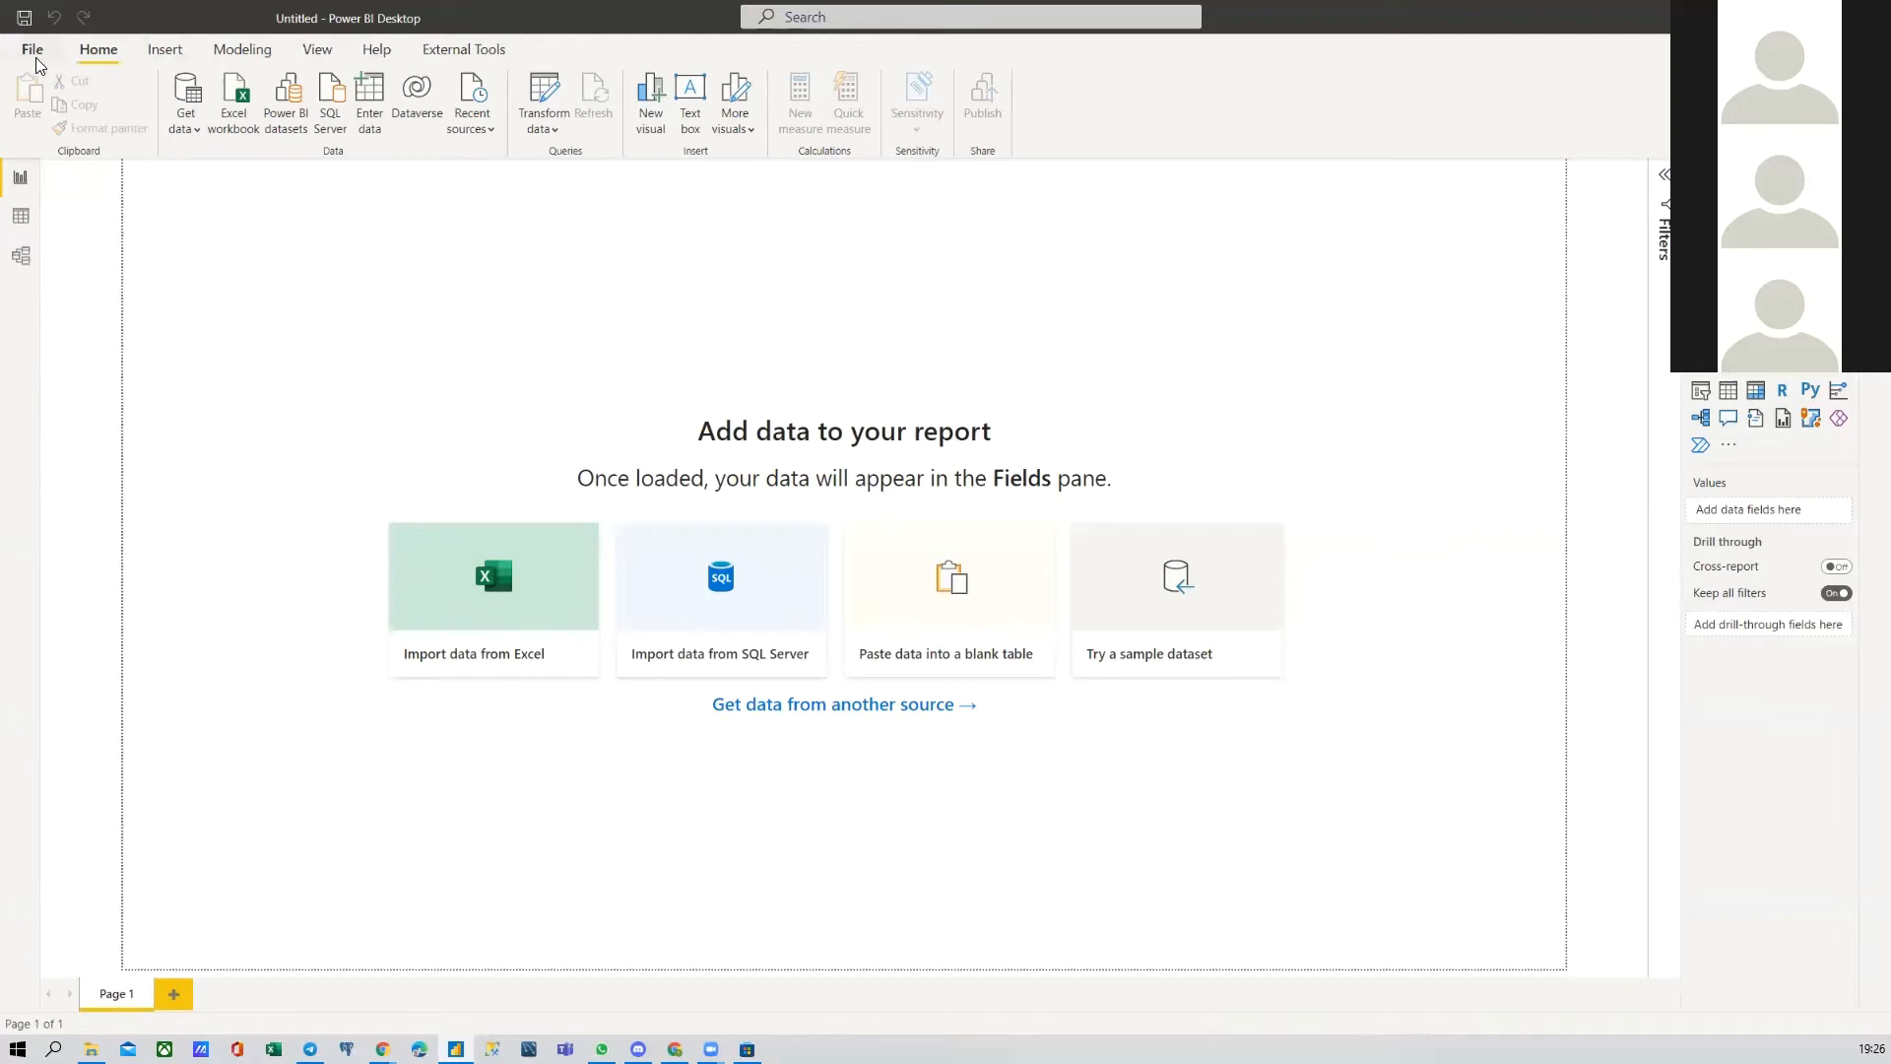
left_click(164, 49)
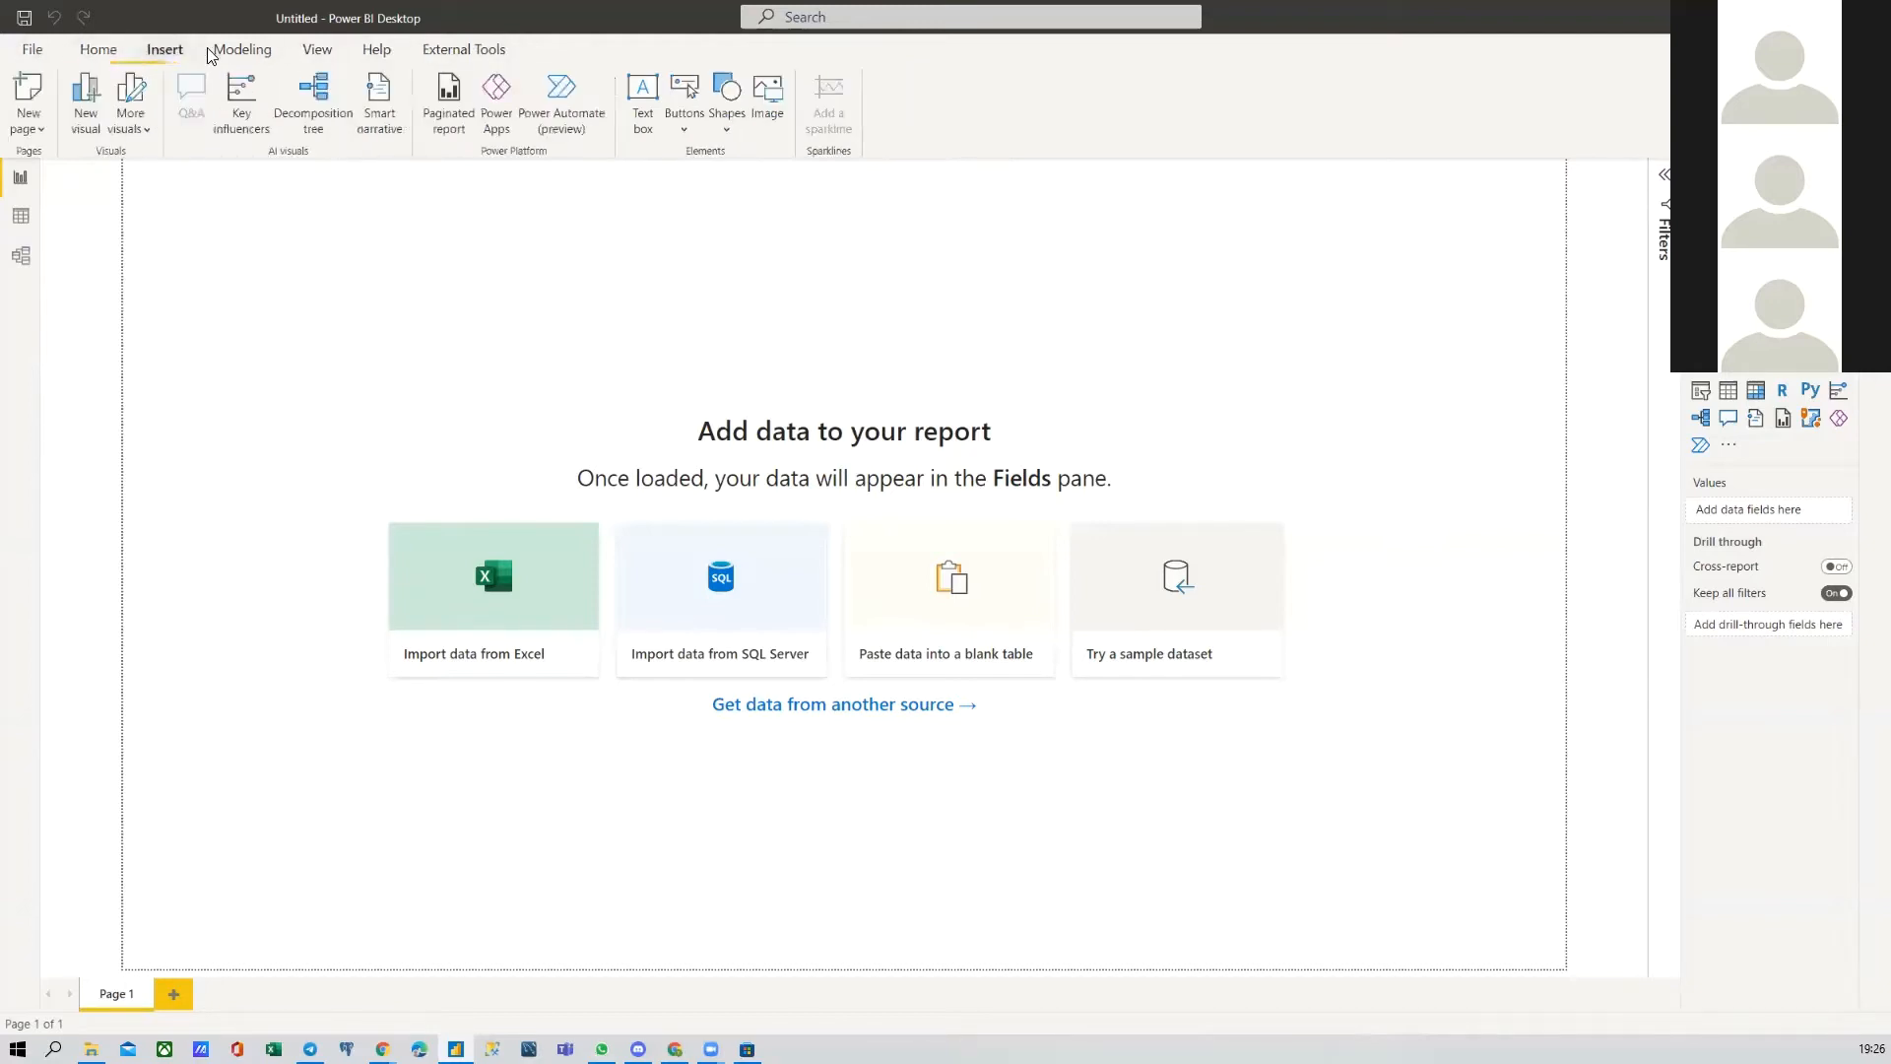
left_click(242, 50)
left_click(324, 47)
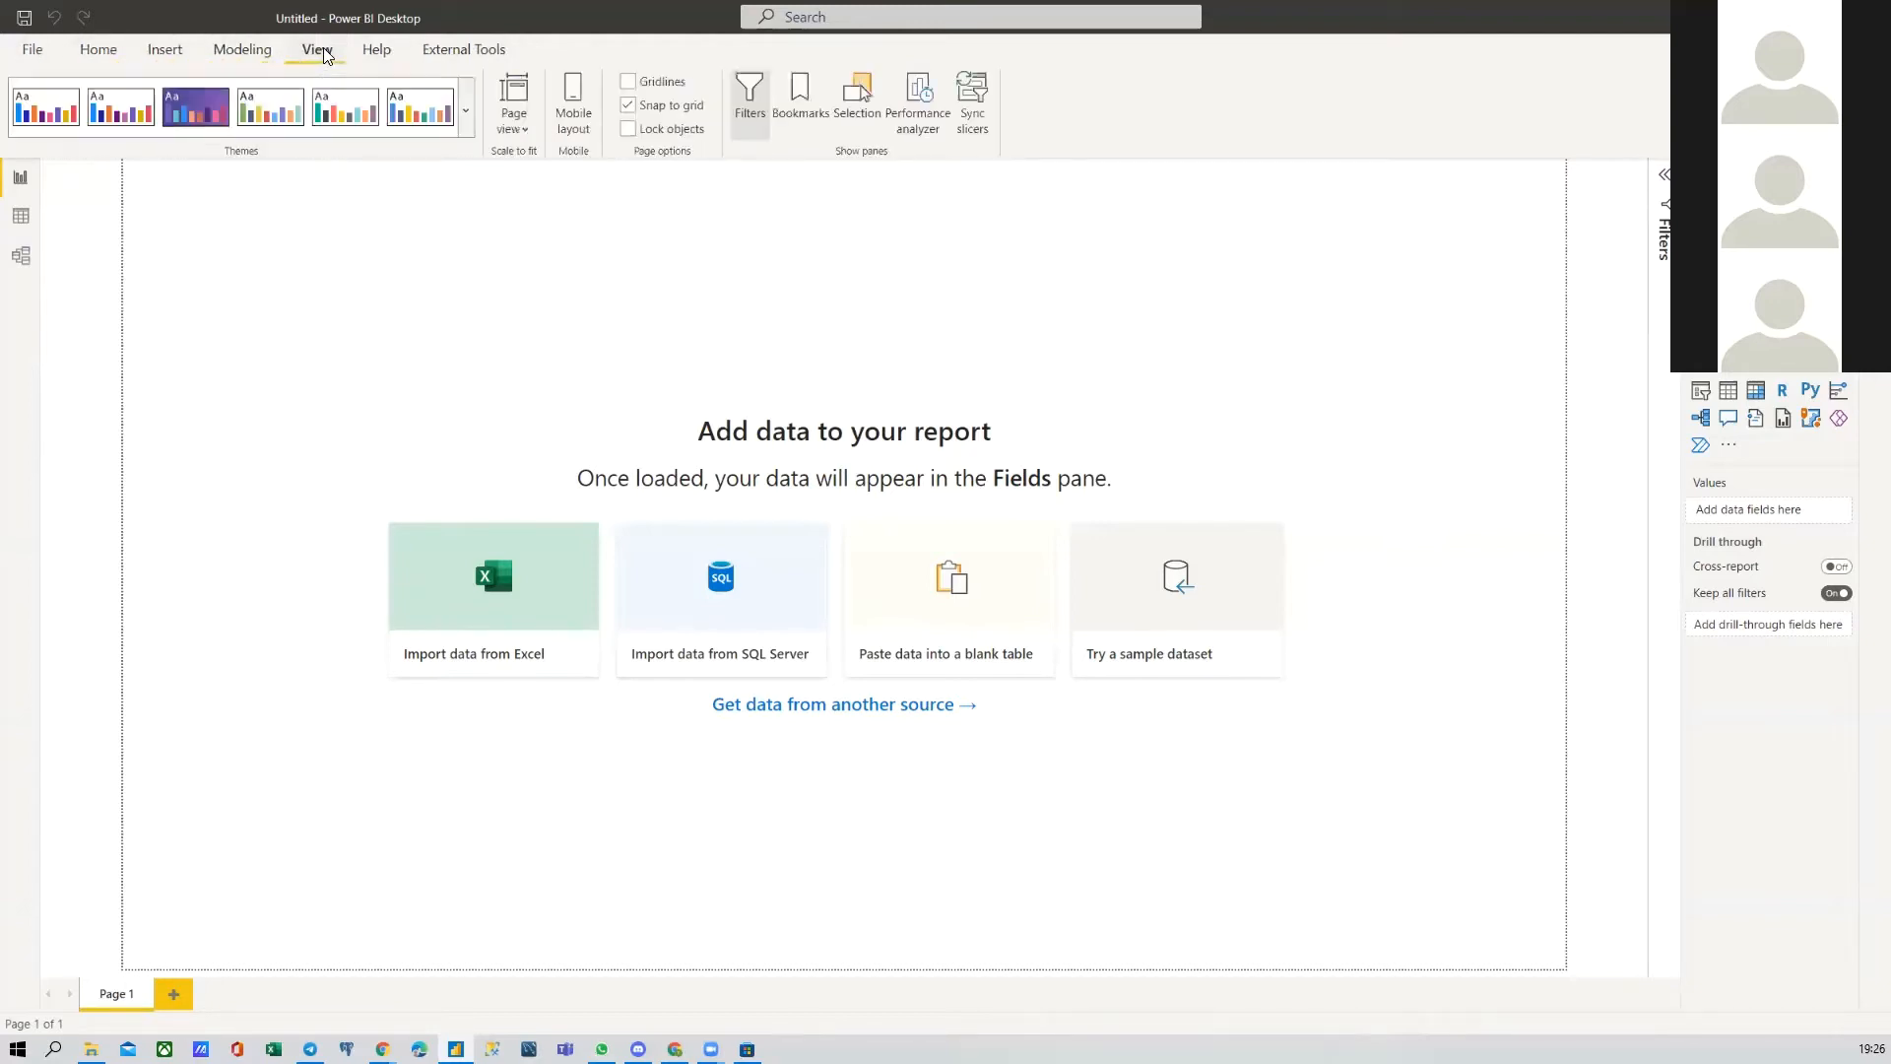
left_click(105, 61)
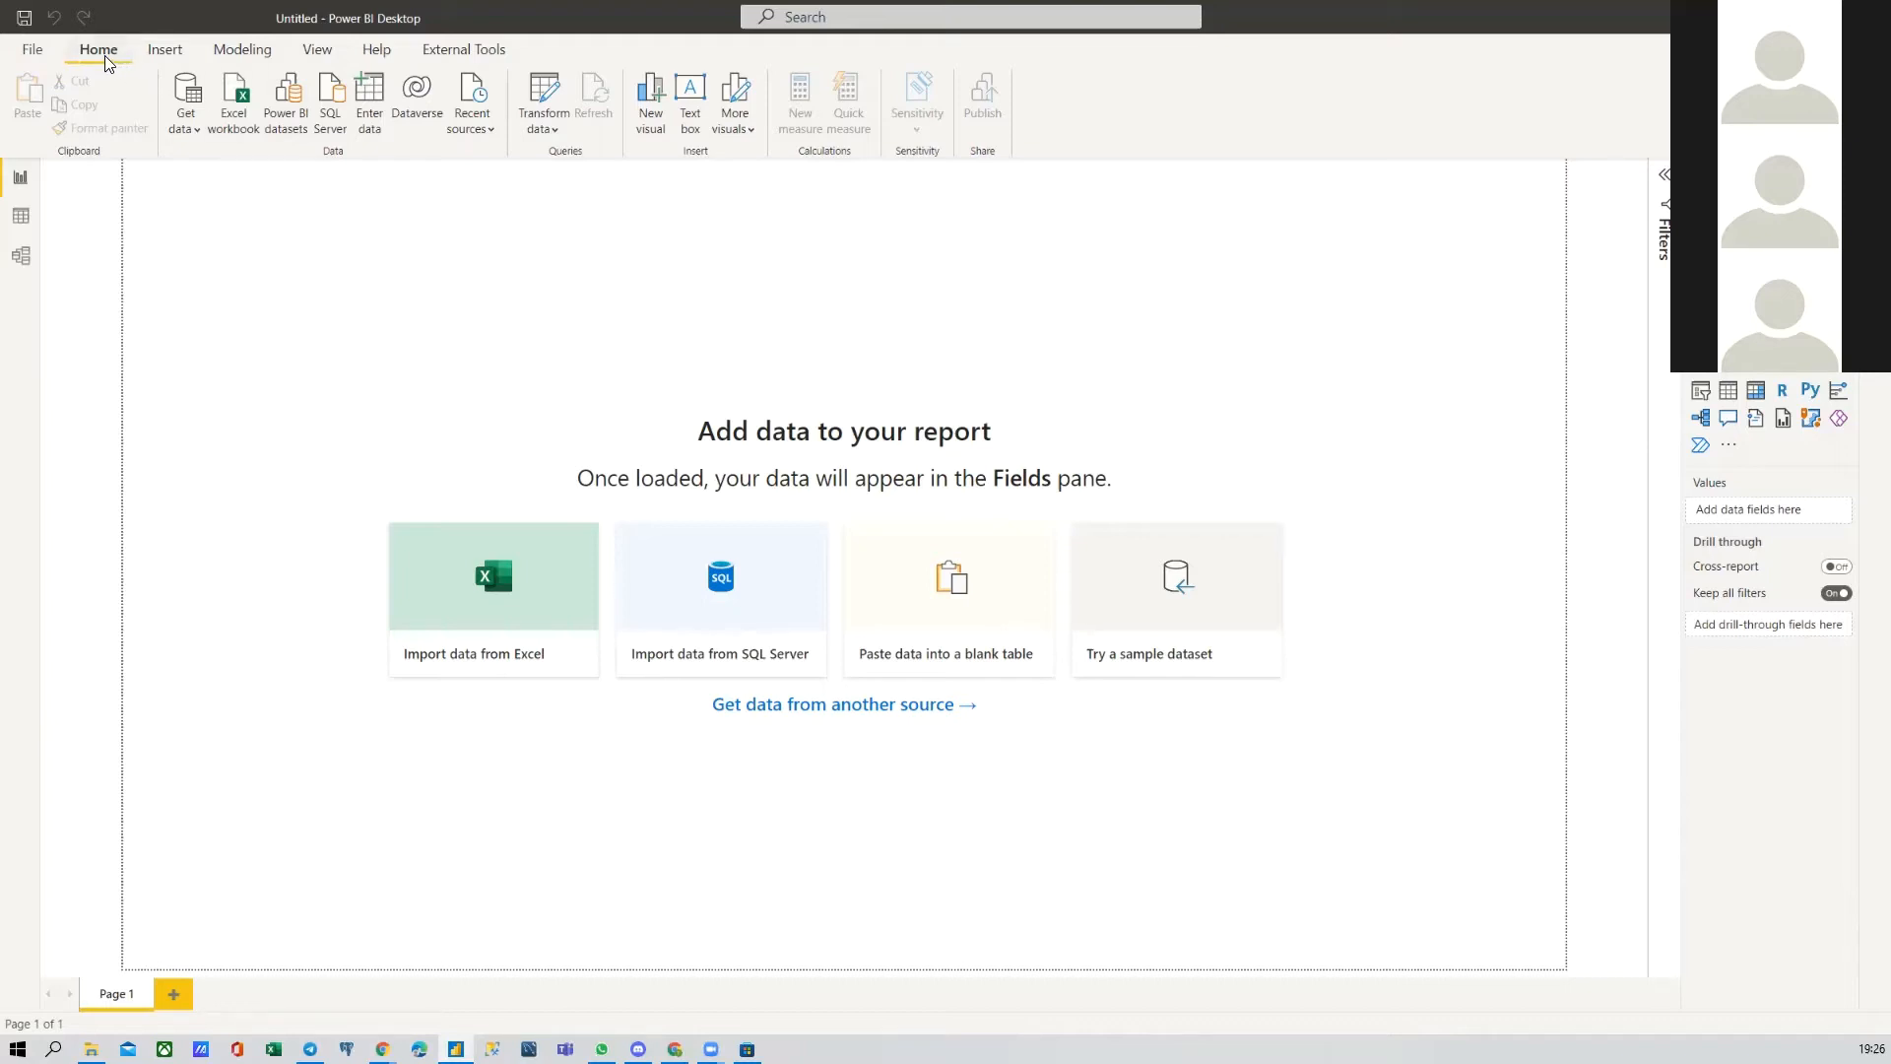
Step: Bring up the complete list of Get Data connectors and look through all the available source types
left_click(193, 124)
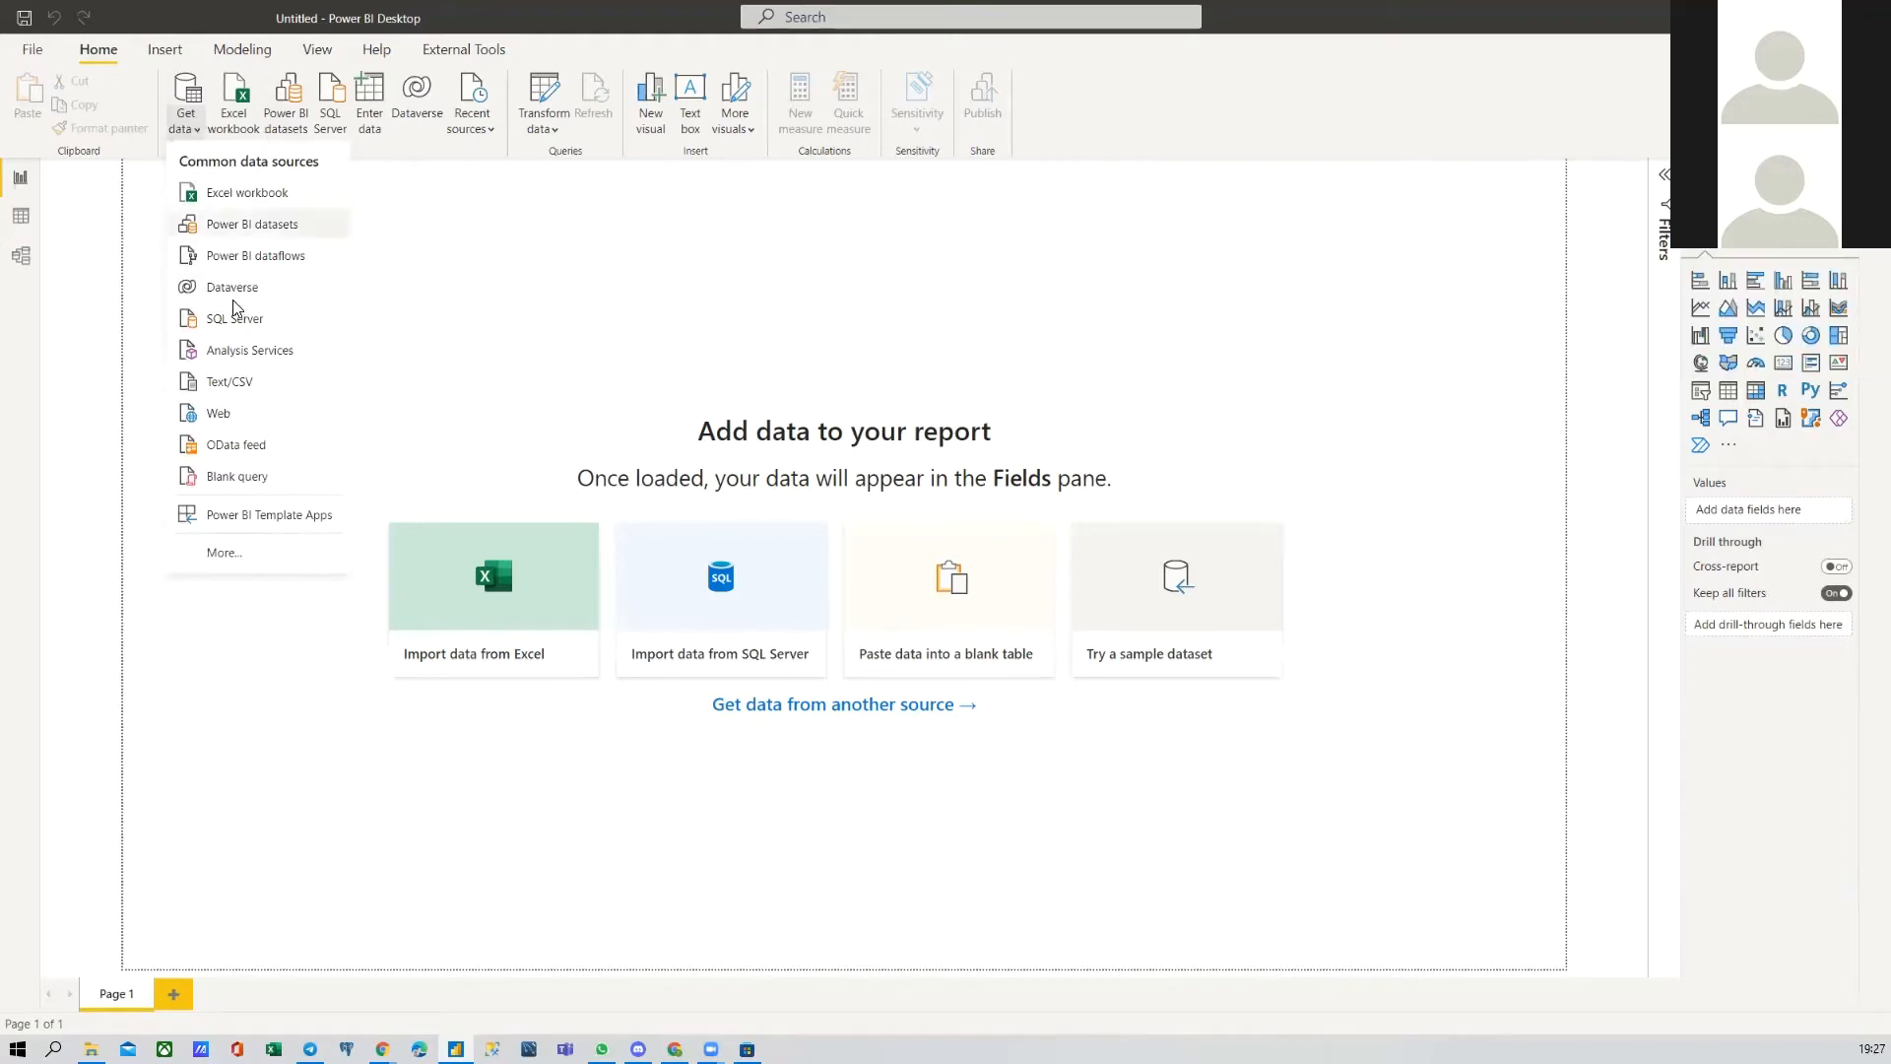
left_click(246, 556)
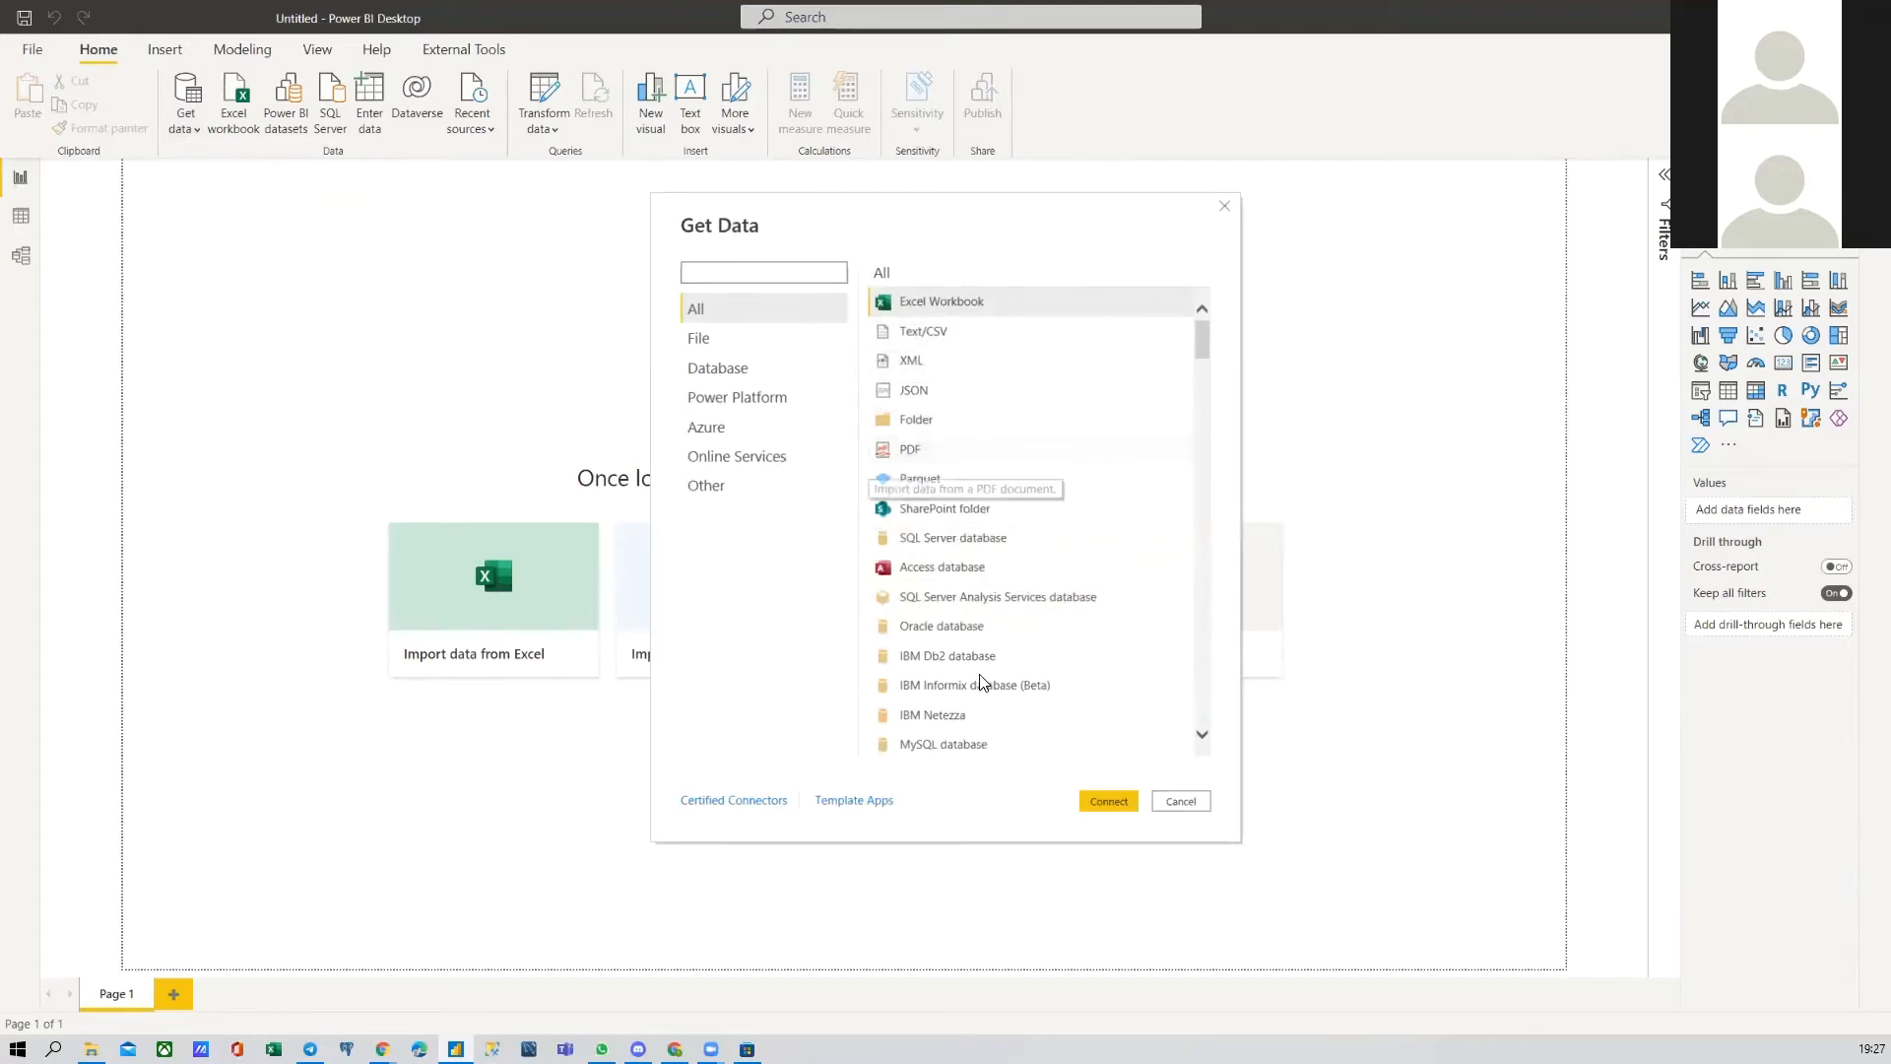
scroll(963, 564, "down", 1)
scroll(951, 493, "down", 5)
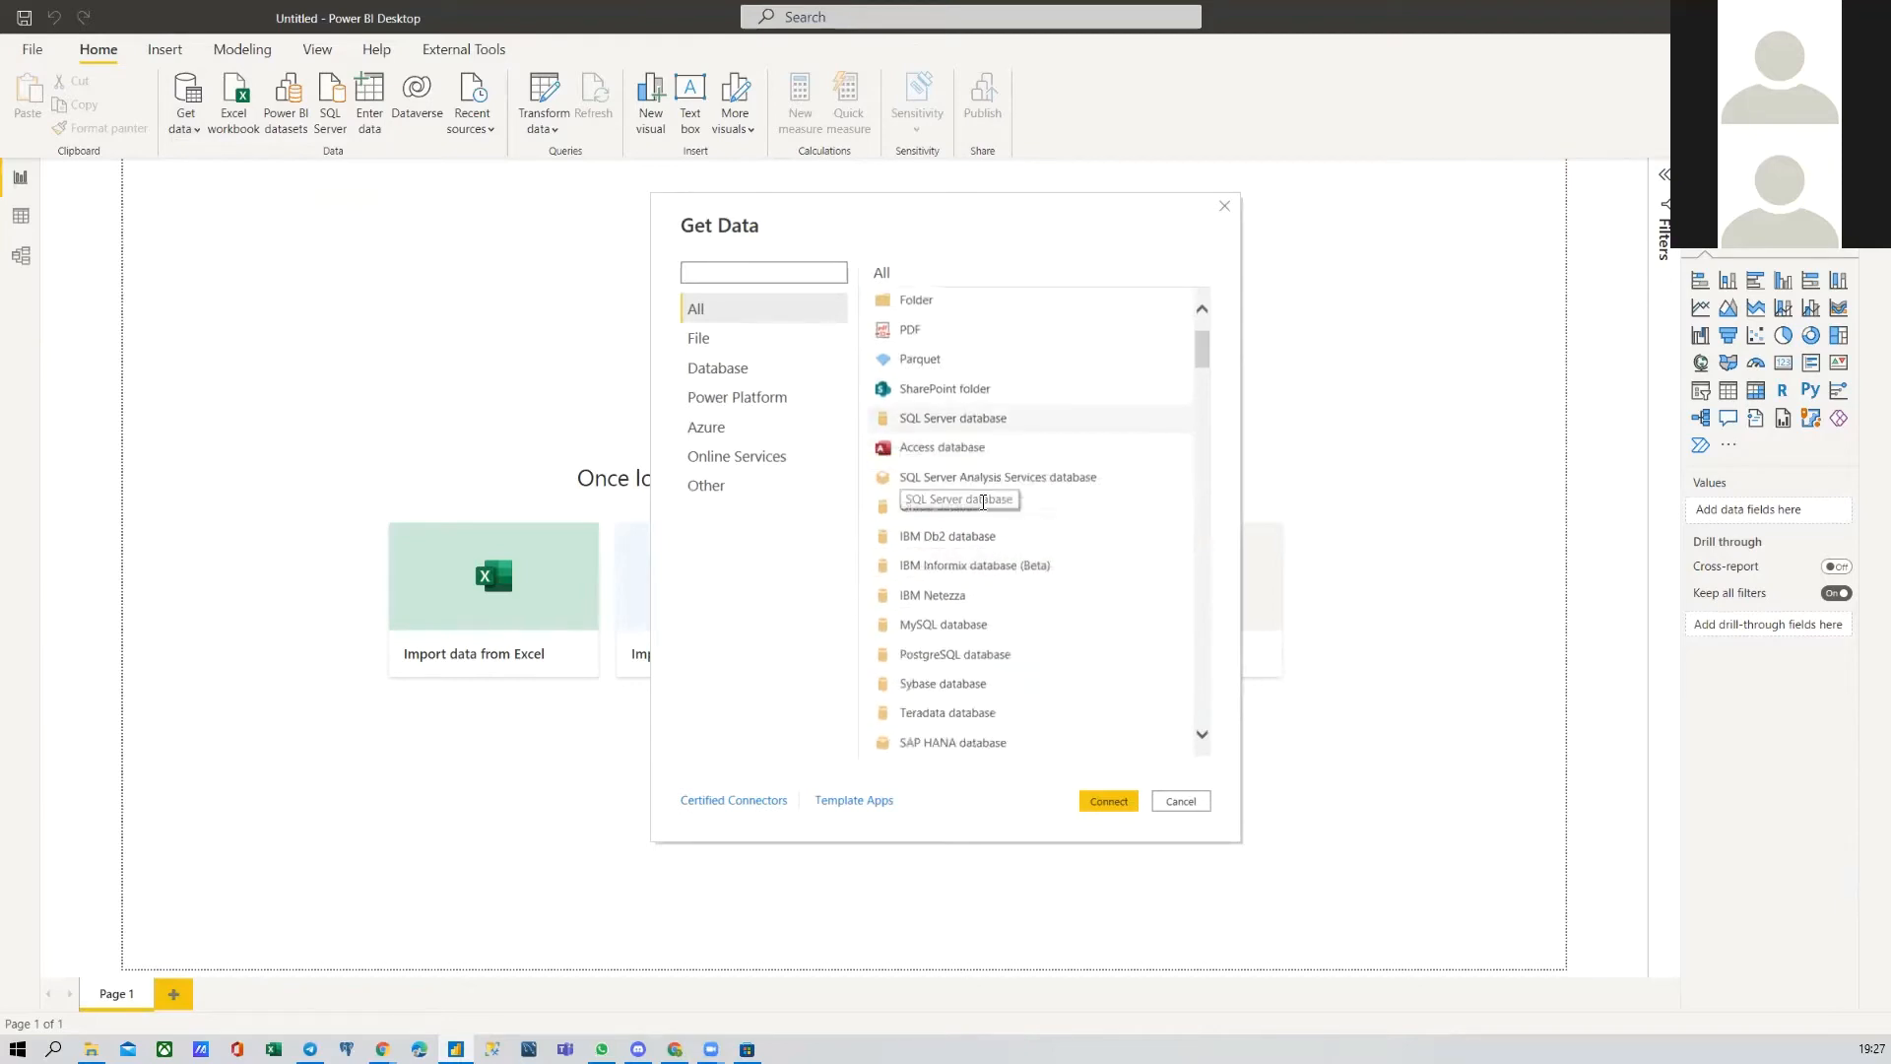
scroll(961, 477, "down", 9)
Step: Browse the File, Power Platform, Azure, Online Services and Other connector categories, then leave Get Data without connecting
left_click(777, 347)
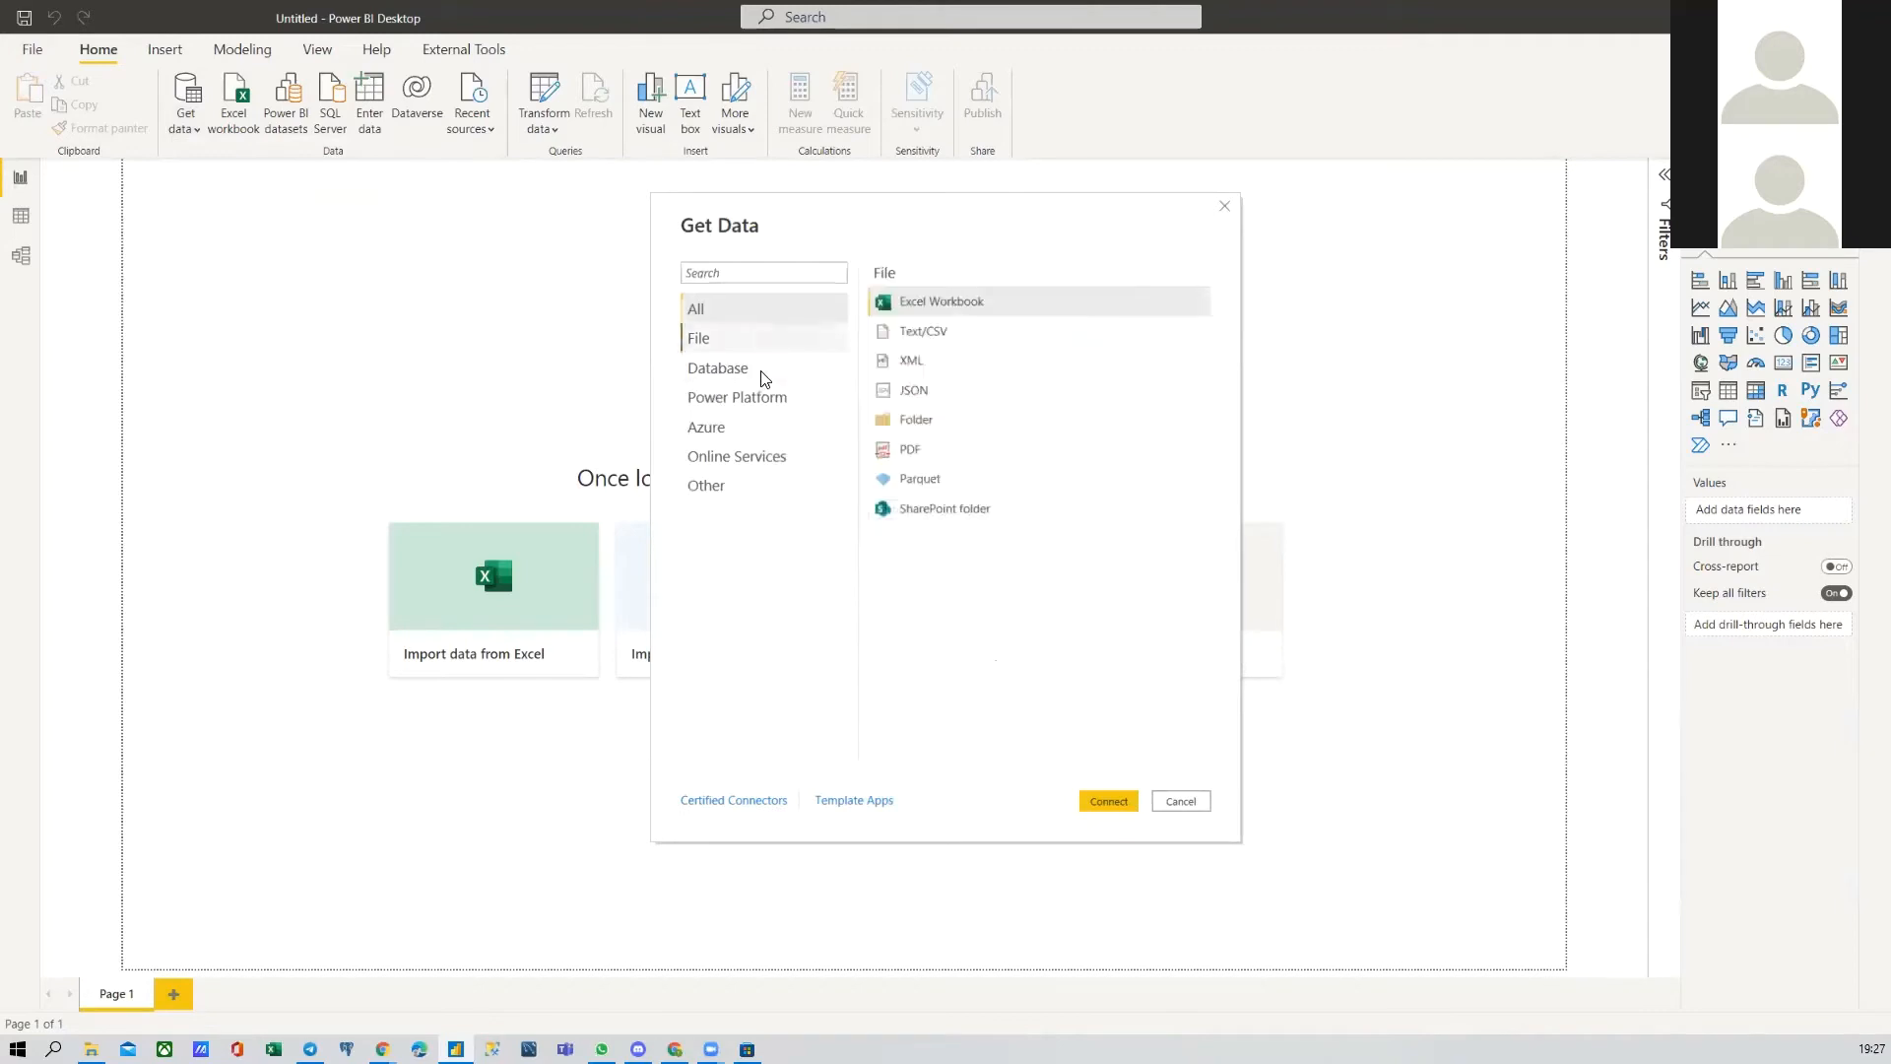
left_click(734, 400)
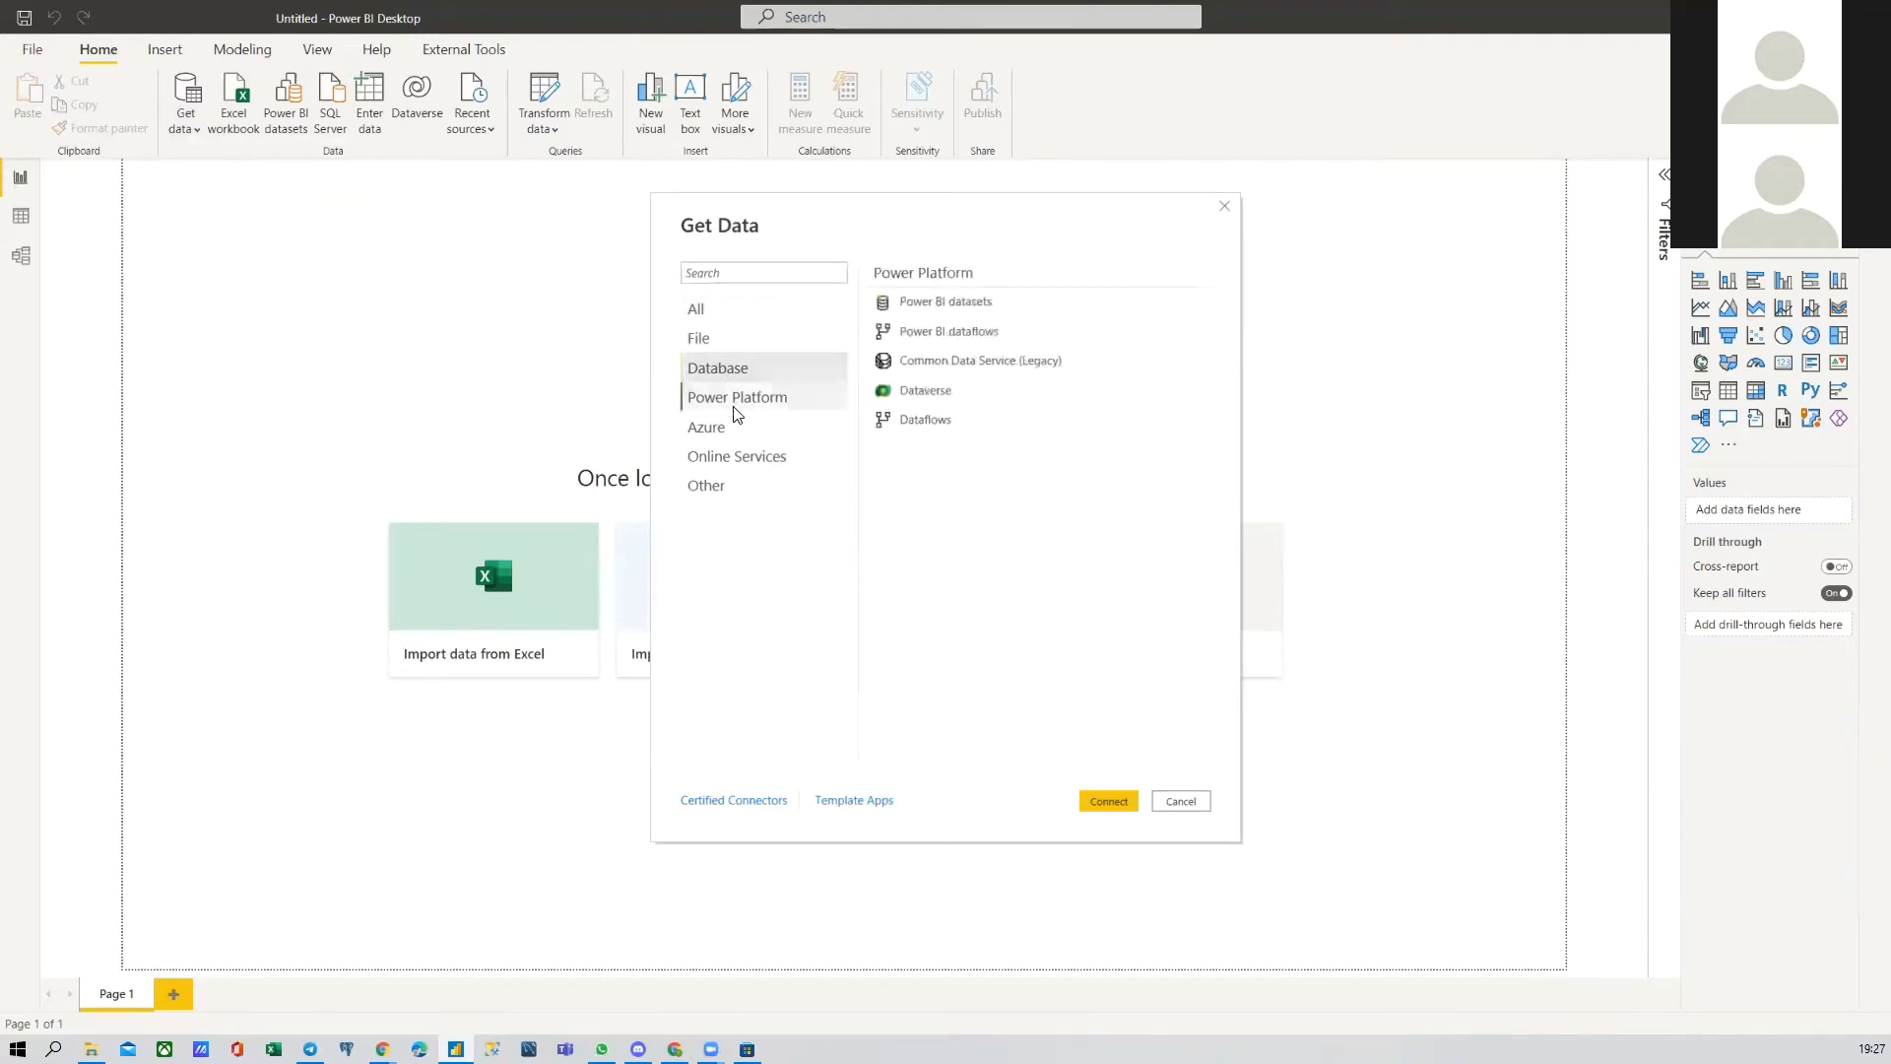
left_click(717, 430)
scroll(1003, 426, "down", 1)
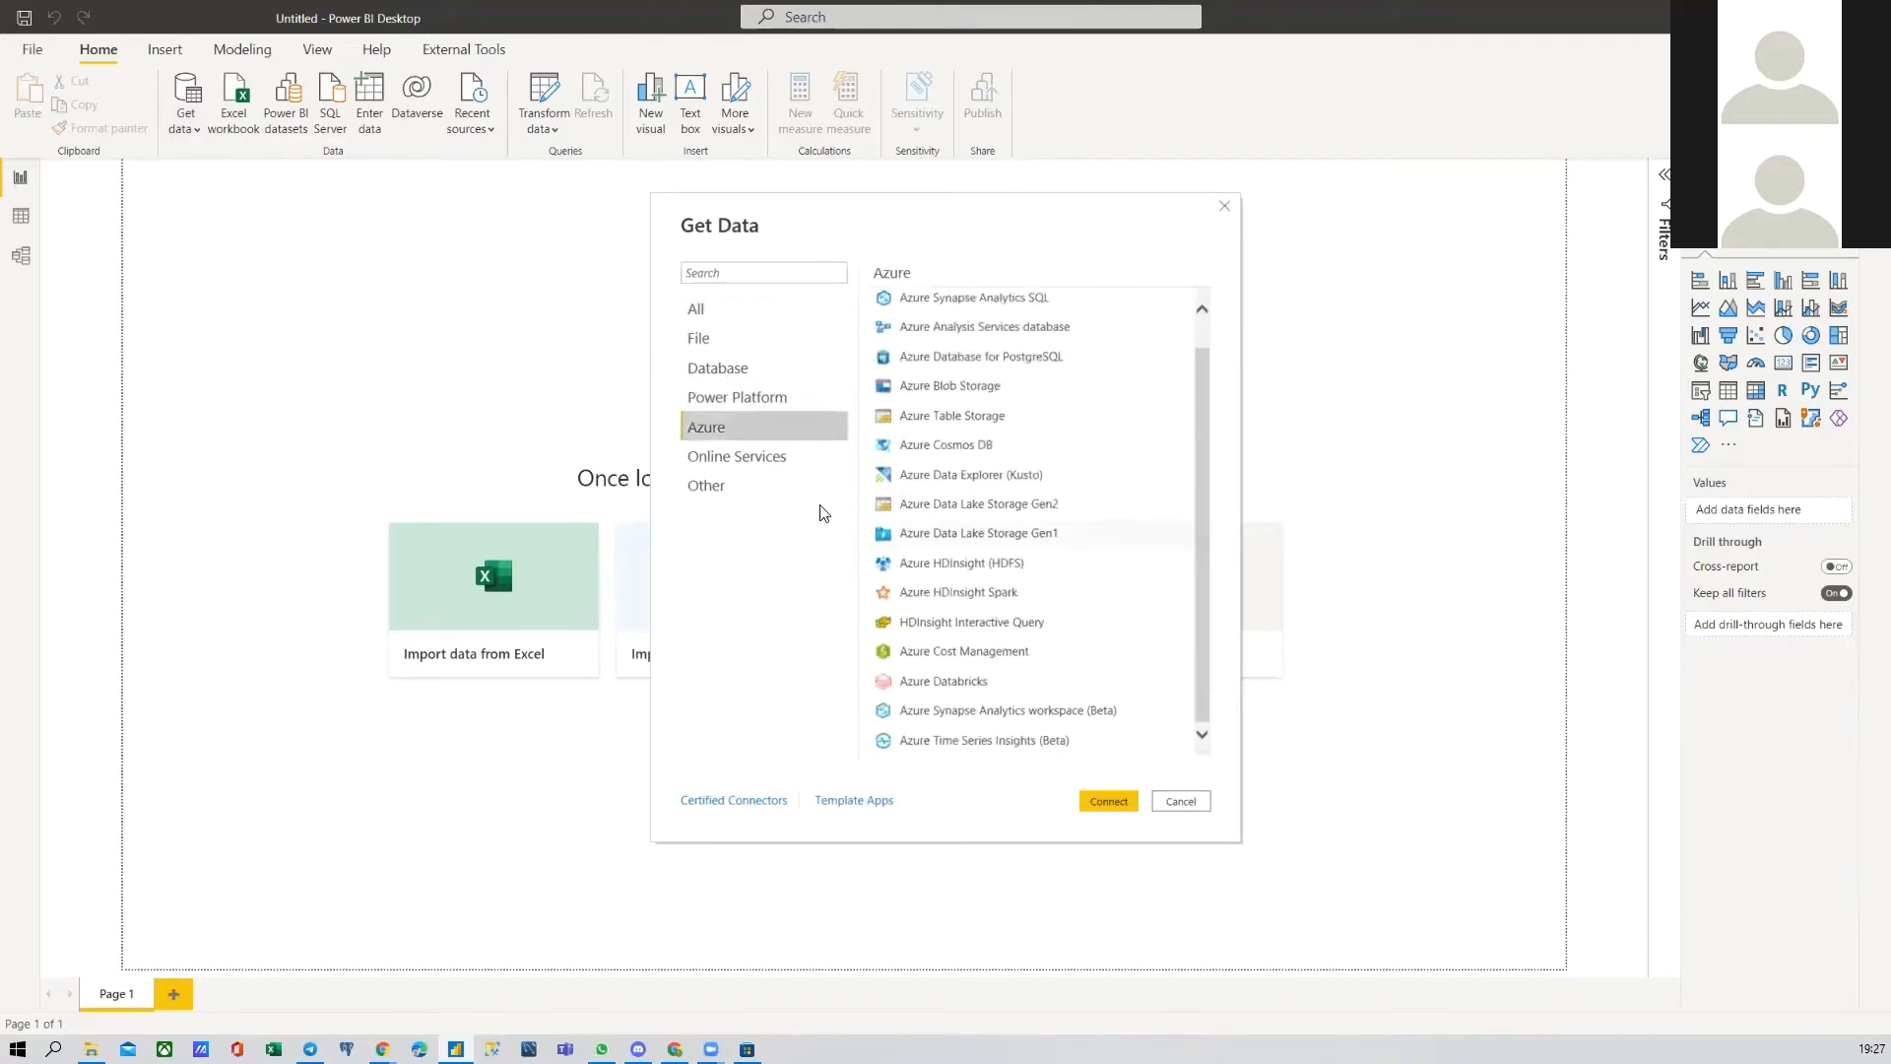
left_click(758, 463)
left_click(726, 491)
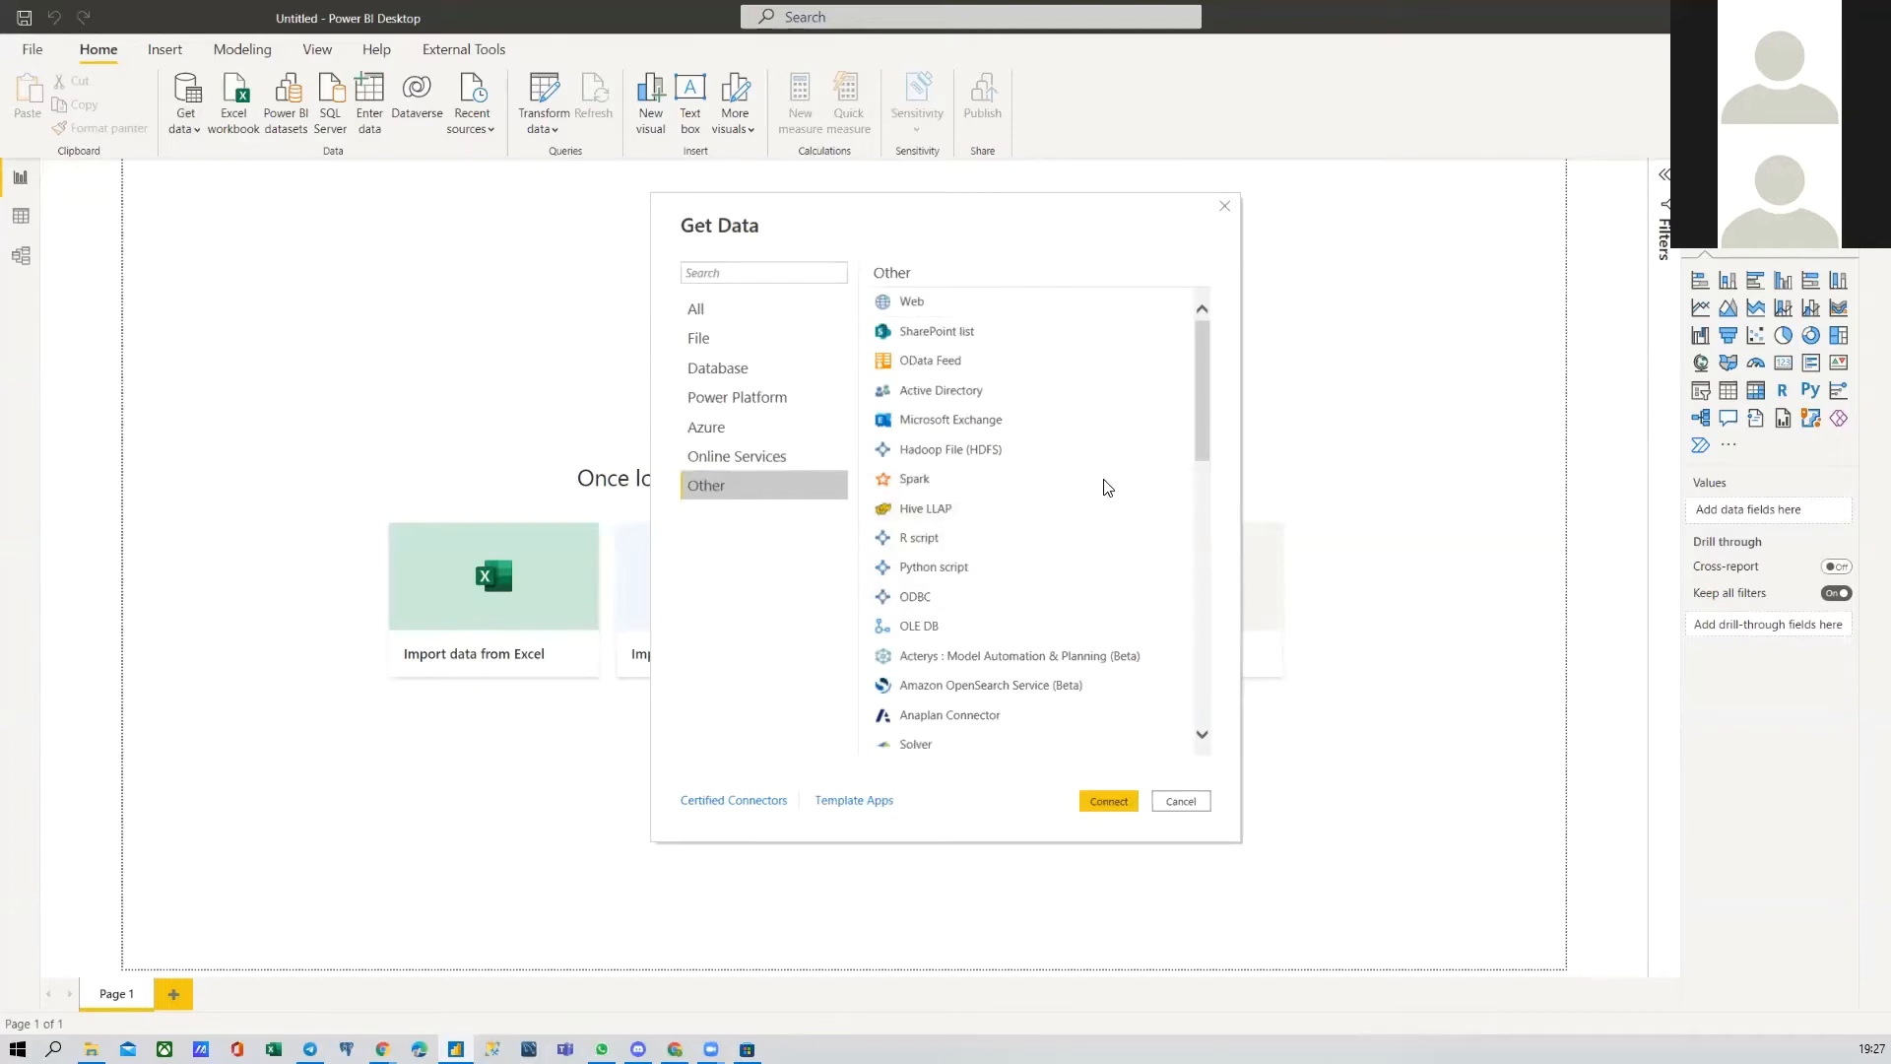
scroll(1182, 429, "down", 10)
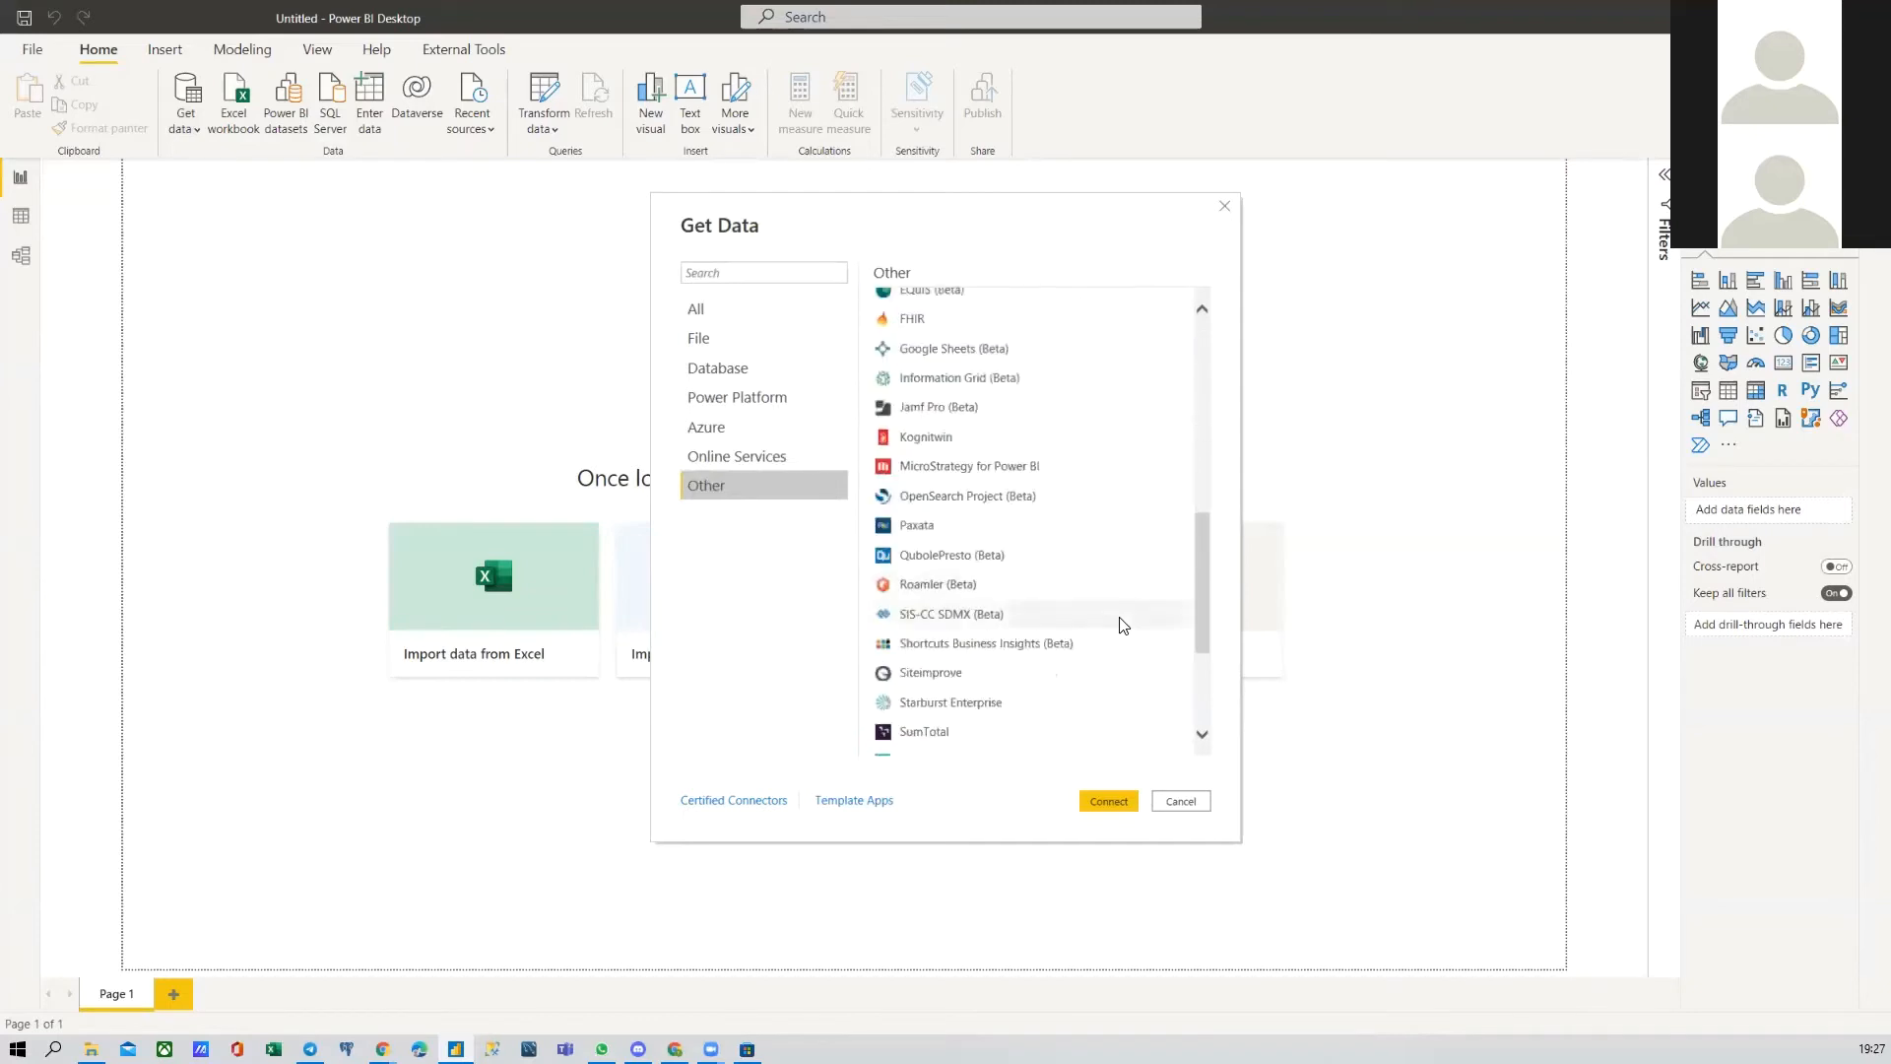
scroll(1117, 650, "down", 3)
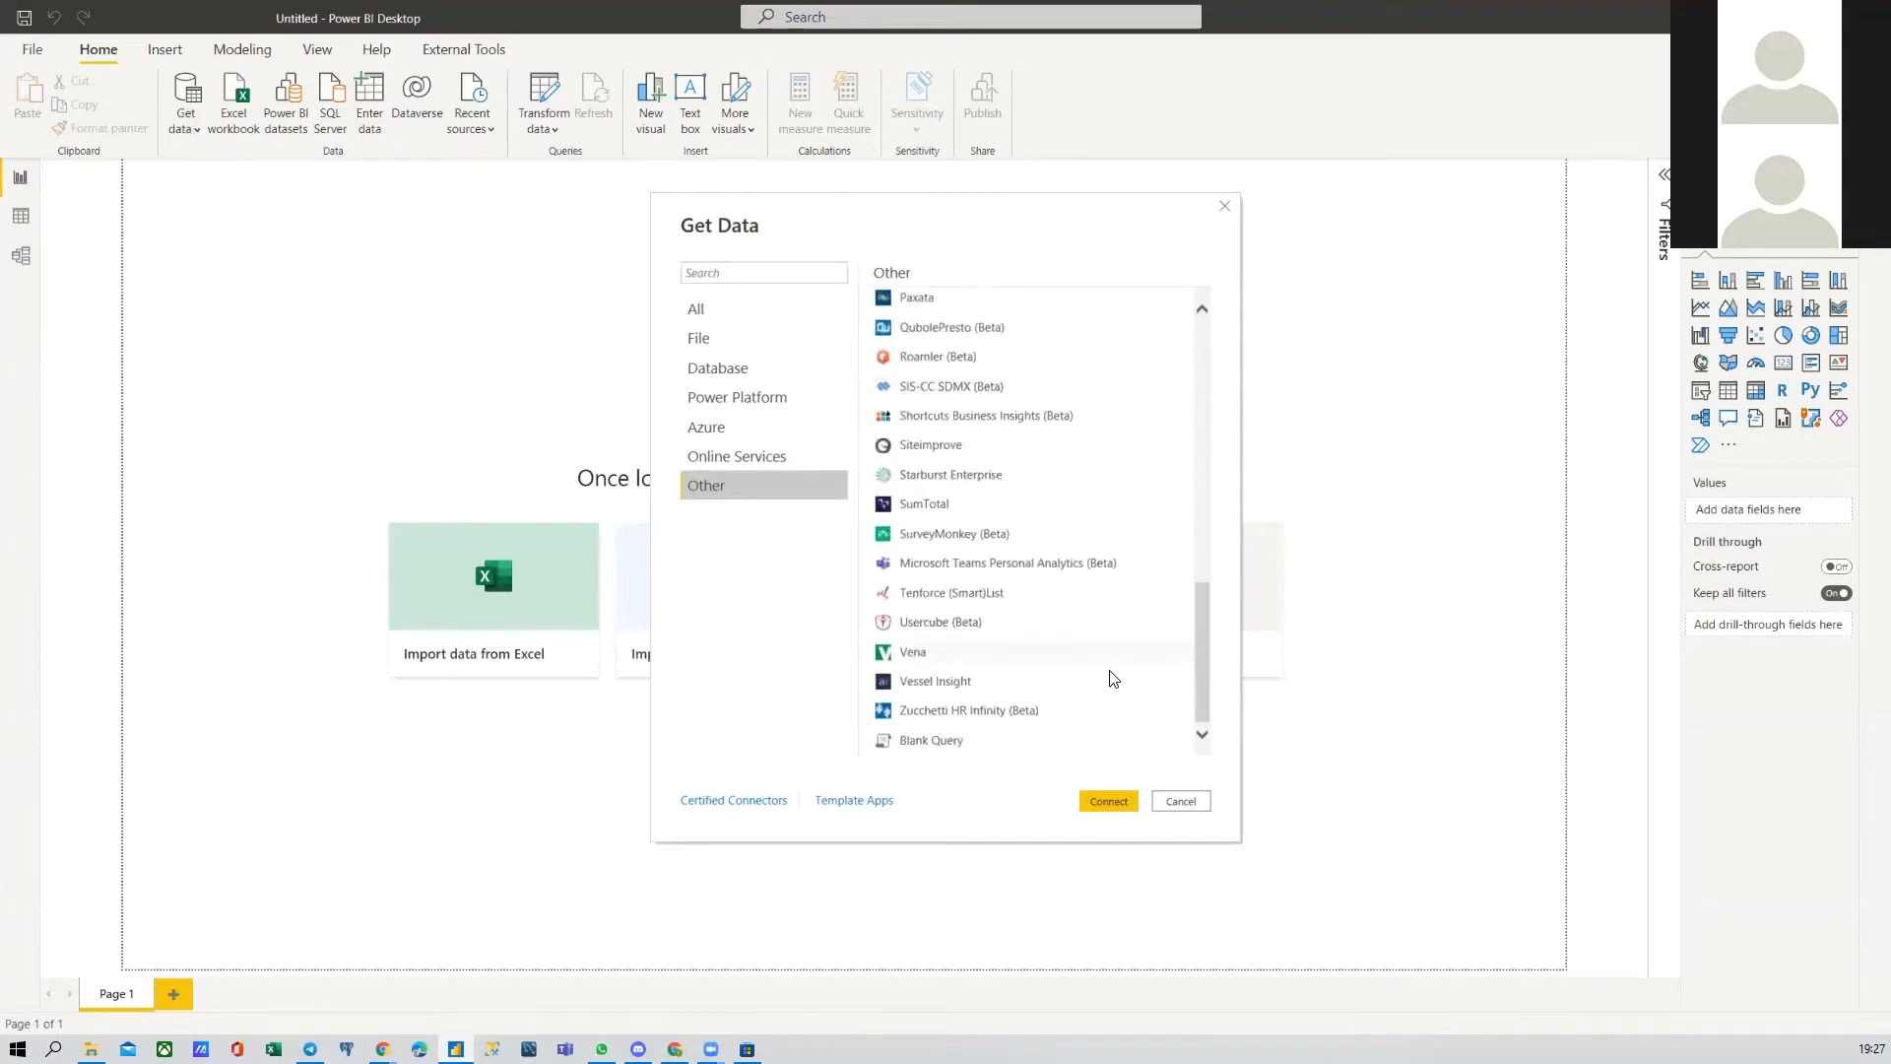
left_click(1181, 801)
Step: Review the common data sources and the blank Enter data table, cancelling it without creating anything
left_click(181, 124)
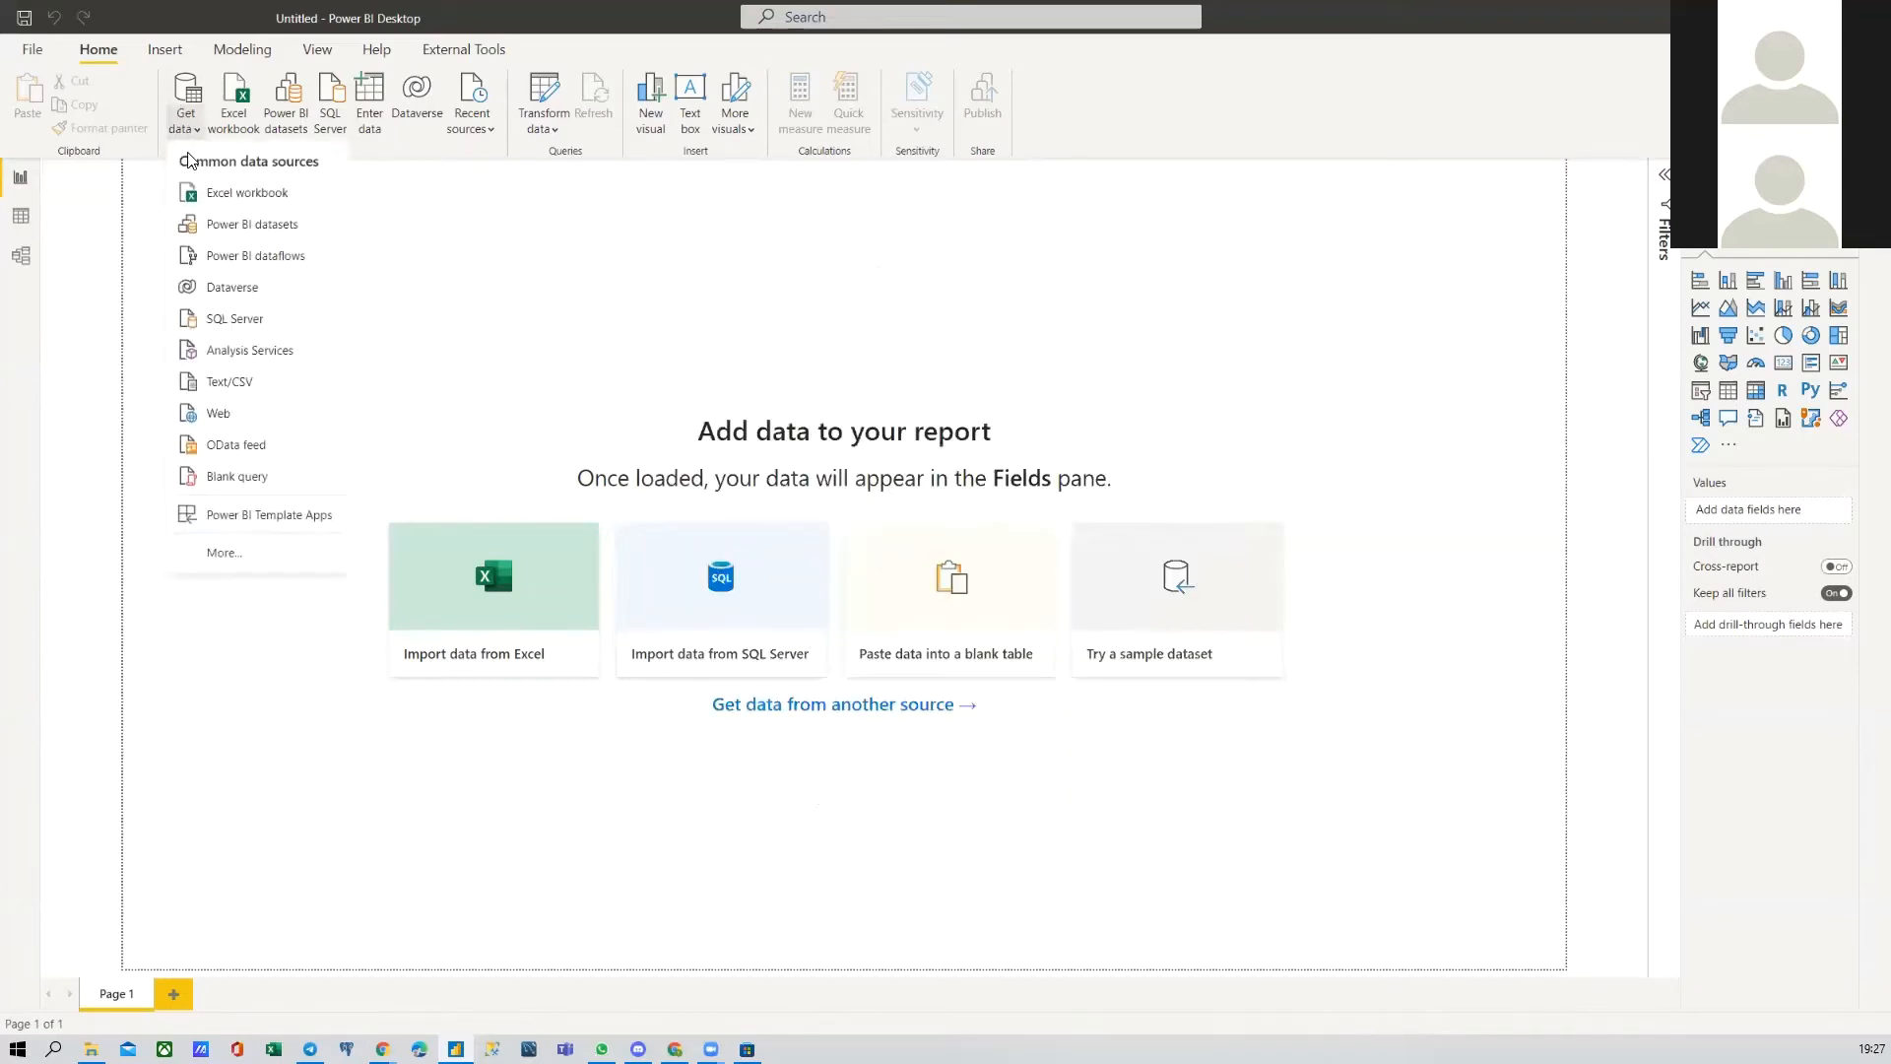
left_click(446, 194)
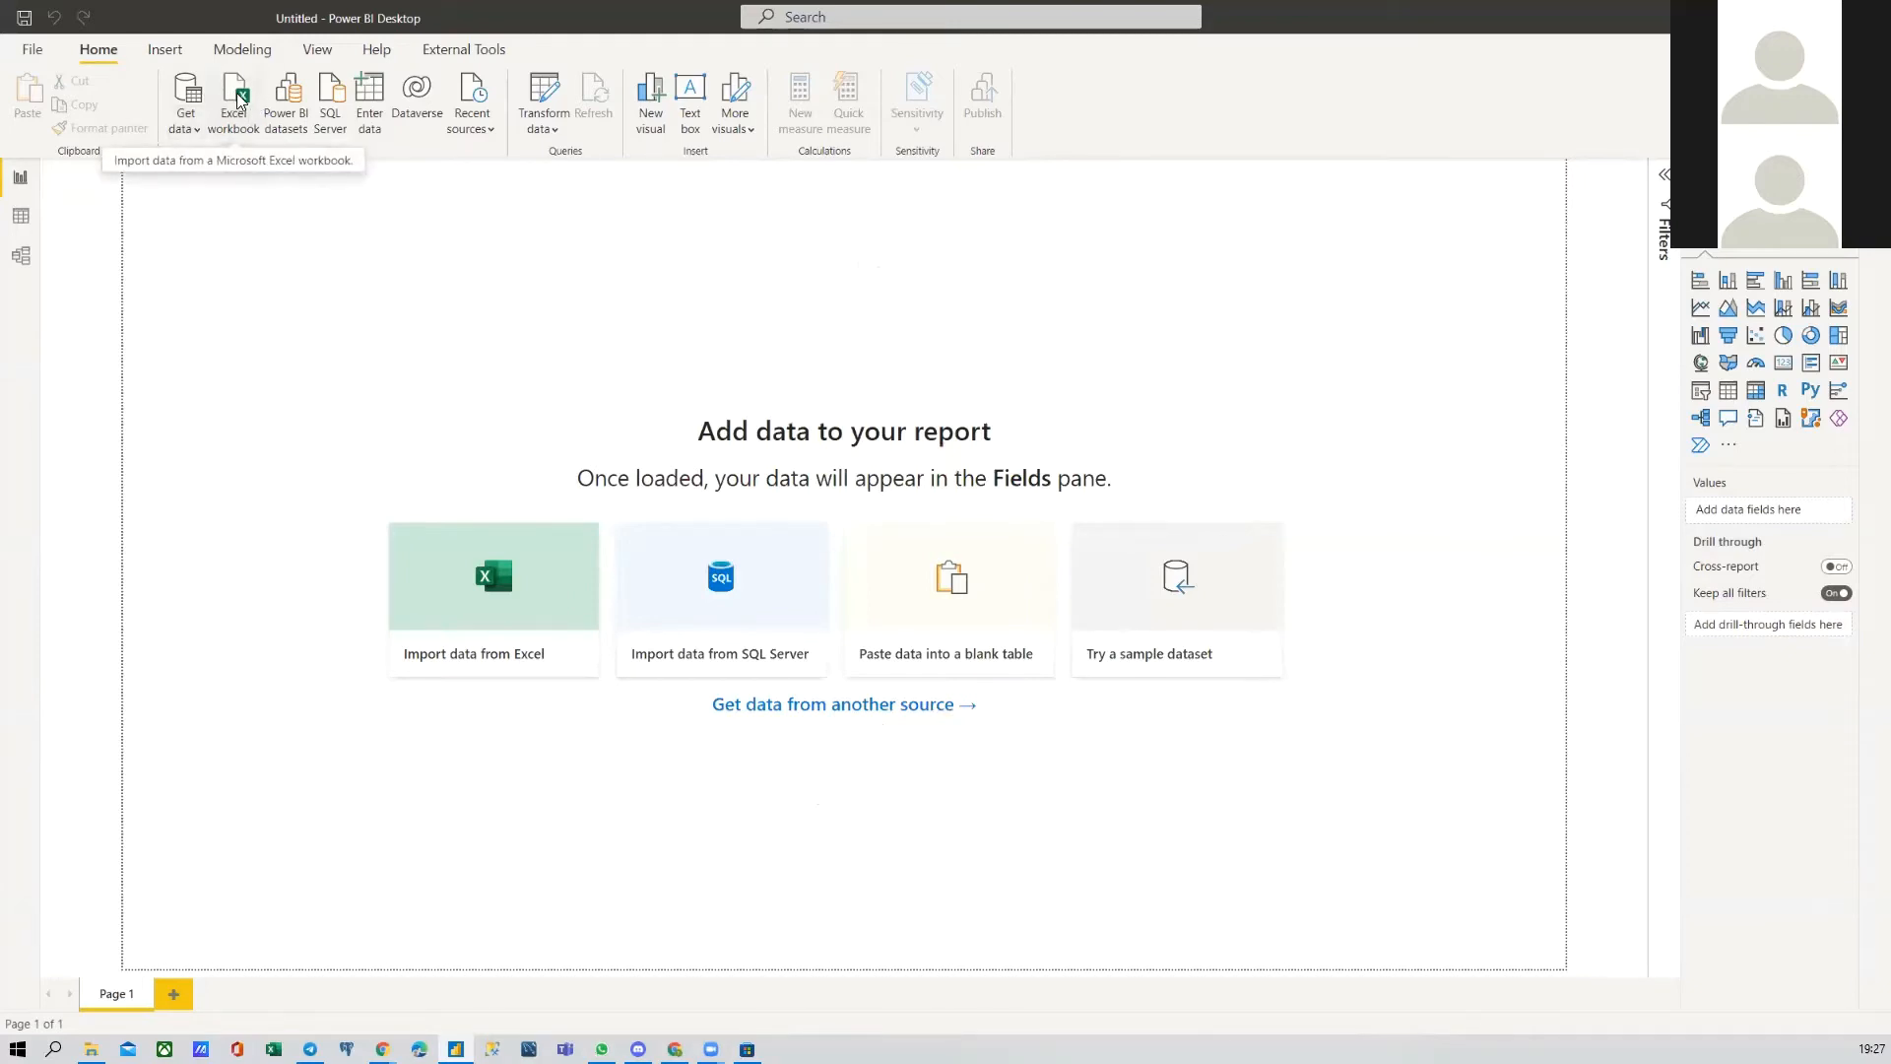
left_click(180, 126)
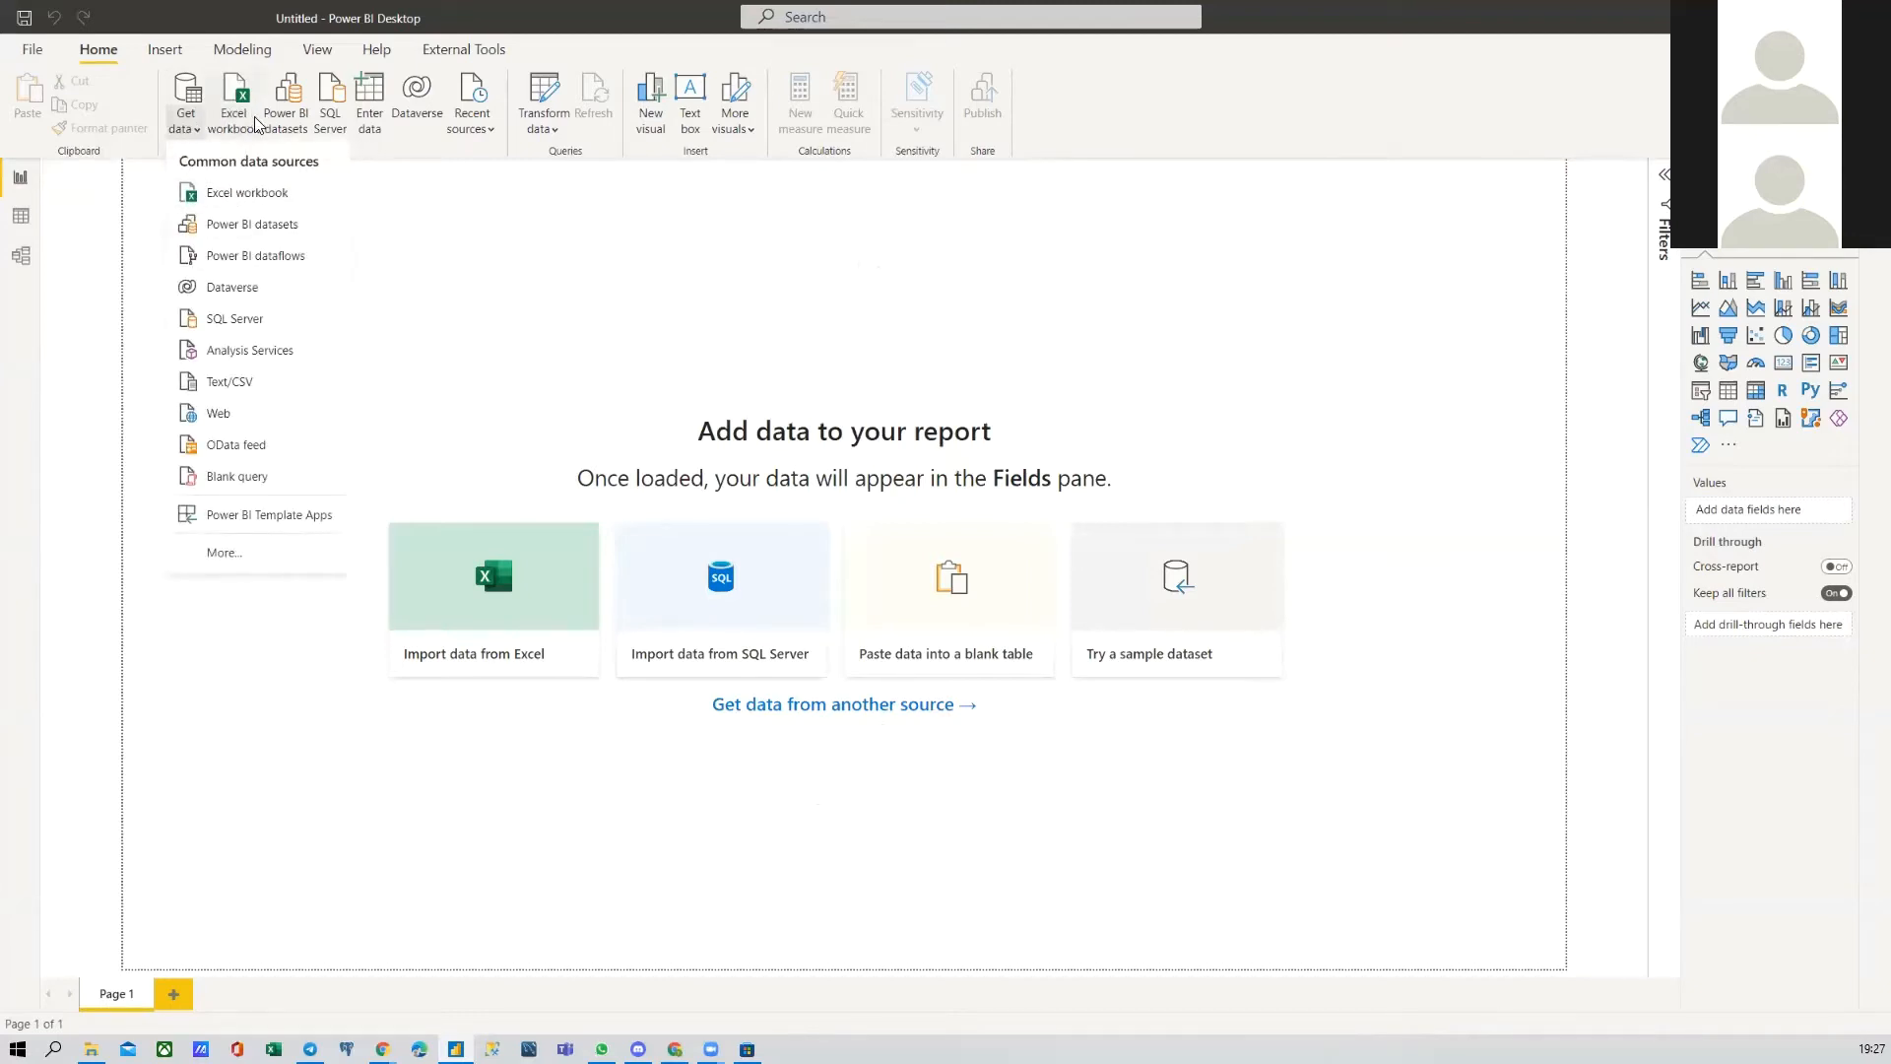
left_click(437, 189)
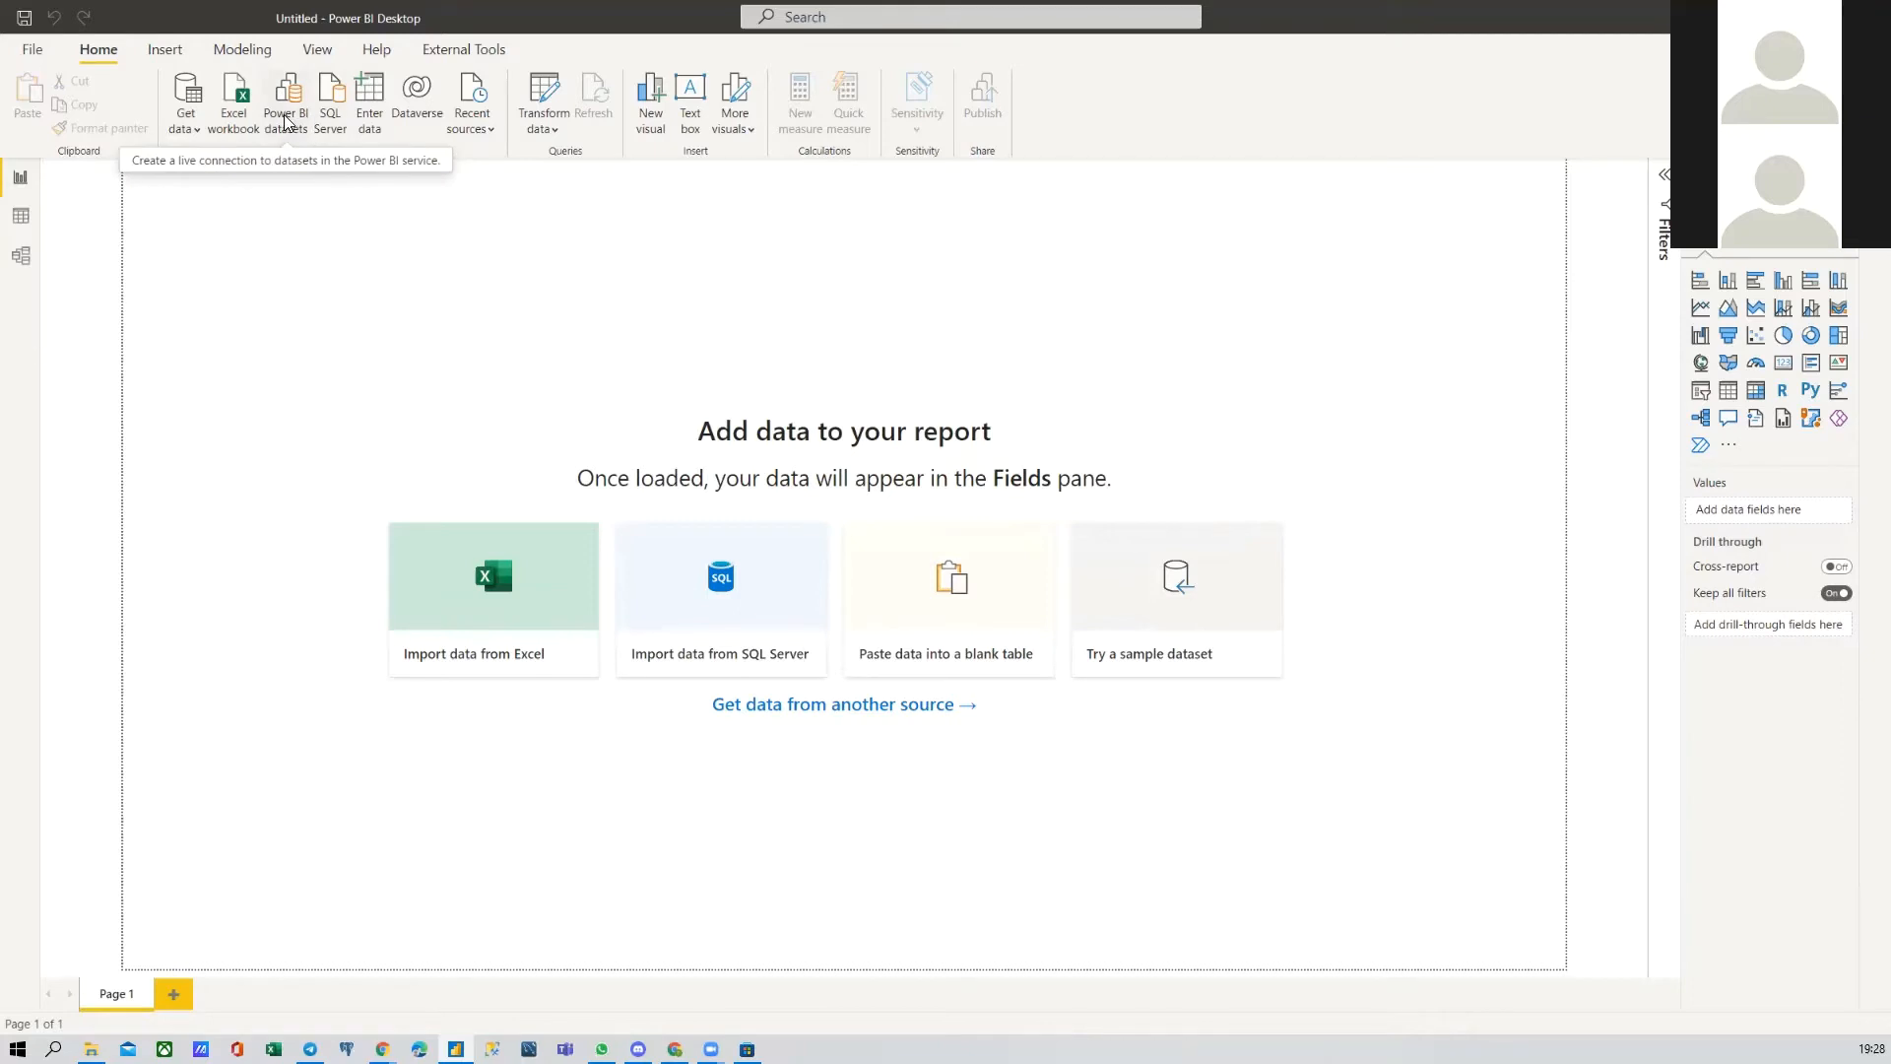
left_click(372, 100)
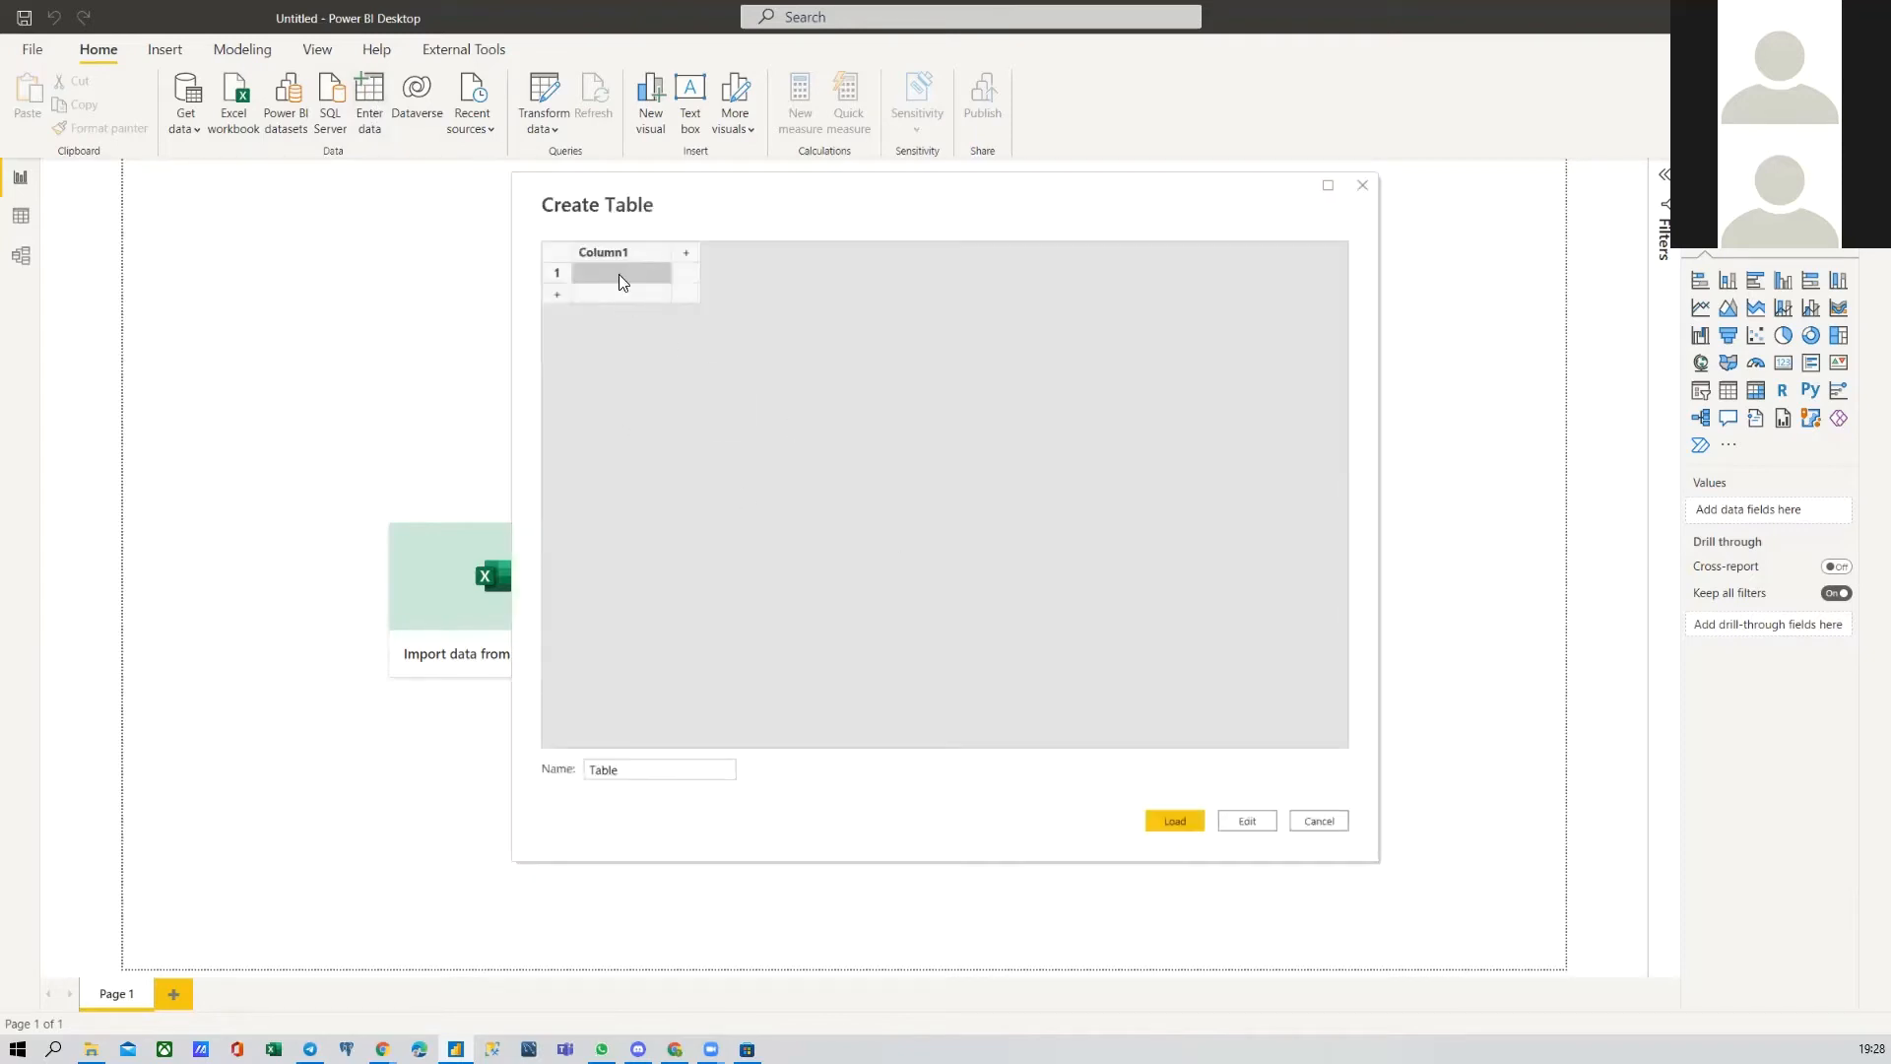
left_click(1319, 821)
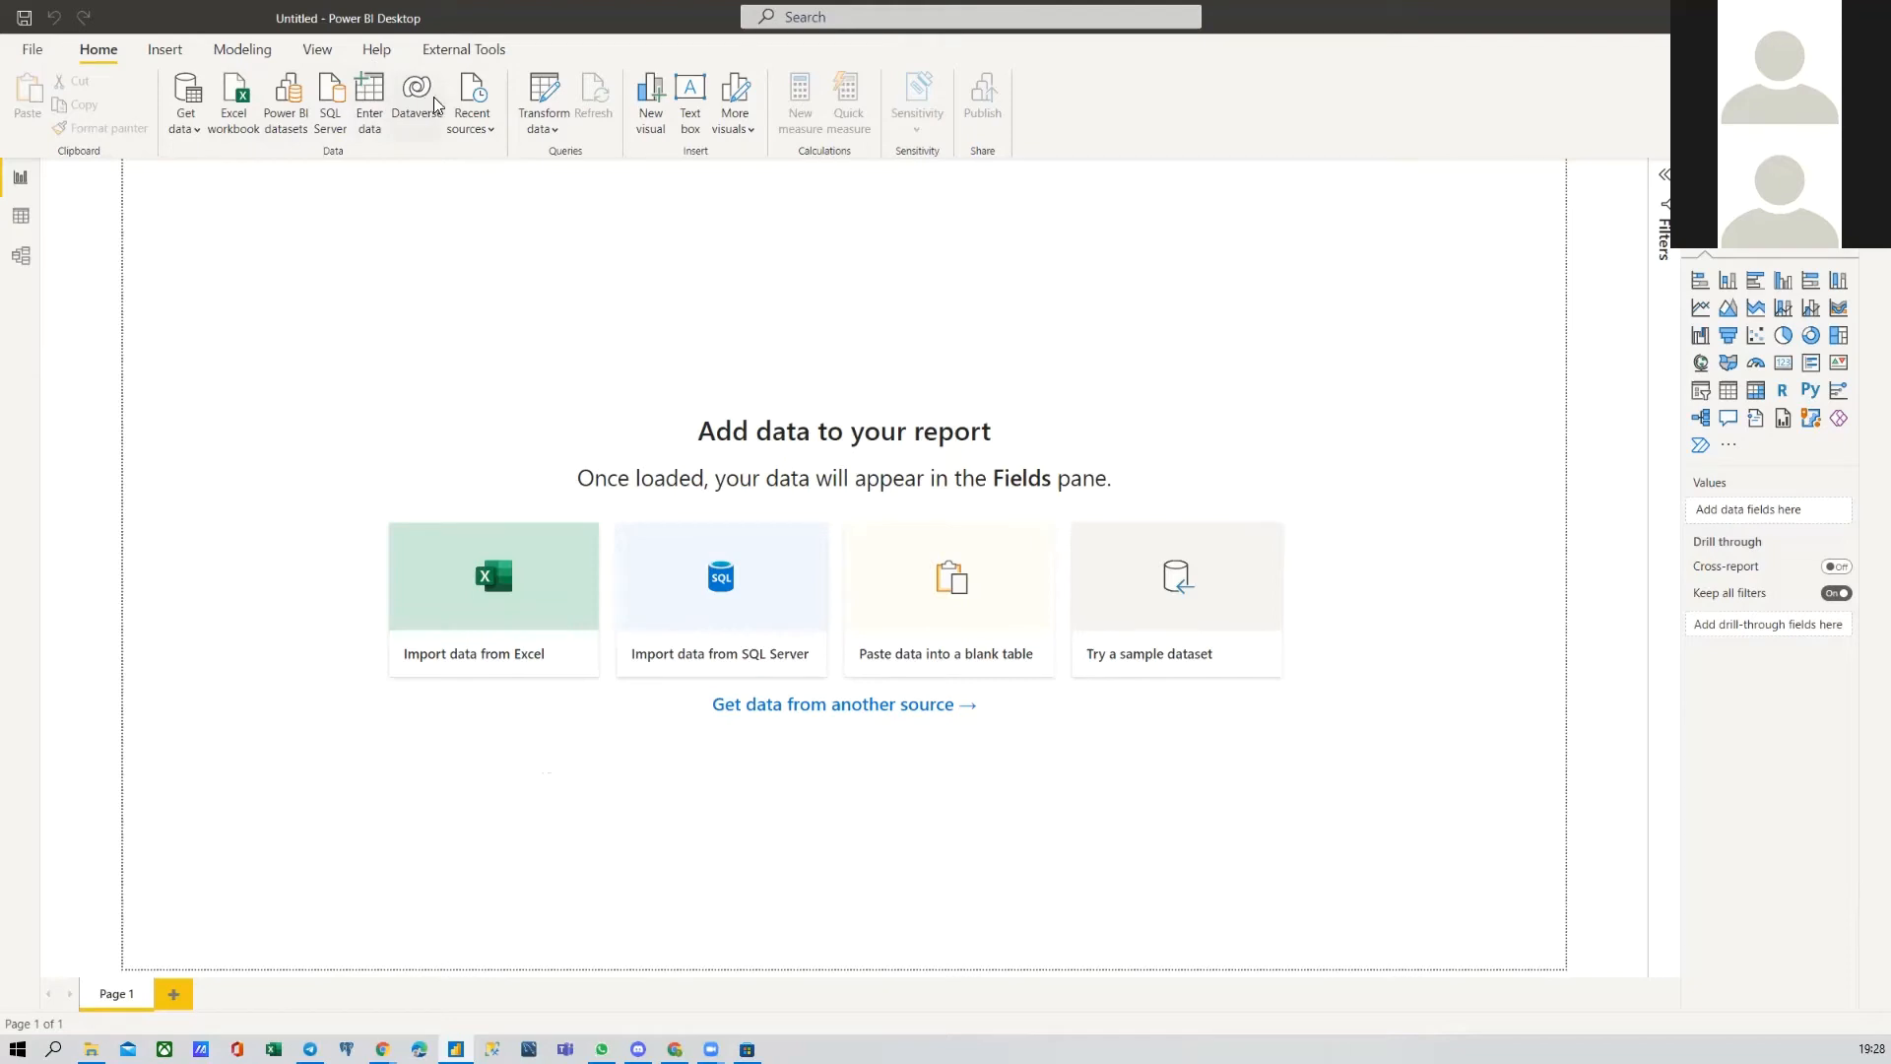
Step: Look over the recent data sources and the Transform data options without choosing any of them
left_click(467, 123)
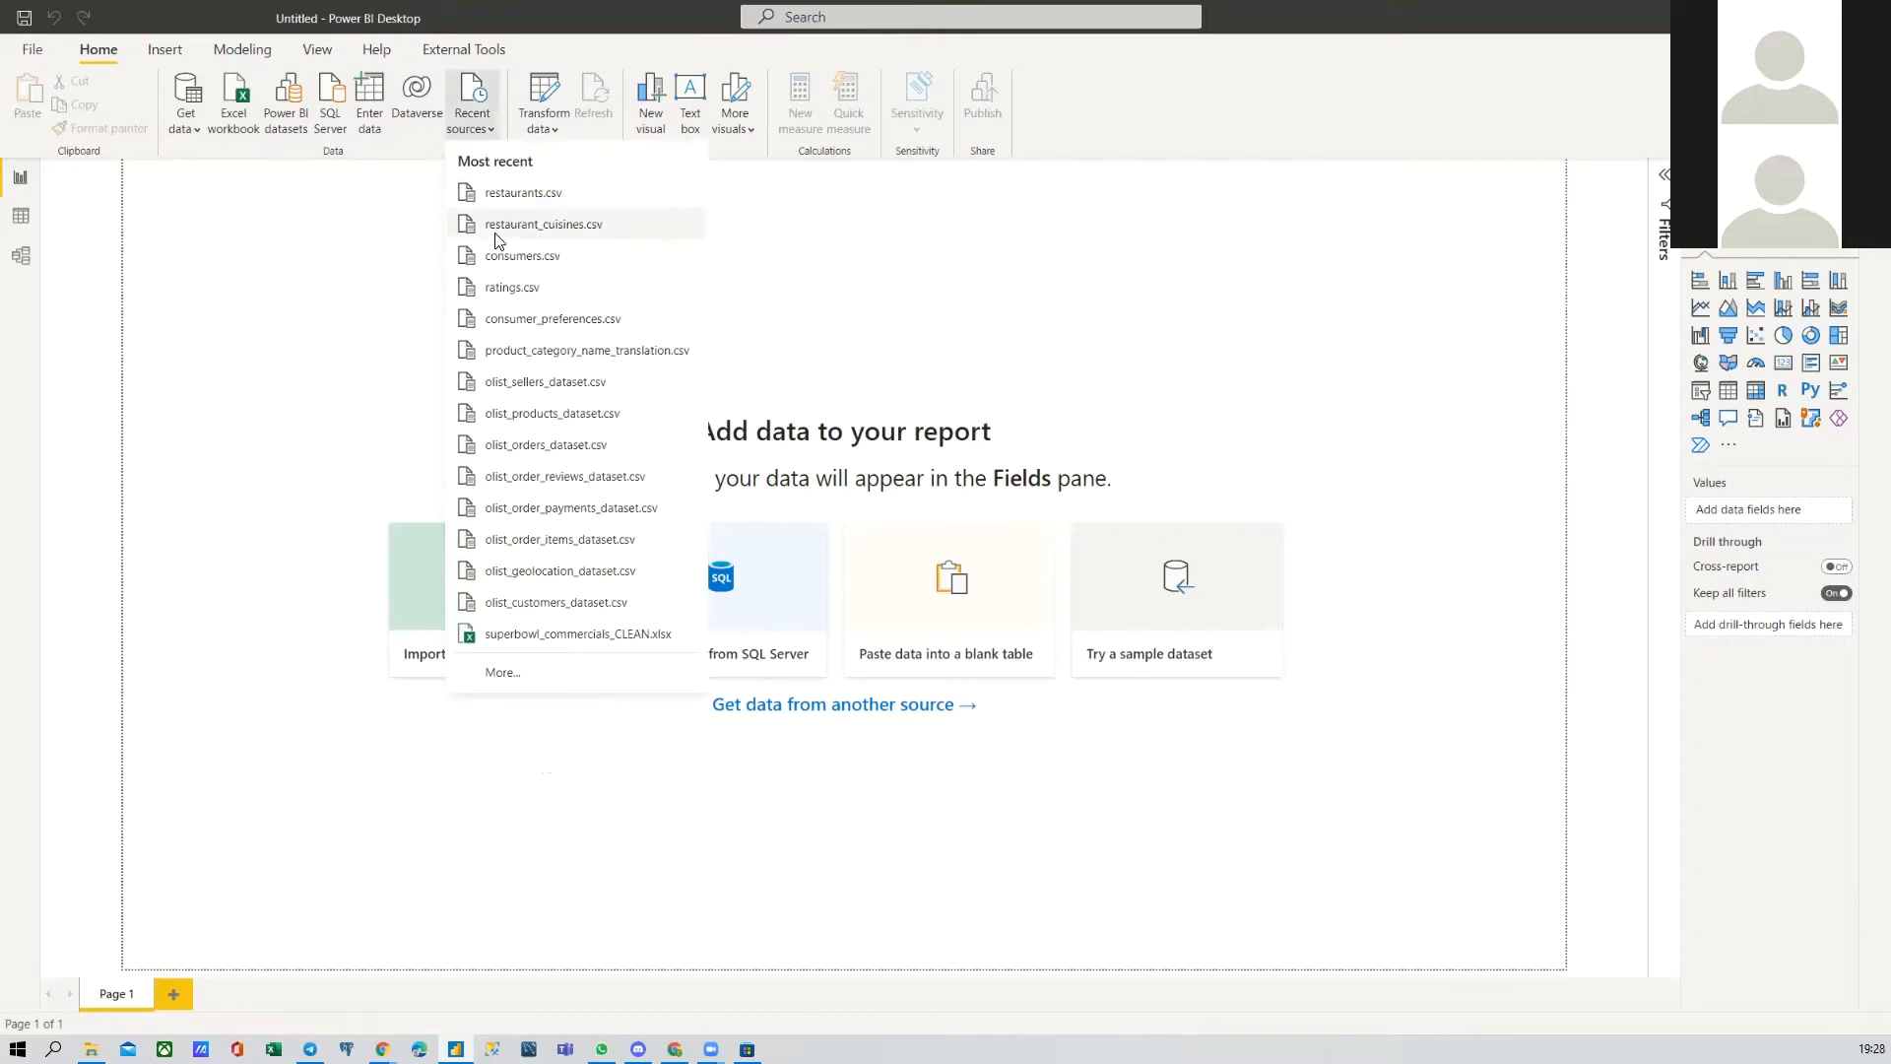
left_click(855, 301)
left_click(542, 126)
left_click(752, 216)
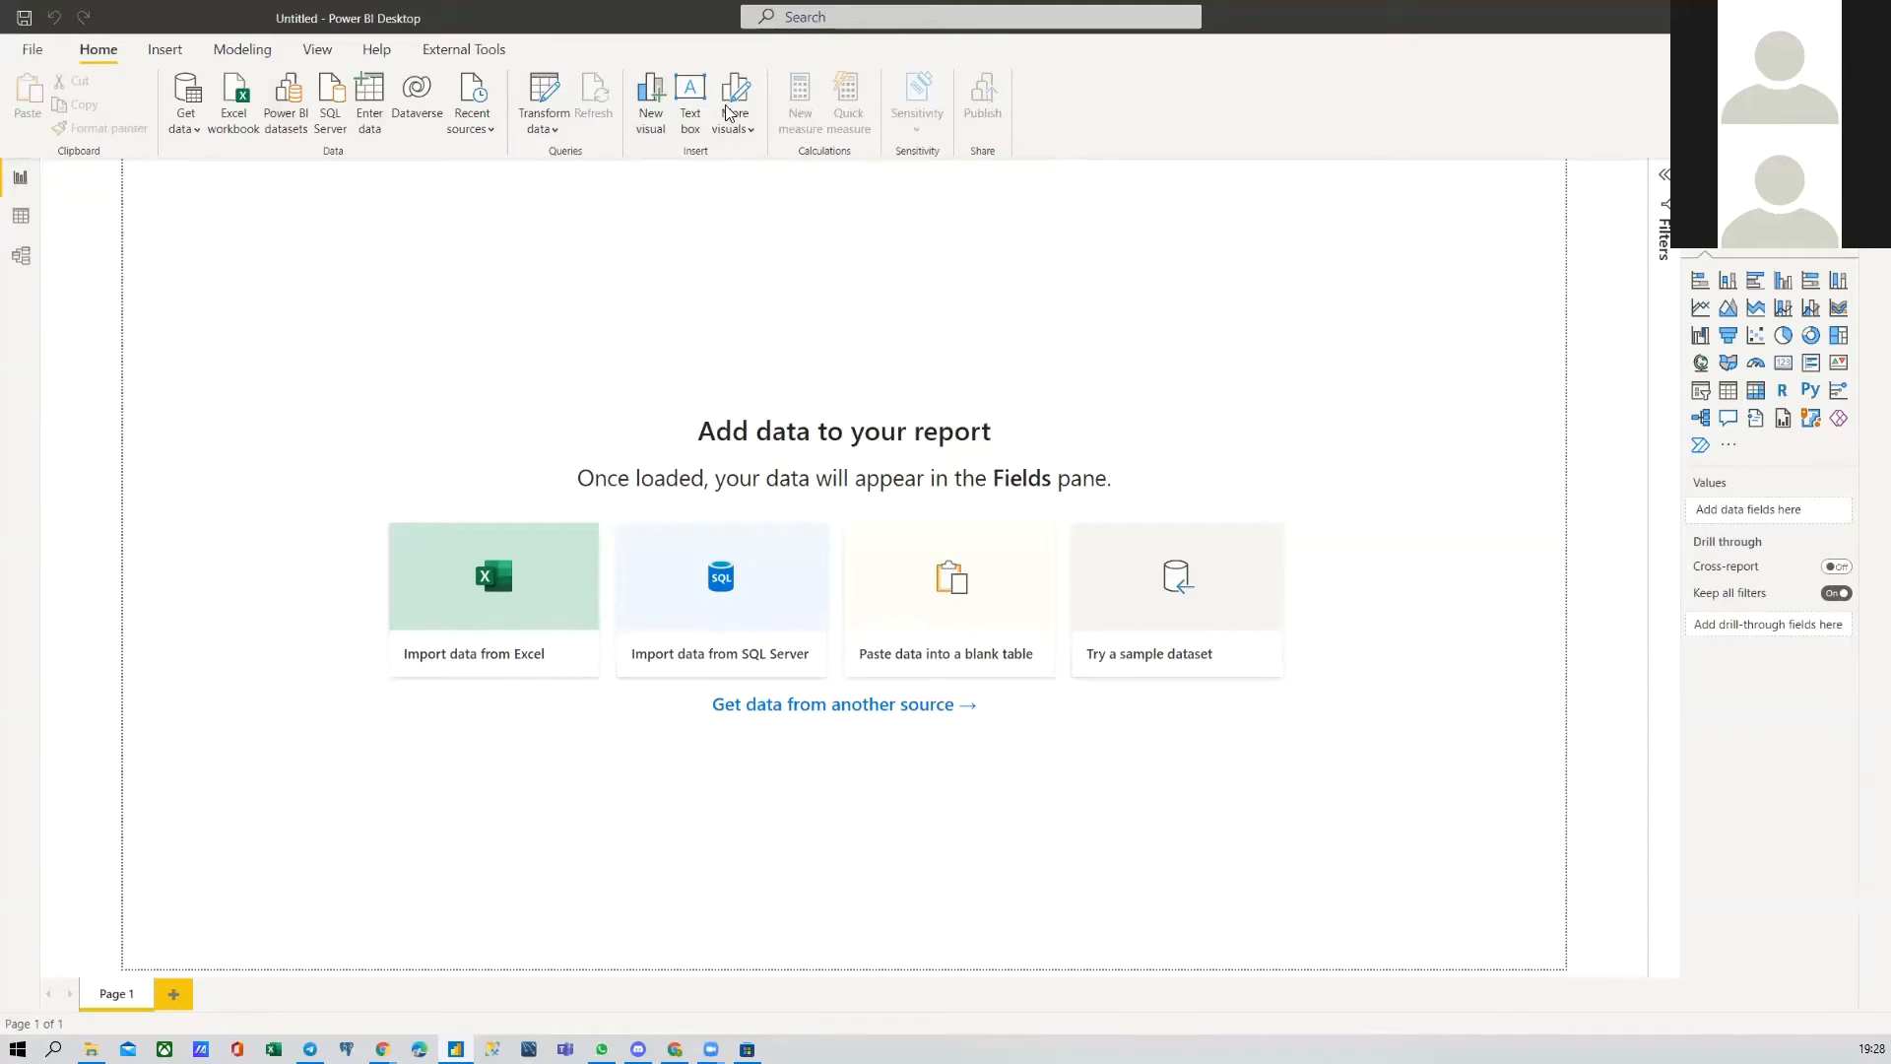
Step: Examine the commands for inserting visuals and elements, the modeling commands, and the view commands
left_click(167, 55)
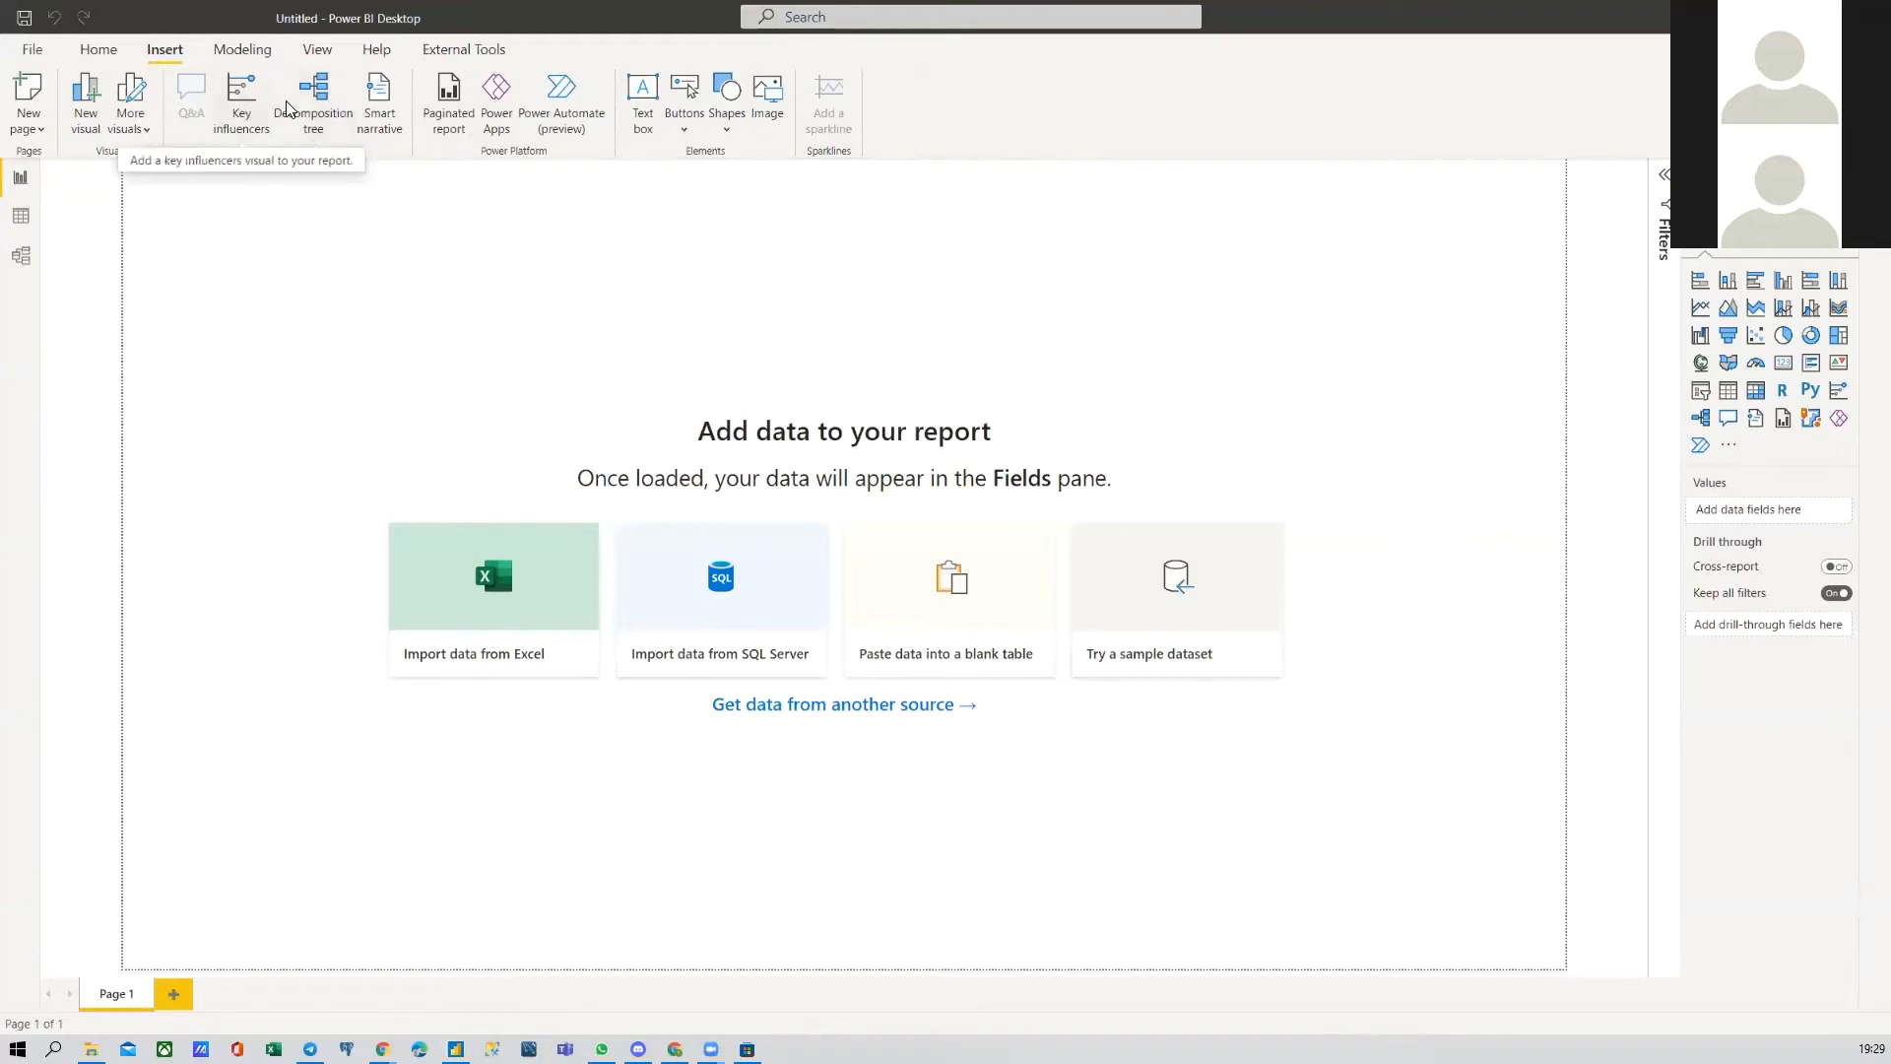
left_click(244, 51)
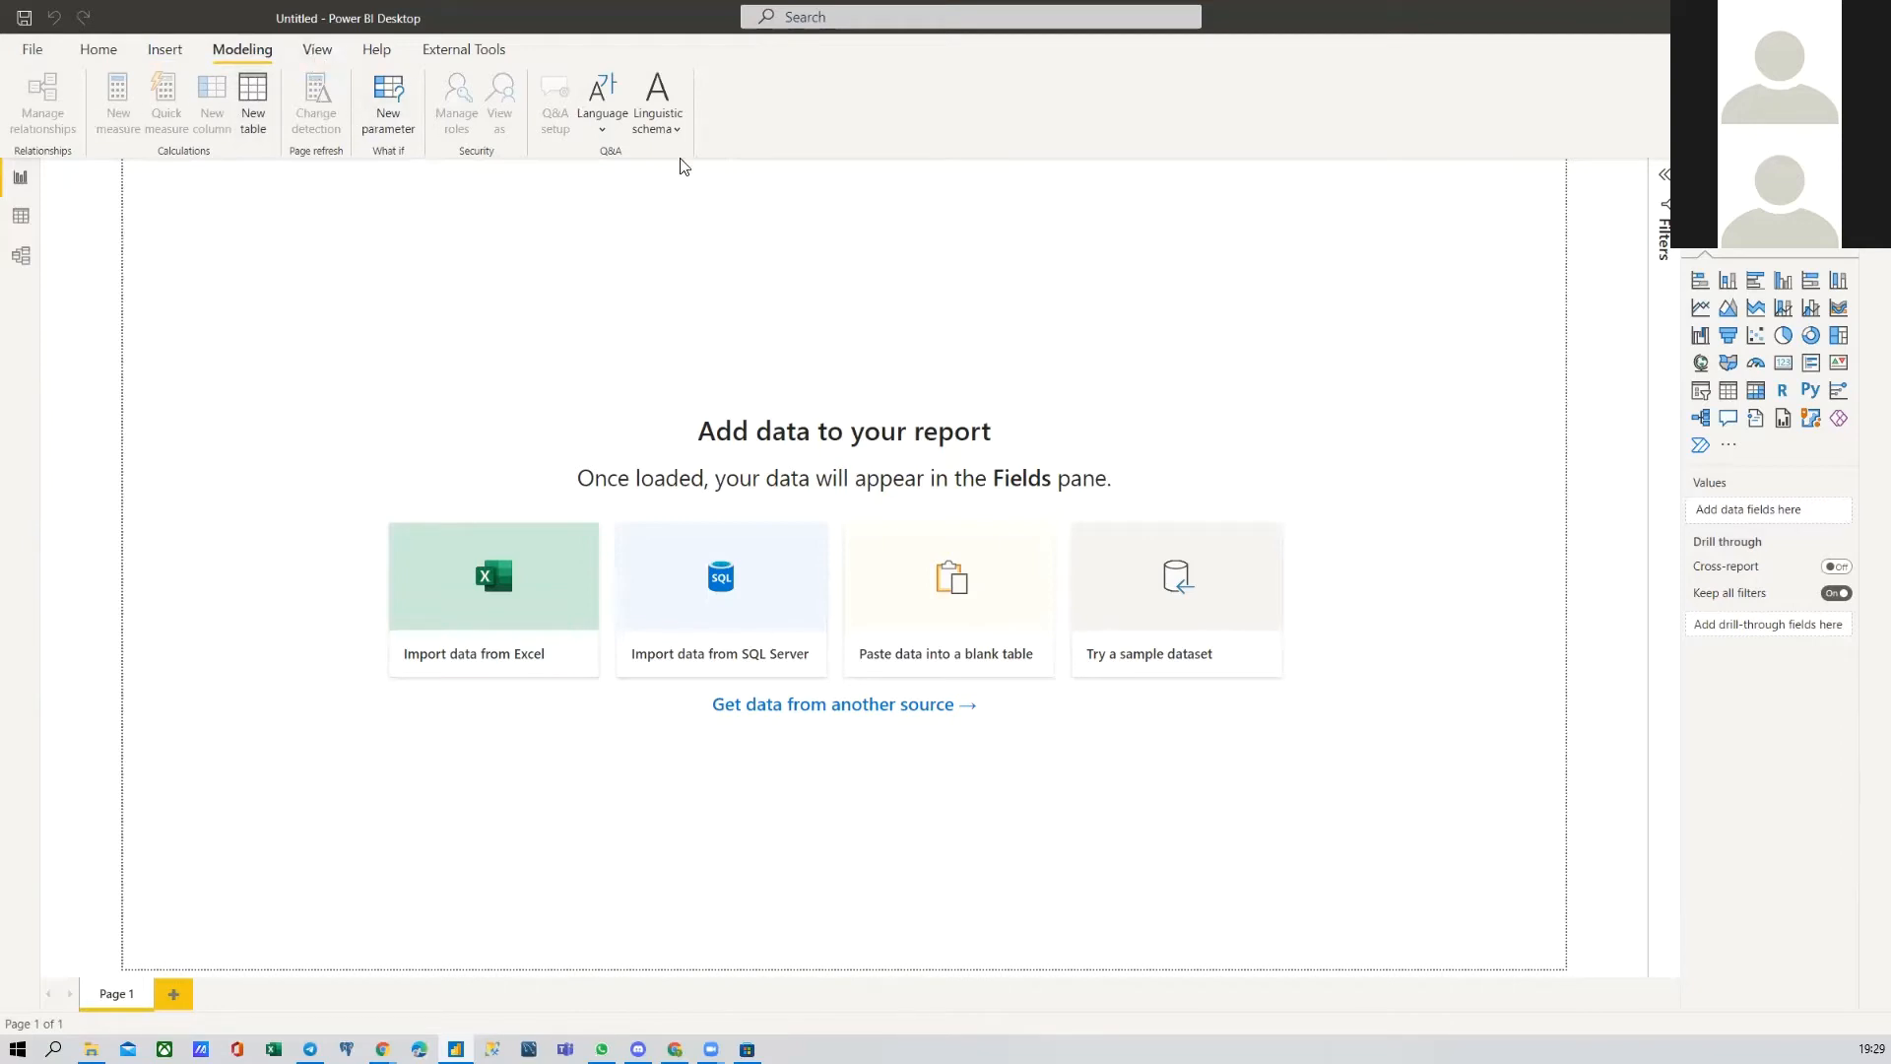
left_click(316, 51)
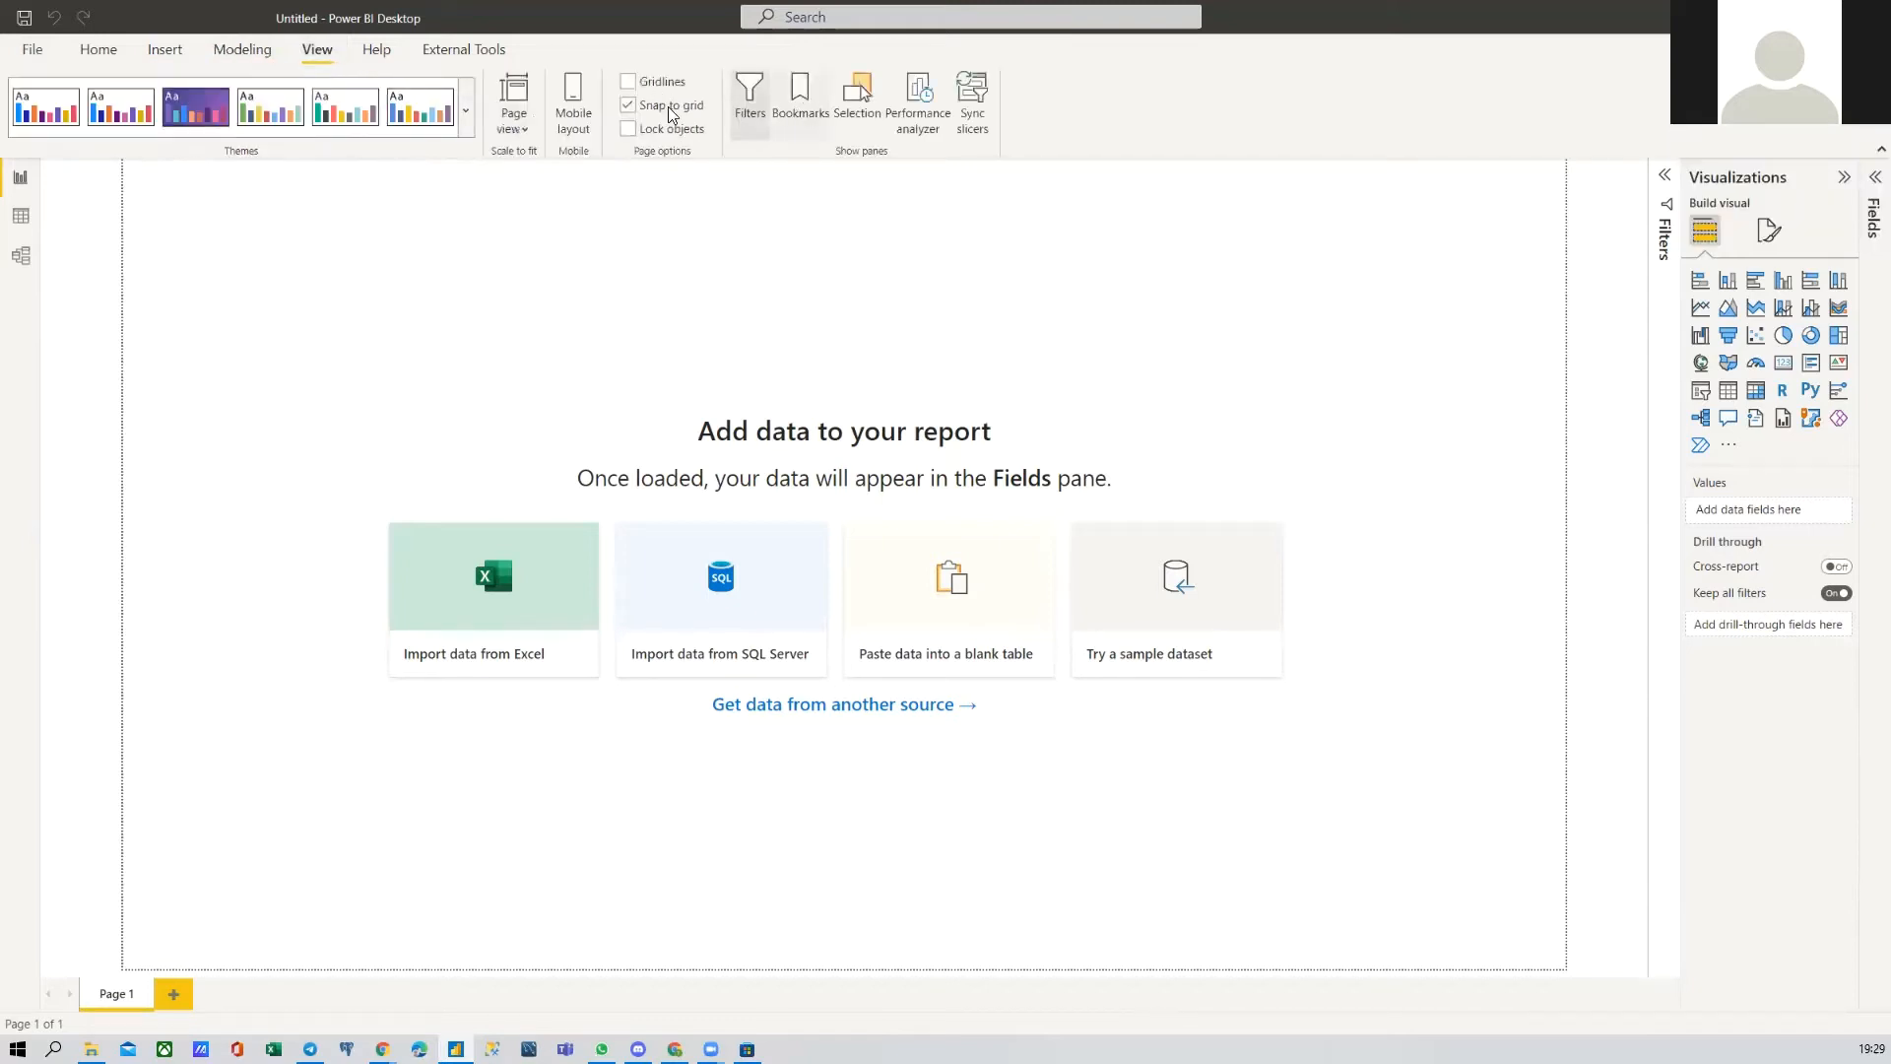
Step: Try the purple gradient theme on the blank report, look over the other Power BI themes, and undo the theme change
left_click(465, 116)
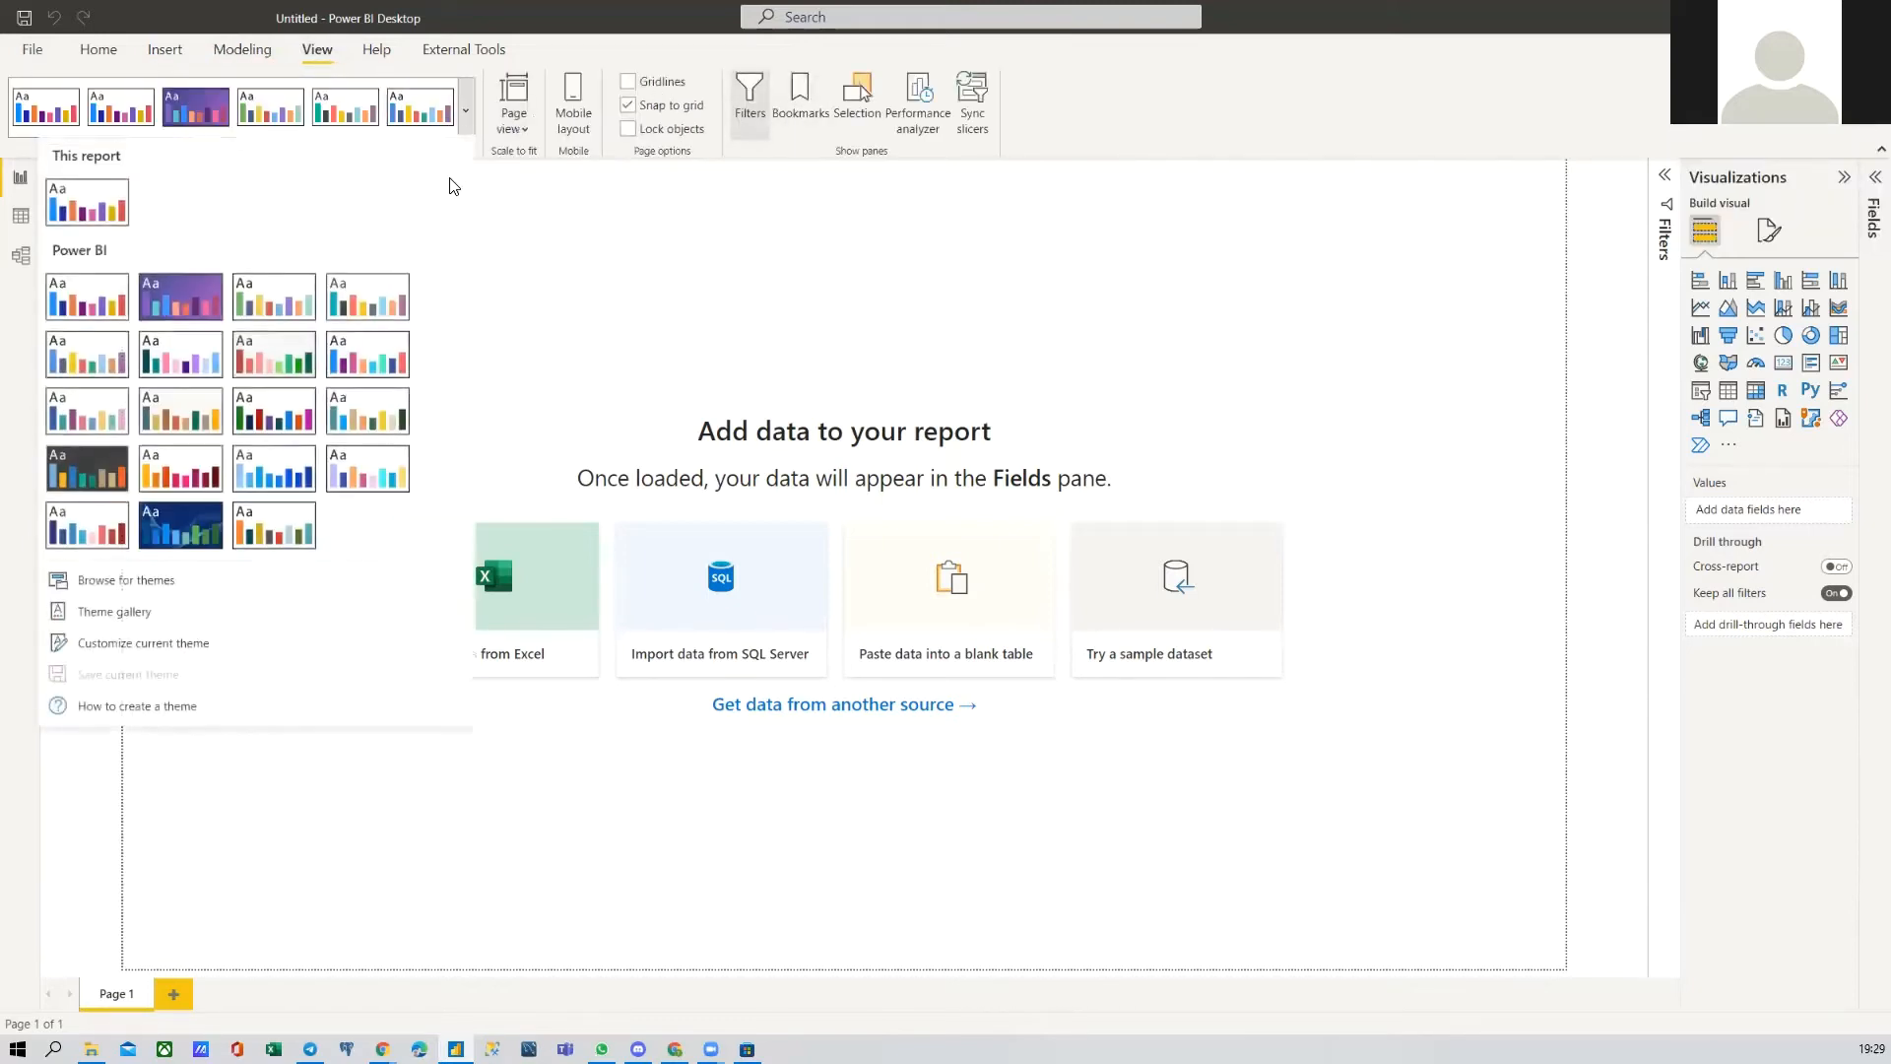
left_click(176, 309)
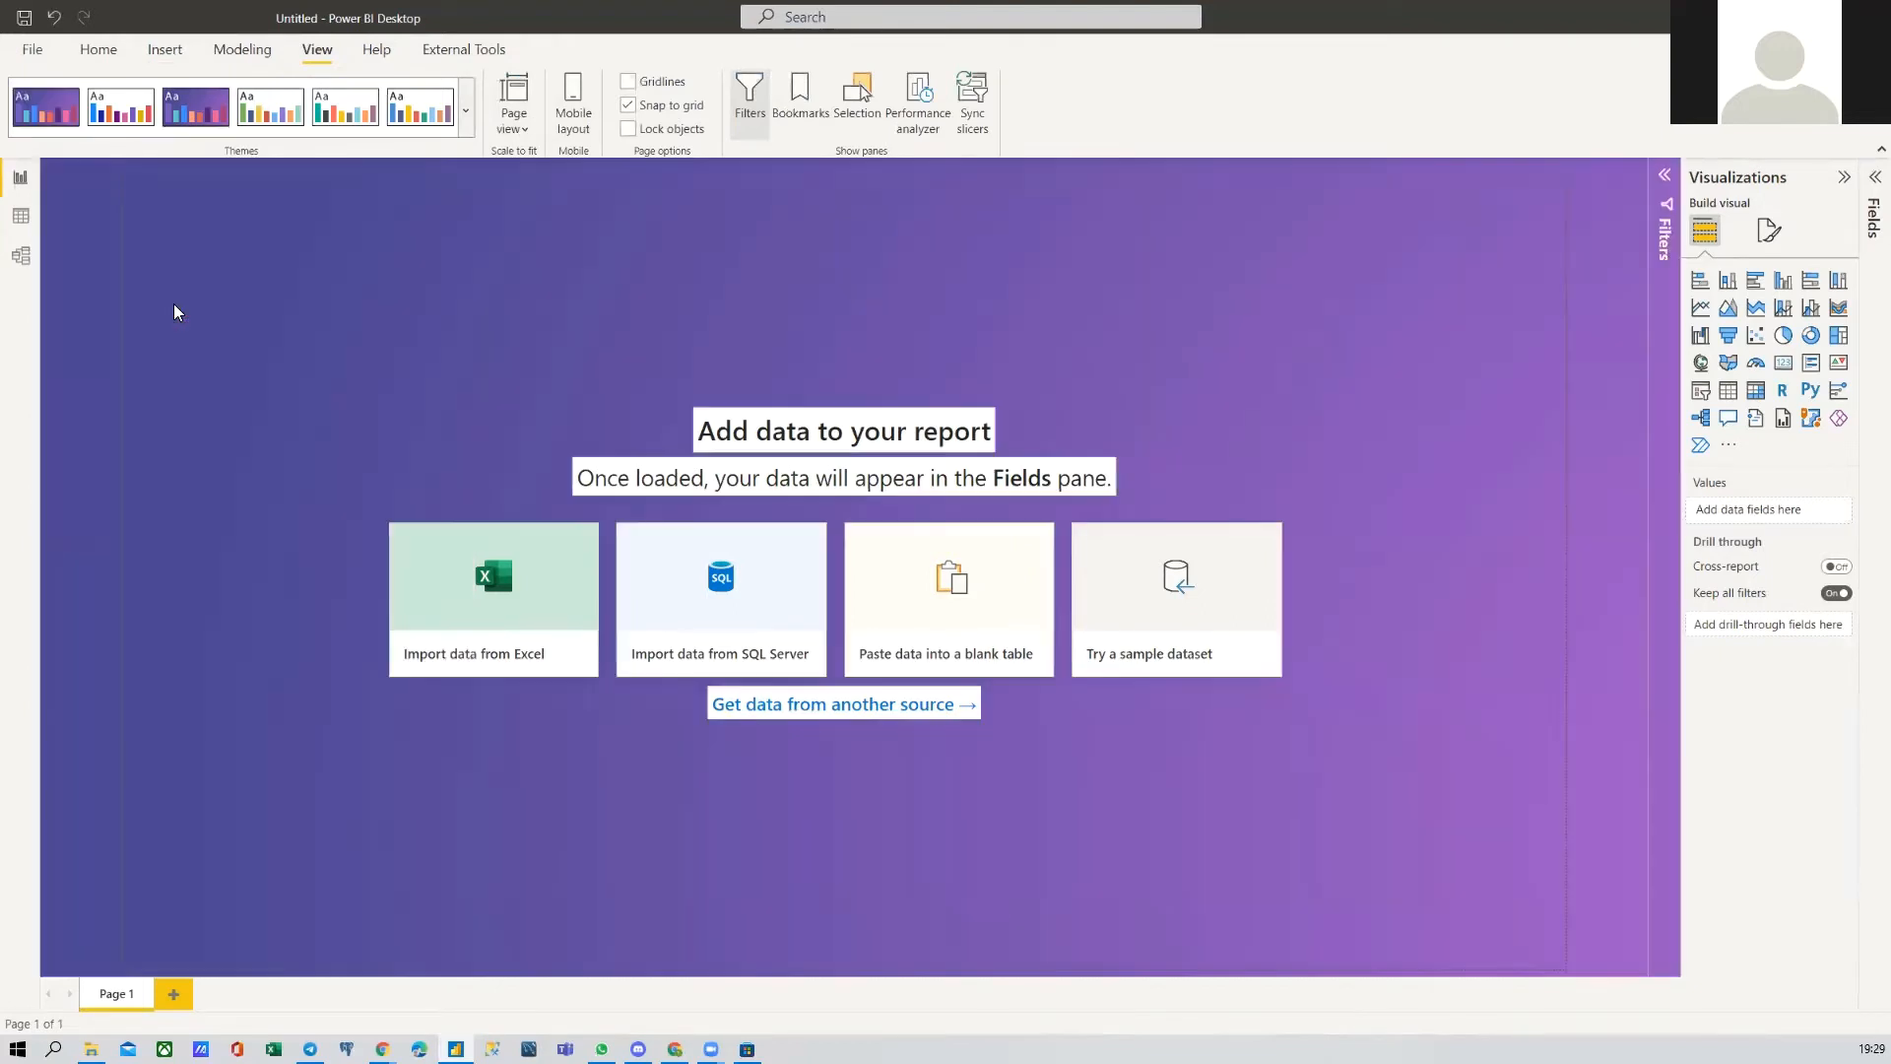
left_click(469, 126)
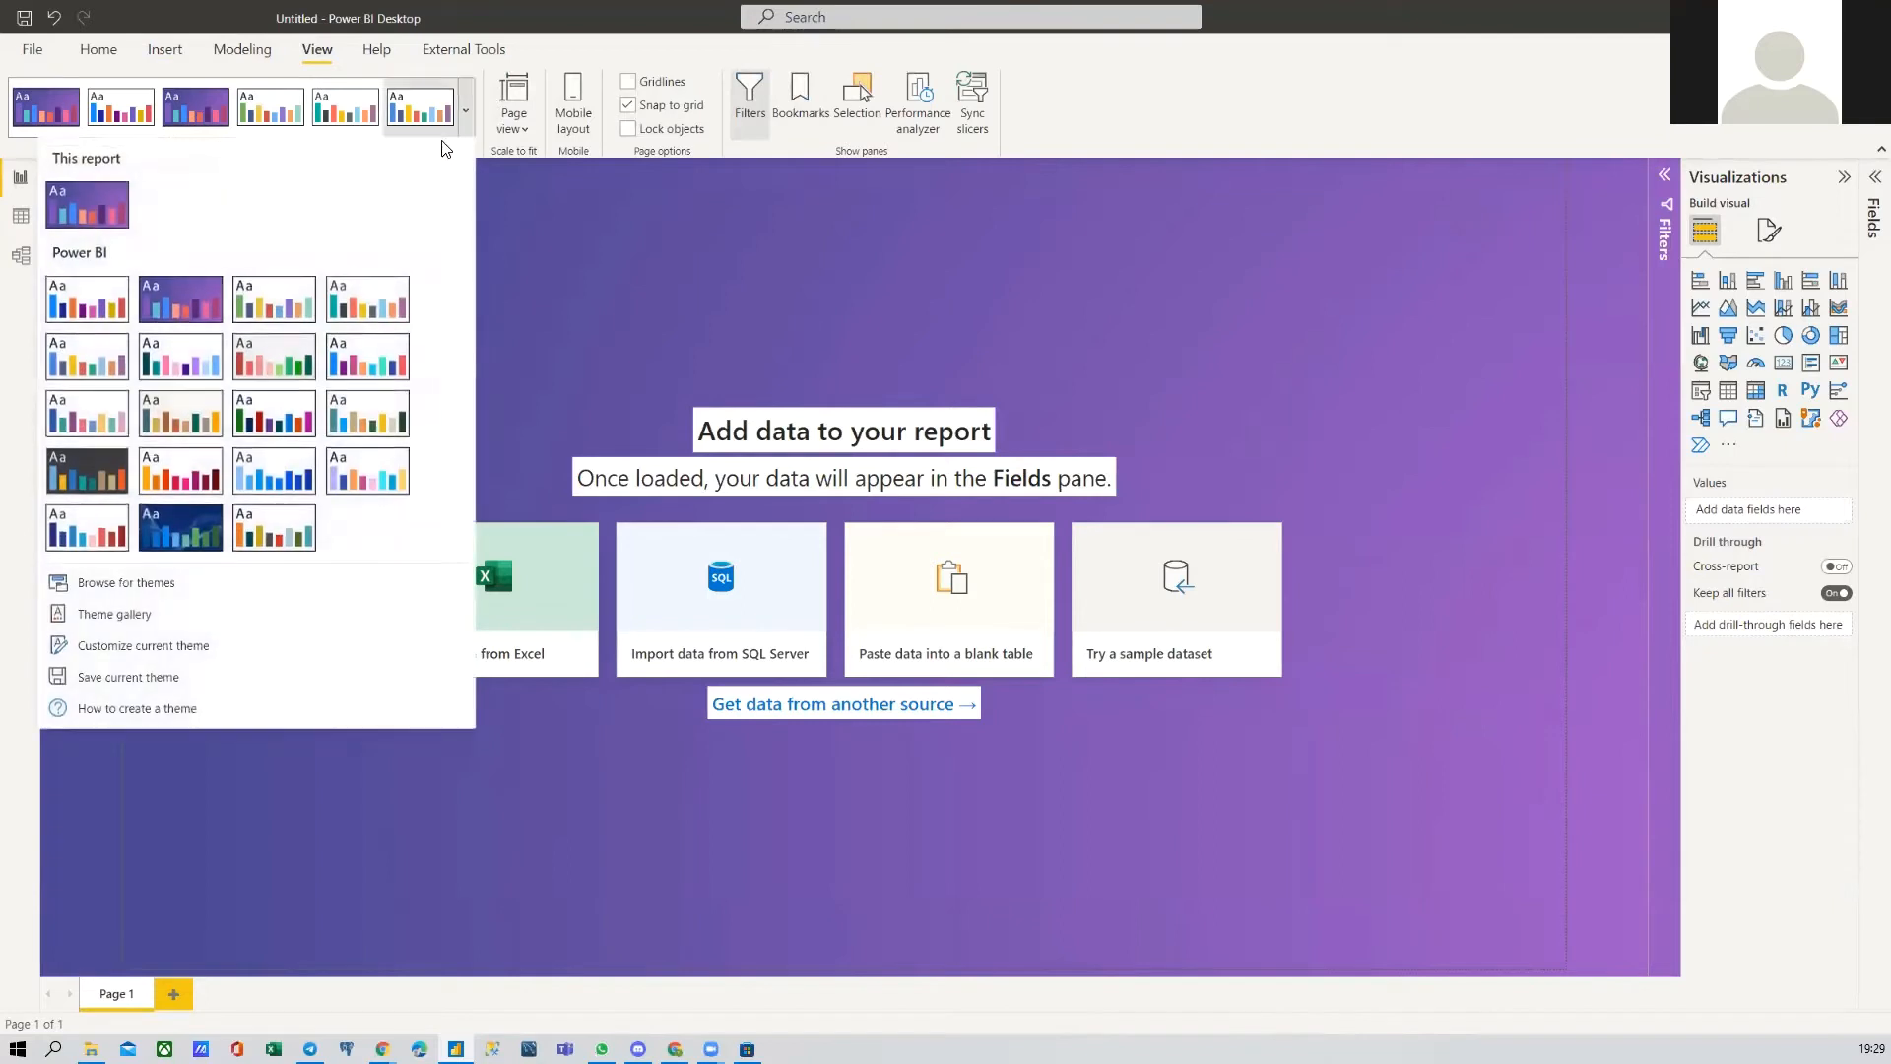
left_click(568, 211)
key("ctrl+z")
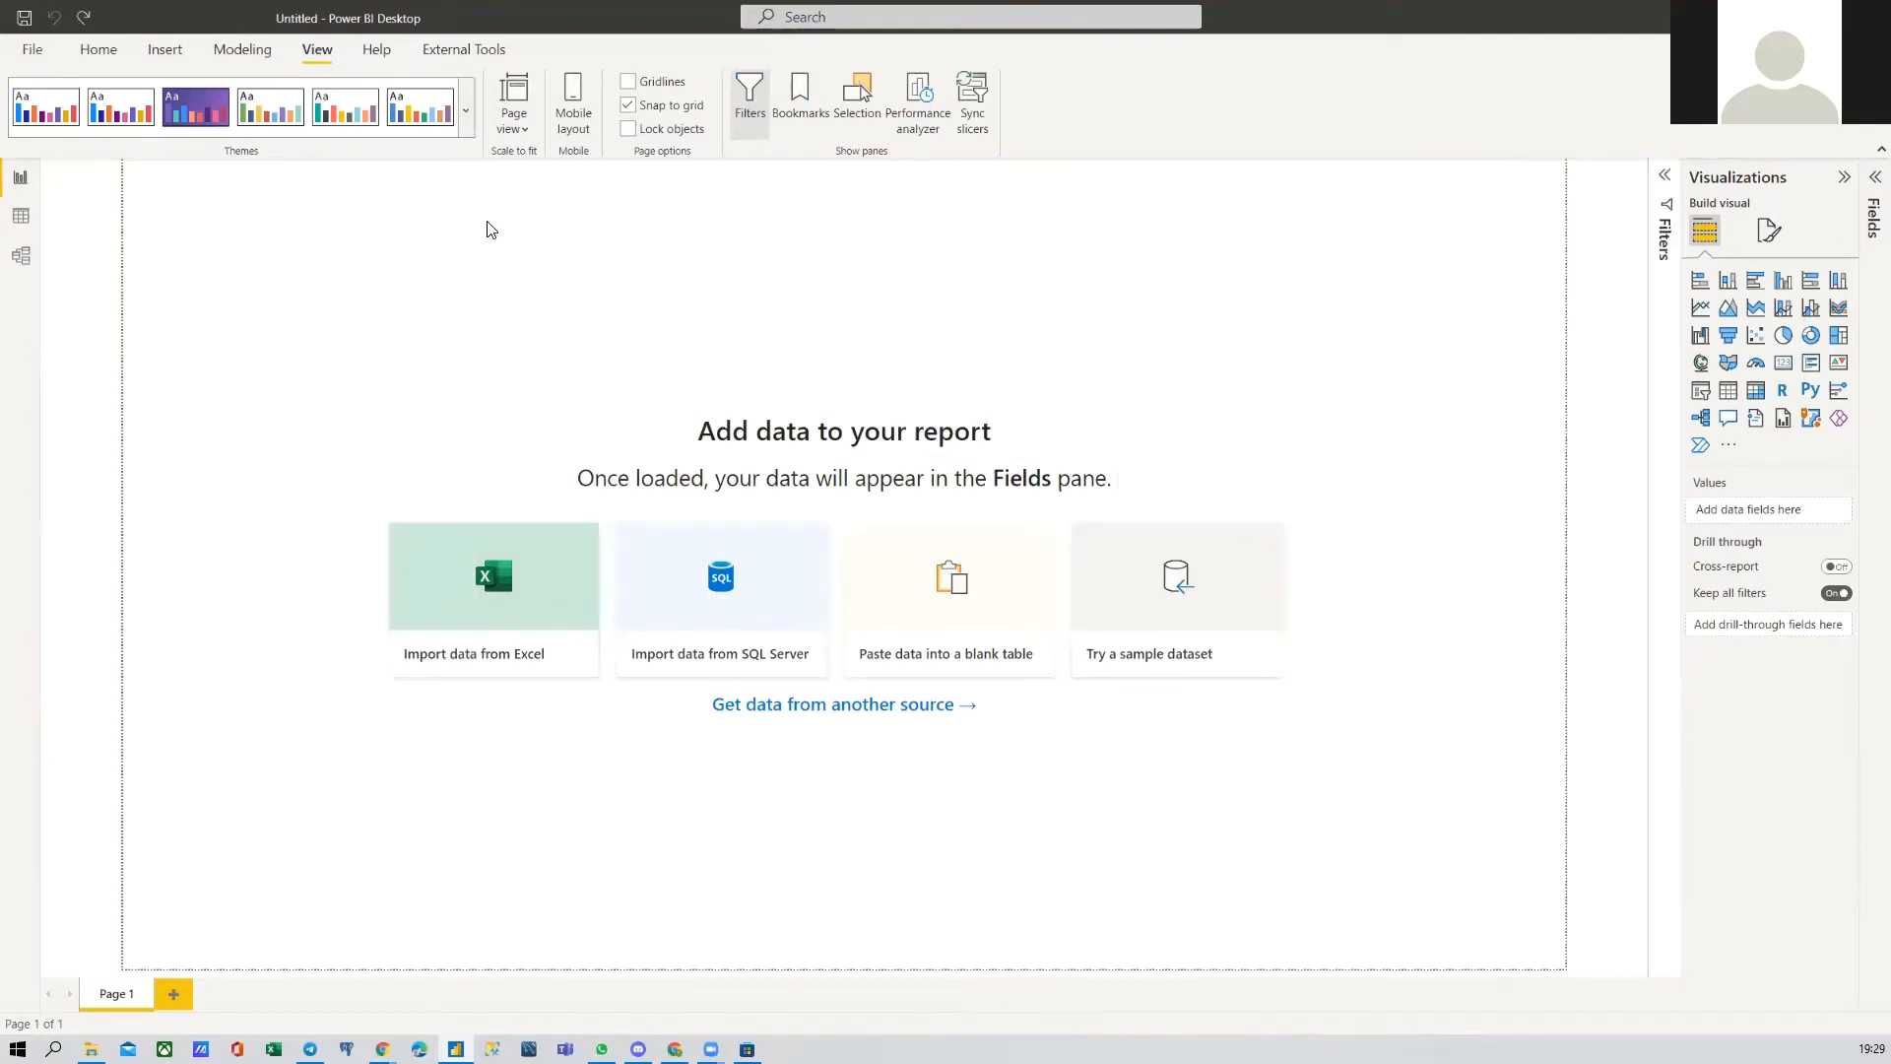
Step: Look over the page view options and the help, external tools and modeling commands without choosing any of them
left_click(513, 123)
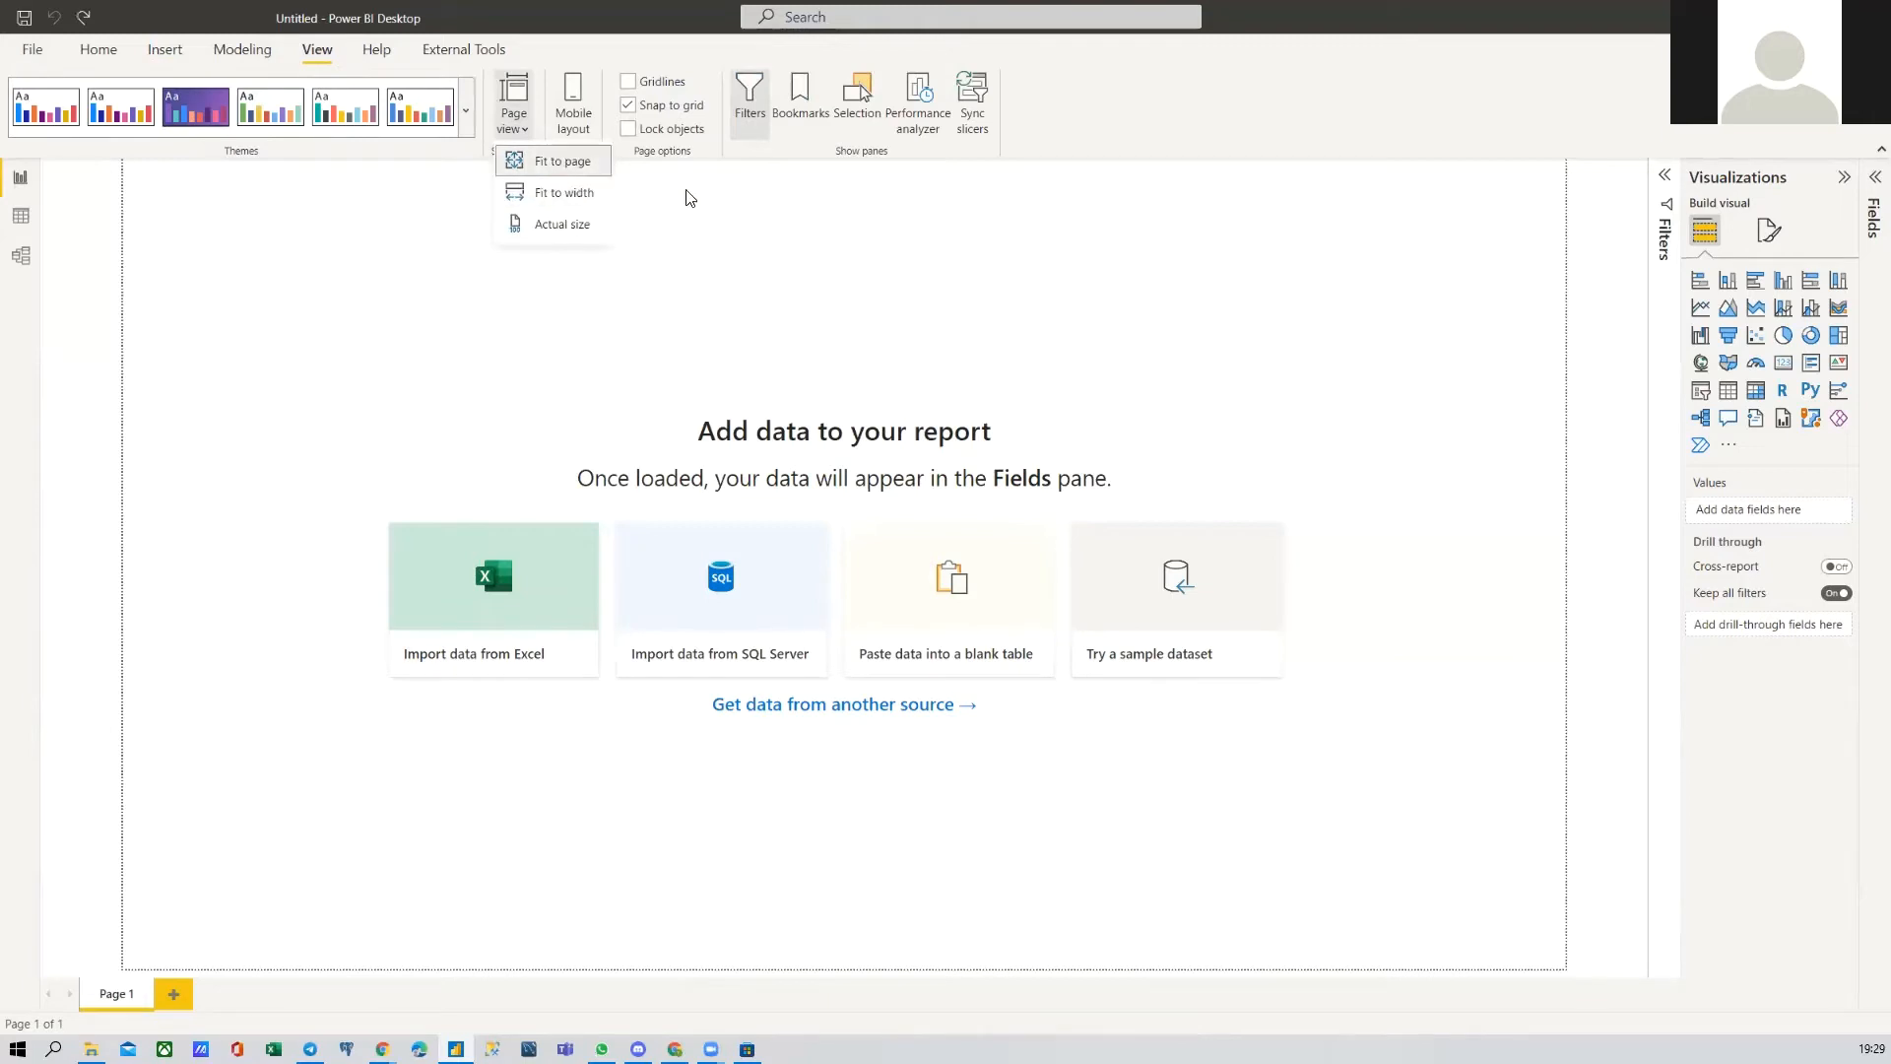
left_click(719, 210)
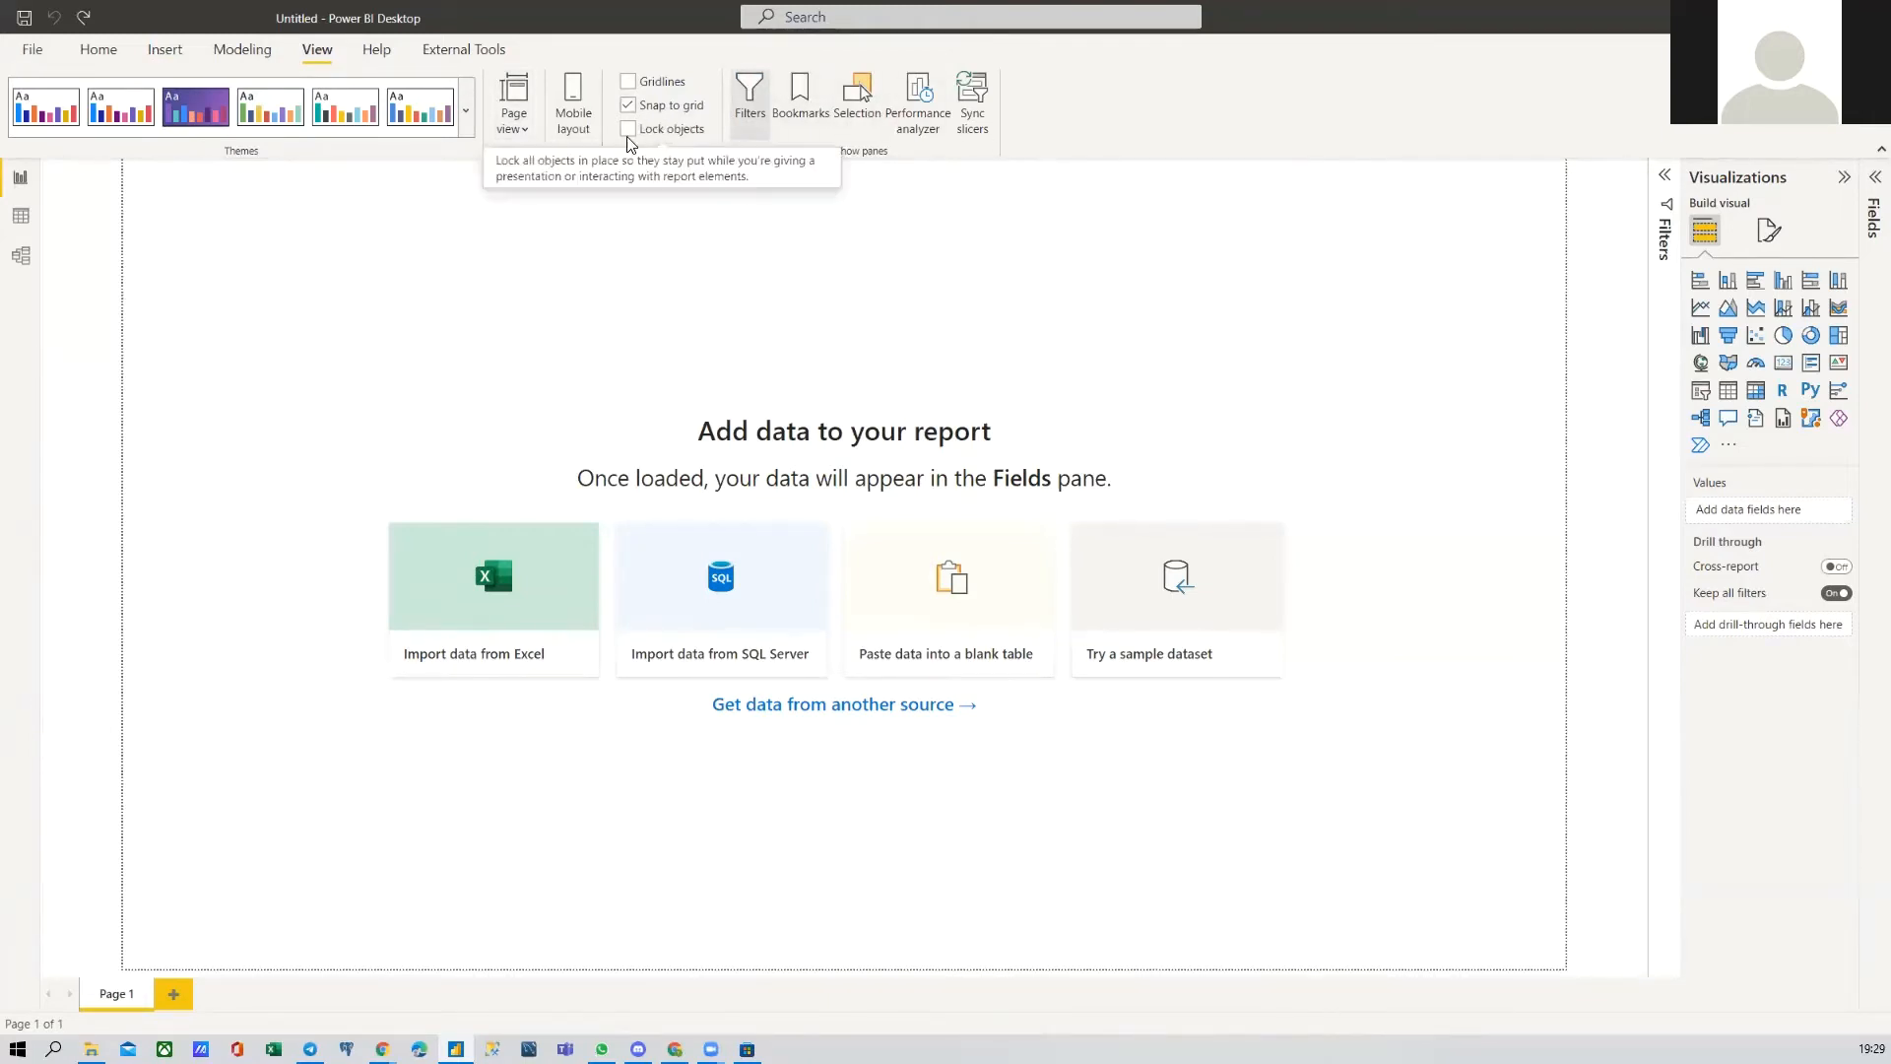
left_click(382, 51)
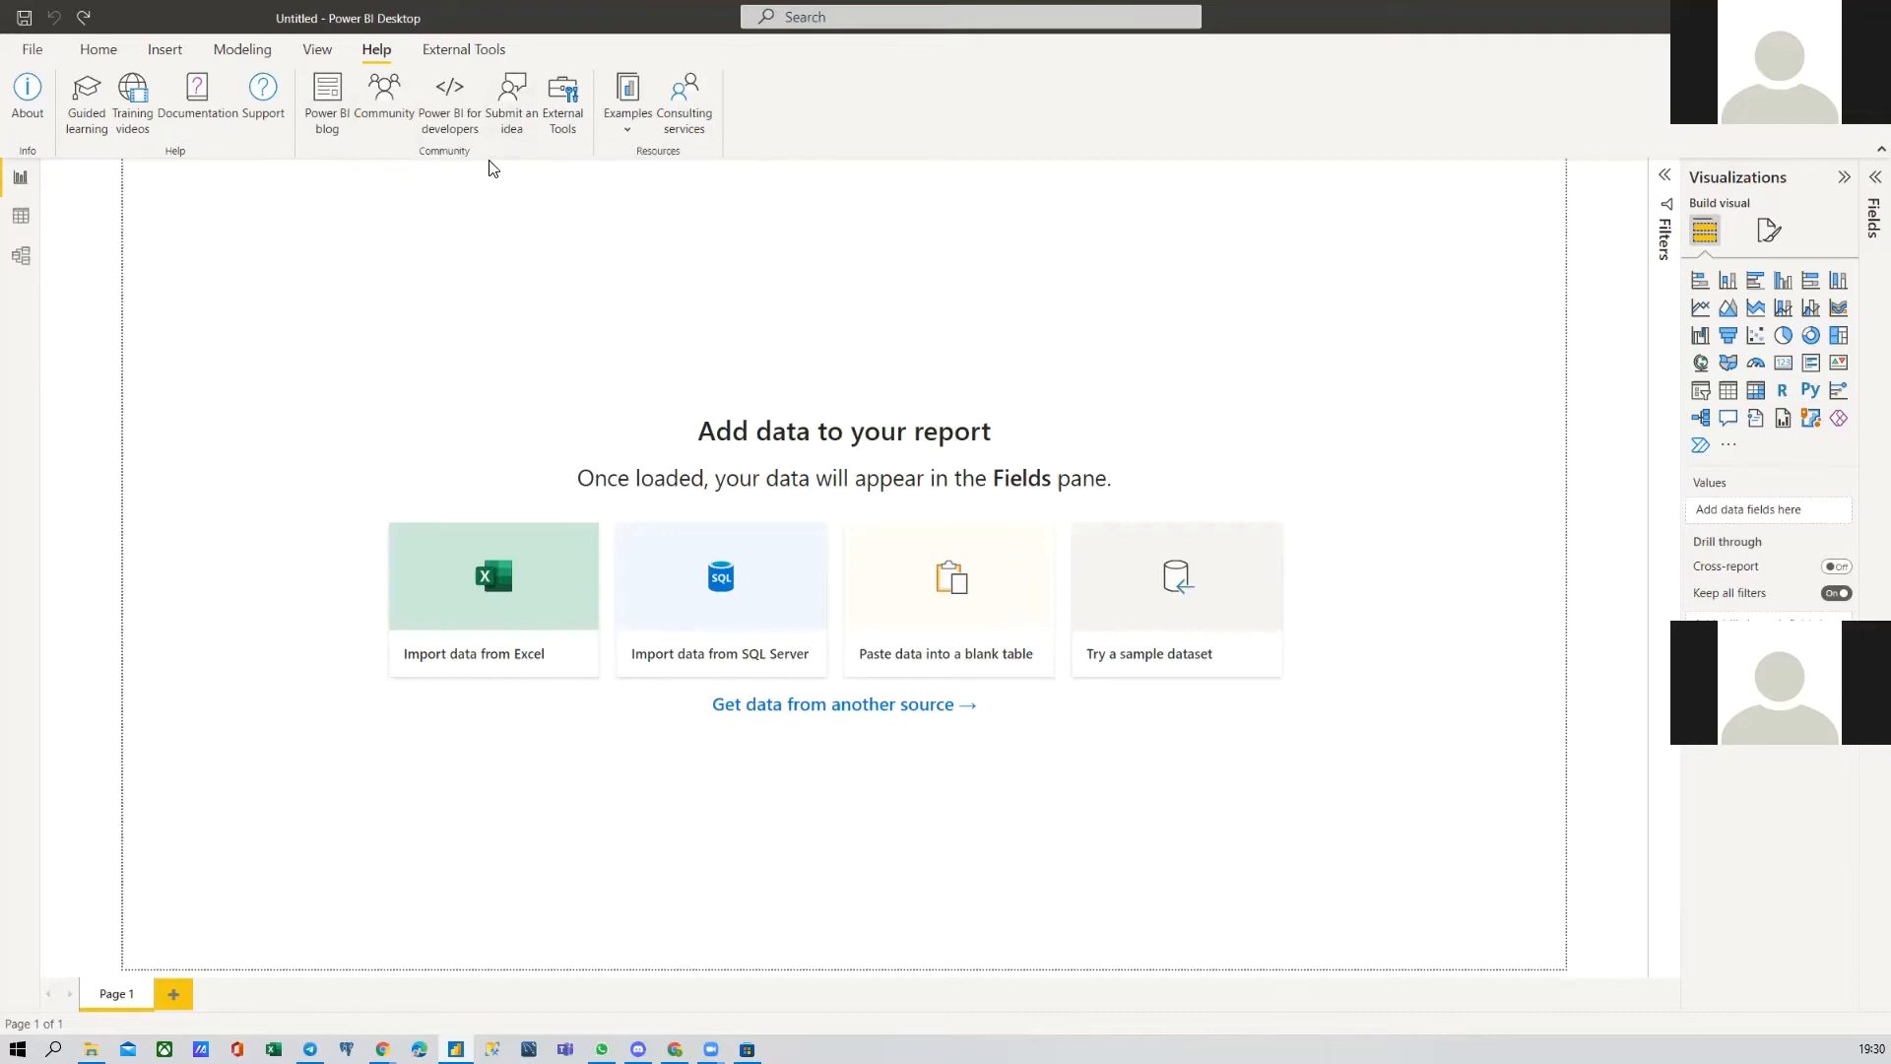
left_click(440, 57)
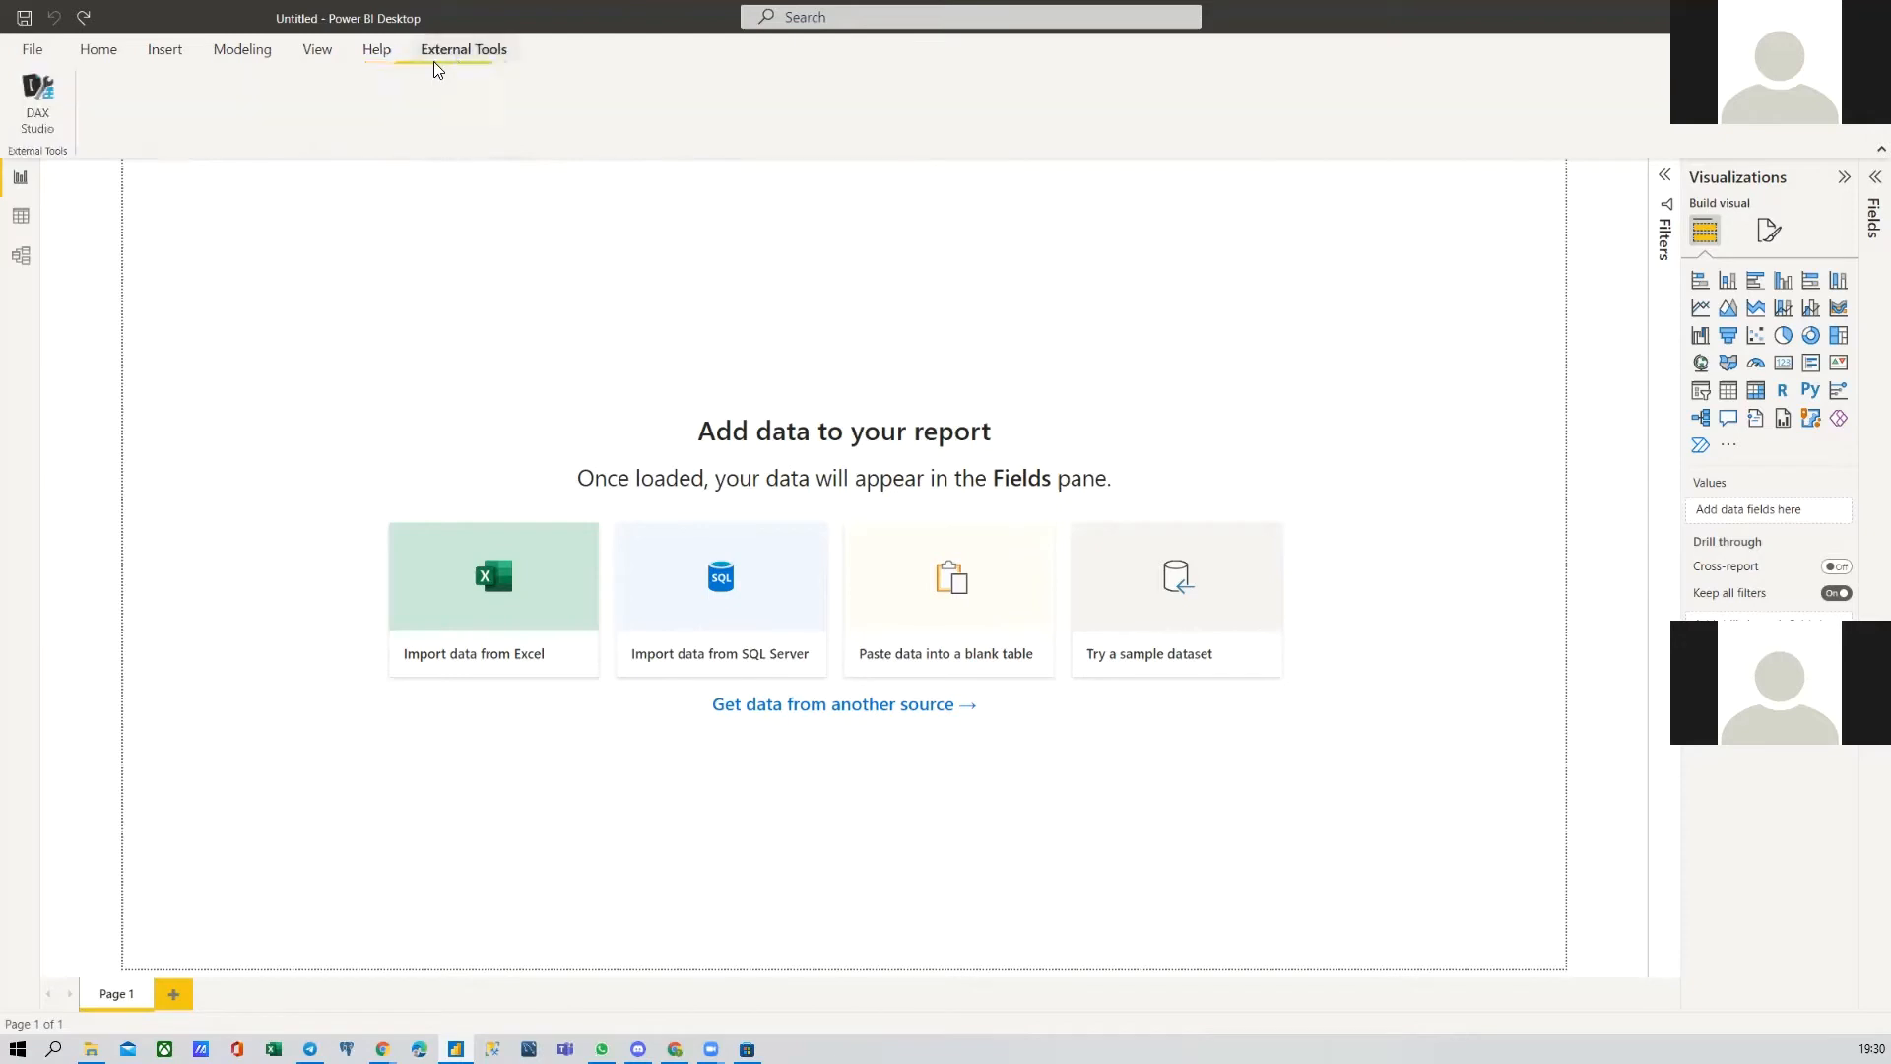
left_click(241, 50)
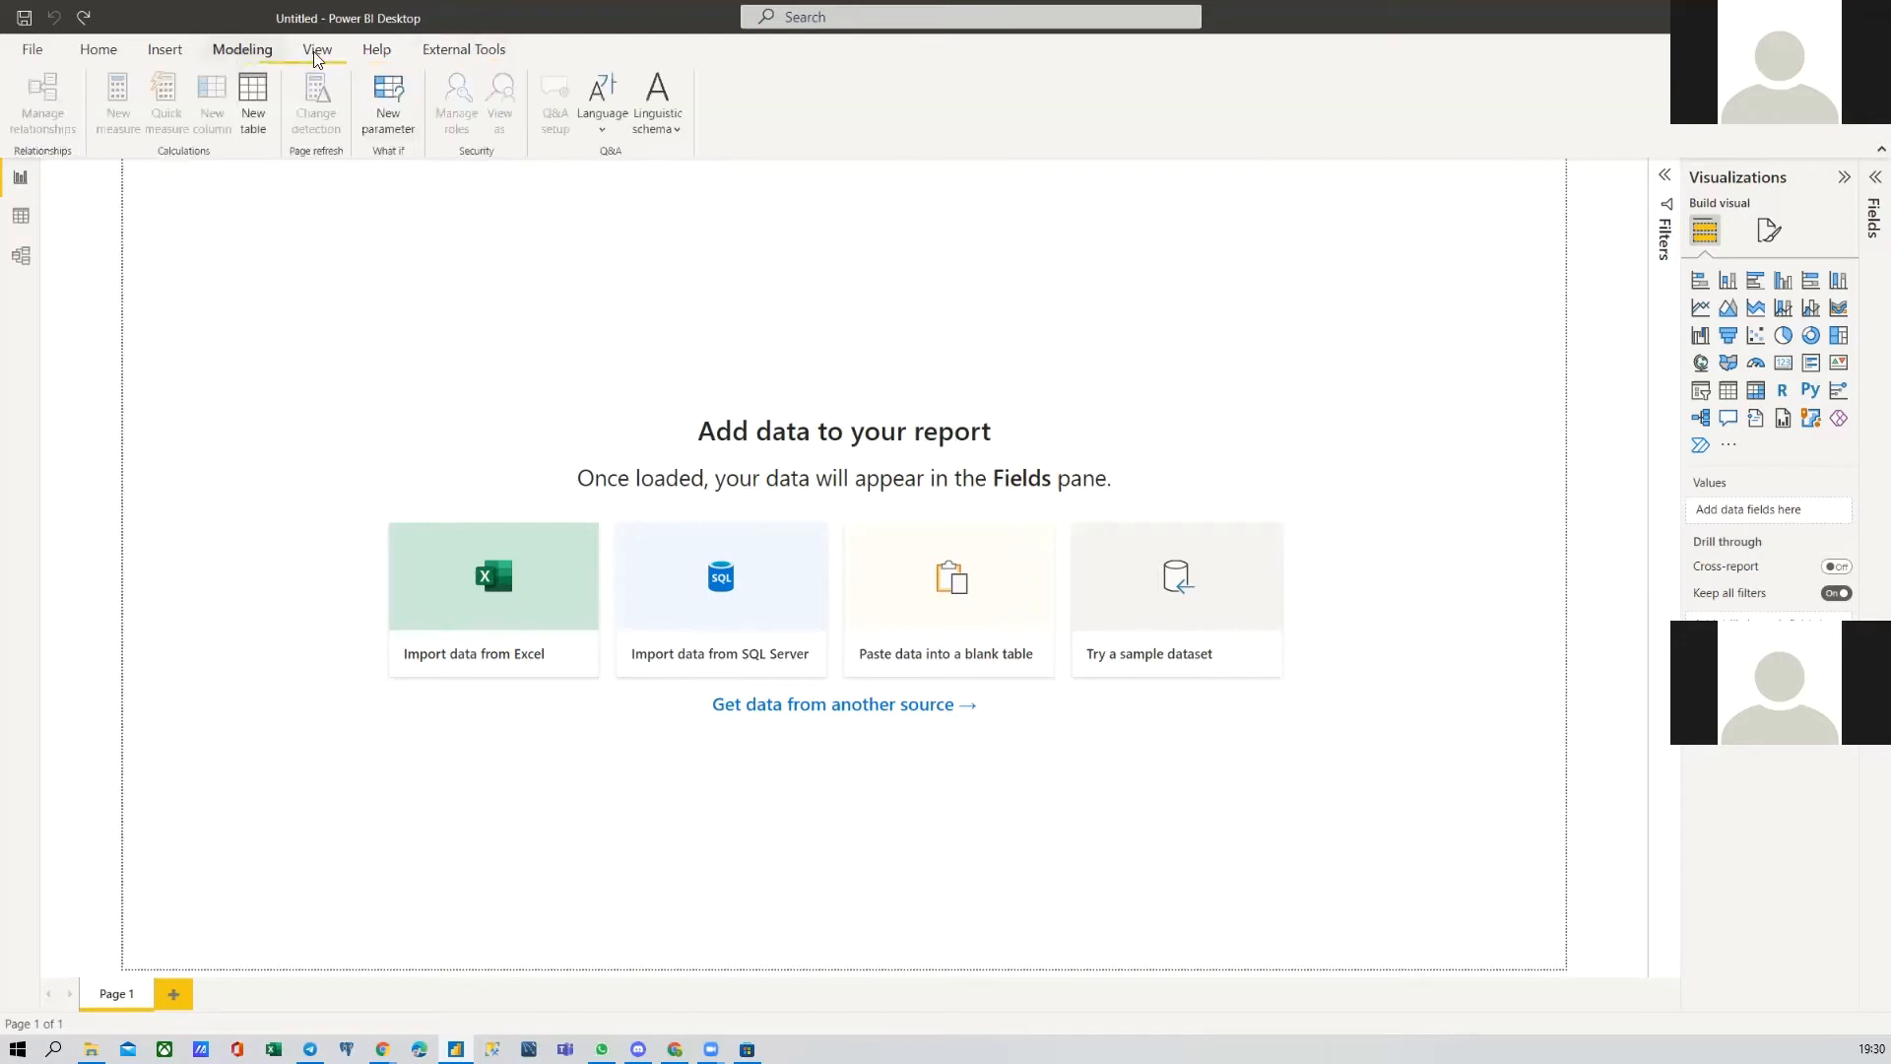
left_click(99, 51)
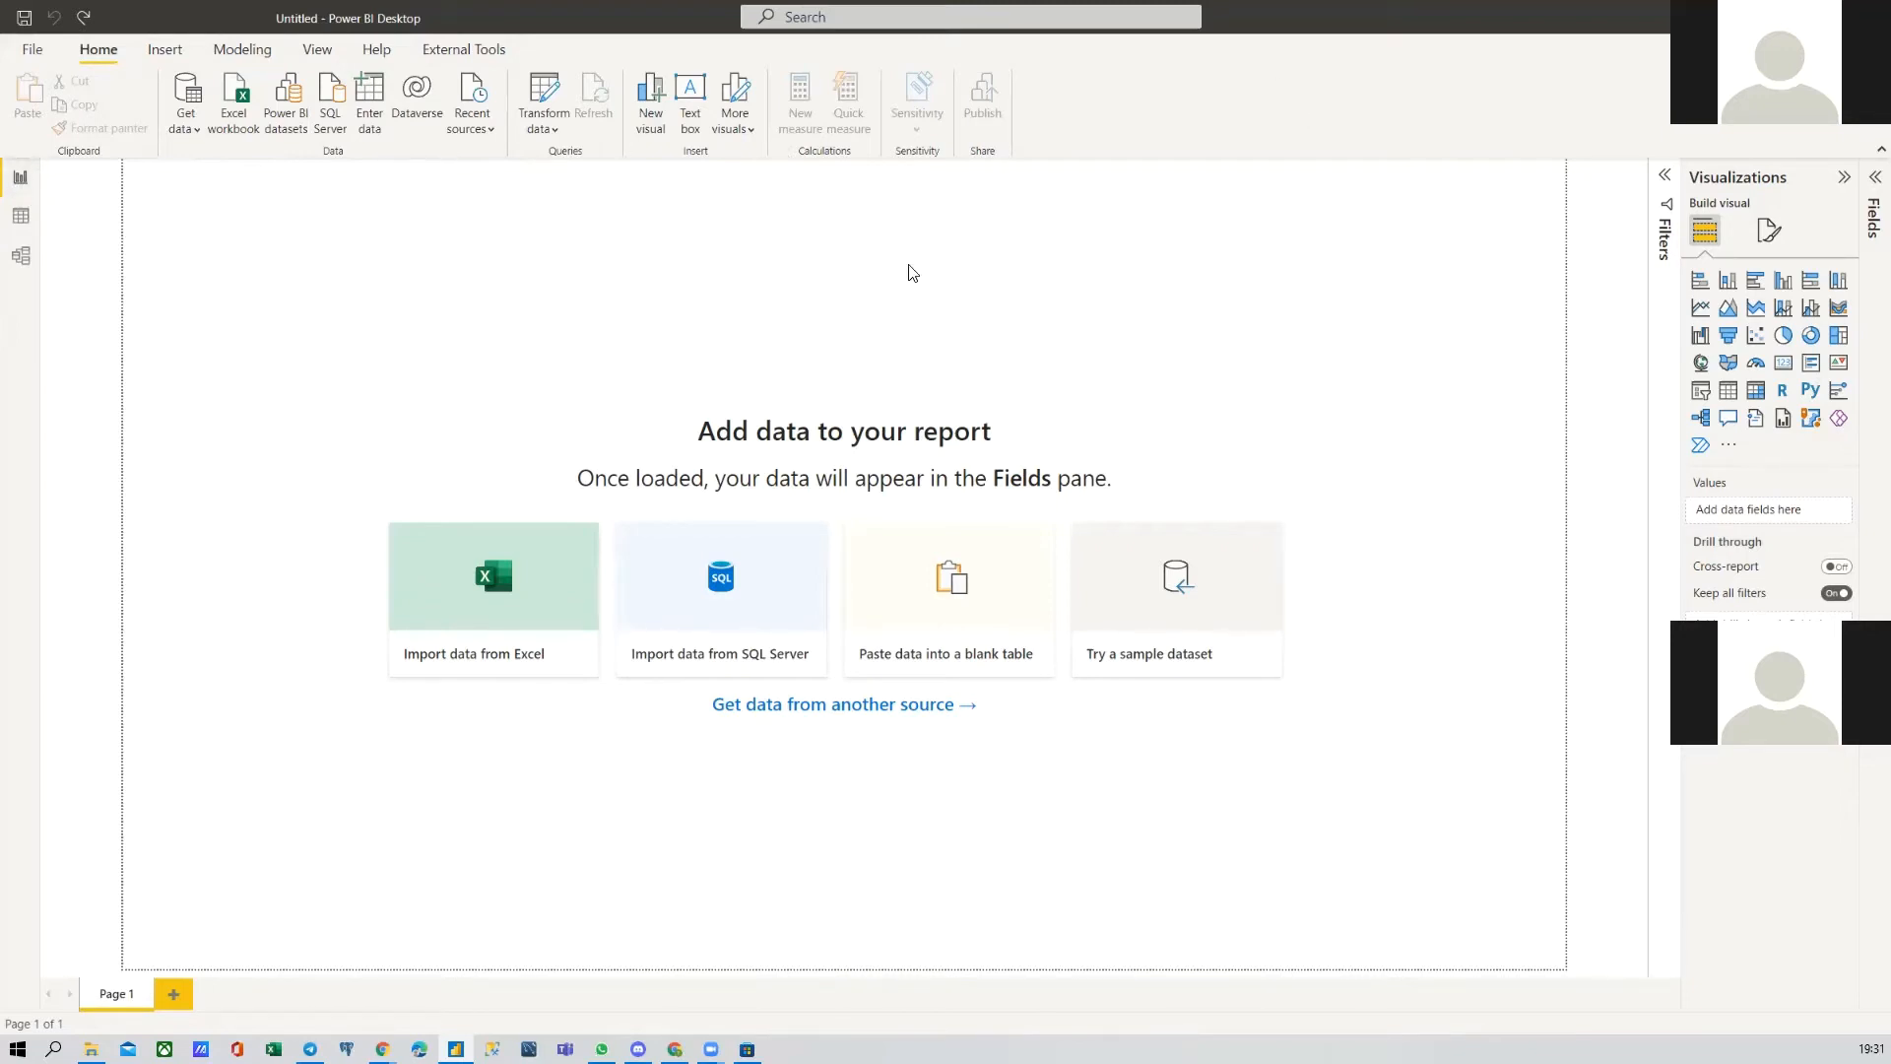
Step: Examine the empty data view and model view, and return to the report view
left_click(14, 179)
left_click(21, 219)
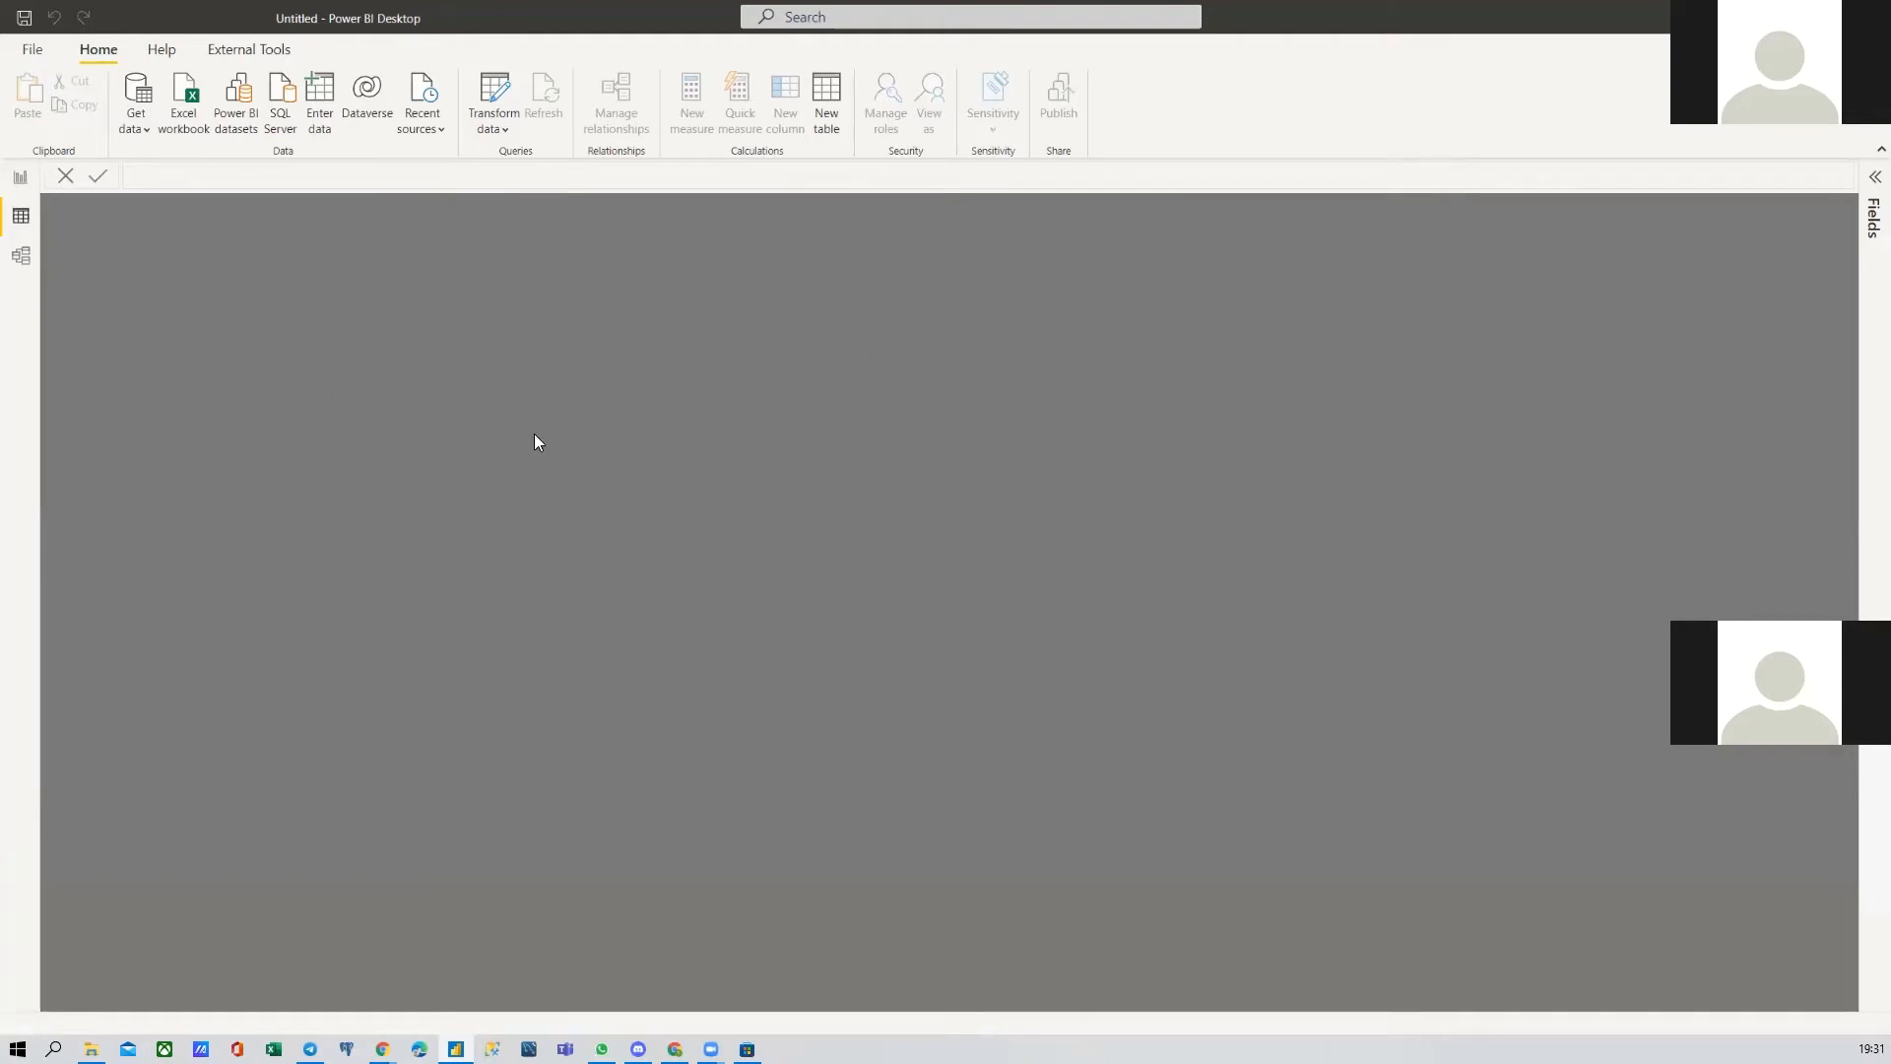
left_click(20, 256)
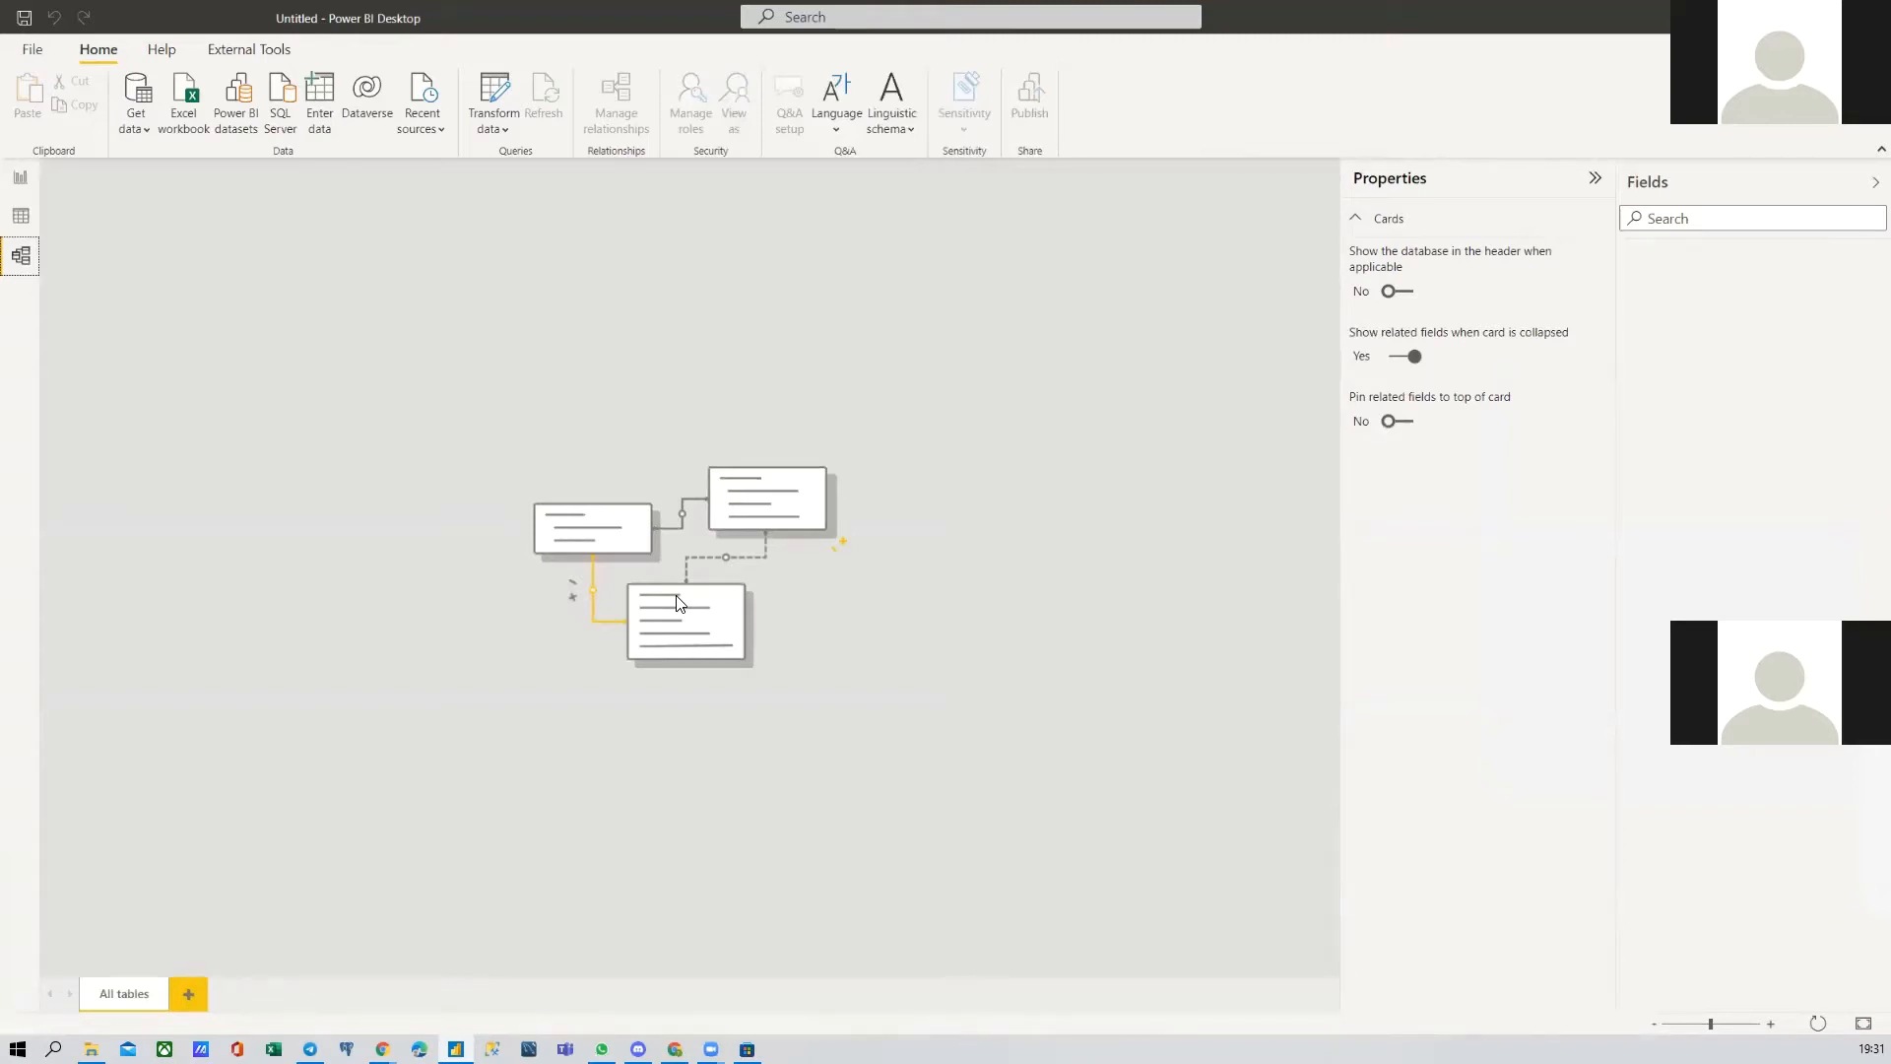
left_click(20, 216)
left_click(28, 179)
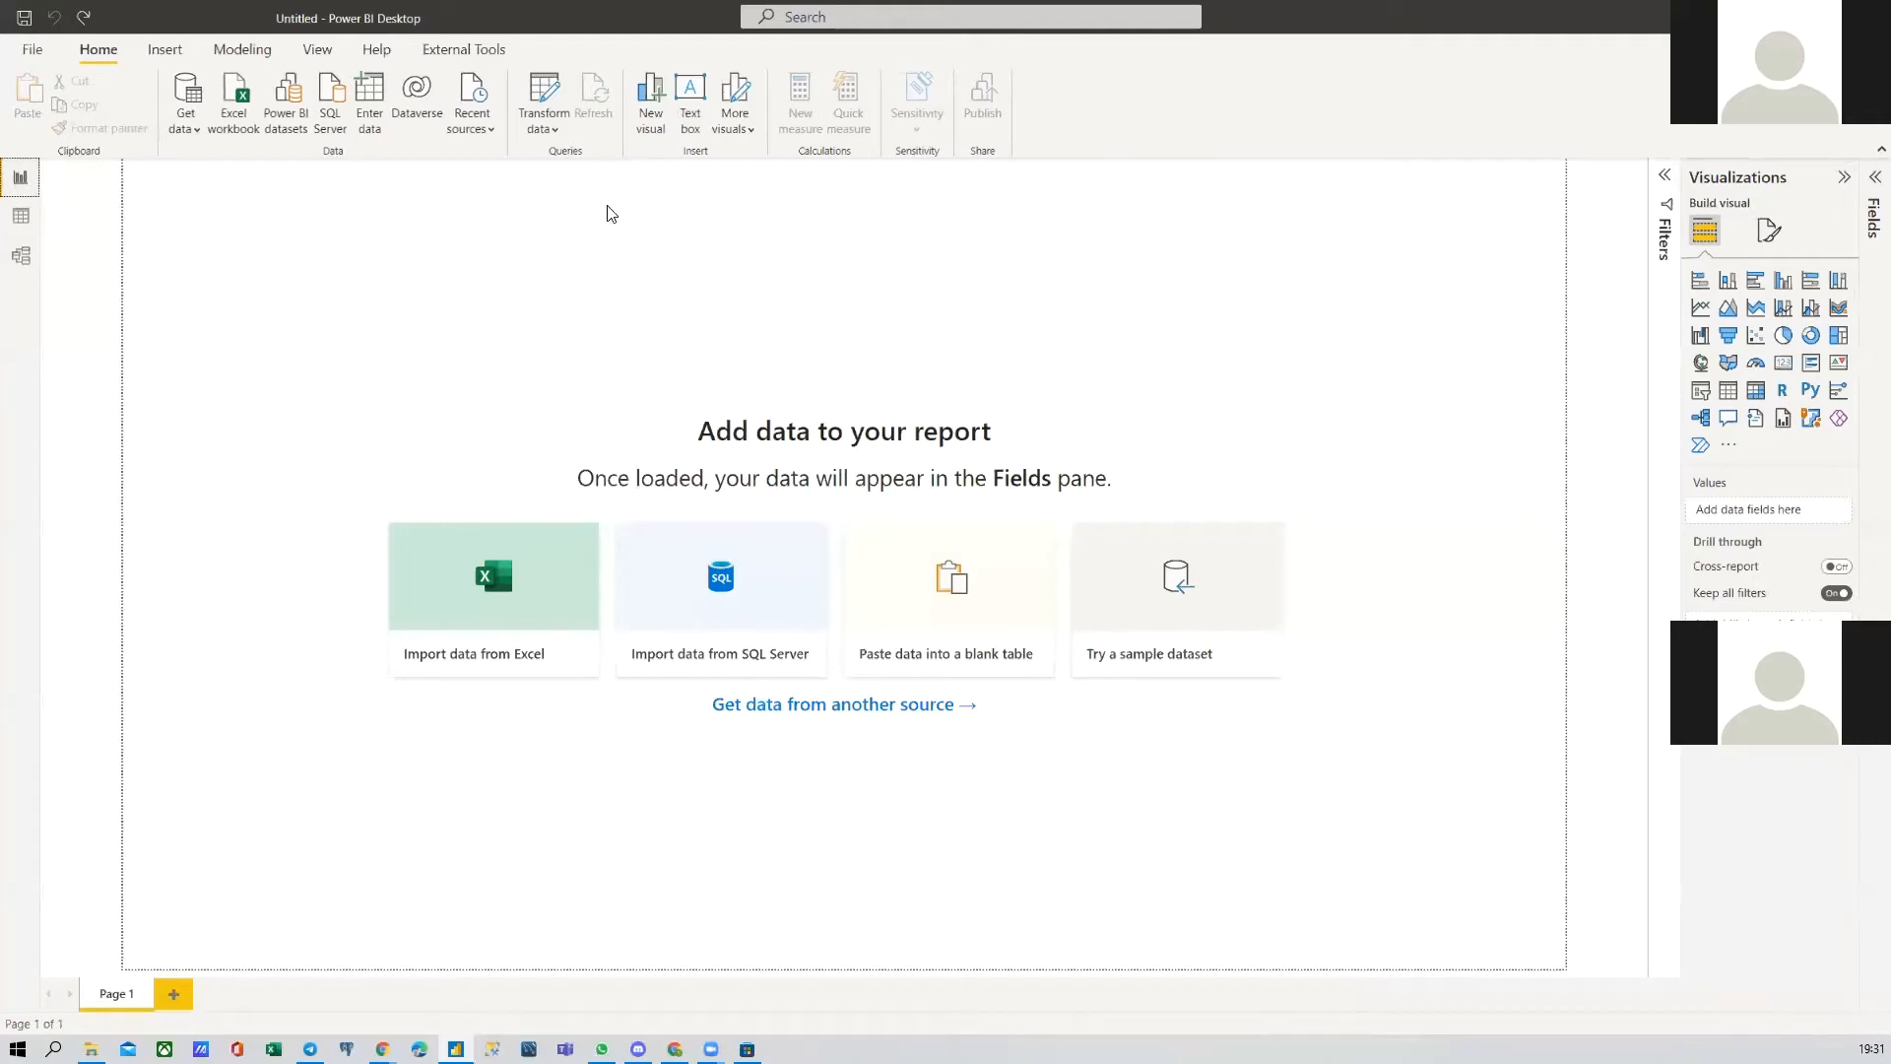
Step: In the current file's data load options, turn off importing relationships on first load and autodetecting new relationships after data is loaded
left_click(30, 50)
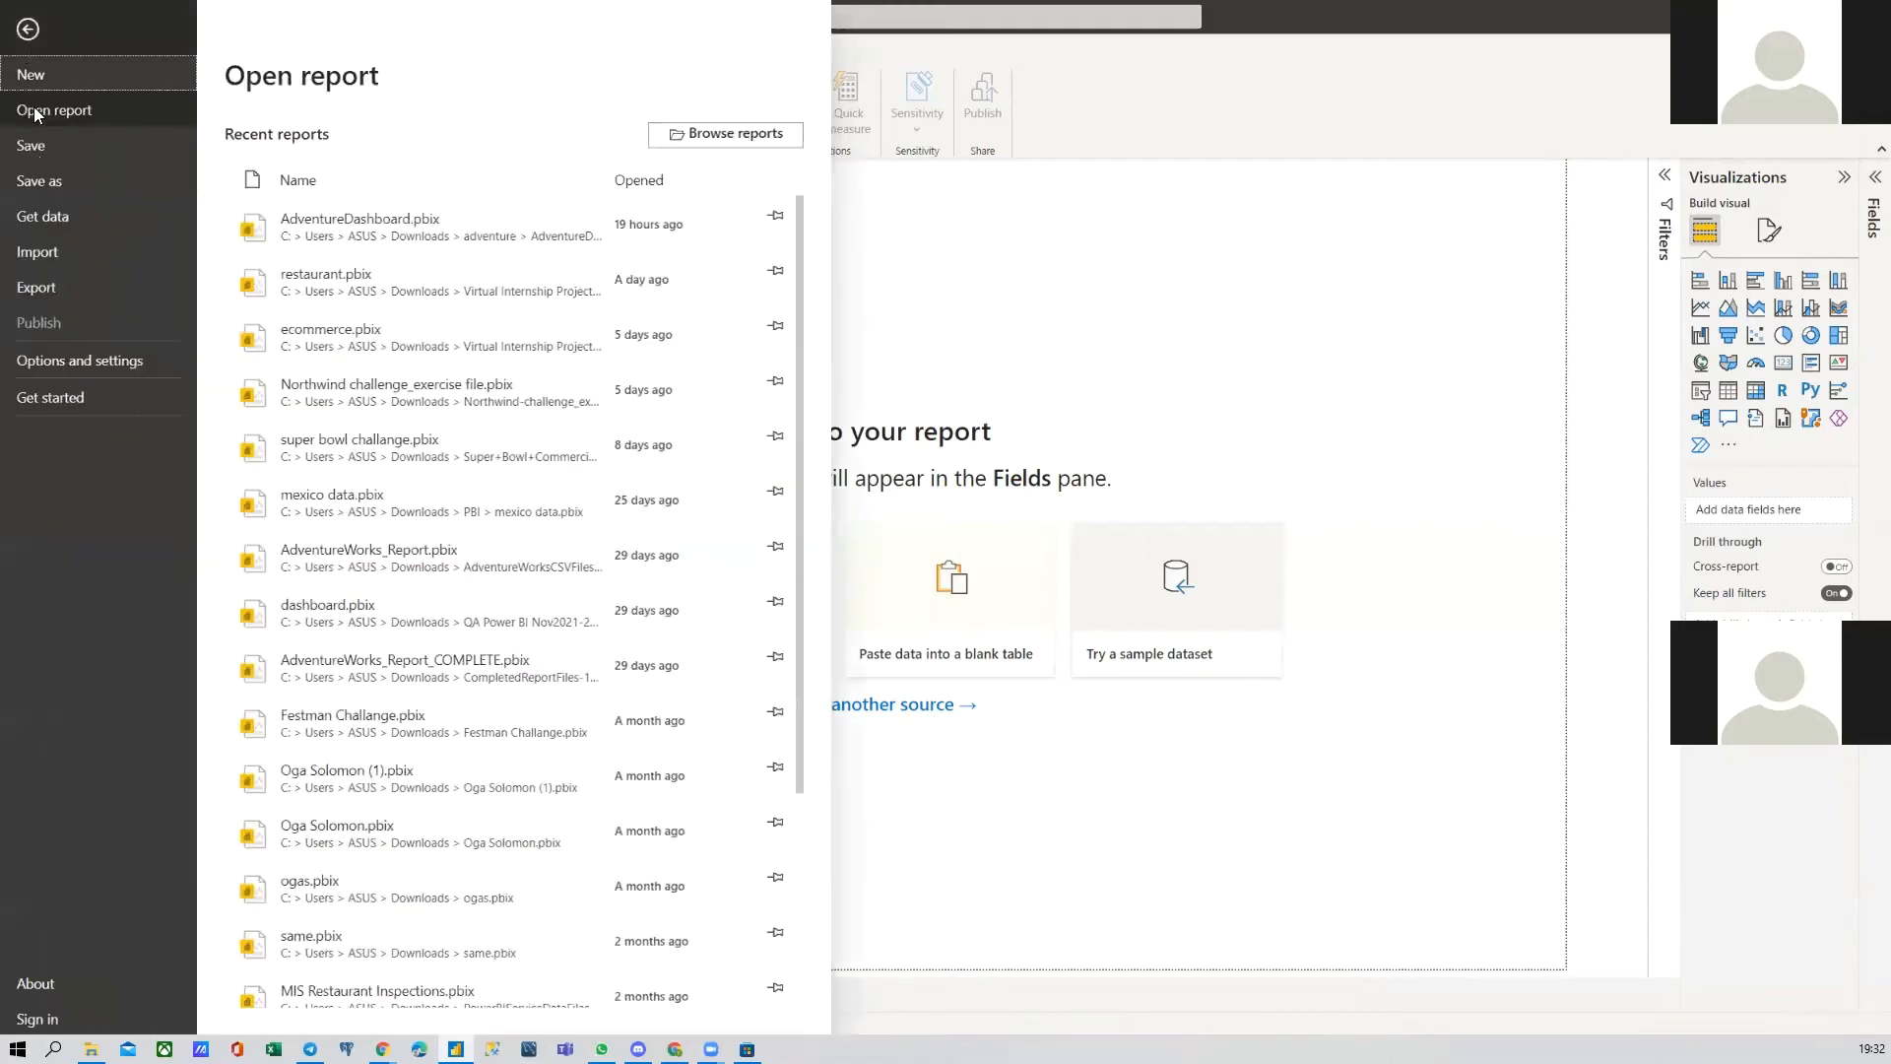
left_click(67, 365)
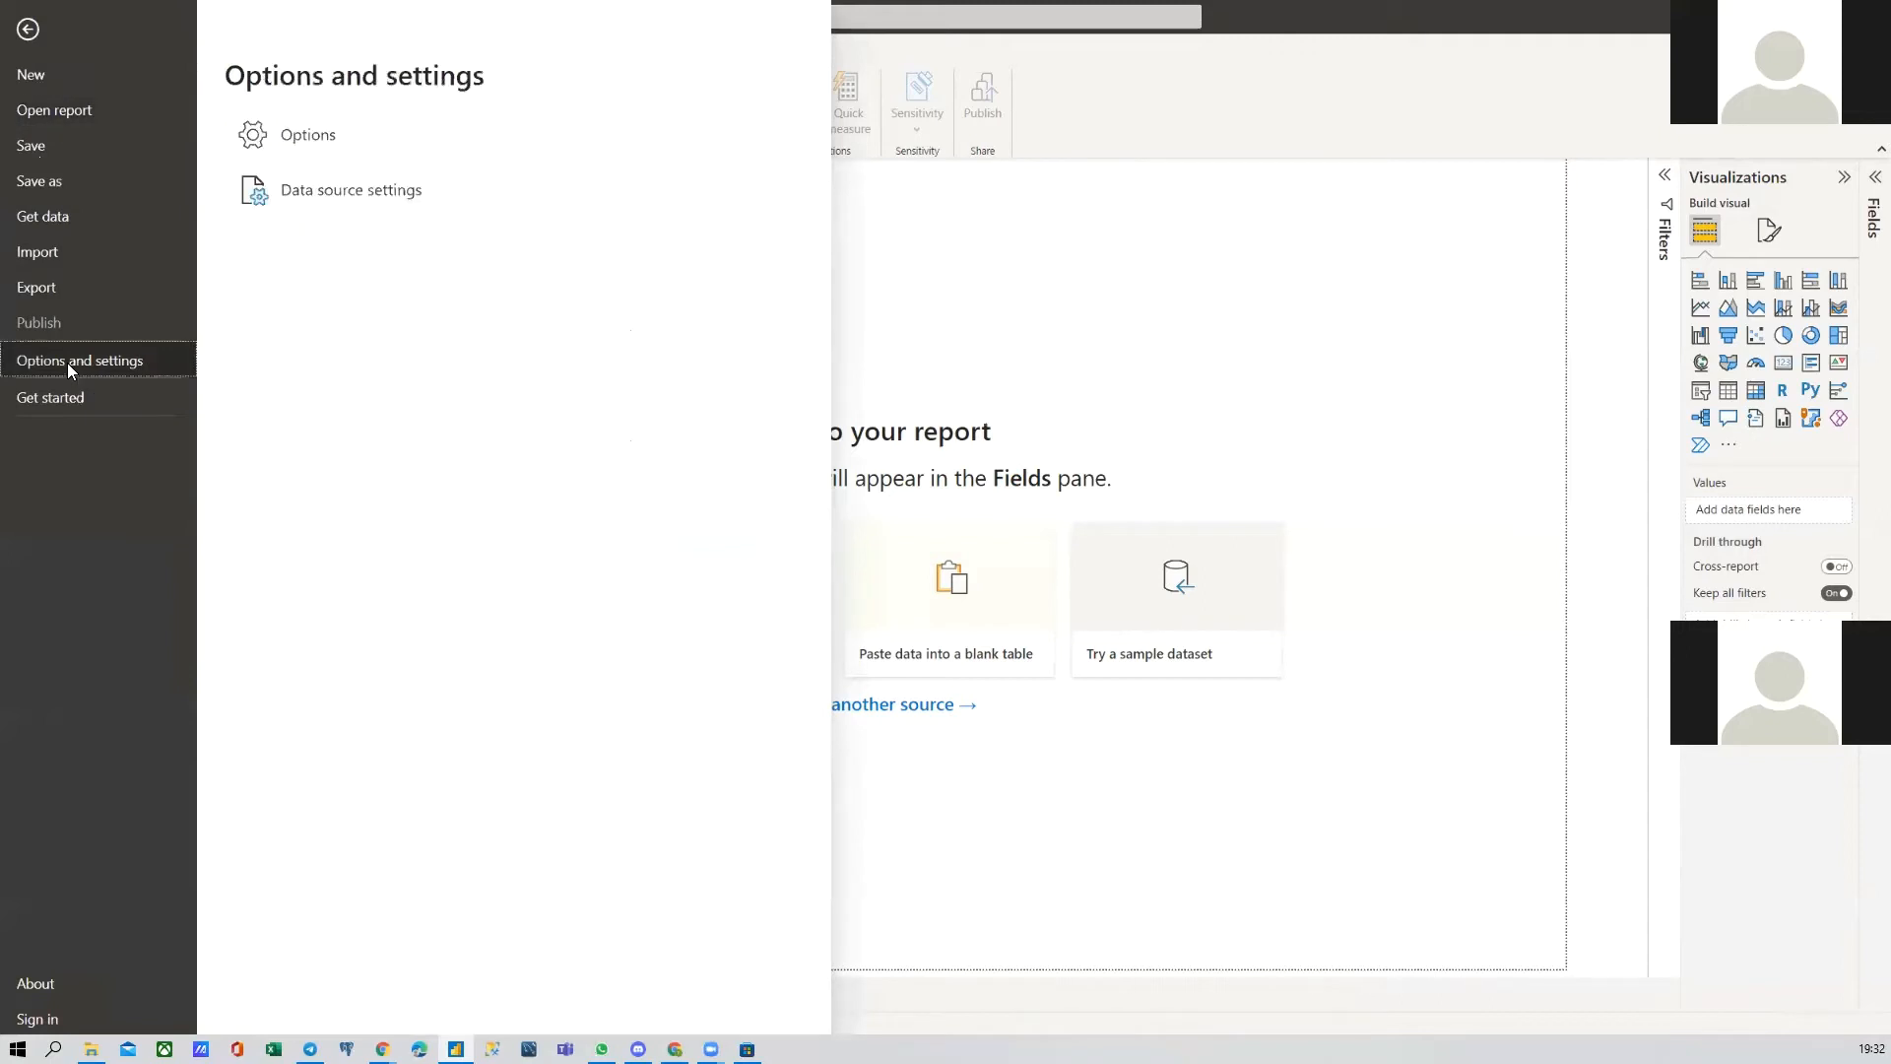
left_click(331, 142)
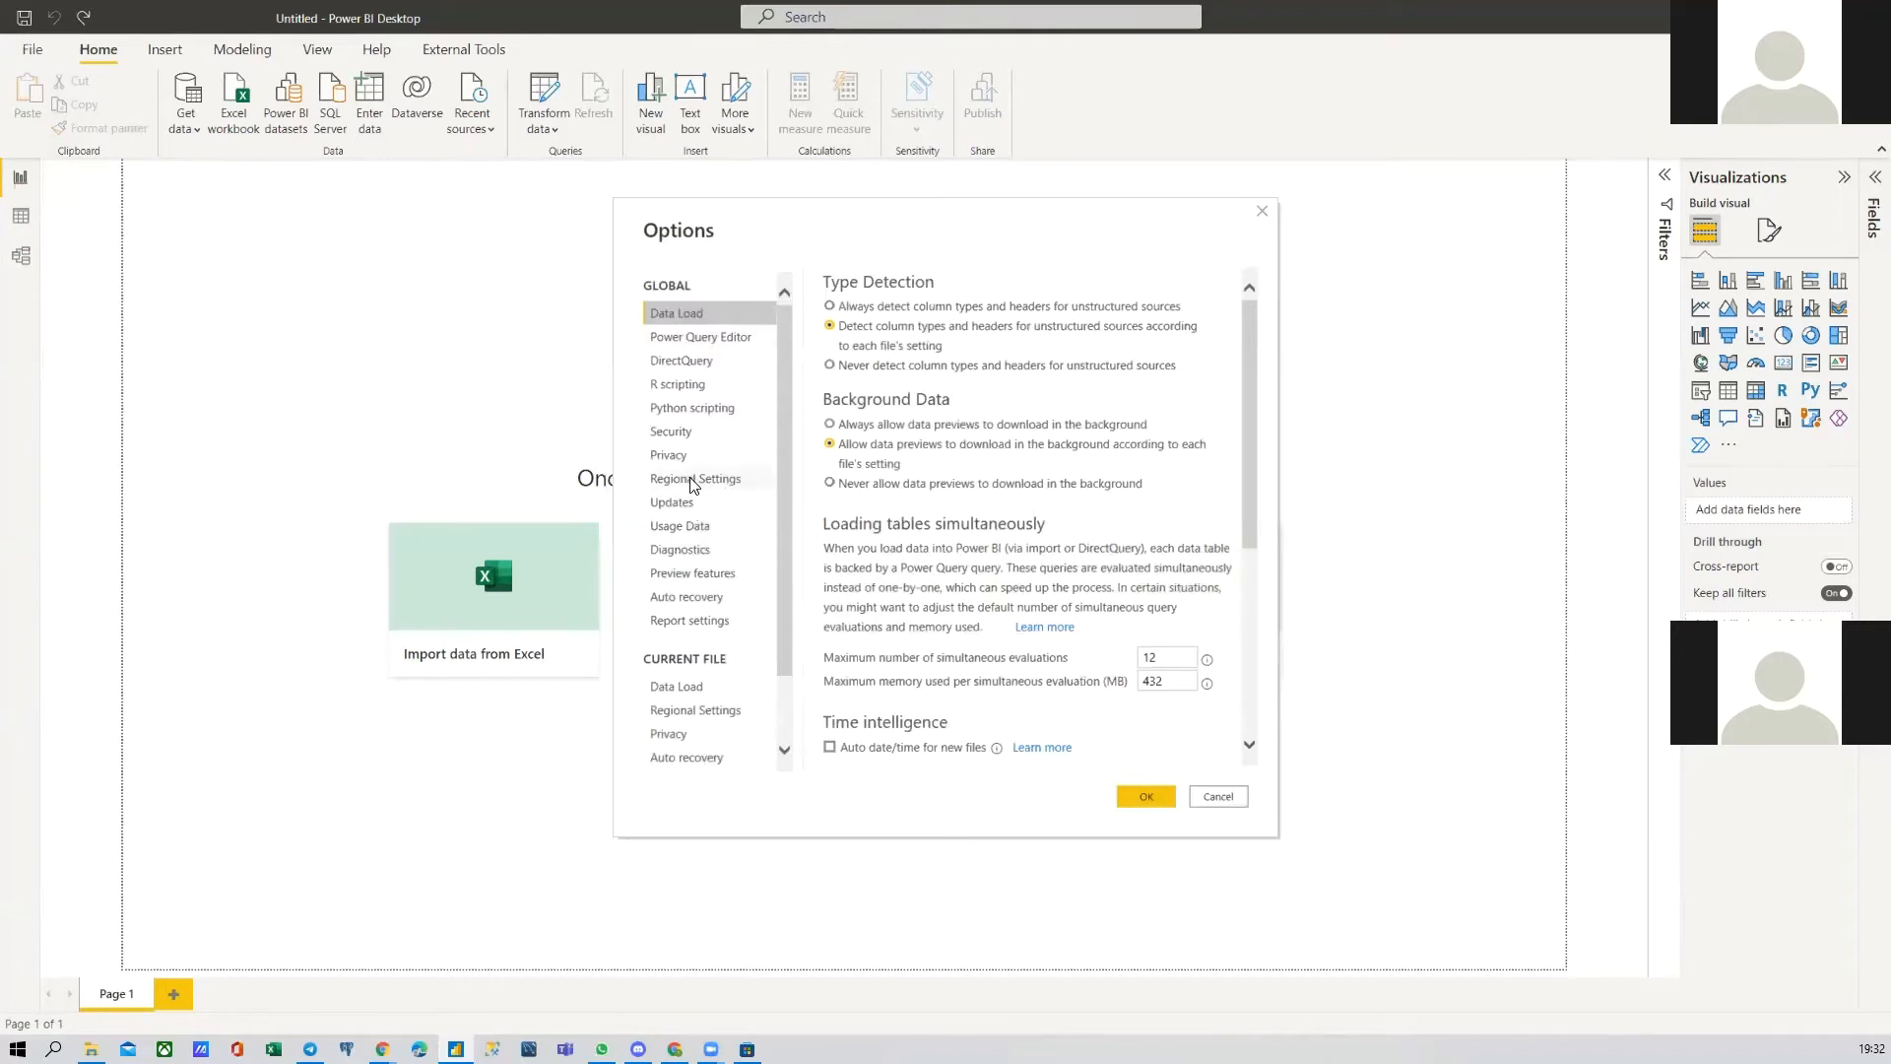
left_click(692, 686)
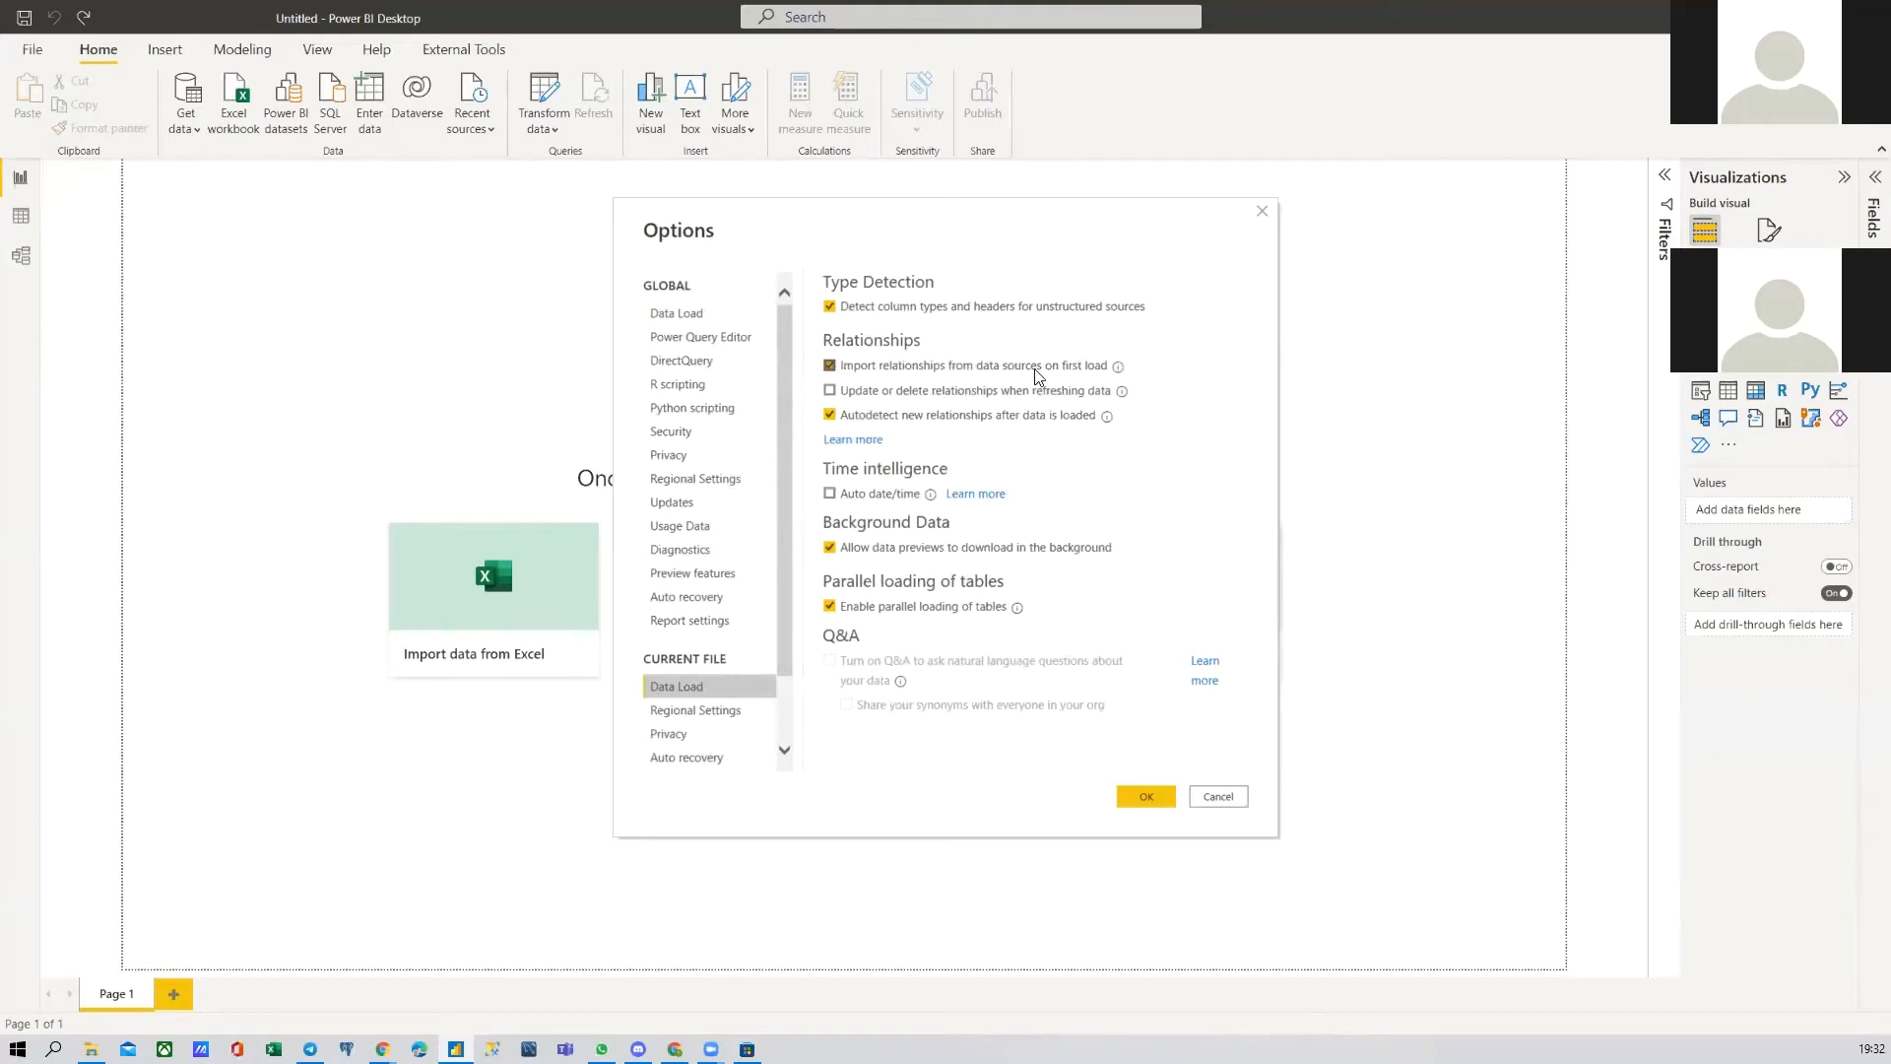
left_click(832, 366)
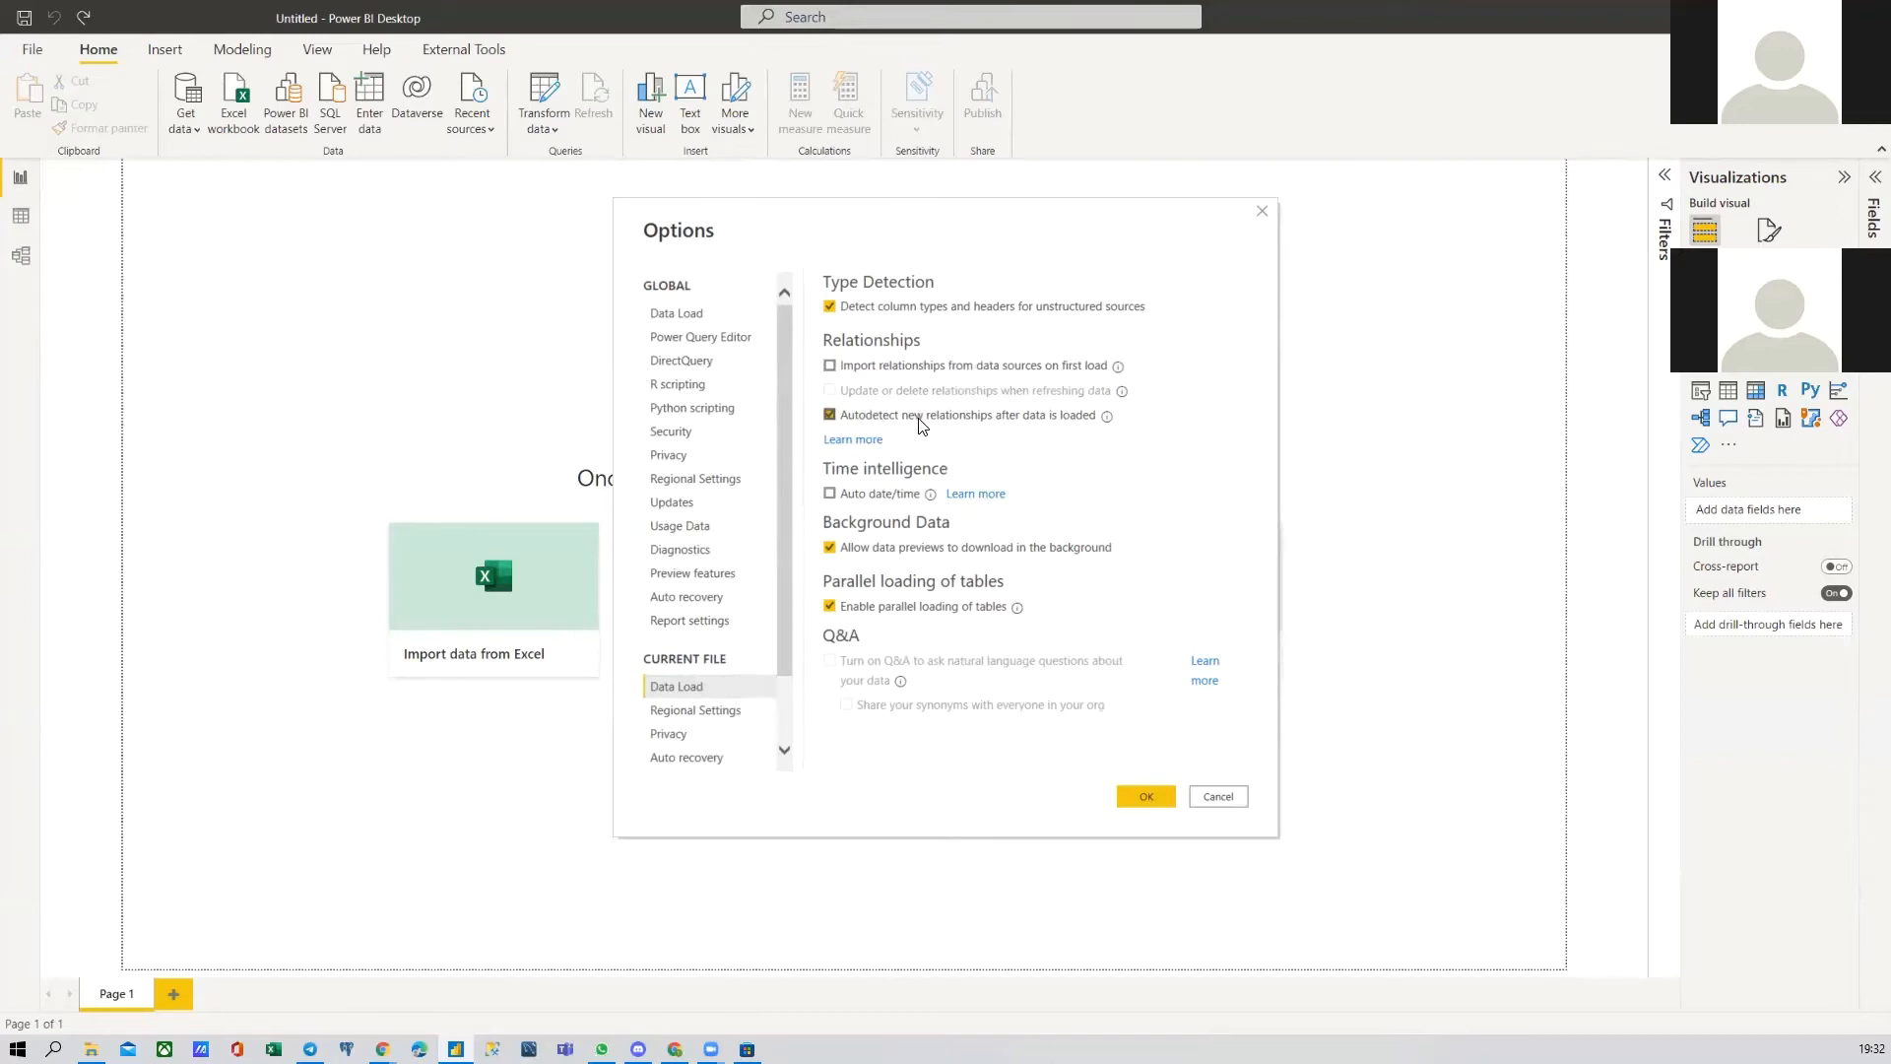
left_click(927, 417)
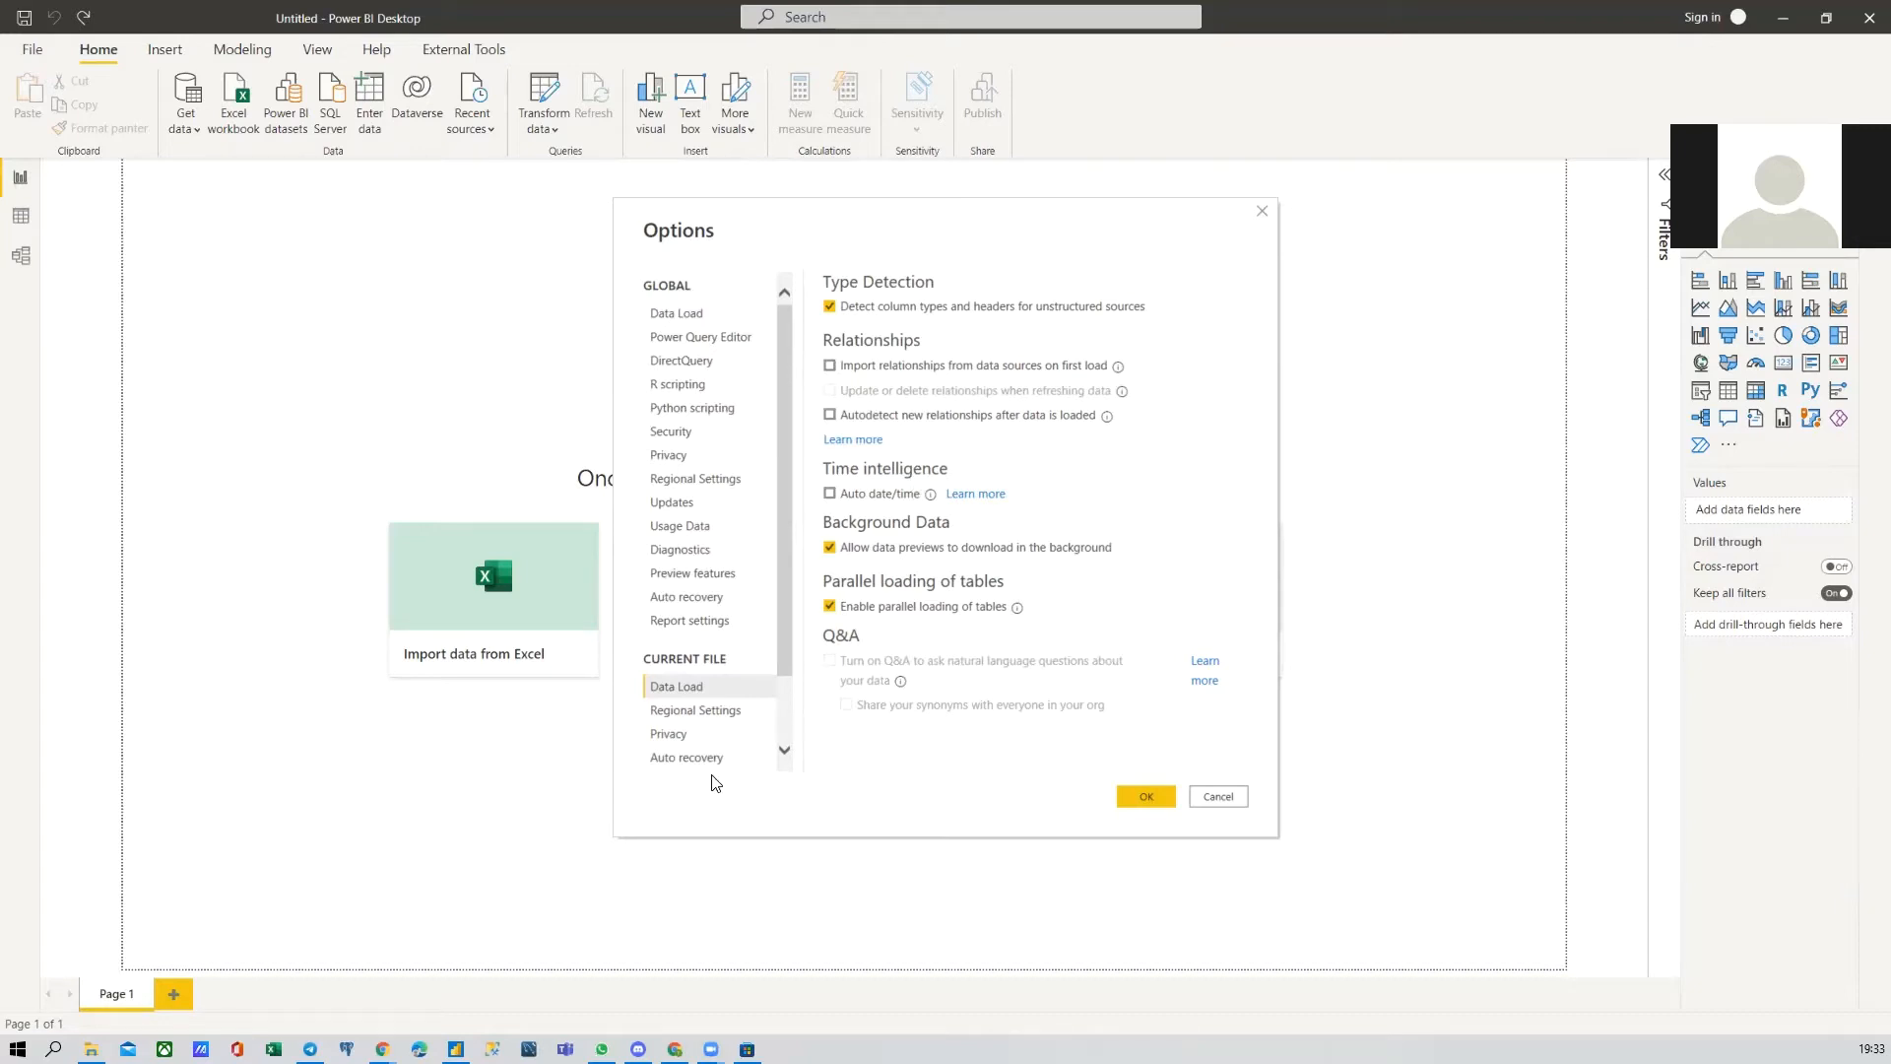
Step: Set the current file's import locale to English (United States), confirm the options and apply the pending query changes
left_click(712, 703)
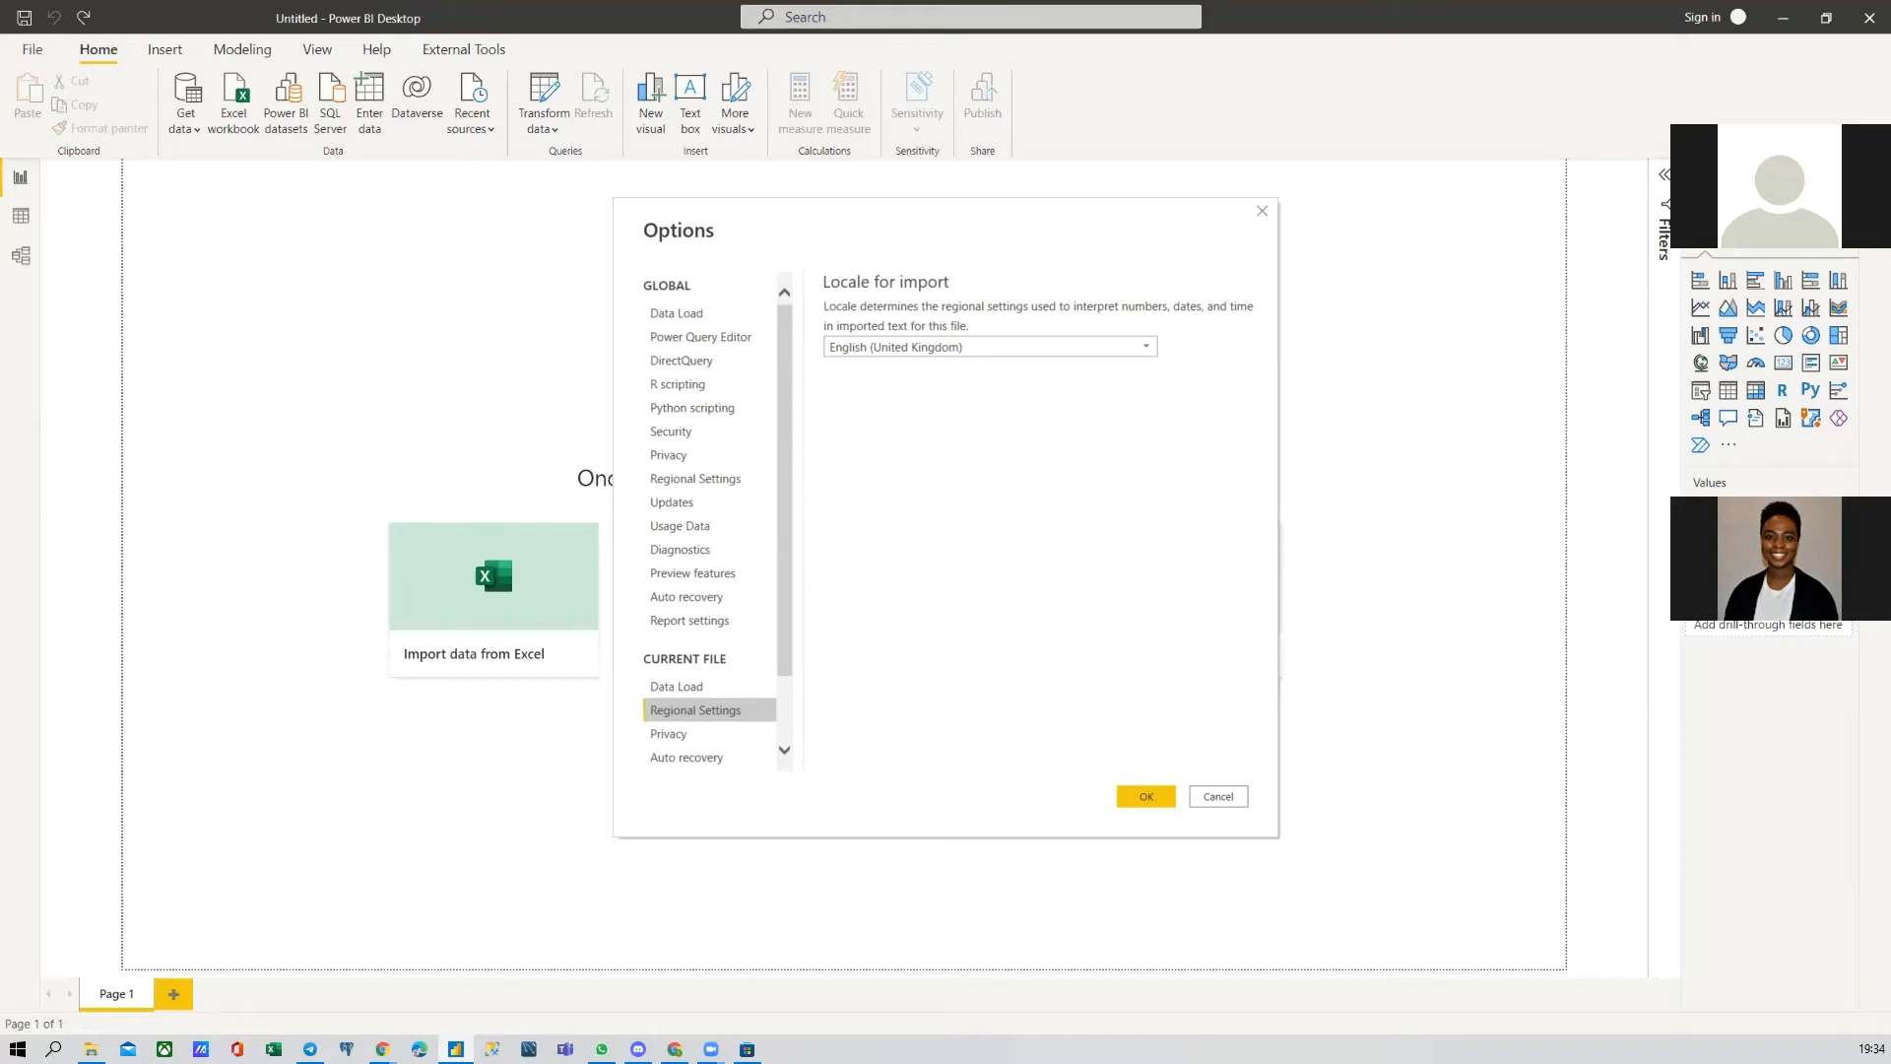
left_click(1062, 347)
scroll(1009, 611, "down", 1)
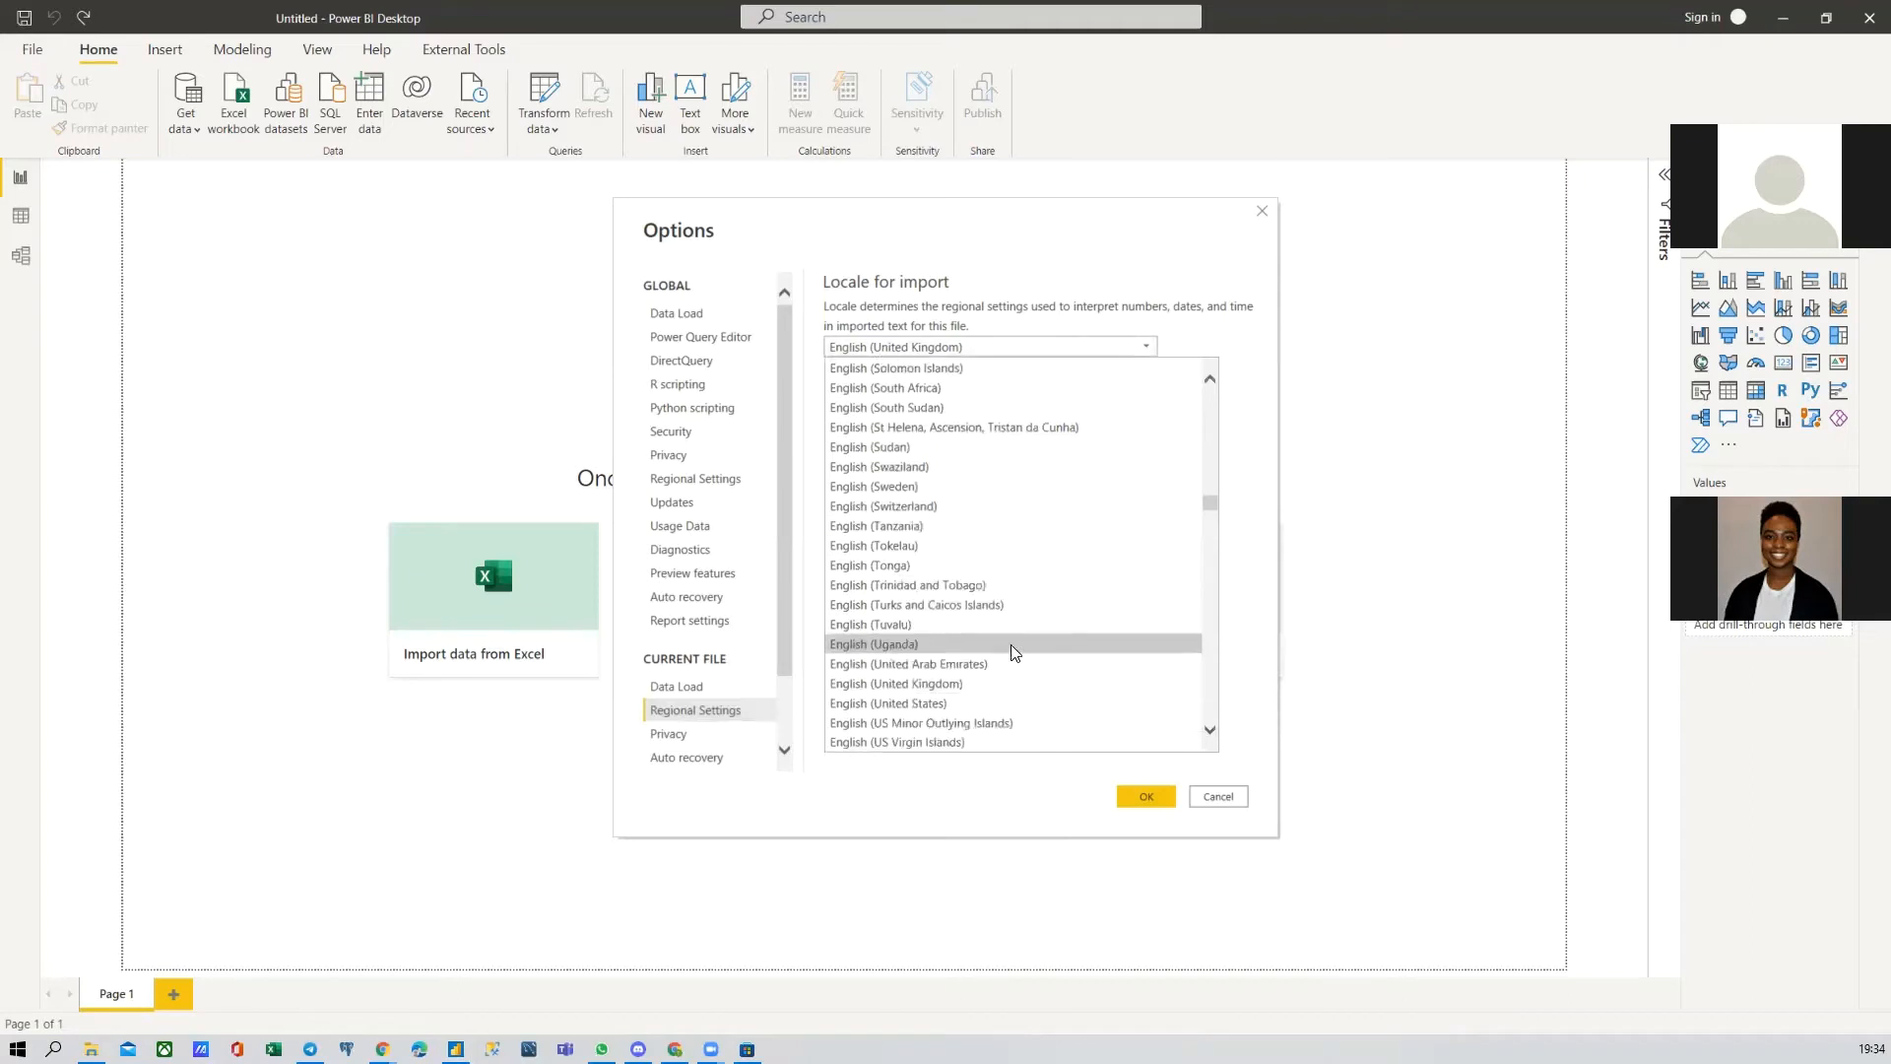
left_click(914, 704)
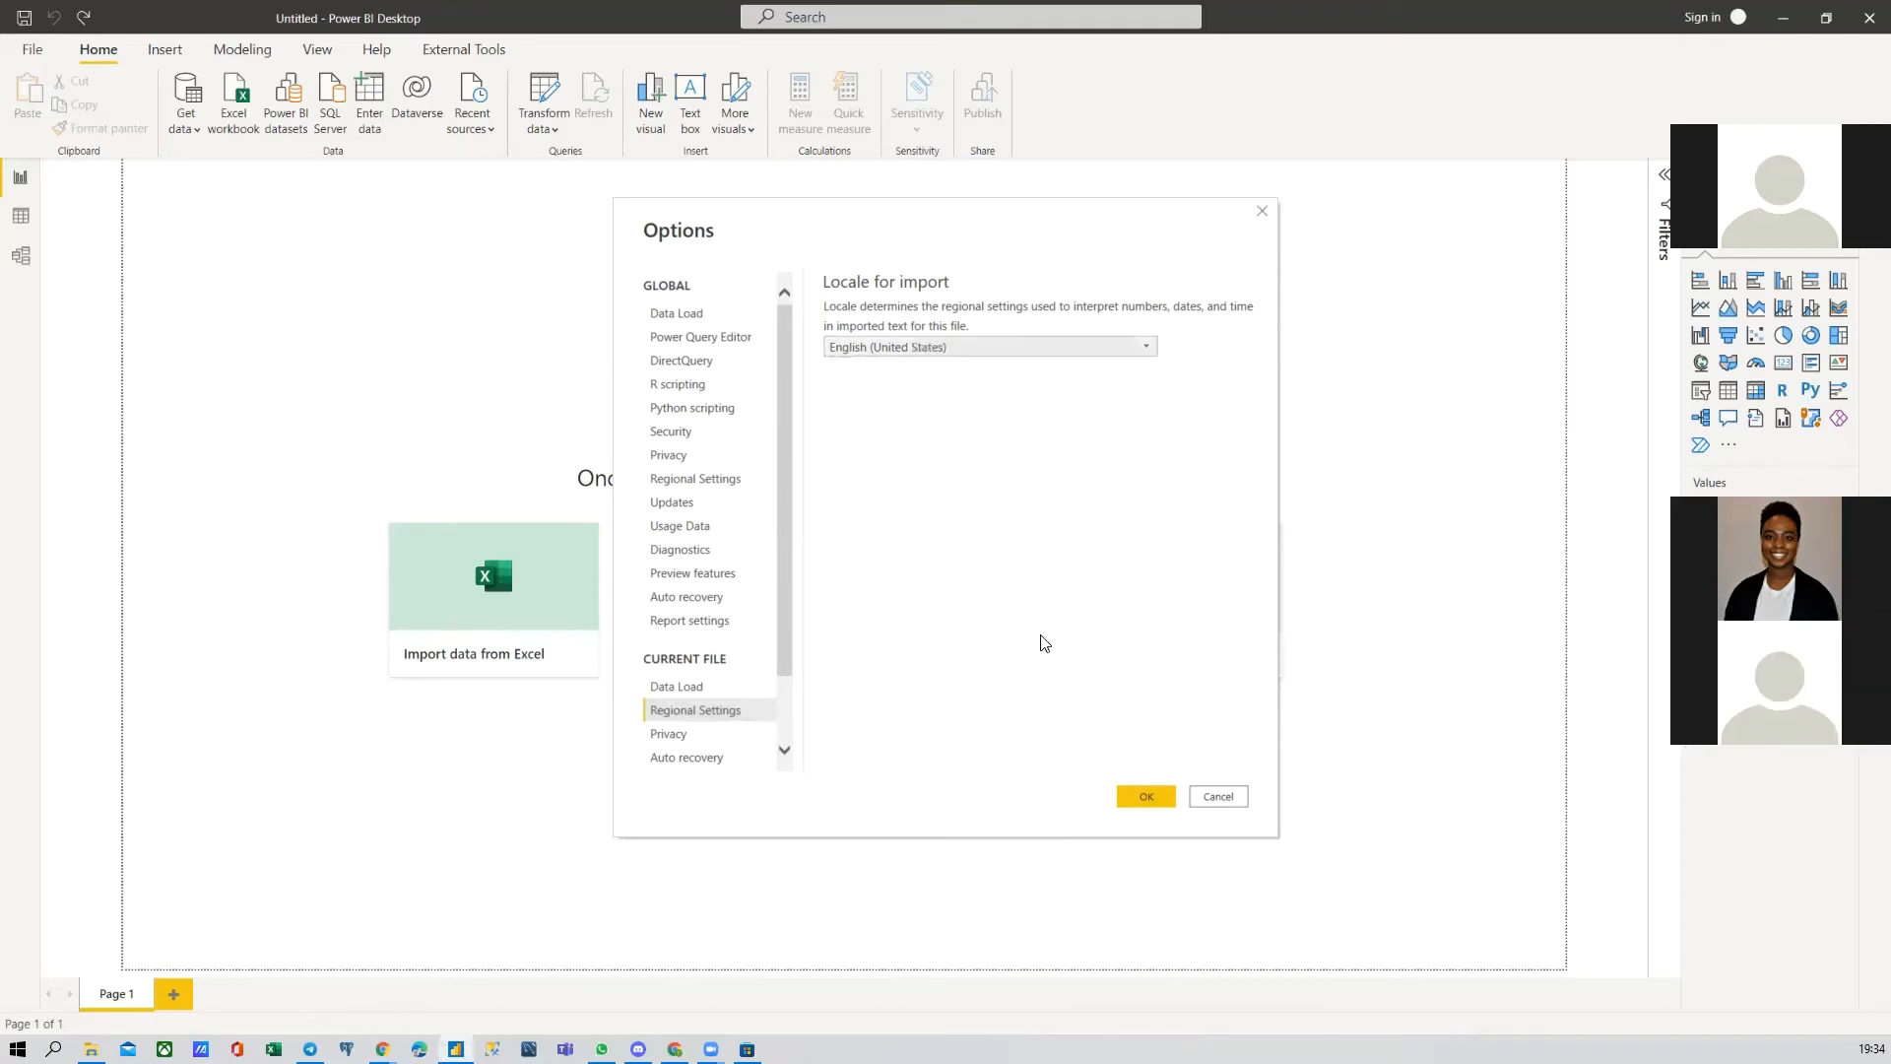
left_click(1148, 798)
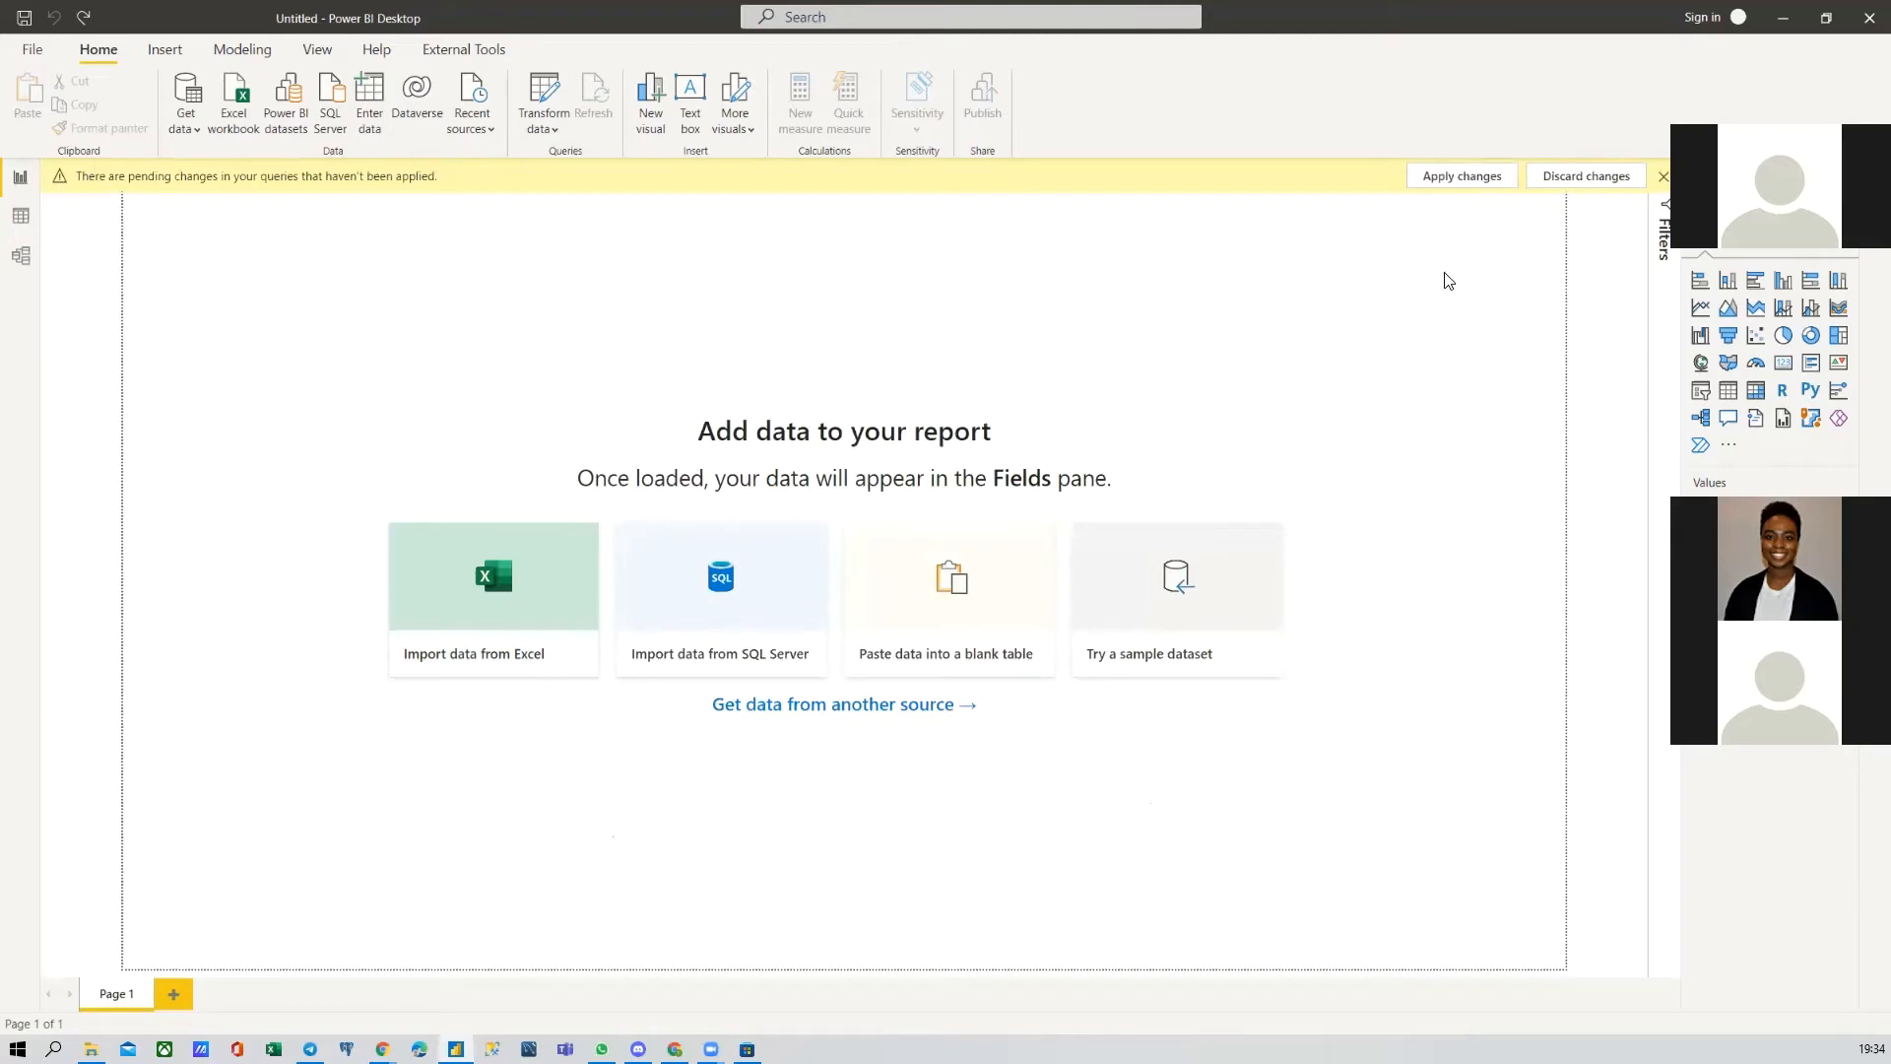
left_click(1485, 182)
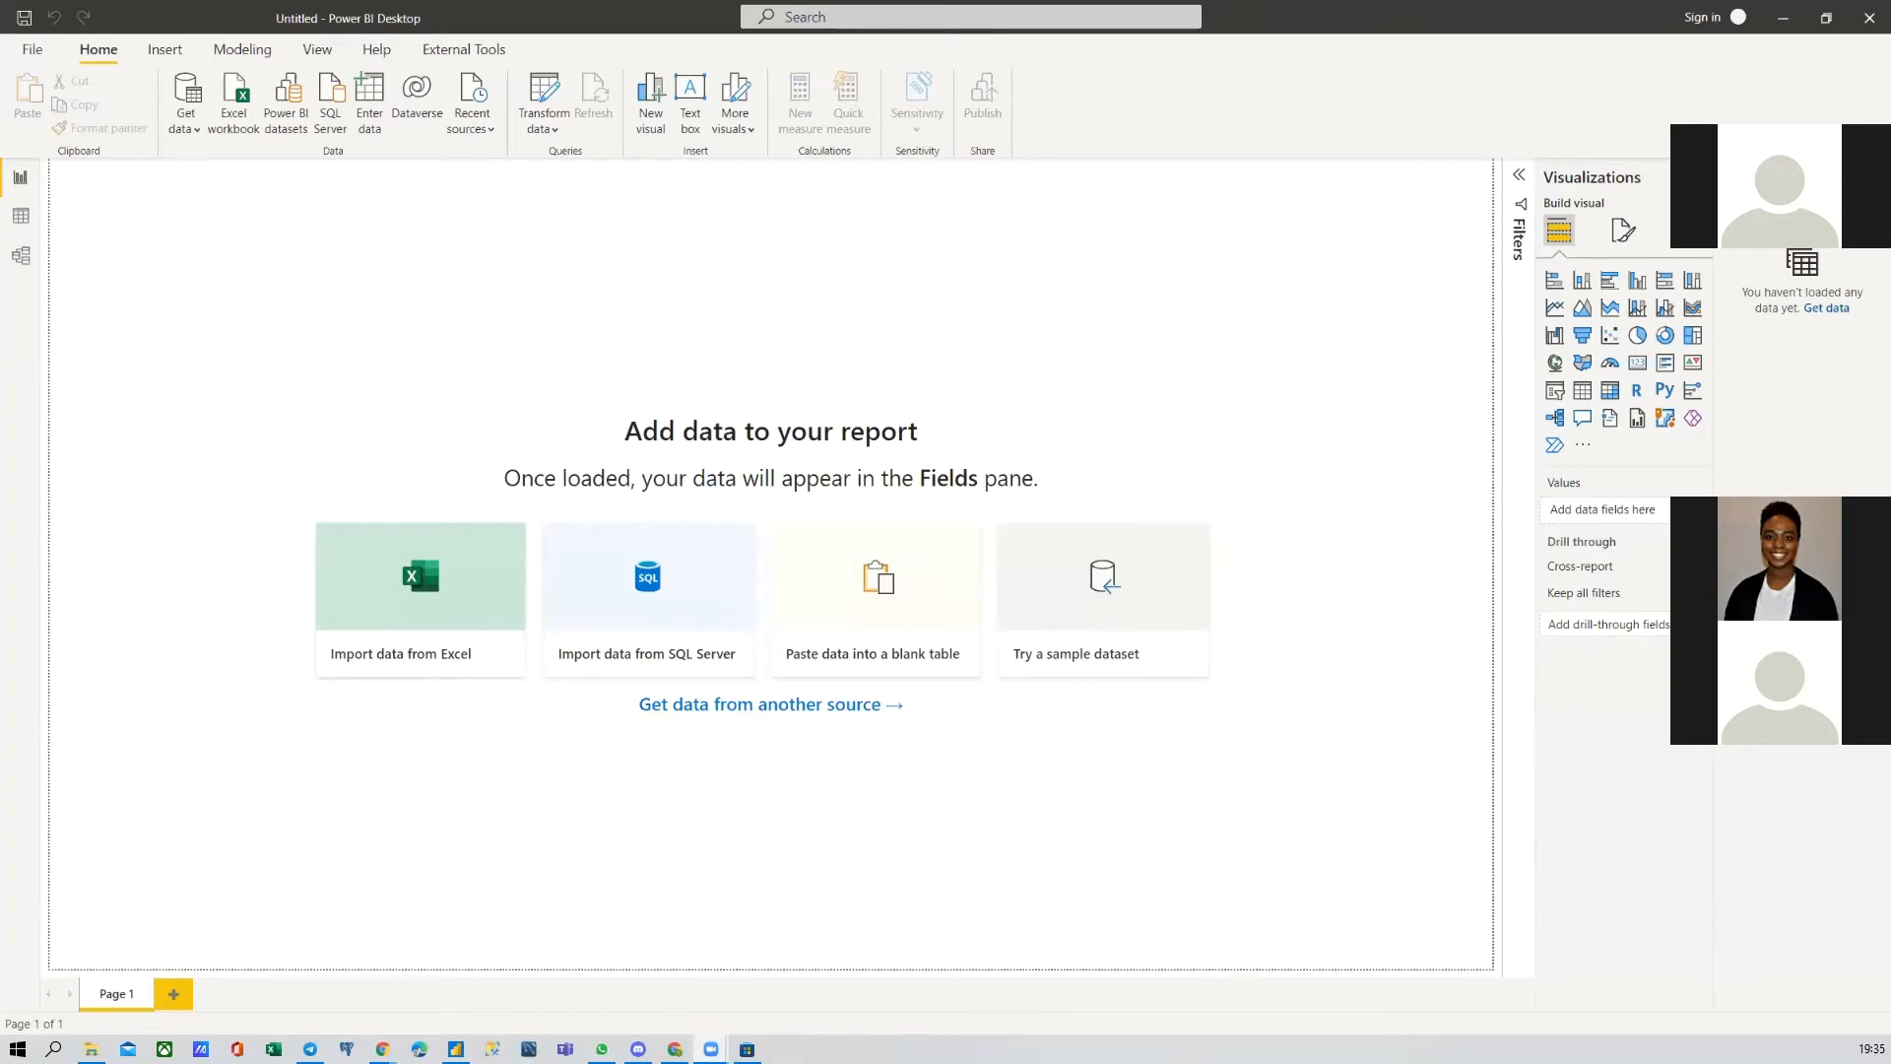
Step: Switch to File Explorer and check the file type of AdventureWorks_Calendar in its properties, and return to Power BI Desktop
key("alt+Tab")
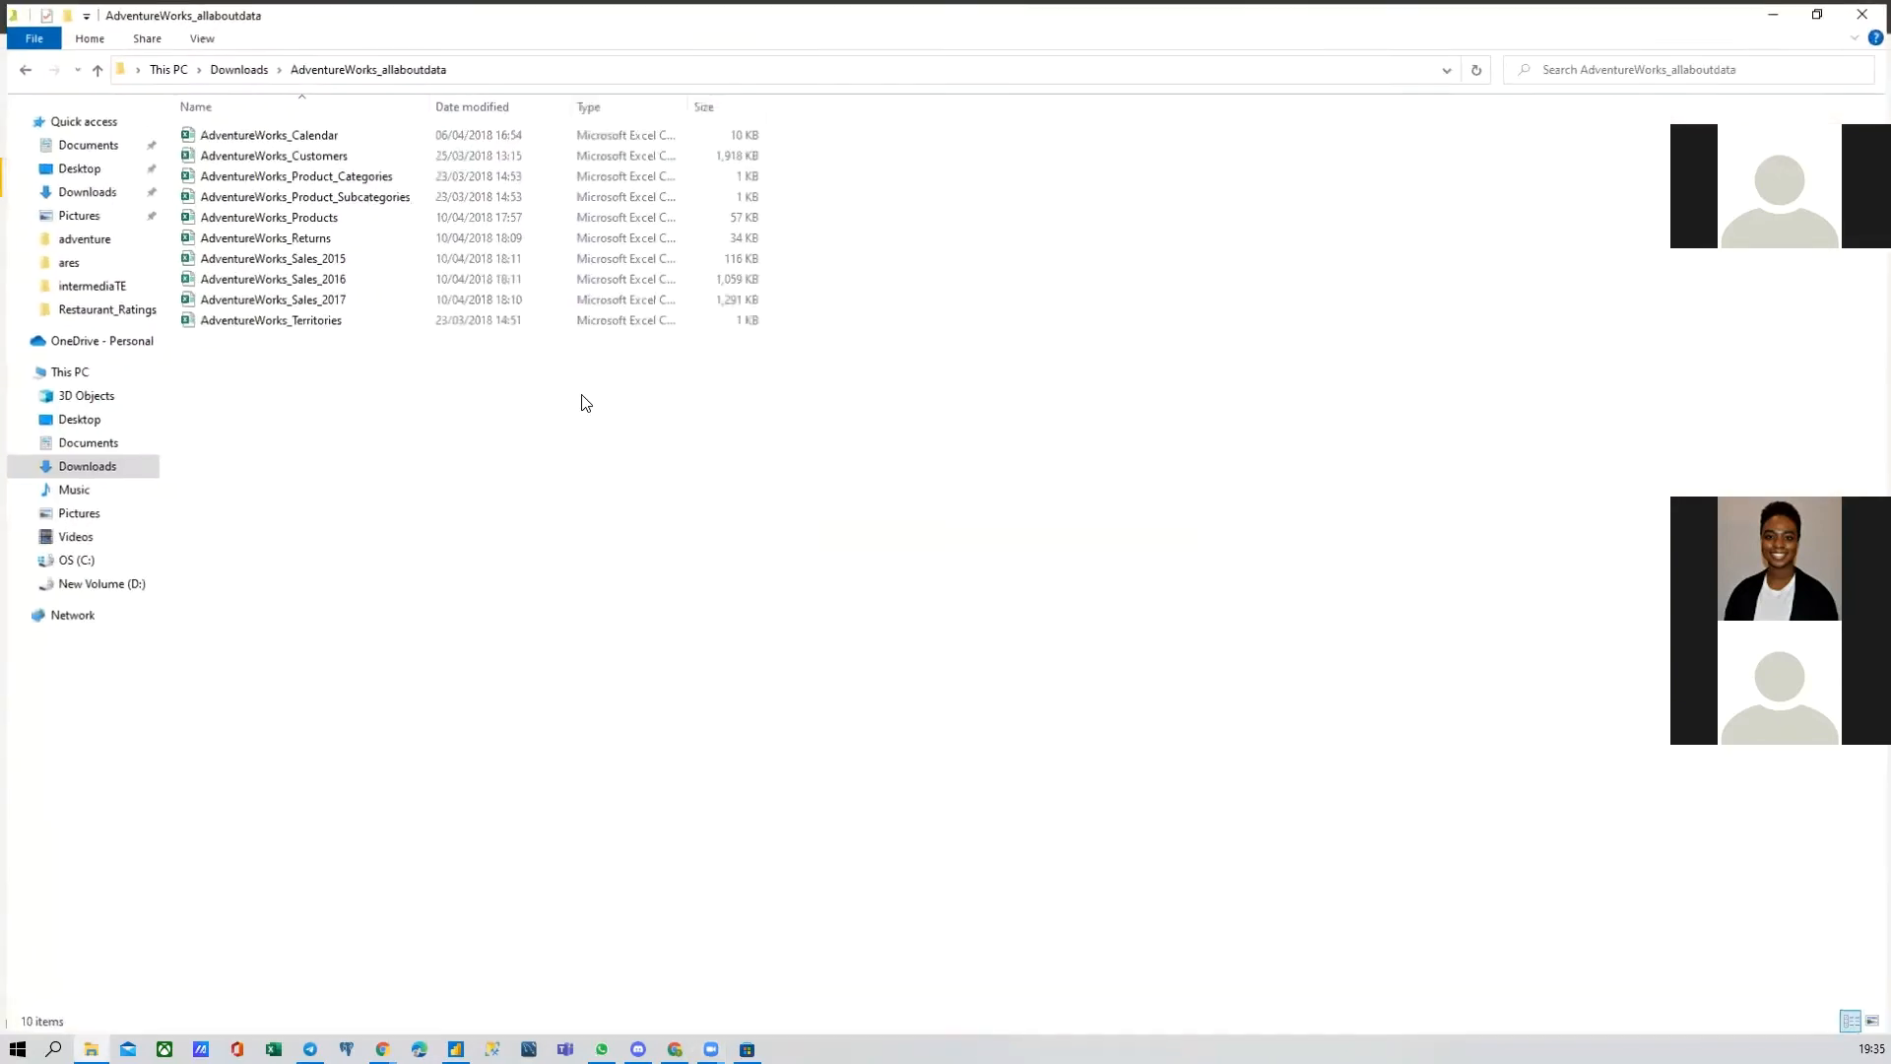
left_click(736, 429)
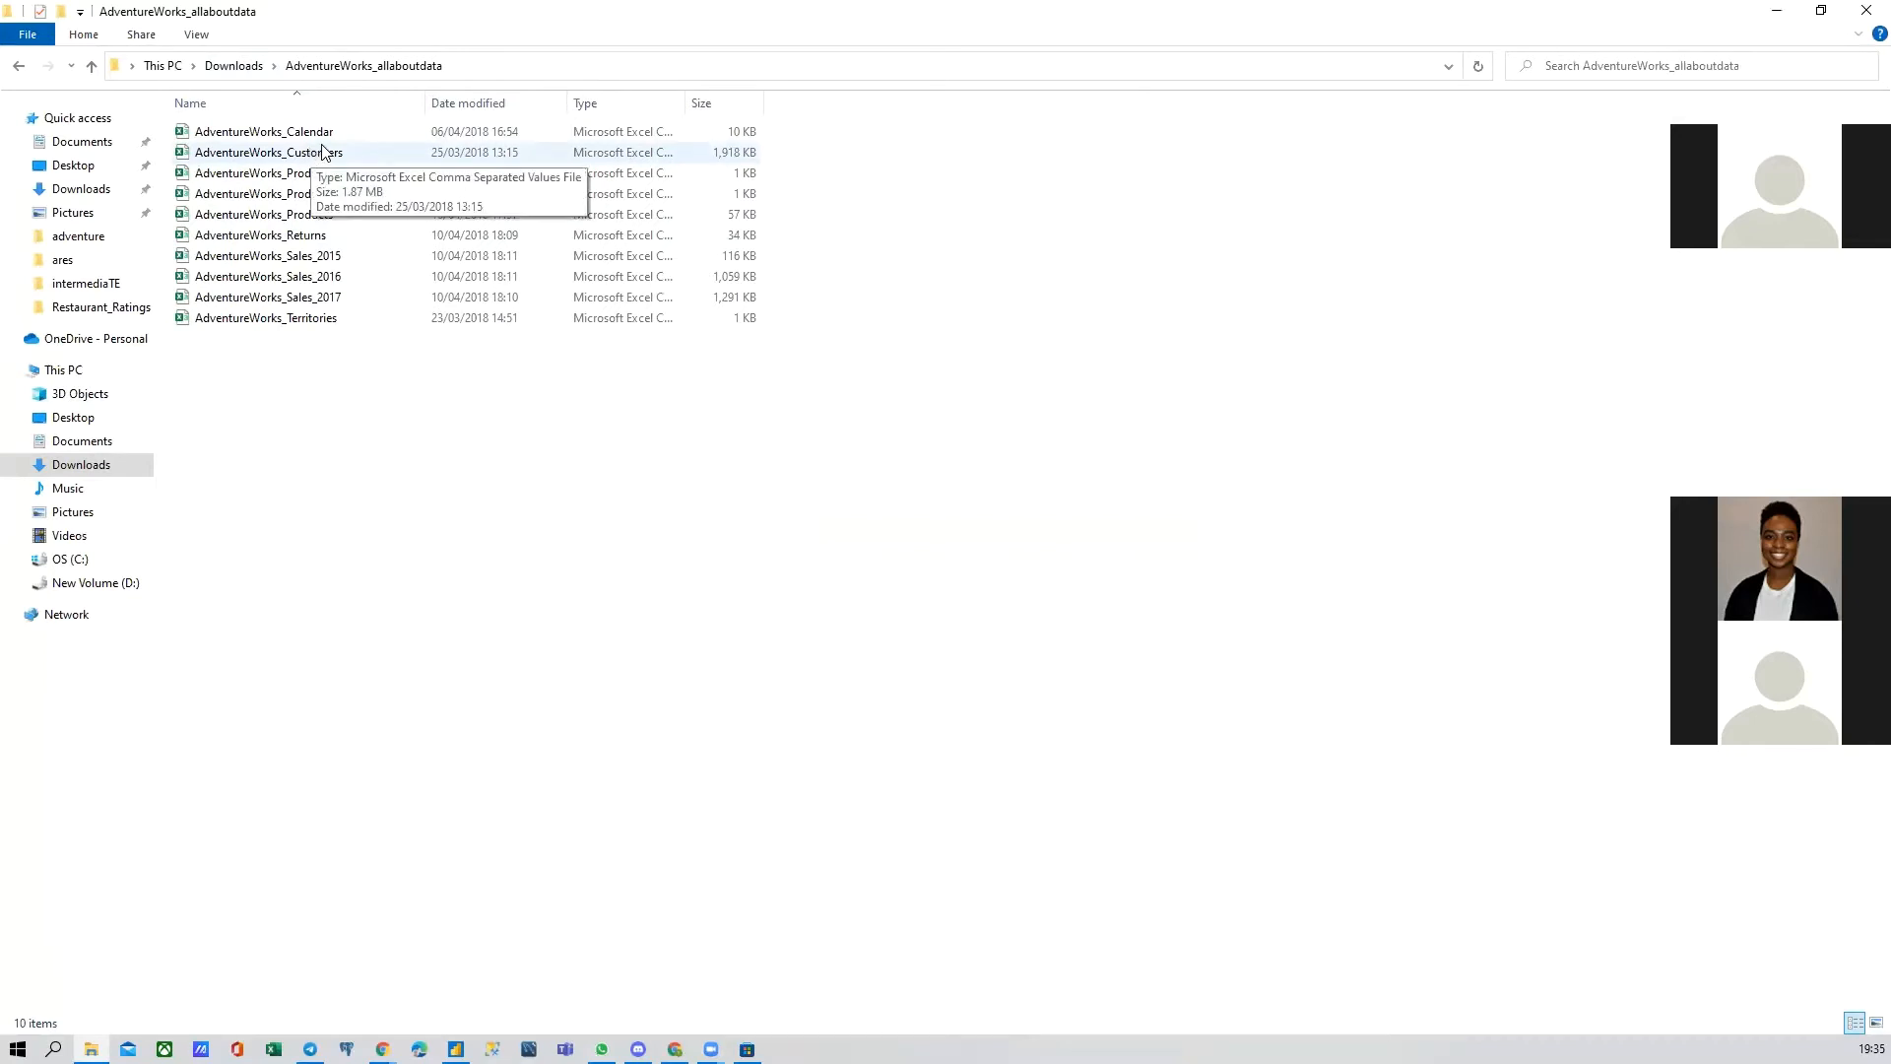
right_click(473, 134)
left_click(539, 557)
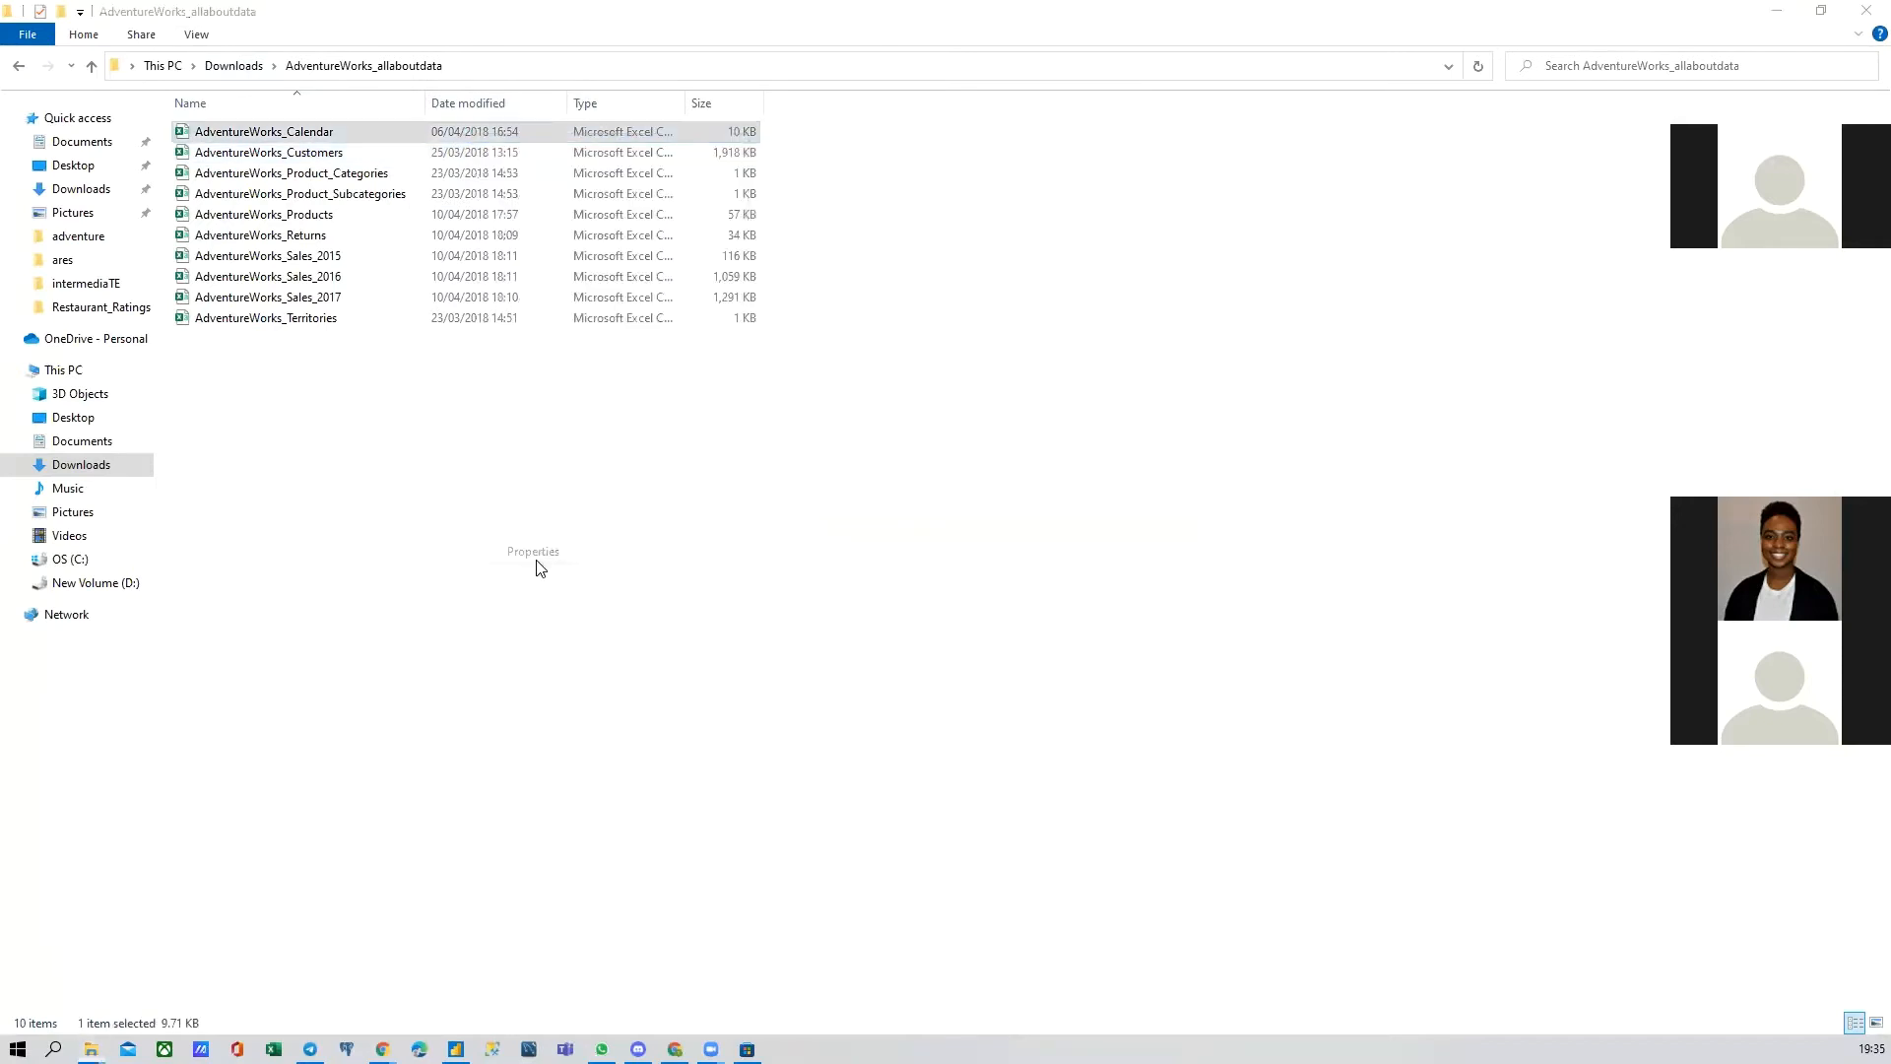
left_click_drag(1110, 260, 829, 273)
left_click(937, 262)
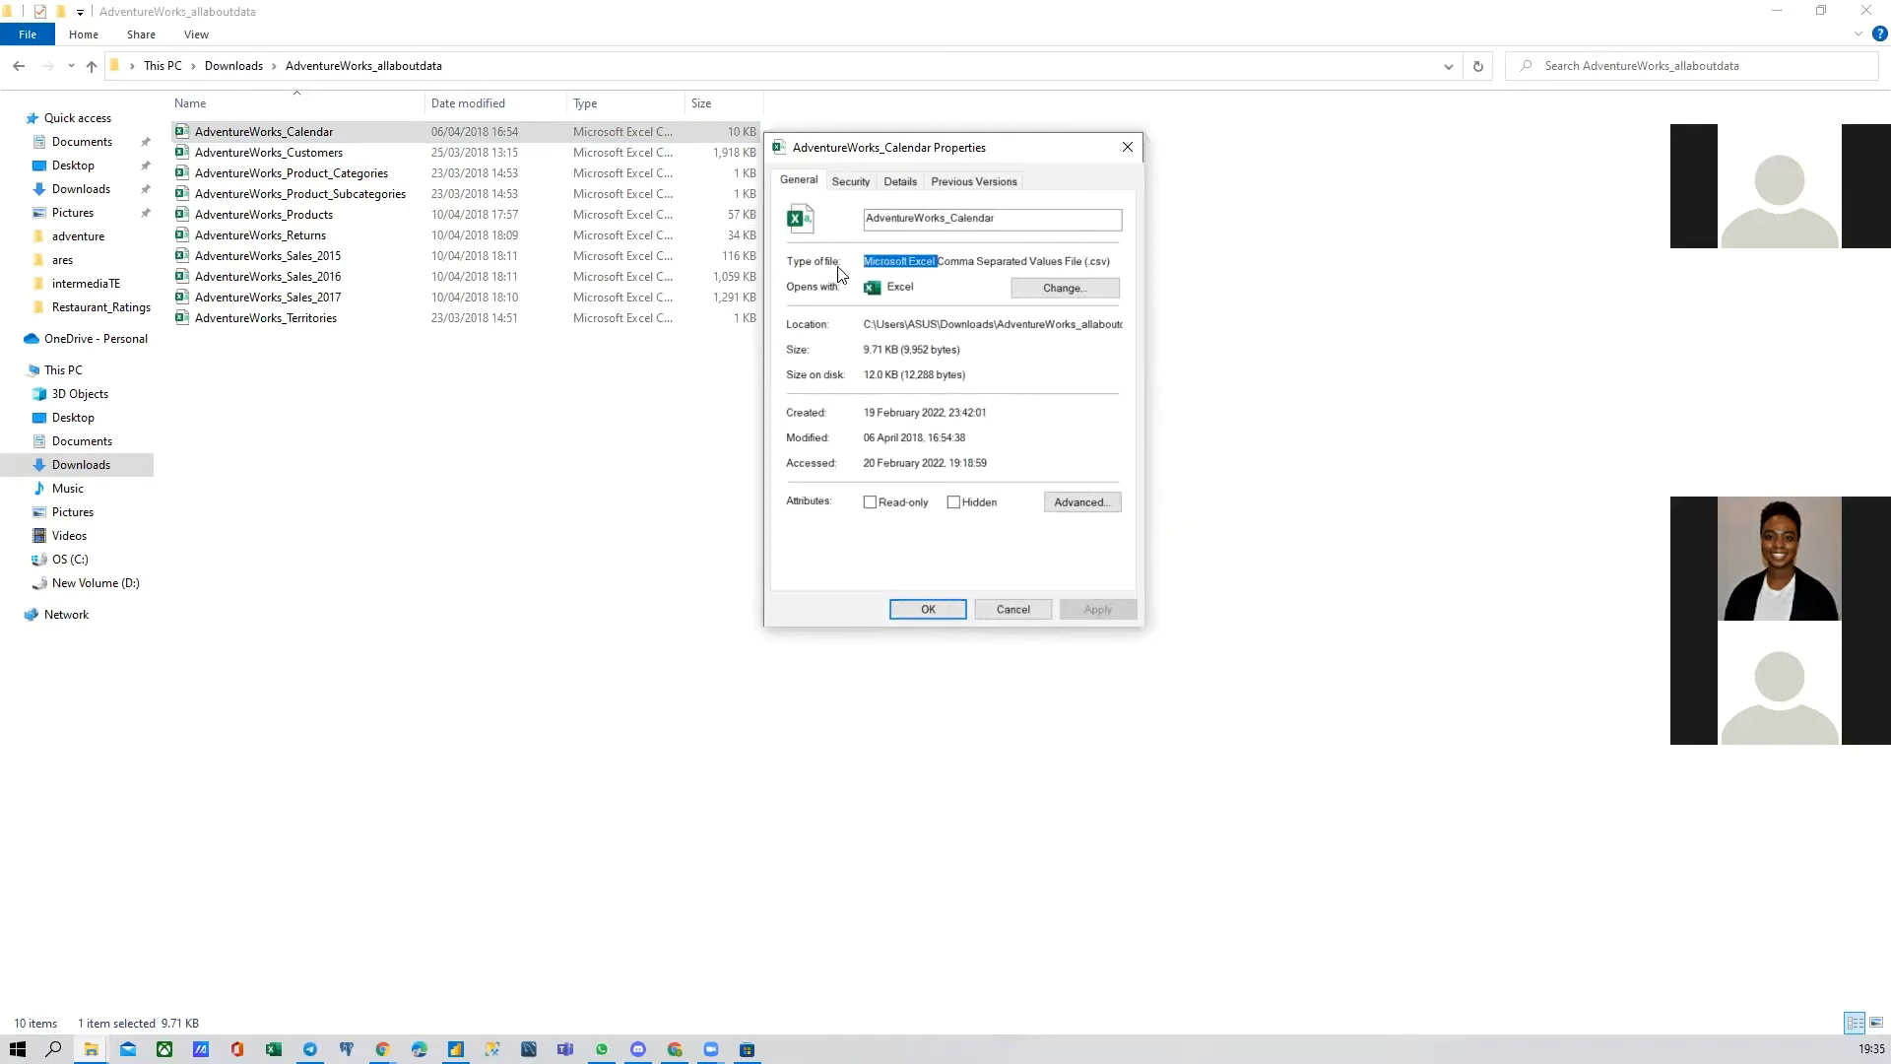
left_click(1128, 146)
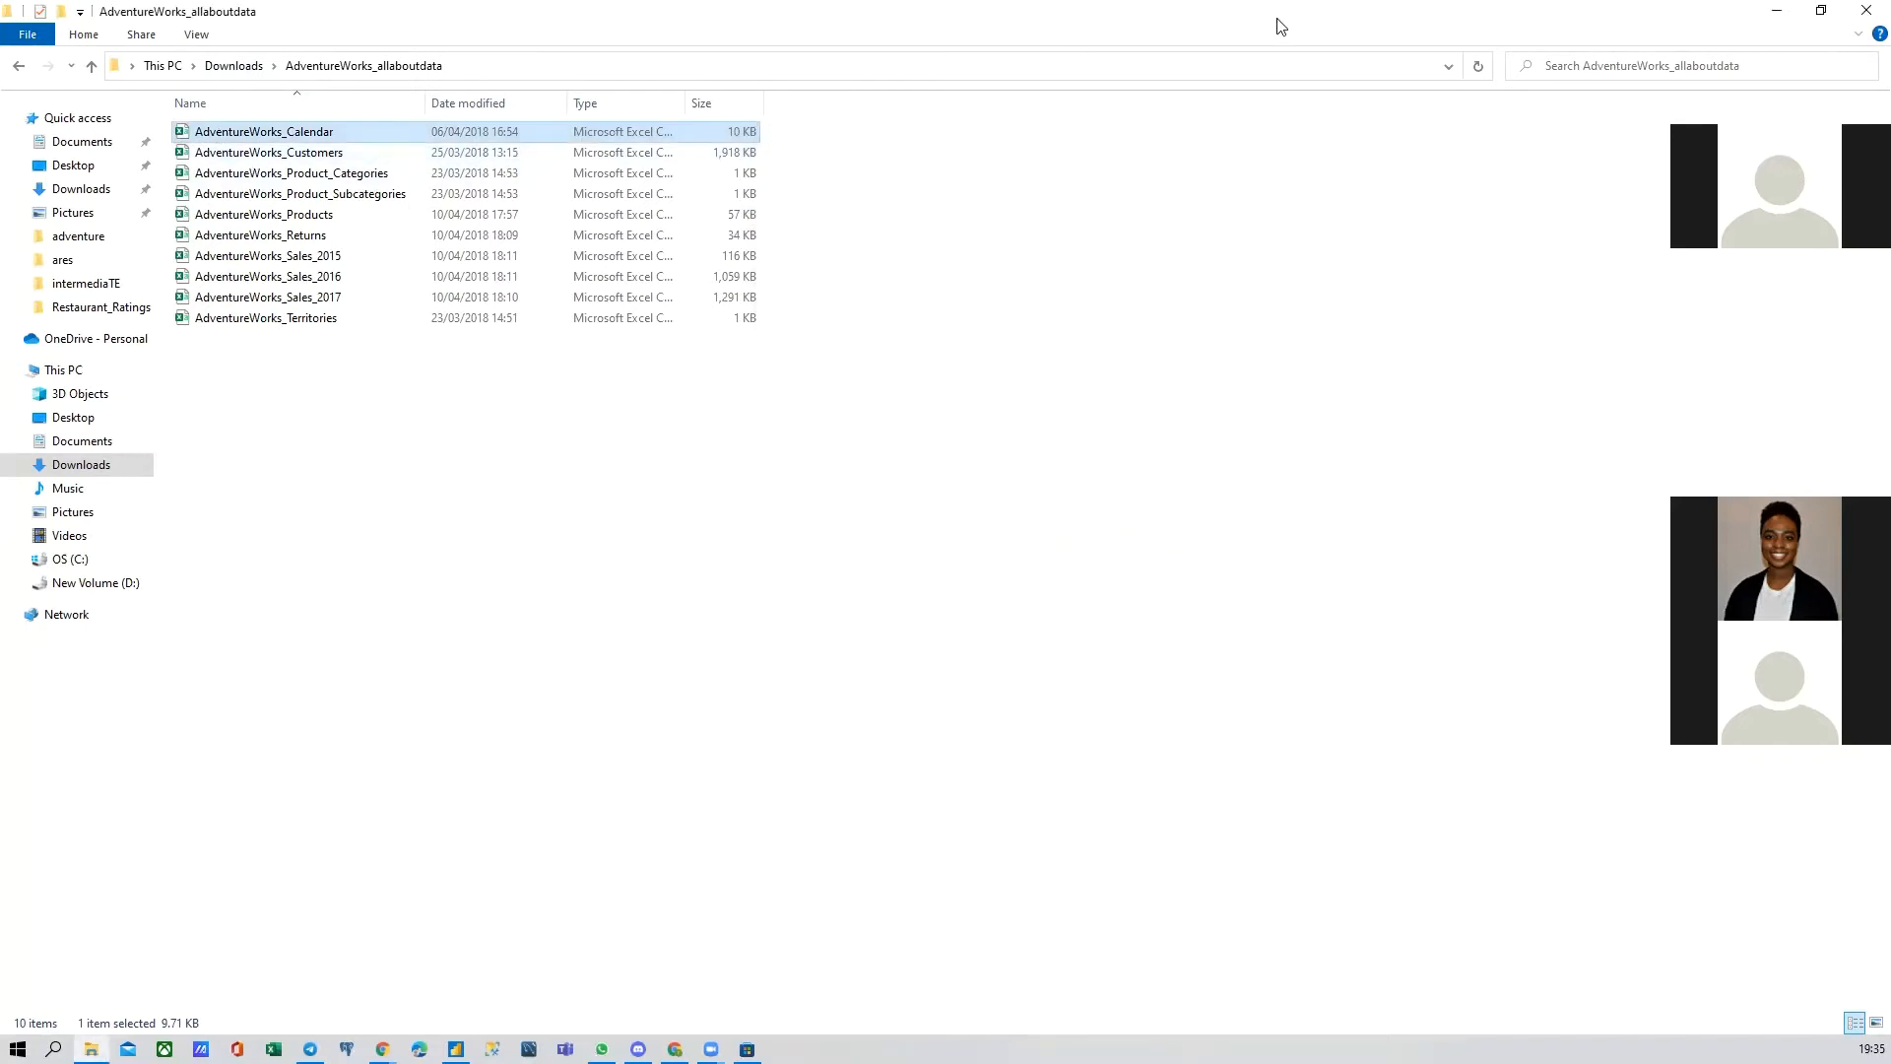
left_click(1777, 11)
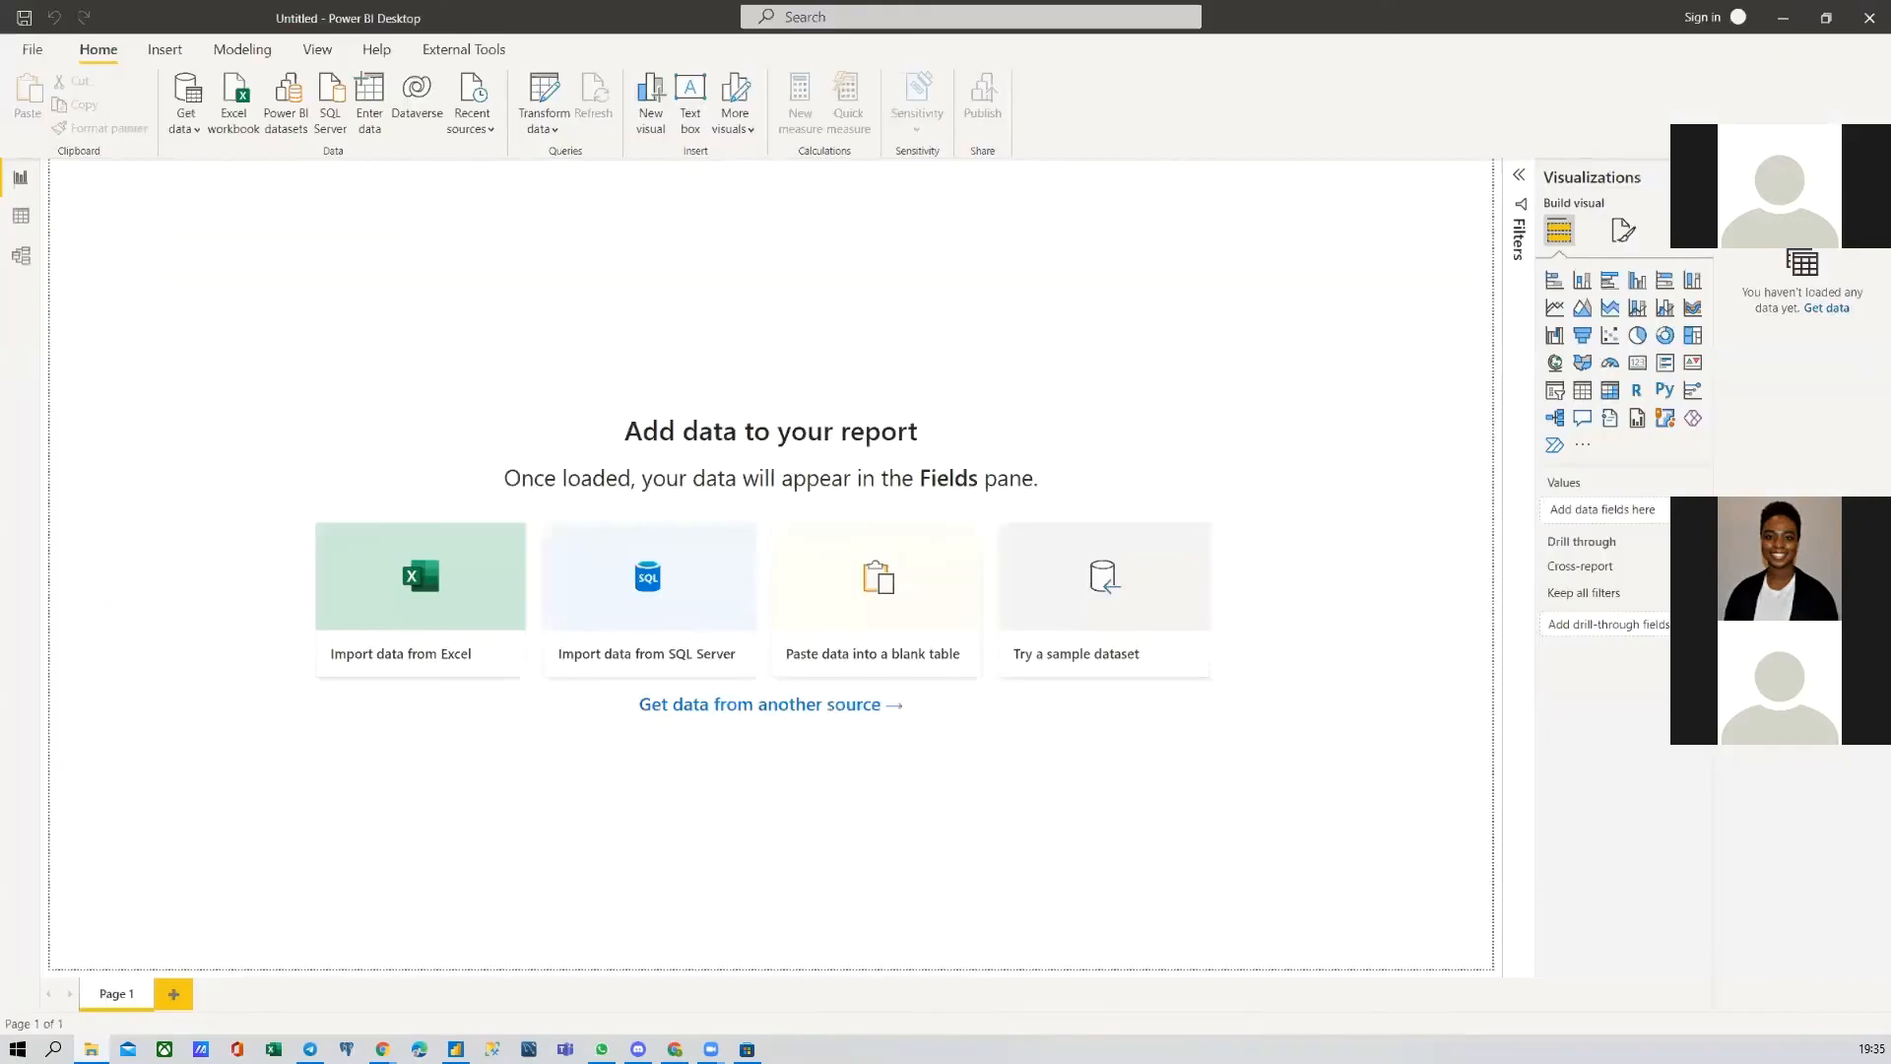
left_click(195, 120)
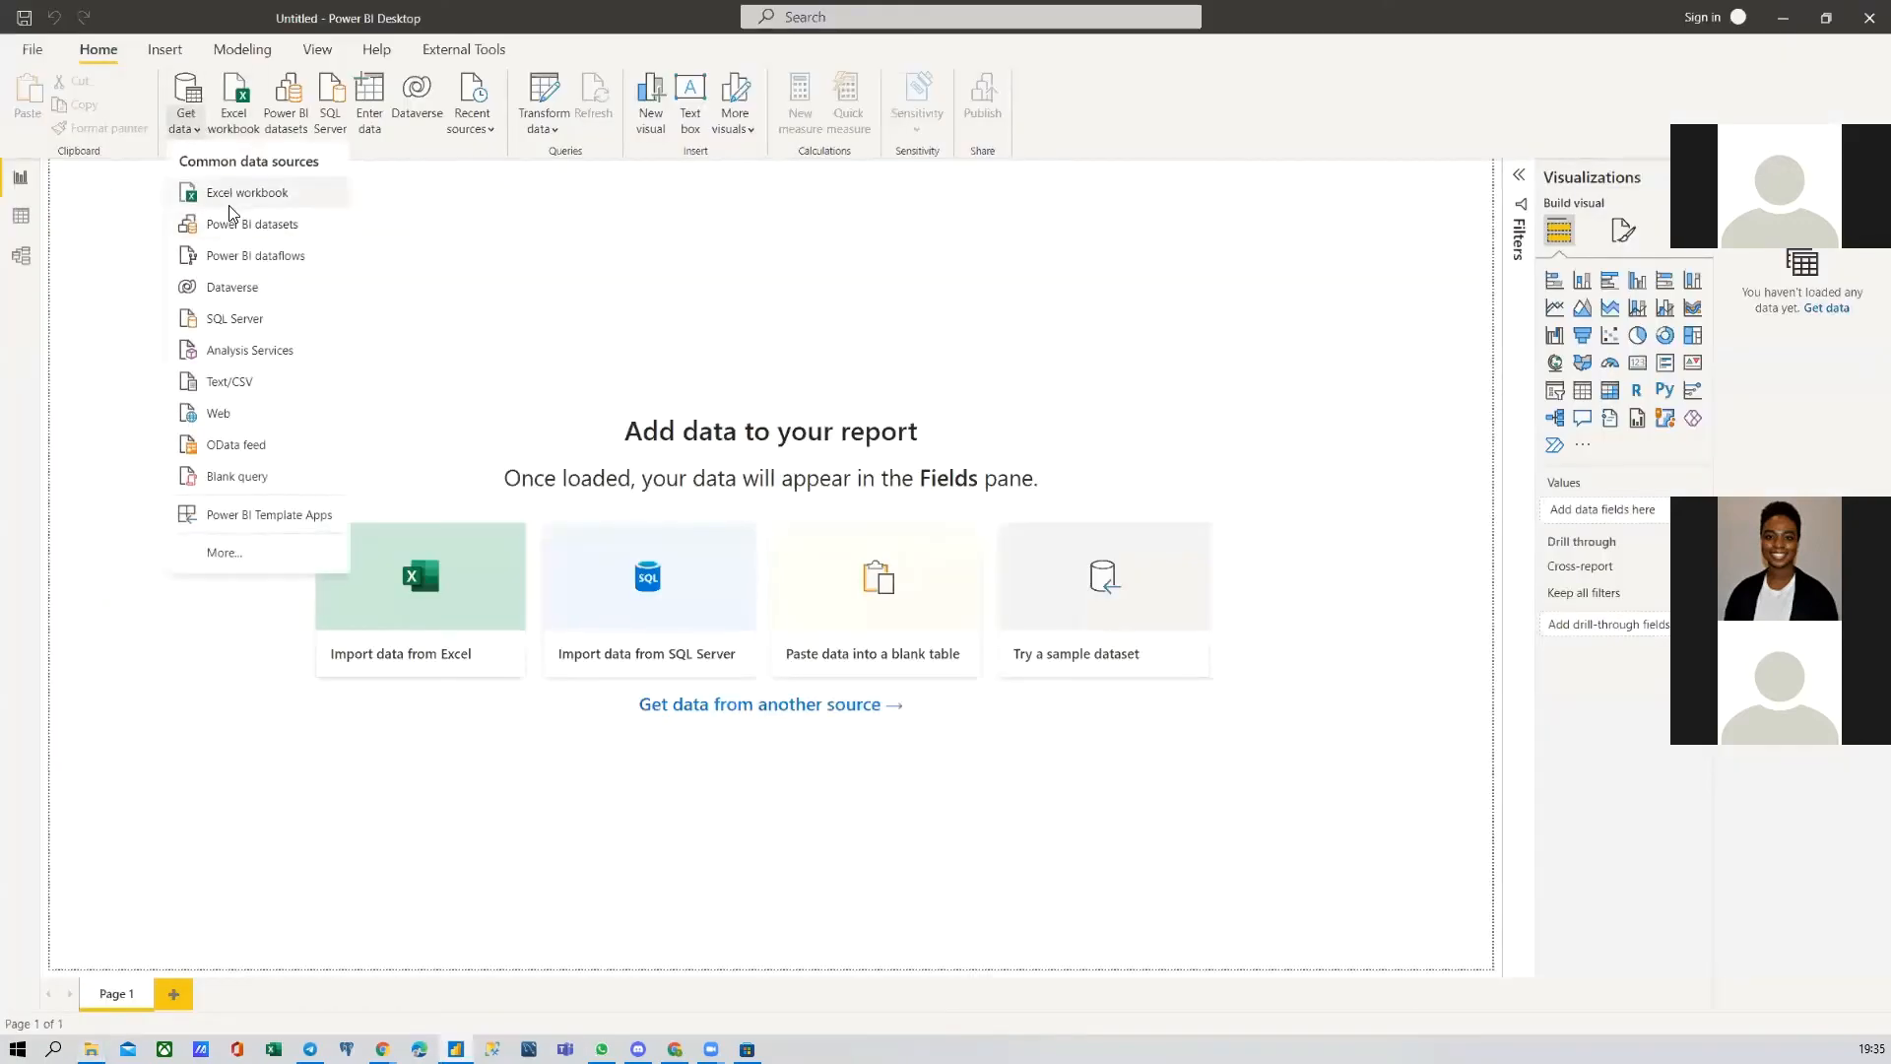
left_click(239, 194)
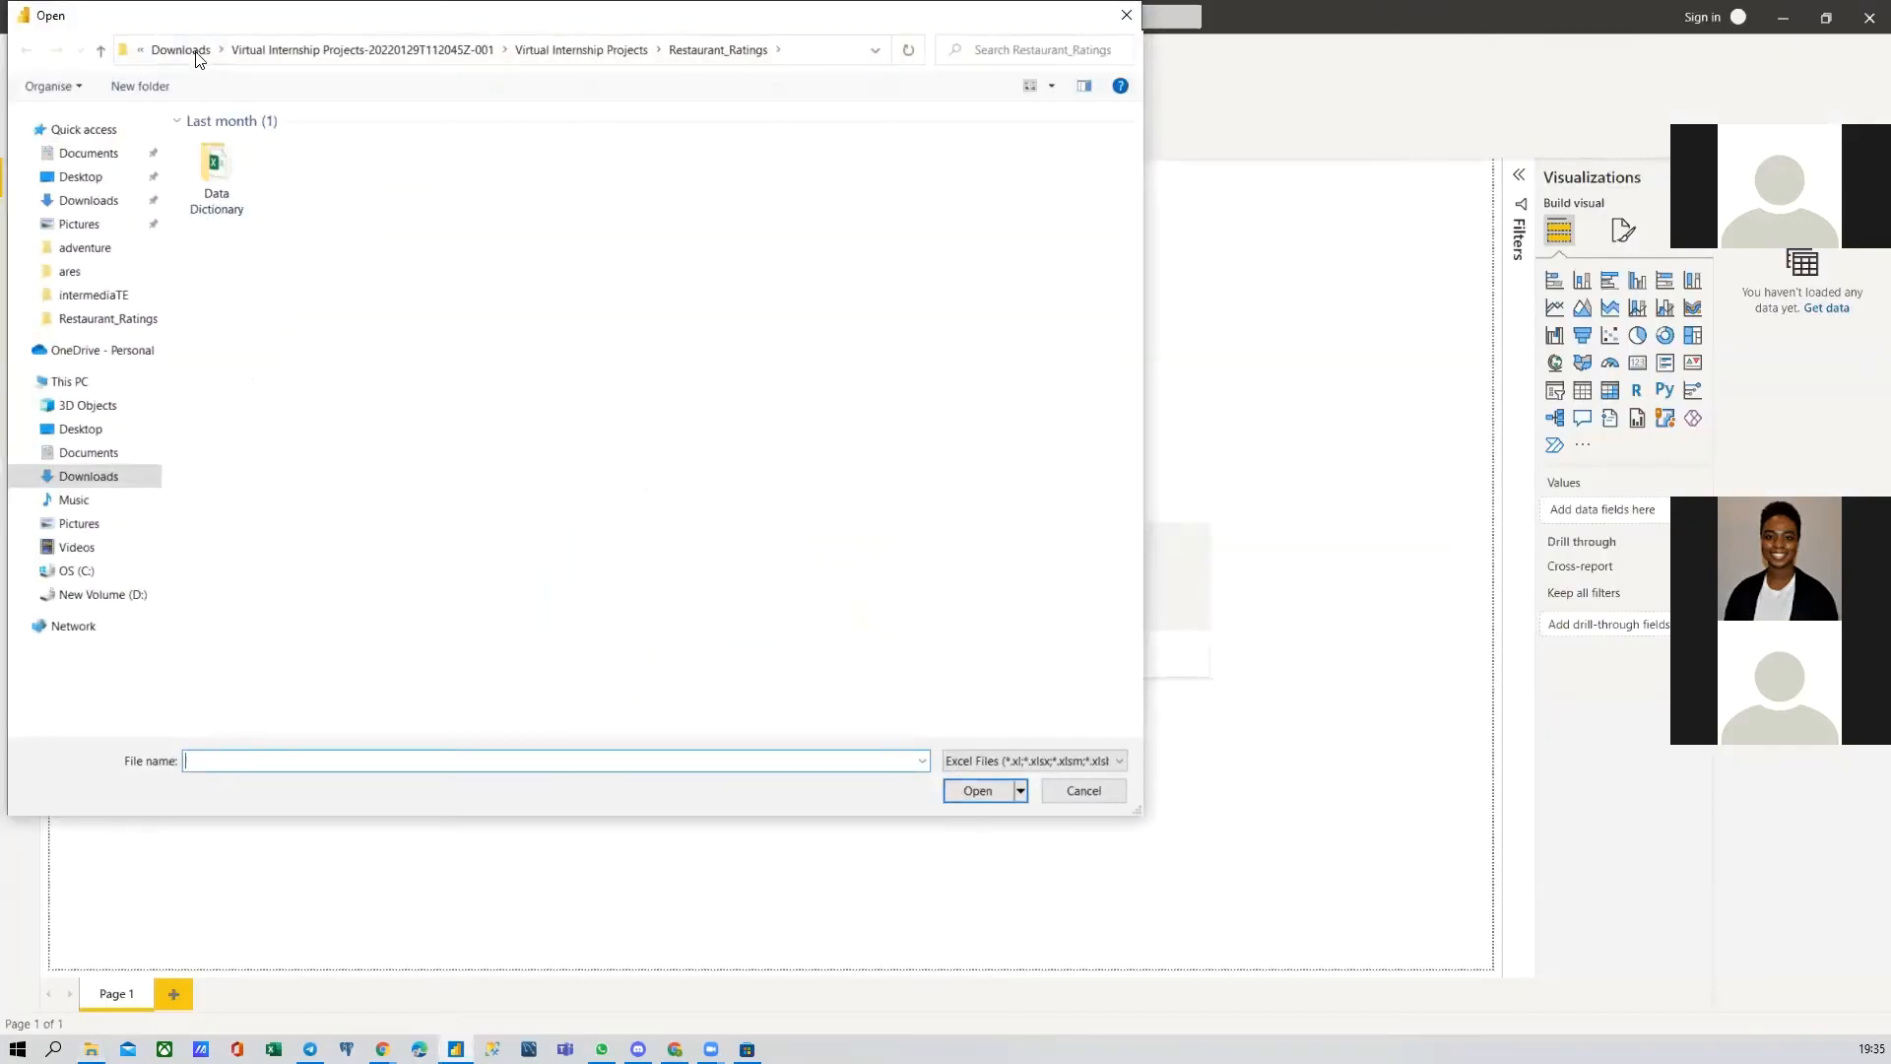
left_click(198, 49)
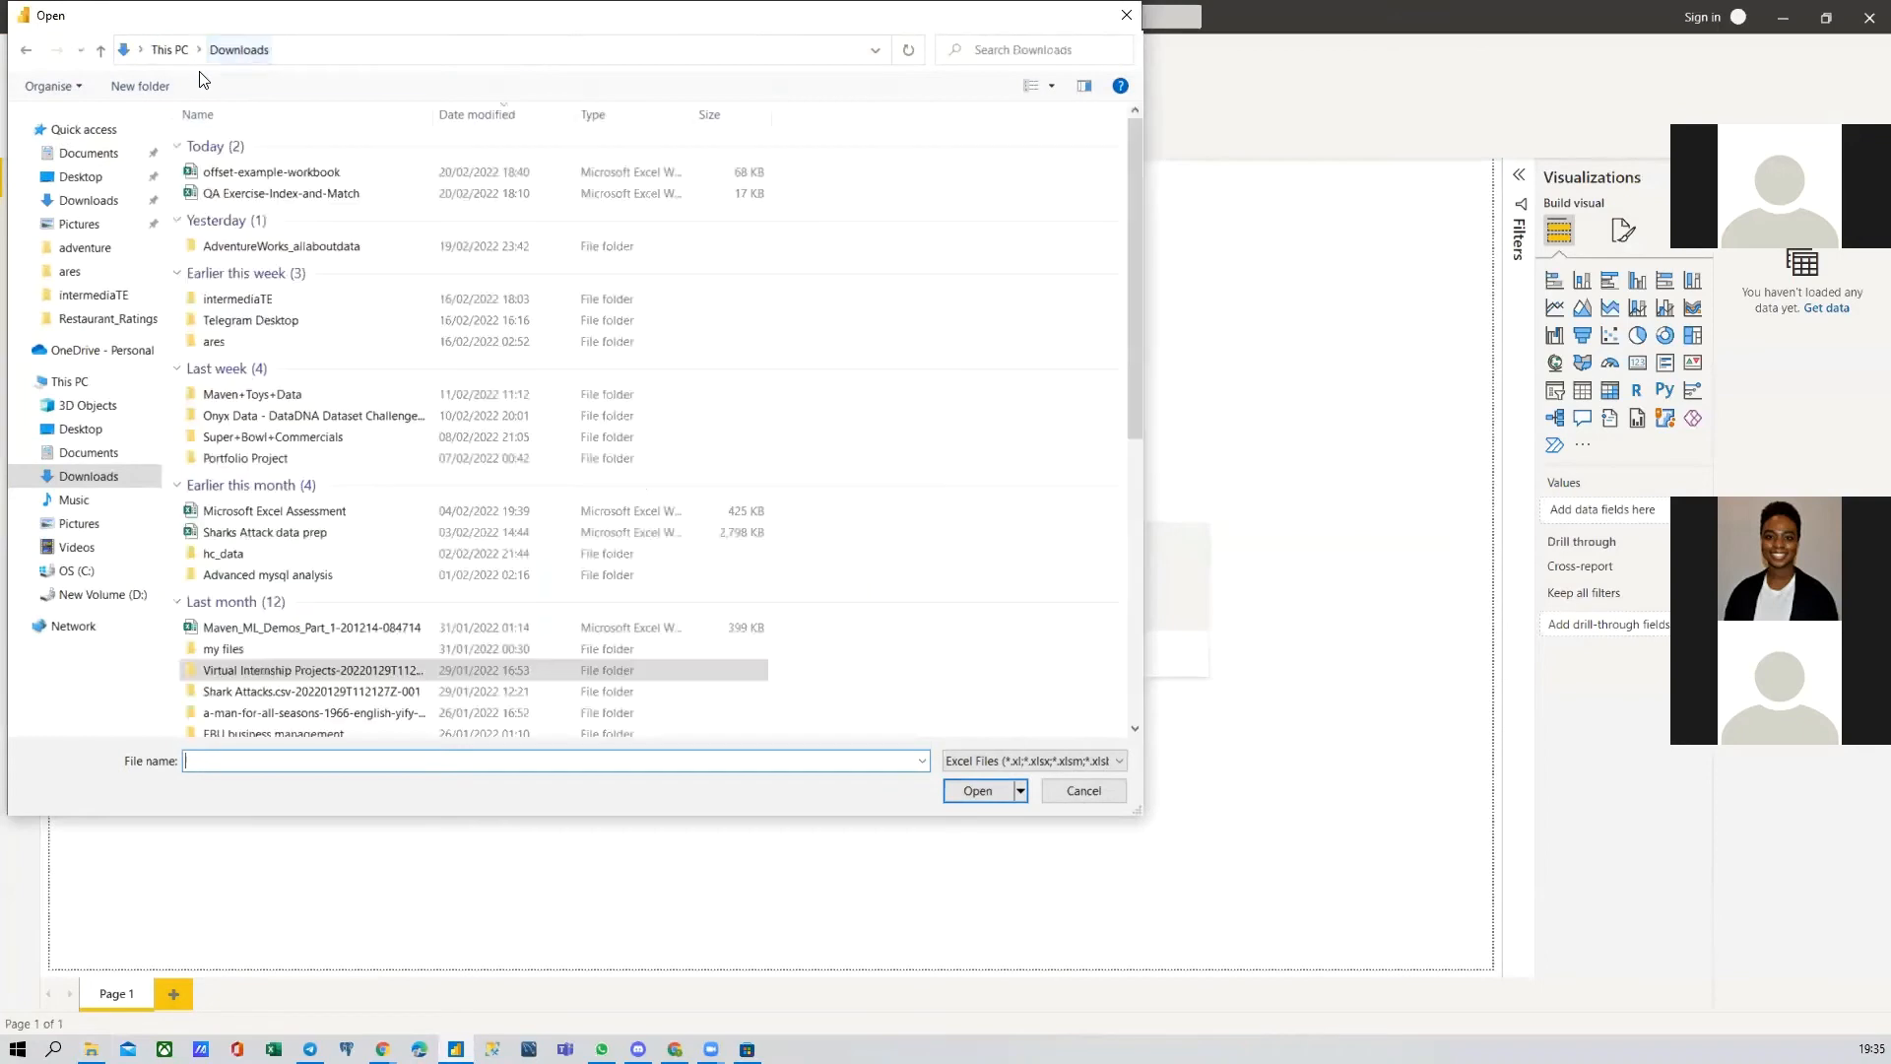
double_click(258, 246)
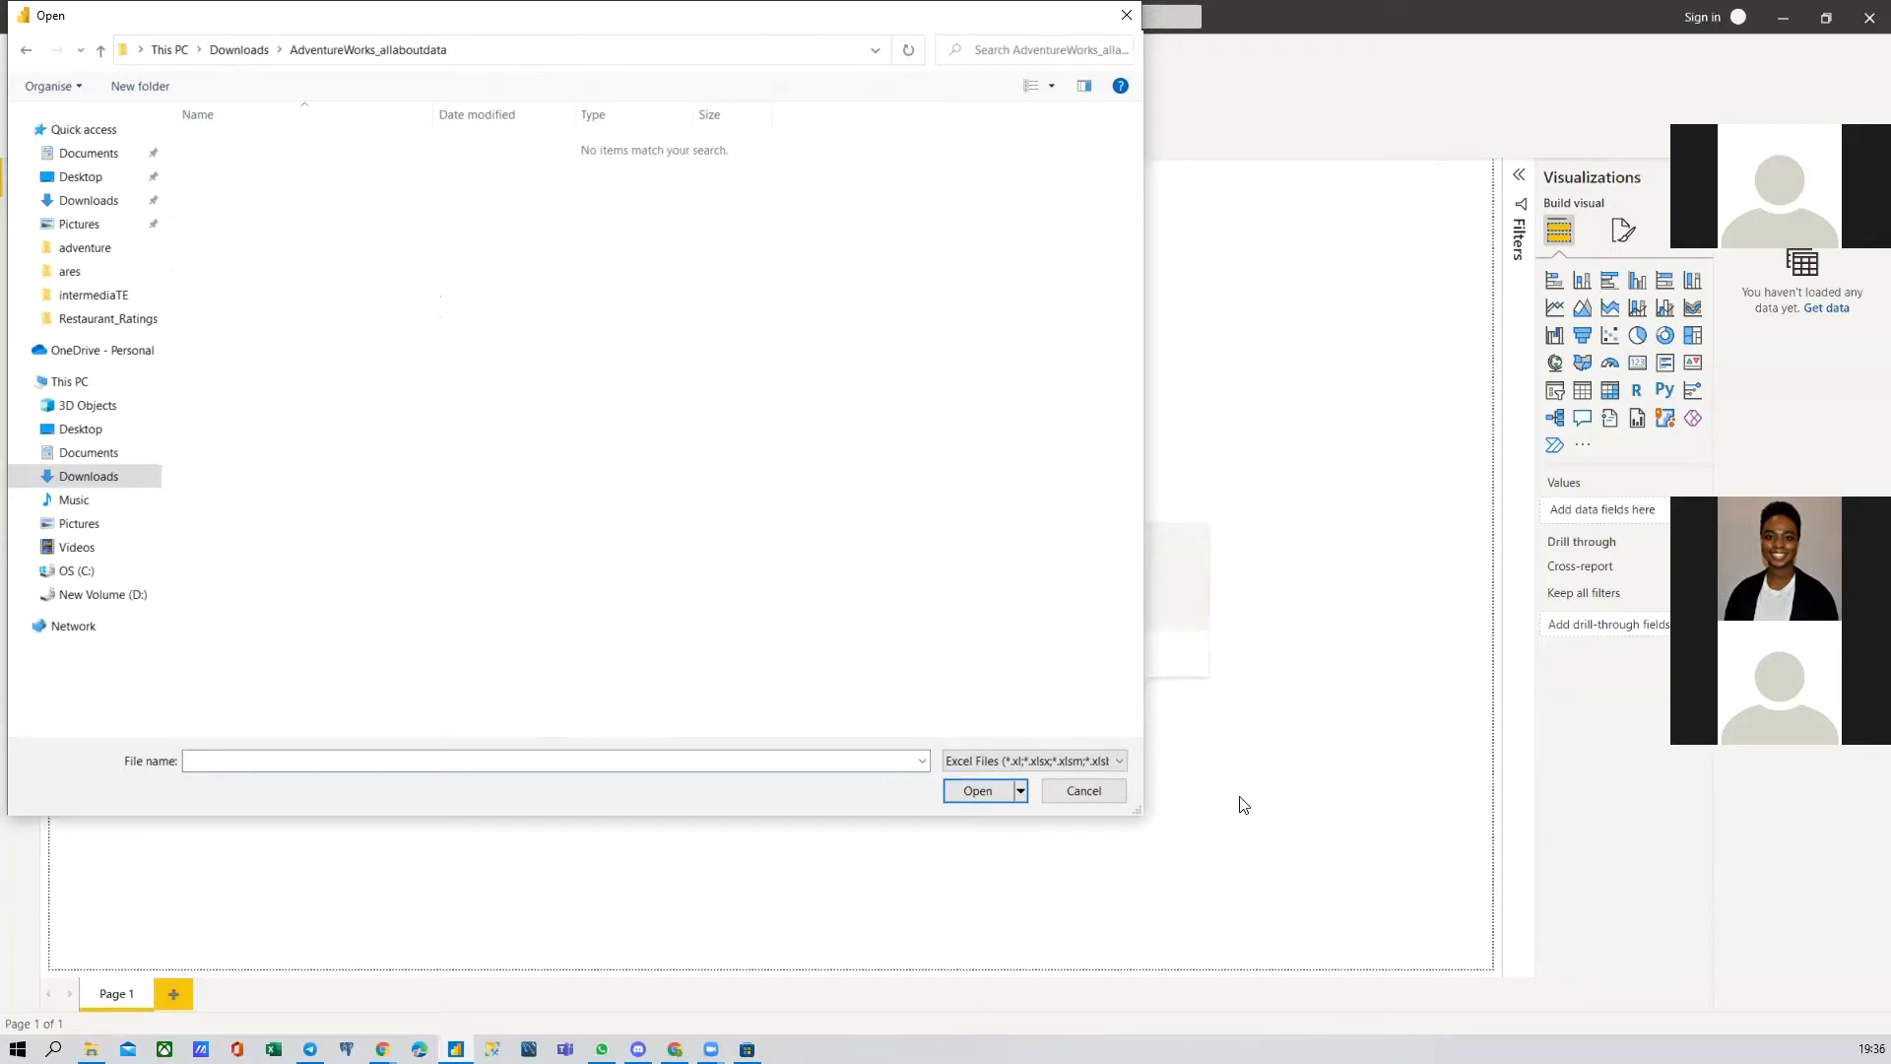
left_click(1093, 792)
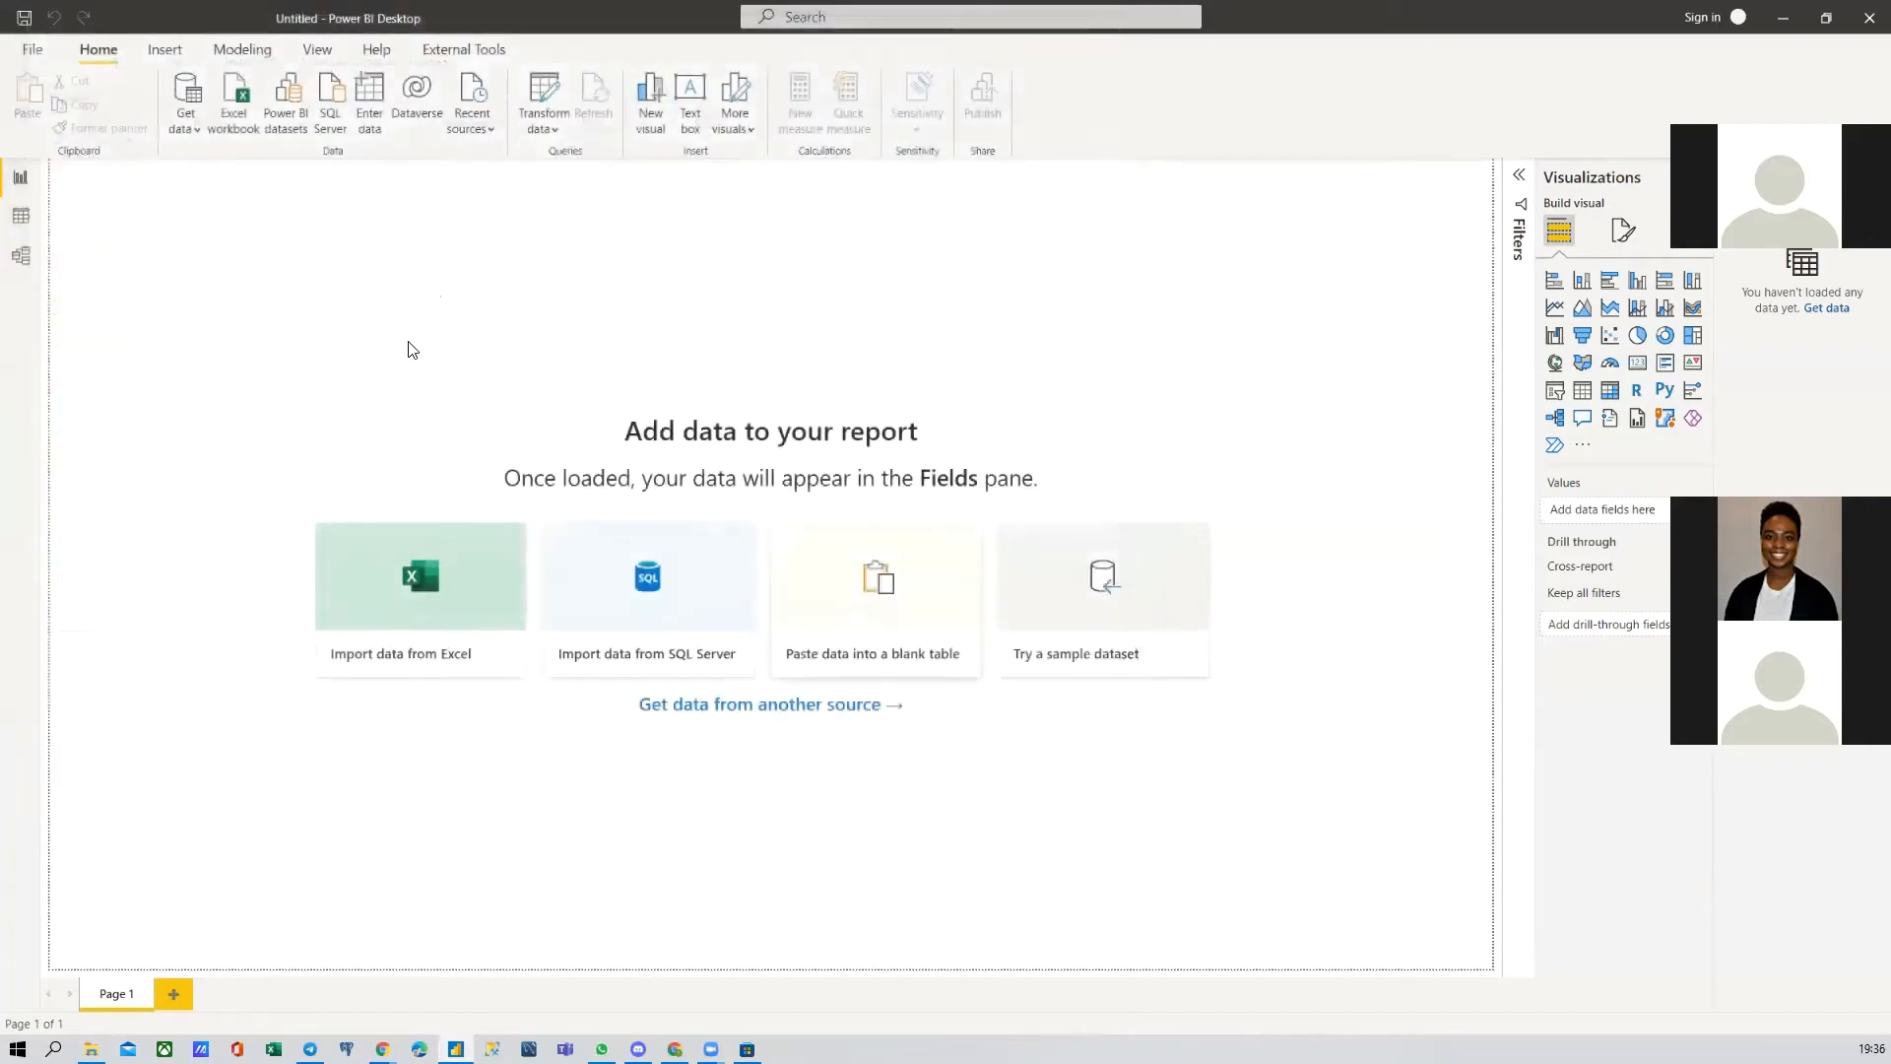
Step: Get the AdventureWorks_Customers file as a Text/CSV source from the AdventureWorks_allaboutdata folder in Downloads
left_click(196, 132)
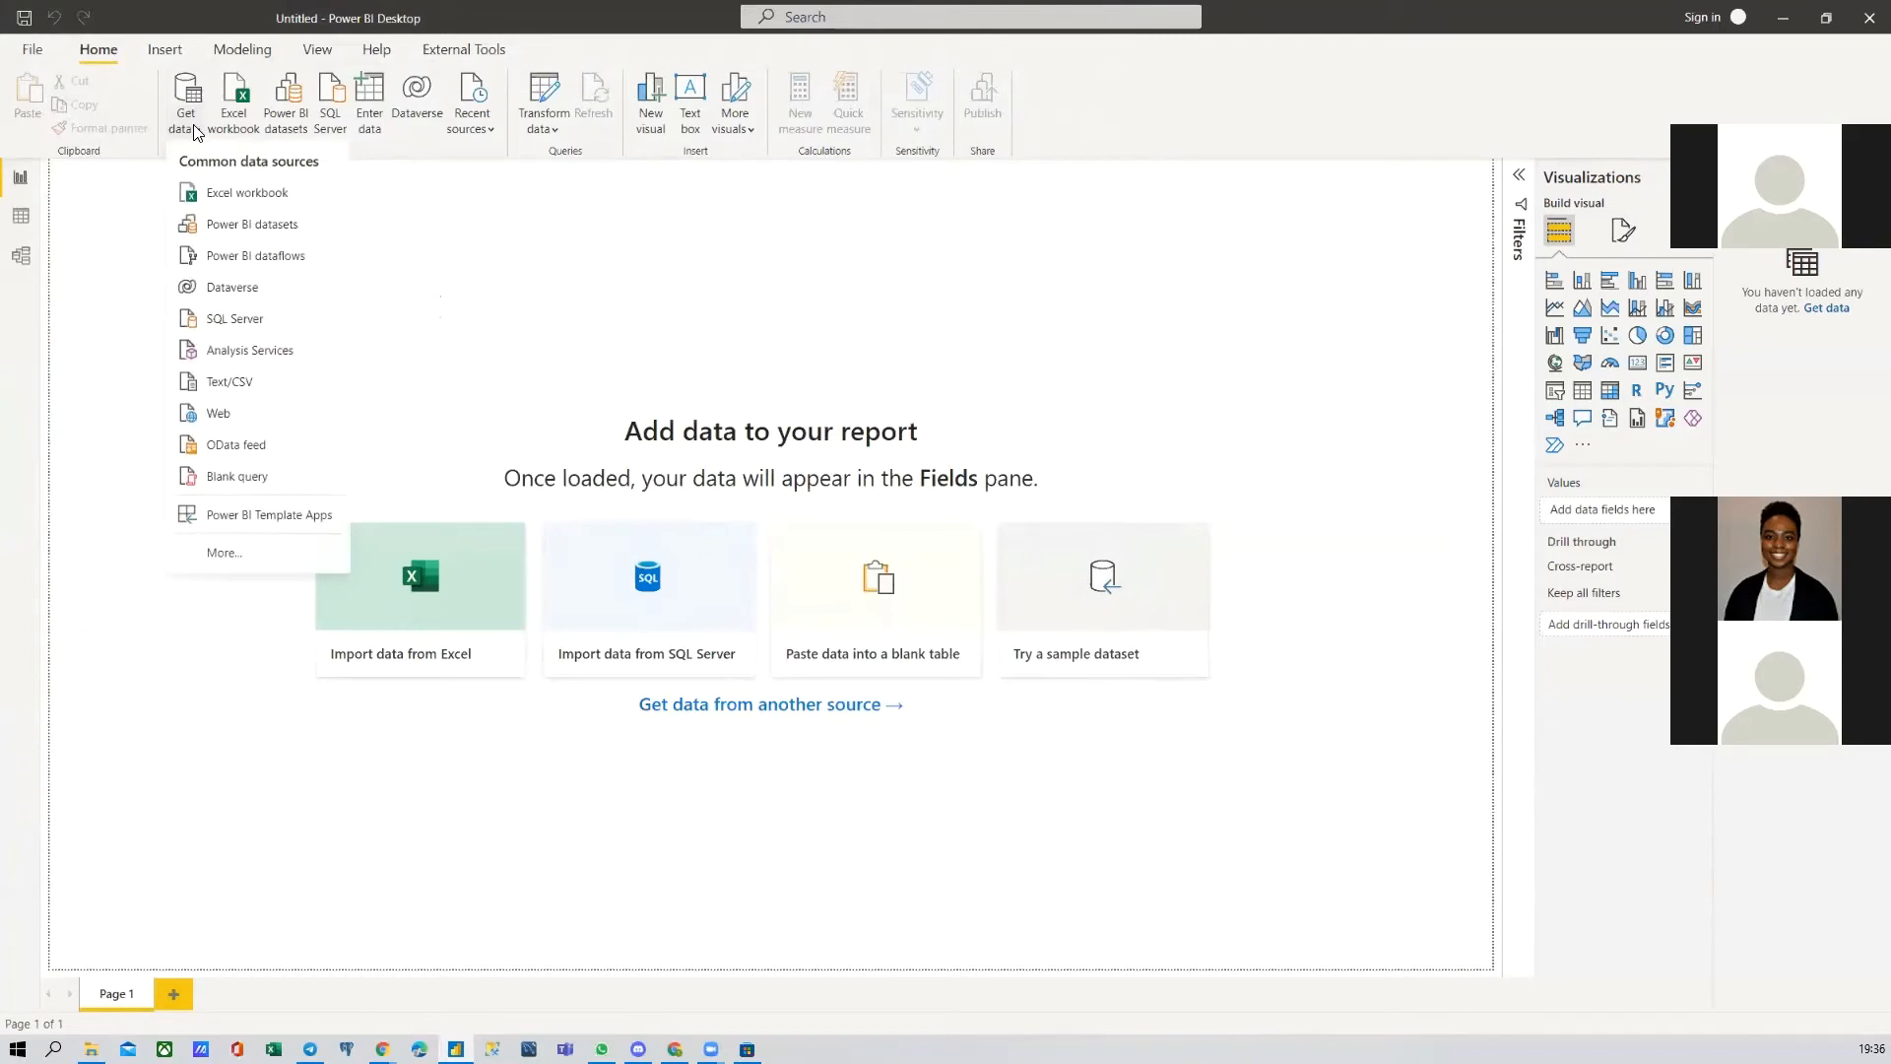
left_click(225, 384)
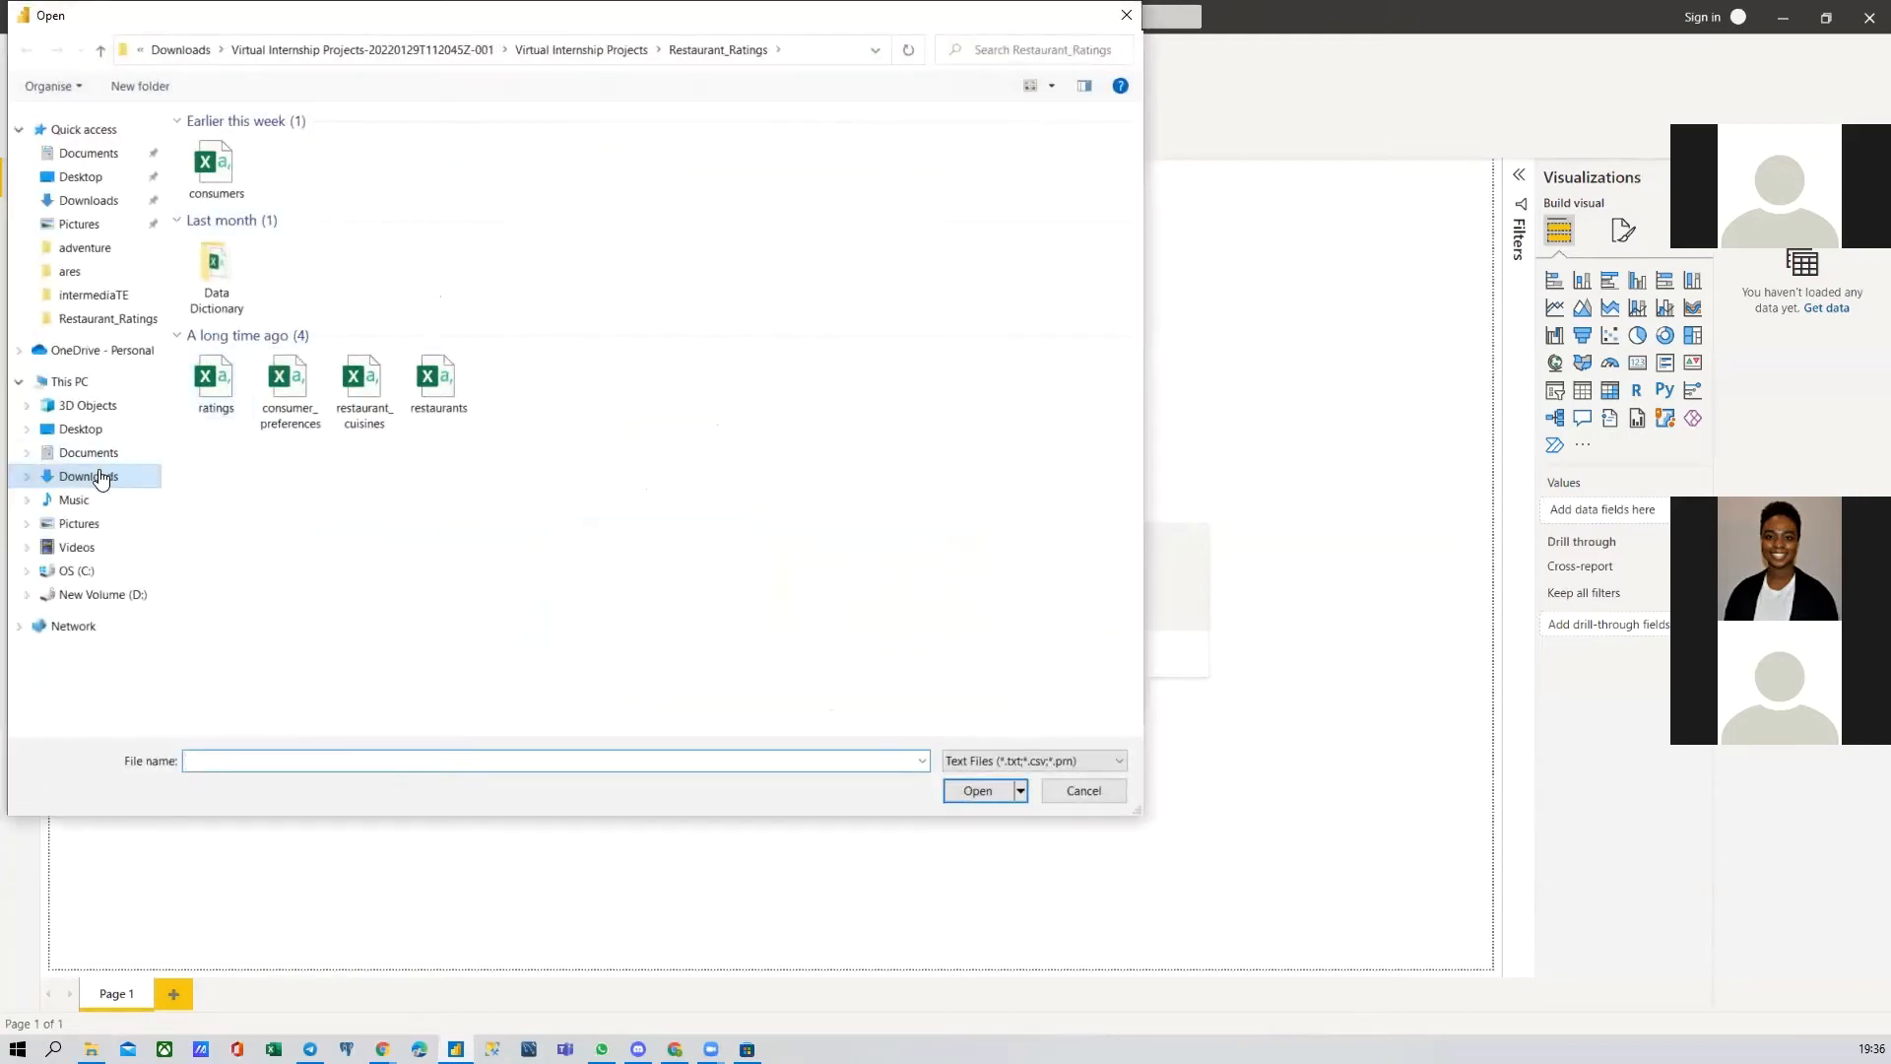
left_click(98, 477)
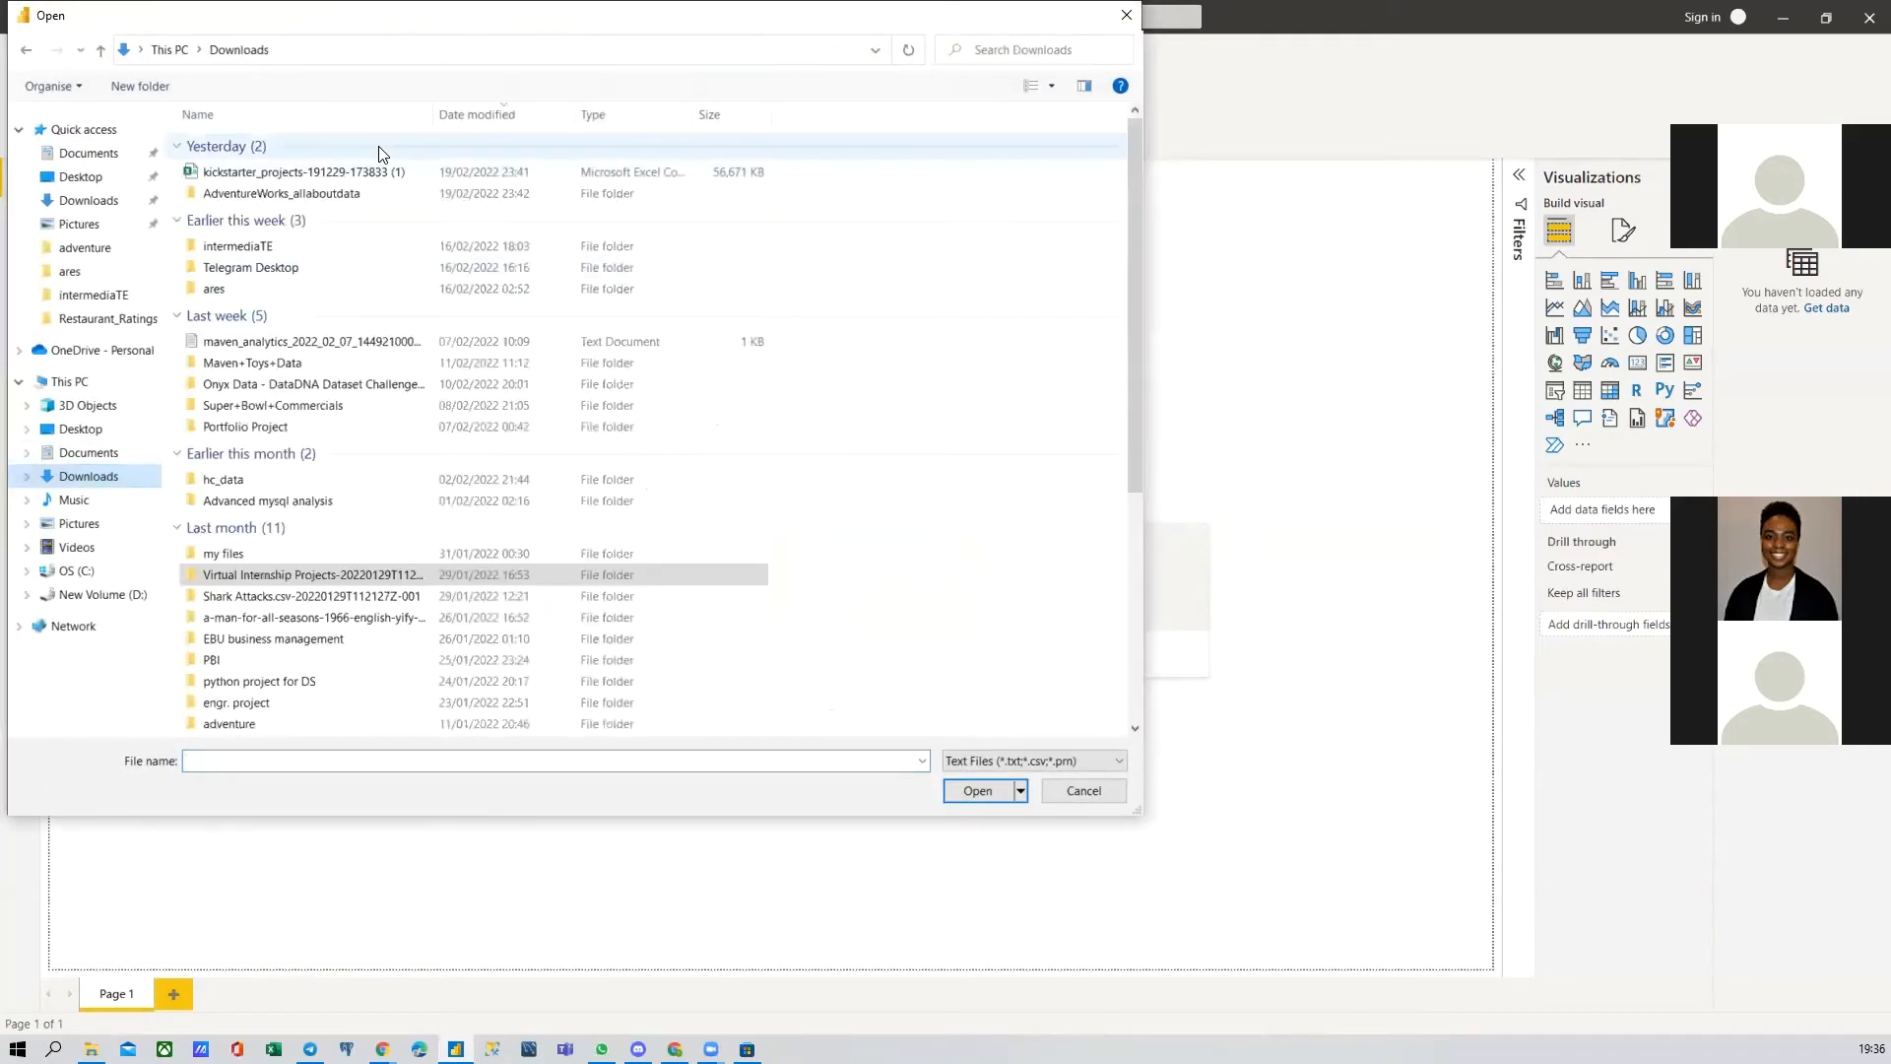
double_click(285, 193)
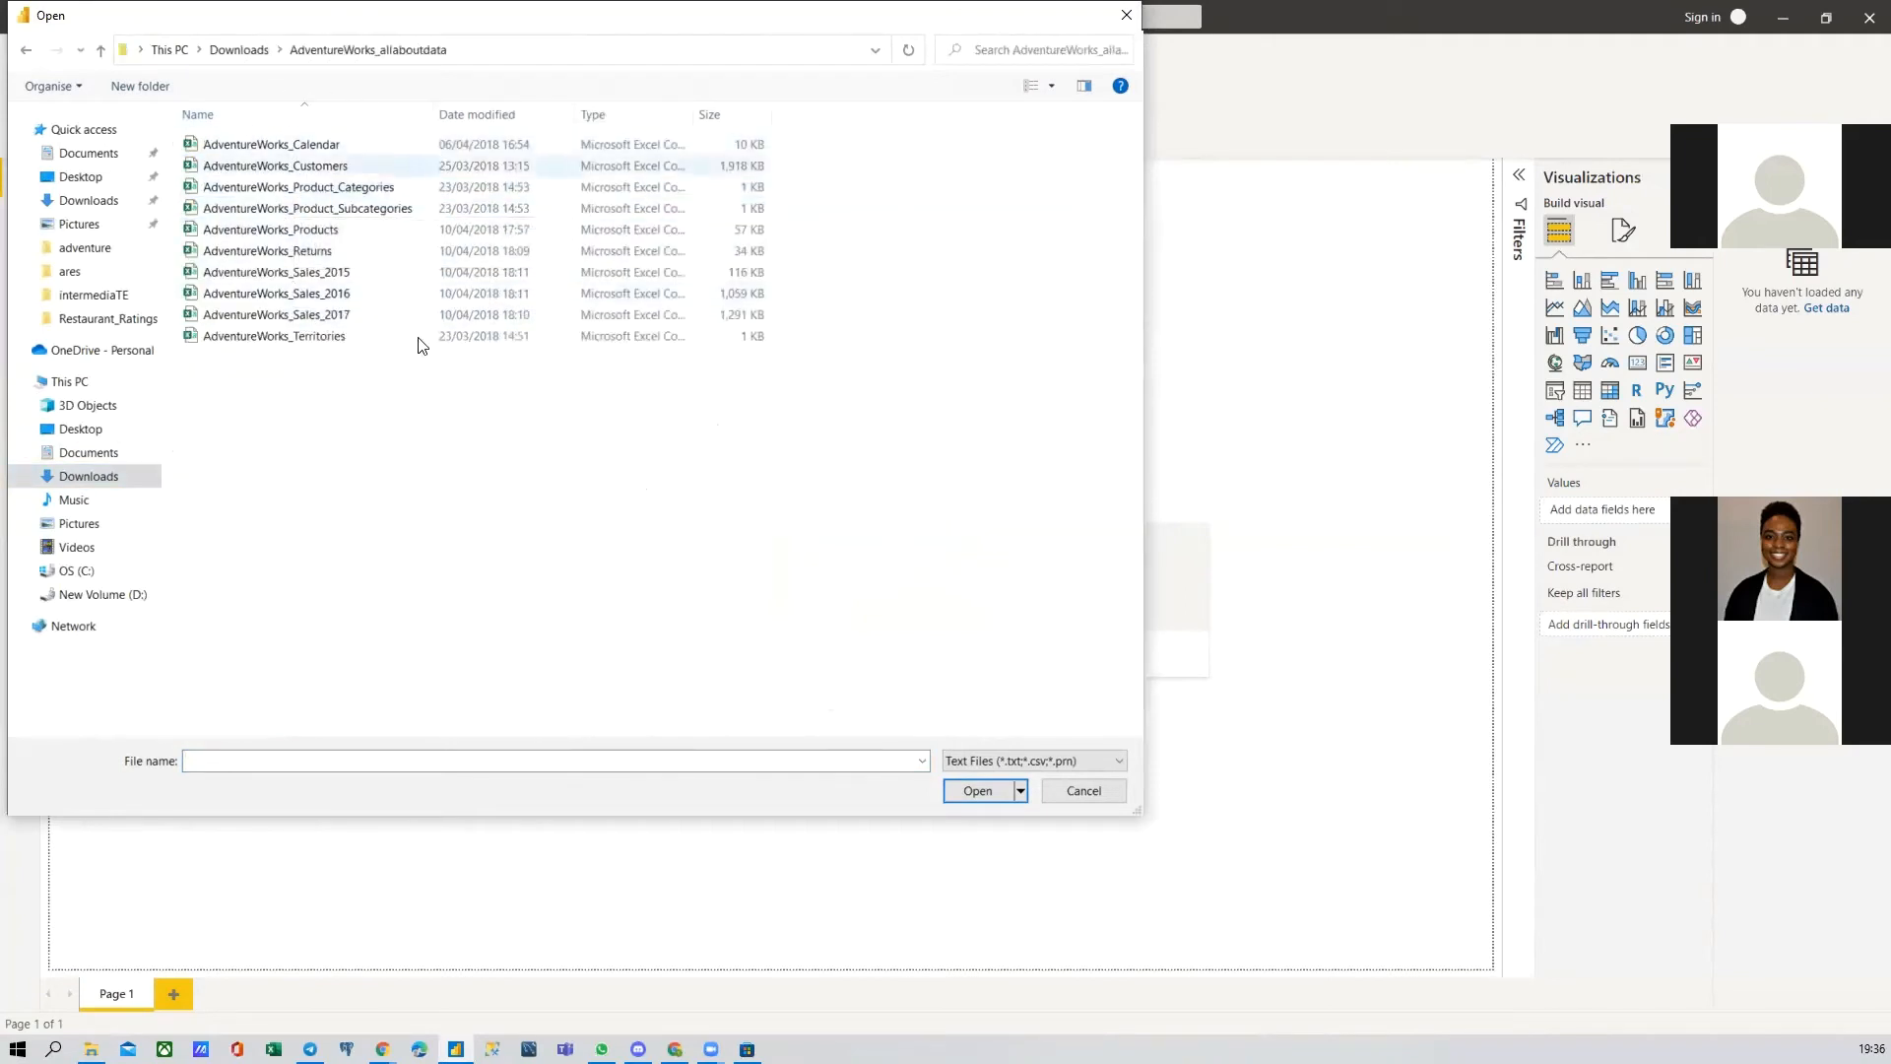
double_click(324, 165)
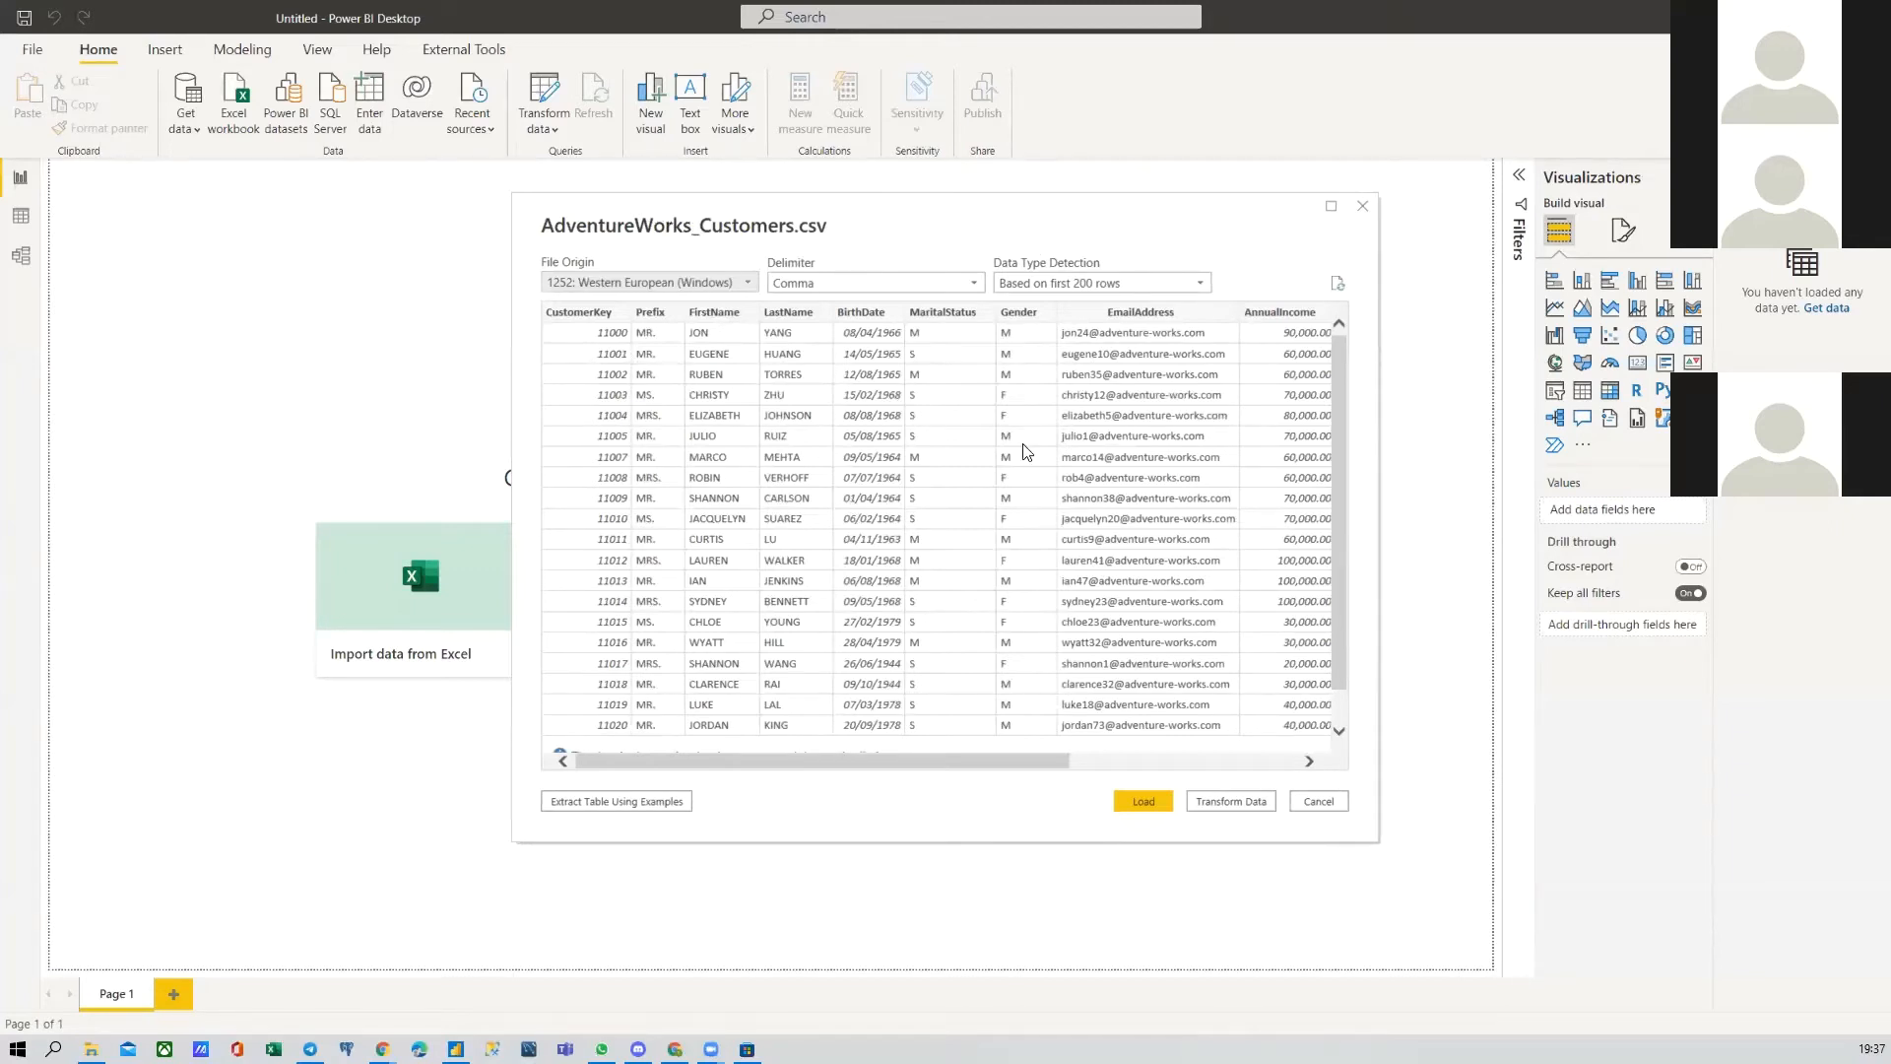
Step: Review the delimiter and data type detection choices for AdventureWorks_Customers.csv, keeping Comma and detection based on the first 200 rows
mouse_move(733, 767)
left_mouse_down()
mouse_move(1014, 774)
mouse_move(727, 760)
left_mouse_up()
left_click(867, 284)
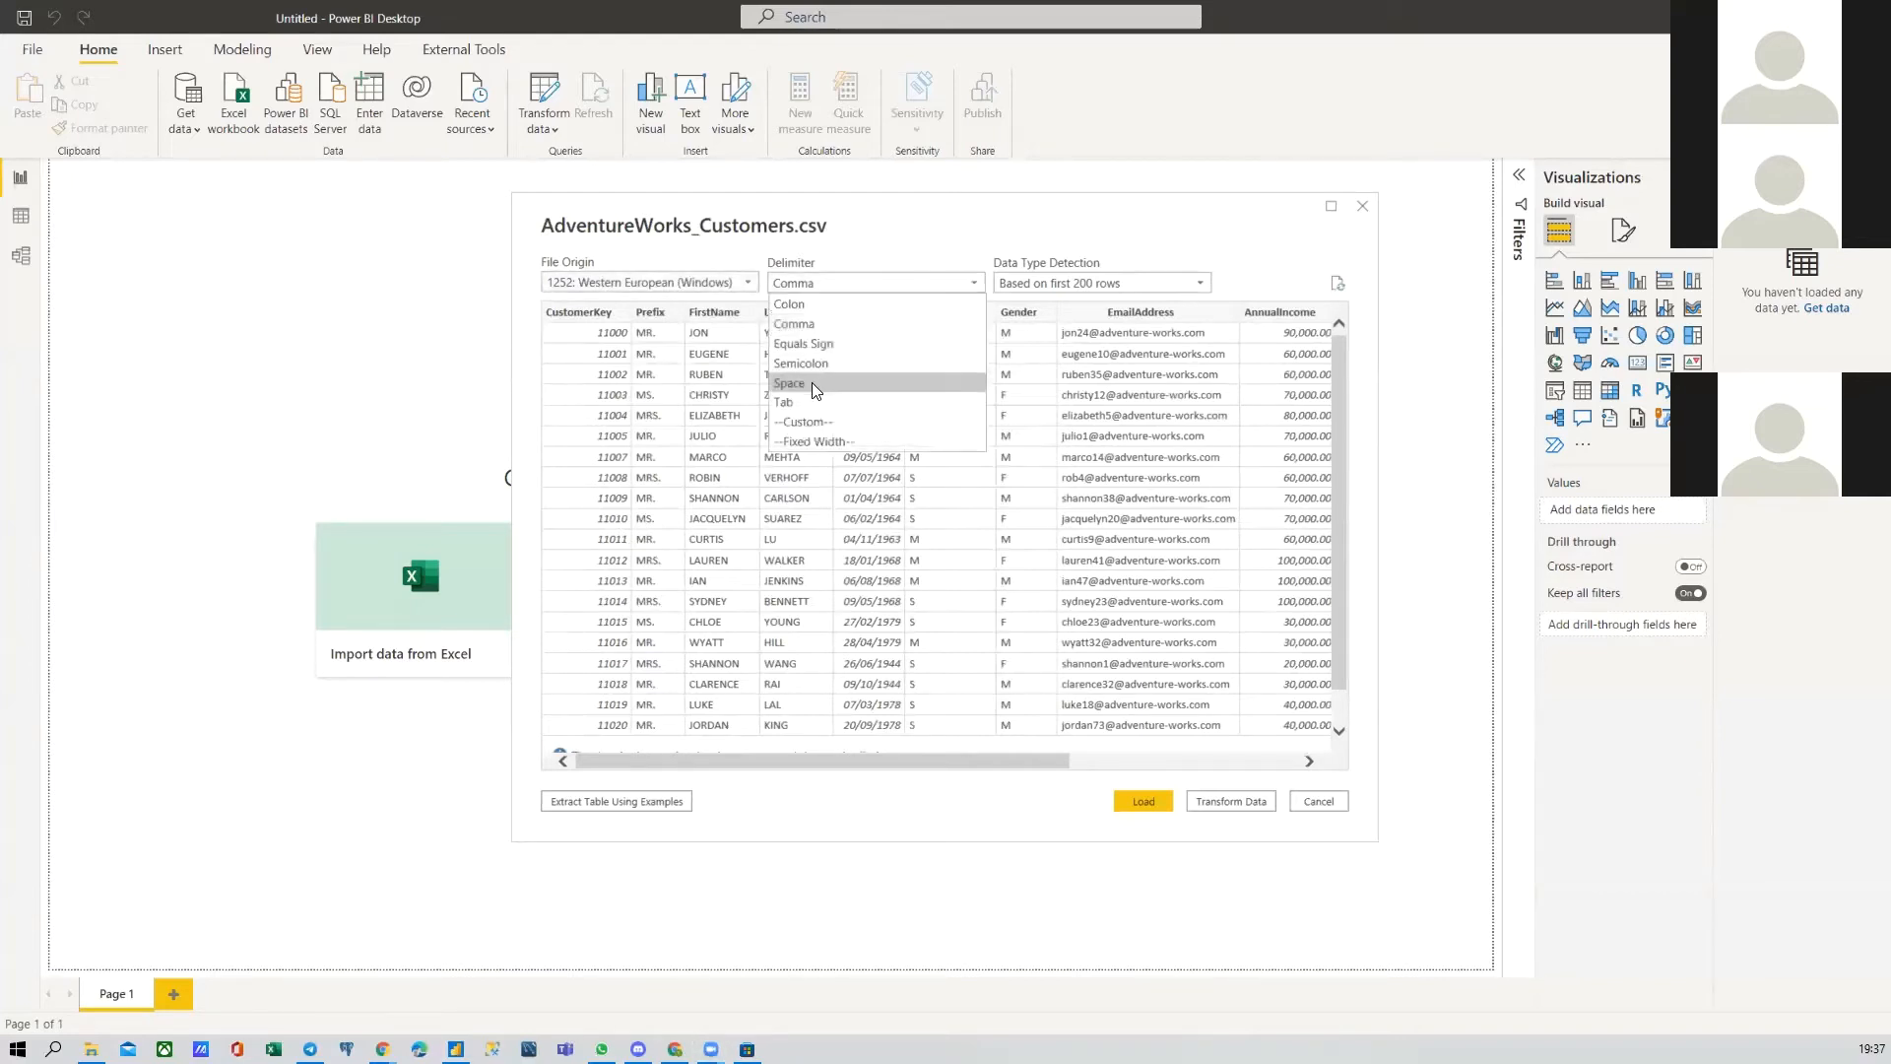
left_click(809, 279)
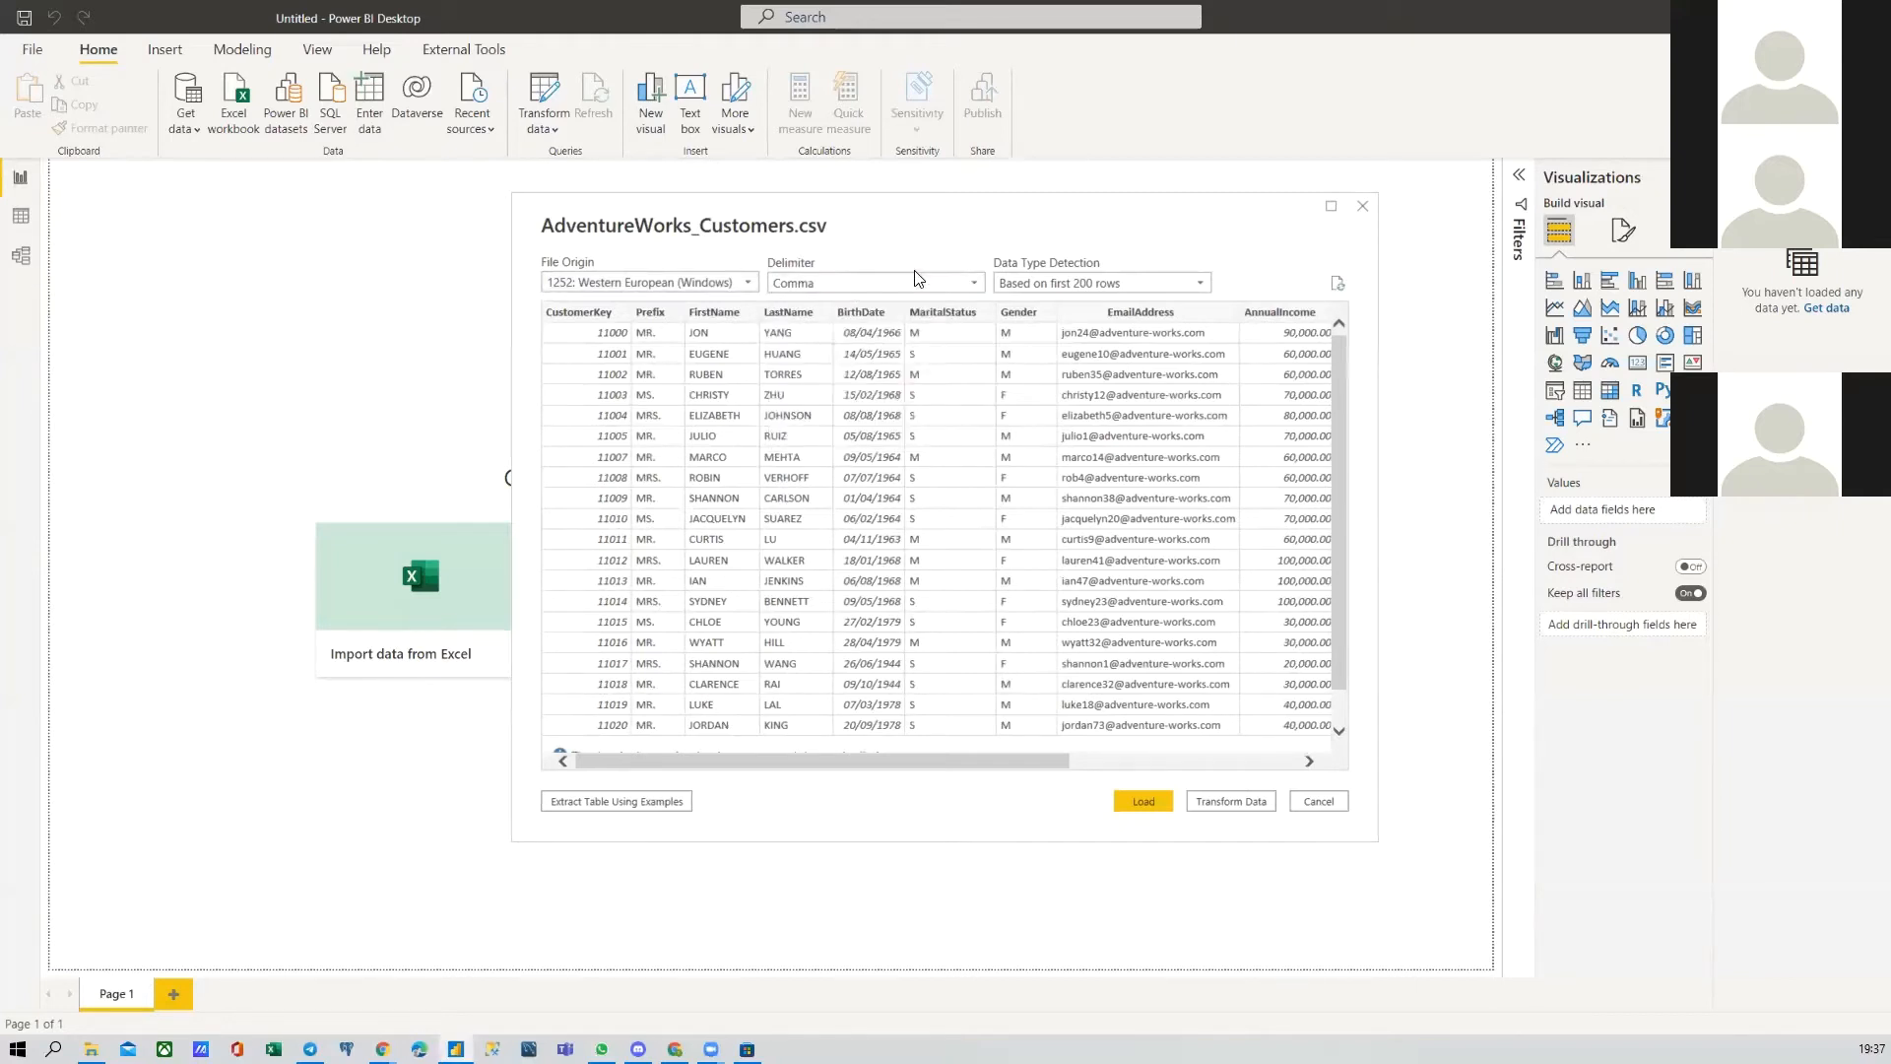
left_click(1026, 279)
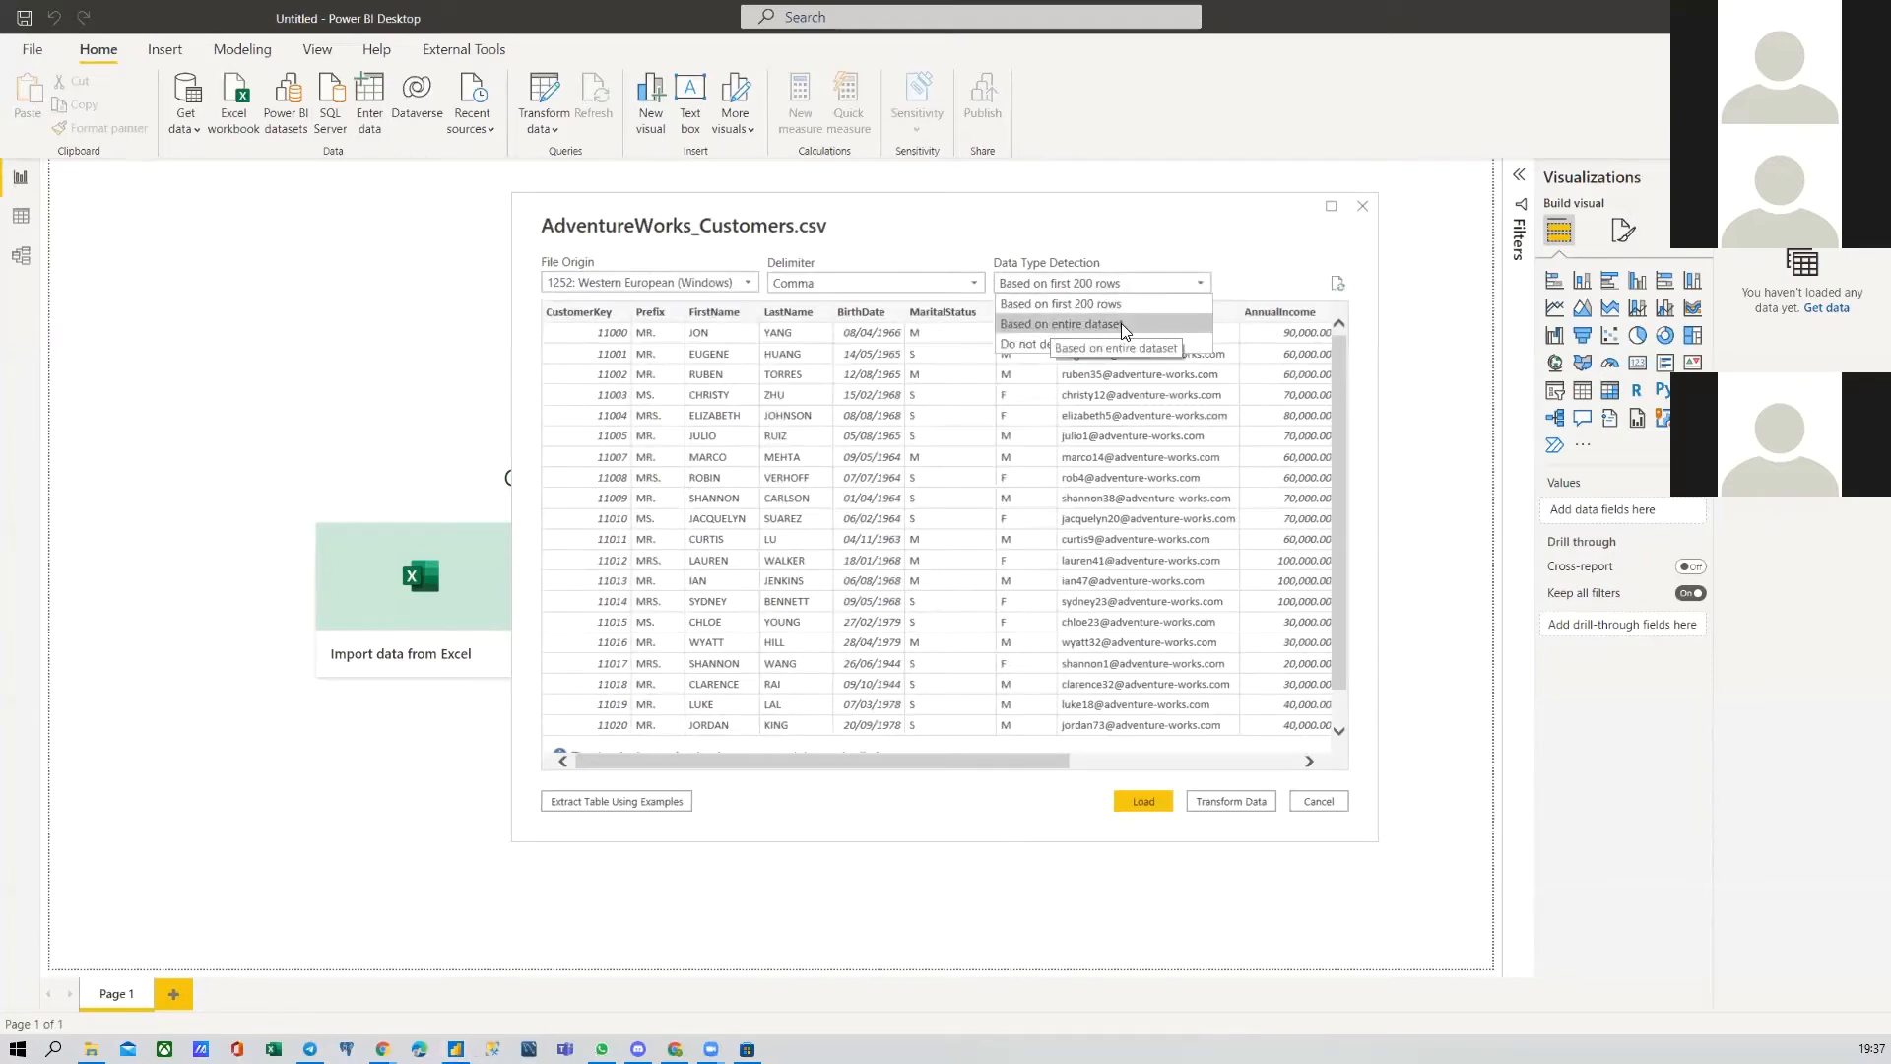
left_click(934, 232)
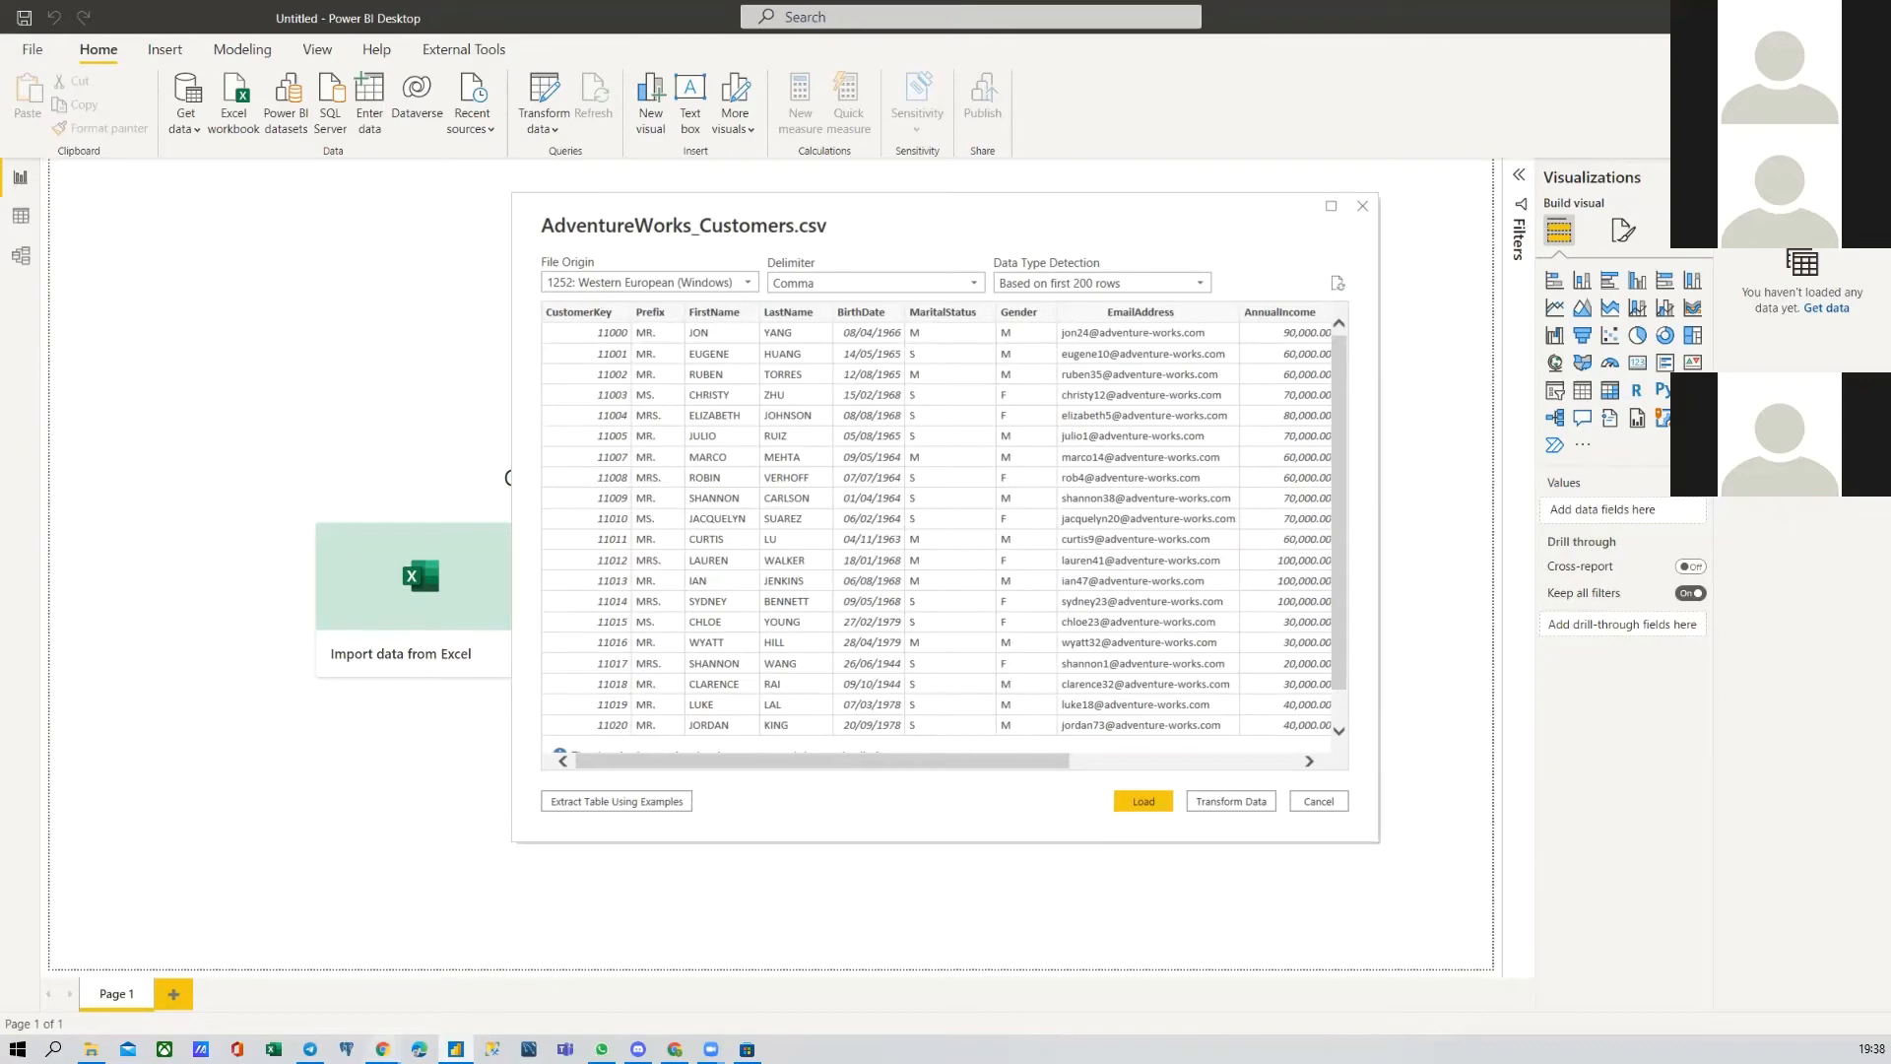
Step: Switch to the study session slides in the browser, go back to the Outline slide, and return to Power BI Desktop
mouse_move(383, 1048)
left_click(260, 908)
key("Right")
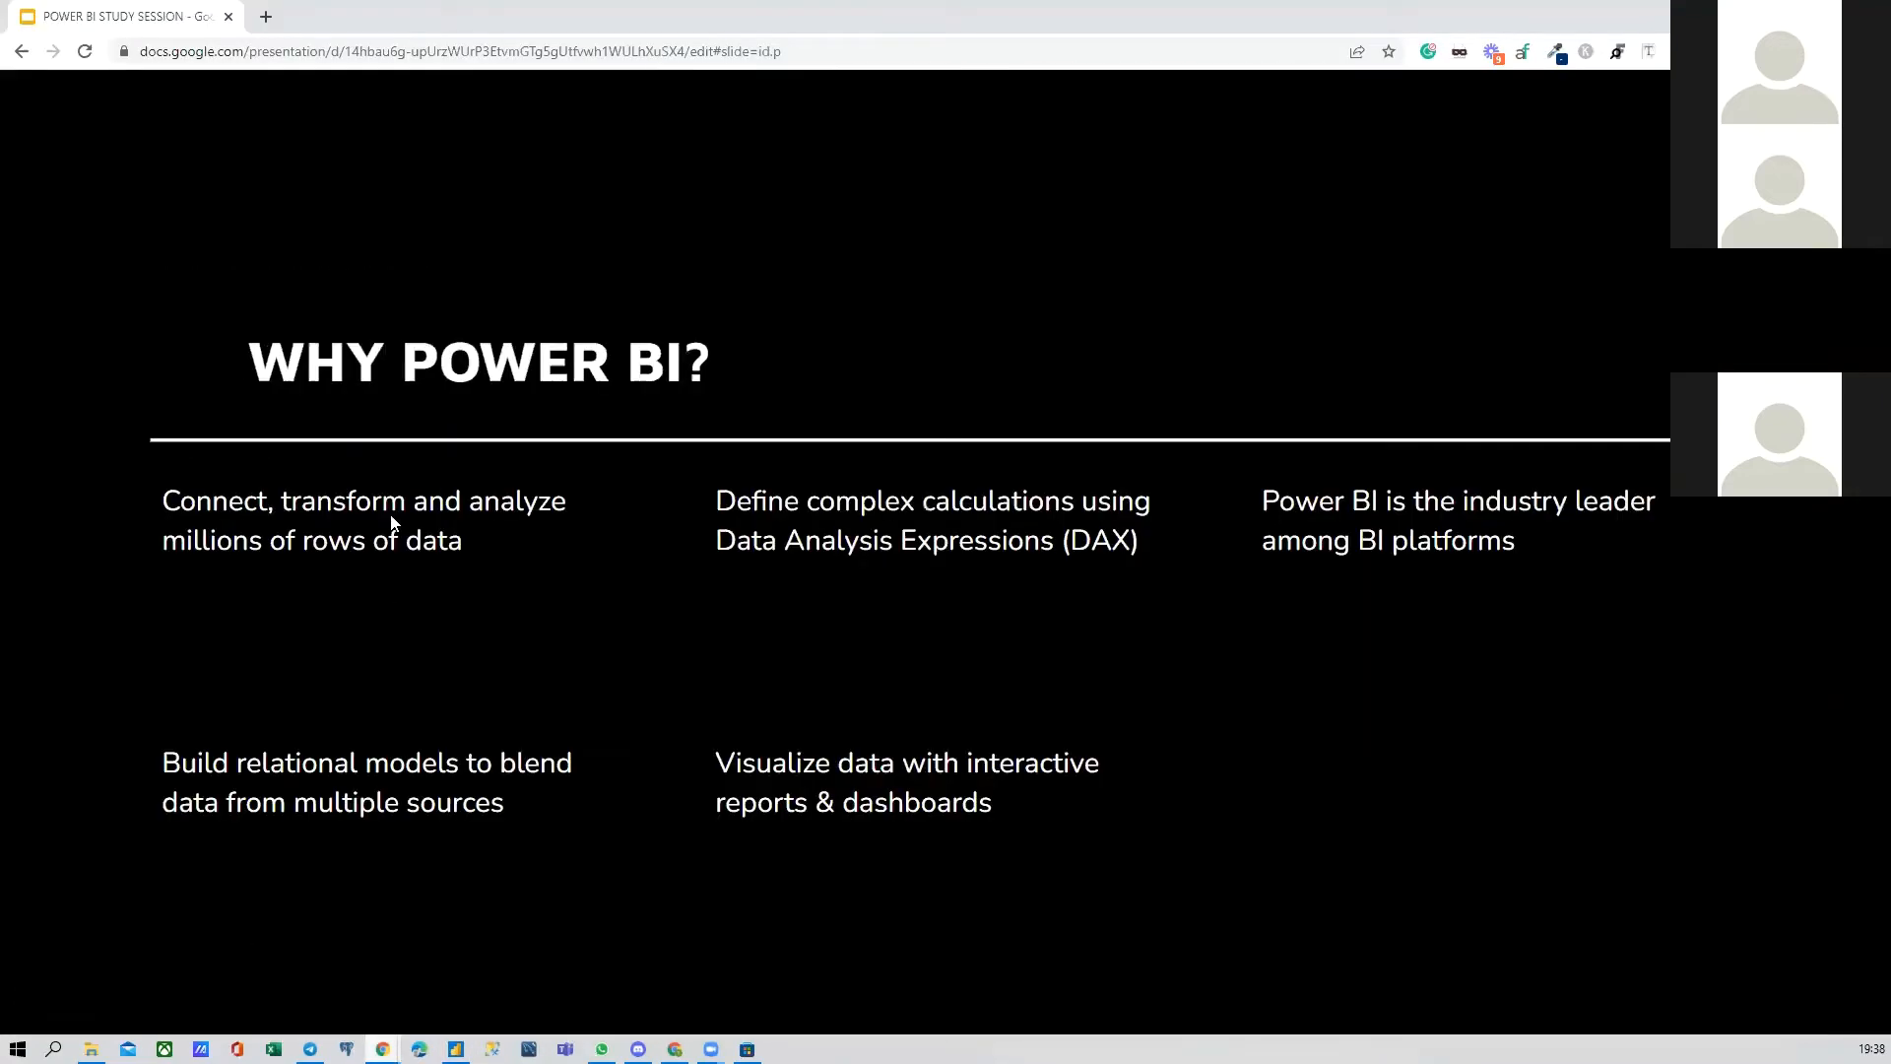
key("Left")
key("Left")
key("Left")
key("Left")
key("Left")
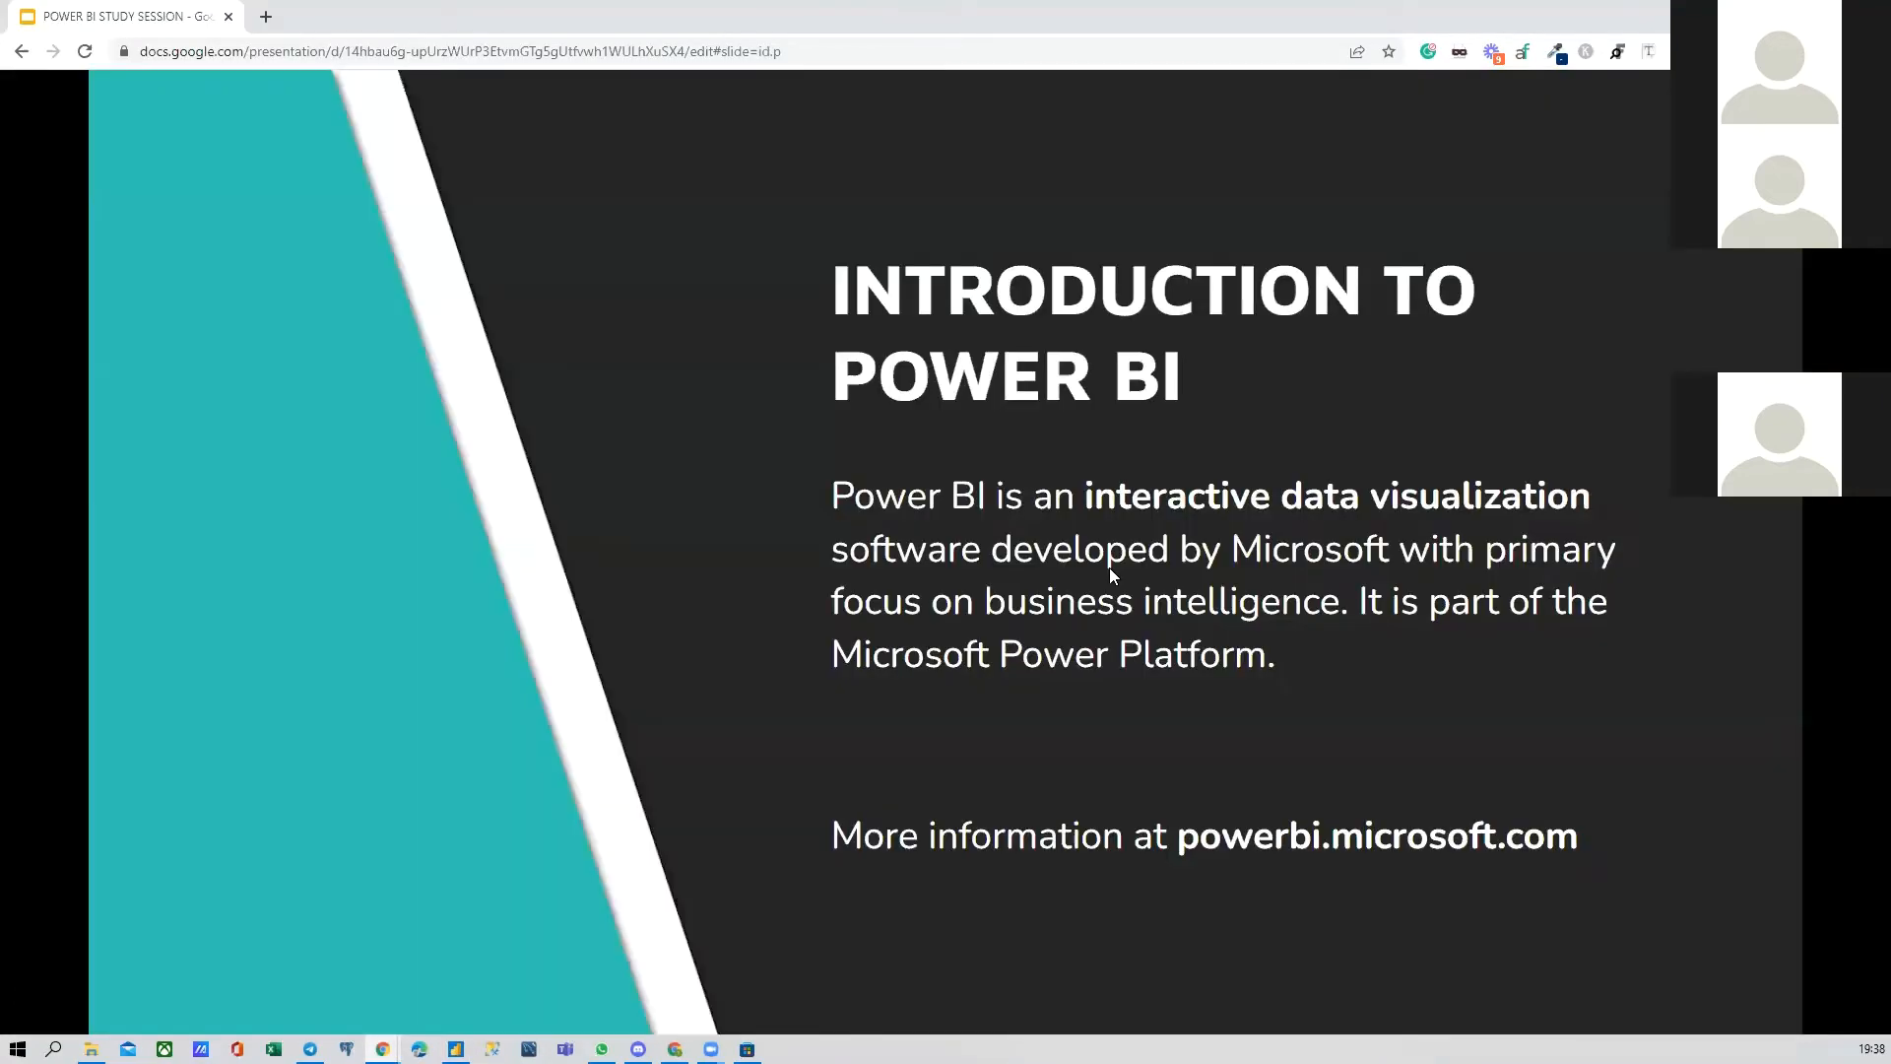
key("Left")
key("Left")
key("Left")
key("Left")
key("Left")
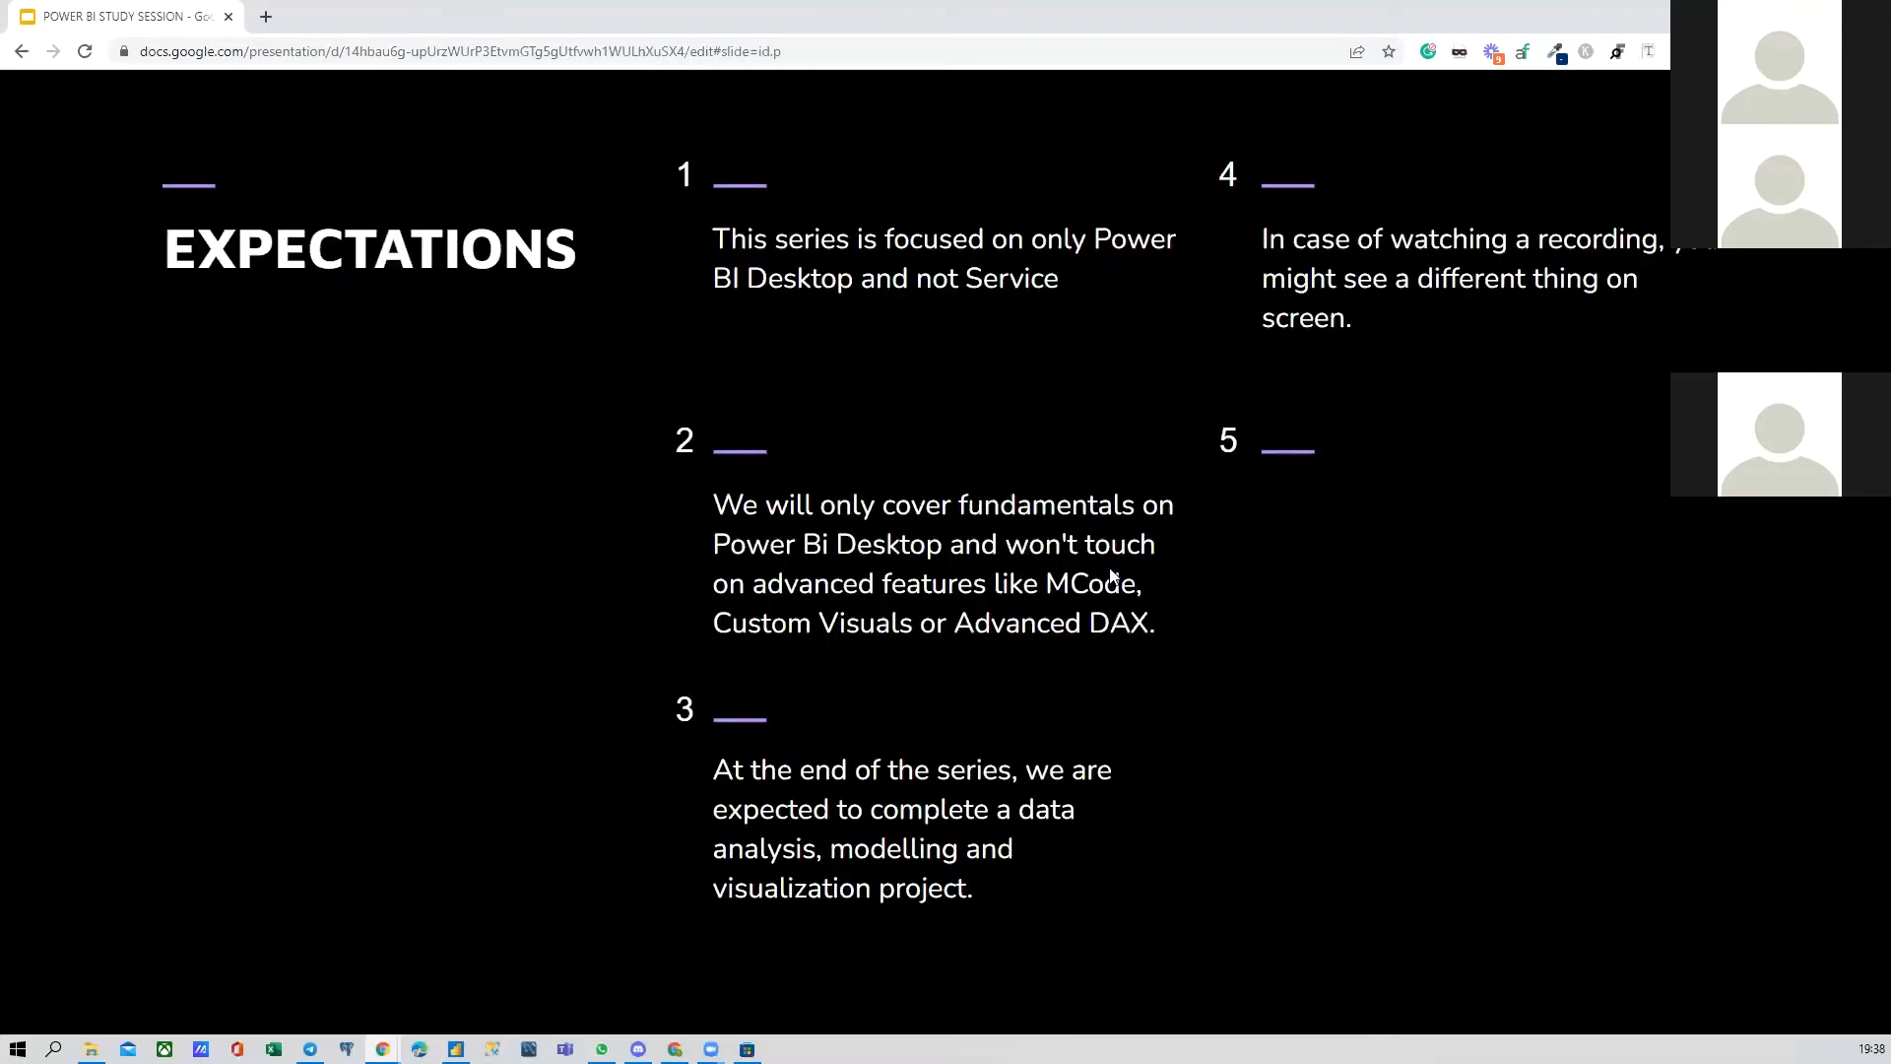
key("Left")
key("Left")
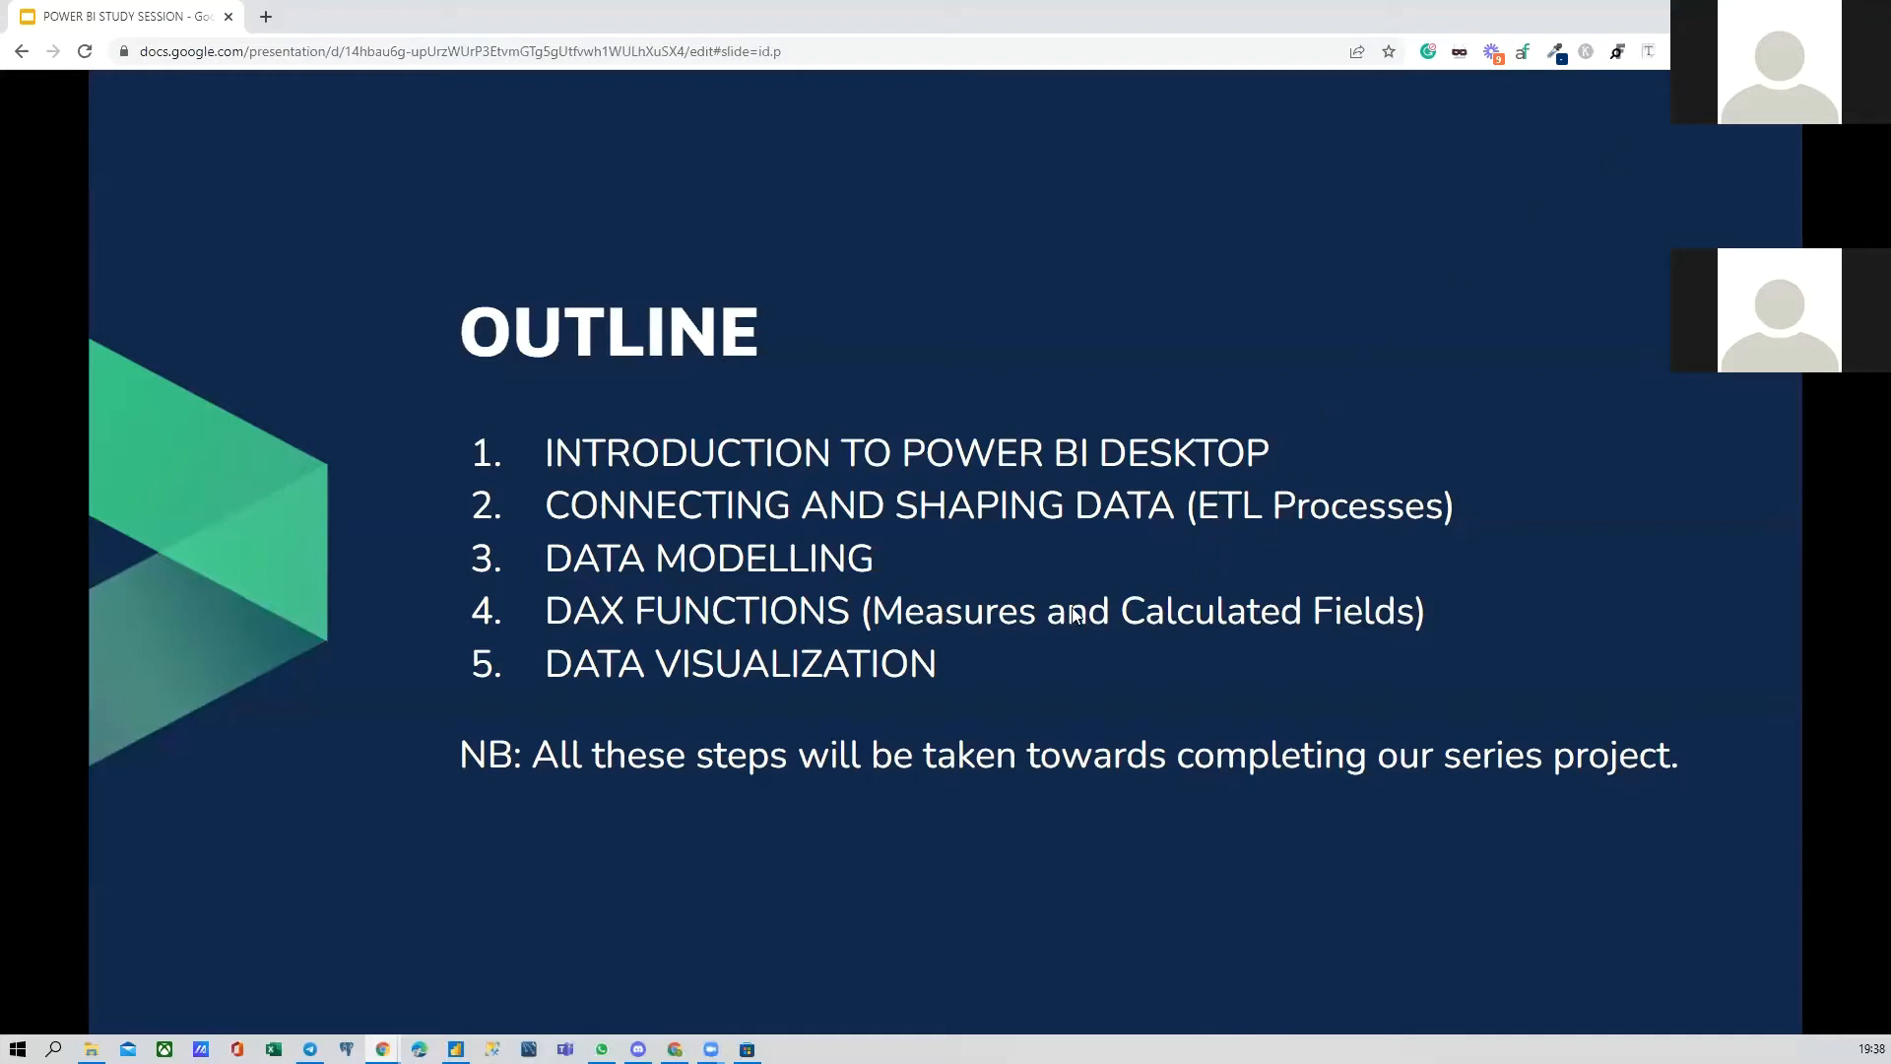
left_click(455, 1049)
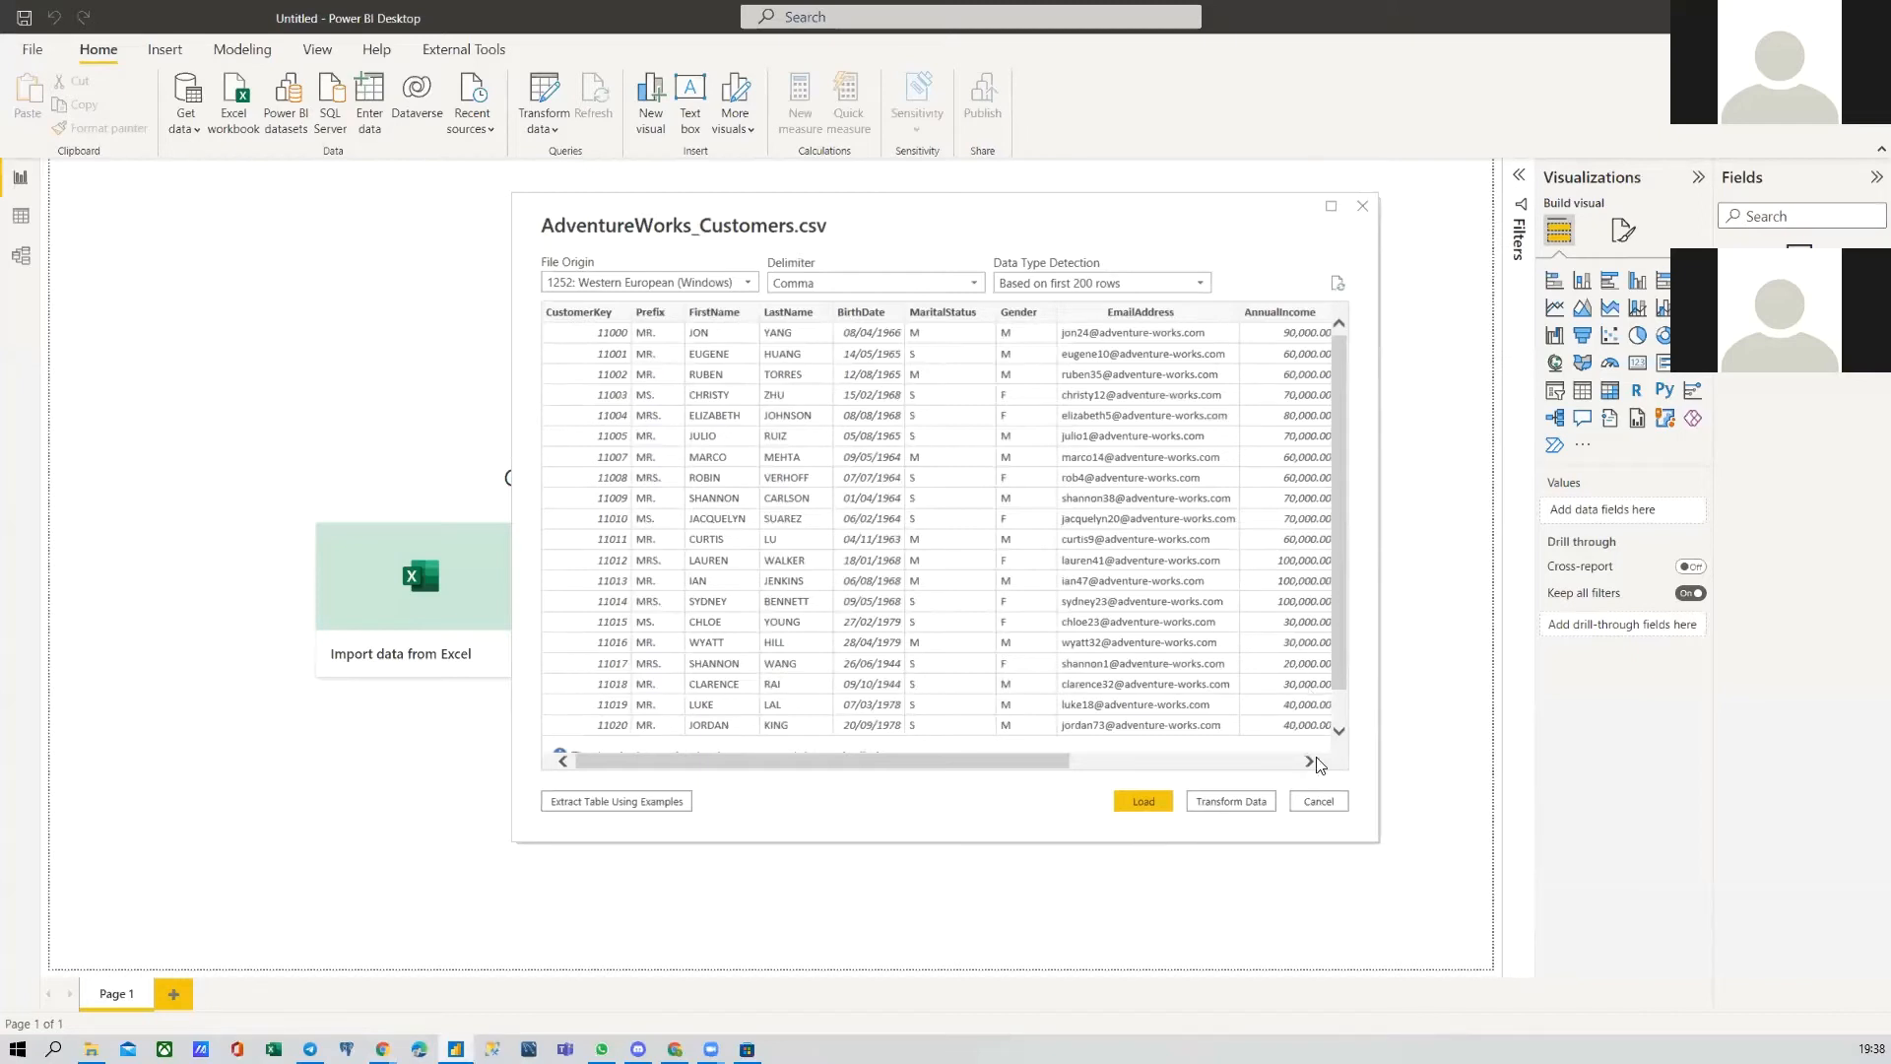
Step: Open the AdventureWorks_Customers data for transformation in the Power Query Editor and look over the Transform, View and Tools commands
left_click(1246, 806)
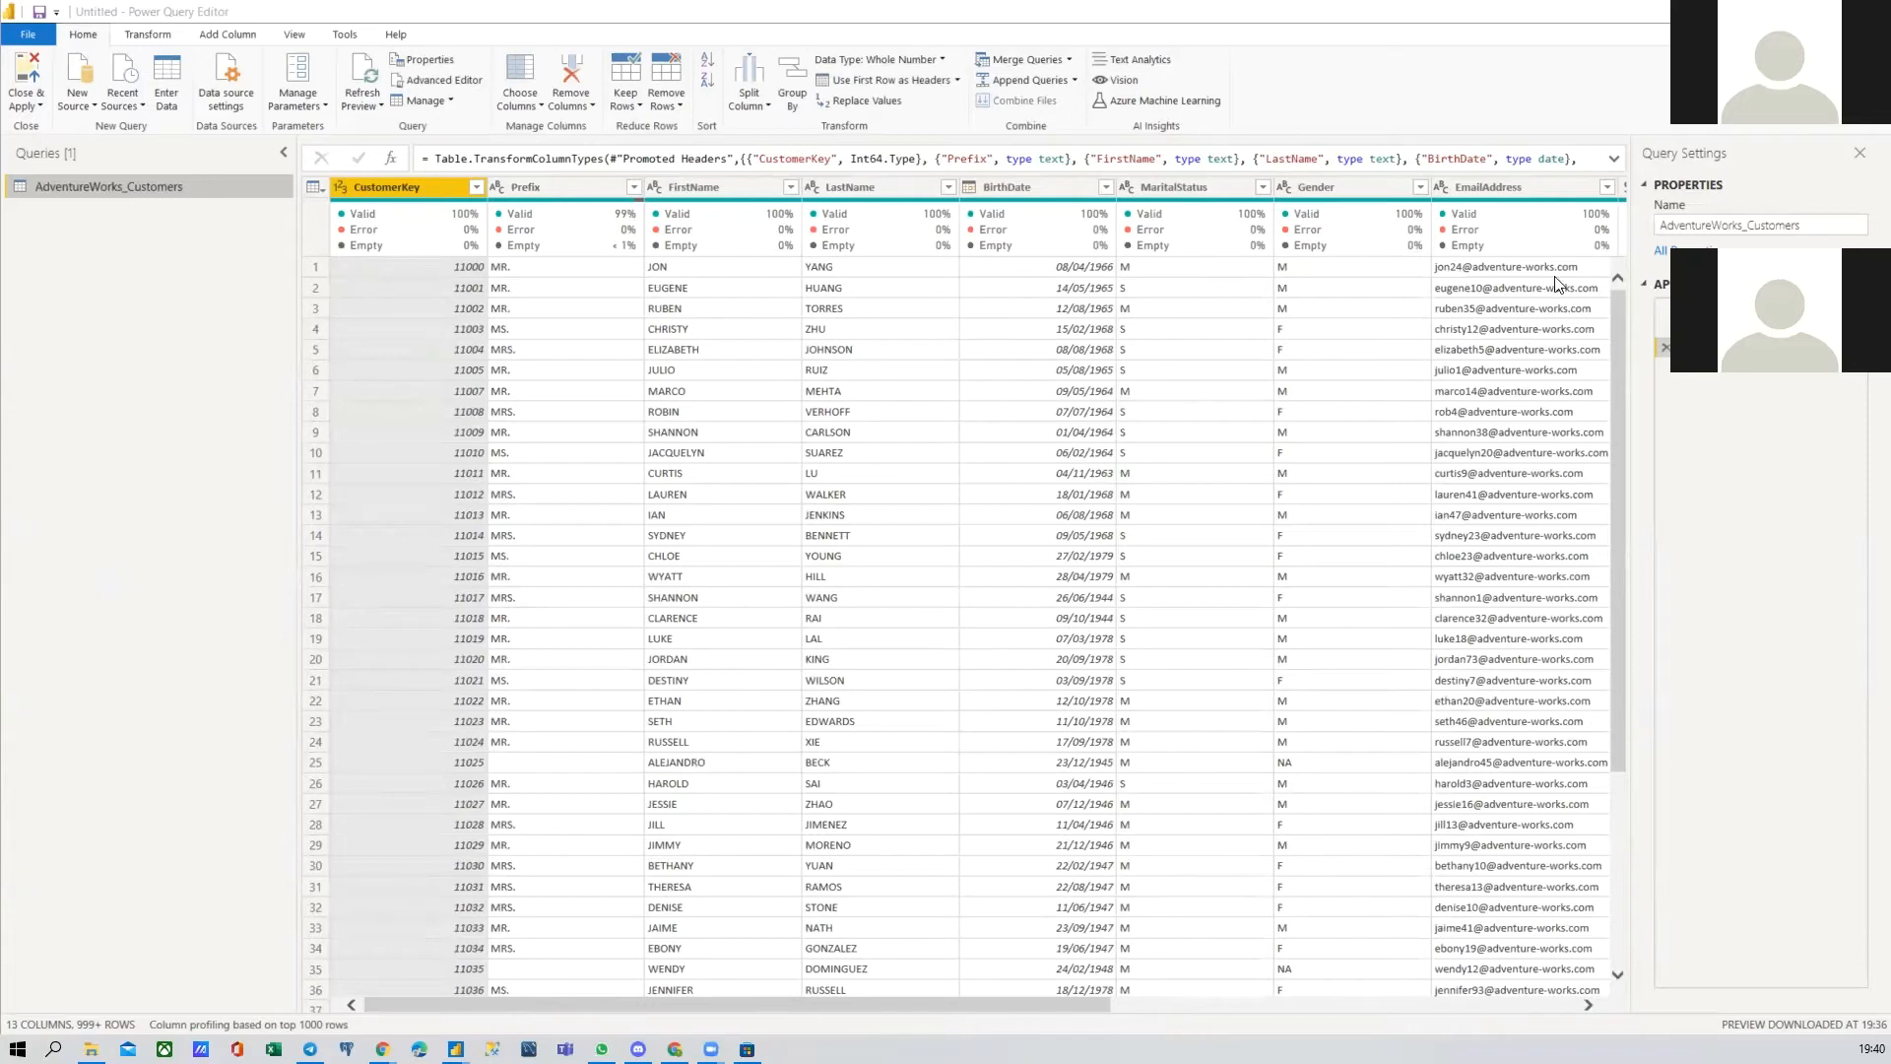
left_click(147, 35)
left_click(305, 35)
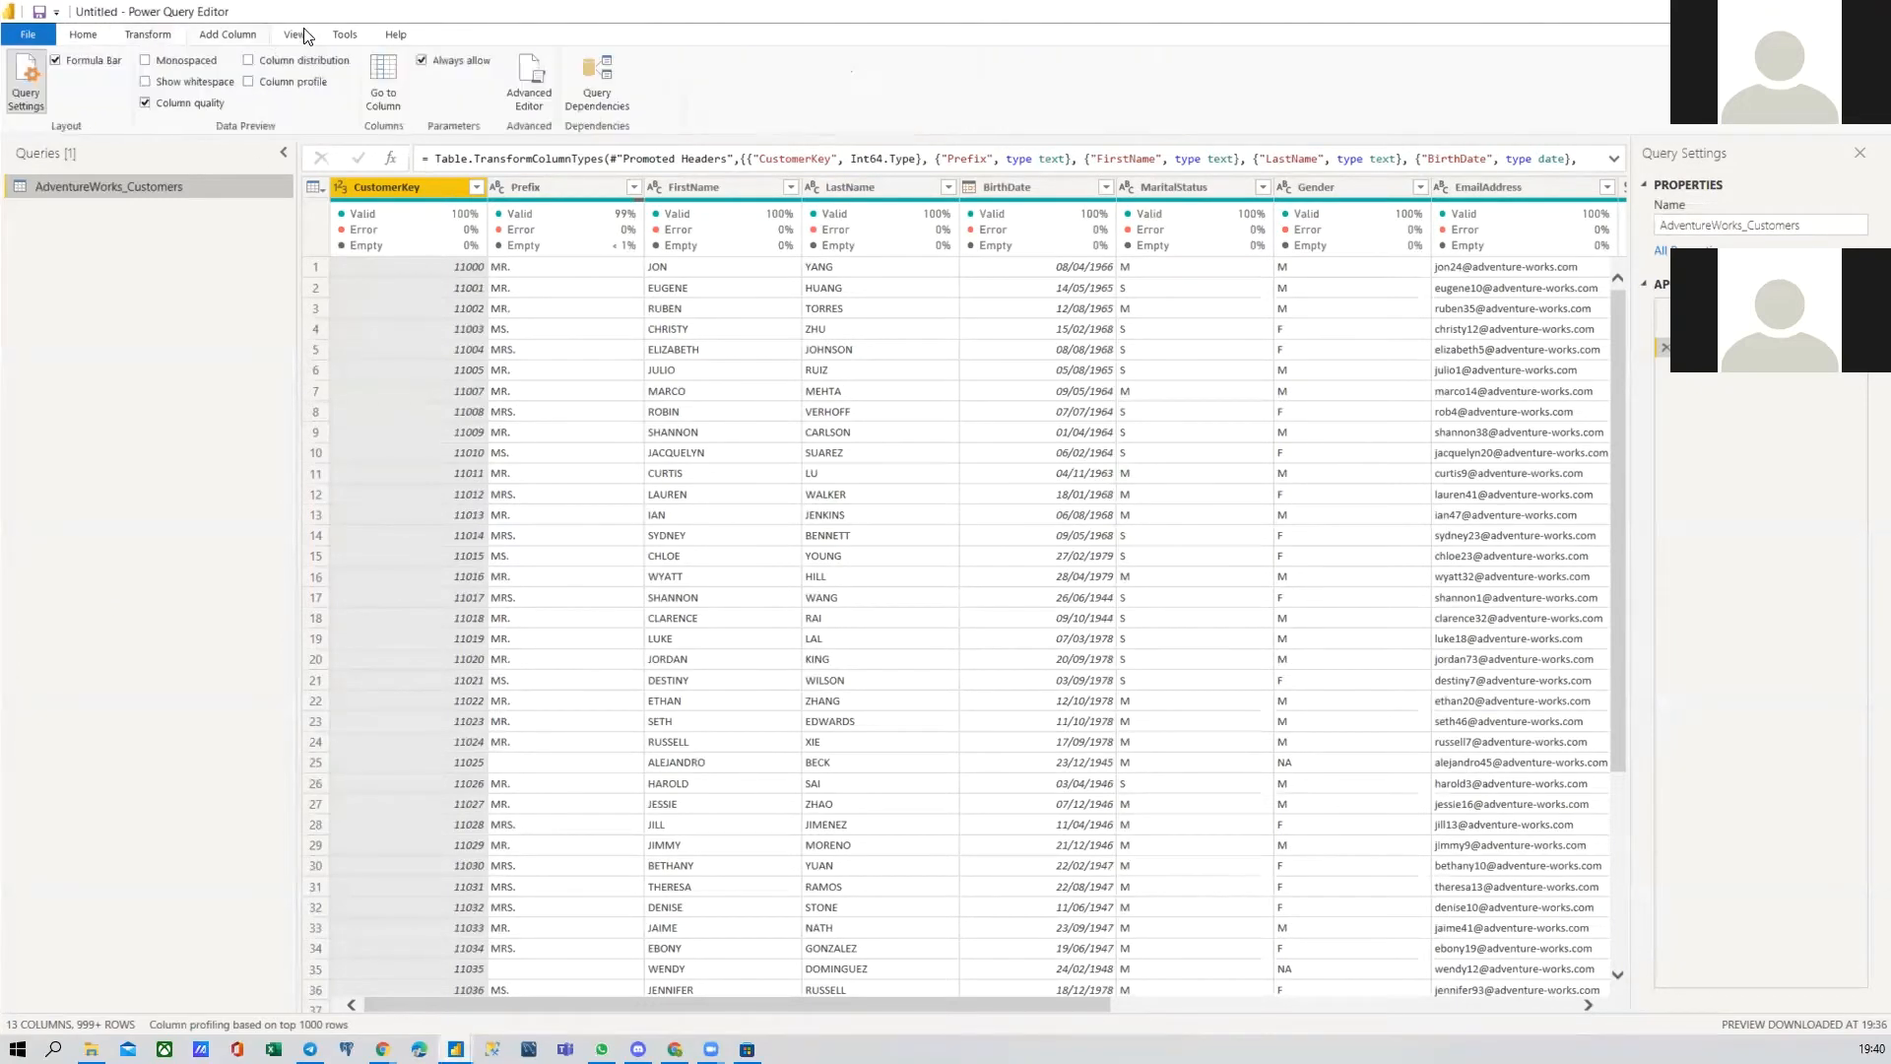
left_click(343, 37)
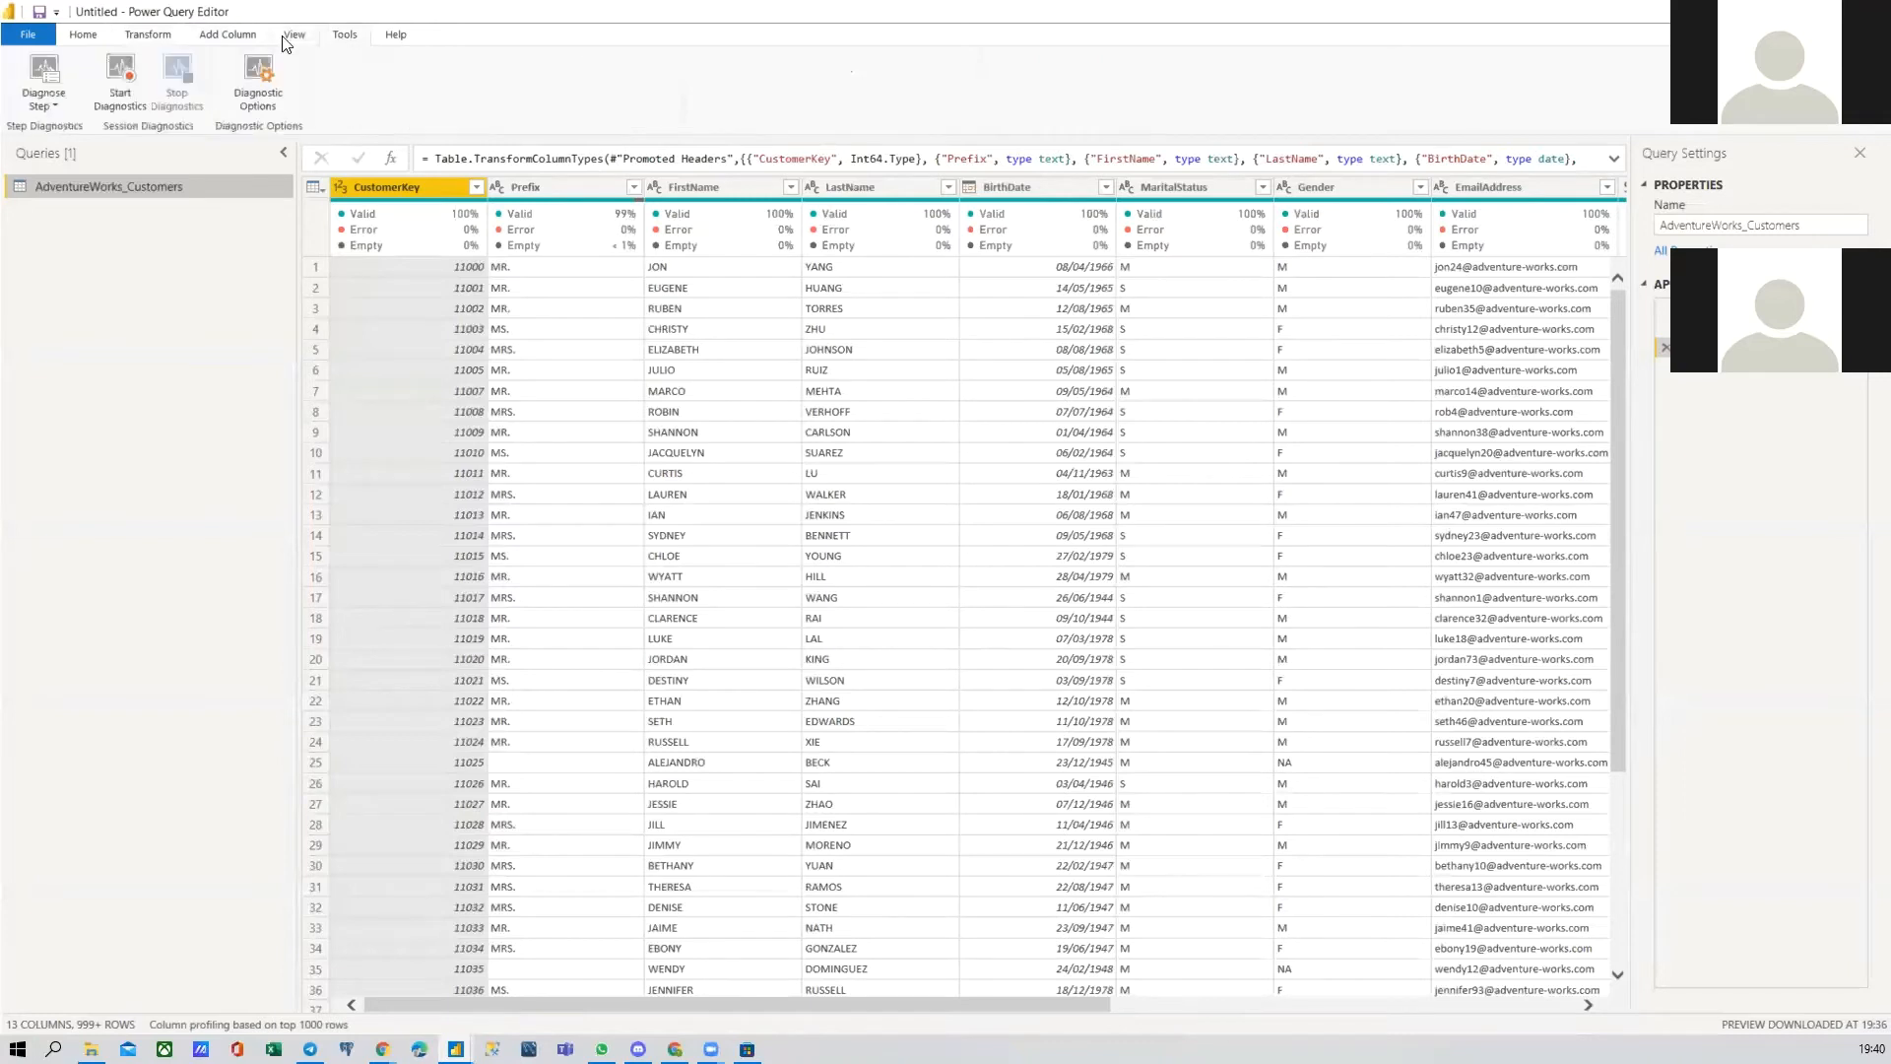
left_click(77, 38)
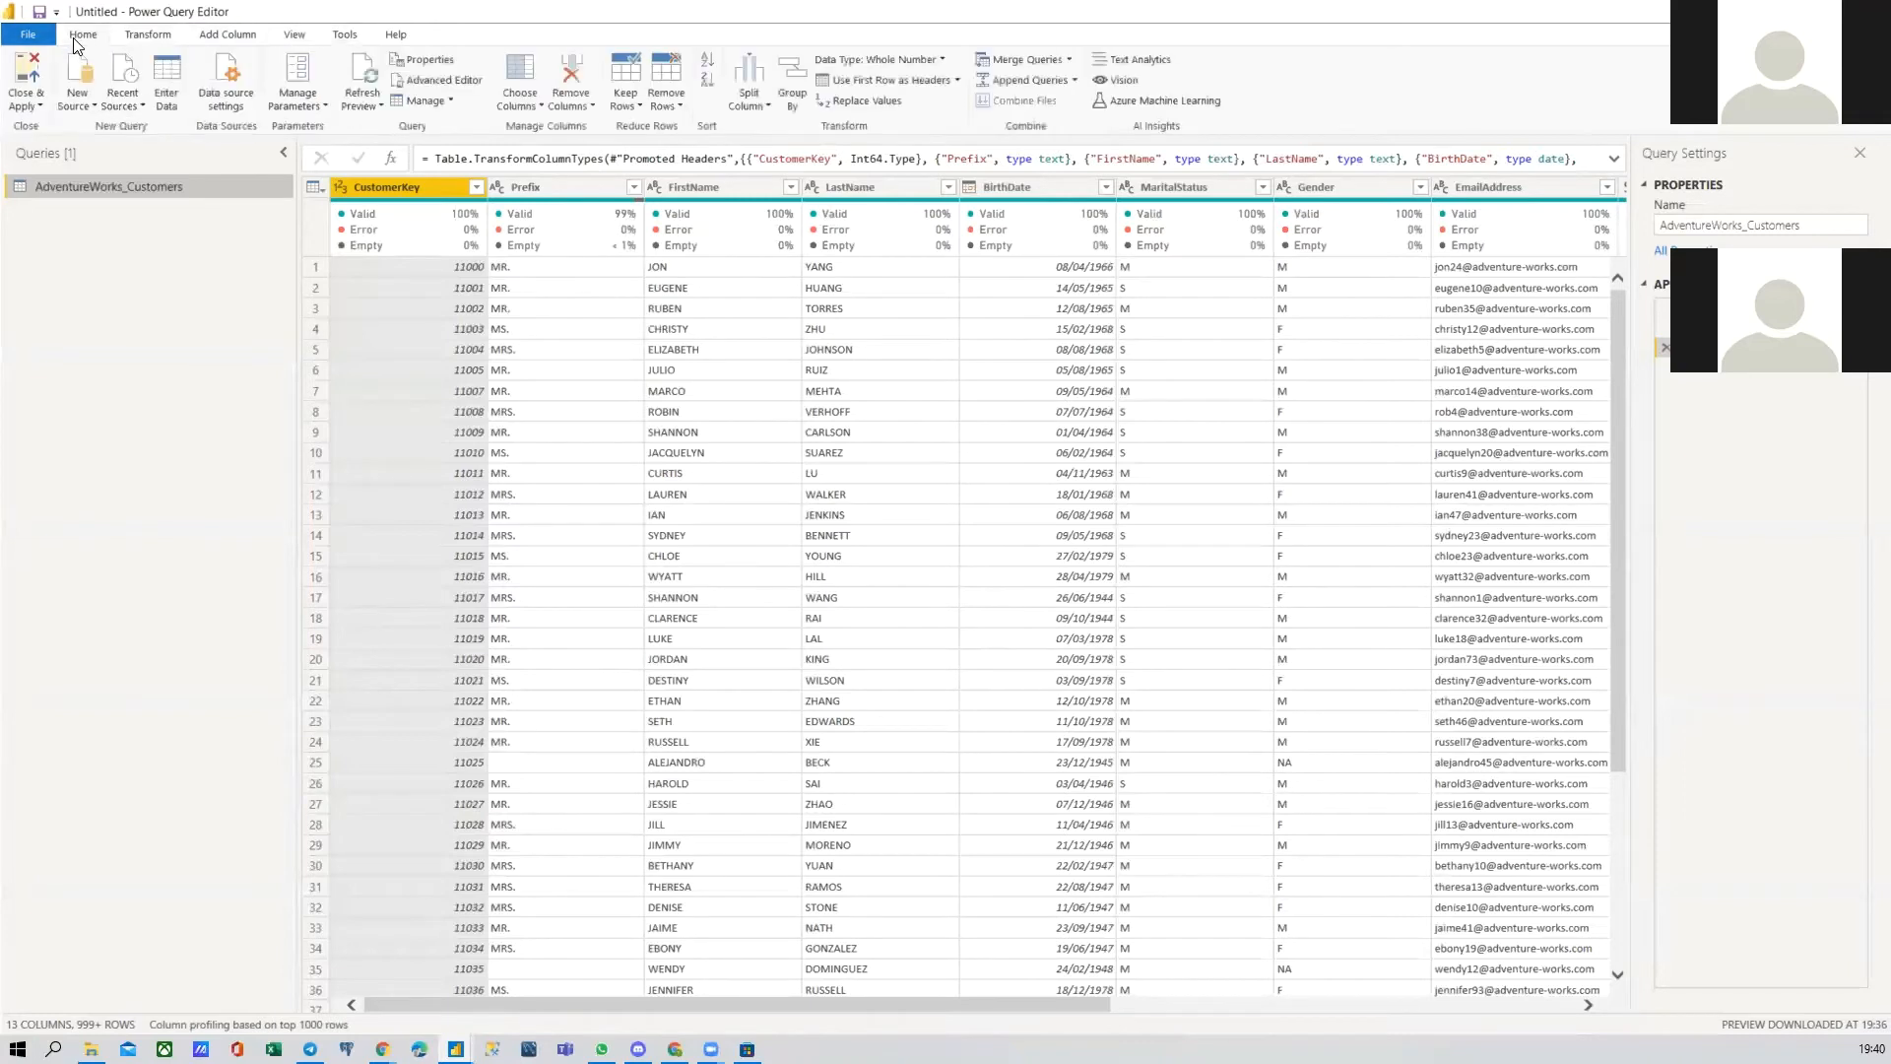
Step: Examine the source types offered for adding a new query in the Power Query Editor
left_click(85, 109)
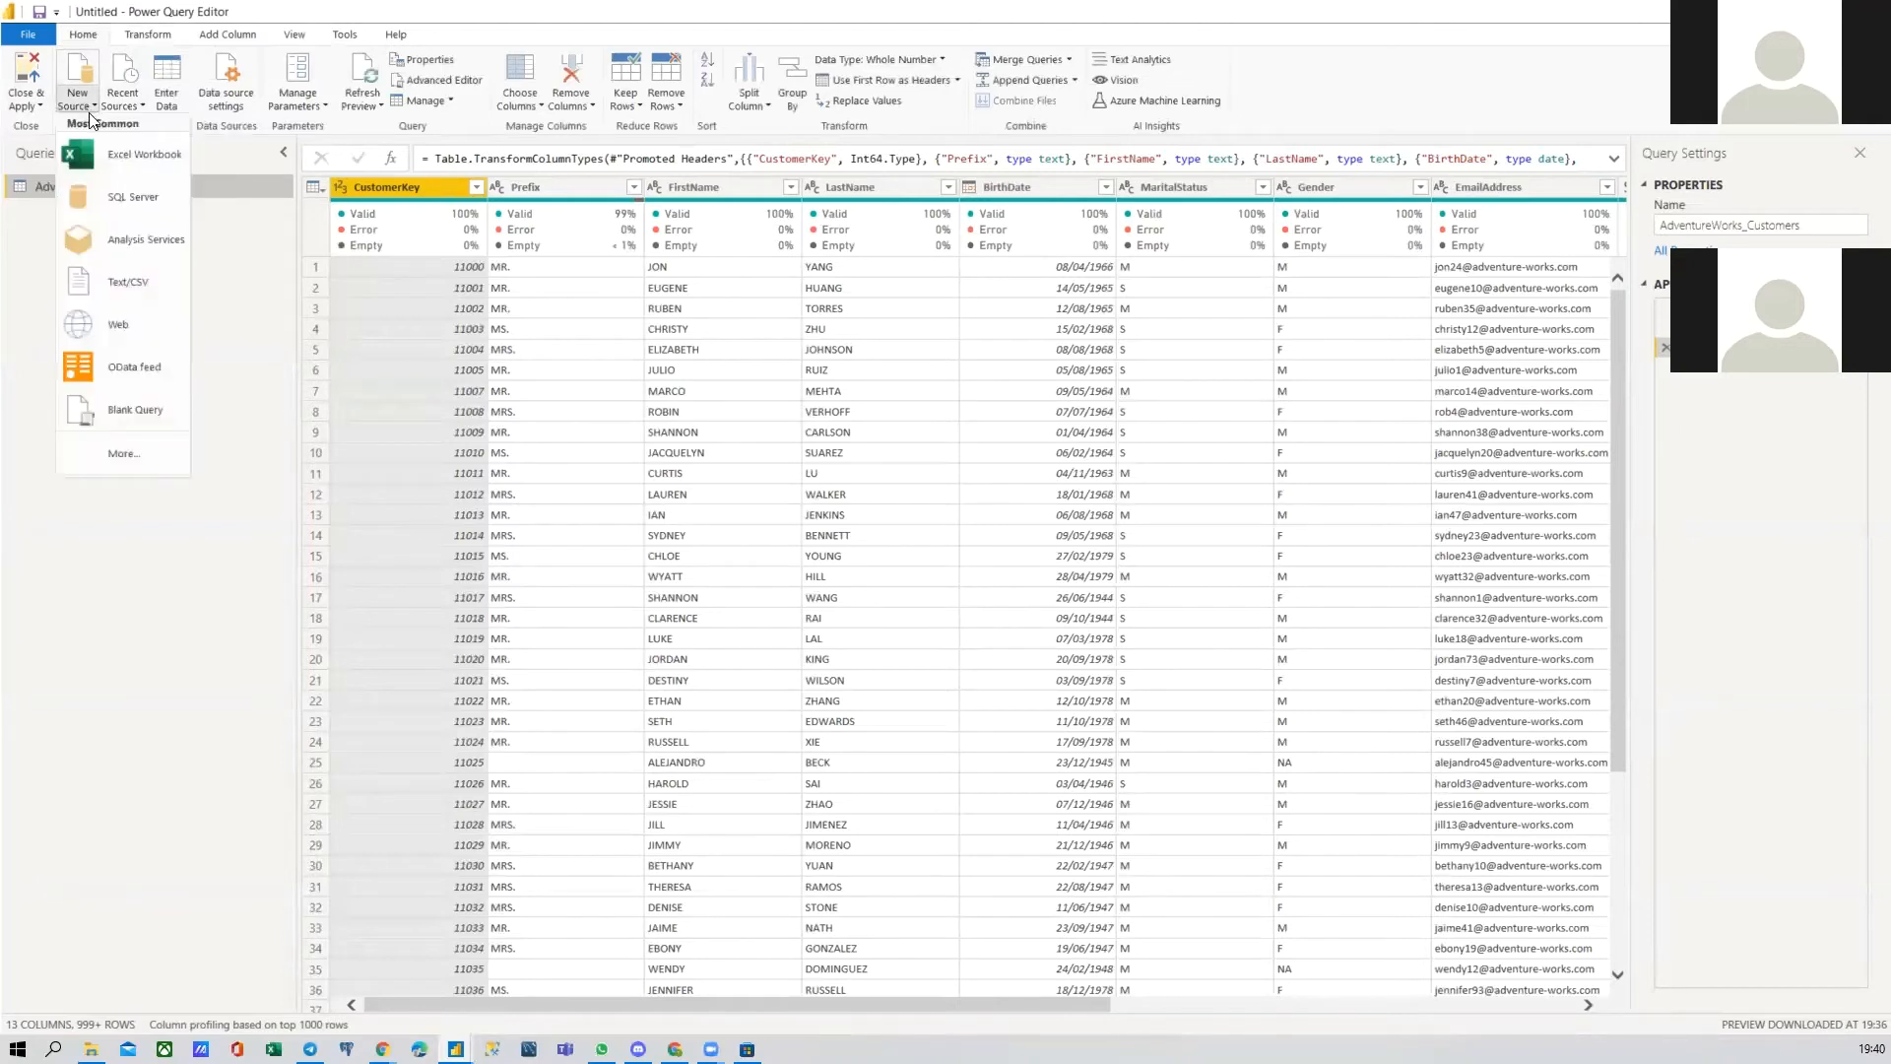
left_click(529, 23)
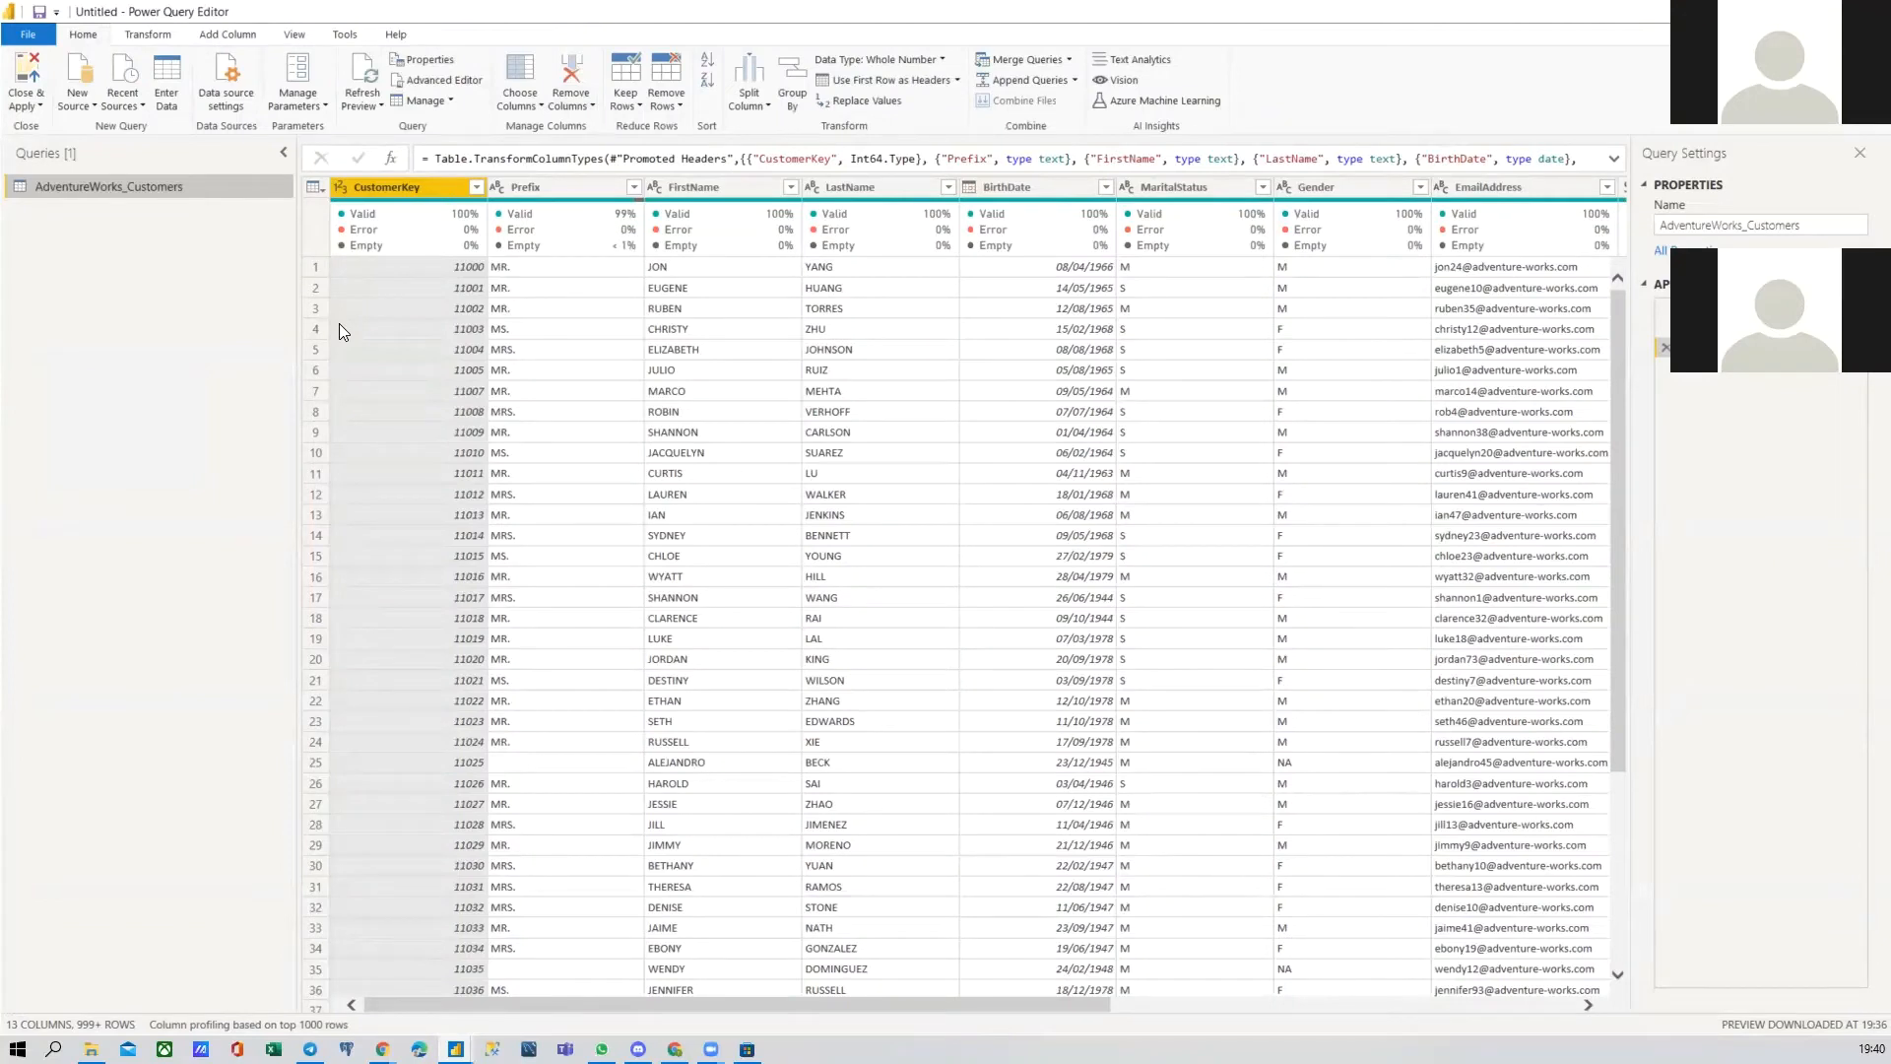
left_click(79, 102)
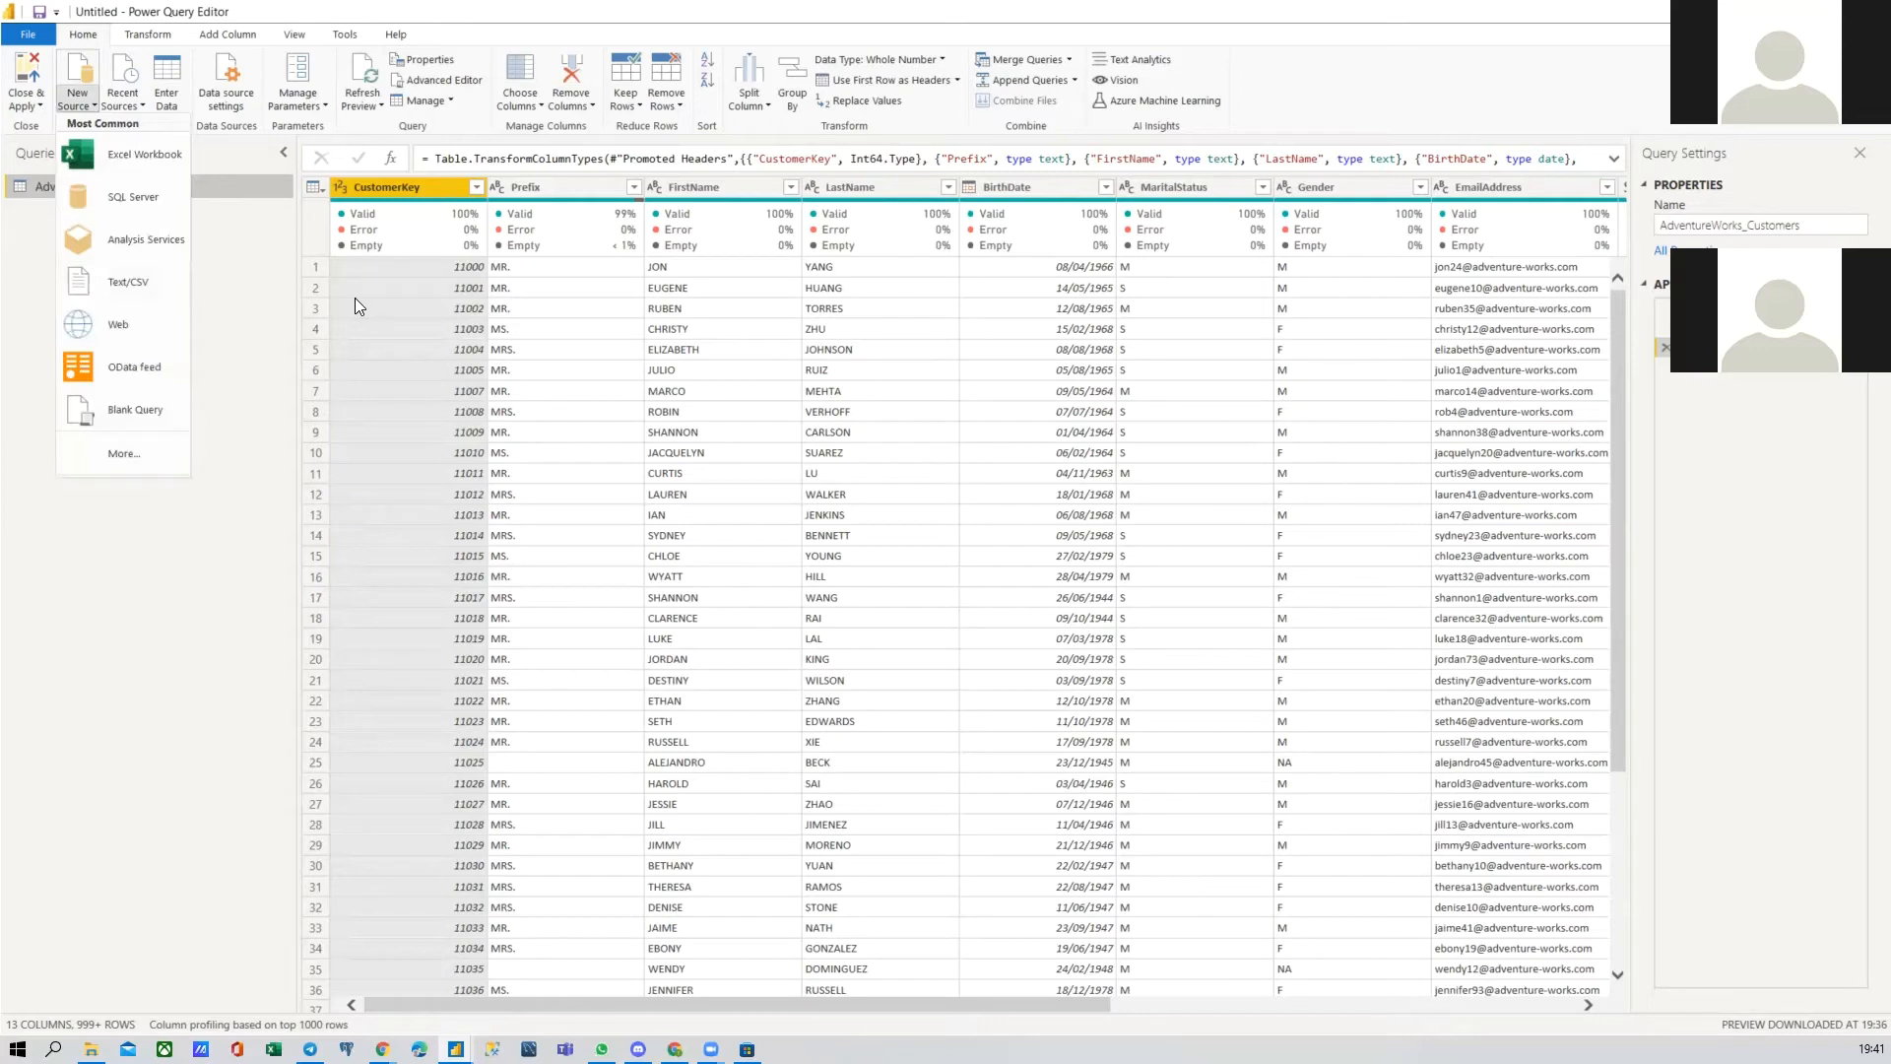
left_click(263, 266)
left_click(77, 103)
left_click(78, 99)
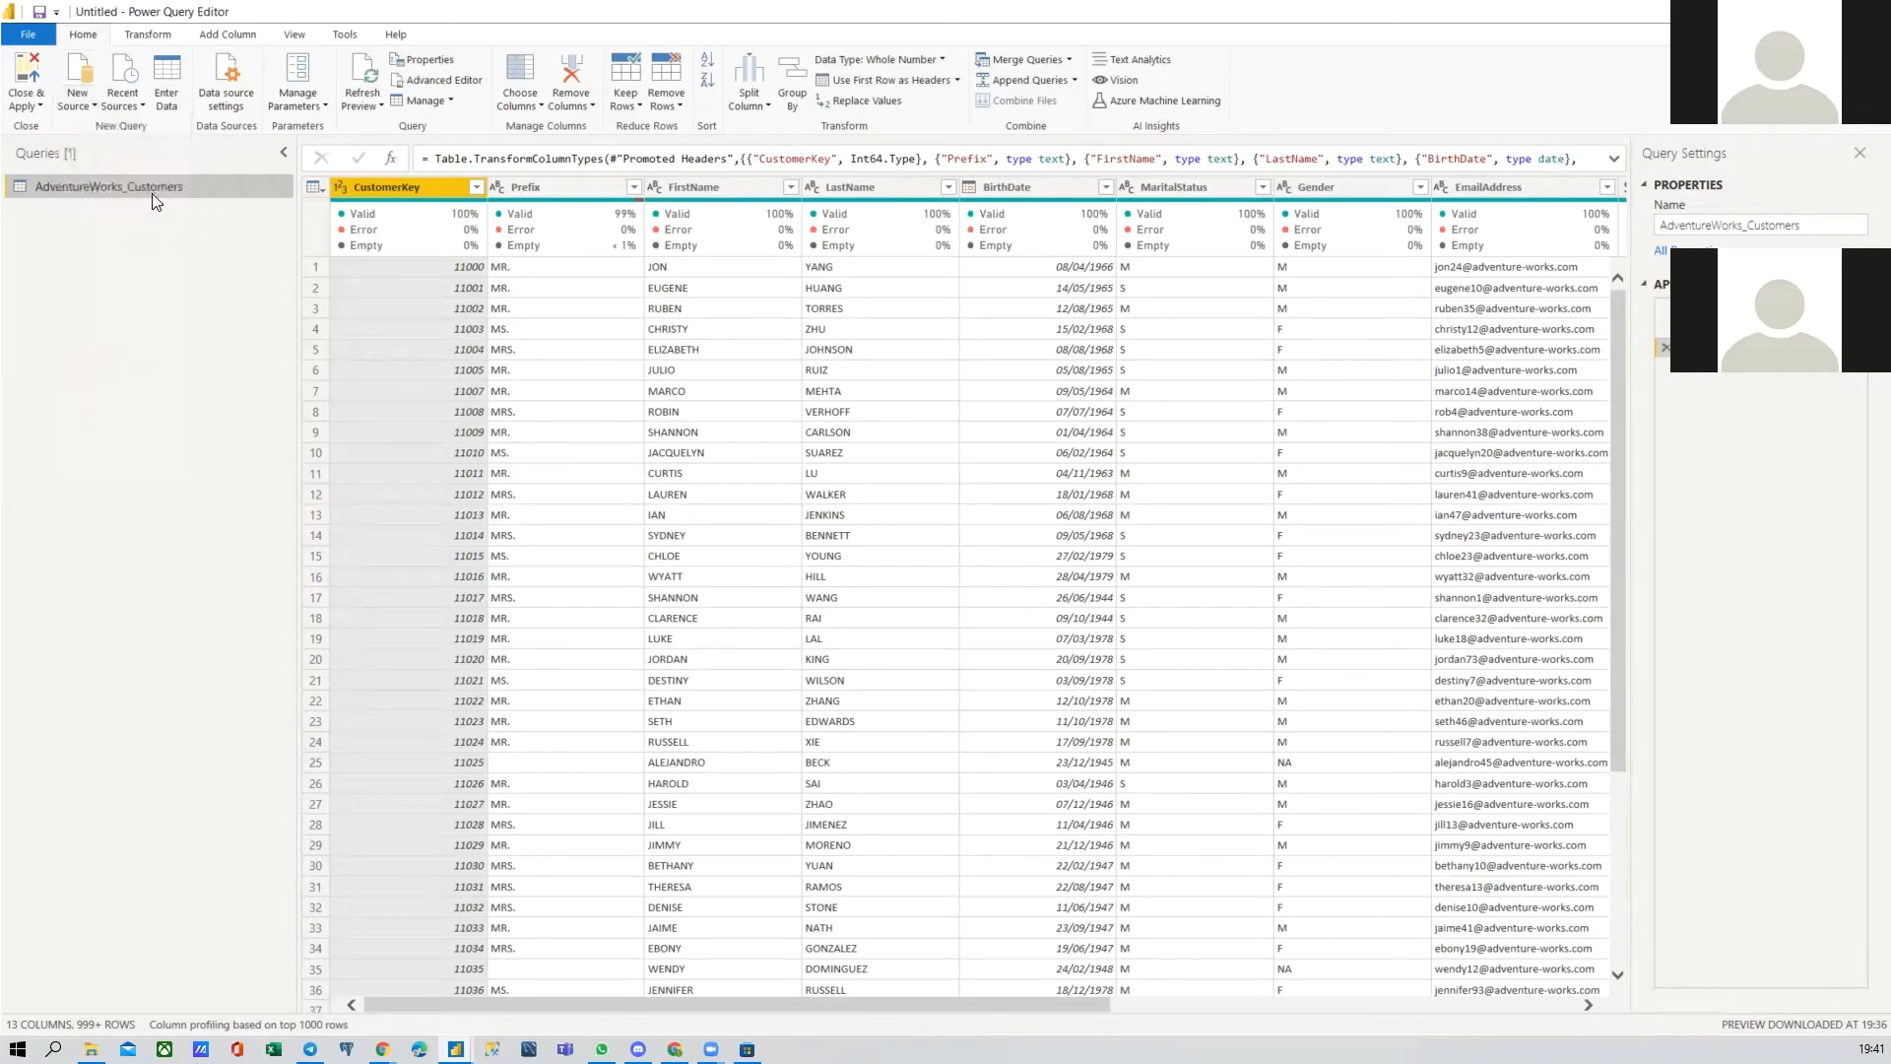
Step: Add AdventureWorks_Calendar as a new Text/CSV query from the AdventureWorks_allaboutdata folder, accepting the default import settings
left_click(79, 102)
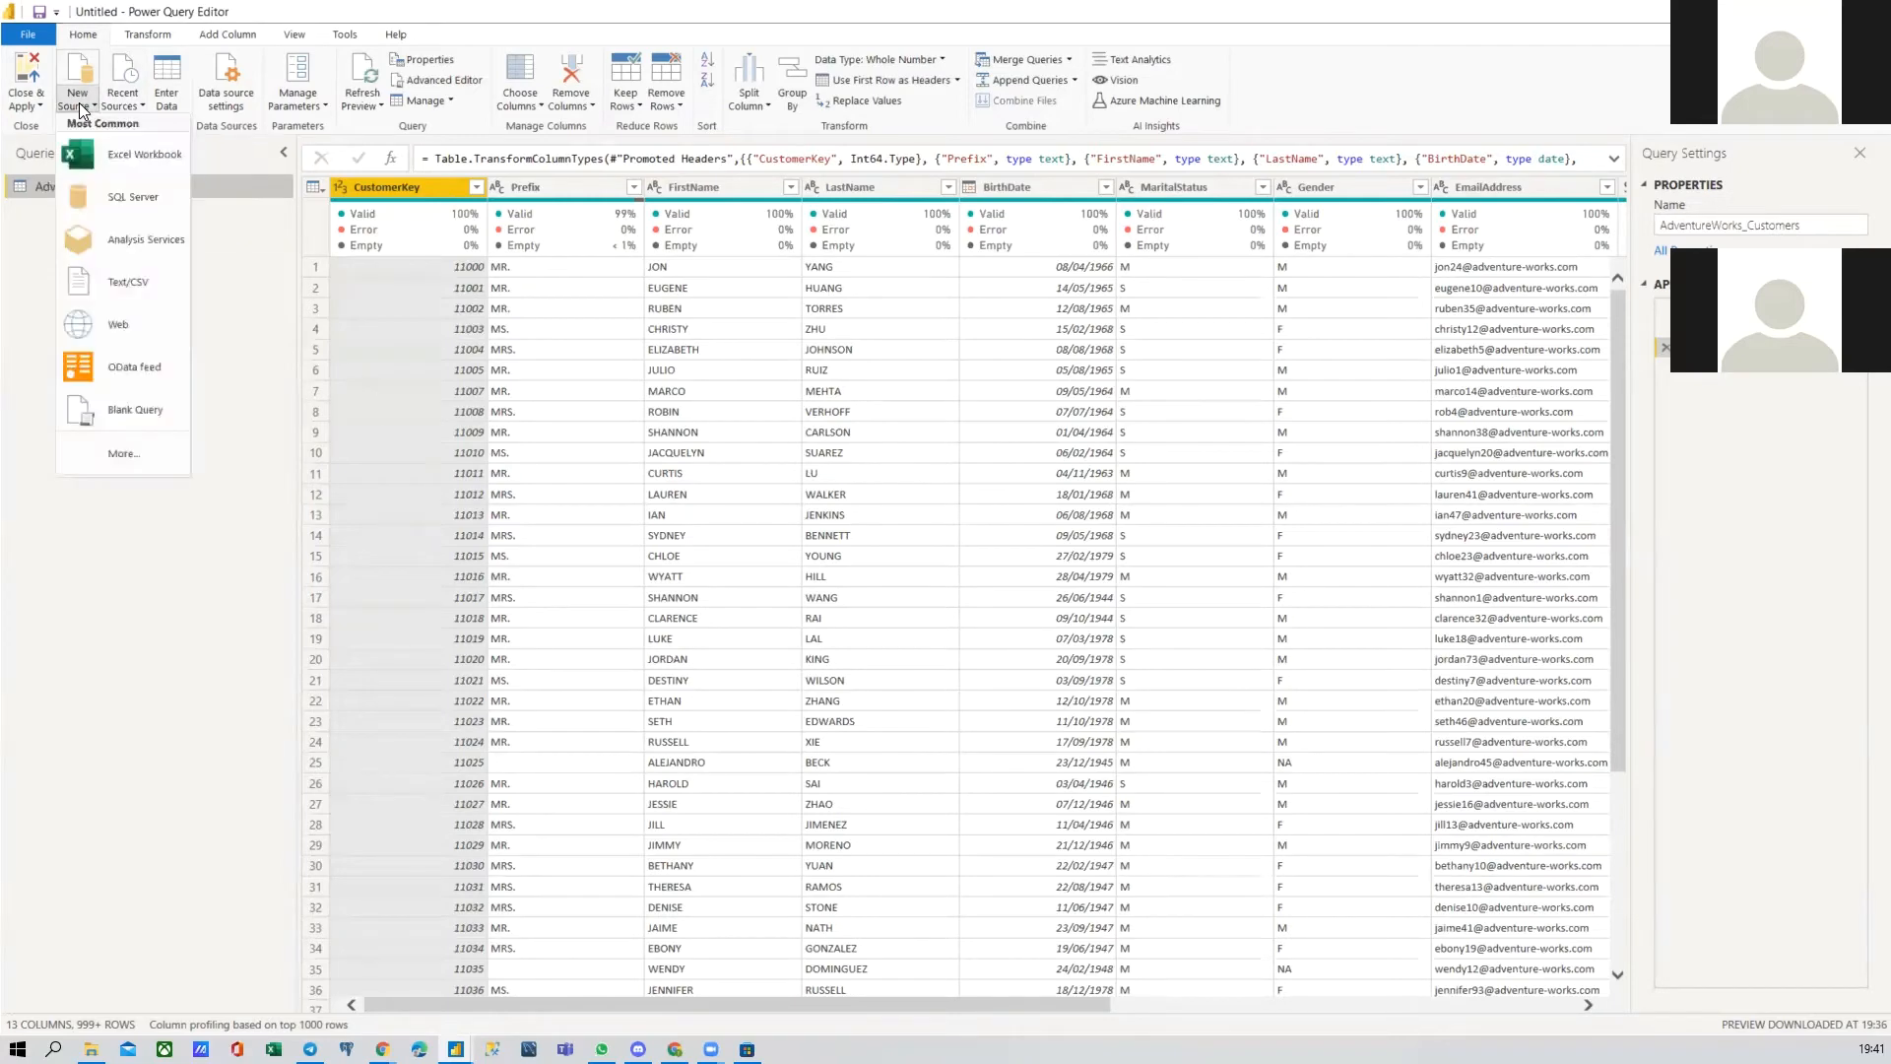
left_click(126, 283)
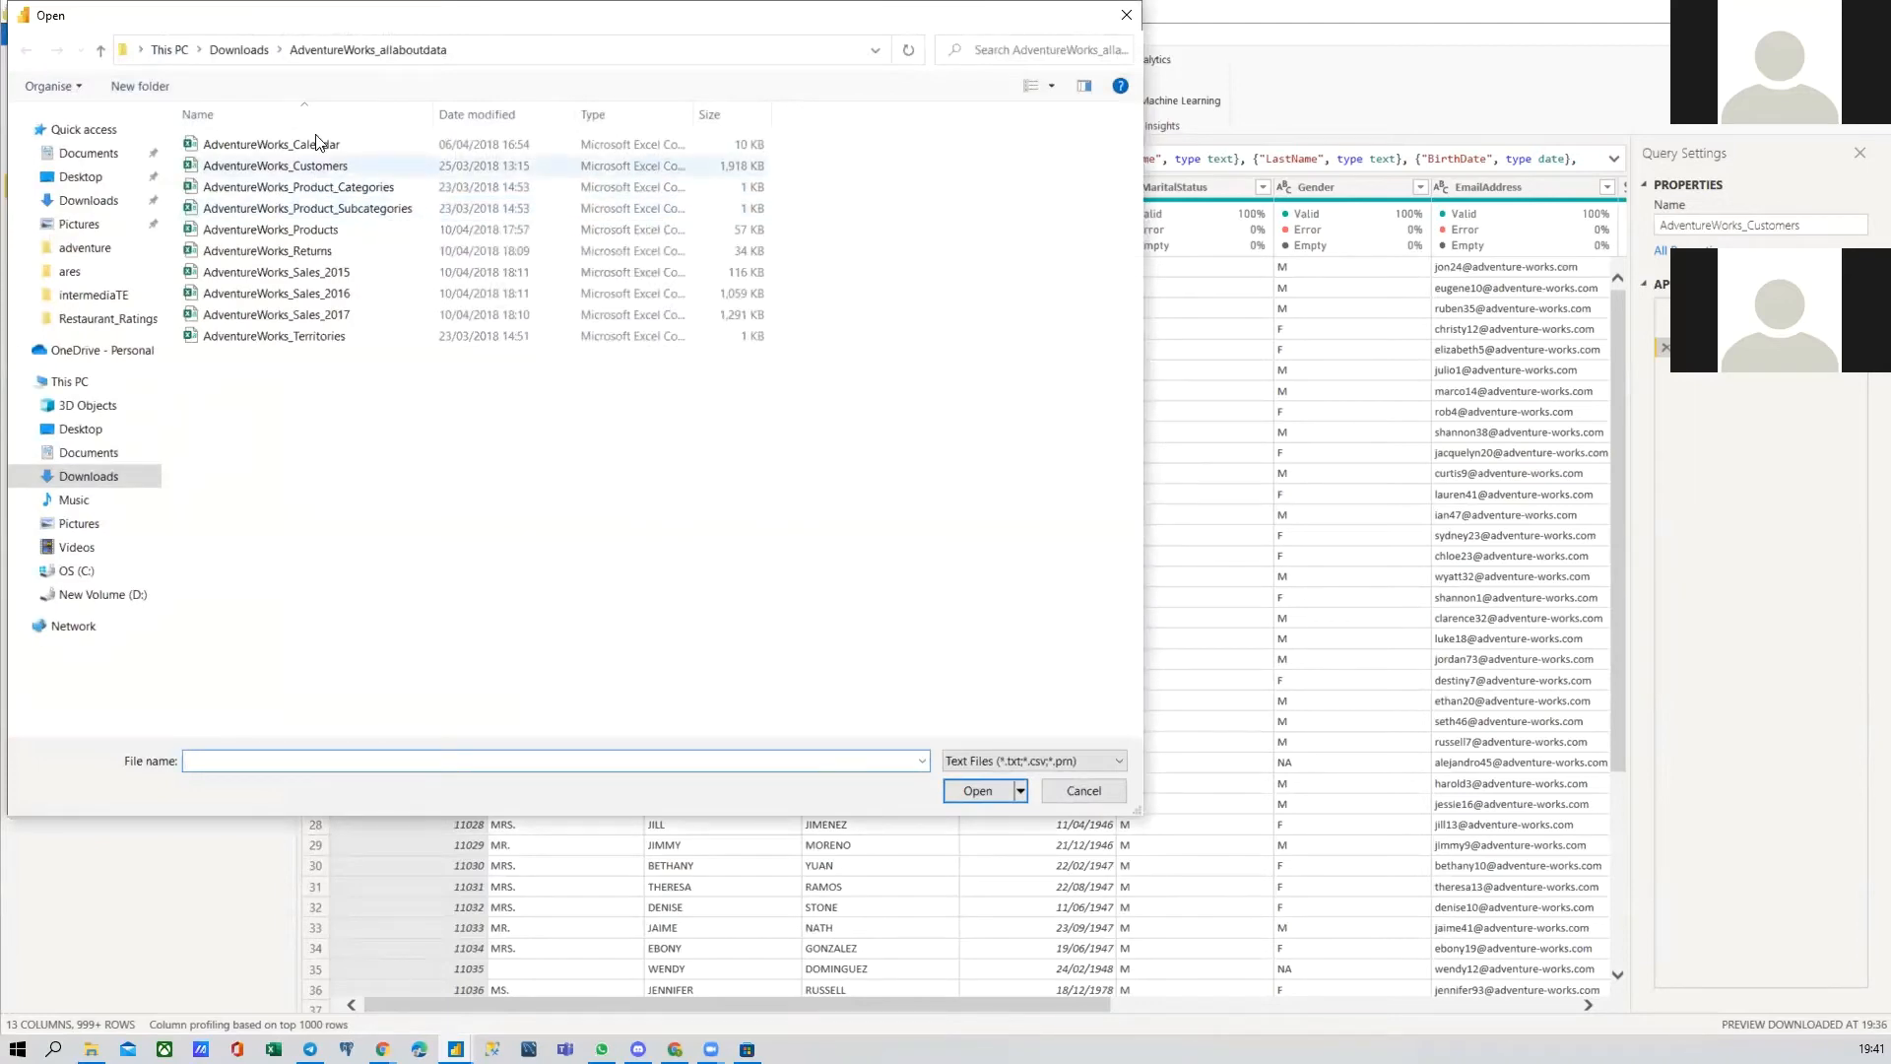
double_click(290, 145)
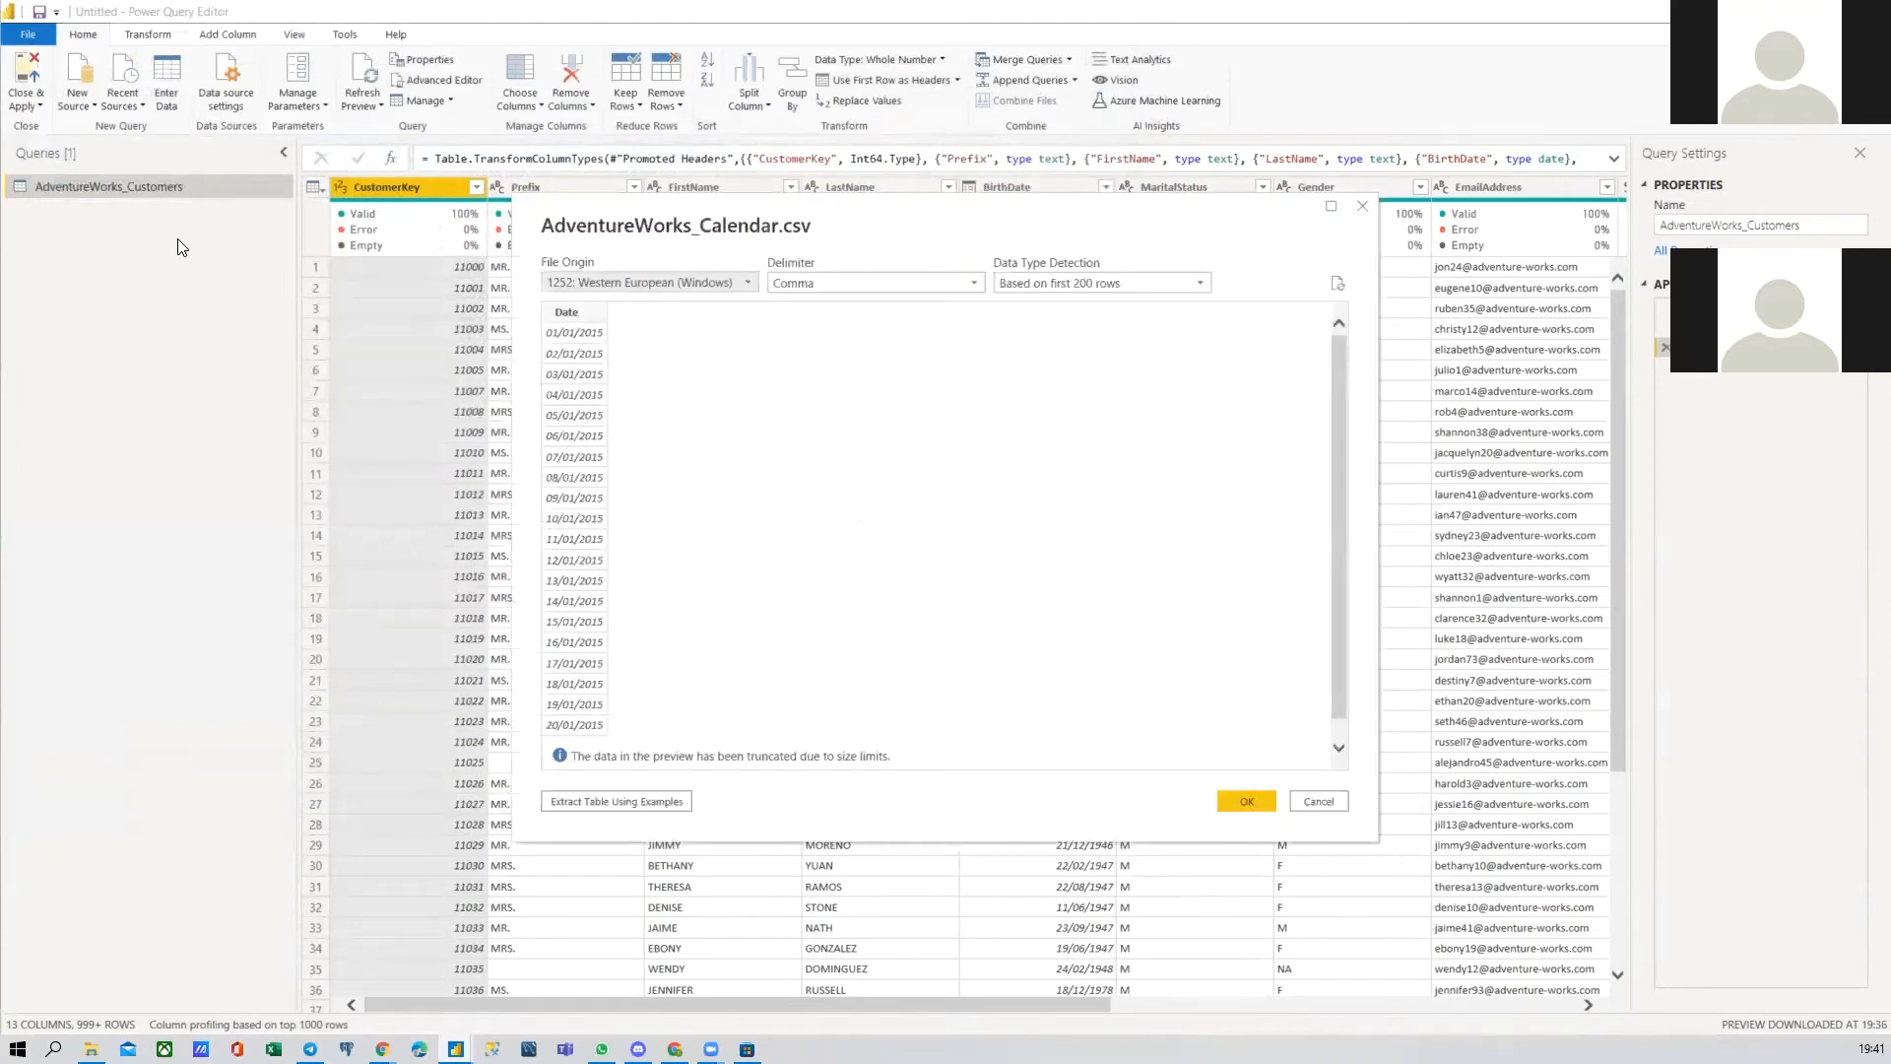
left_click(1246, 802)
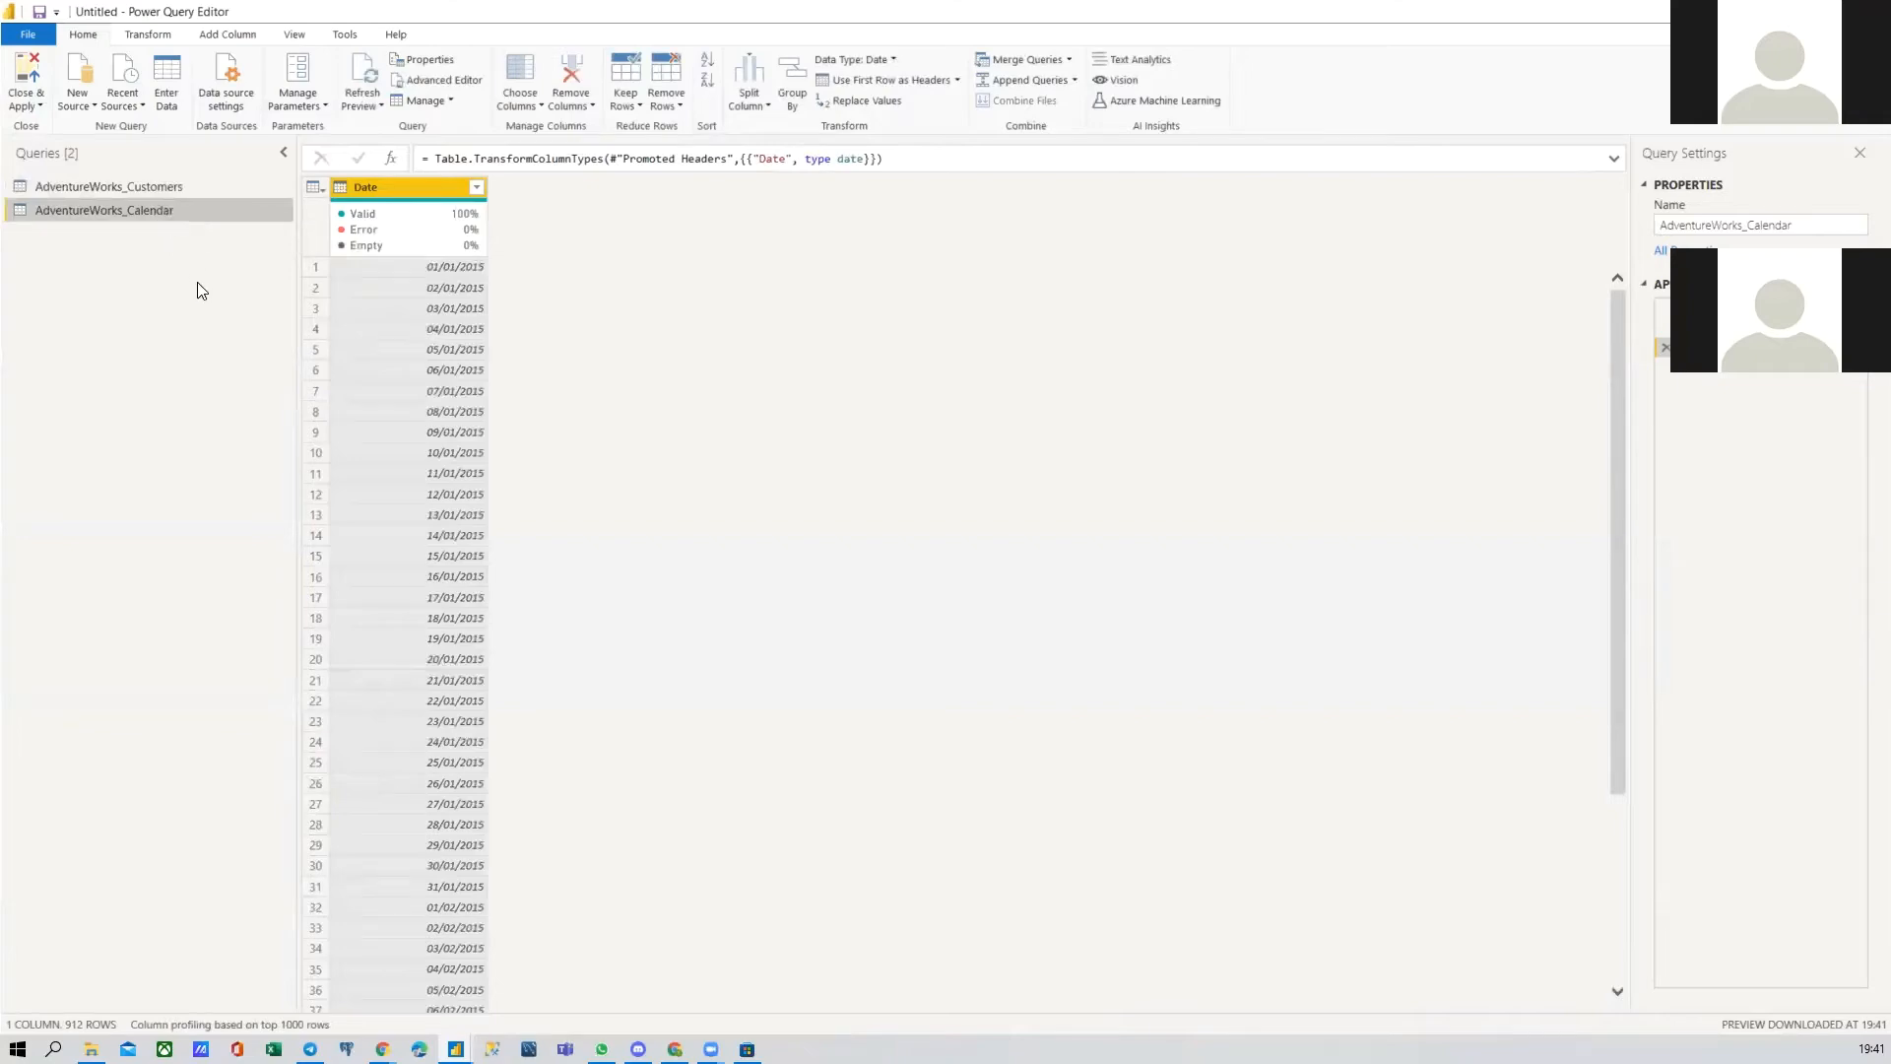
Step: Compare the AdventureWorks_Customers and AdventureWorks_Calendar queries and look across the columns of the customers table
left_click(170, 187)
left_click(165, 209)
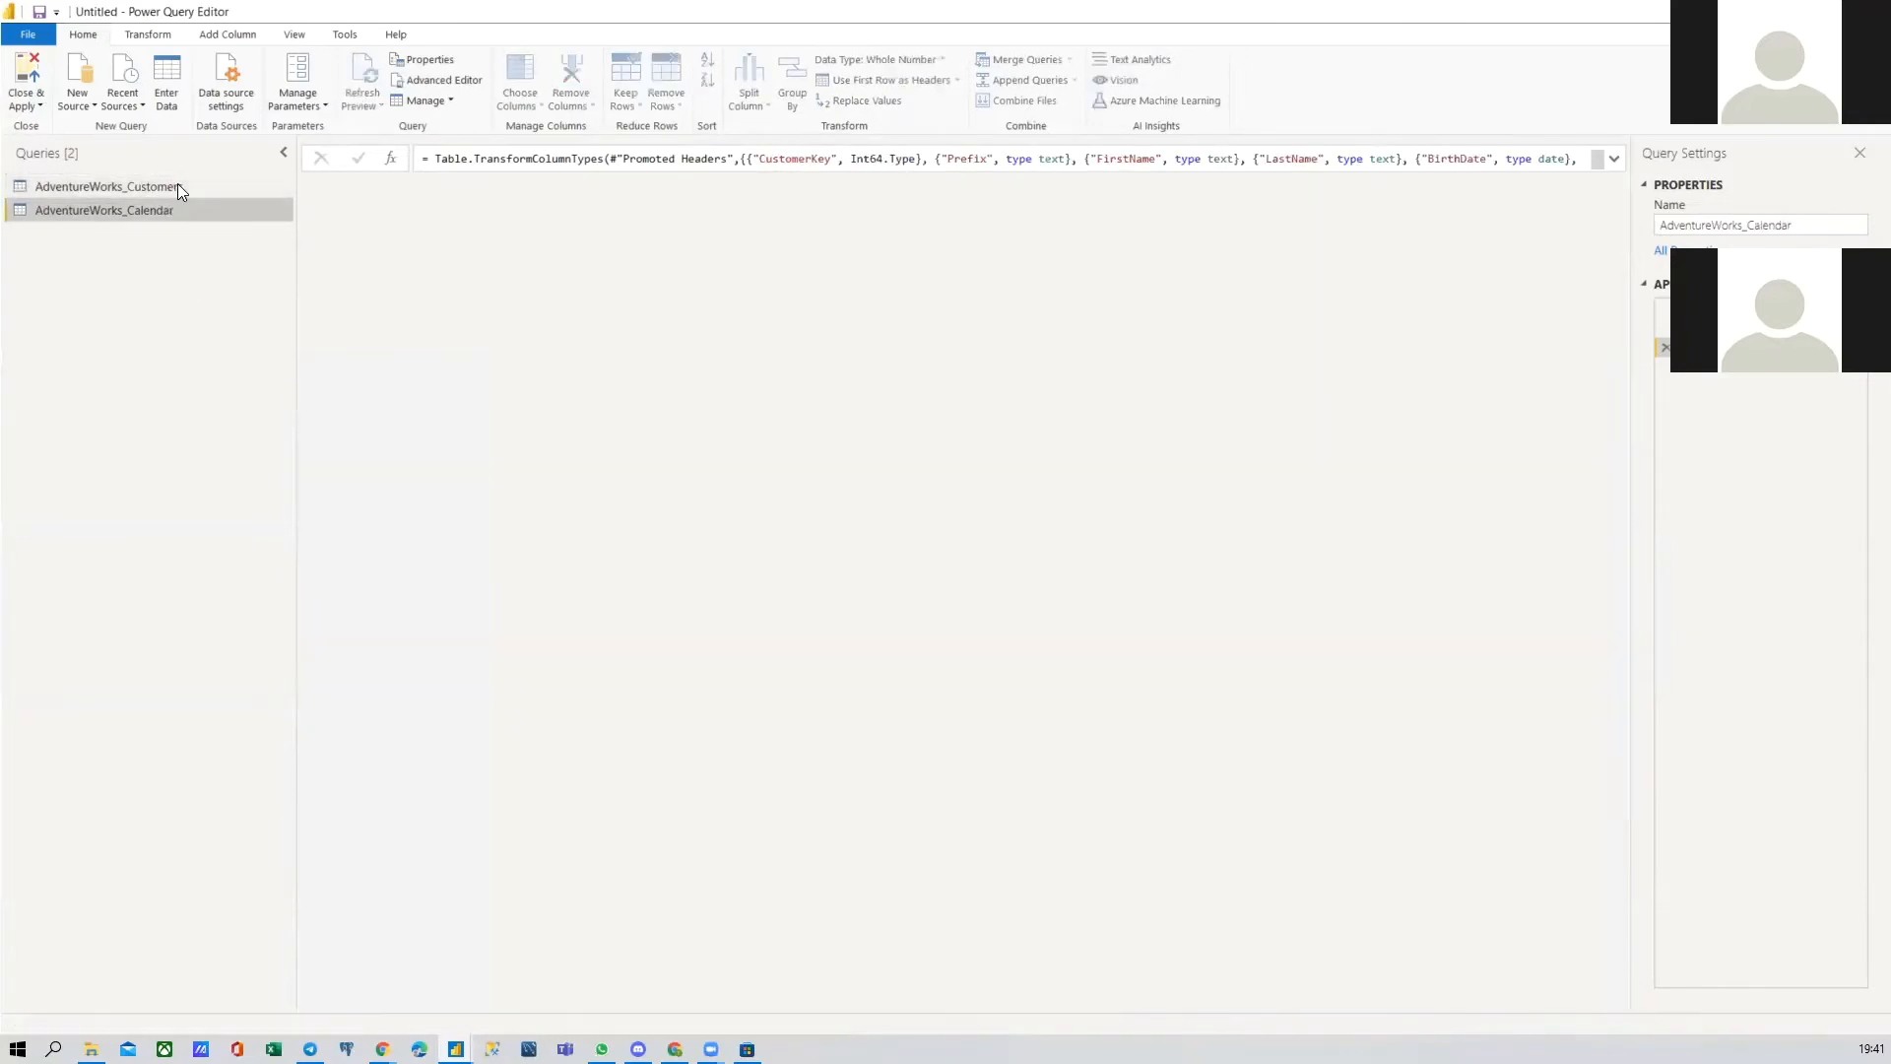
left_click(178, 185)
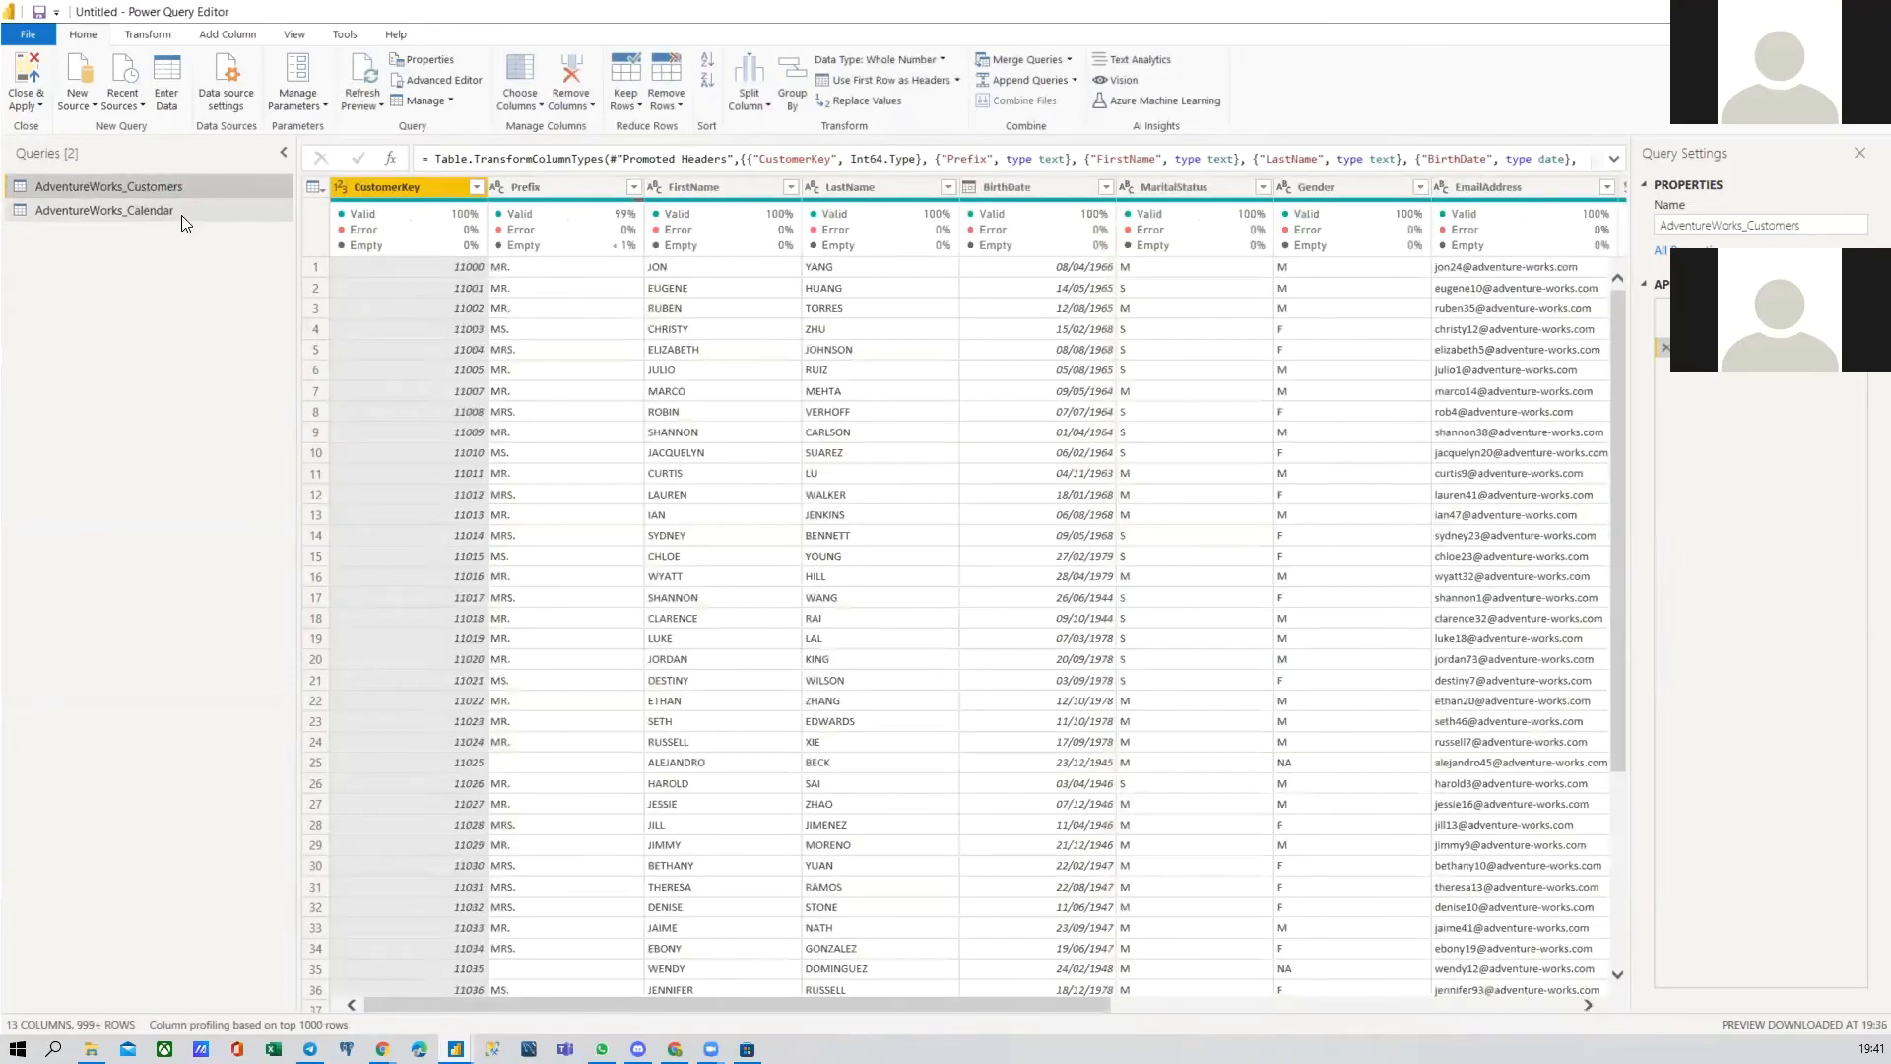
left_click(181, 213)
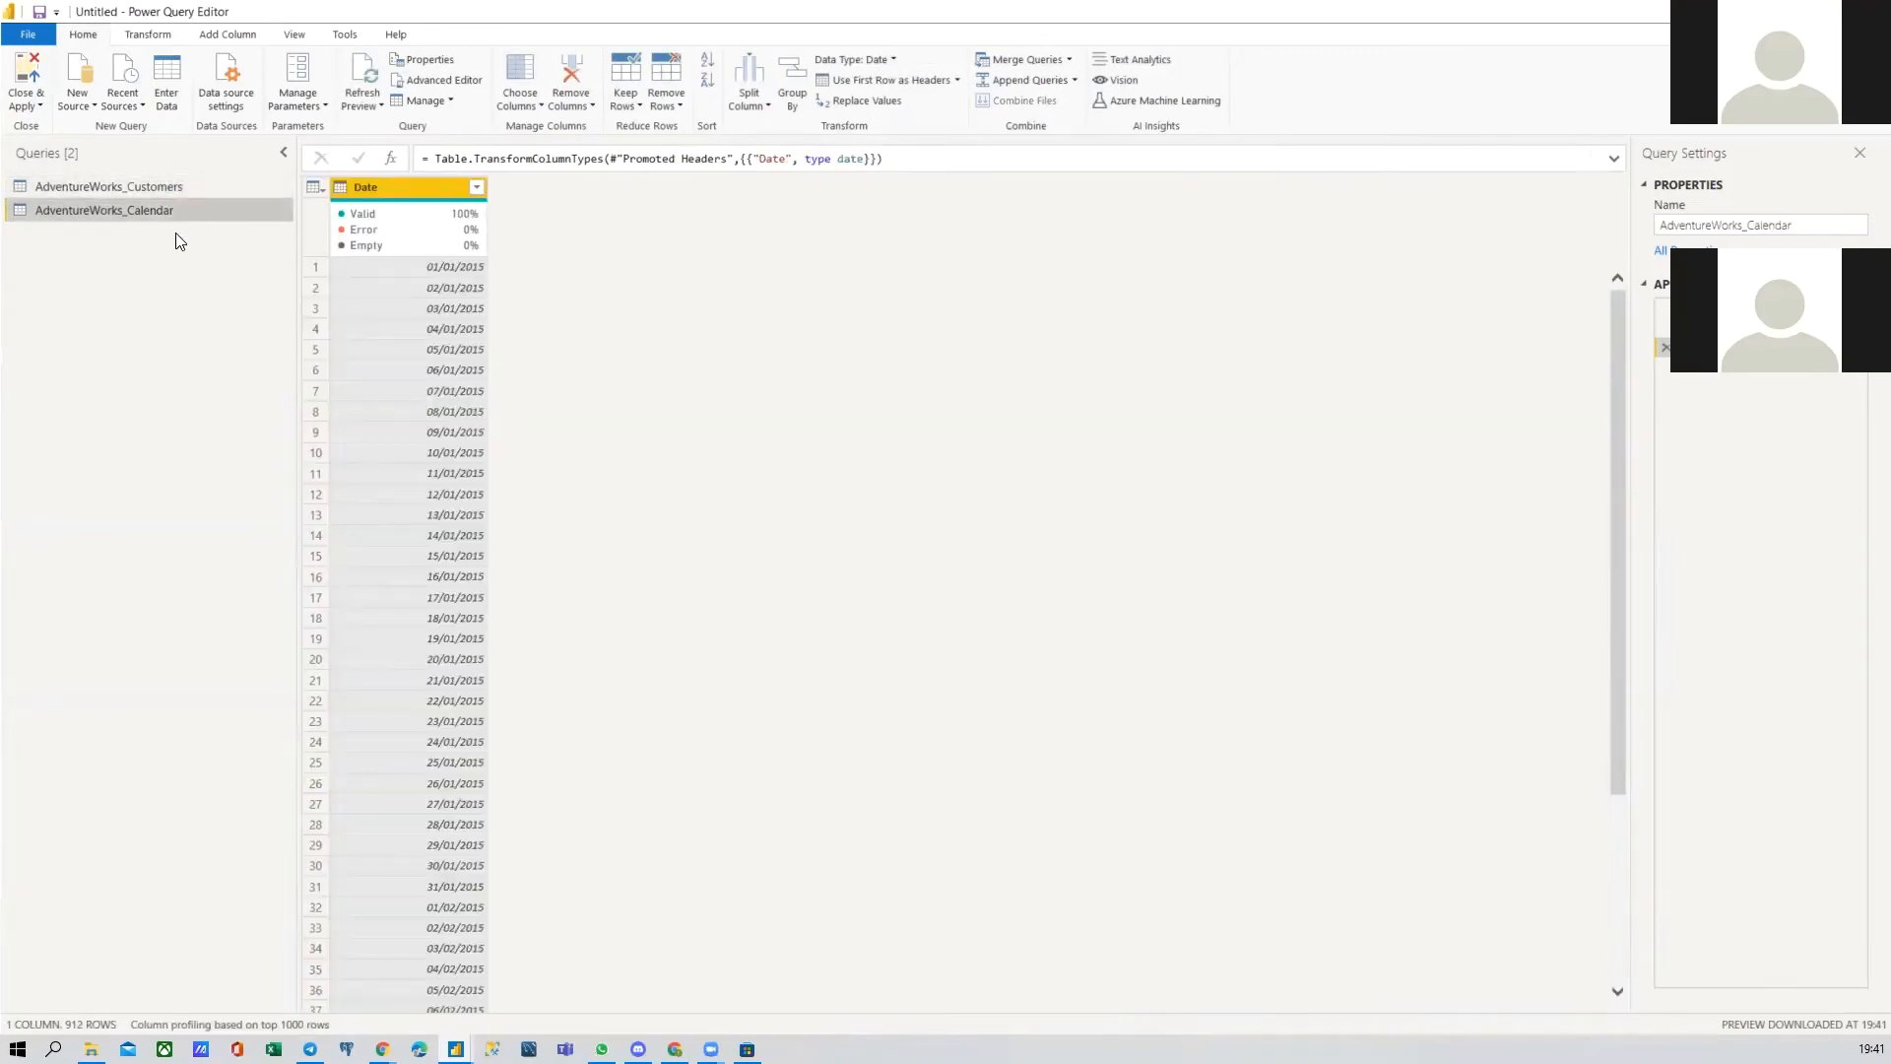
left_click(167, 189)
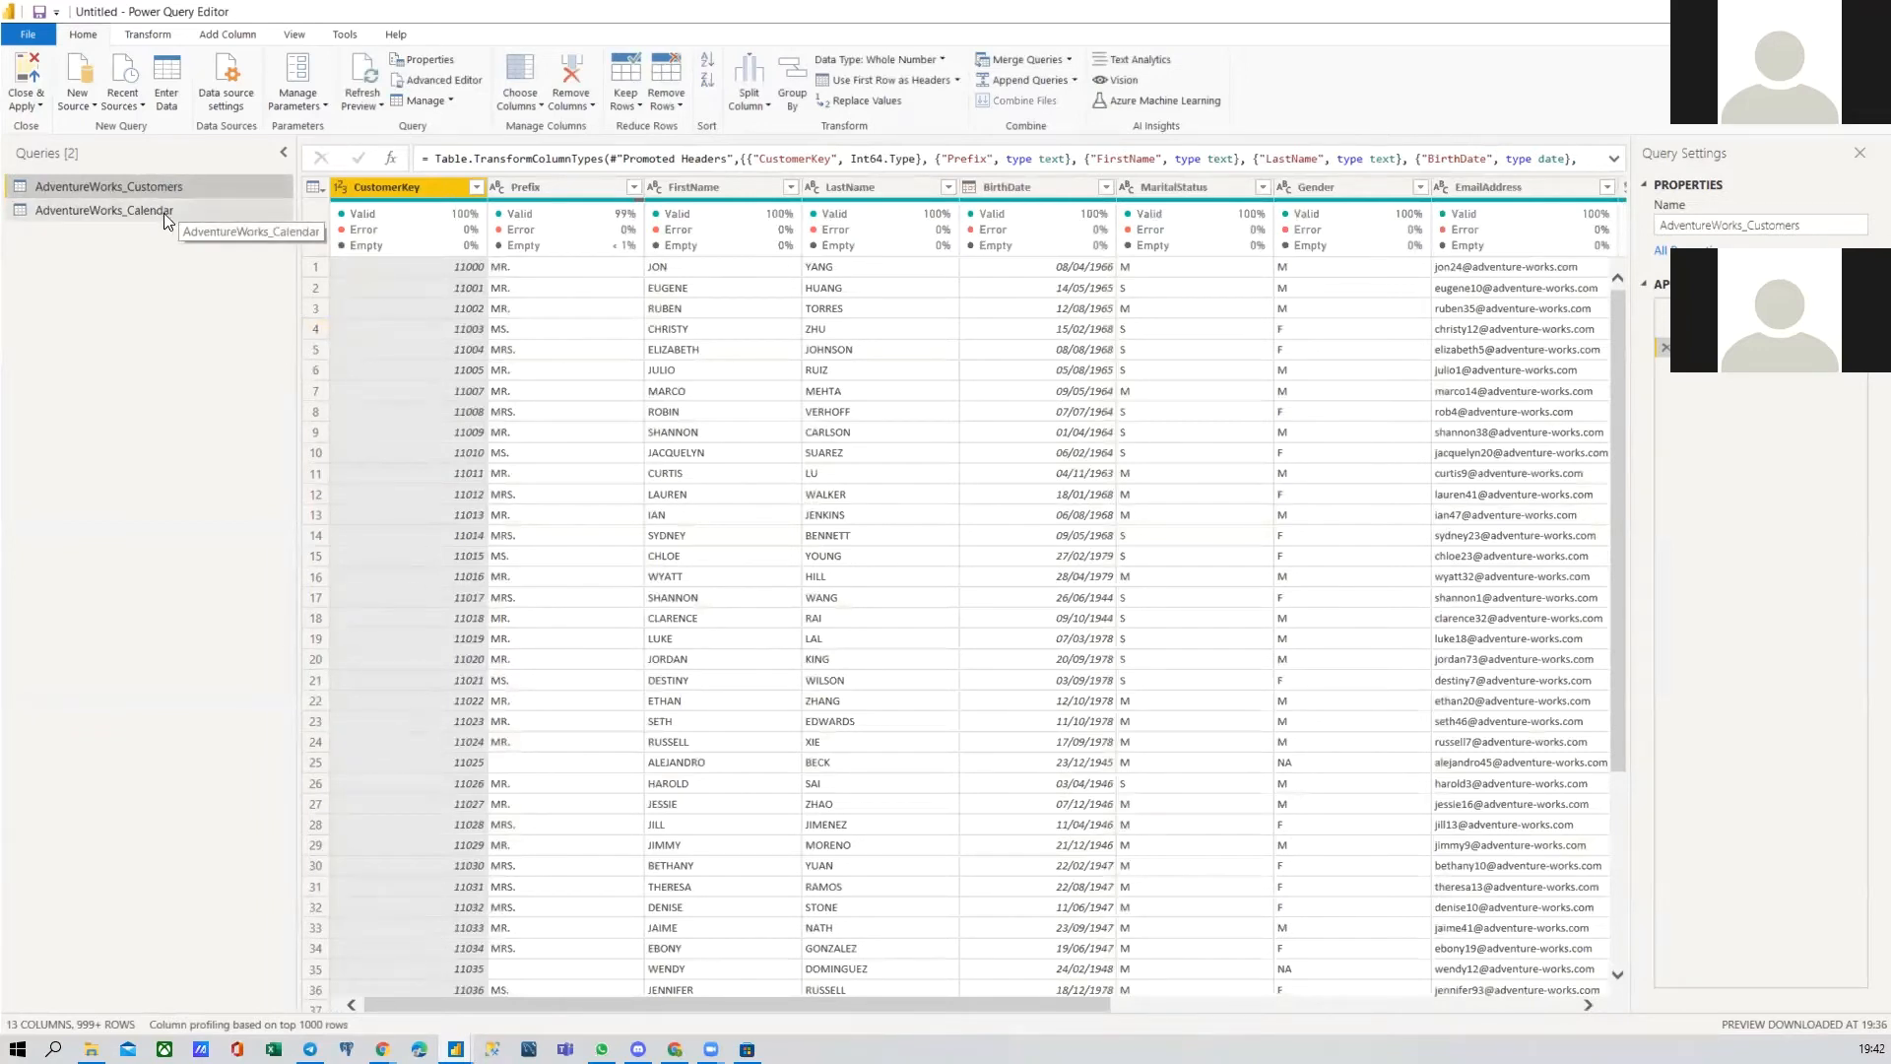
left_click(137, 213)
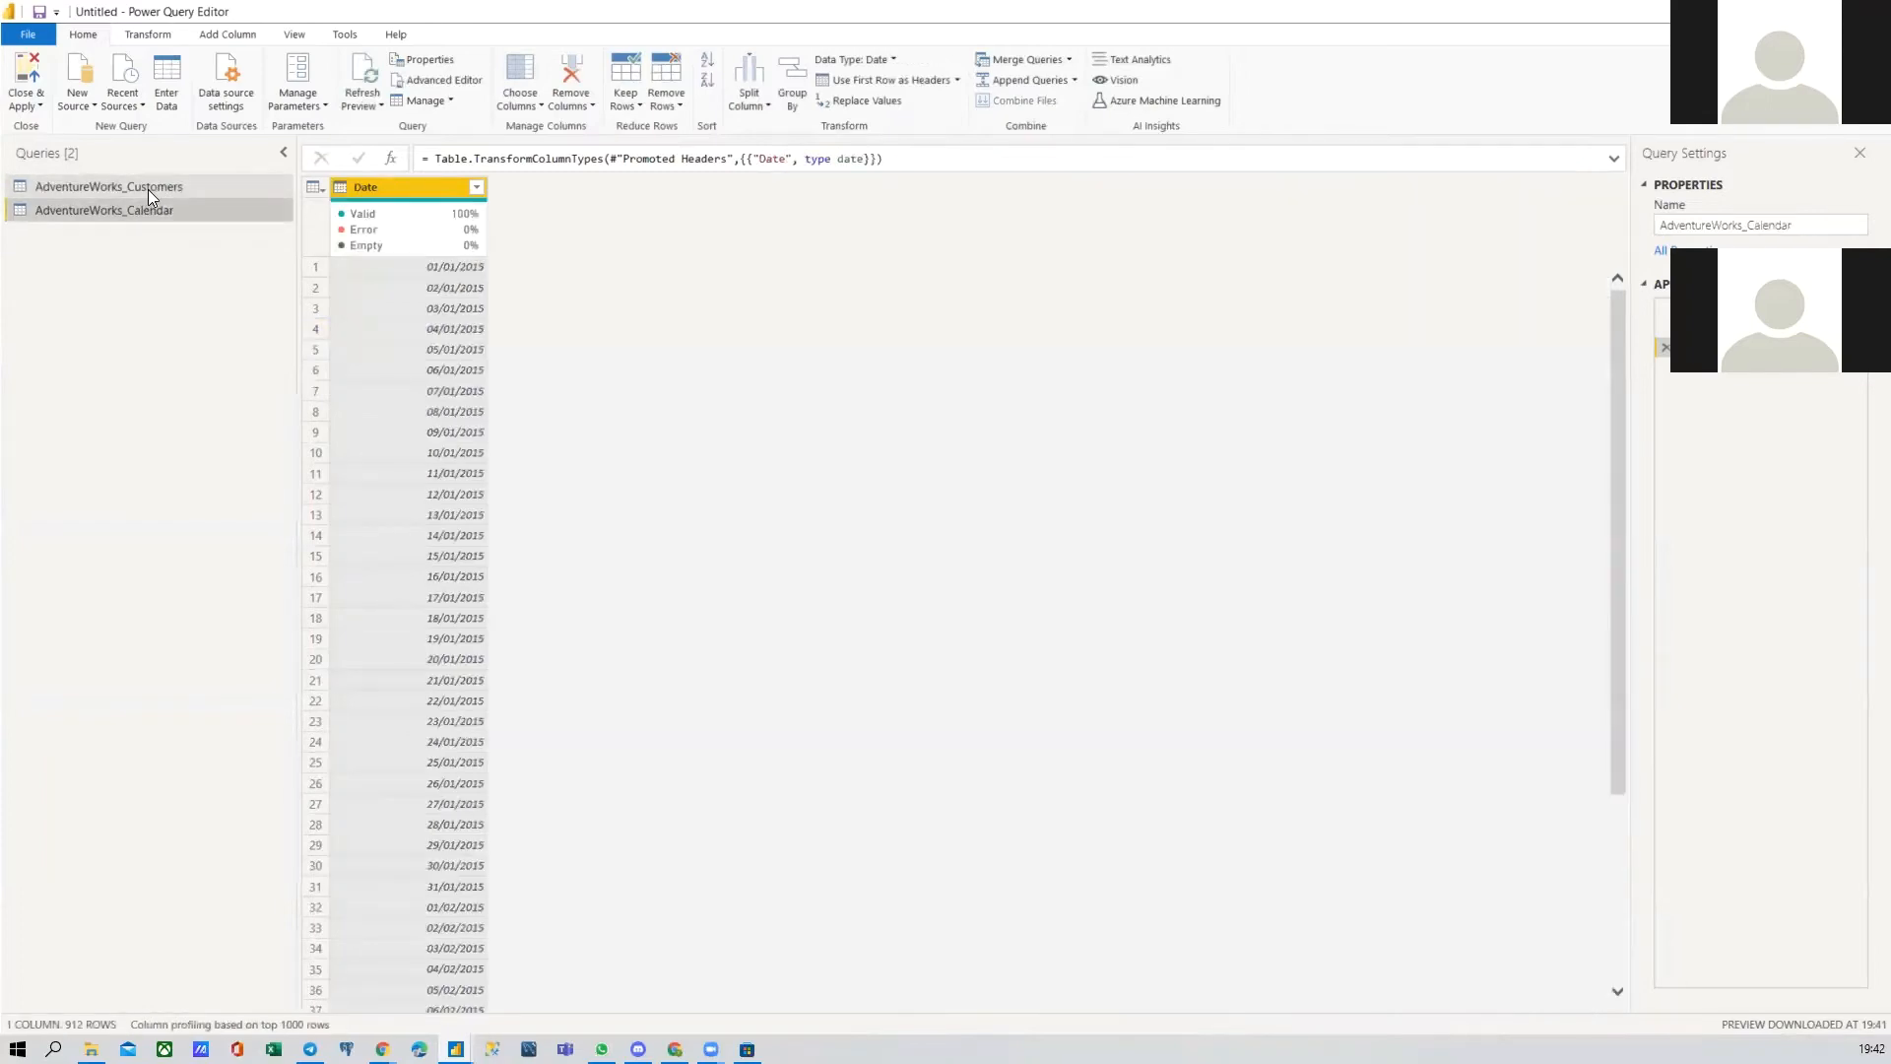
left_click(148, 189)
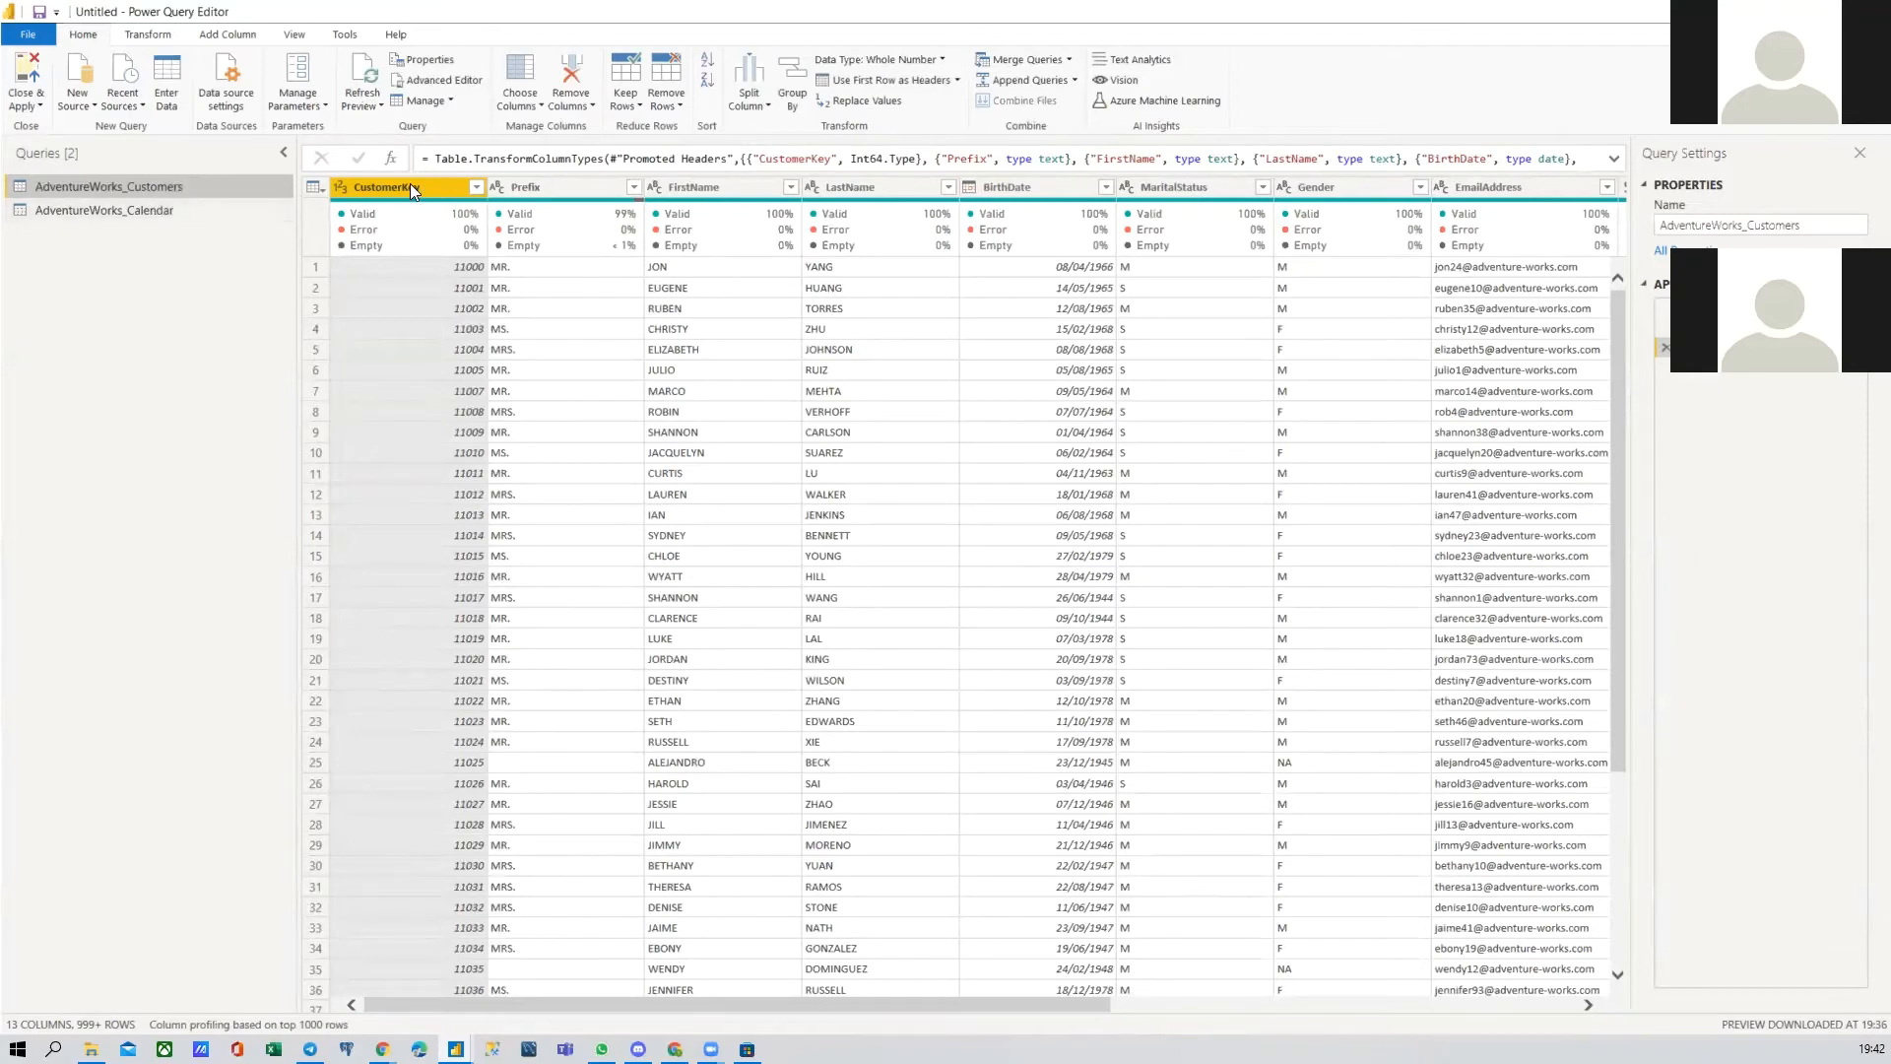
left_click_drag(709, 1001, 1051, 1001)
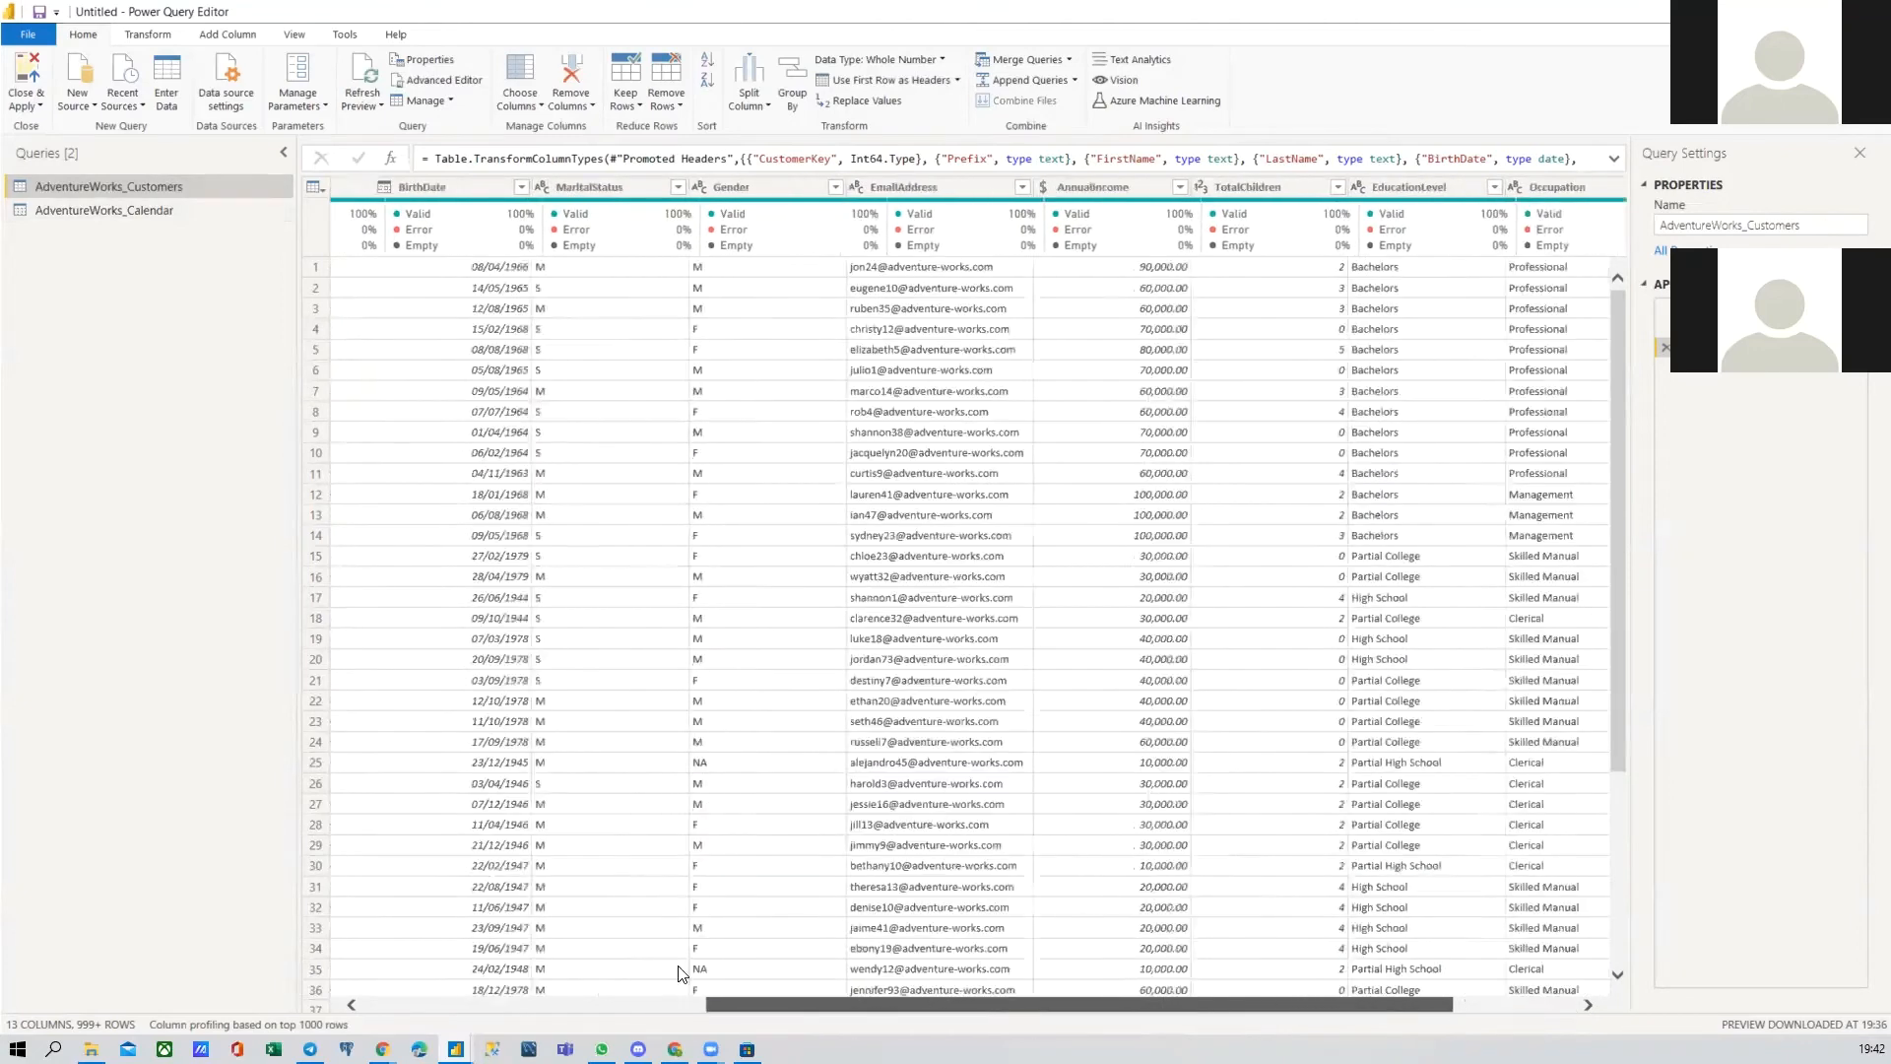
left_click_drag(681, 974, 630, 980)
Step: Open the AdventureWorks_Customers CSV from the AdventureWorks_allaboutdata folder in Excel and widen its LastName and BirthDate columns
left_click(92, 1050)
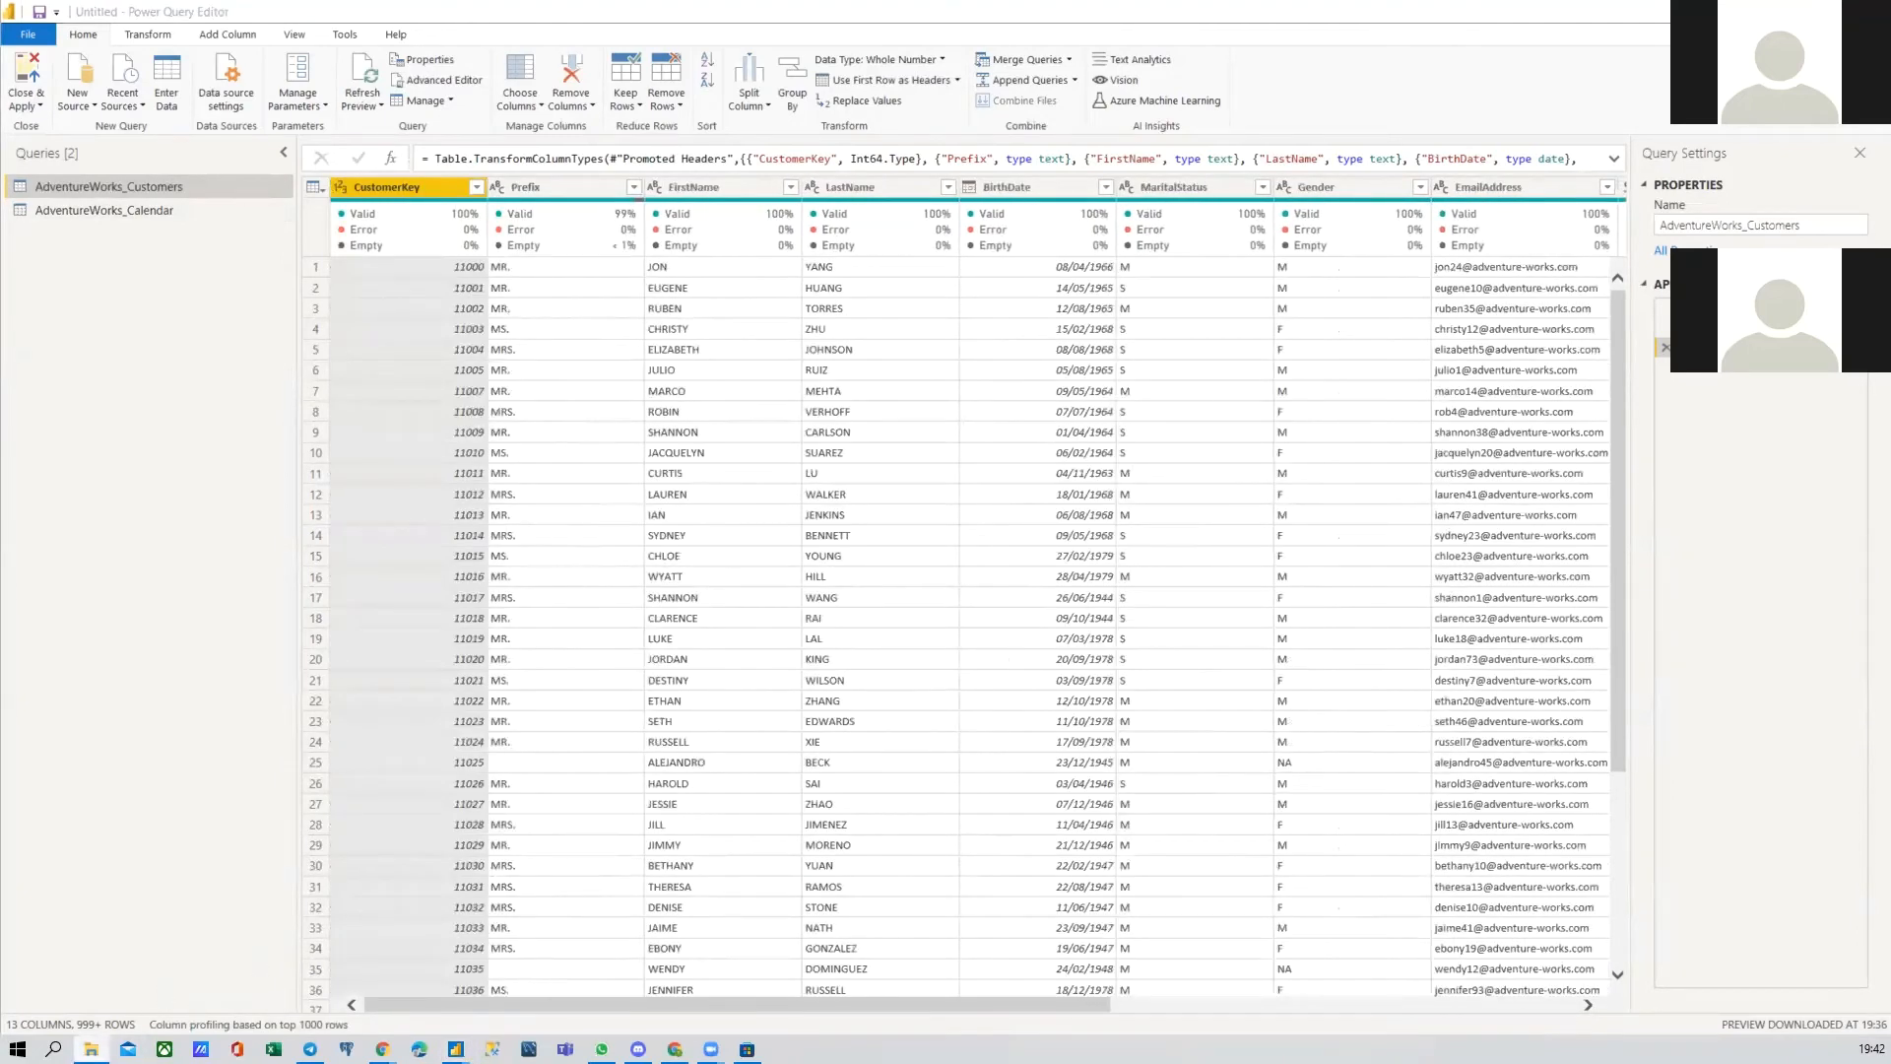
left_click(780, 182)
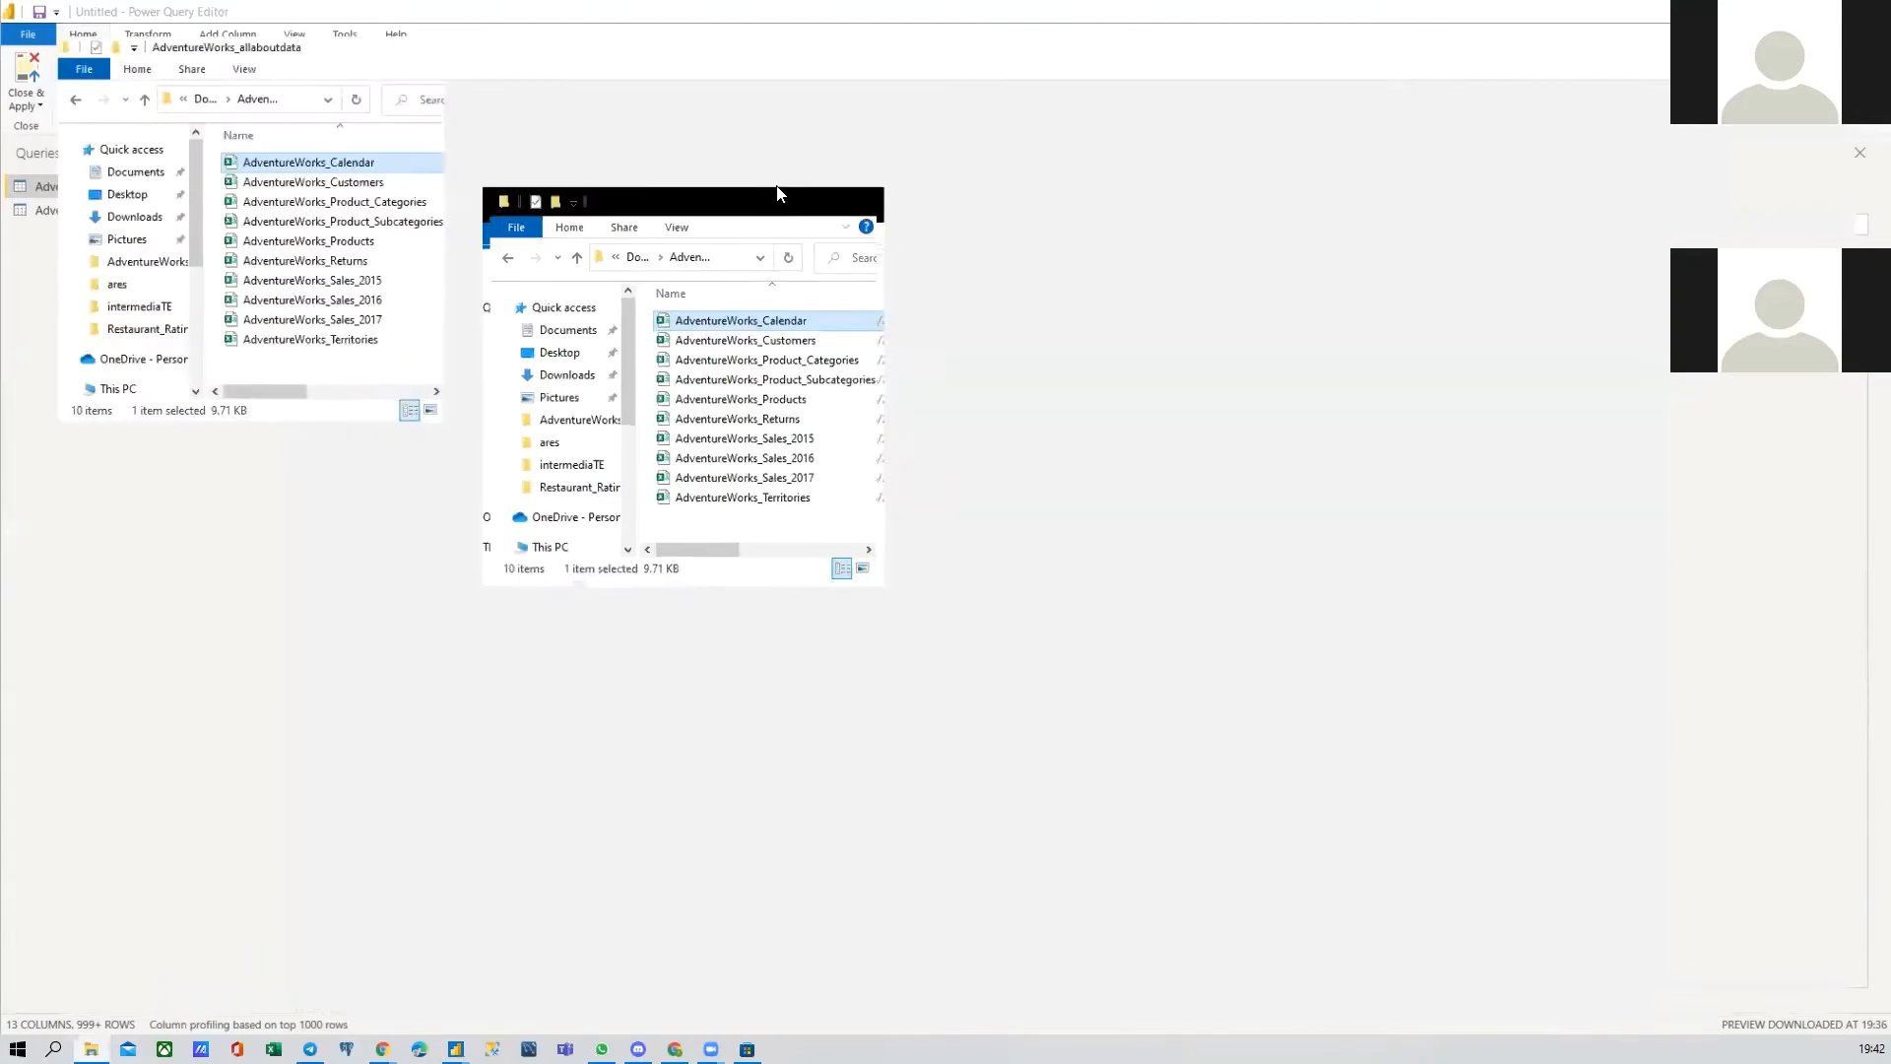
left_click(314, 156)
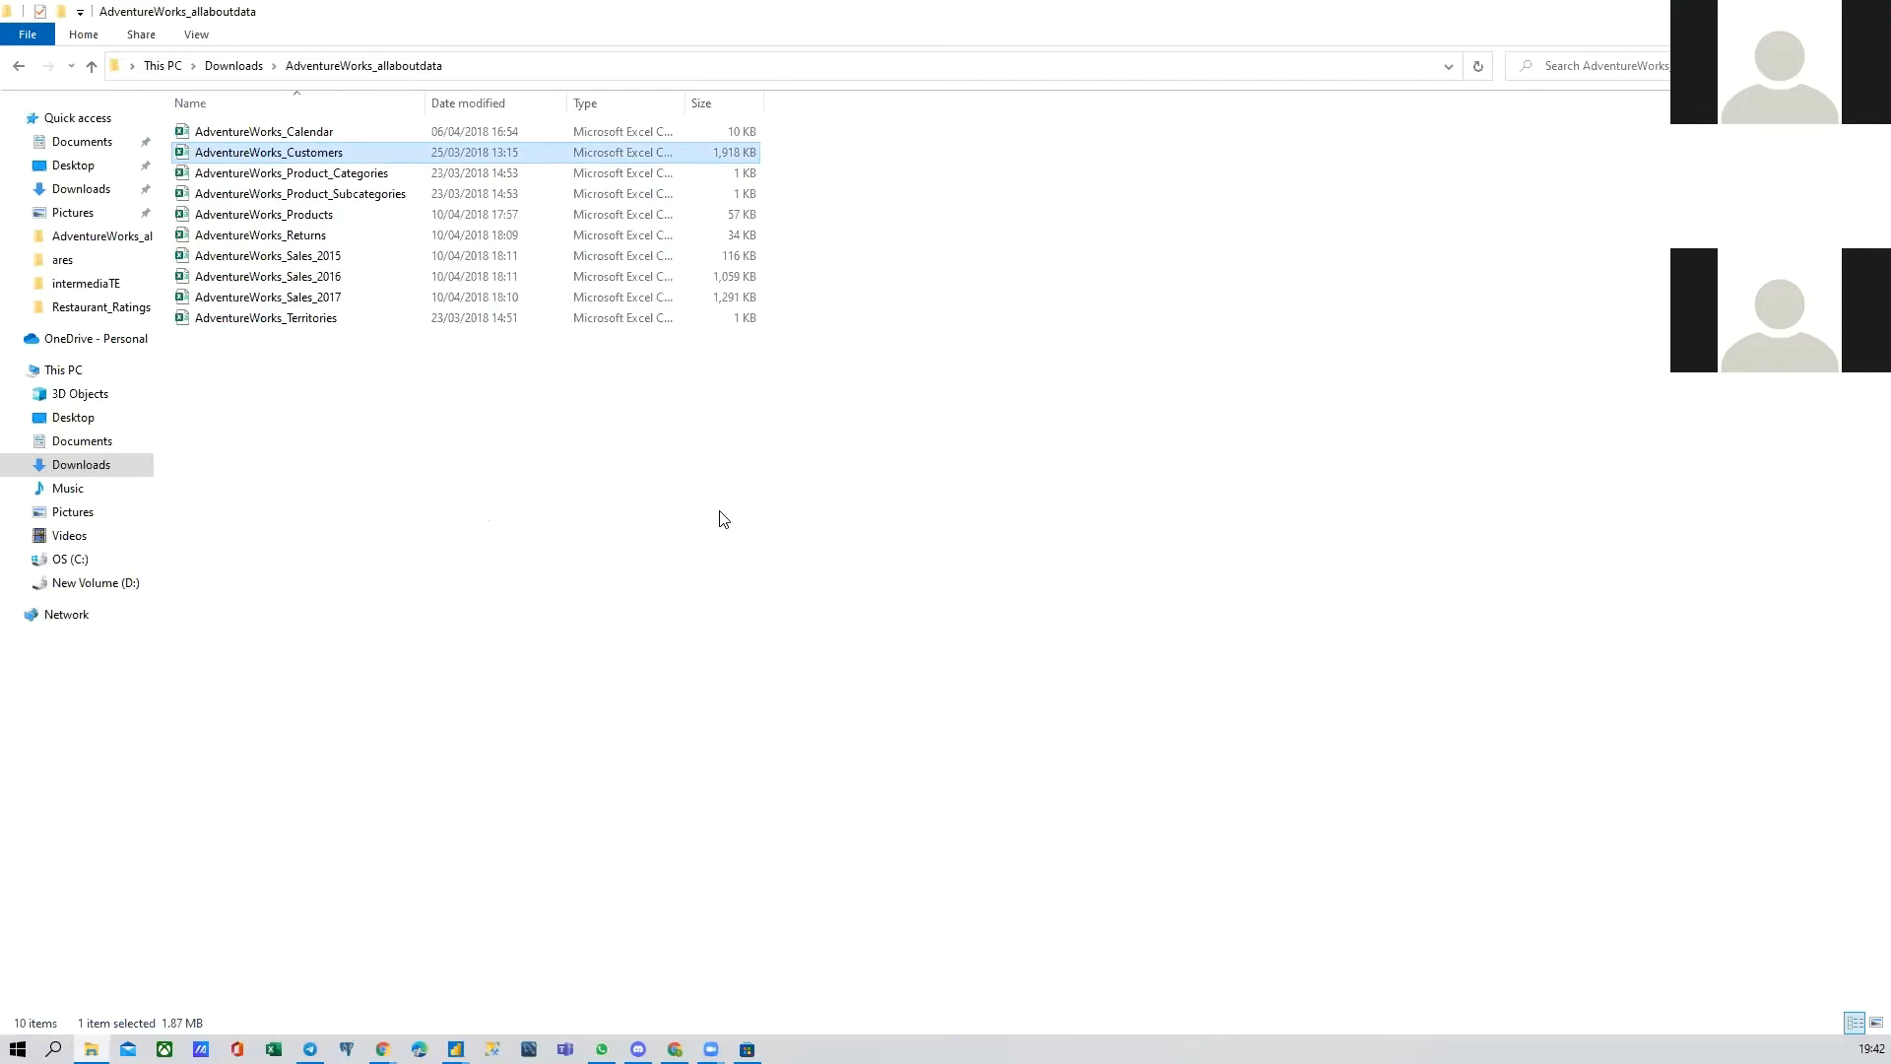
left_click(1687, 231)
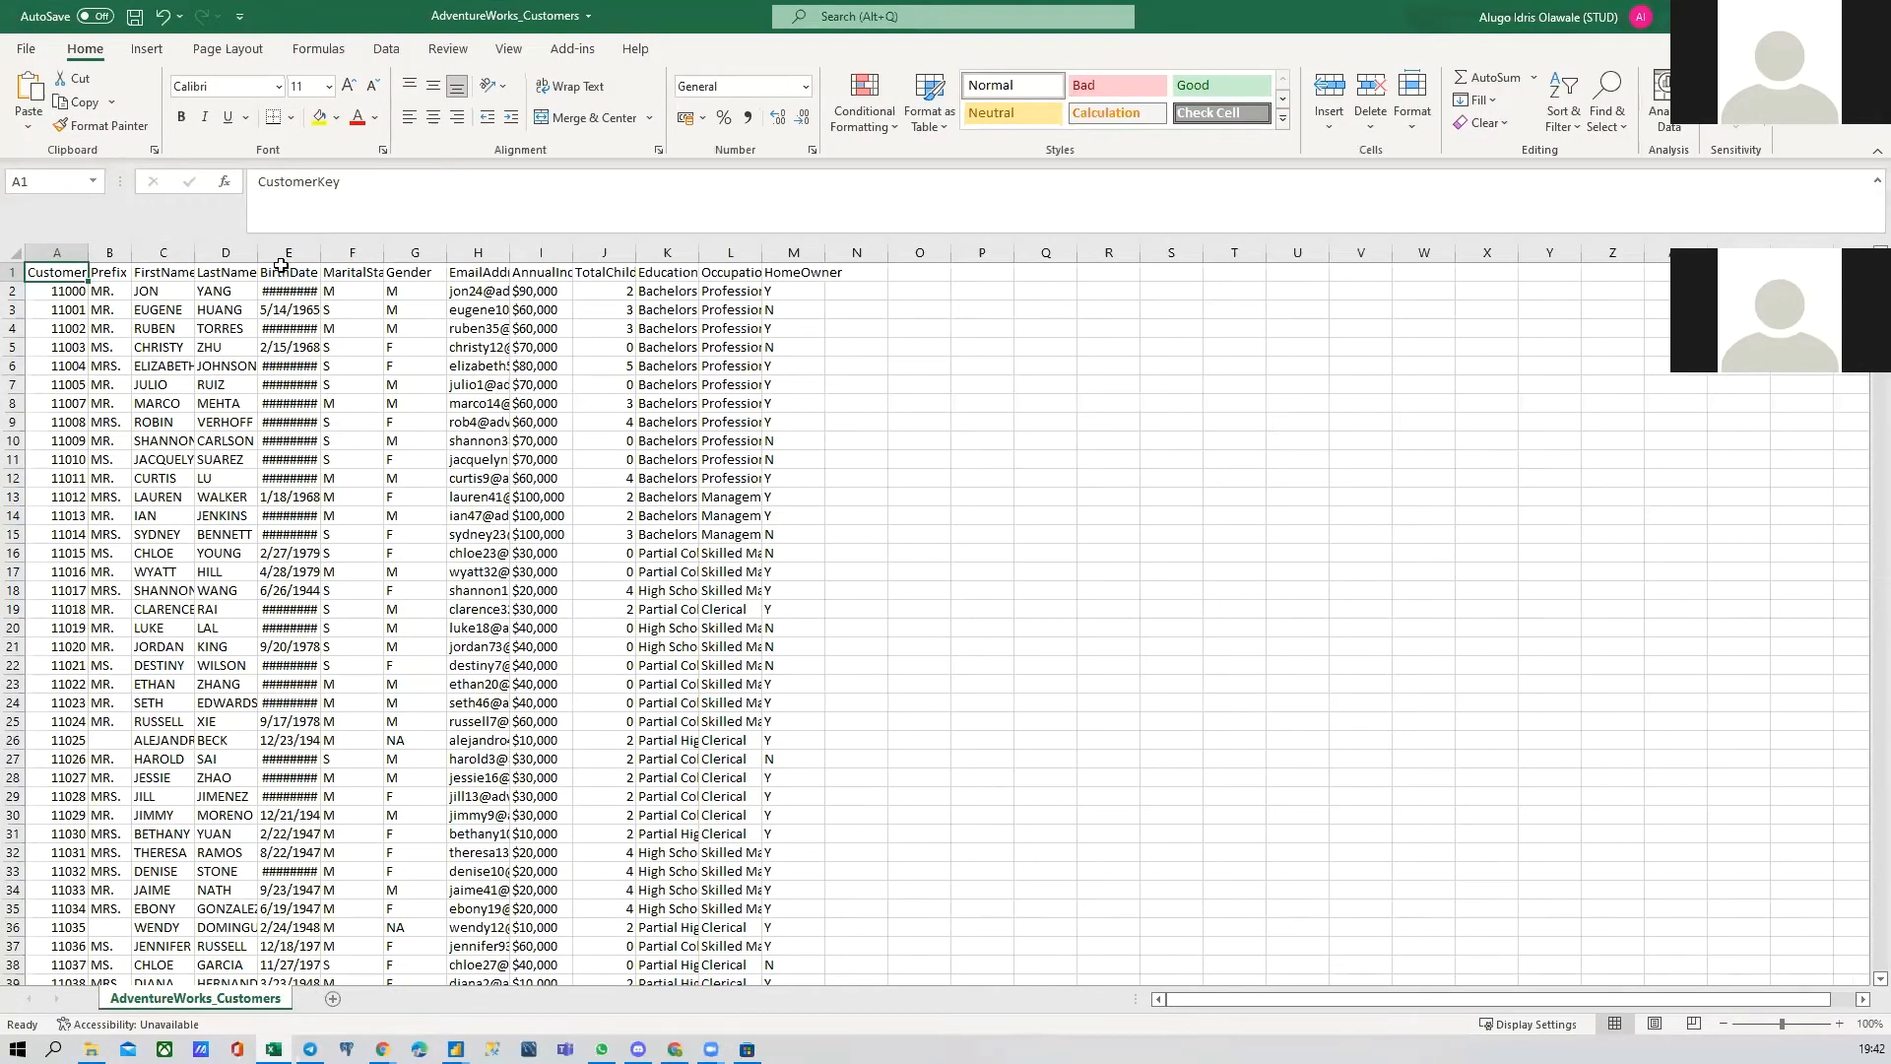
double_click(258, 253)
left_click_drag(392, 253, 404, 253)
Step: Close the AdventureWorks_Customers workbook without saving the changes and return to the Power Query Editor
double_click(1383, 28)
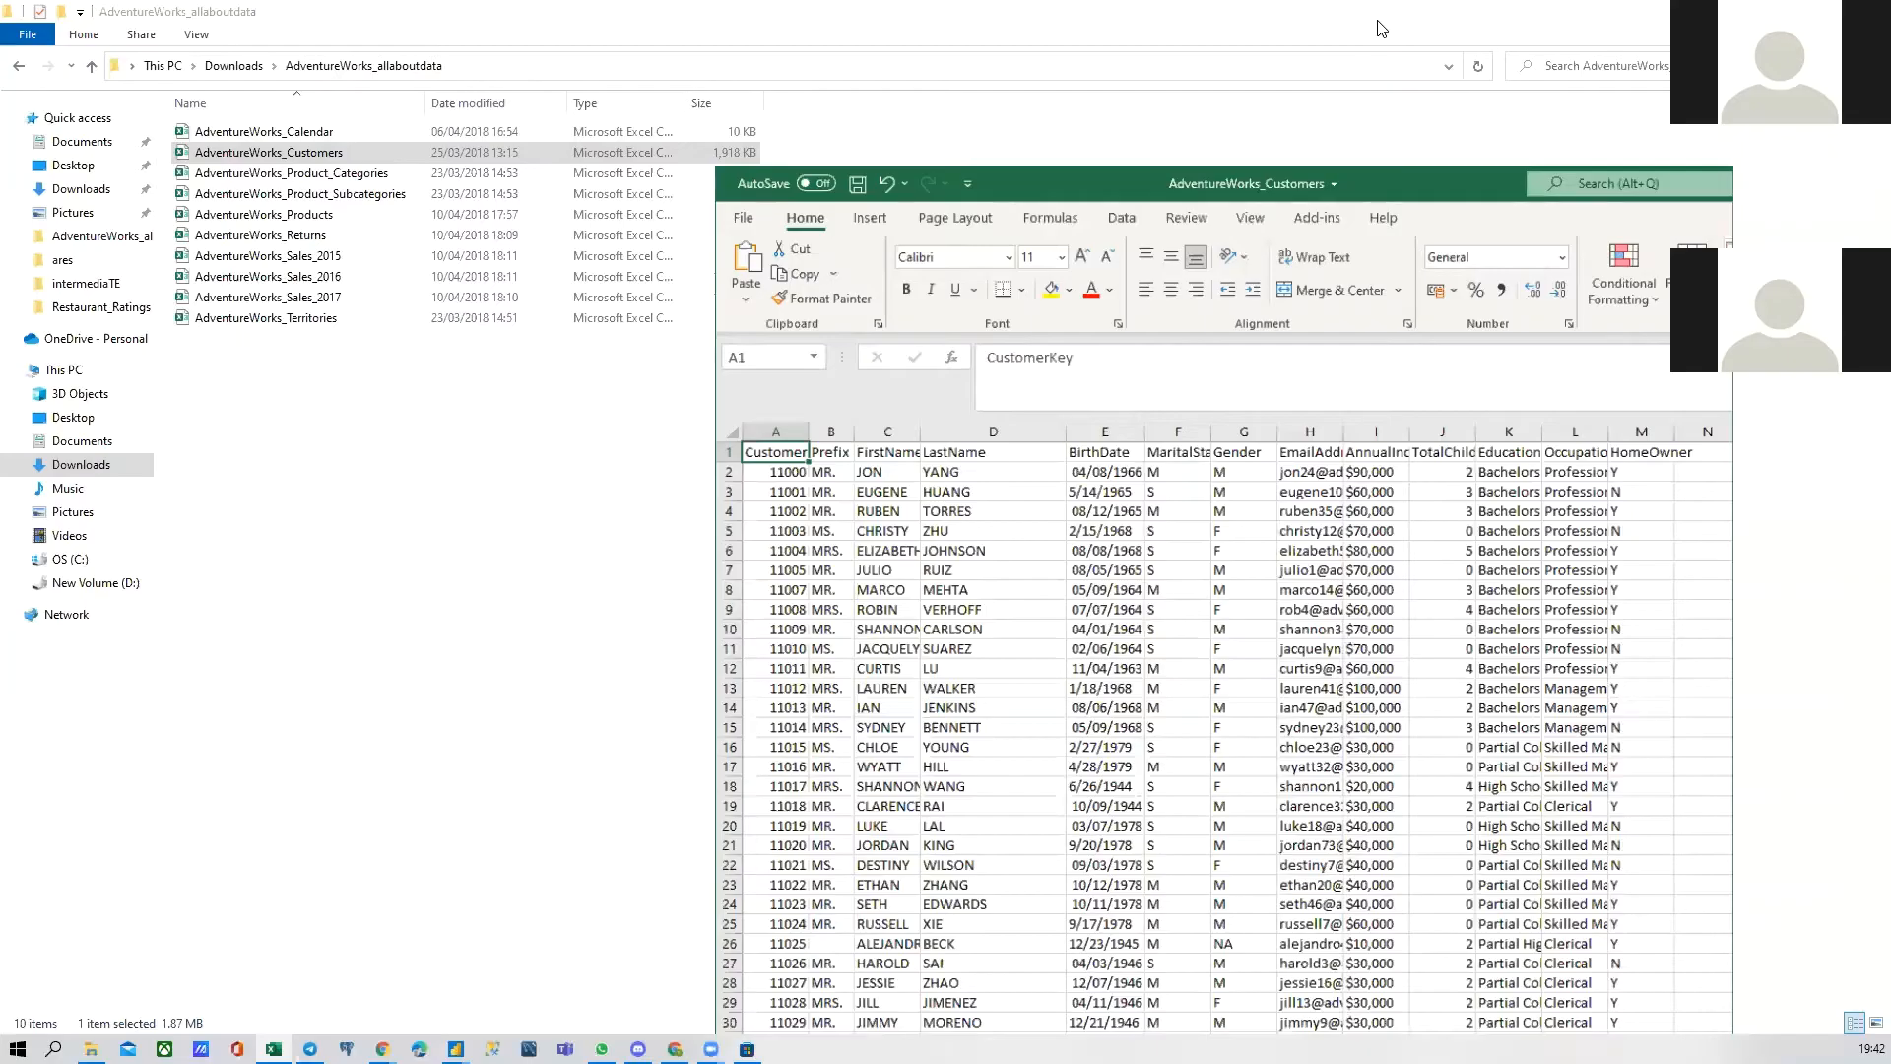
left_click(1640, 231)
left_click(274, 1053)
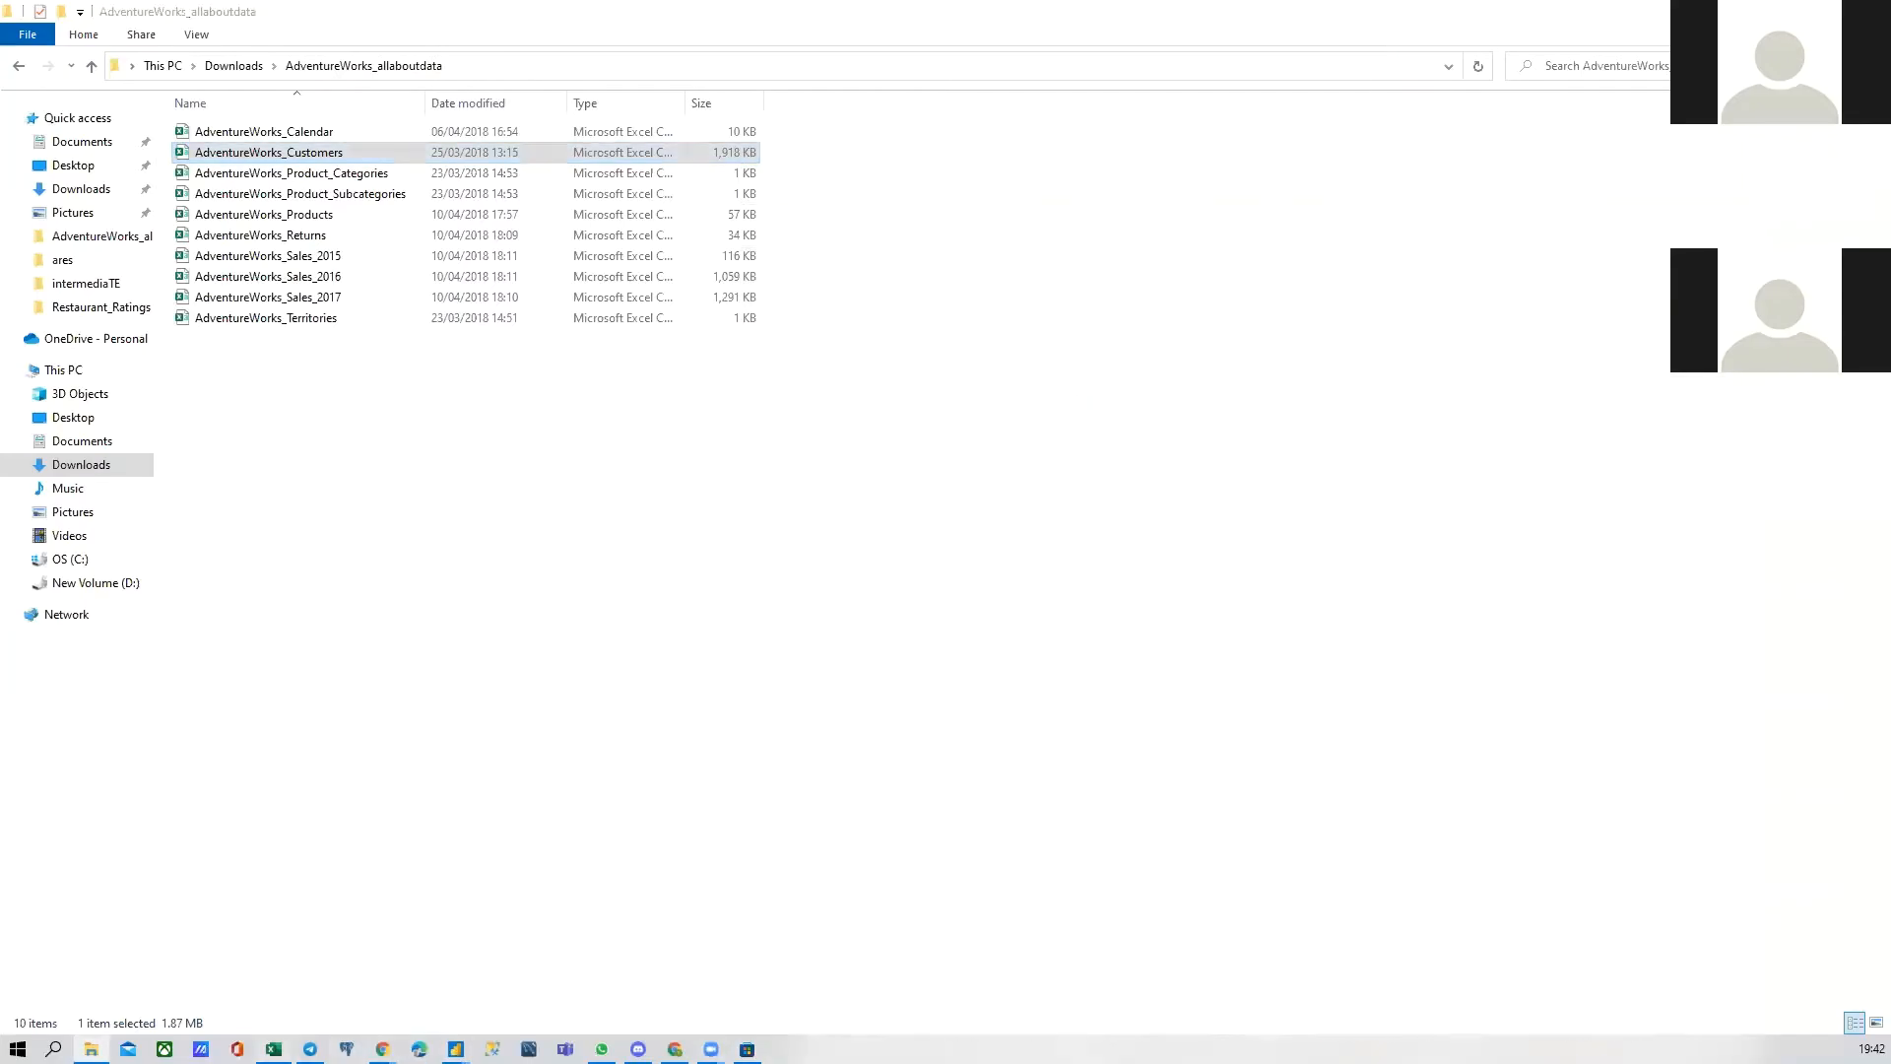
left_click(1734, 231)
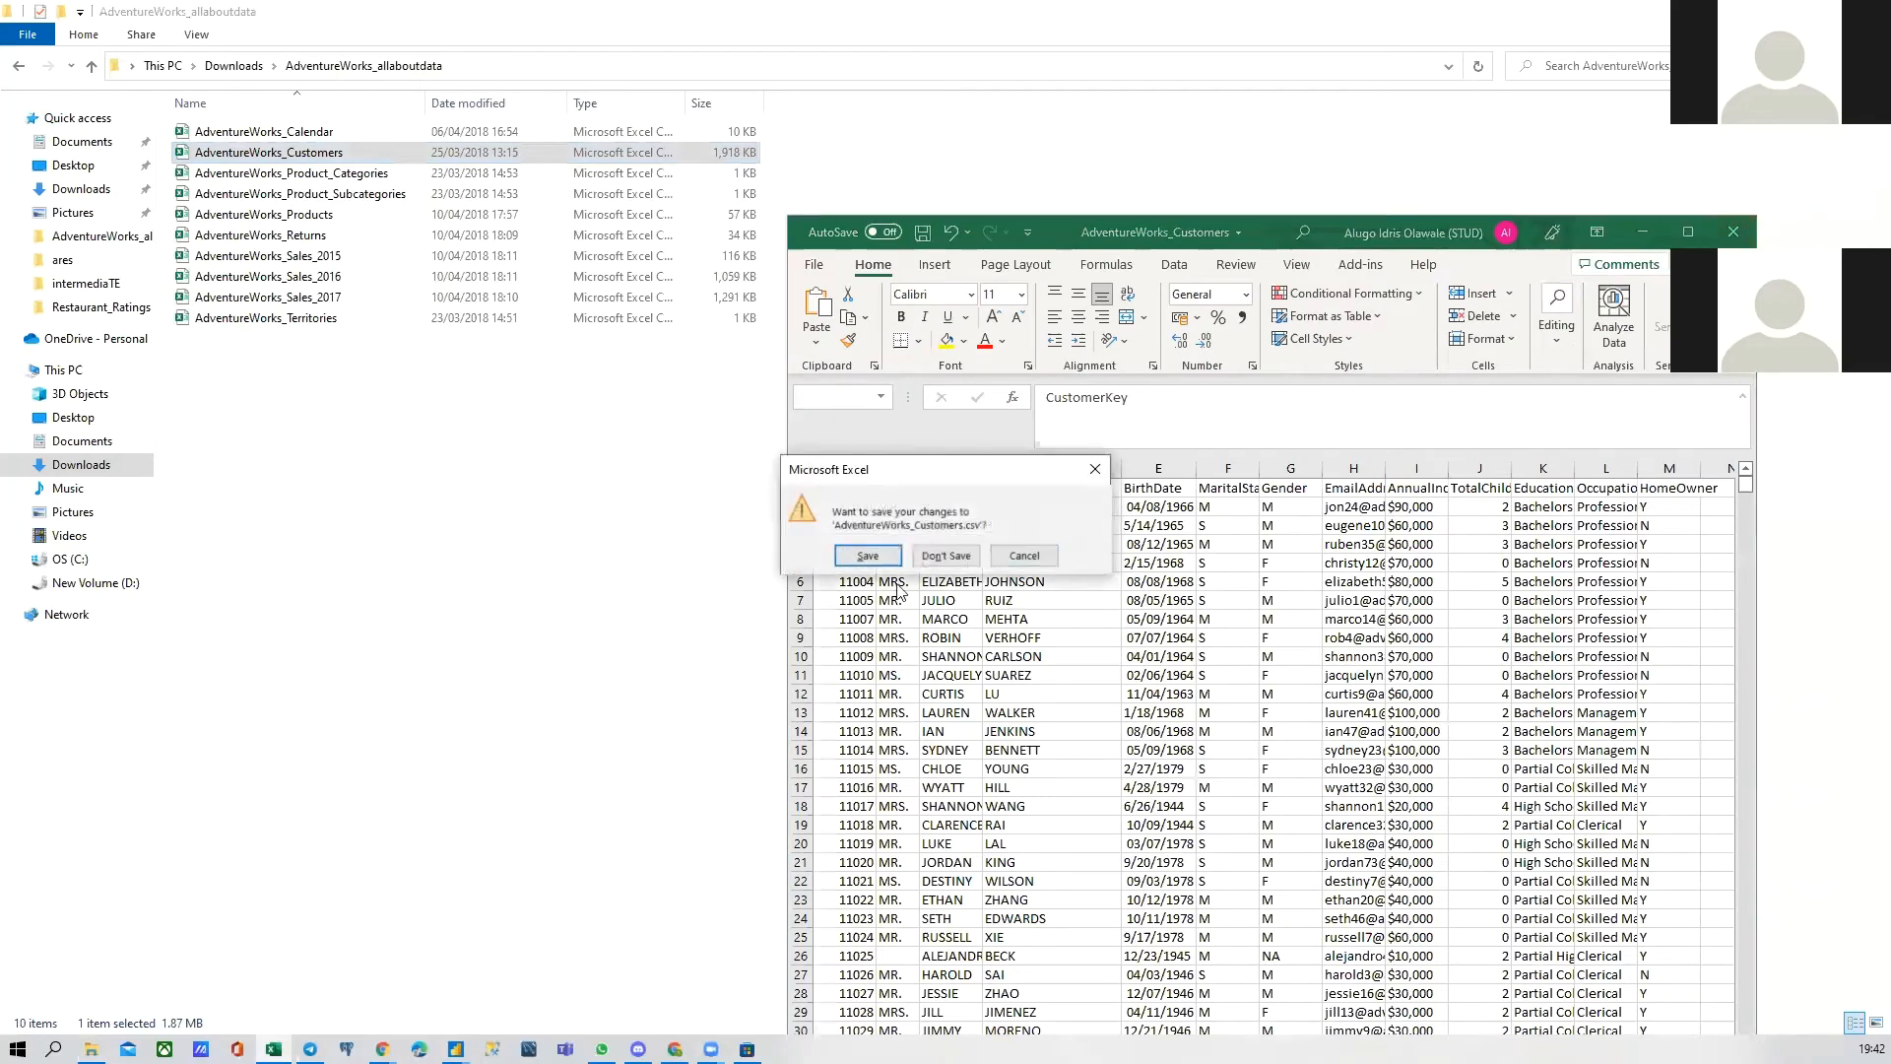
left_click(946, 555)
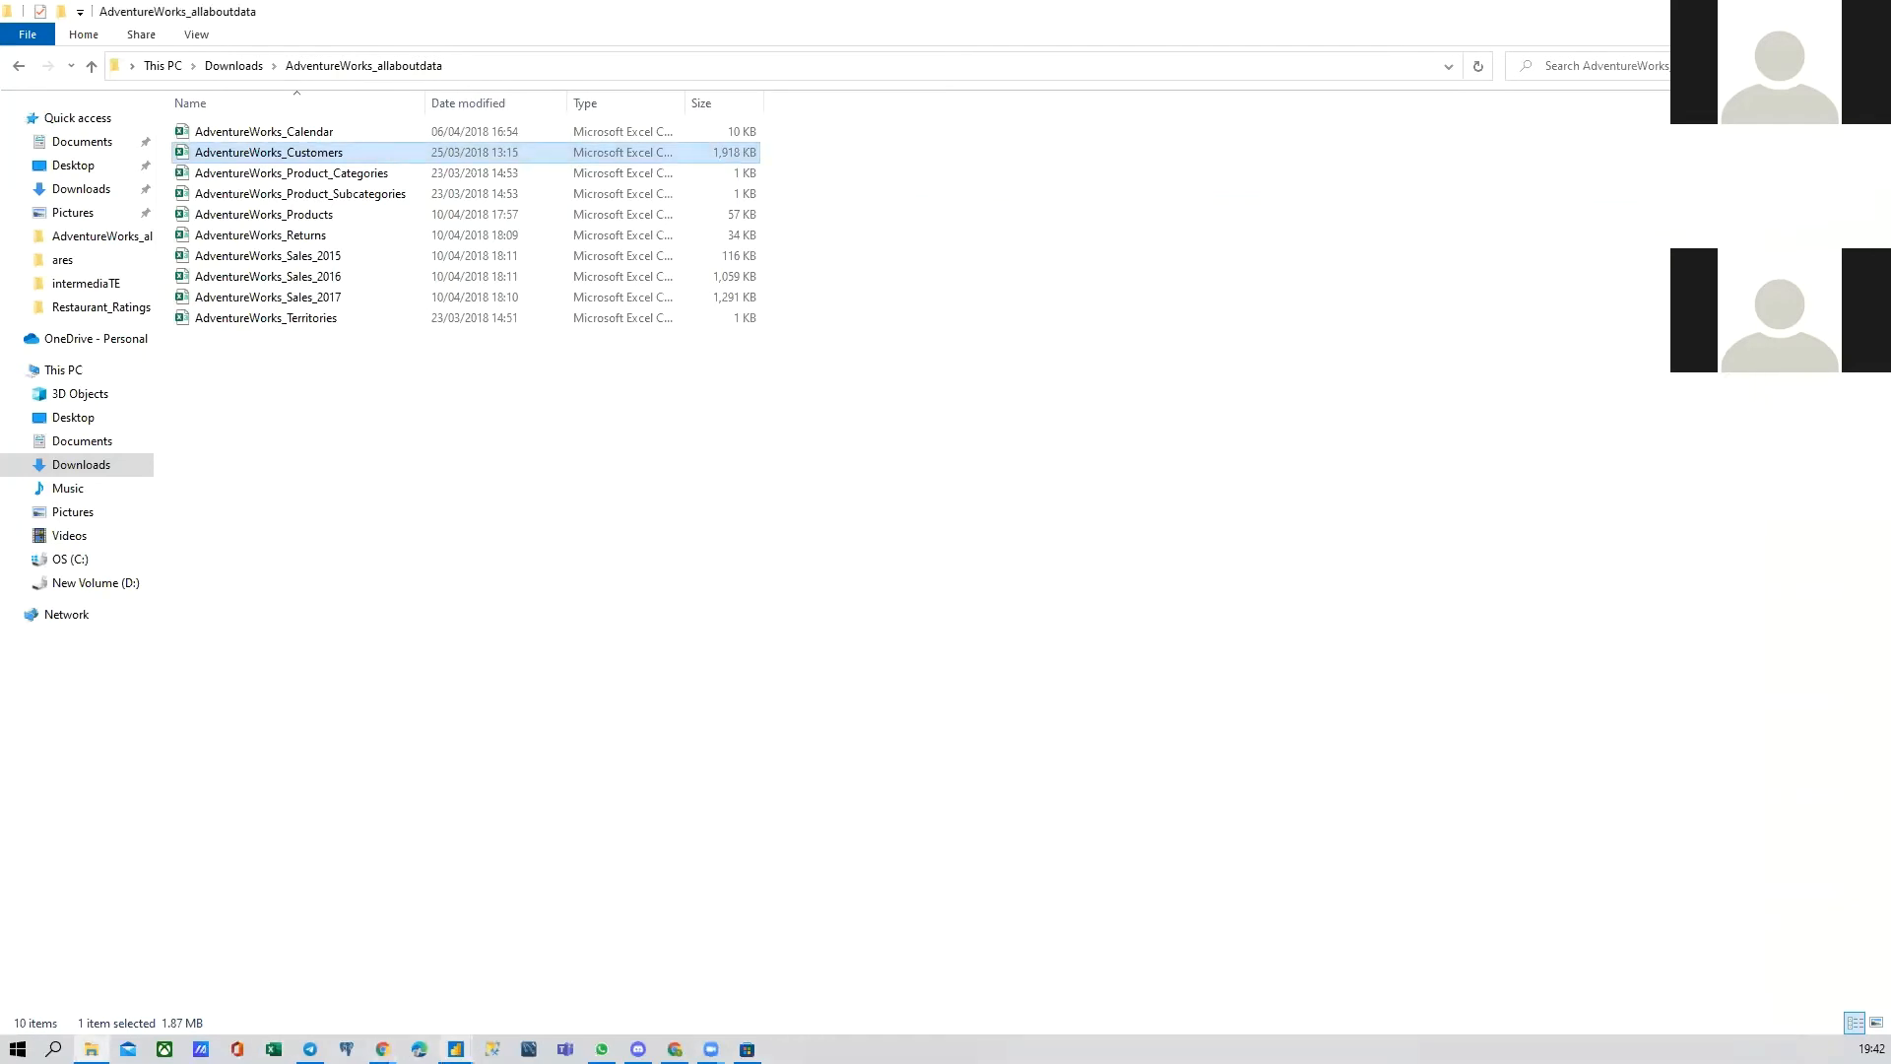
mouse_move(455, 1050)
left_click(533, 954)
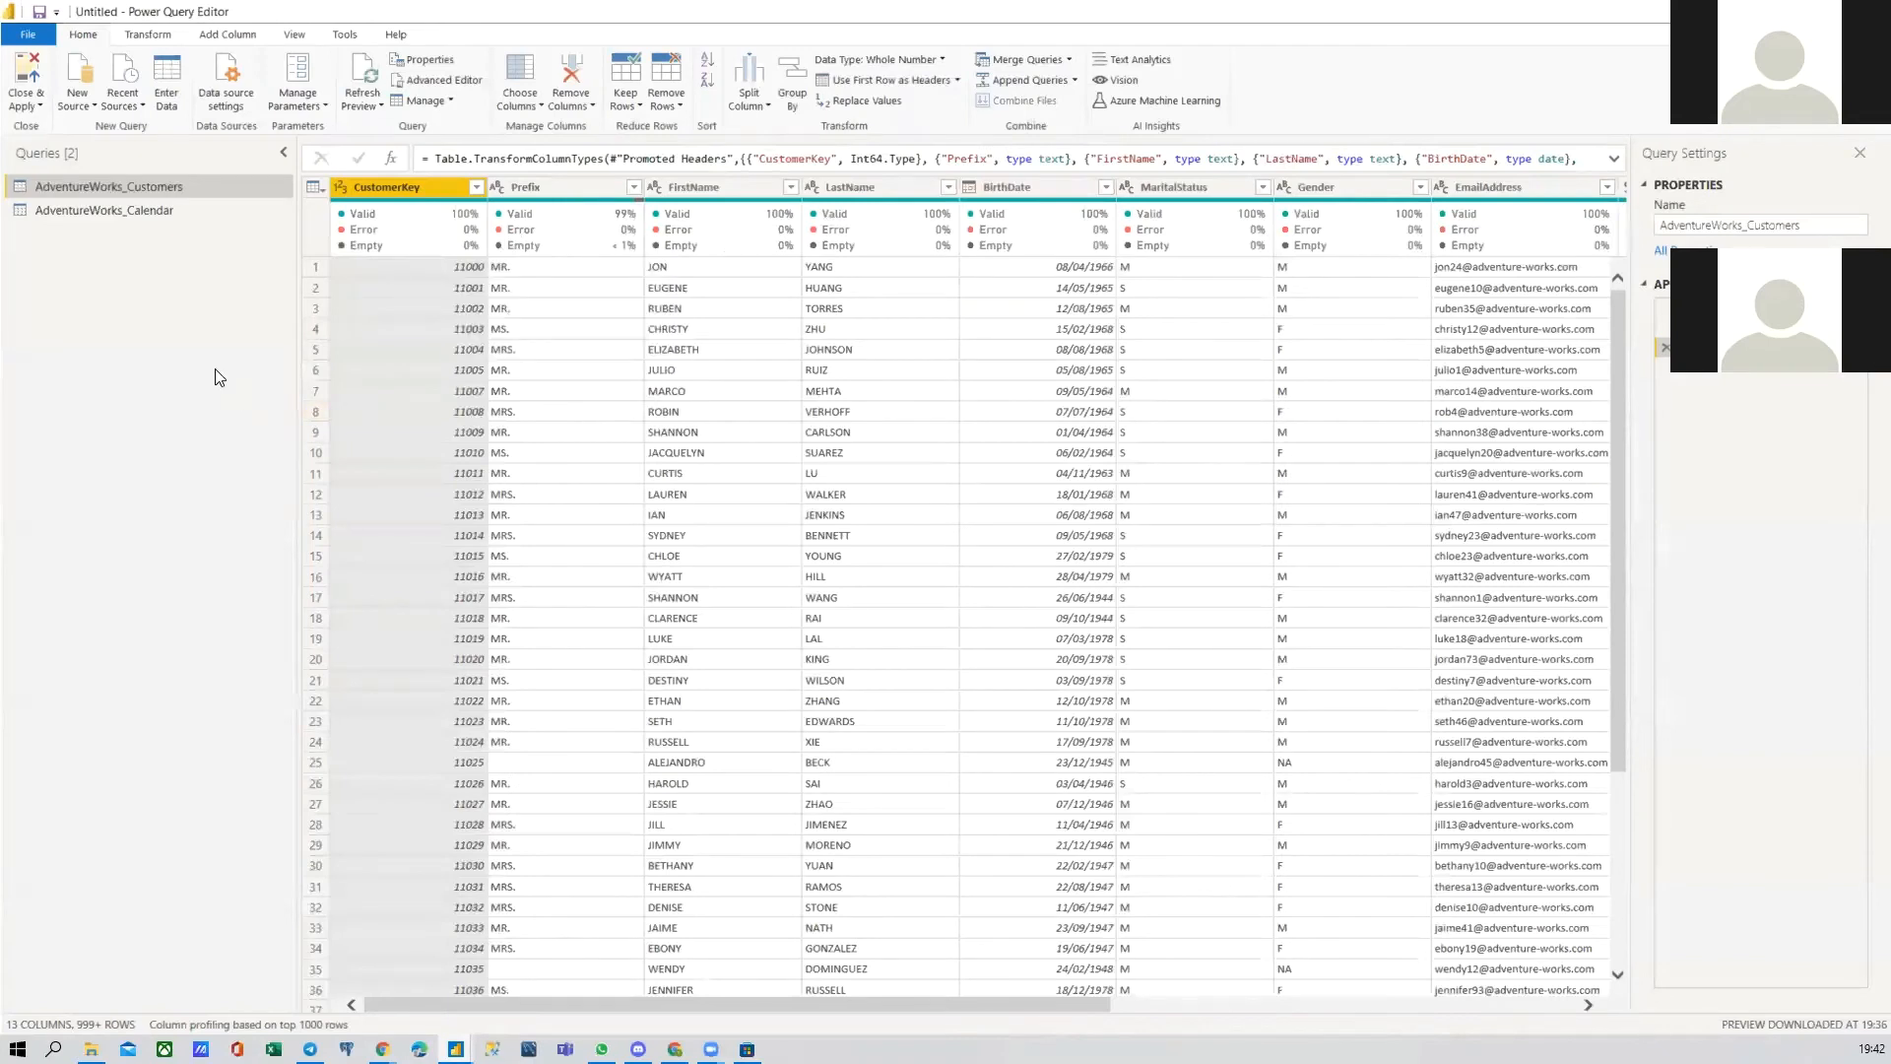
Step: Rename the AdventureWorks_Customers query as Customers
left_click(1813, 221)
left_click_drag(1805, 224, 1643, 245)
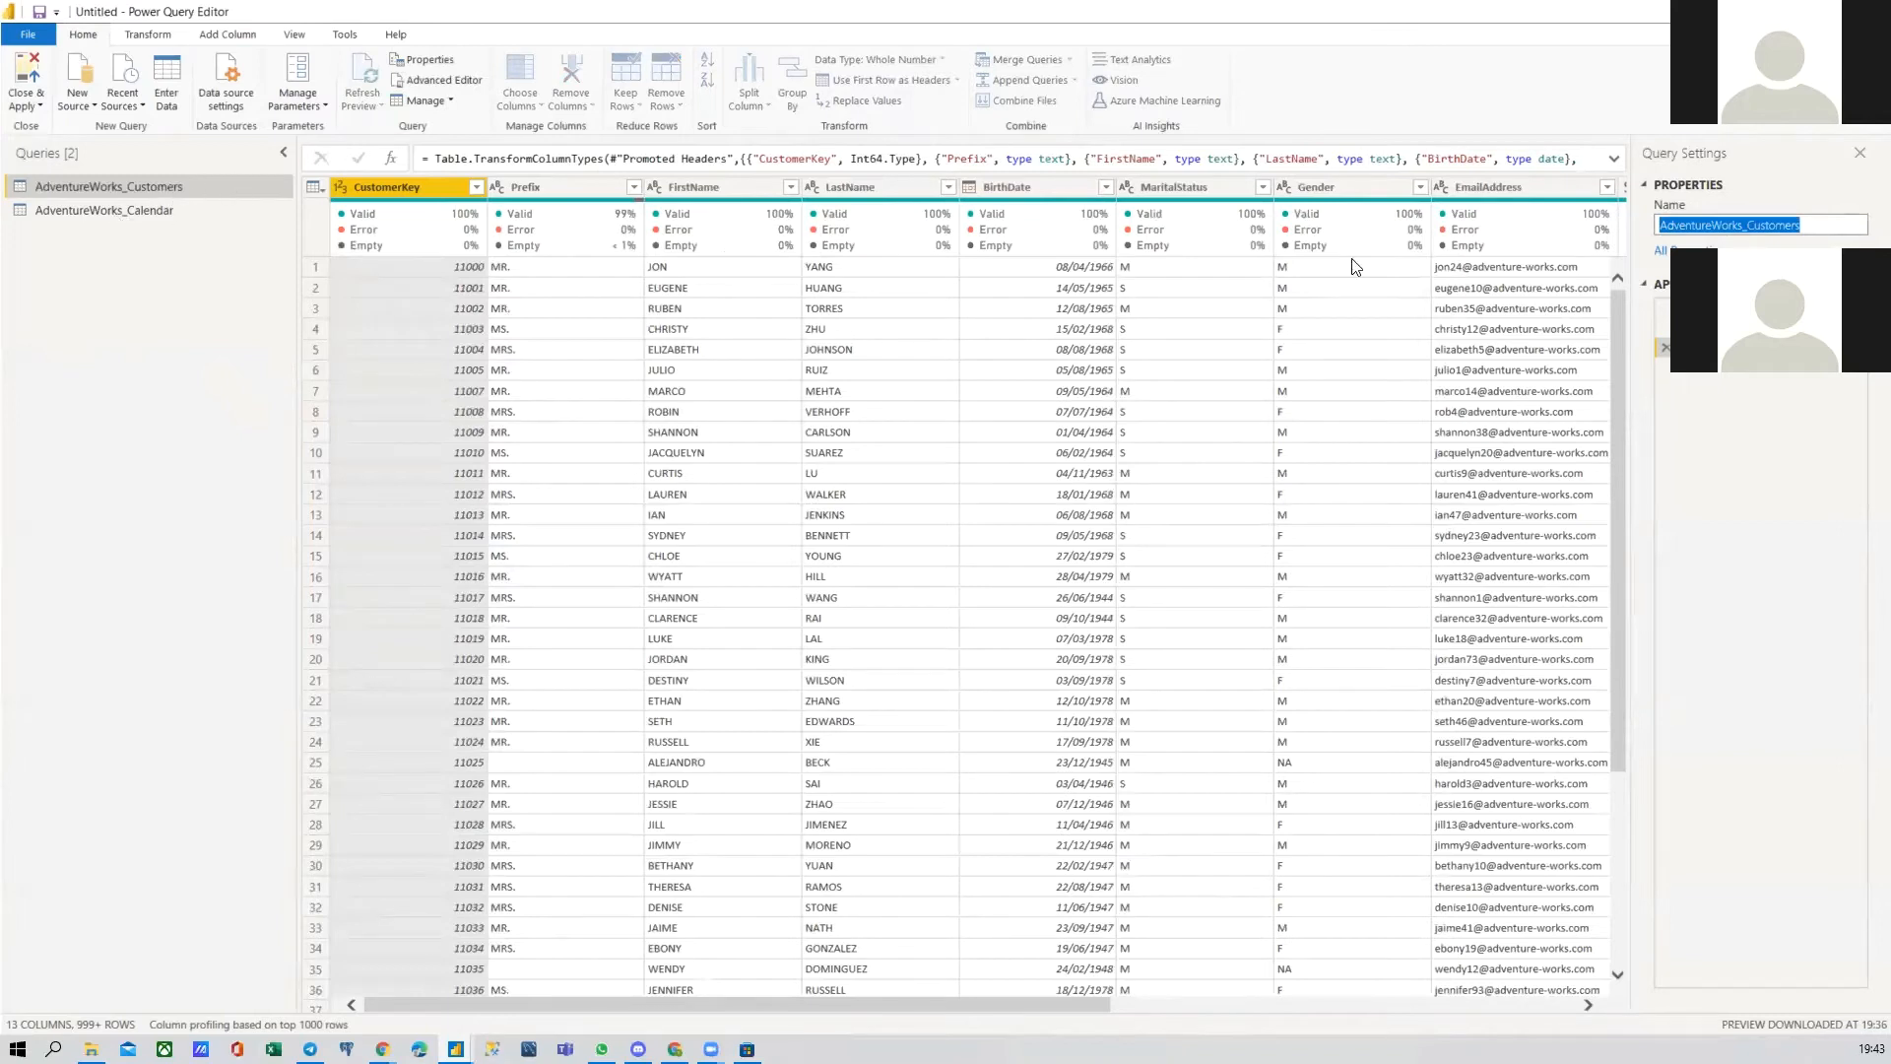
left_click(1813, 225)
left_click_drag(1812, 224, 1640, 254)
type("Cus")
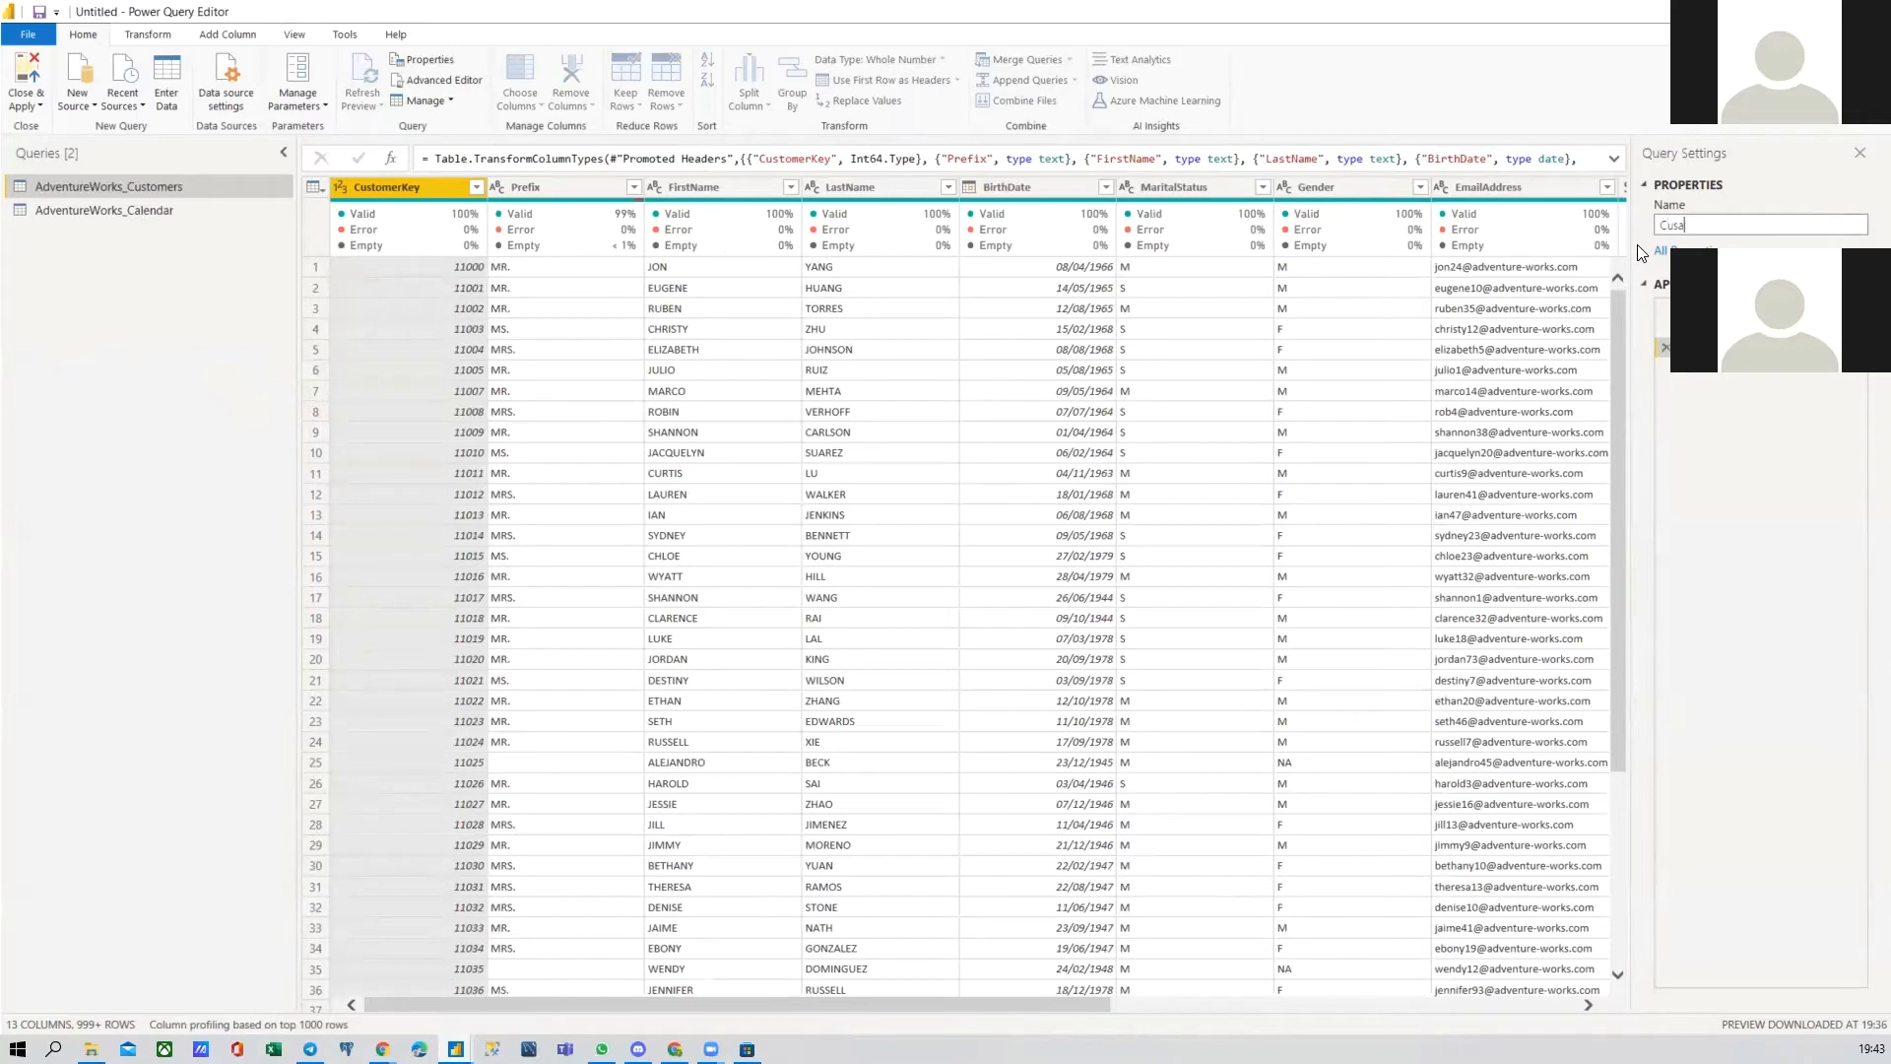
type("tomers")
left_click(251, 399)
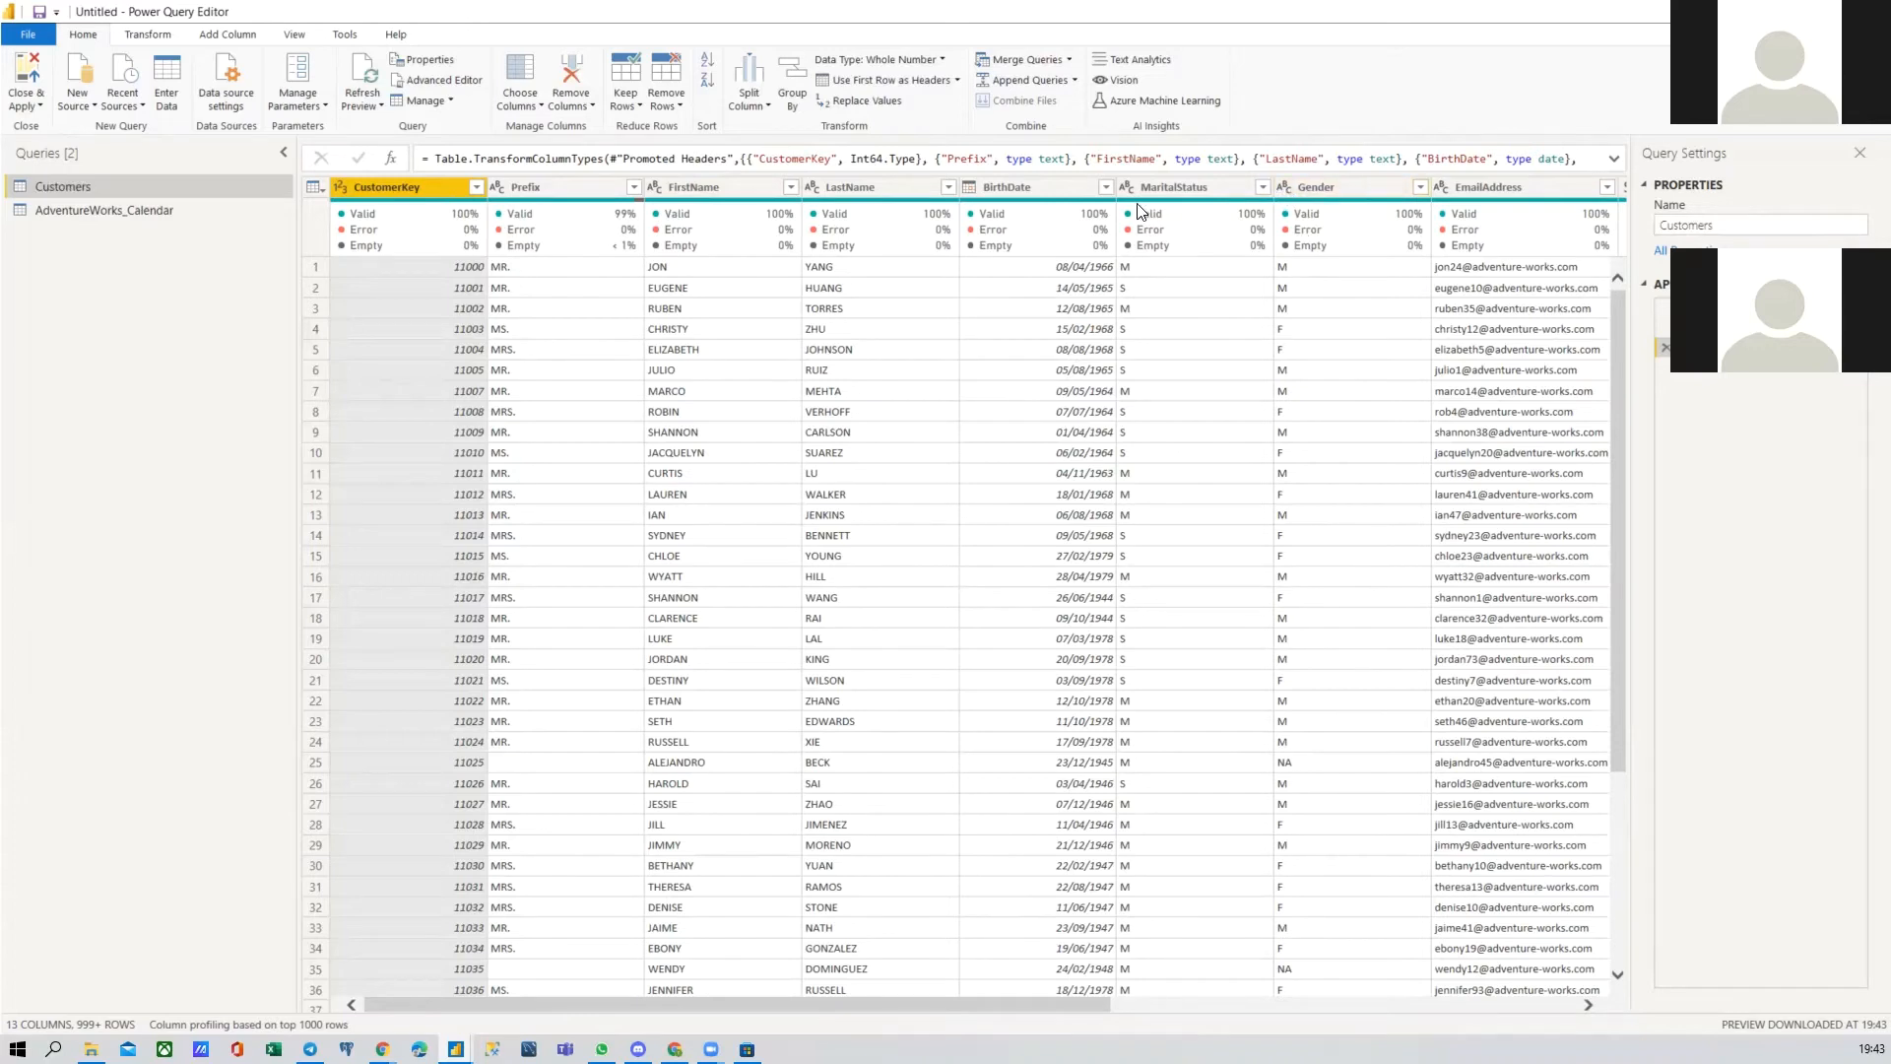
Step: Change the BirthDate column's data type to Time, replacing the current conversion, and delete the query's type-change step
left_click(971, 187)
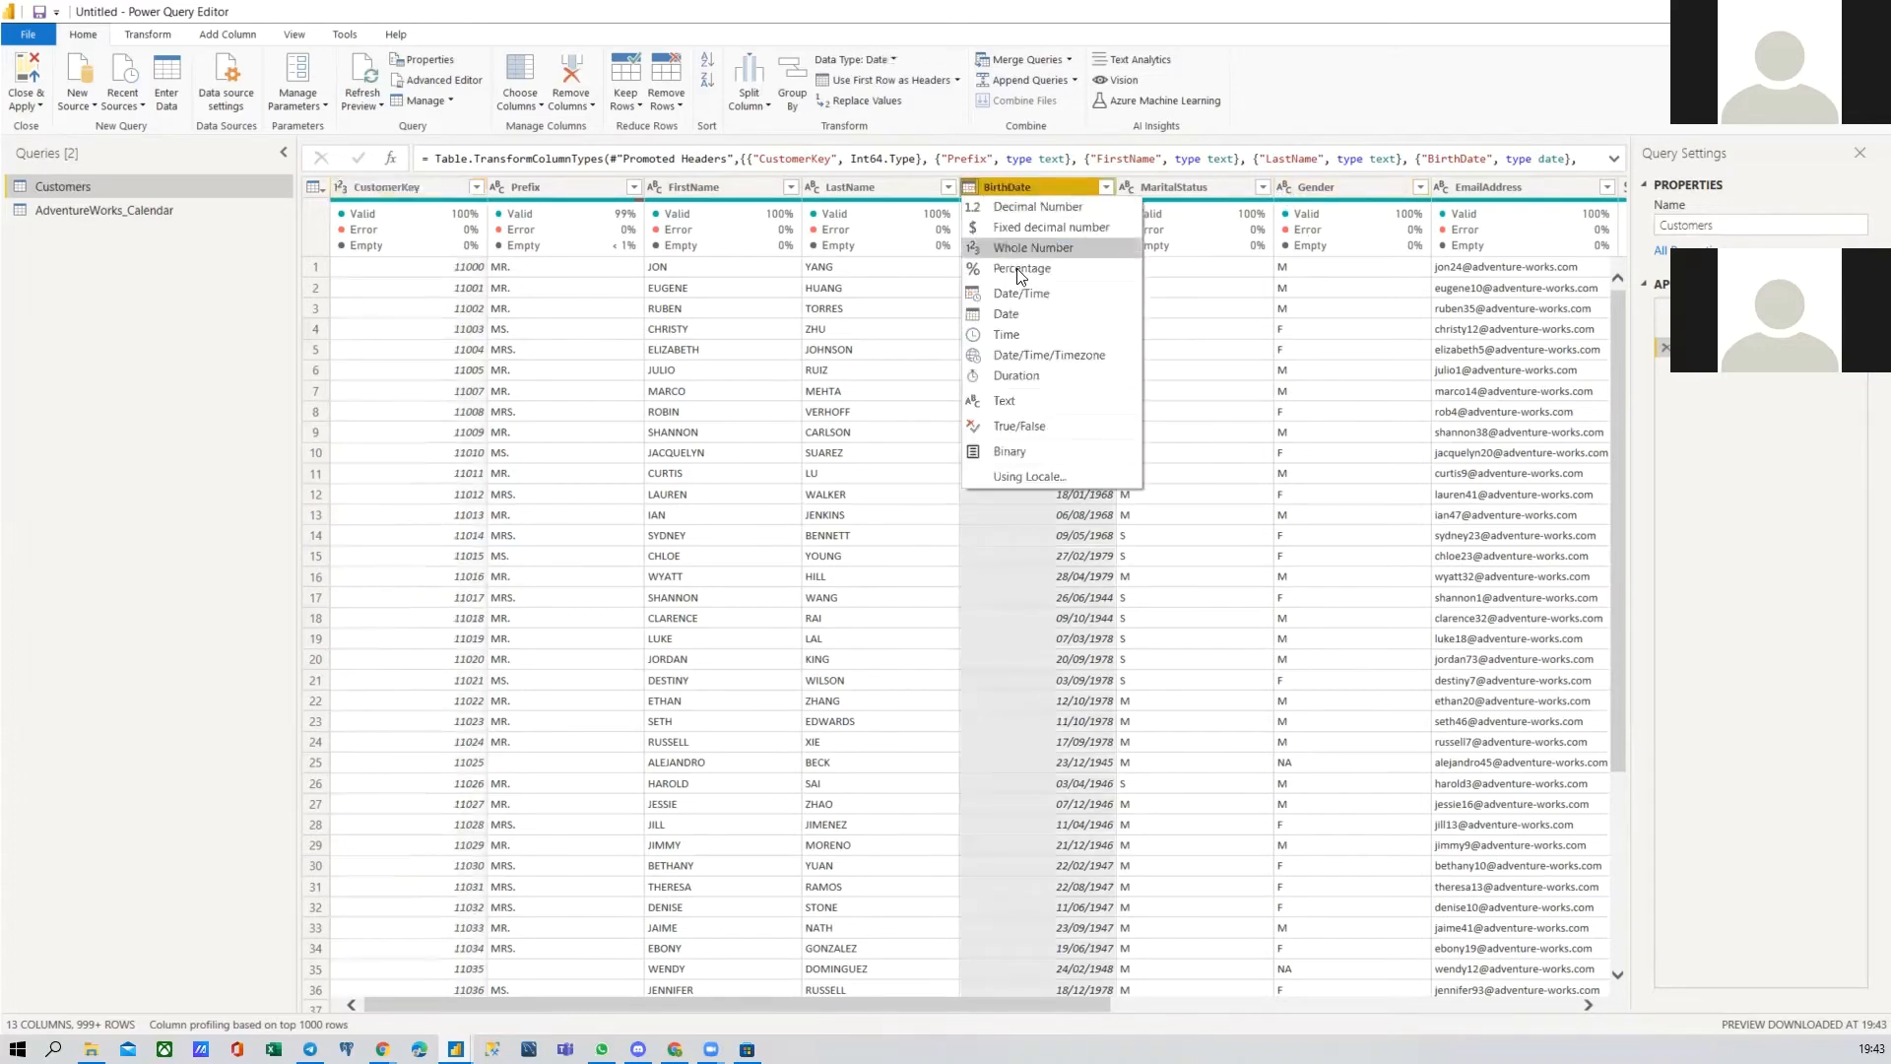
left_click(1006, 340)
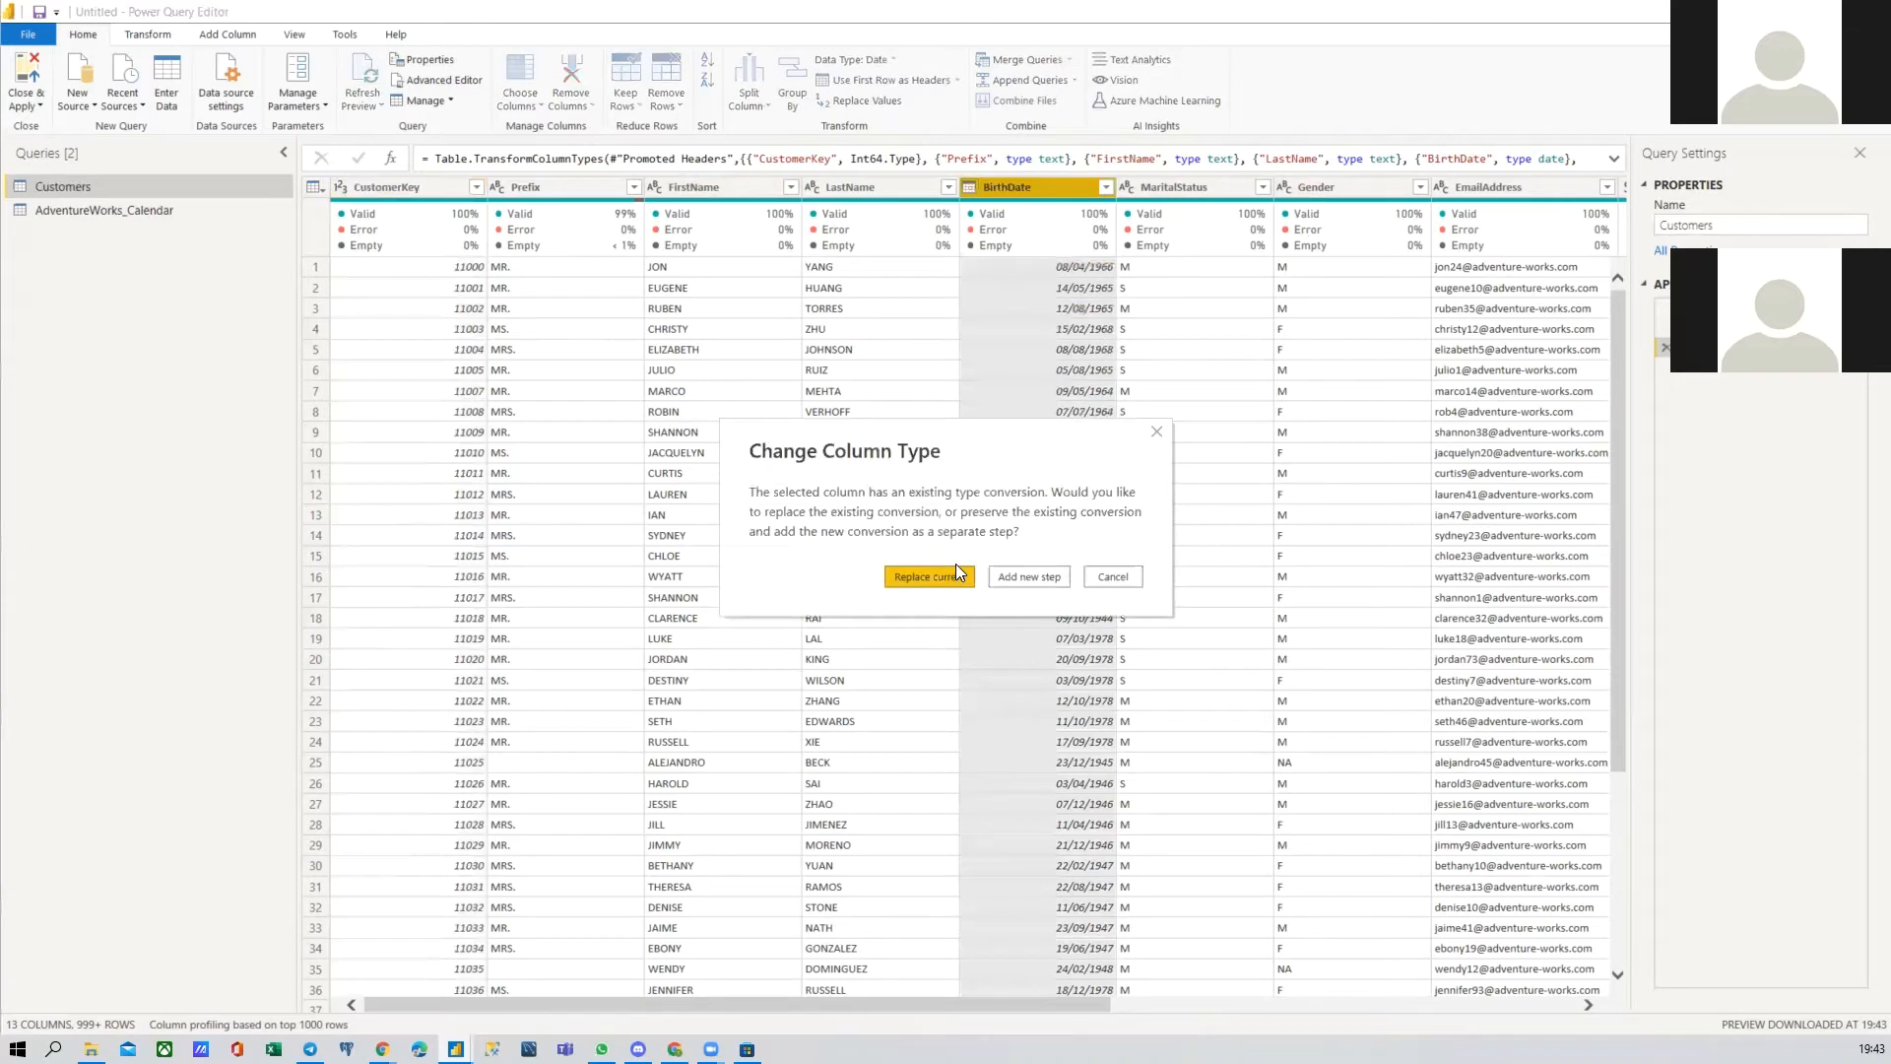
left_click(940, 583)
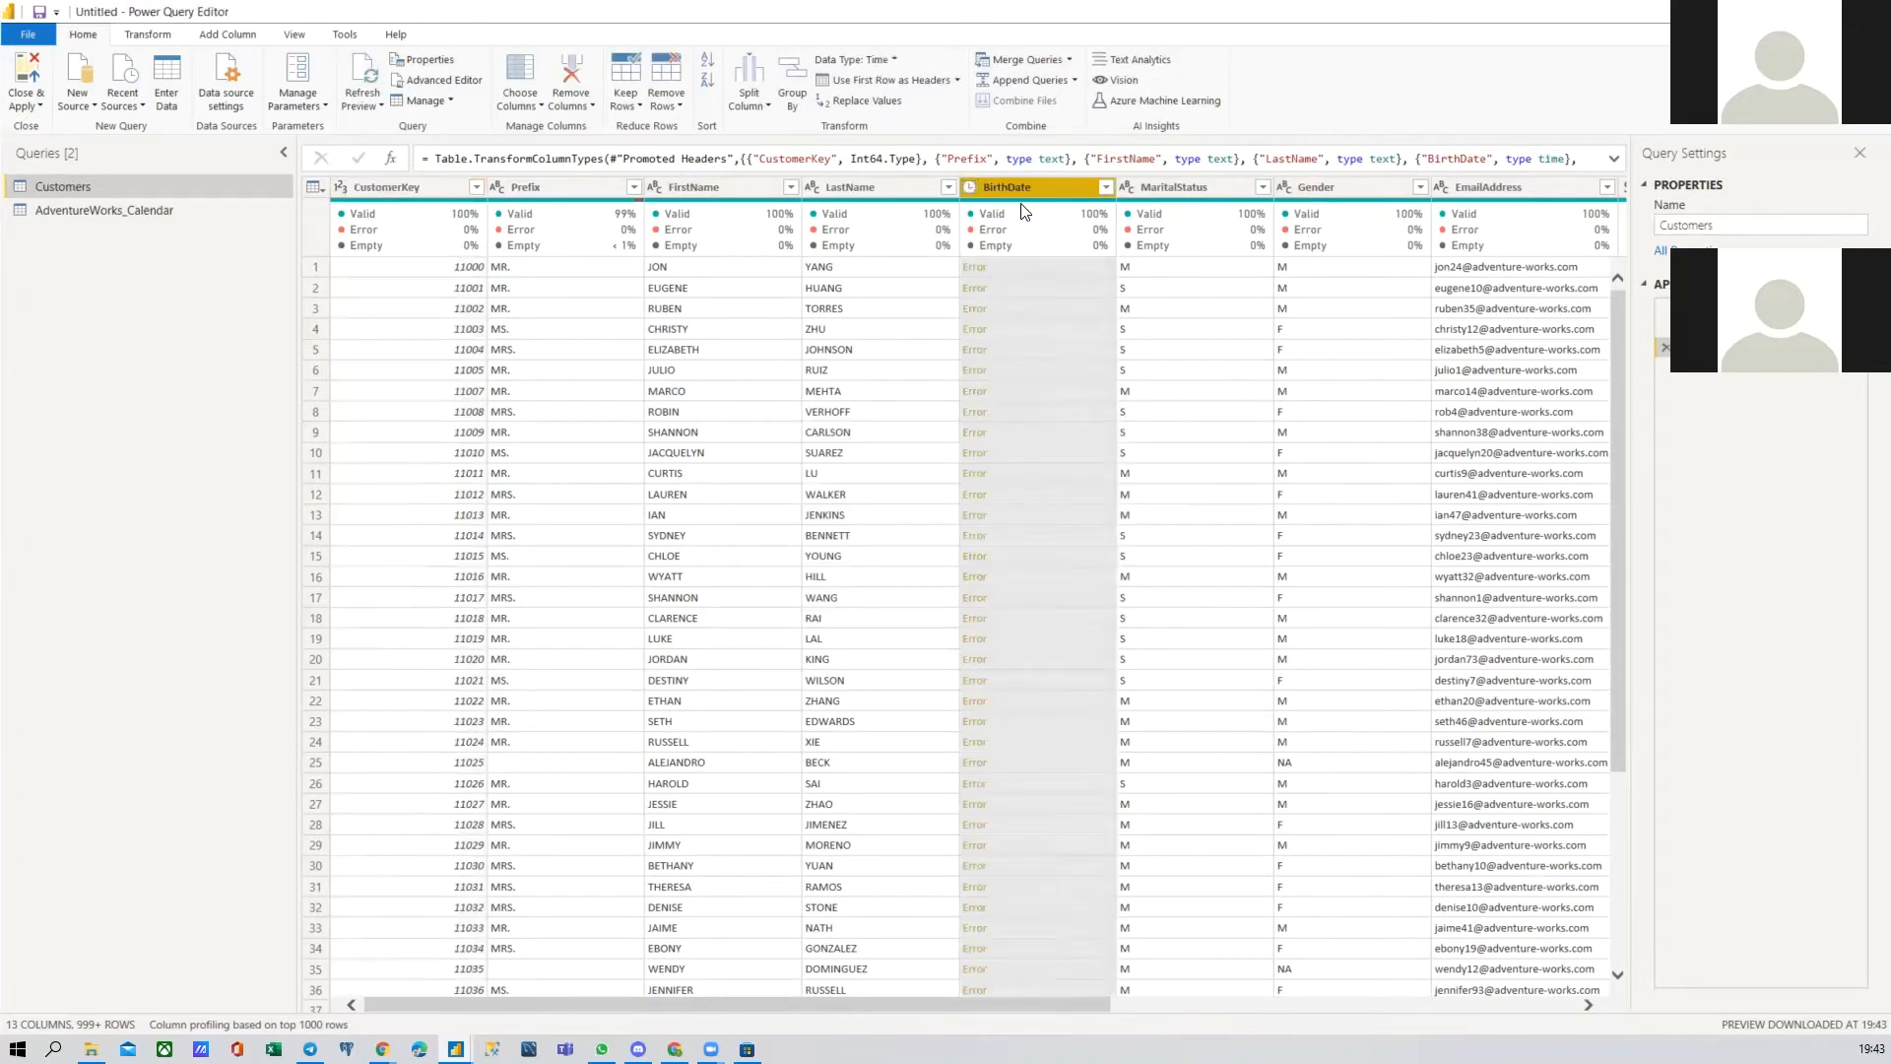
left_click(1665, 356)
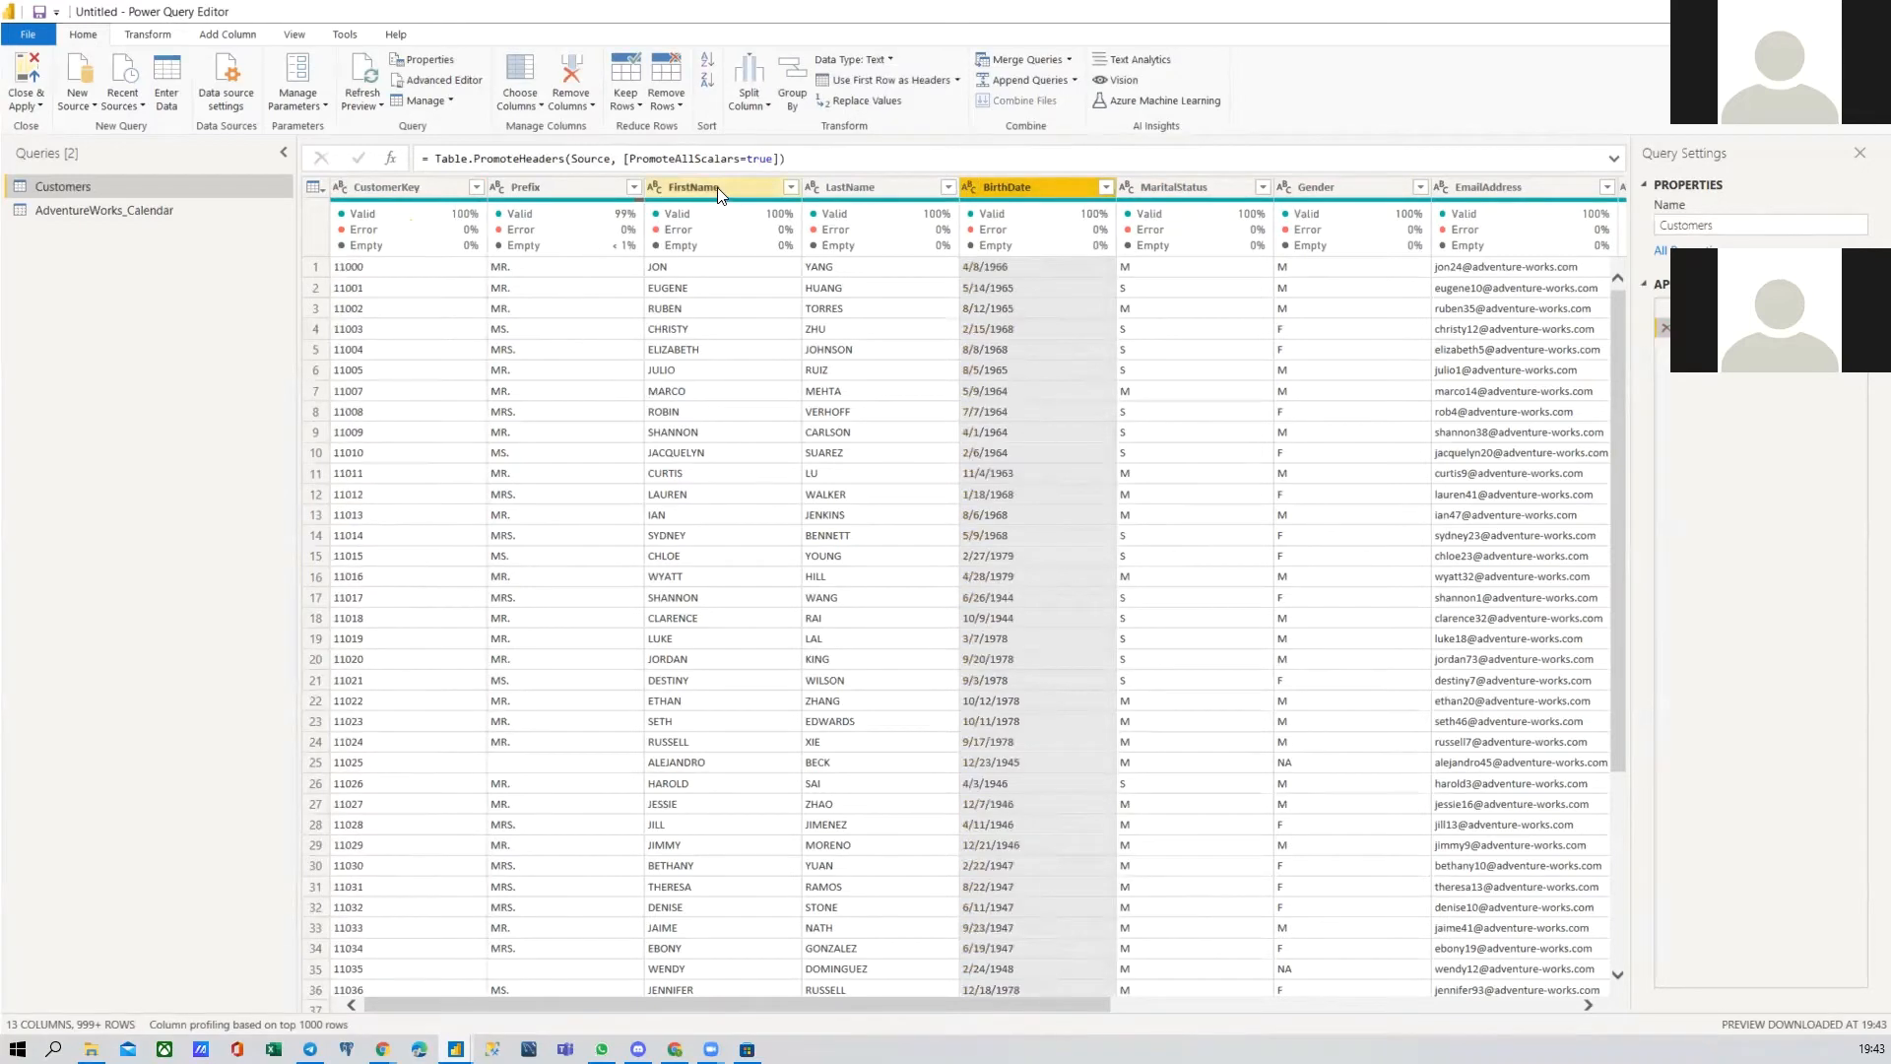
Step: Try converting the FirstName column to lowercase and delete the applied step it adds
left_click(715, 188)
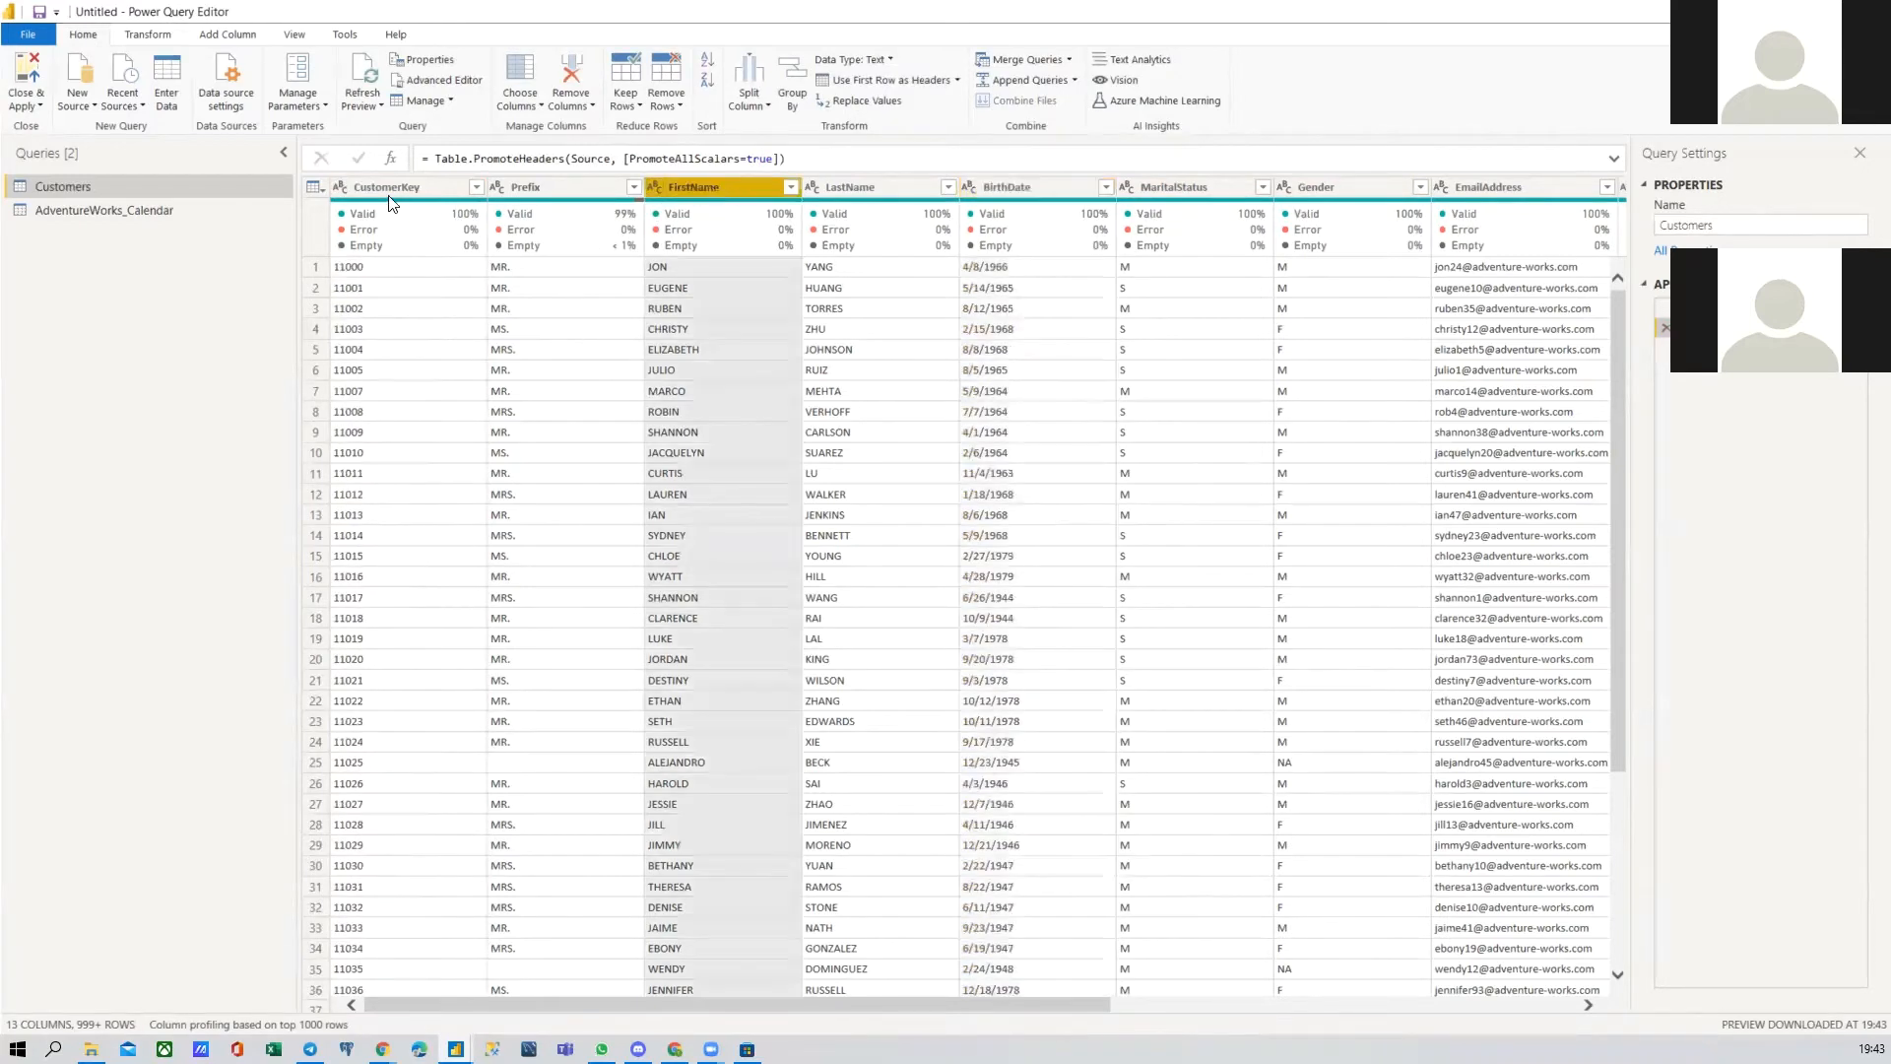
left_click(154, 37)
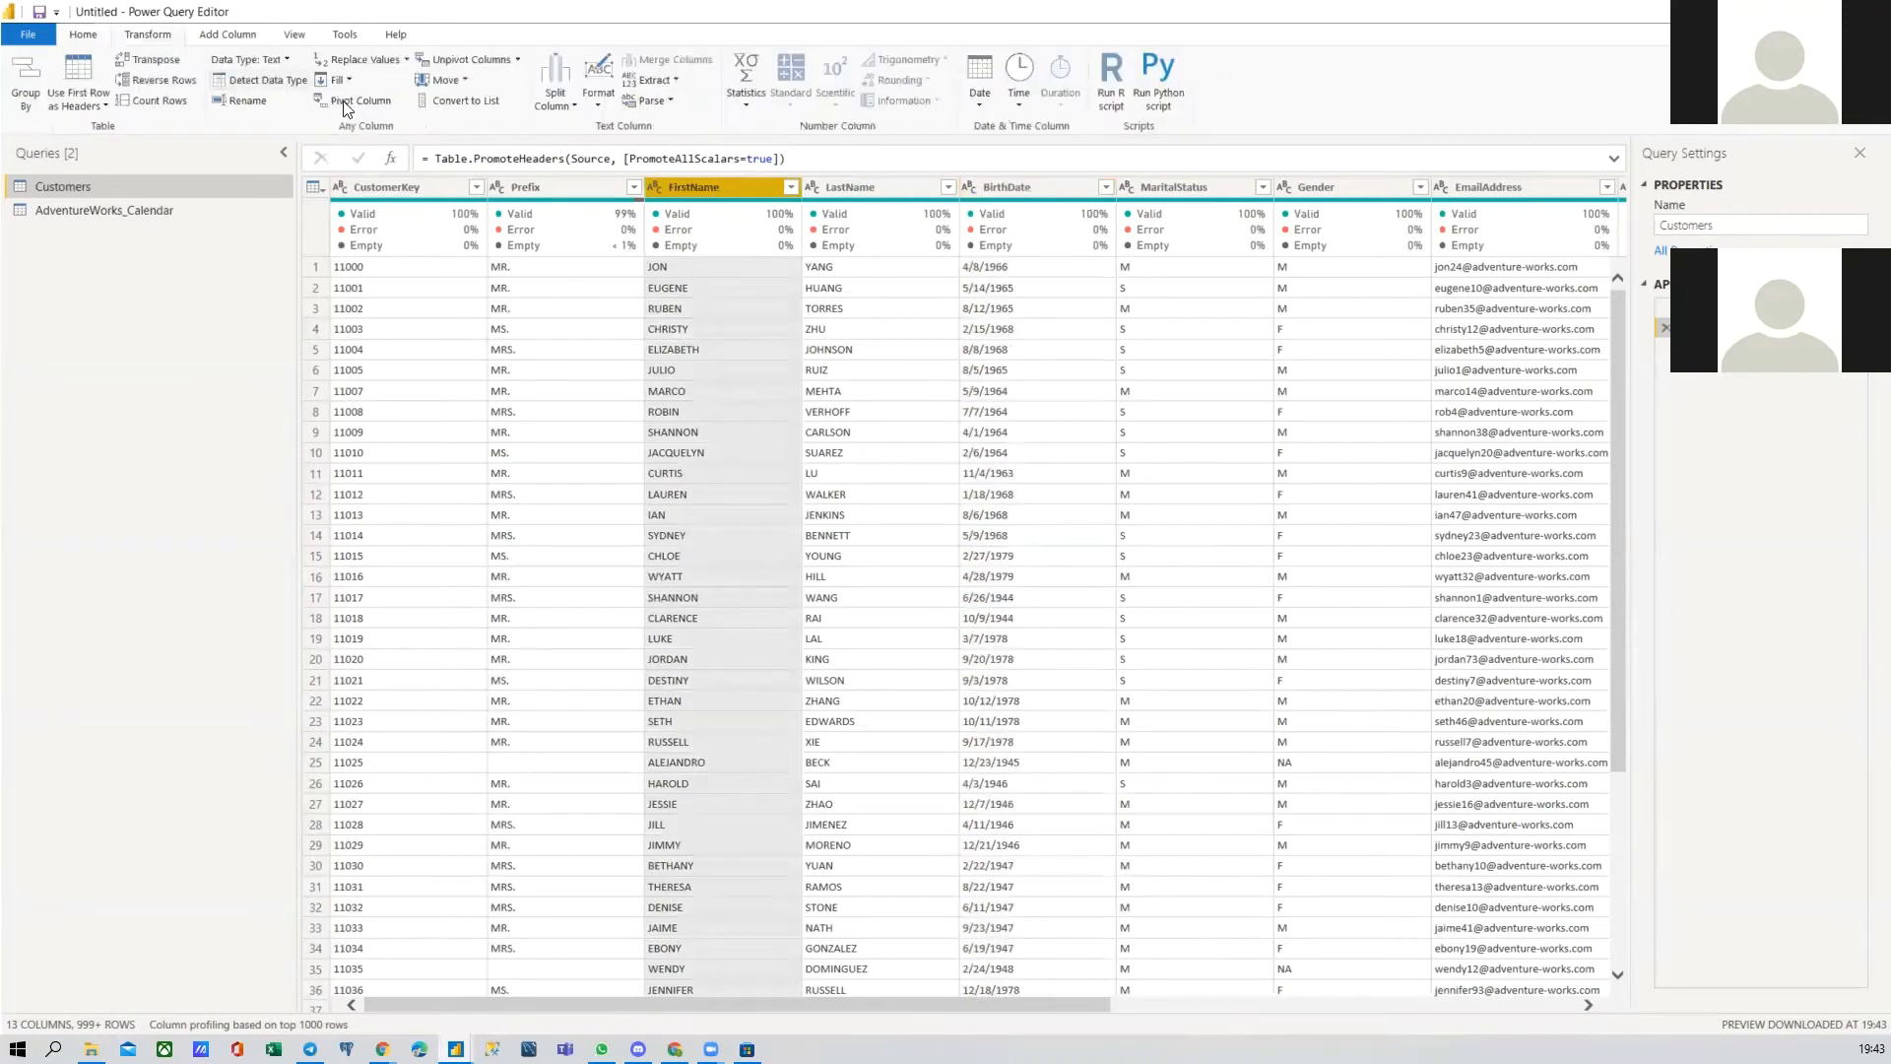
left_click(598, 79)
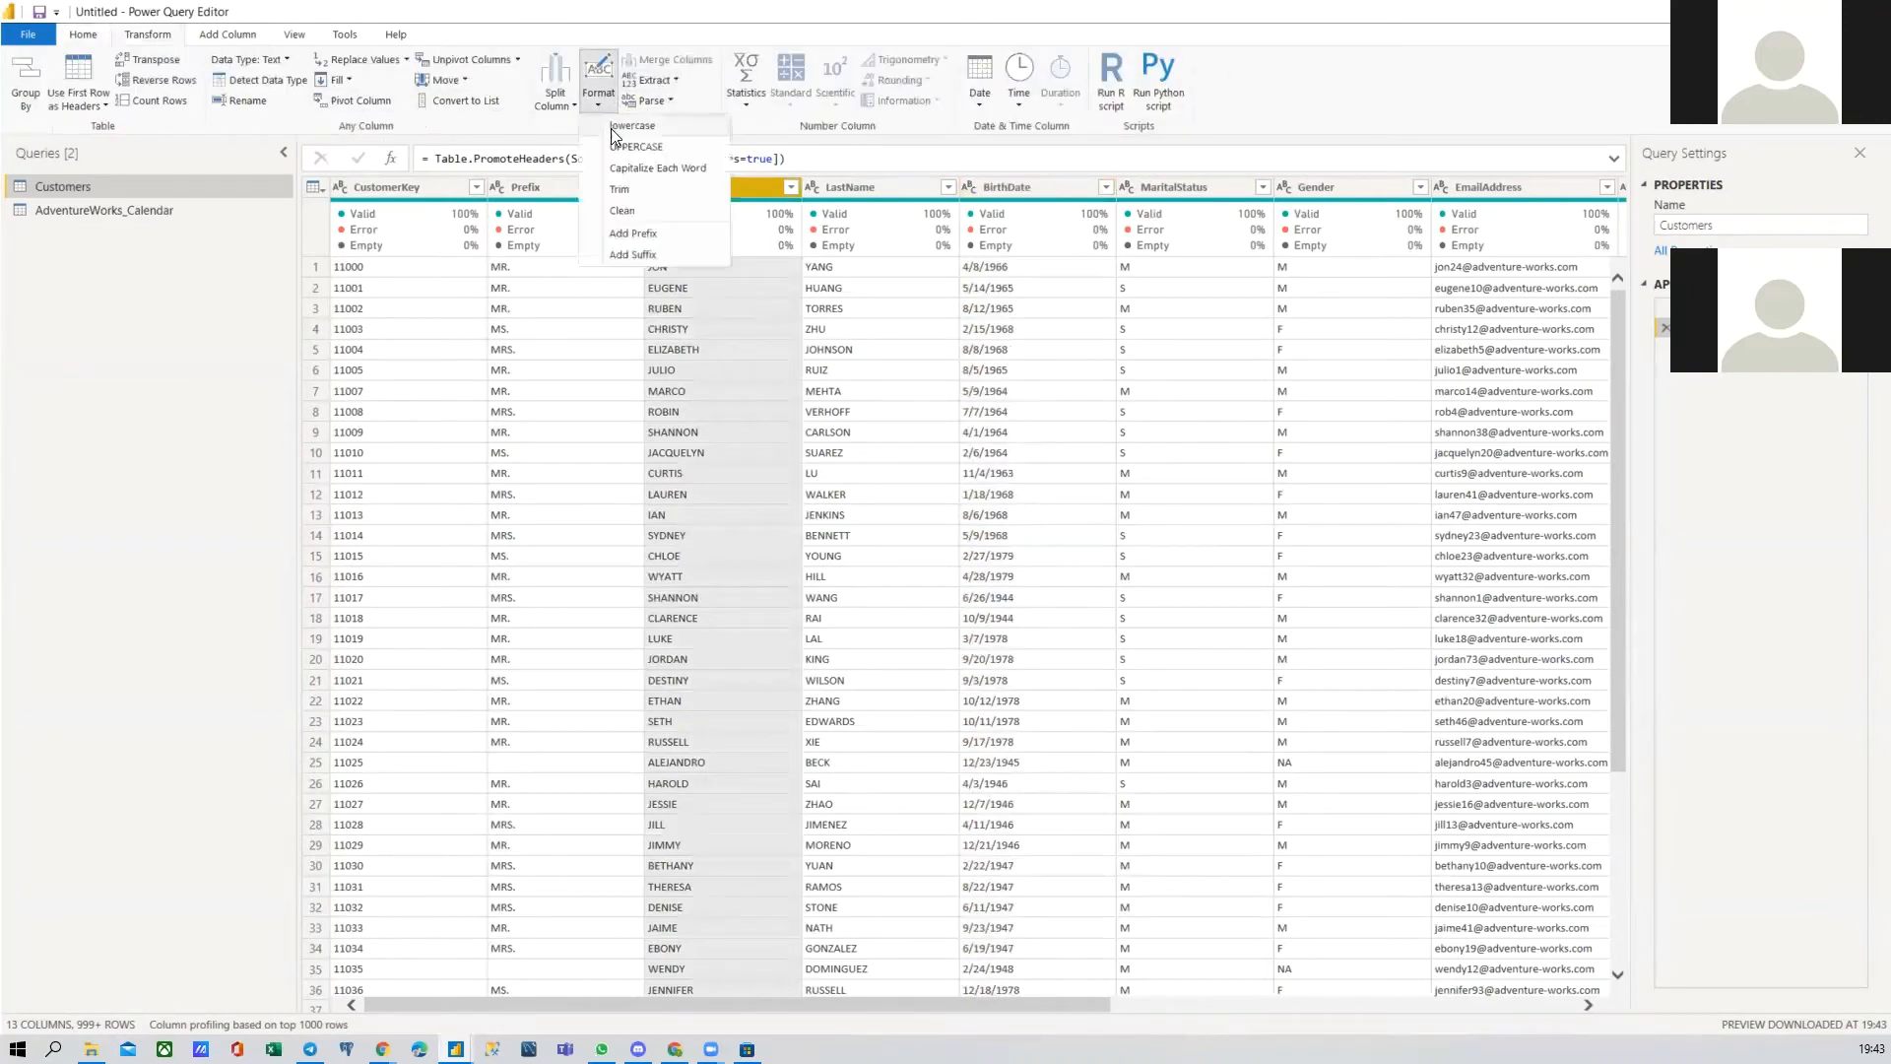
left_click(632, 126)
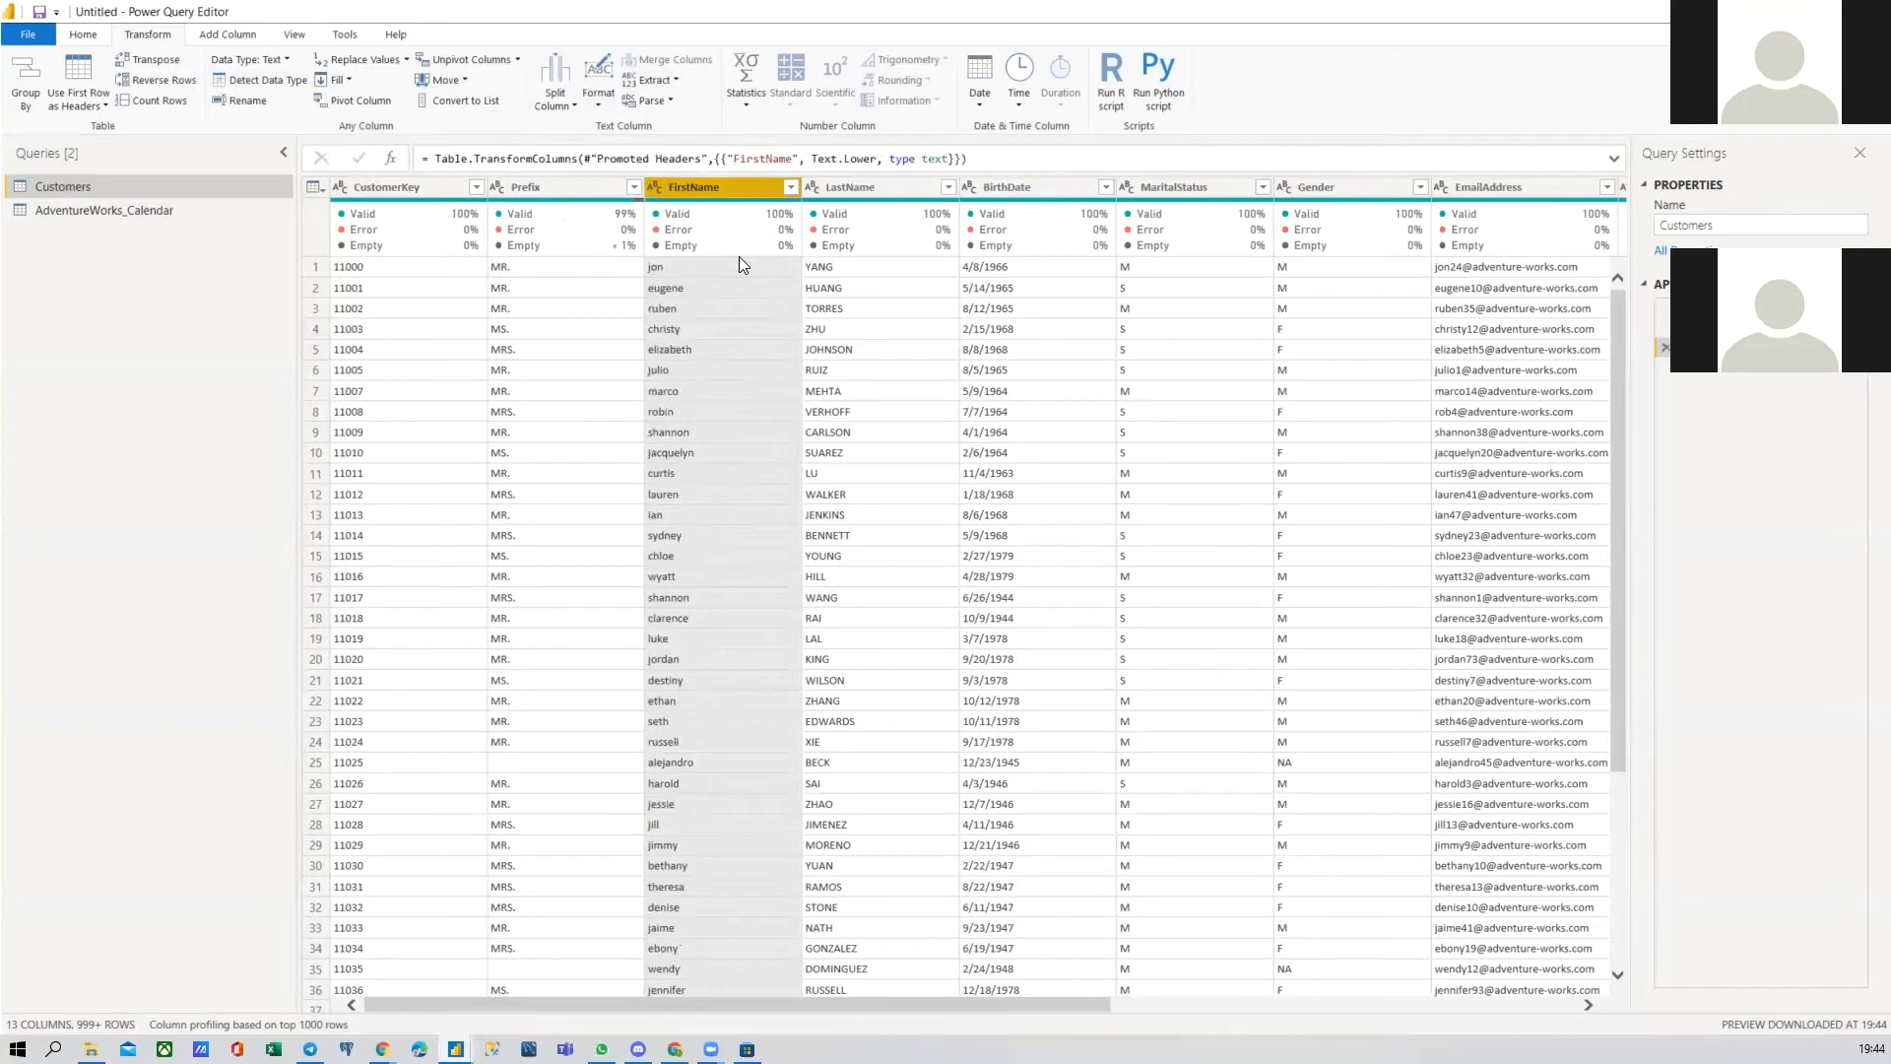
left_click(1665, 348)
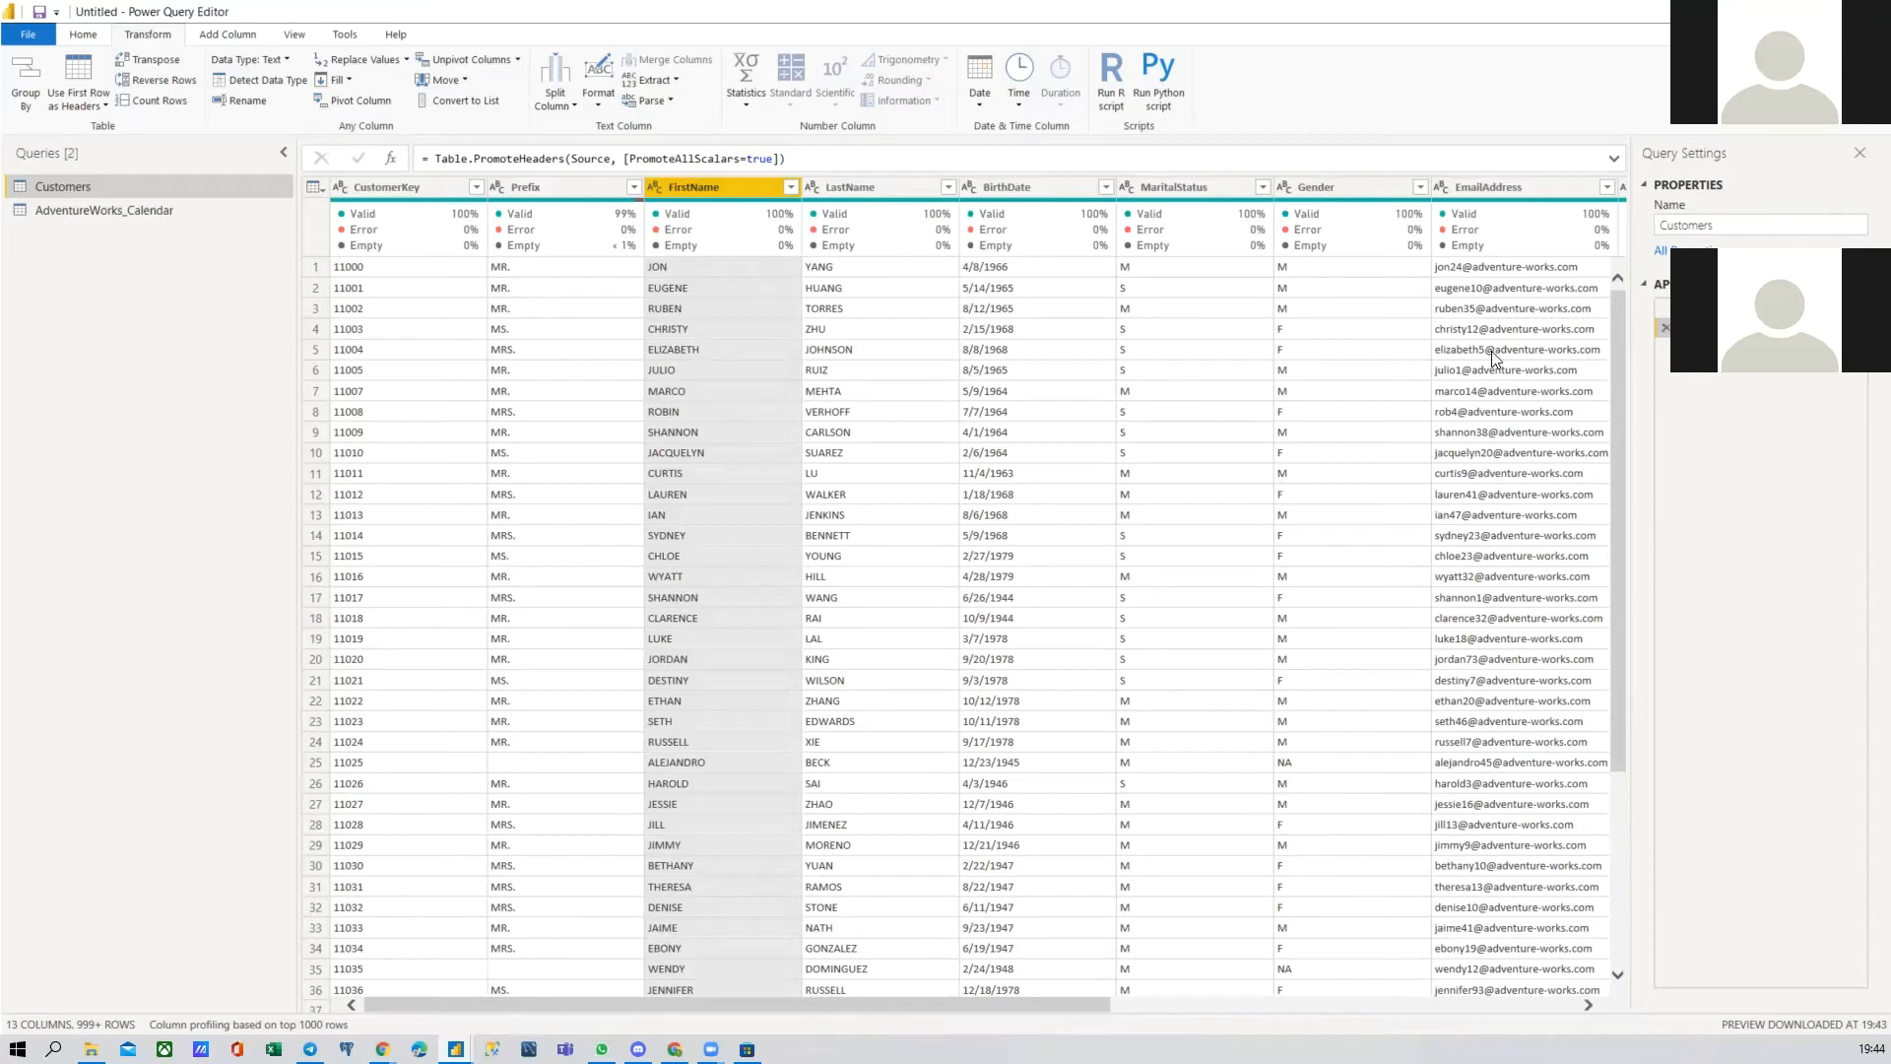
left_click(91, 40)
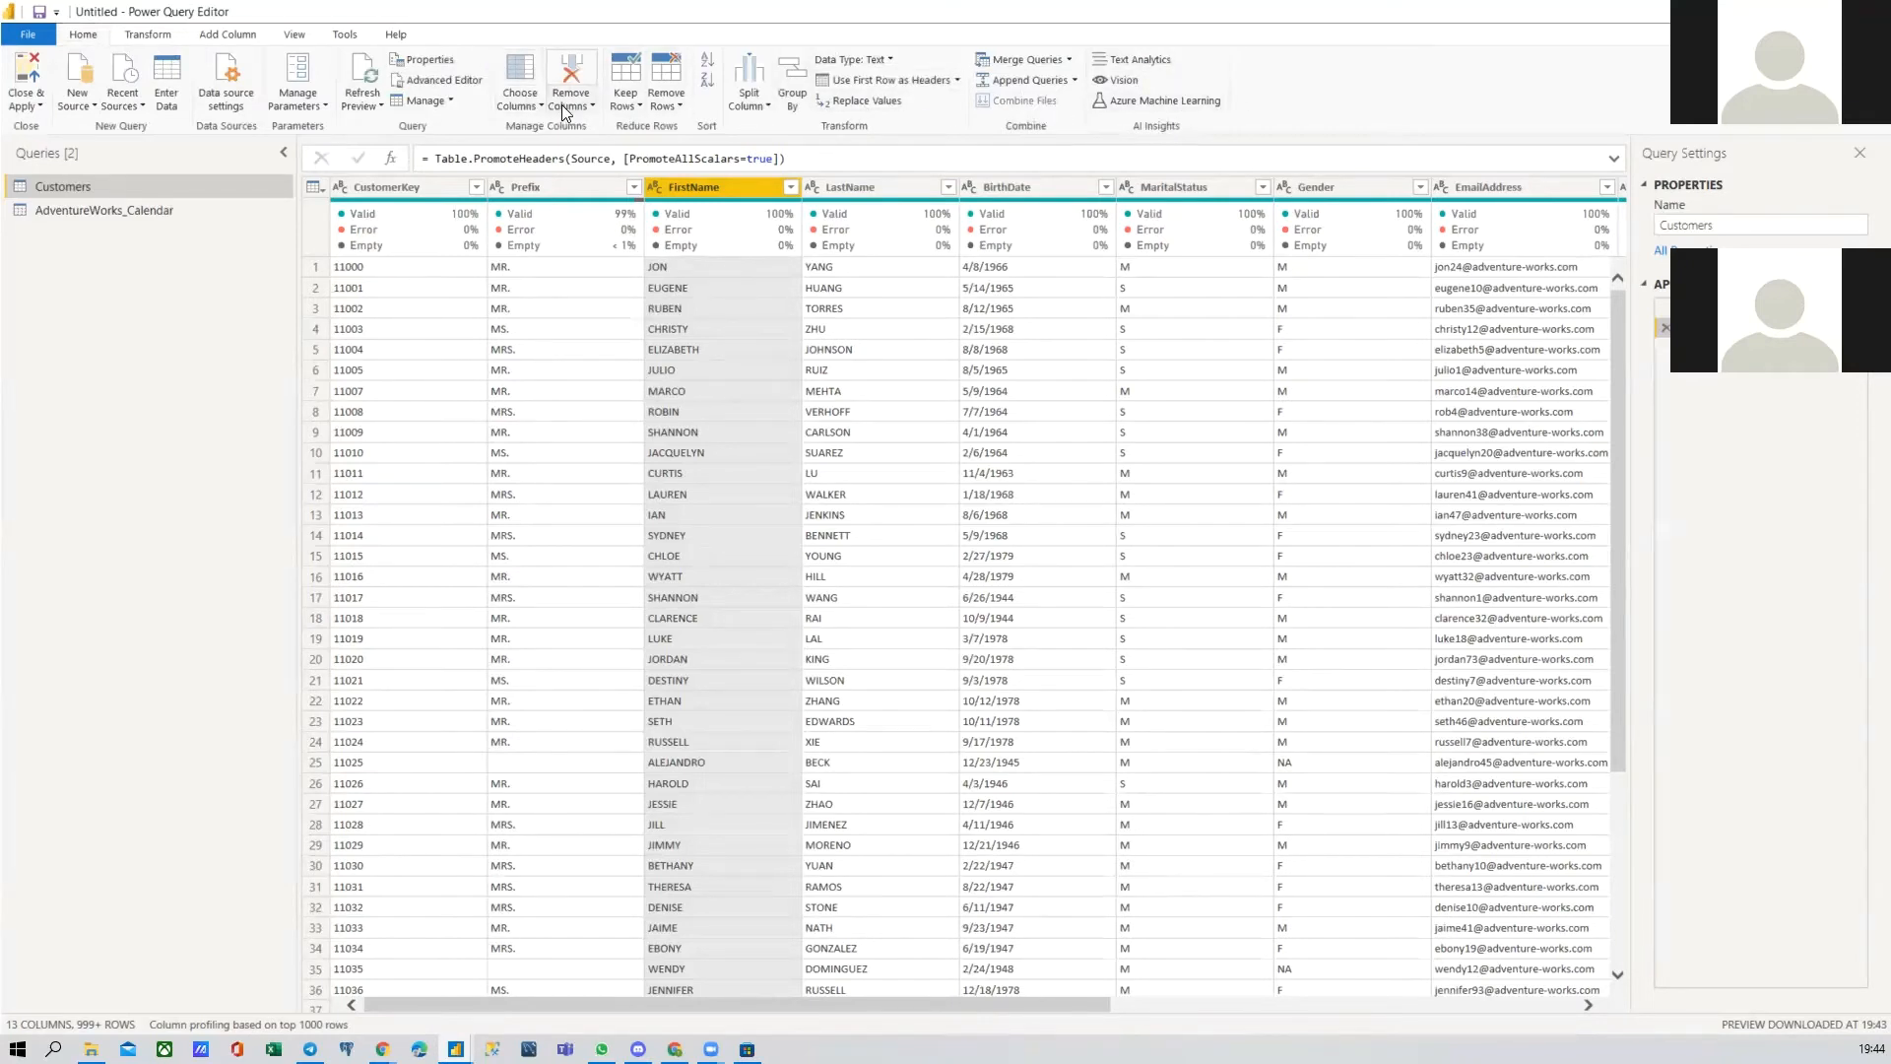
left_click(163, 38)
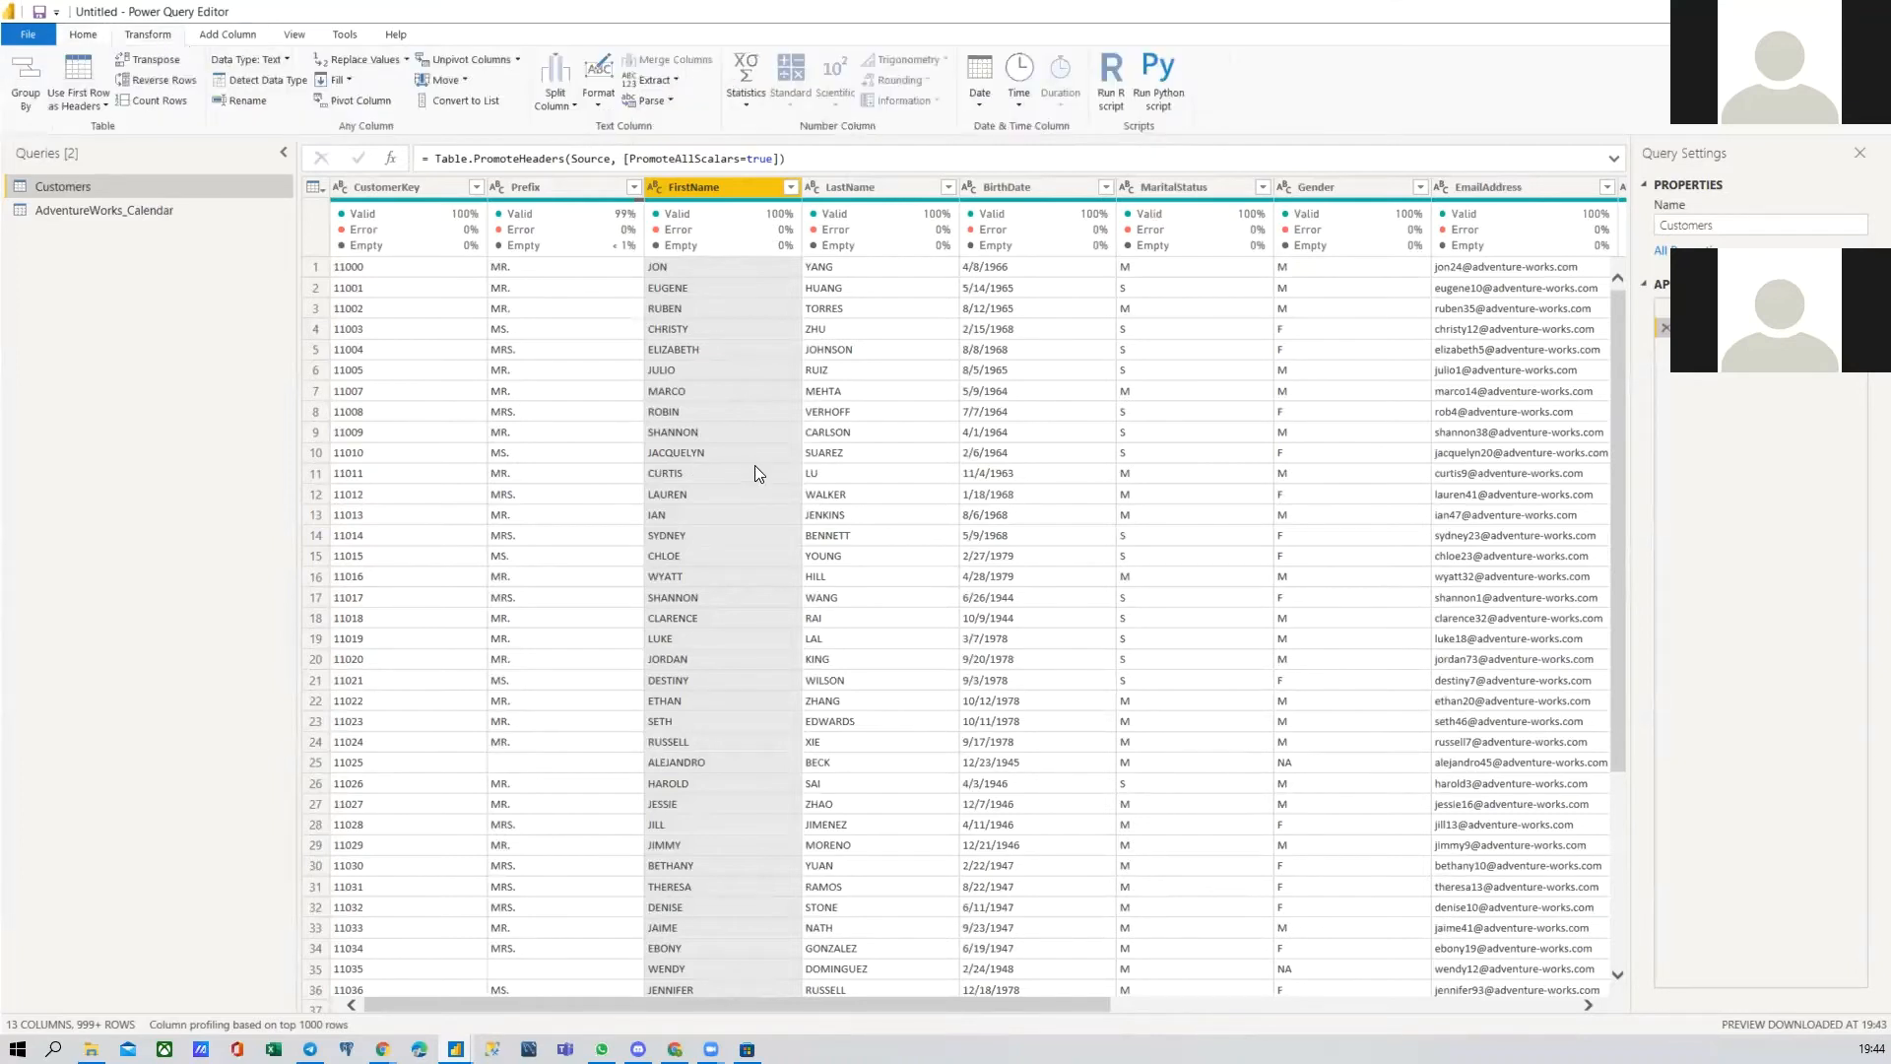
left_click(84, 42)
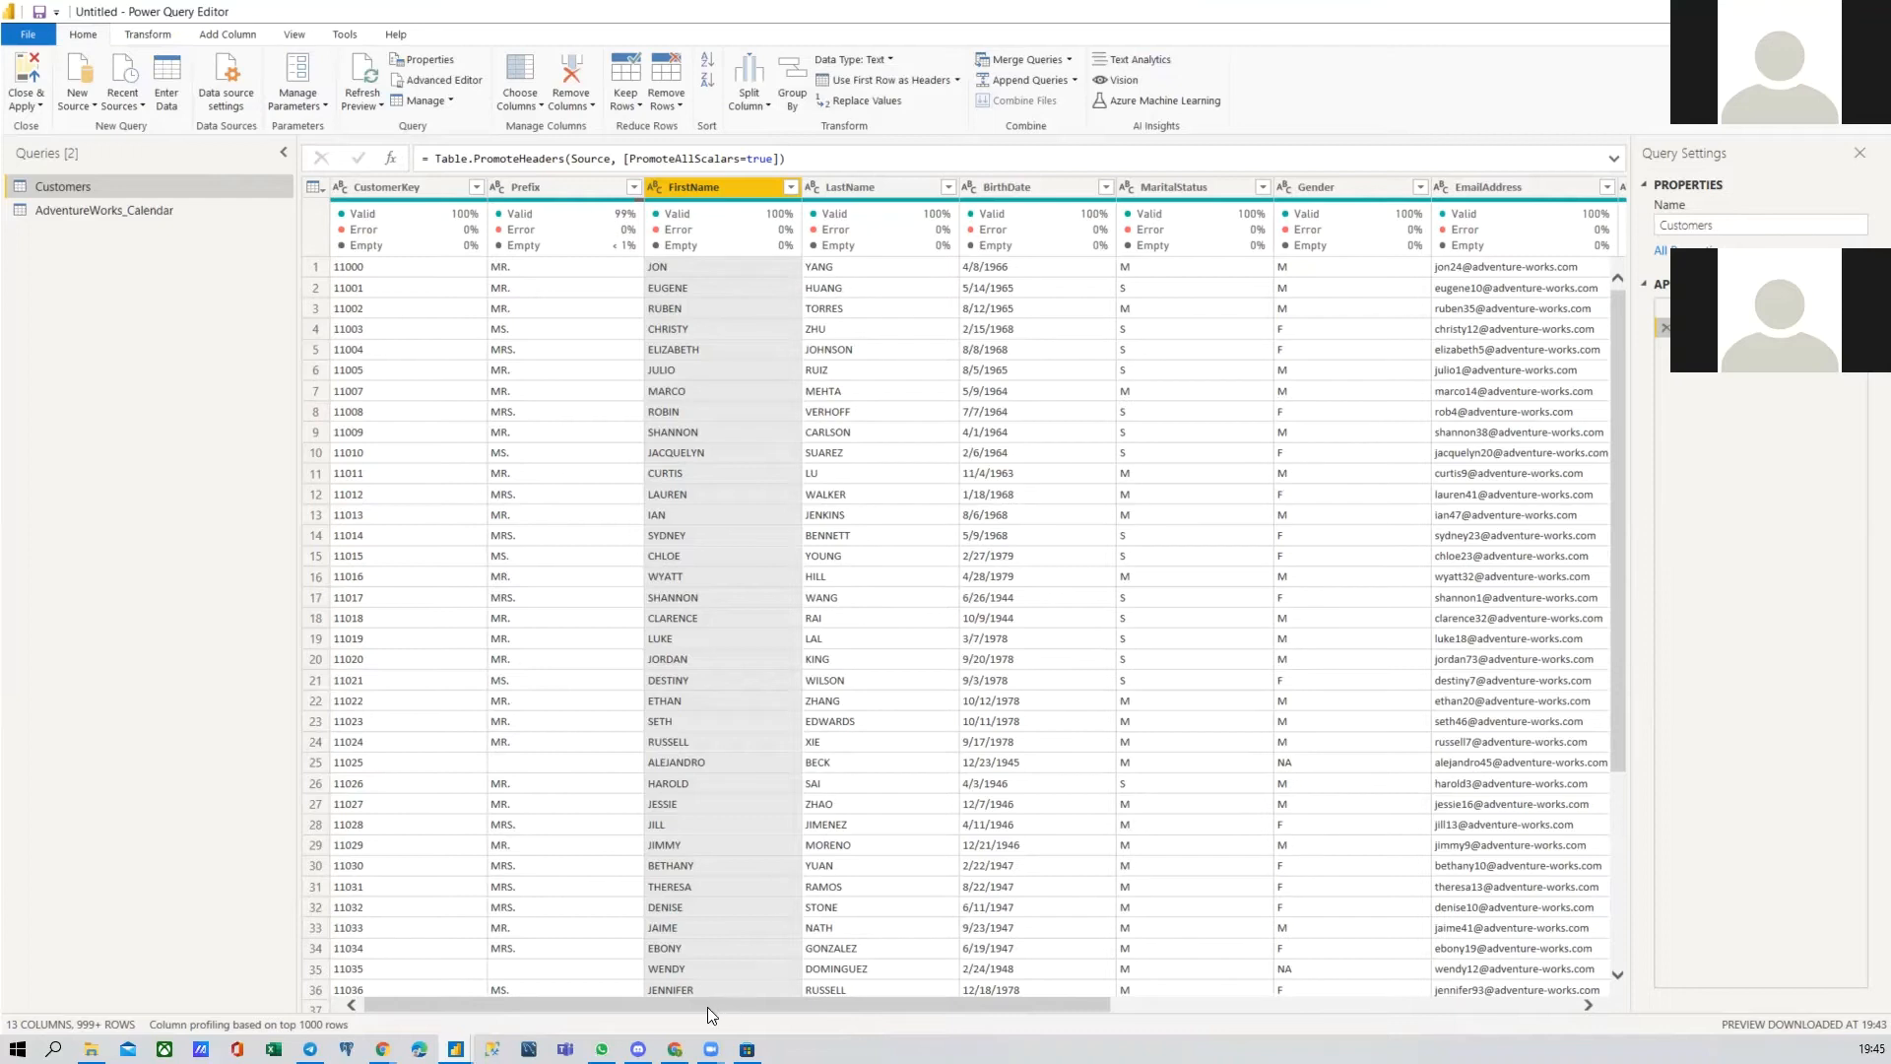
Step: Examine the Customers columns one by one from CustomerKey through EmailAddress
left_click(416, 189)
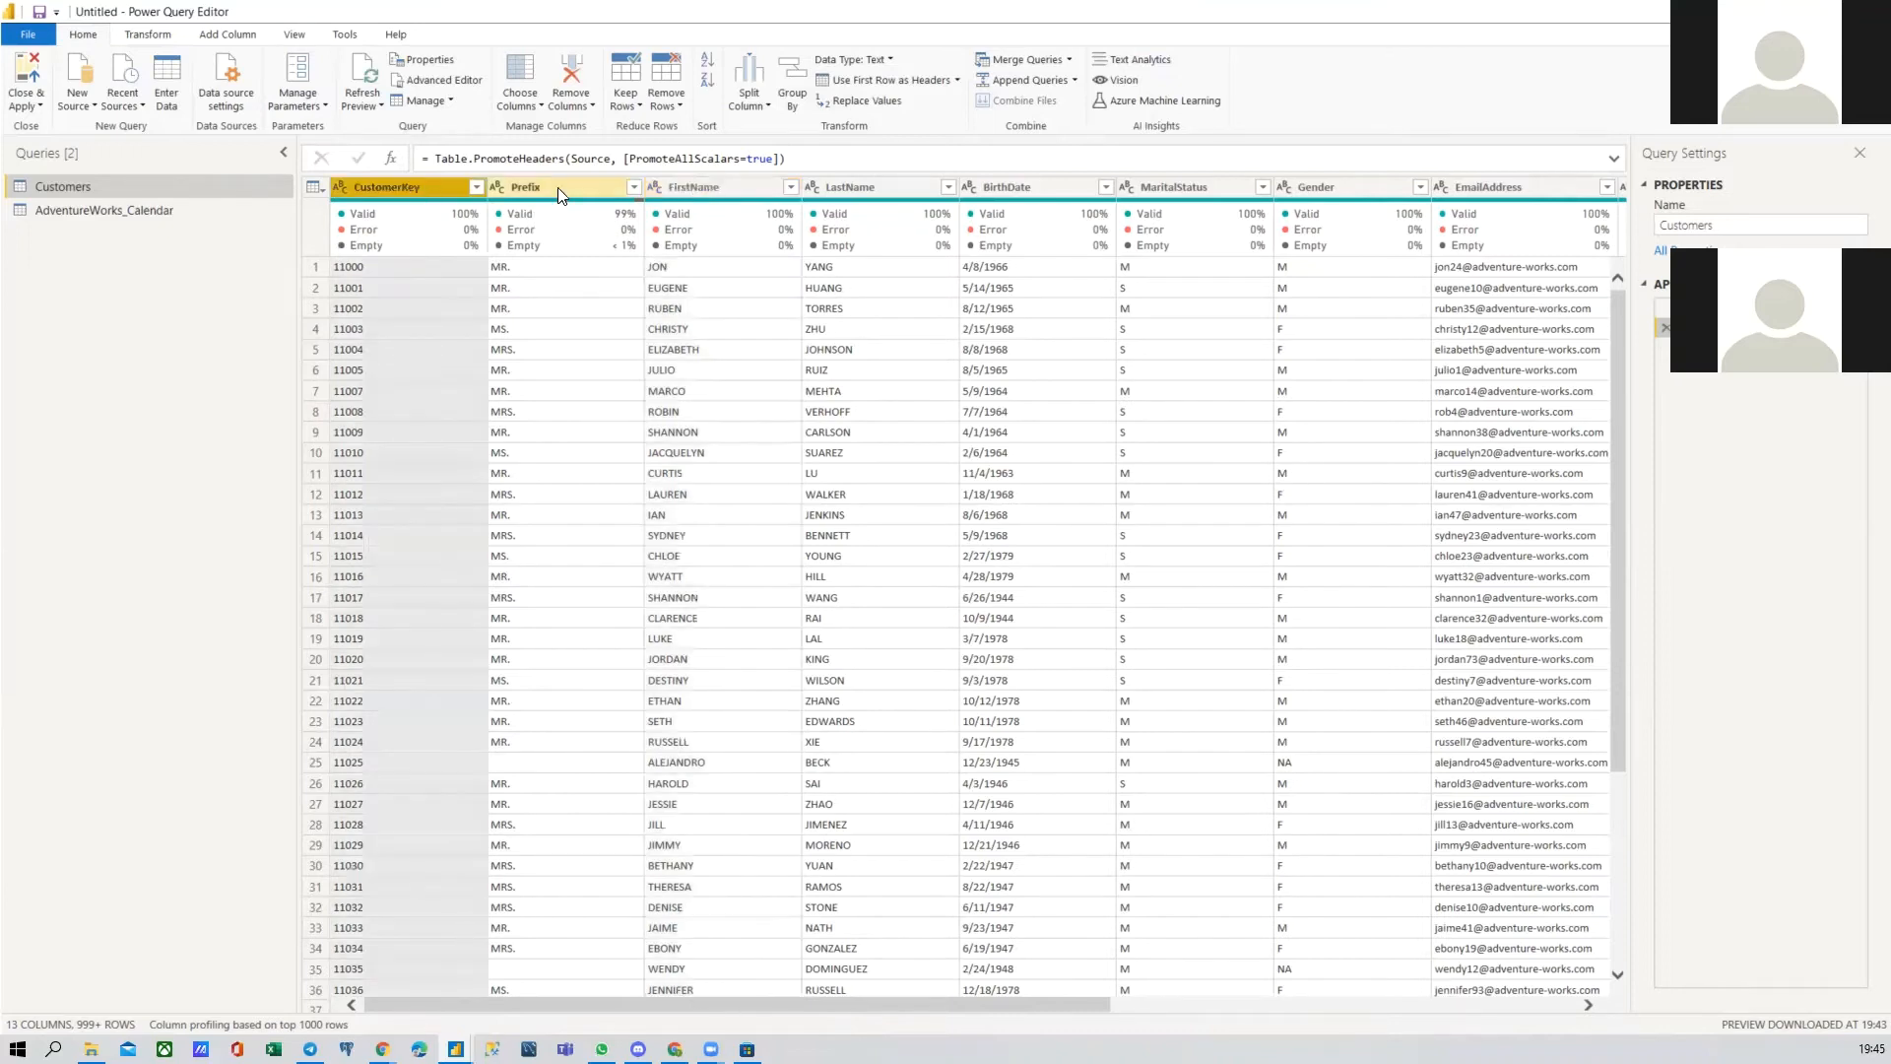
left_click(557, 187)
left_click(703, 183)
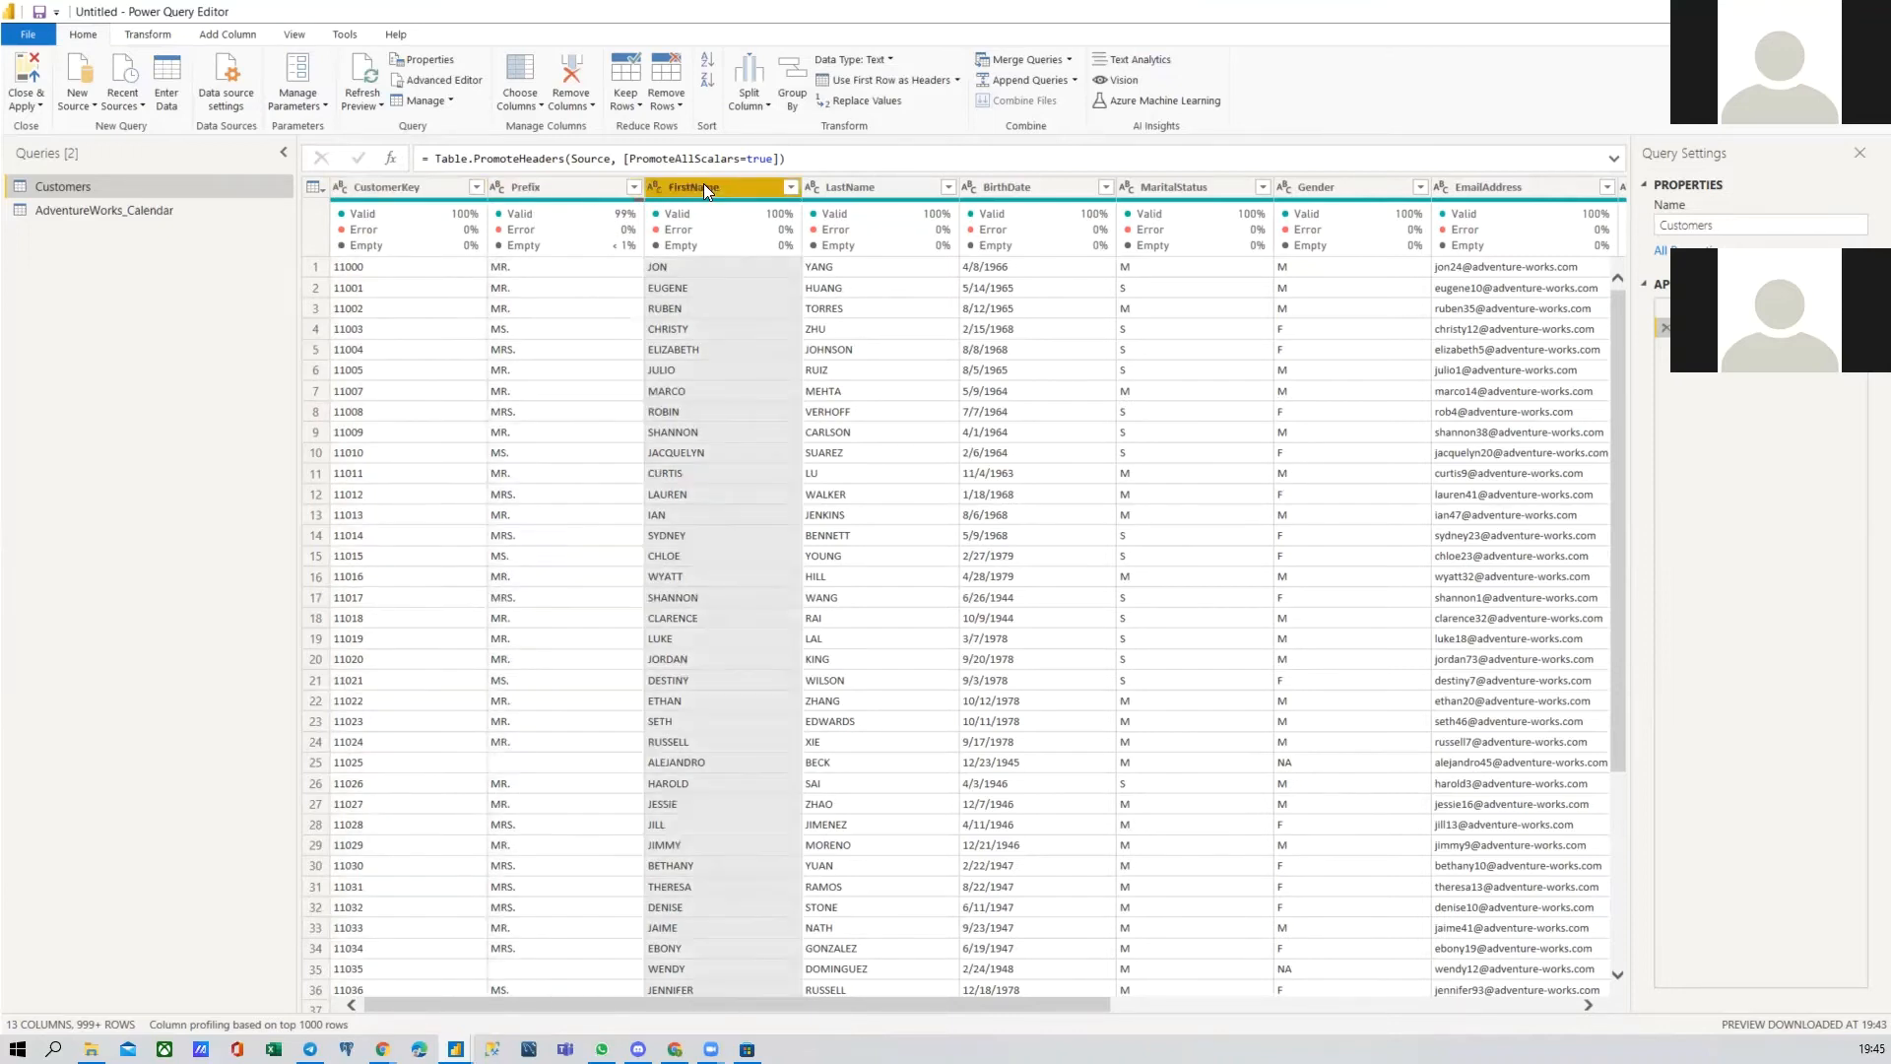
left_click(861, 186)
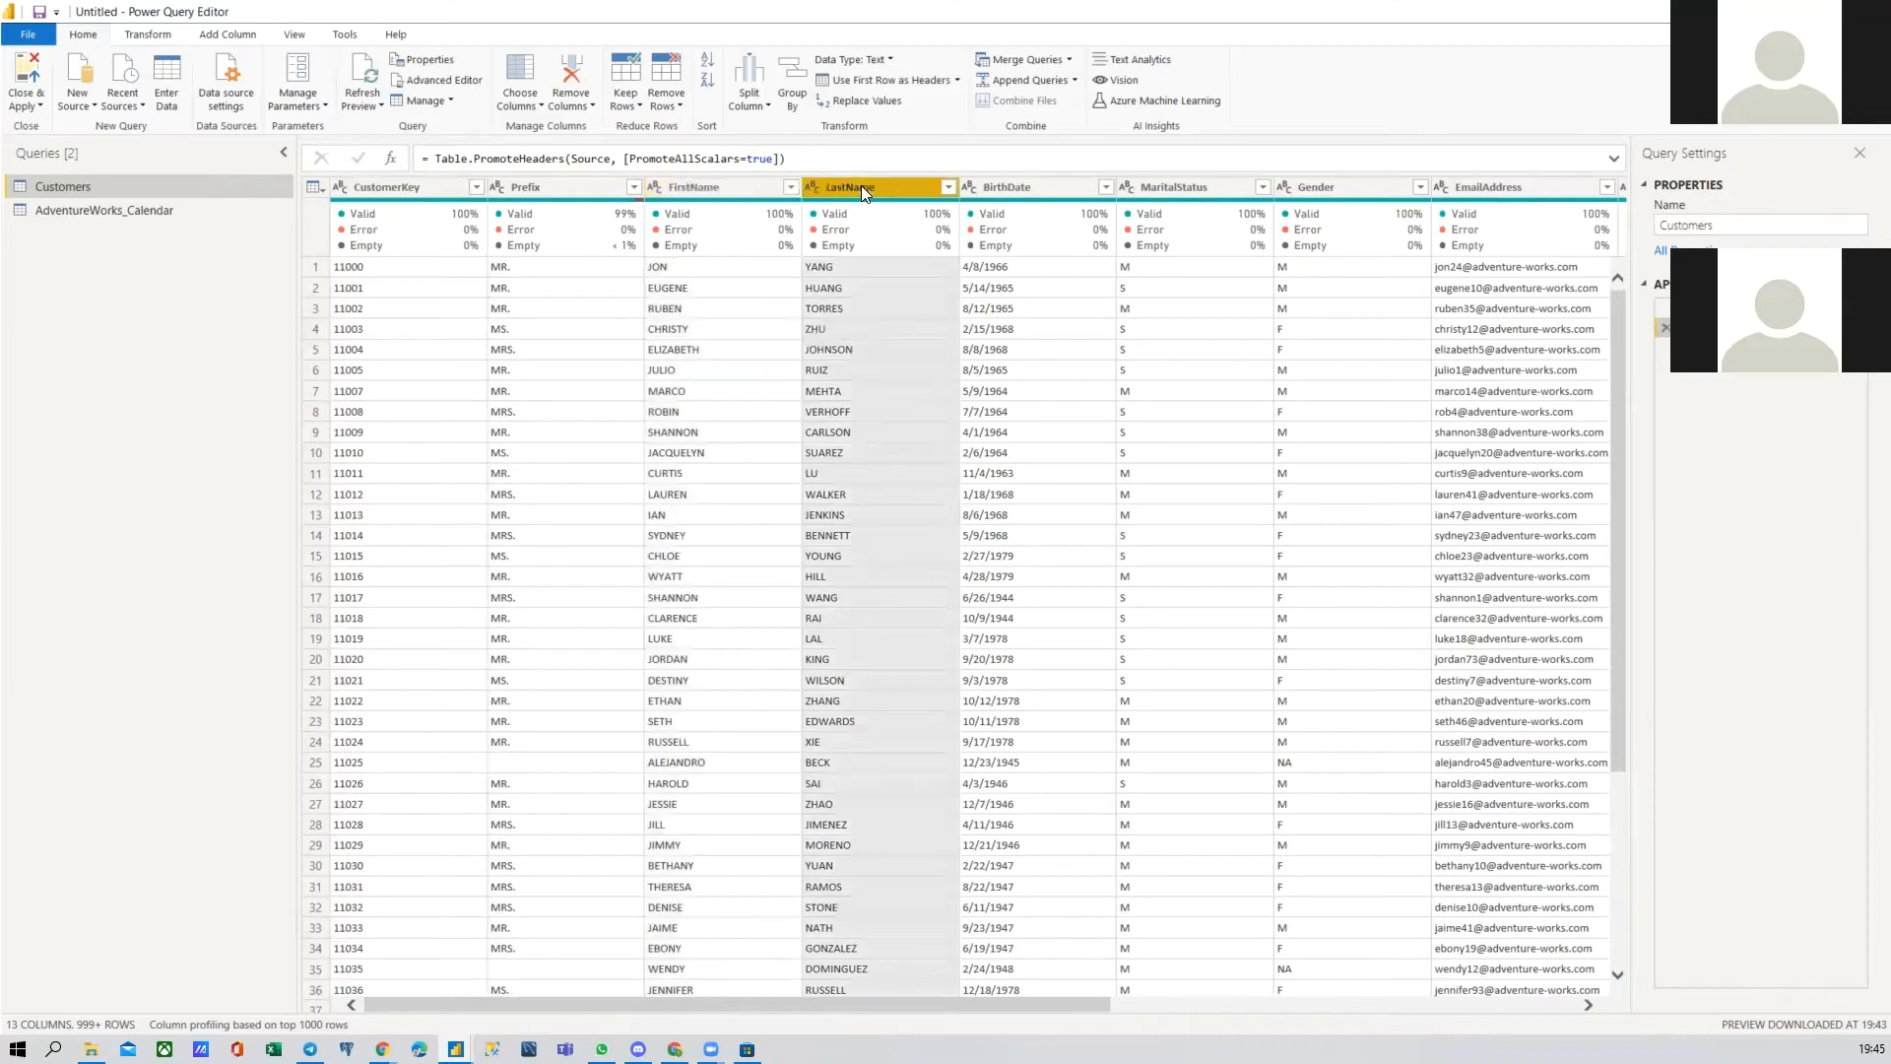
left_click(1039, 186)
left_click(1186, 187)
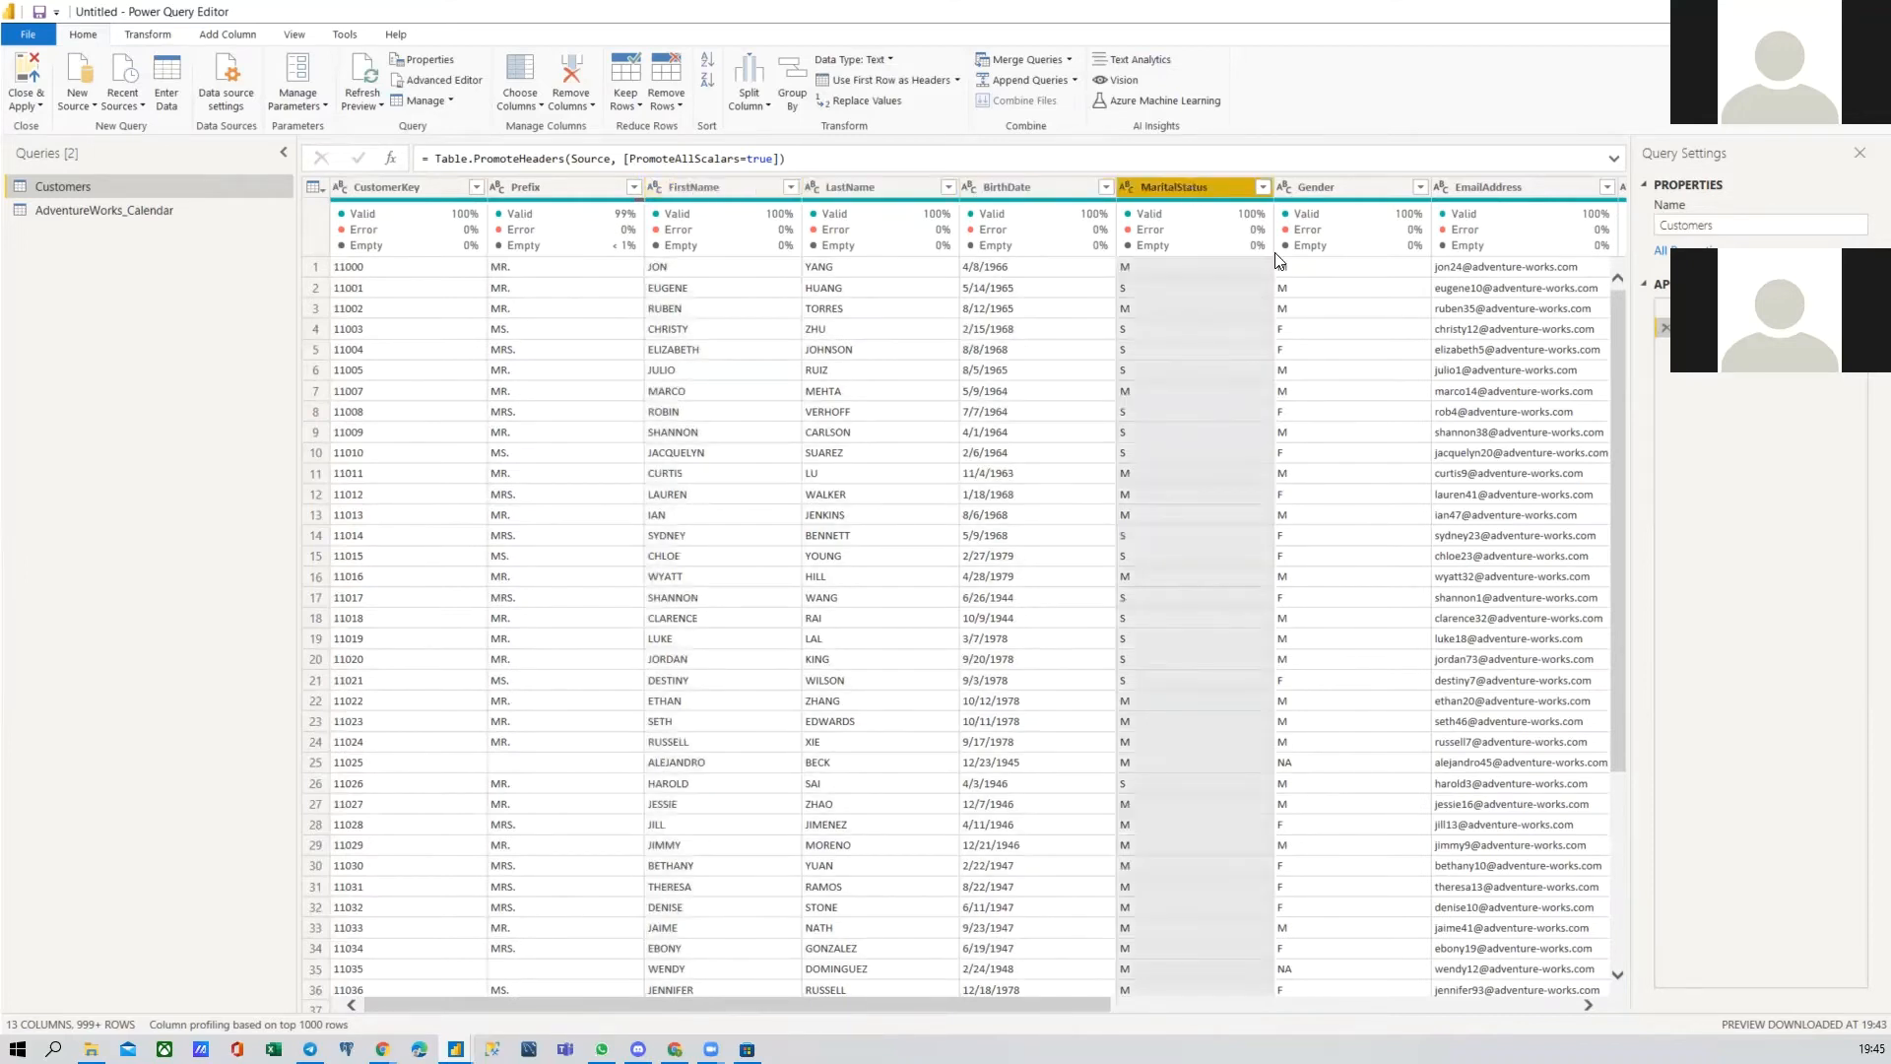
left_click(1325, 187)
left_click_drag(1078, 997, 1322, 999)
left_click(1117, 185)
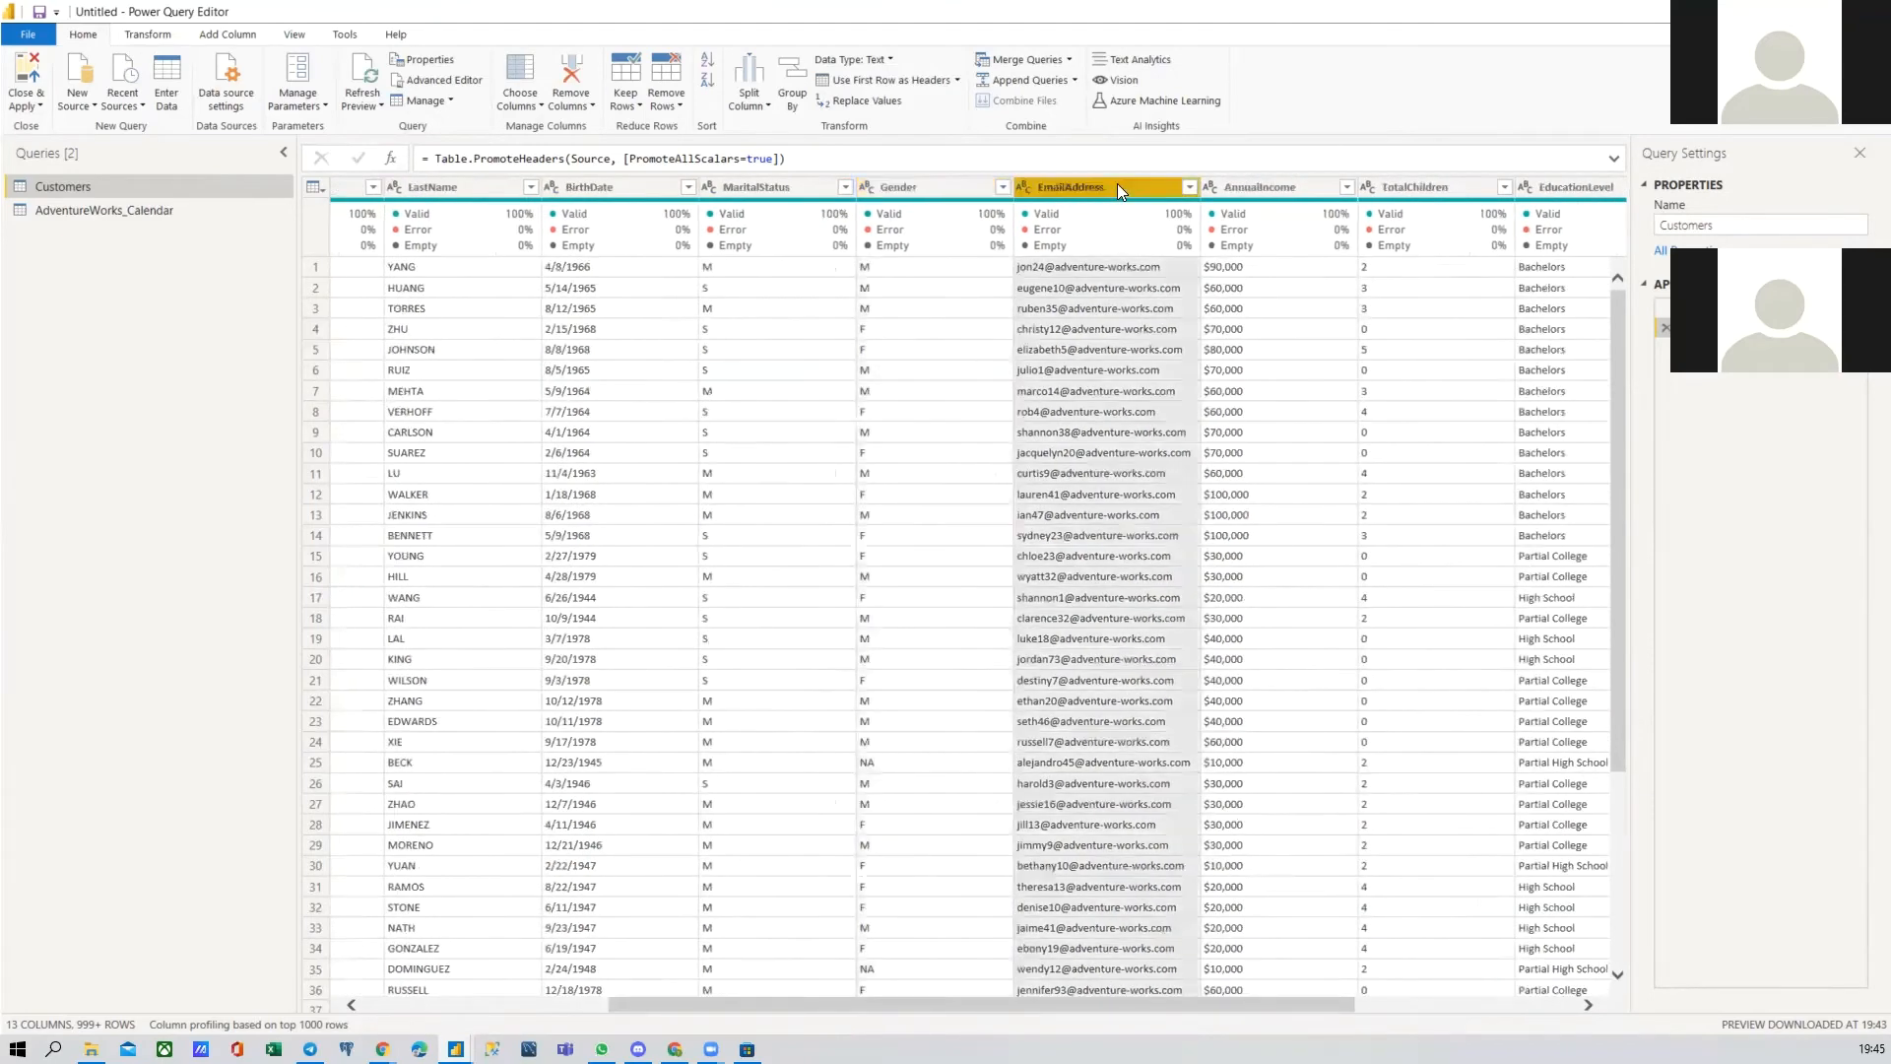
left_click_drag(1172, 997, 929, 997)
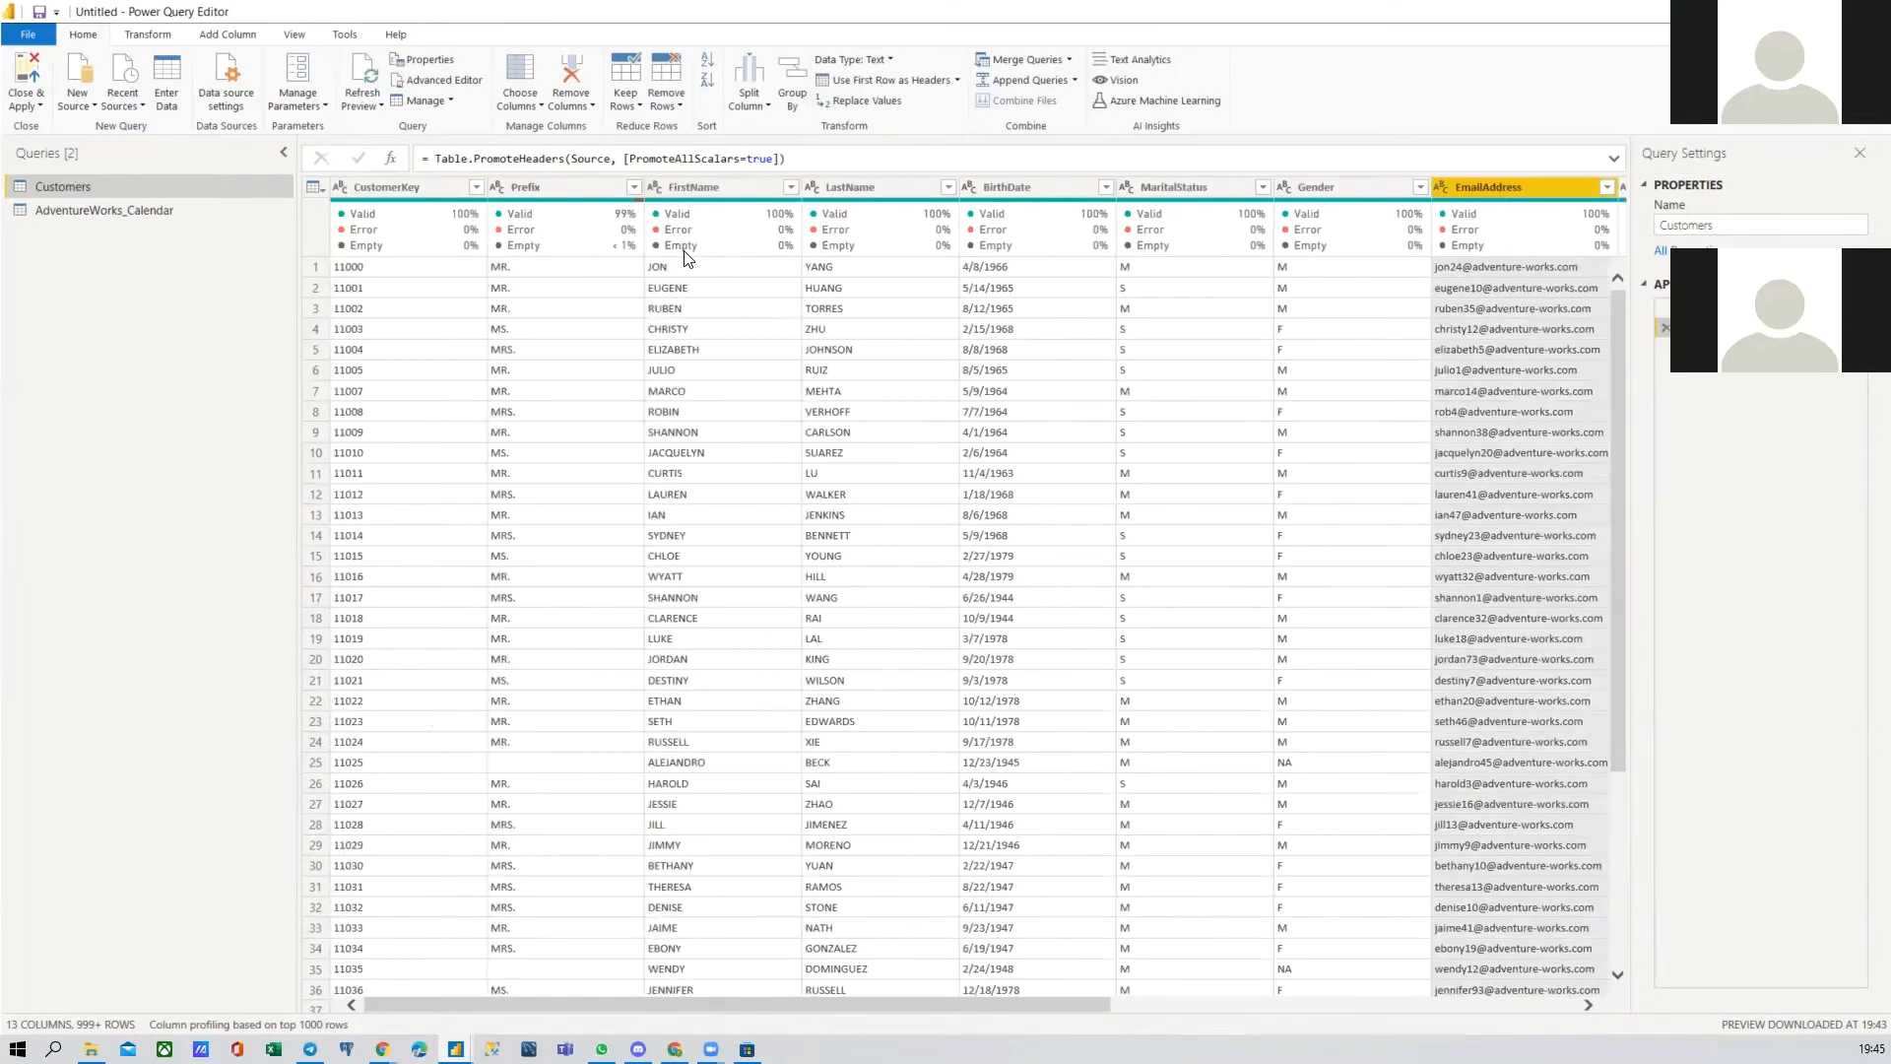
Step: Compare the Prefix, FirstName and LastName columns of the Customers query, including the data quality of FirstName
left_click(552, 192)
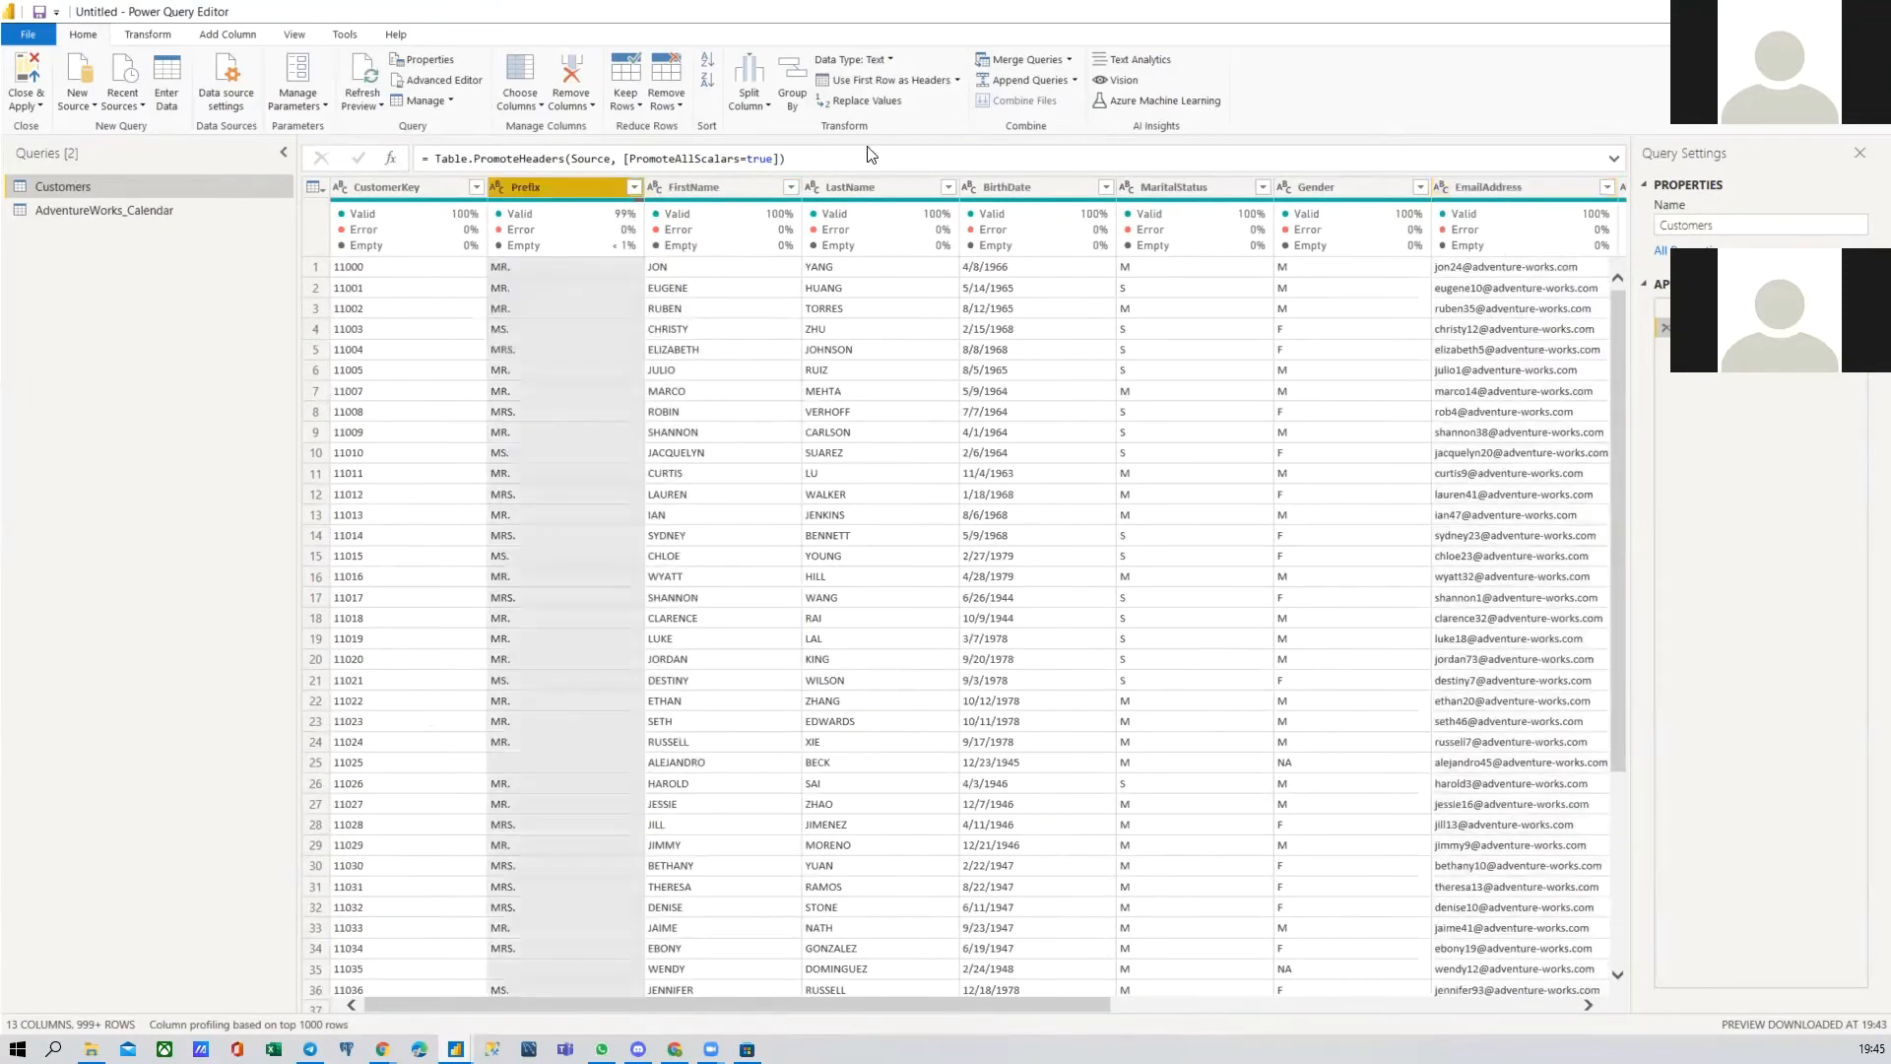
left_click(755, 186)
left_click(835, 185)
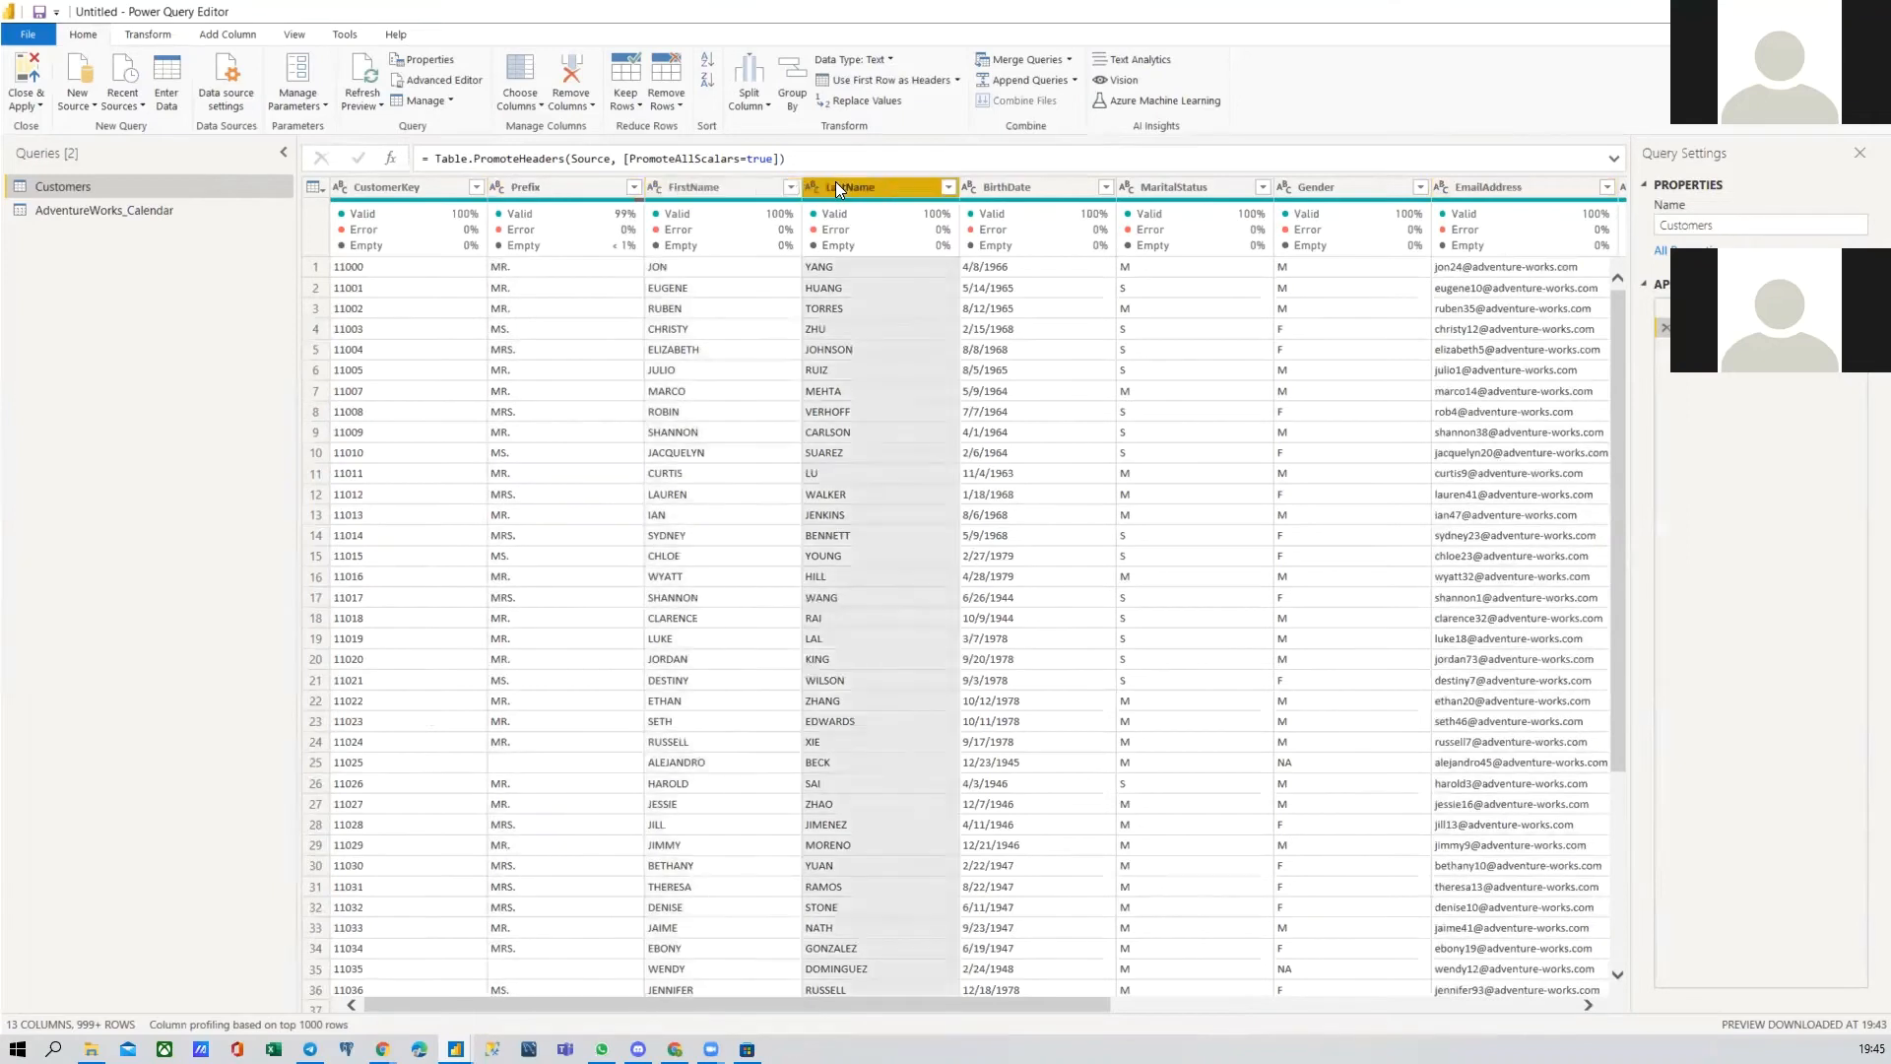
left_click(572, 190)
left_click(694, 194)
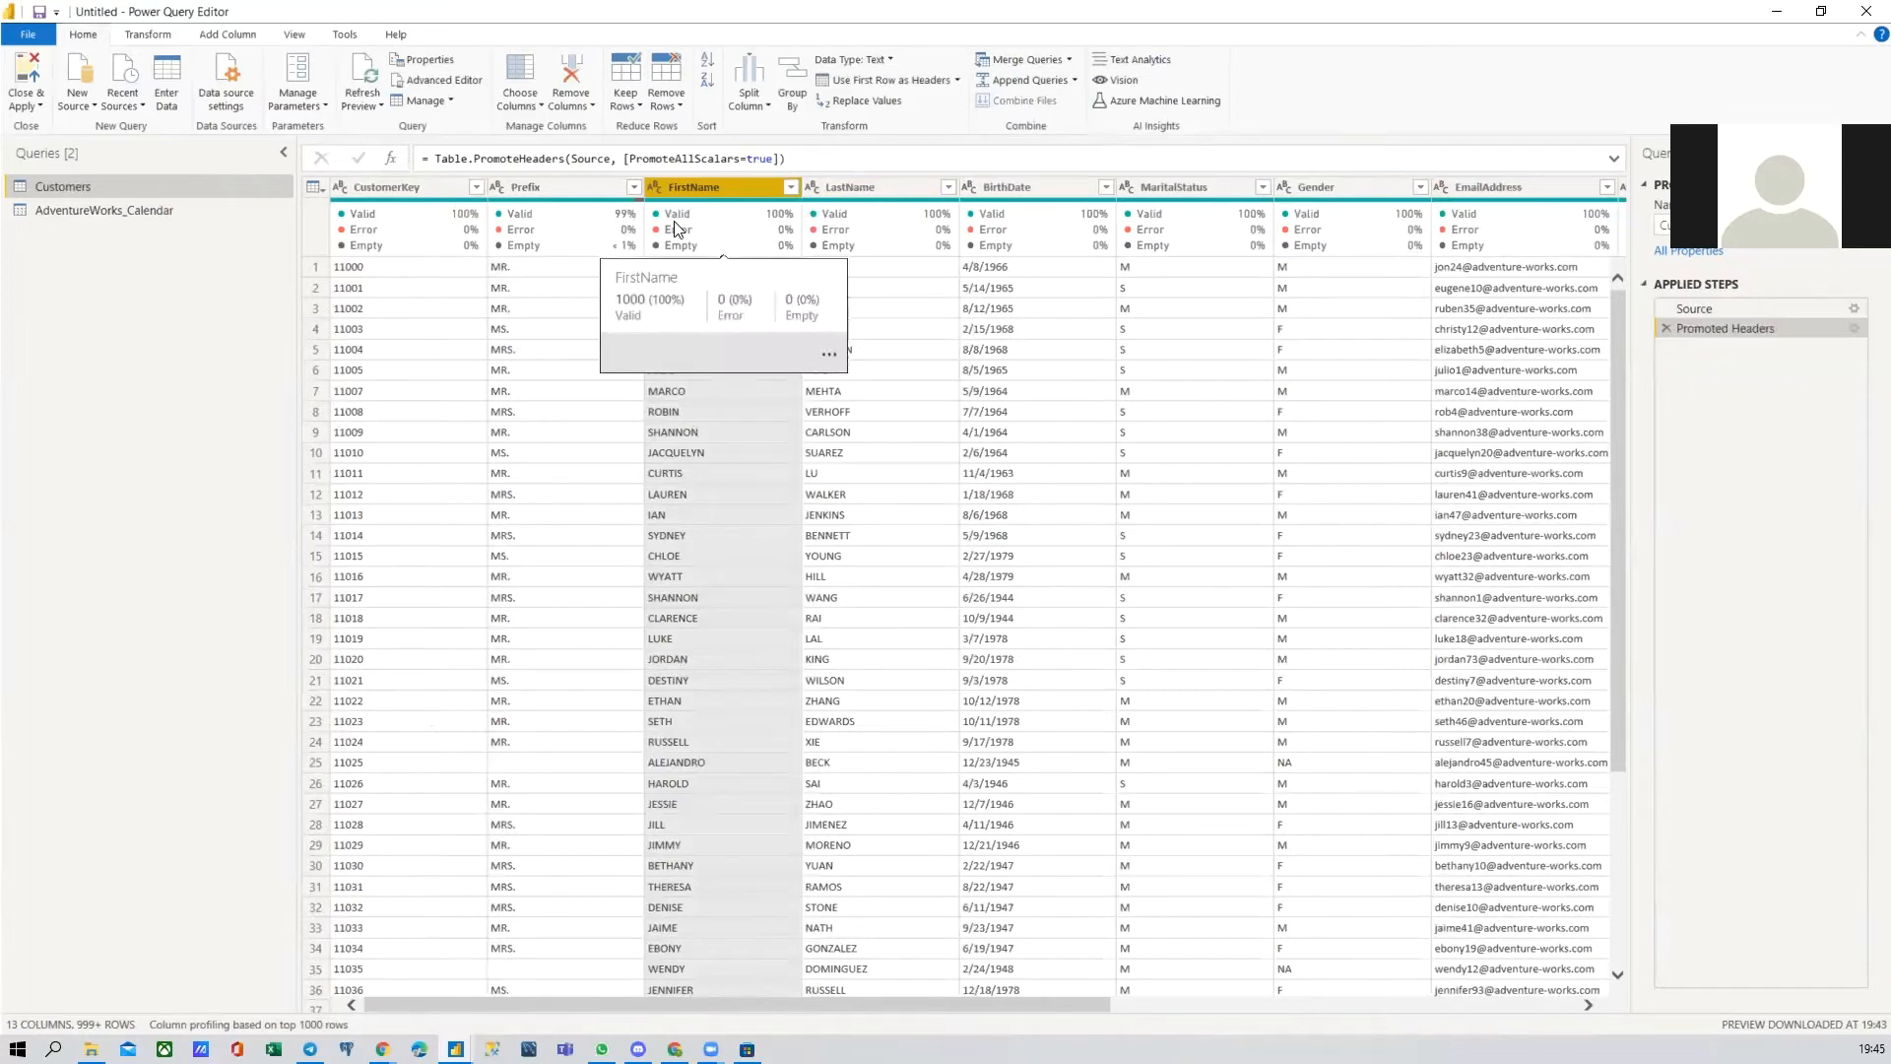
left_click(567, 189)
left_click(689, 187)
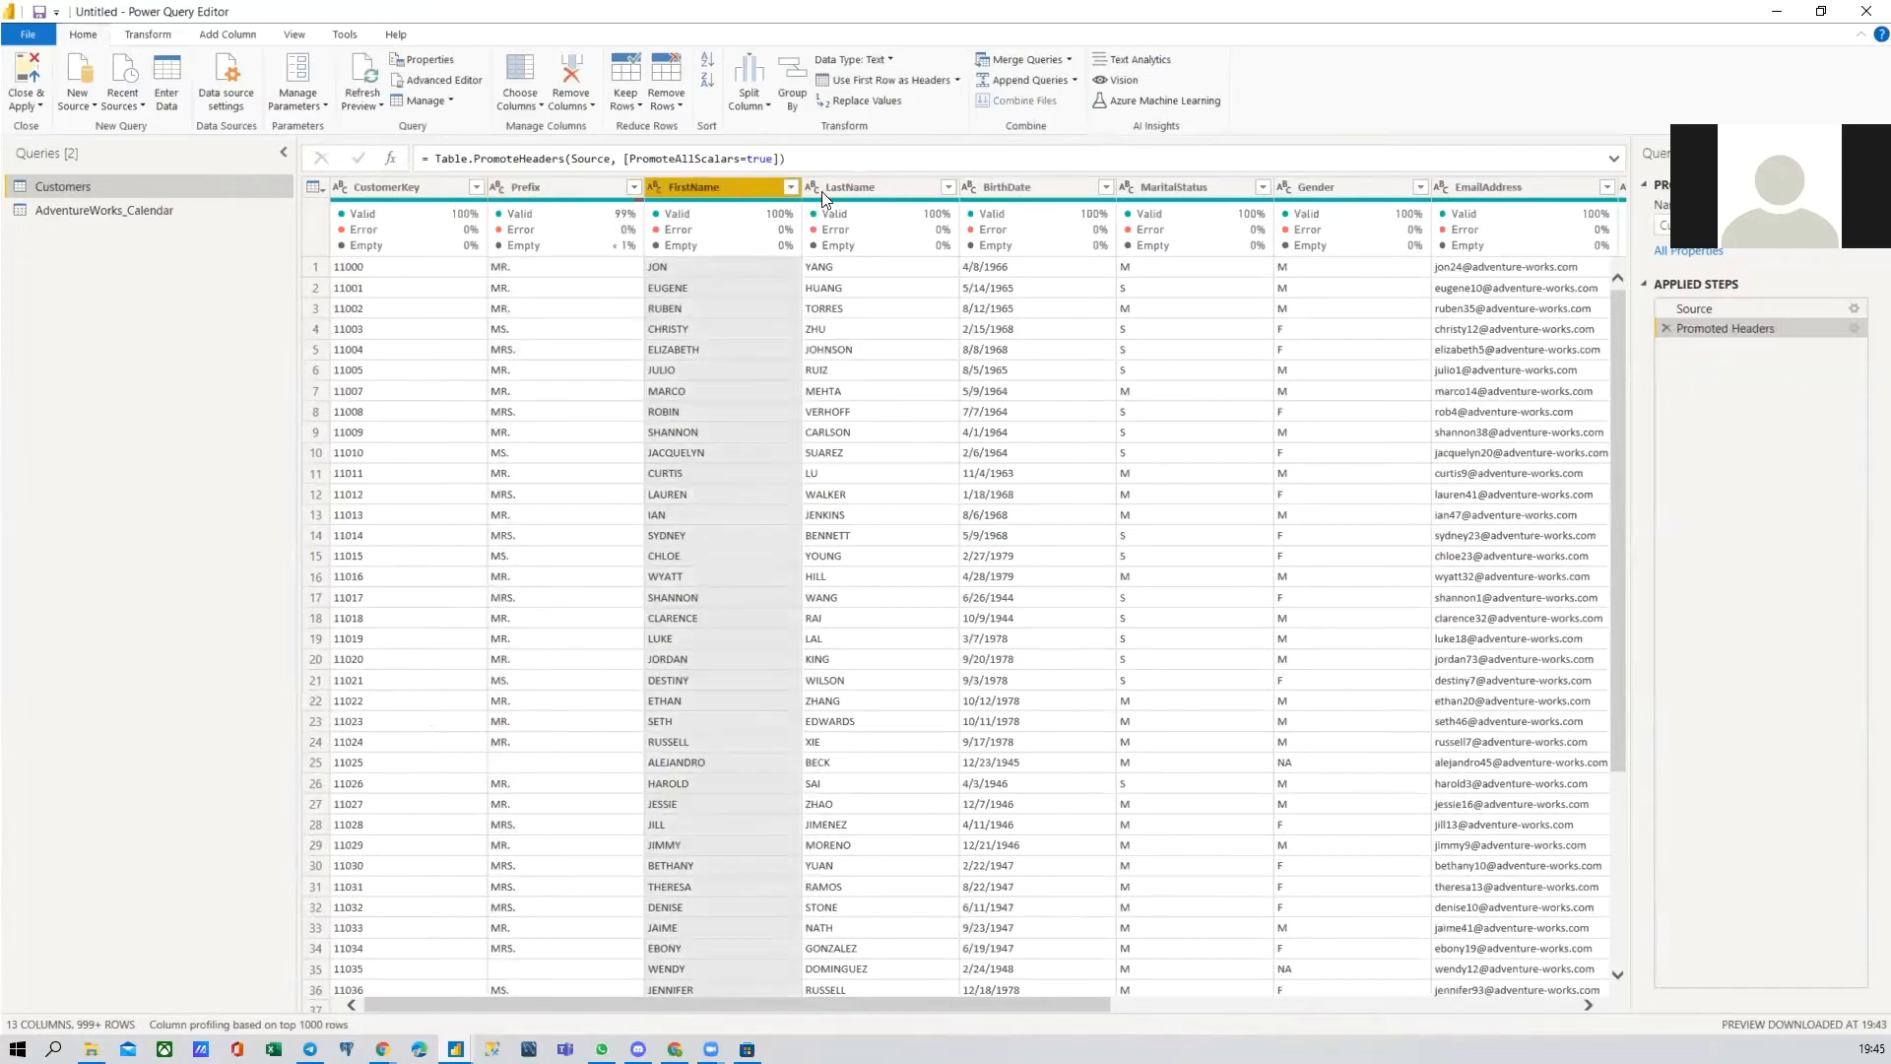
left_click(892, 188)
left_click(567, 189)
left_click(724, 187)
left_click(855, 189)
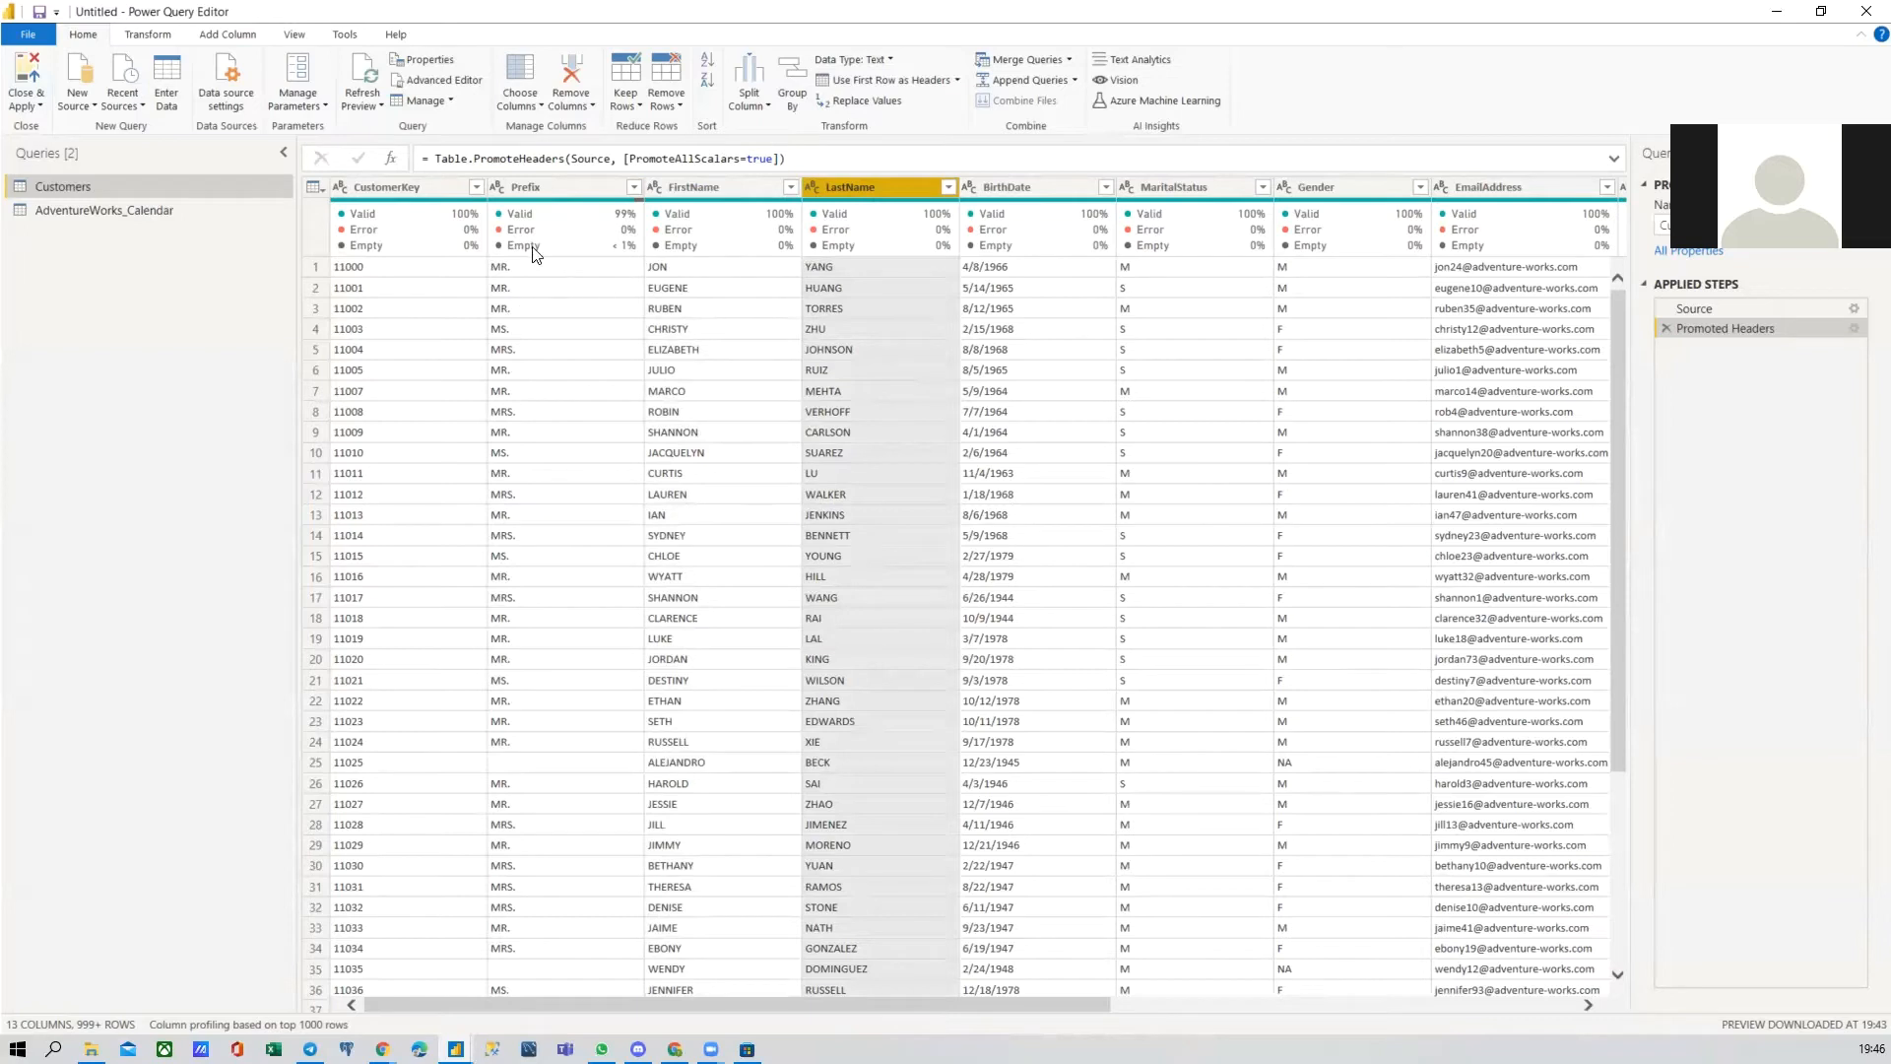
Step: Compare the commands for transforming existing columns with those for adding new columns
left_click(166, 37)
left_click(211, 37)
left_click(169, 40)
left_click(209, 37)
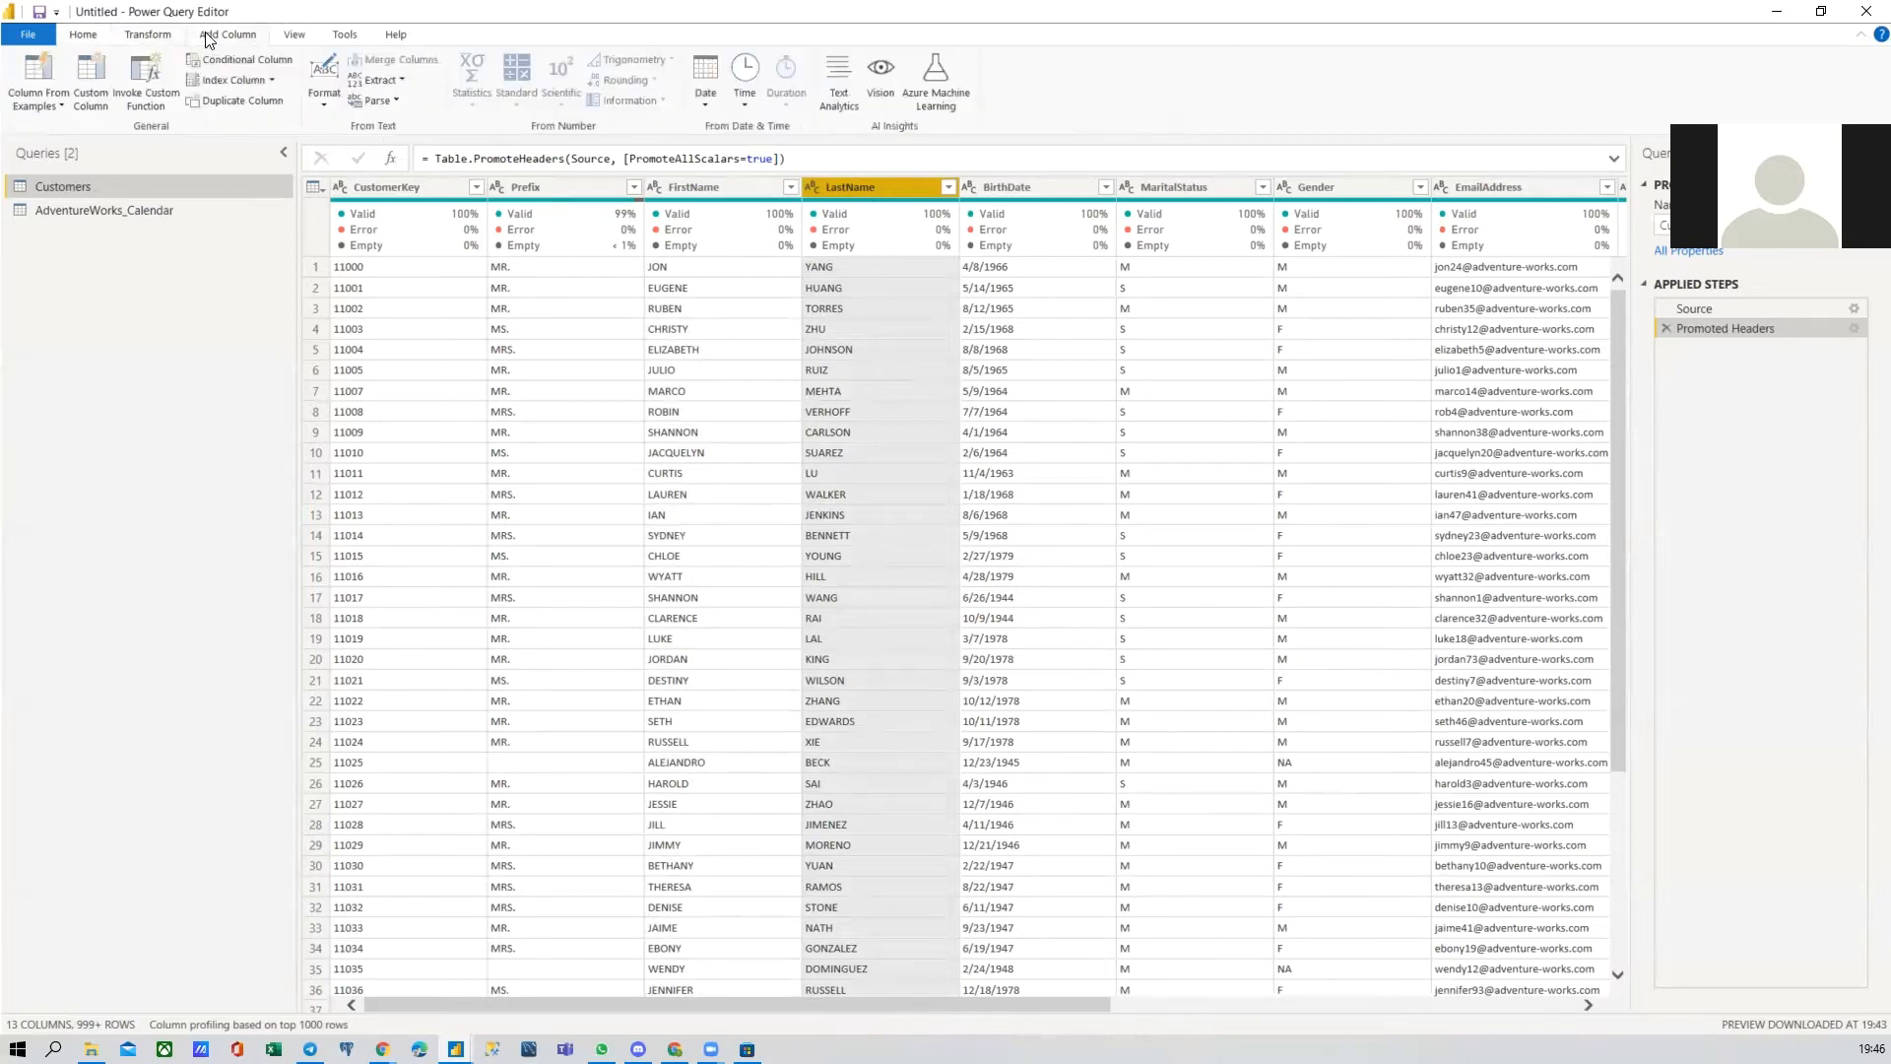
left_click(170, 40)
left_click(207, 37)
left_click(167, 38)
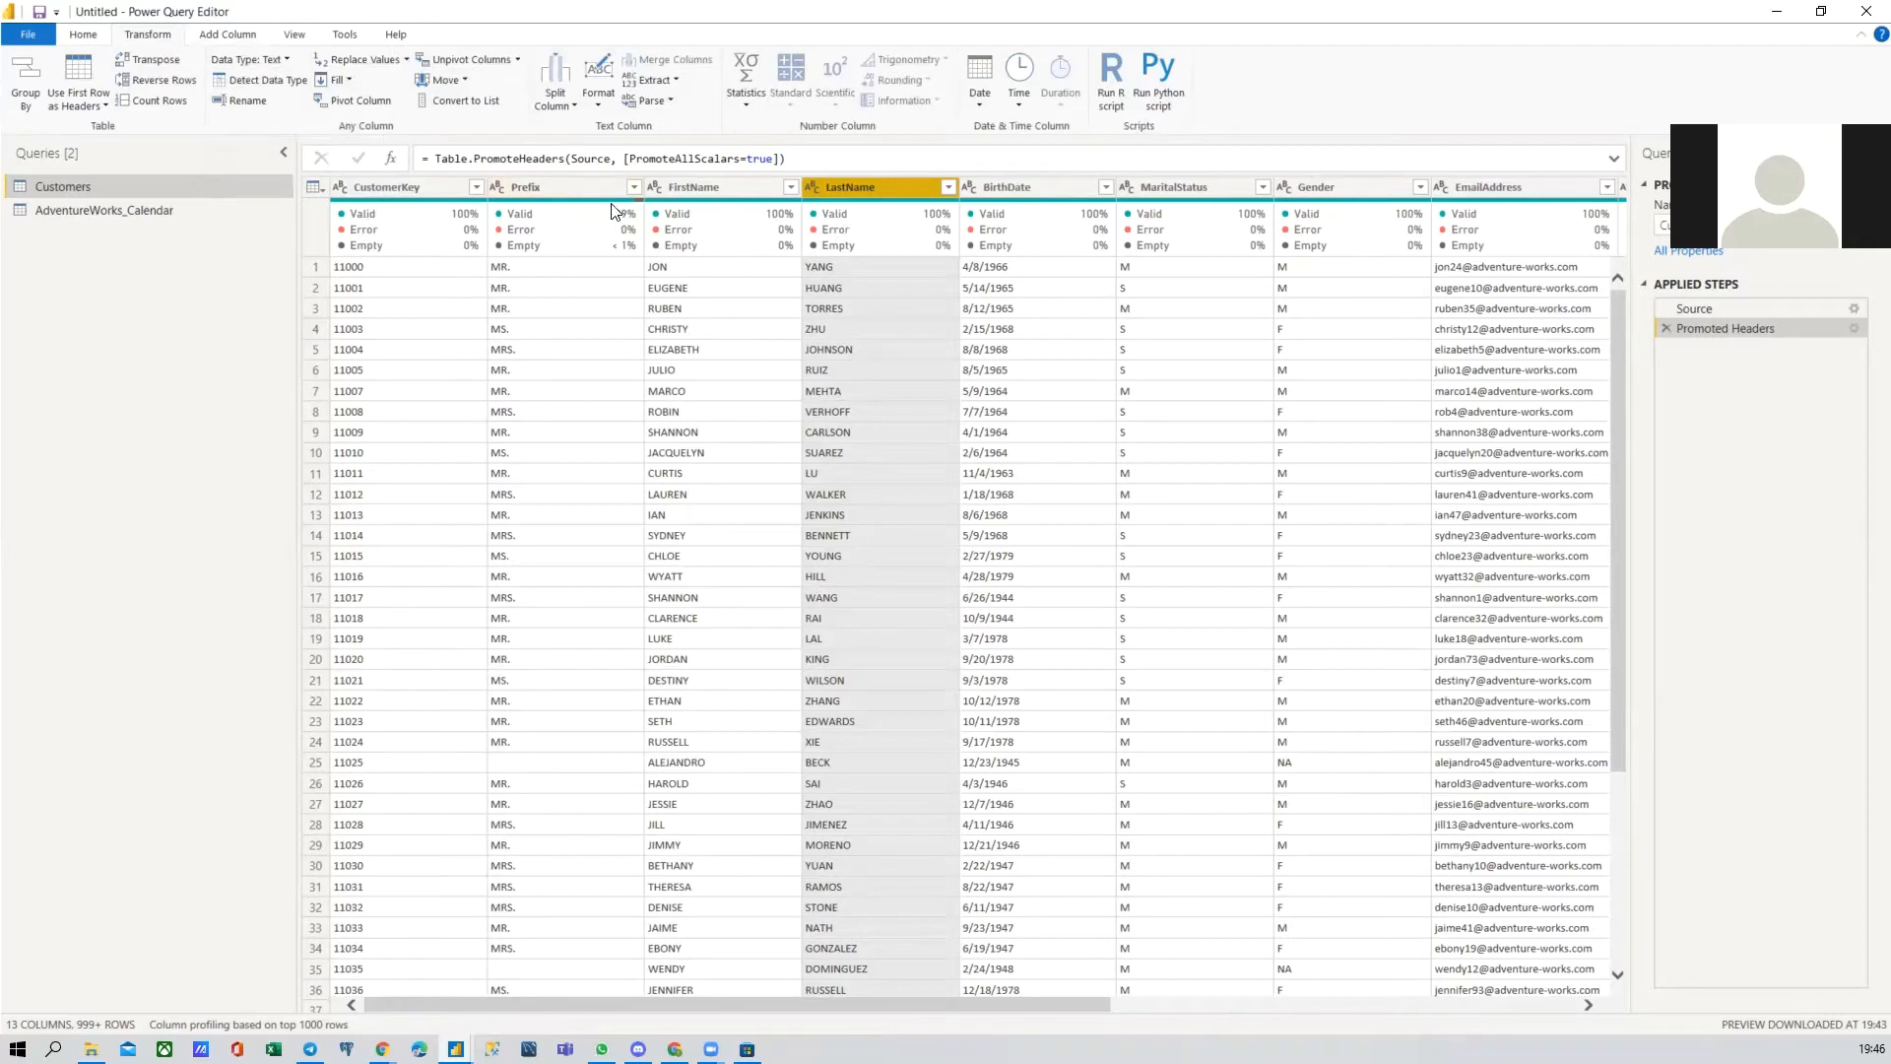
Step: Select the Prefix, FirstName and LastName columns together and view the text formatting options available for them
left_click(512, 189)
left_click(691, 189)
left_click(869, 185)
left_click(572, 188)
left_click(689, 189)
left_click(894, 189)
left_click(558, 196)
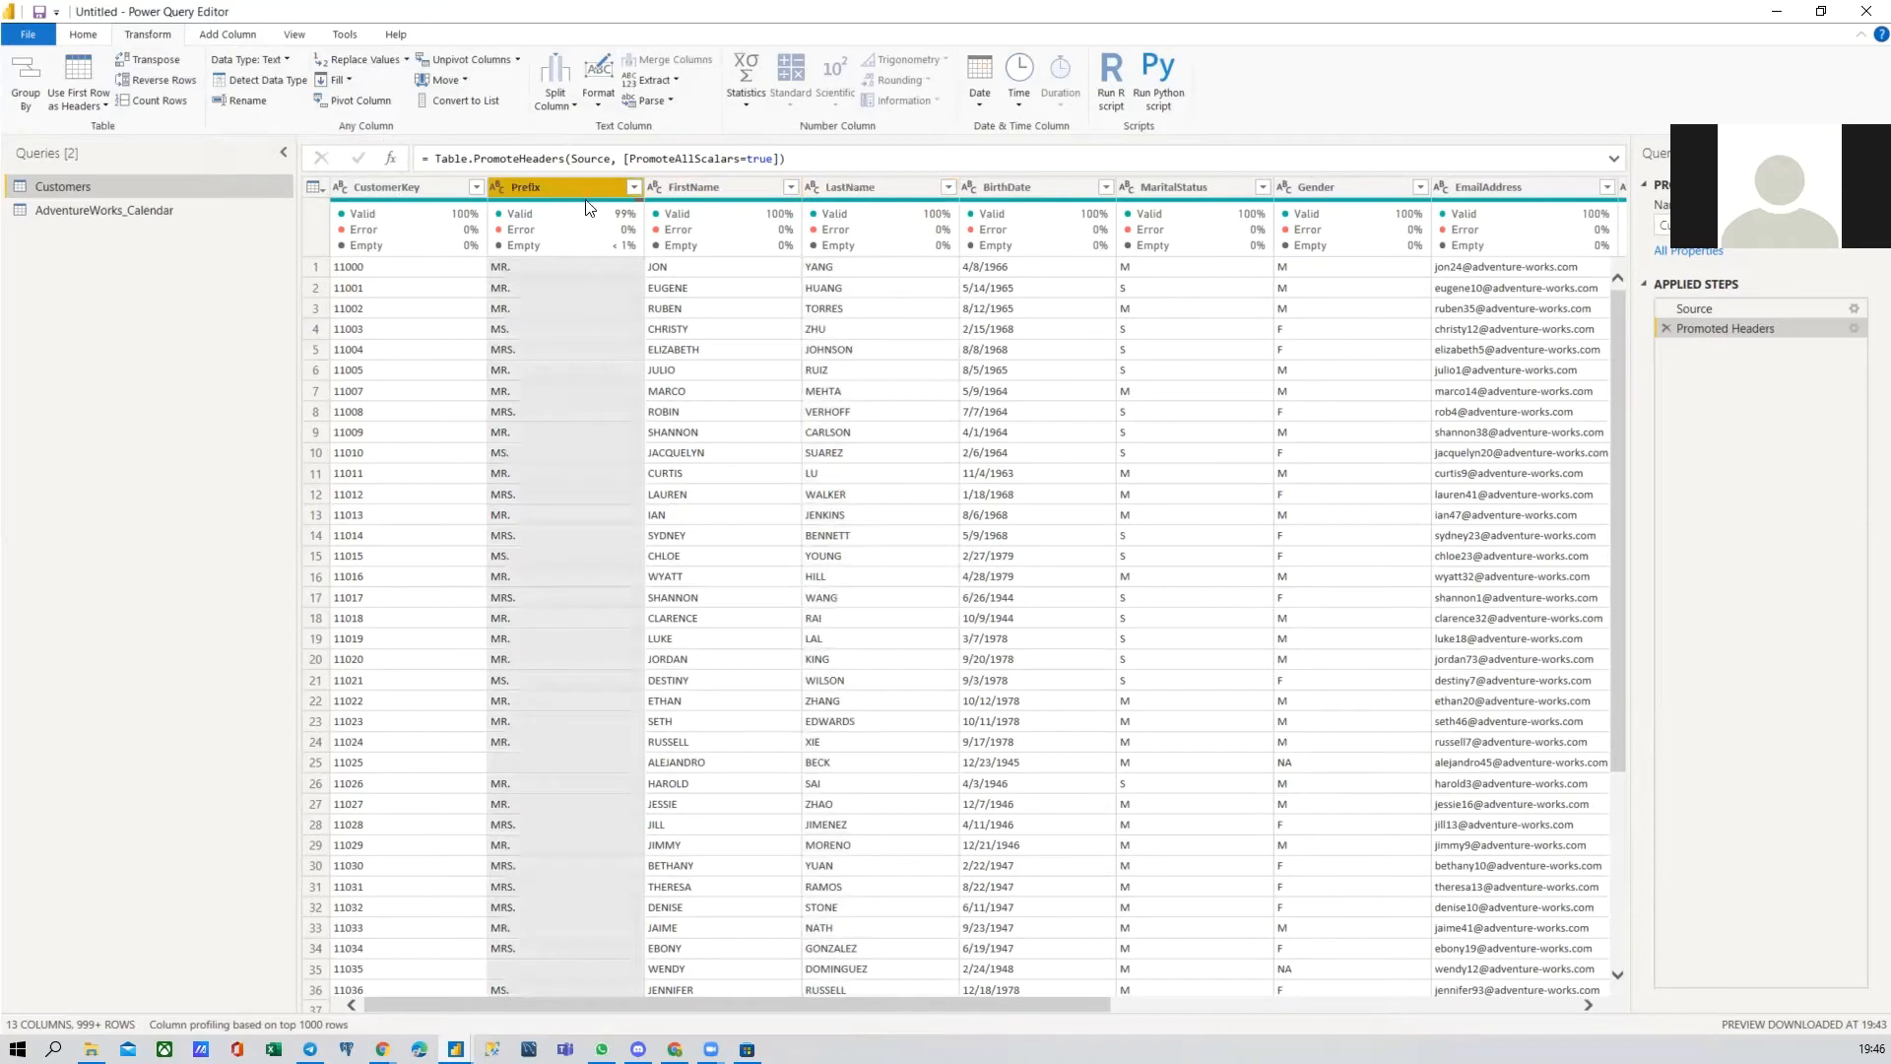
left_click(707, 188, "ctrl")
left_click(844, 188, "ctrl")
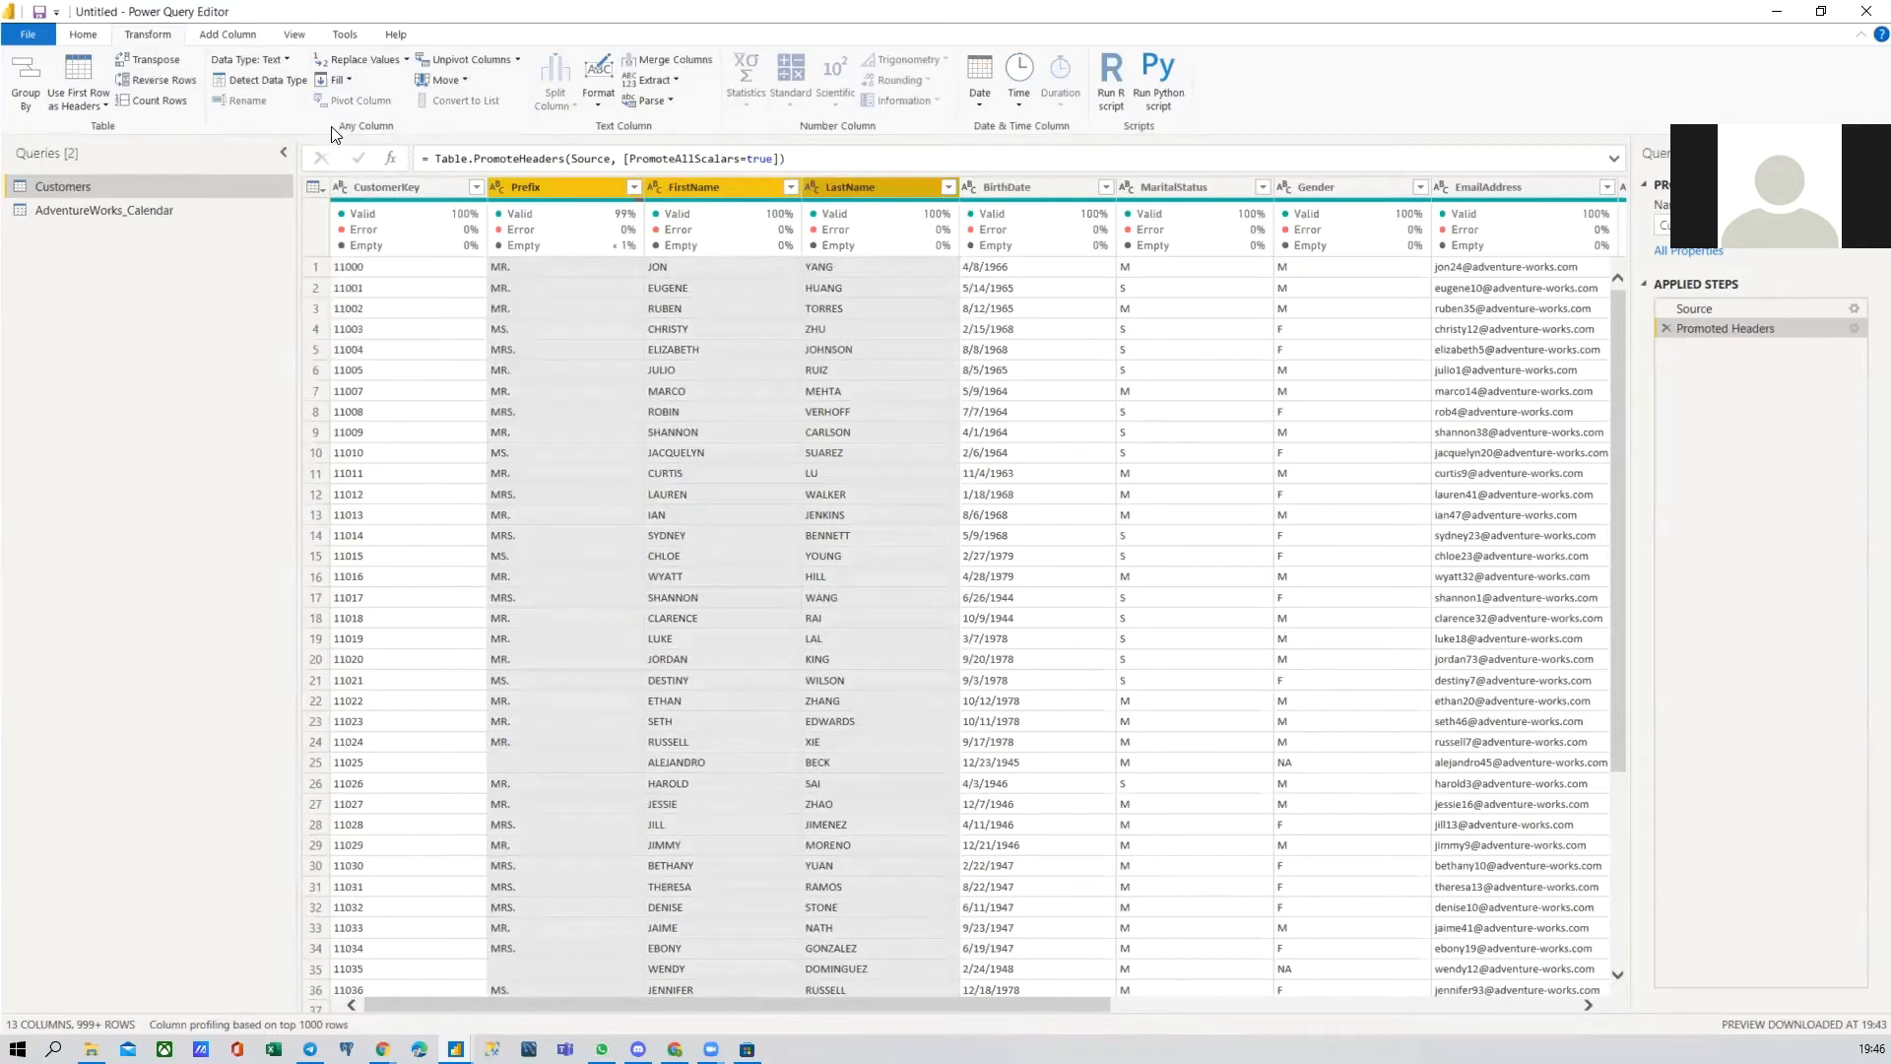
left_click(599, 96)
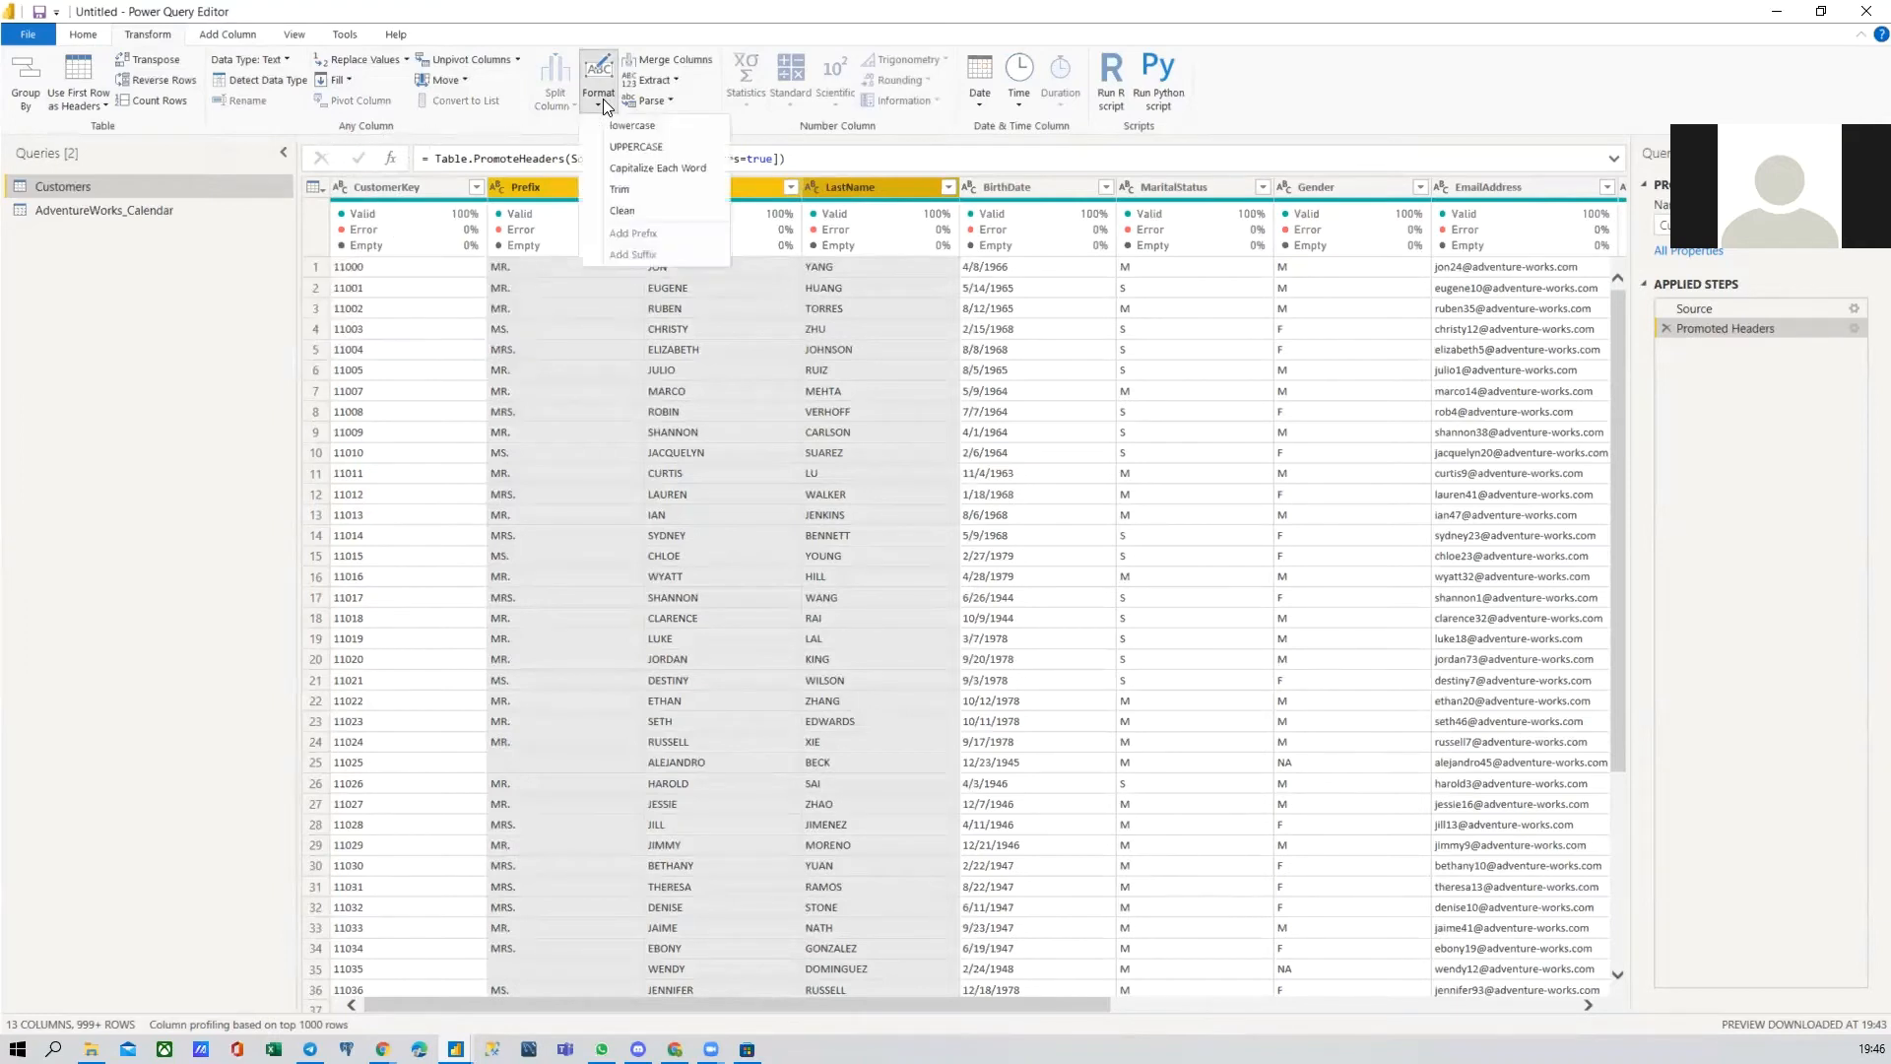
left_click(704, 35)
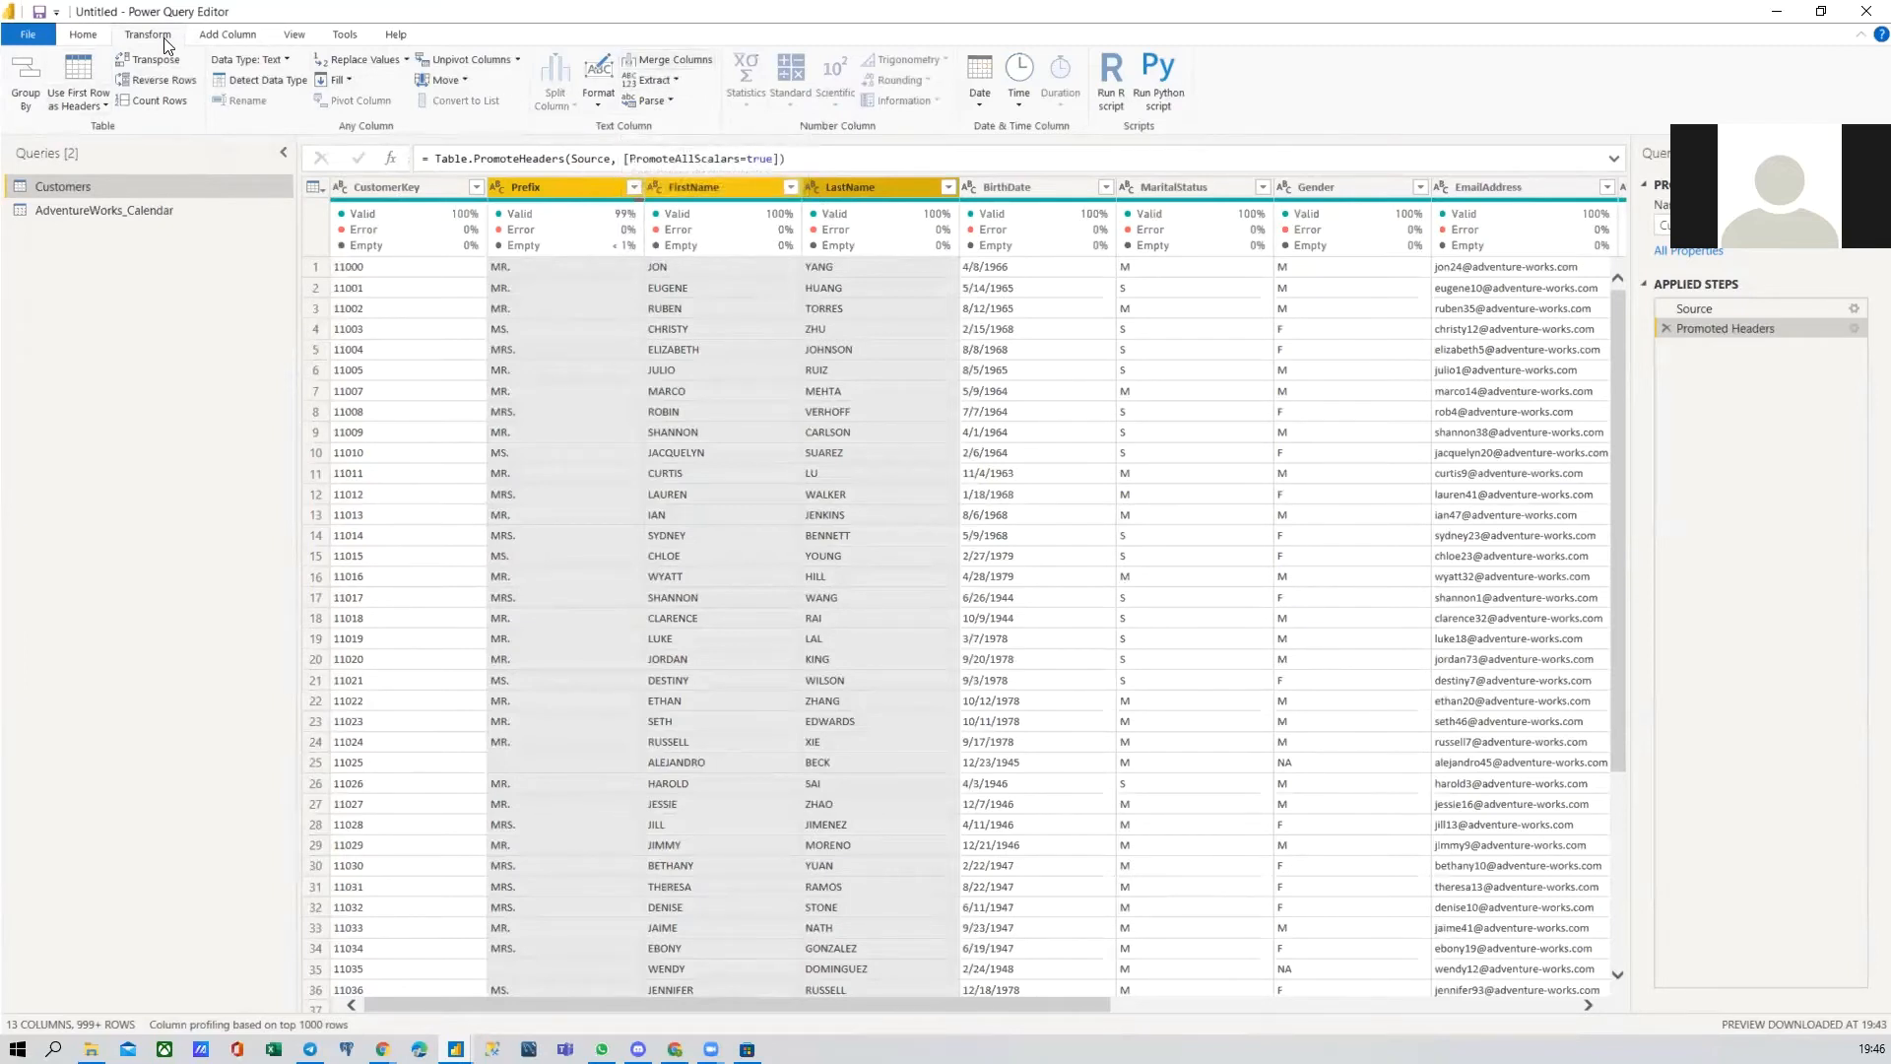
left_click(107, 40)
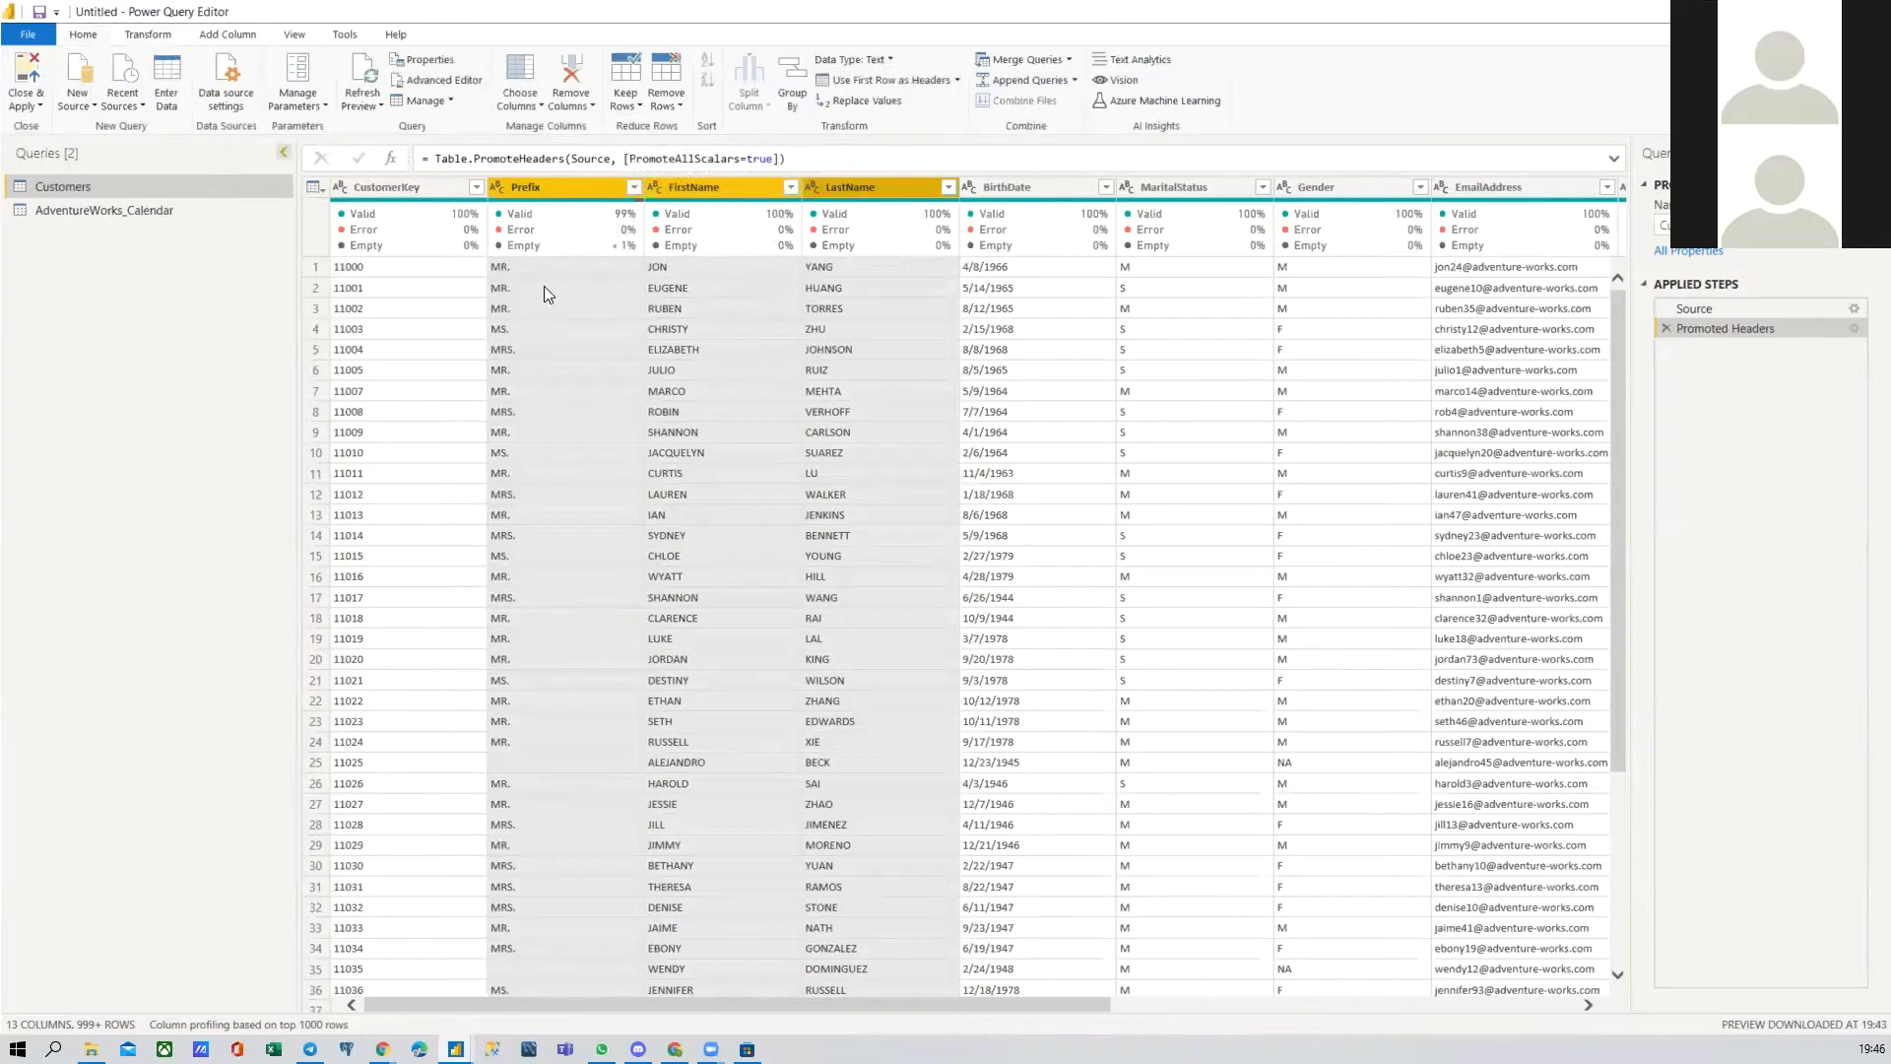
Step: Select the Prefix, FirstName and LastName columns in that order and start merging them in place
left_click(544, 266)
left_click(546, 186)
left_click(725, 185)
left_click(583, 190)
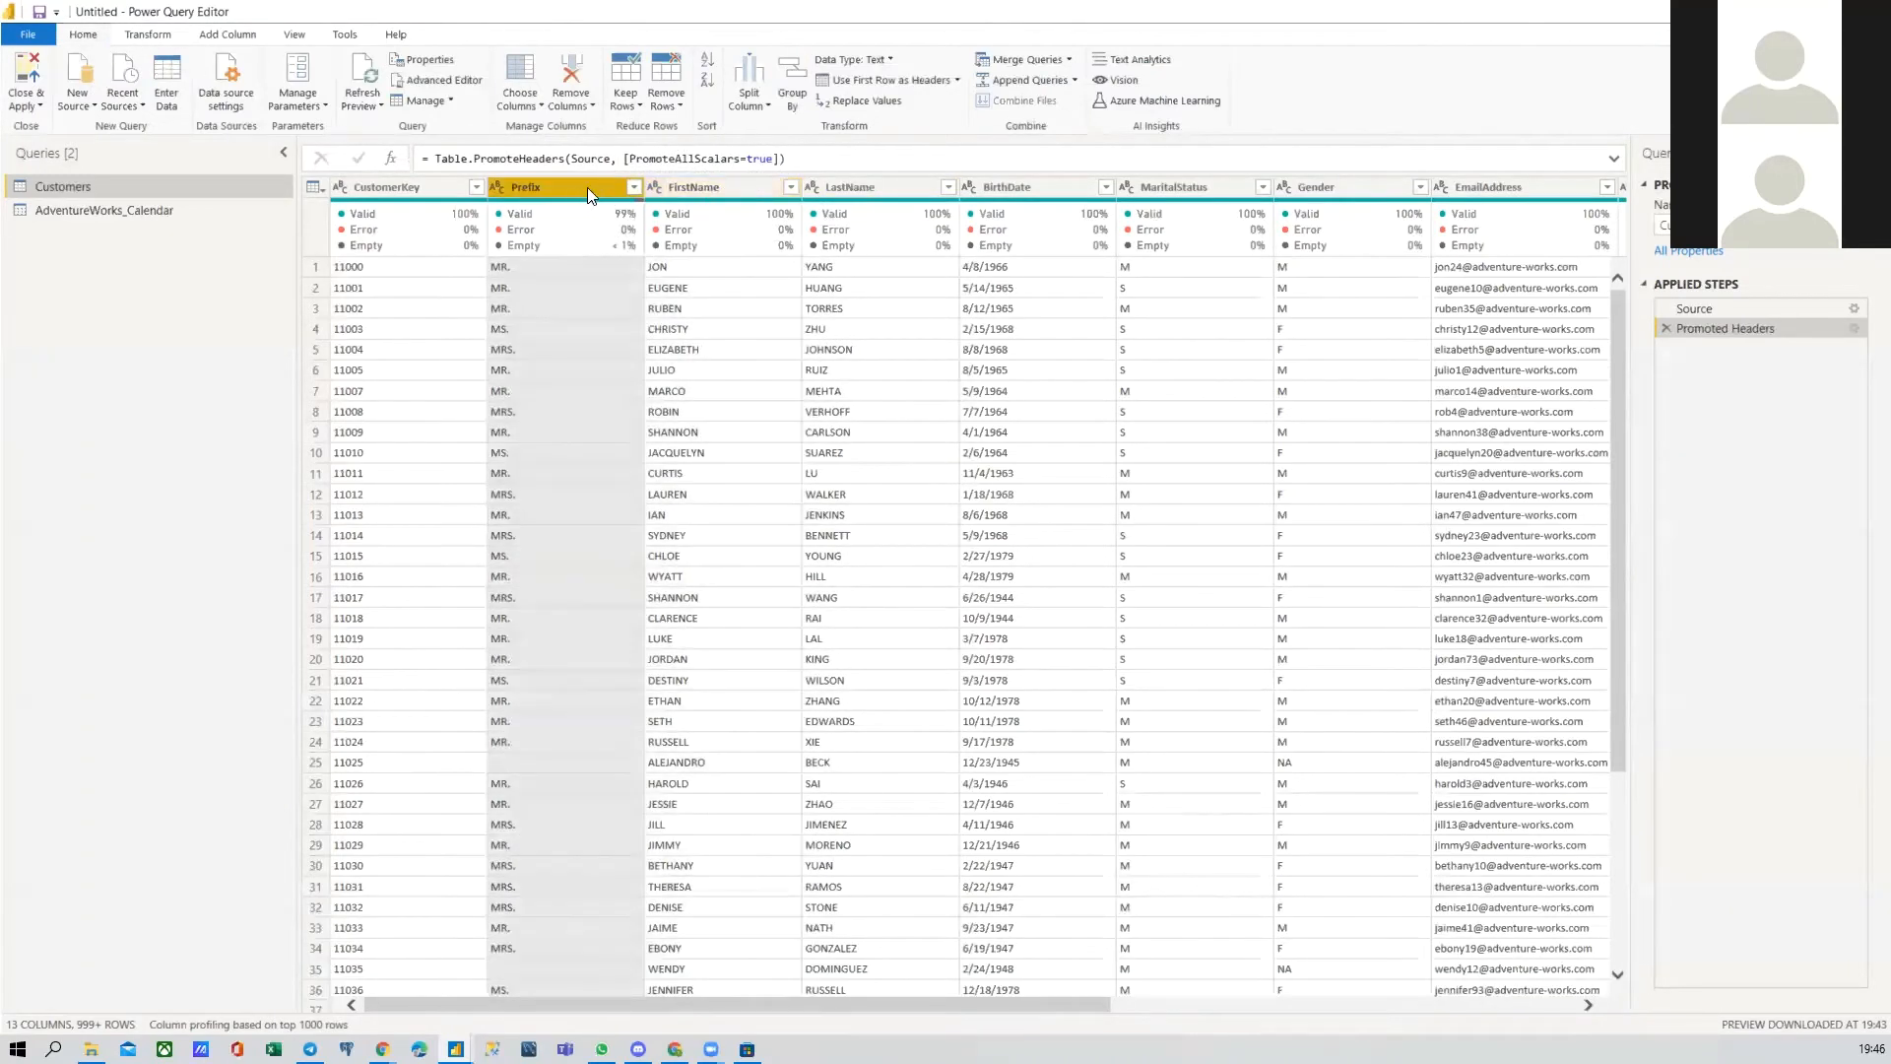
left_click(717, 191, "ctrl")
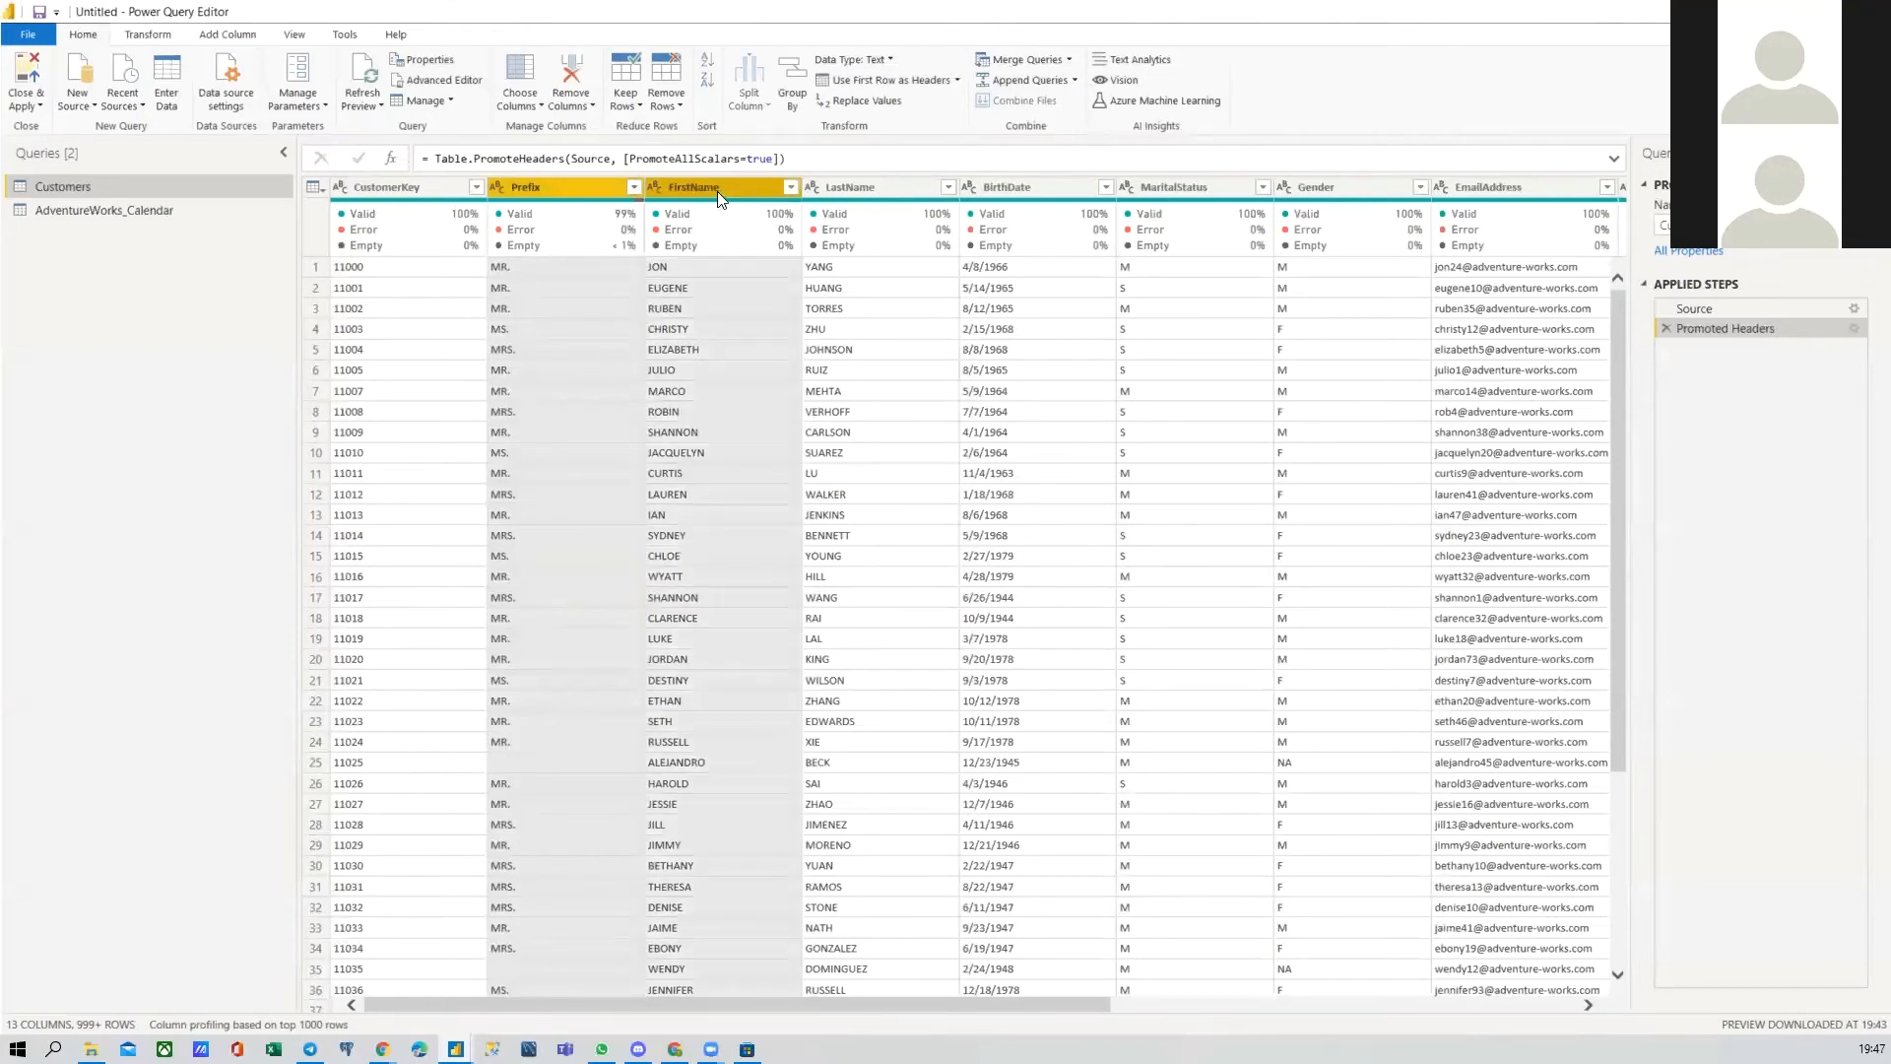
left_click(864, 195, "ctrl")
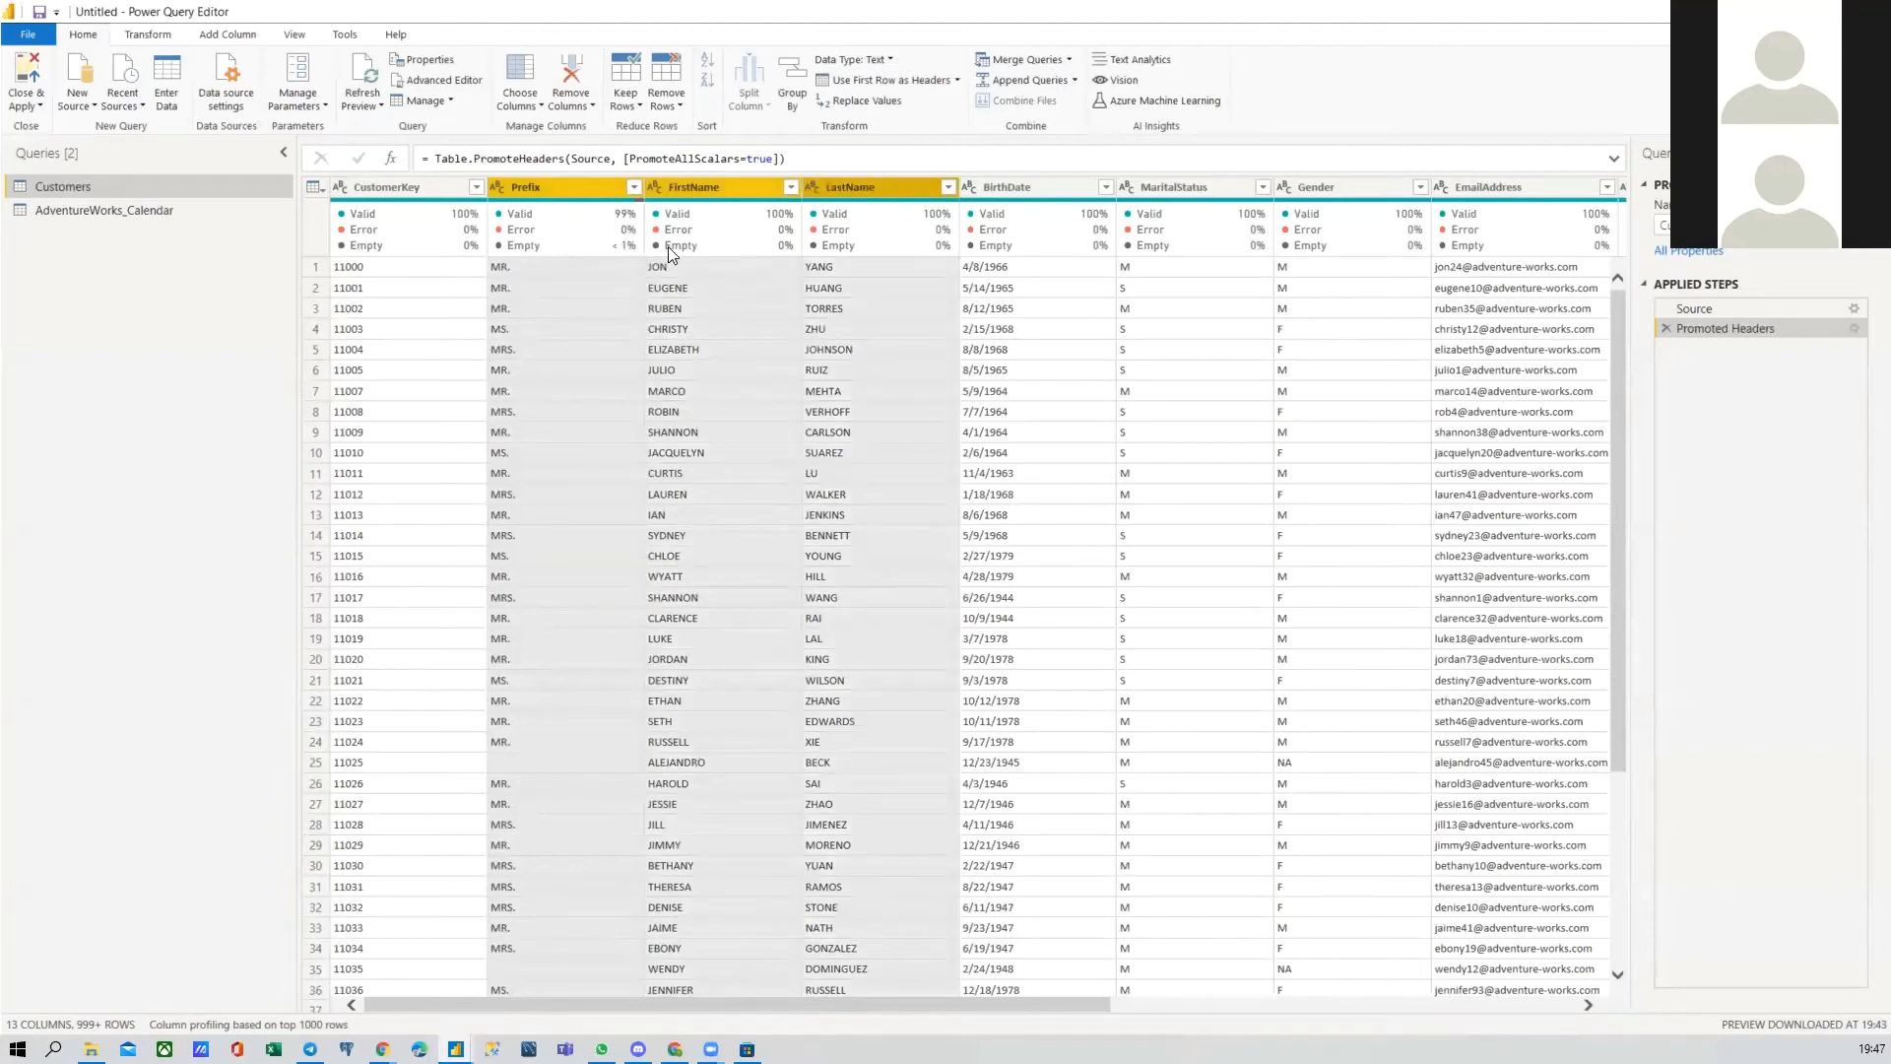
left_click(148, 35)
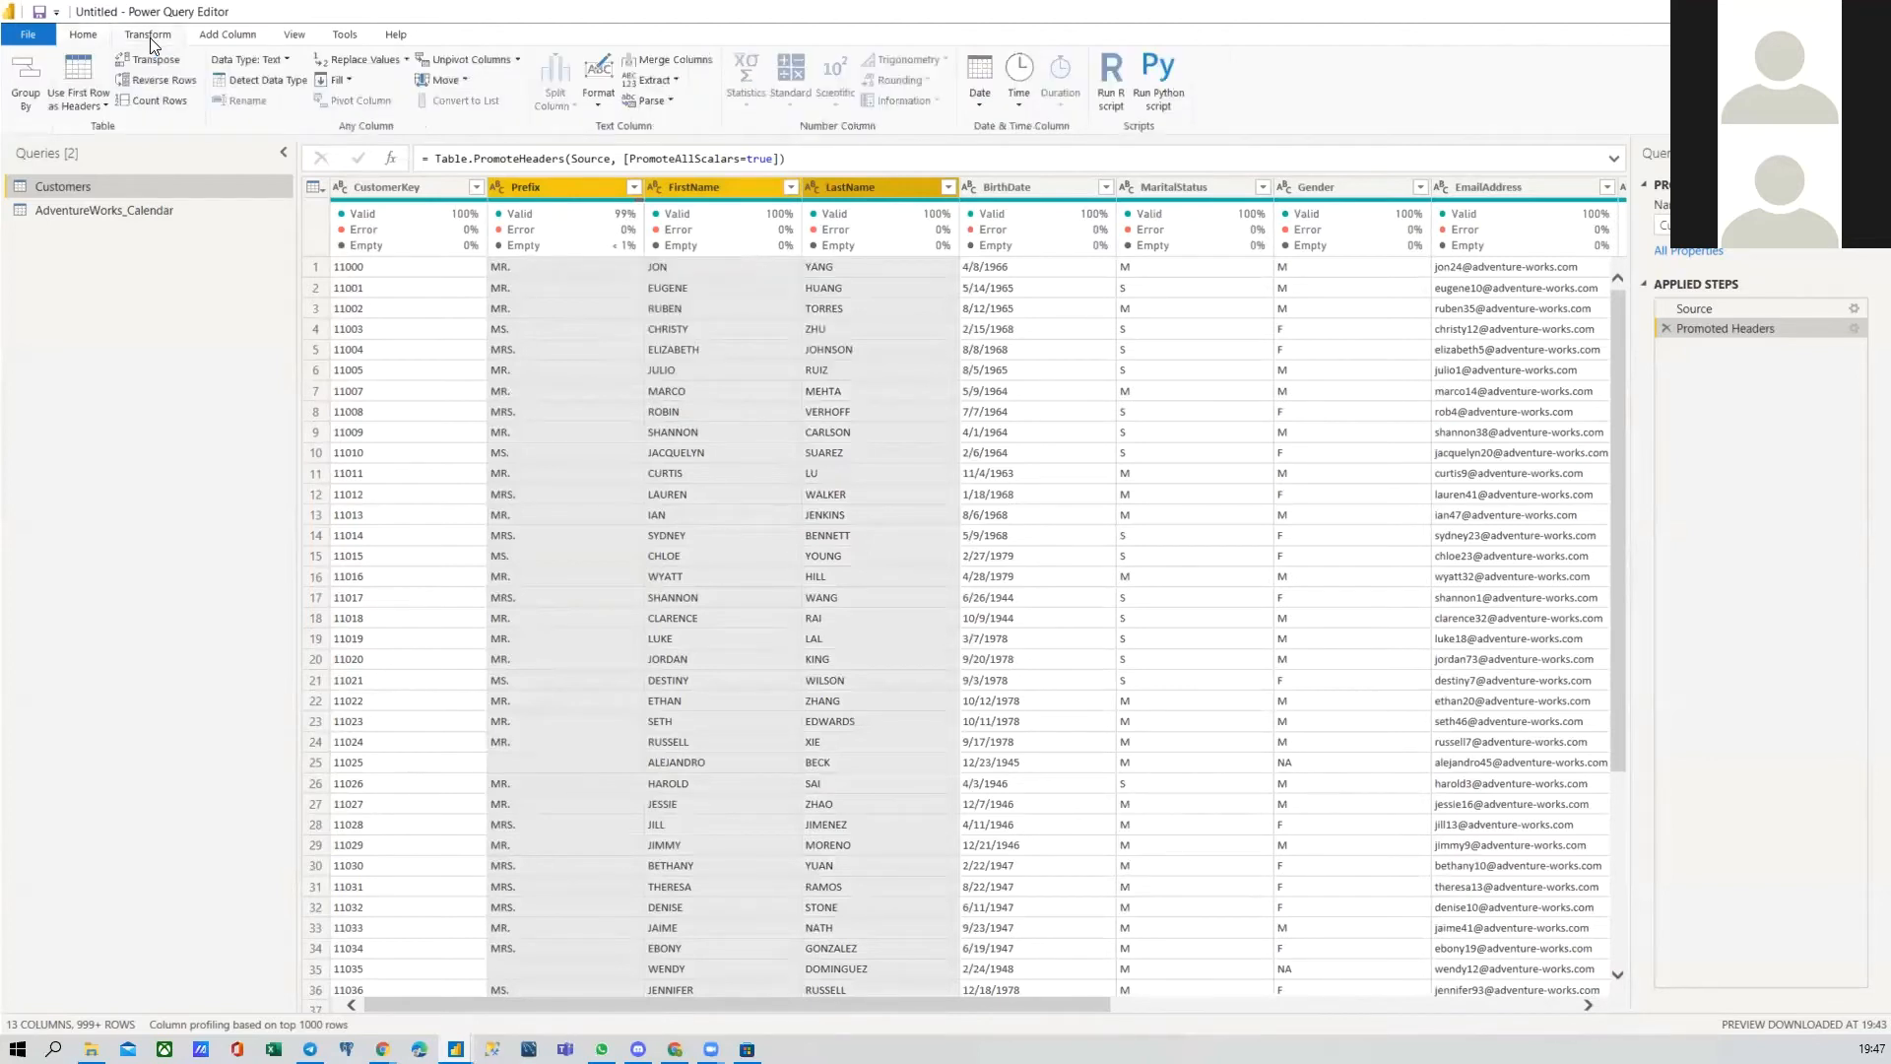
left_click(656, 61)
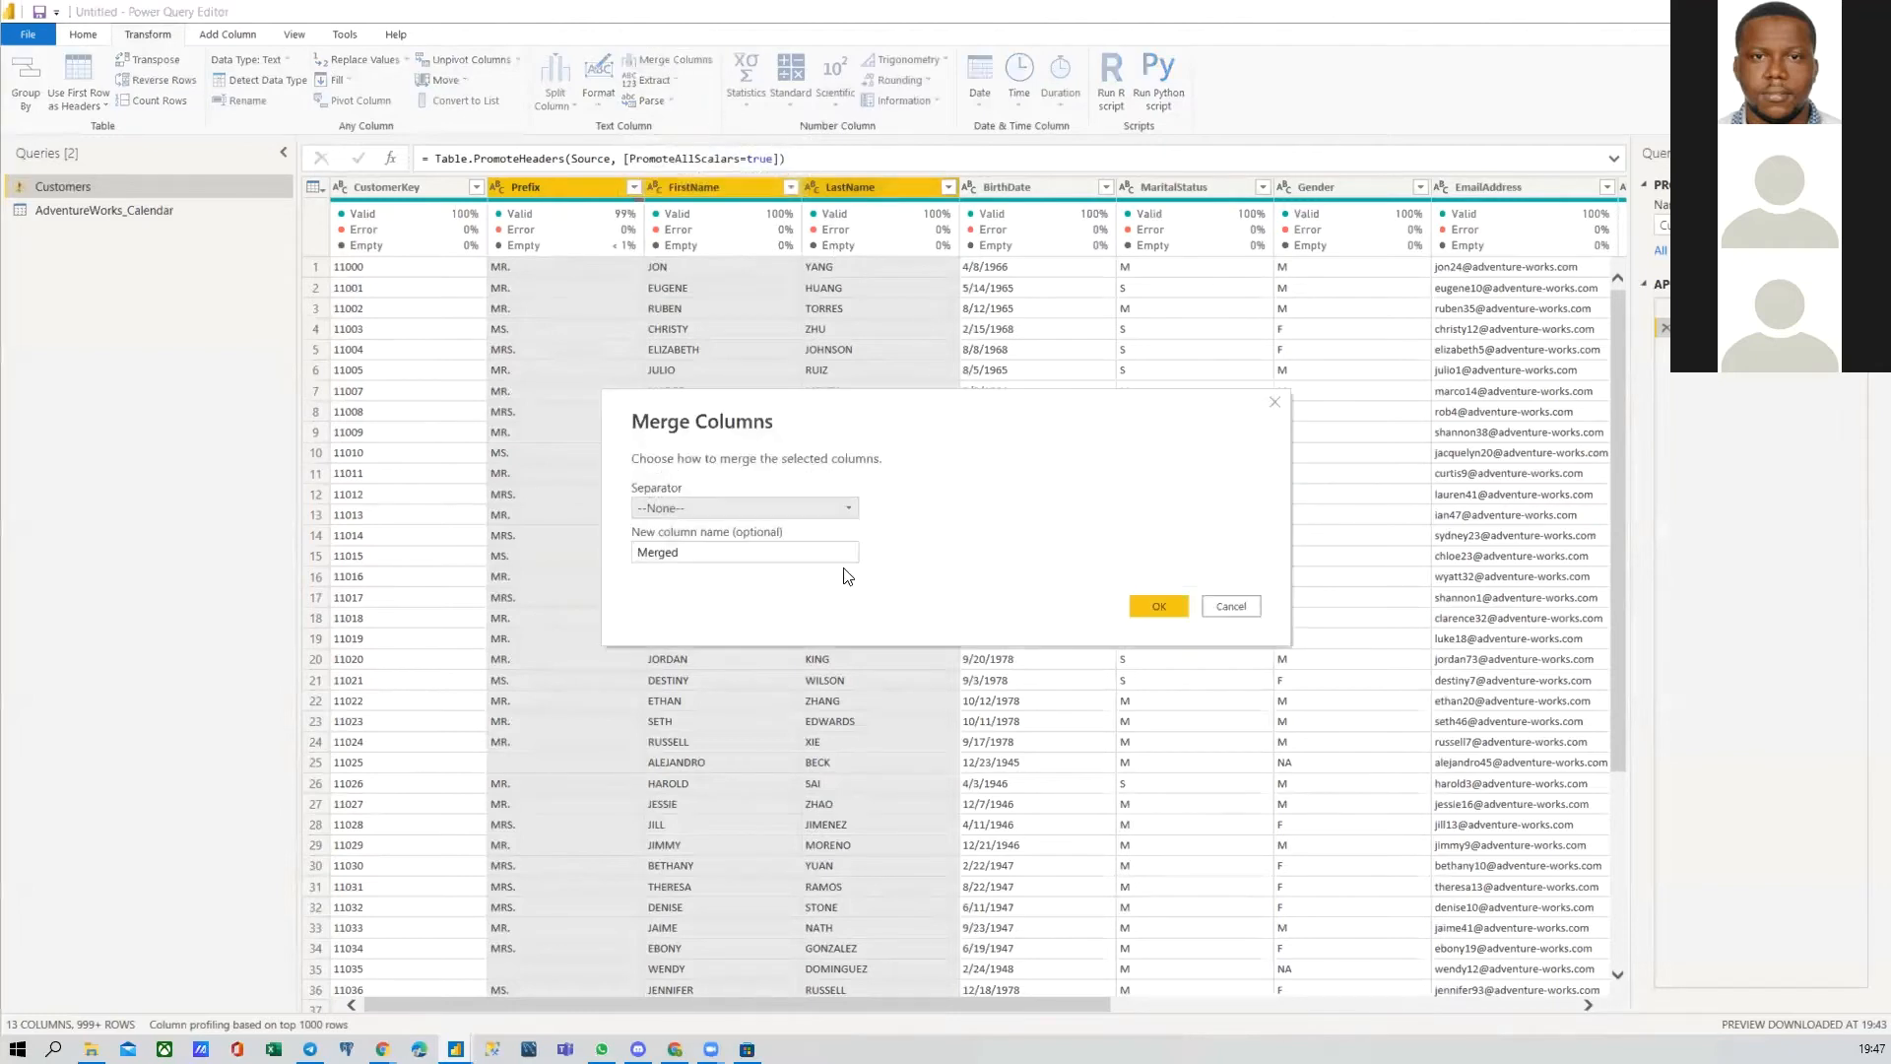
Step: Try the None, Comma and Colon separators for the merge, and settle on Space
left_click(685, 502)
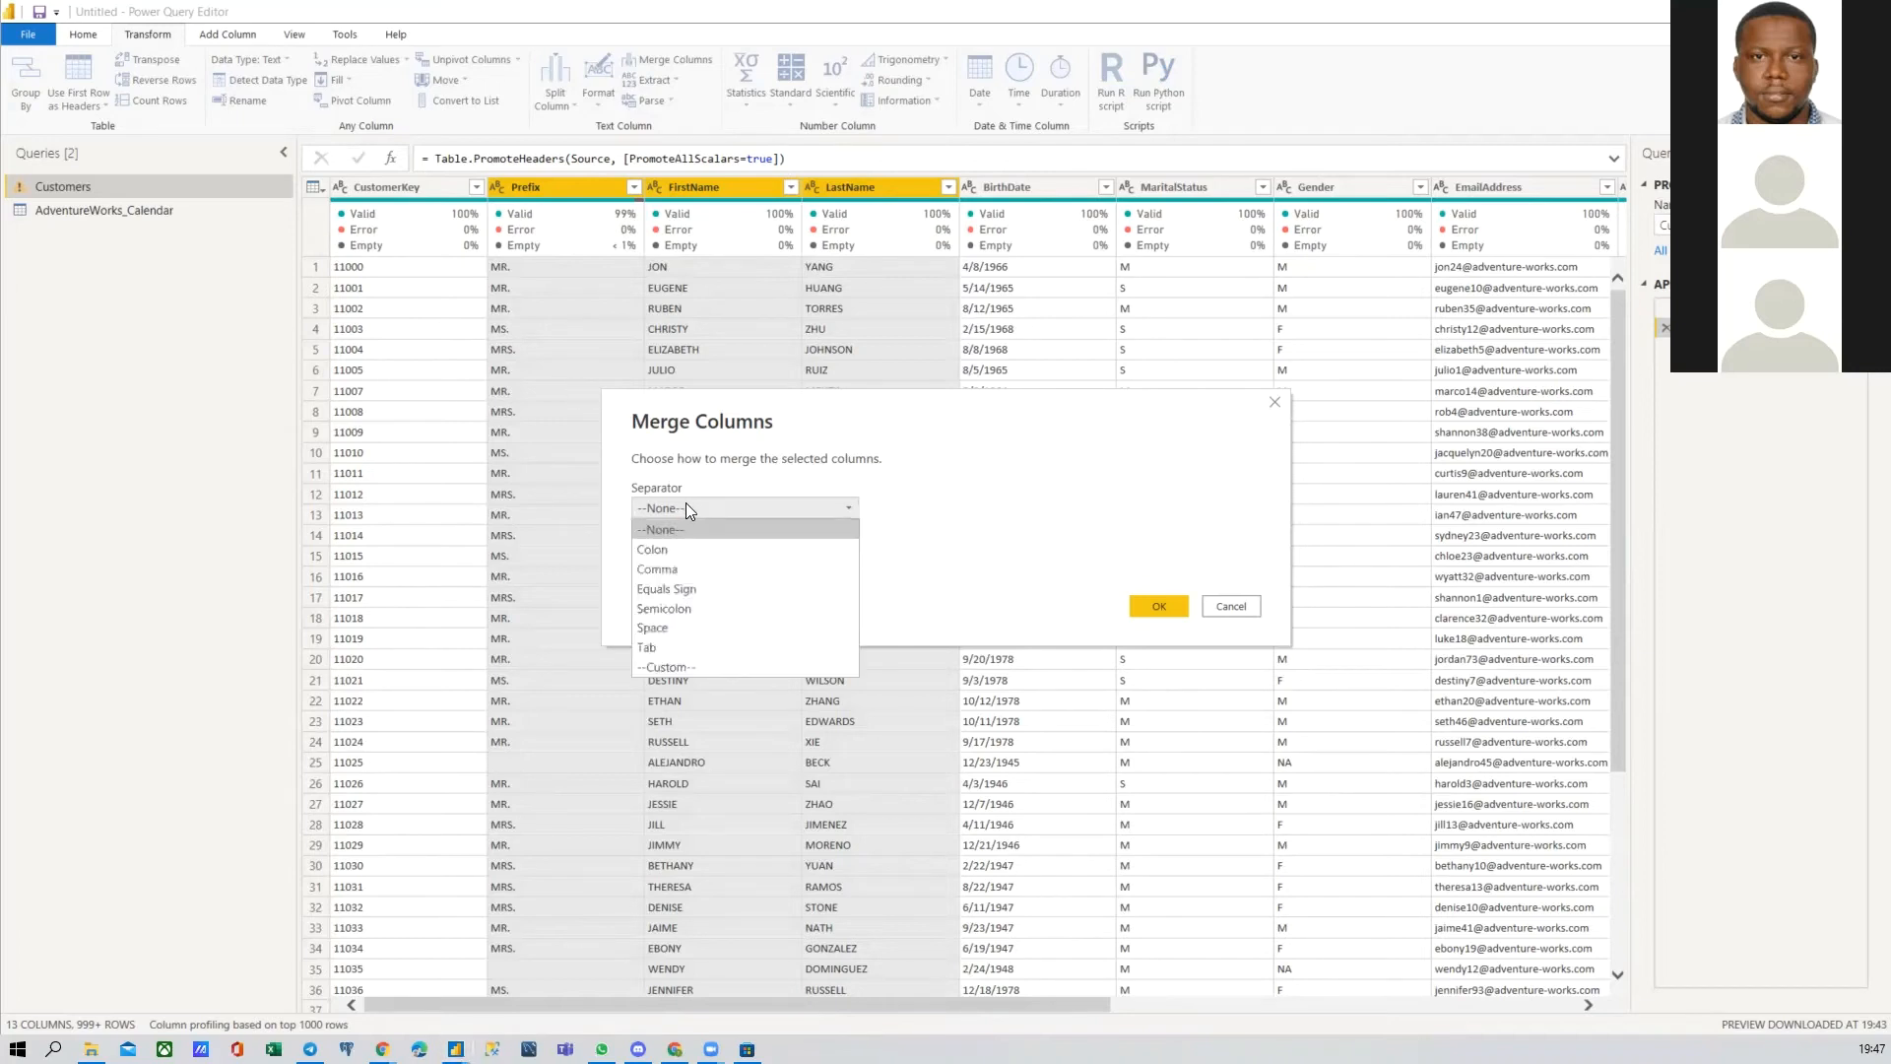
left_click(677, 528)
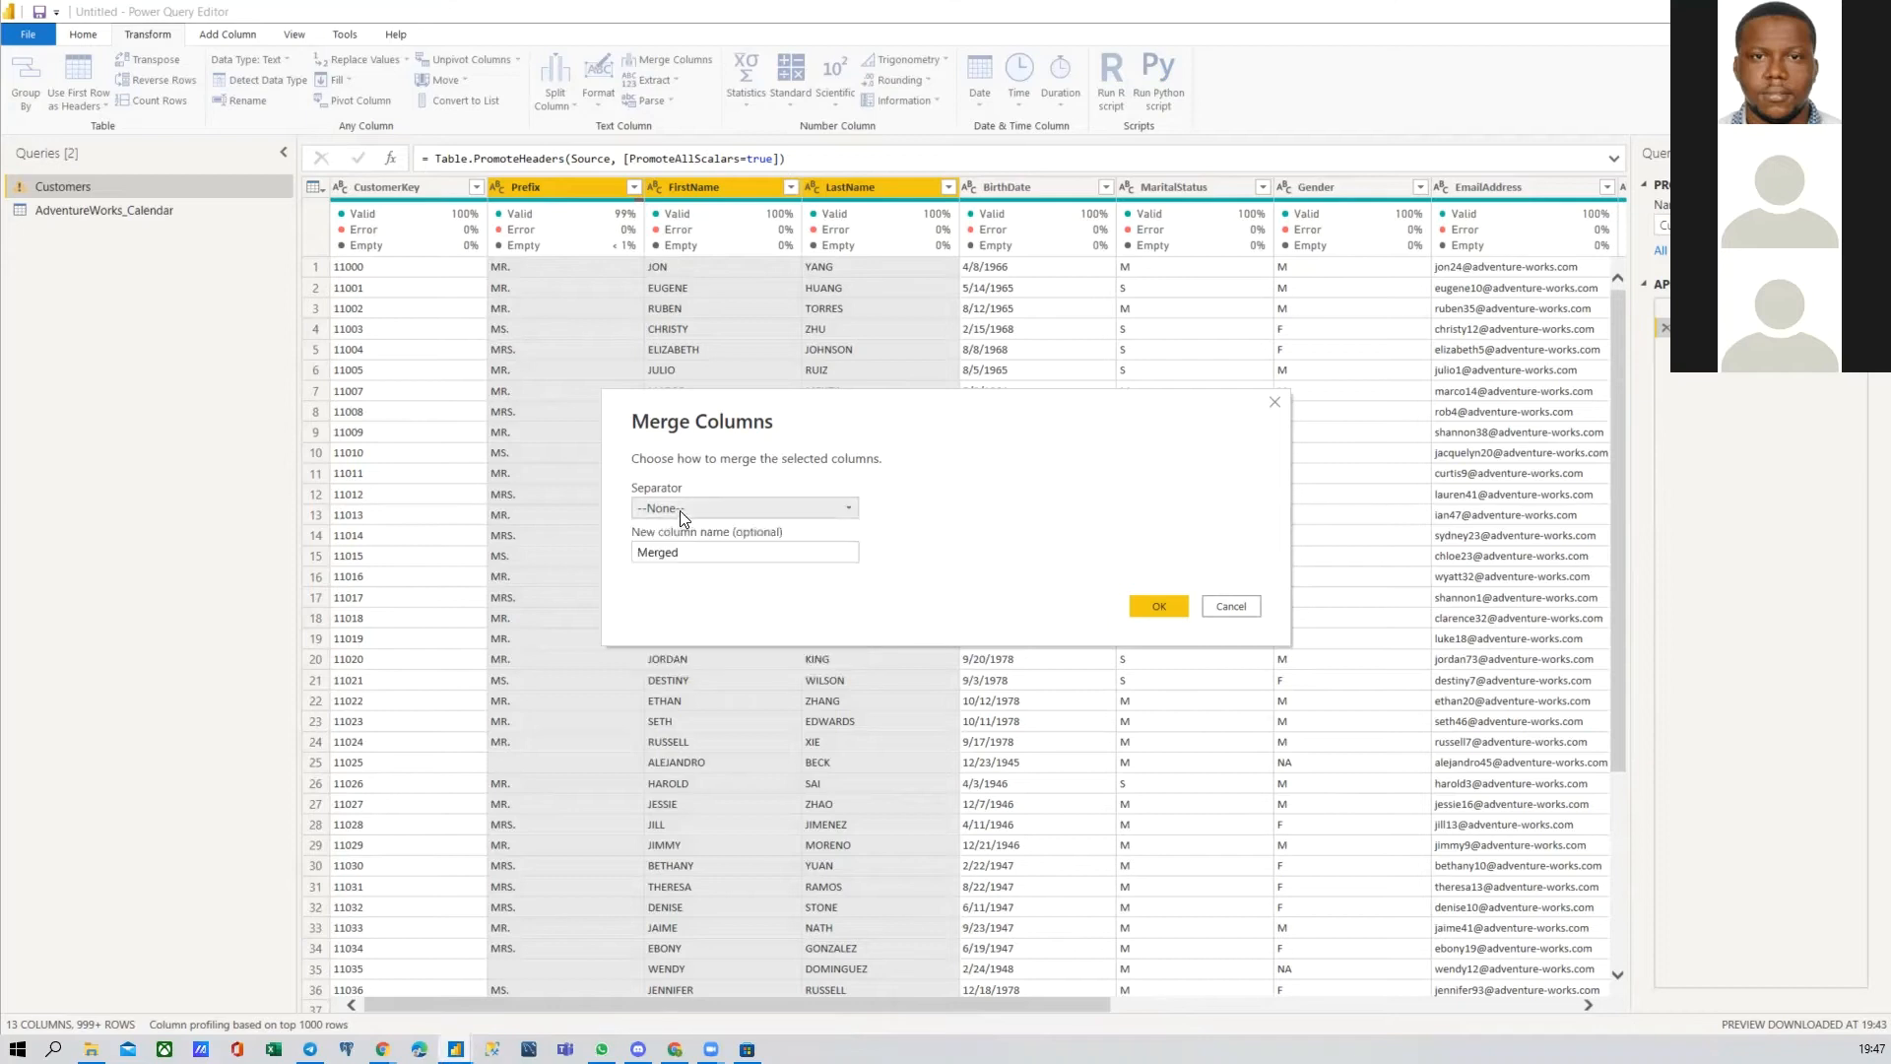
left_click(680, 510)
left_click(650, 628)
left_click(662, 507)
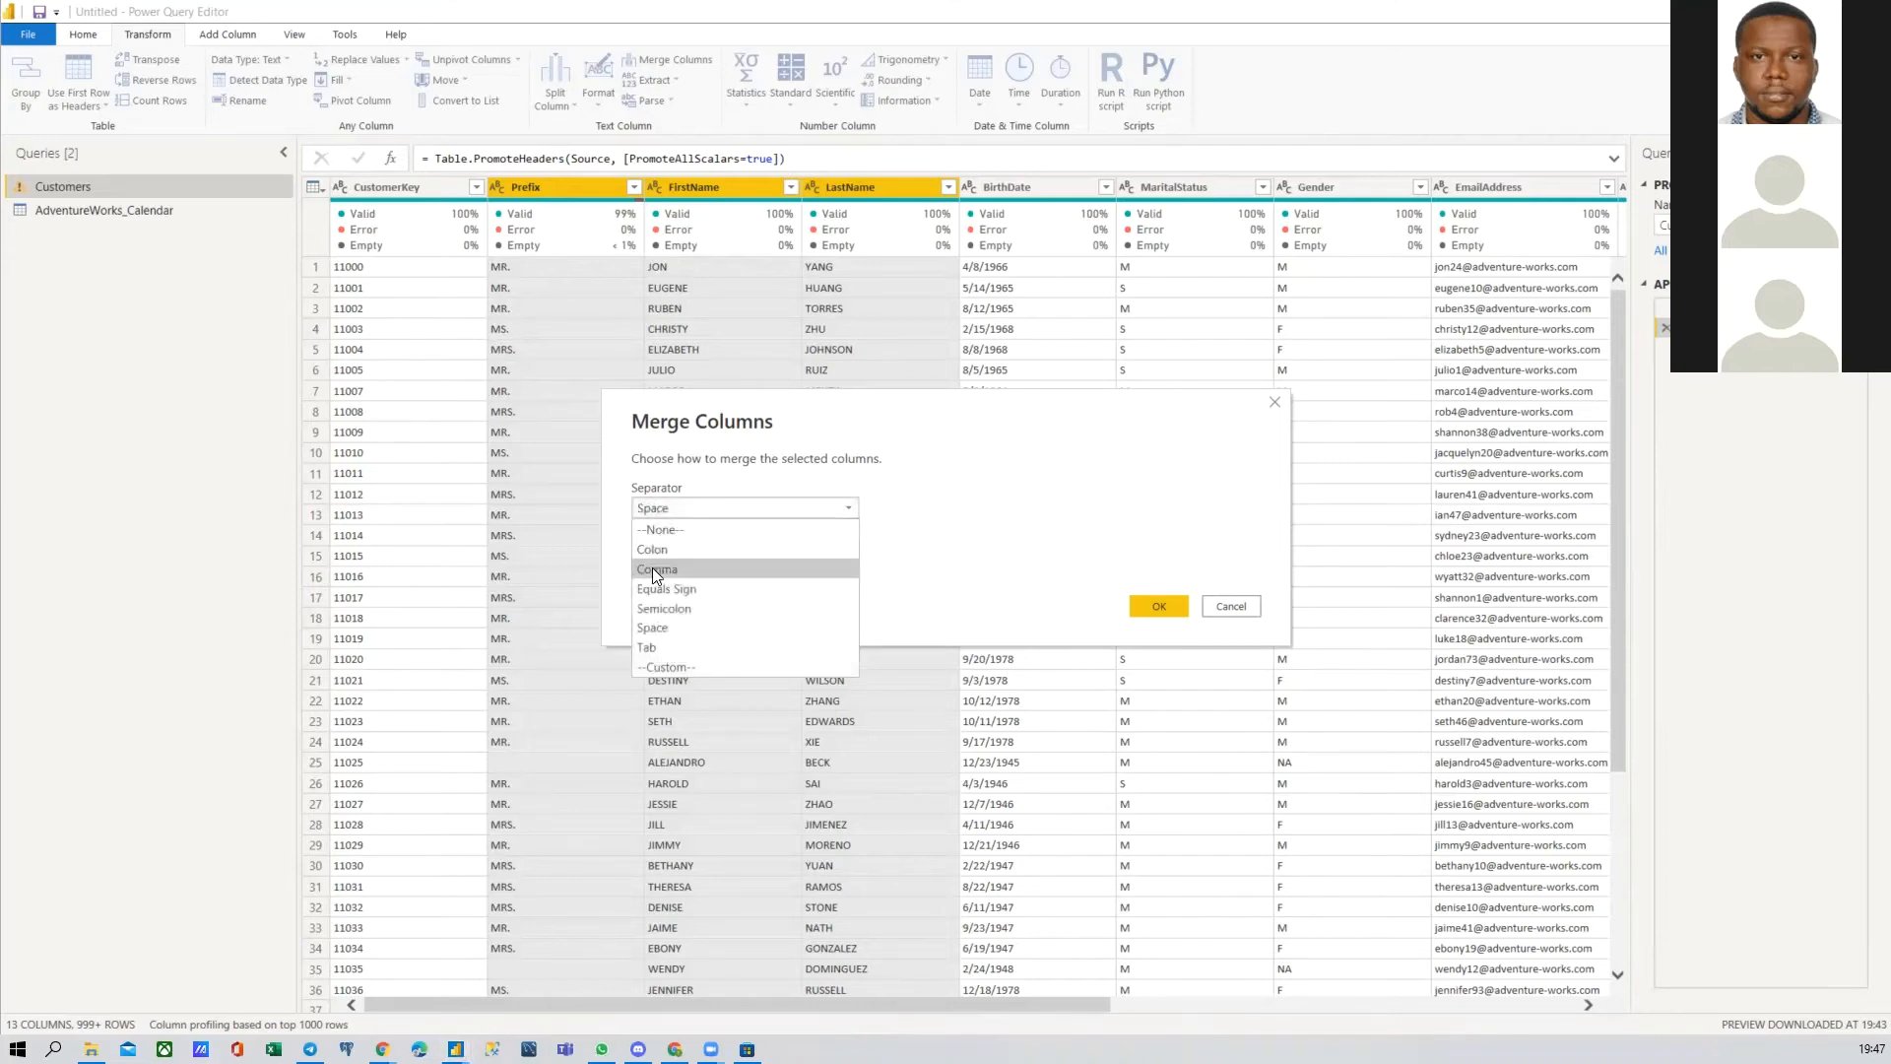
left_click(652, 568)
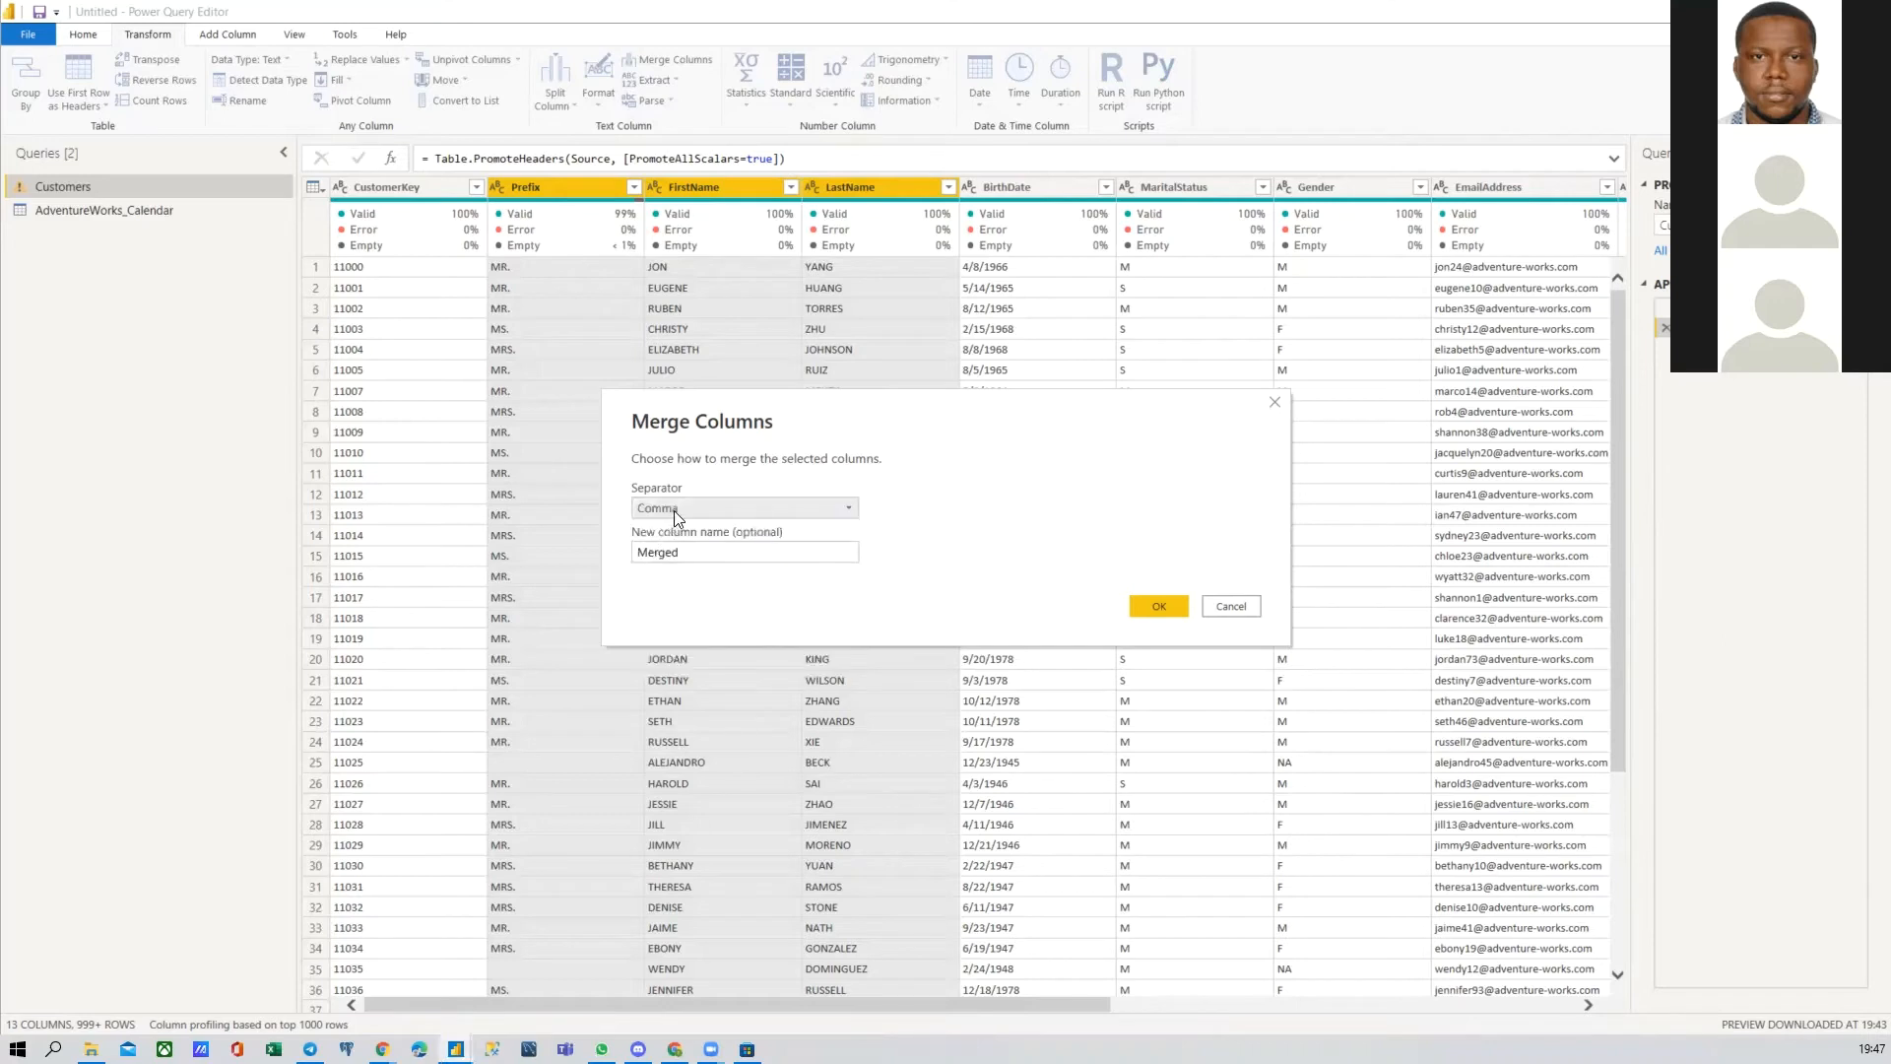
left_click(674, 510)
left_click(660, 549)
left_click(670, 507)
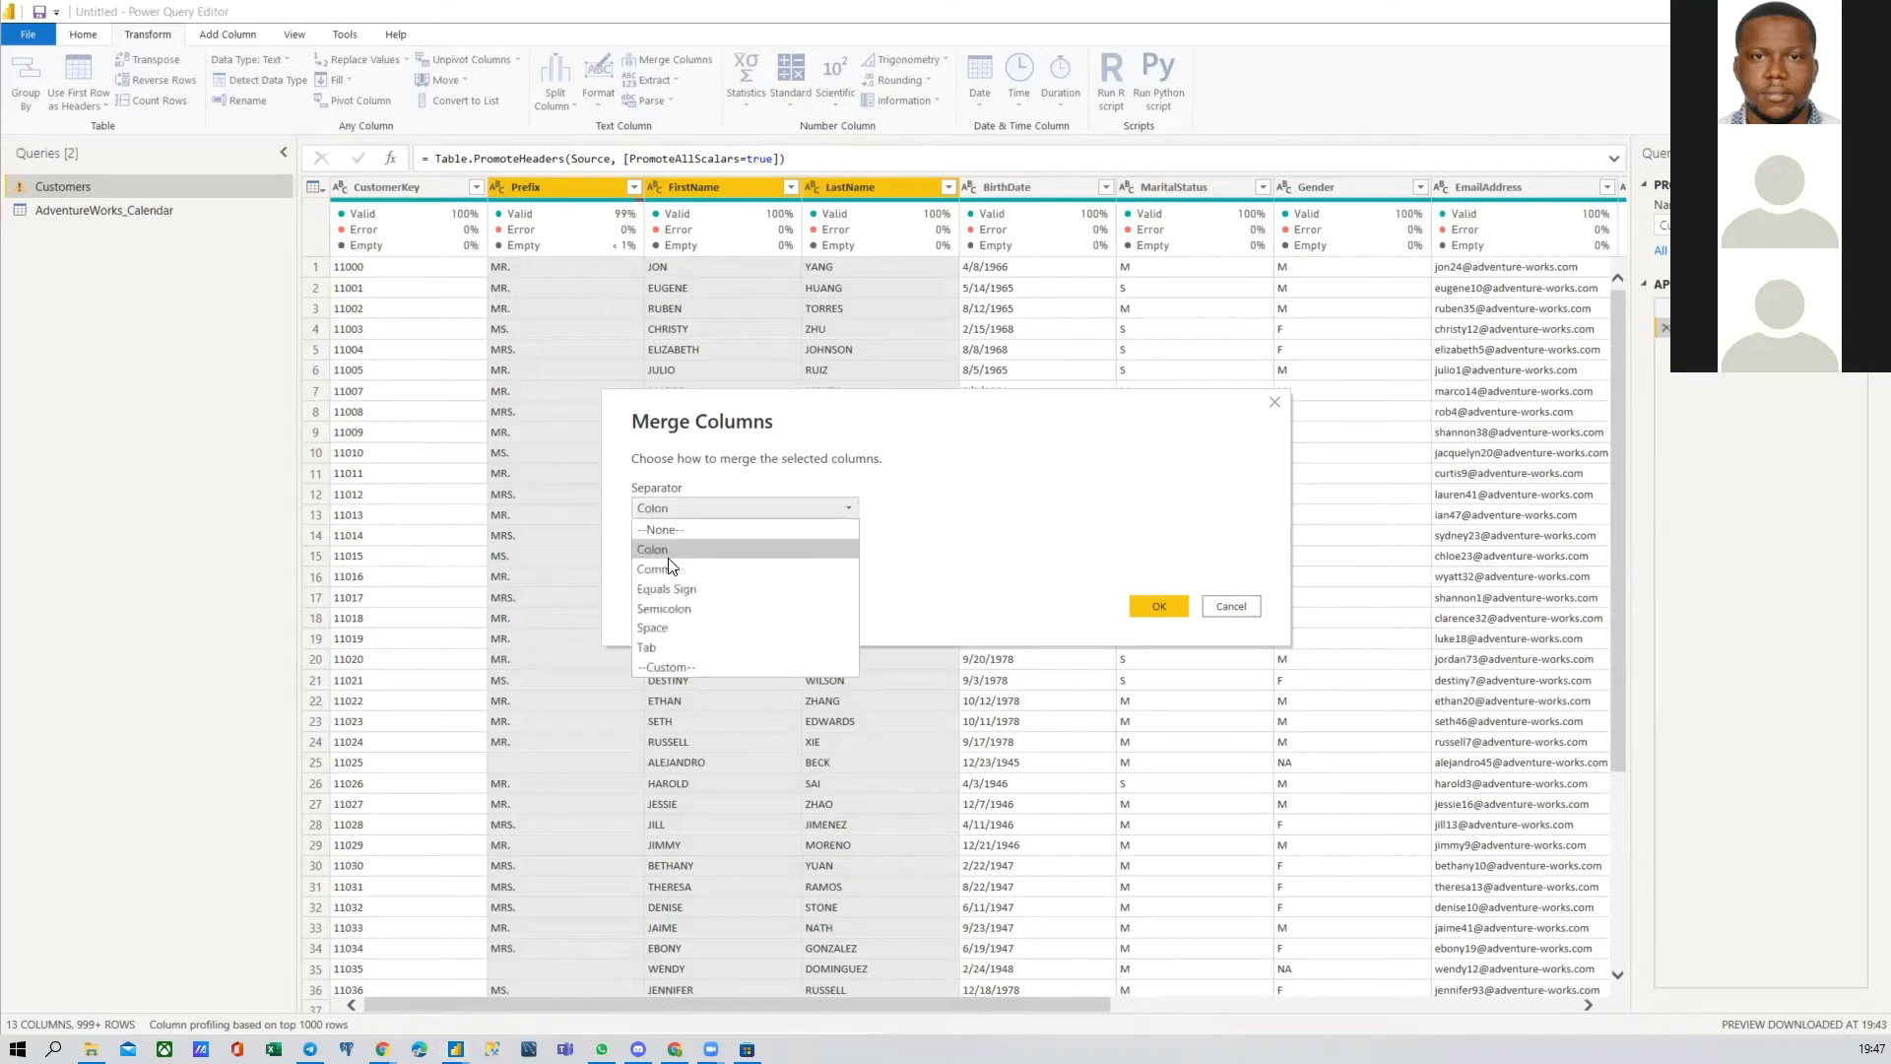
left_click(653, 631)
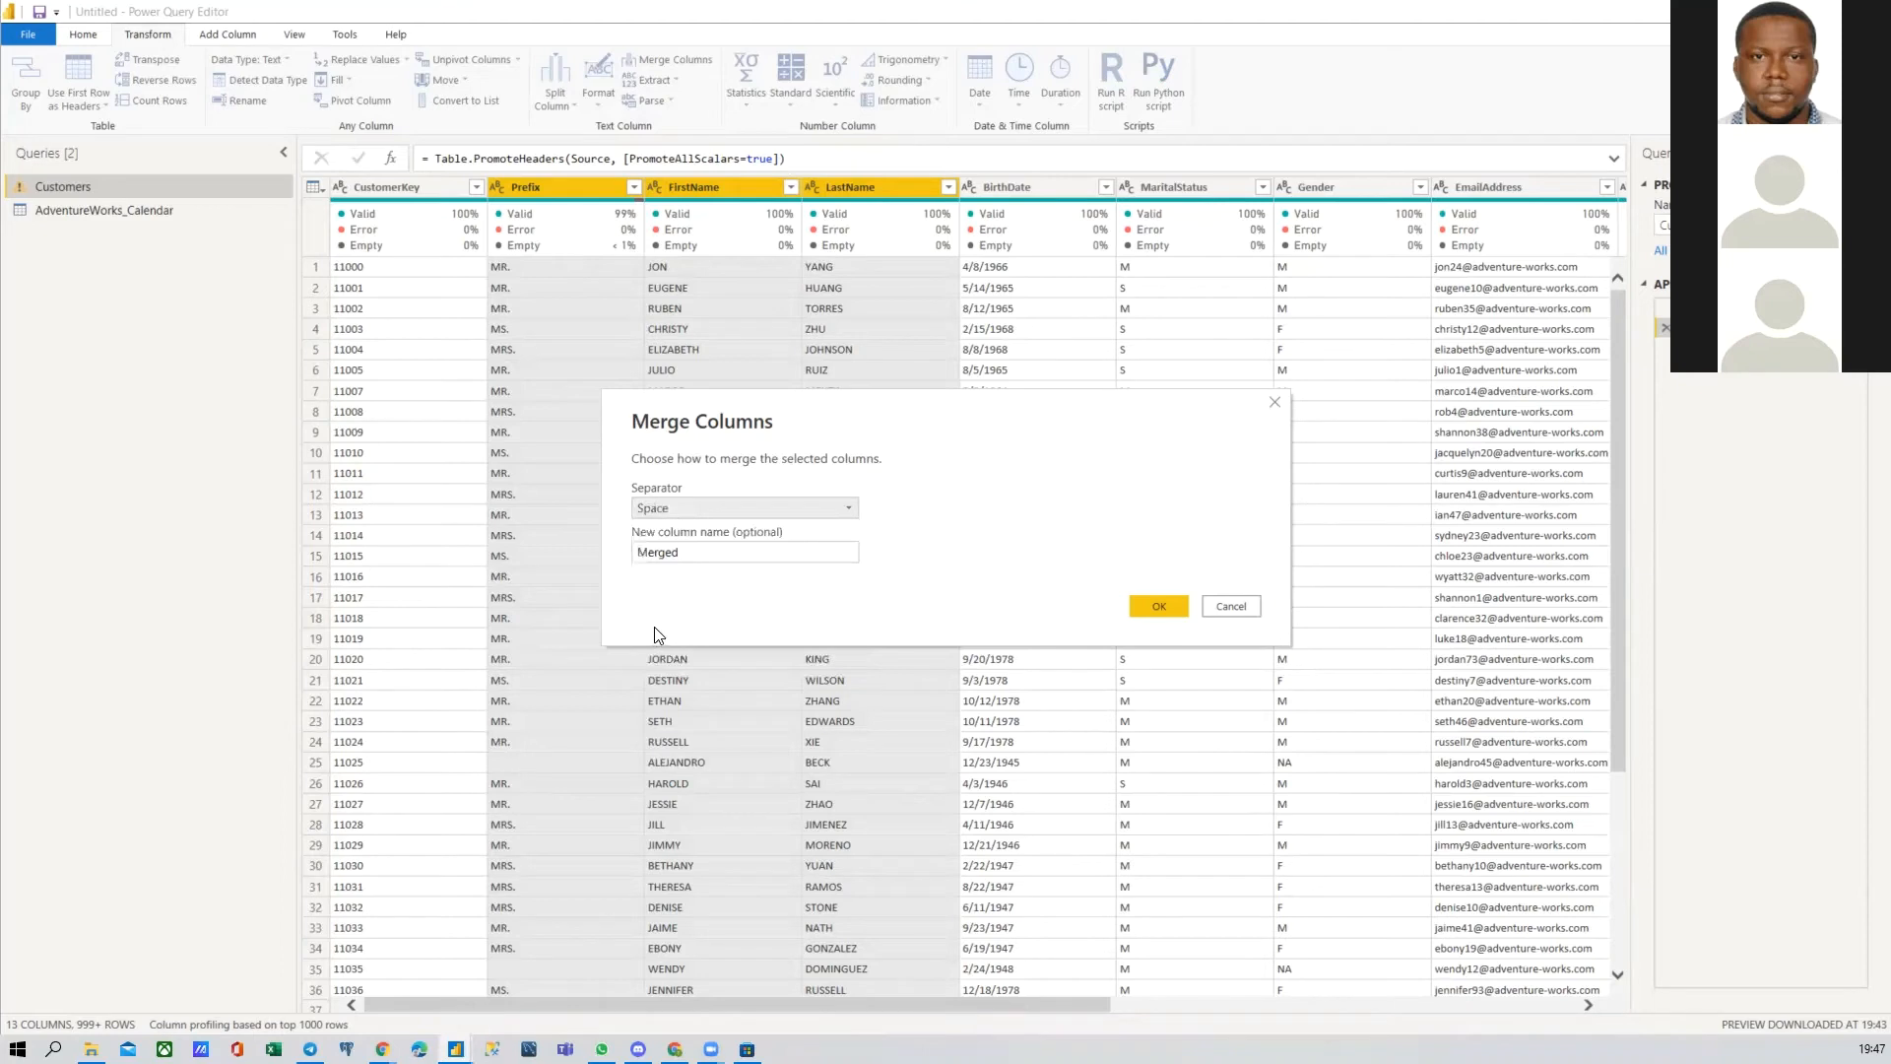
Step: Name the merged column Full Name, apply the merge and select the resulting column
left_click_drag(707, 553, 622, 557)
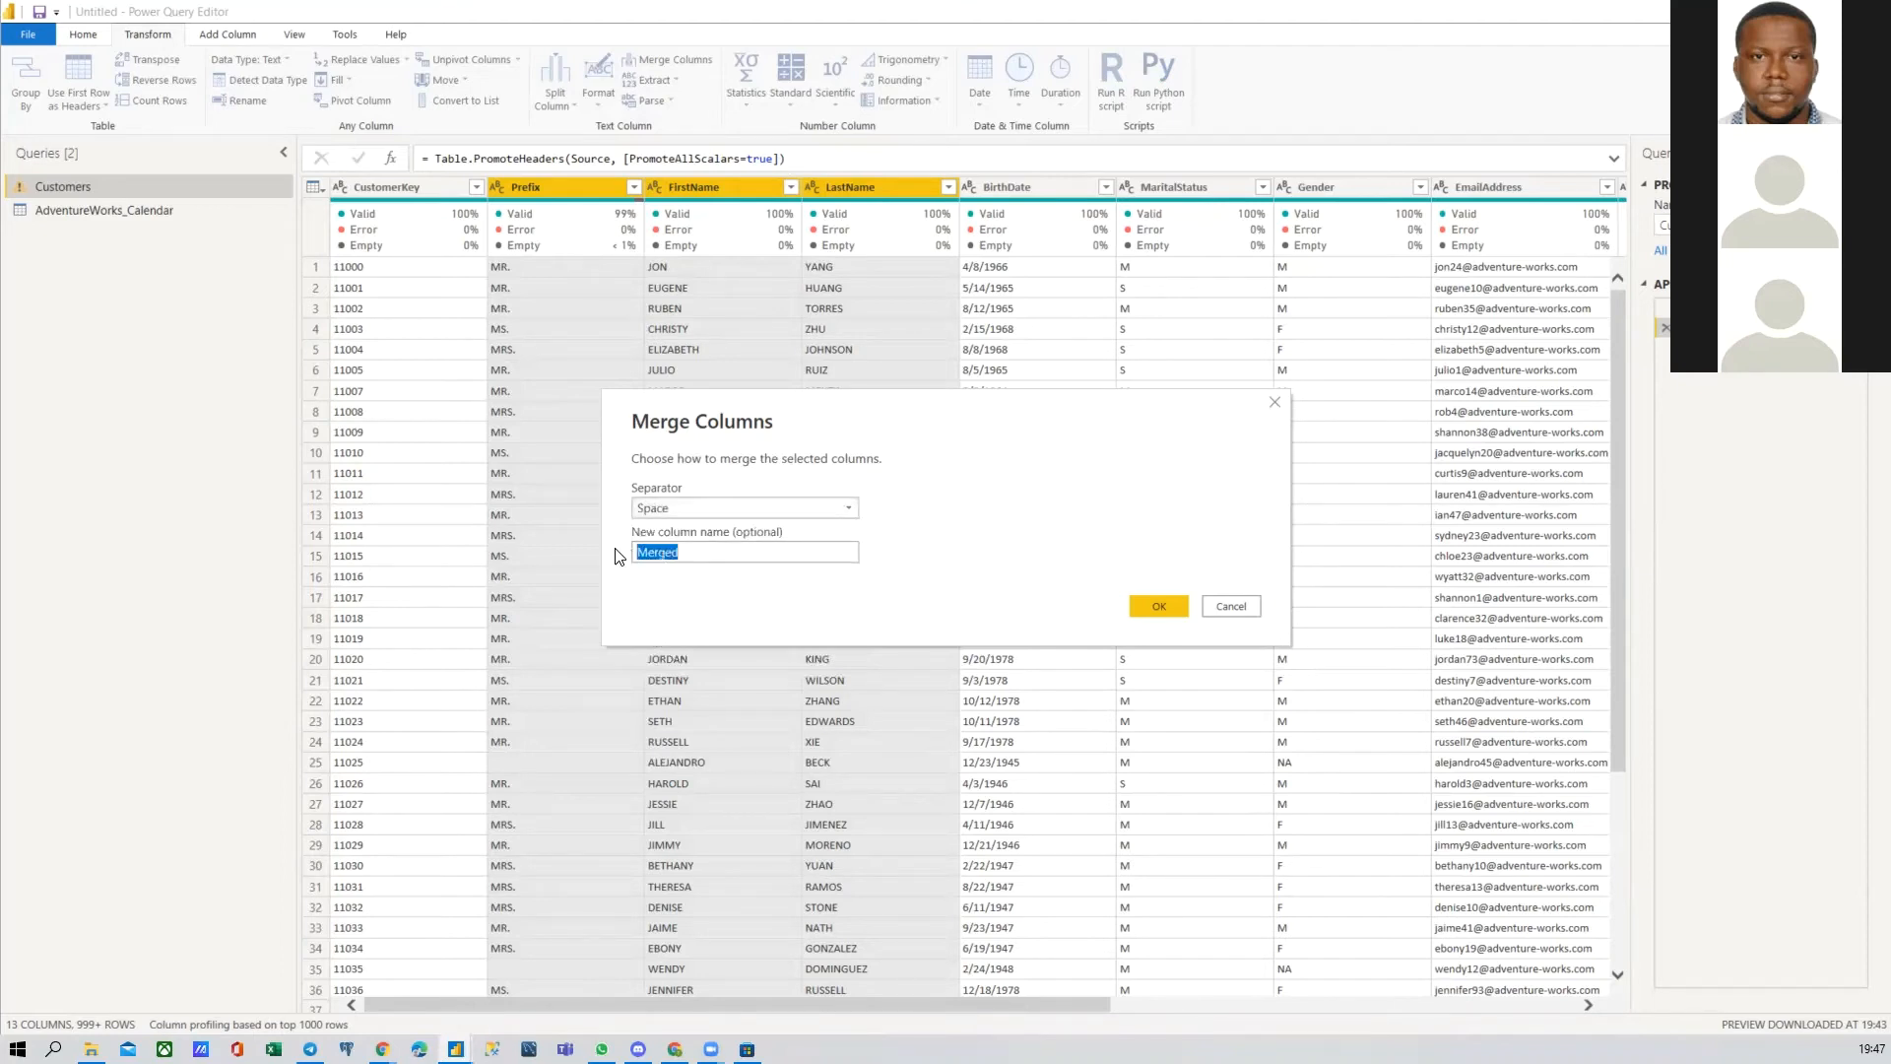
left_click(677, 555)
left_click_drag(689, 555, 632, 534)
left_click(1148, 603)
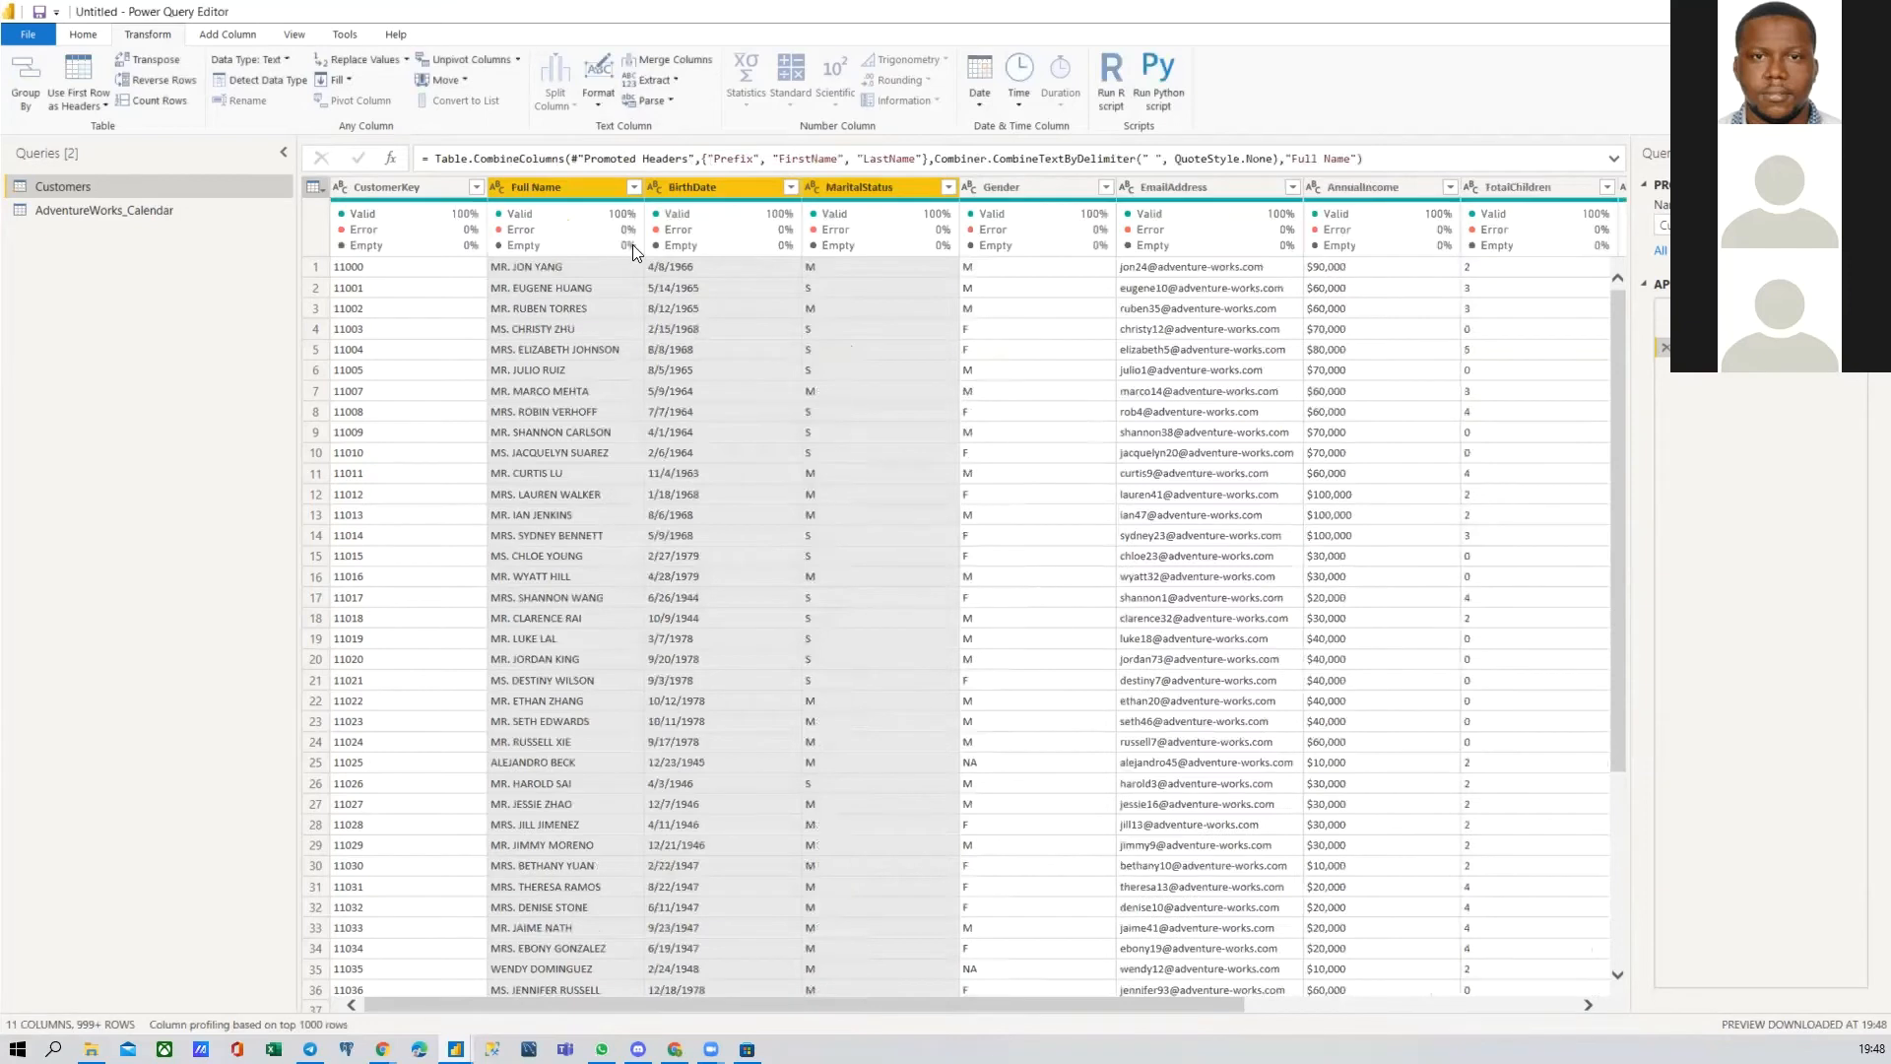
left_click(577, 191)
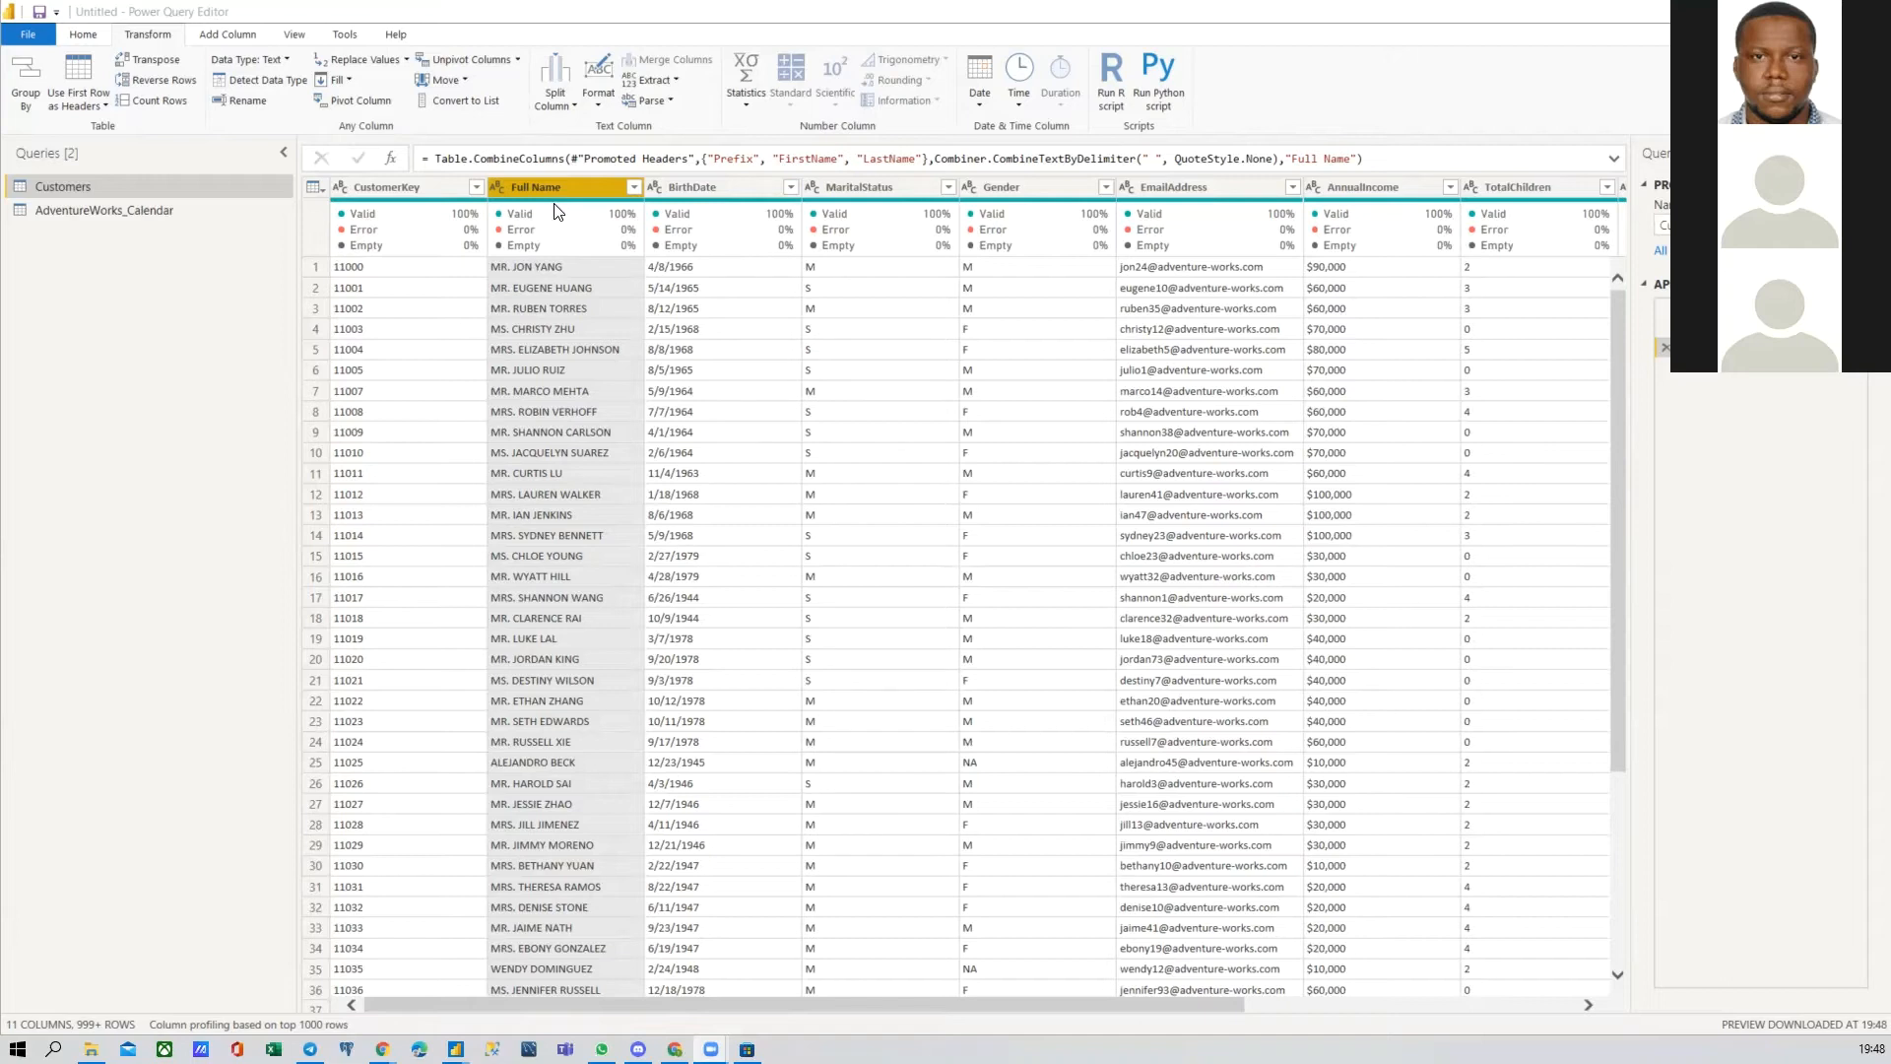
Step: Compare the transform commands with the add-column commands for the Full Name column, and view its data quality summary
mouse_move(559, 237)
left_click(250, 37)
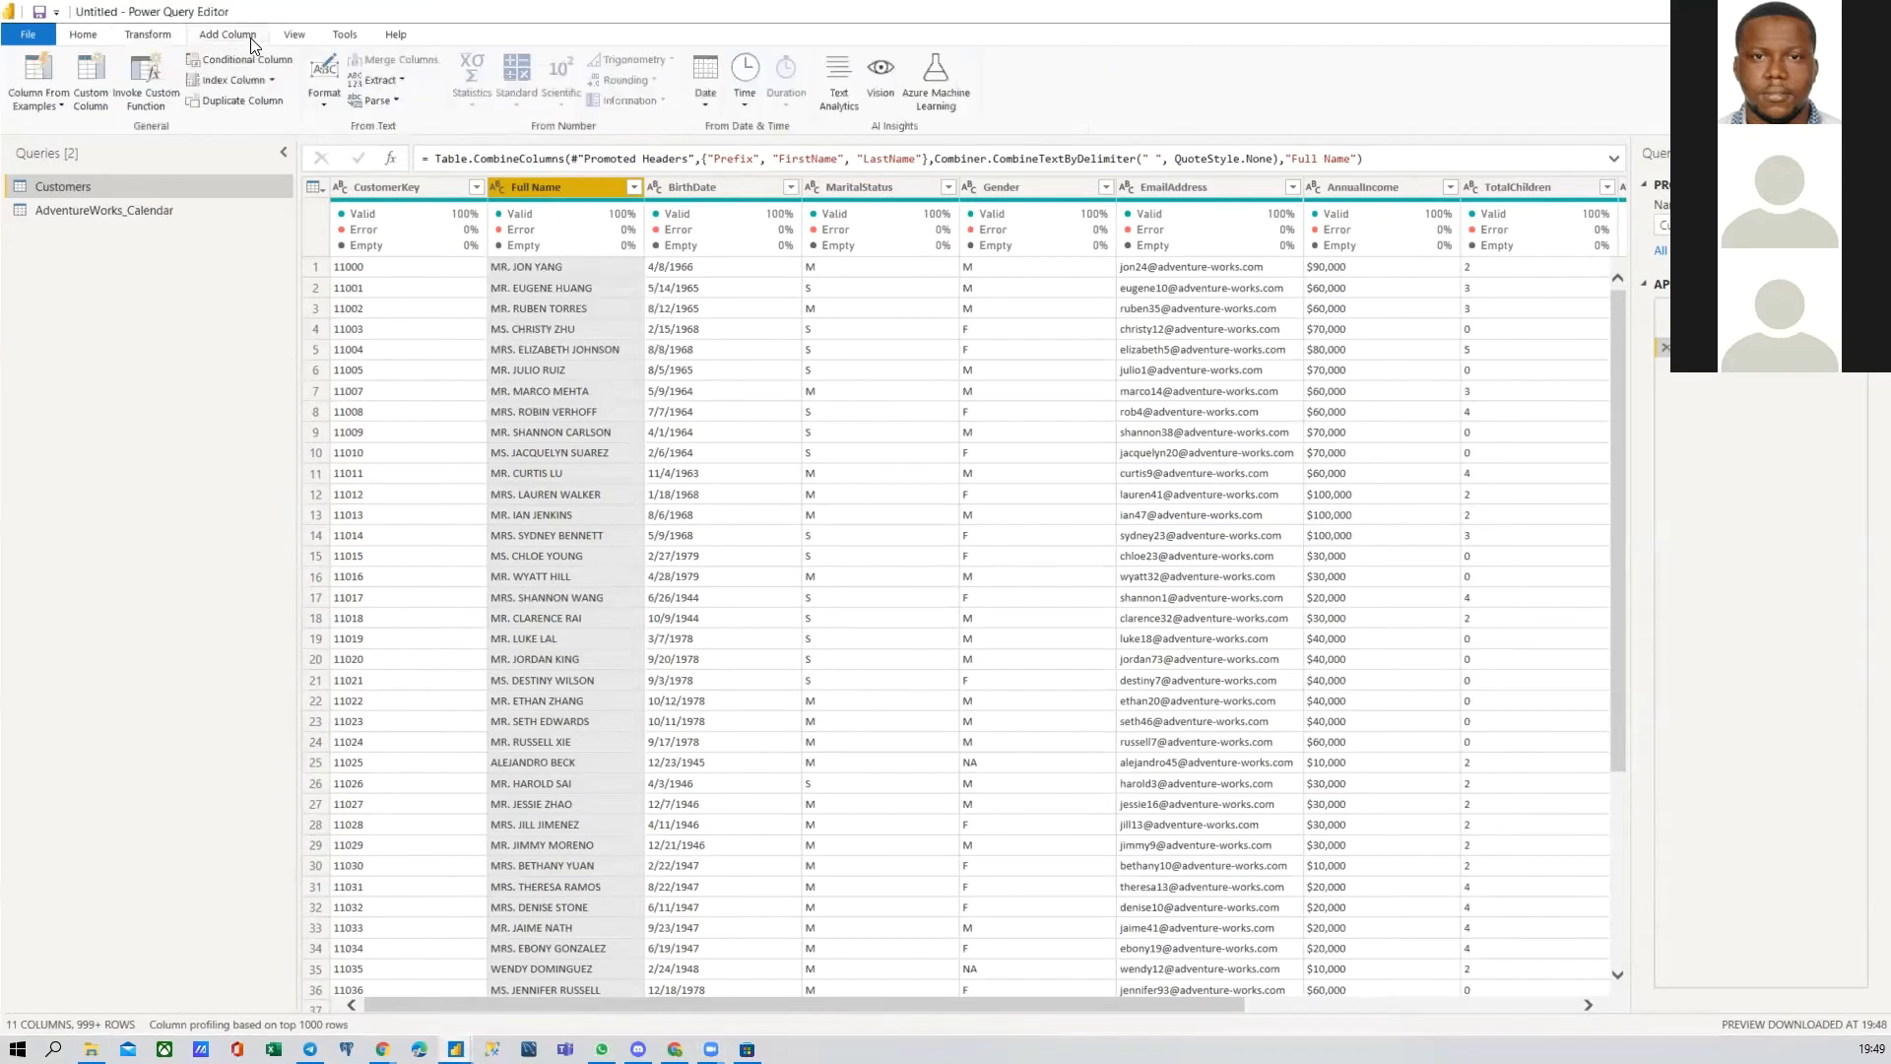
left_click(162, 38)
left_click(254, 37)
left_click(150, 36)
left_click(217, 40)
left_click(165, 39)
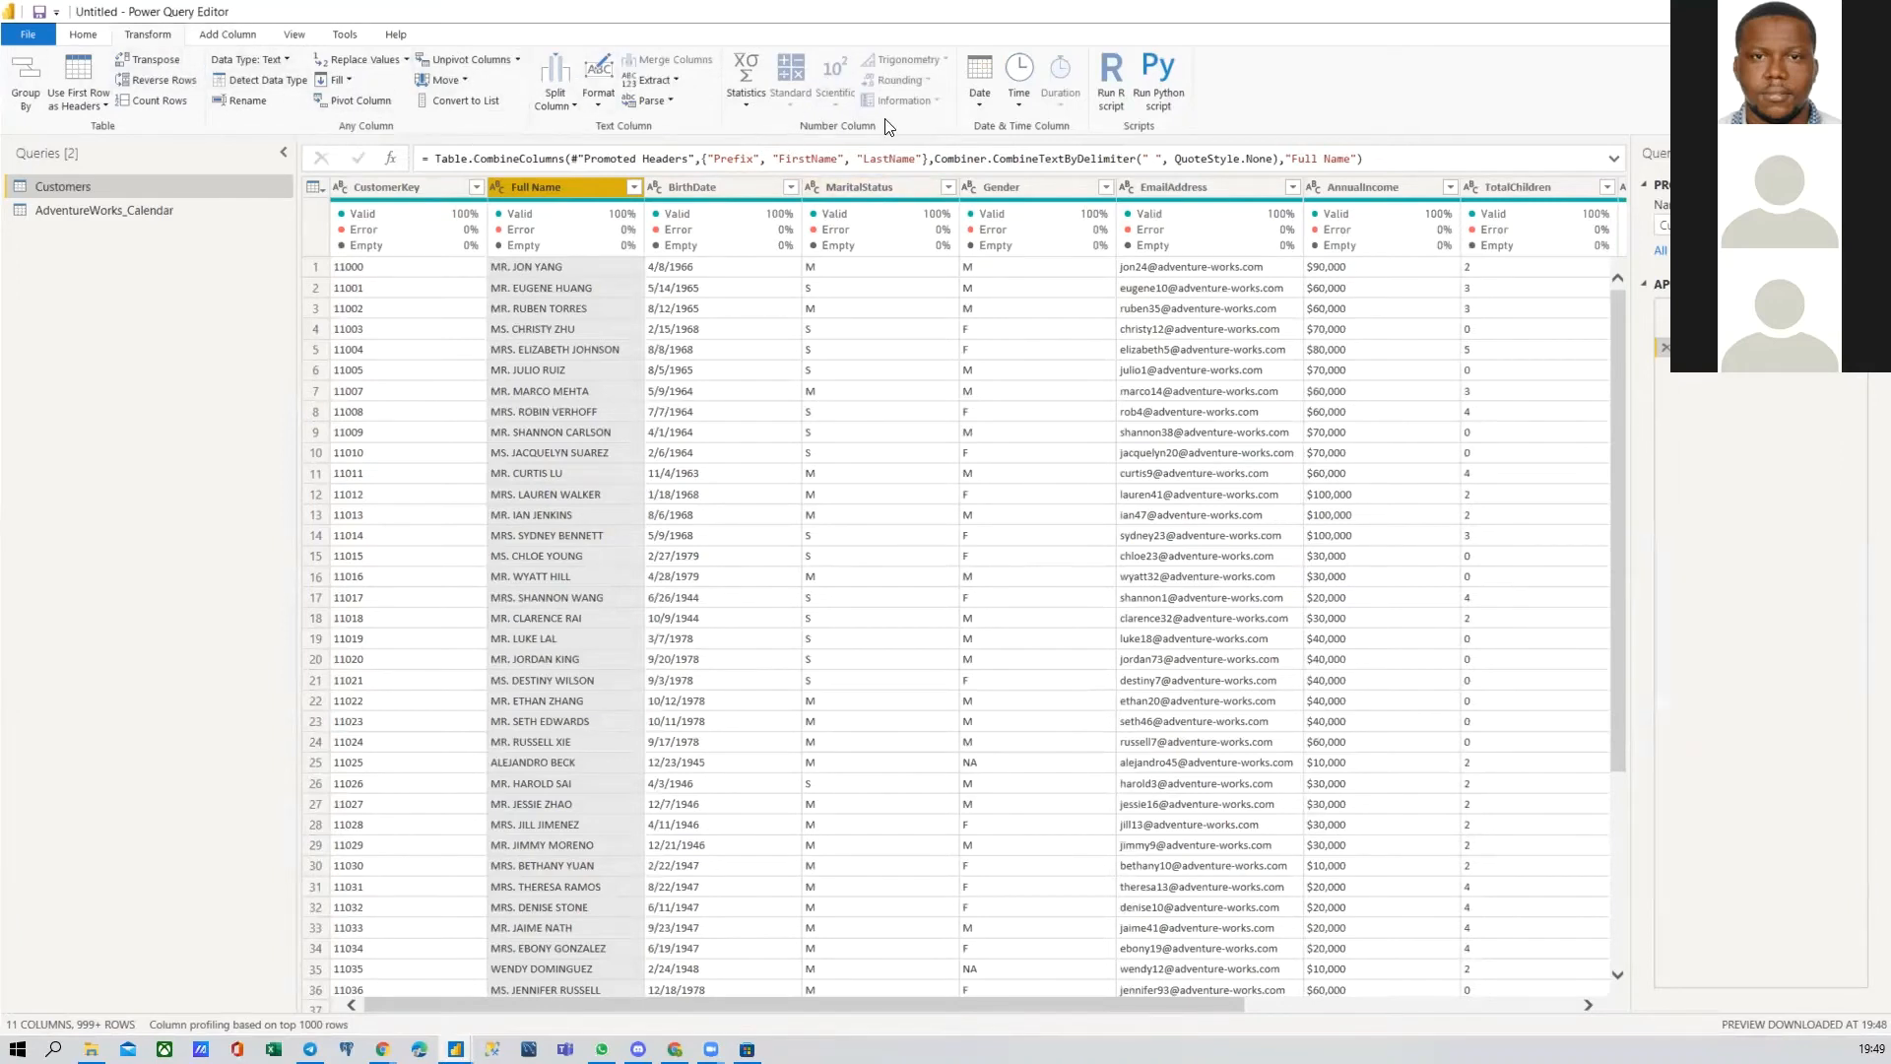
left_click(244, 33)
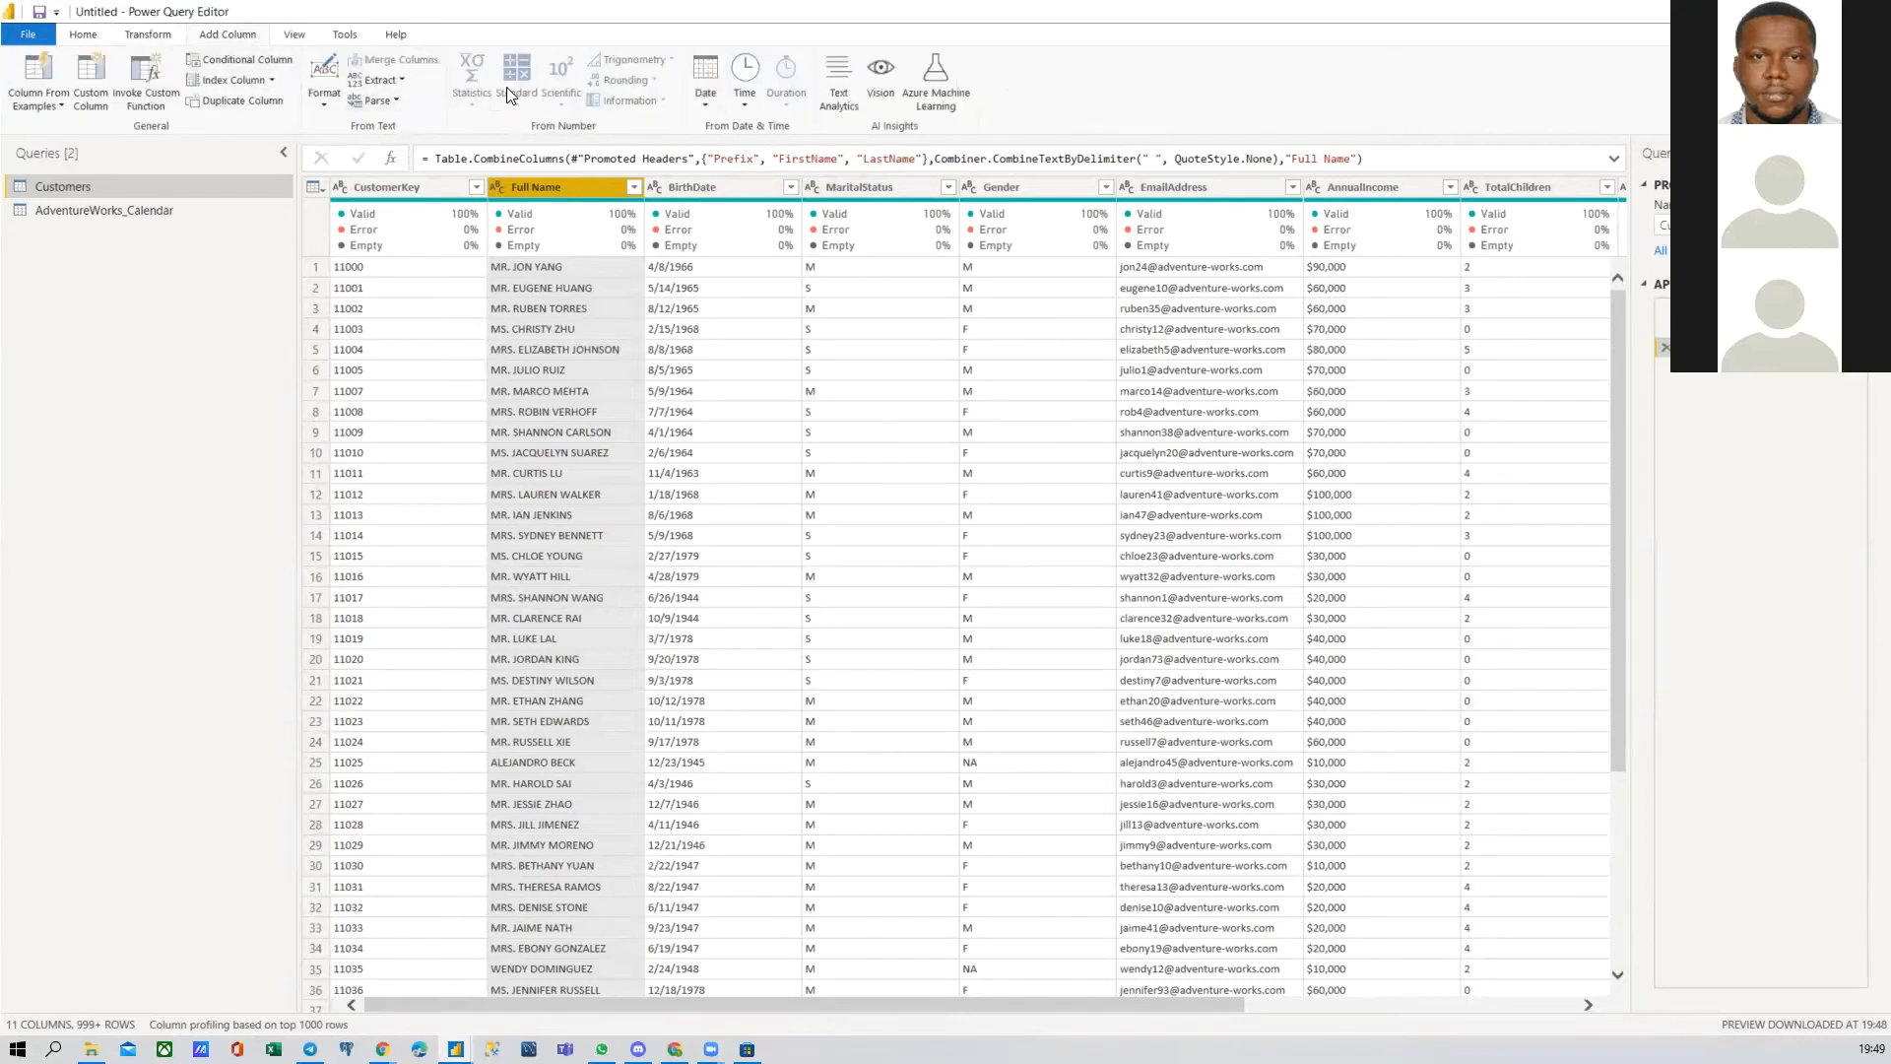
left_click(163, 36)
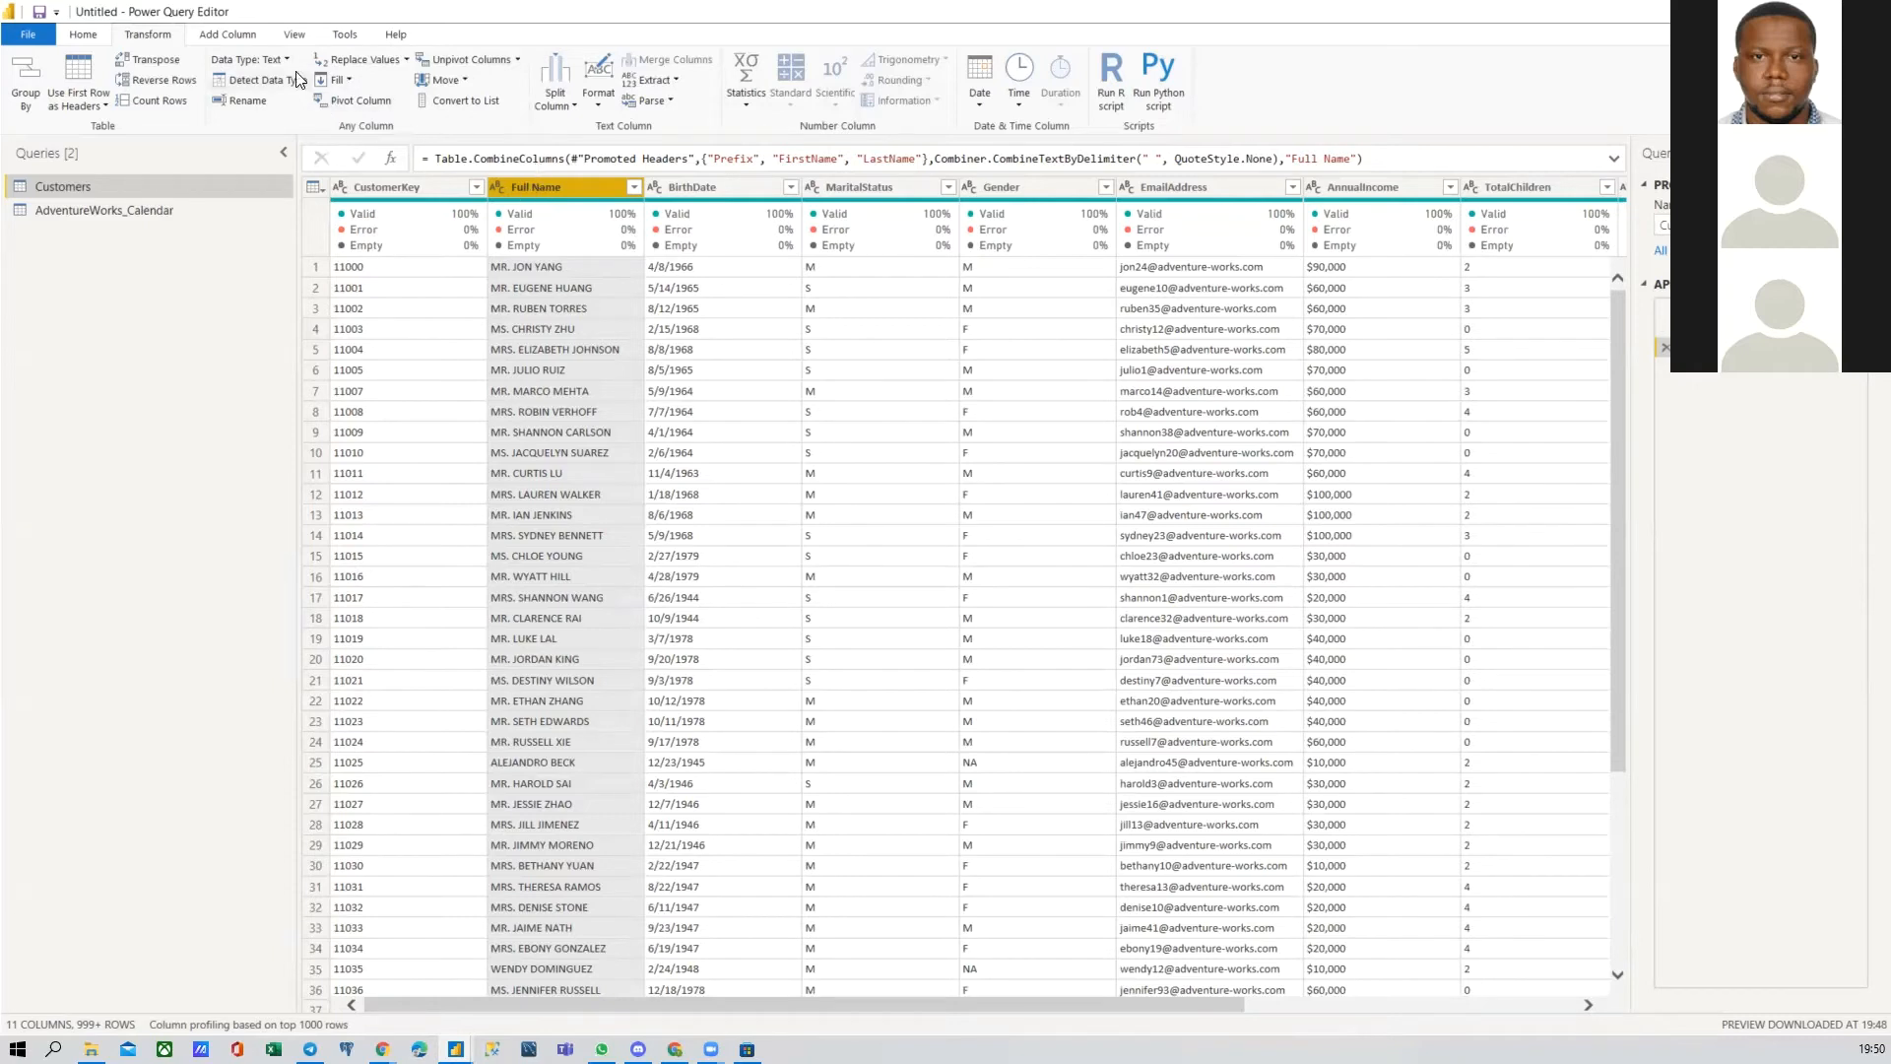
left_click(214, 36)
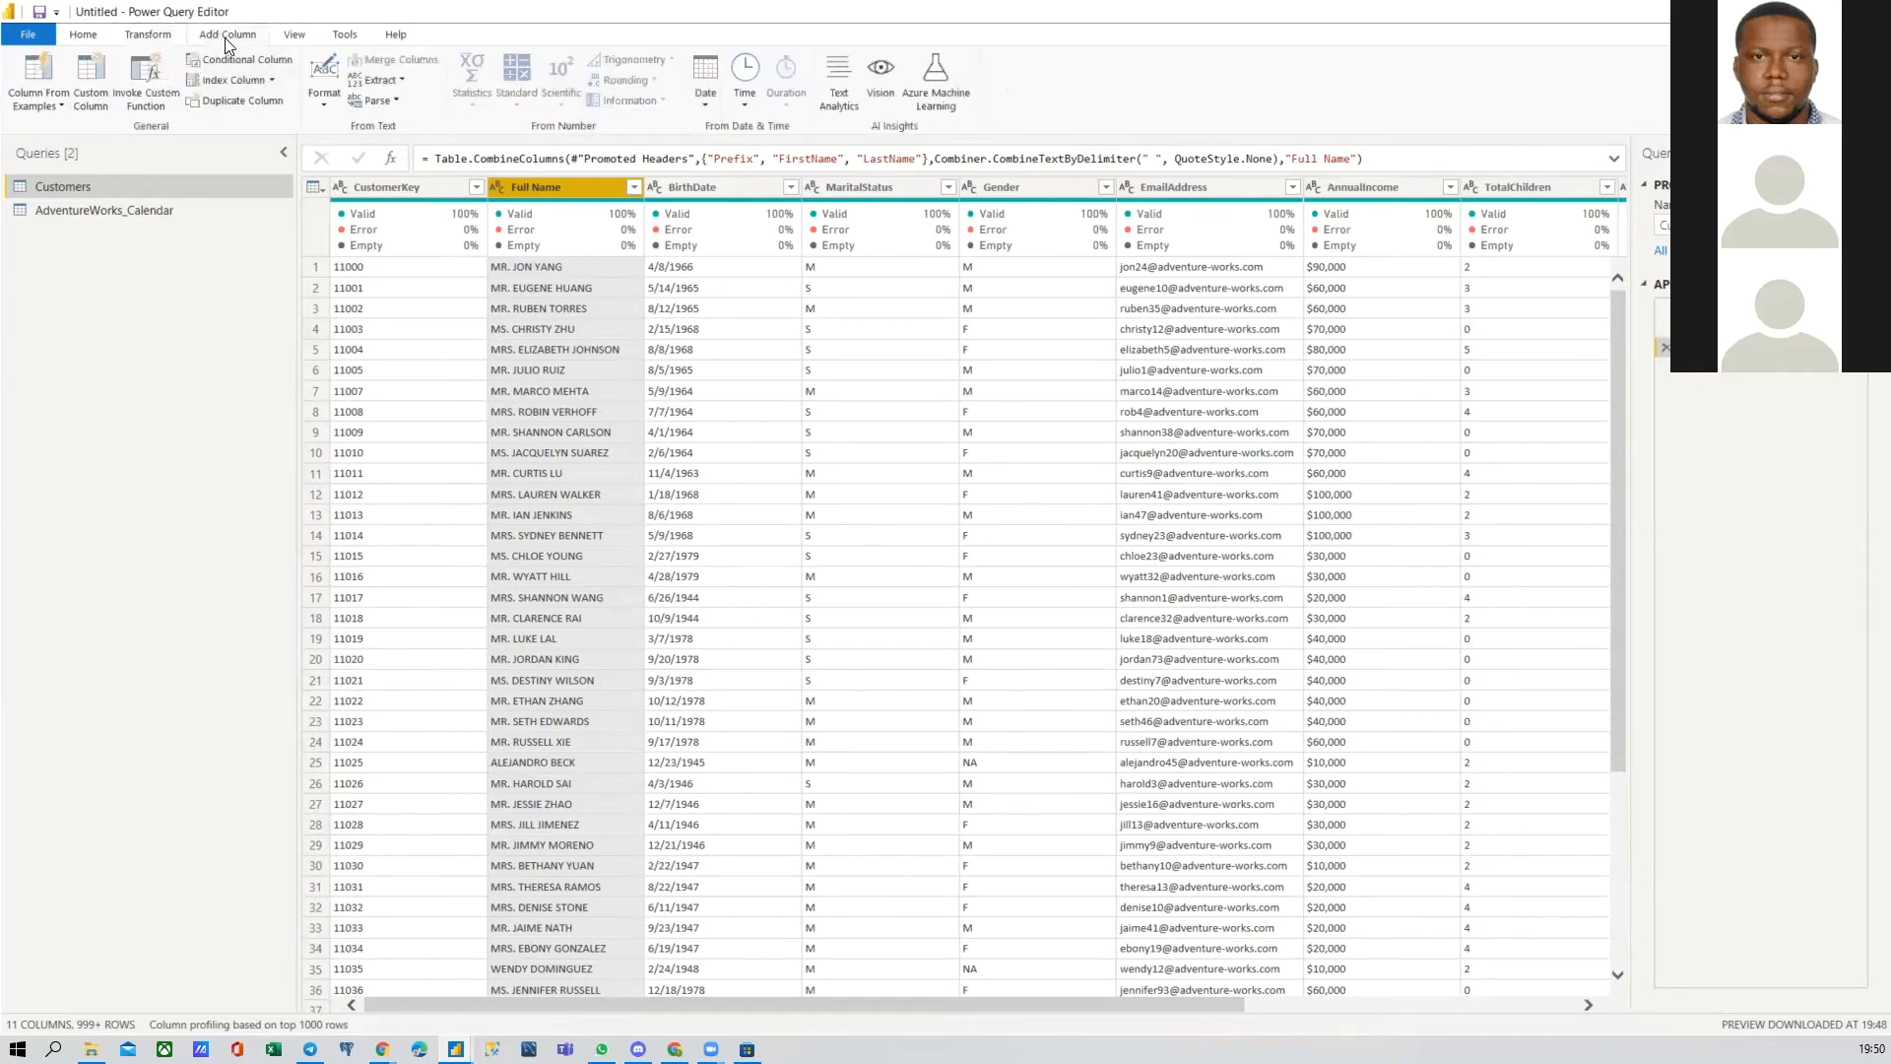
mouse_move(598, 217)
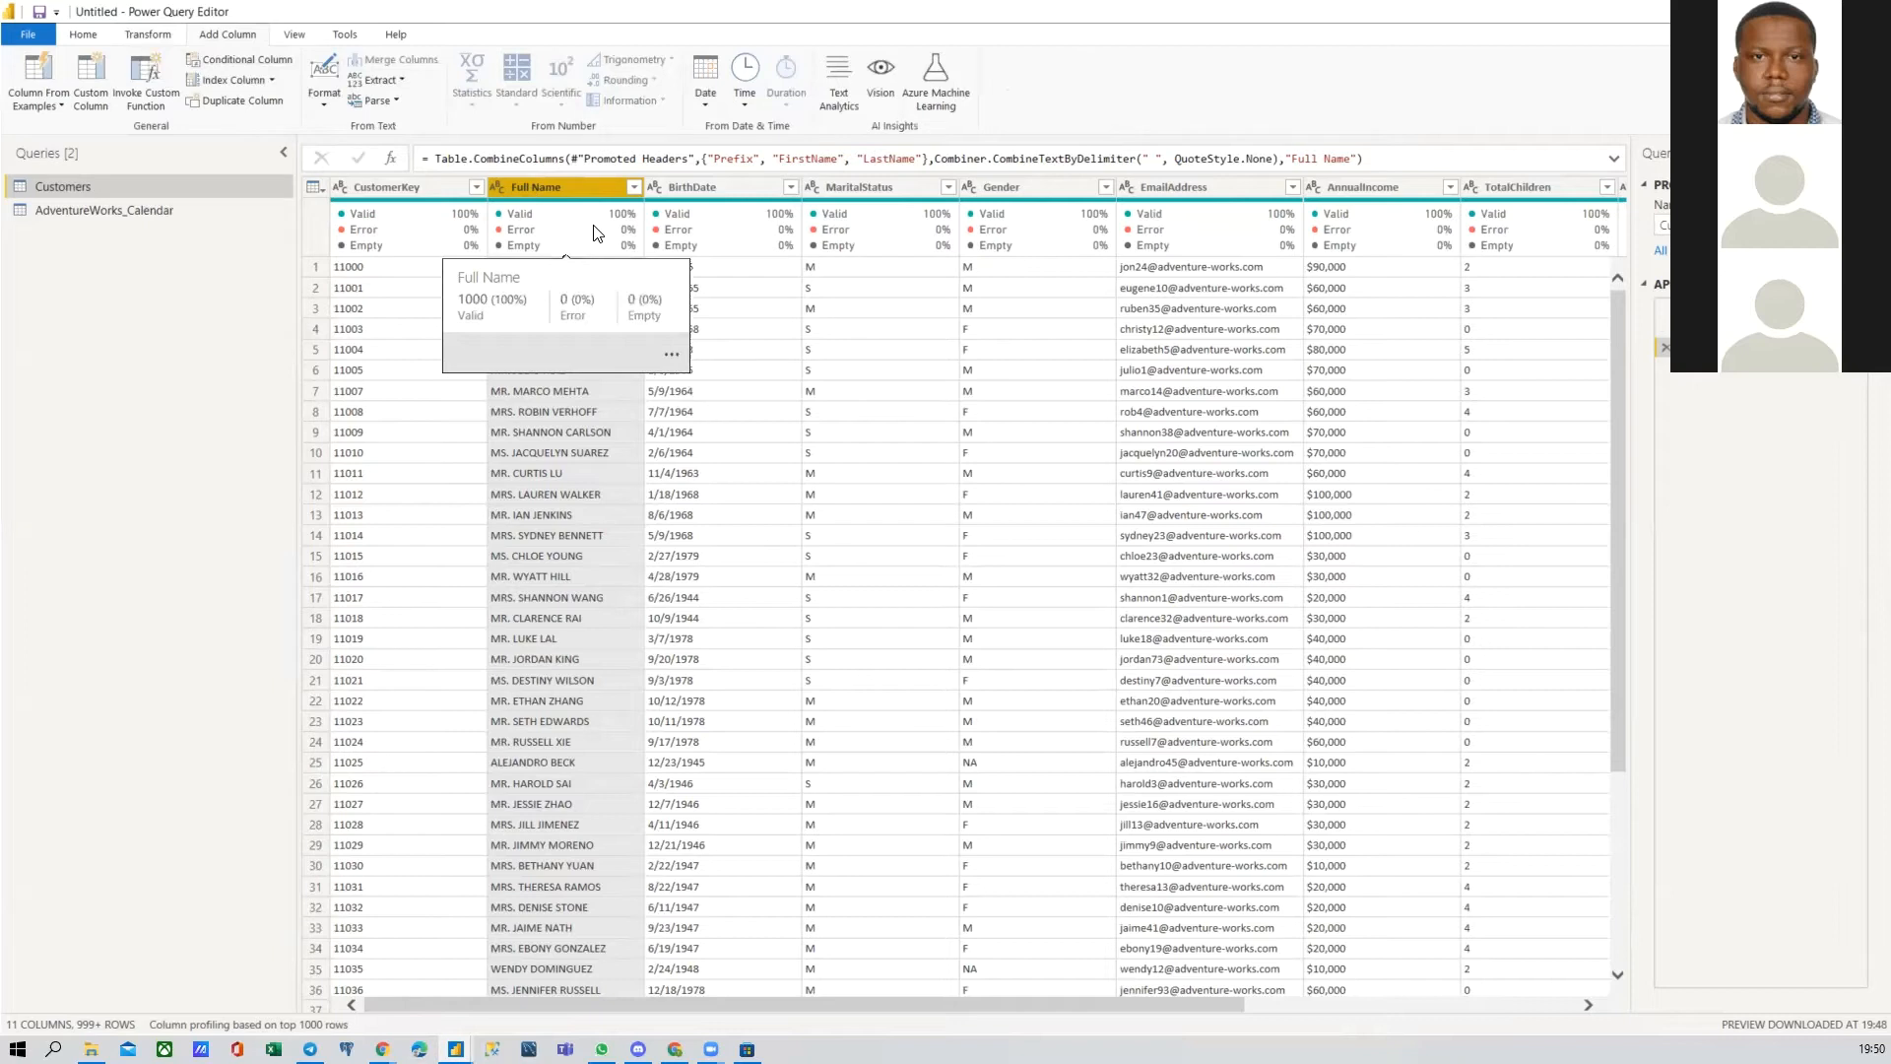
left_click(148, 33)
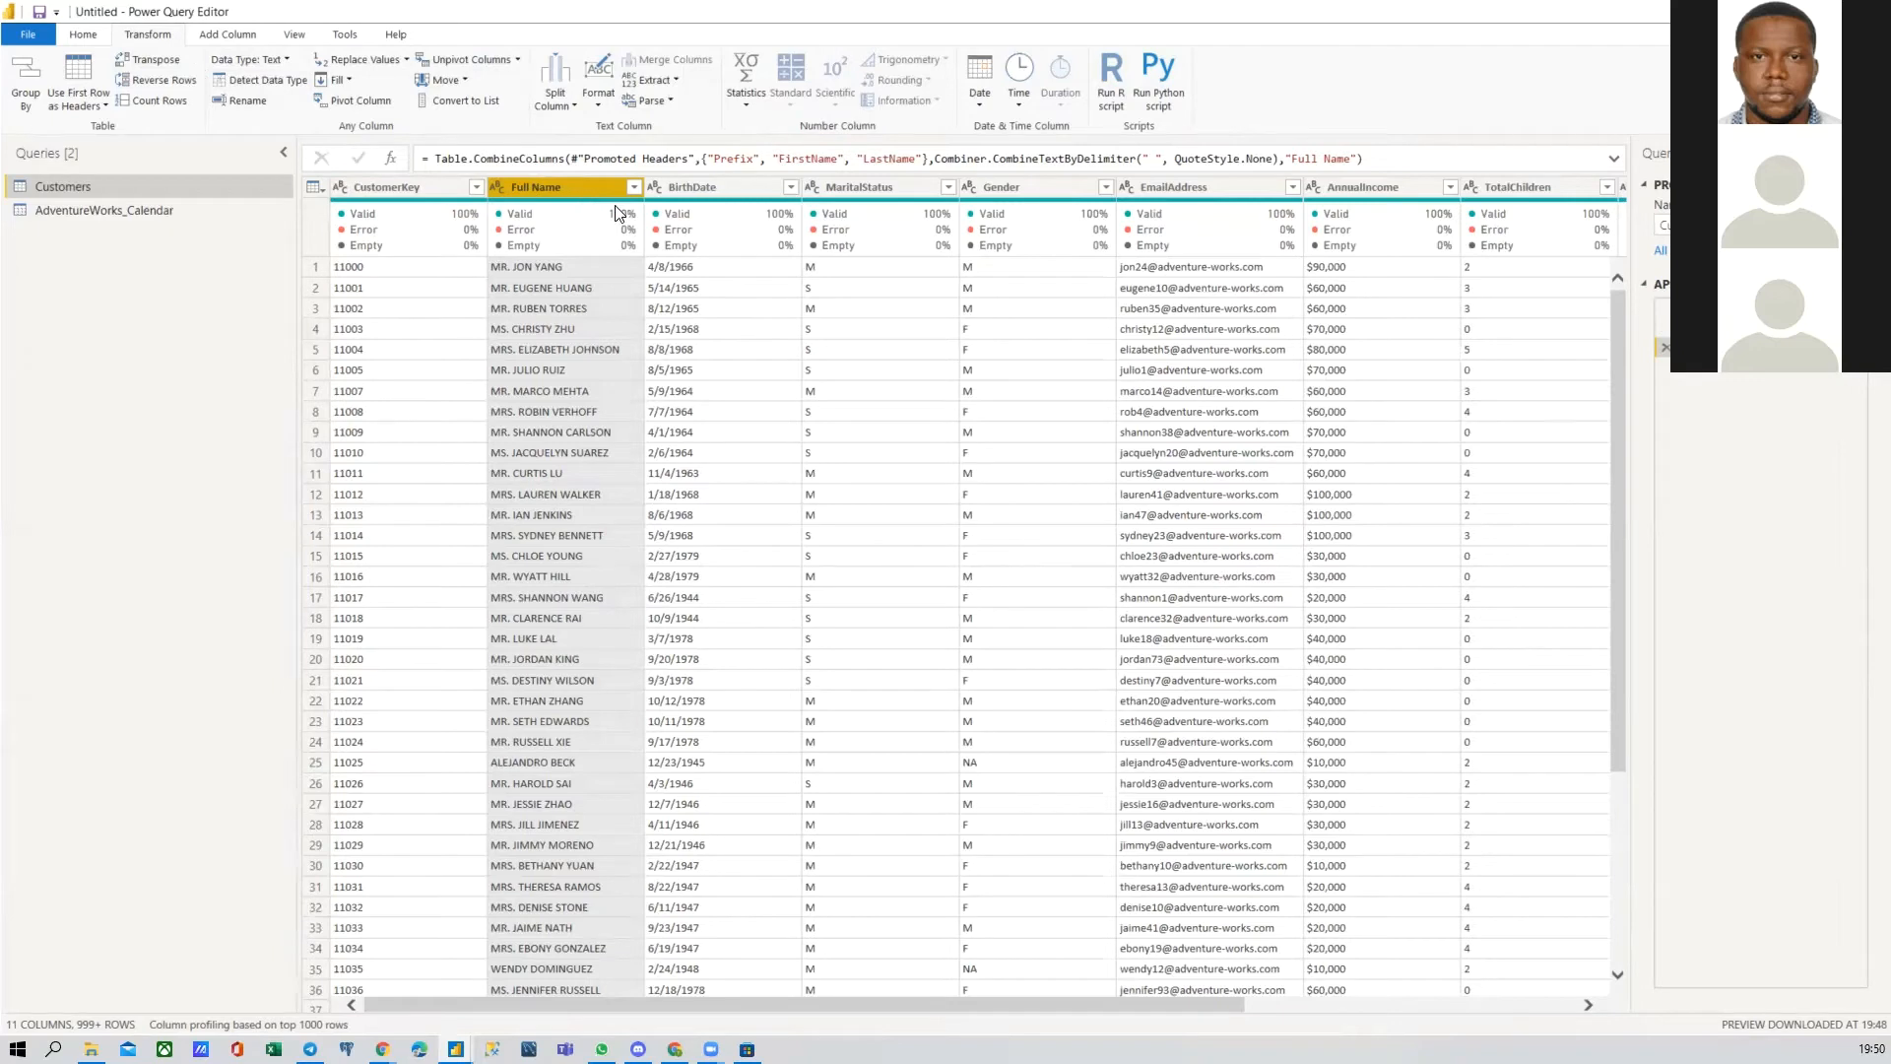
Step: Delete the applied step that merged the name columns, and check the separate Prefix, FirstName and LastName columns
left_click(1663, 328)
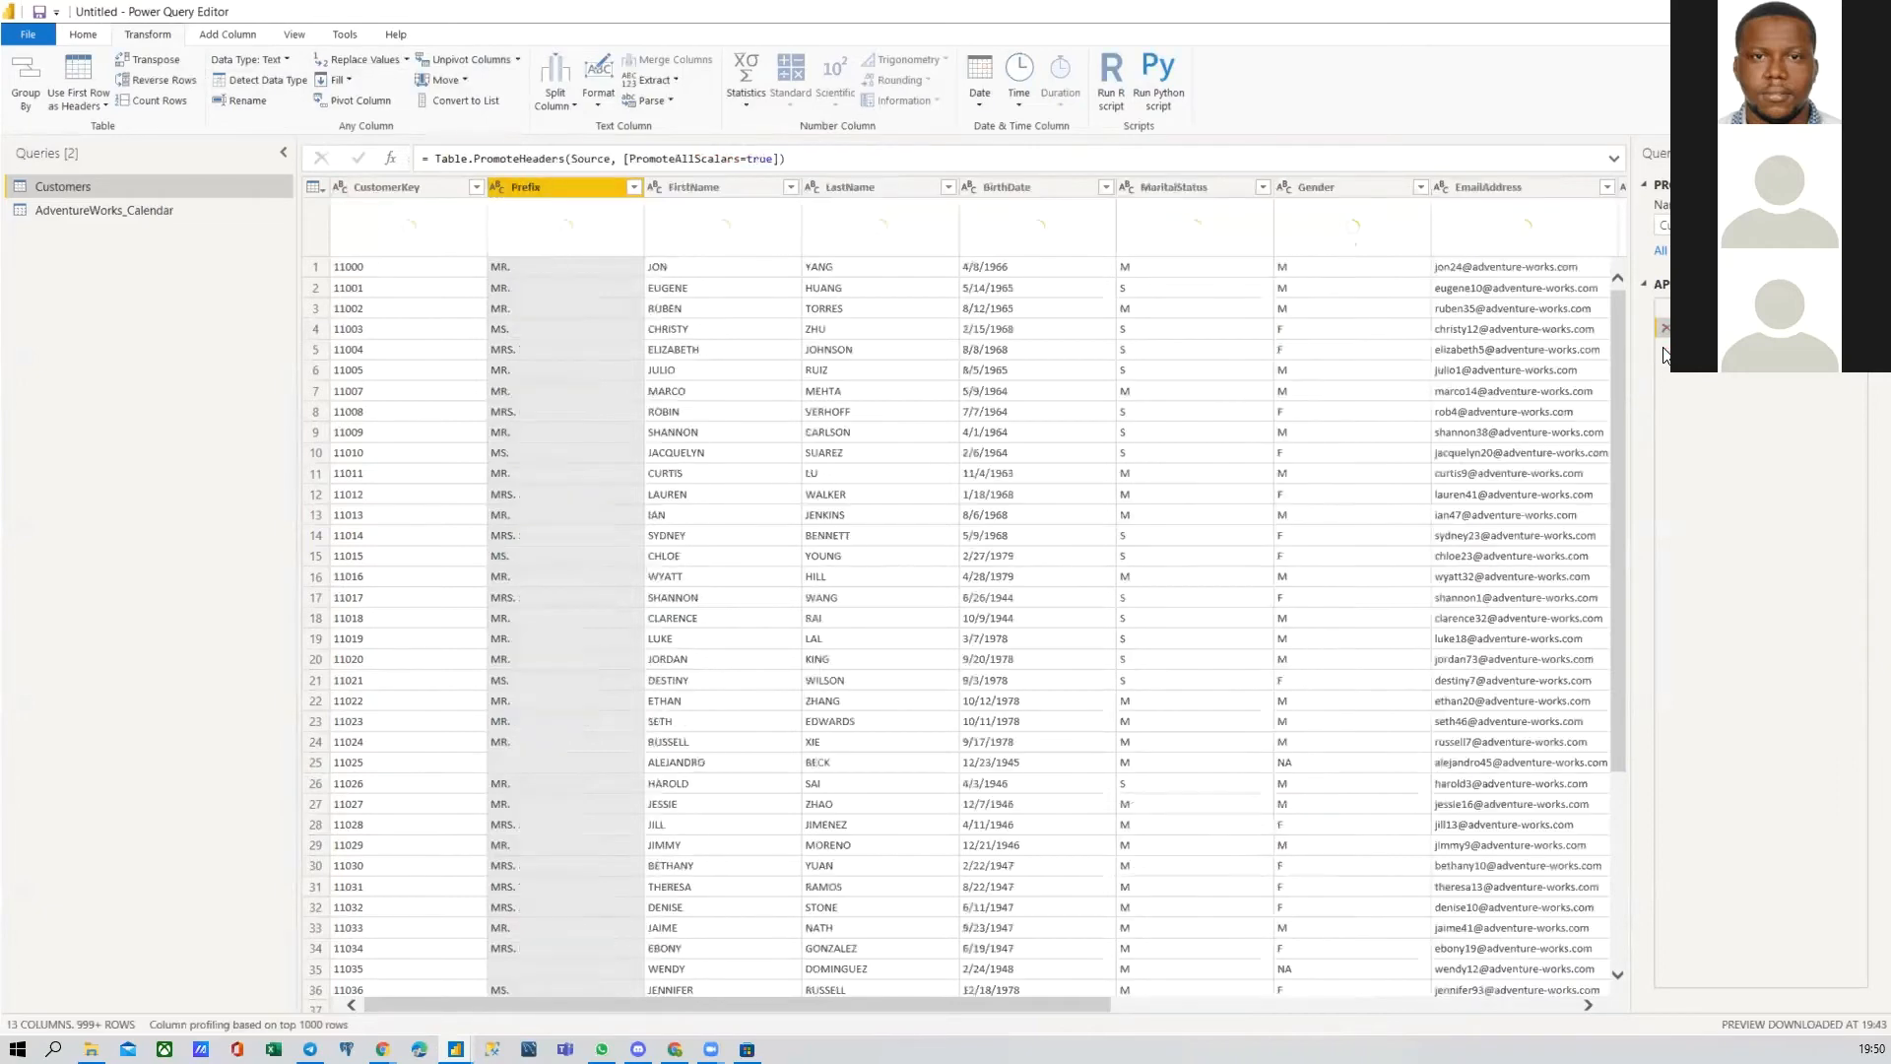
key("Right")
left_click(611, 194)
left_click(757, 189)
left_click(853, 187)
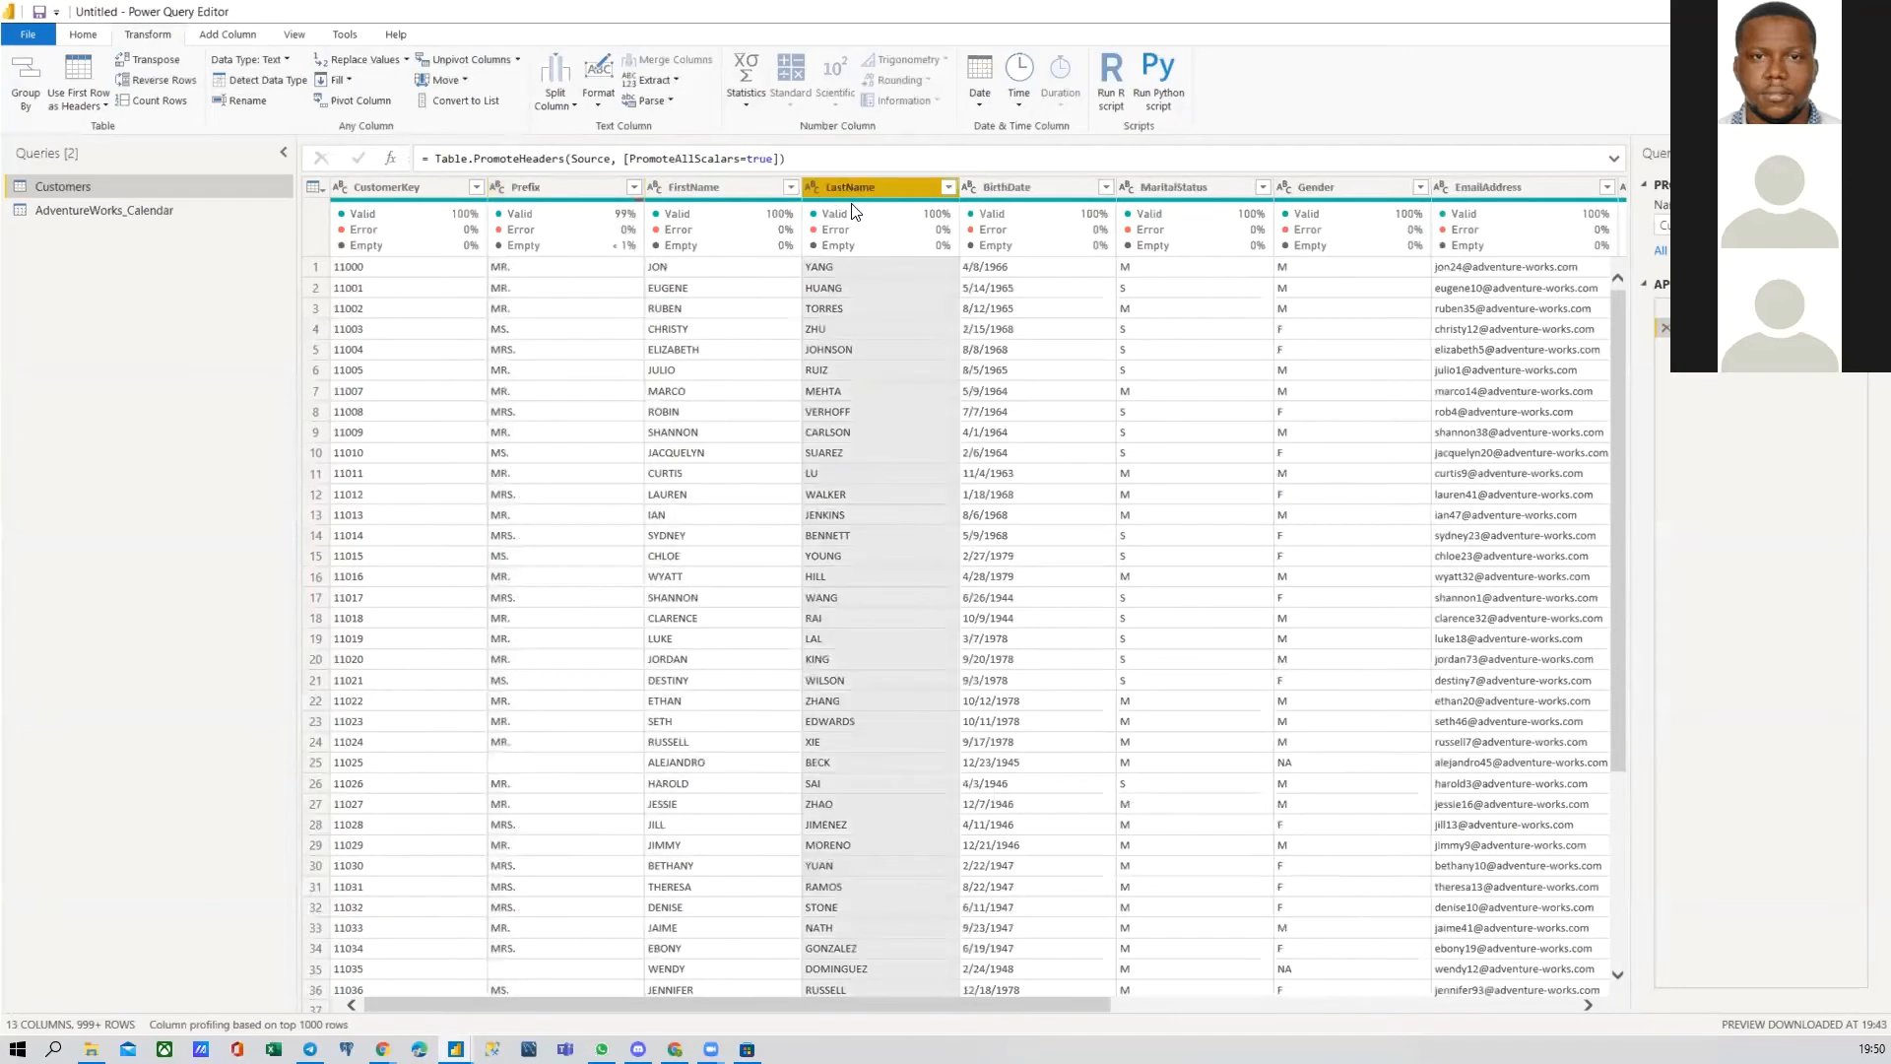
Step: Compare the transform commands with the add-column commands available for the LastName column
left_click(242, 39)
left_click(164, 42)
left_click(207, 37)
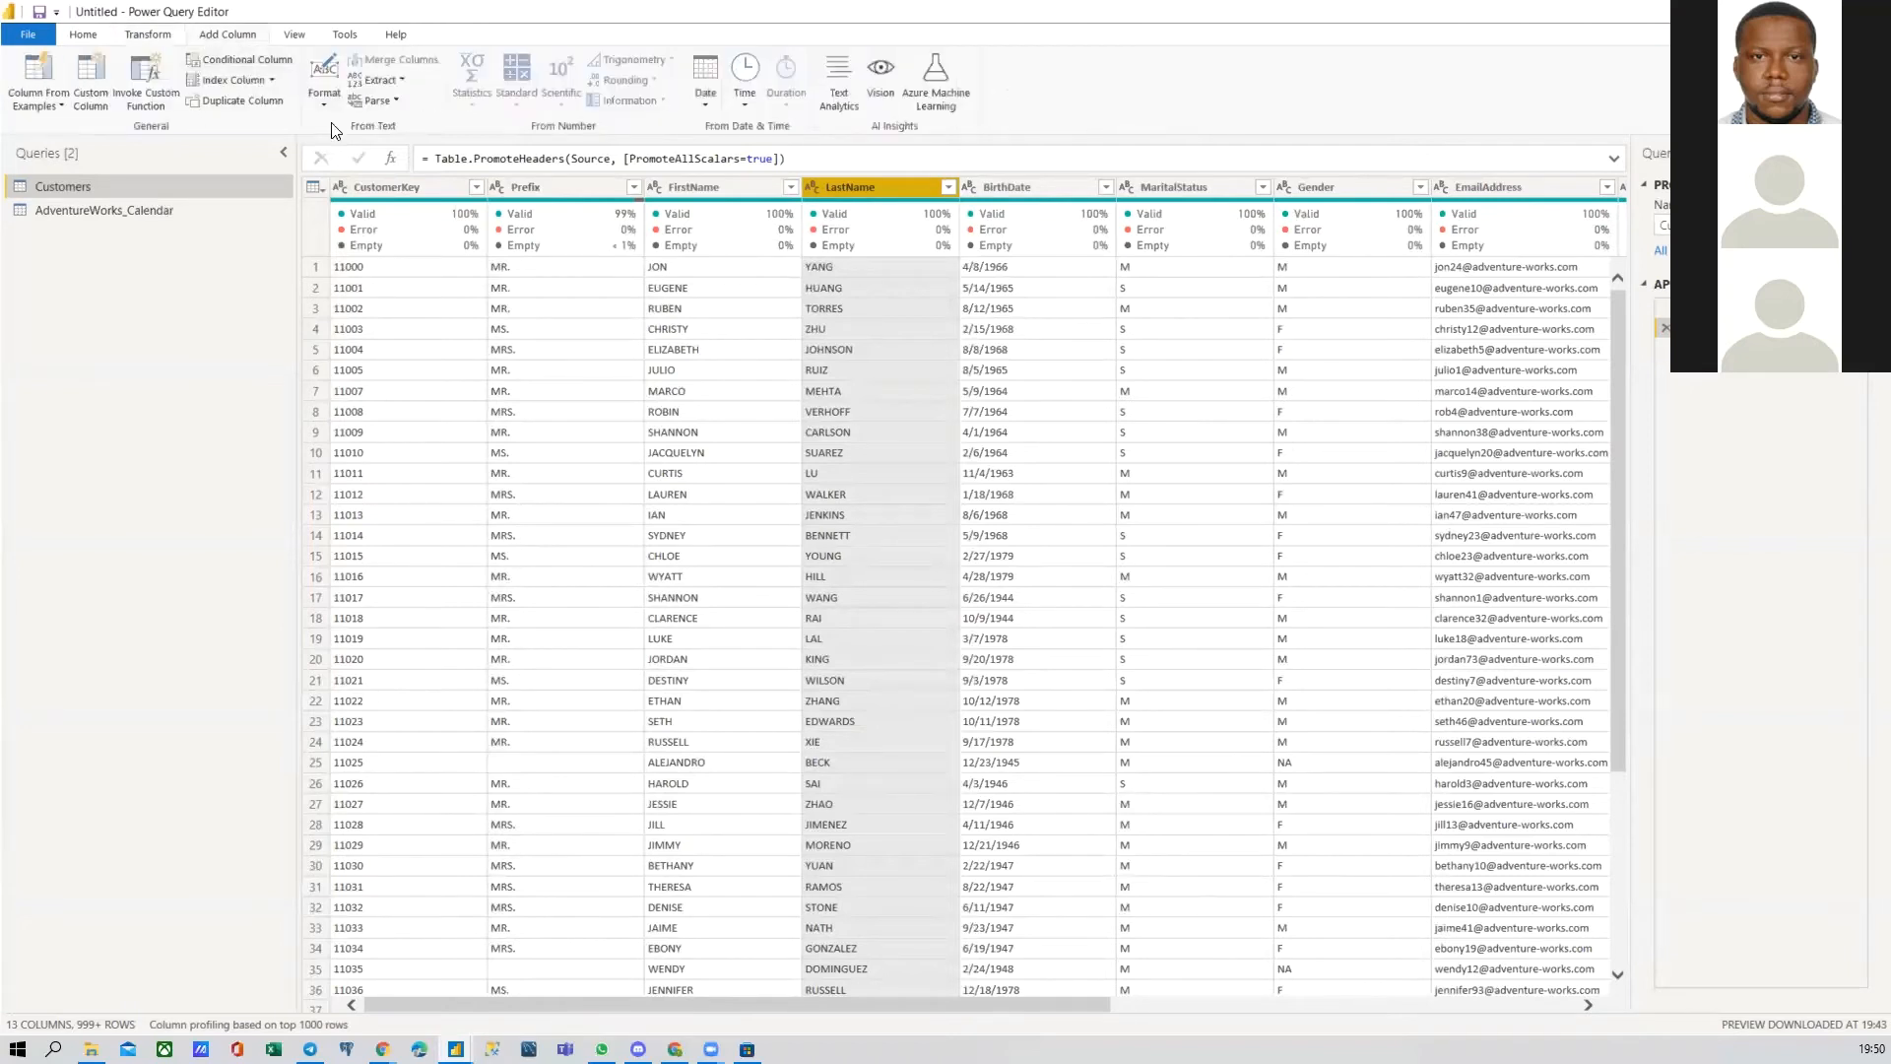
Step: Add a new column named Full Name that merges the Prefix, FirstName and LastName columns with a Space separator
left_click(538, 185)
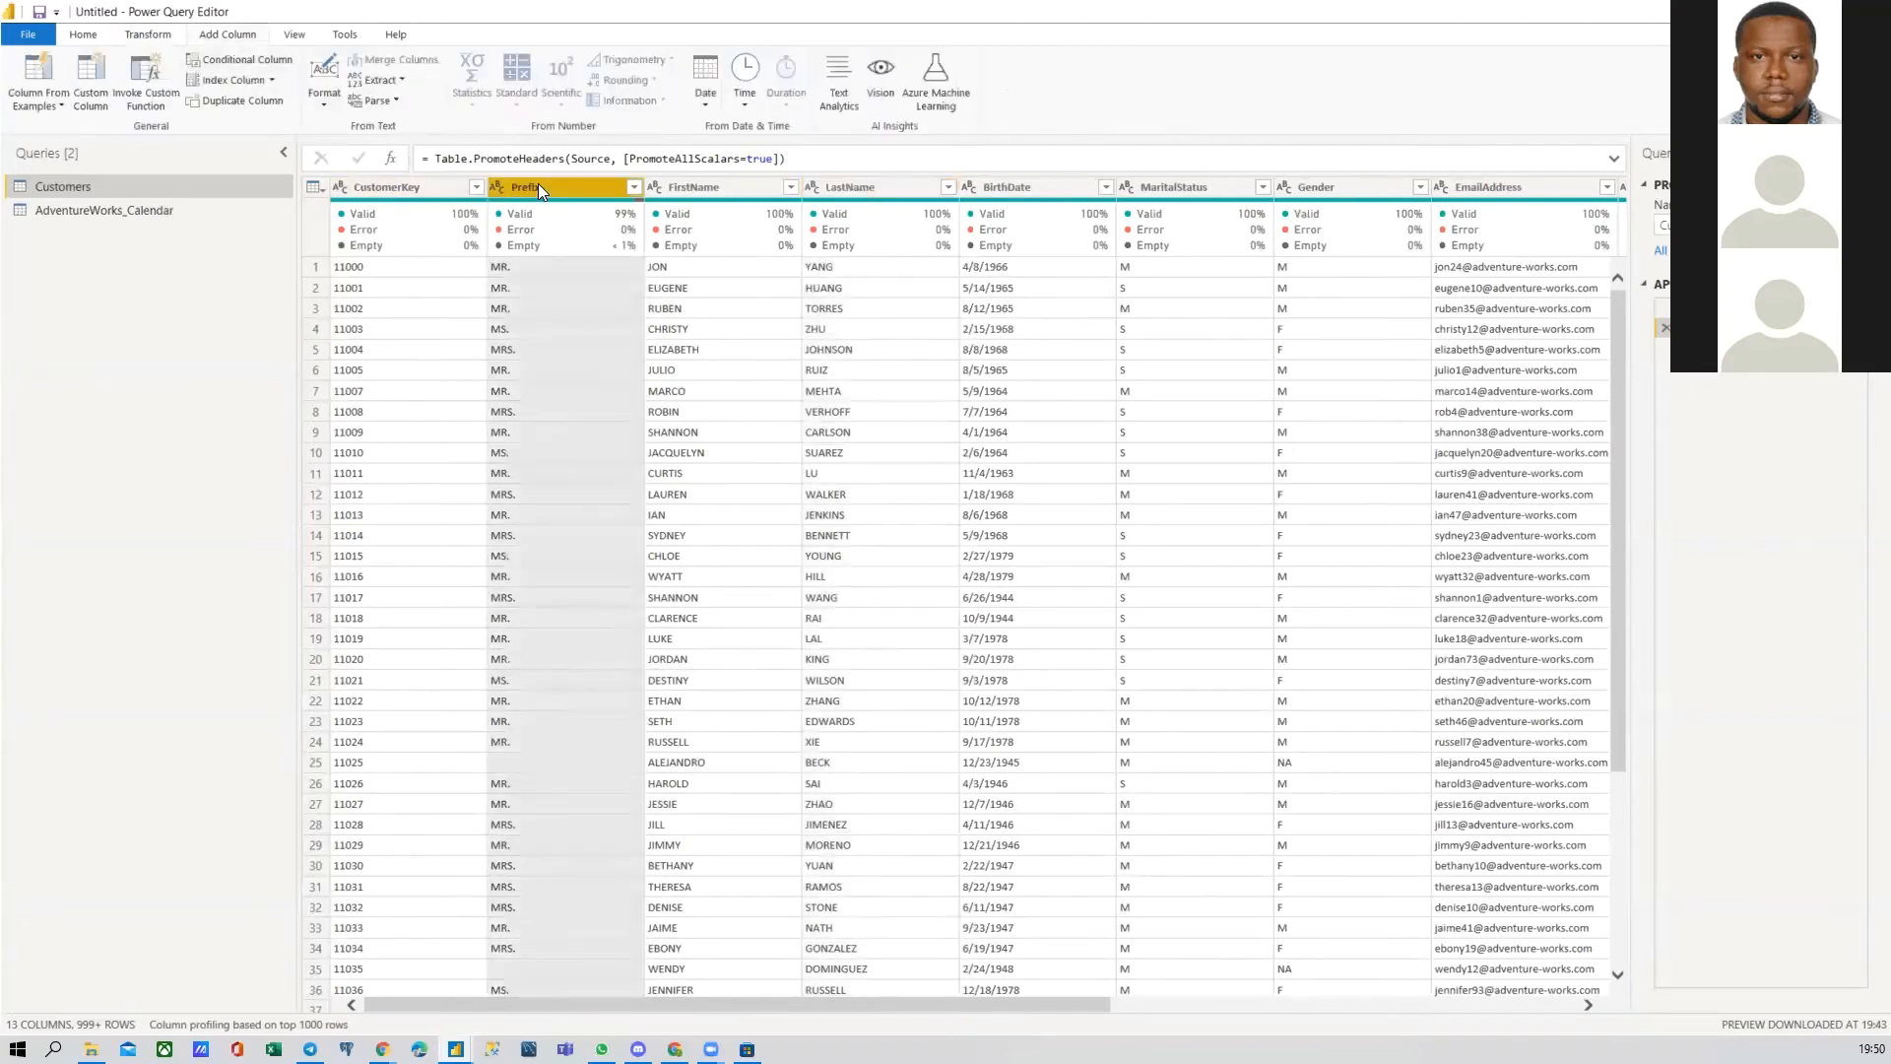
left_click(701, 188, "ctrl")
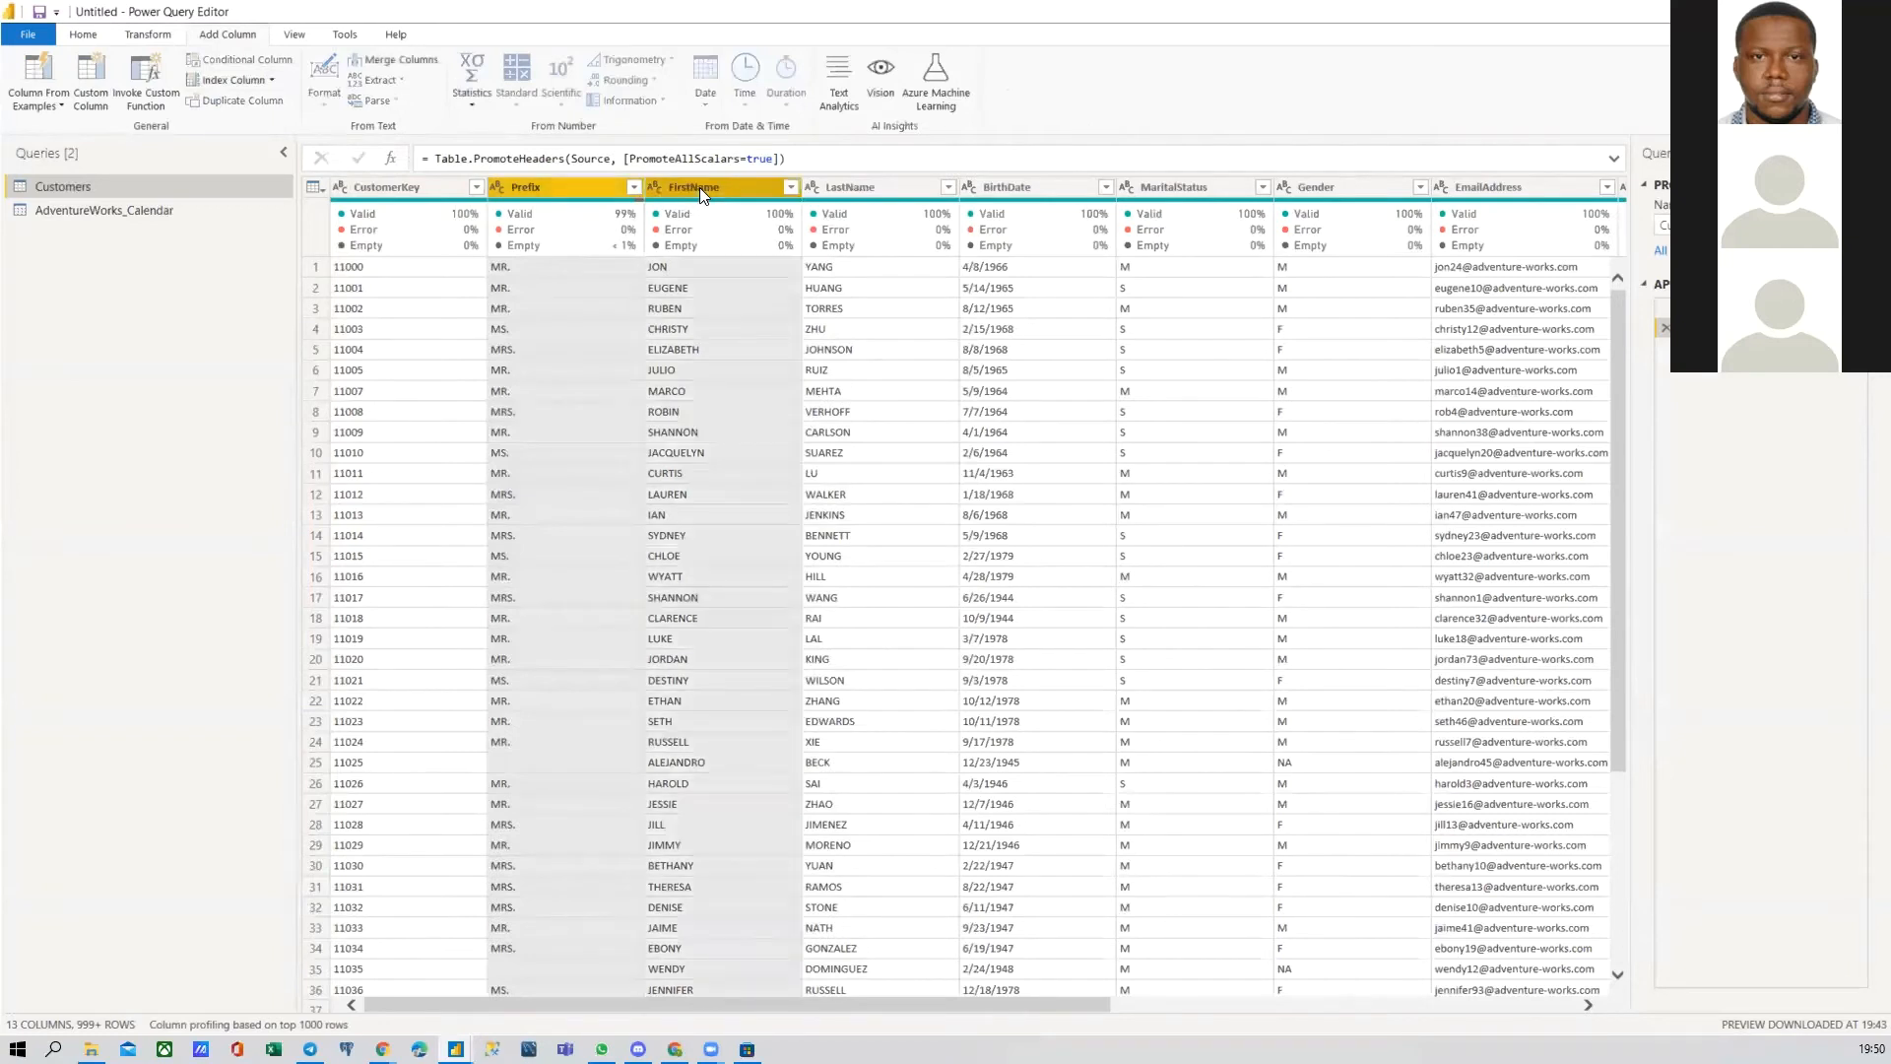
left_click(867, 189, "ctrl")
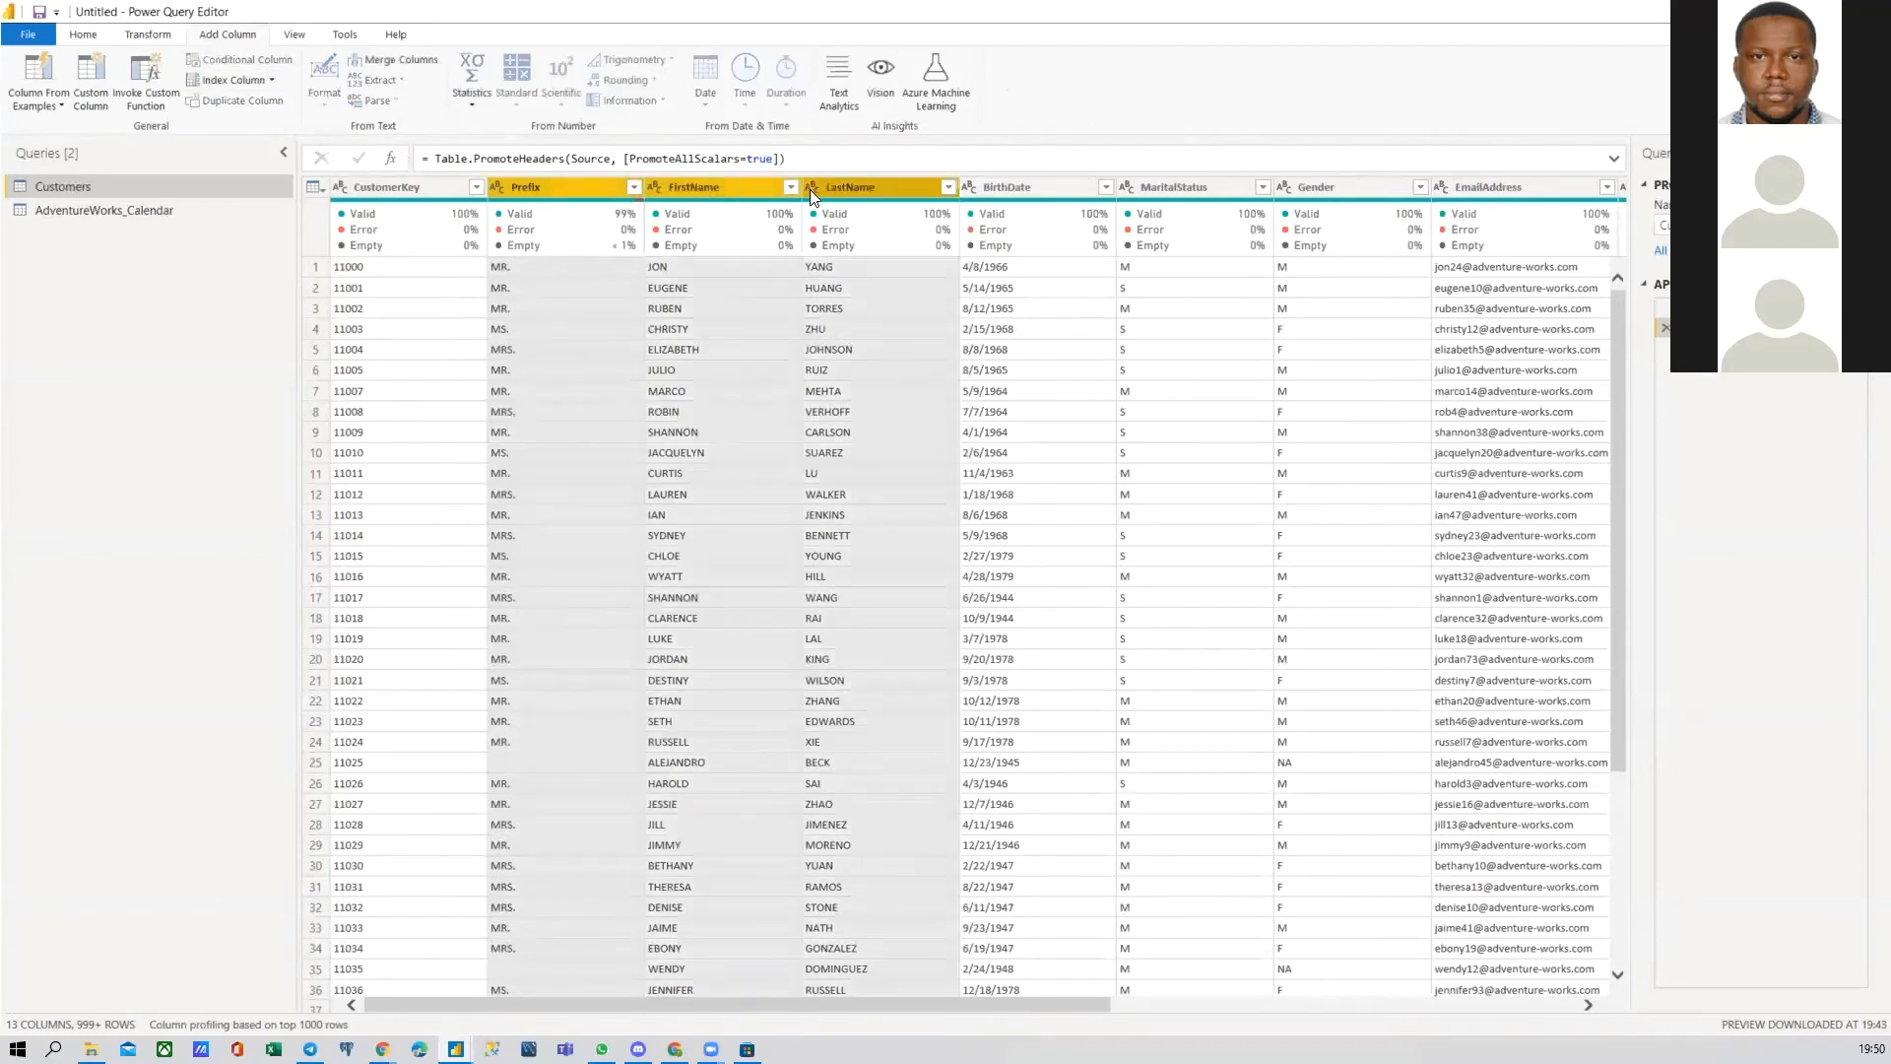
left_click(166, 37)
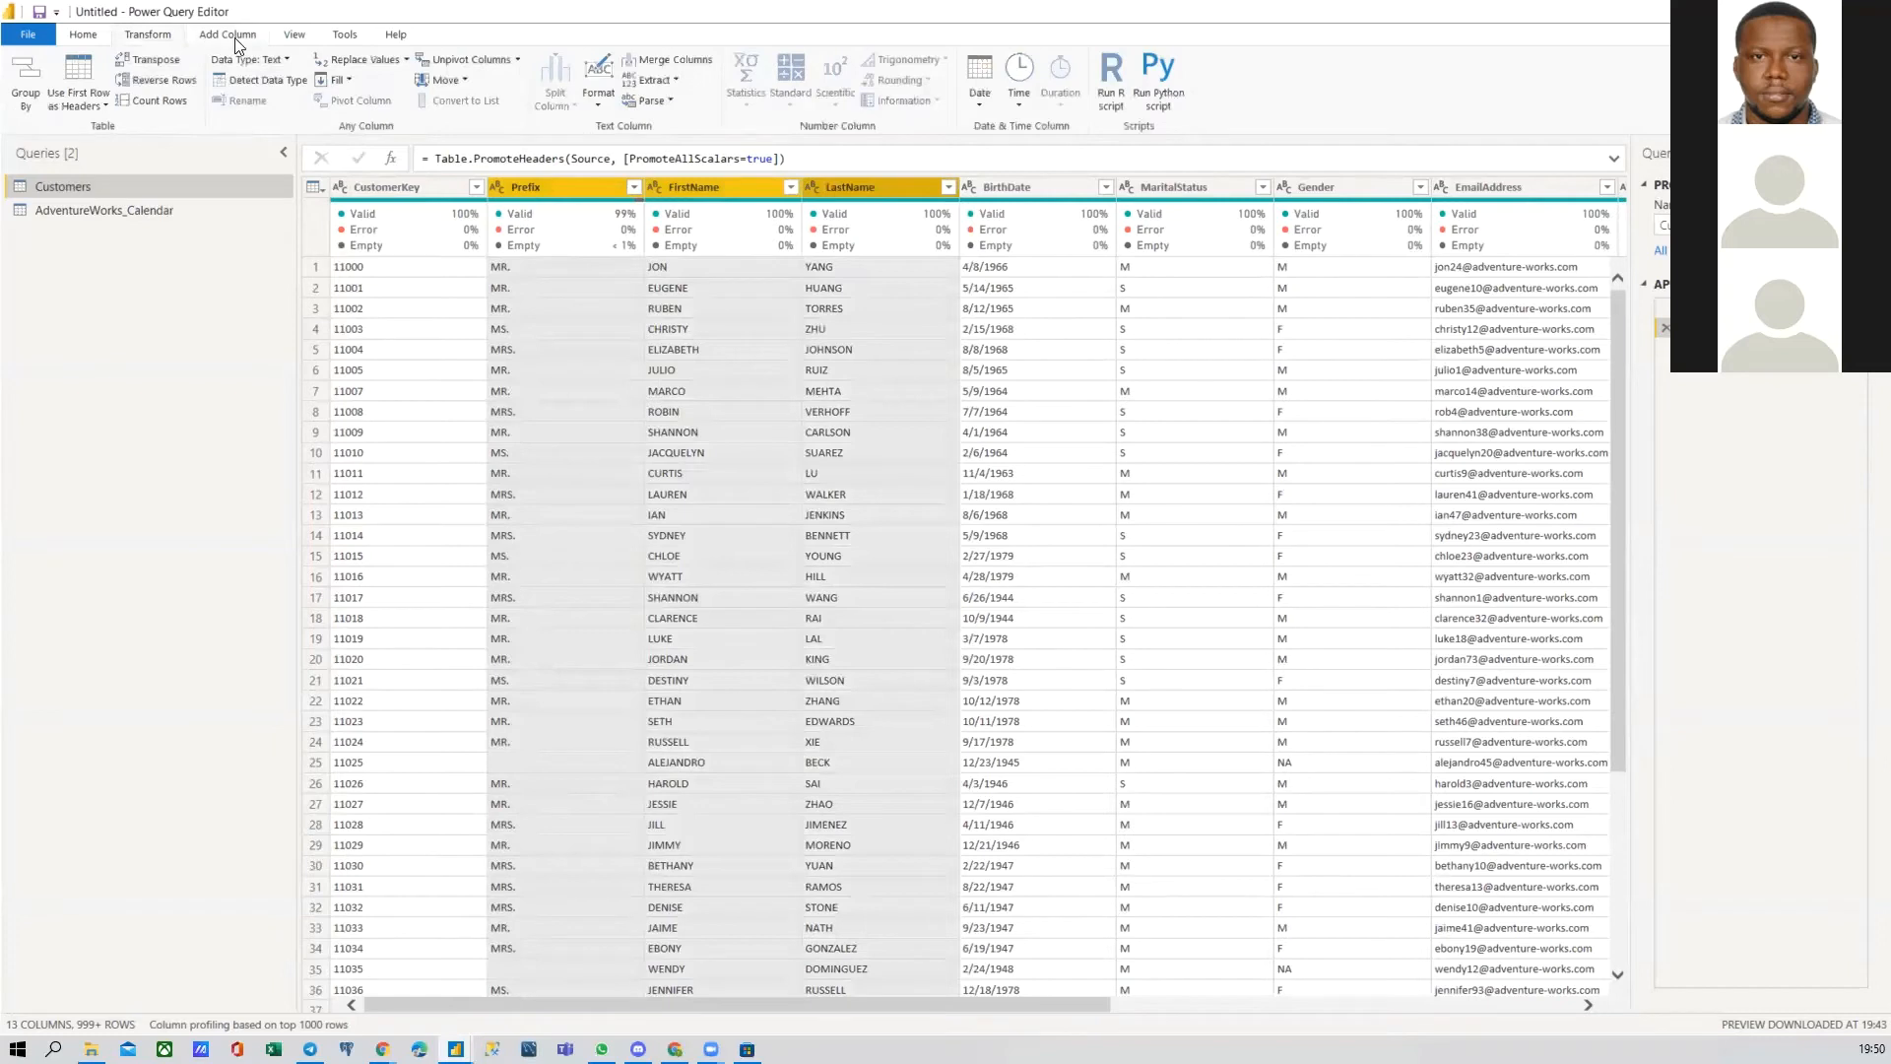
left_click(235, 38)
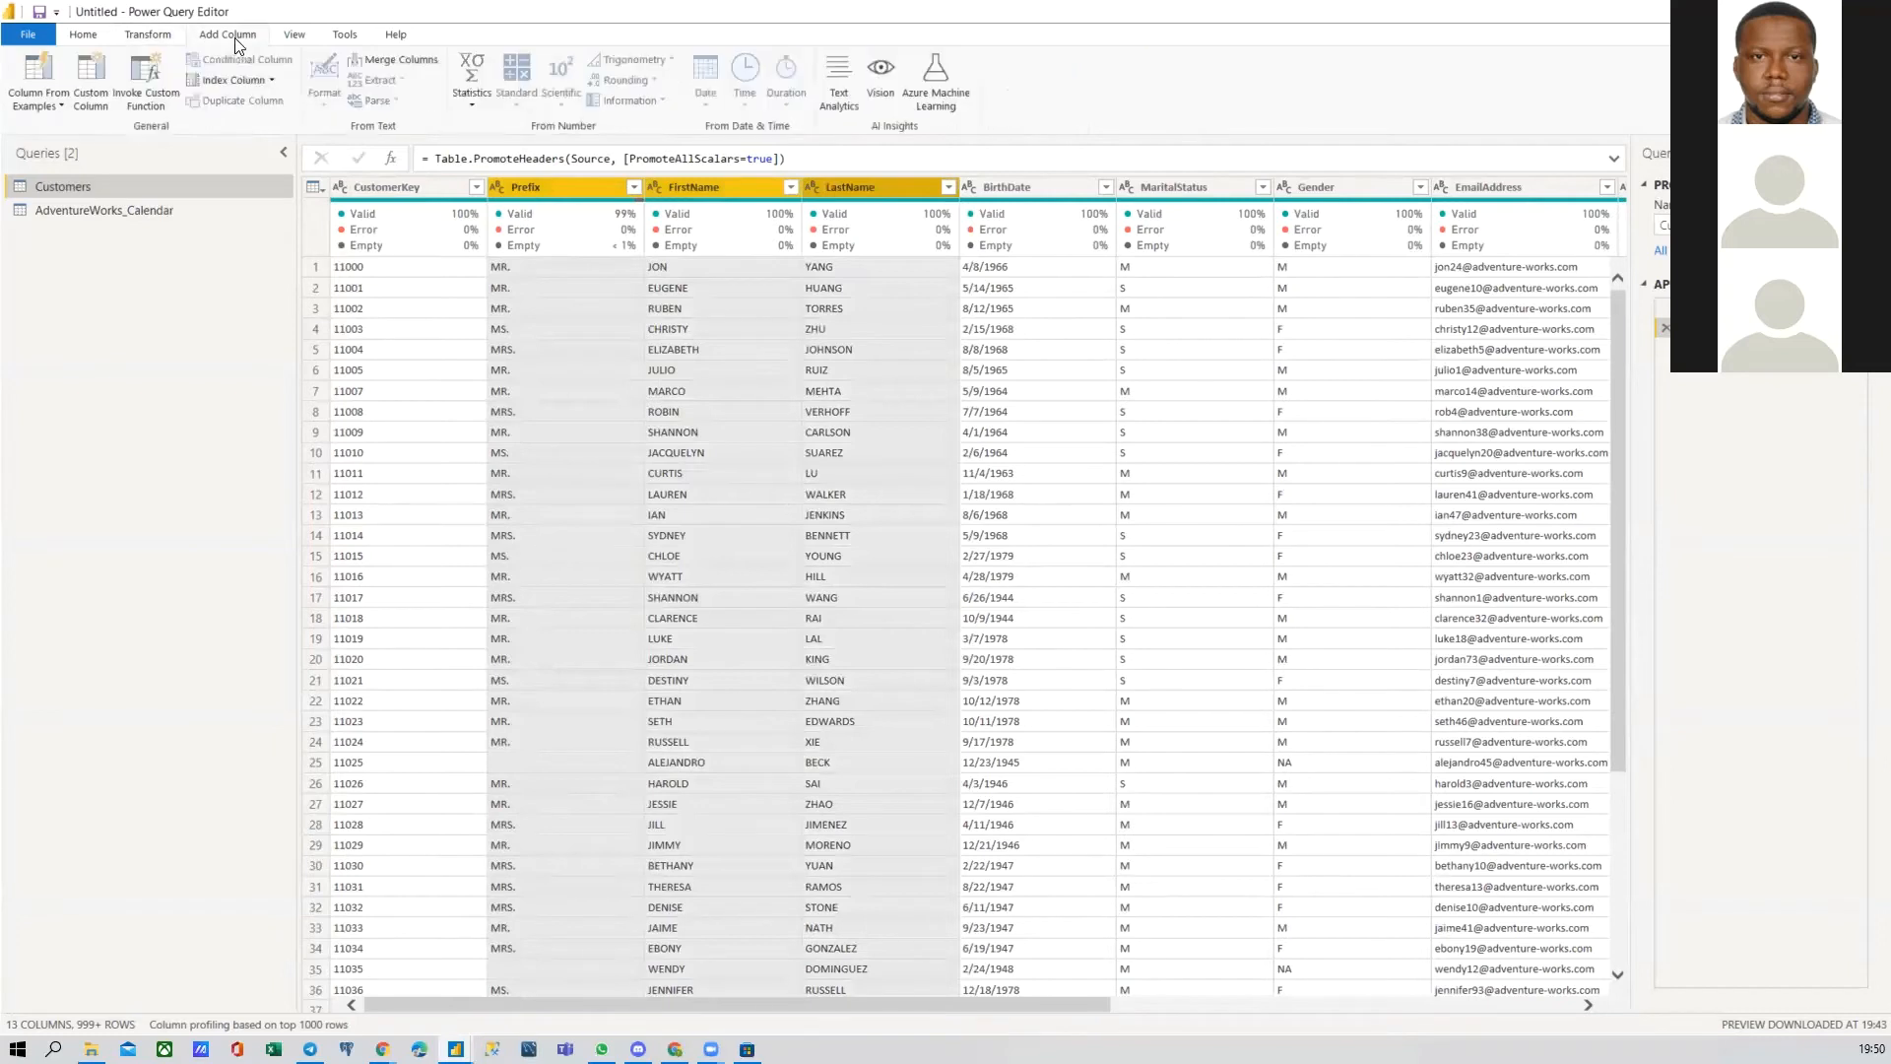
left_click(403, 63)
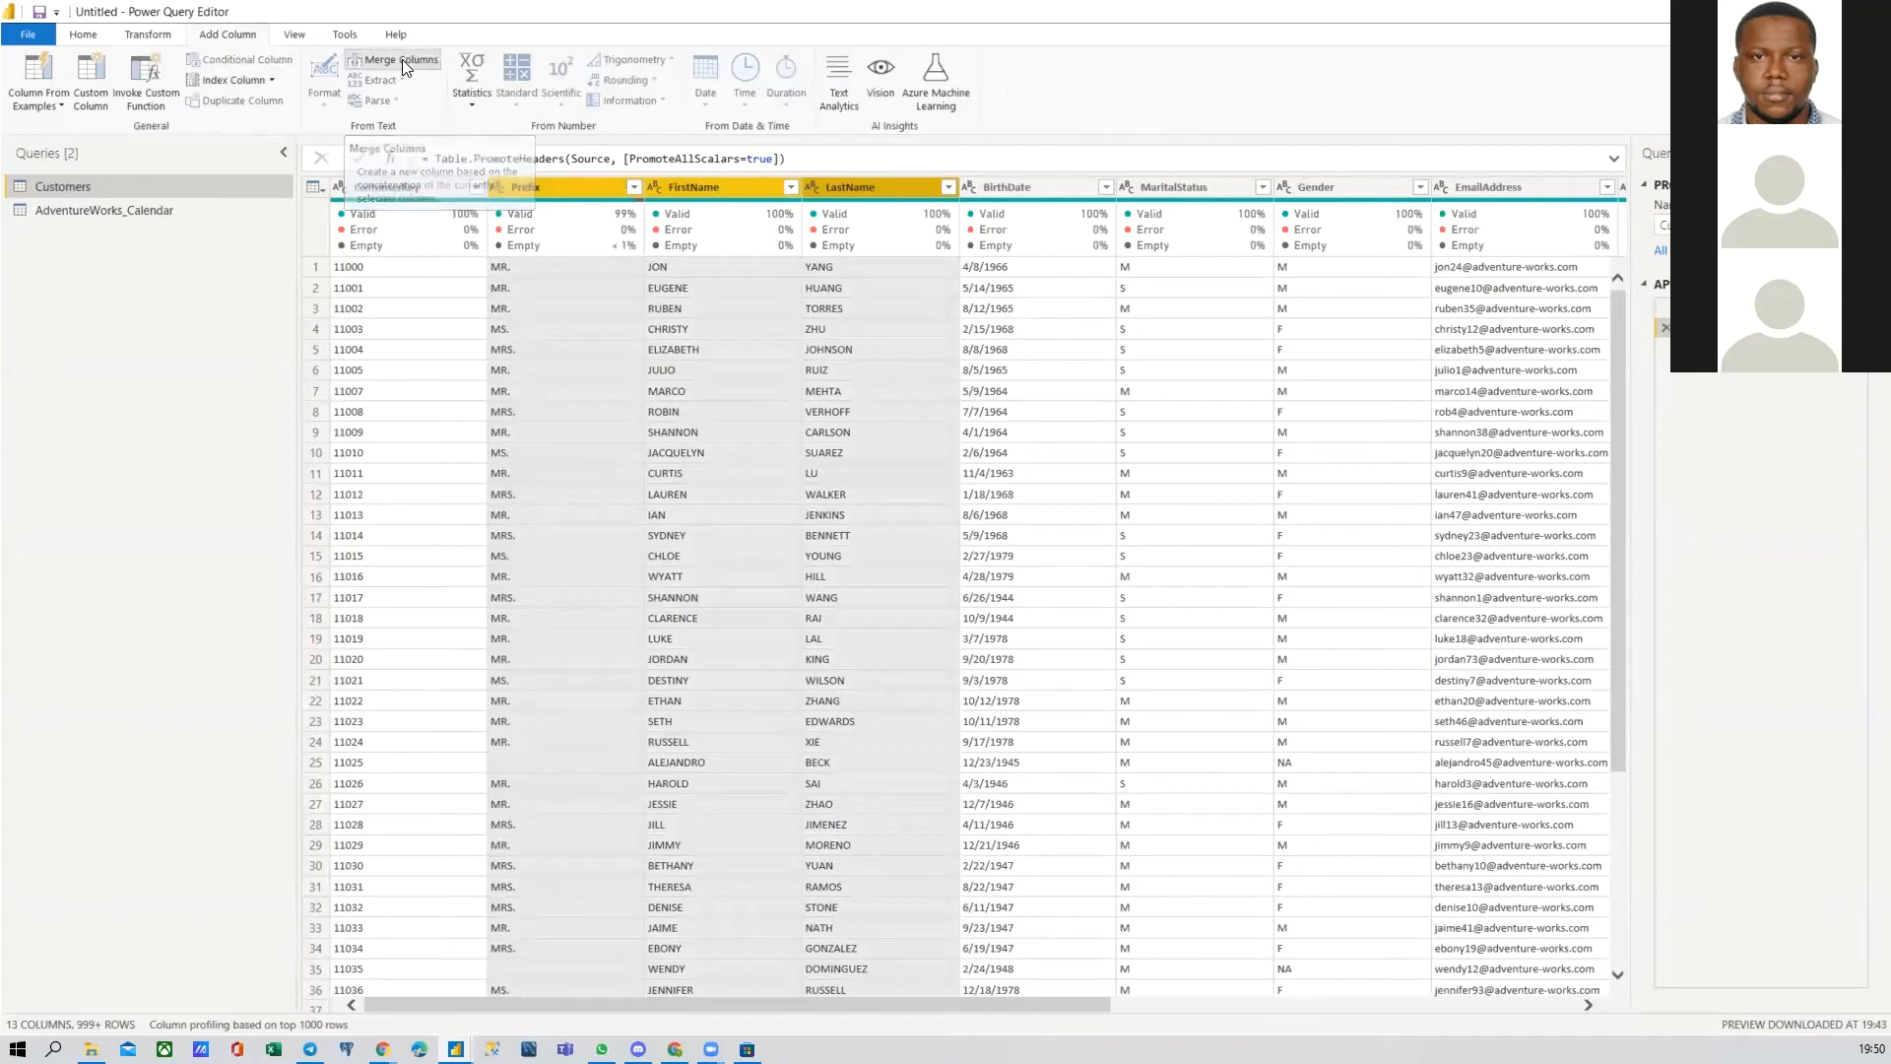
left_click(696, 509)
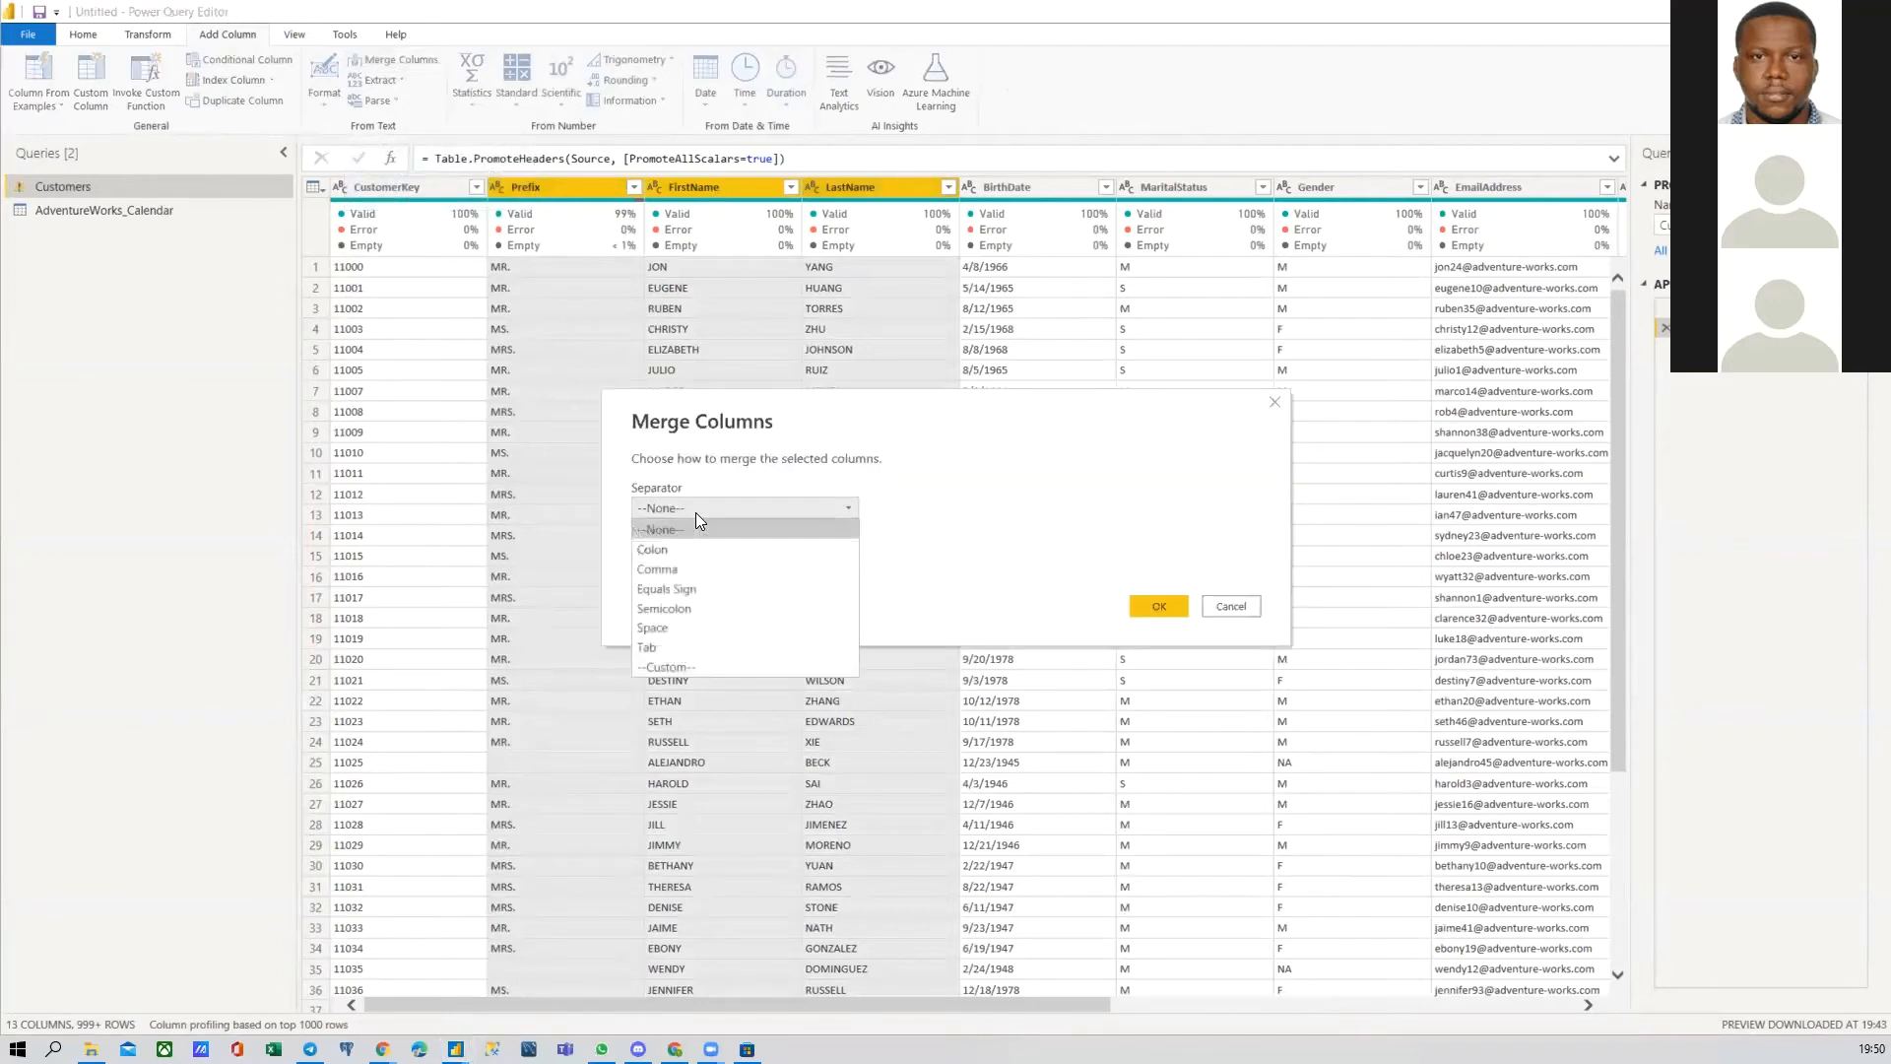
left_click(675, 620)
double_click(694, 549)
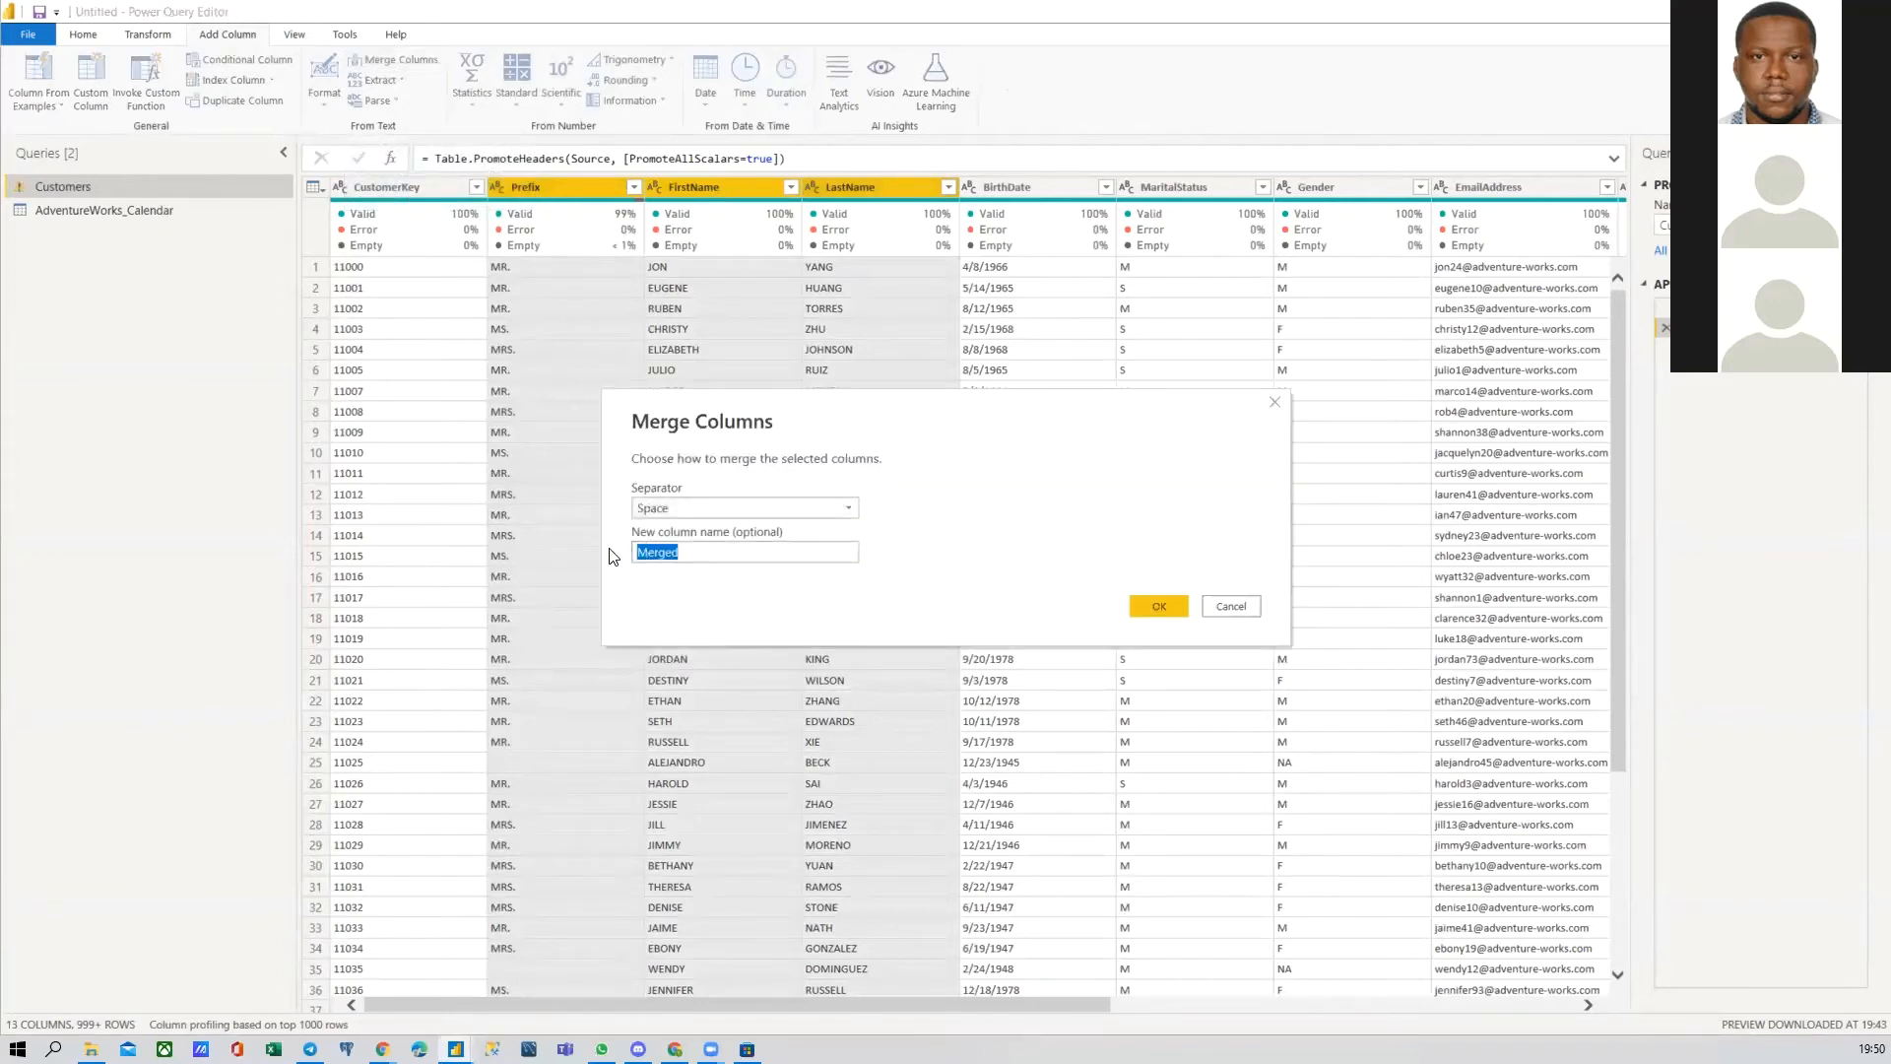
type("Full Name")
left_click(1157, 606)
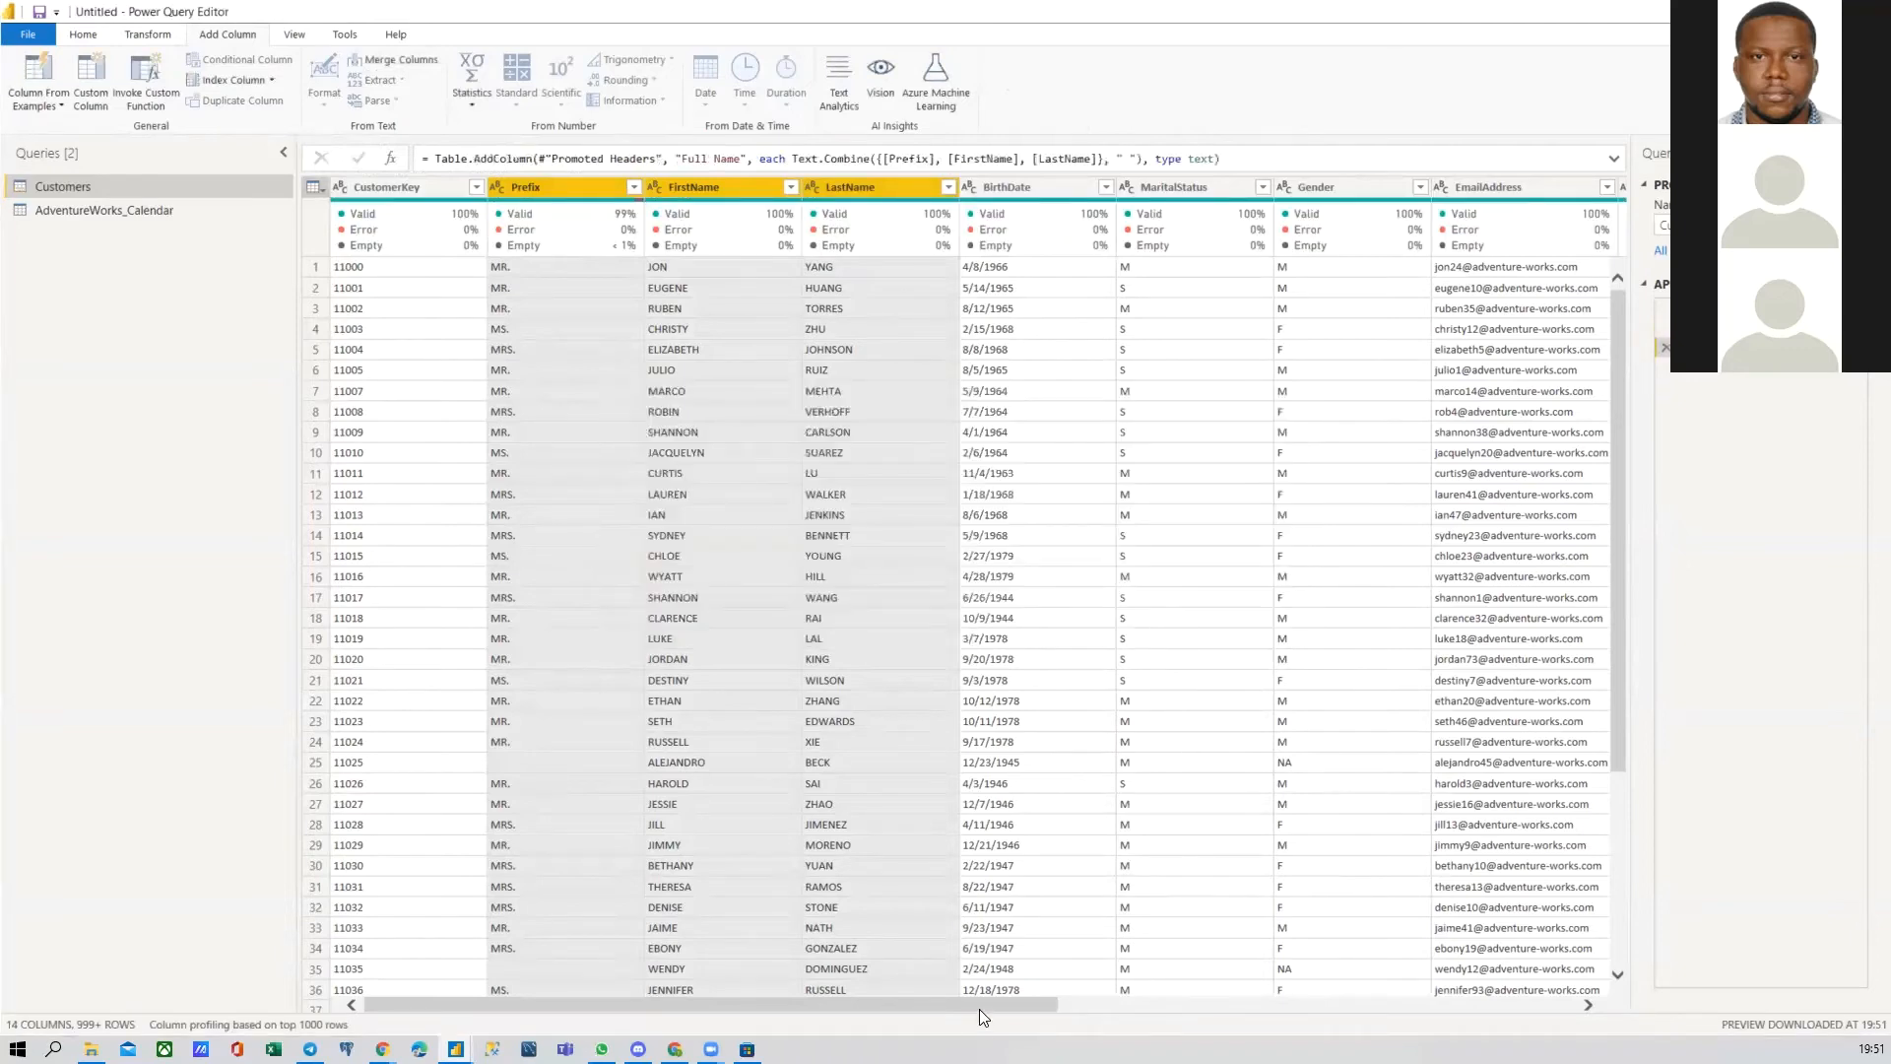
Step: Examine the added Full Name column and the original Prefix, FirstName and LastName columns, comparing the transform and add-column commands
left_click_drag(980, 1014, 1545, 1005)
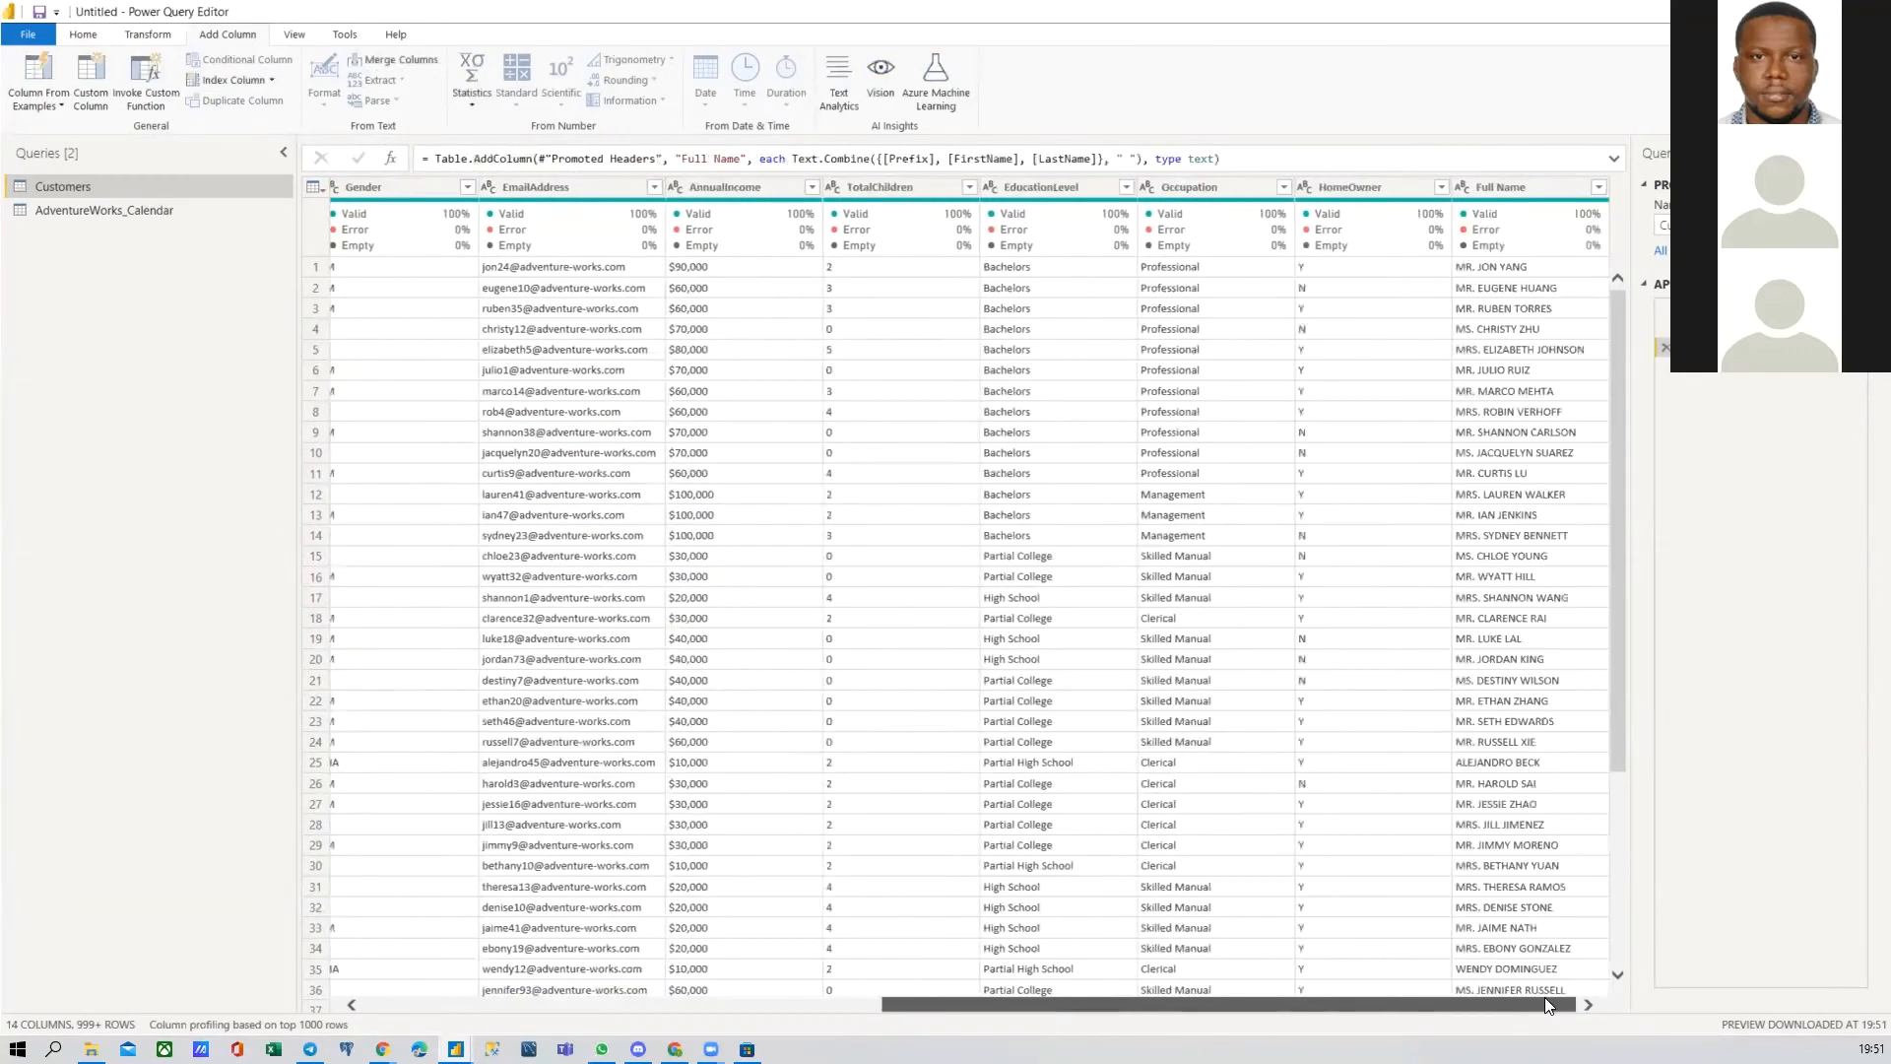
left_click(1503, 187)
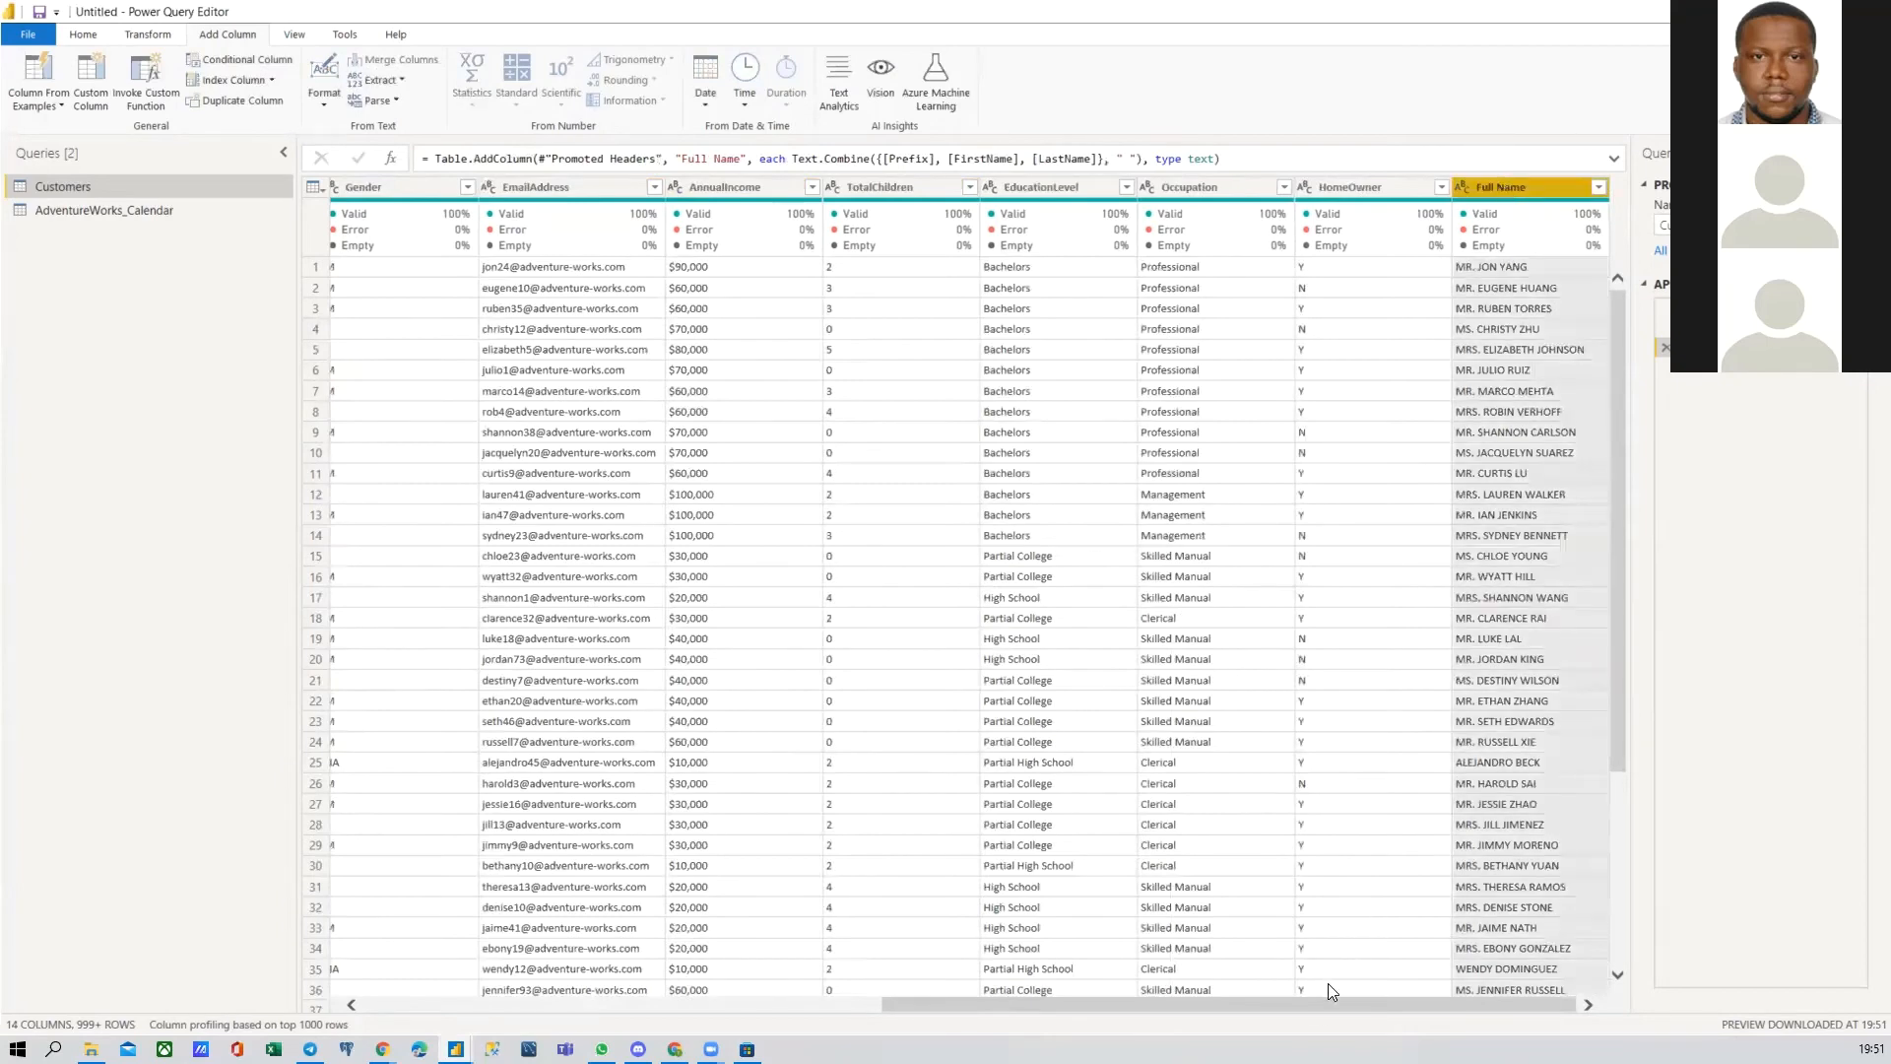
left_click_drag(1313, 1008, 795, 1006)
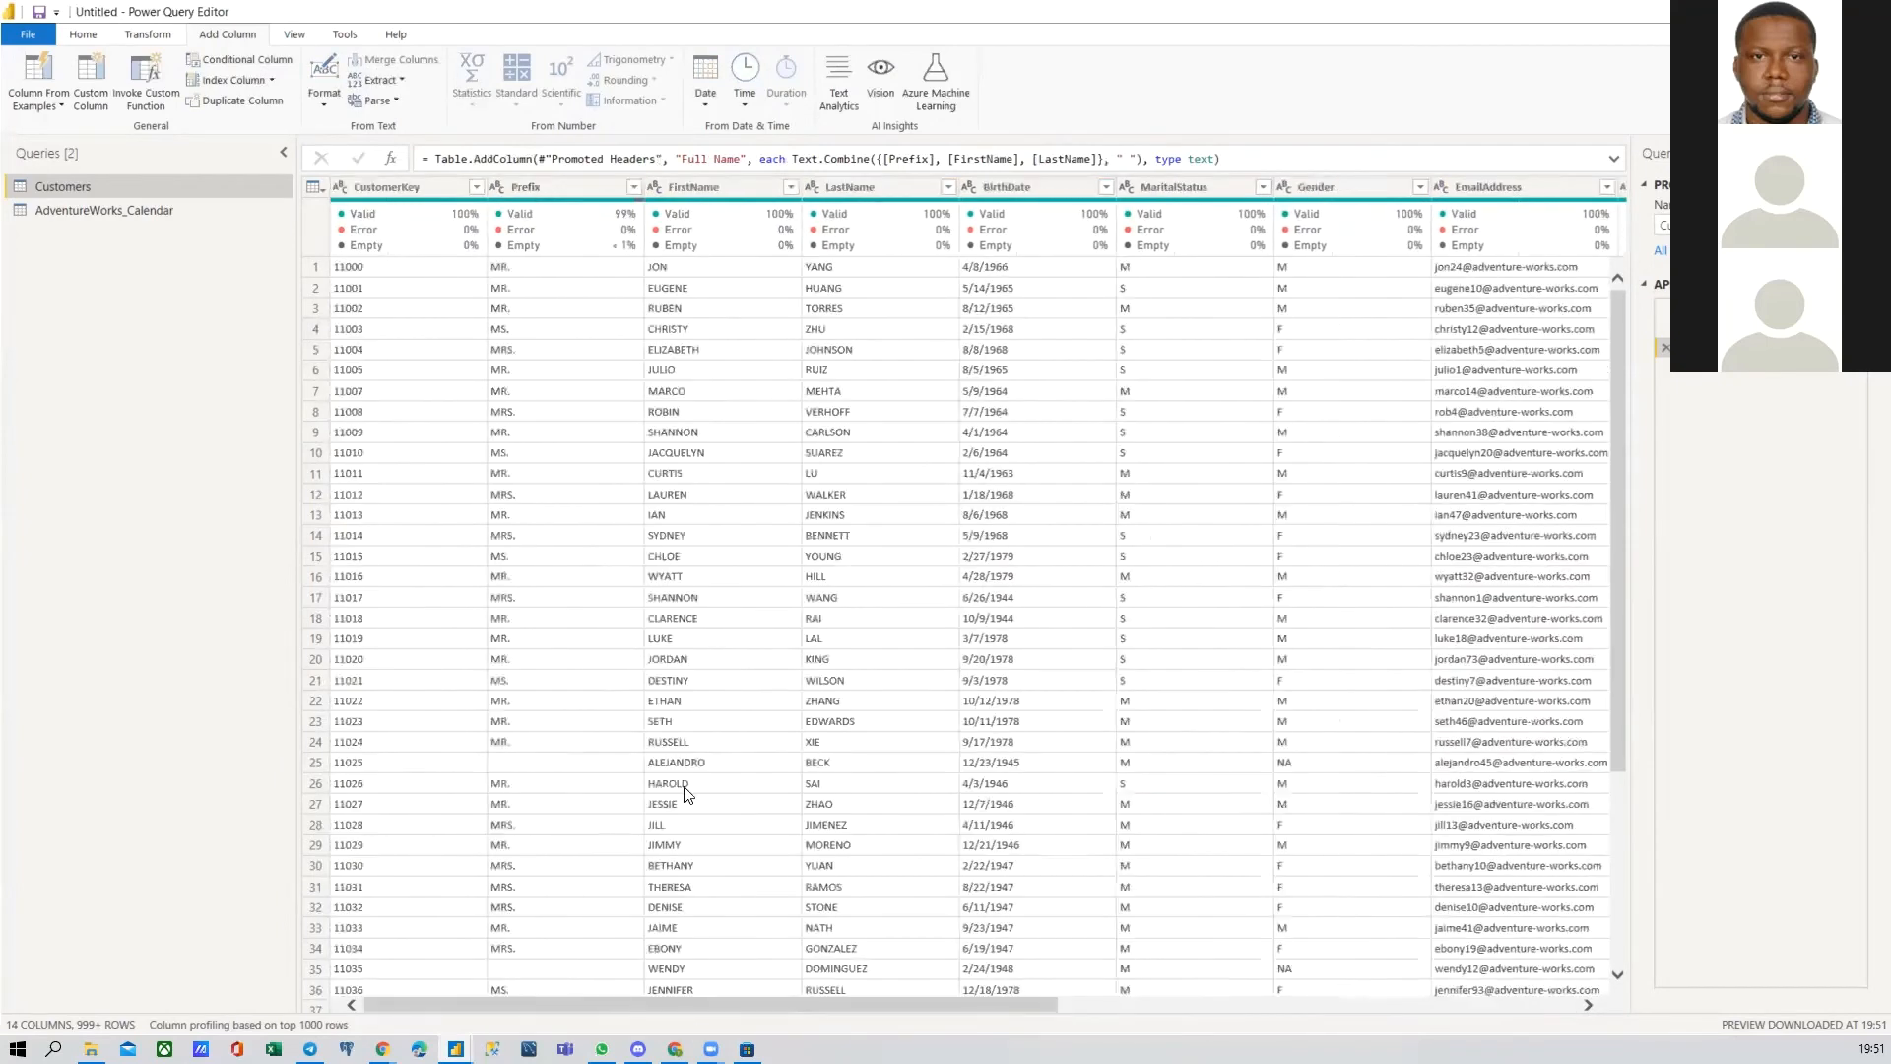
left_click(561, 195)
left_click(737, 188)
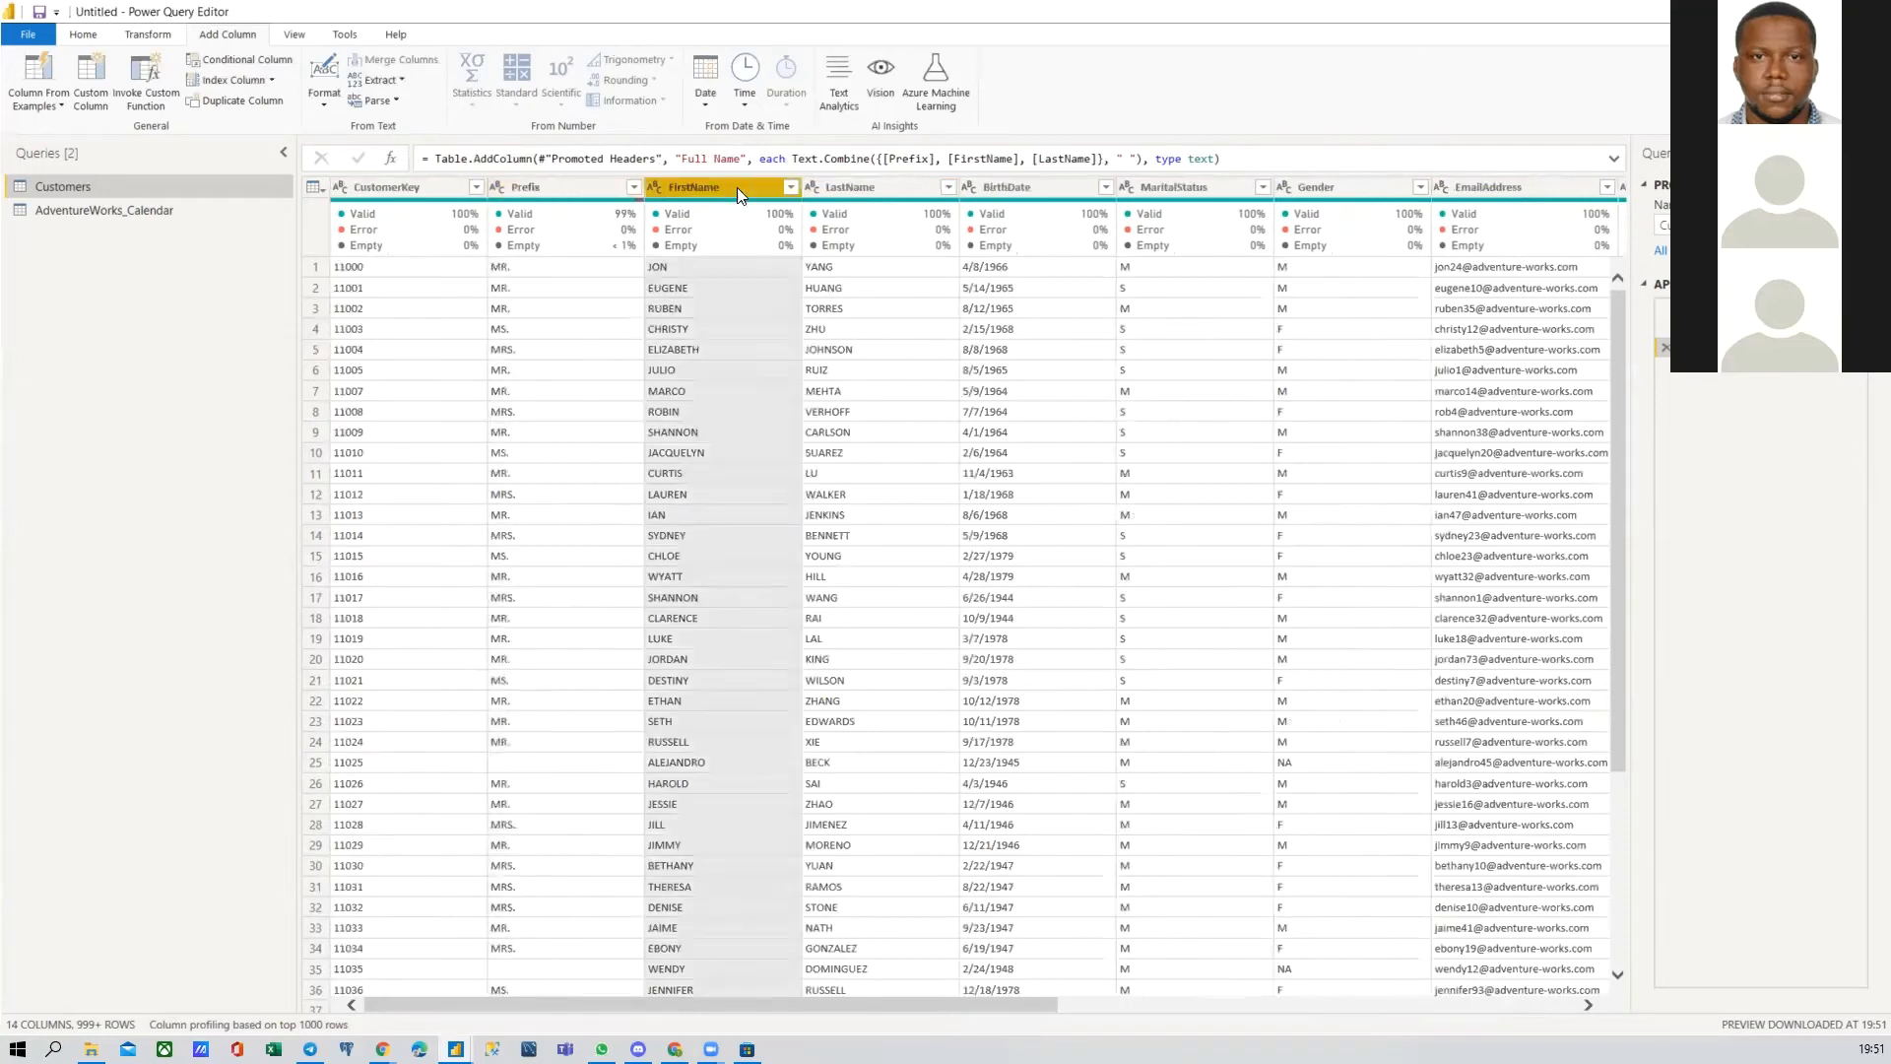
left_click(857, 180)
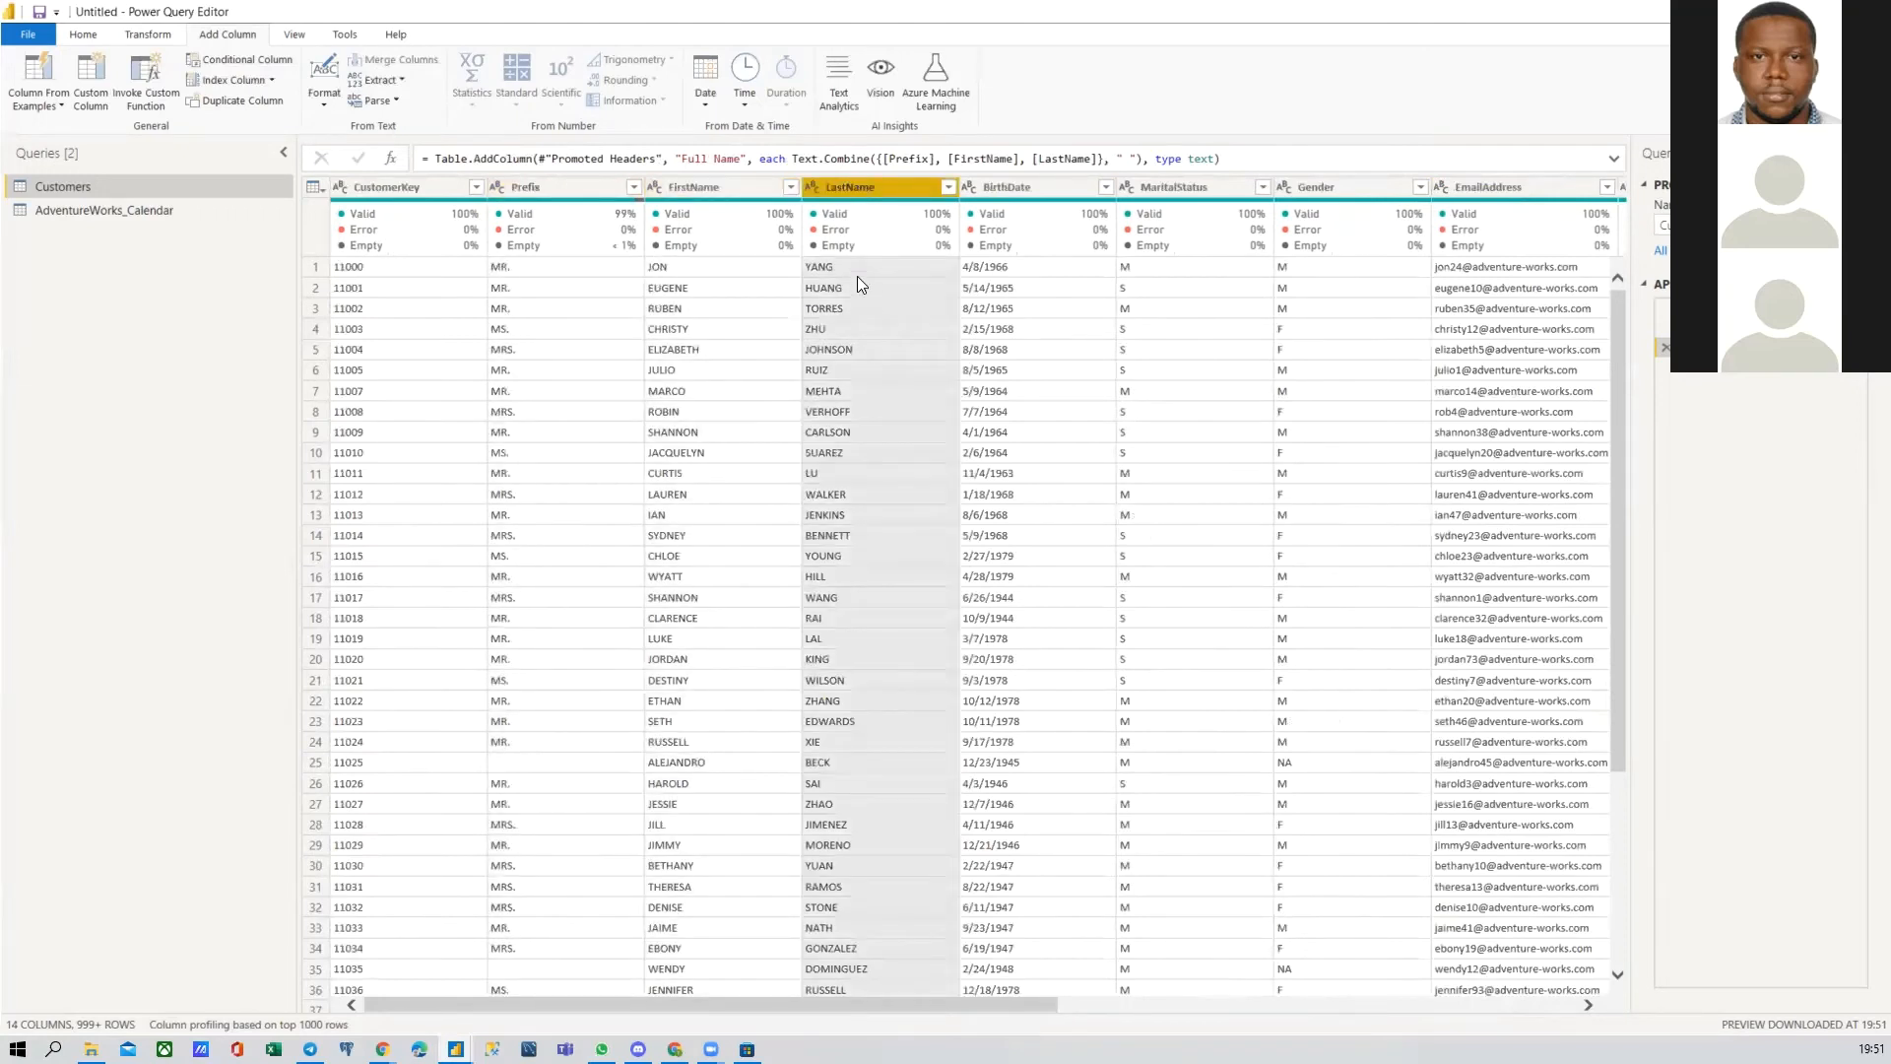
left_click(163, 37)
left_click(215, 37)
left_click(149, 37)
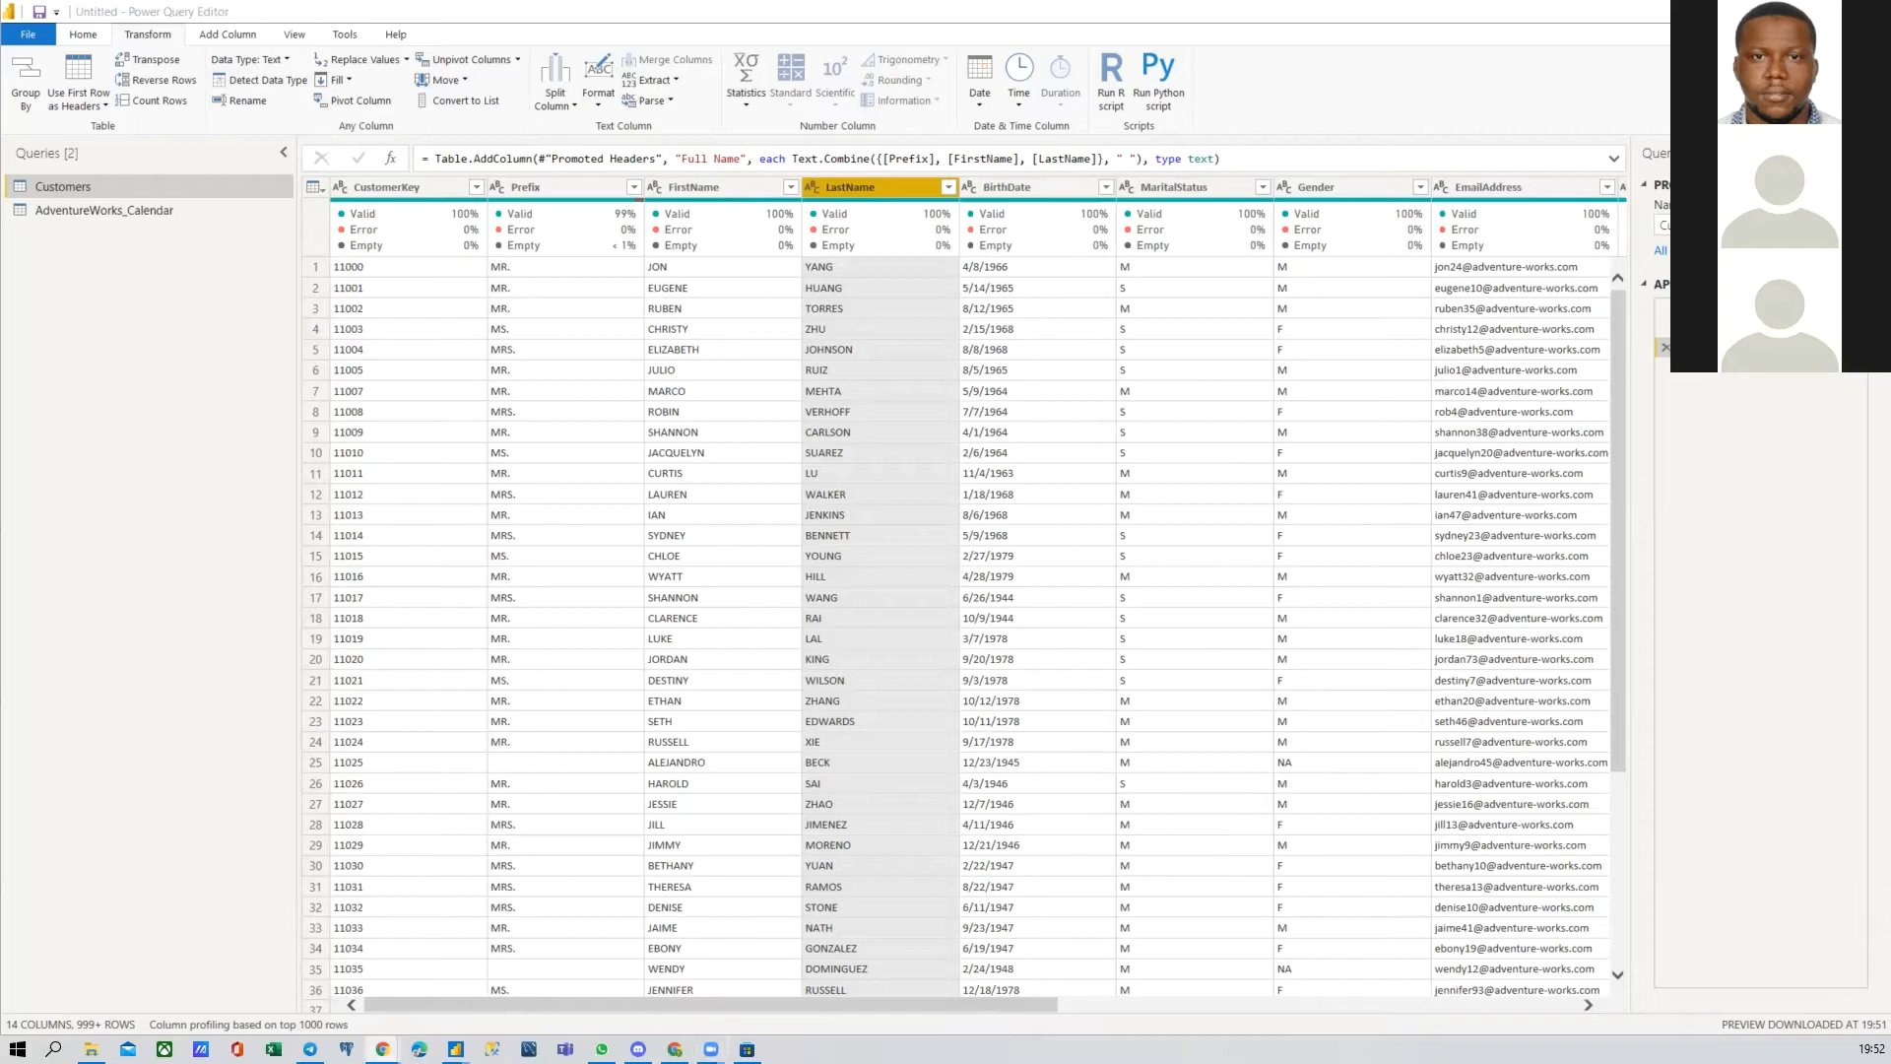
key("ctrl+shift+t")
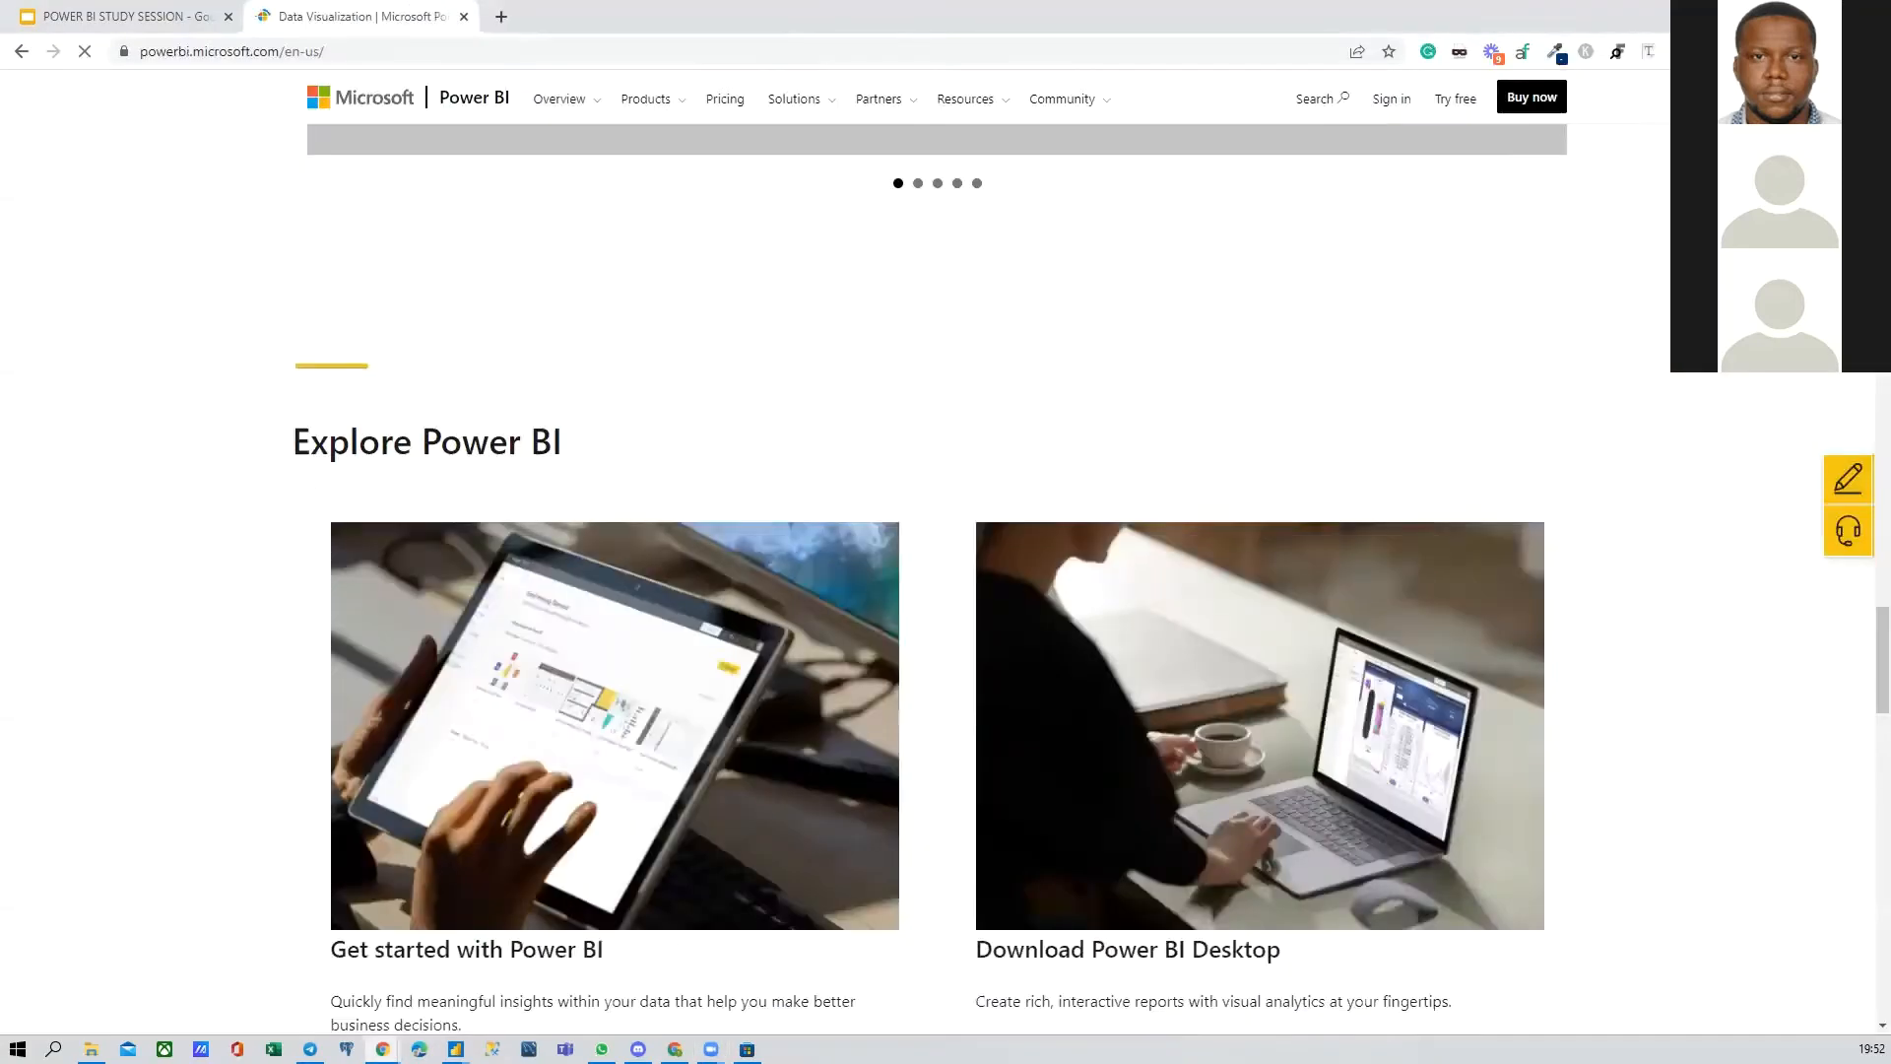
key("ctrl+shift+t")
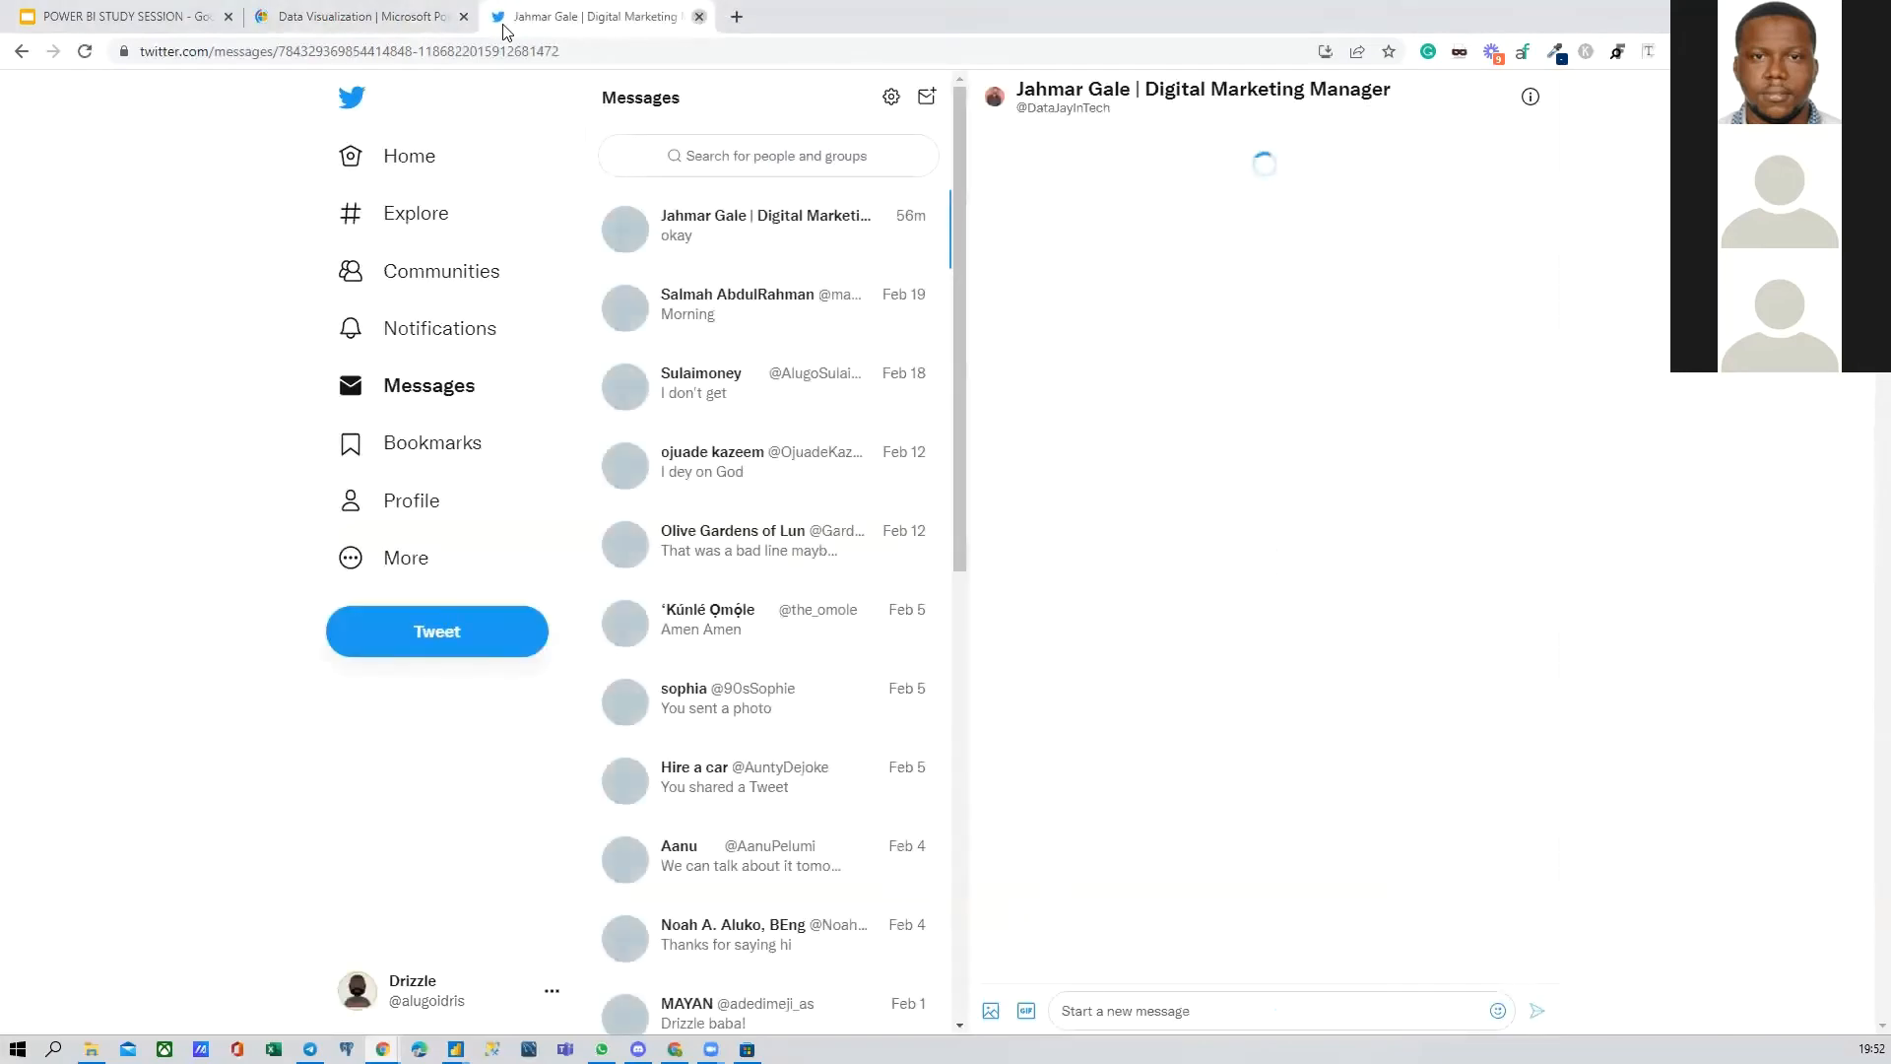
left_click(464, 16)
left_click(464, 17)
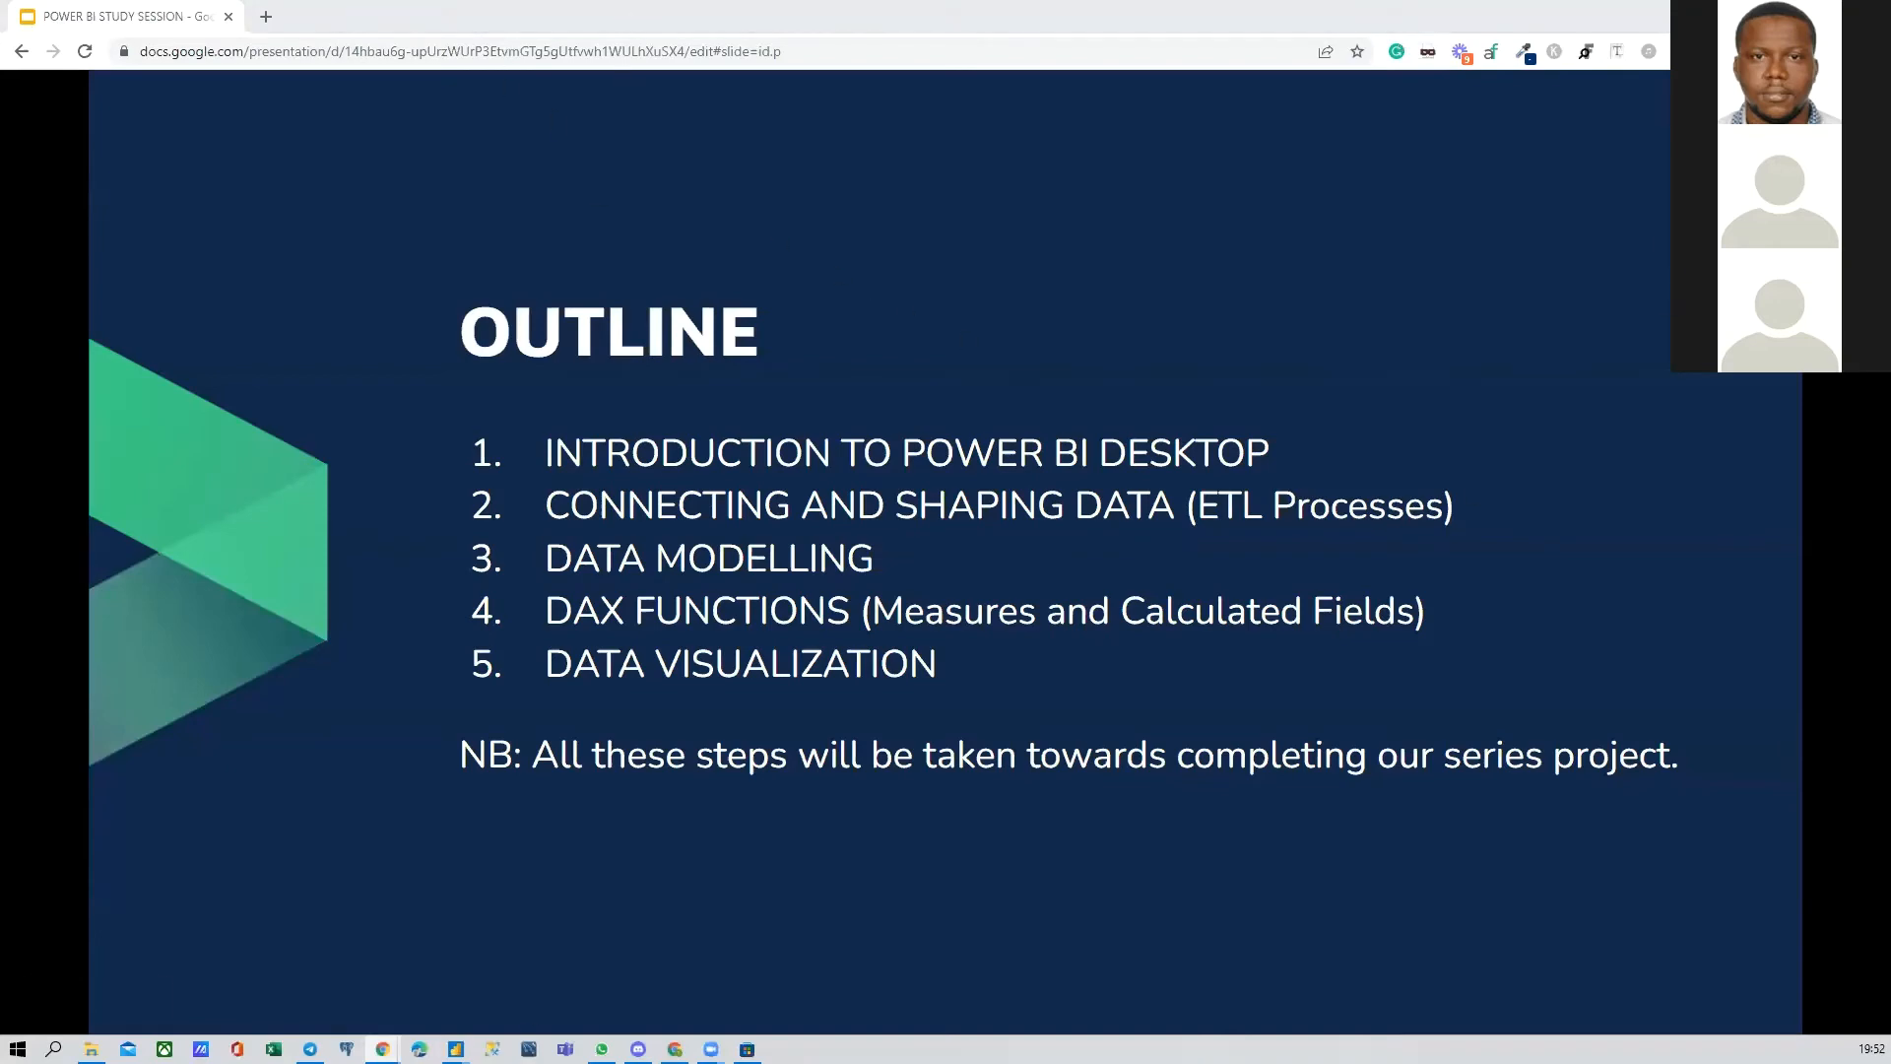
mouse_move(456, 1049)
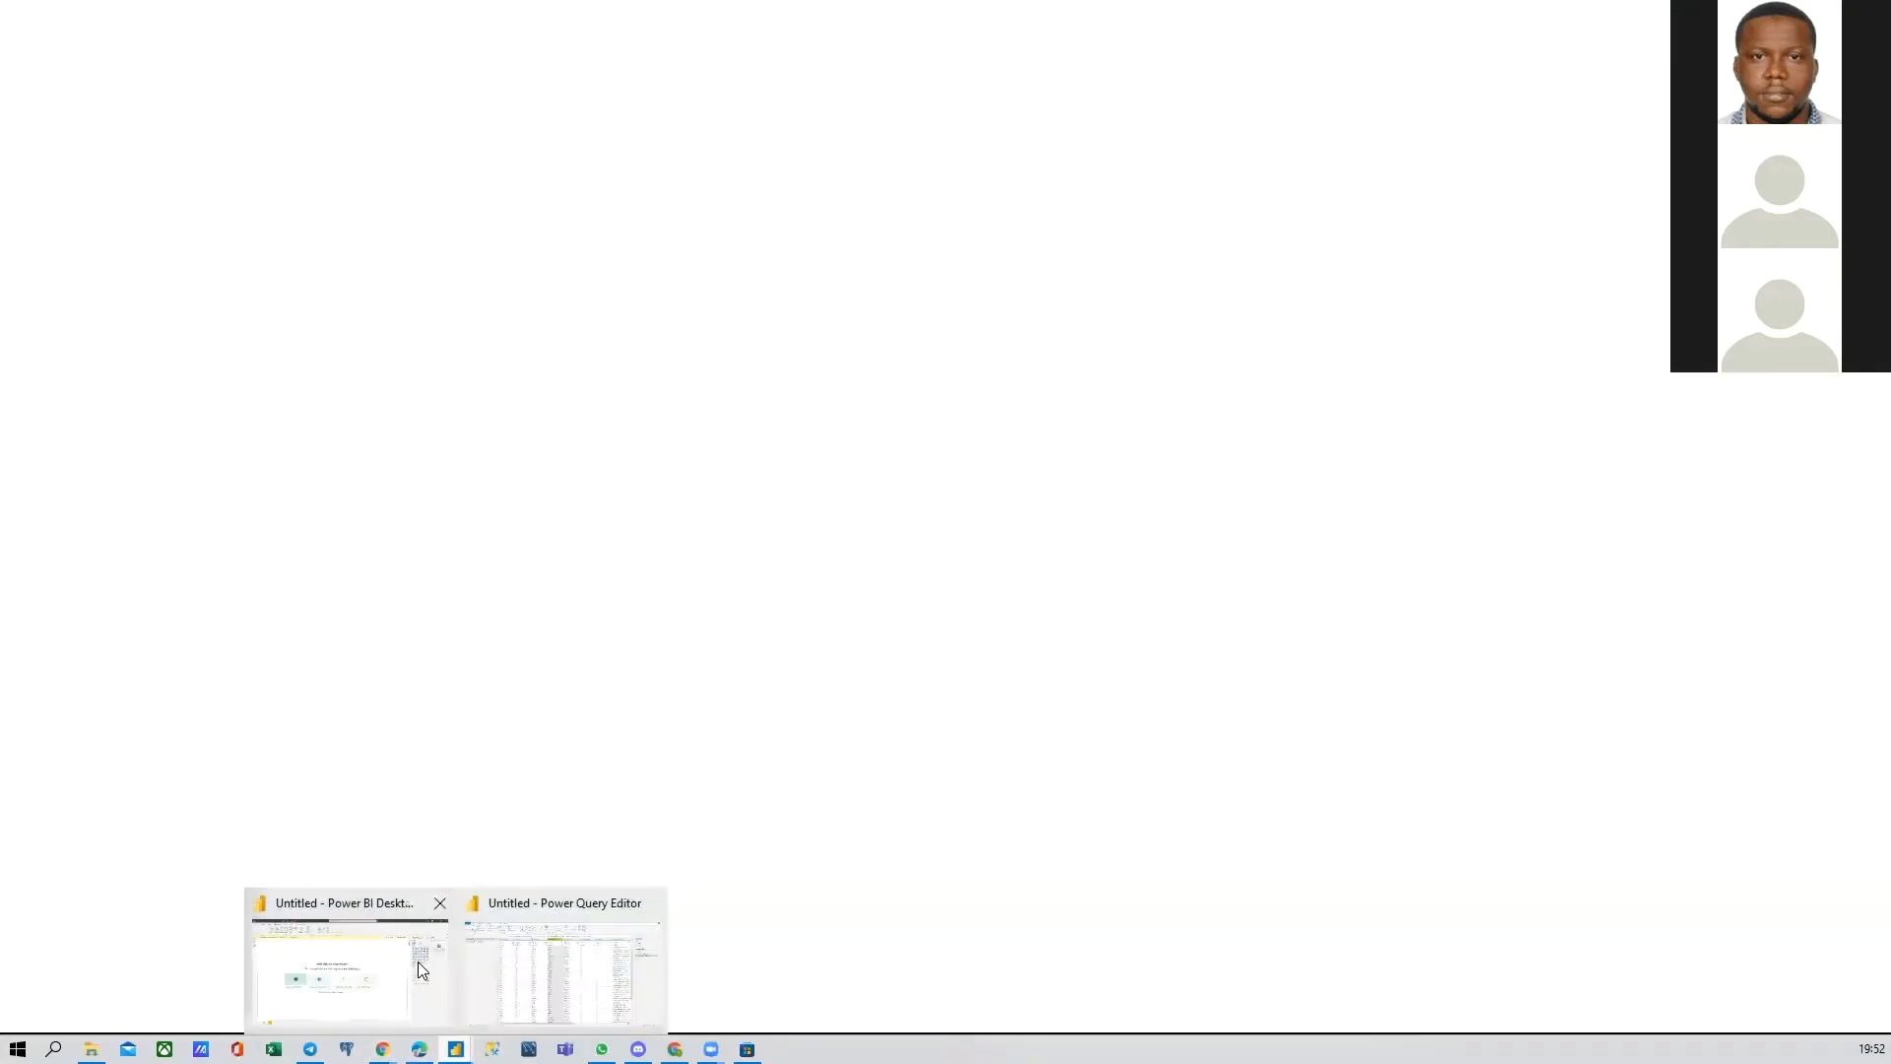
left_click(413, 965)
left_click(419, 1049)
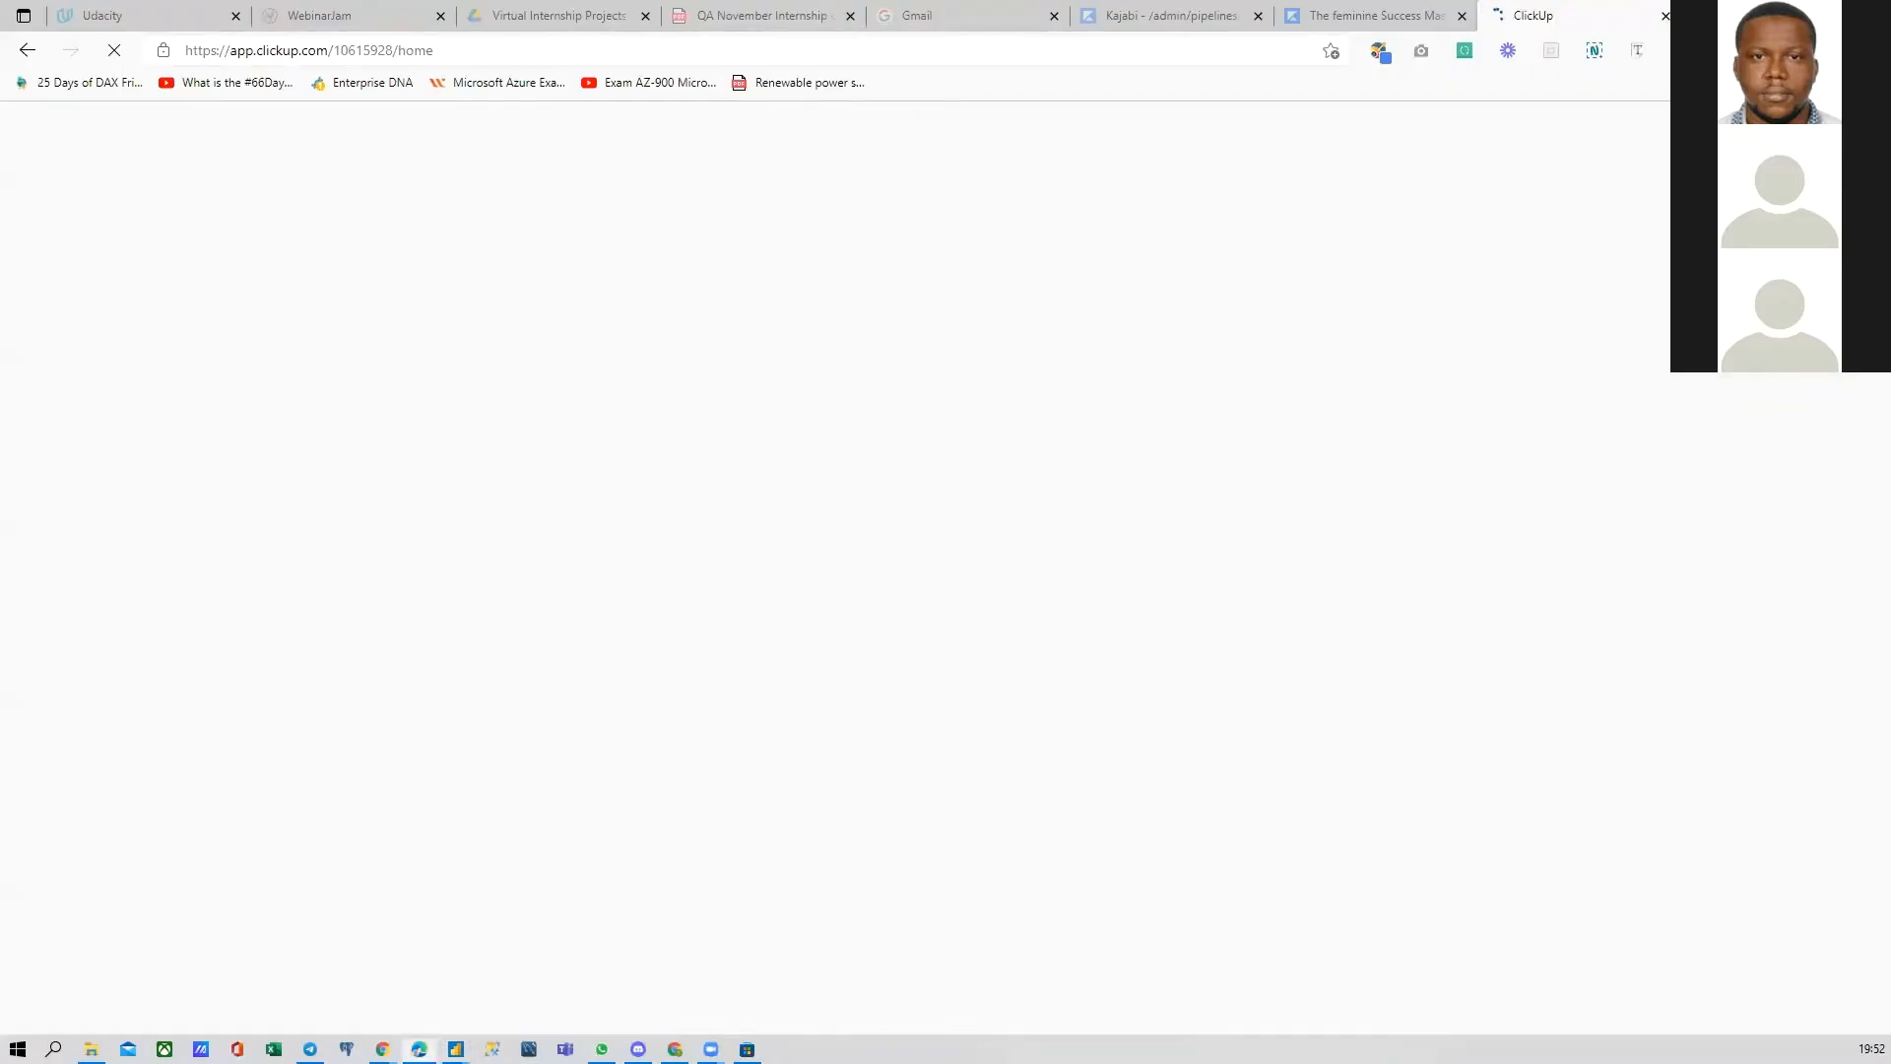
left_click(1778, 15)
mouse_move(455, 1049)
left_click(547, 980)
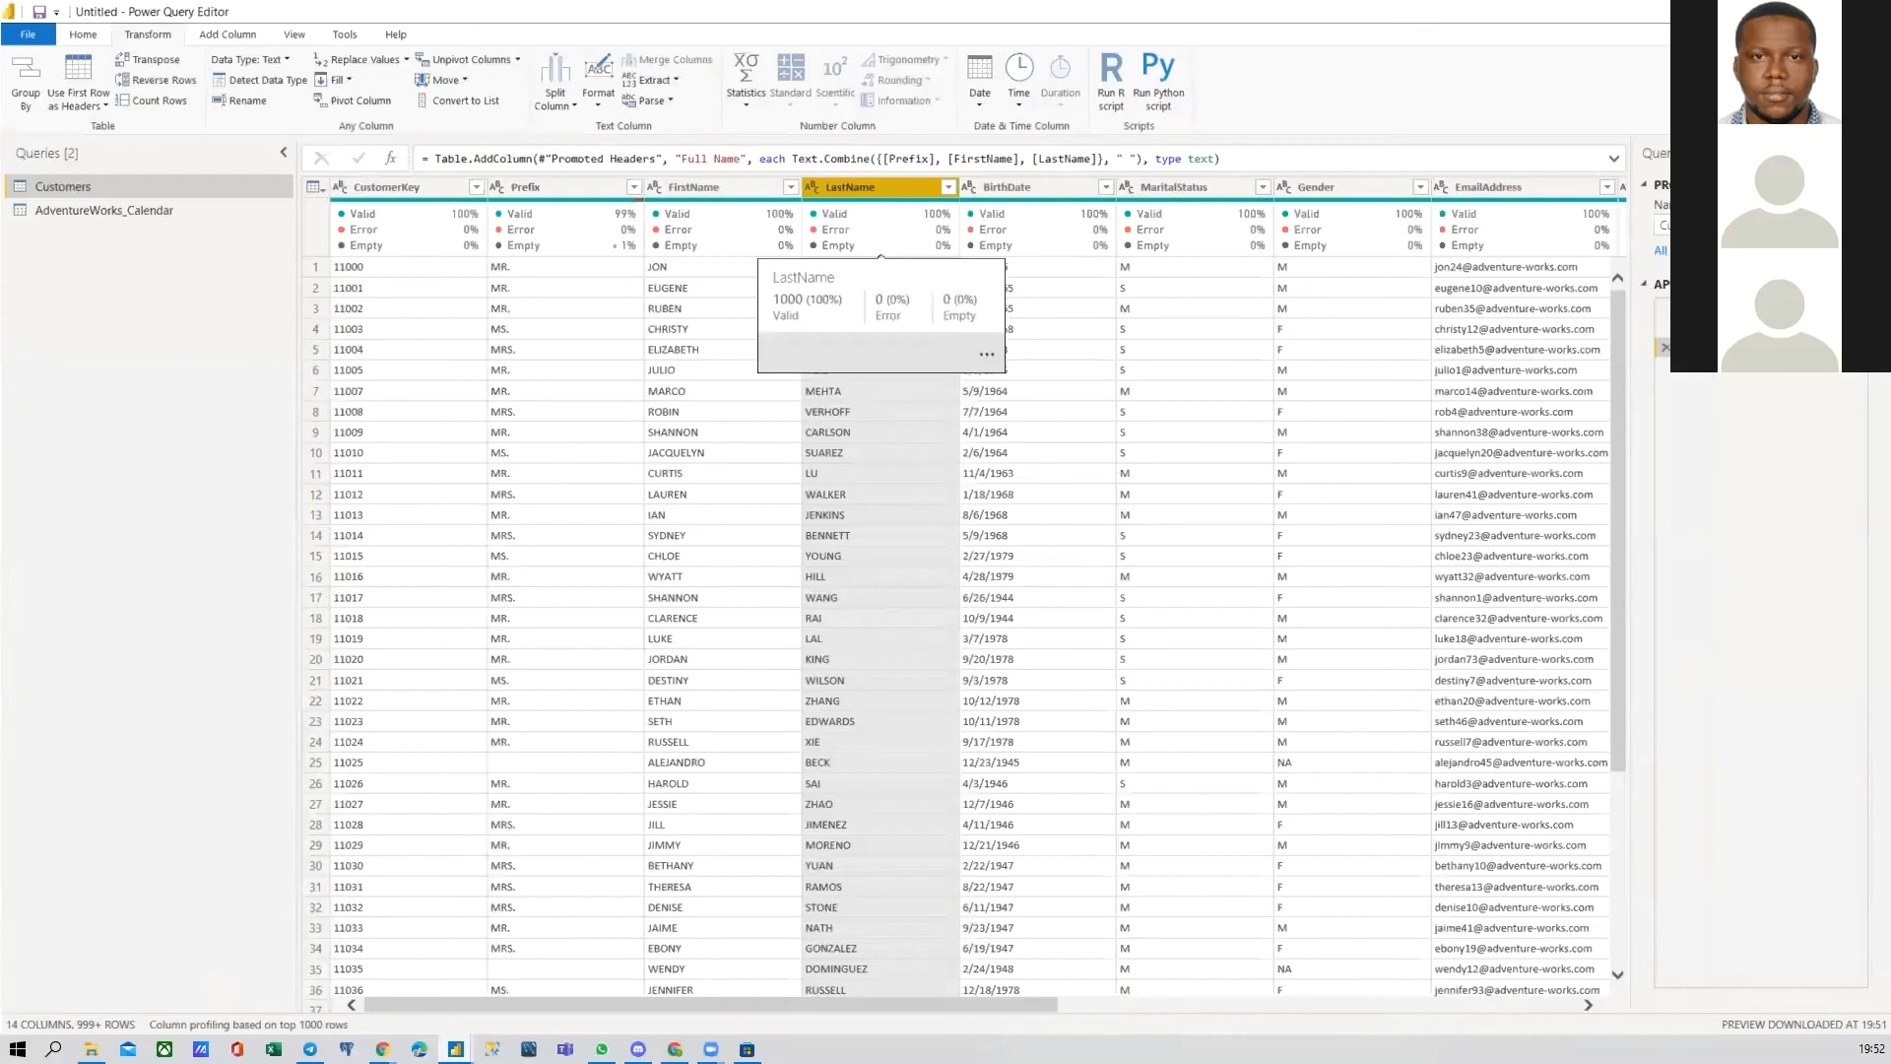
key("alt+Tab")
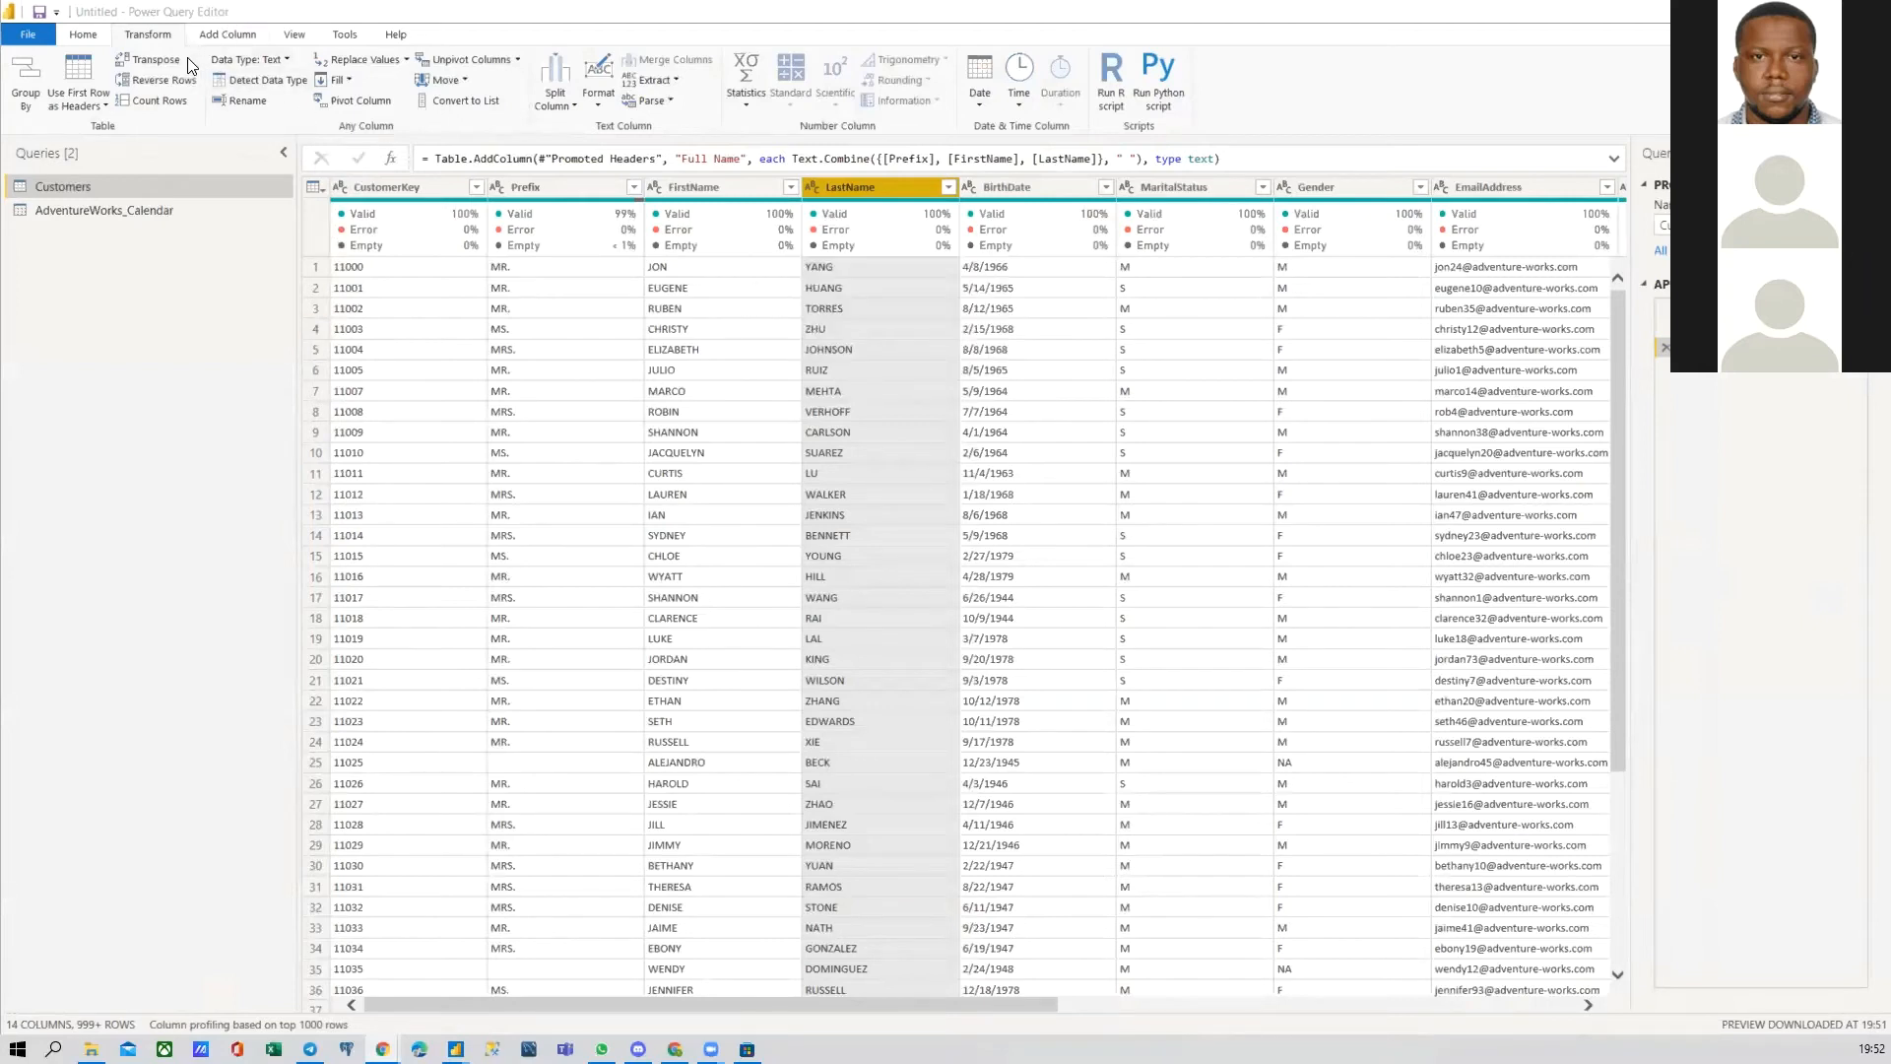
Step: Select the EmailAddress column and look through the Split Column options available for it
mouse_move(645, 230)
mouse_move(1478, 242)
left_click_drag(969, 1001, 1150, 1008)
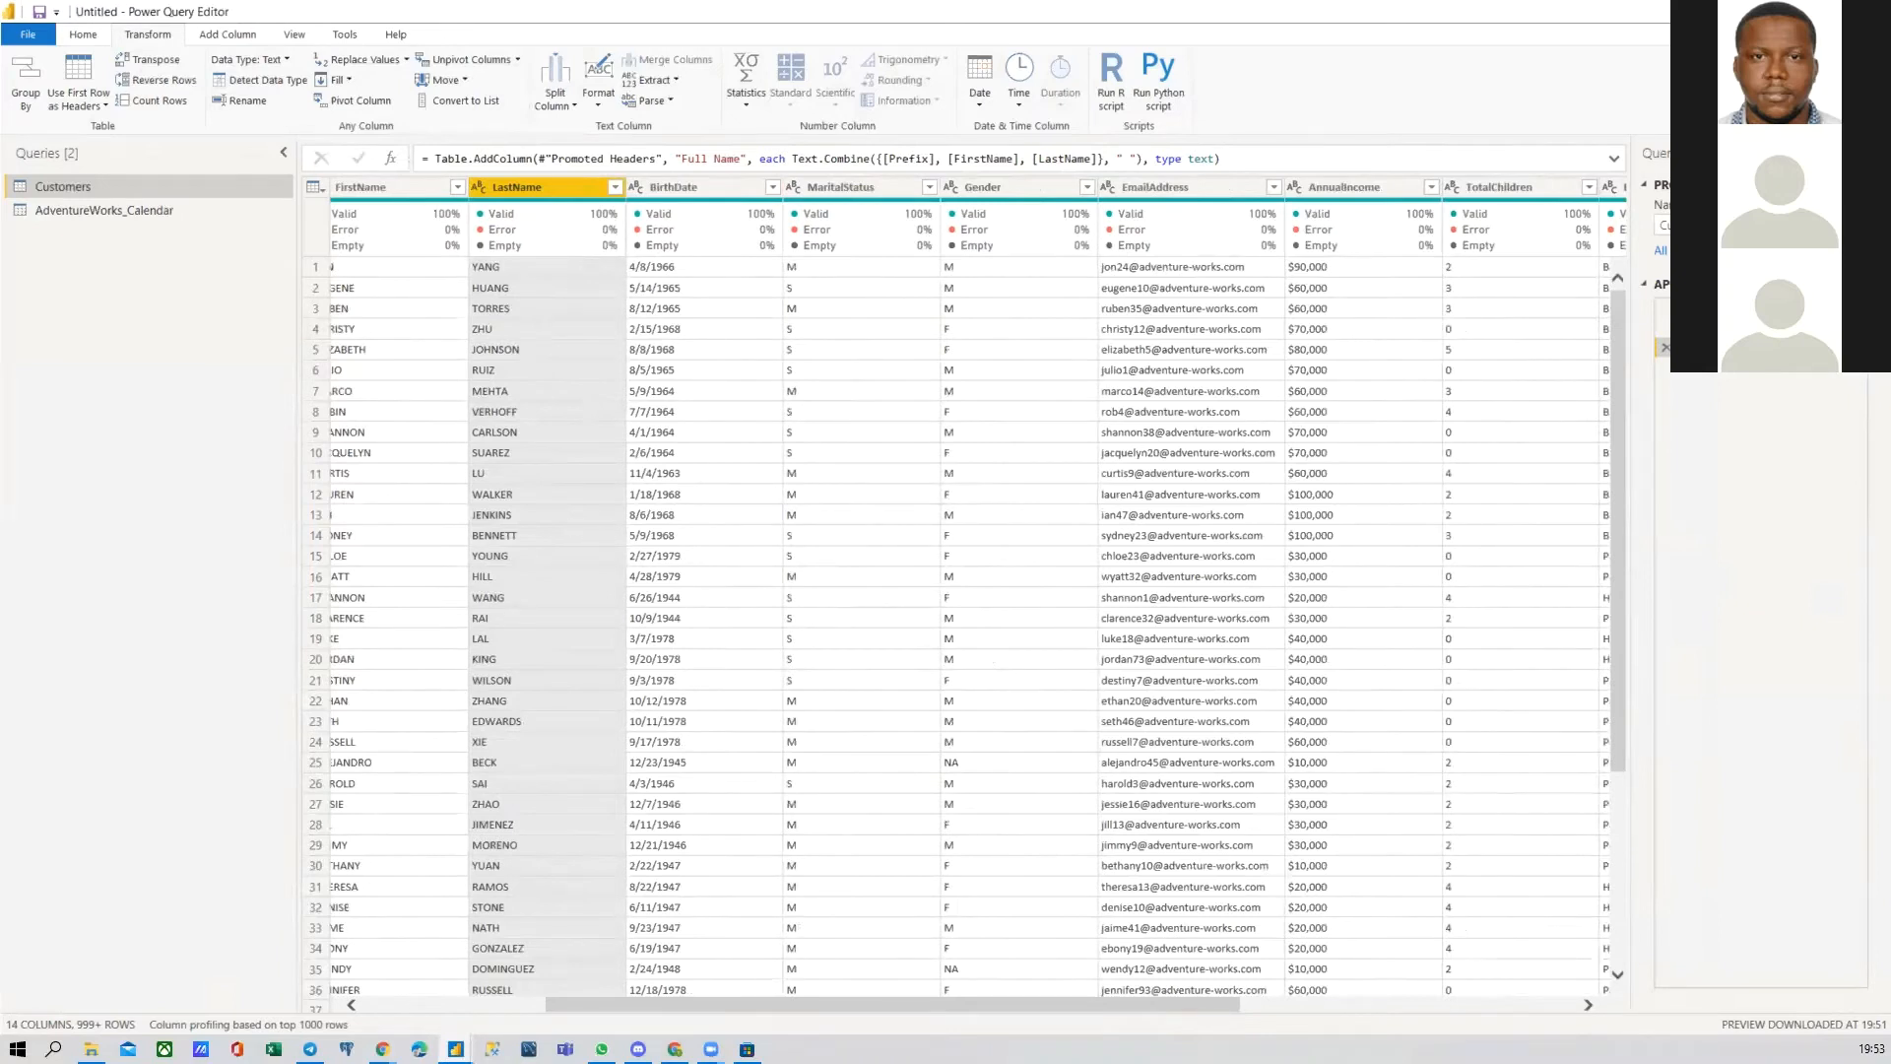
left_click(1160, 187)
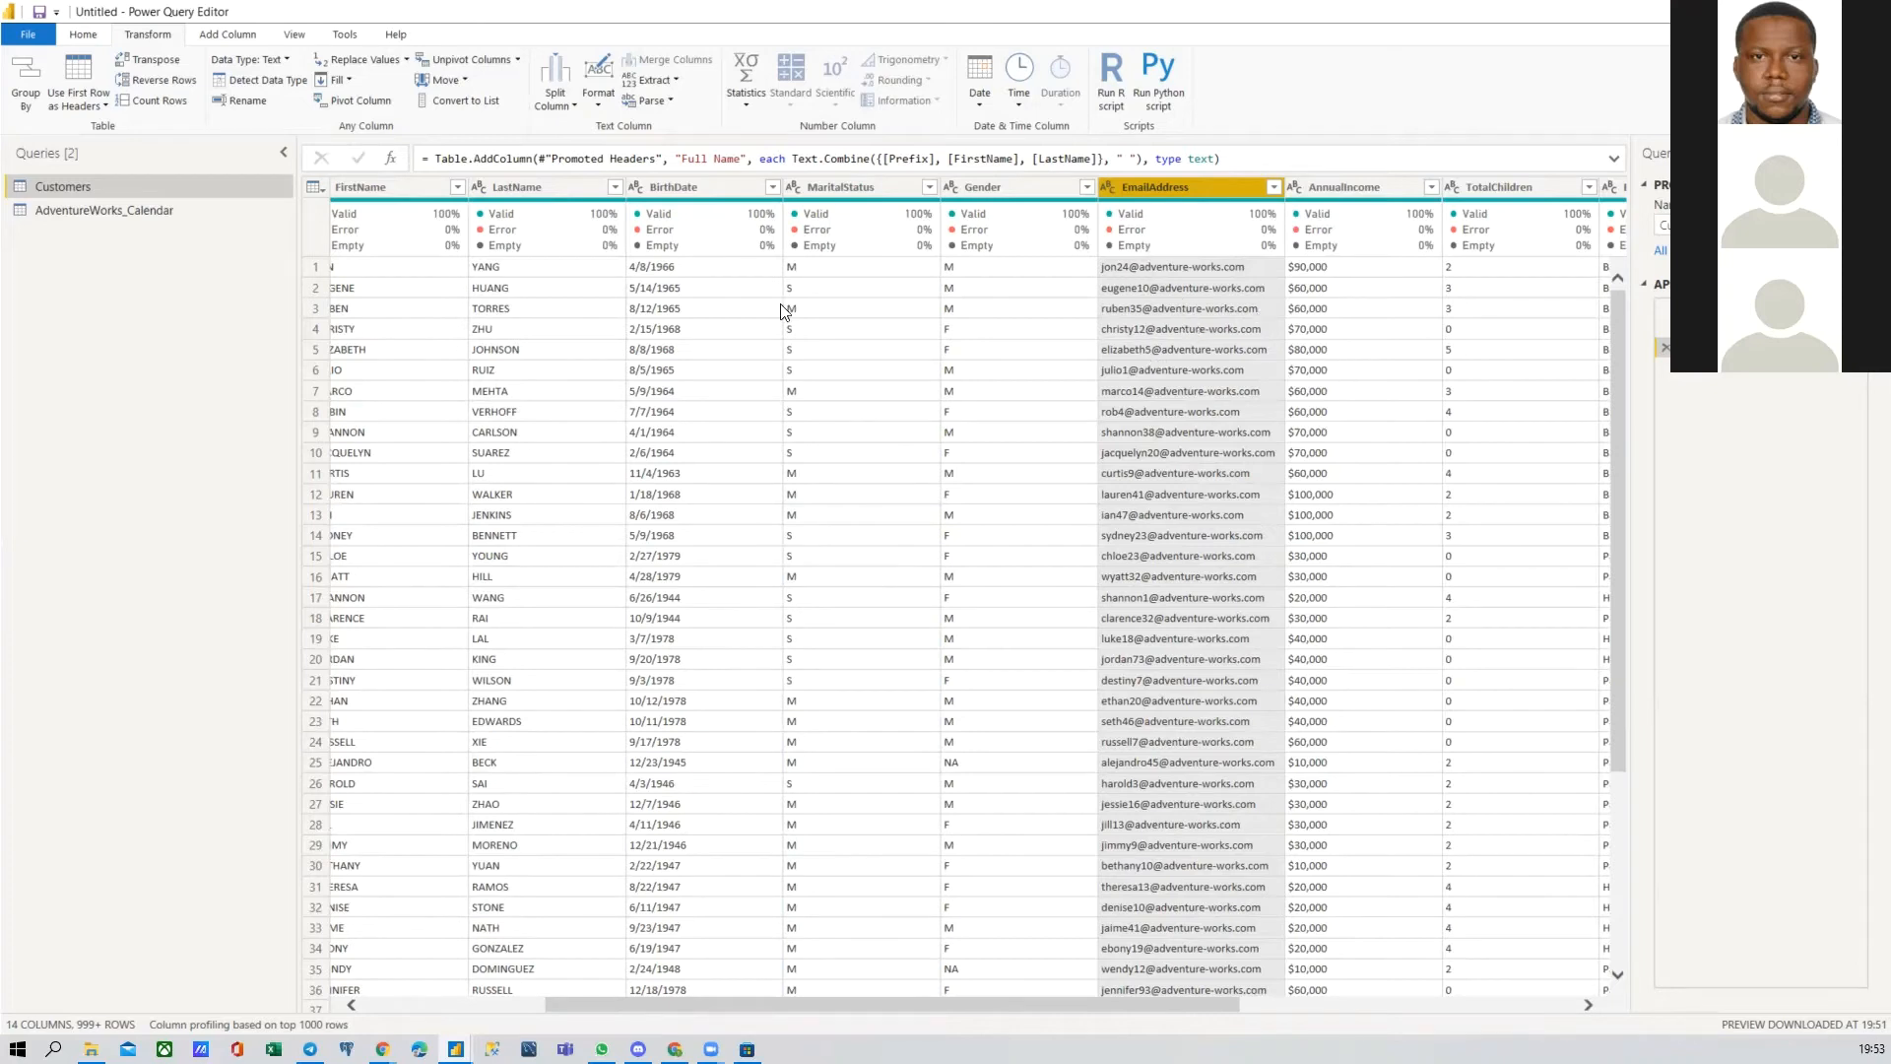
left_click(228, 34)
left_click(164, 39)
left_click(556, 103)
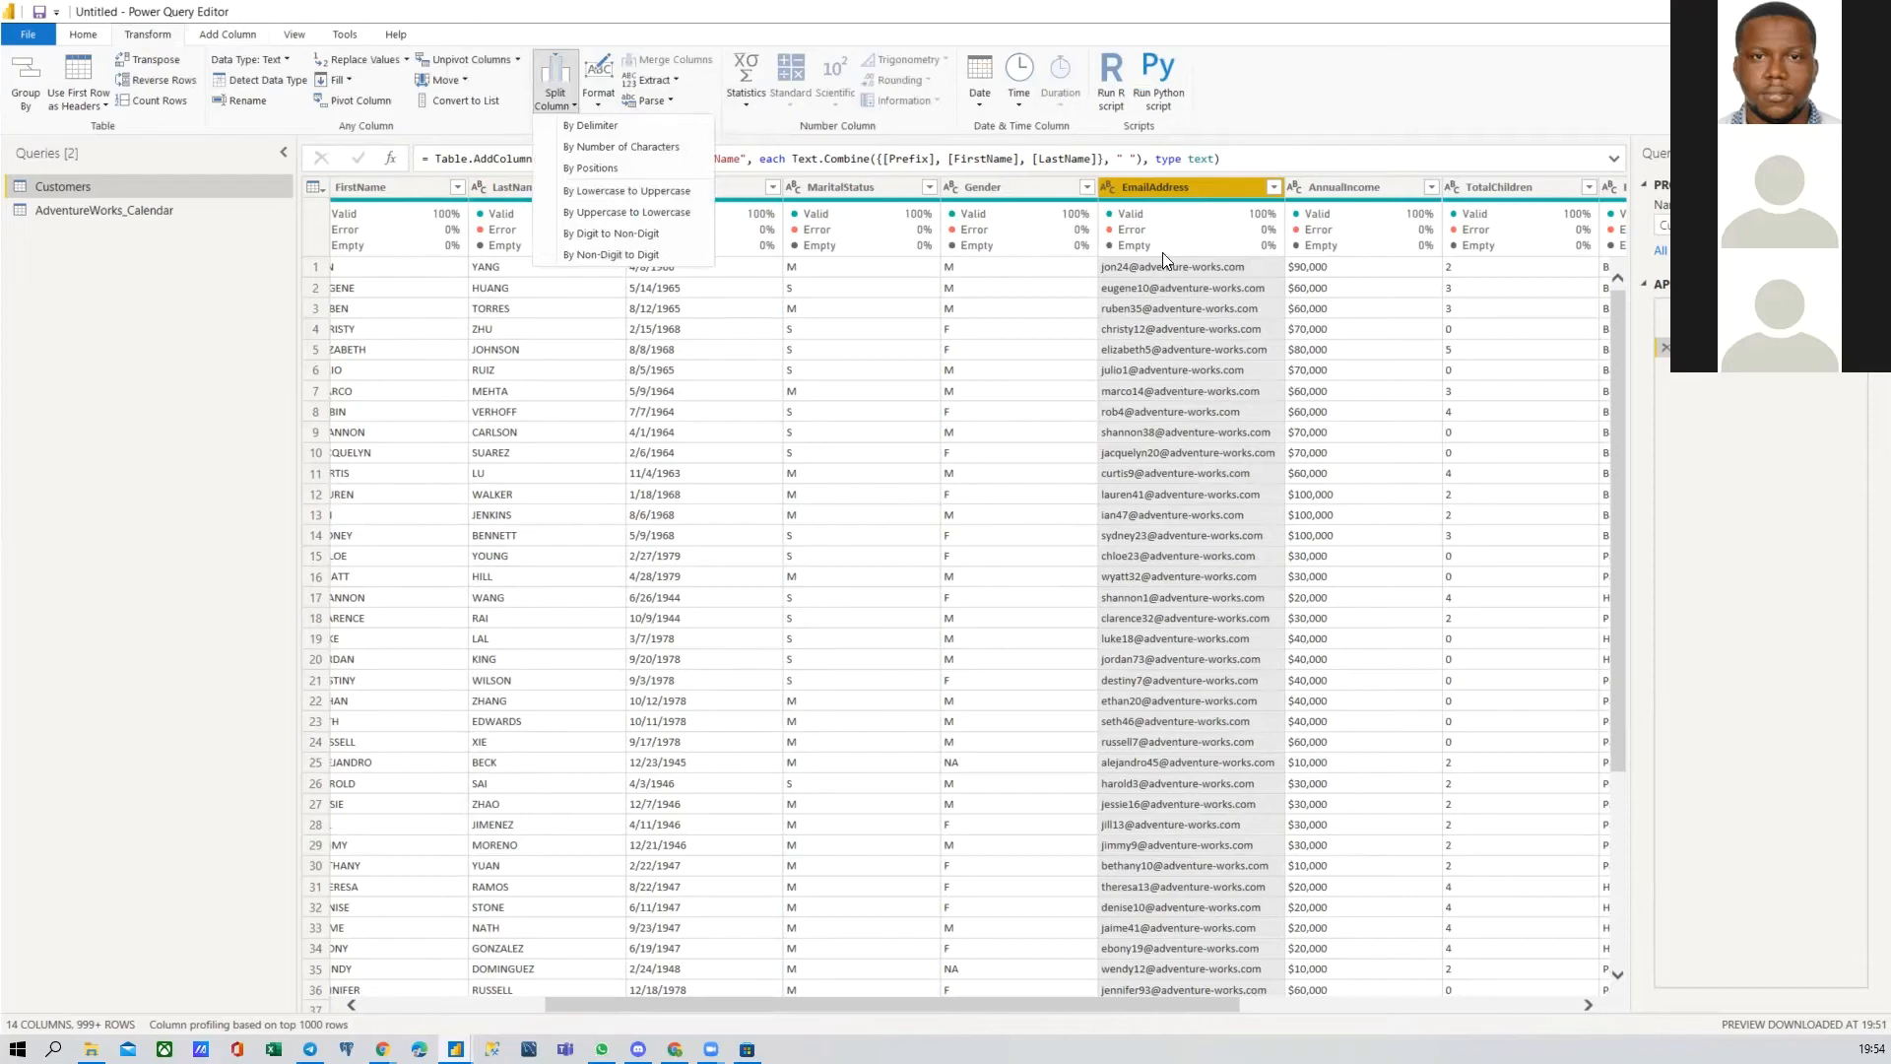
left_click(1174, 185)
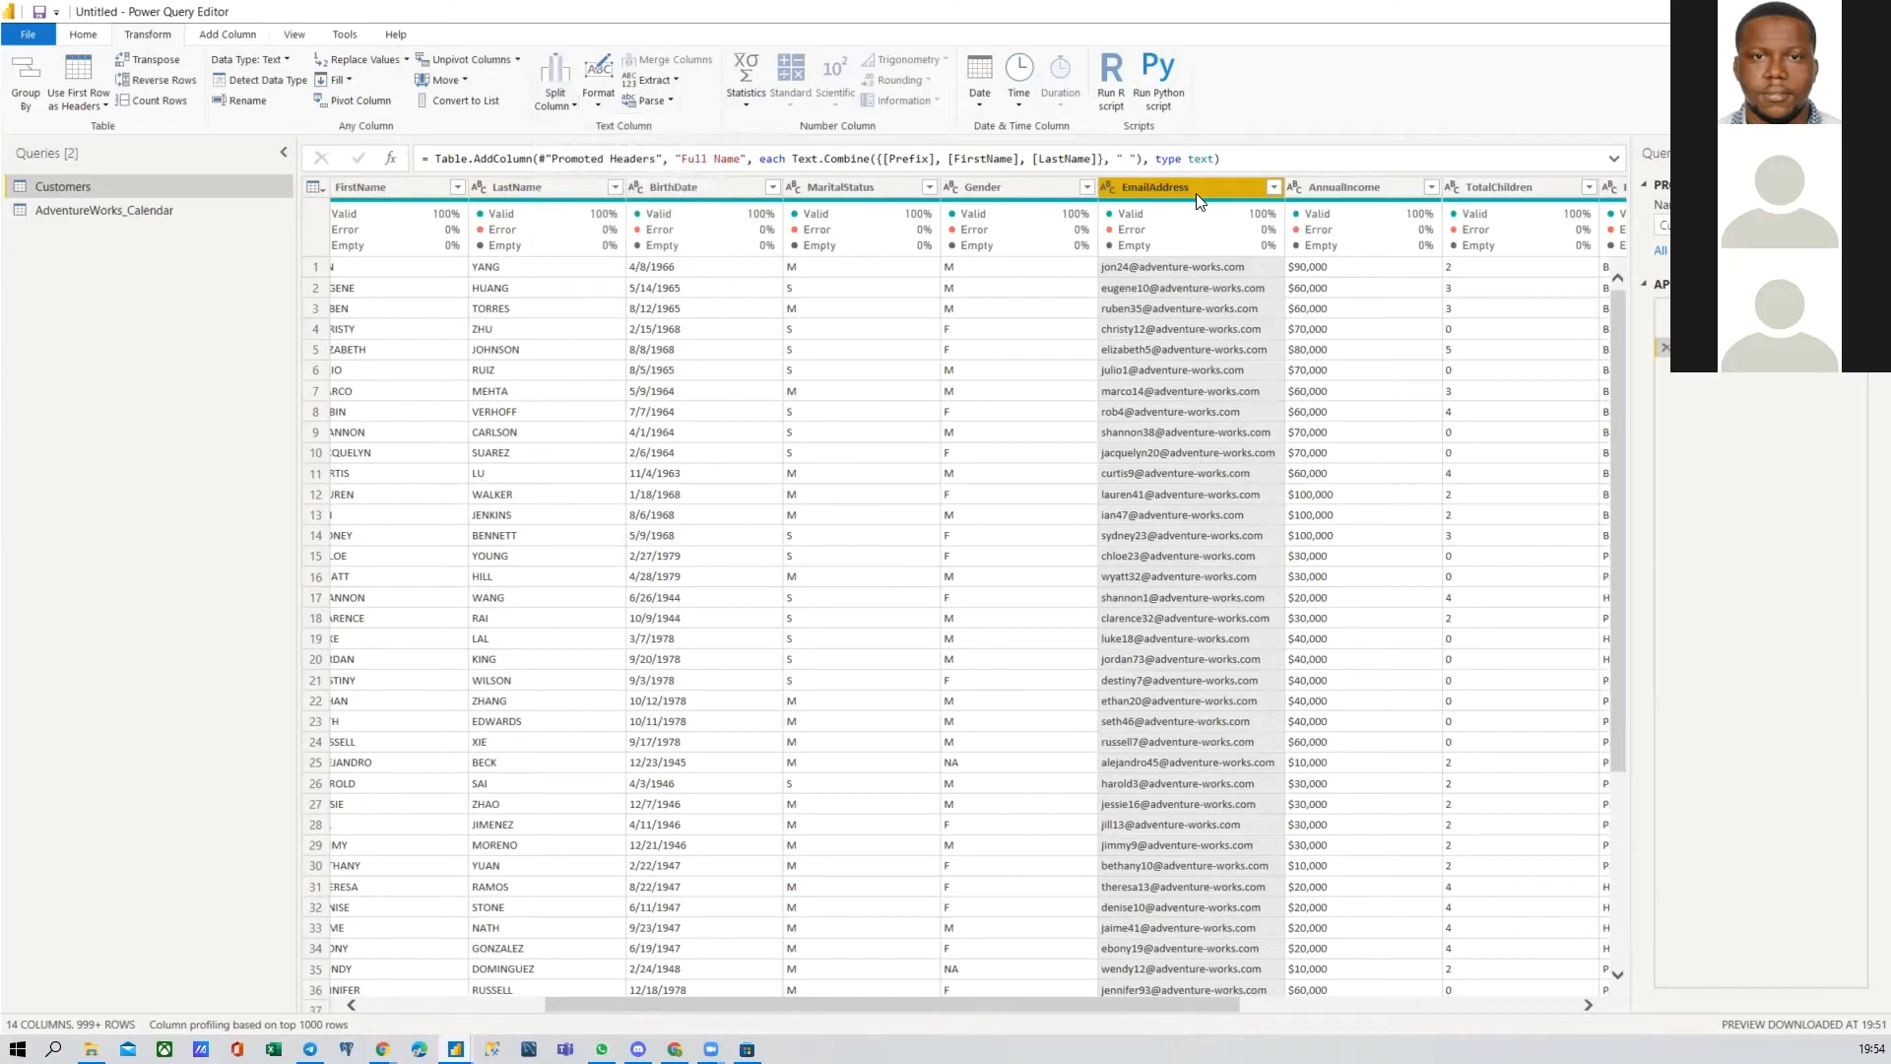
Step: Extract the text length of EmailAddress into a new column, compare it with the addresses, and delete the applied step
left_click(229, 35)
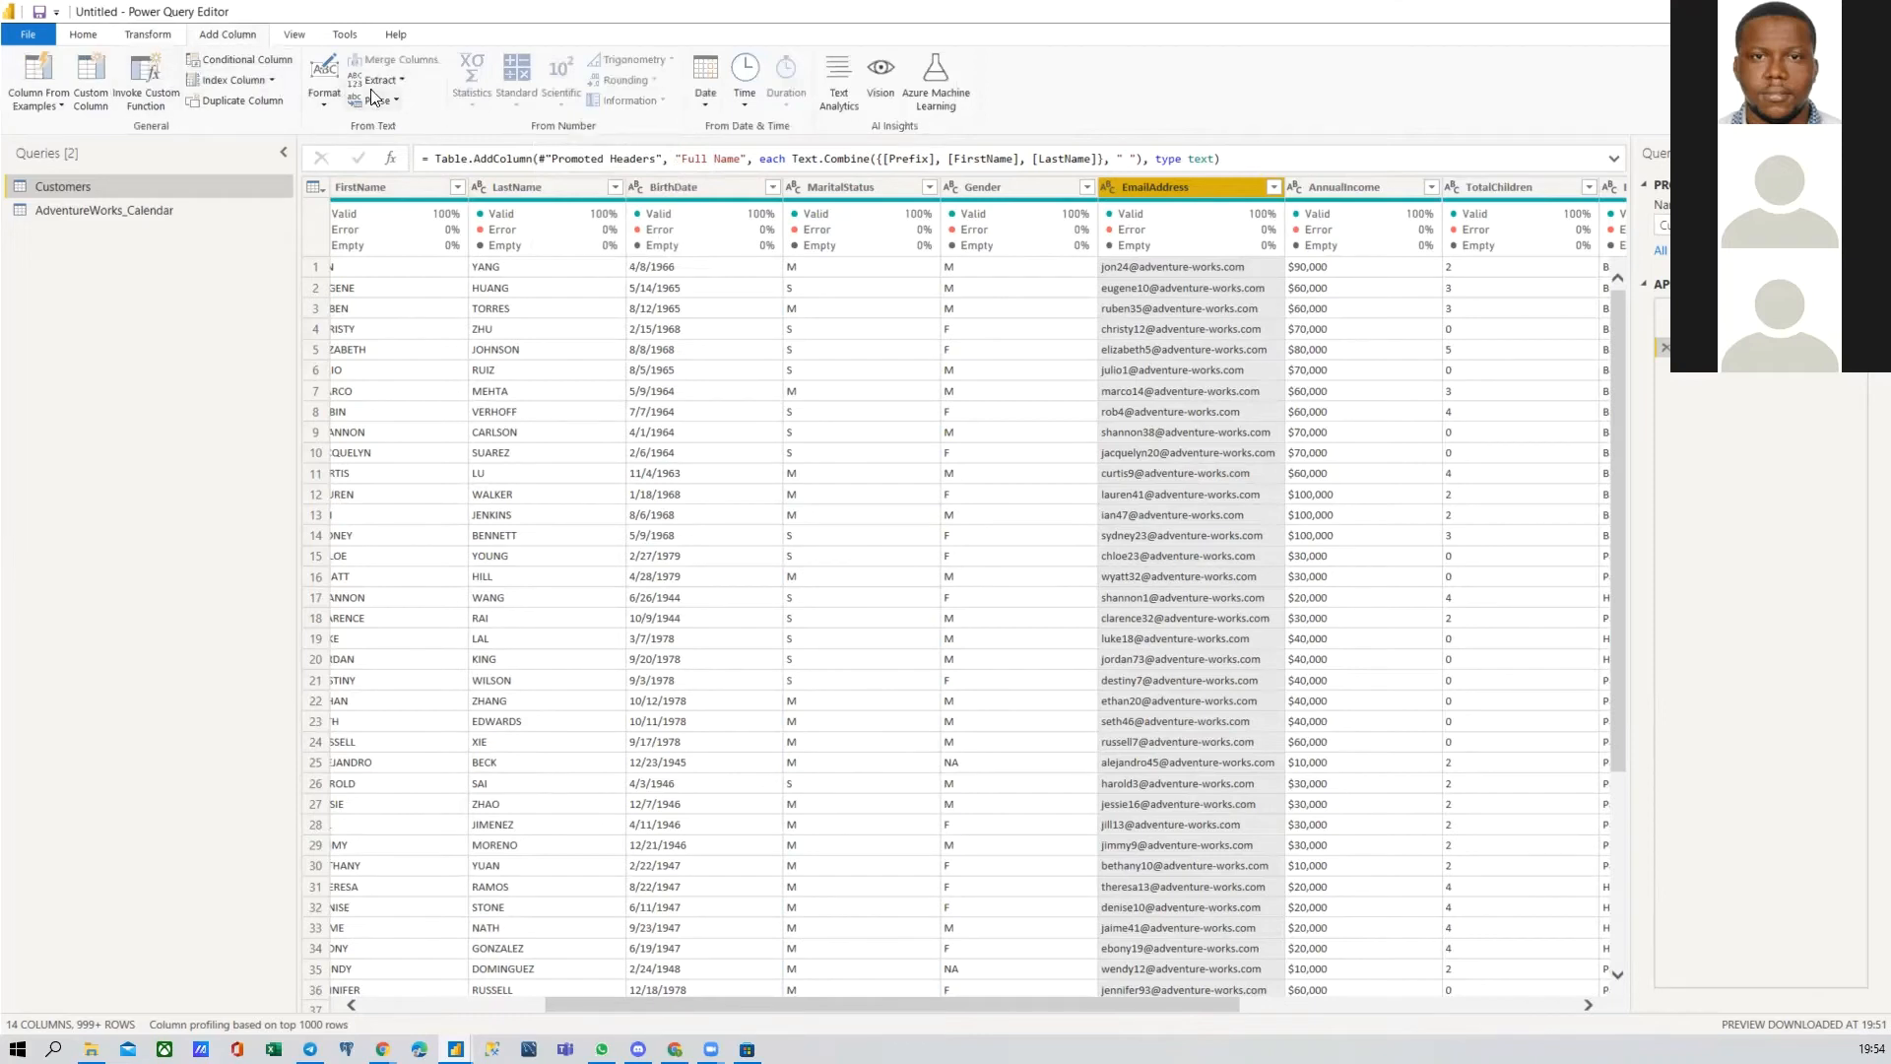
left_click(399, 80)
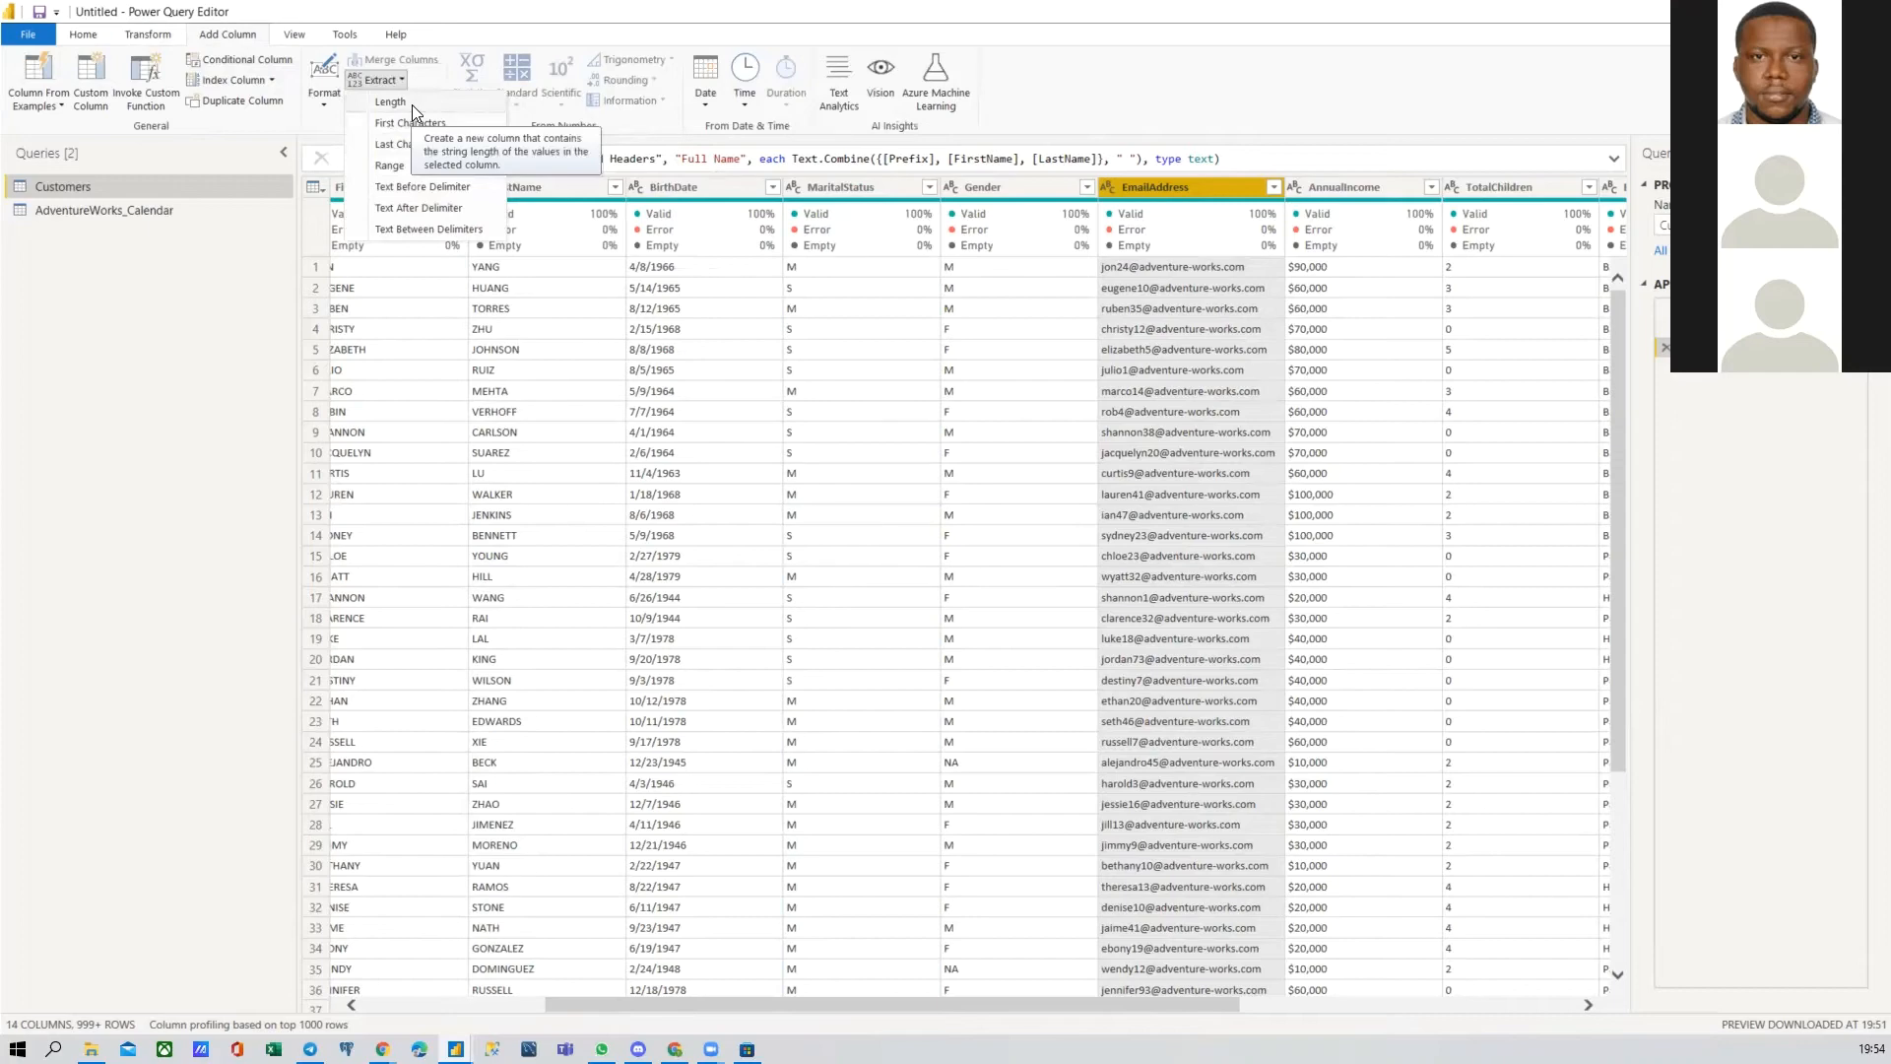
left_click(400, 106)
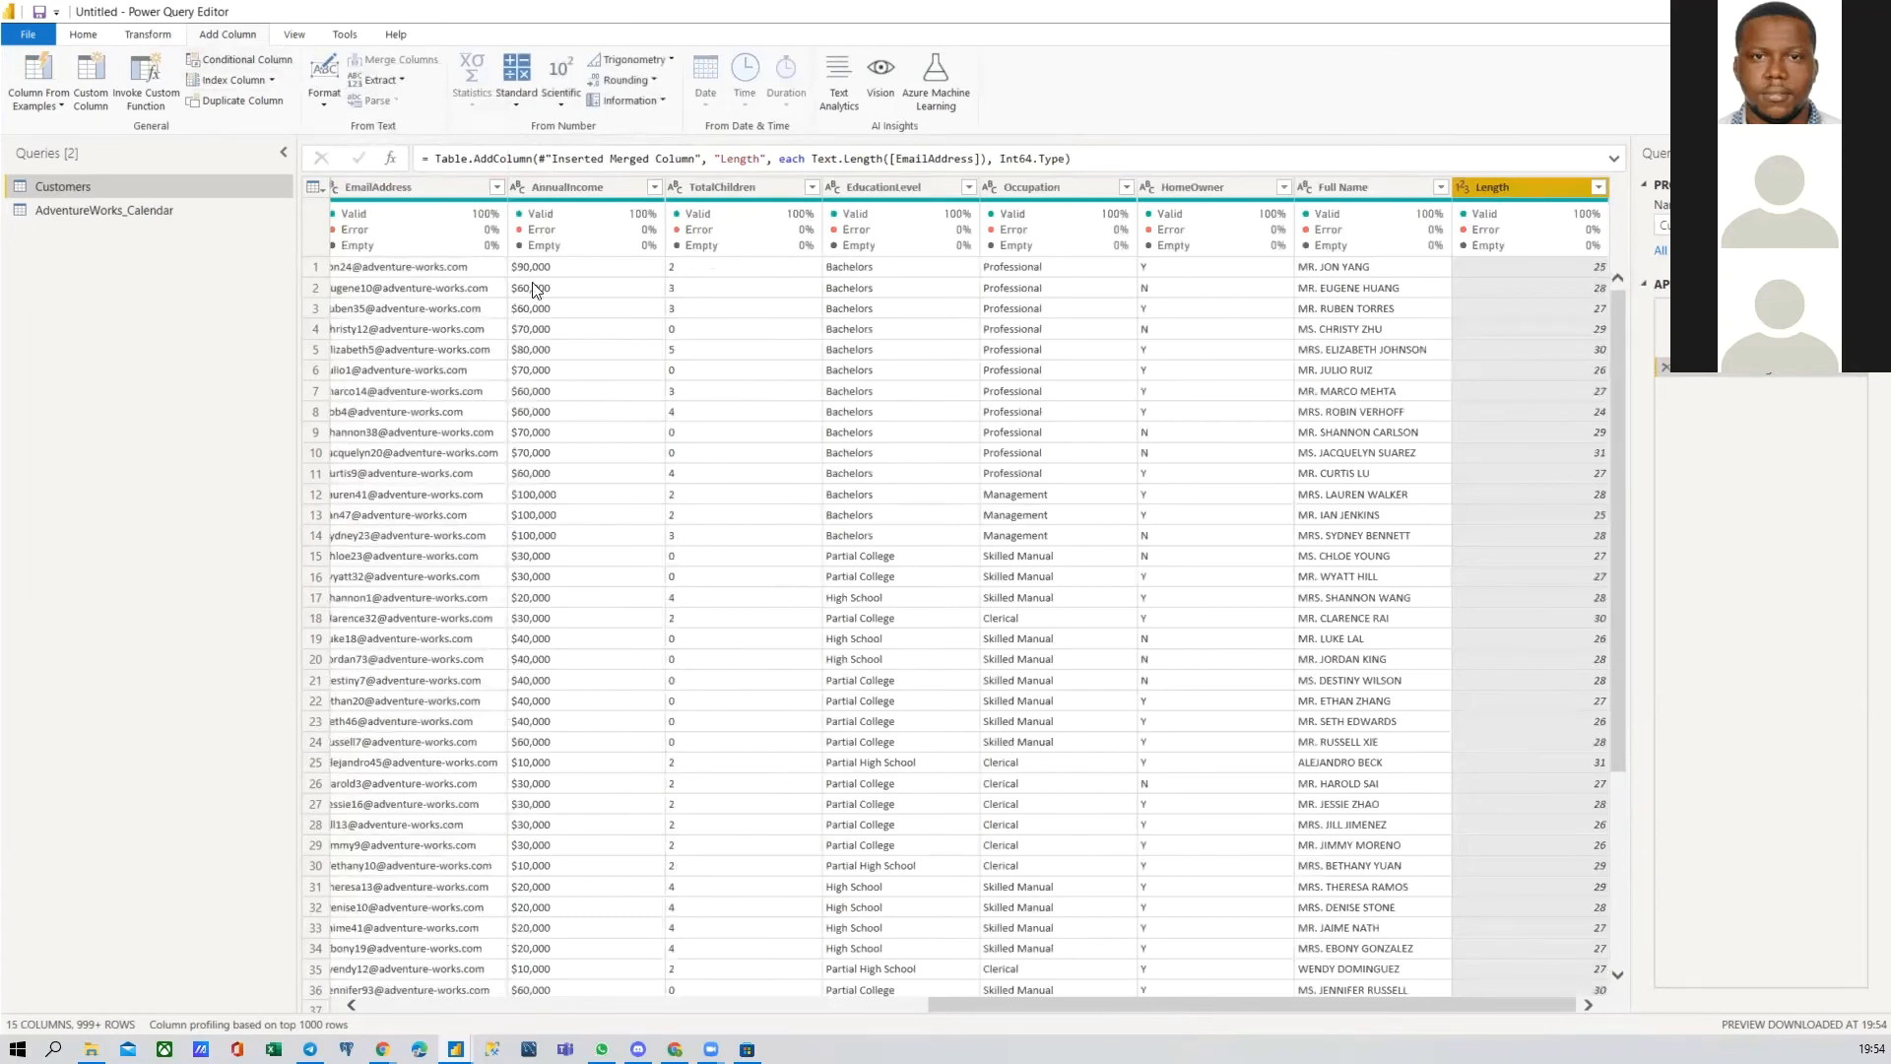
left_click_drag(985, 1006, 864, 1019)
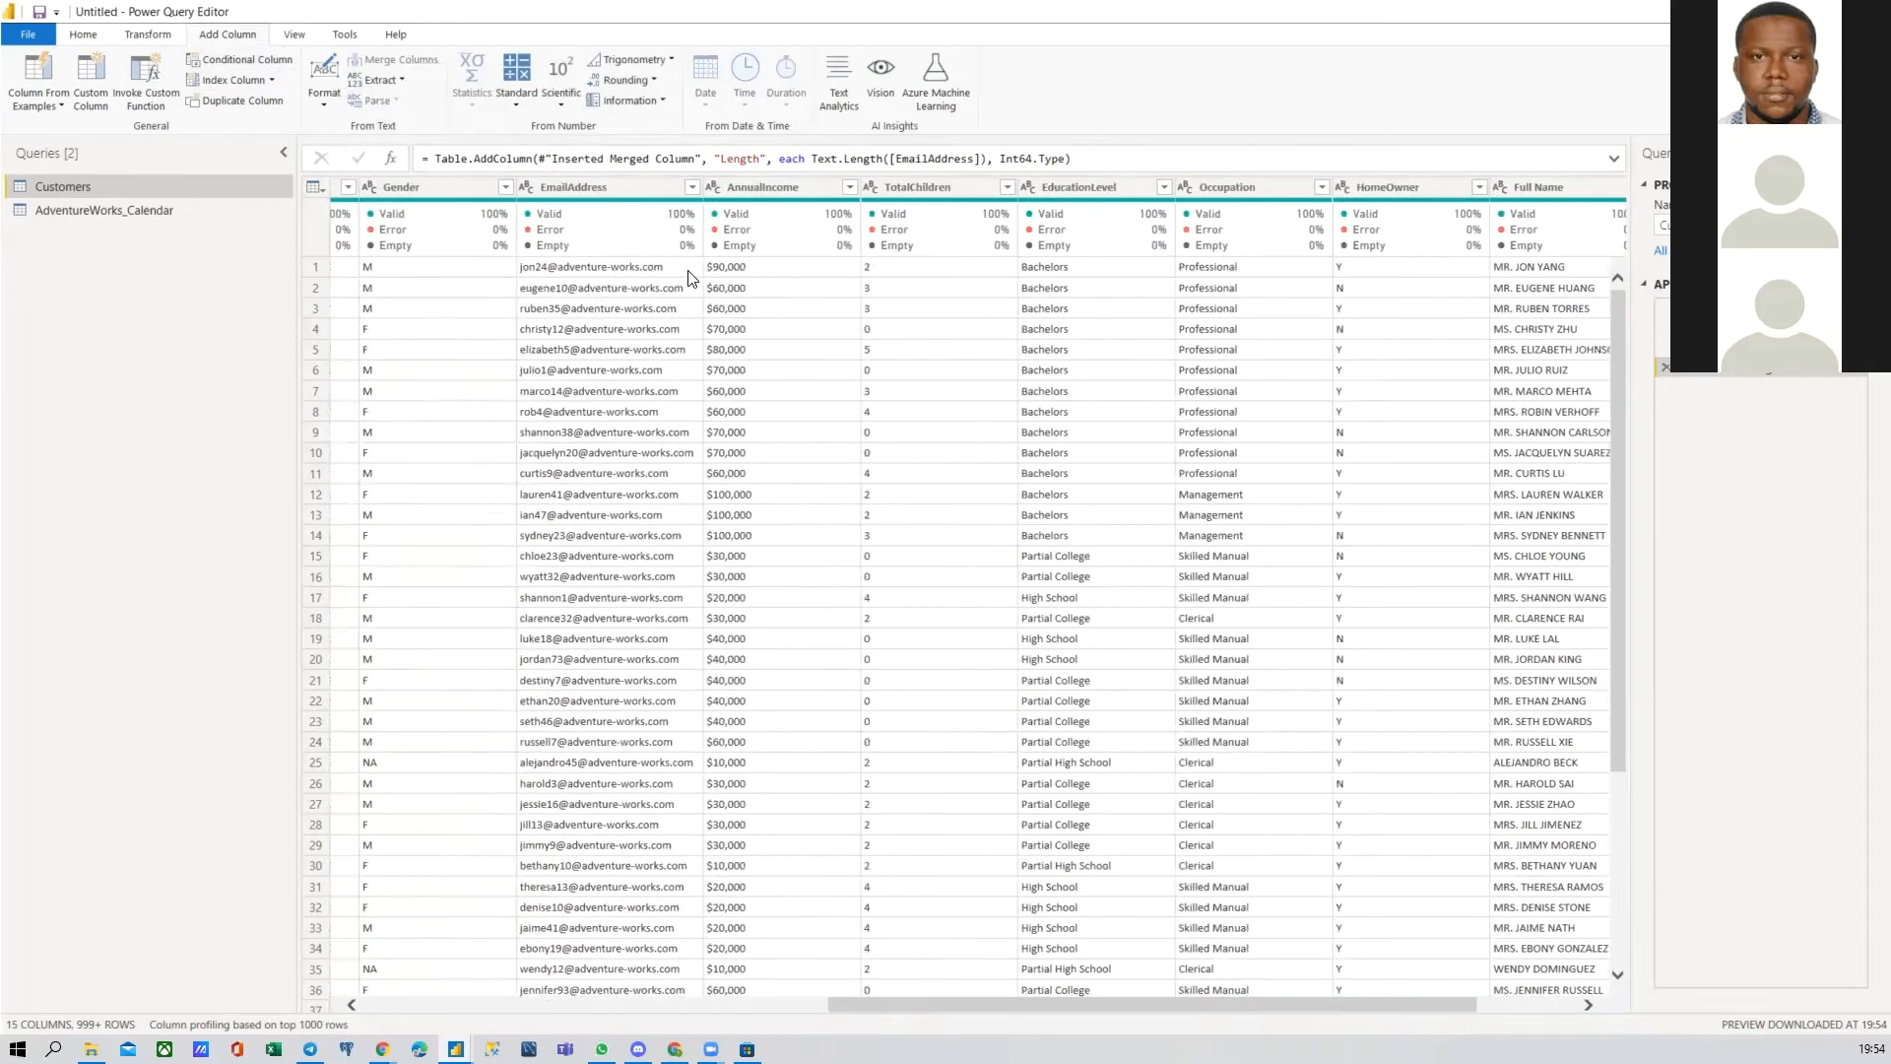
left_click_drag(1315, 1003, 1532, 1006)
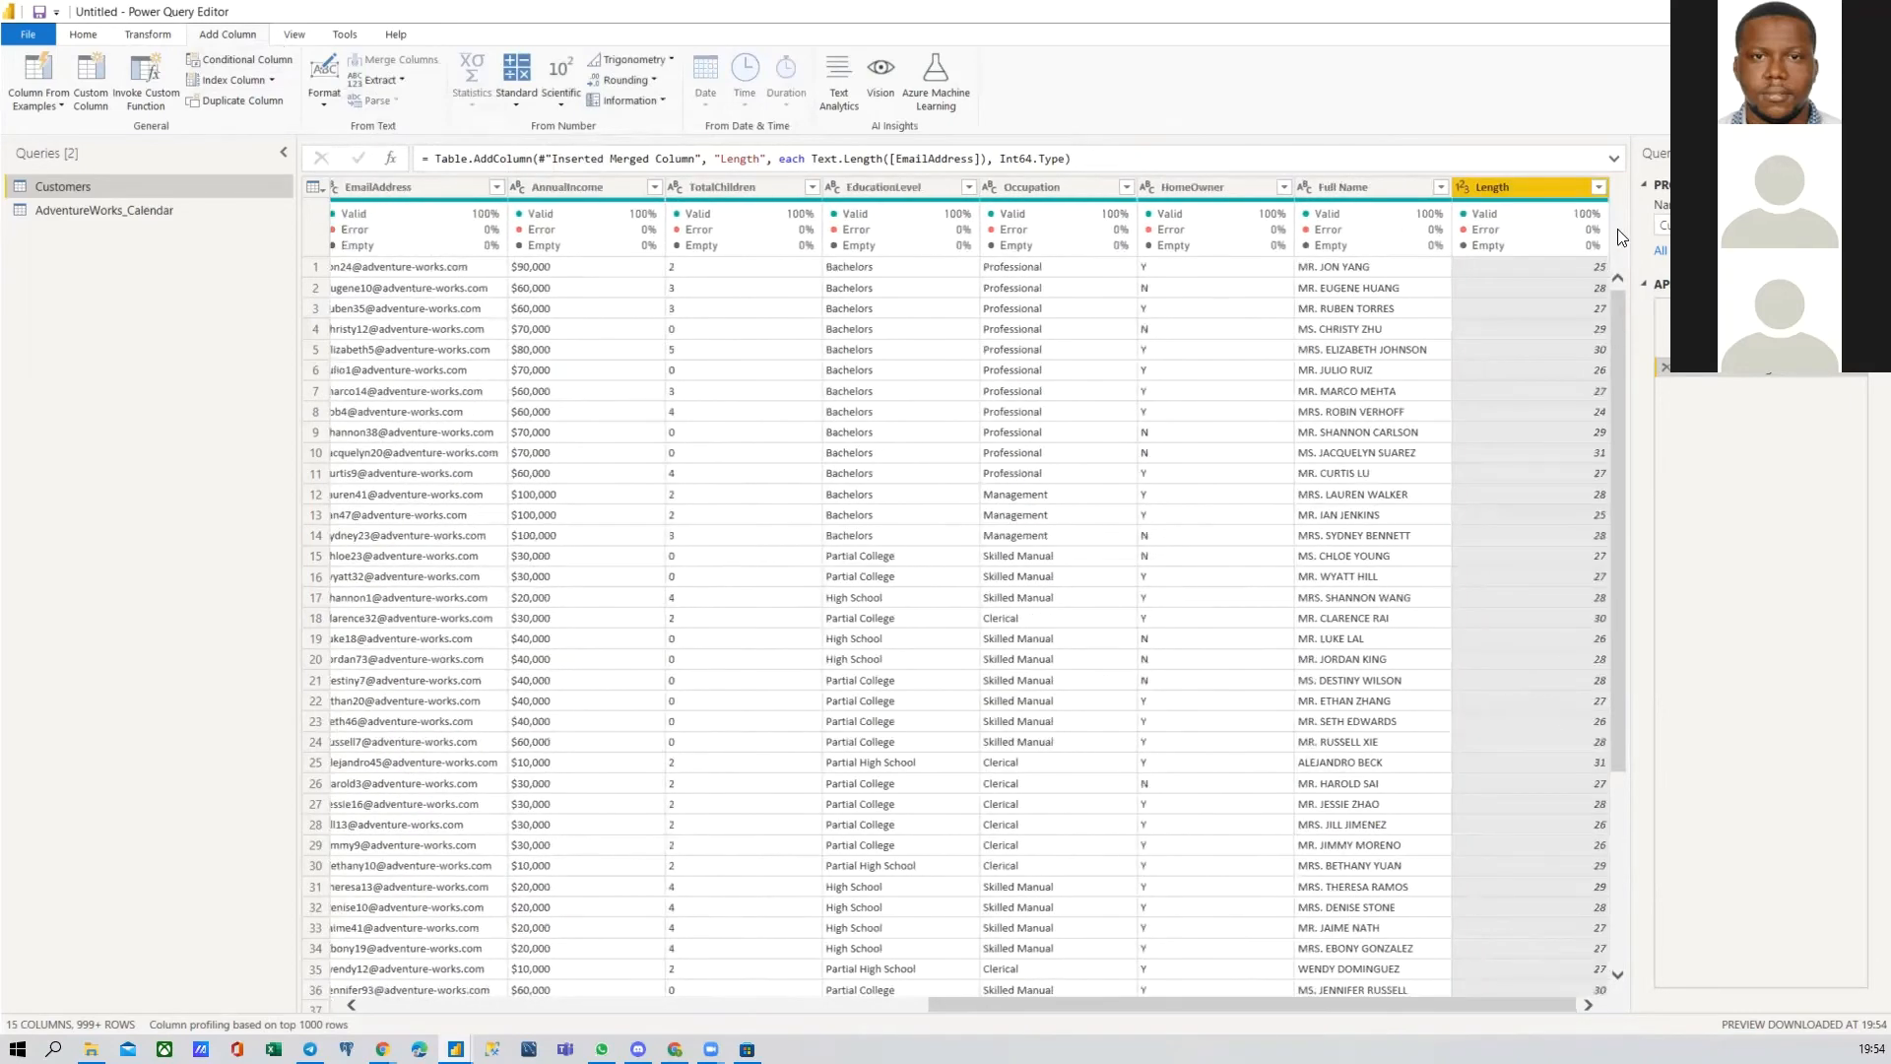
left_click(1664, 368)
Step: Extract the first 5 characters of EmailAddress into a new column, then delete that applied step
left_click(591, 197)
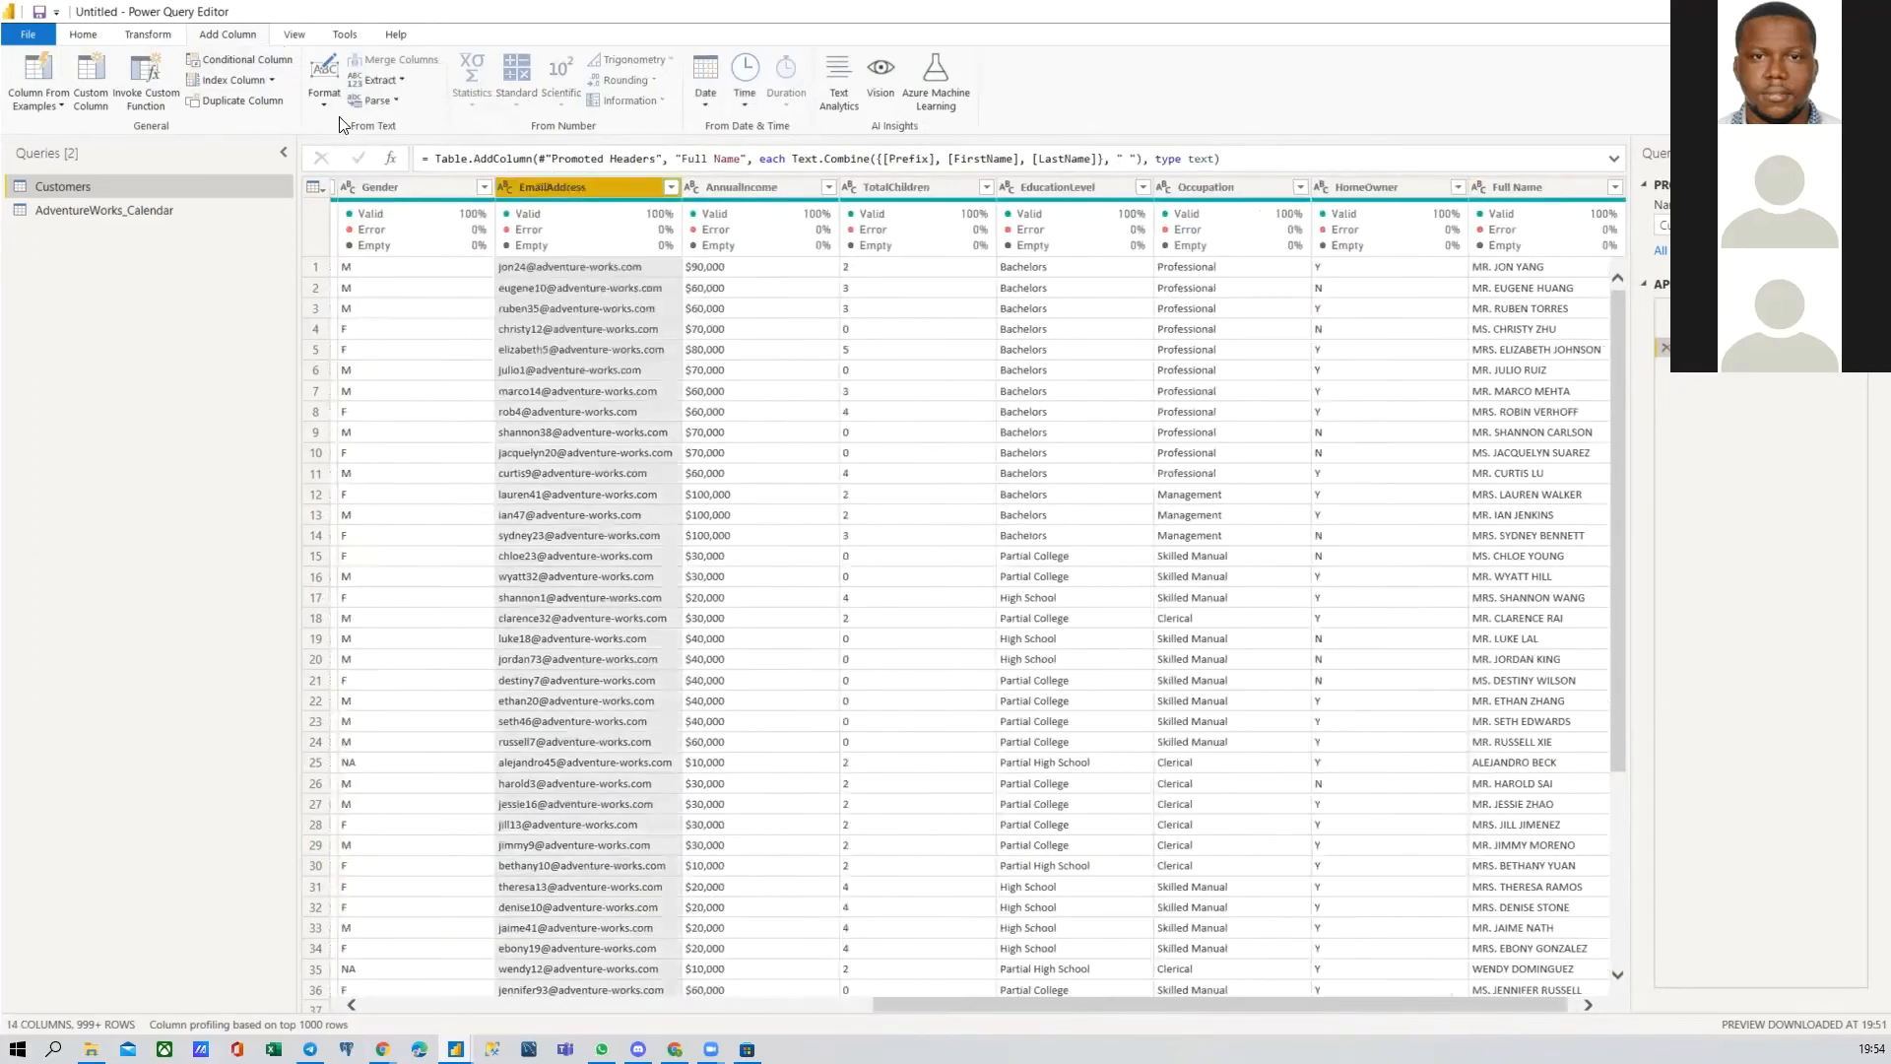
left_click(374, 78)
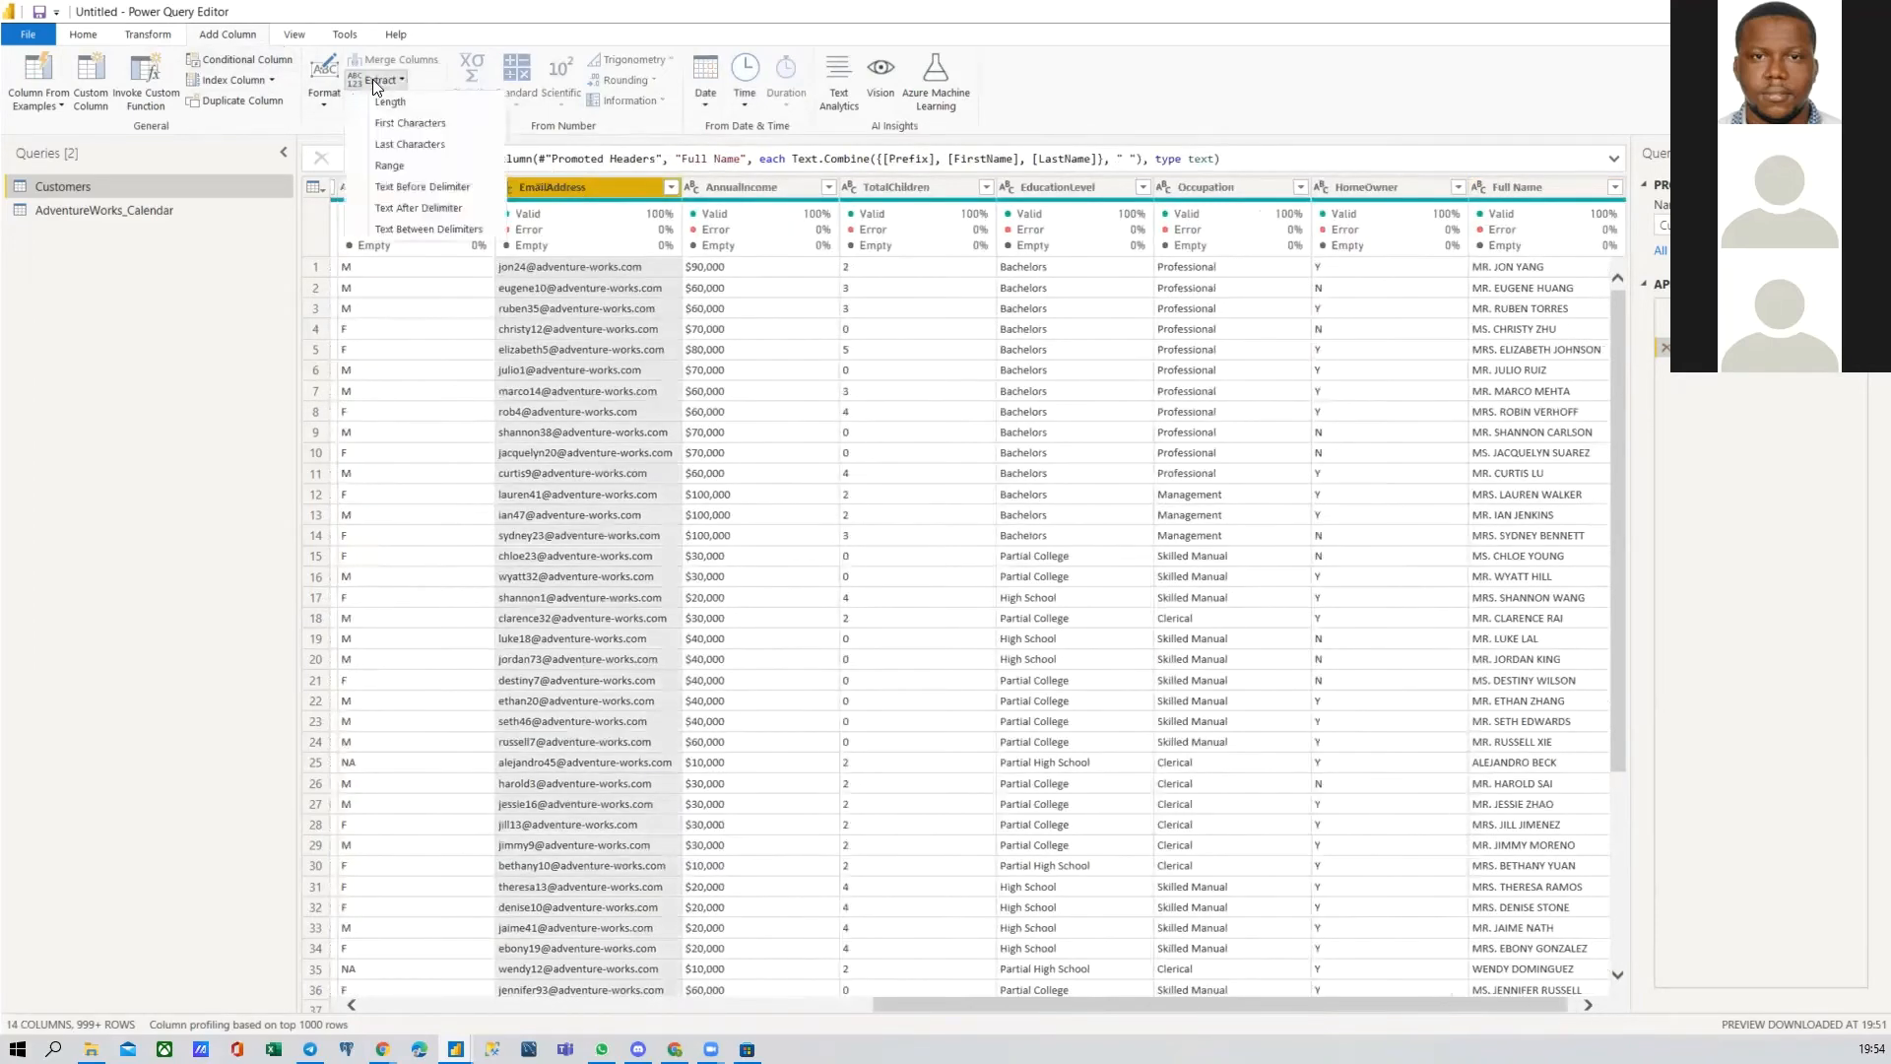
left_click(432, 124)
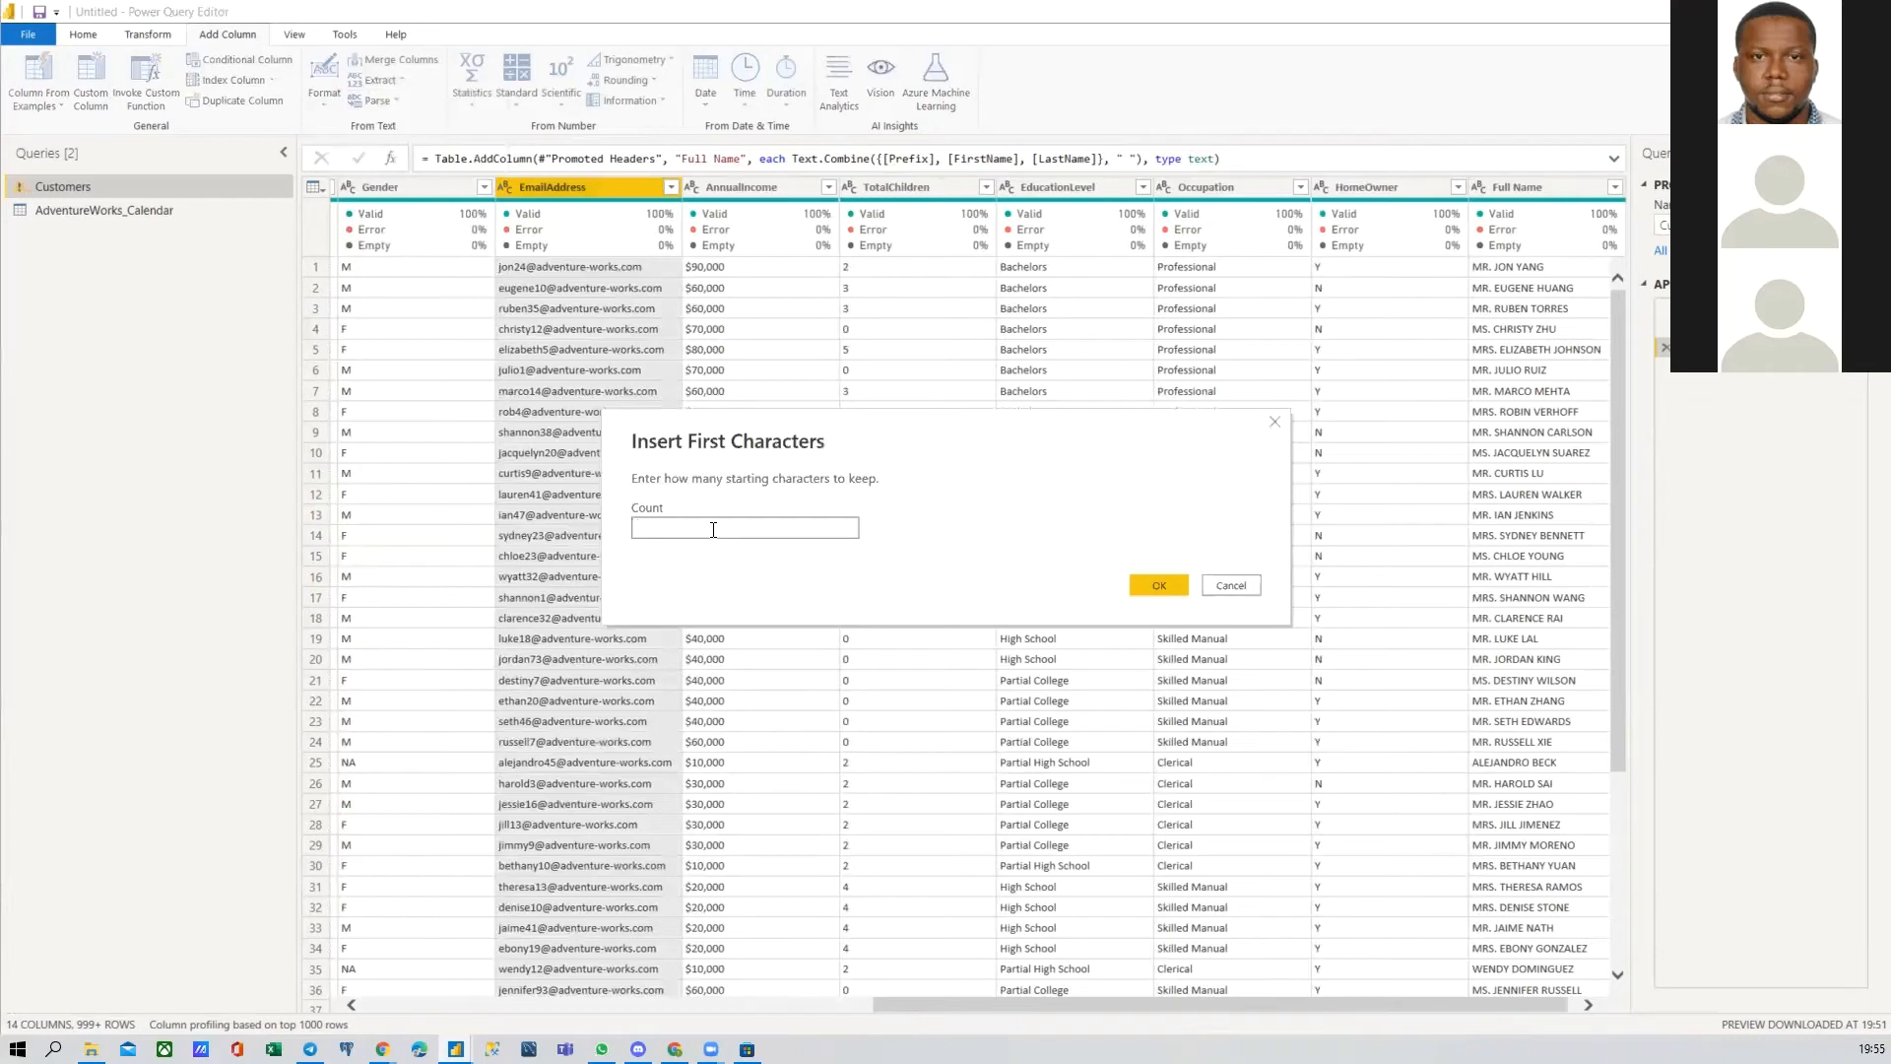
type("5")
key("BackSpace")
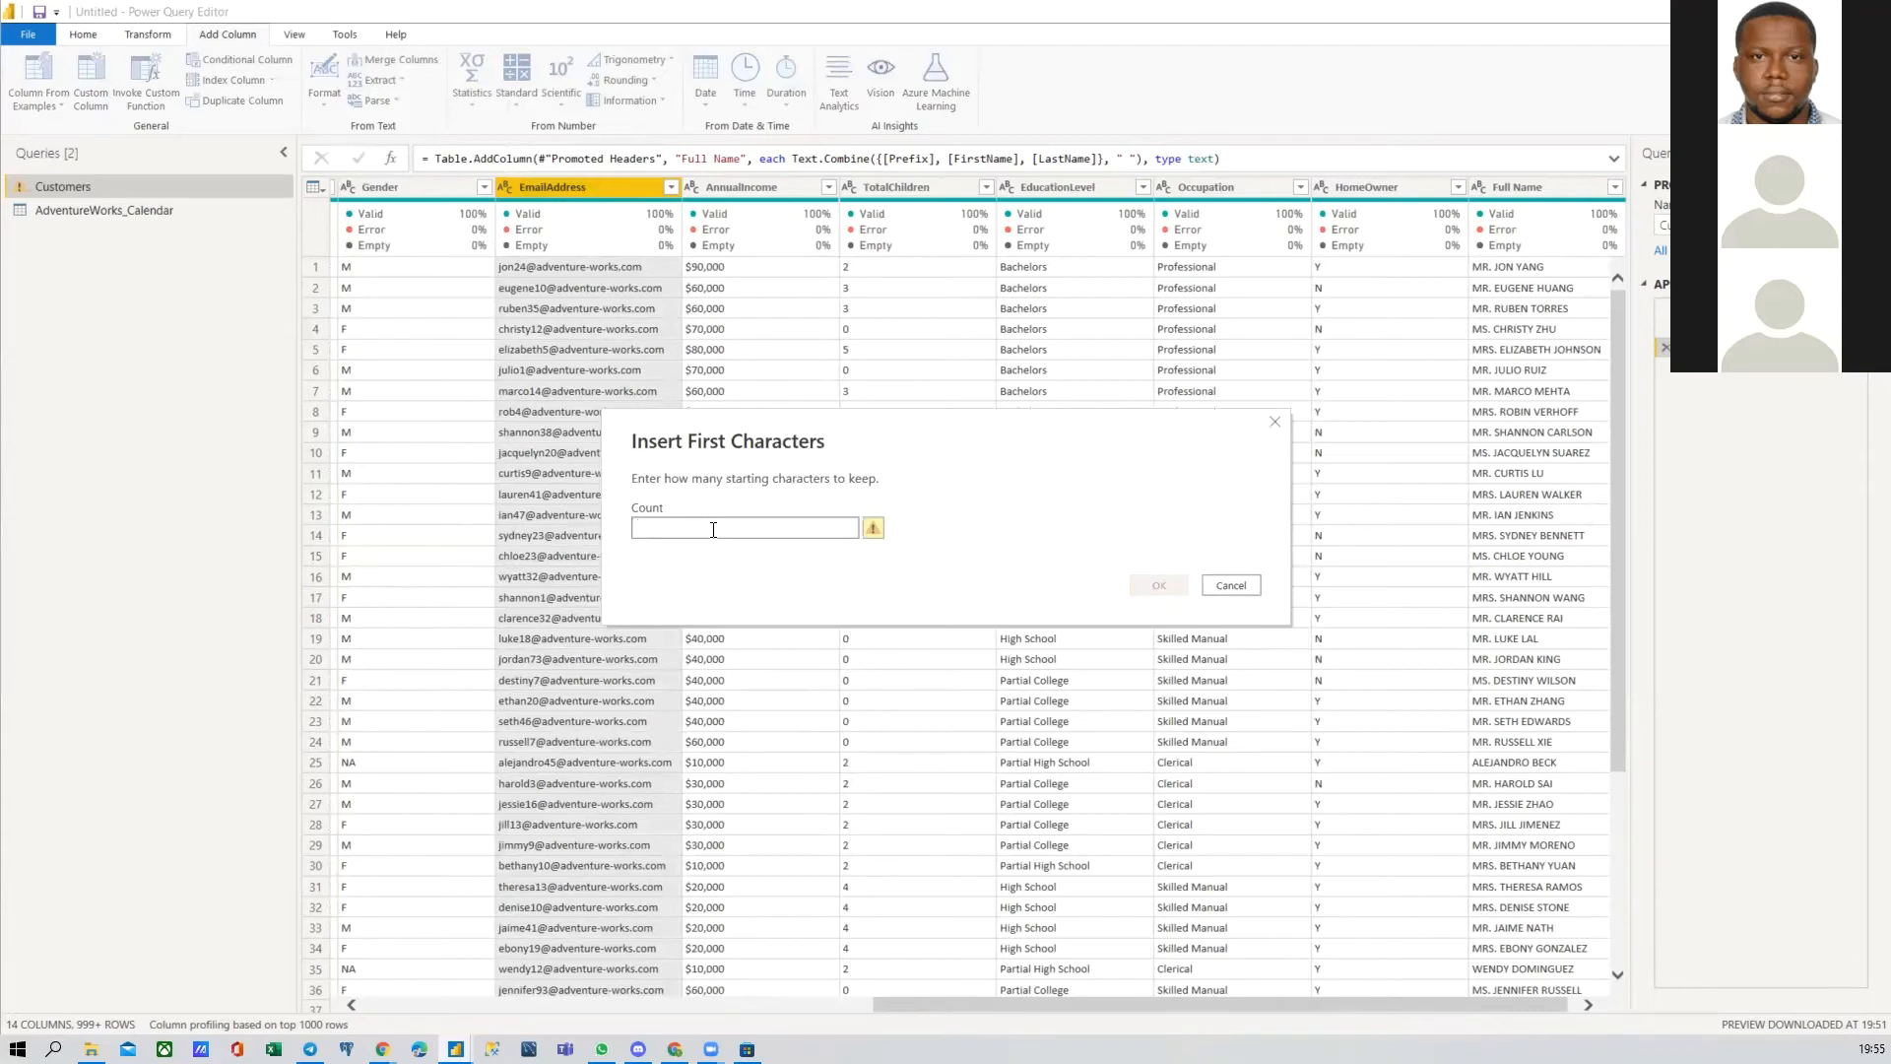
type("54")
key("BackSpace")
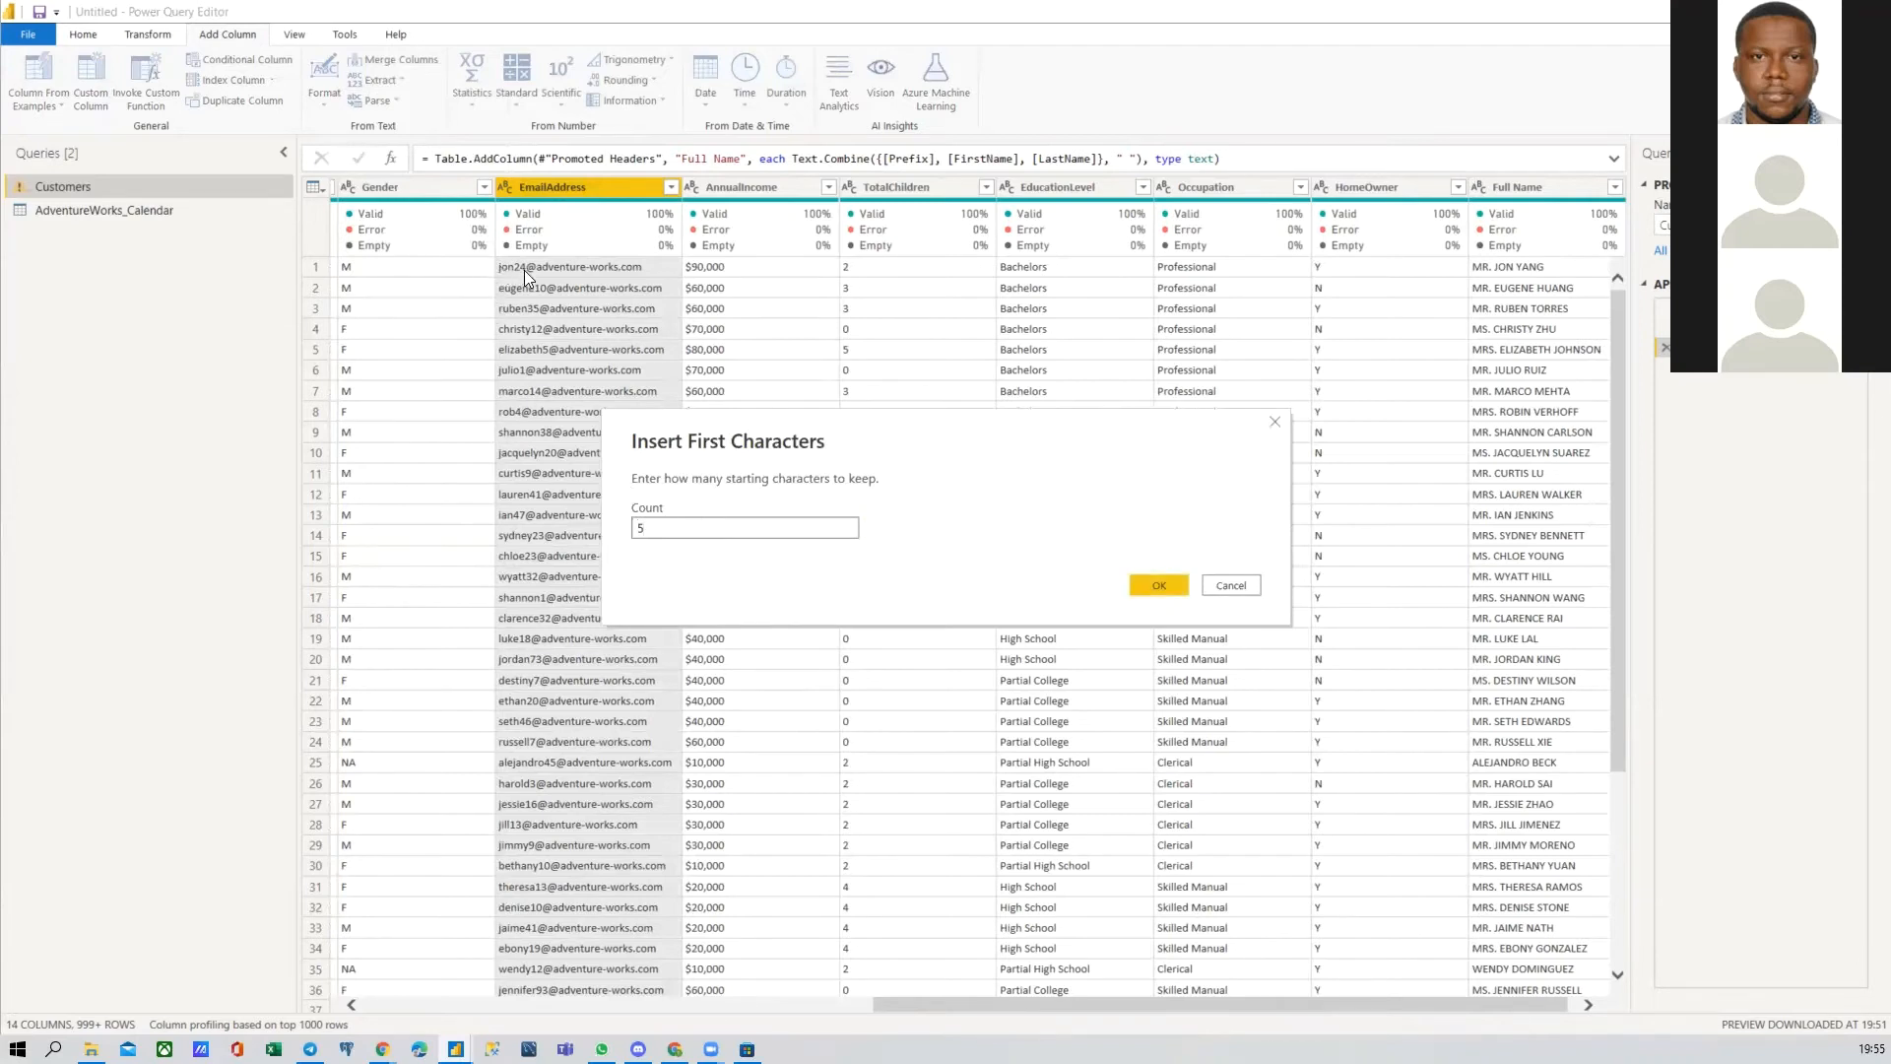
left_click(1154, 585)
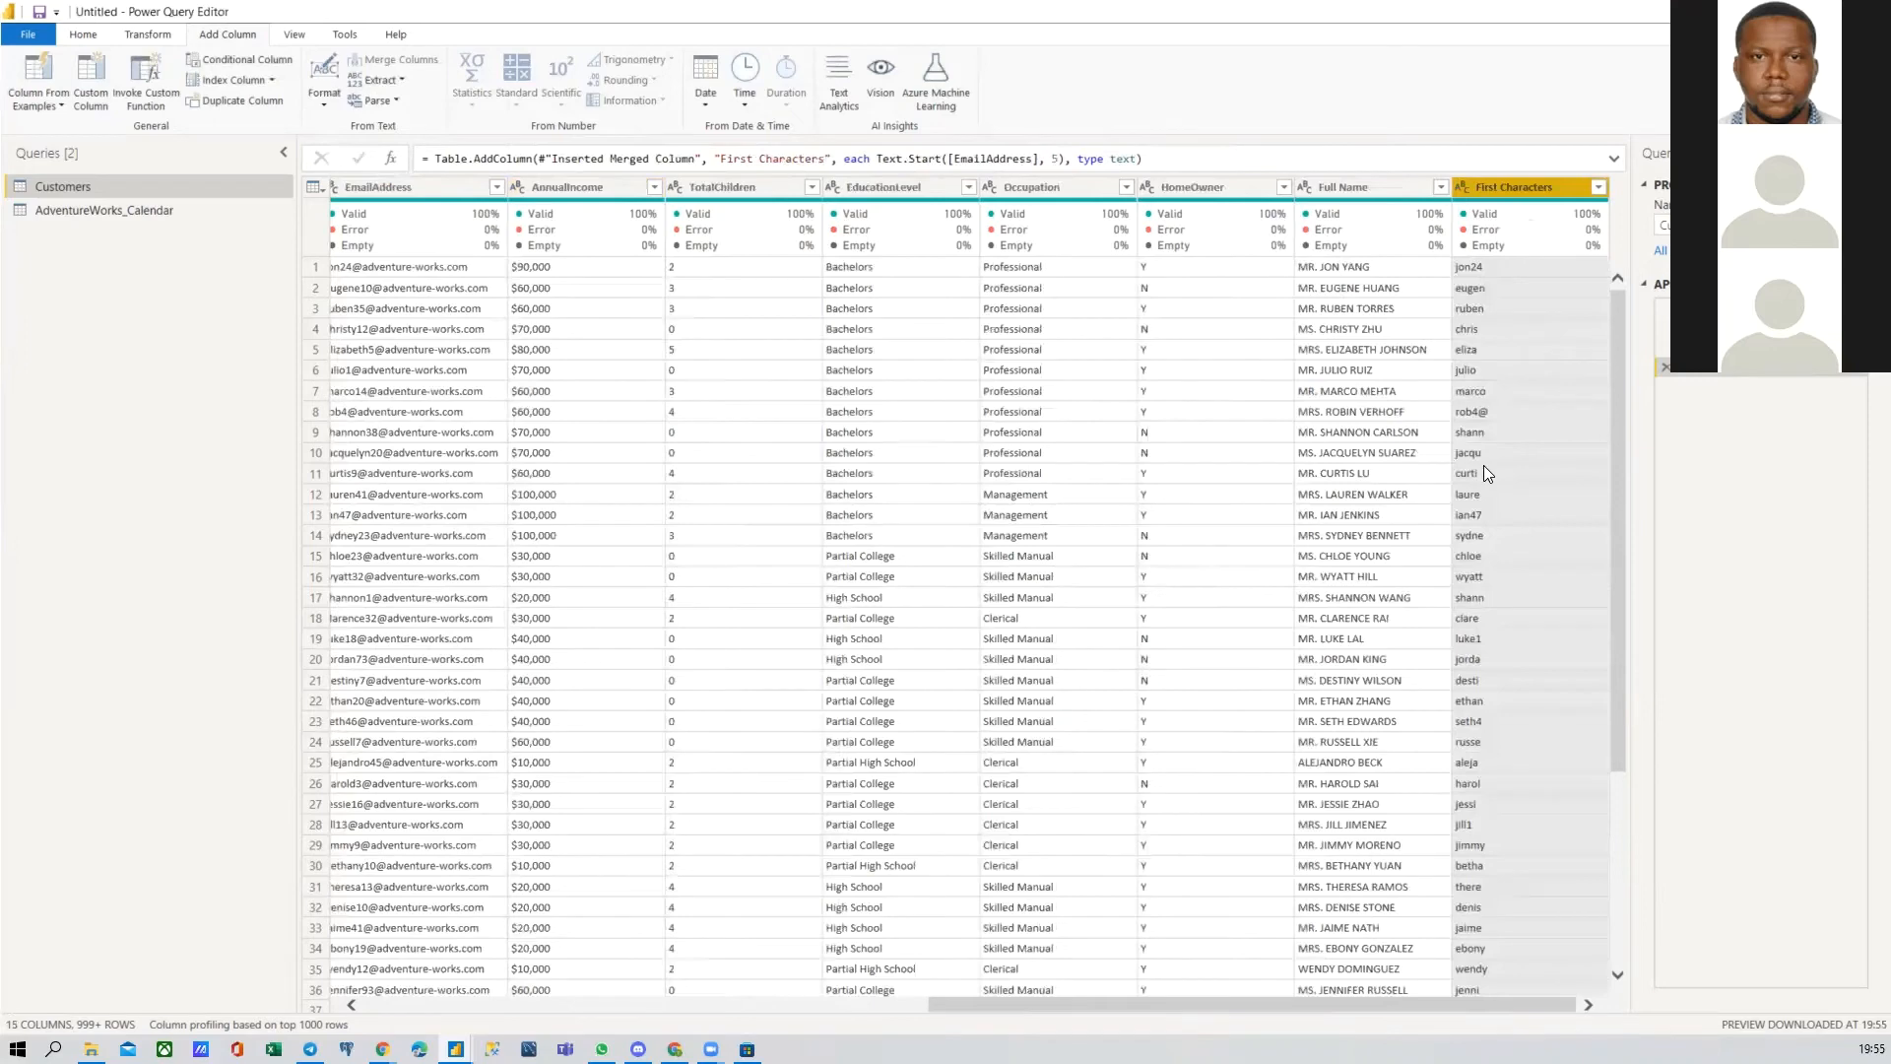
left_click(1665, 367)
Step: Look through the available text extraction options and examine the values in the EmailAddress column
left_click(384, 79)
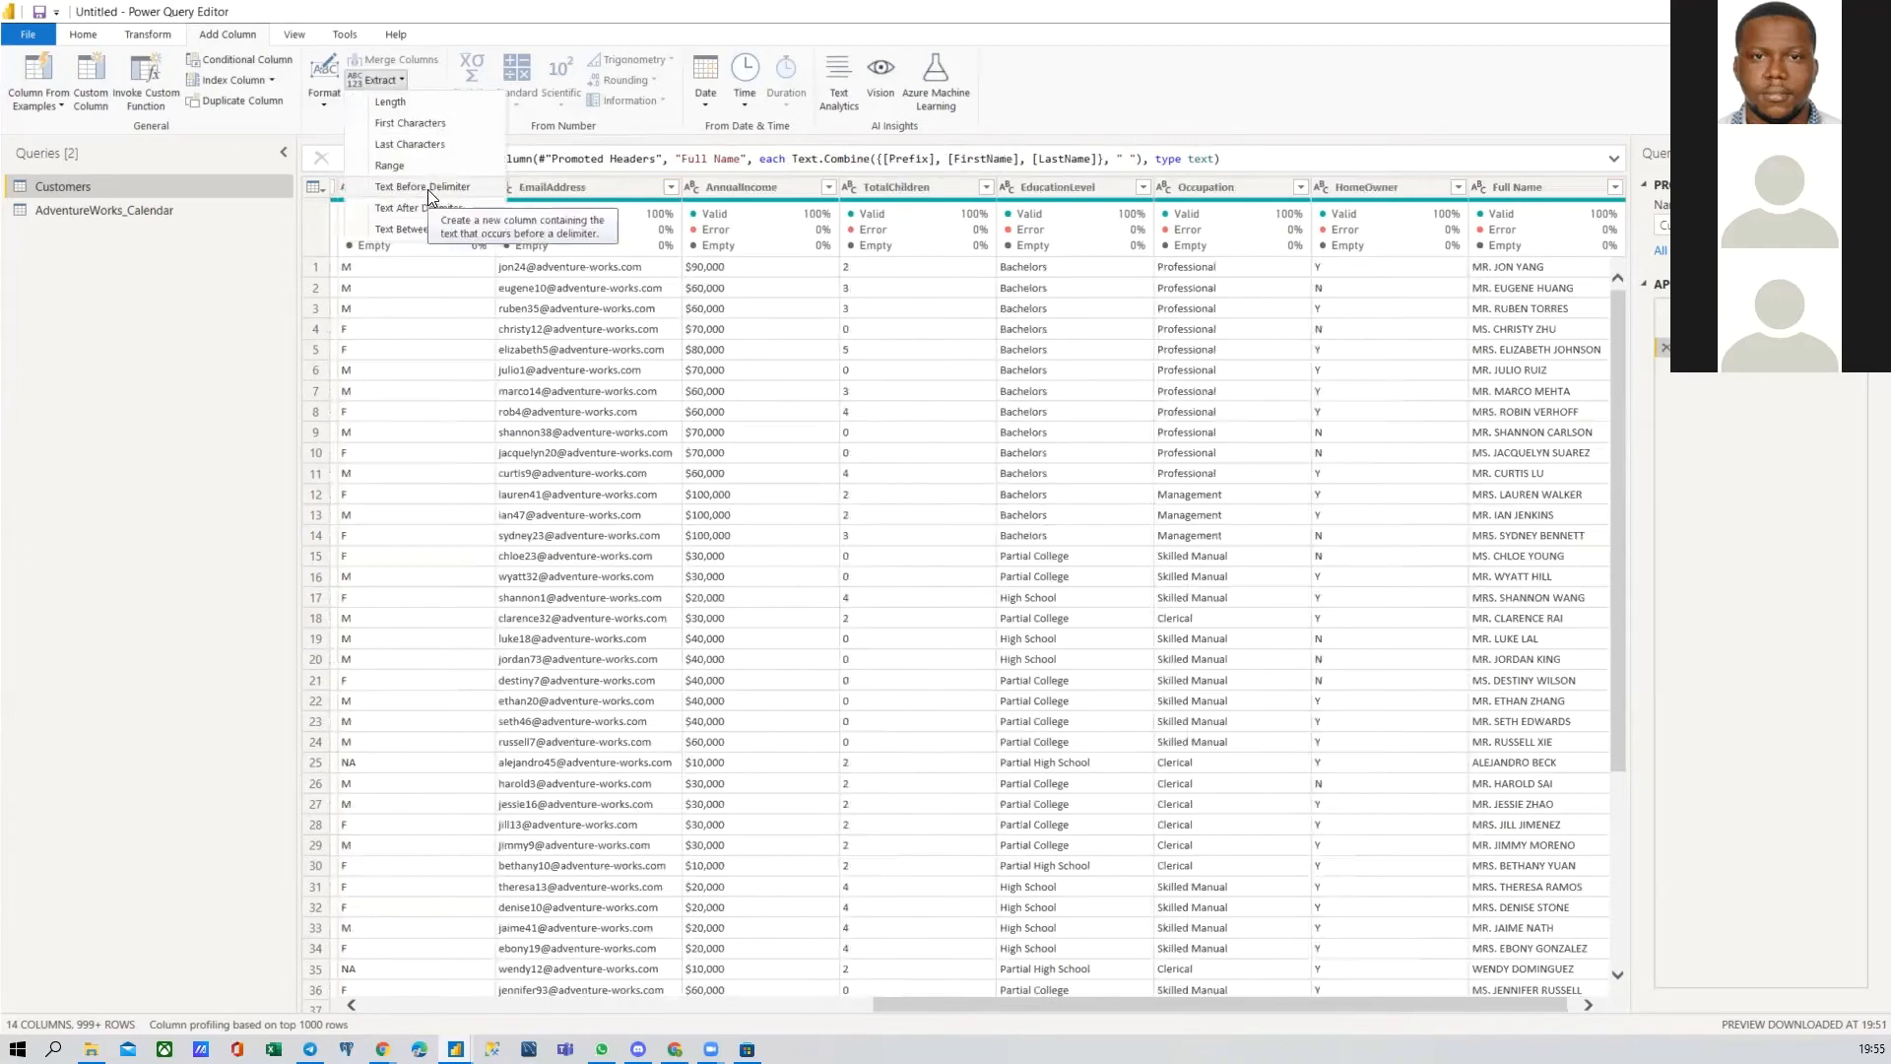
left_click(1183, 37)
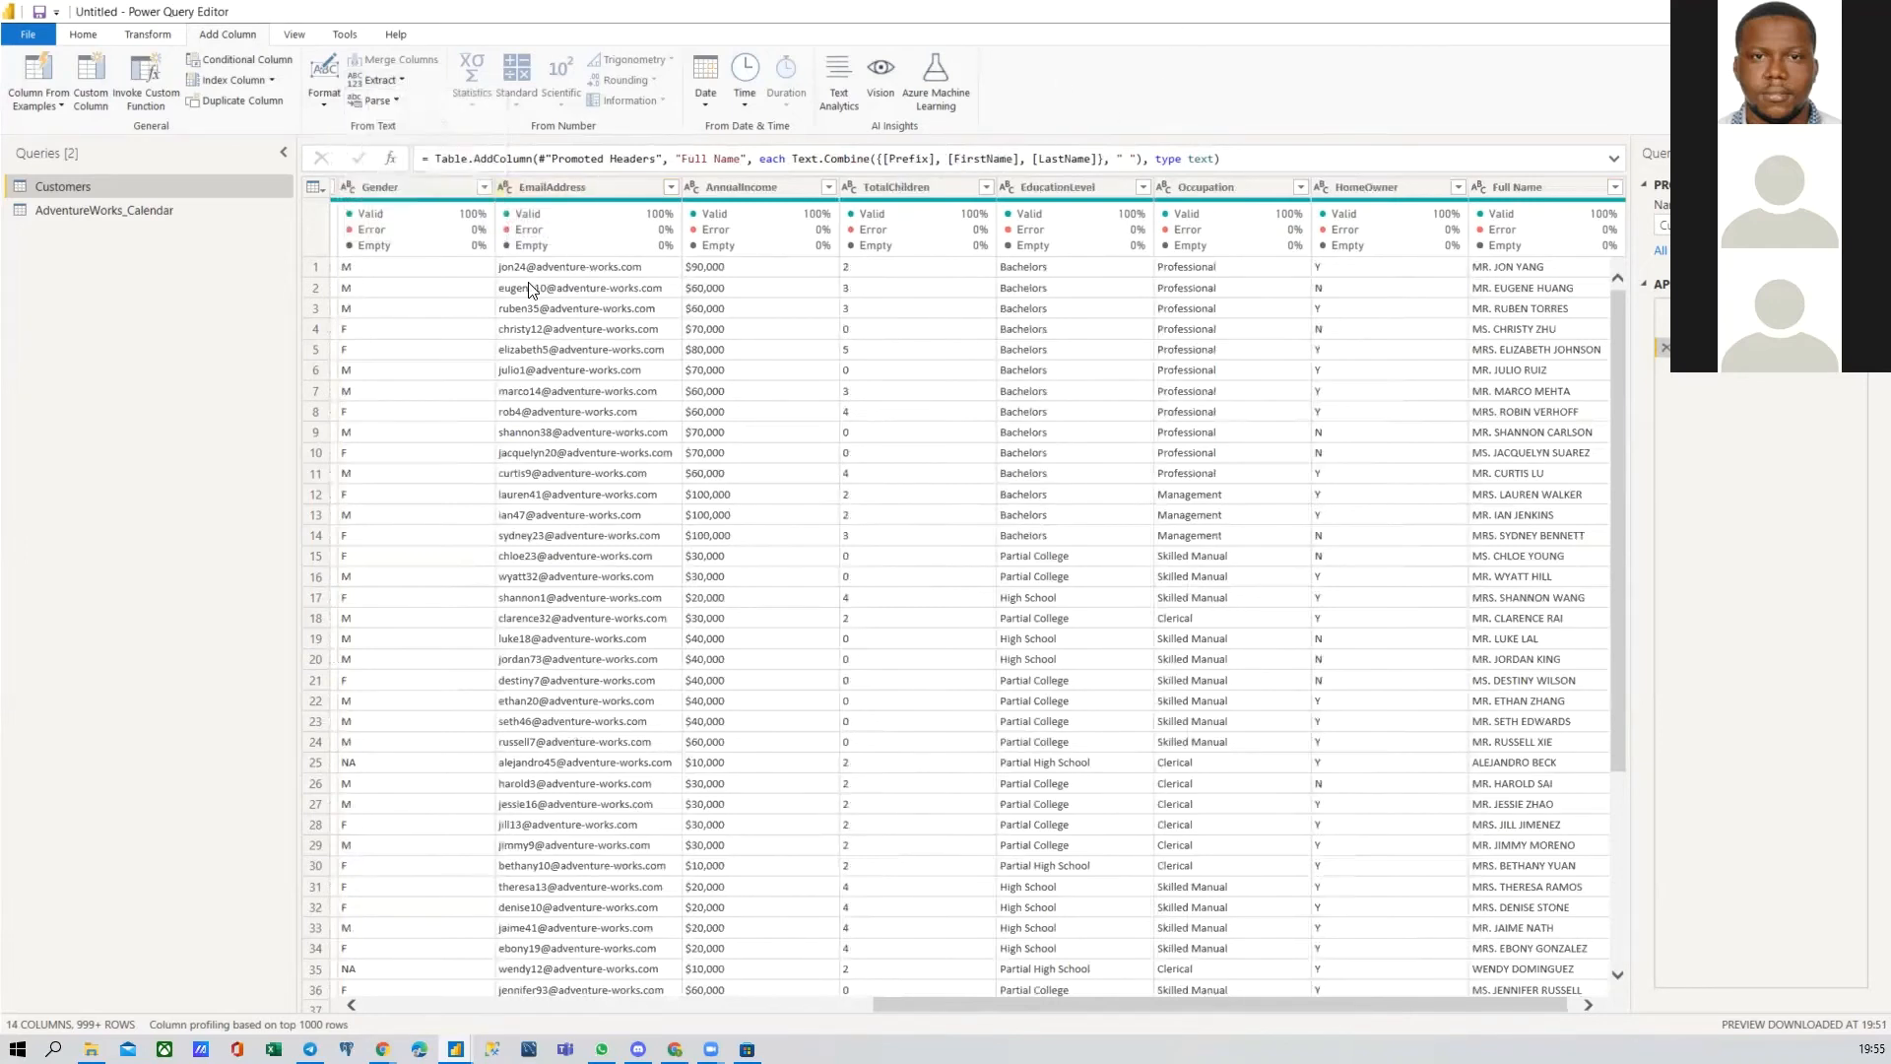
scroll(549, 286, "down", 5)
scroll(562, 408, "up", 5)
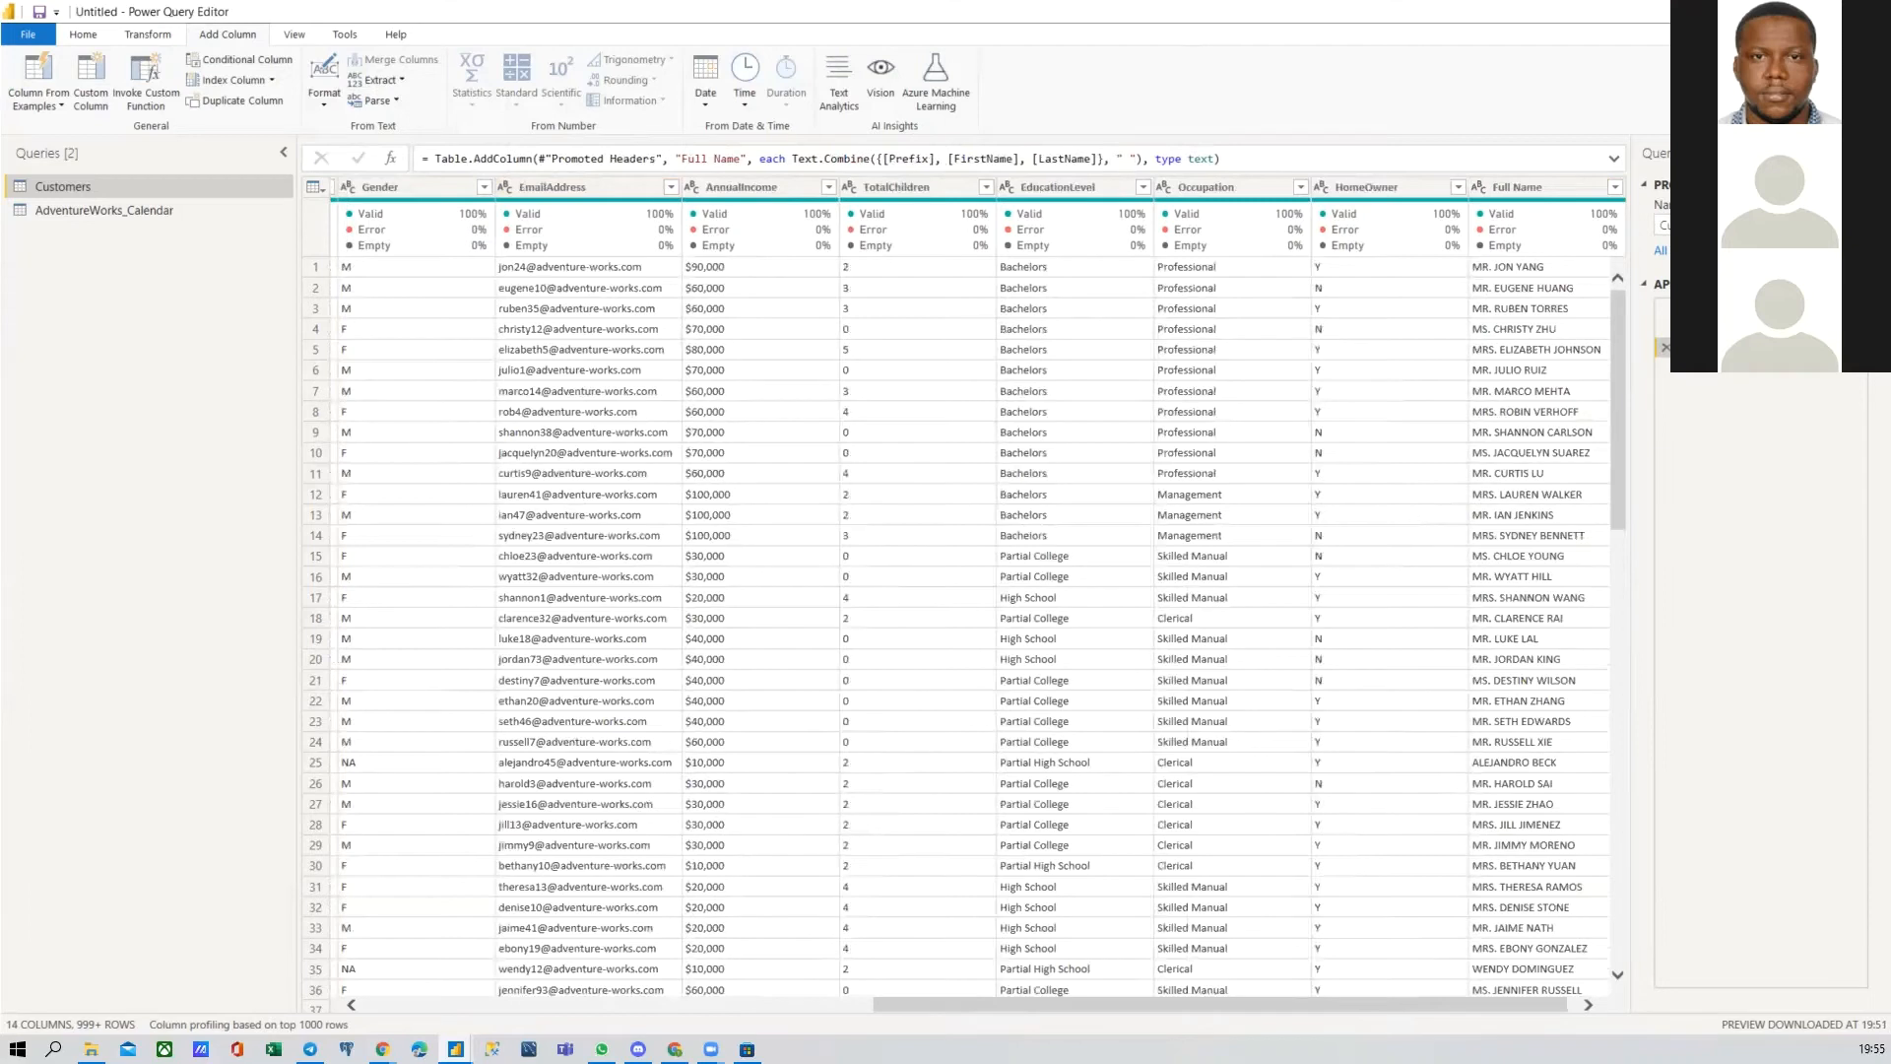
Step: Select the EmailAddress column and open the options for extracting part of its text into a new column
left_click(597, 190)
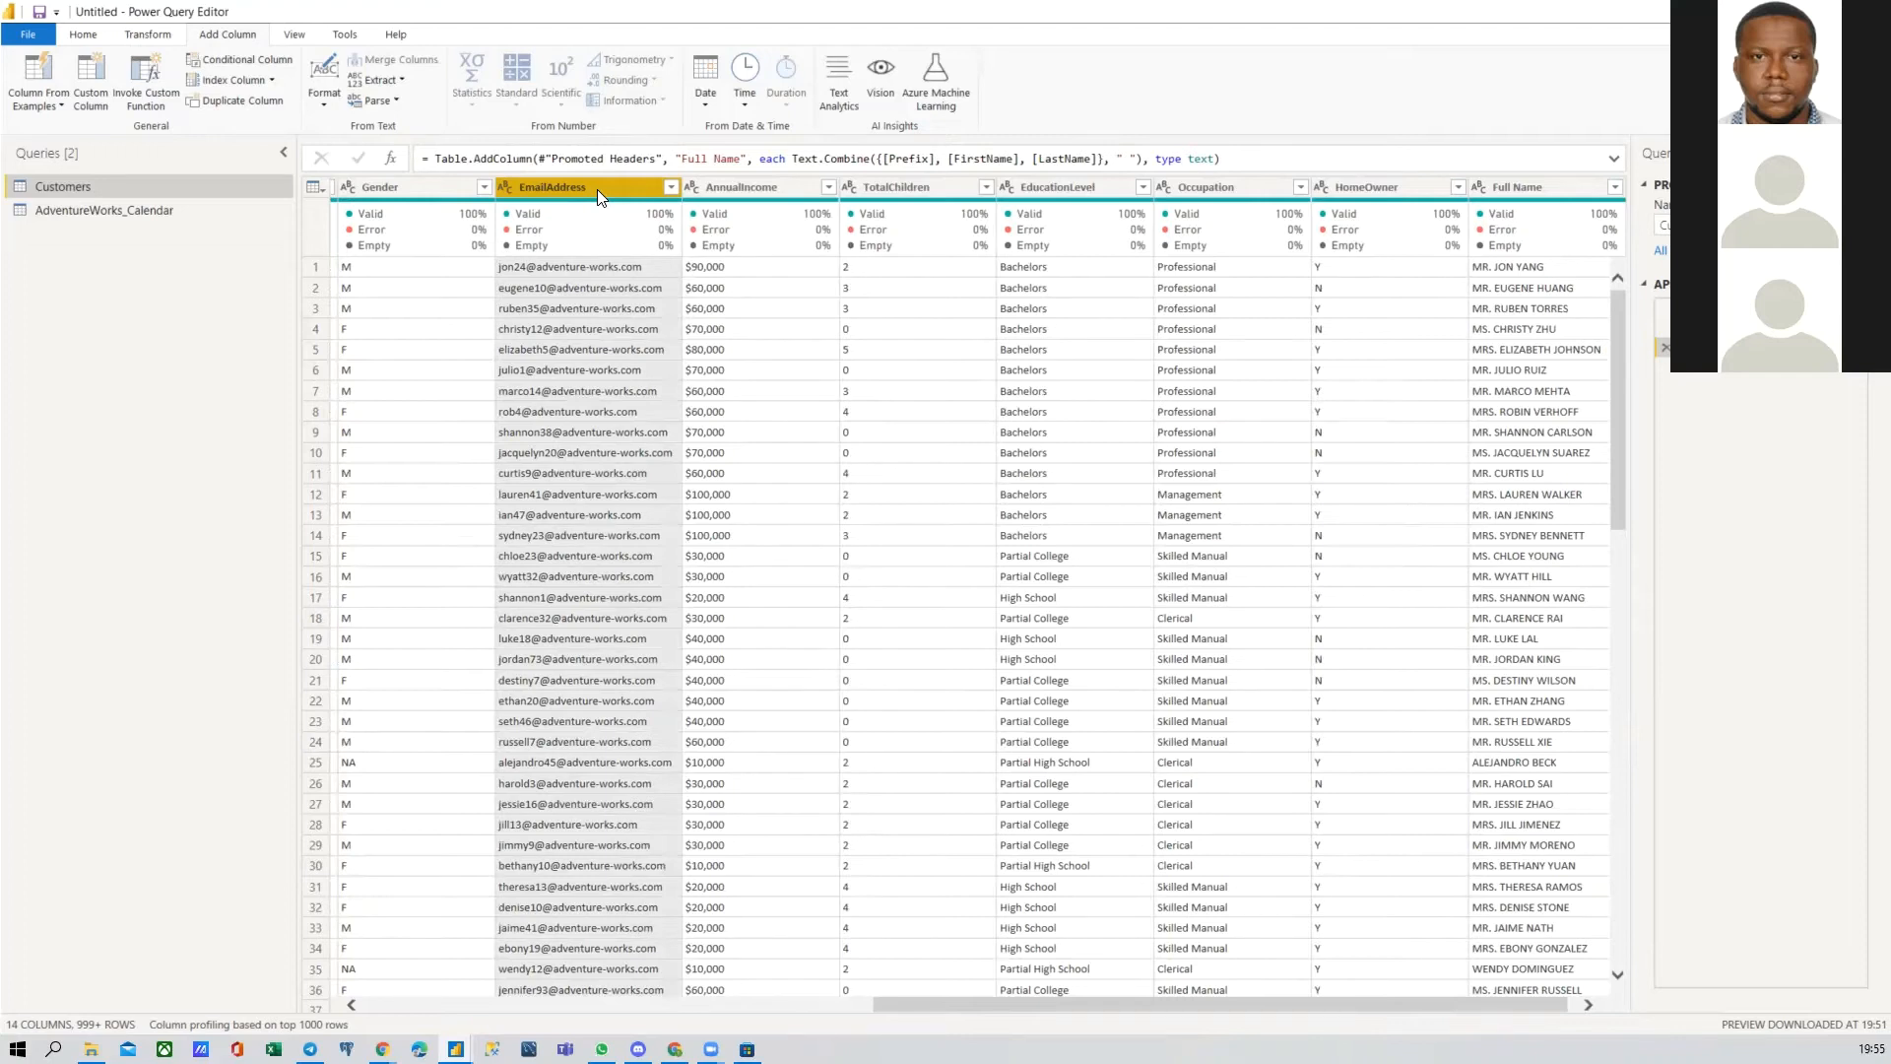
left_click(384, 79)
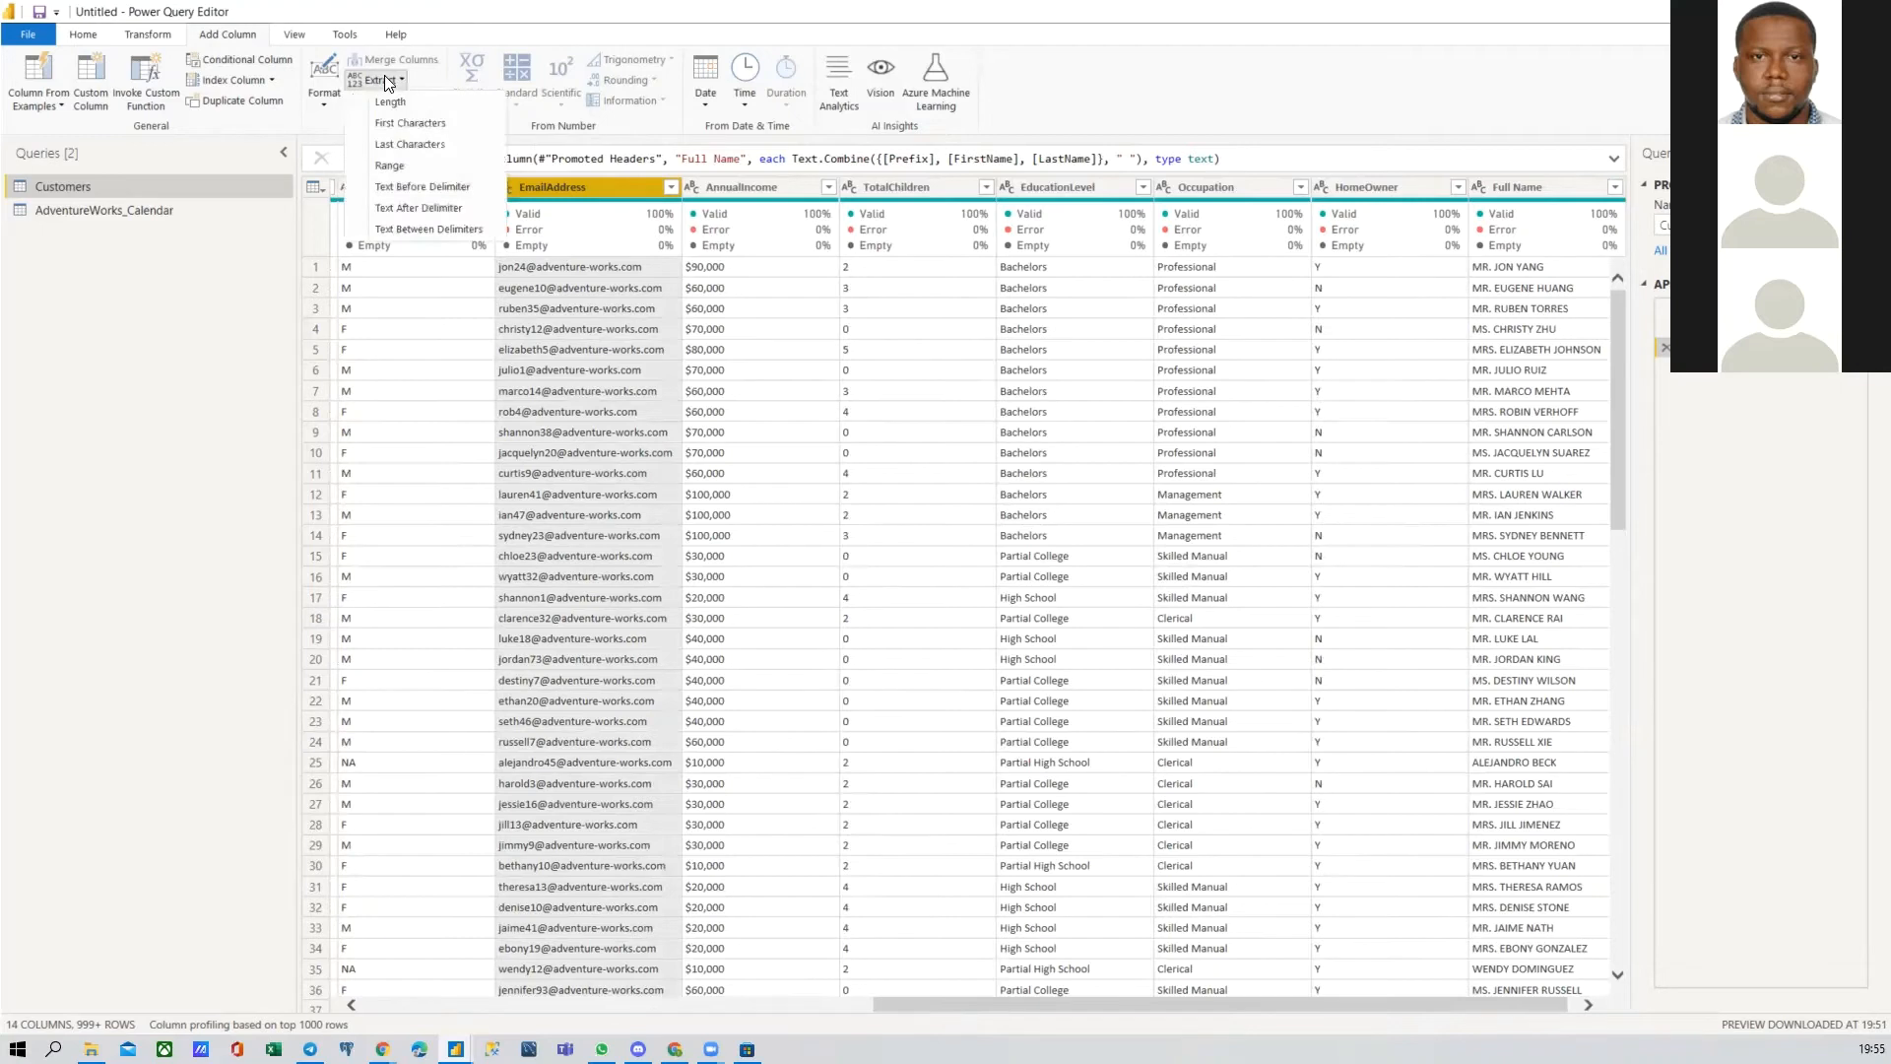
Step: Add a column to Customers that extracts the text before the "@" delimiter from EmailAddress
left_click(408, 191)
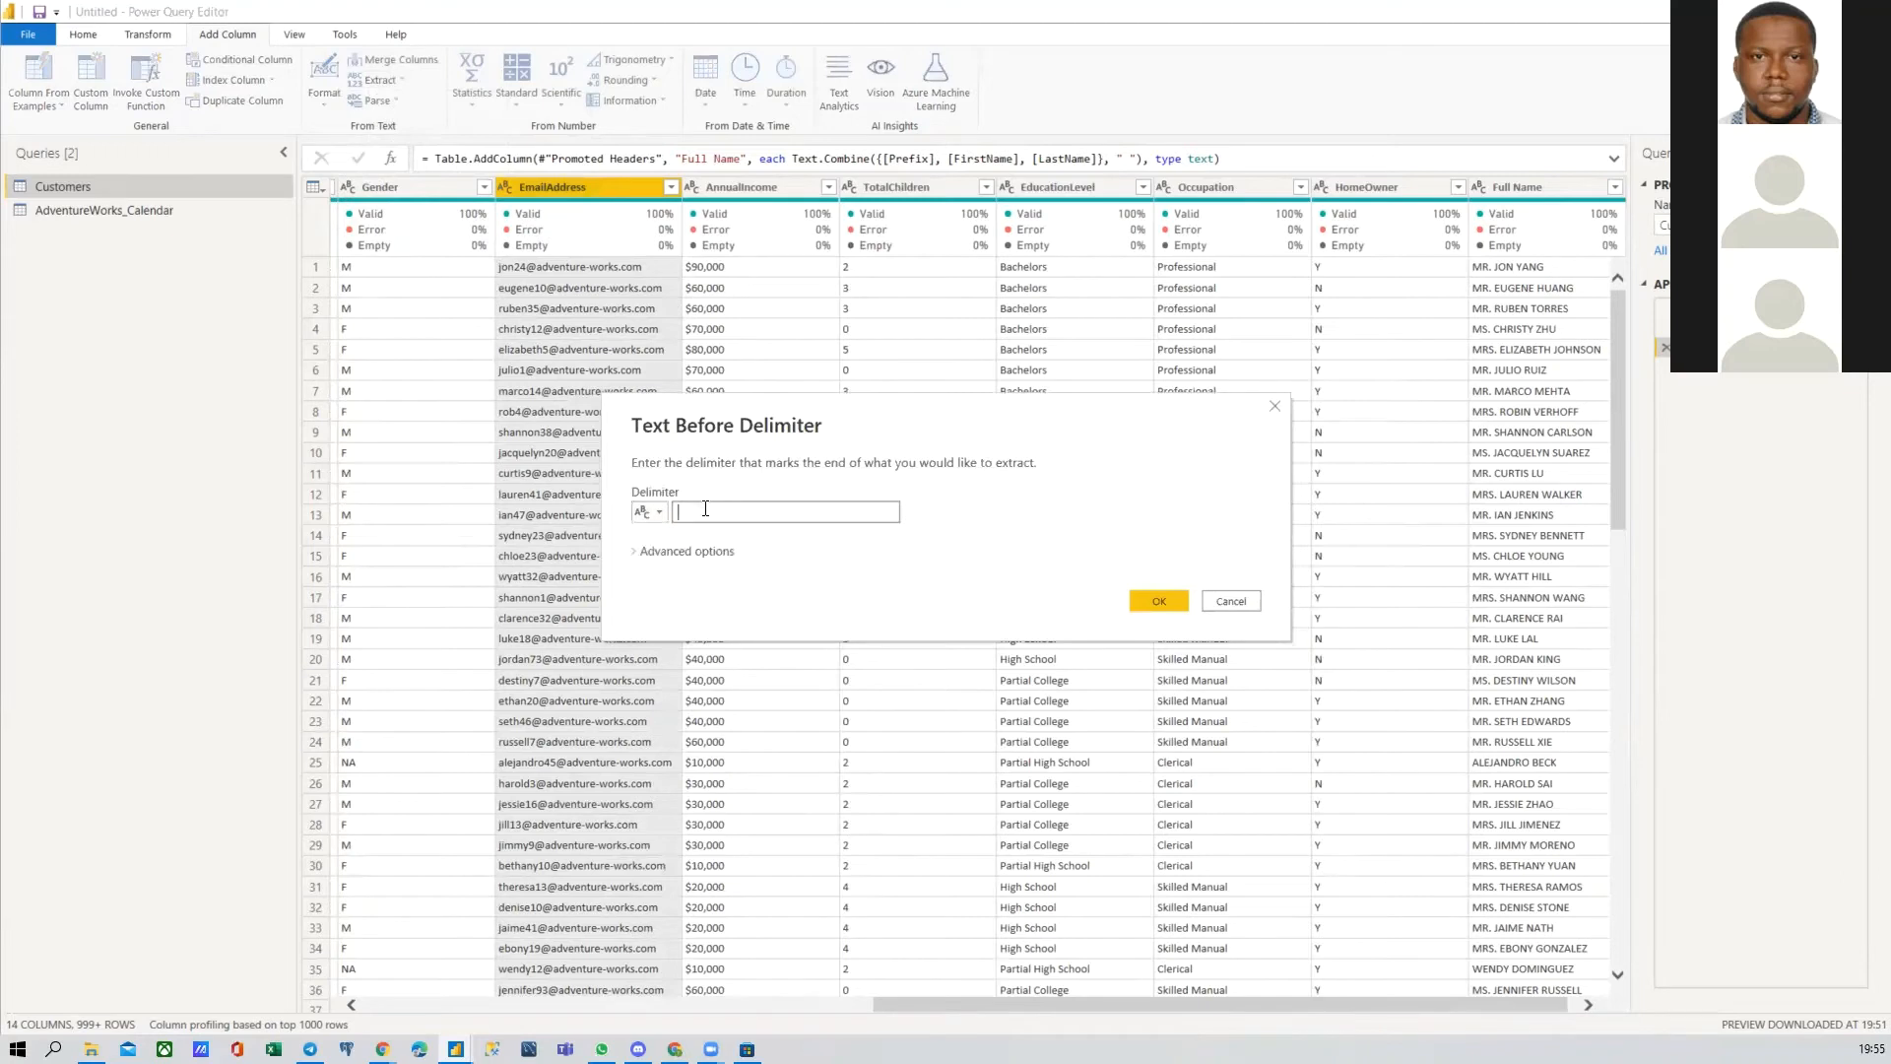
type("@")
left_click(1165, 602)
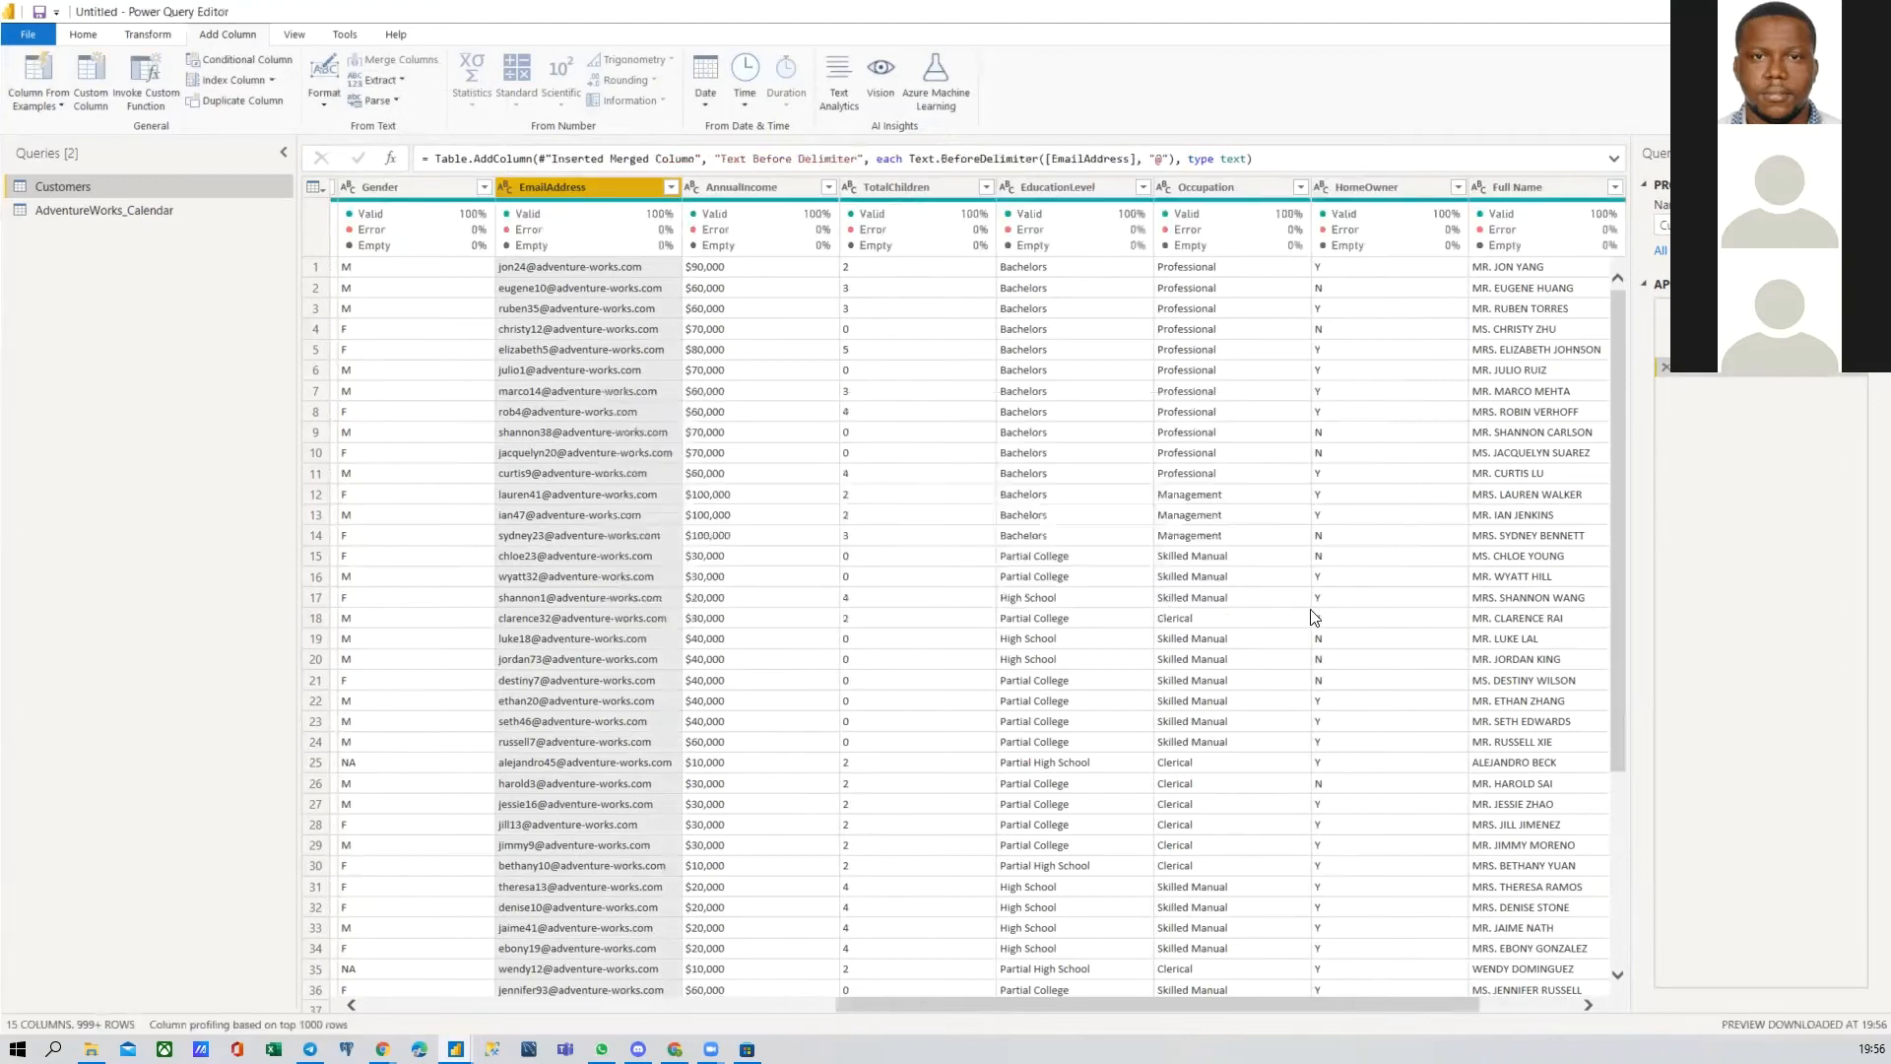
Step: Move the Text Before Delimiter column directly after EmailAddress
left_click_drag(1384, 1005, 1468, 1005)
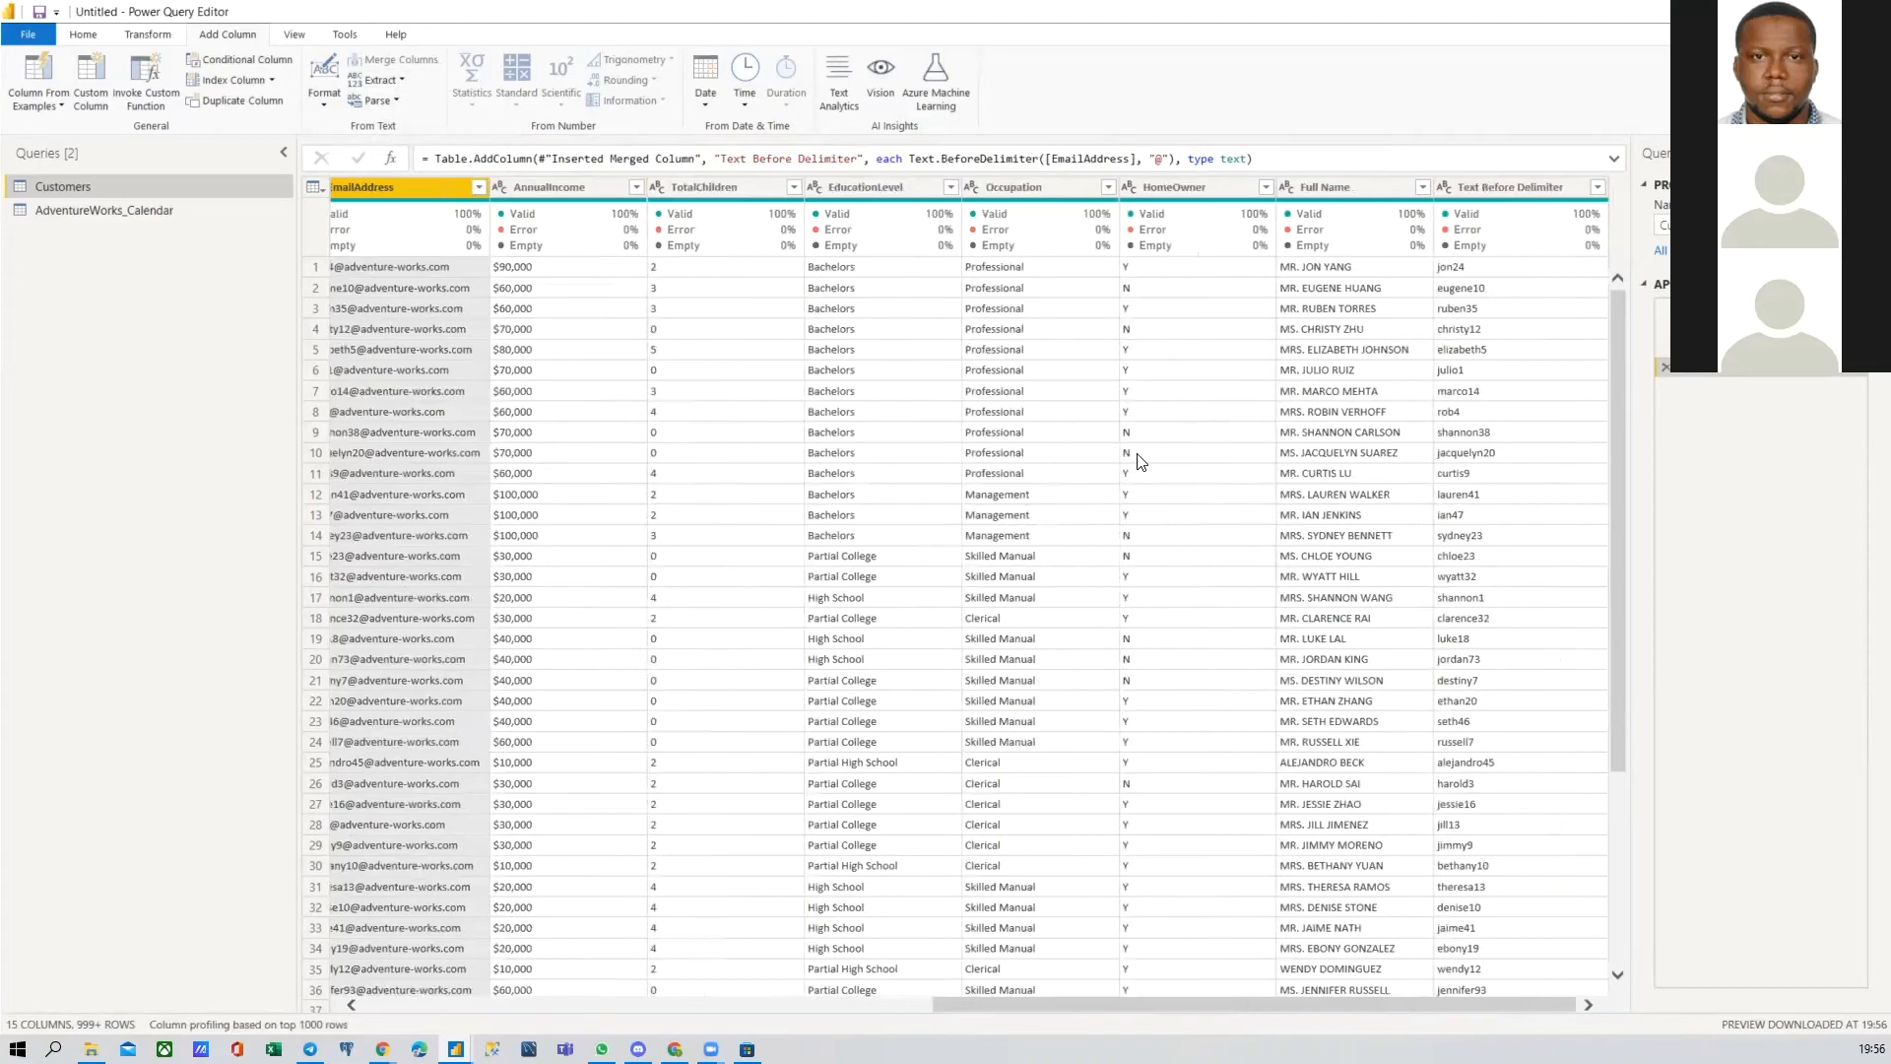
left_click(1503, 187)
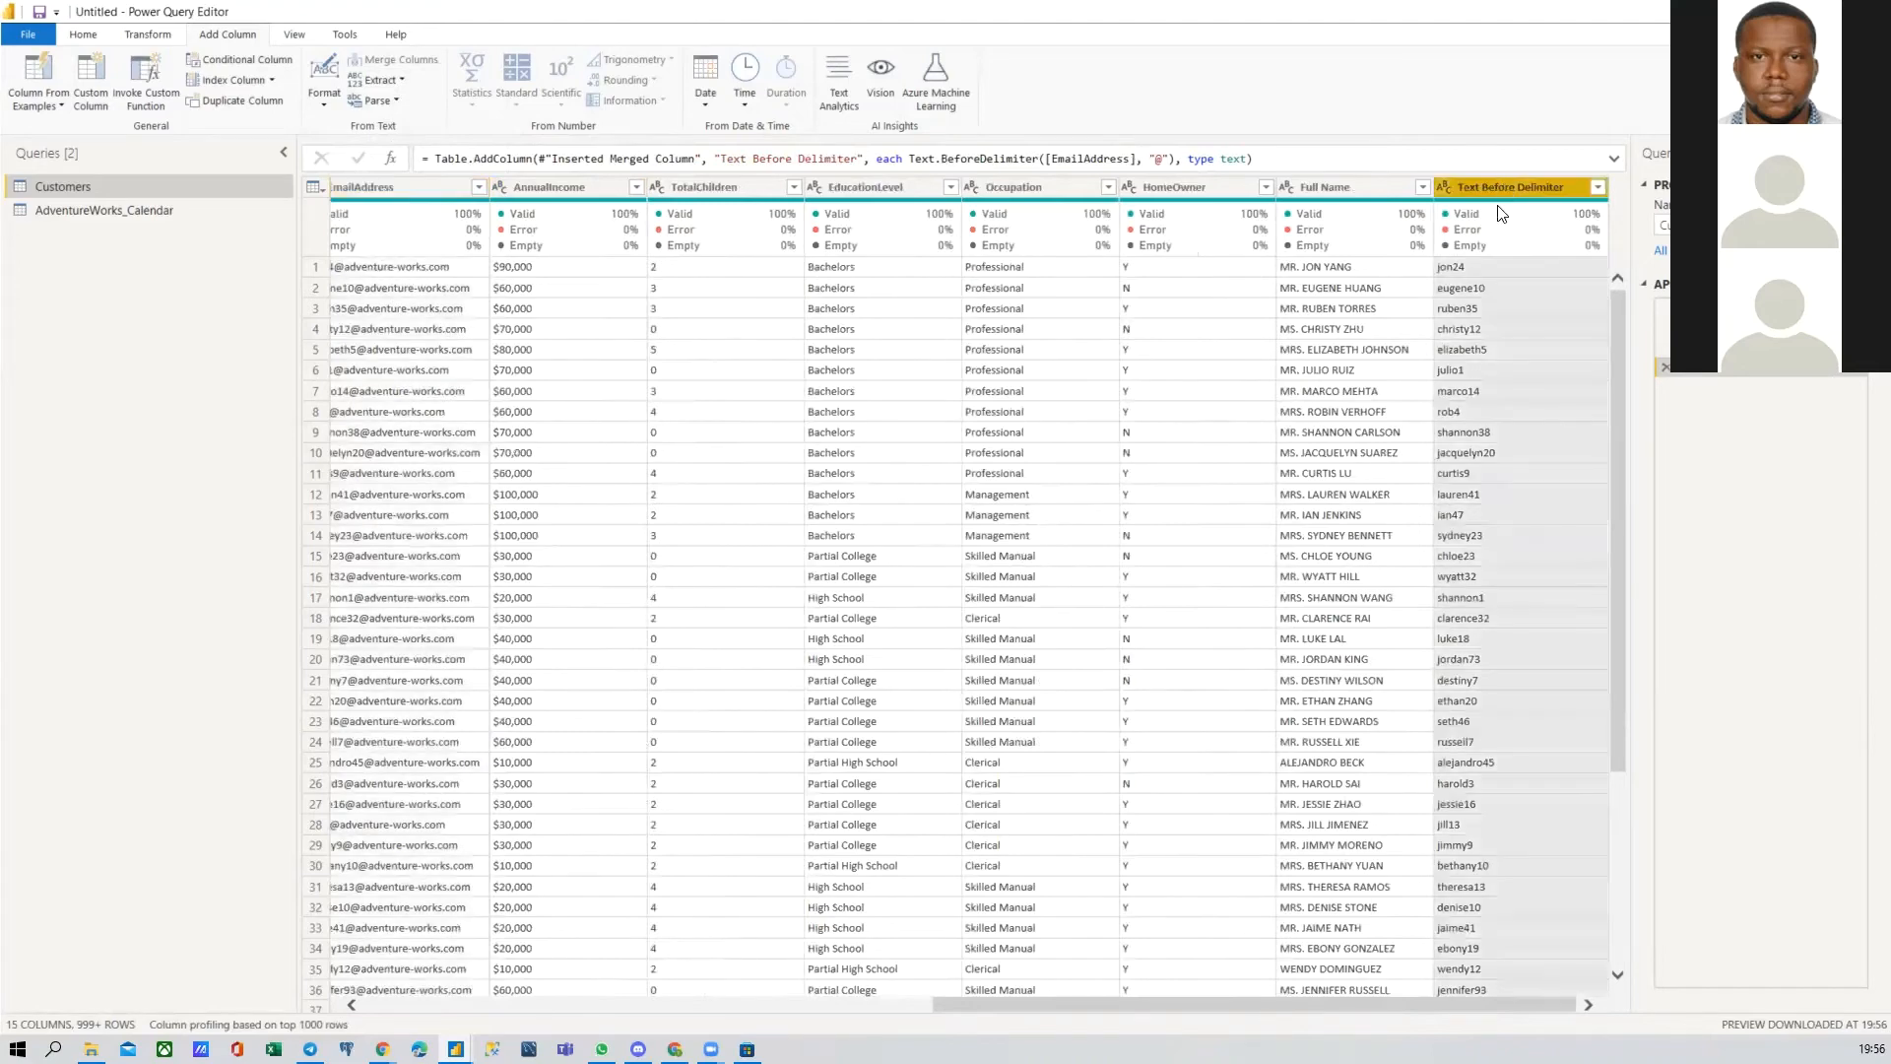
left_click_drag(1503, 187, 571, 187)
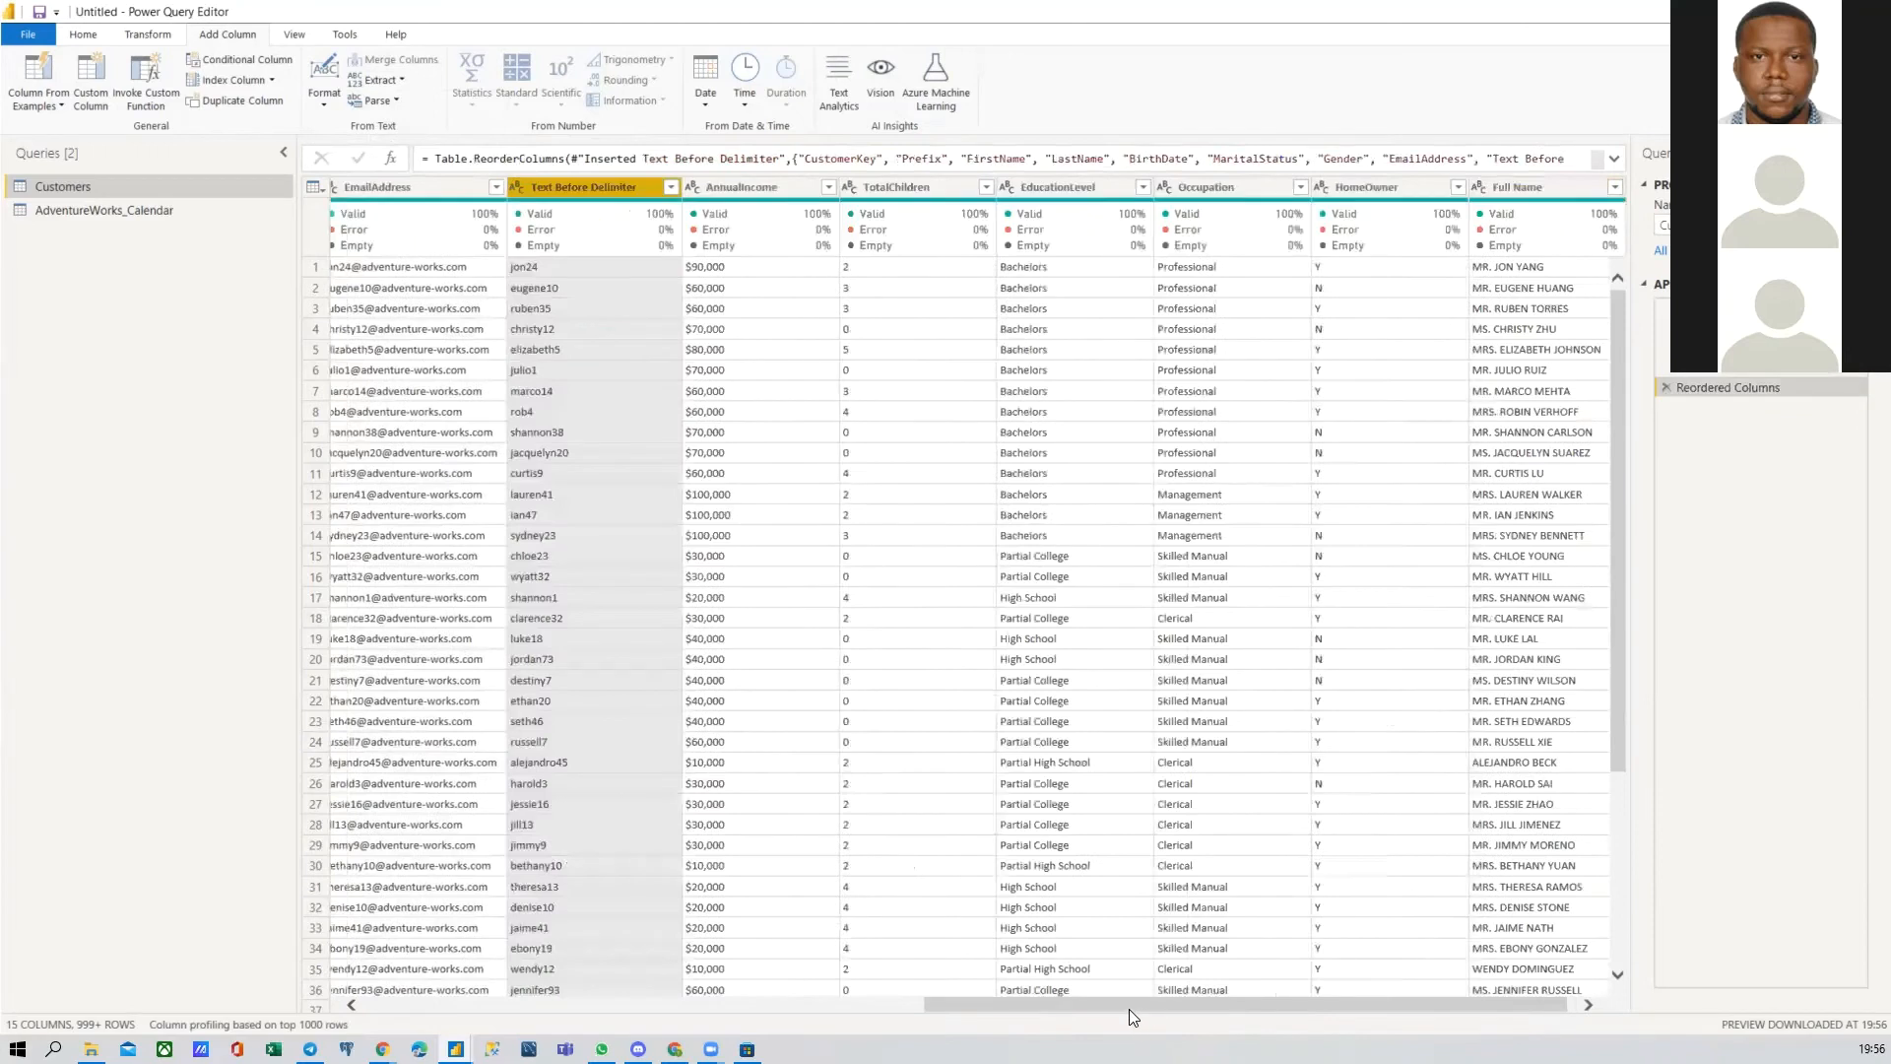
Step: Rename the Text Before Delimiter column as Username
left_click_drag(1129, 1009, 1018, 1015)
left_click(742, 268)
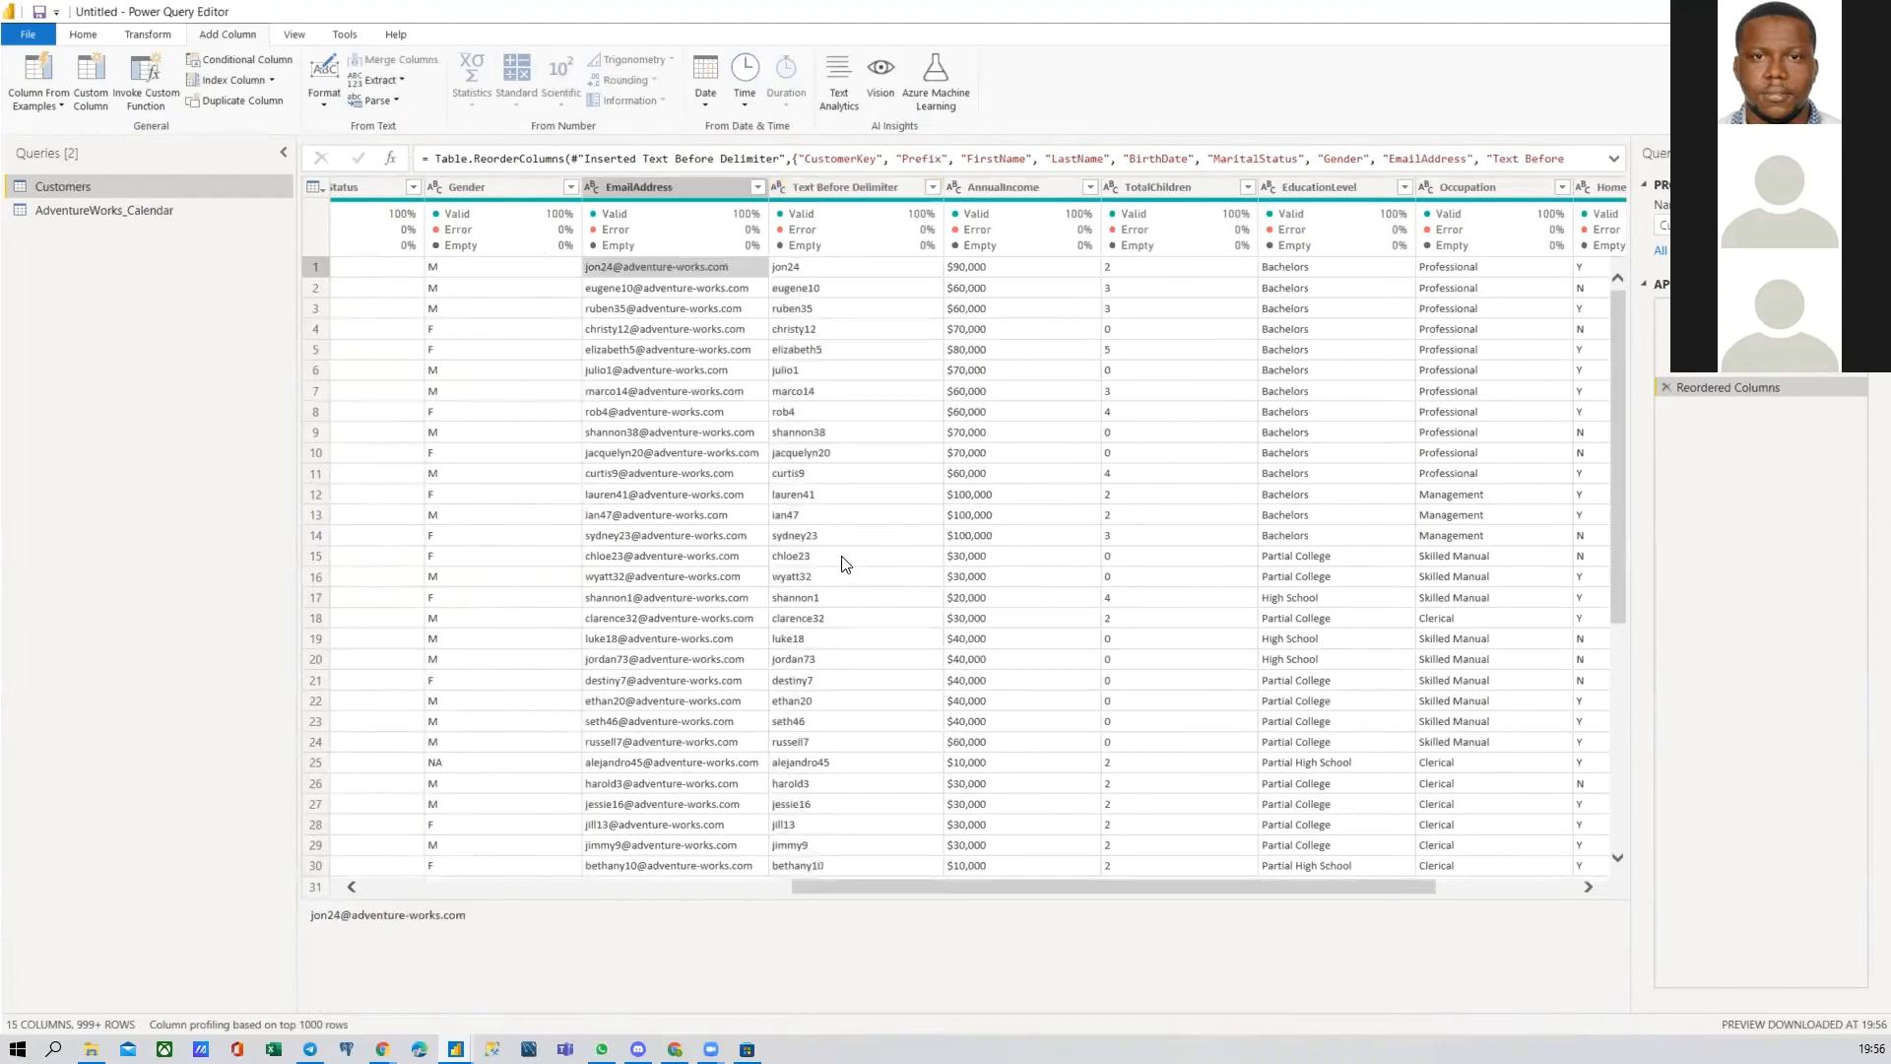
scroll(842, 557, "down", 5)
scroll(859, 504, "up", 5)
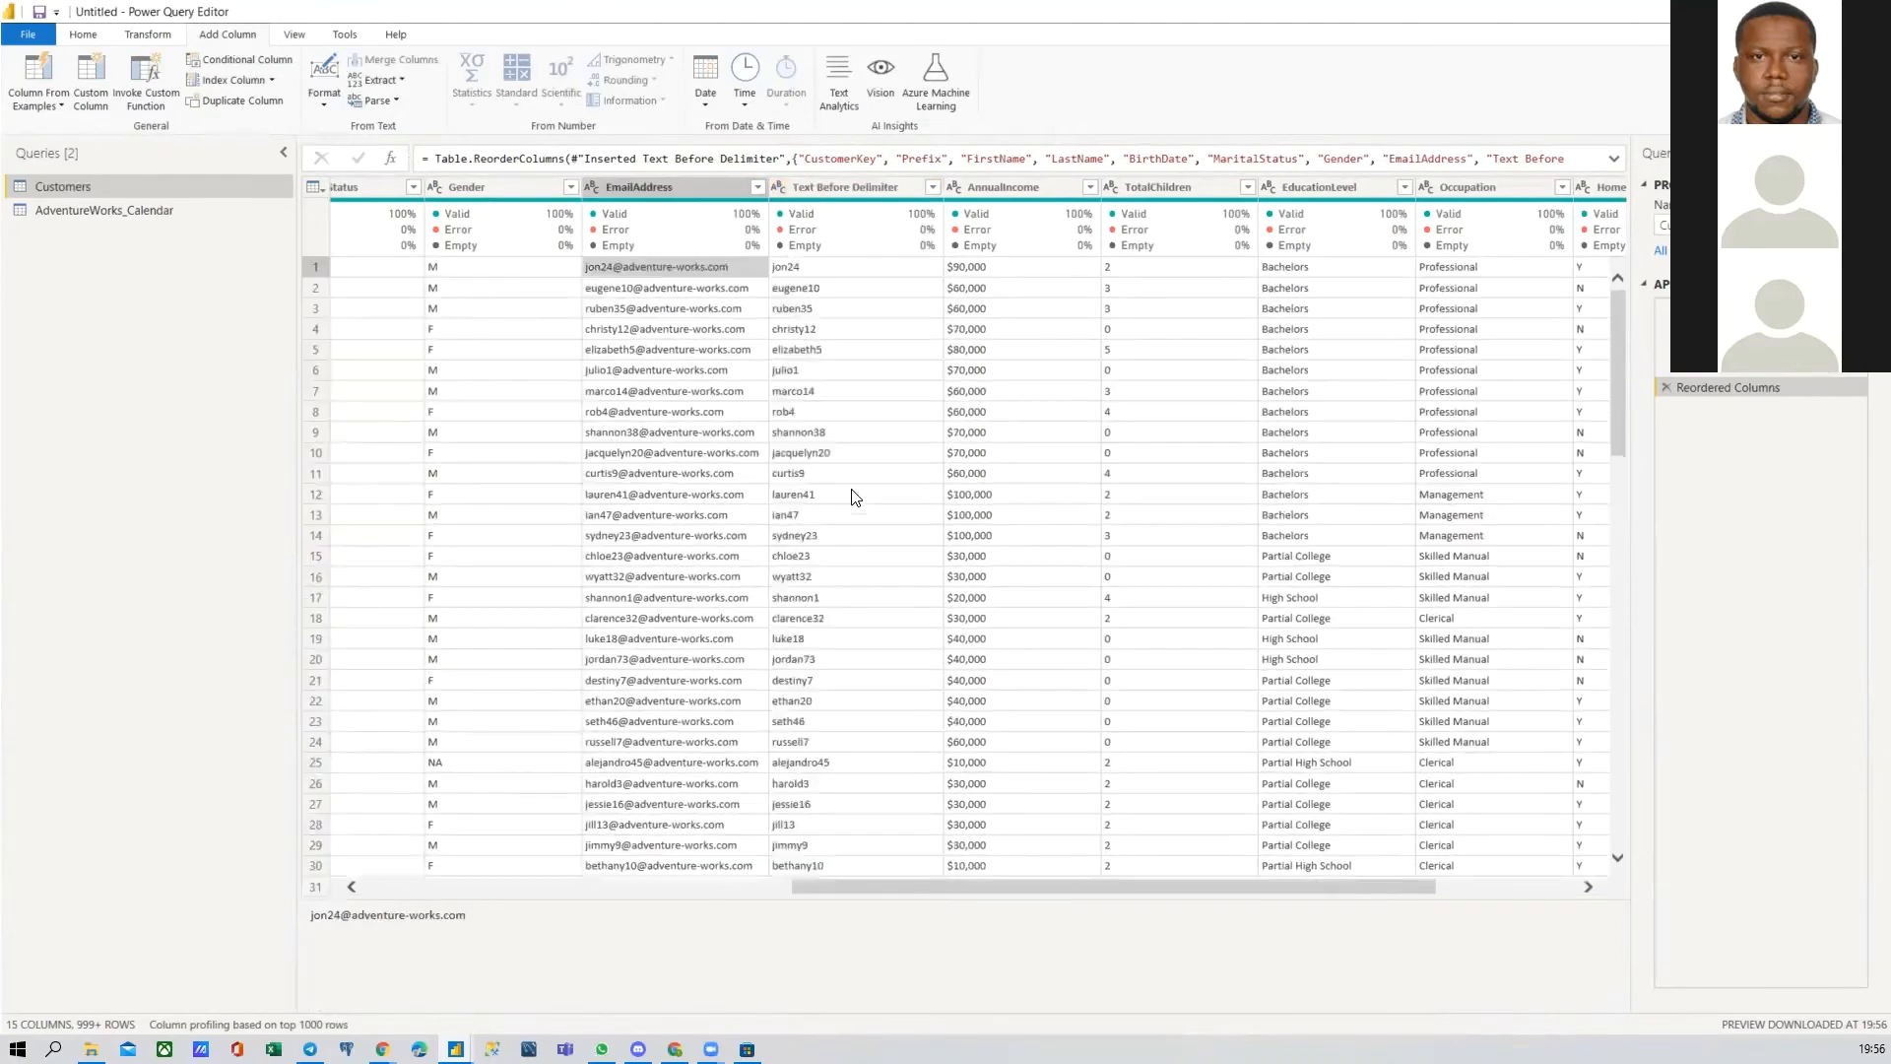
left_click(822, 189)
double_click(823, 187)
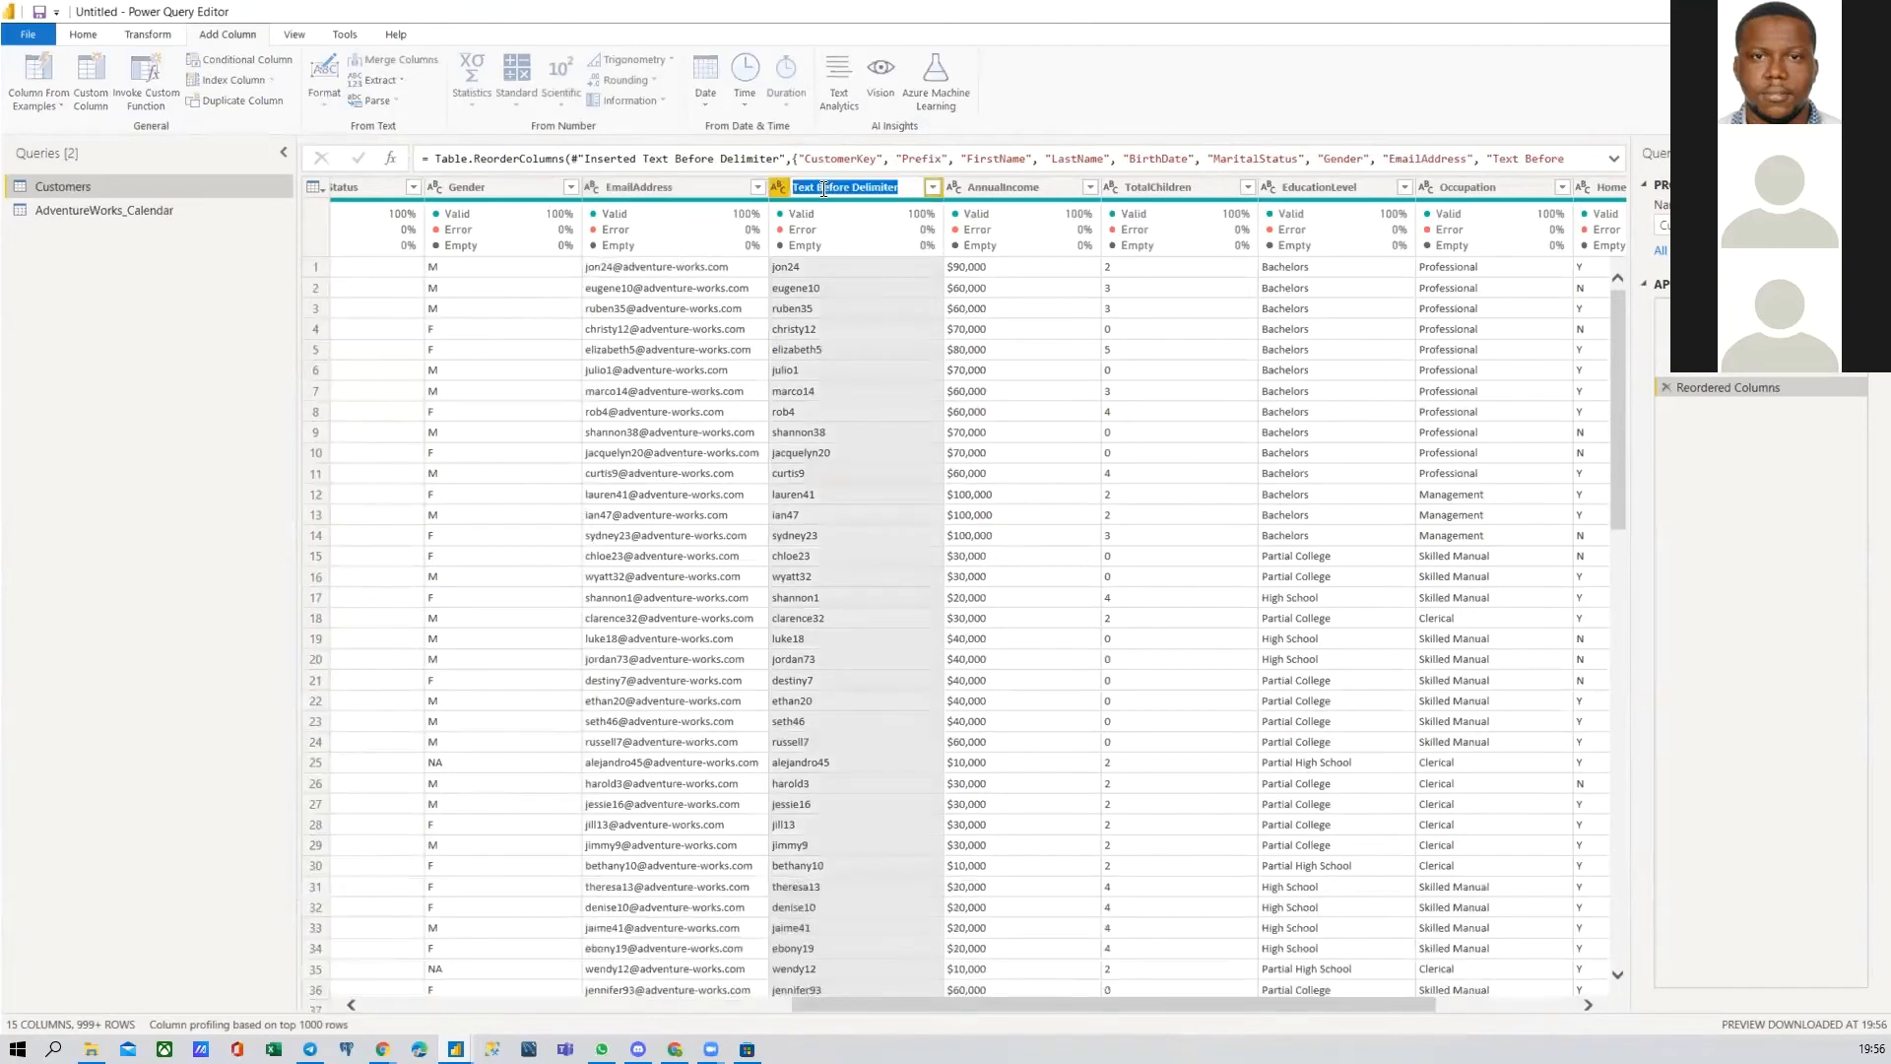
type("Username")
key("Return")
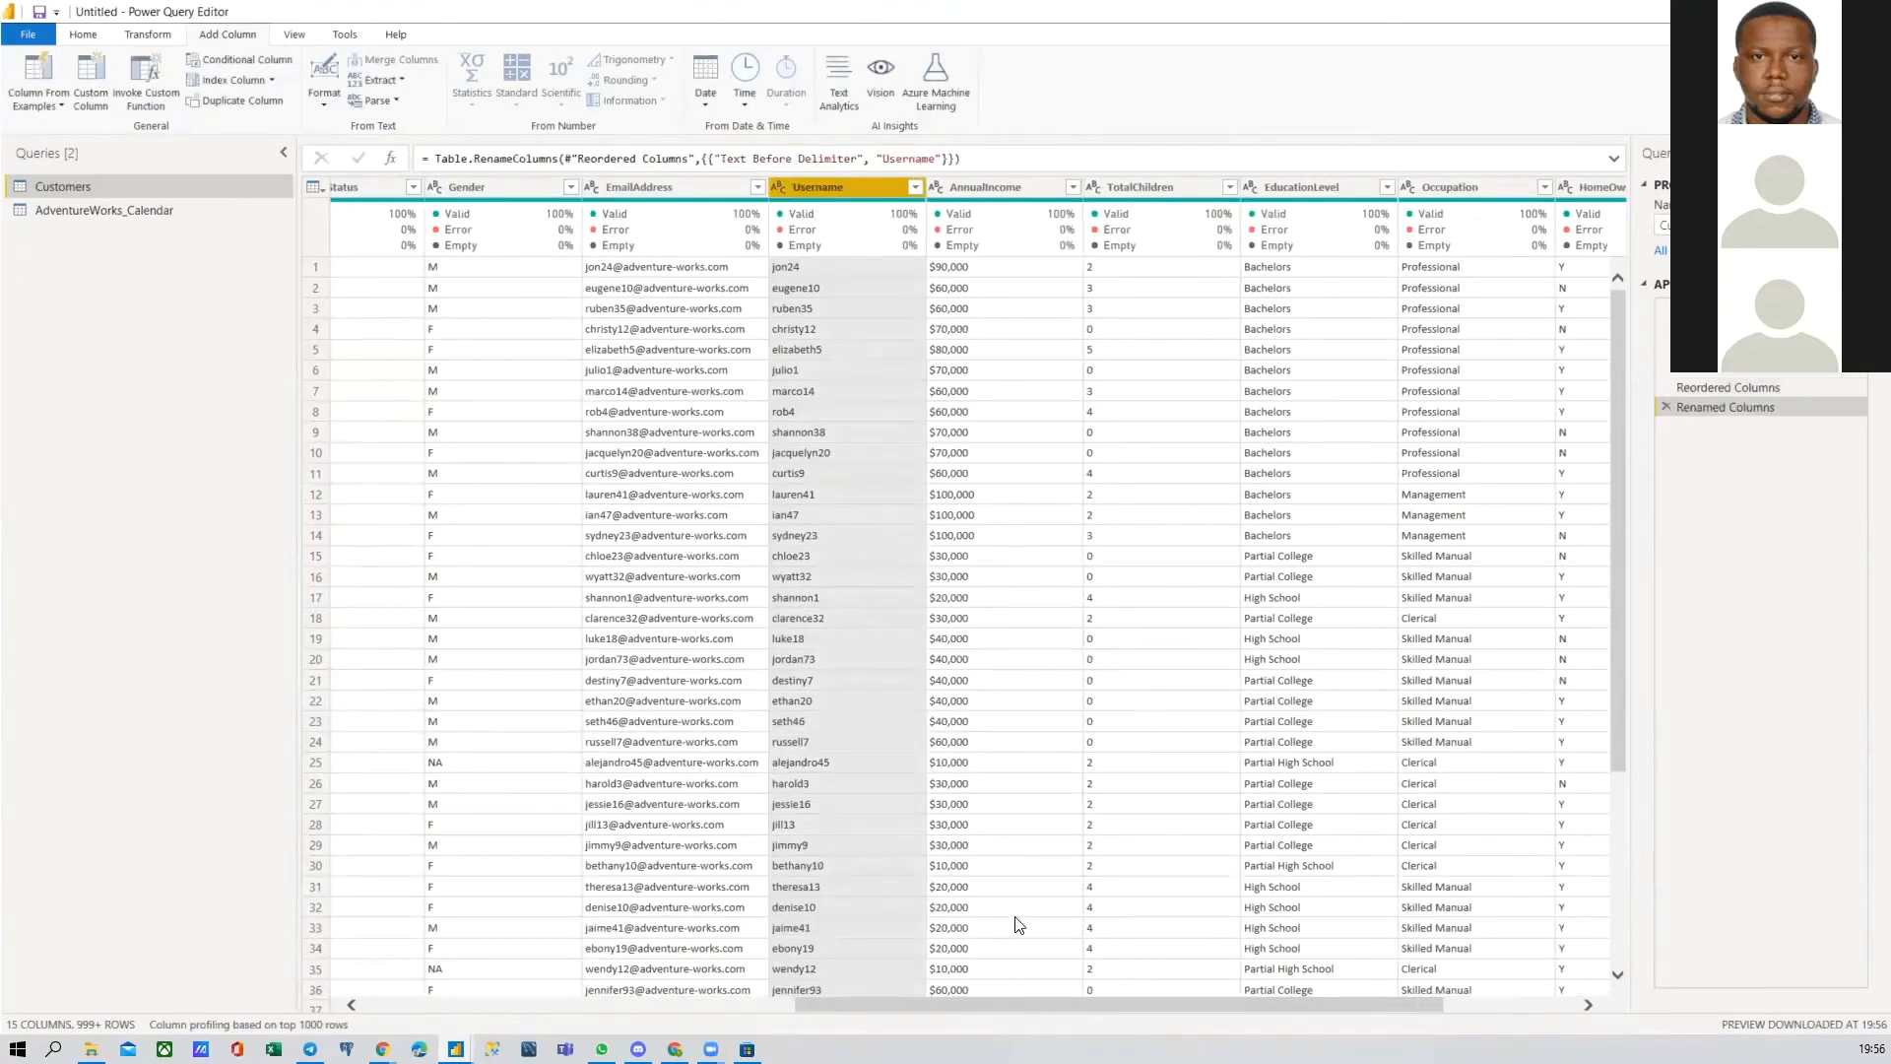
Step: Look through the Customers columns and examine the values in AnnualIncome
left_click_drag(907, 1001, 400, 968)
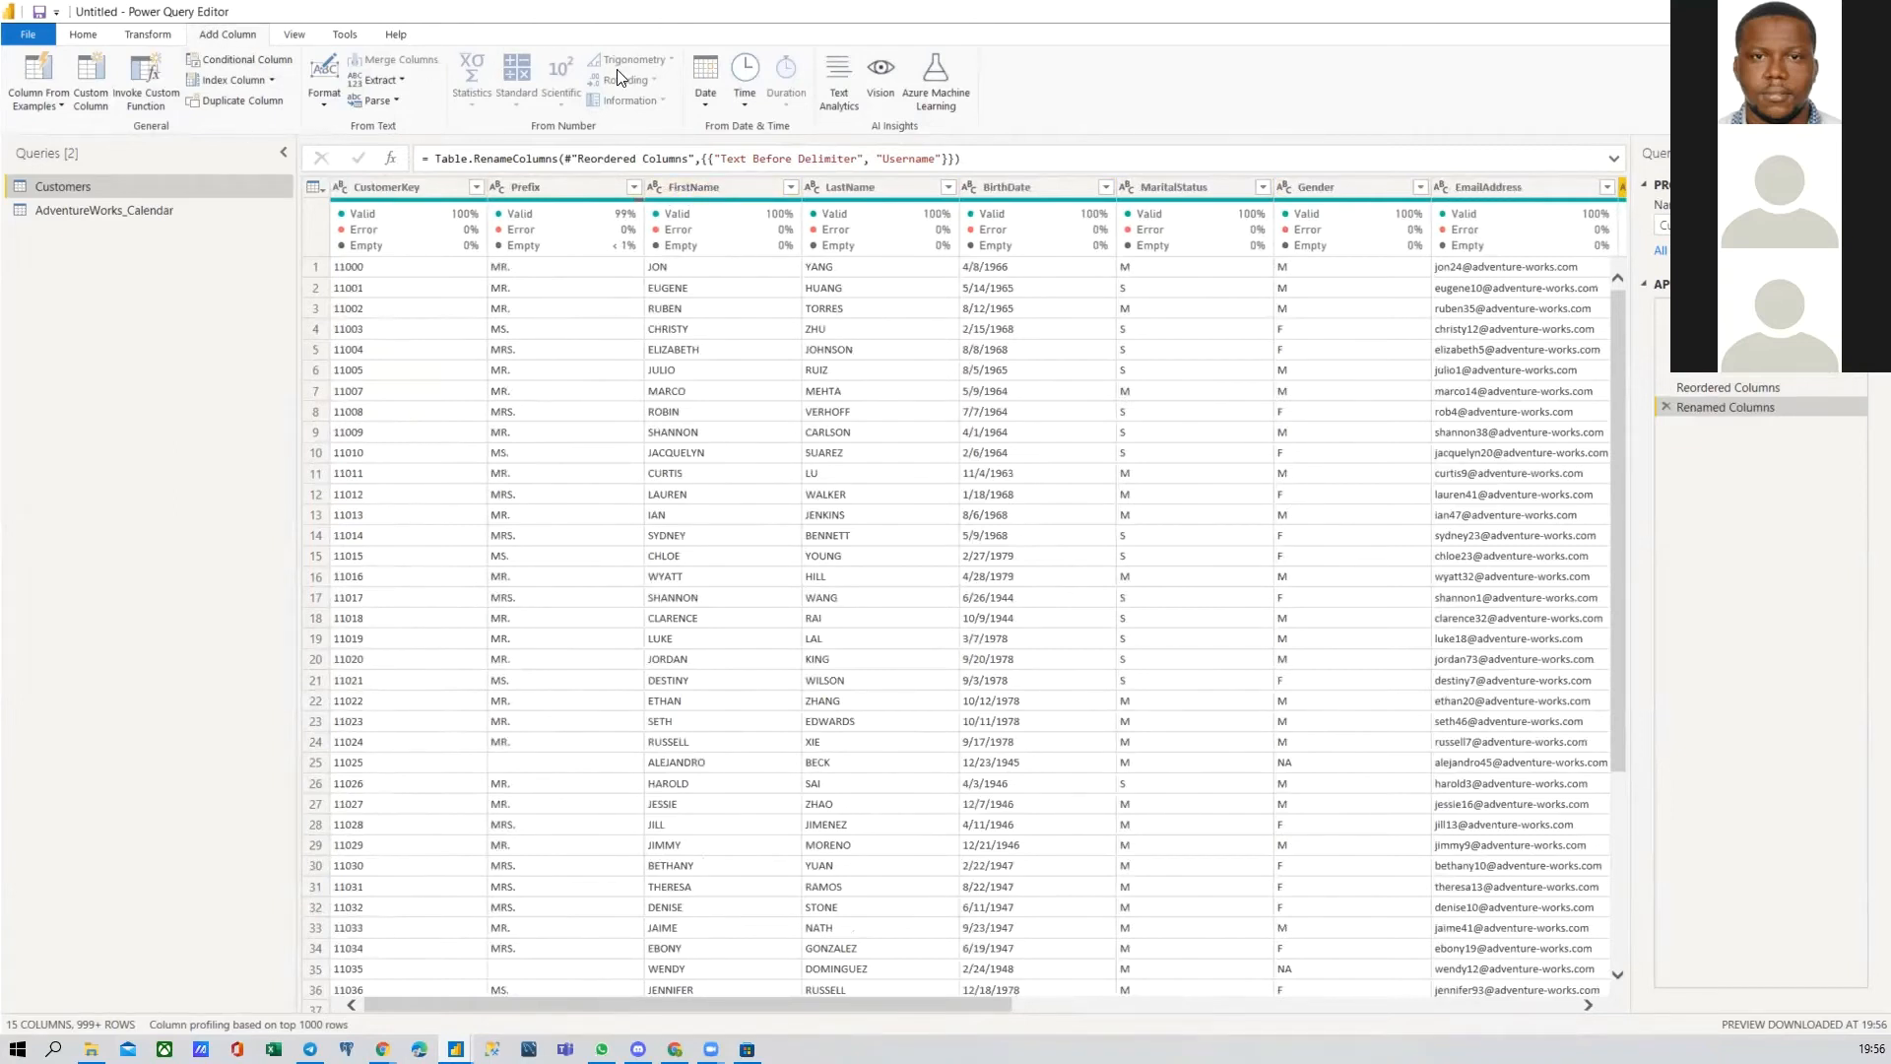
left_click_drag(747, 1007, 1192, 991)
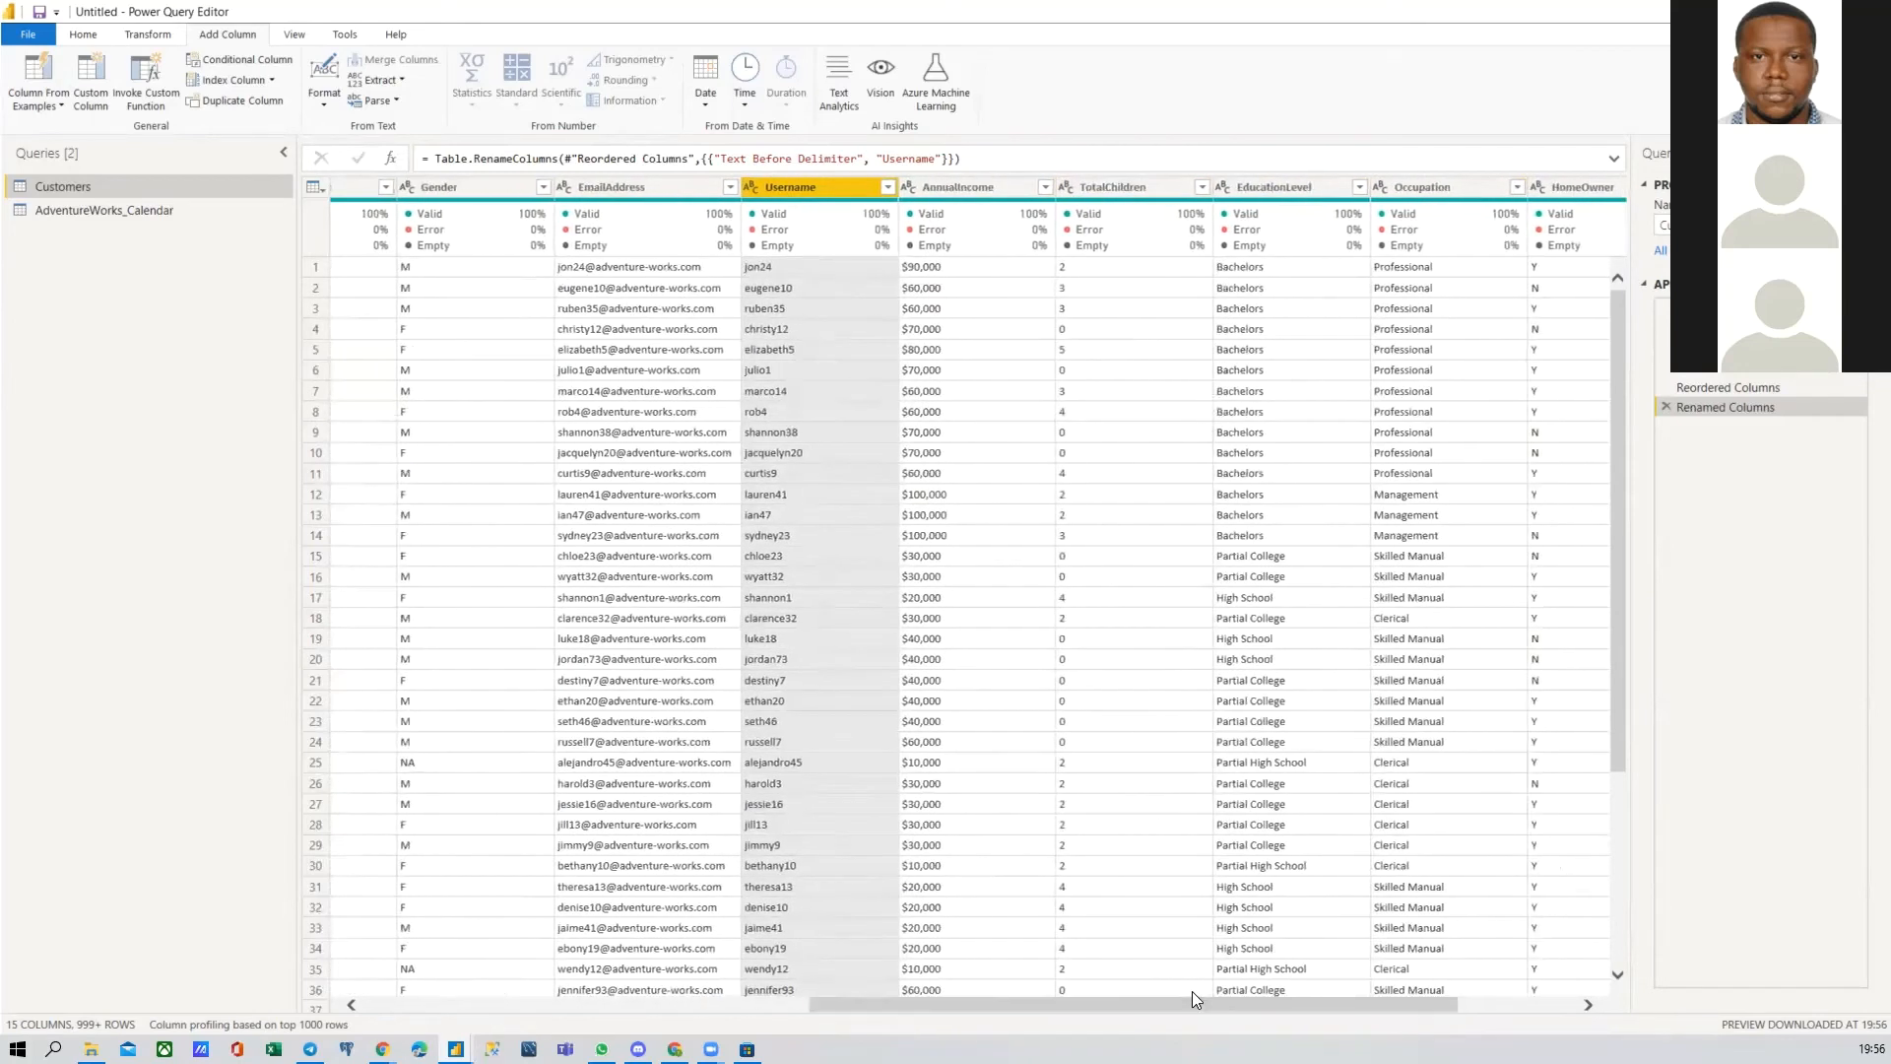
left_click(960, 194)
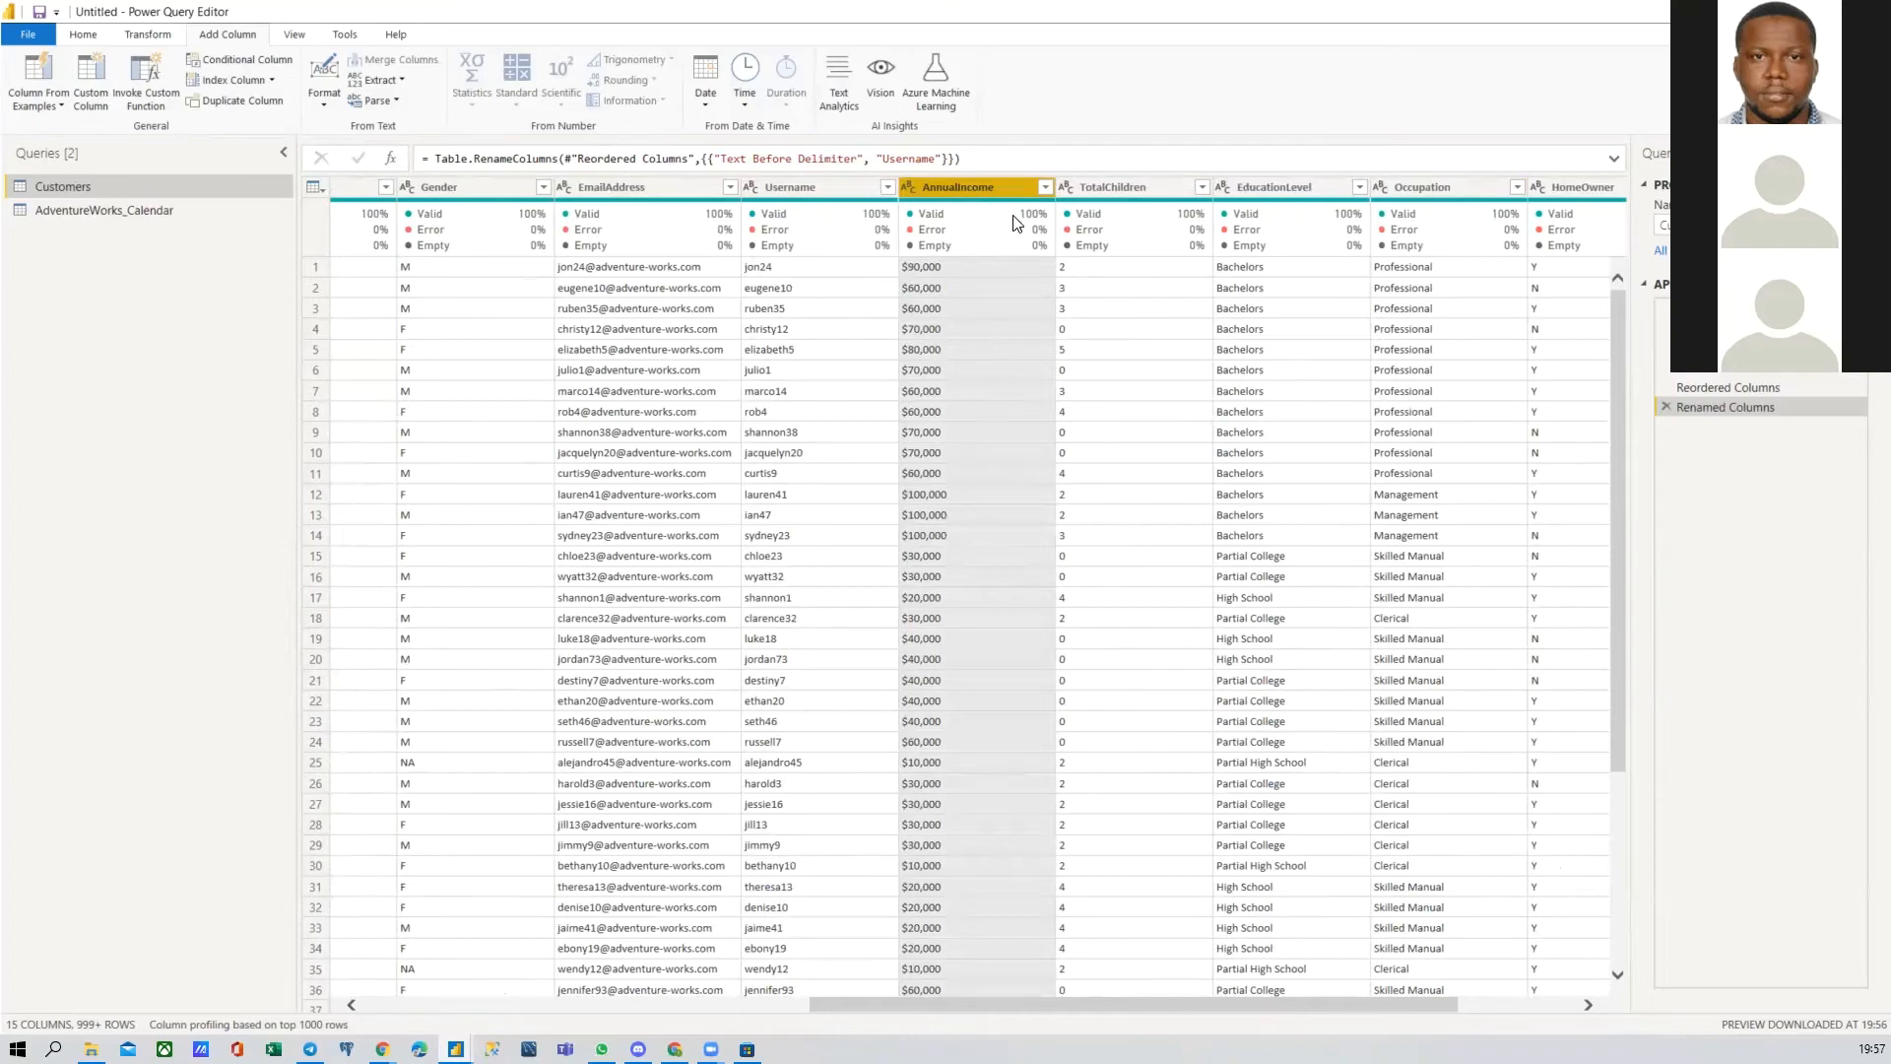
scroll(995, 331, "down", 5)
scroll(981, 440, "down", 20)
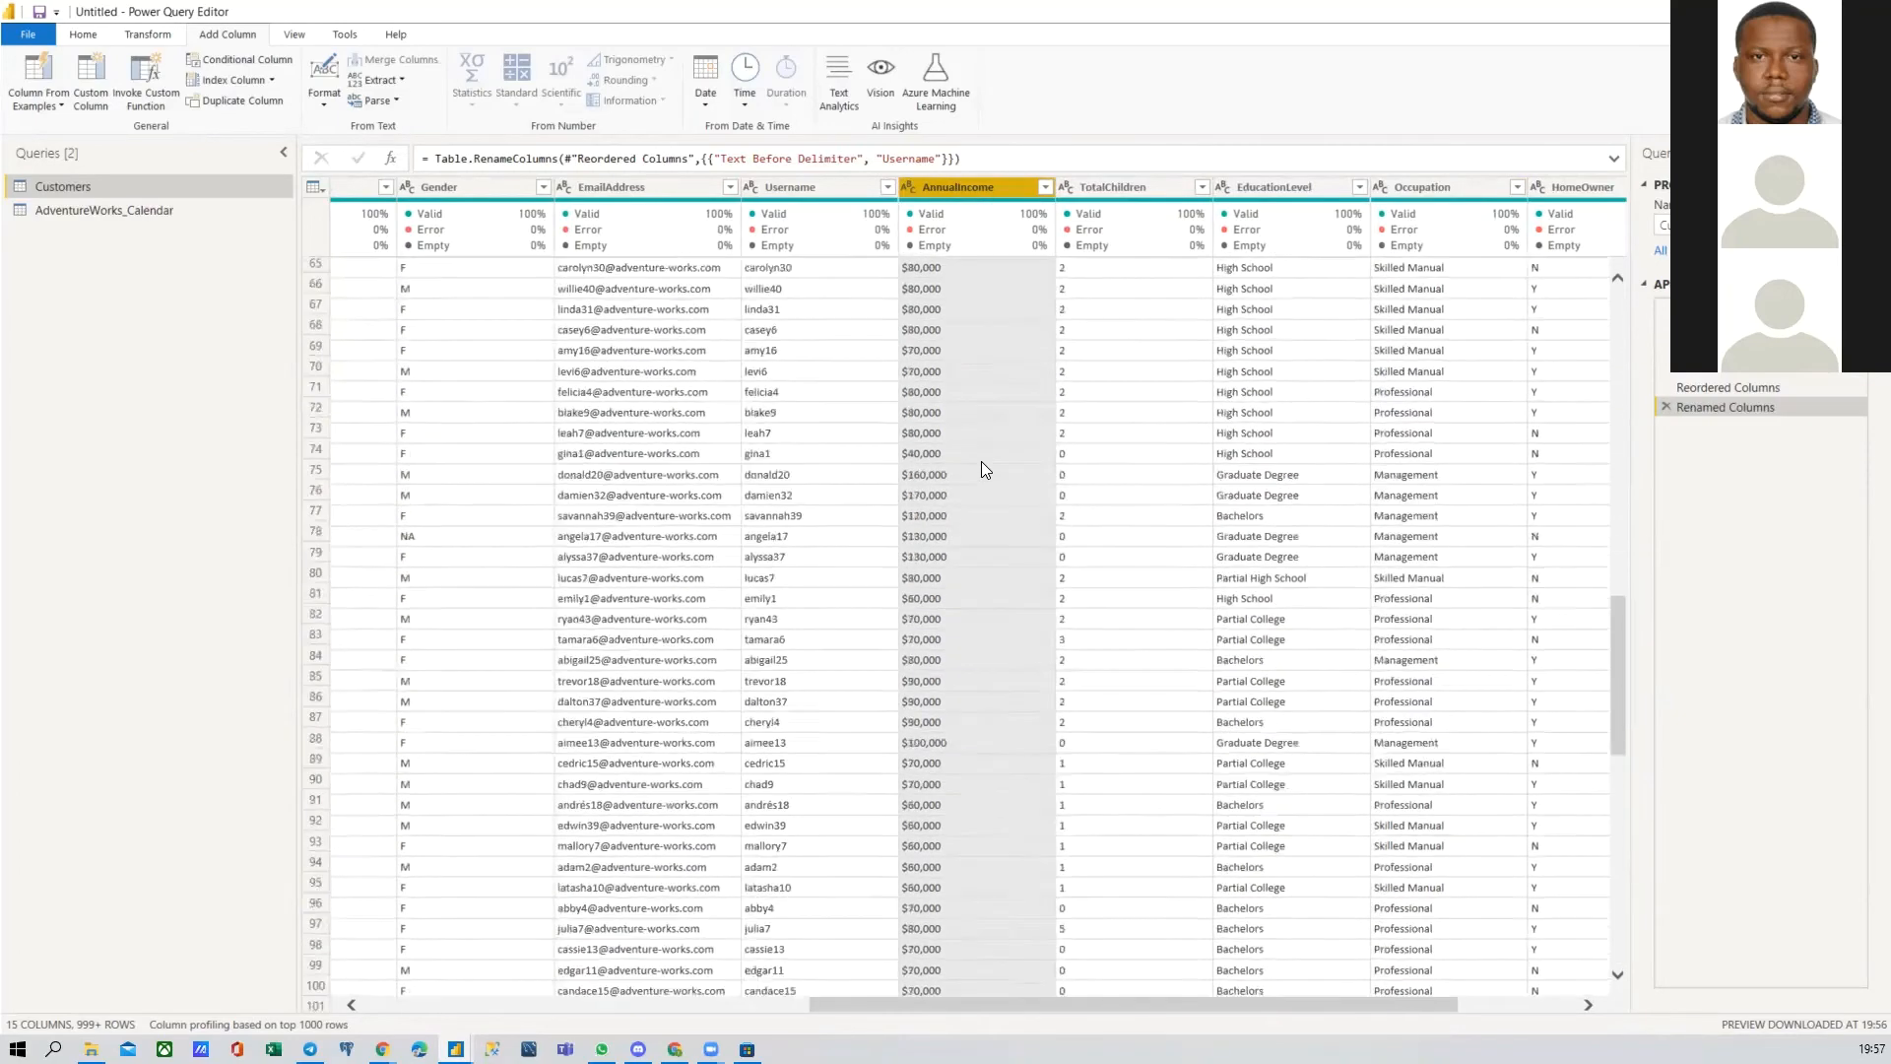
scroll(981, 470, "up", 20)
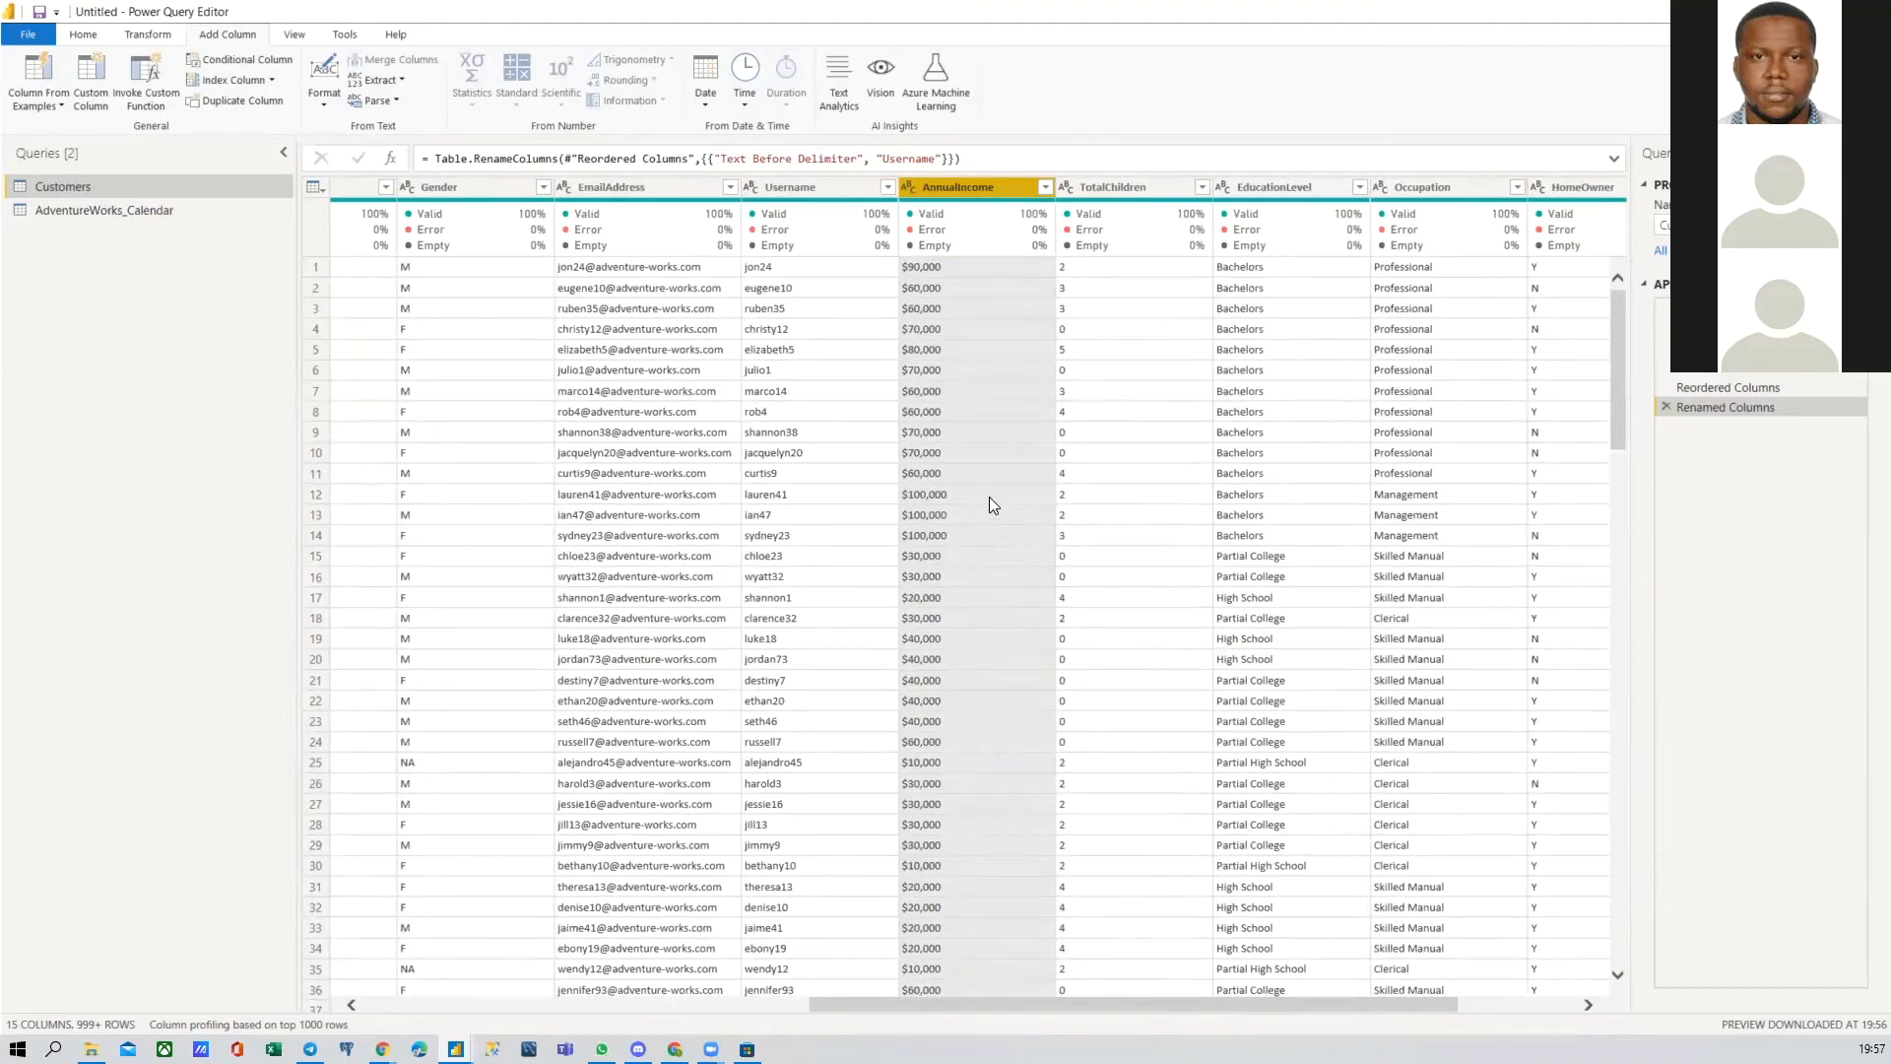
Step: Examine the column quality figures of AnnualIncome and Prefix, including Prefix's empty entries, and switch the quality display off and on again
left_click(302, 36)
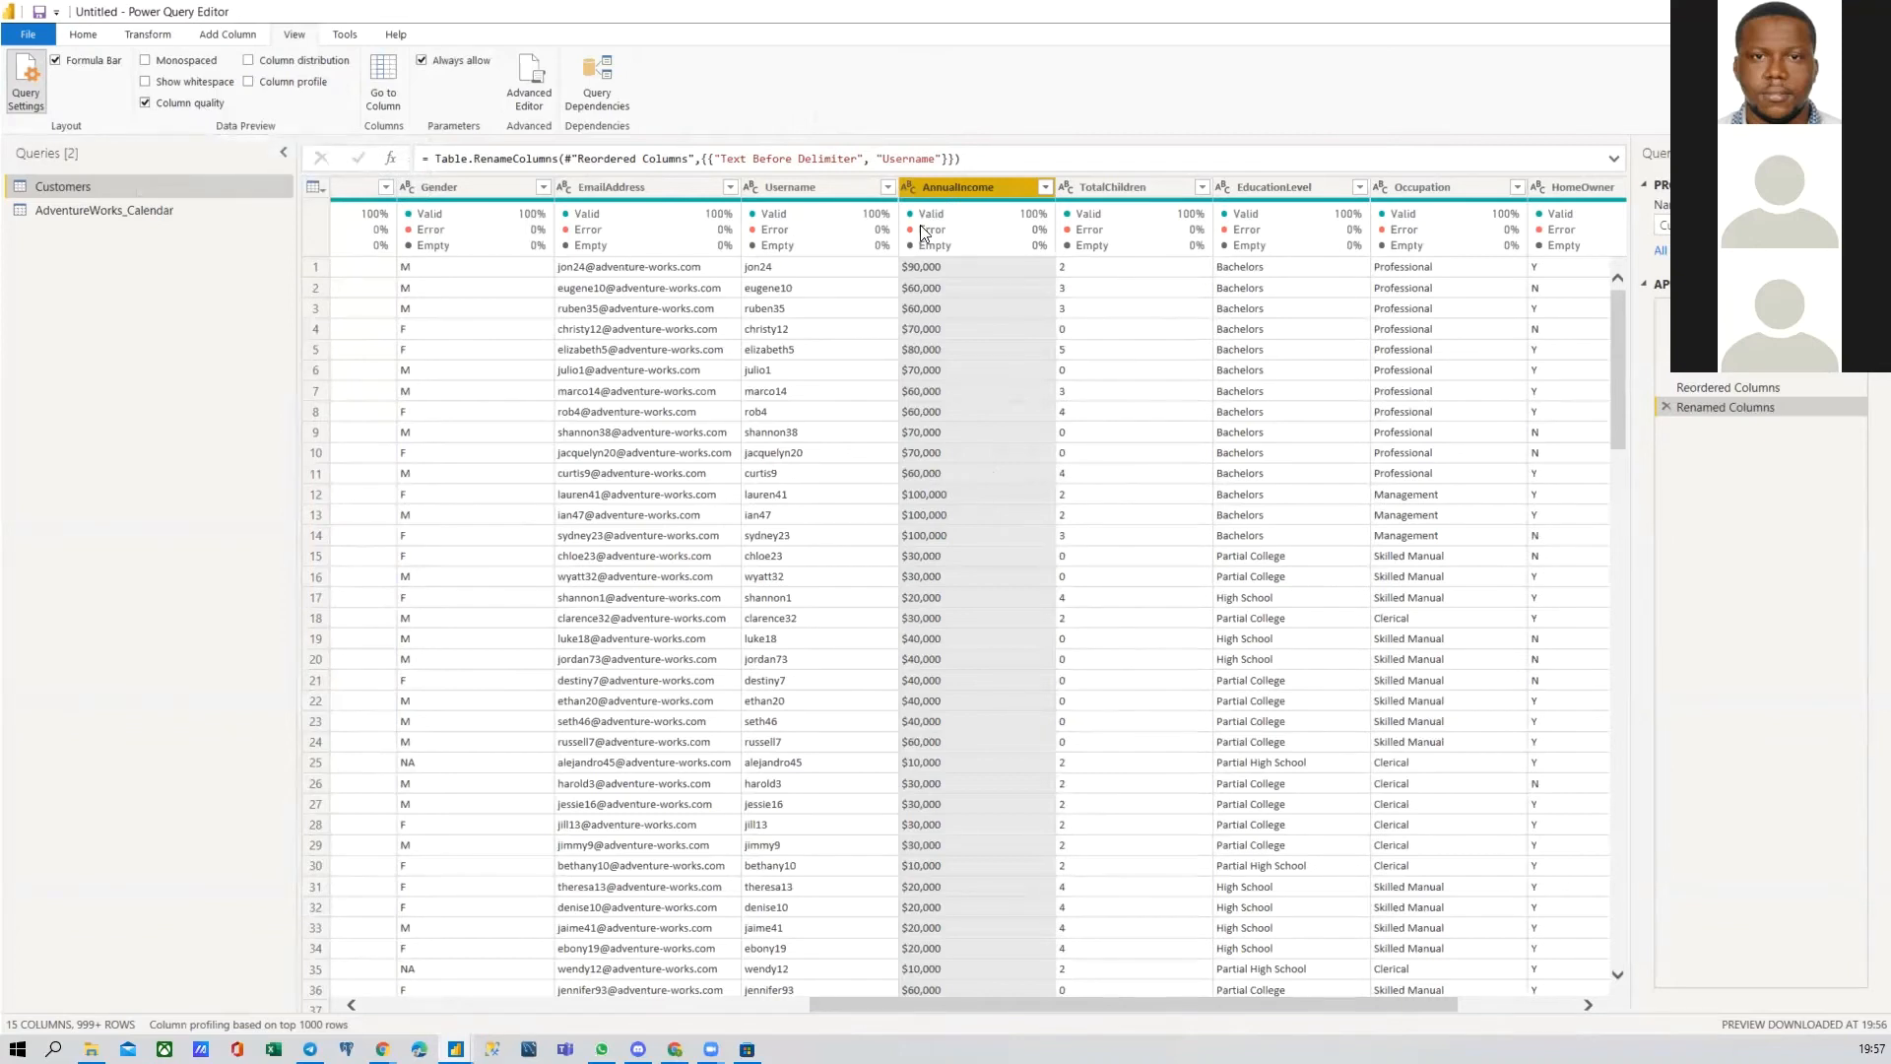
mouse_move(948, 222)
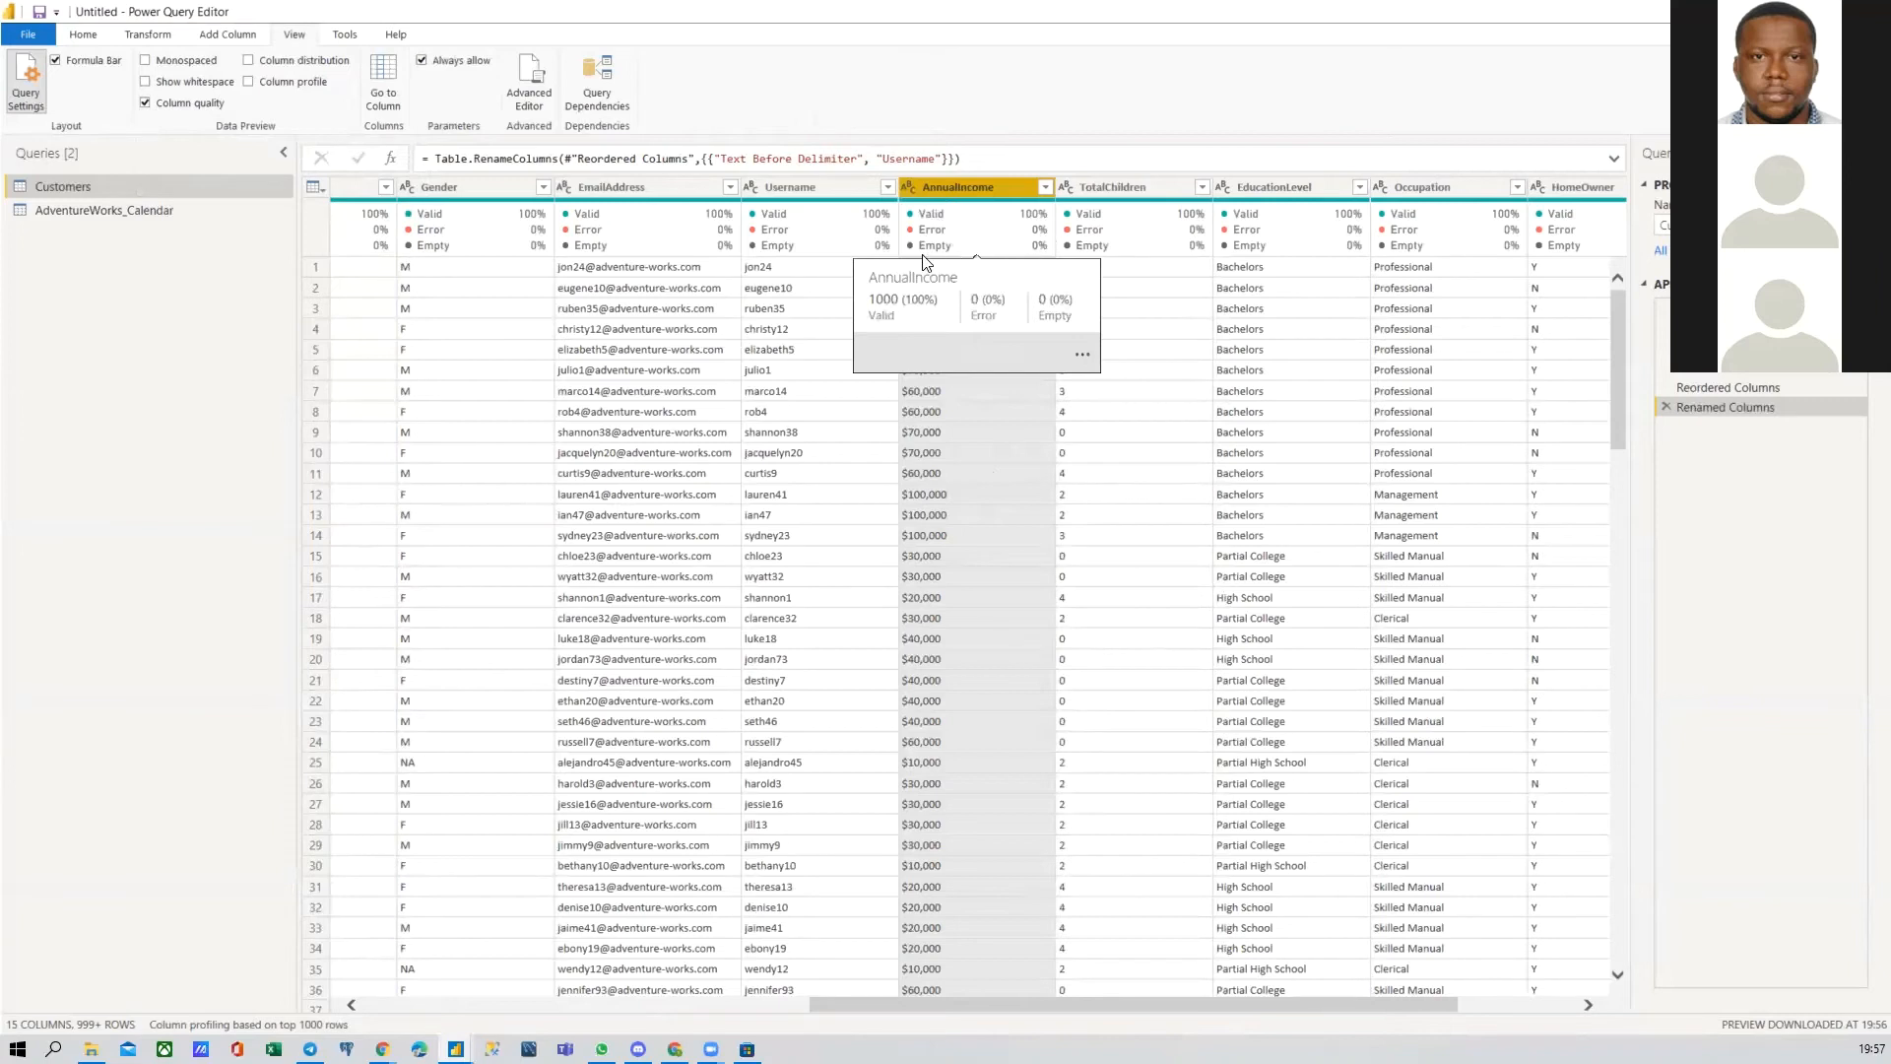
mouse_move(1048, 254)
left_click_drag(936, 1003, 658, 1020)
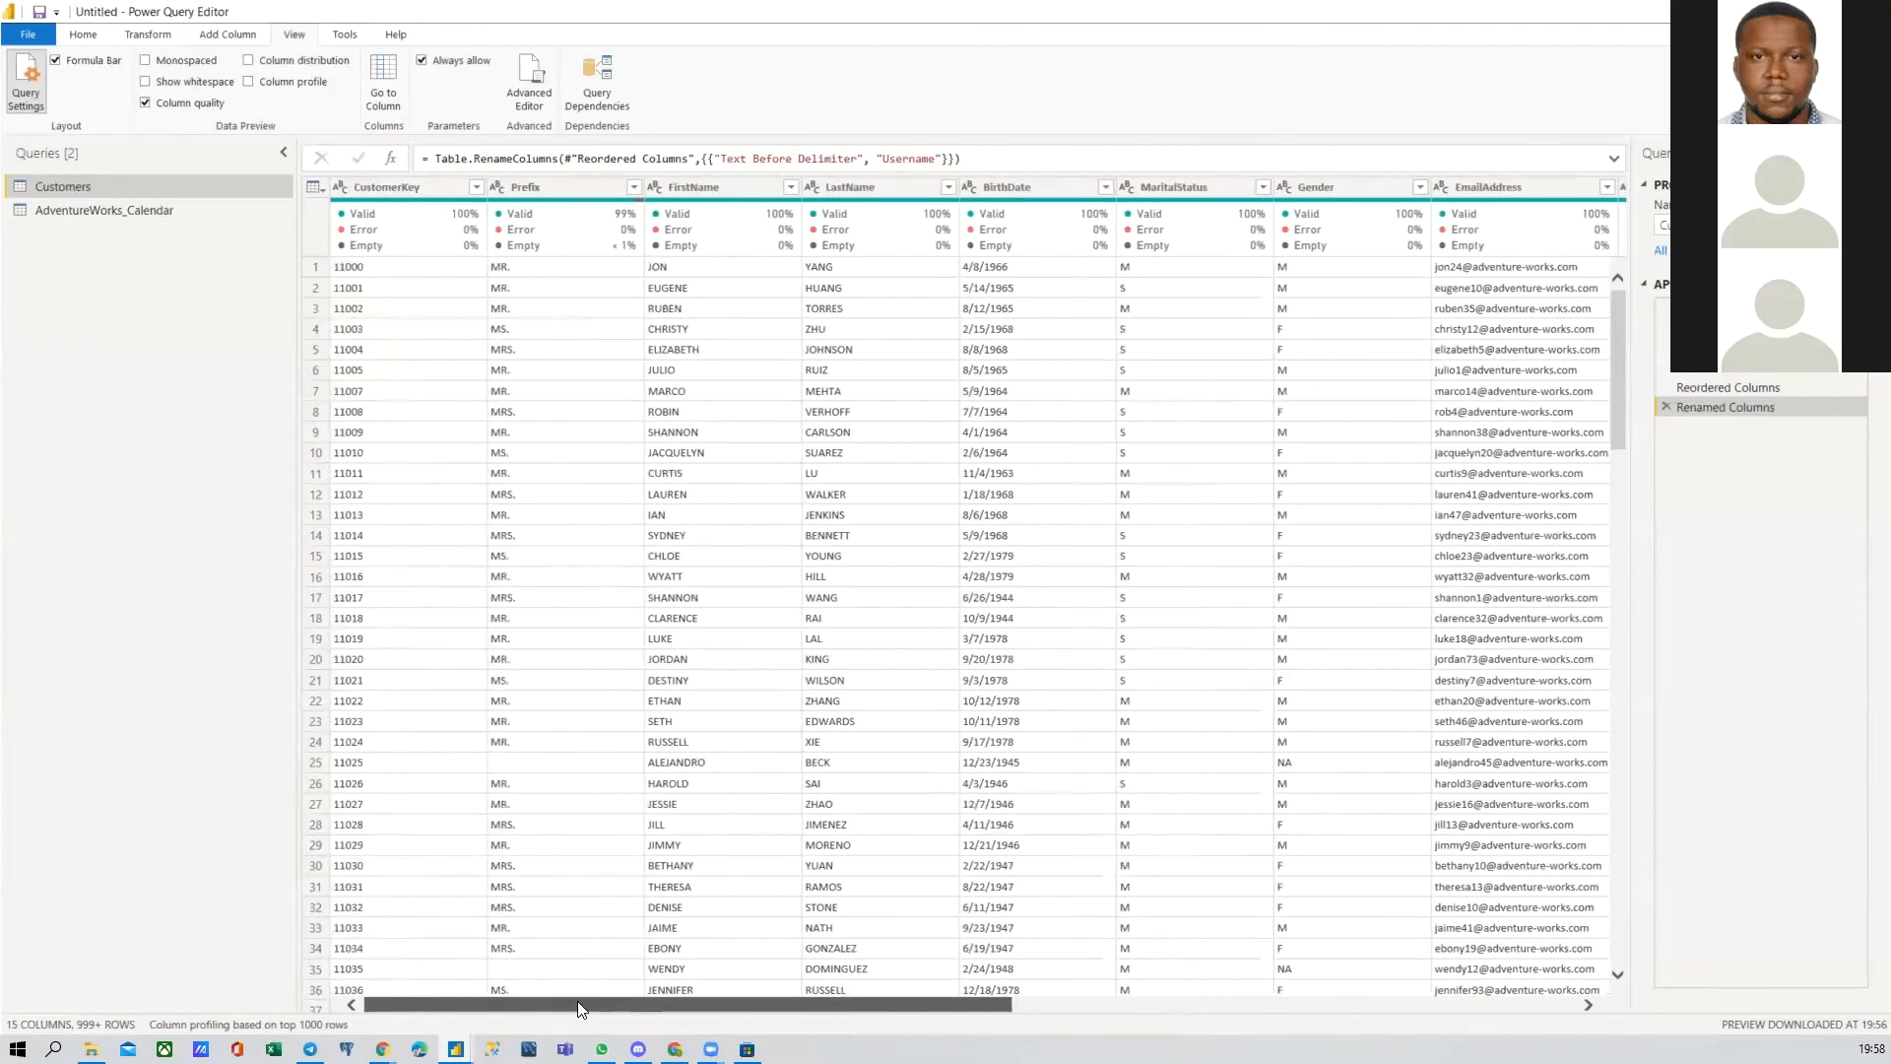
mouse_move(584, 259)
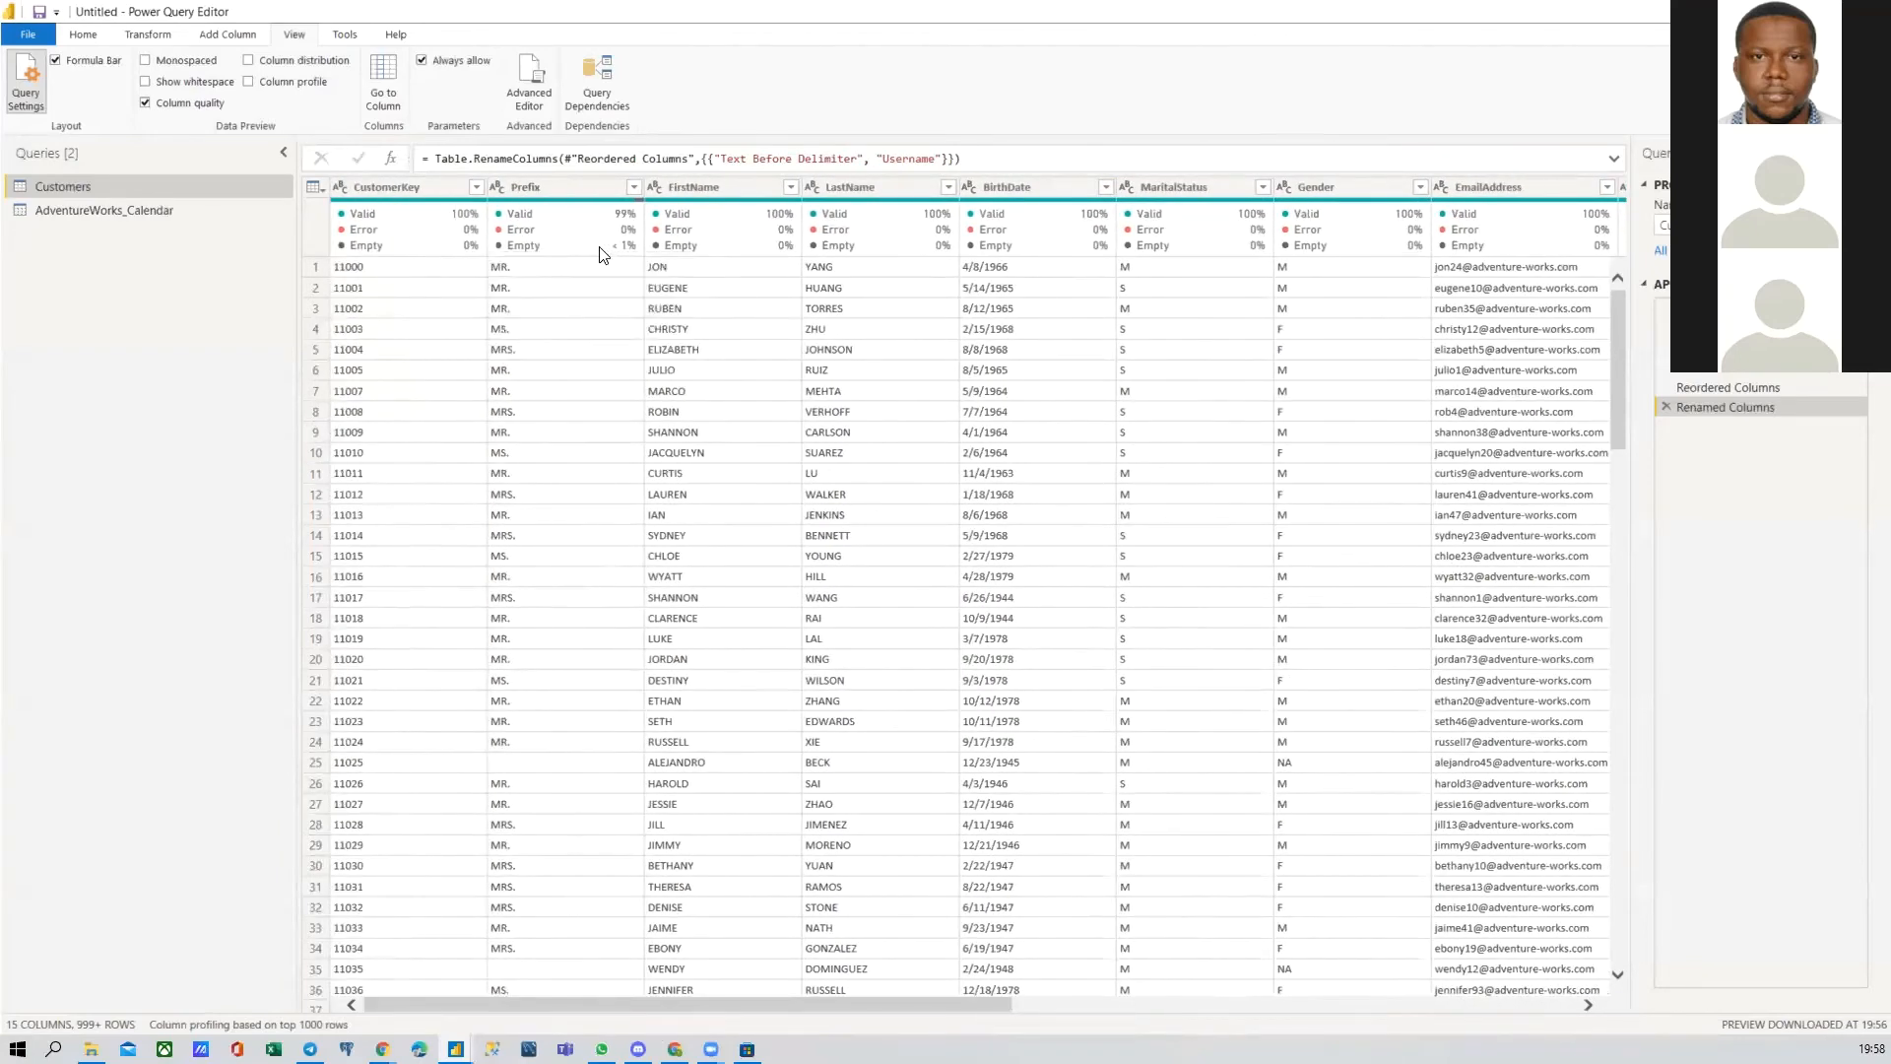
left_click(537, 764)
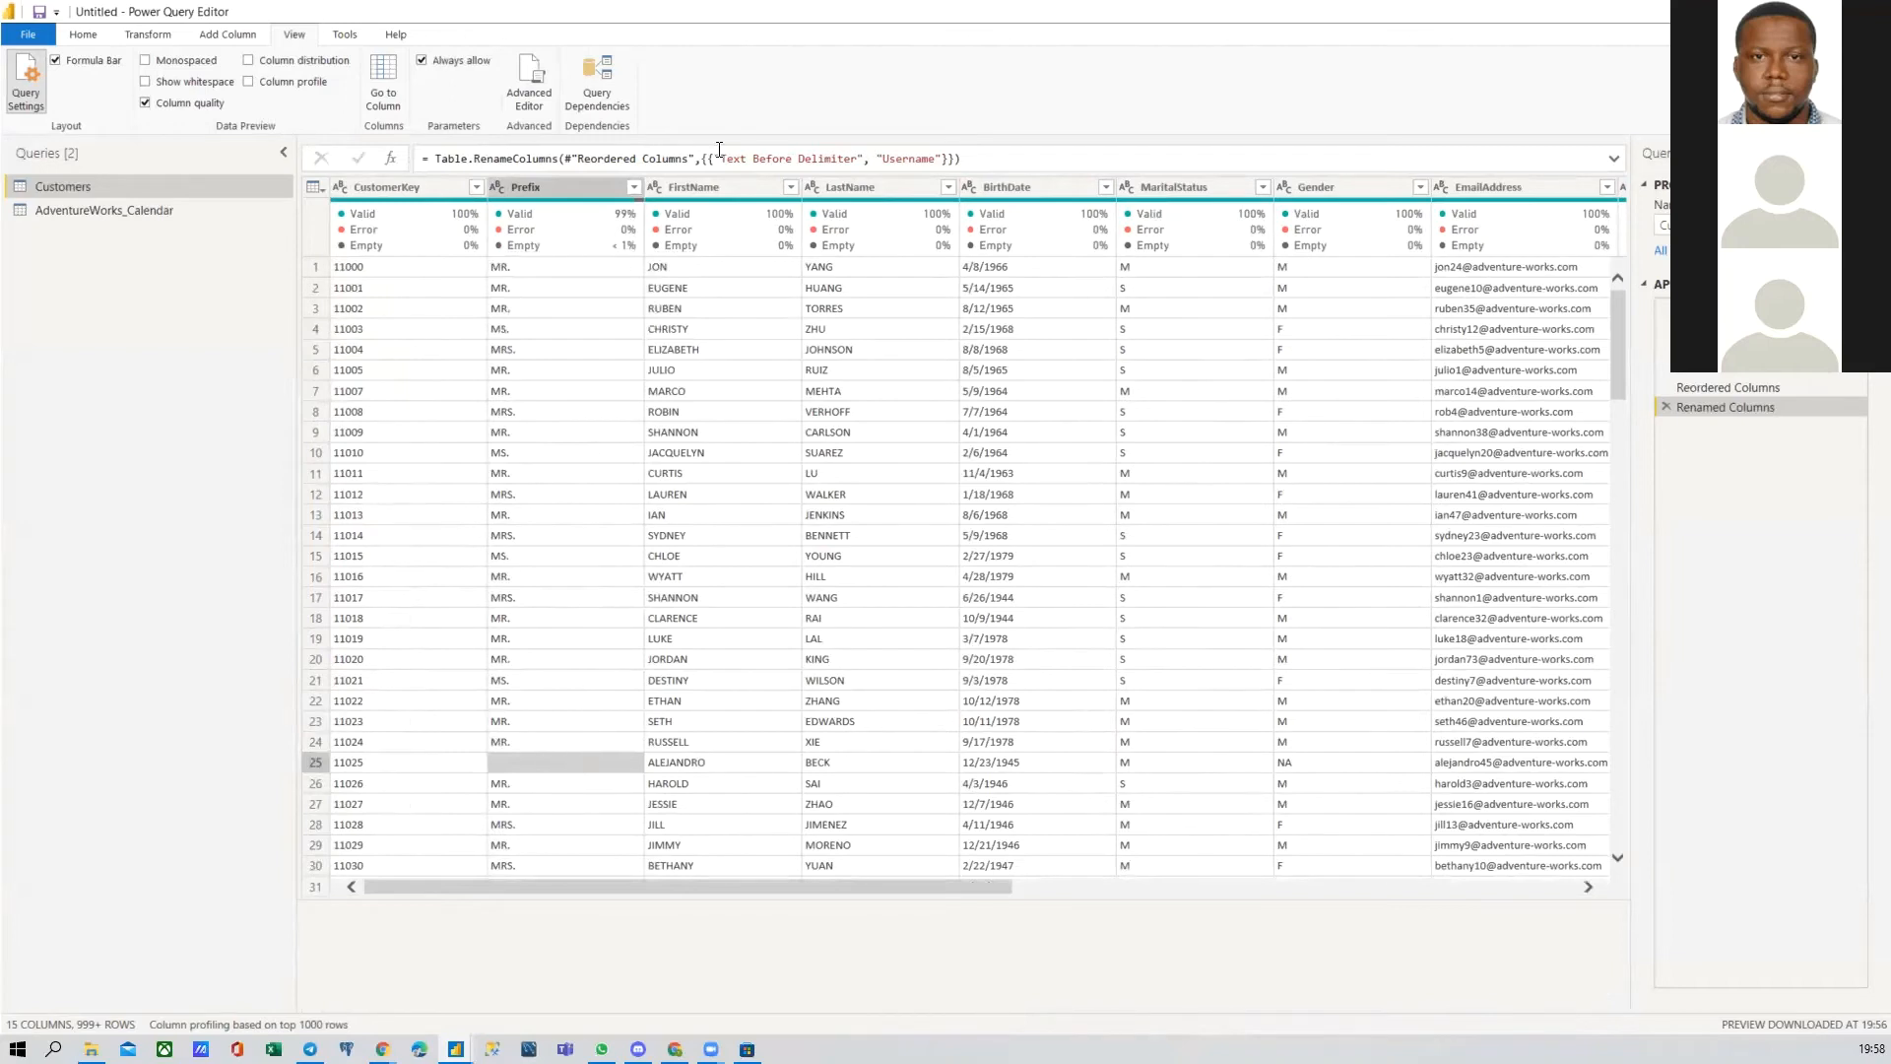
left_click_drag(926, 887, 1287, 875)
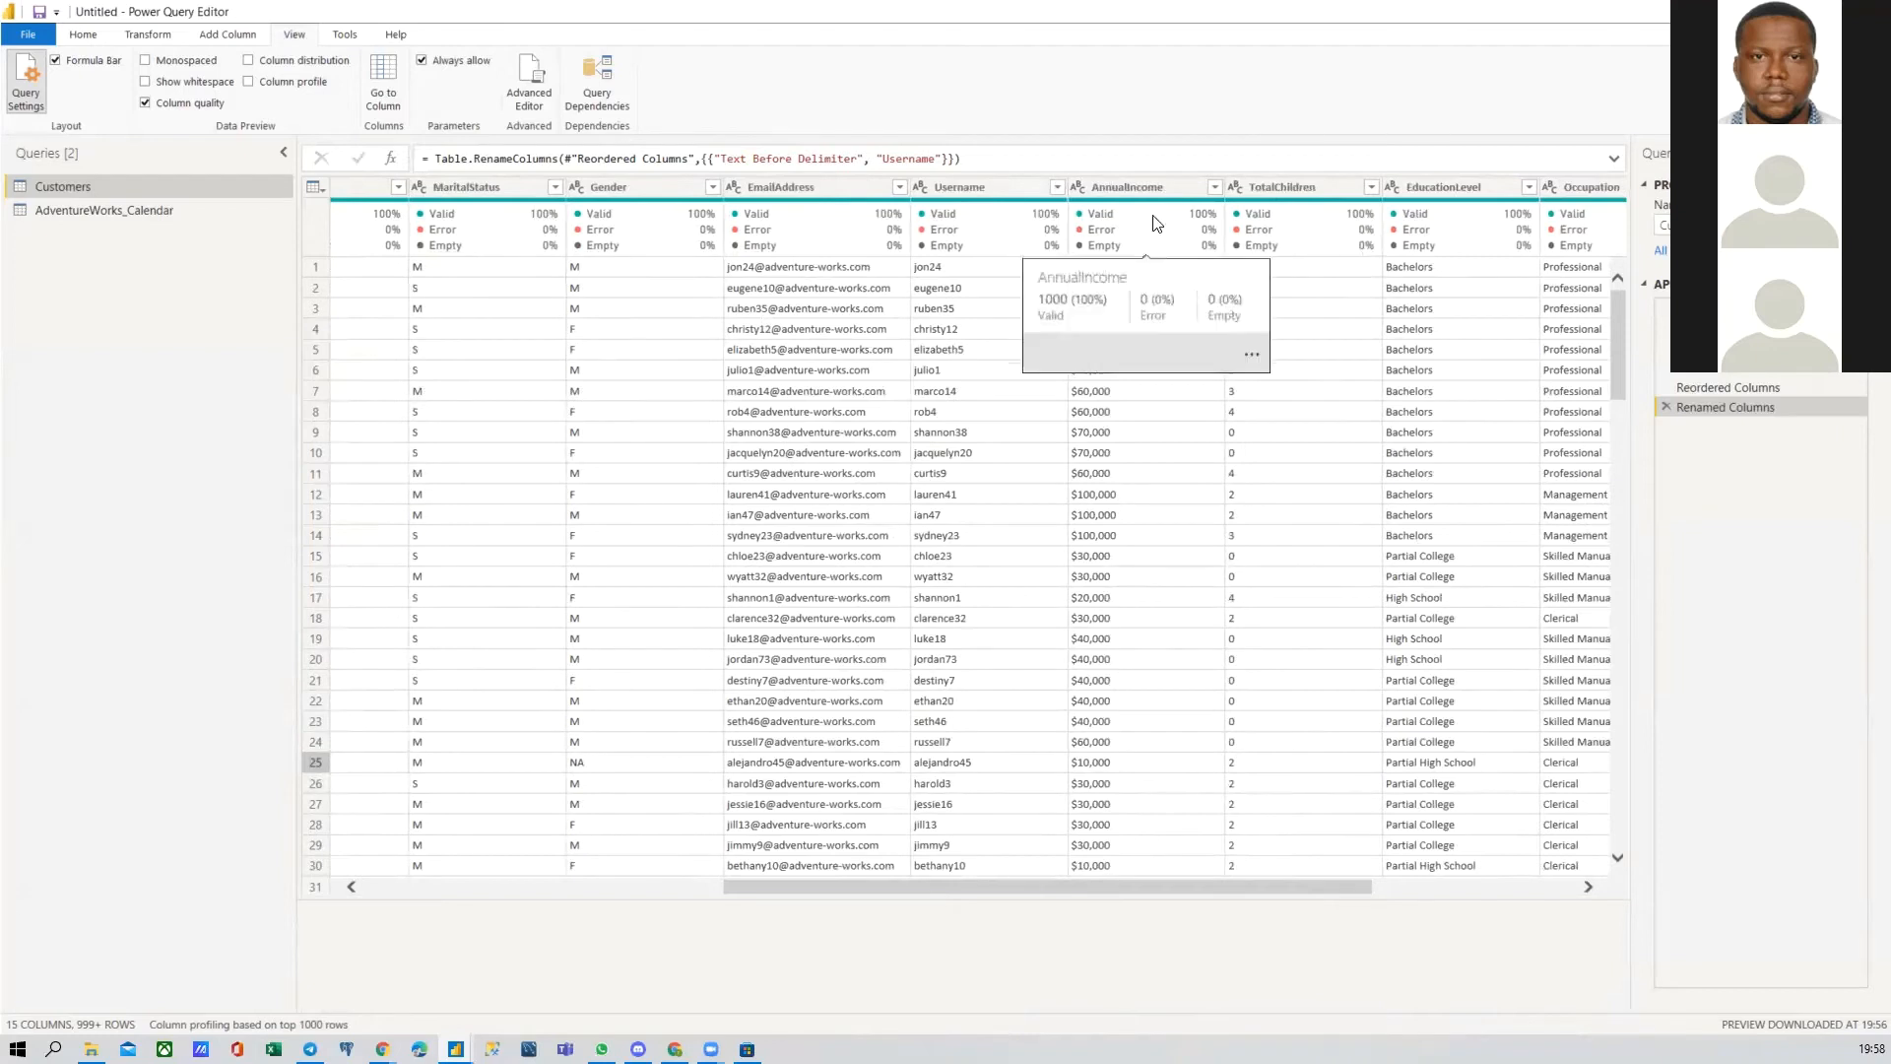
left_click(190, 106)
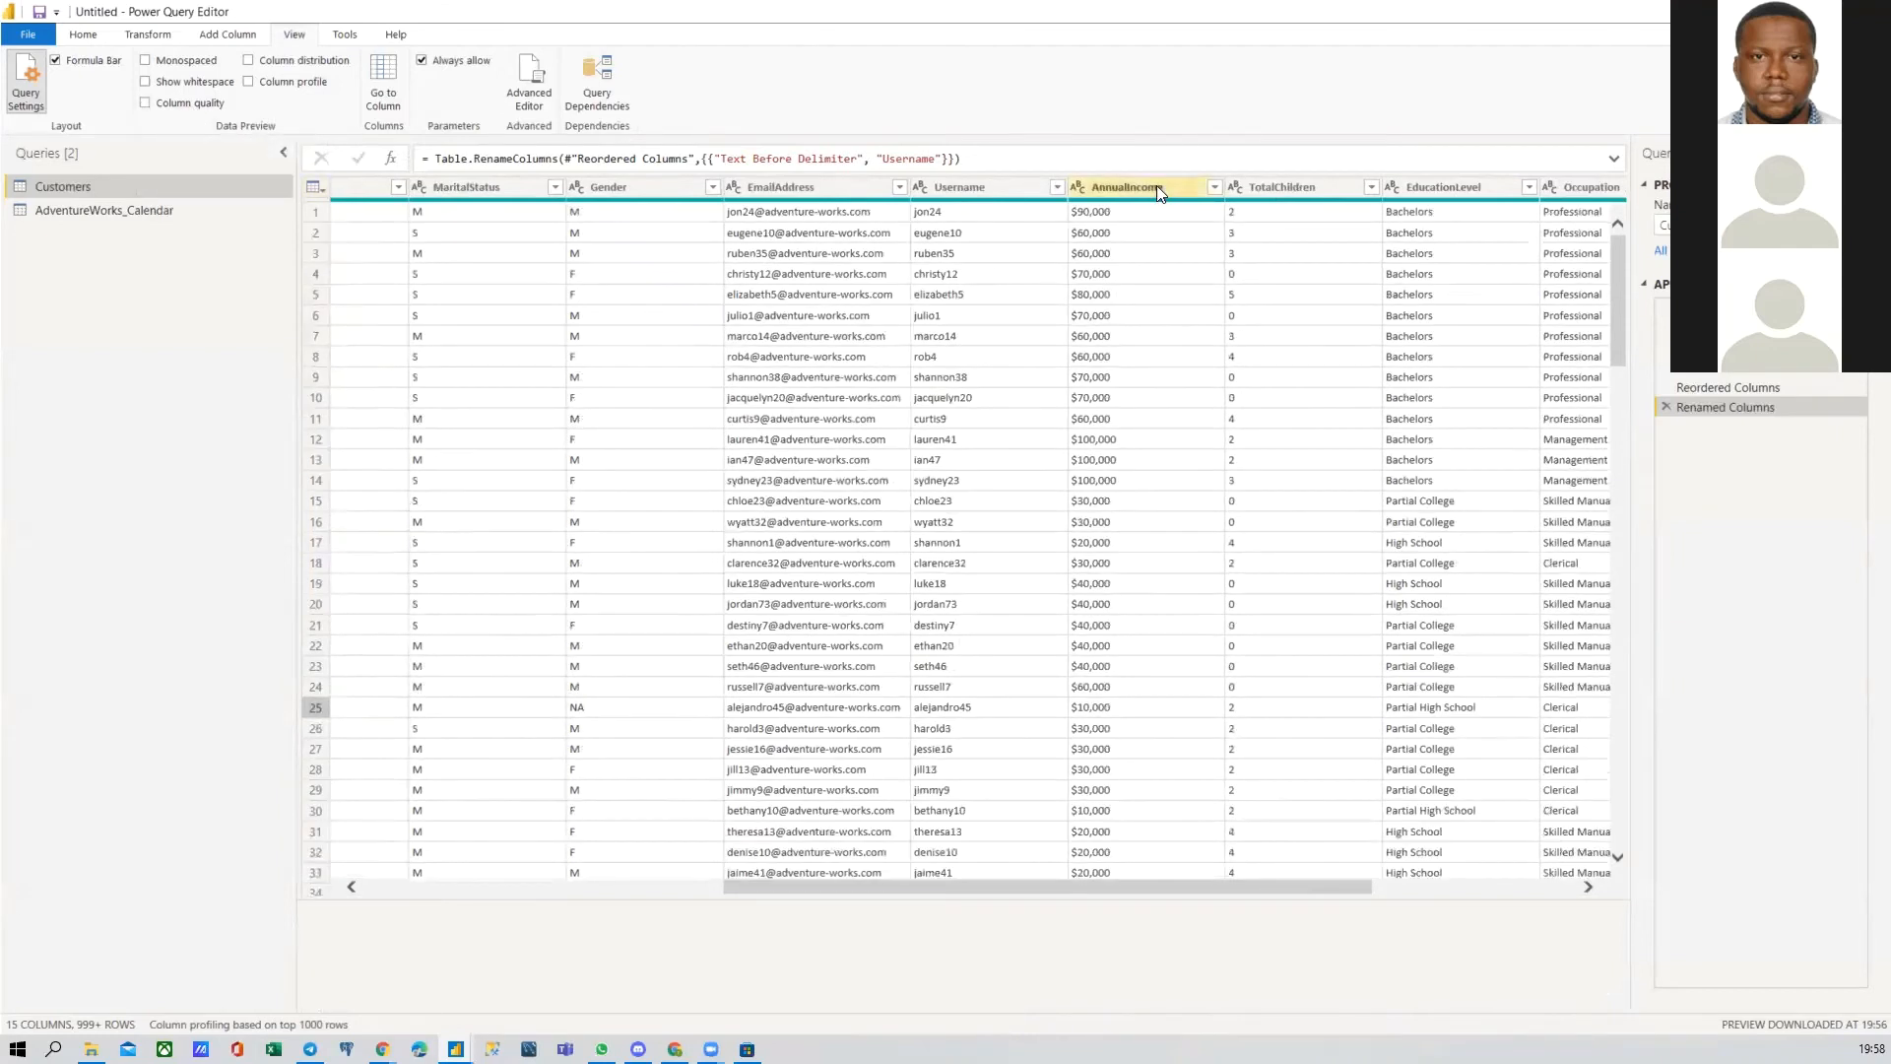
left_click(174, 108)
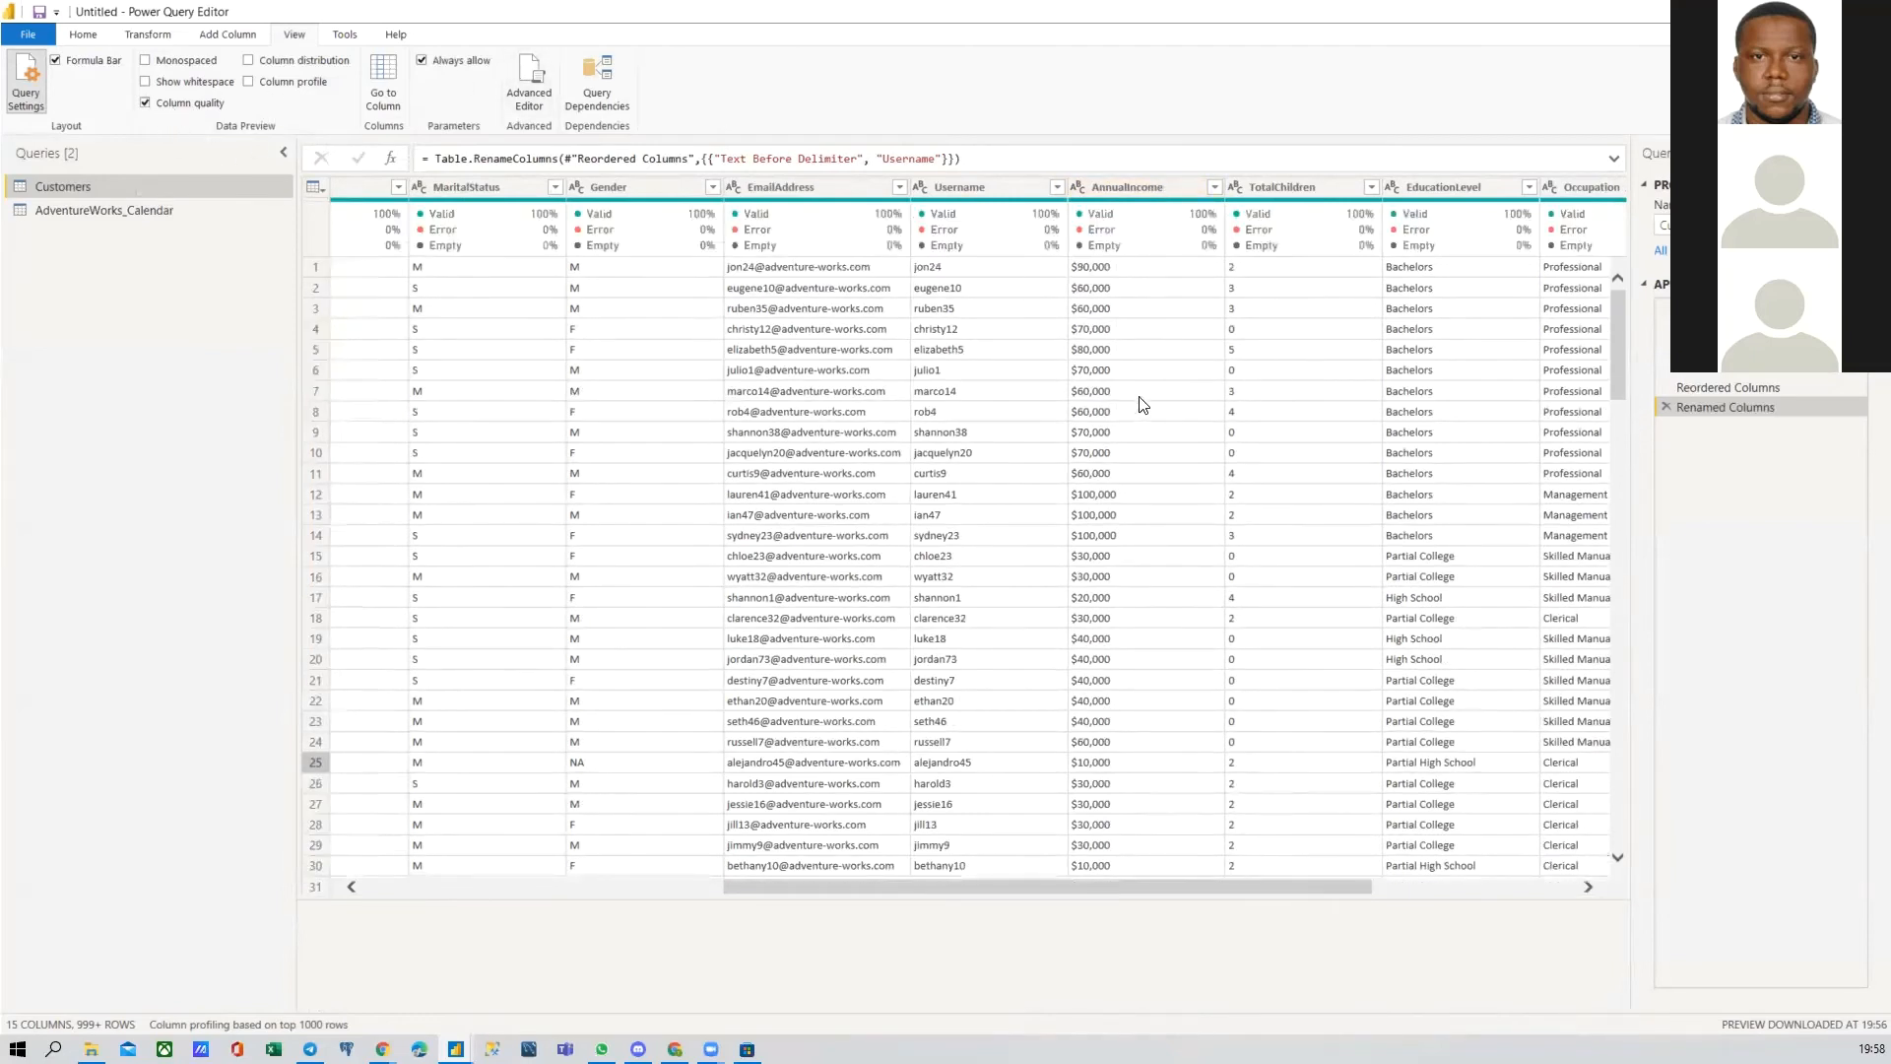
Step: Show the column distribution, examine the distinct and unique values of AnnualIncome, and hide the distribution again
left_click(1135, 187)
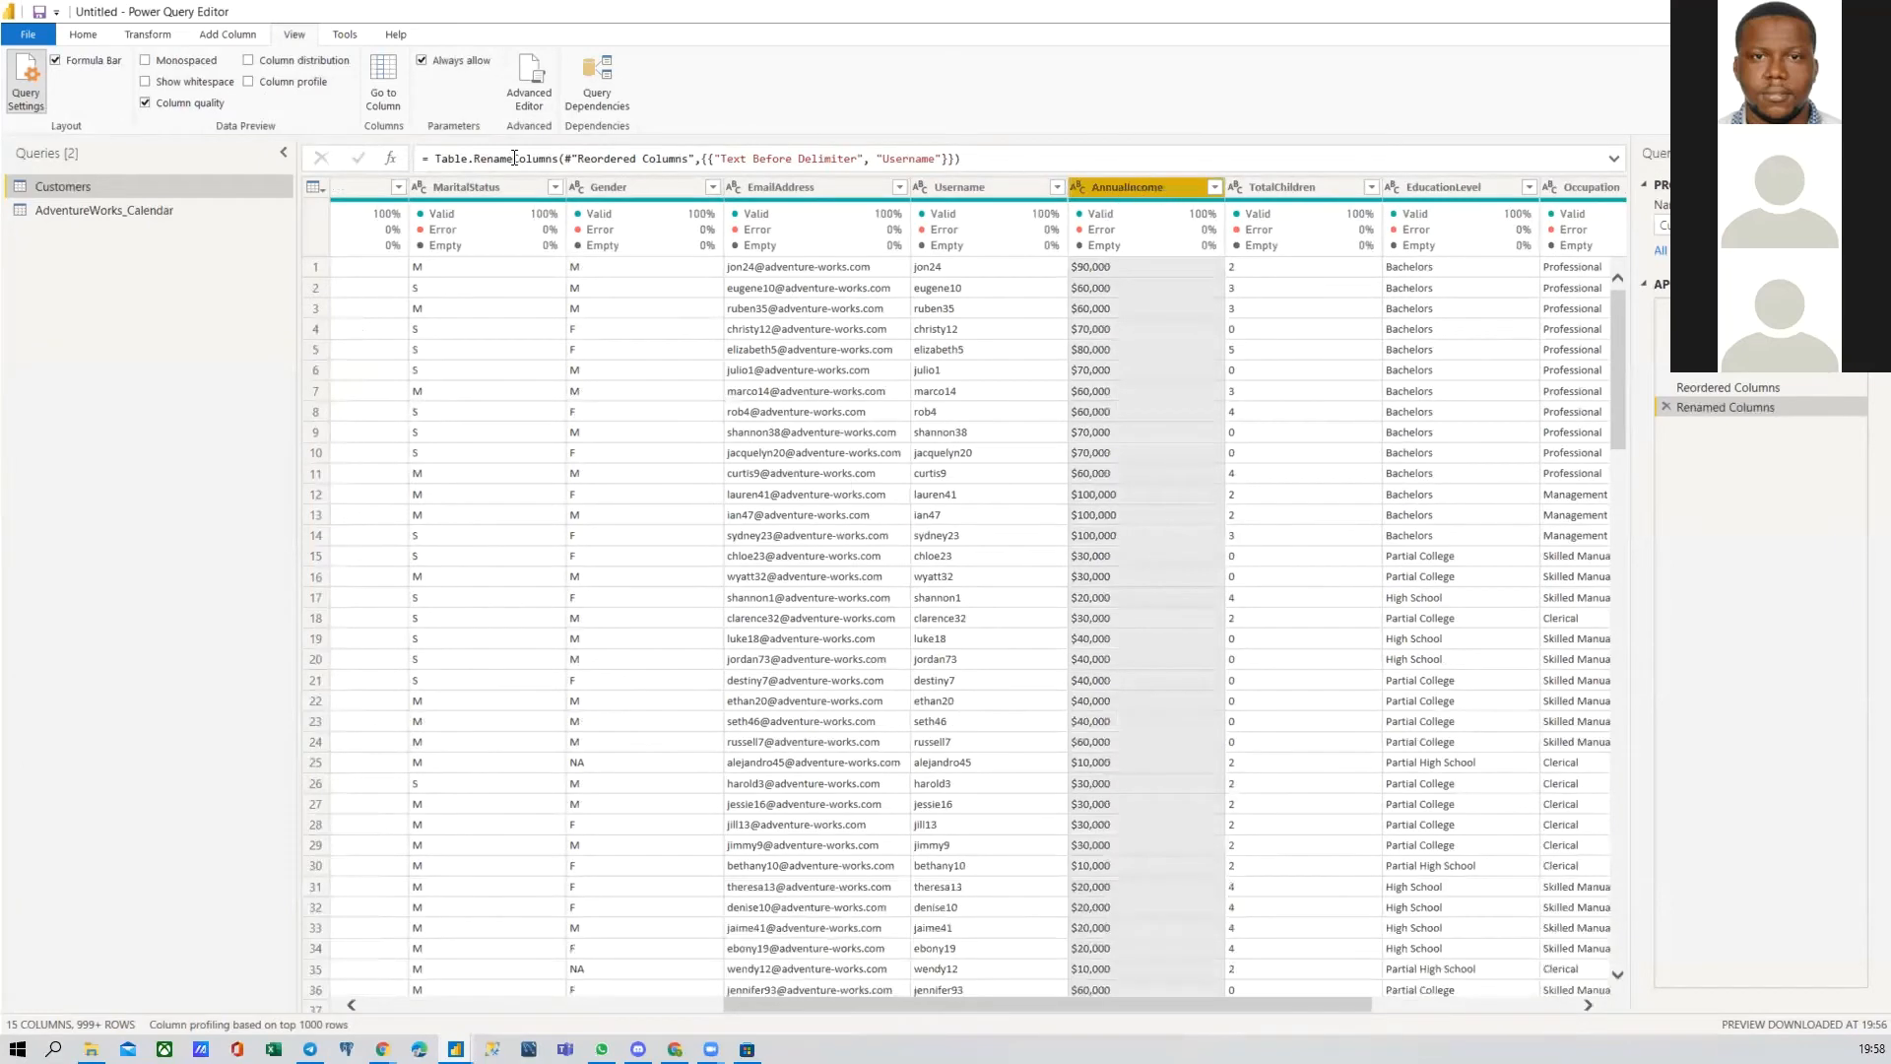
left_click(311, 62)
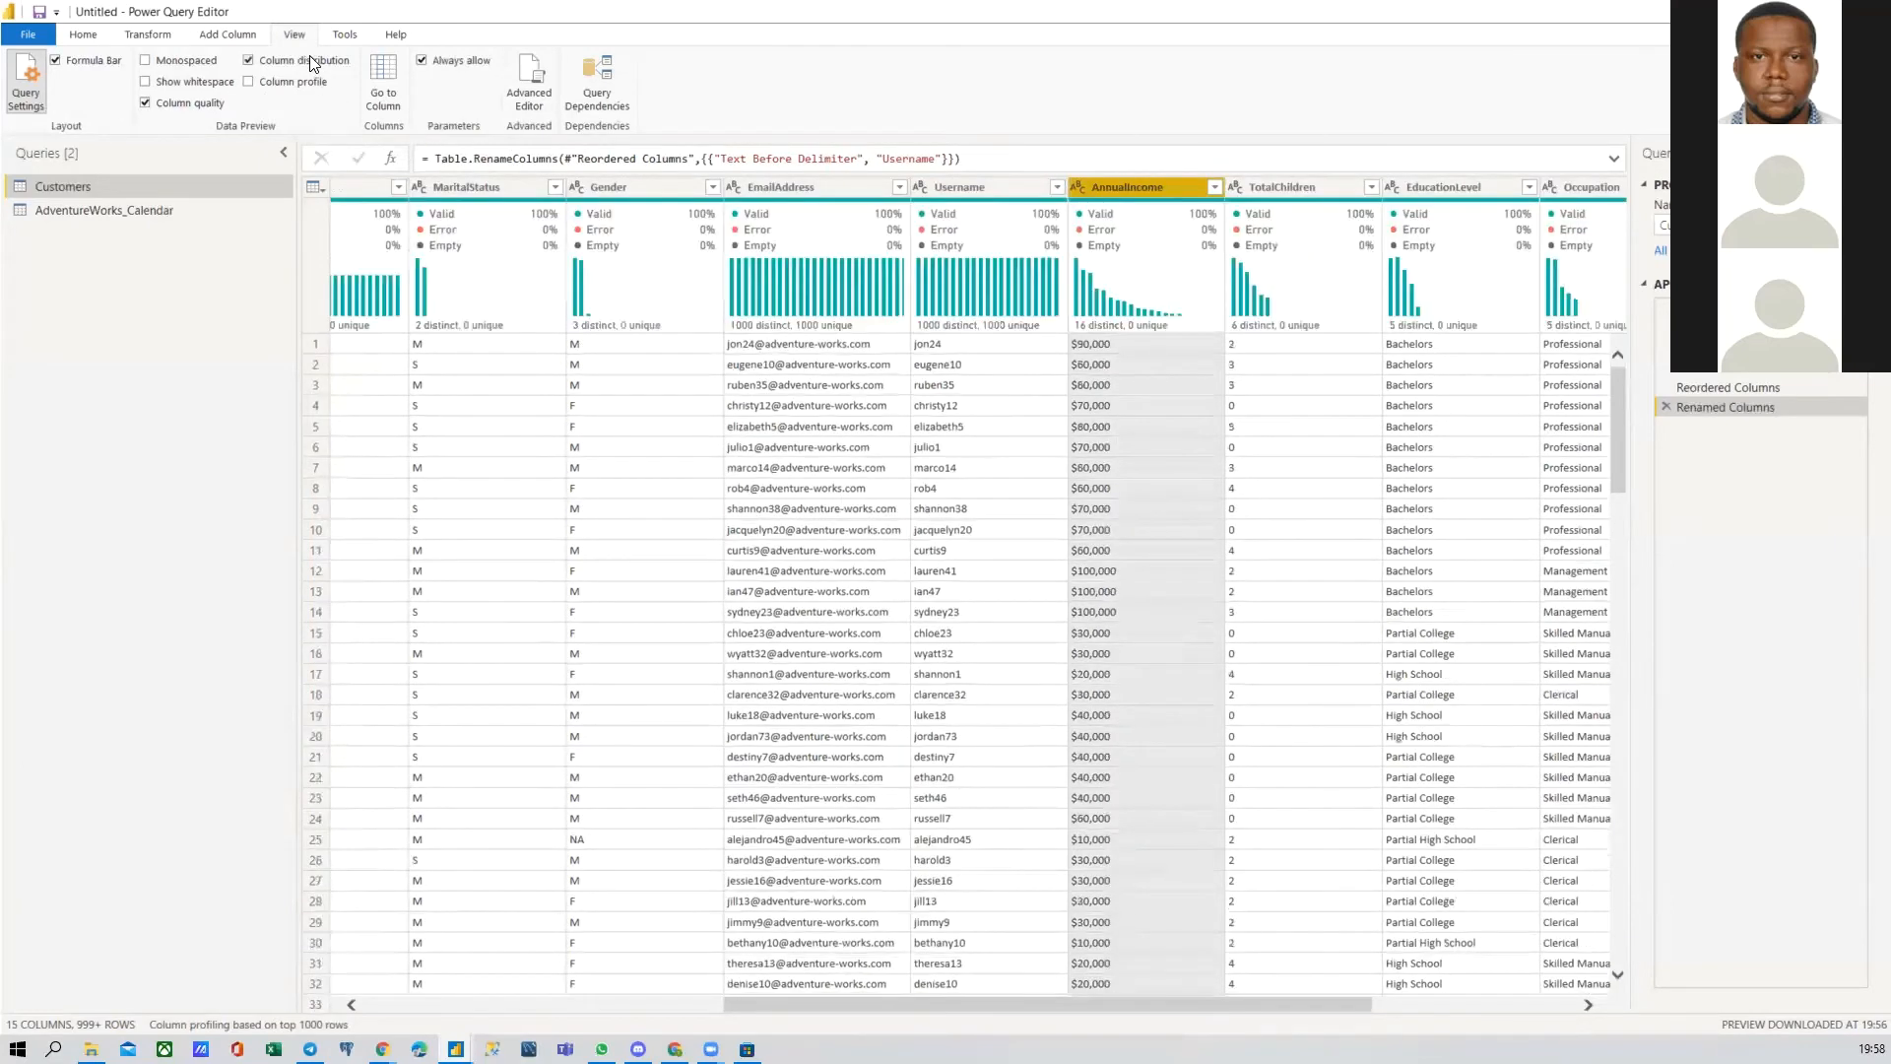
mouse_move(1113, 357)
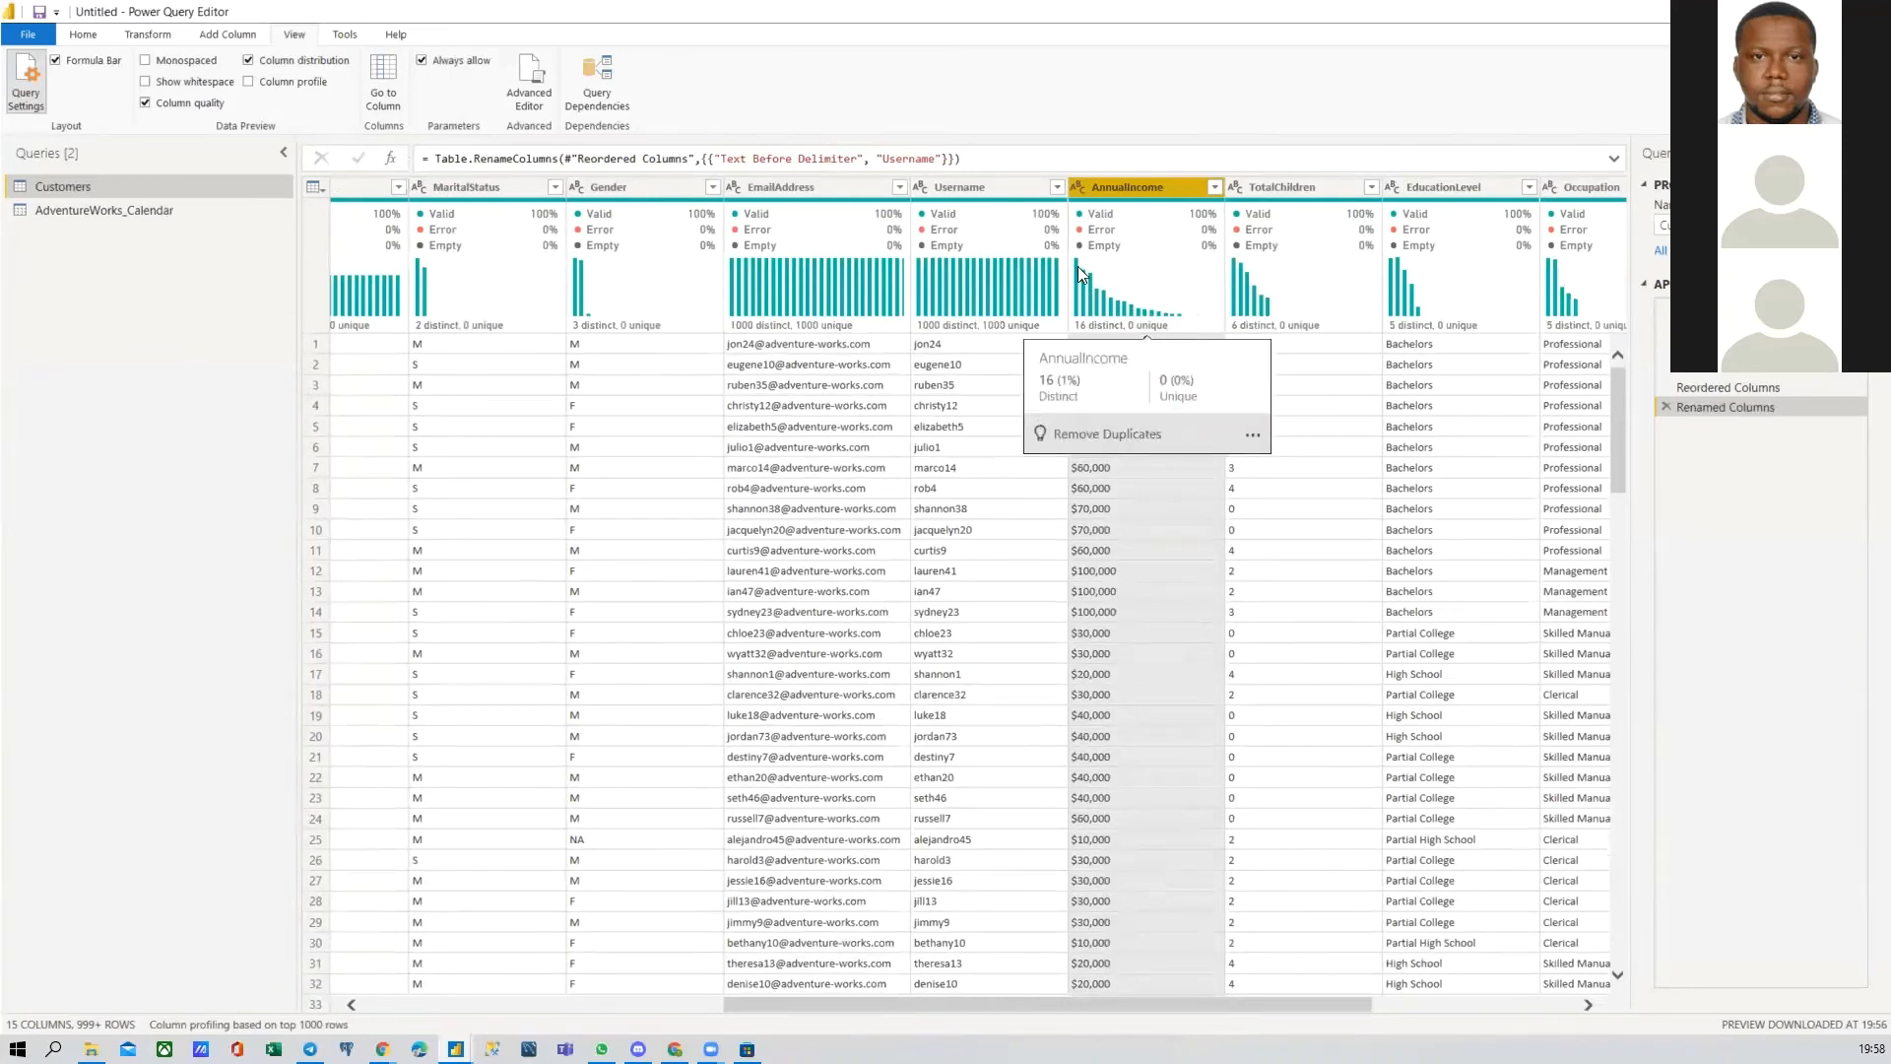
mouse_move(1091, 309)
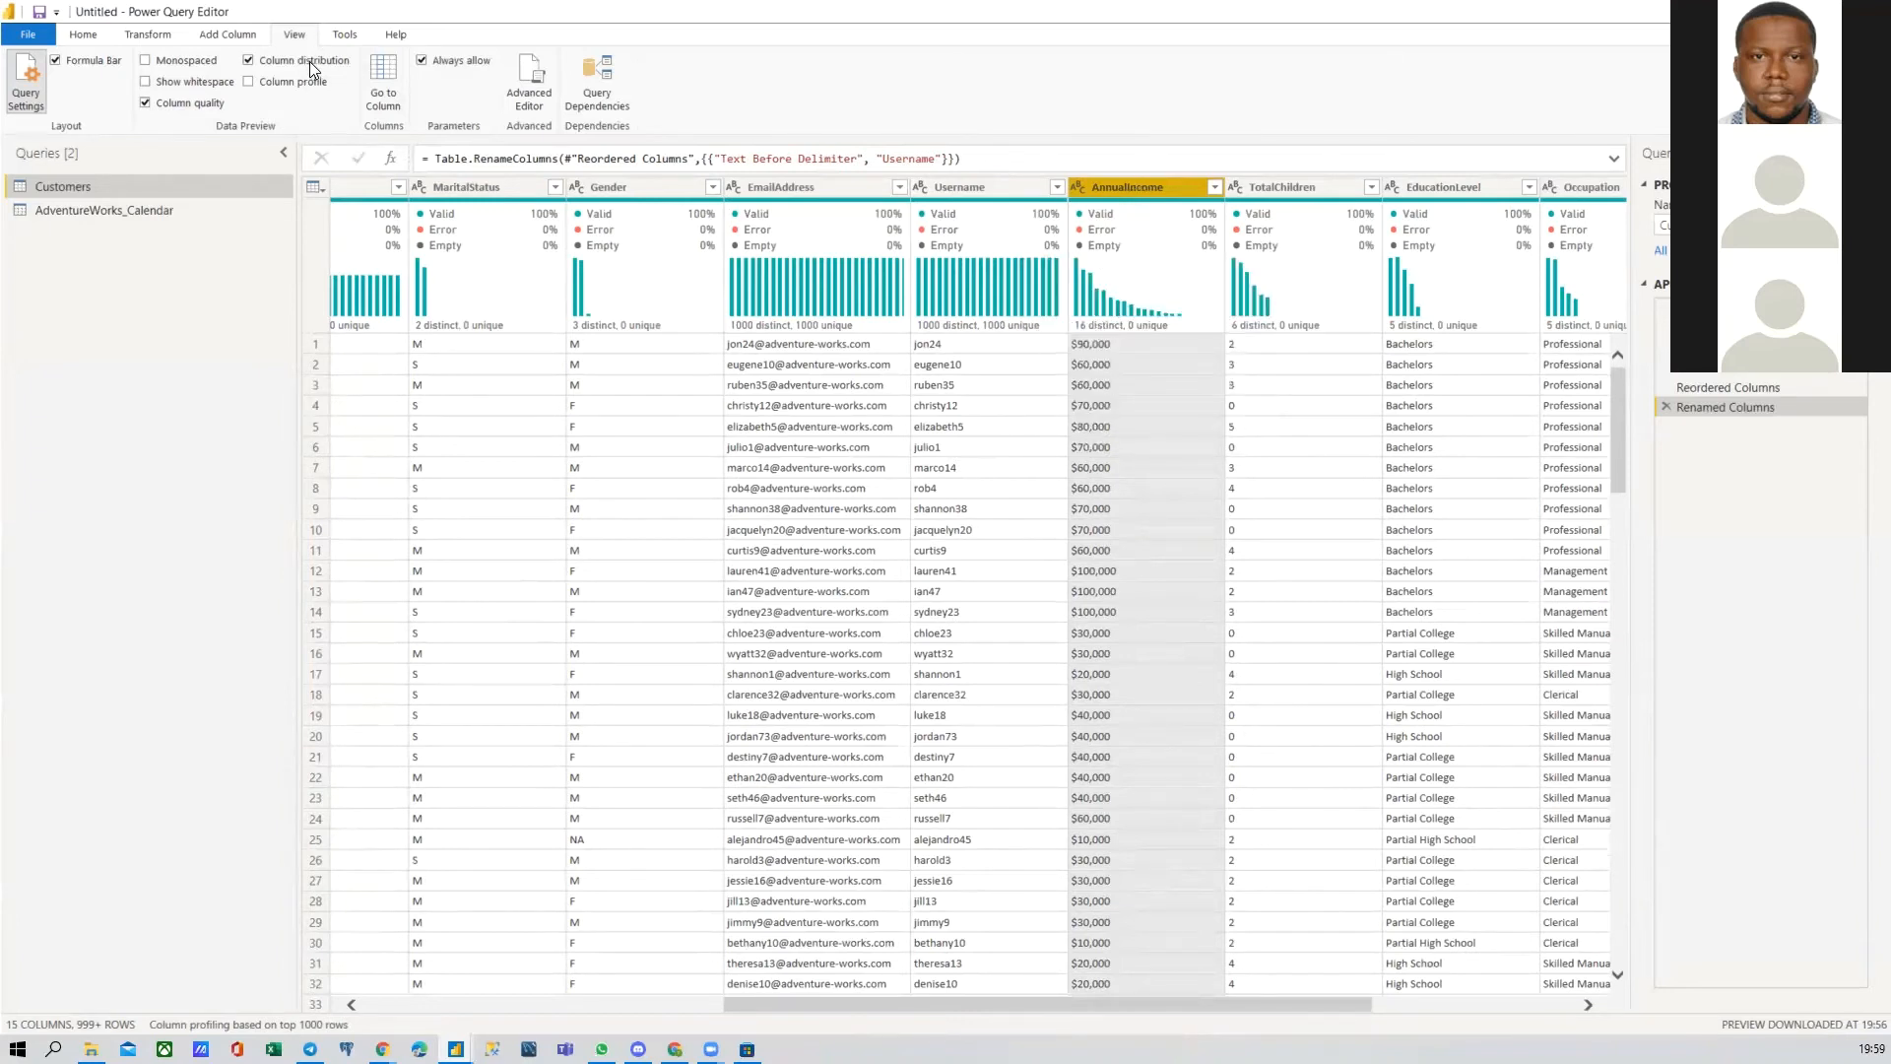
left_click(248, 60)
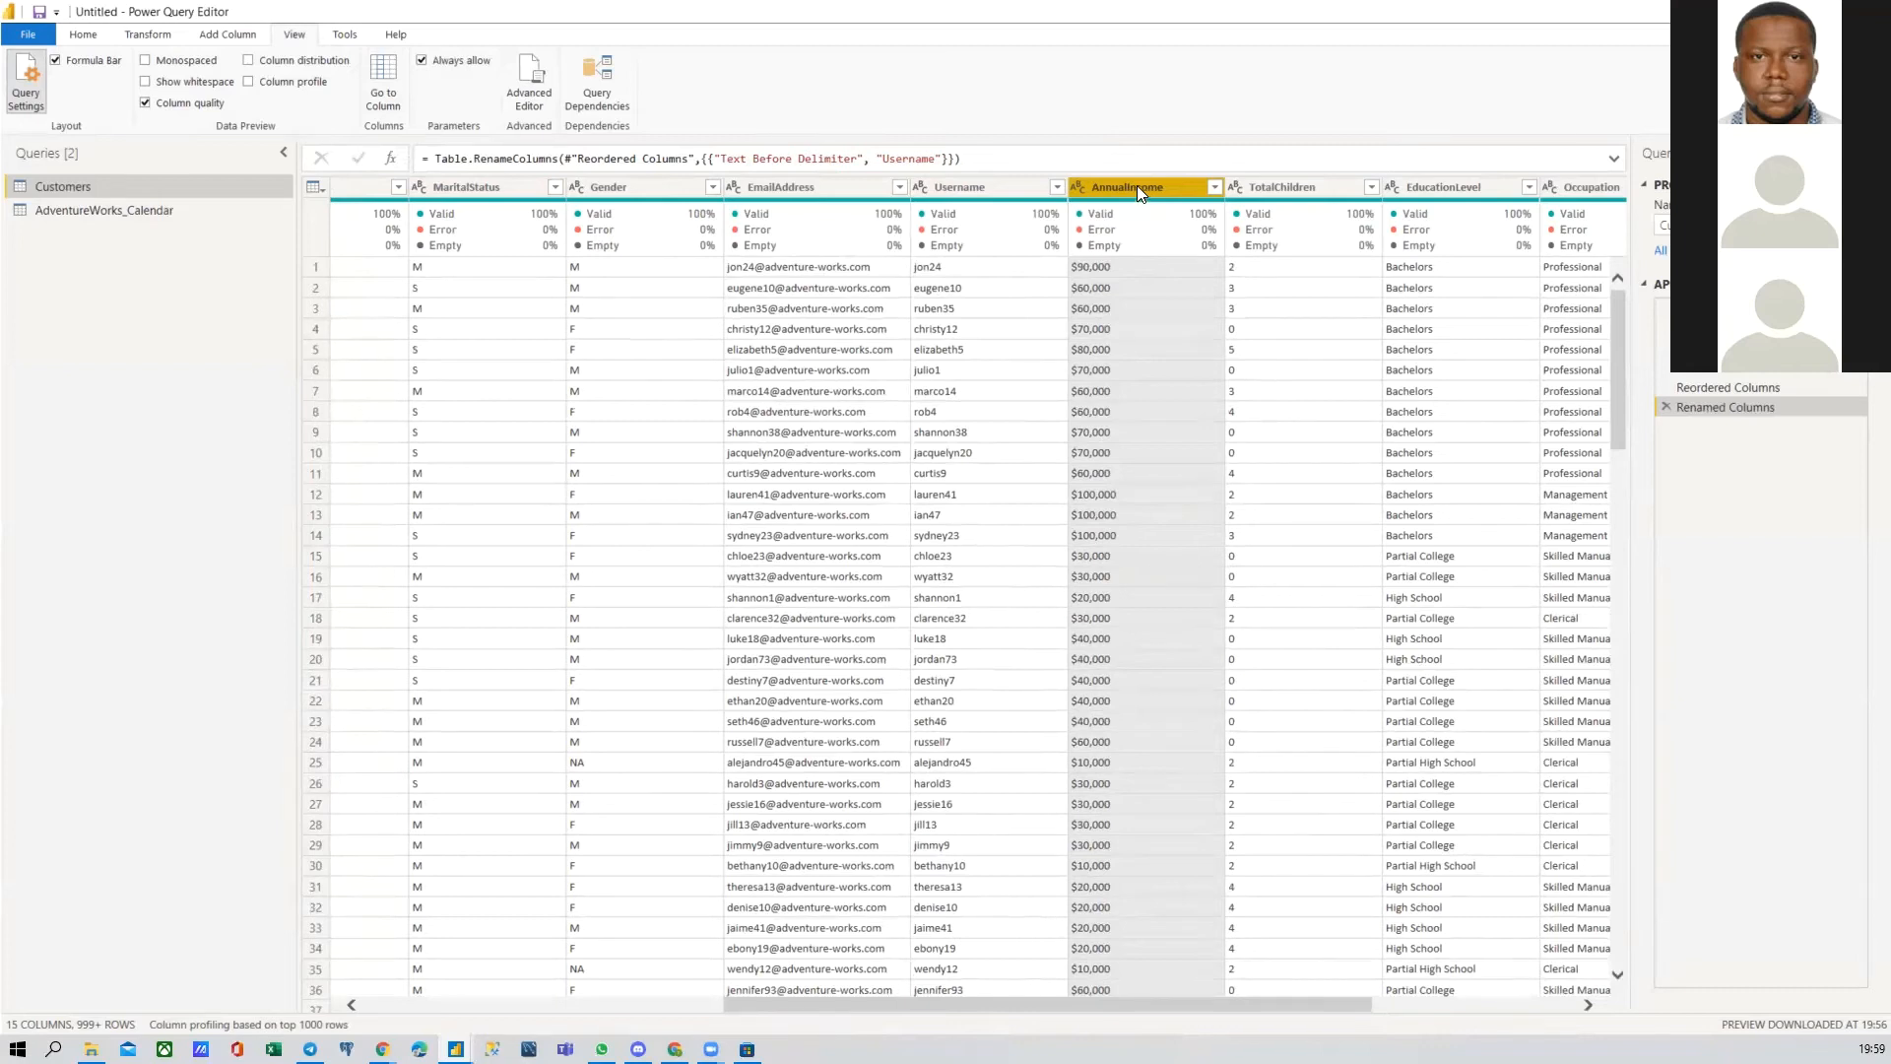
mouse_move(1140, 227)
left_click(309, 63)
left_click(286, 63)
Step: Show the column profile for AnnualIncome, examine its statistics and value distribution, and hide the profile again
left_click(291, 82)
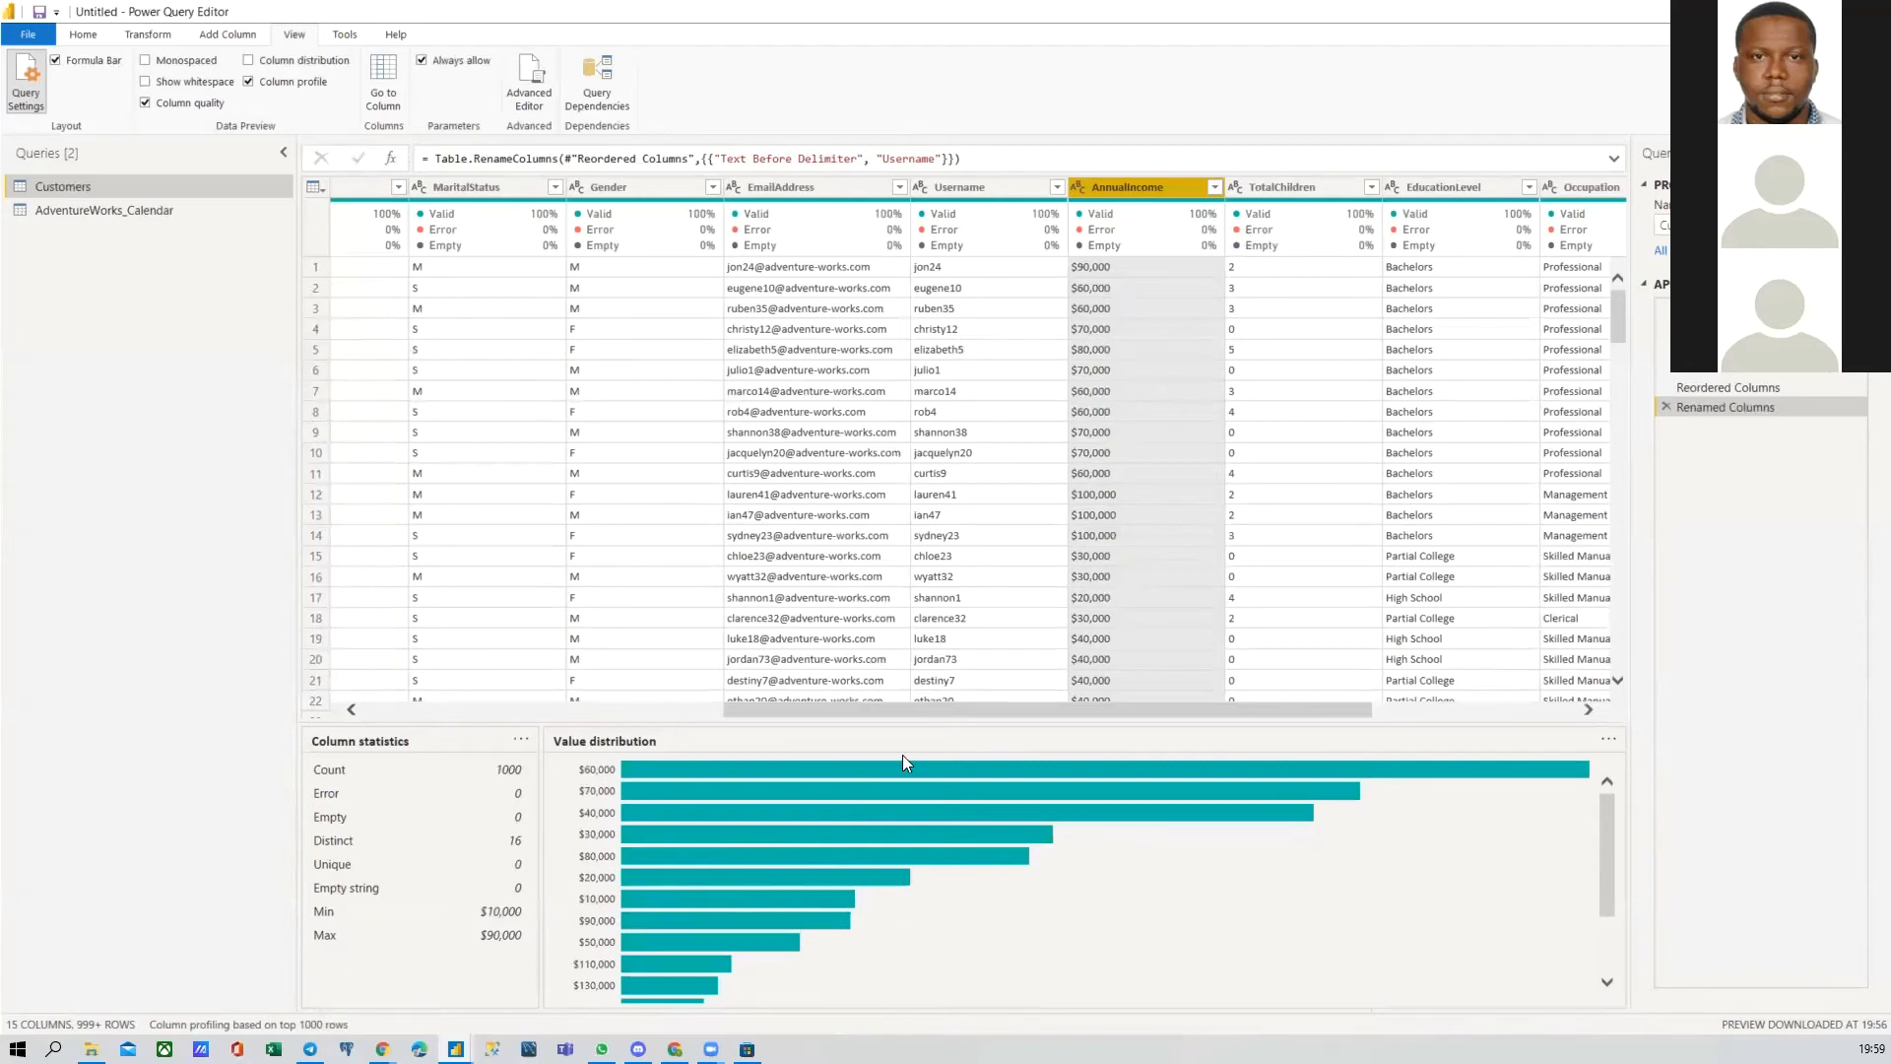
scroll(643, 879, "down", 3)
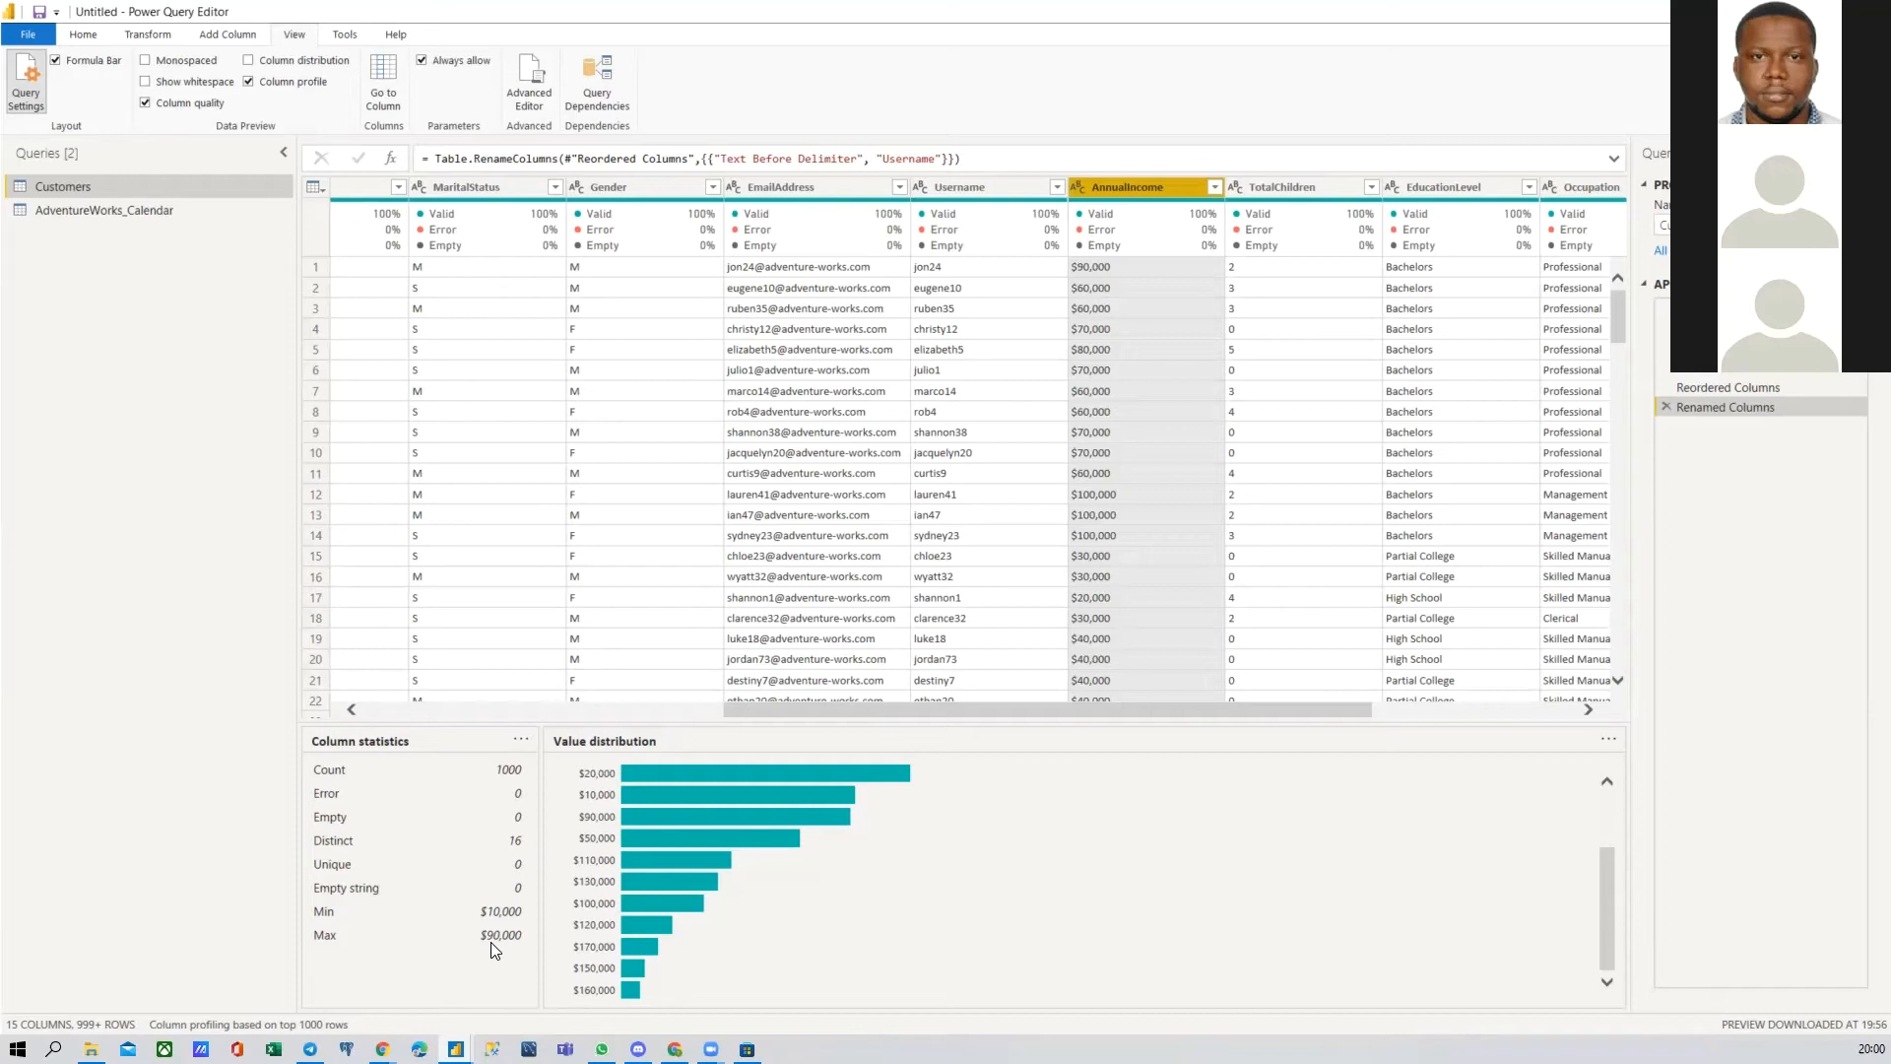
left_click(269, 83)
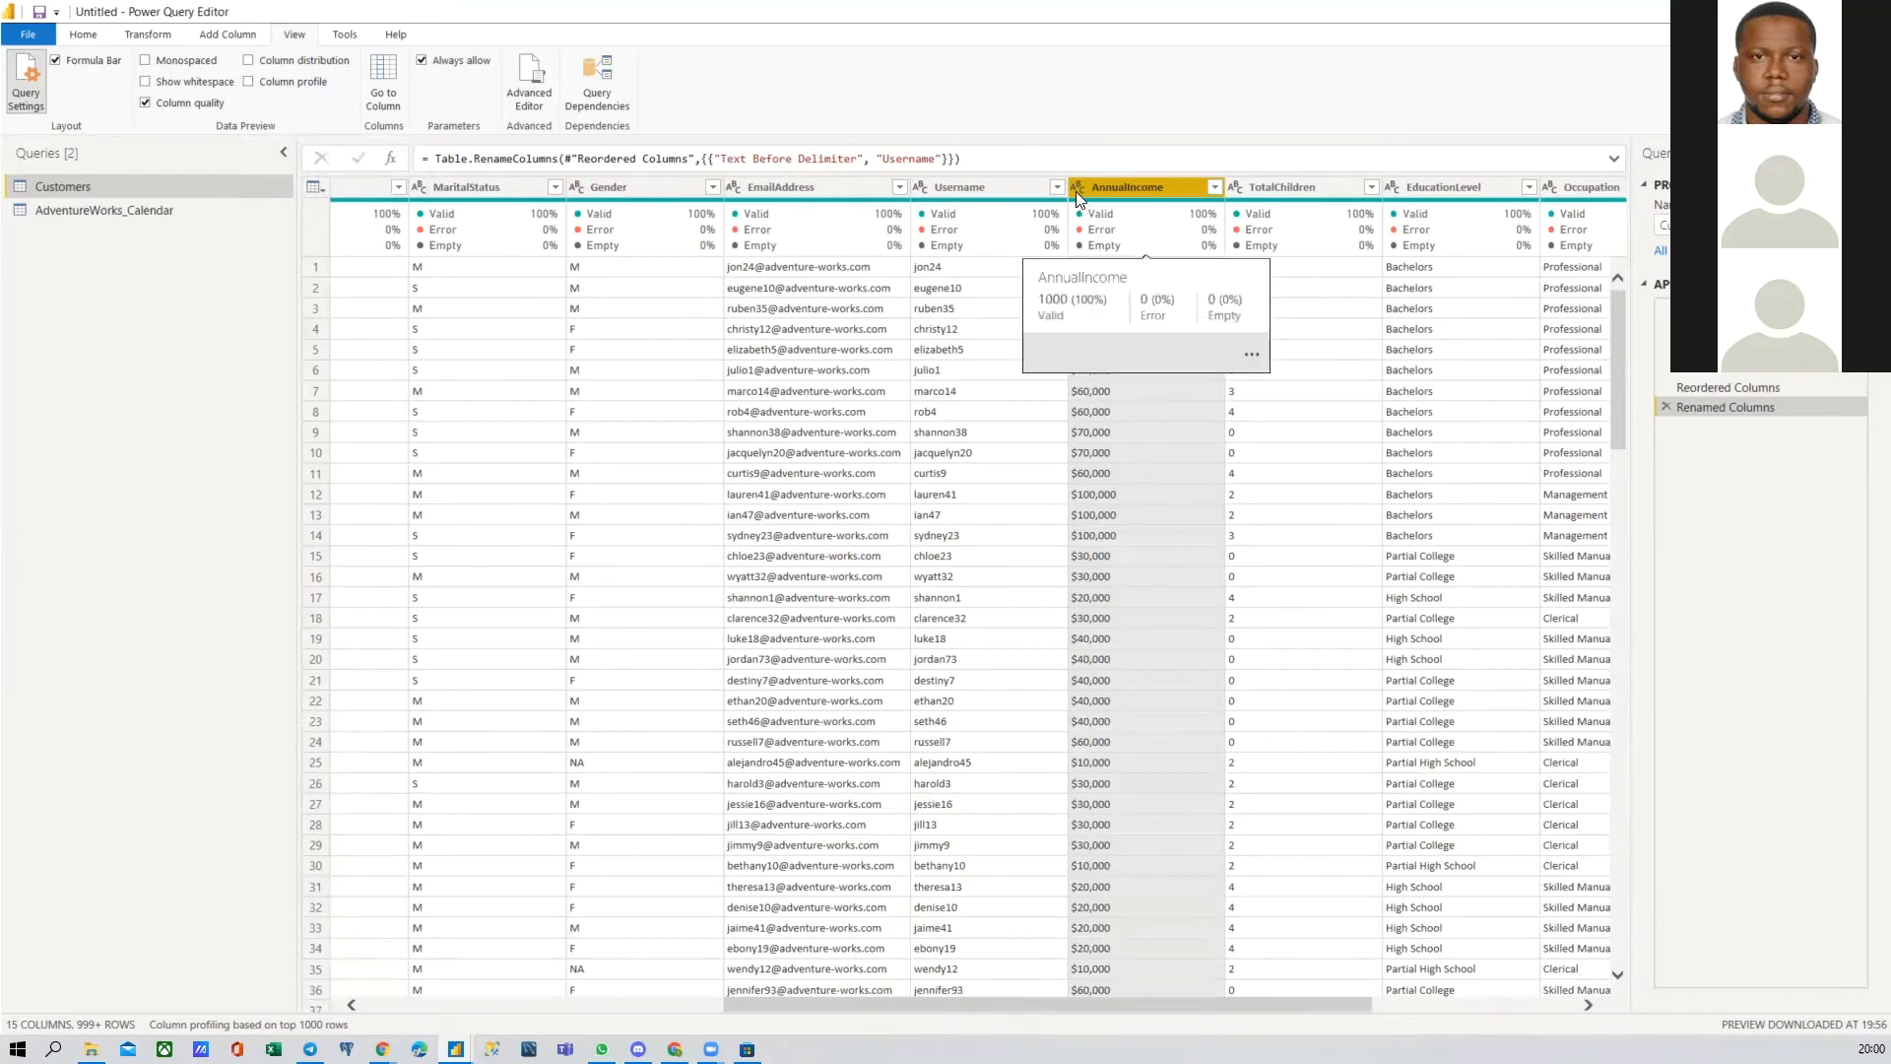
left_click(146, 37)
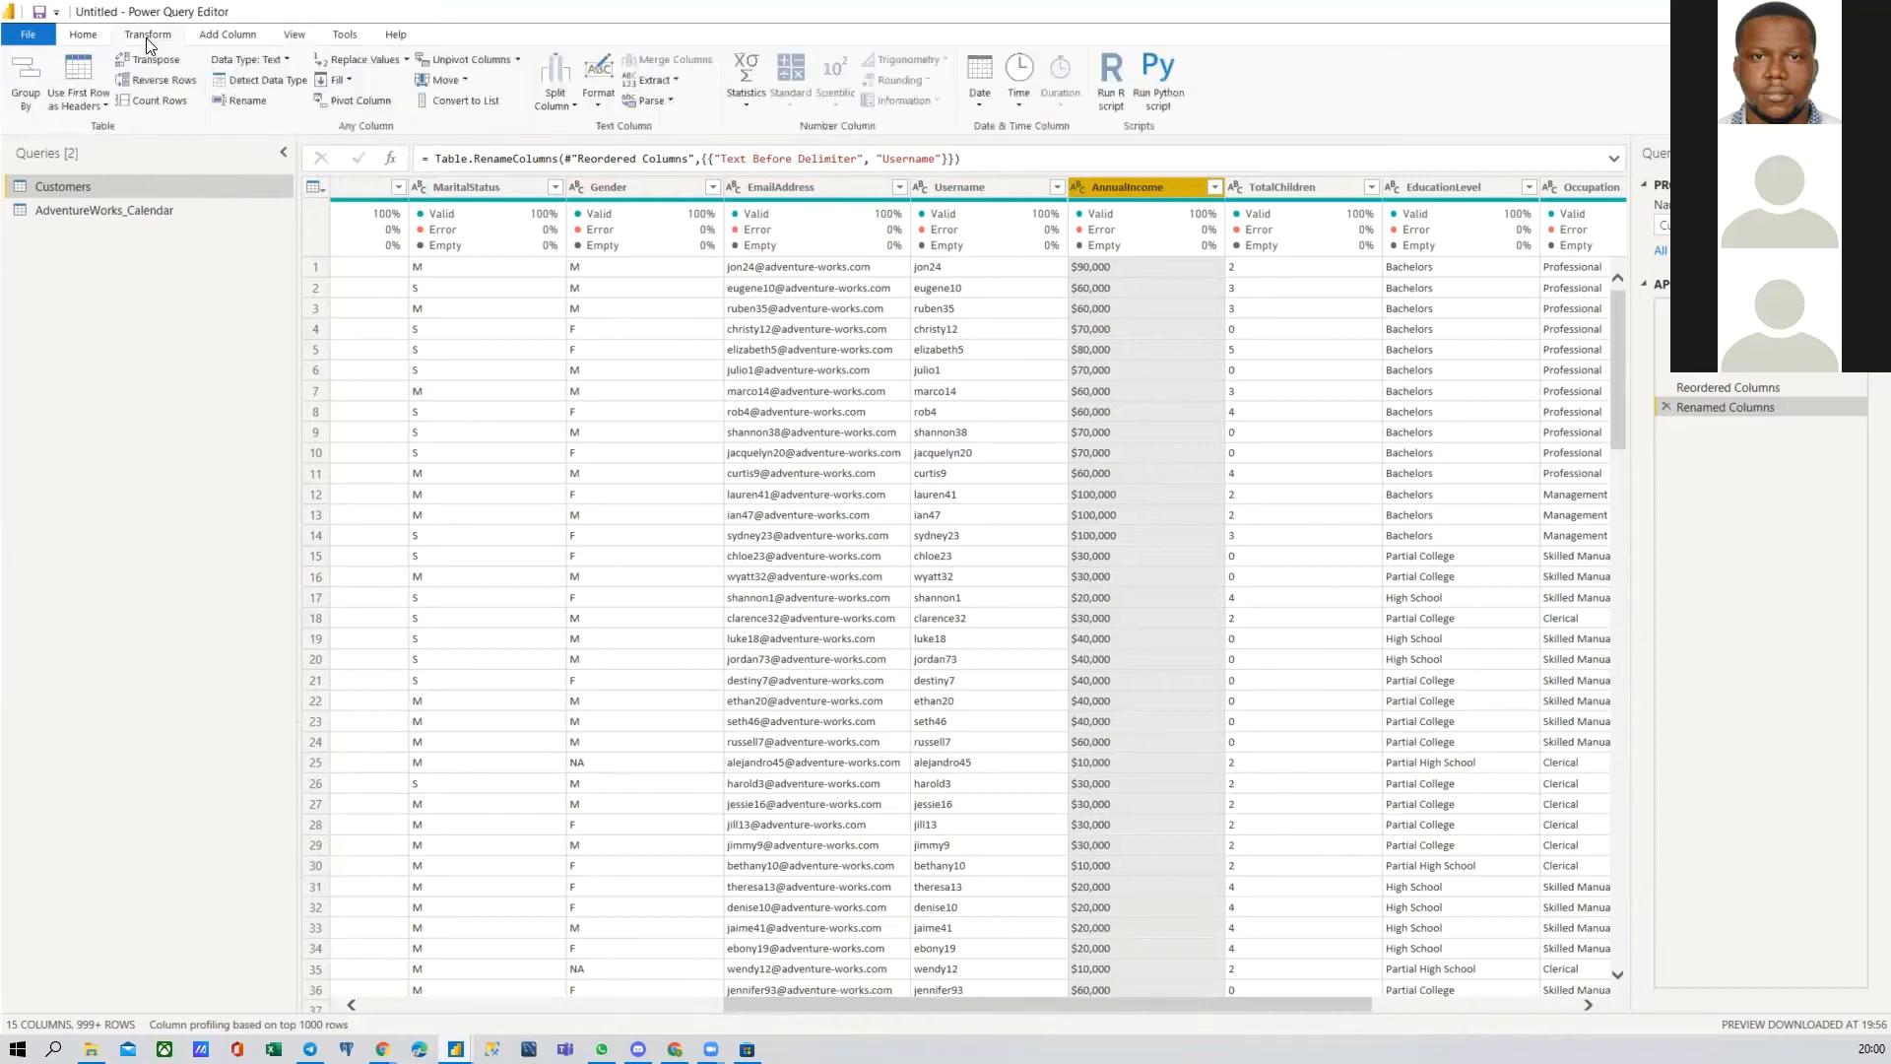
left_click(226, 40)
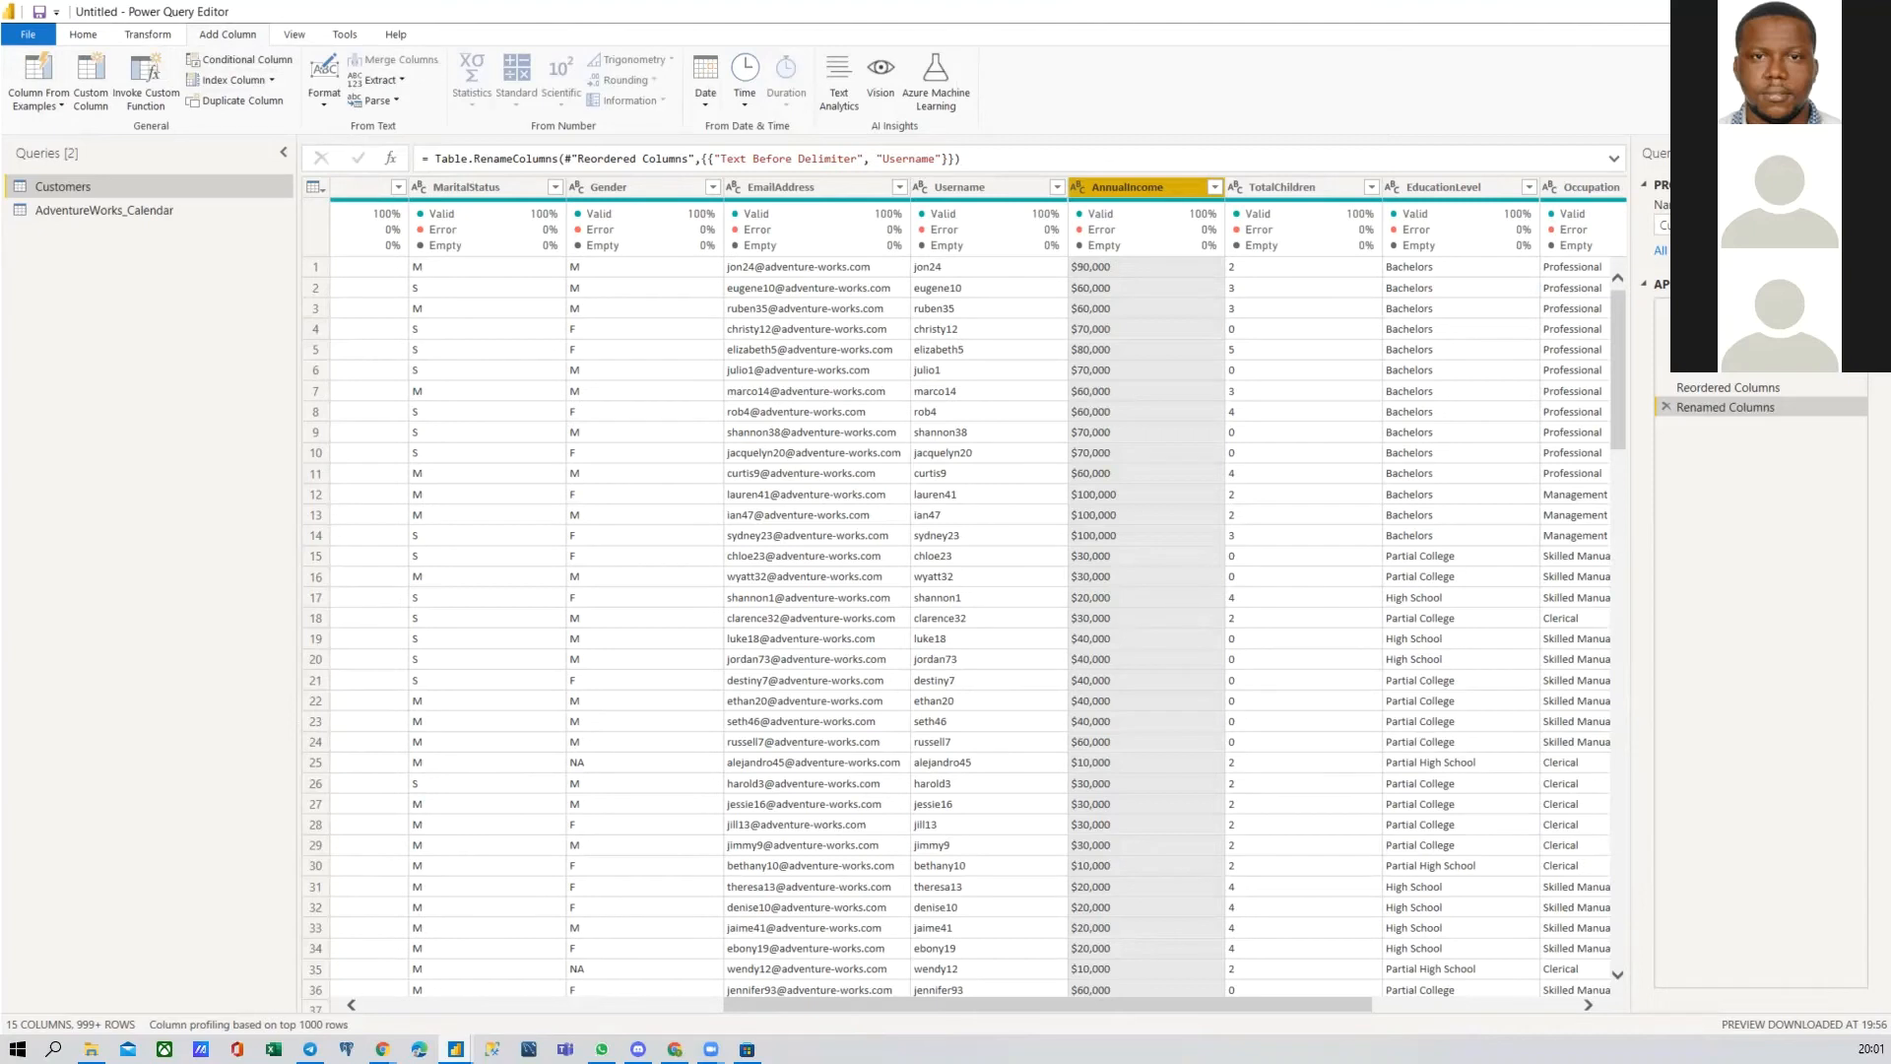
left_click(239, 56)
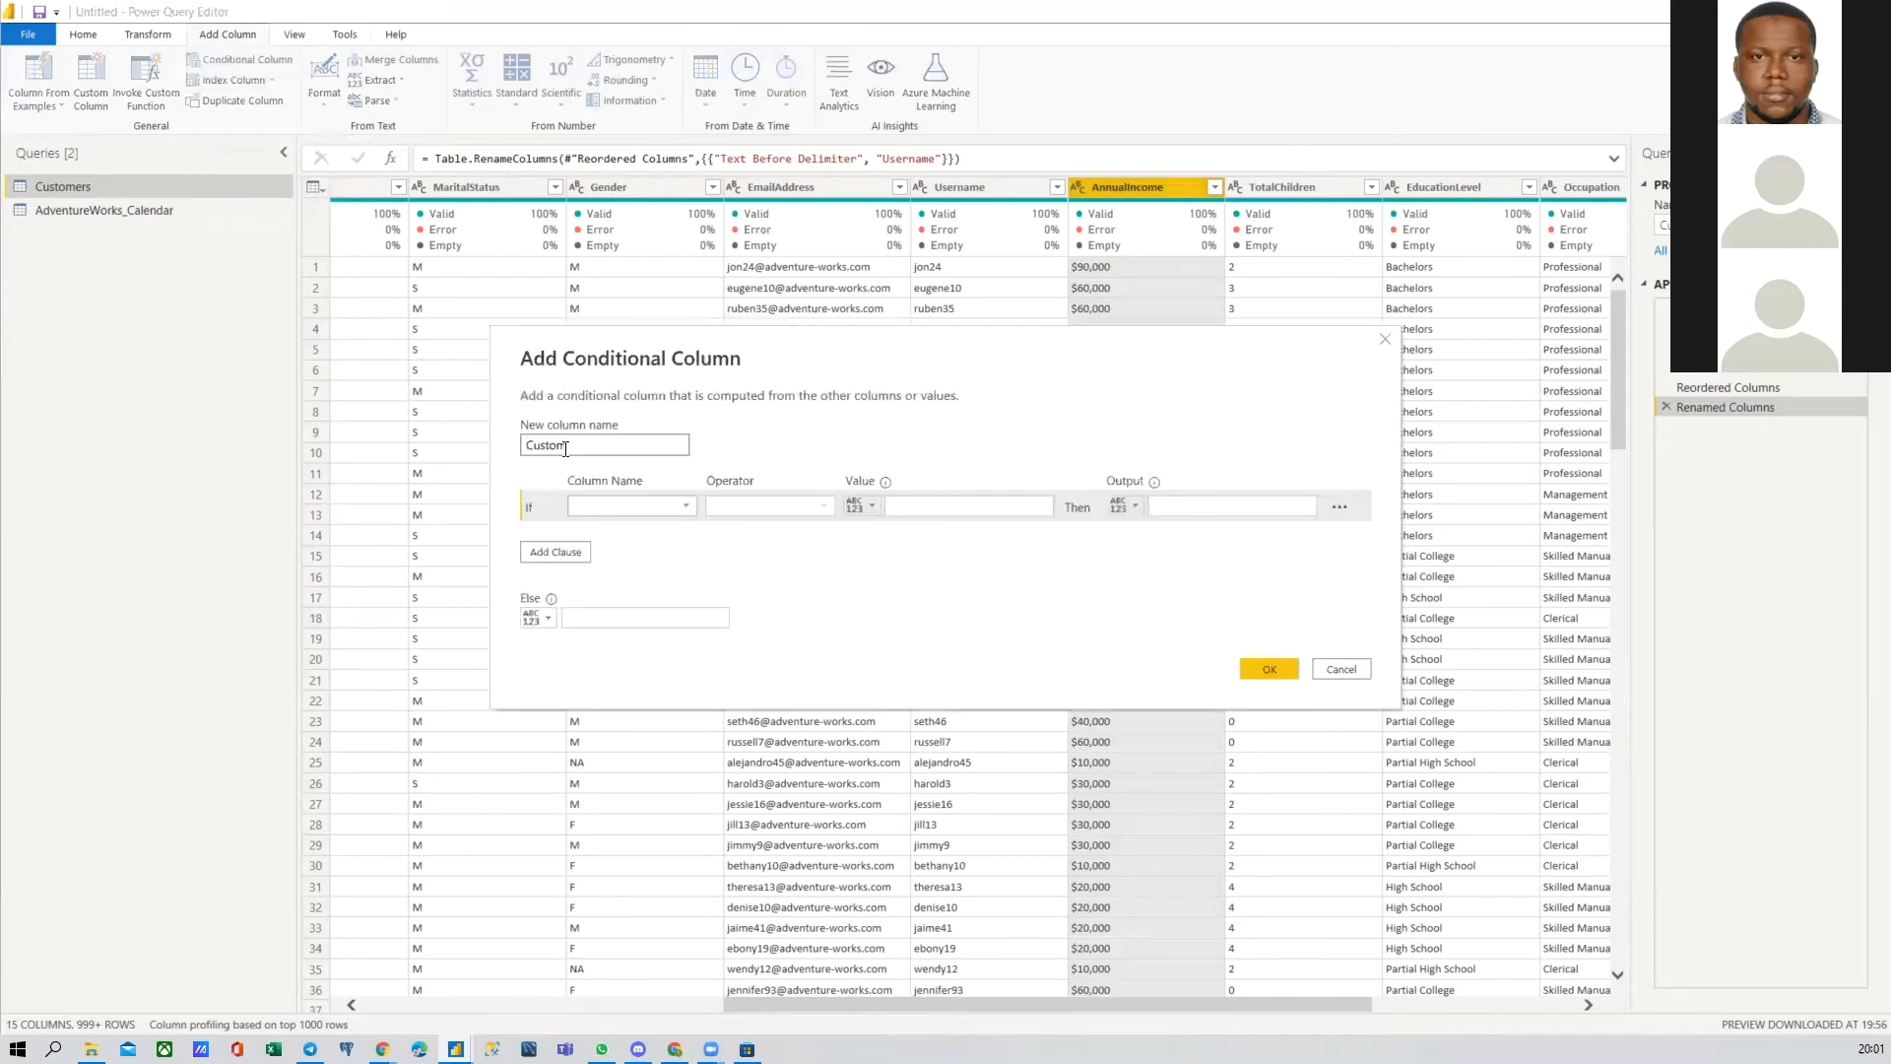
left_click_drag(560, 448, 527, 448)
type("Salary_Range")
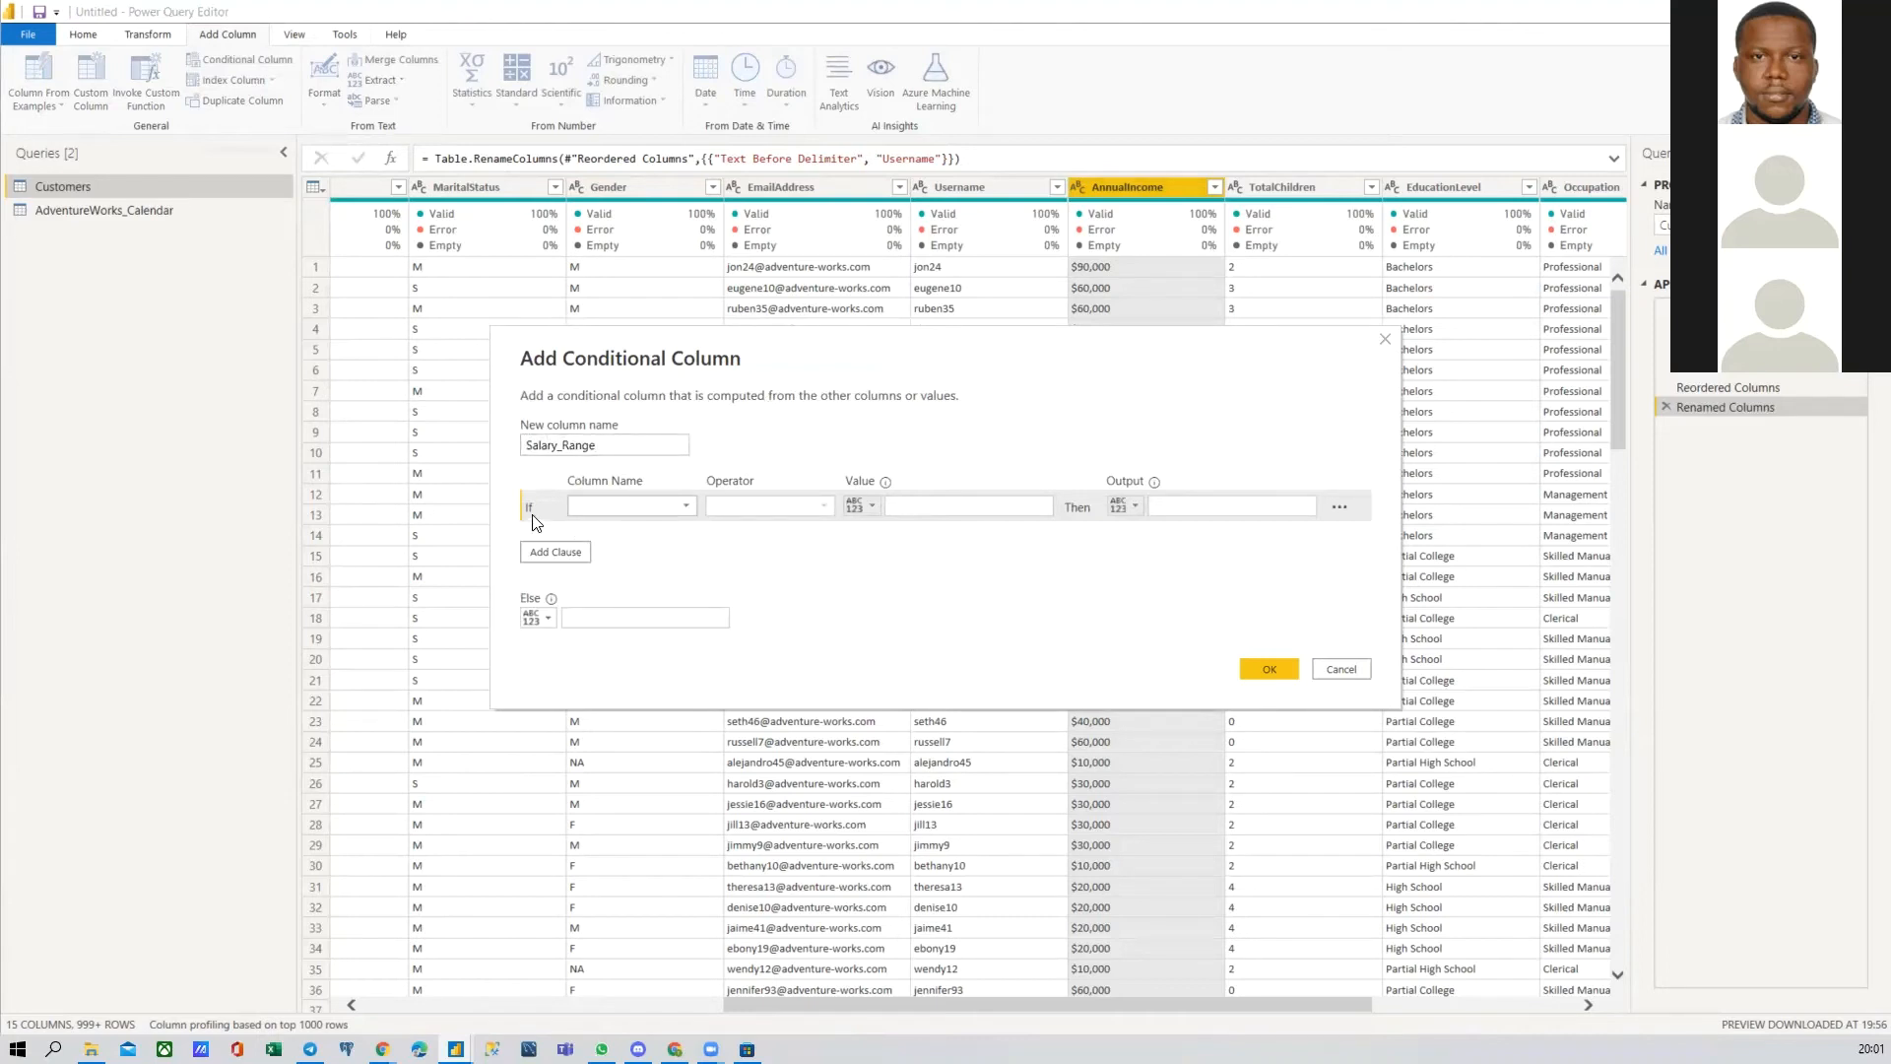
left_click(635, 507)
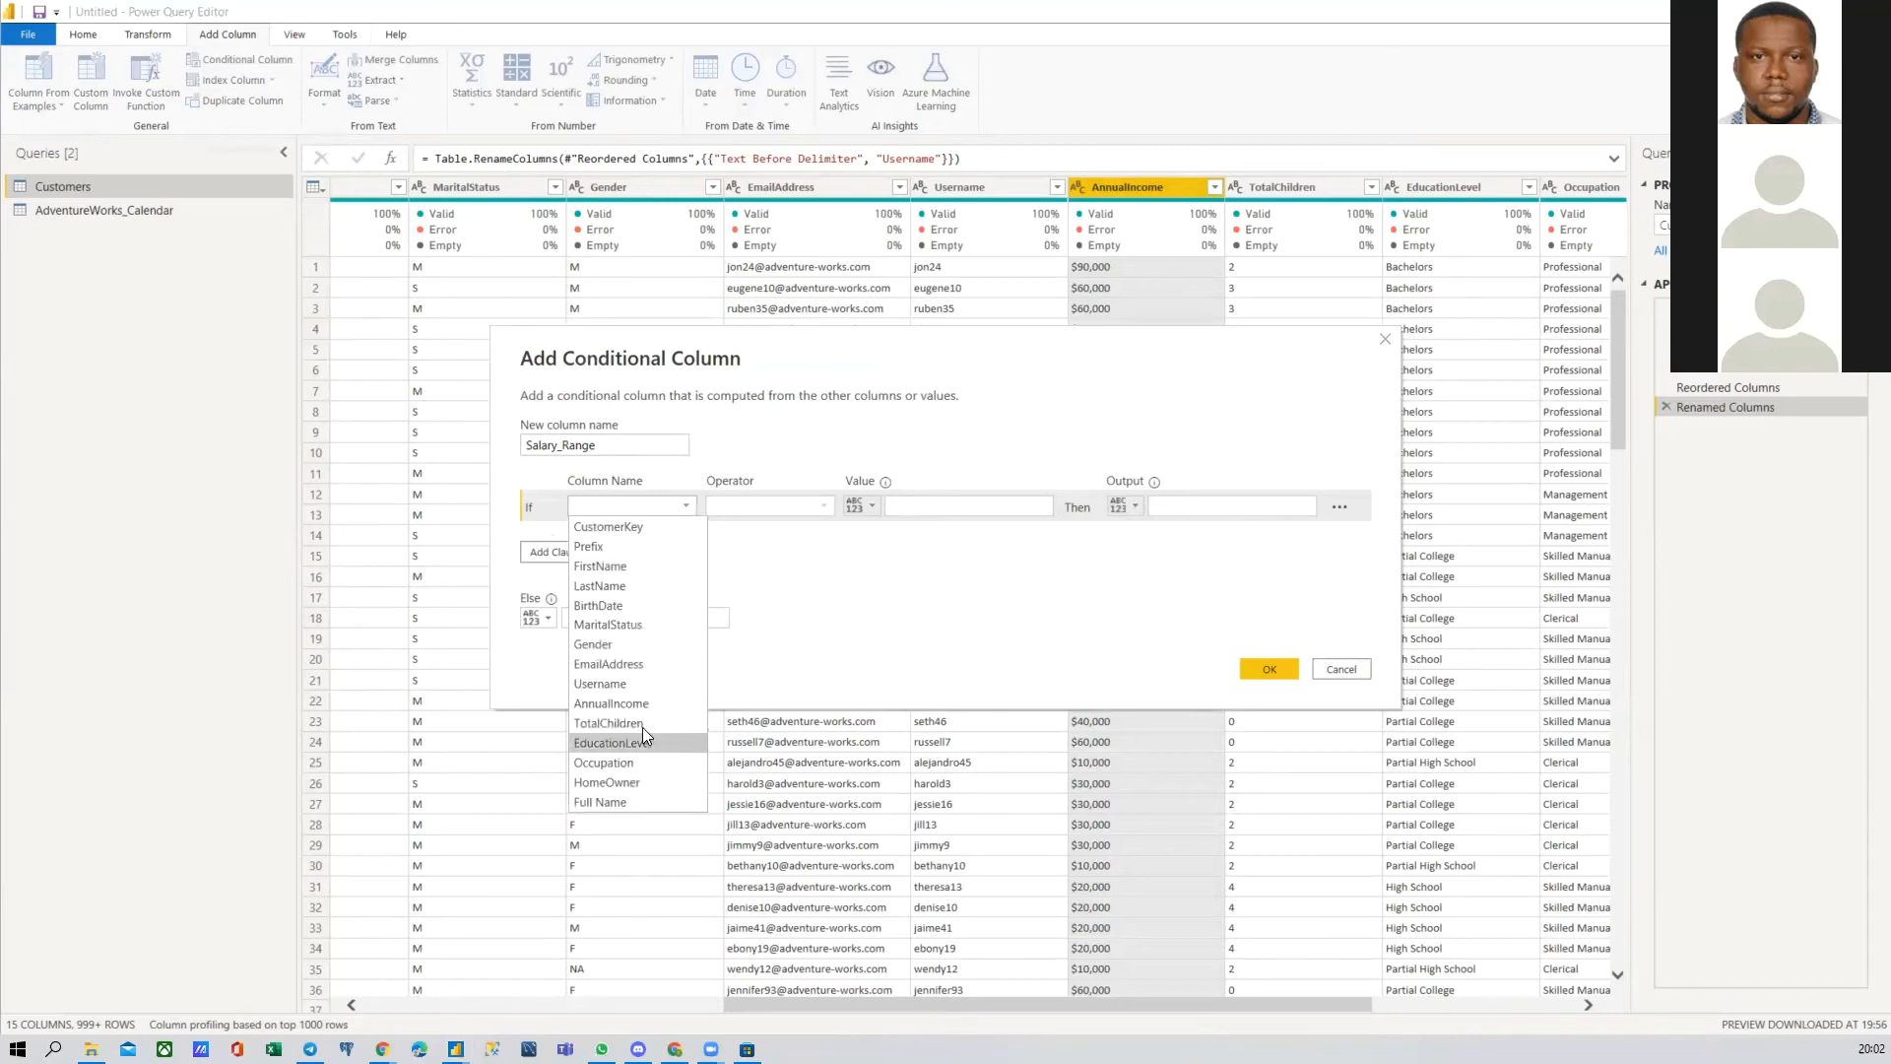
left_click(630, 705)
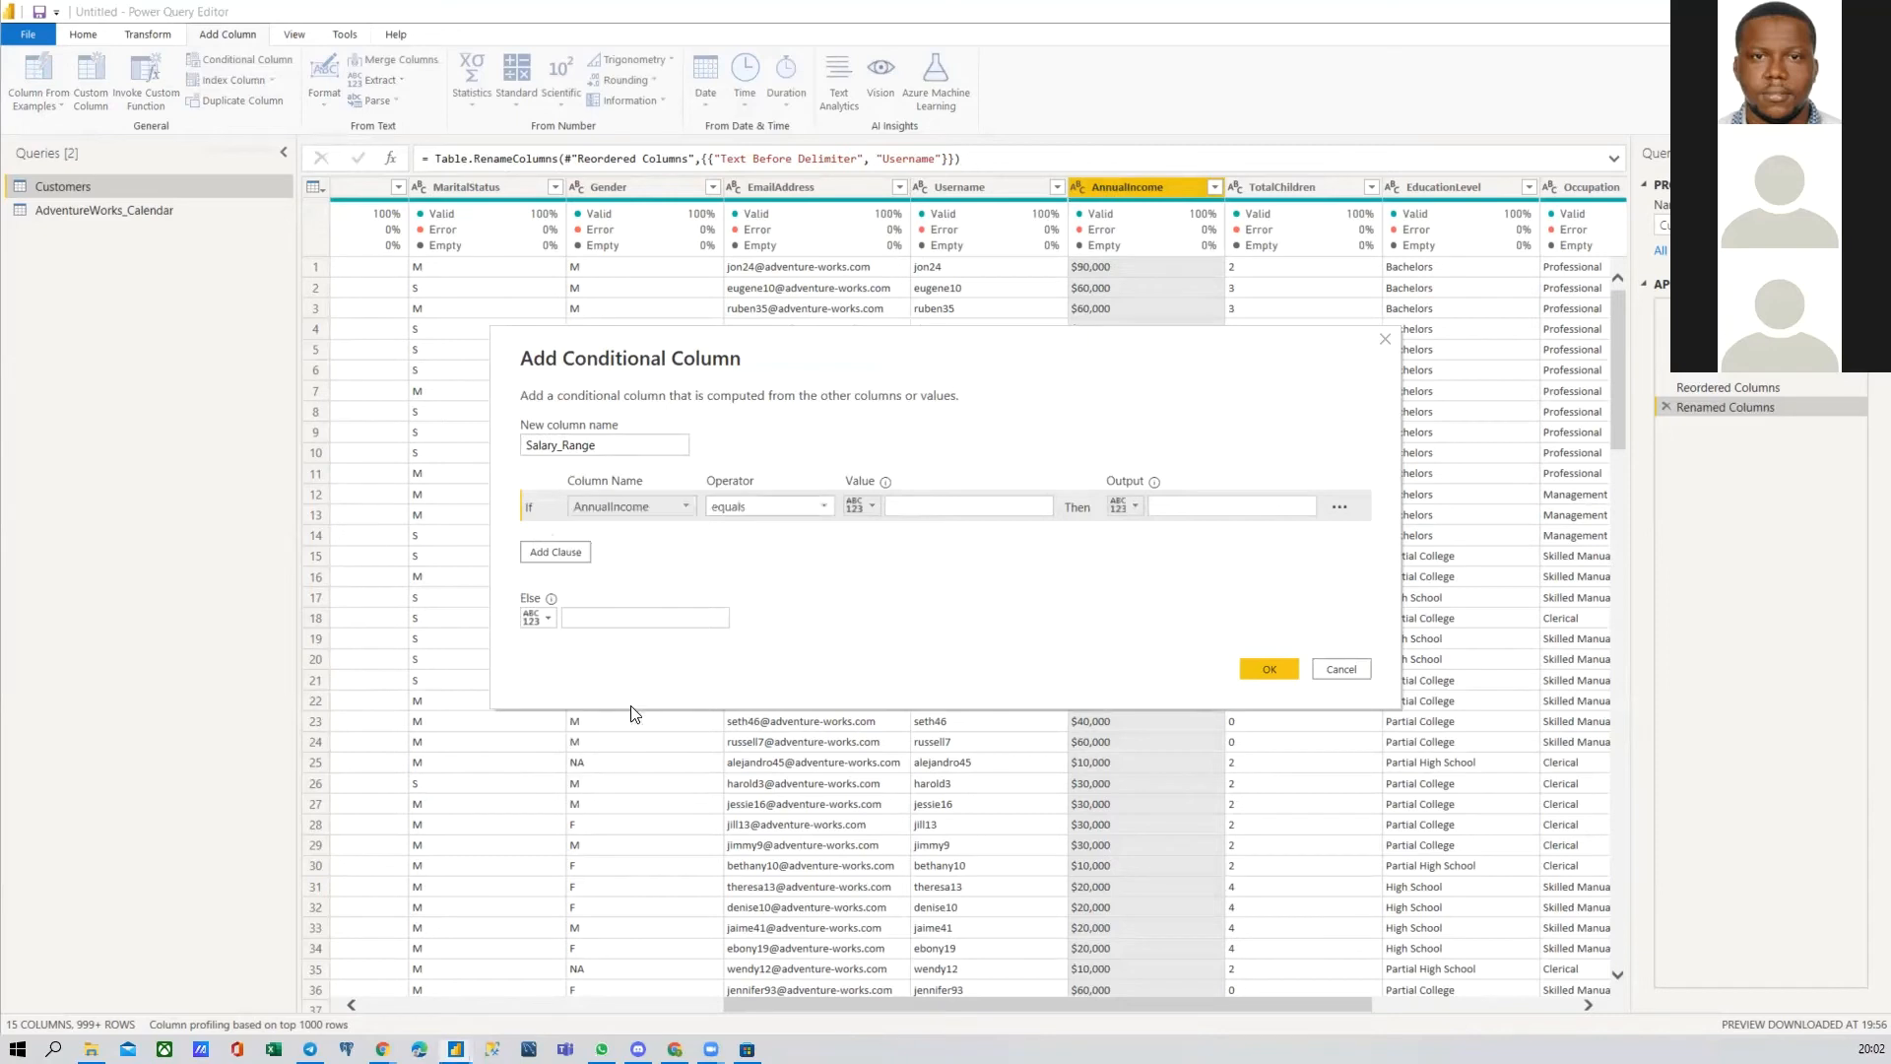
left_click(794, 511)
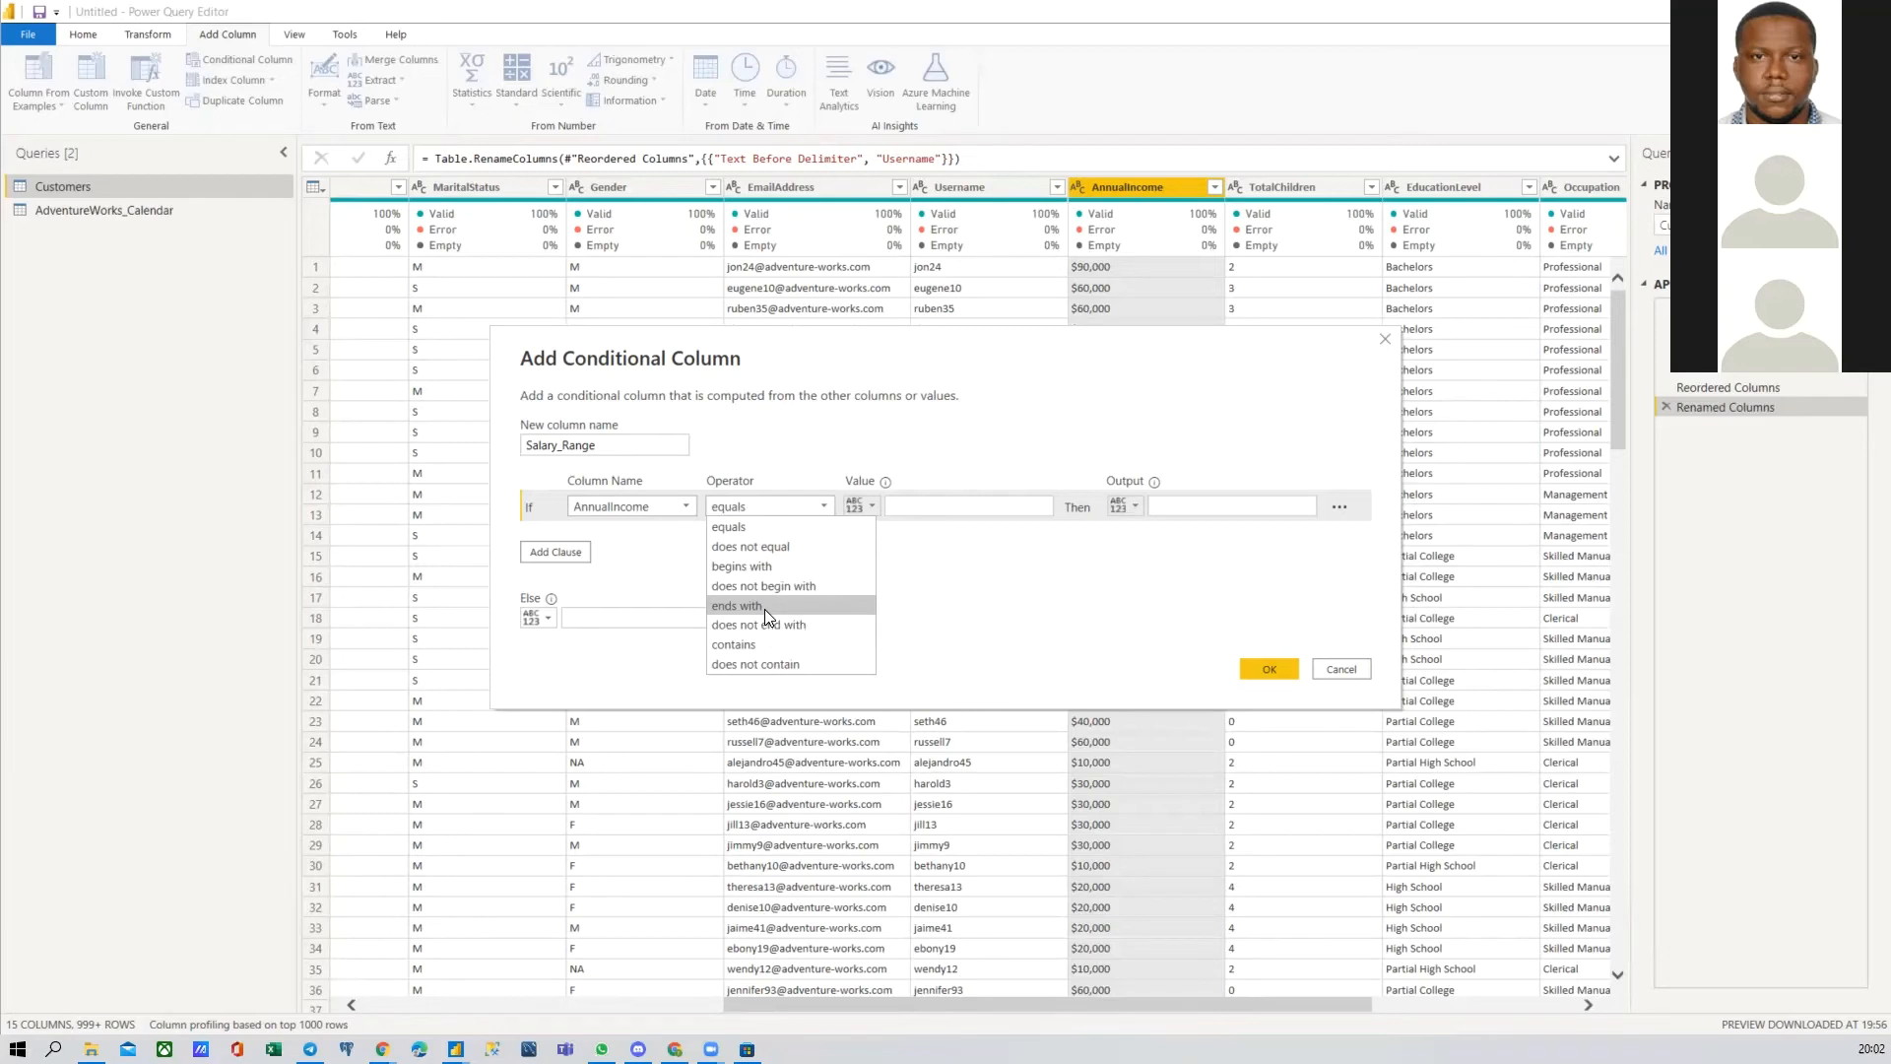
left_click(1320, 614)
left_click(1330, 672)
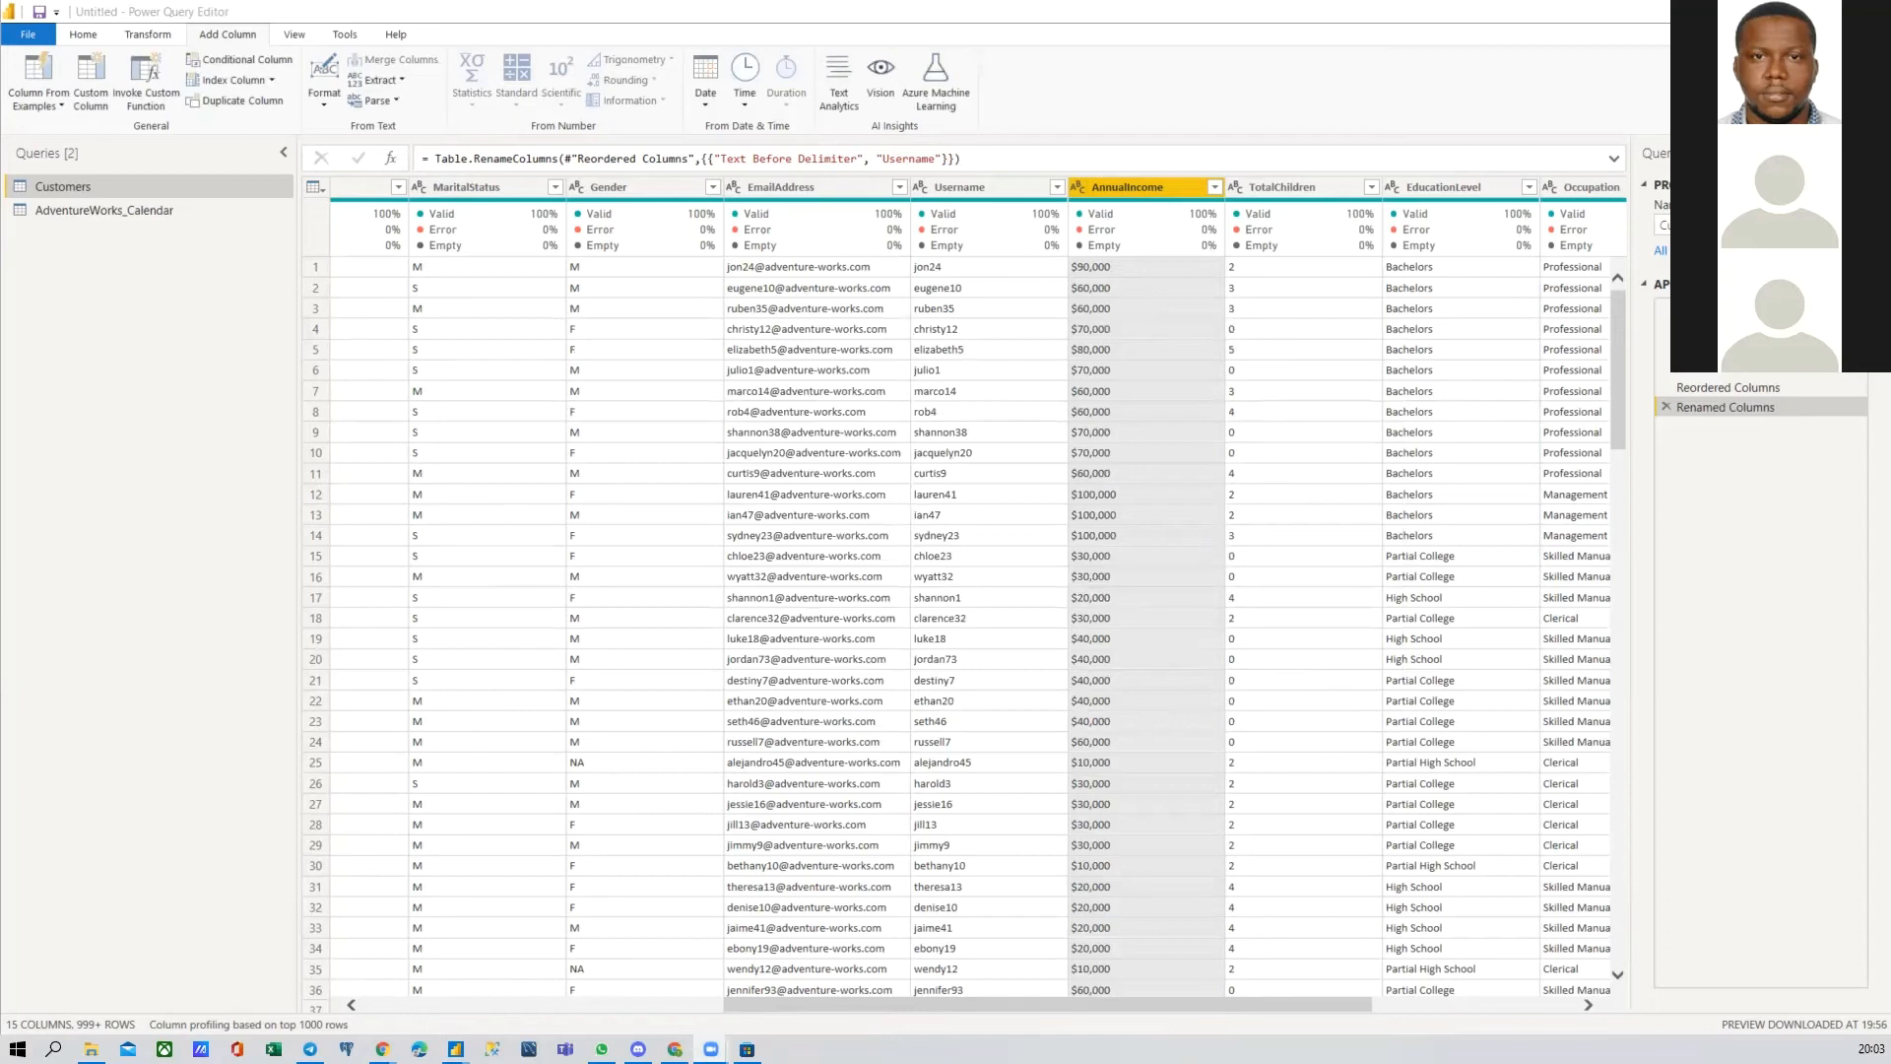
Step: Change the data type of the AnnualIncome column to Fixed decimal number
left_click(1080, 187)
left_click(1105, 186)
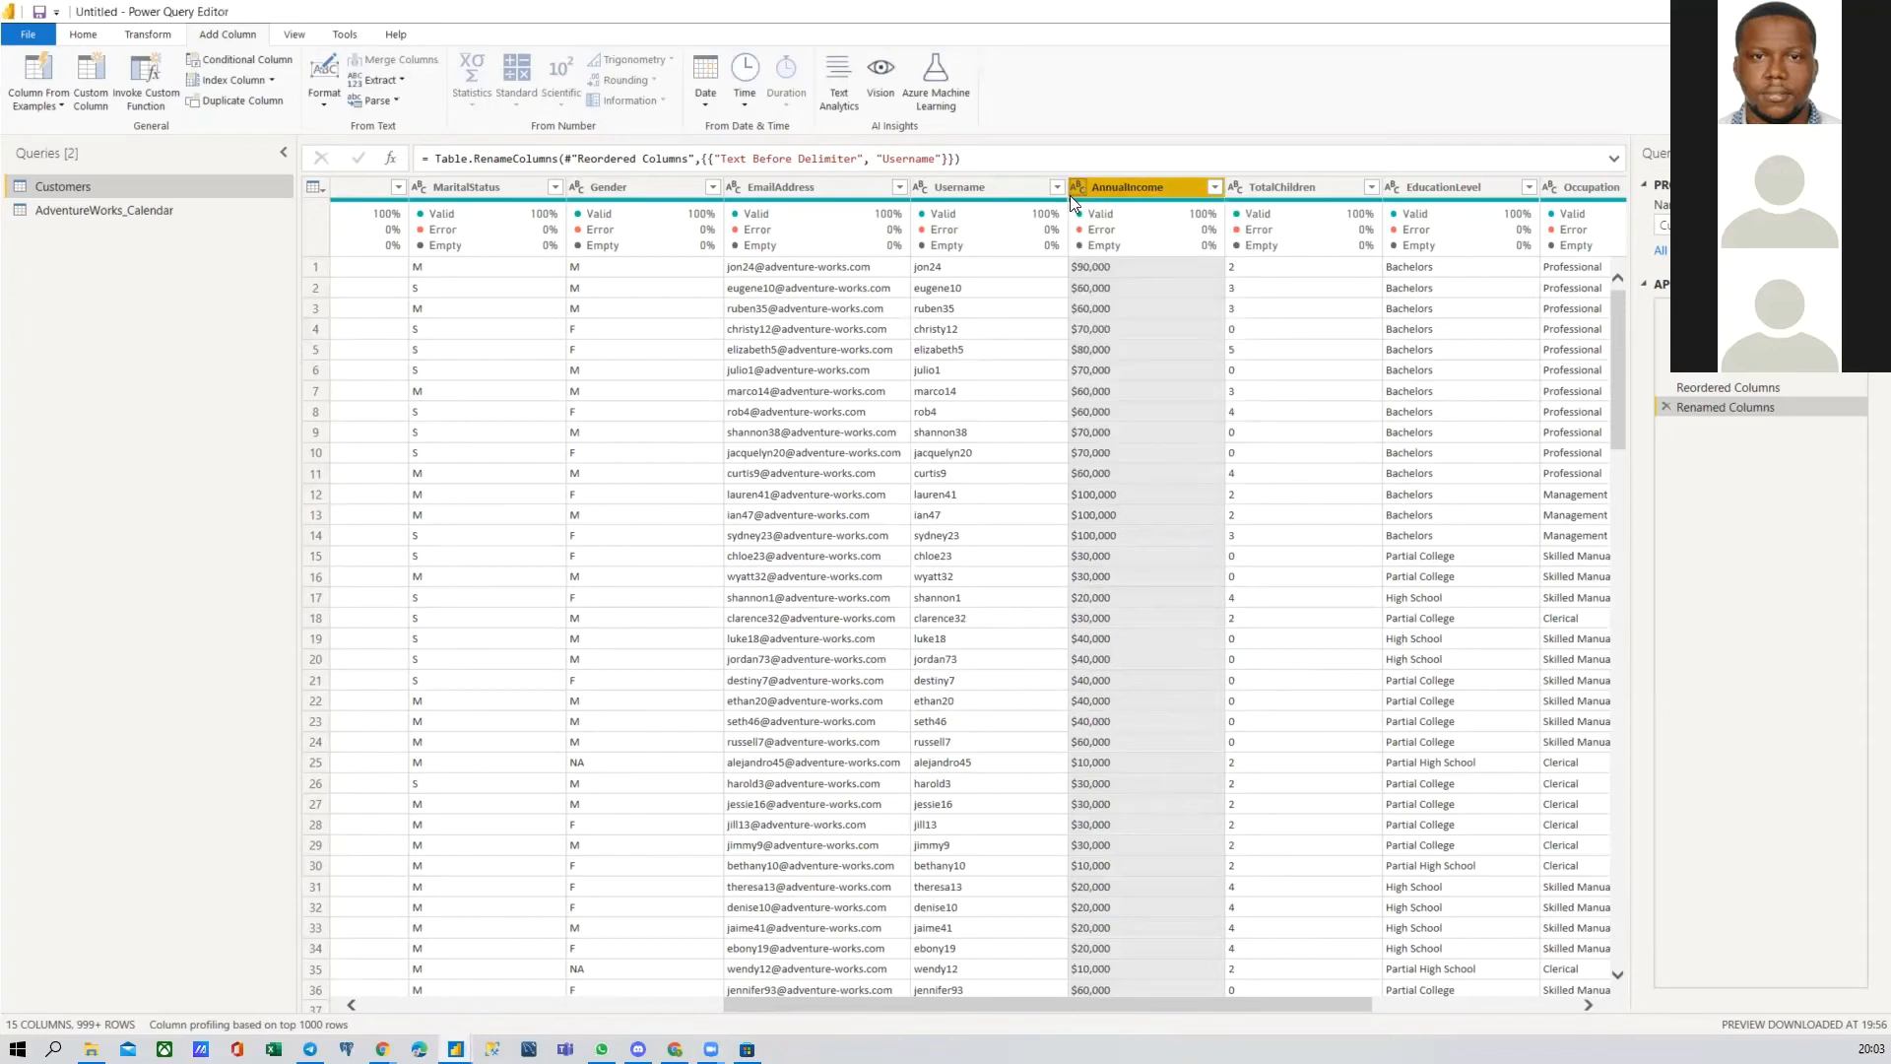
left_click(1080, 188)
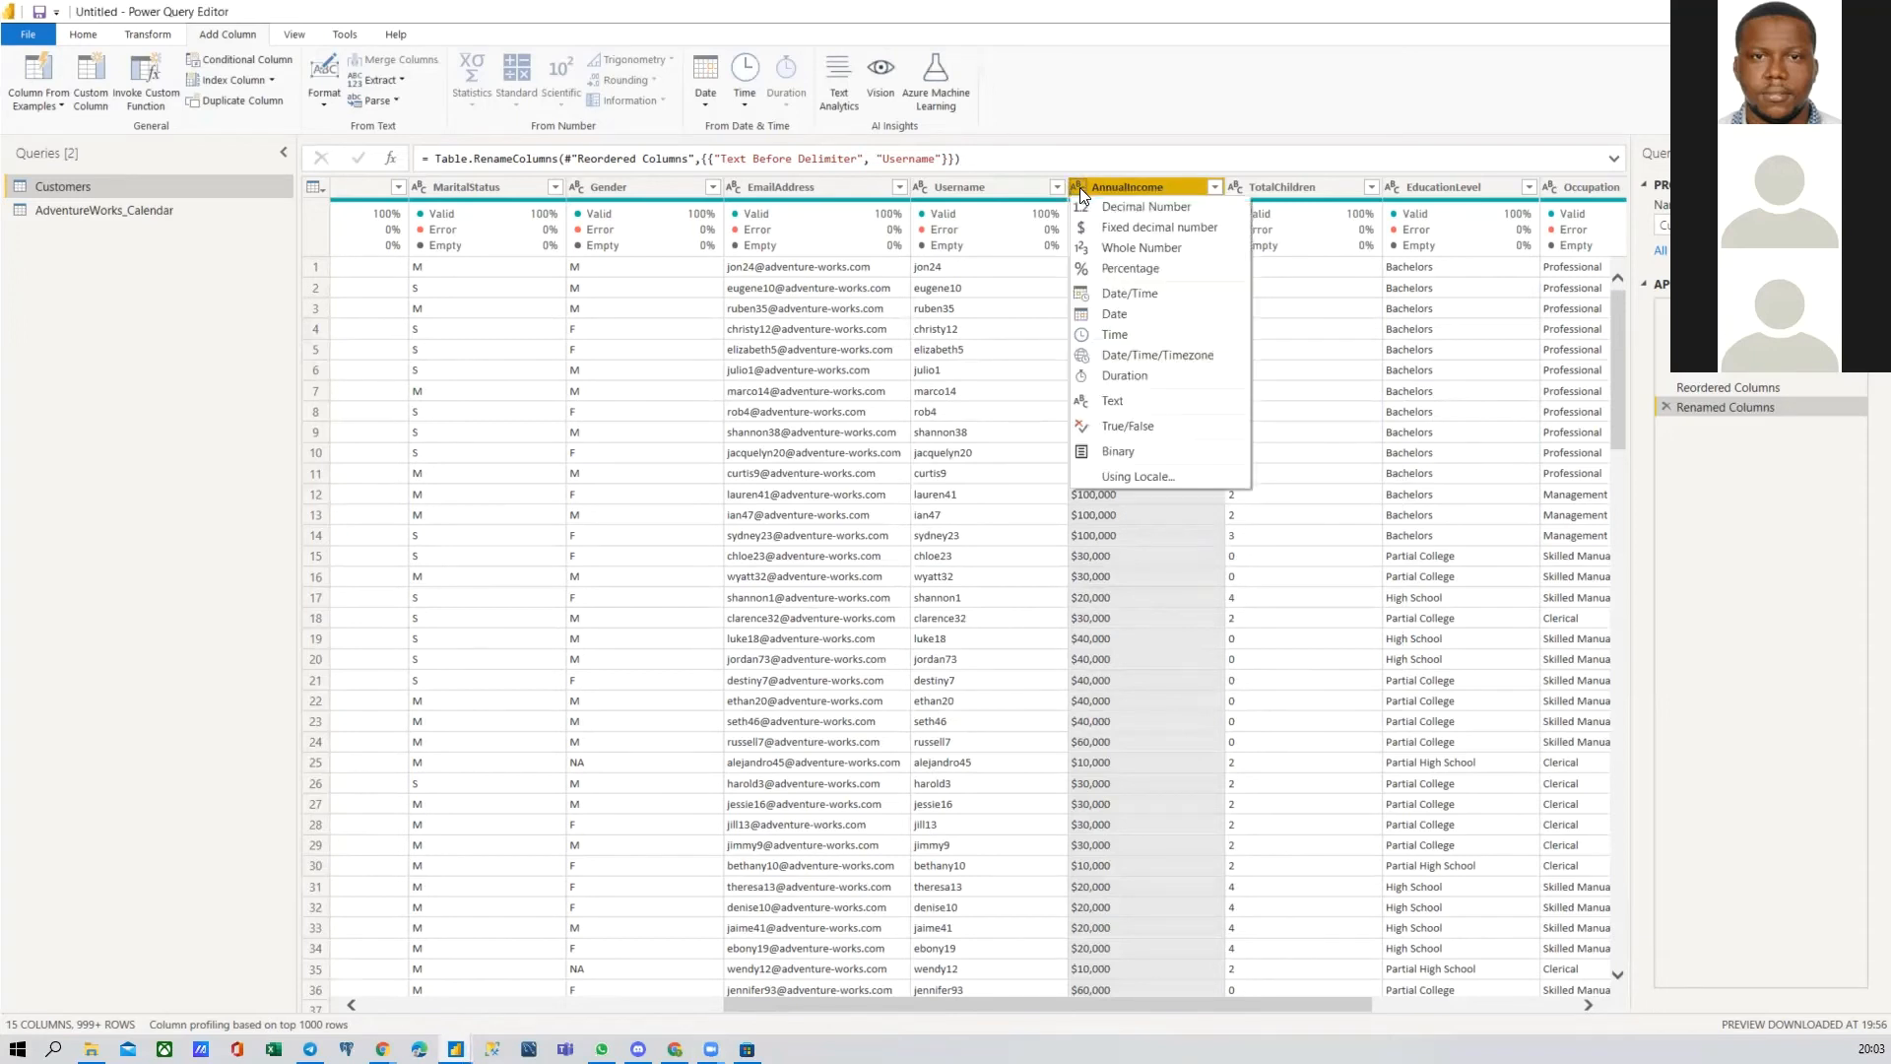
left_click(1127, 227)
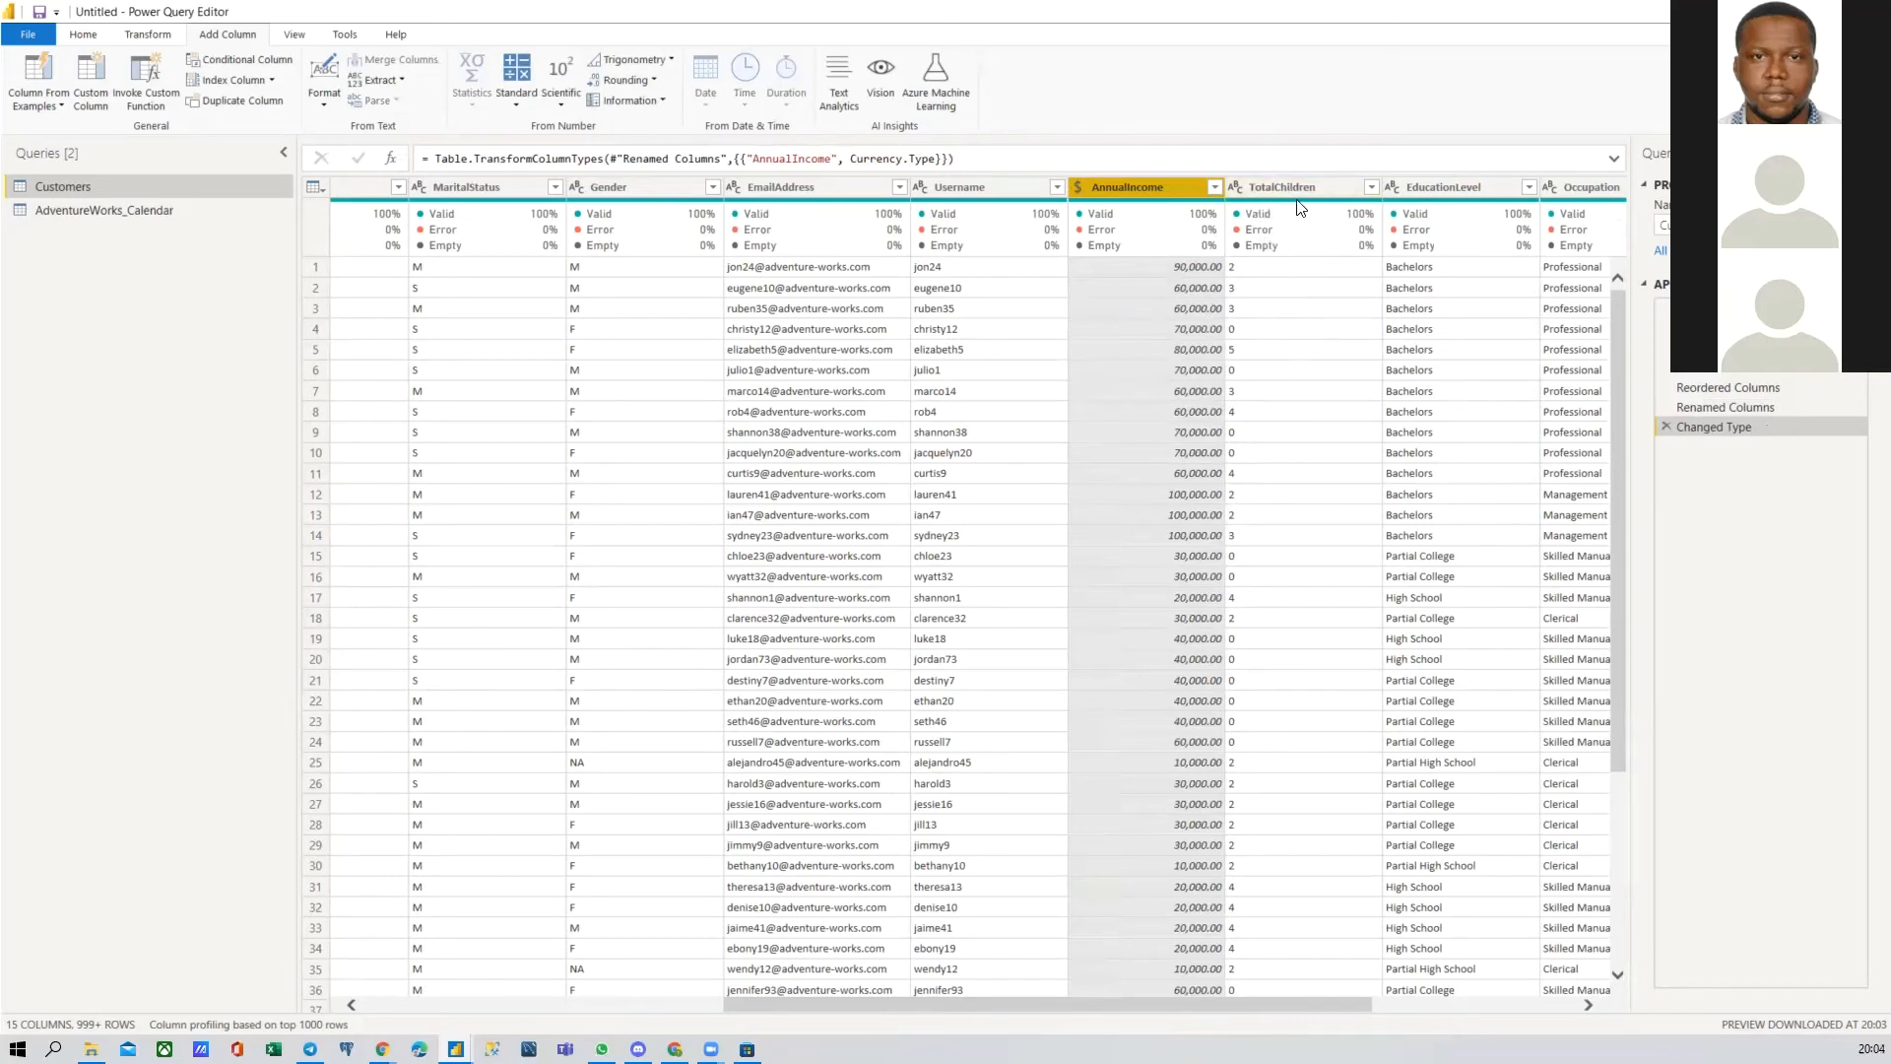
Step: Change the data type of the TotalChildren column to Whole Number and look over the remaining Customers columns
left_click(1233, 183)
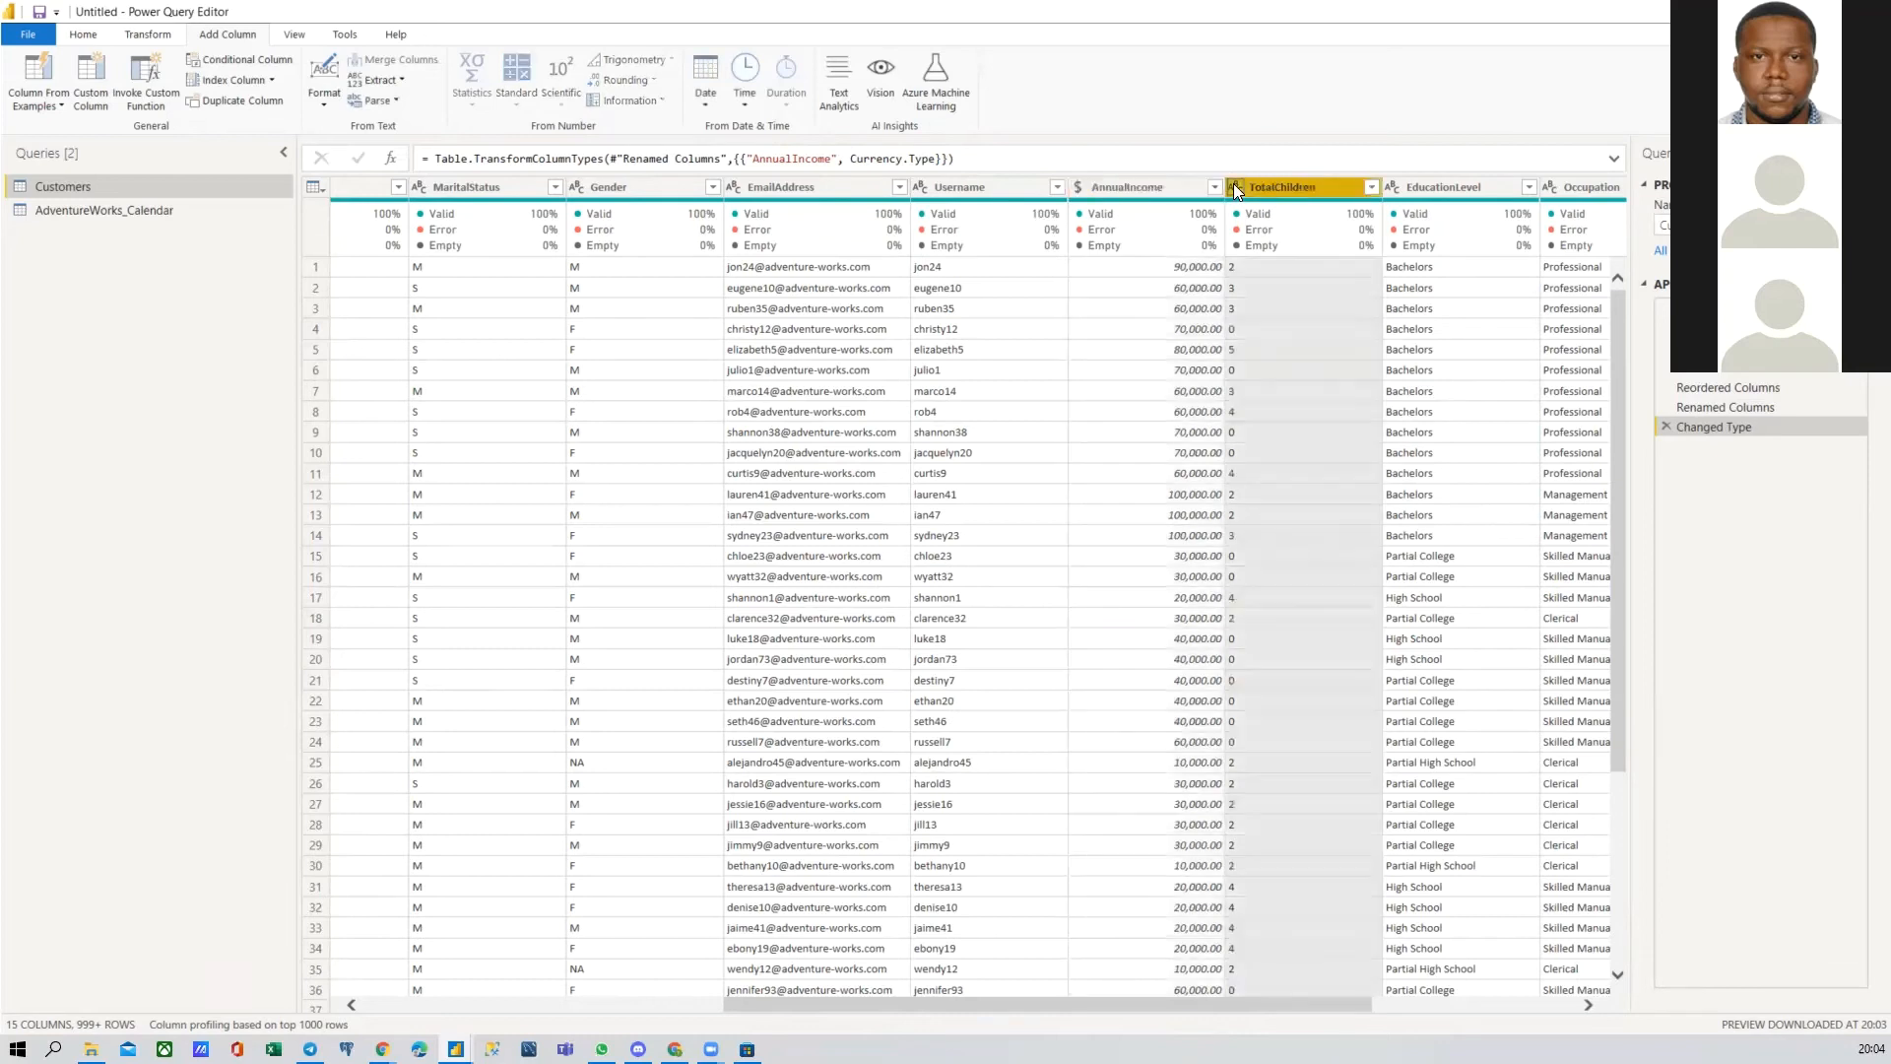
left_click(1269, 244)
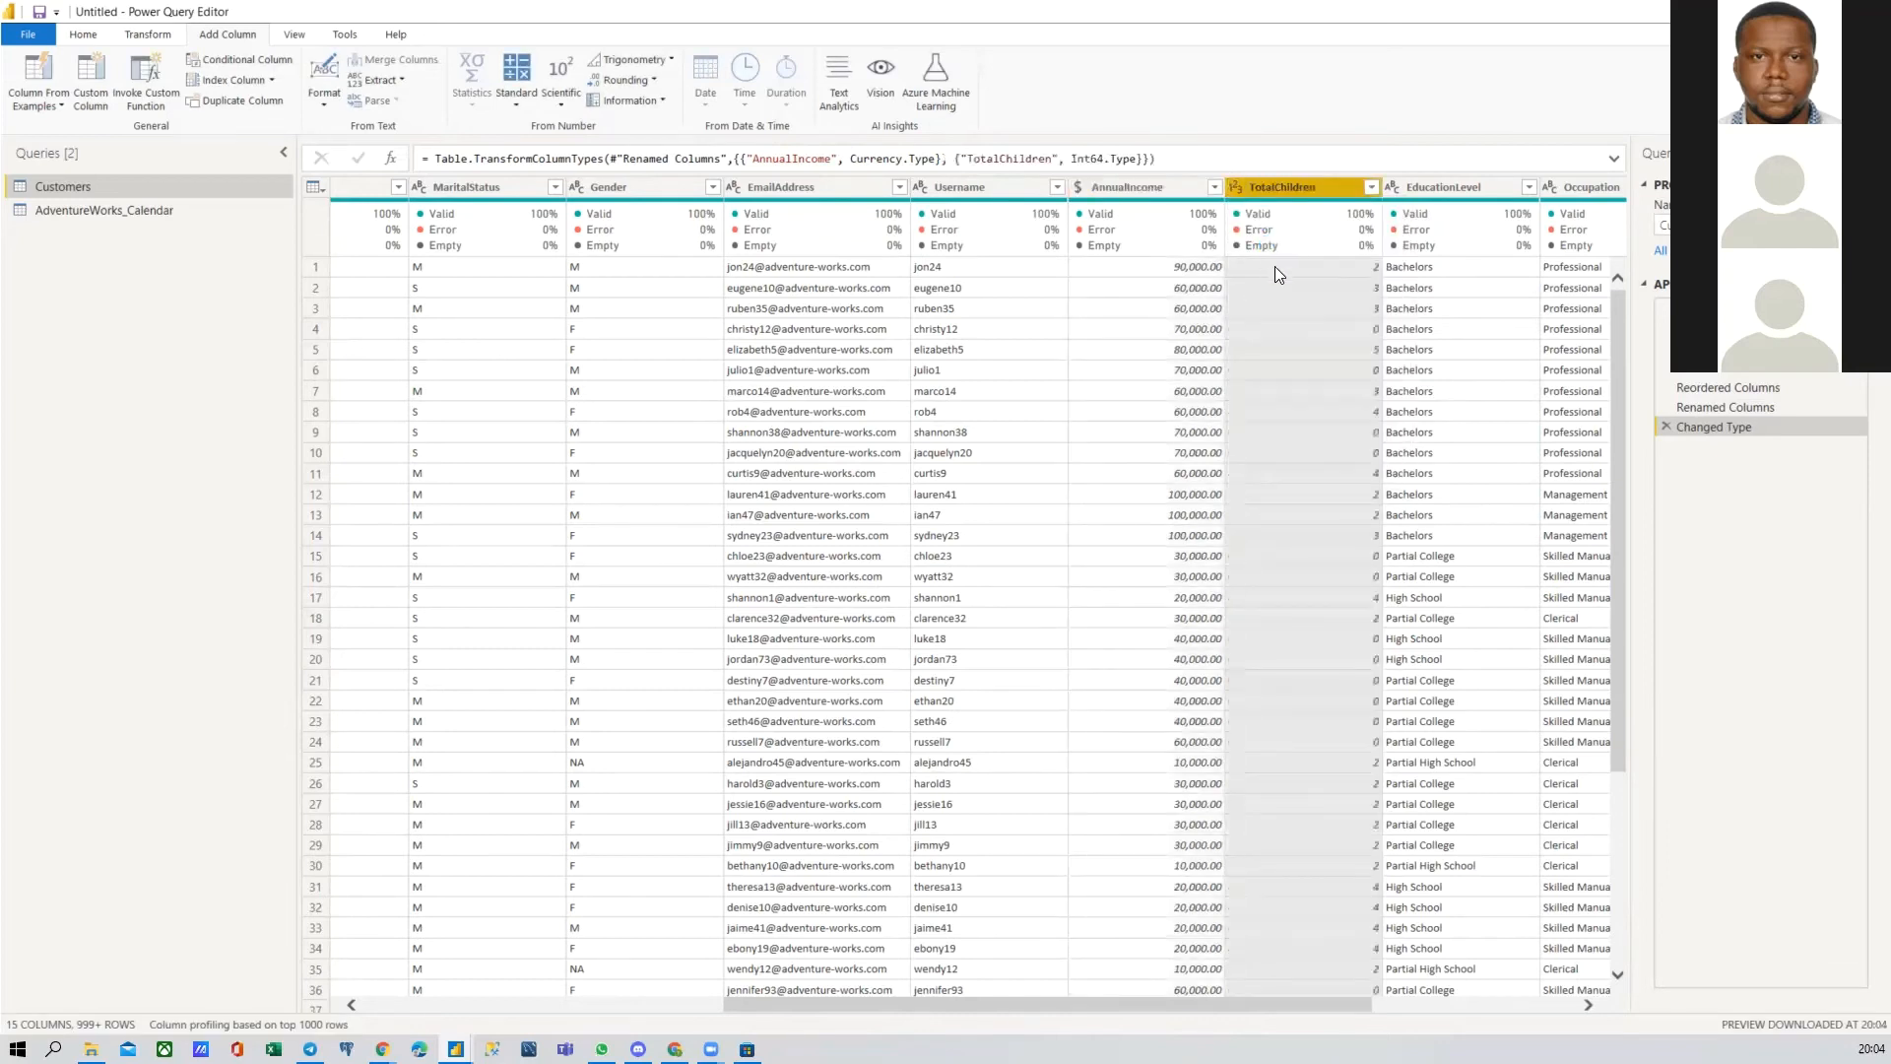
left_click_drag(1228, 1007, 1525, 985)
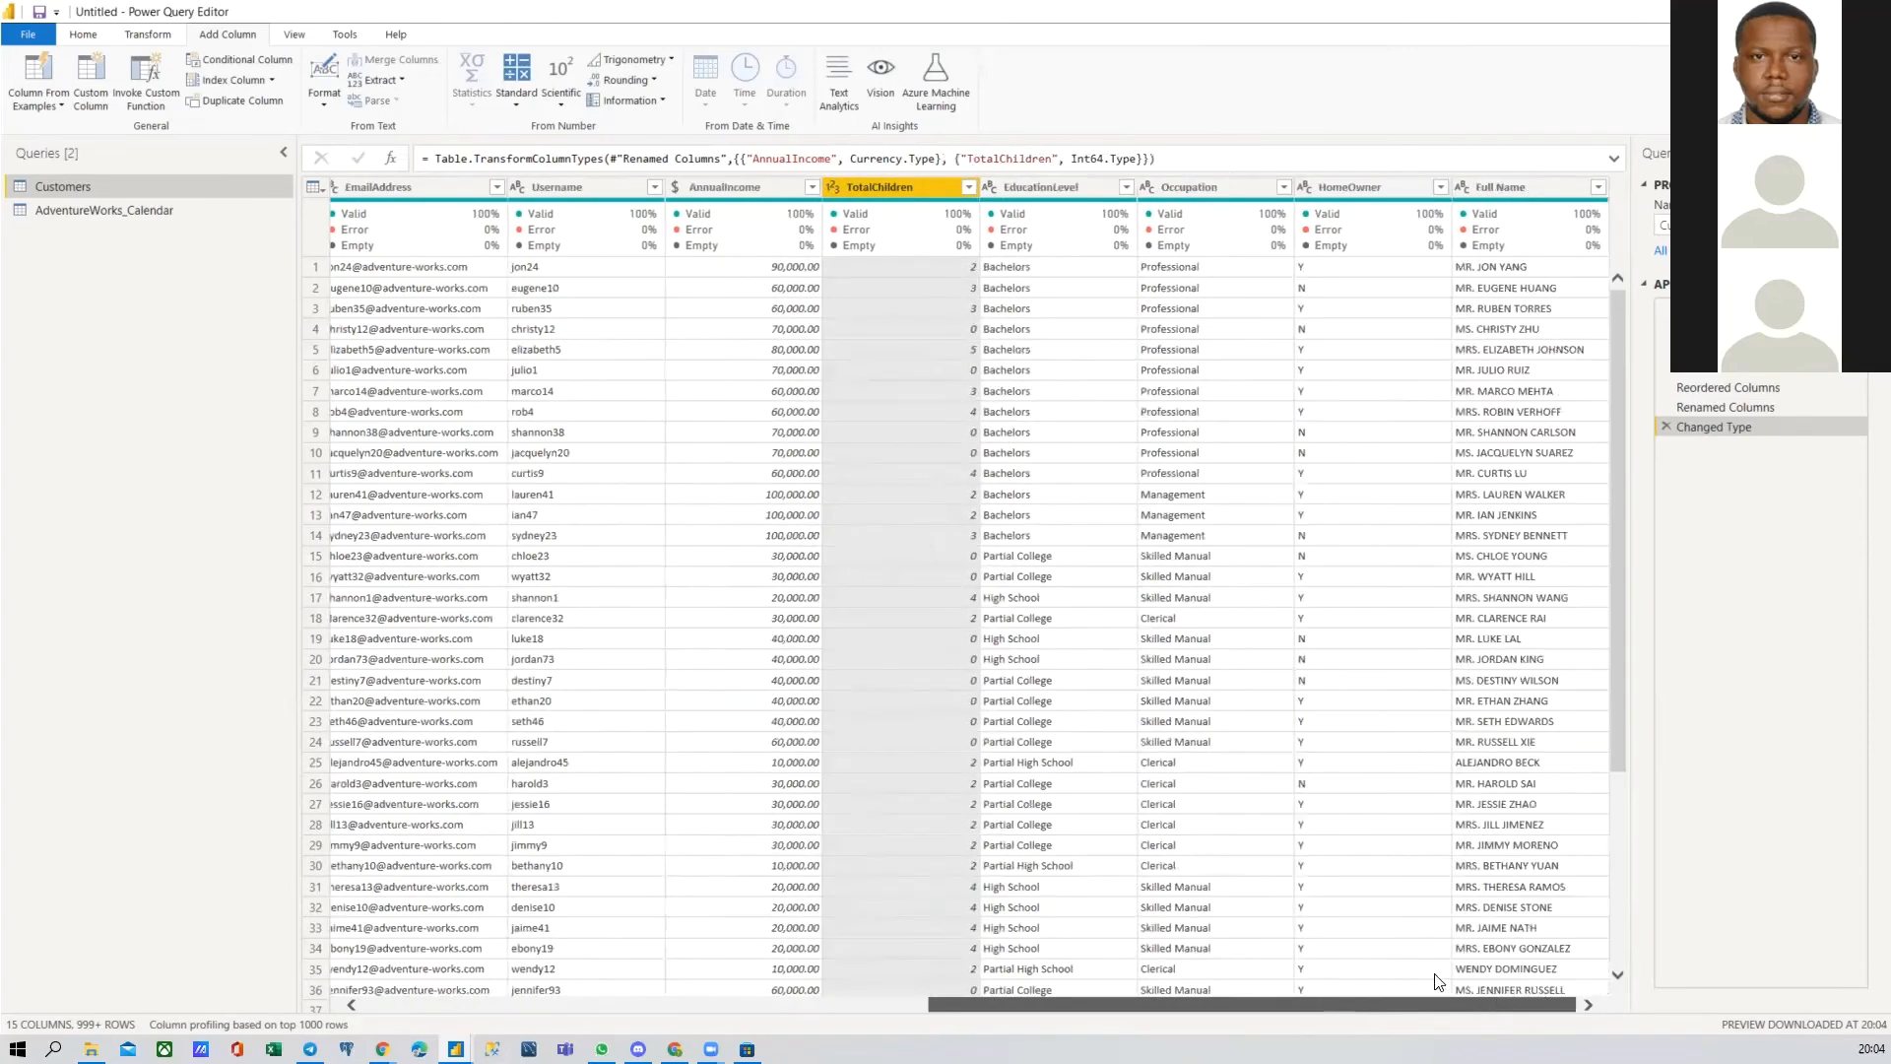
scroll(1060, 952, "left", 15)
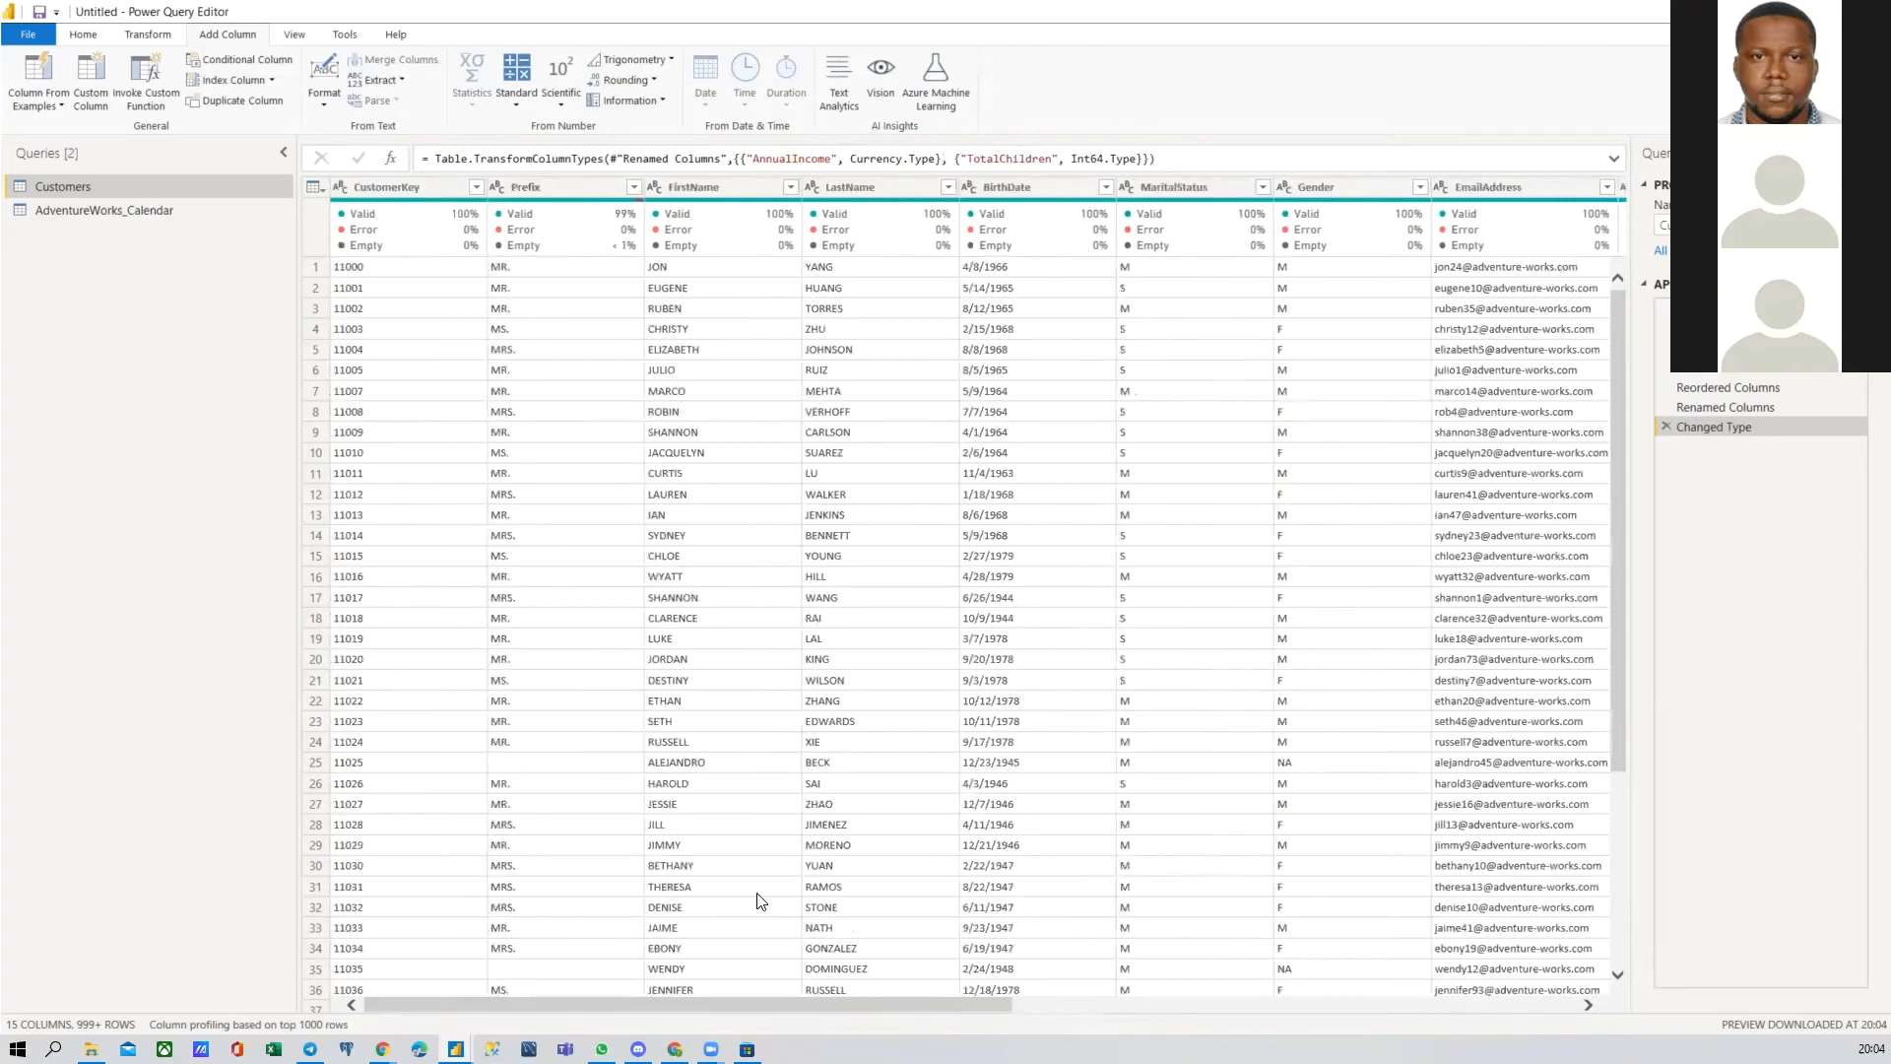
Step: Start a new conditional column in the Customers query and name it Salary_Range
left_click_drag(908, 995, 1324, 1010)
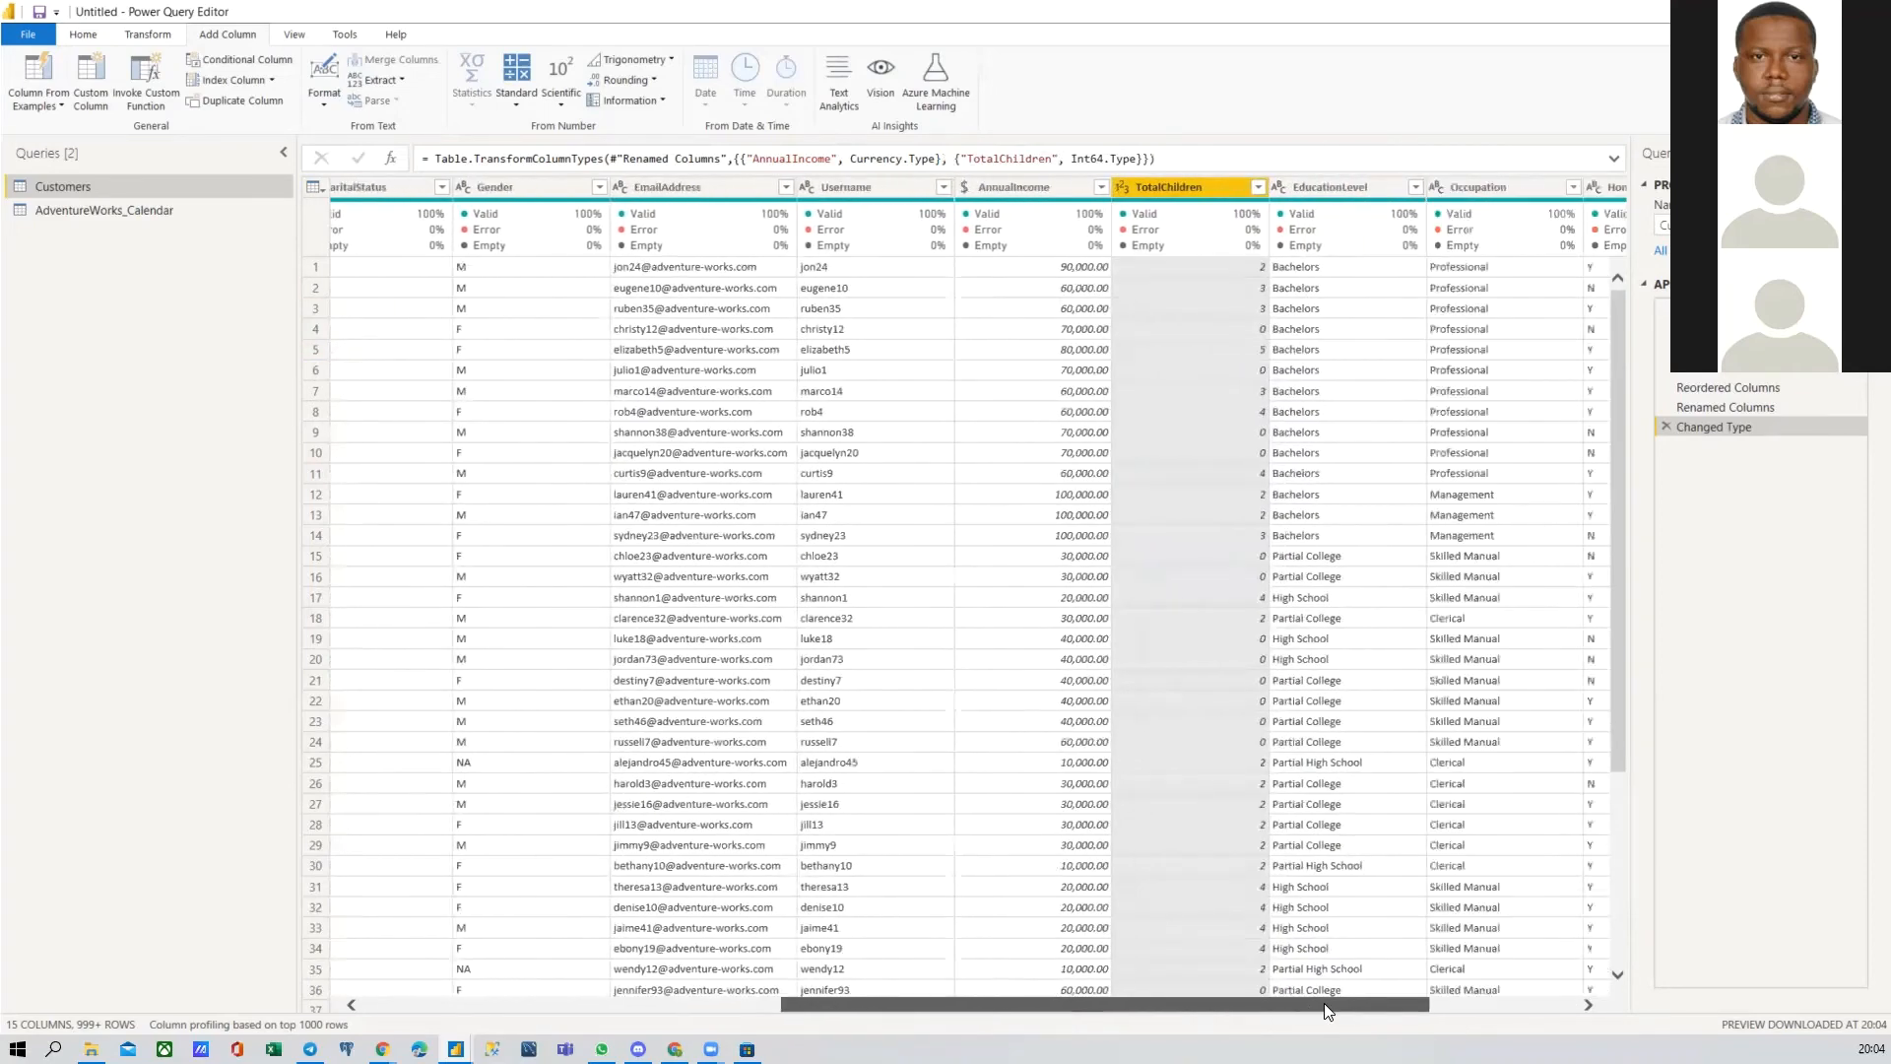
left_click(1008, 187)
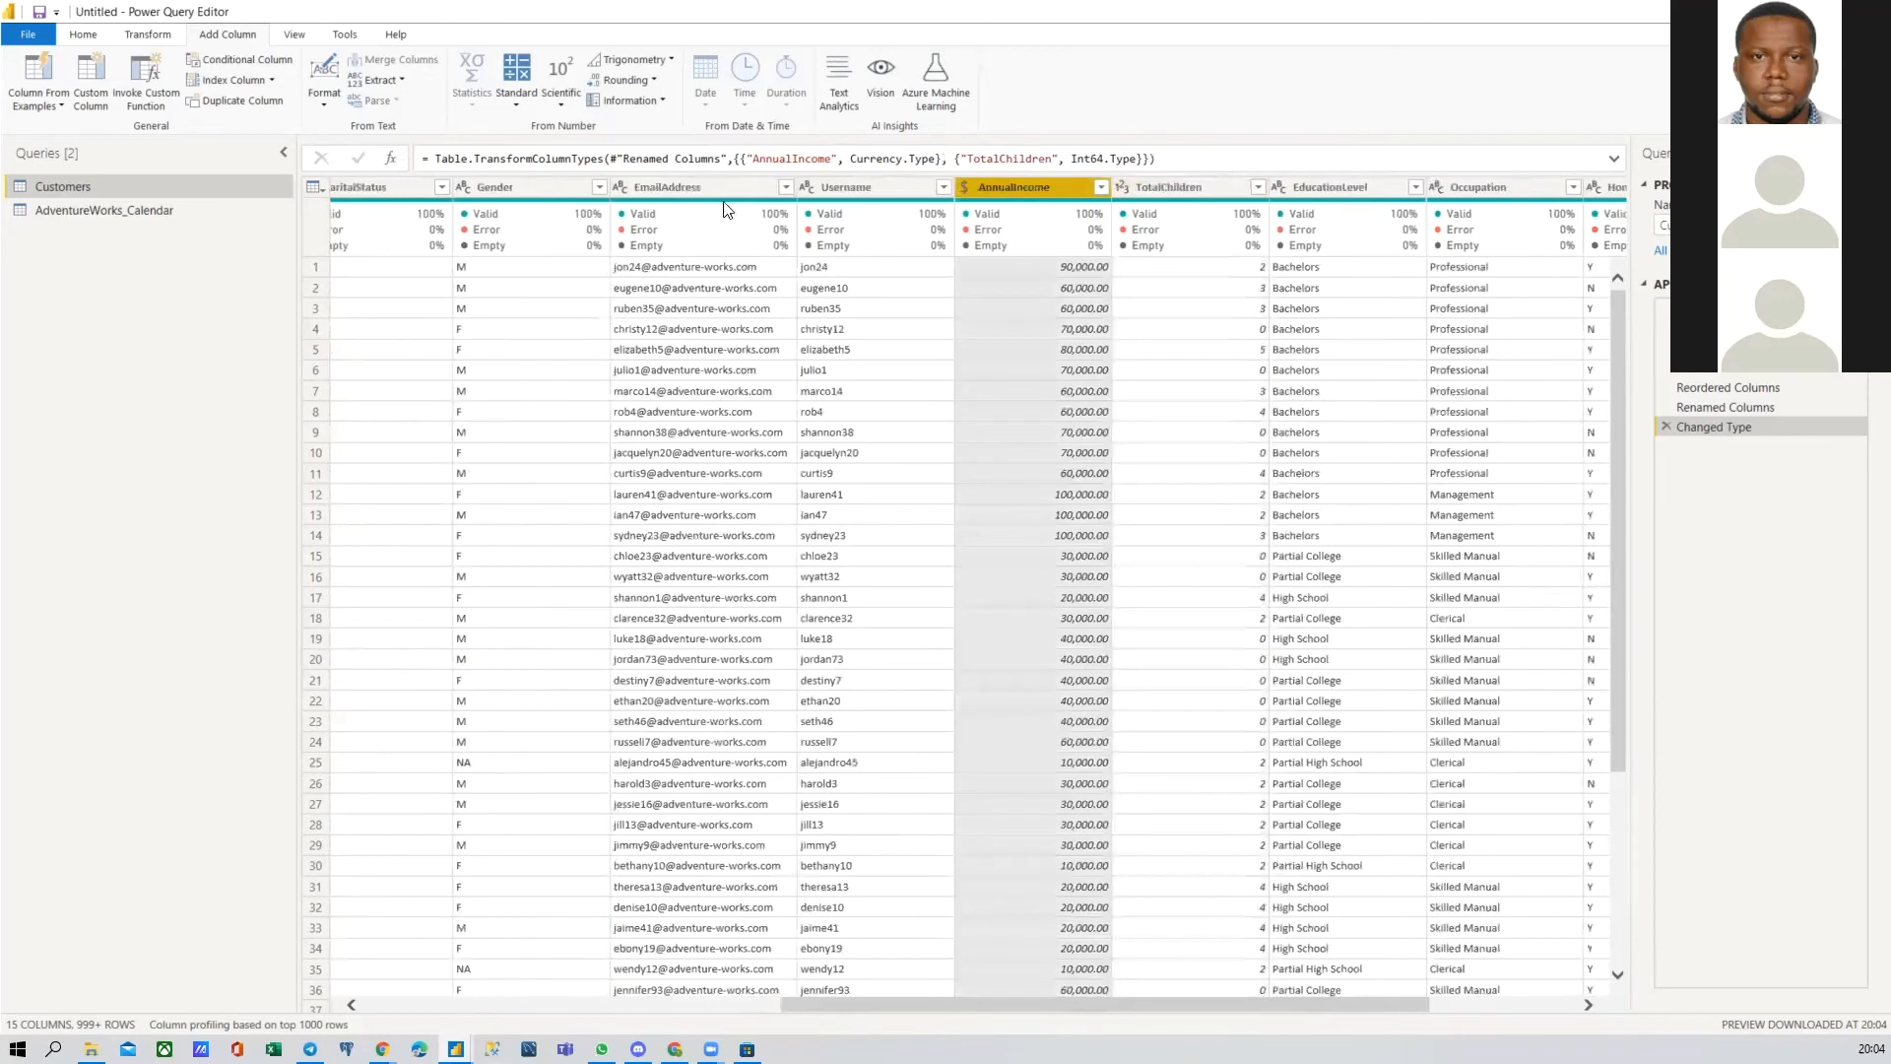
left_click(244, 65)
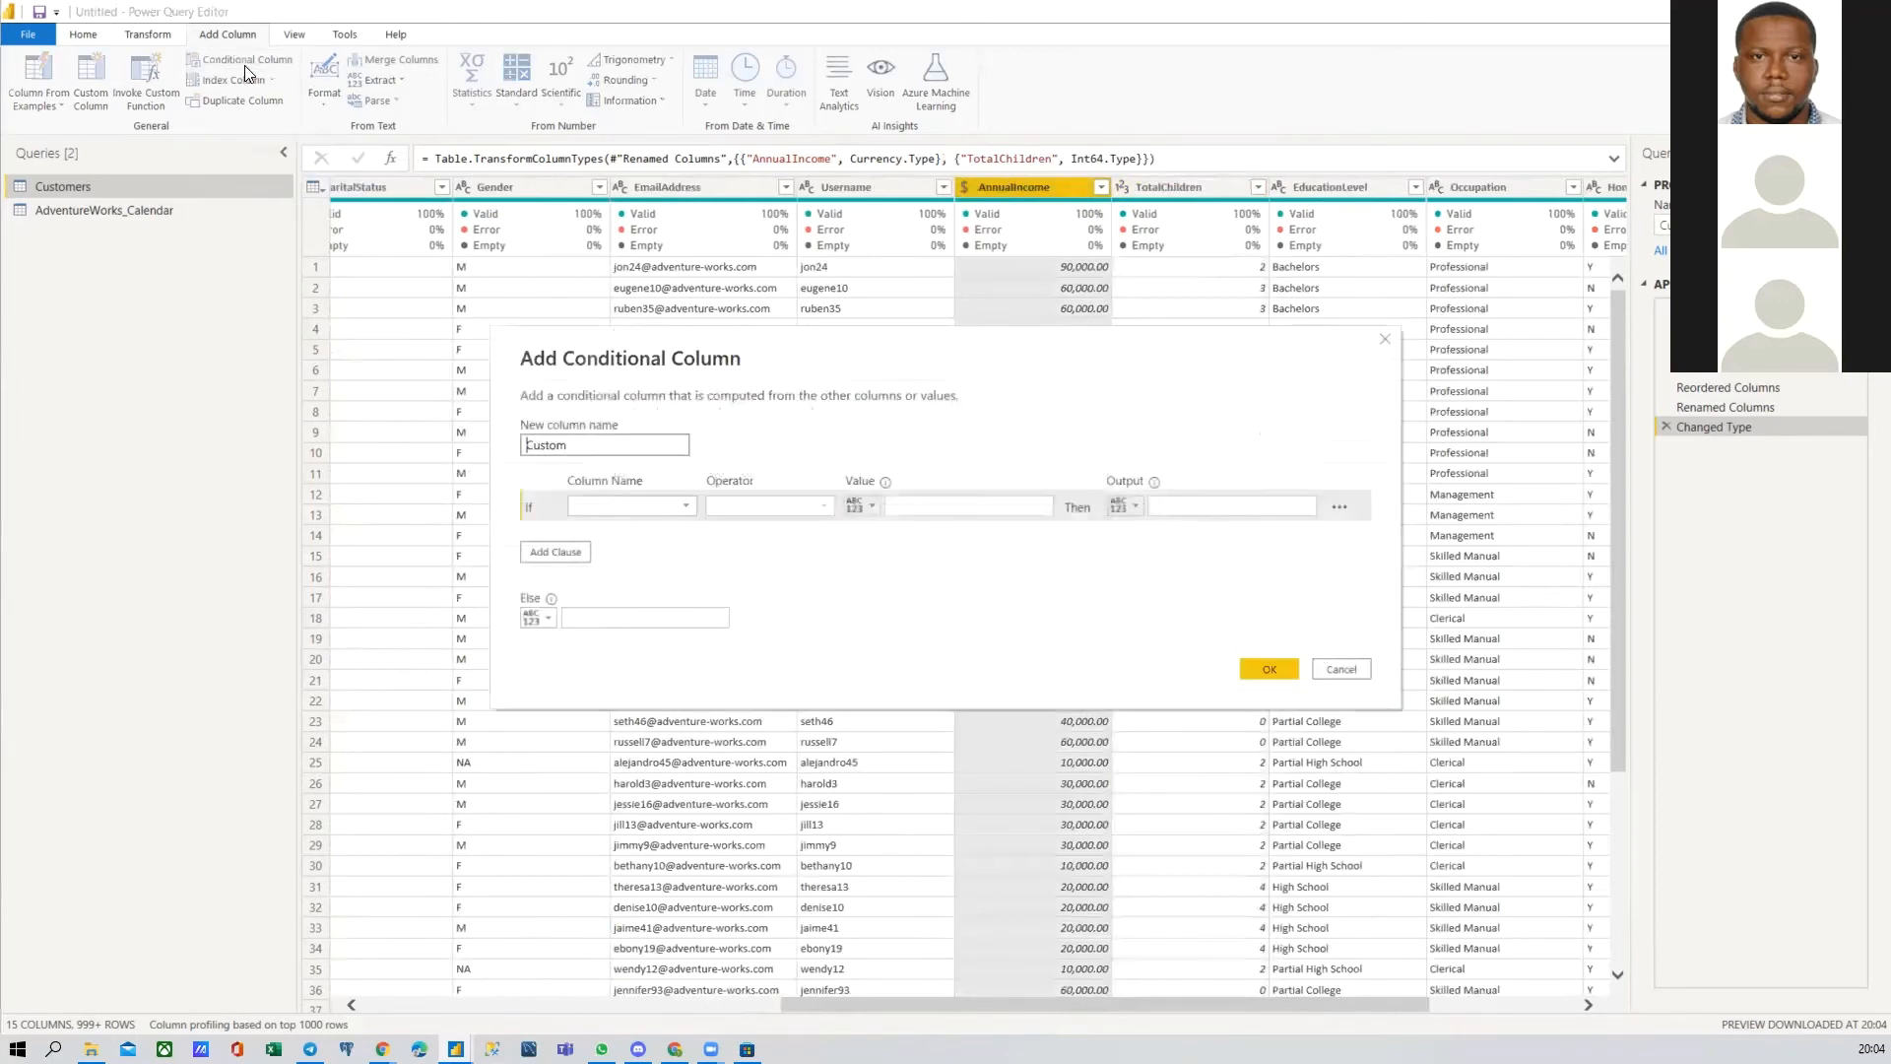
left_click_drag(567, 446, 499, 456)
type("Salary_Range")
Step: Define the first condition of Salary_Range so that AnnualIncome is less than 35000 outputs Low
left_click(622, 506)
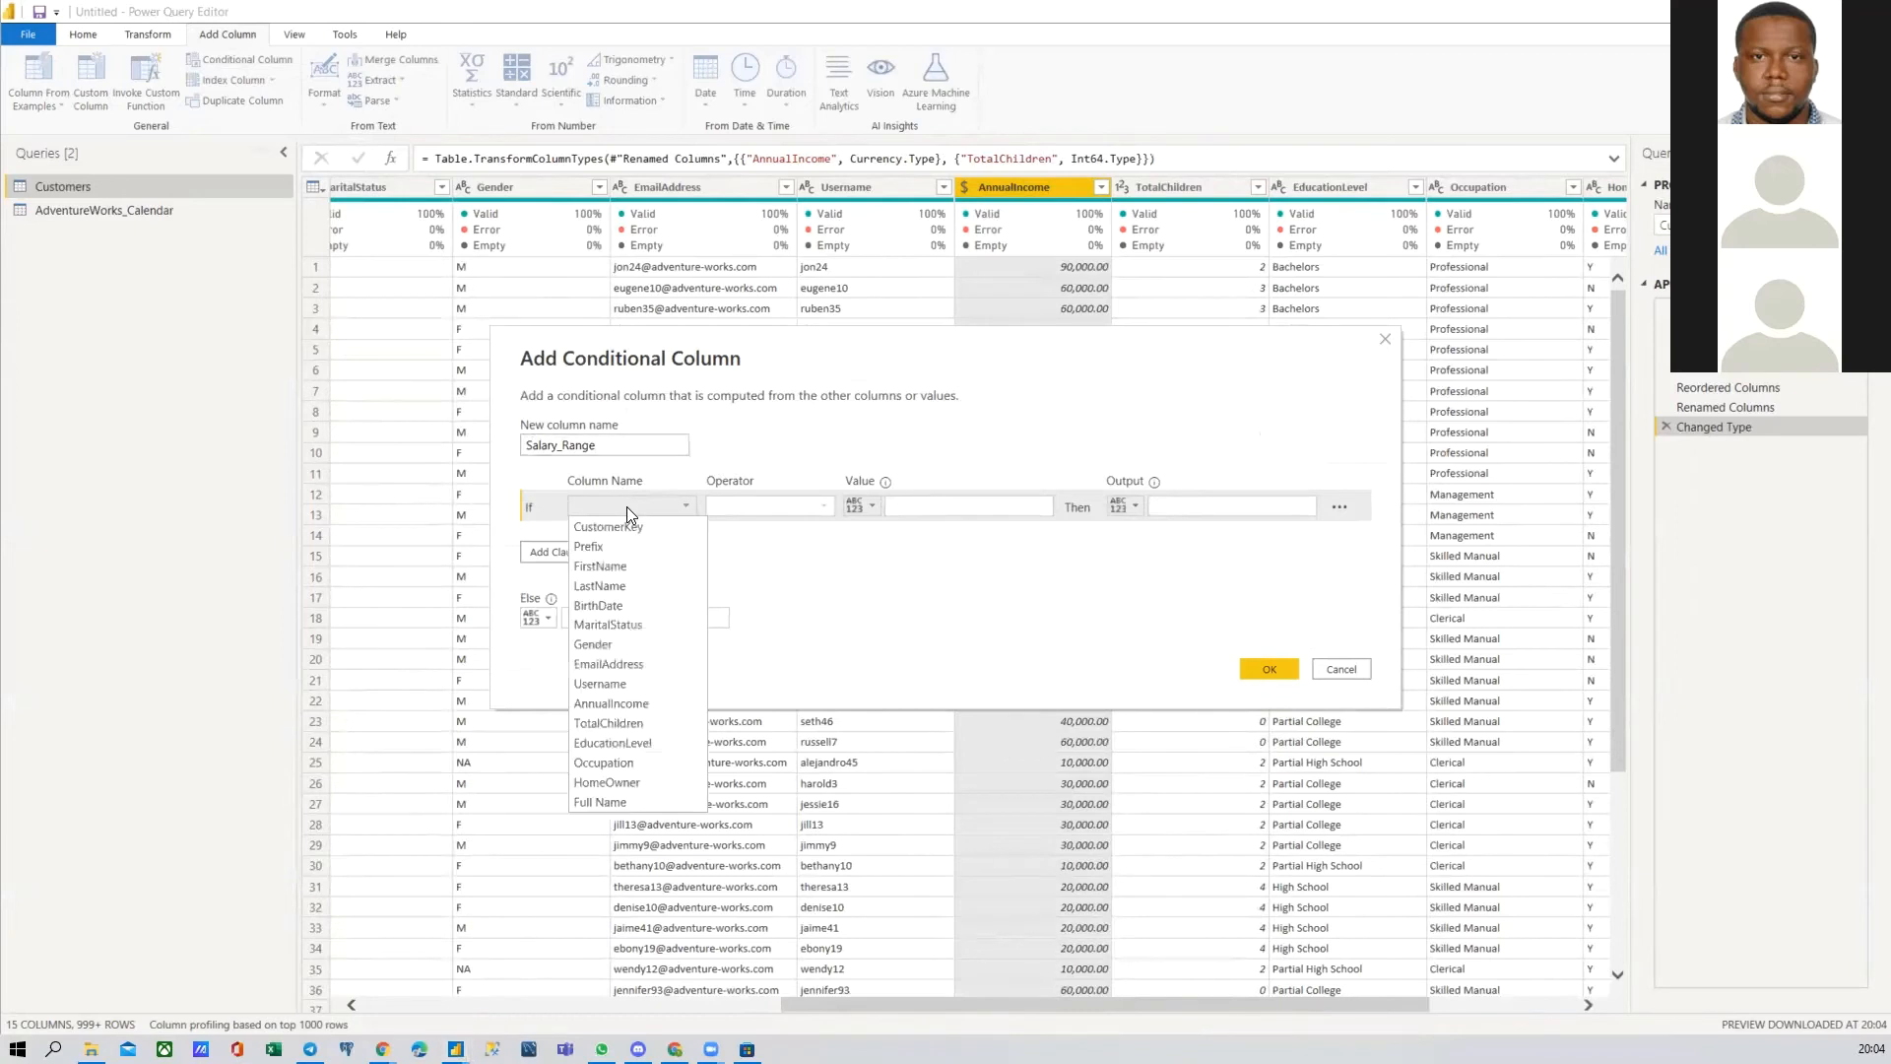
left_click(621, 707)
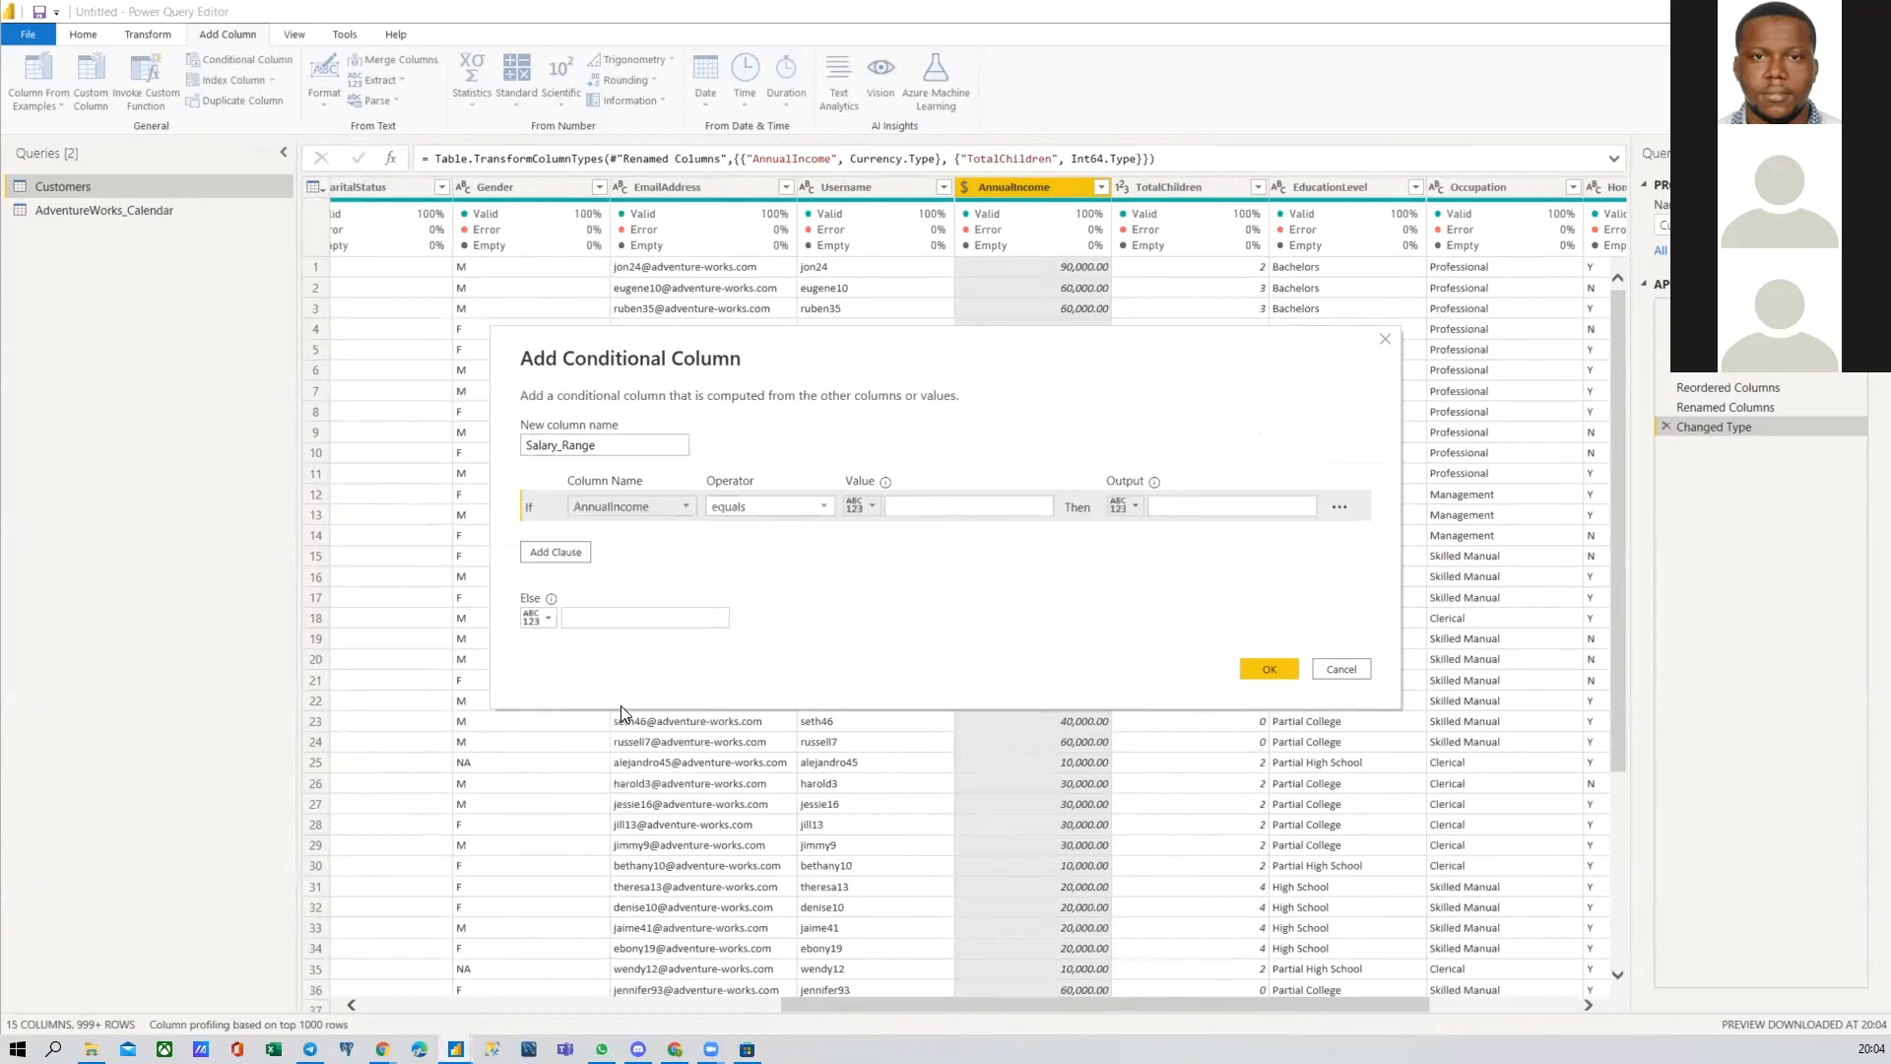
left_click(755, 510)
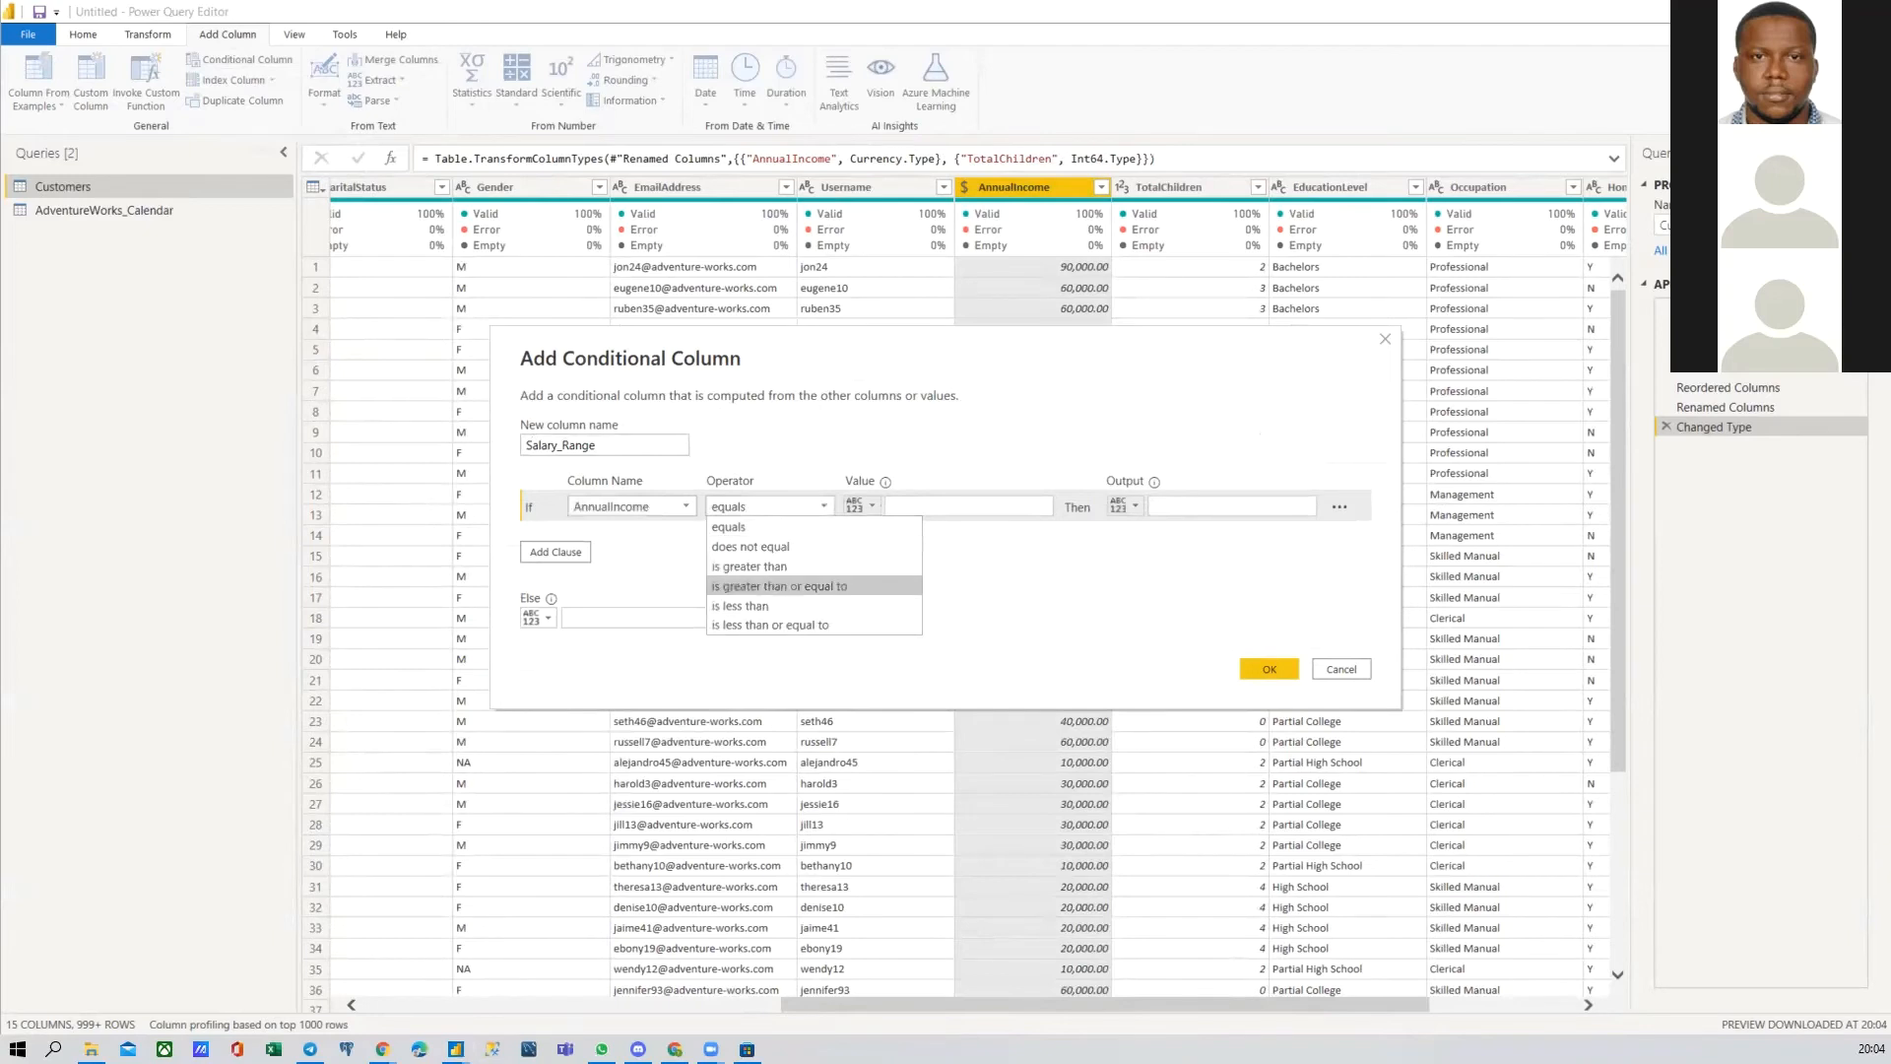
left_click(739, 605)
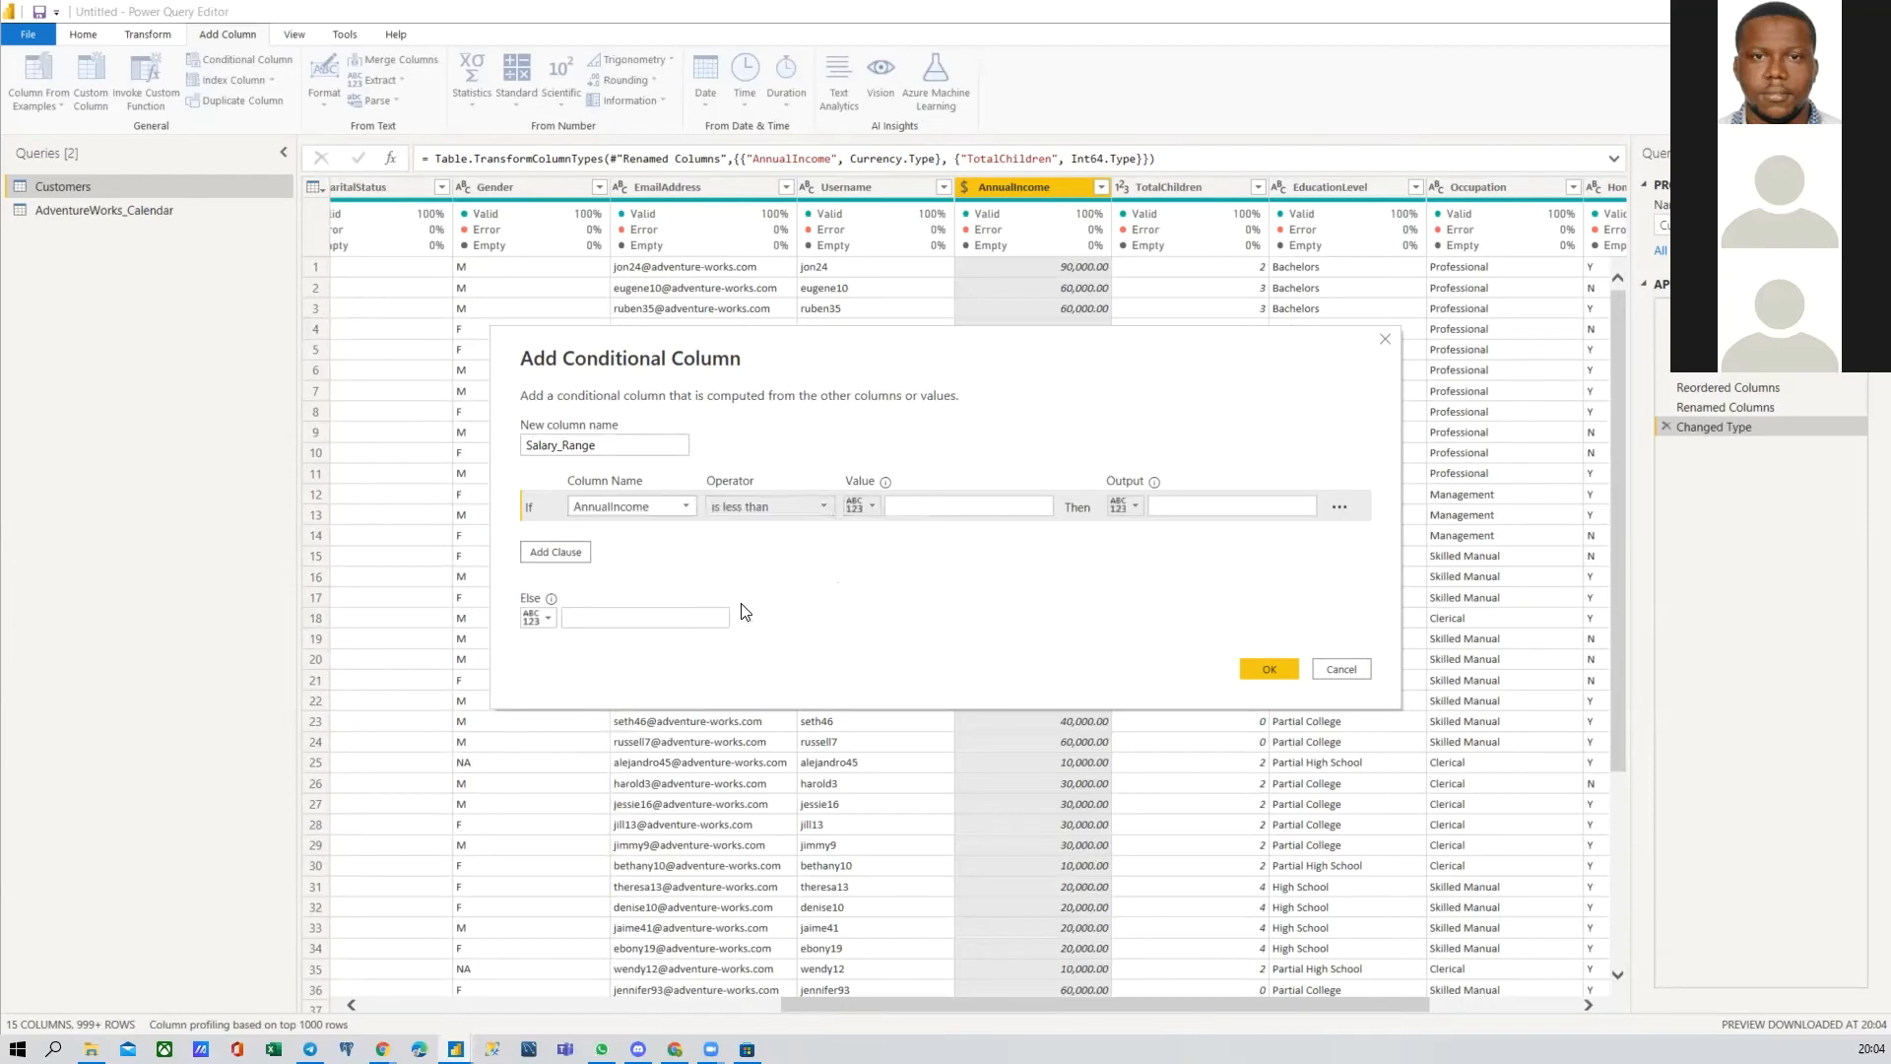
left_click(922, 503)
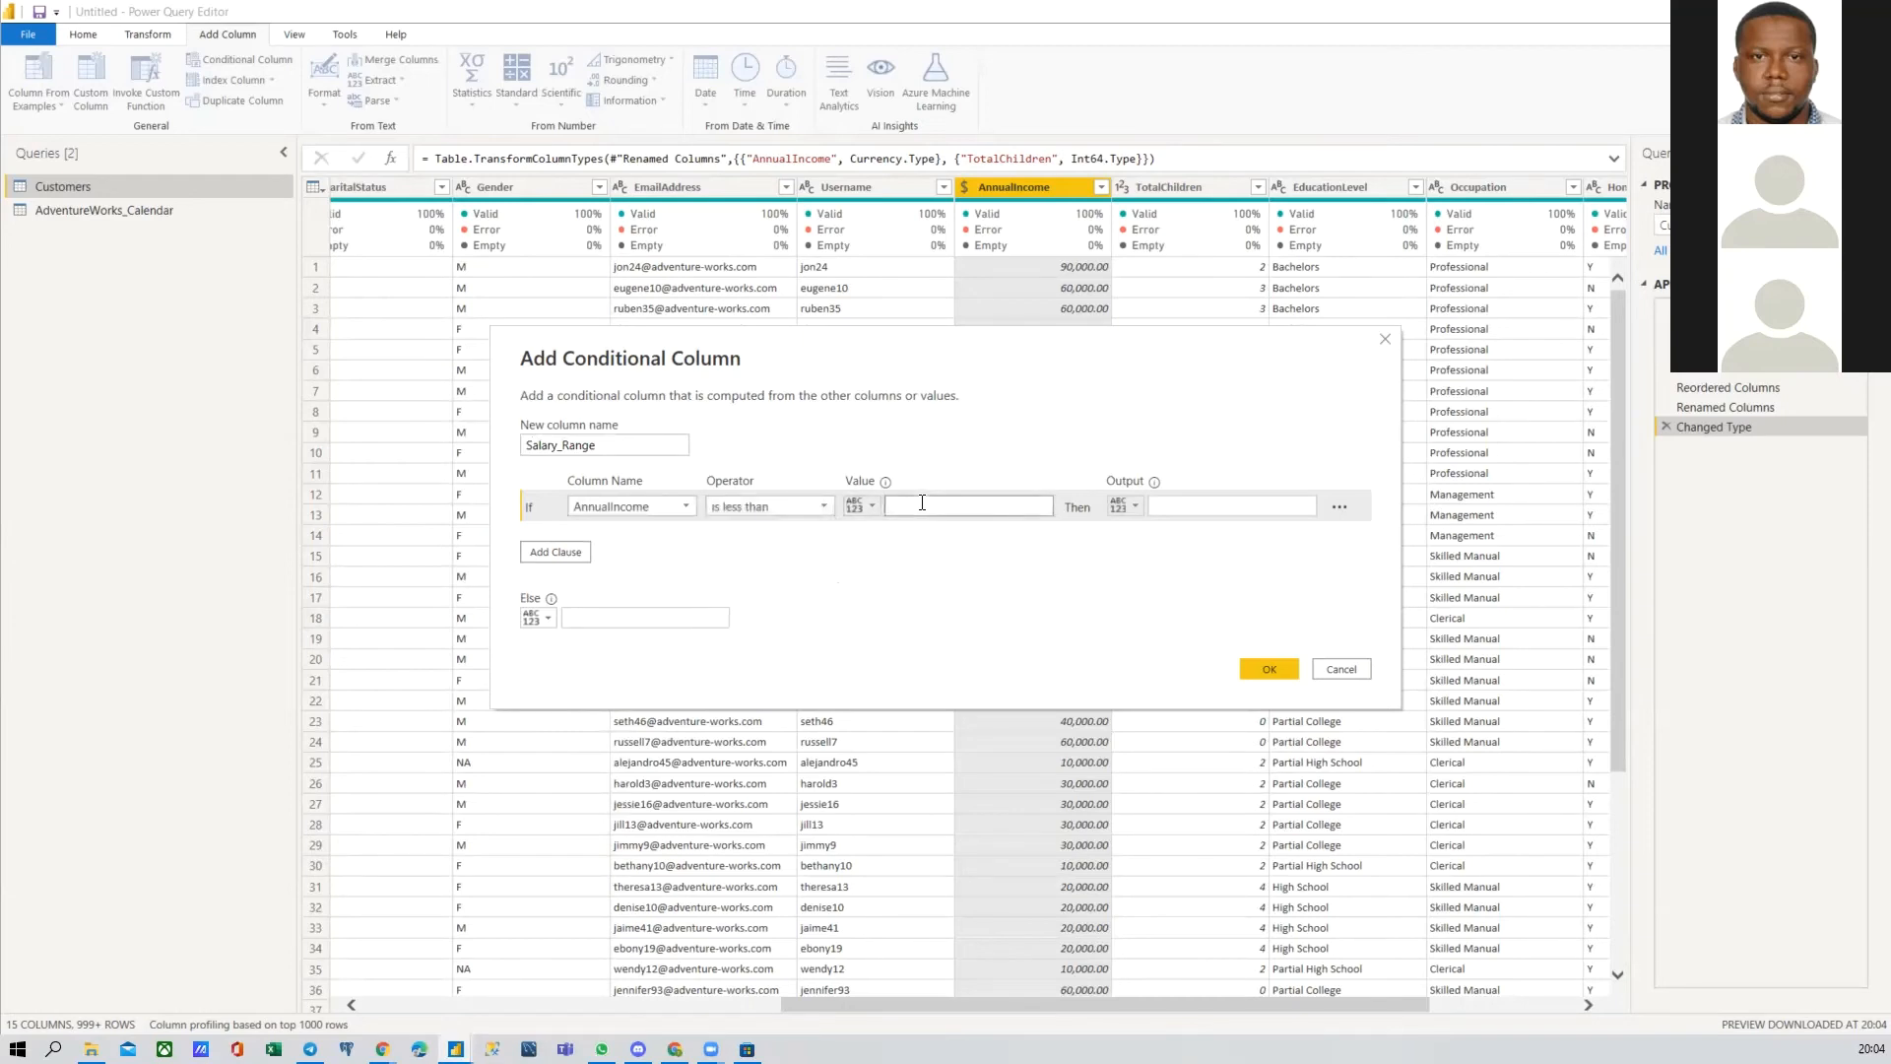
type("000")
left_click(1178, 498)
type("Low")
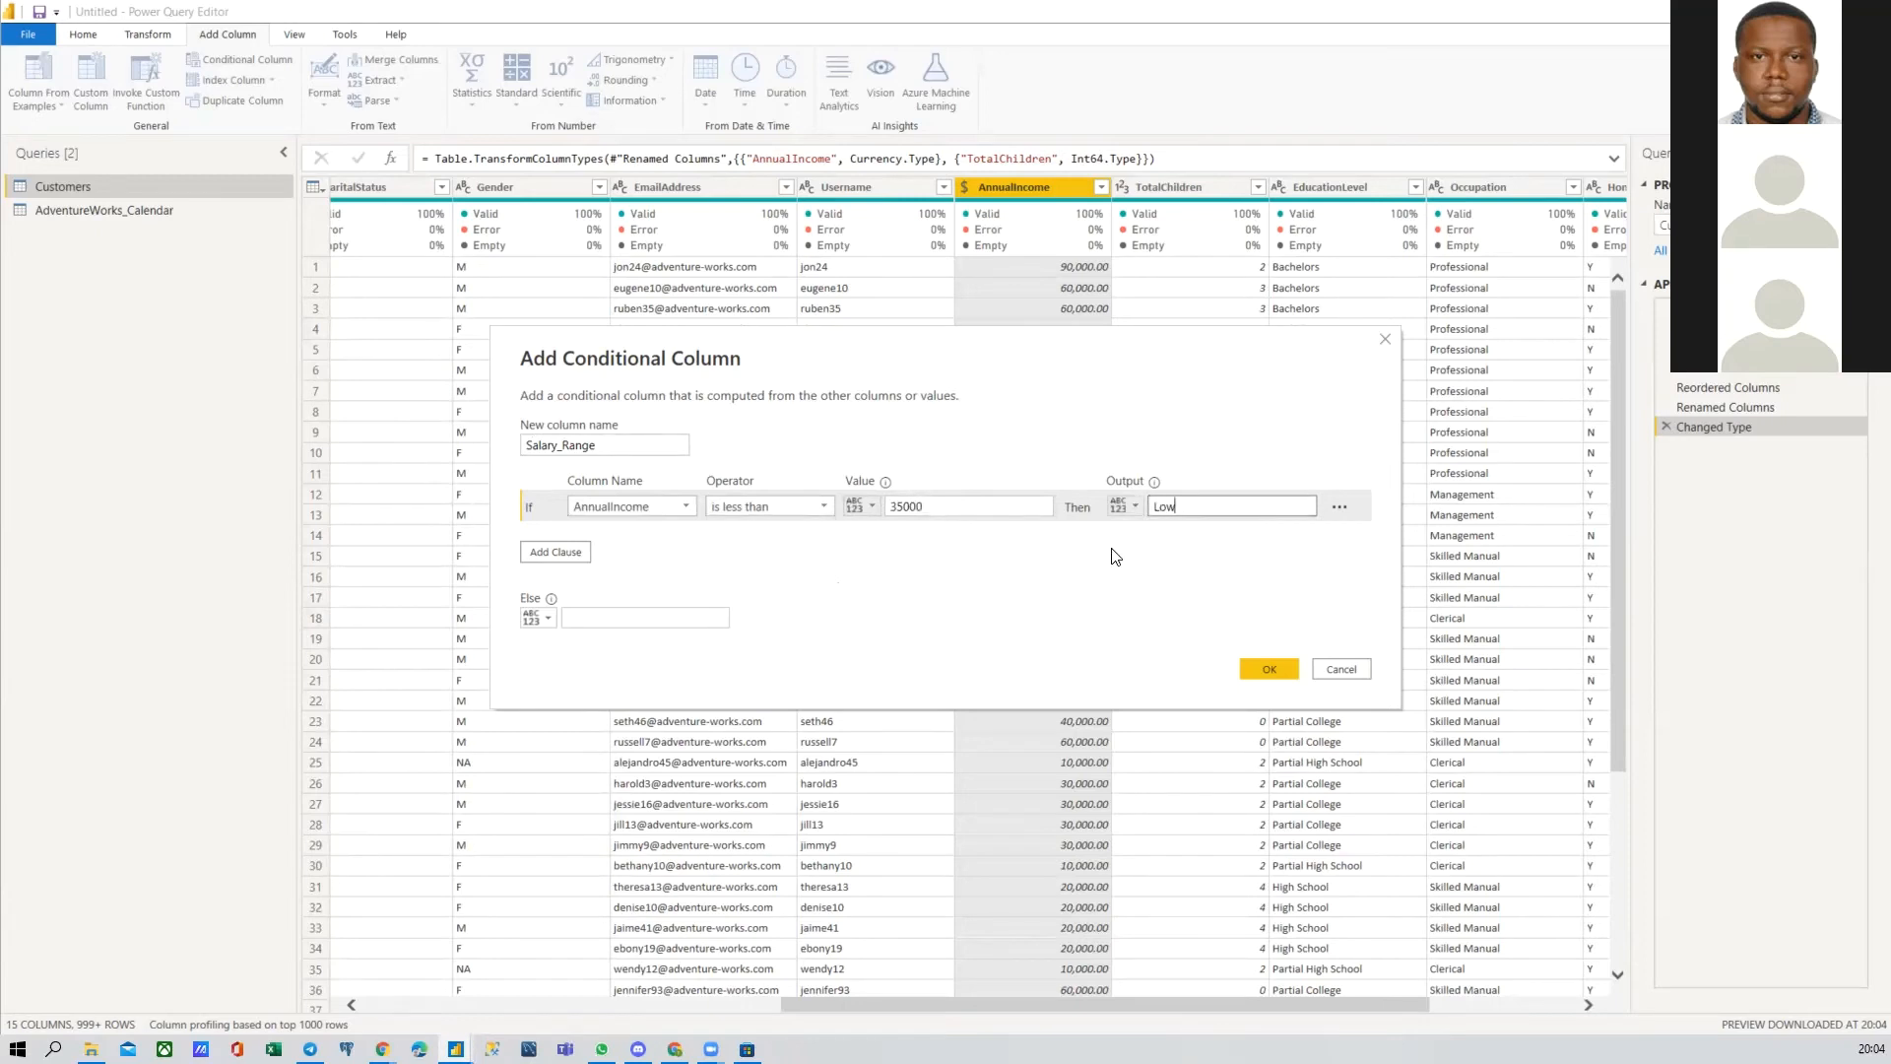
Step: Add a second clause to Salary_Range so that AnnualIncome is less than 65000 outputs Average
left_click(567, 553)
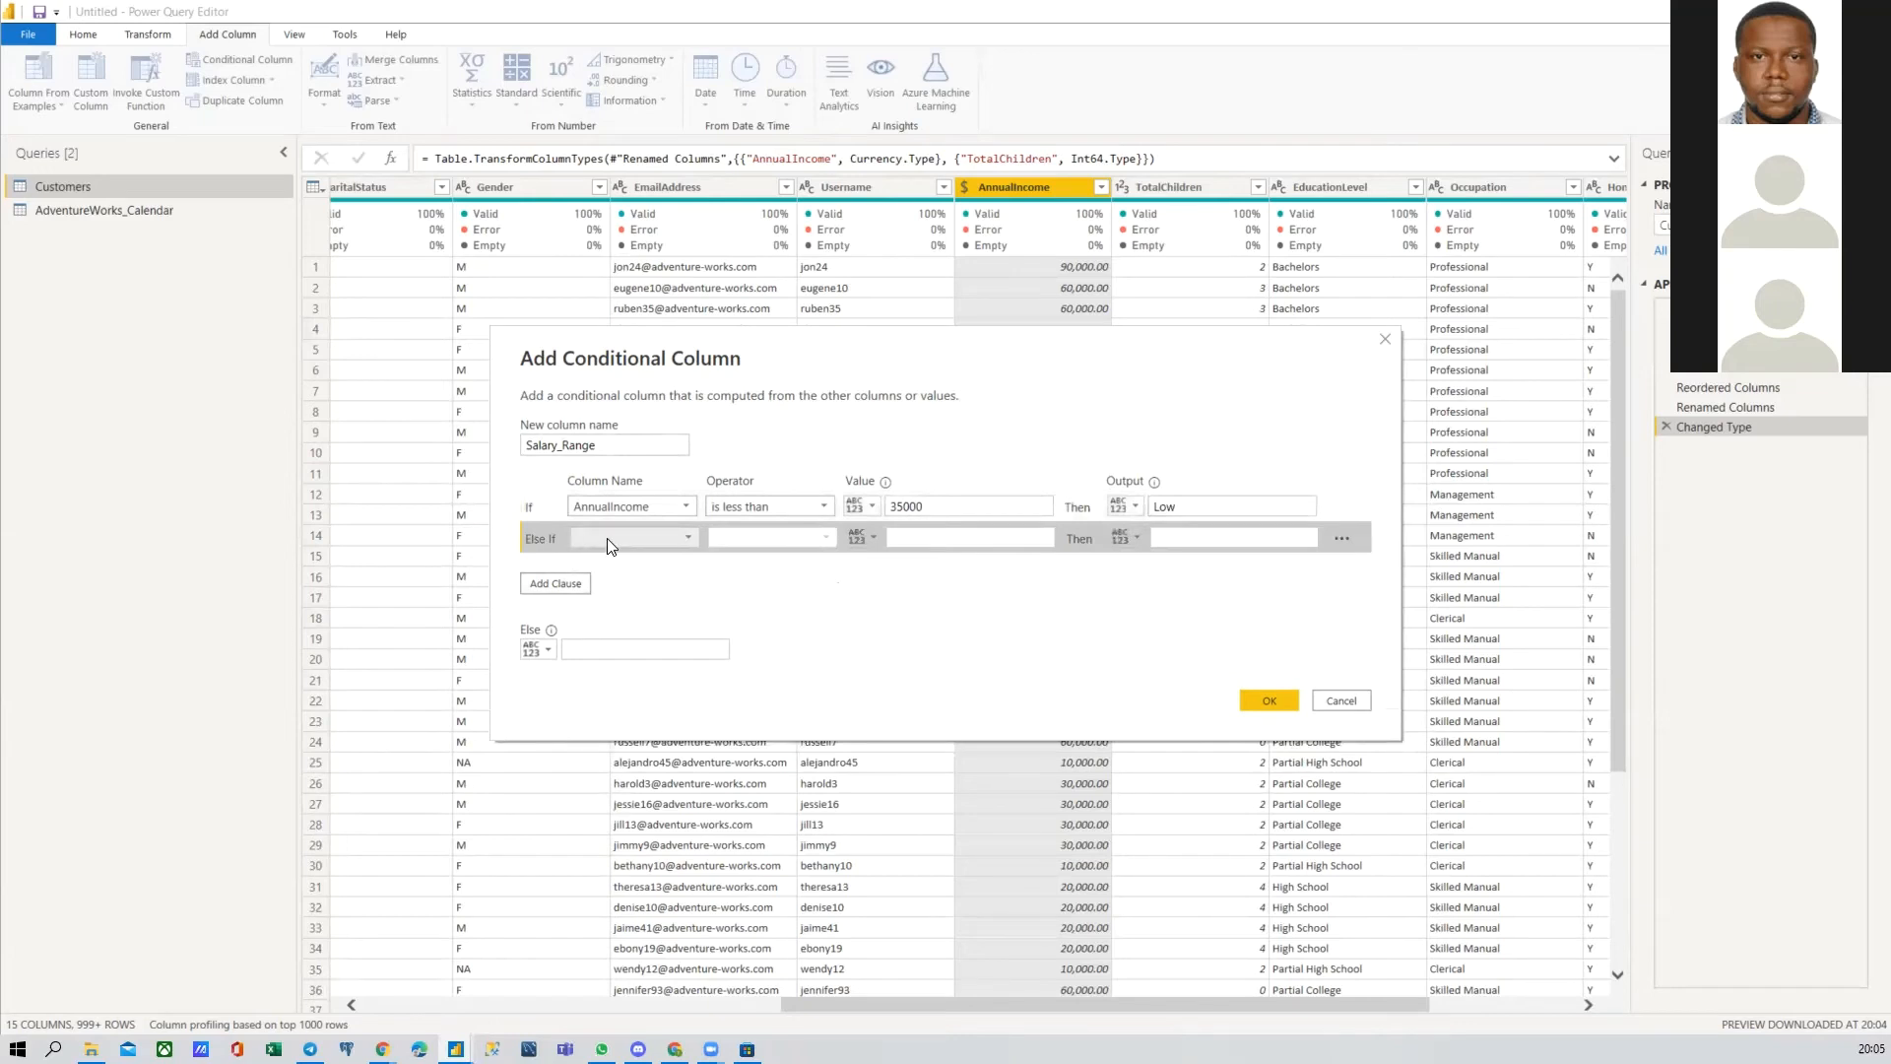
left_click(608, 540)
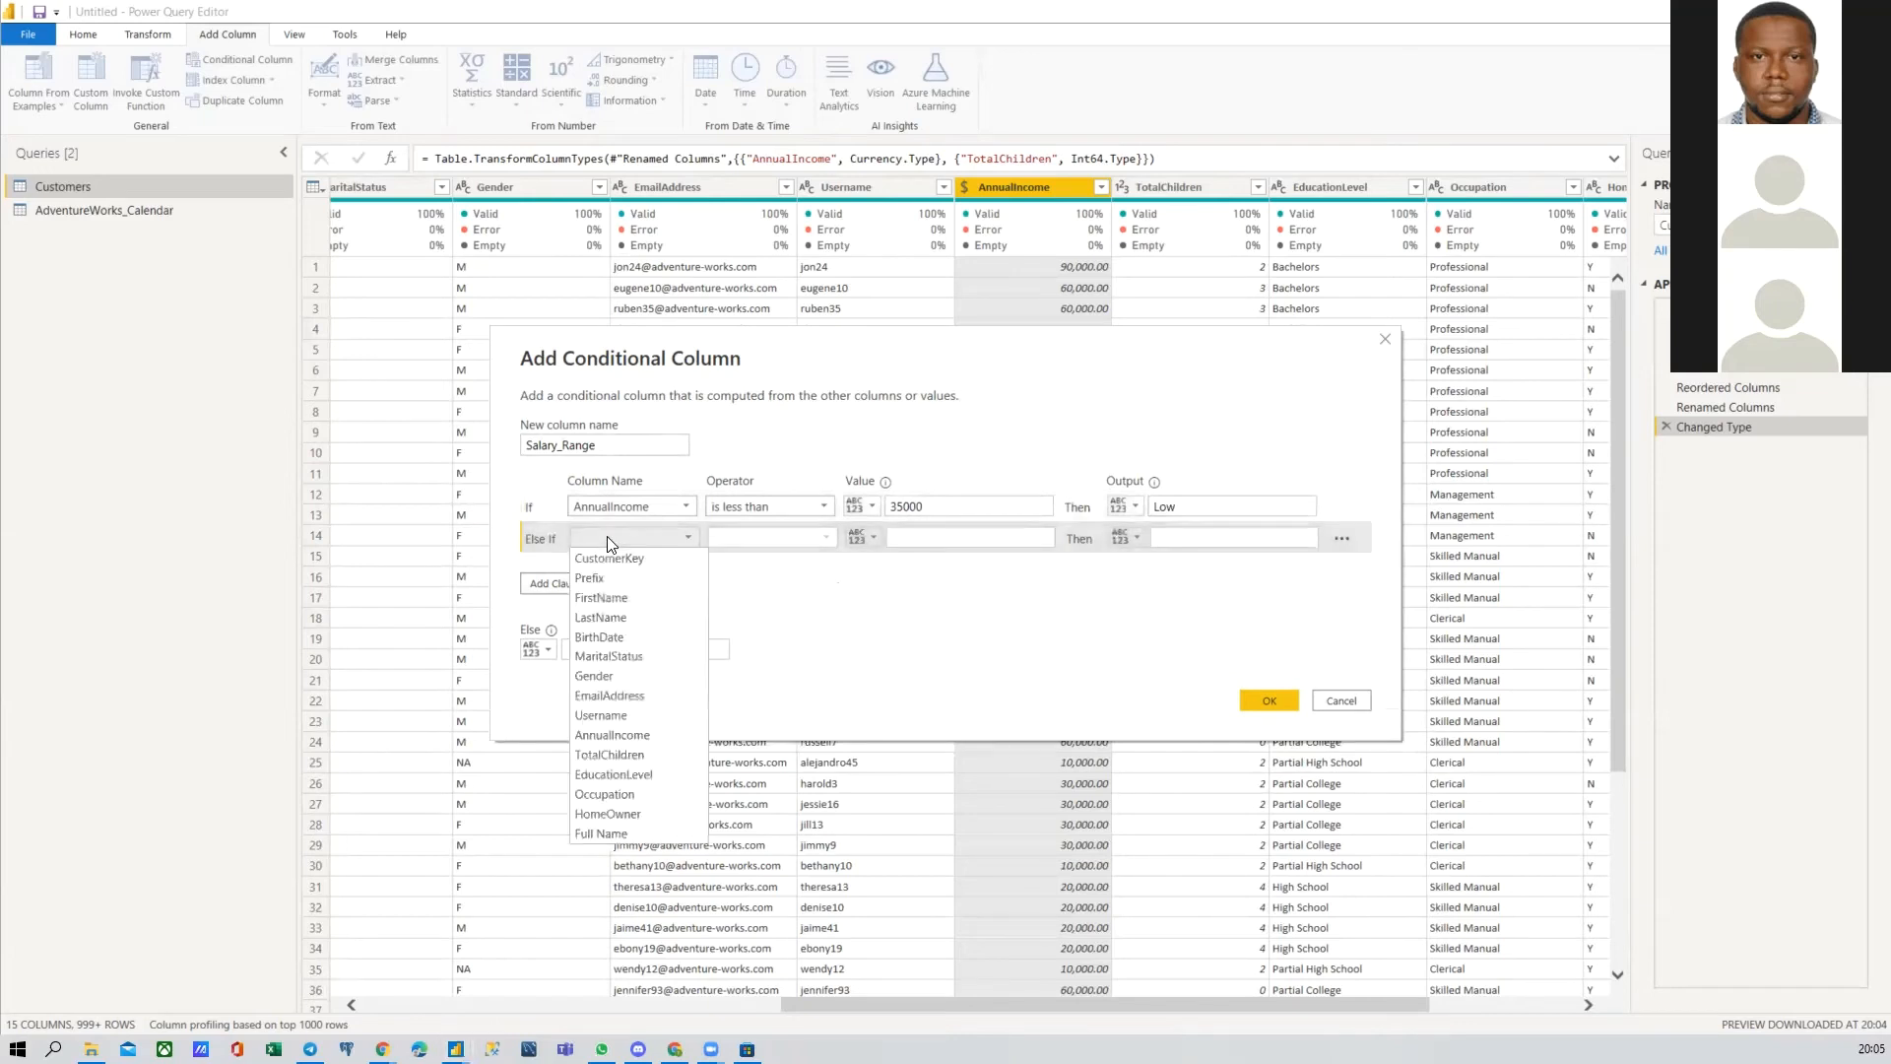
left_click(619, 736)
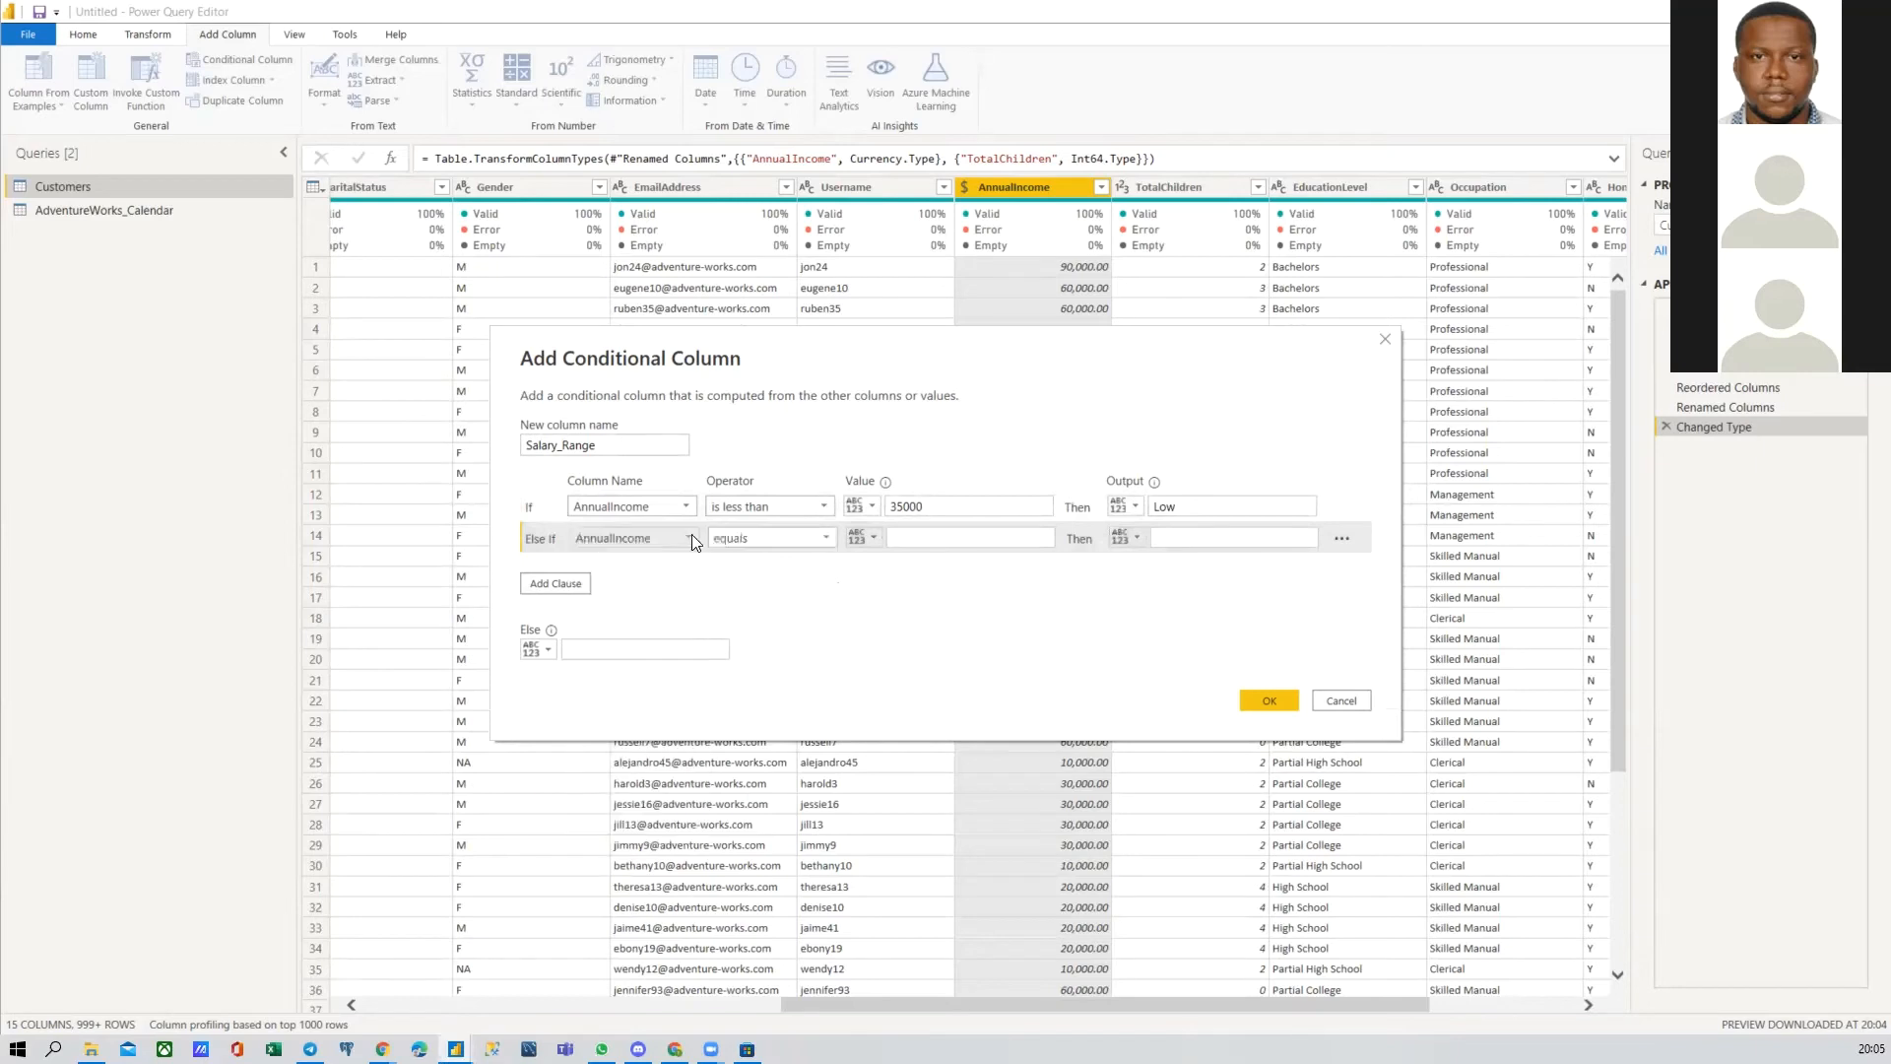
left_click(792, 538)
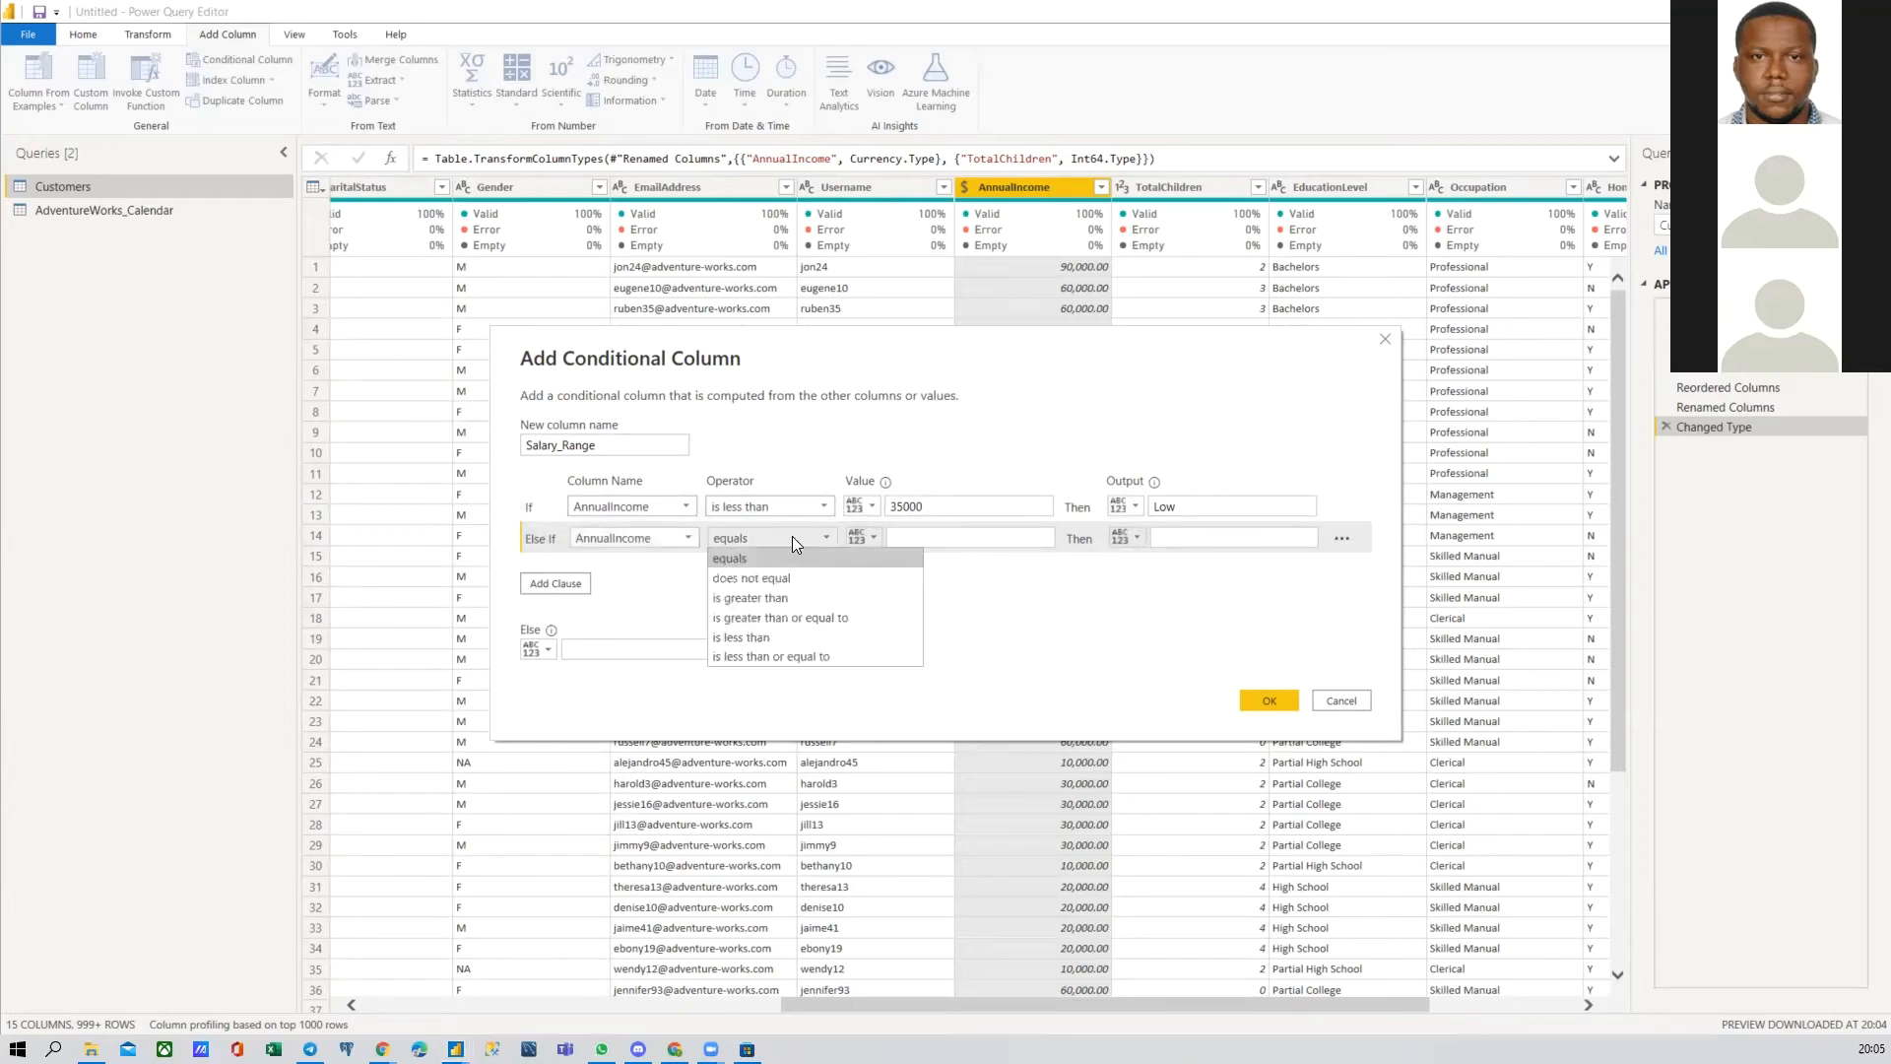
left_click(764, 637)
left_click(911, 540)
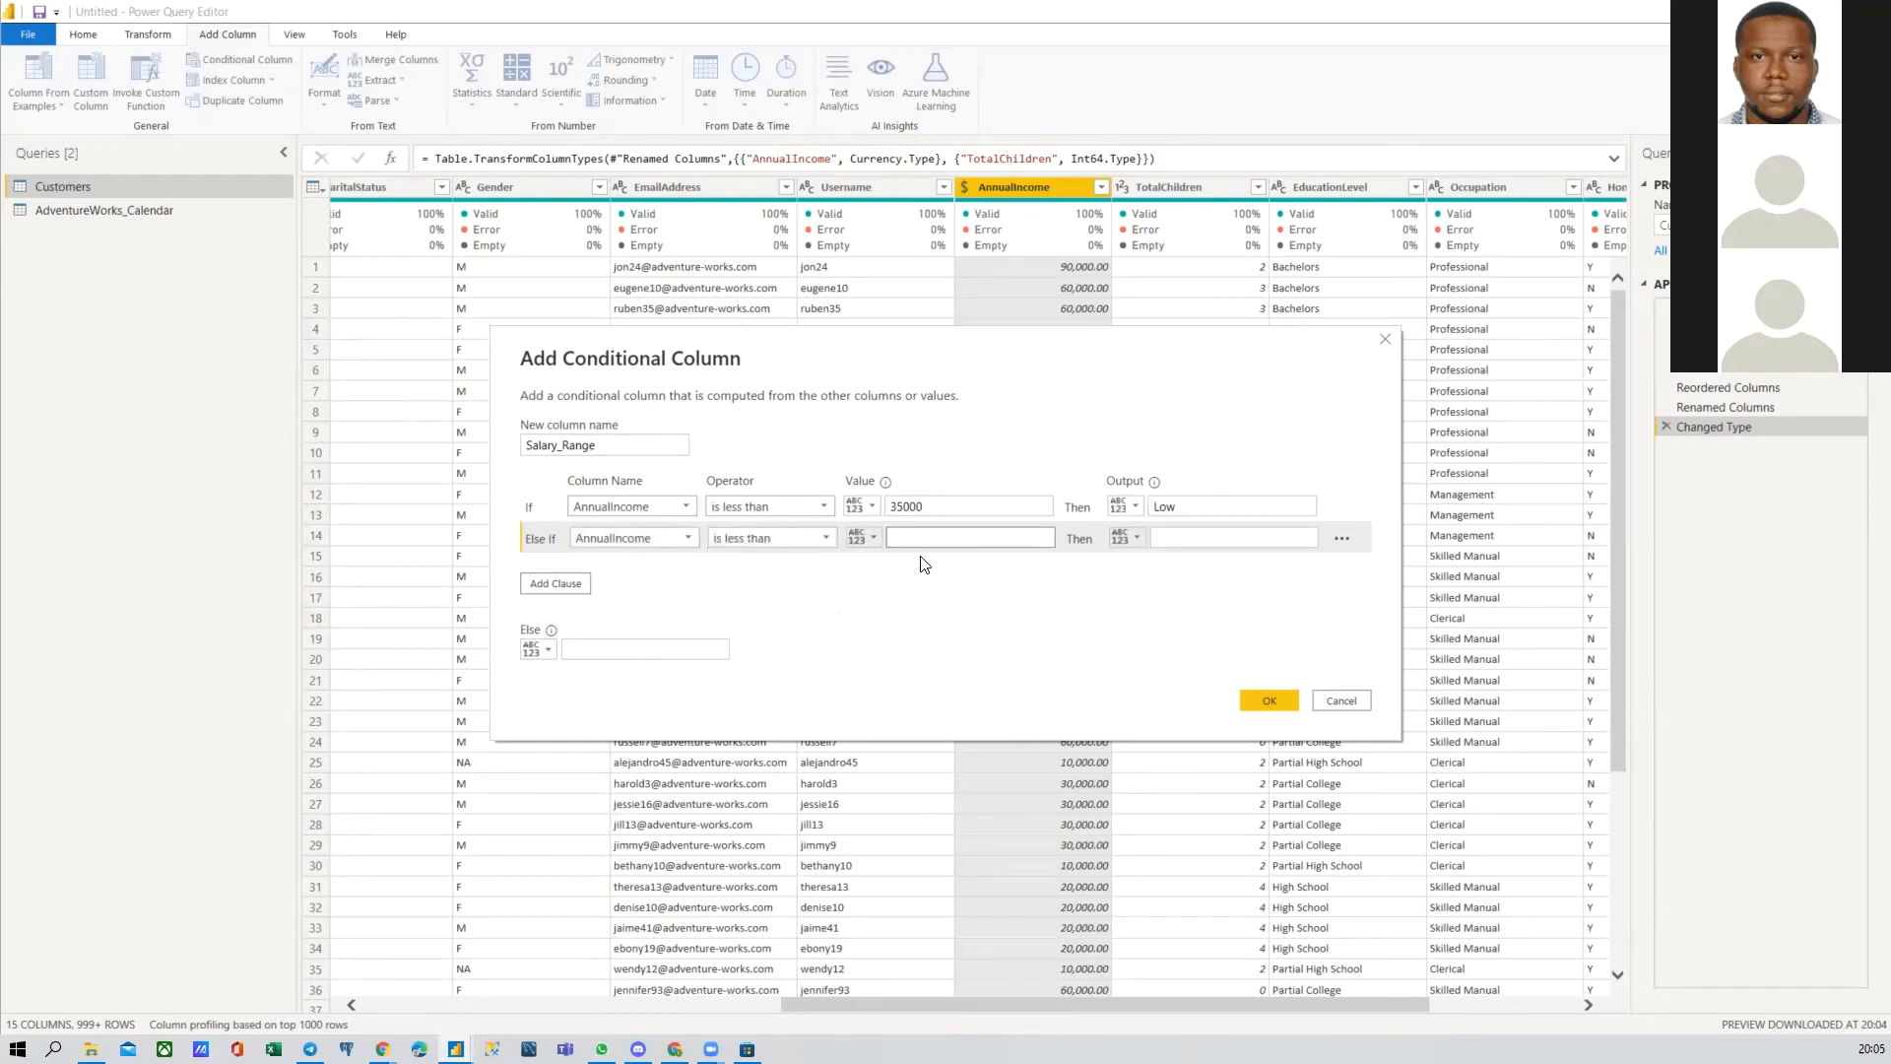
type("65000")
left_click(1196, 538)
type("Average")
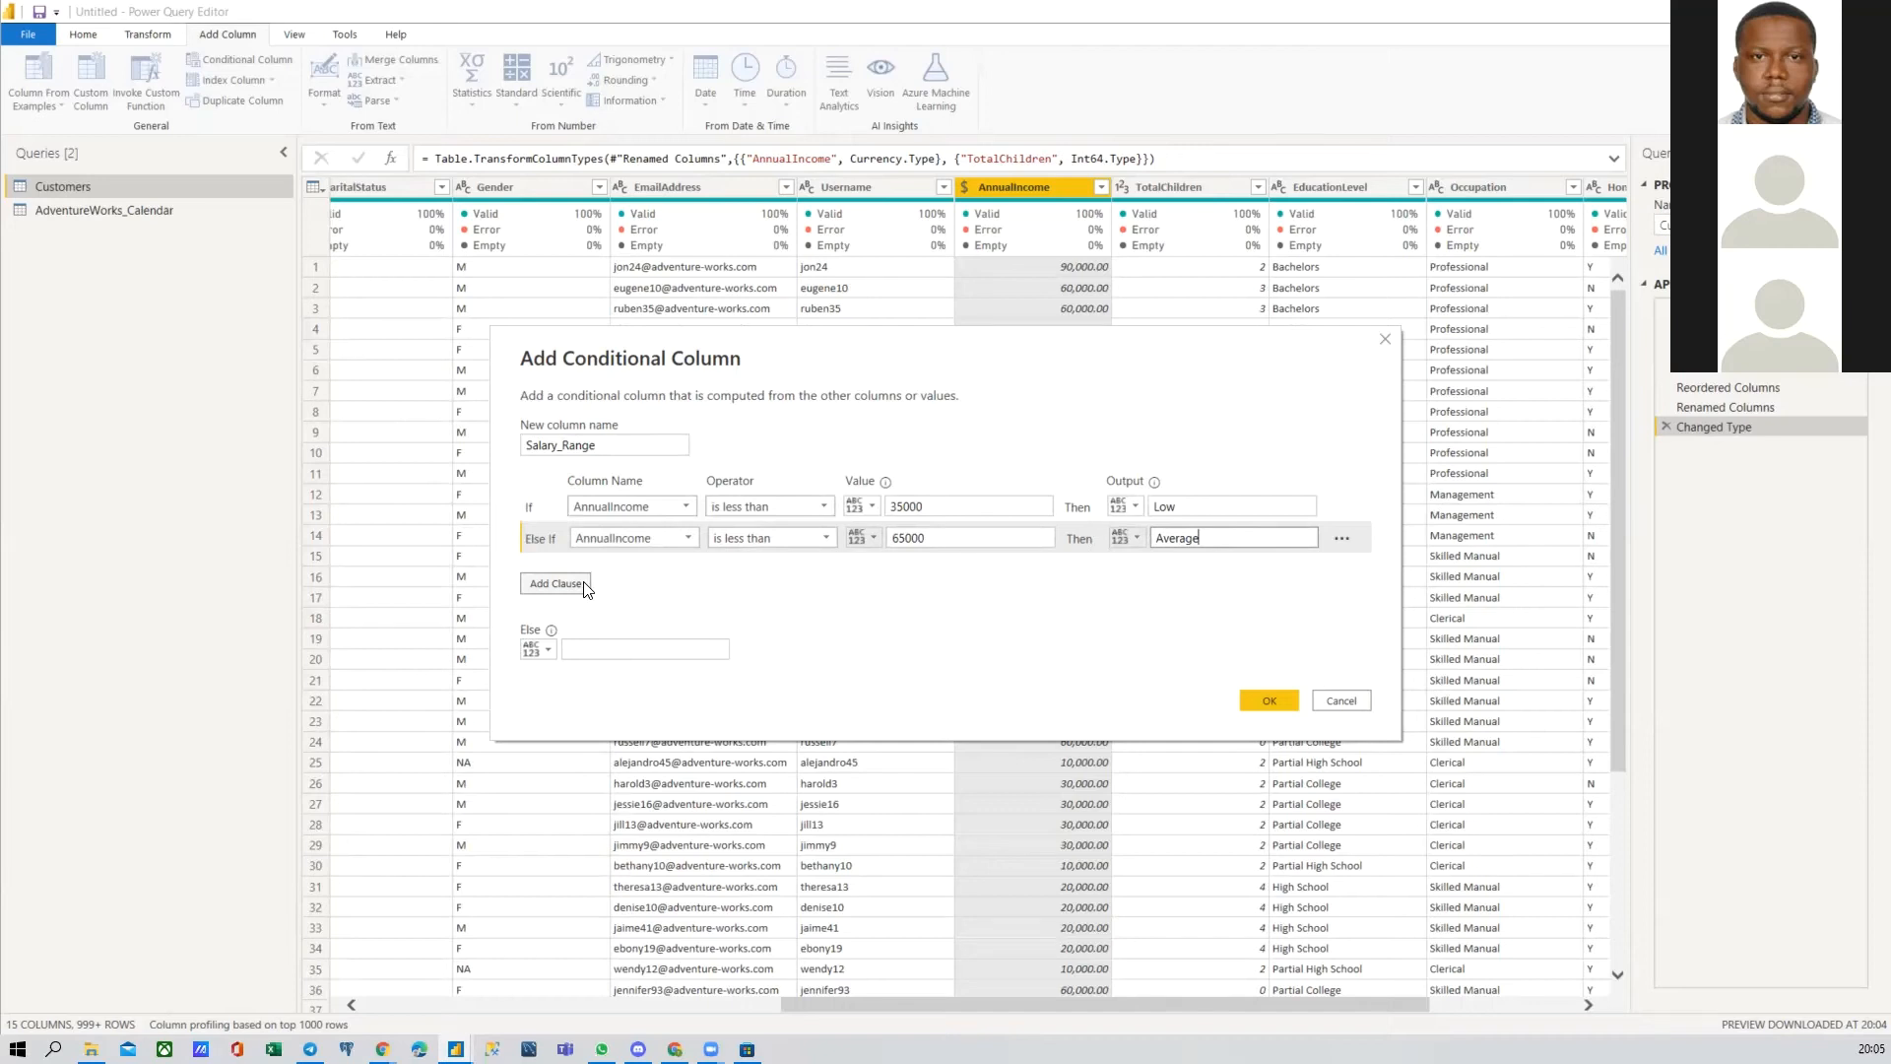
Step: Add a third clause to Salary_Range so that AnnualIncome is greater than 65000 outputs High
left_click(542, 584)
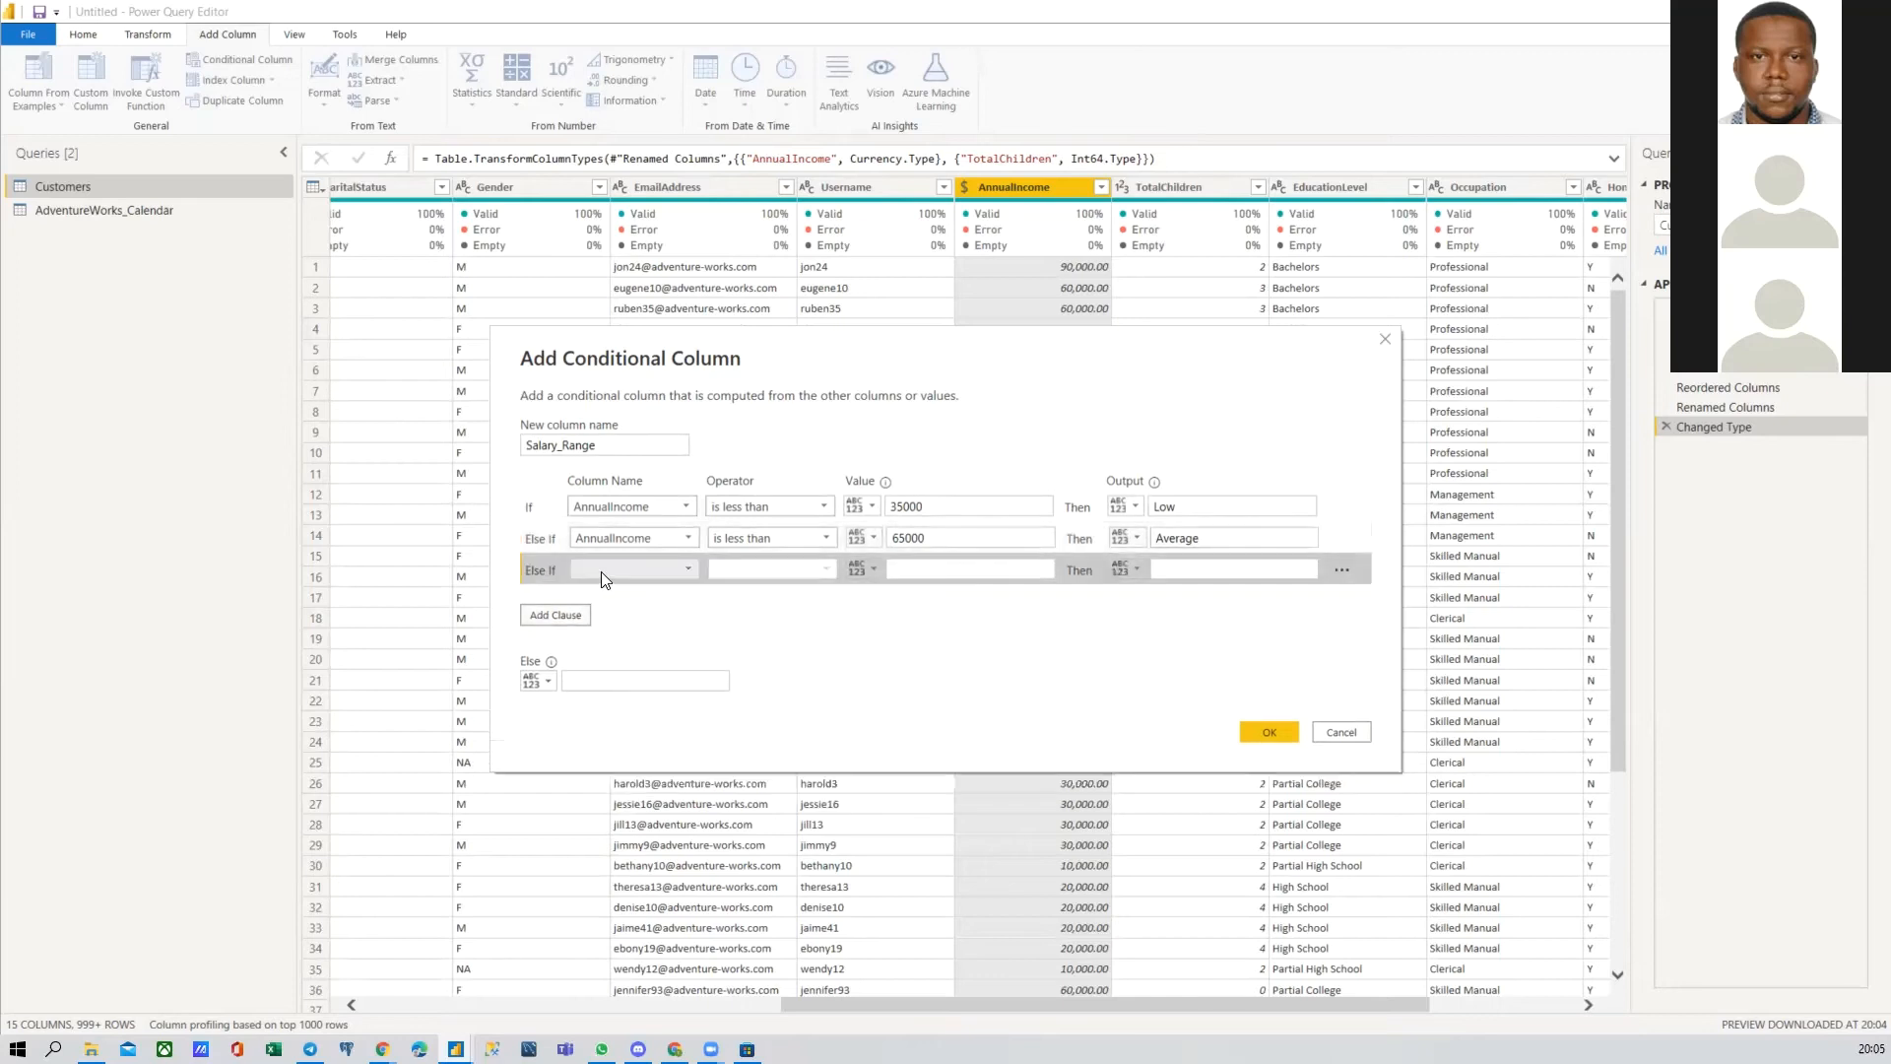
left_click(642, 567)
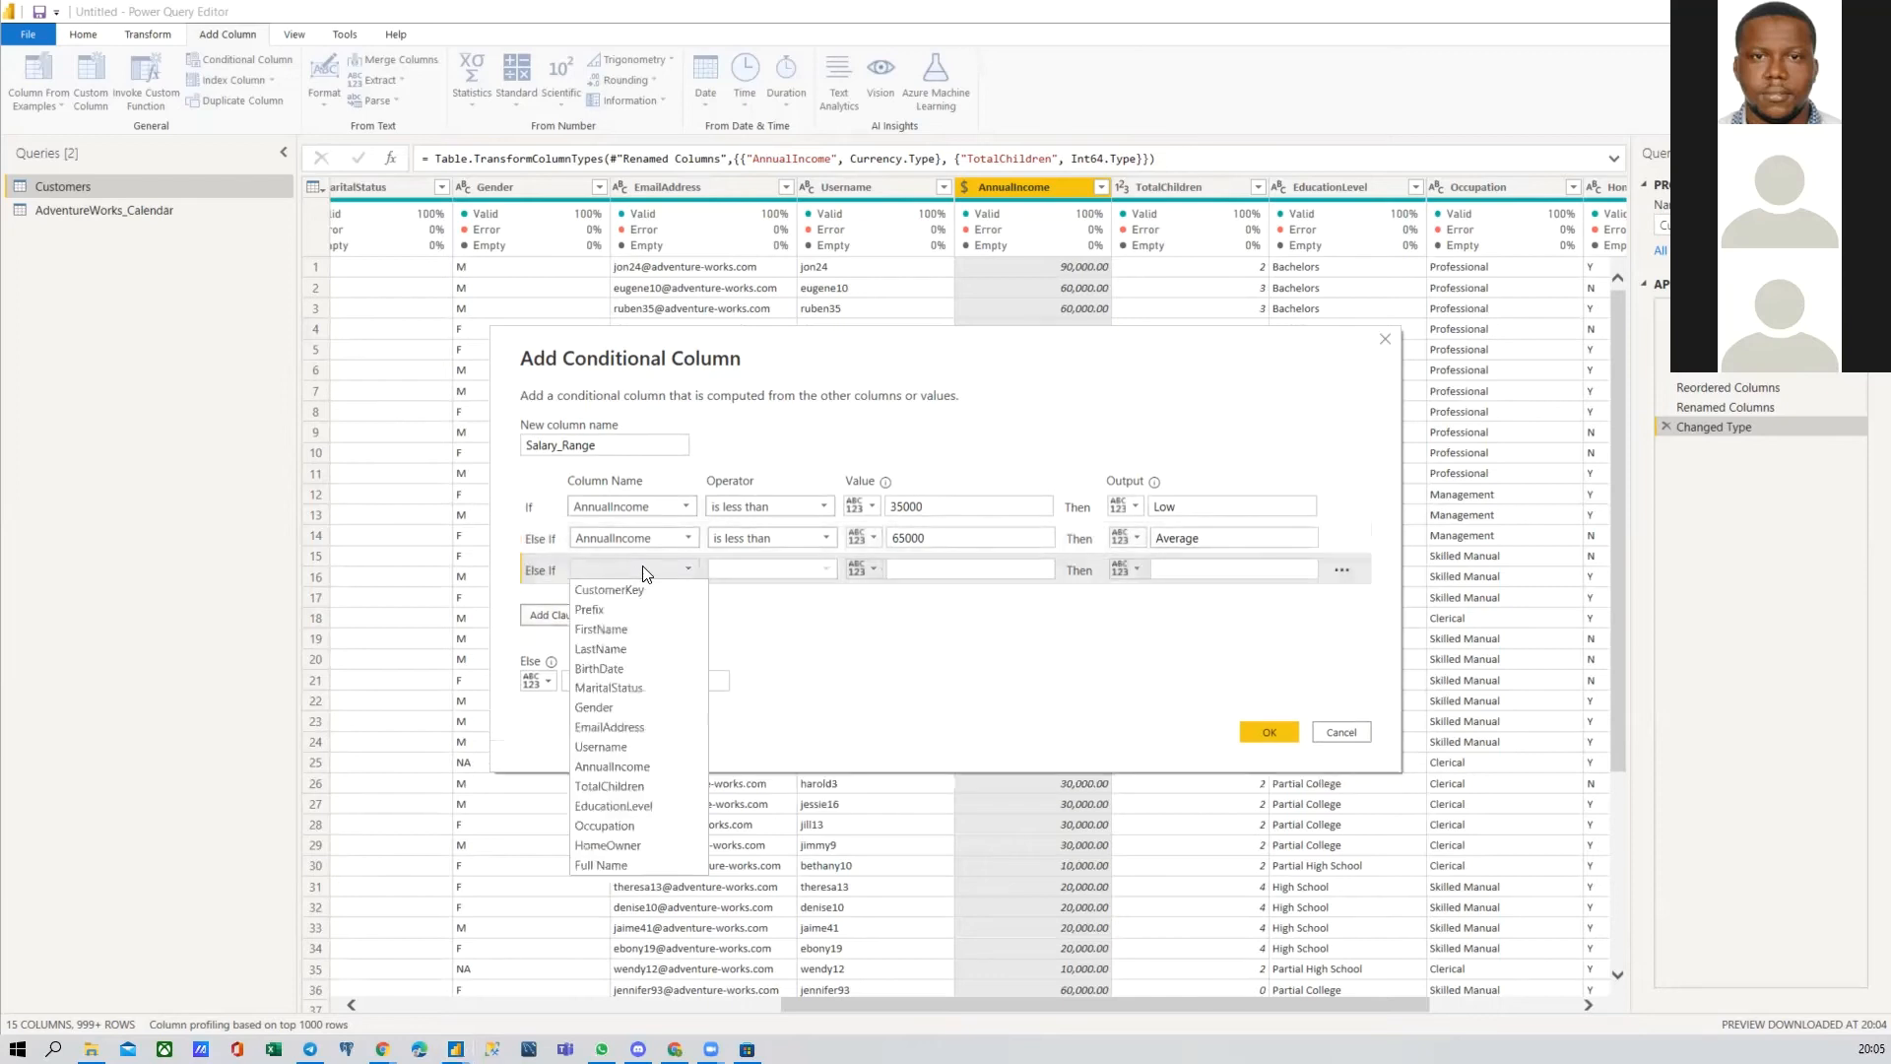
left_click(621, 767)
left_click(772, 569)
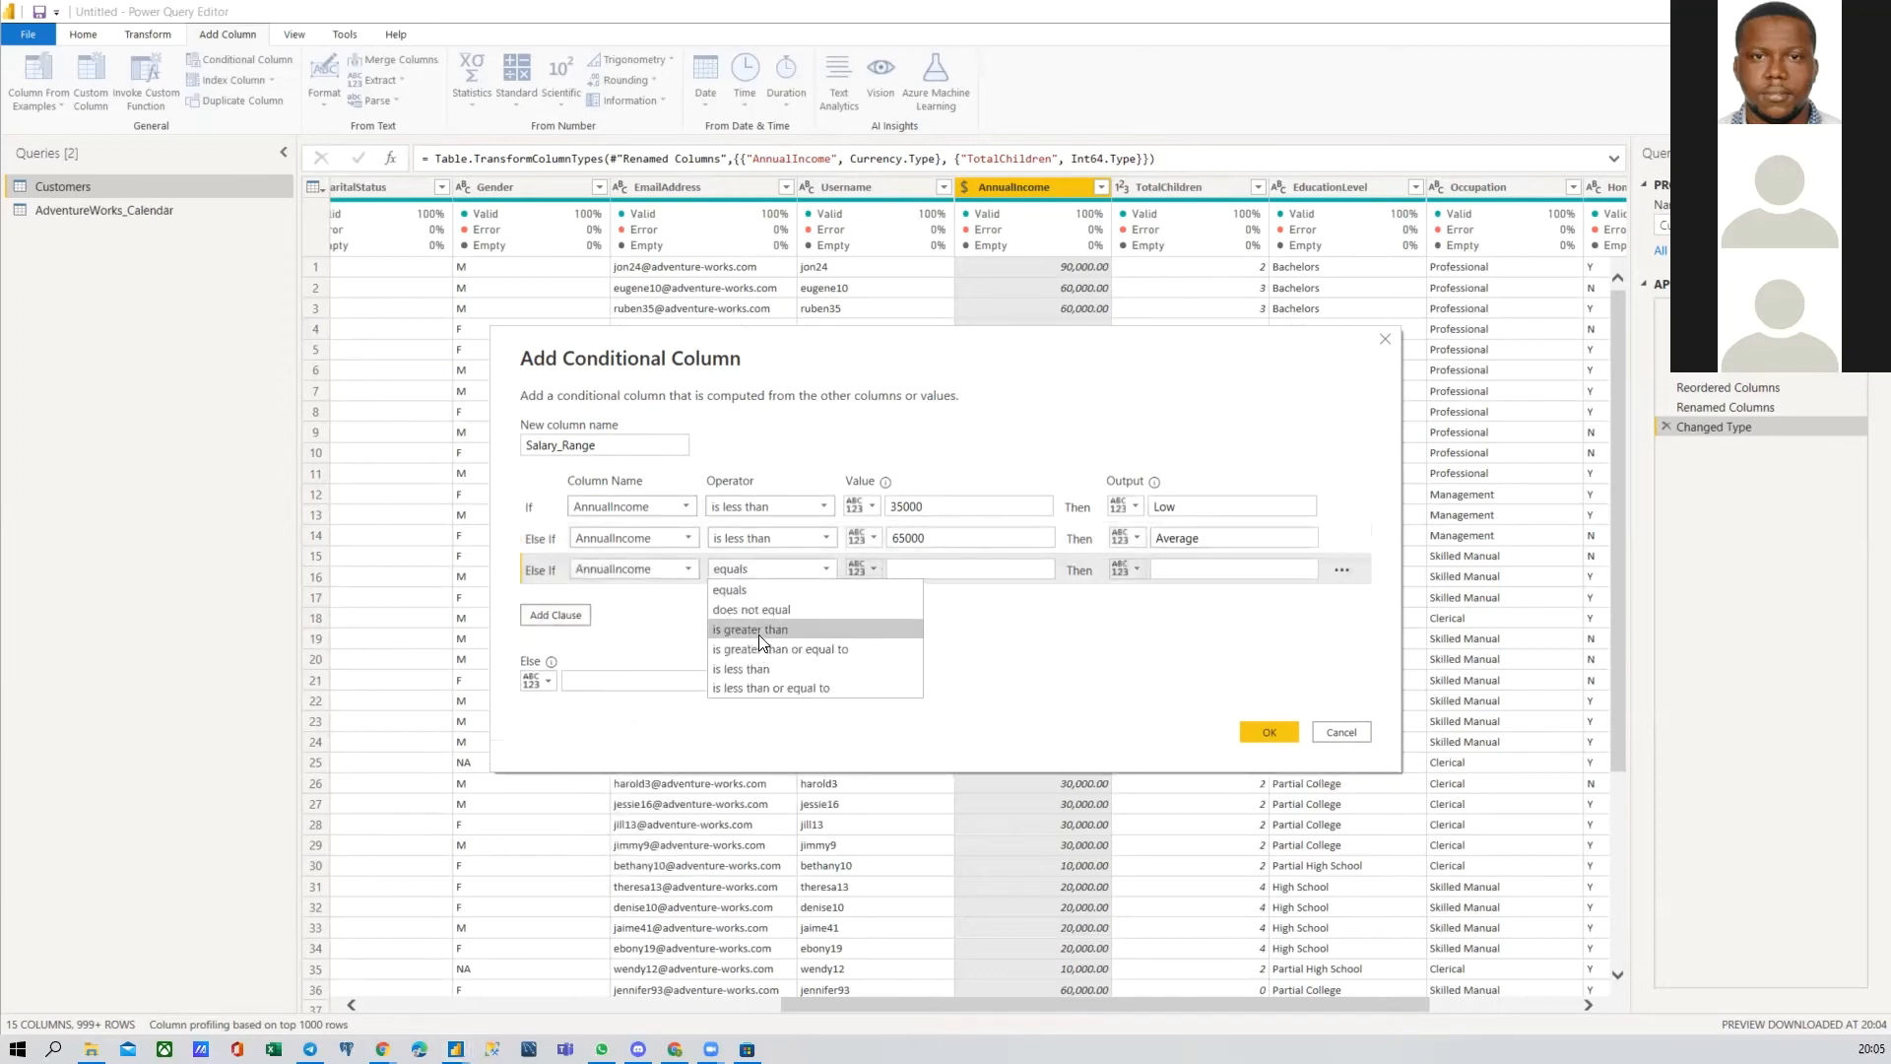
left_click(763, 627)
left_click(944, 570)
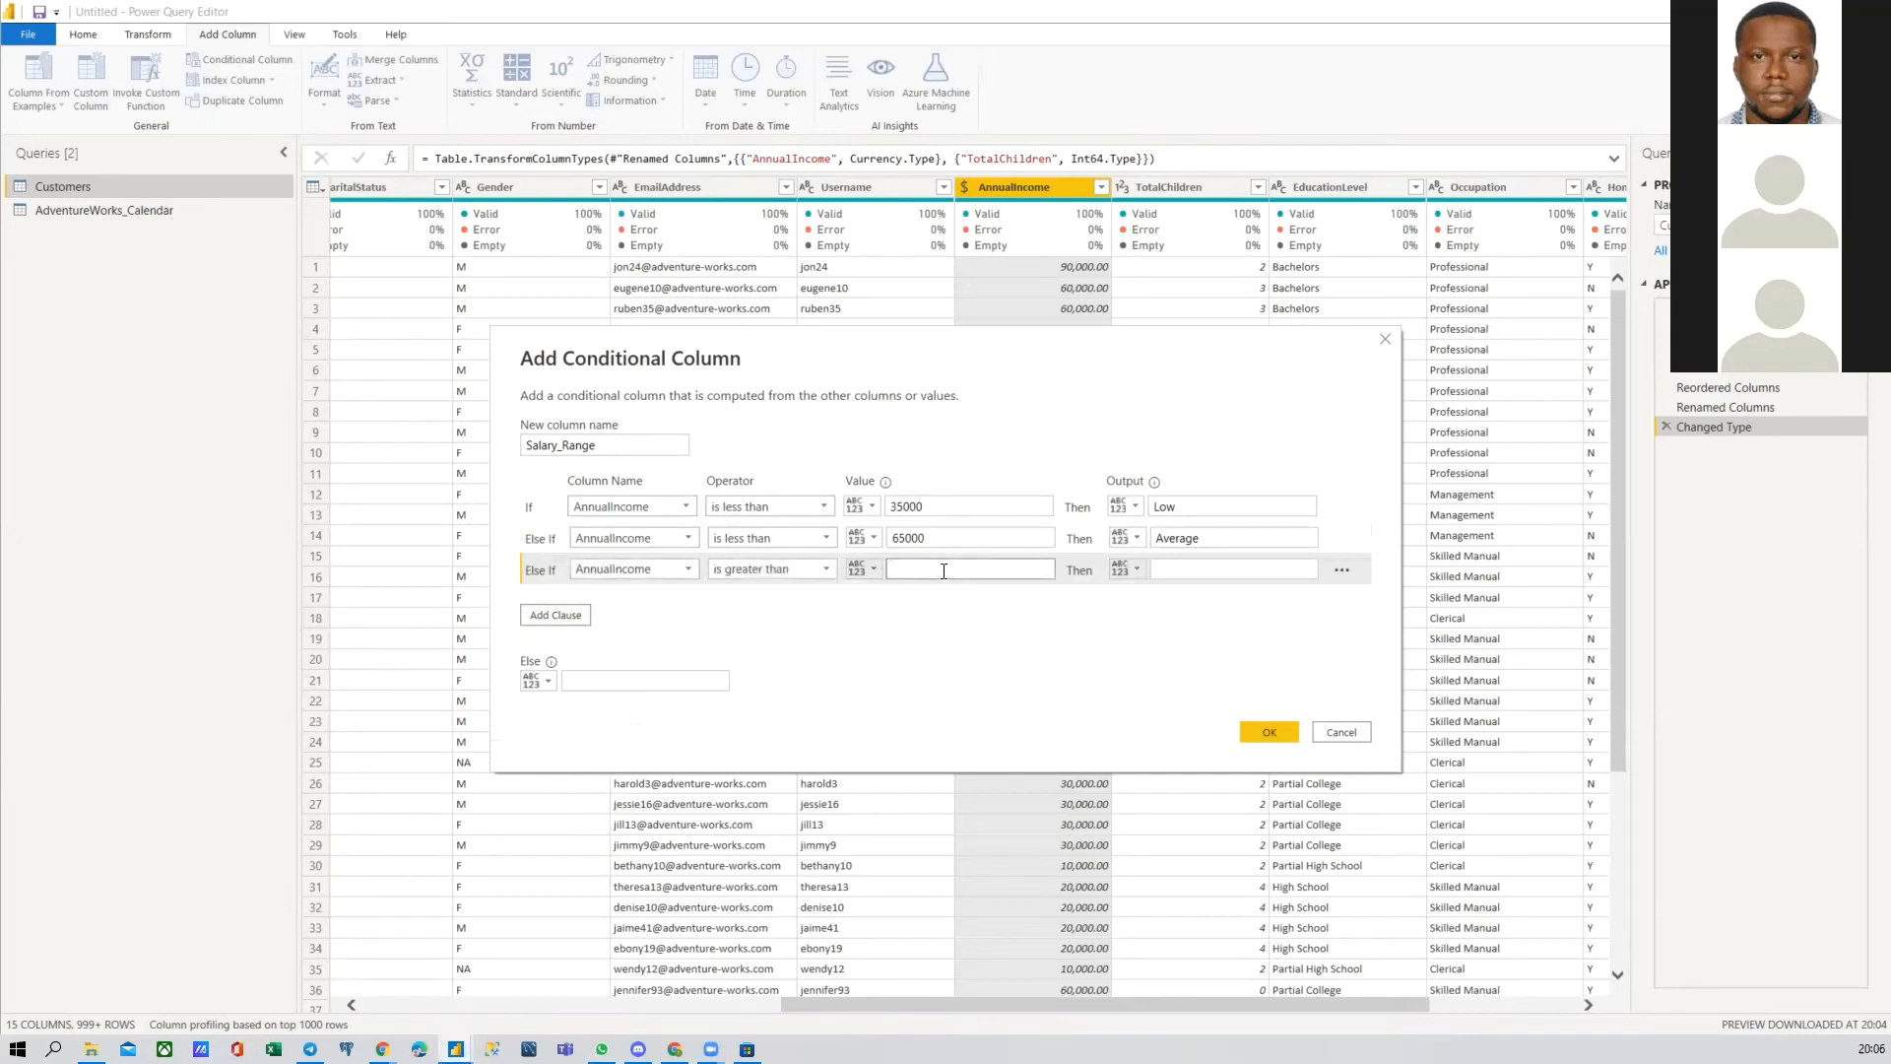
type("65000")
left_click(1267, 569)
type("High")
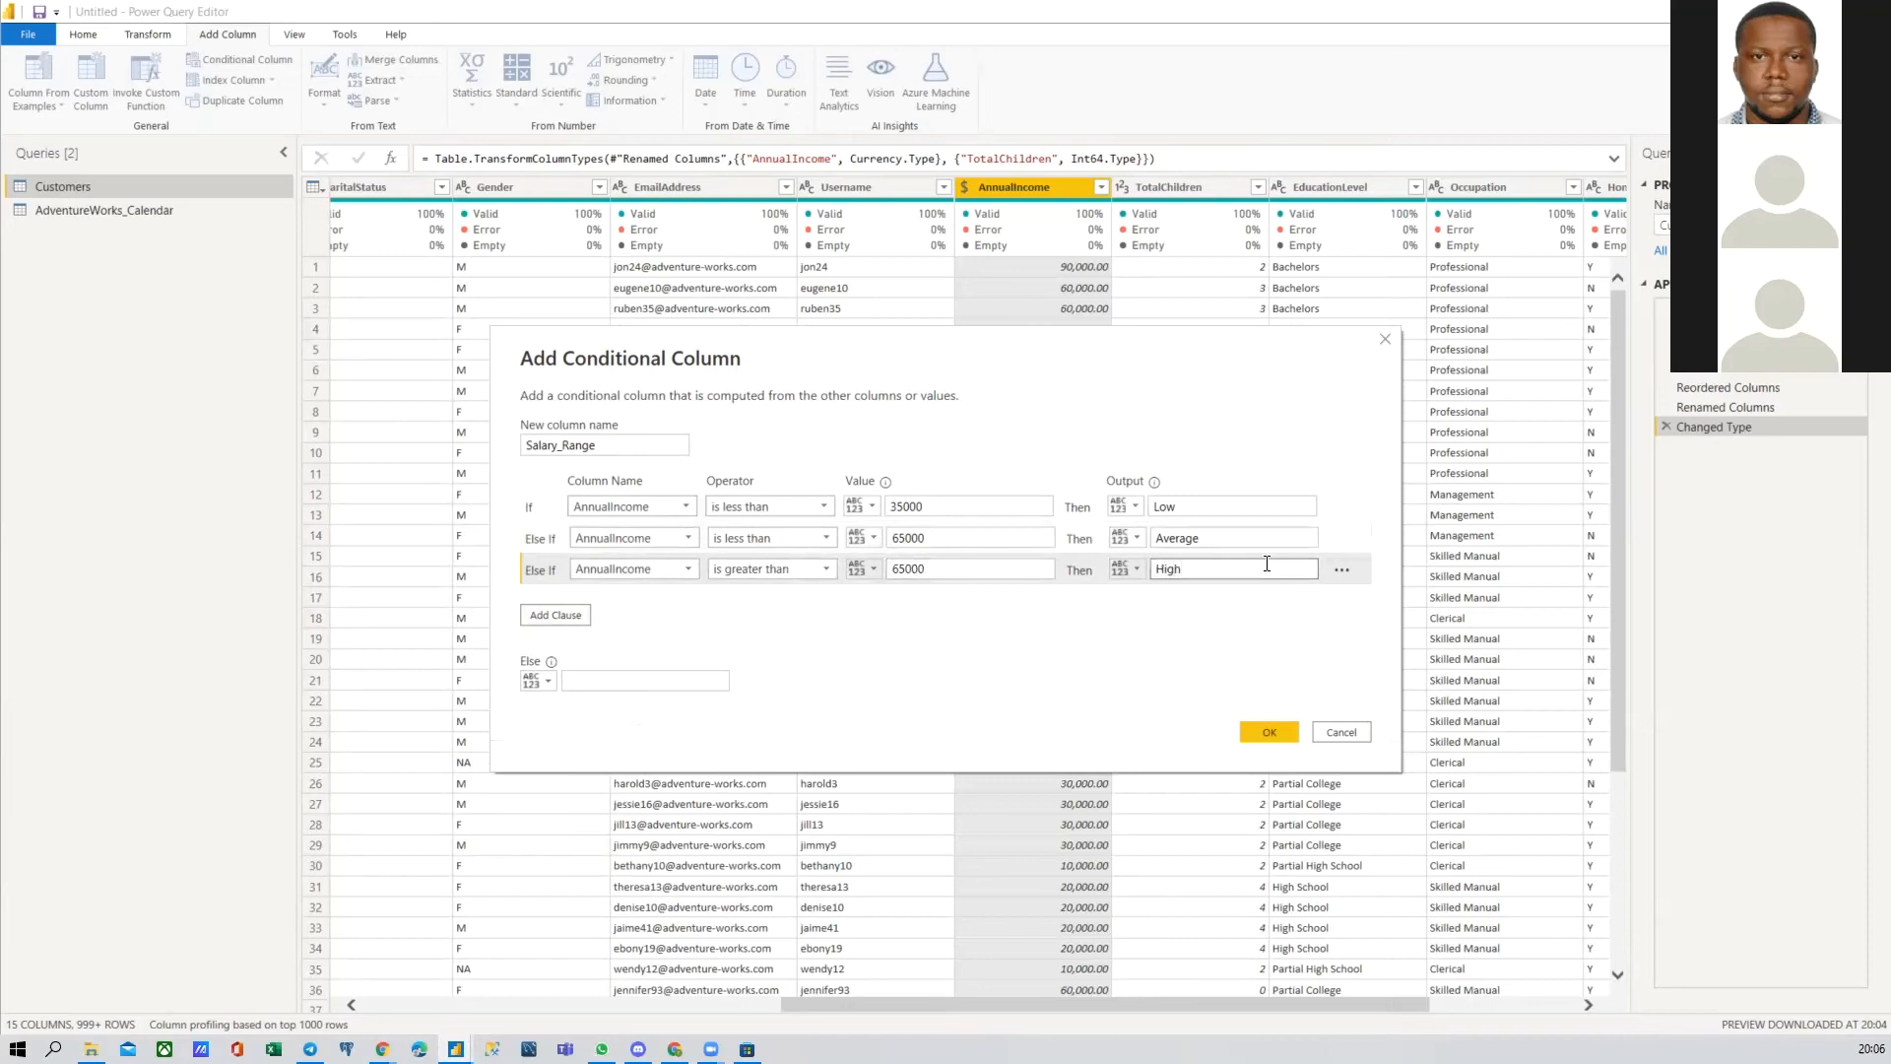
Step: Create the Salary_Range conditional column and move it directly after AnnualIncome
left_click(1361, 627)
left_click(1265, 732)
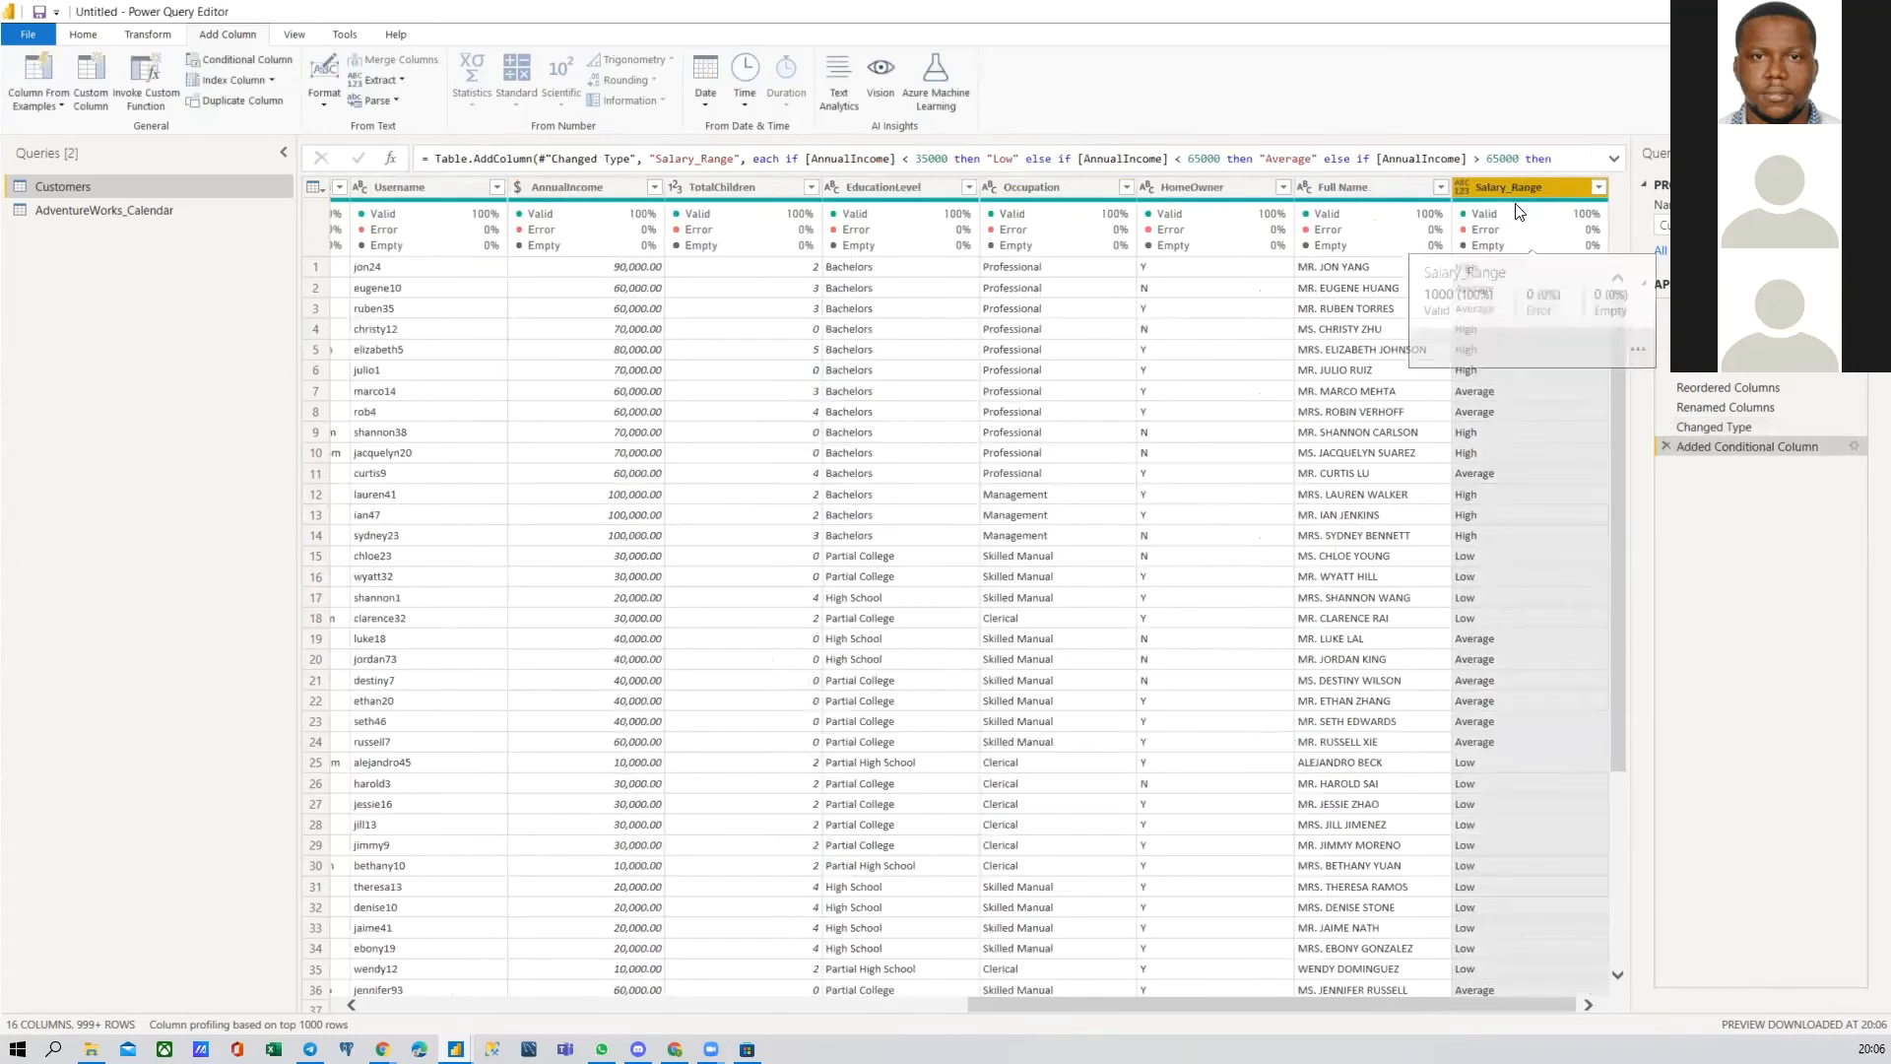
left_click_drag(1509, 191, 683, 227)
Step: Check several rows to compare each AnnualIncome amount with its Salary_Range category
left_click(646, 270)
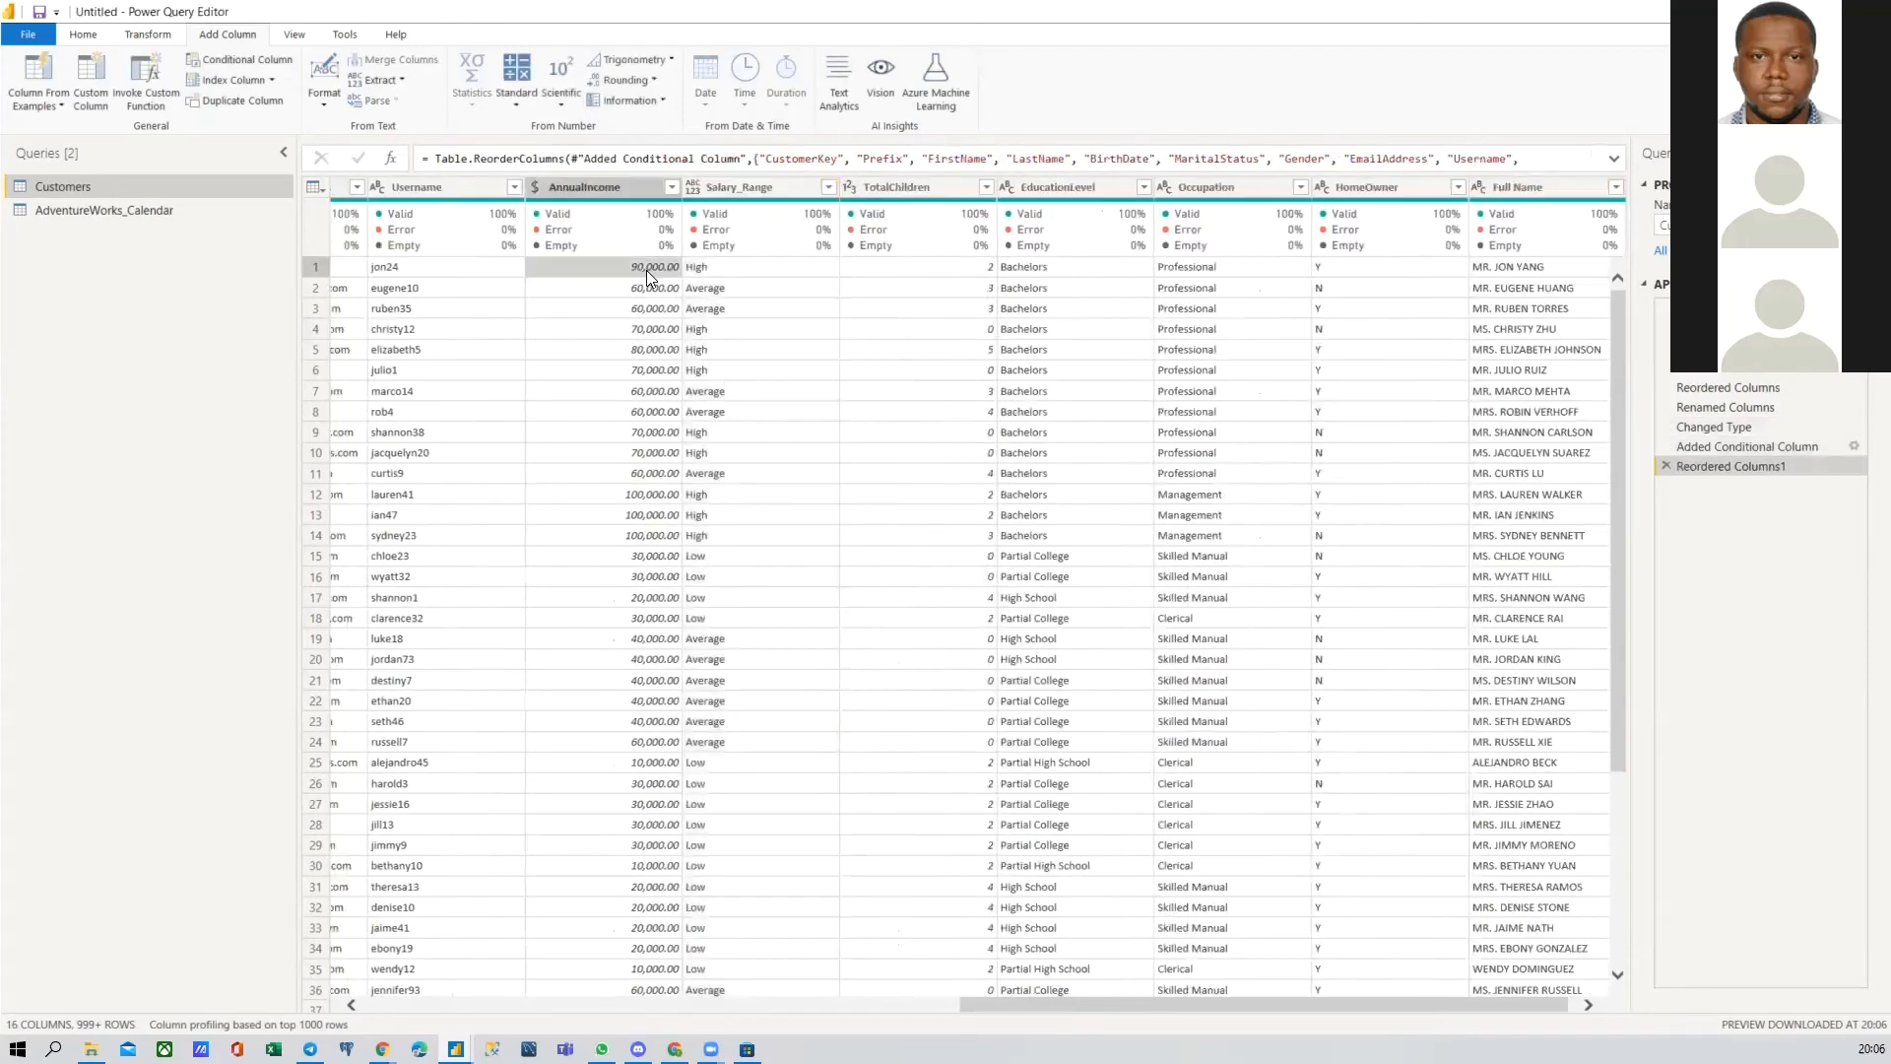
left_click(715, 268)
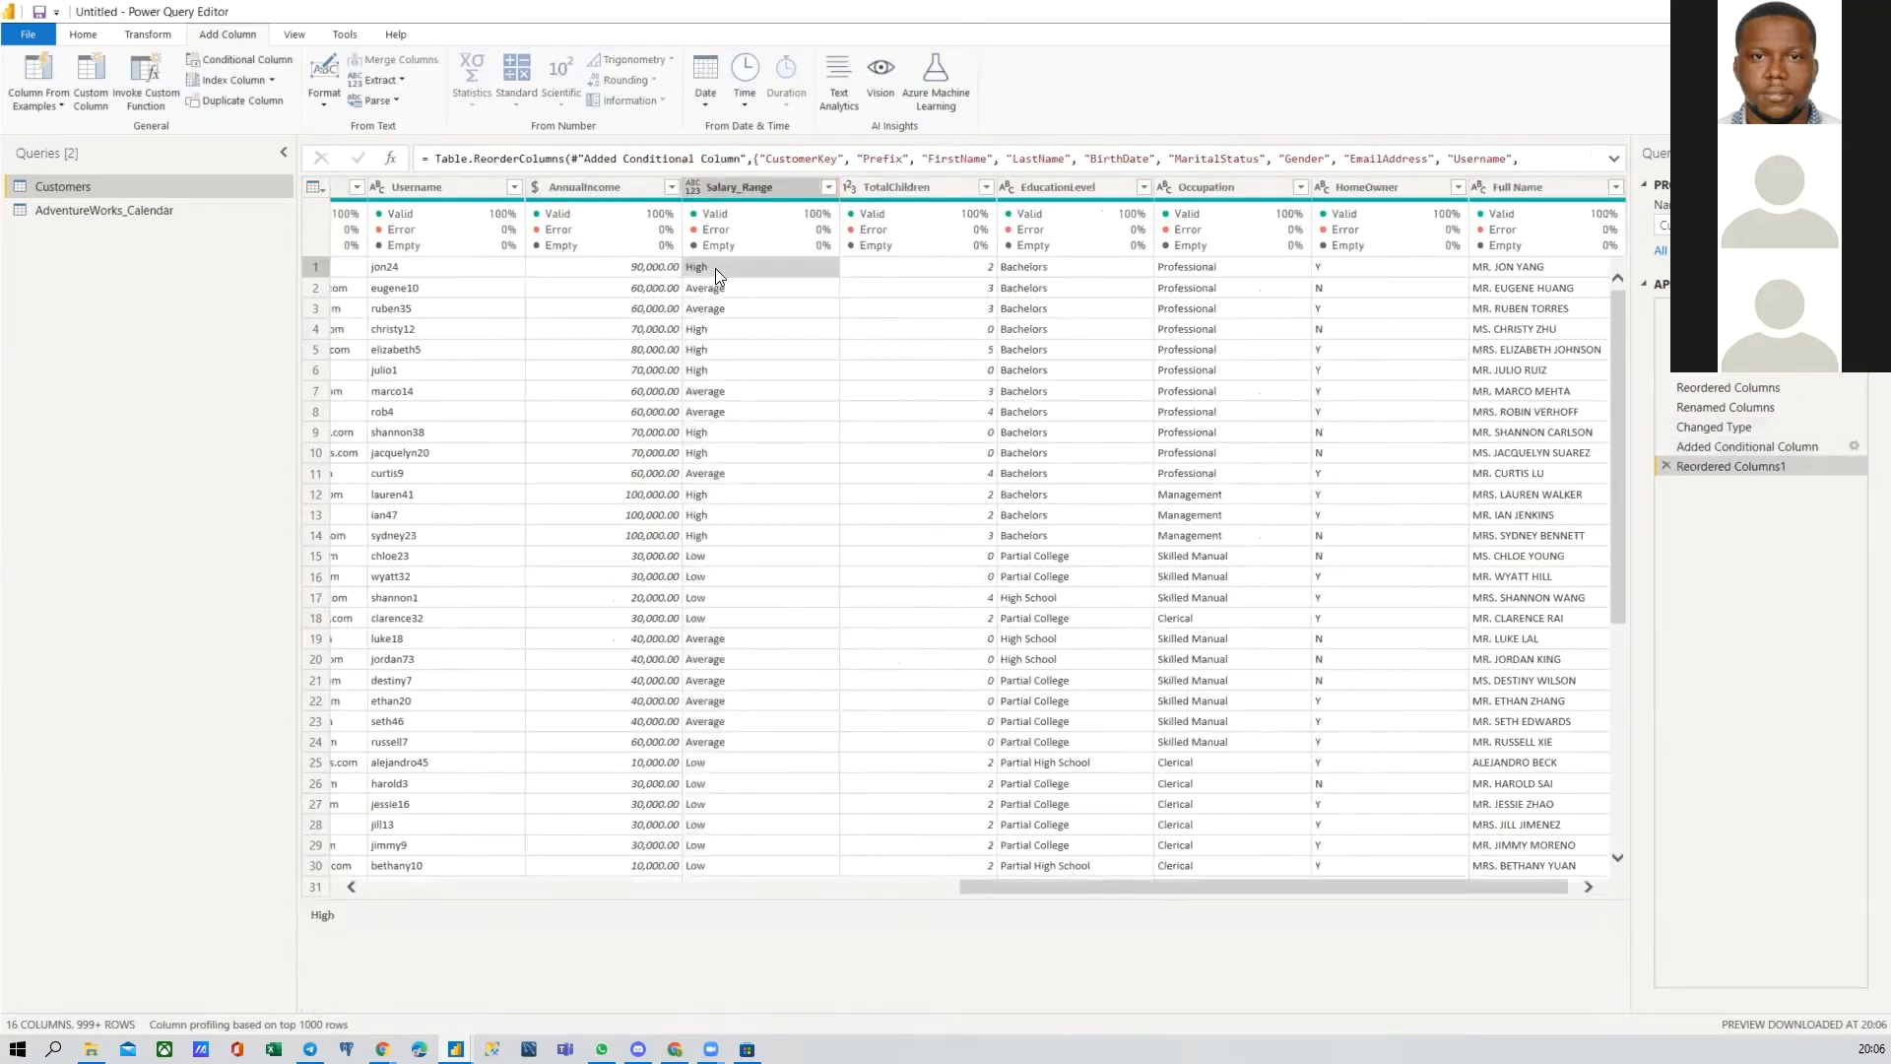
left_click(650, 289)
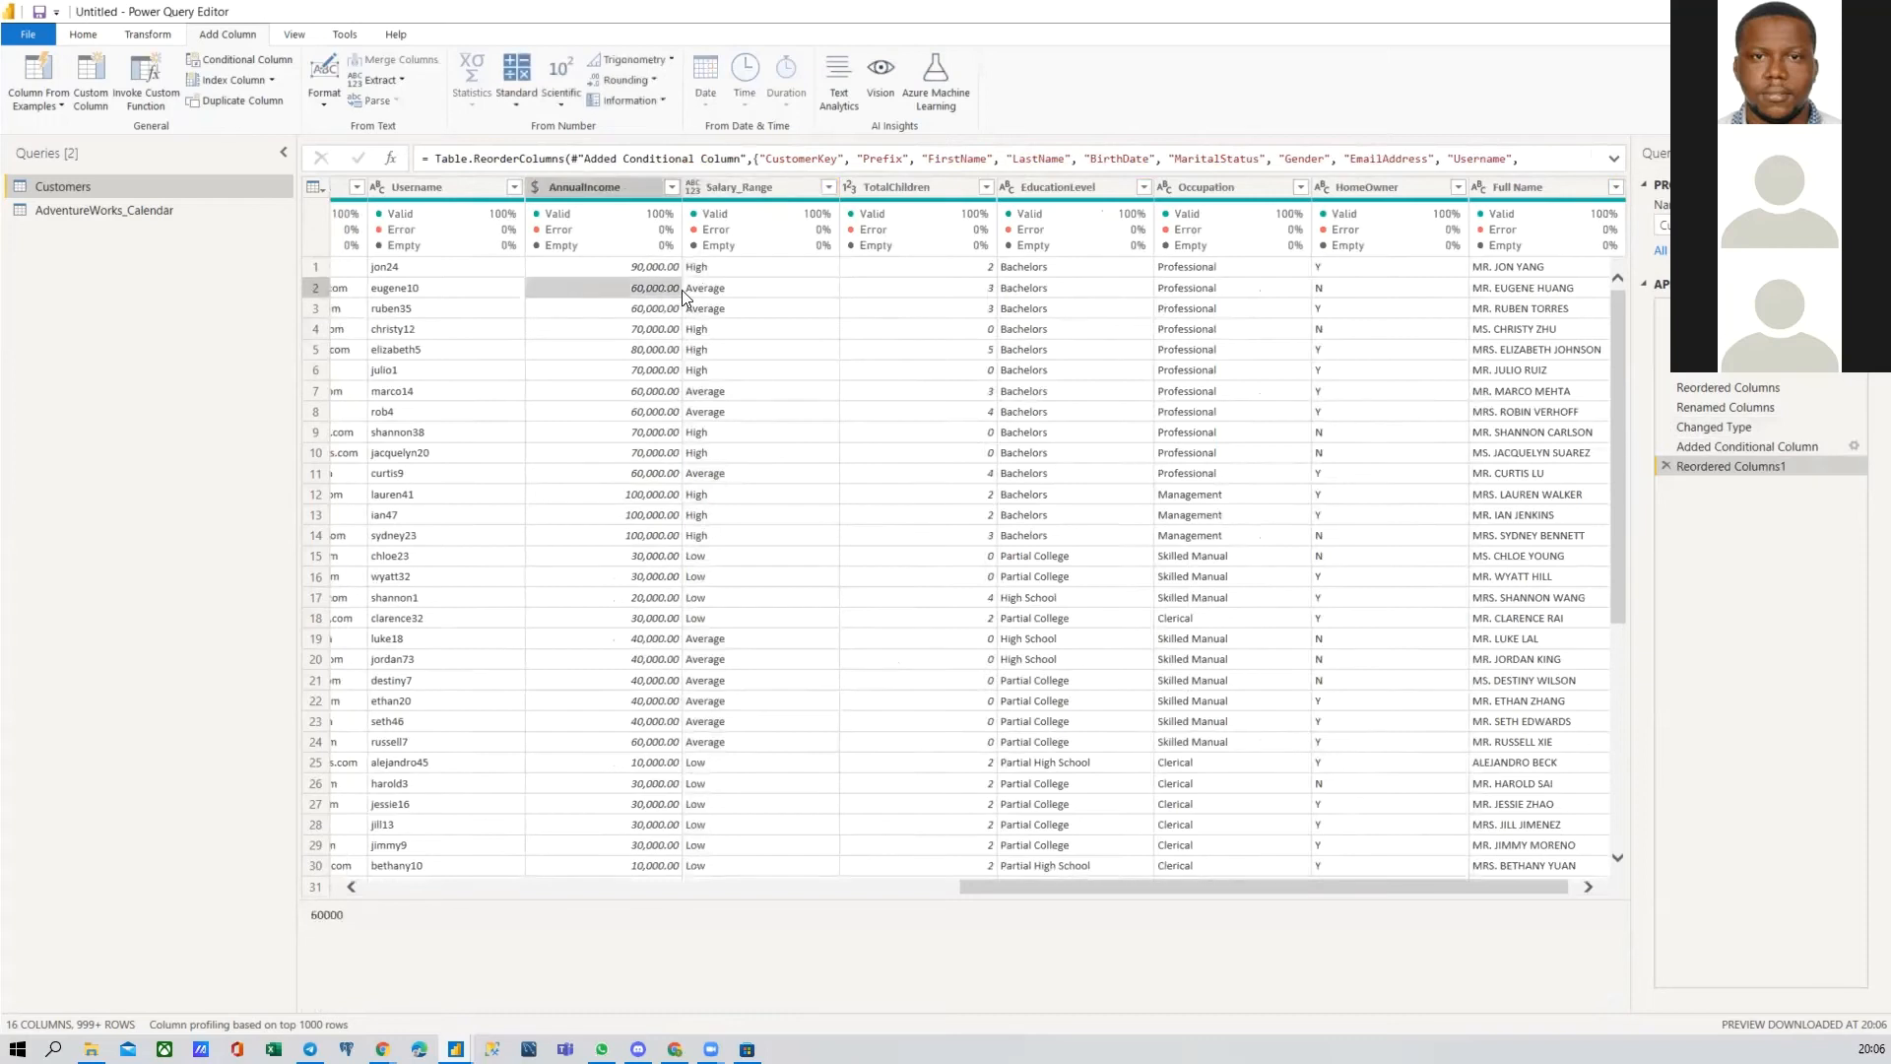
left_click(732, 289)
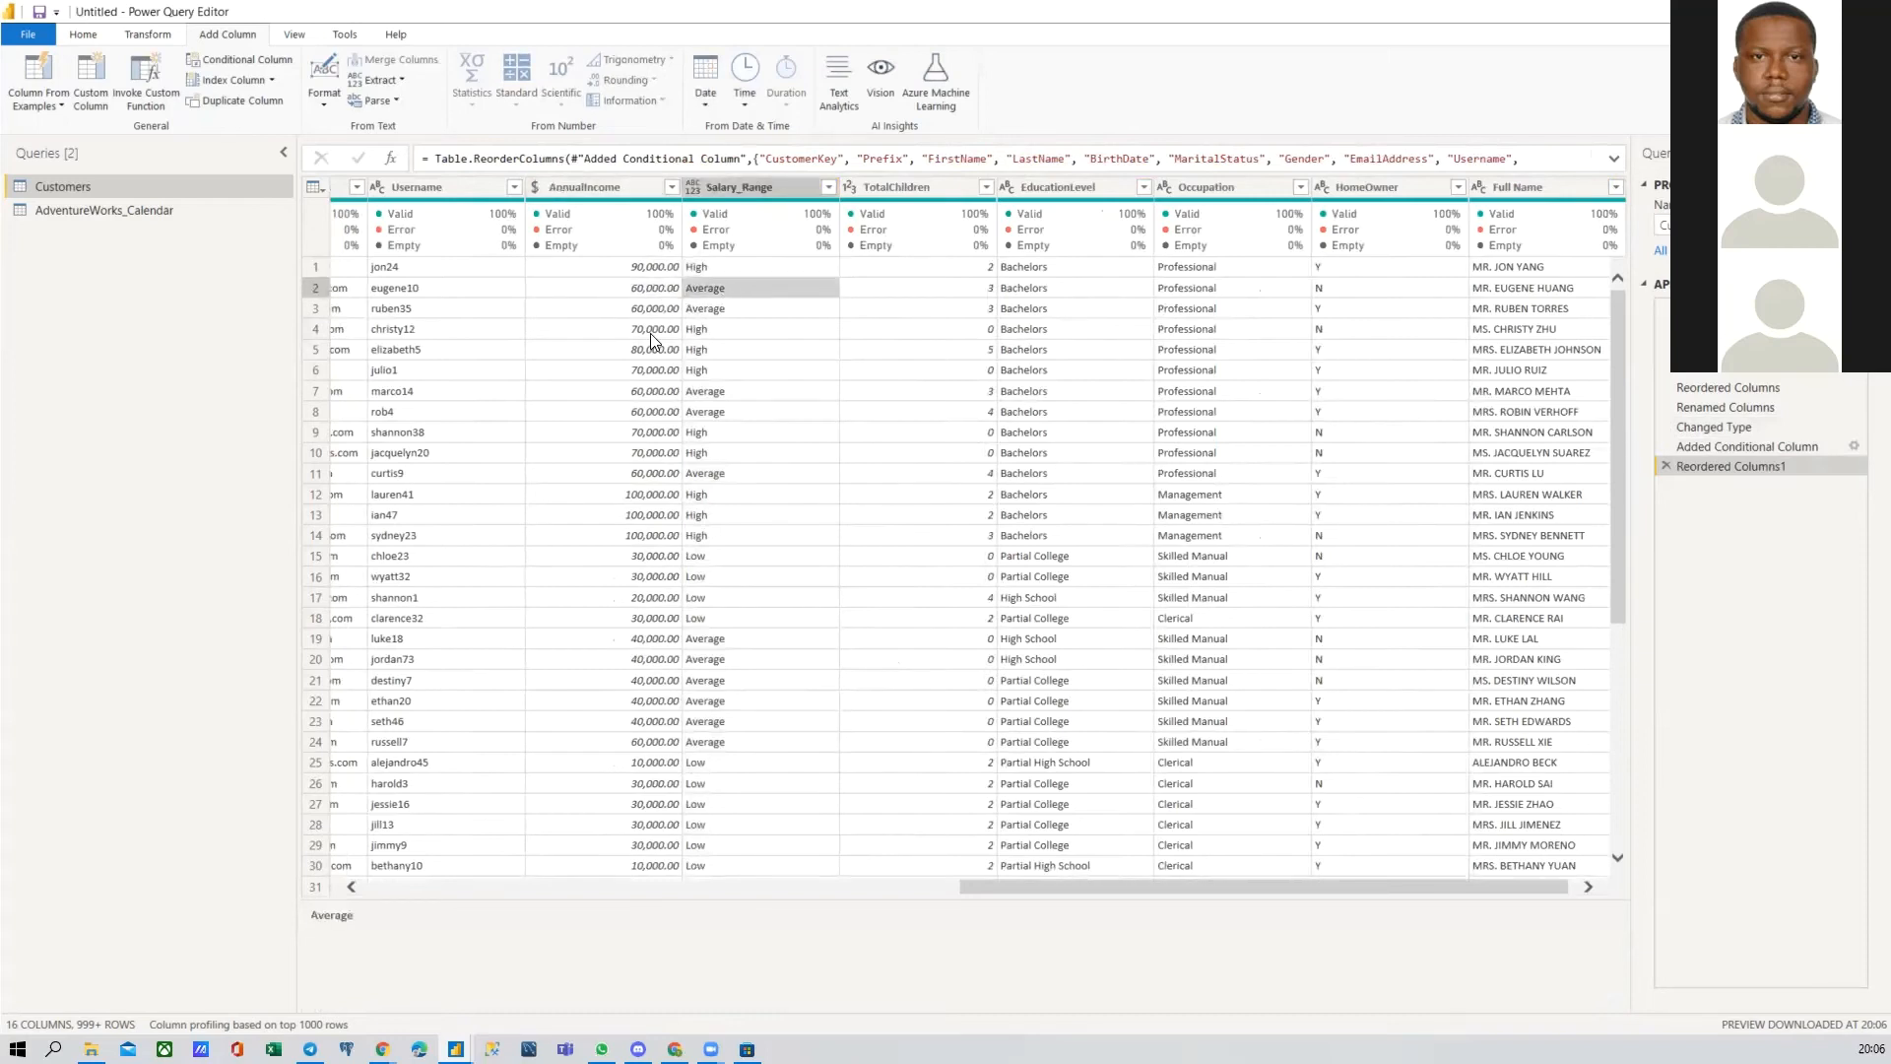
left_click(650, 331)
left_click(742, 330)
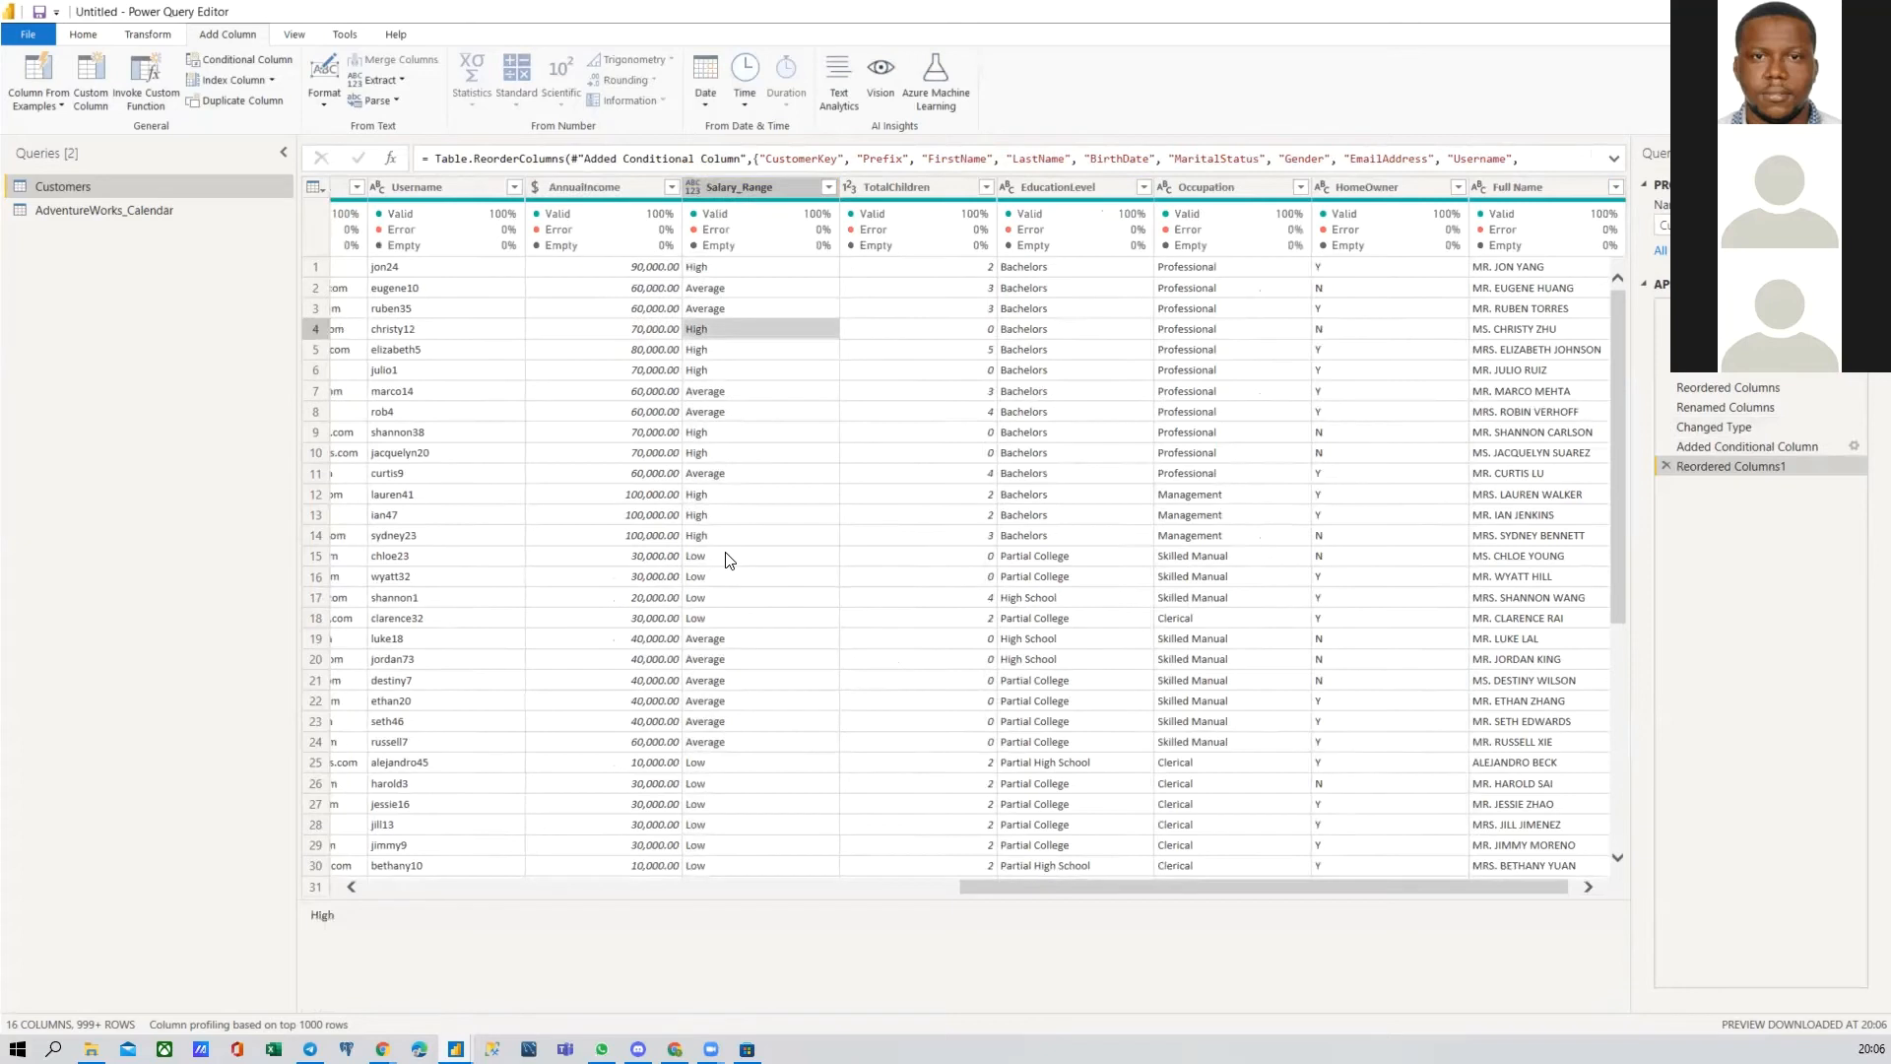
left_click(655, 598)
left_click(658, 579)
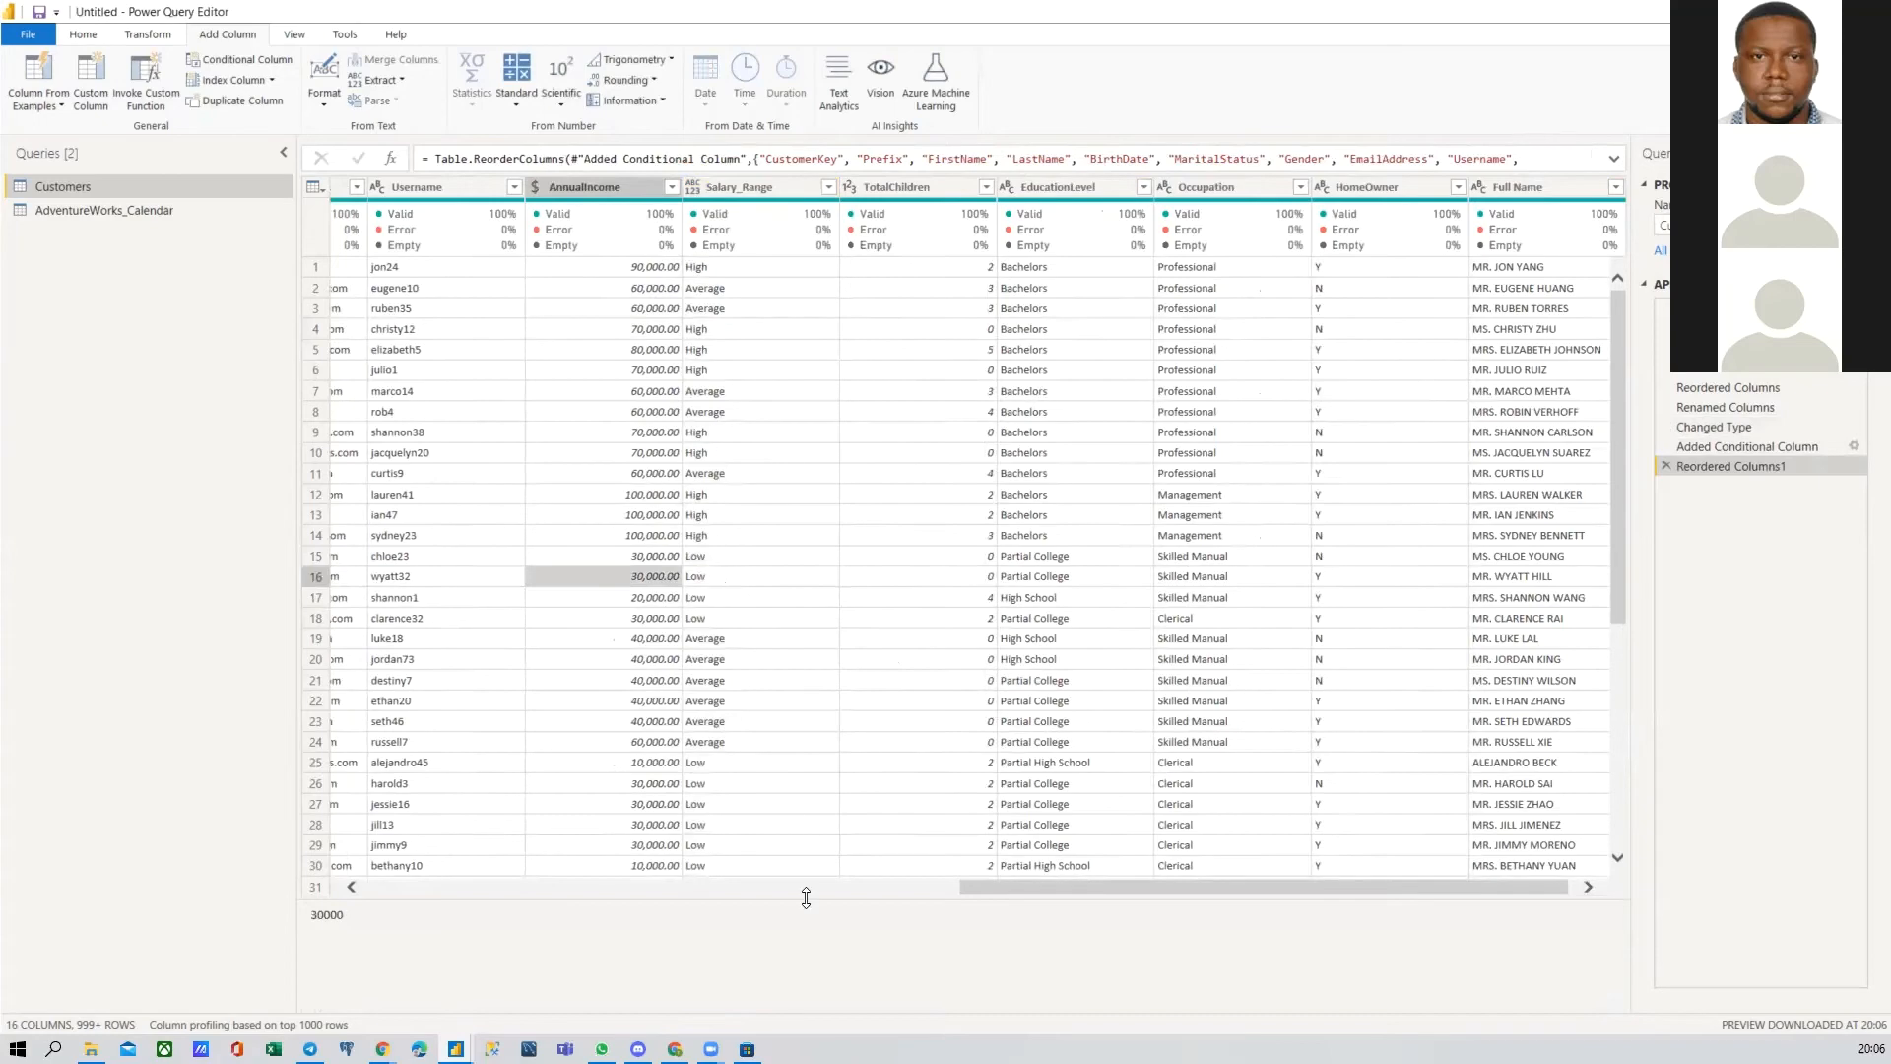
Step: Examine the text formatting, splitting and extraction options available for the FirstName column
left_click_drag(1016, 887, 421, 889)
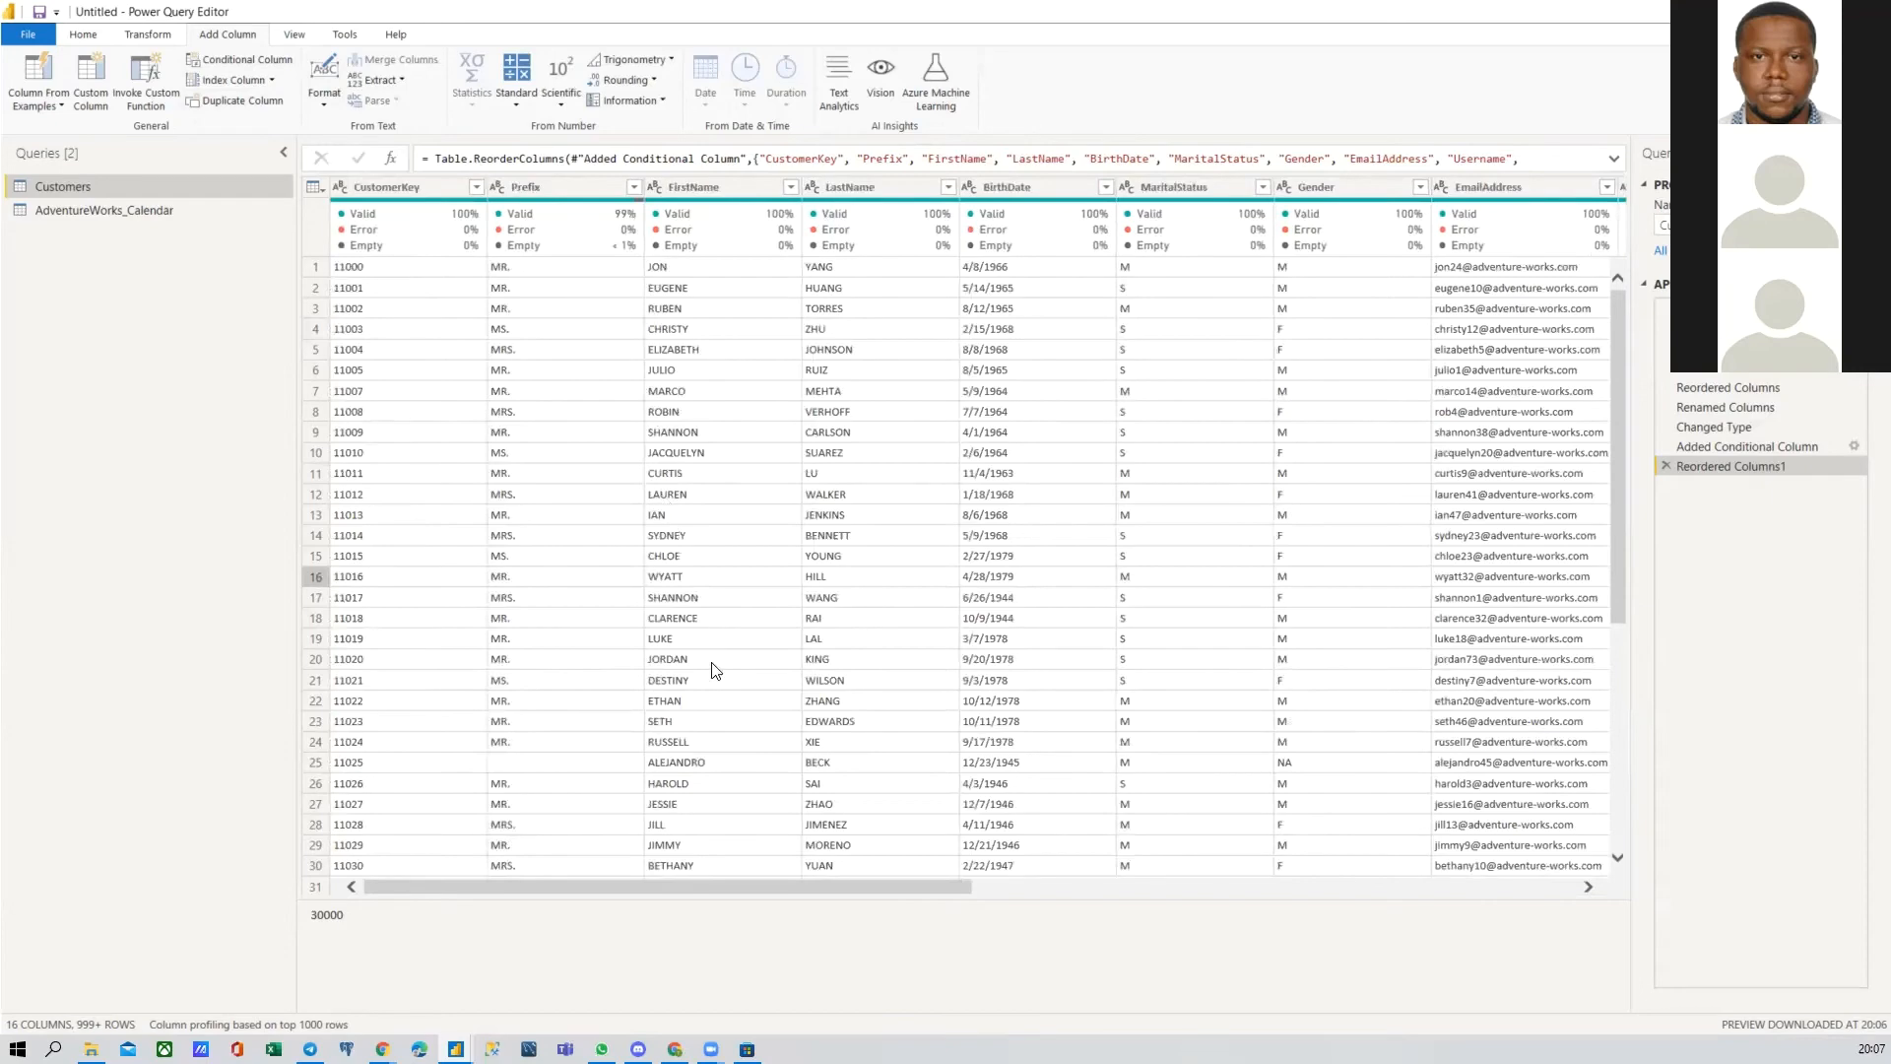
left_click_drag(753, 897, 660, 882)
left_click(691, 186)
left_click(676, 195)
left_click(148, 37)
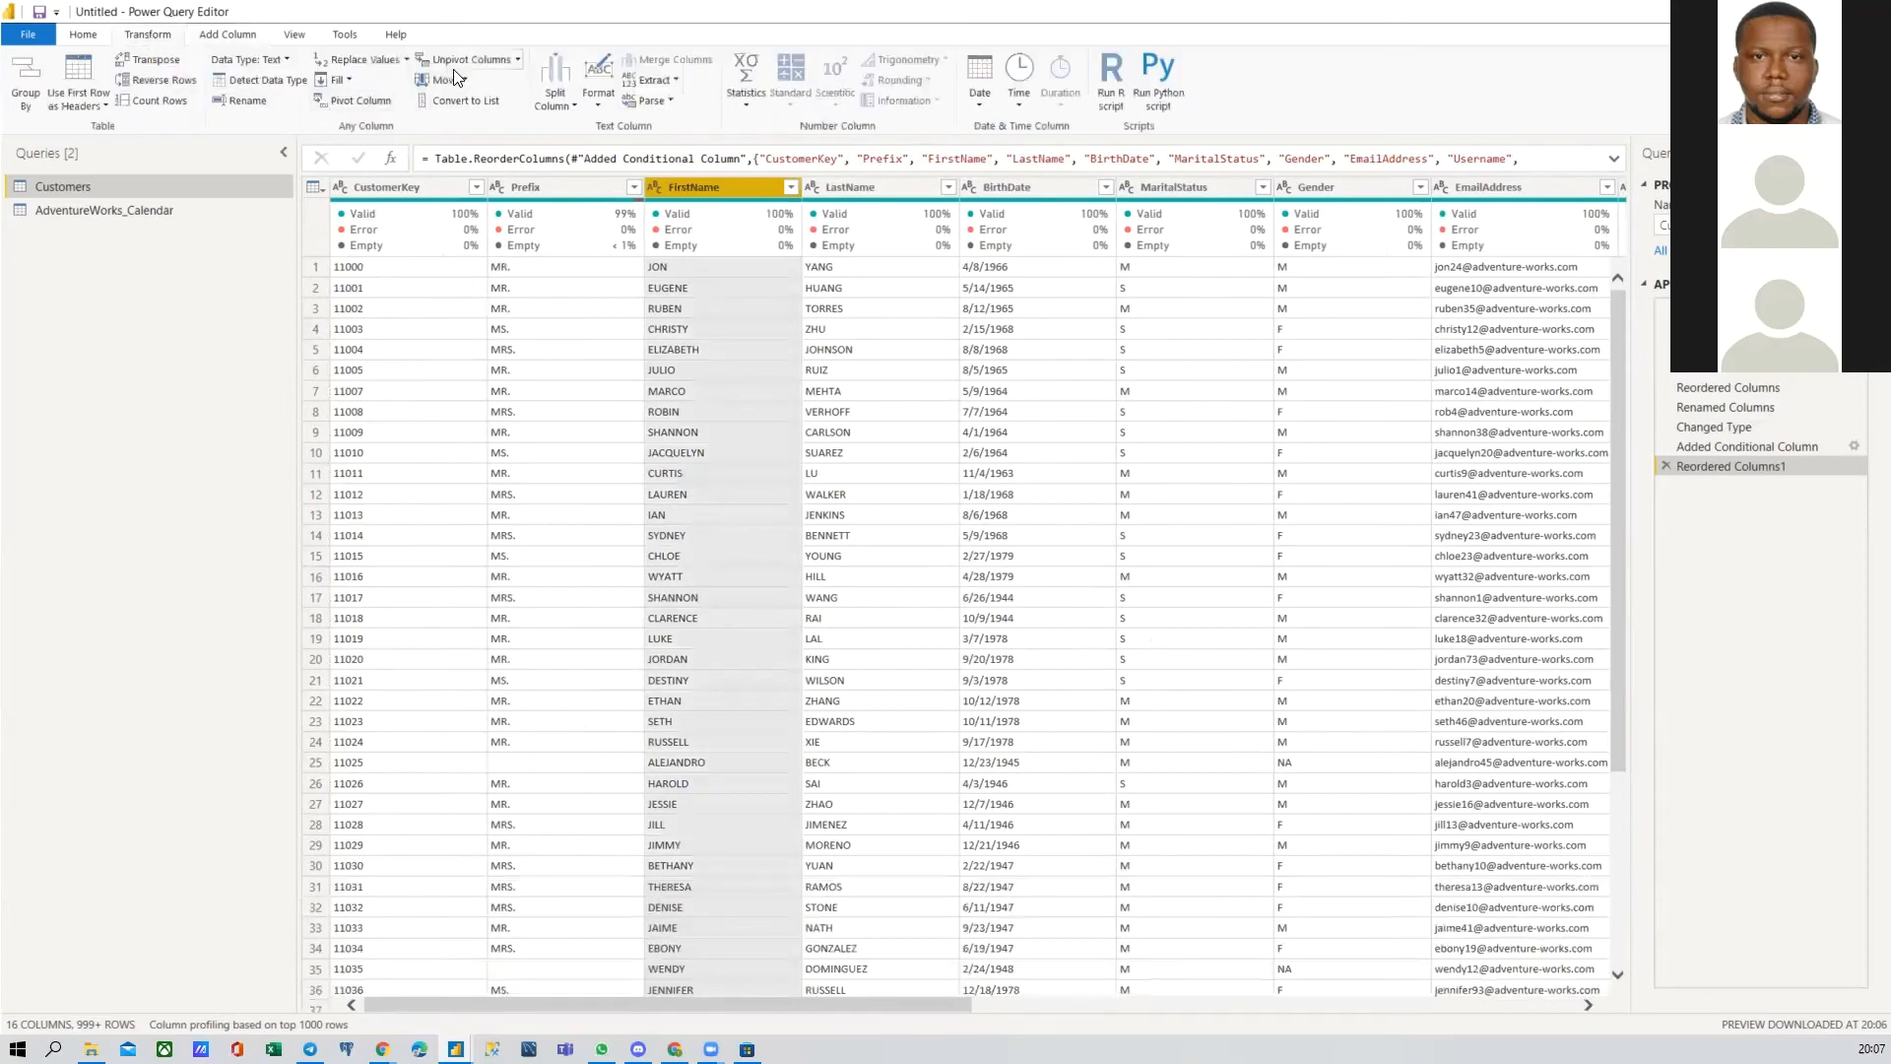
left_click(599, 96)
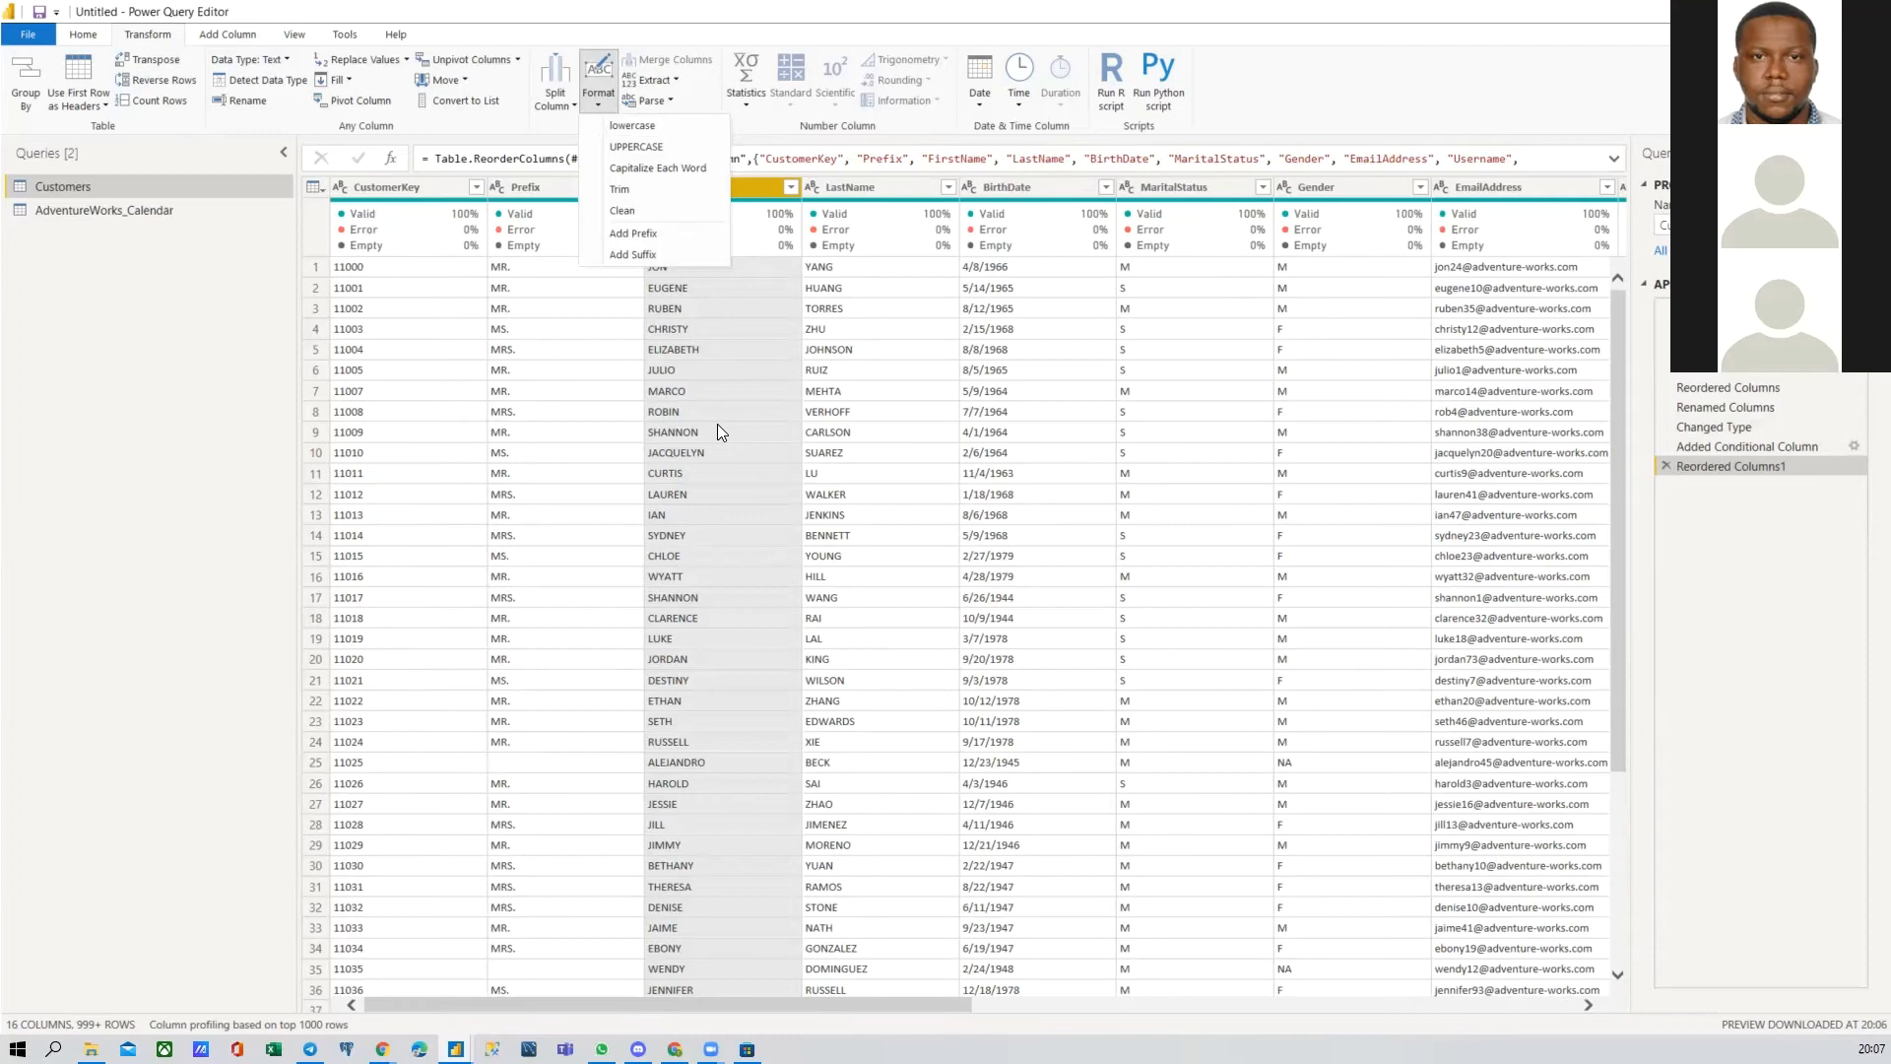
left_click(747, 863)
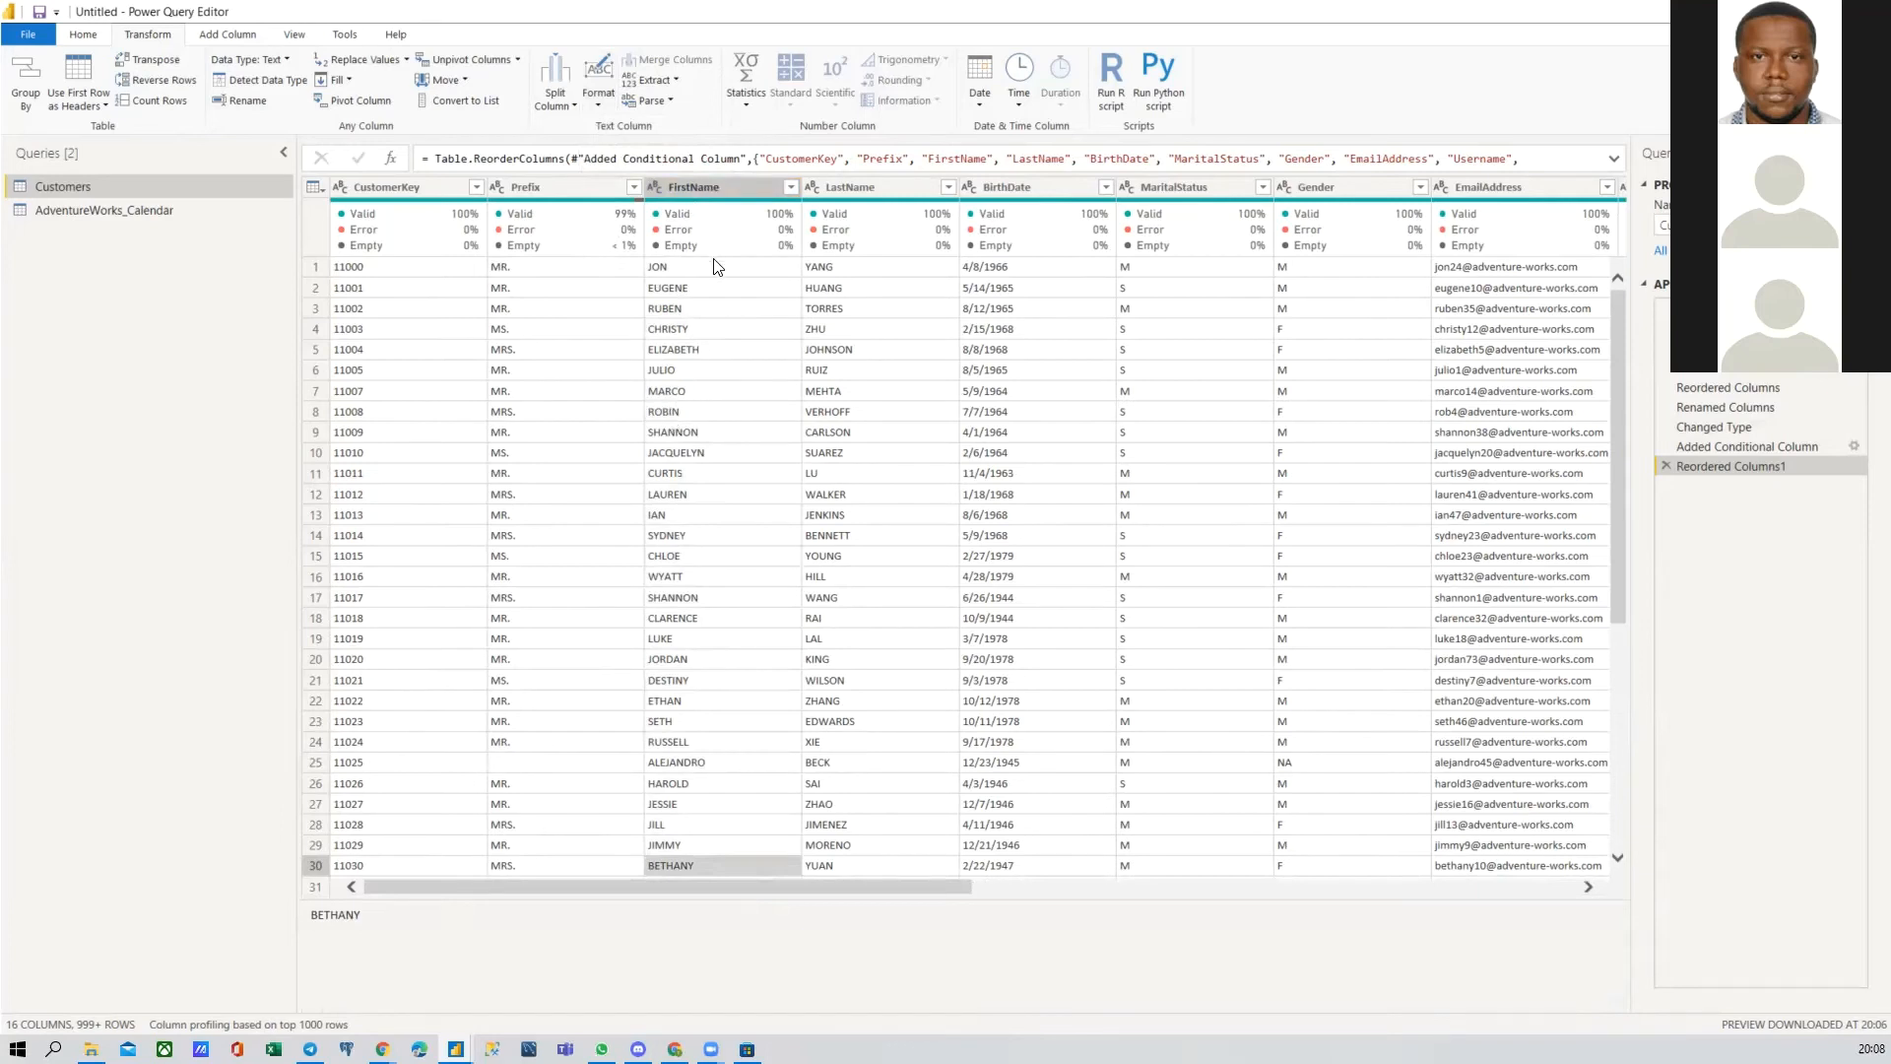
left_click(597, 103)
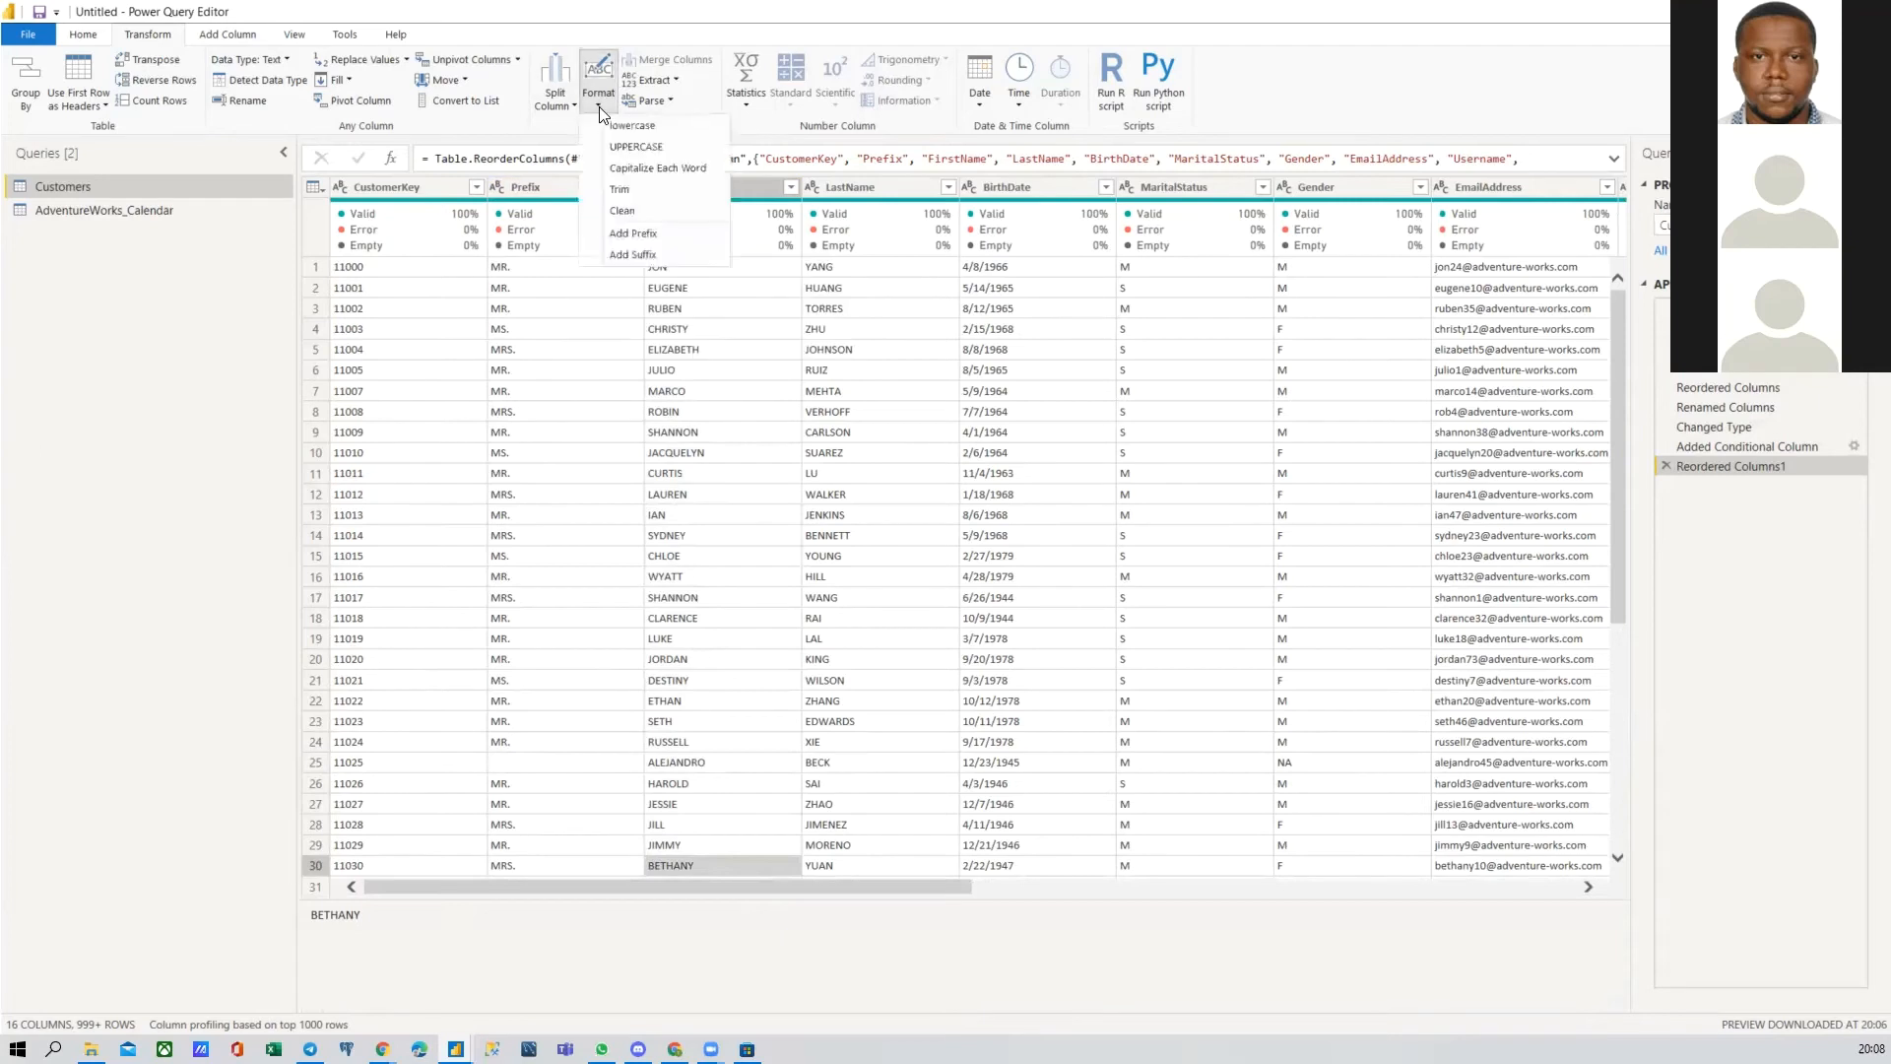
left_click(557, 102)
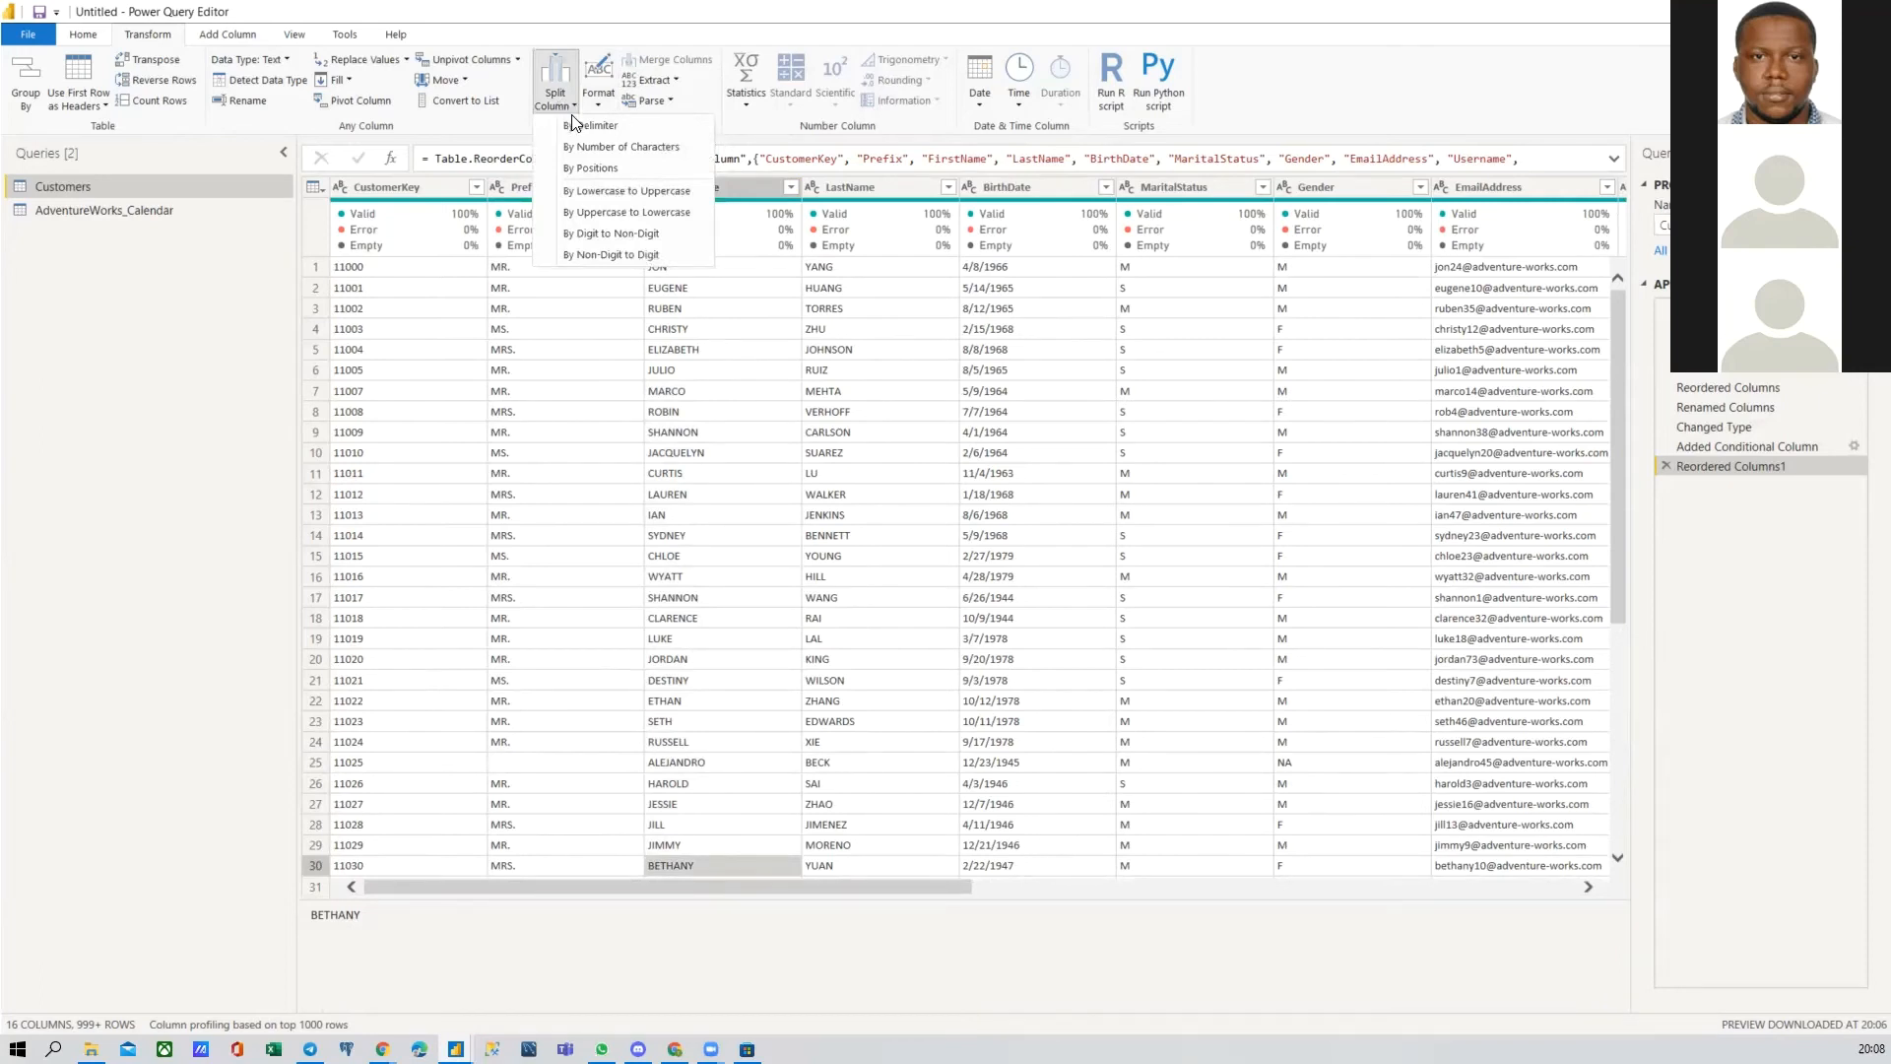
left_click(228, 35)
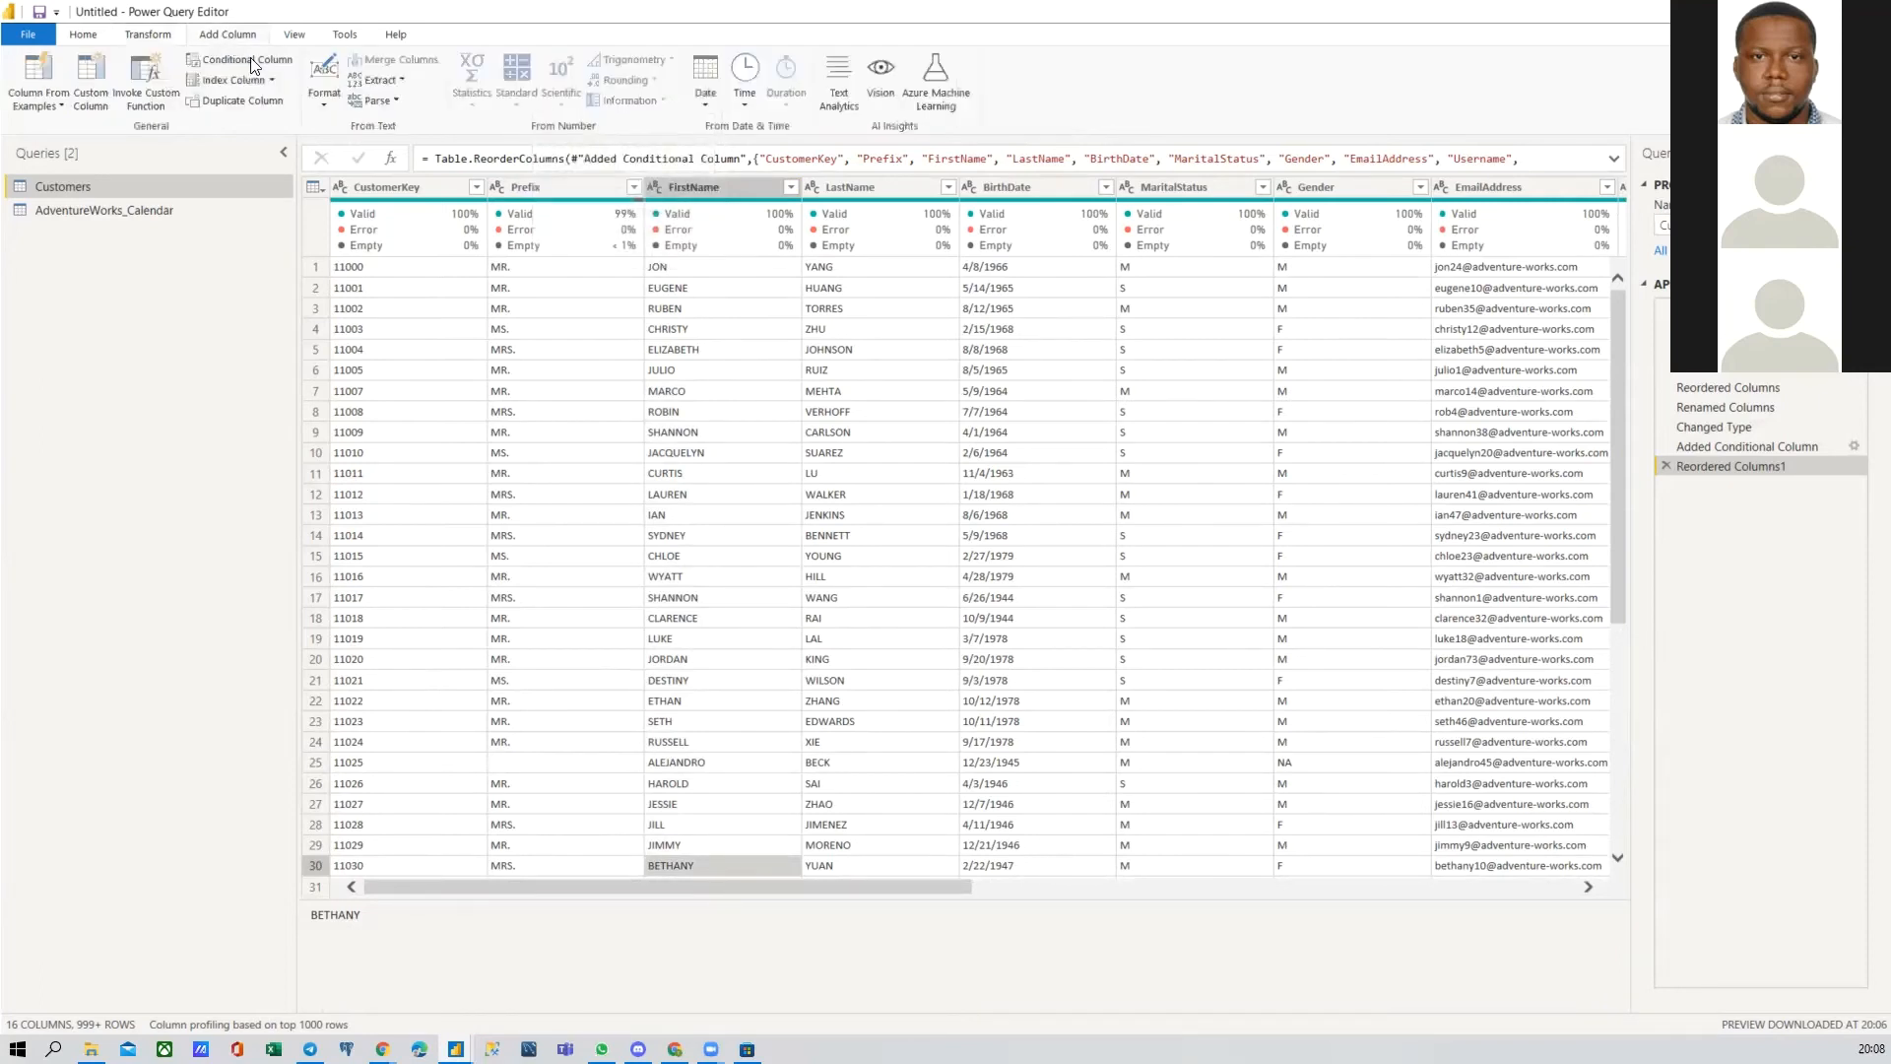
left_click(380, 80)
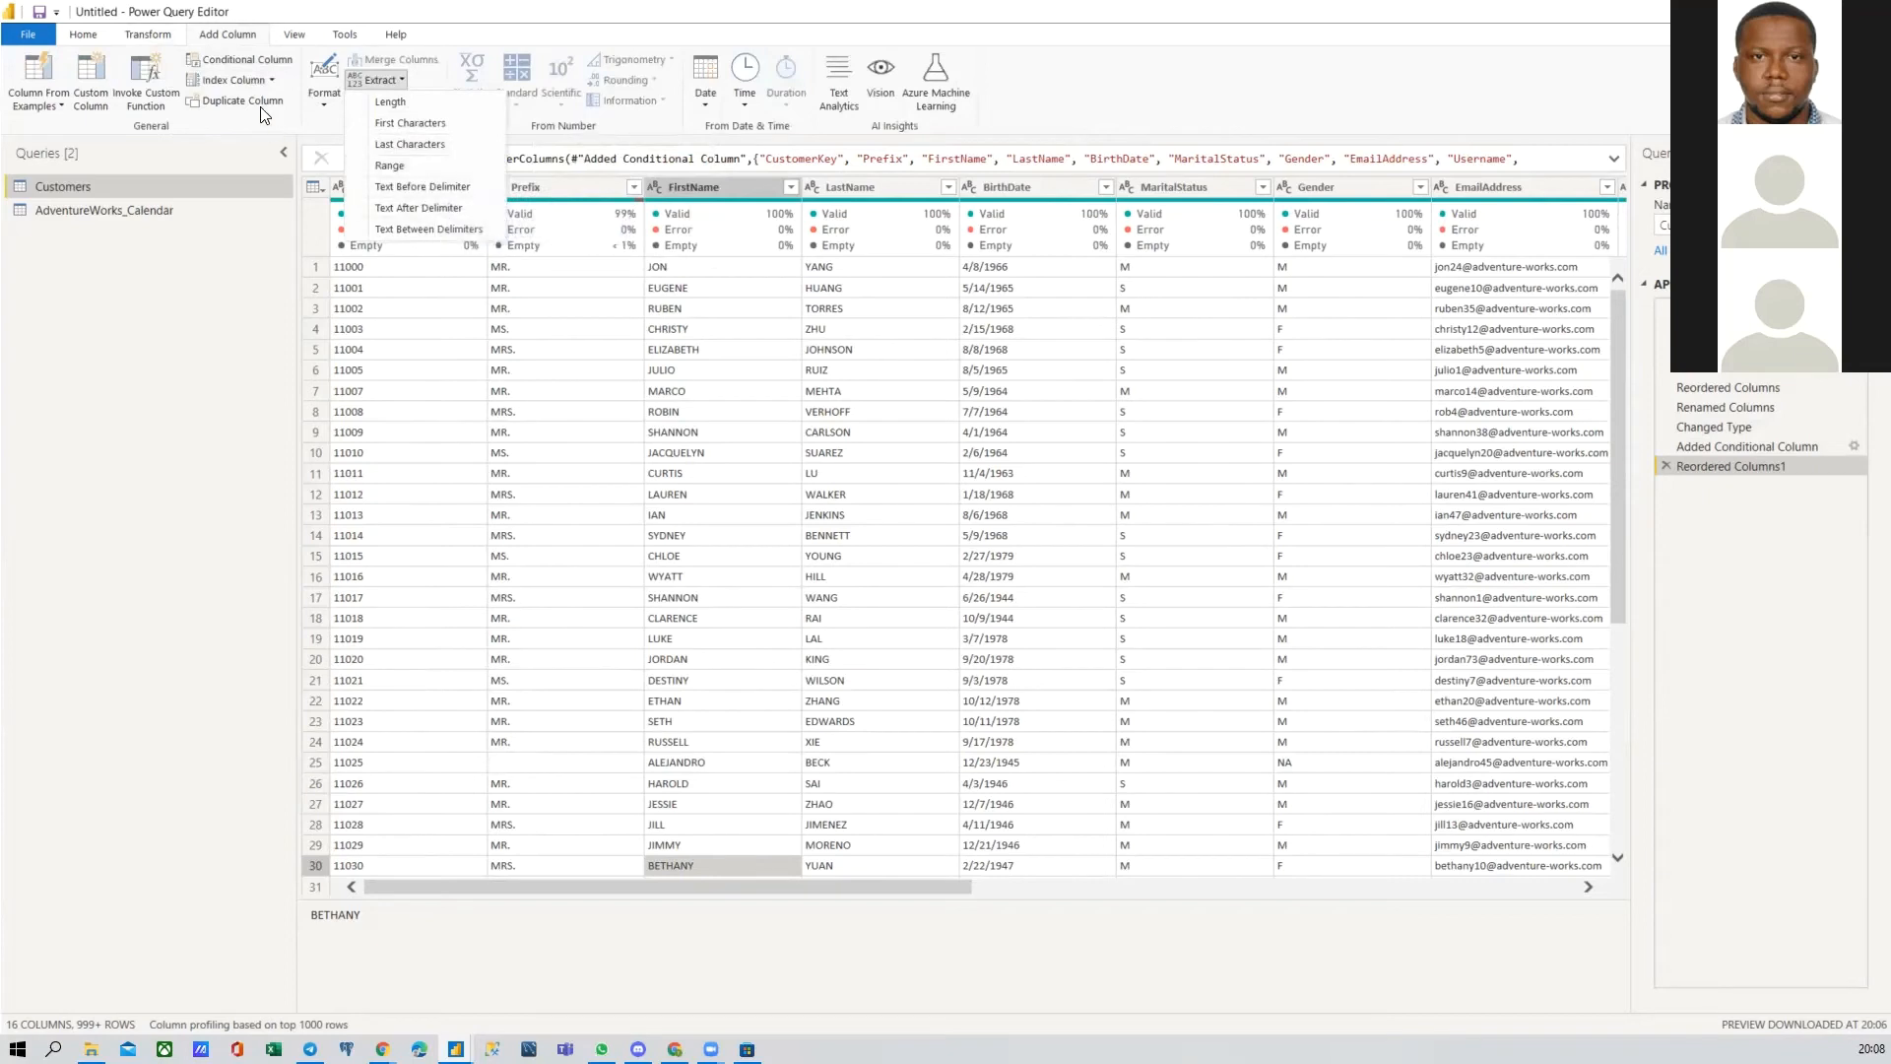
left_click(147, 35)
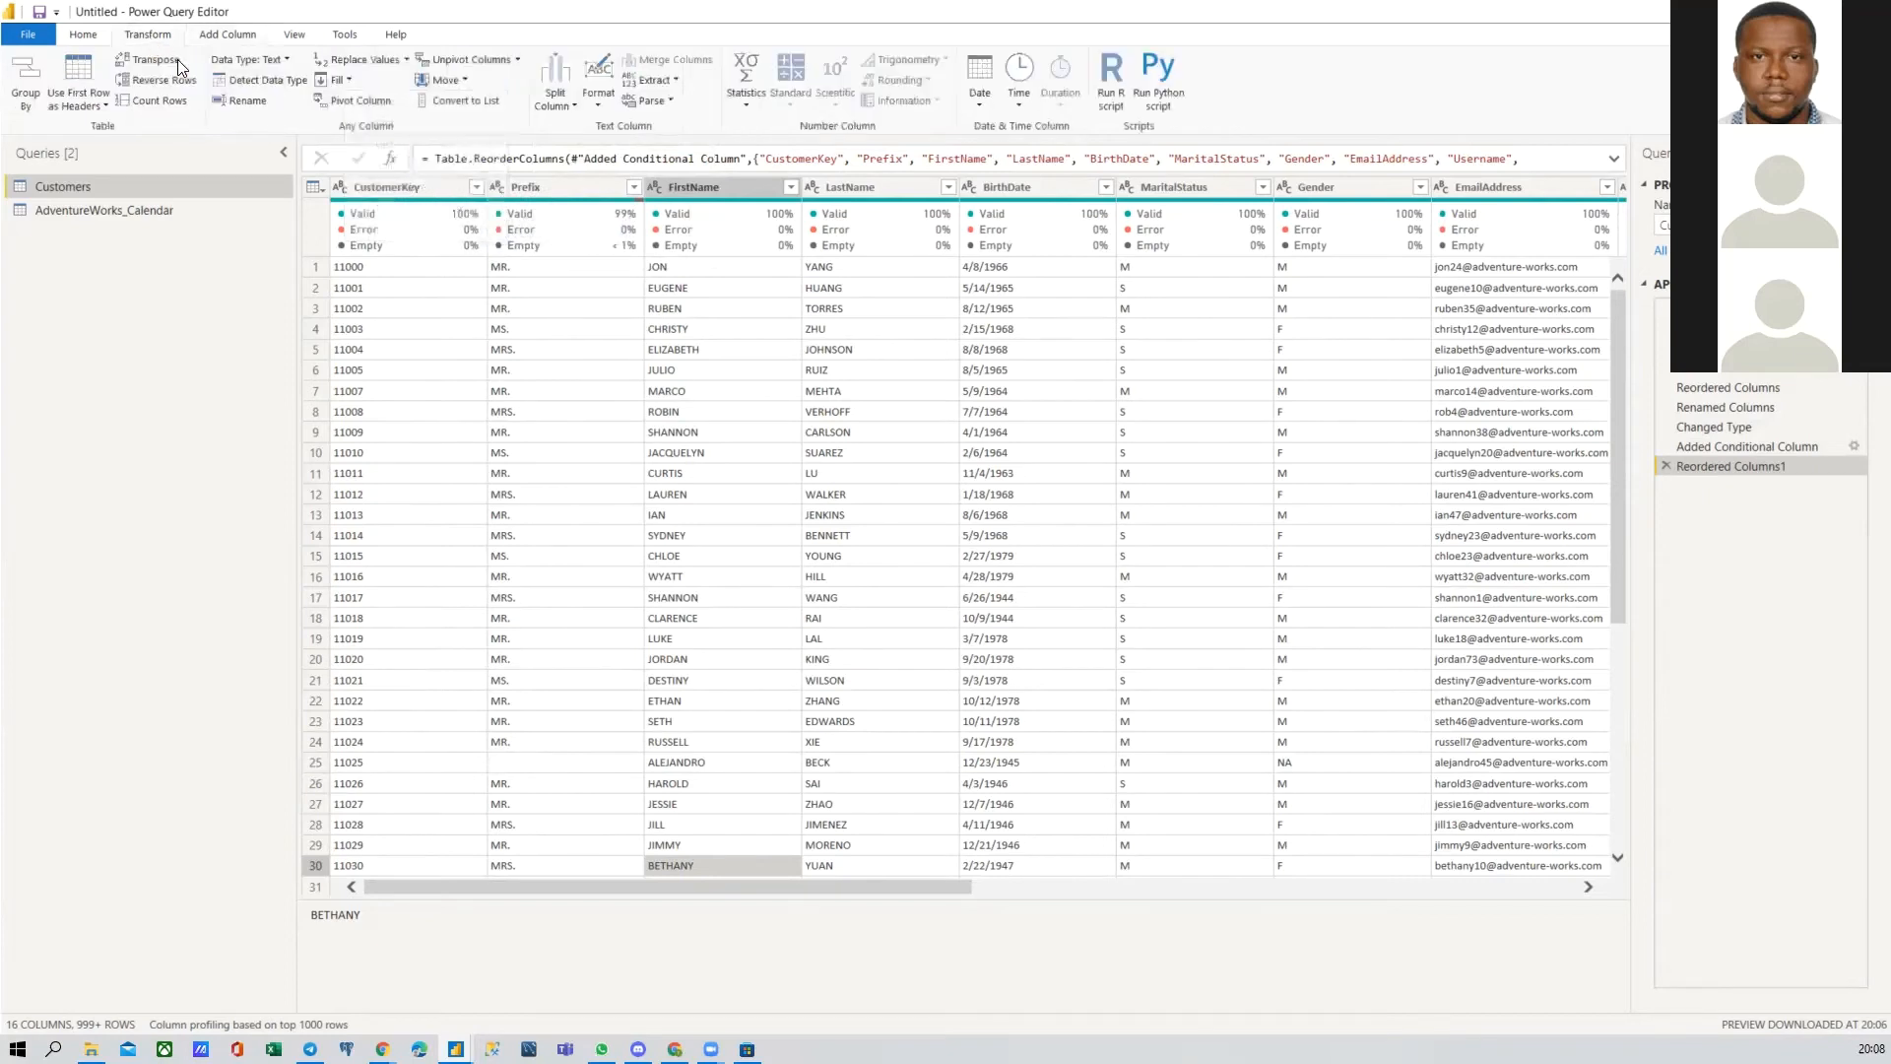
left_click(557, 98)
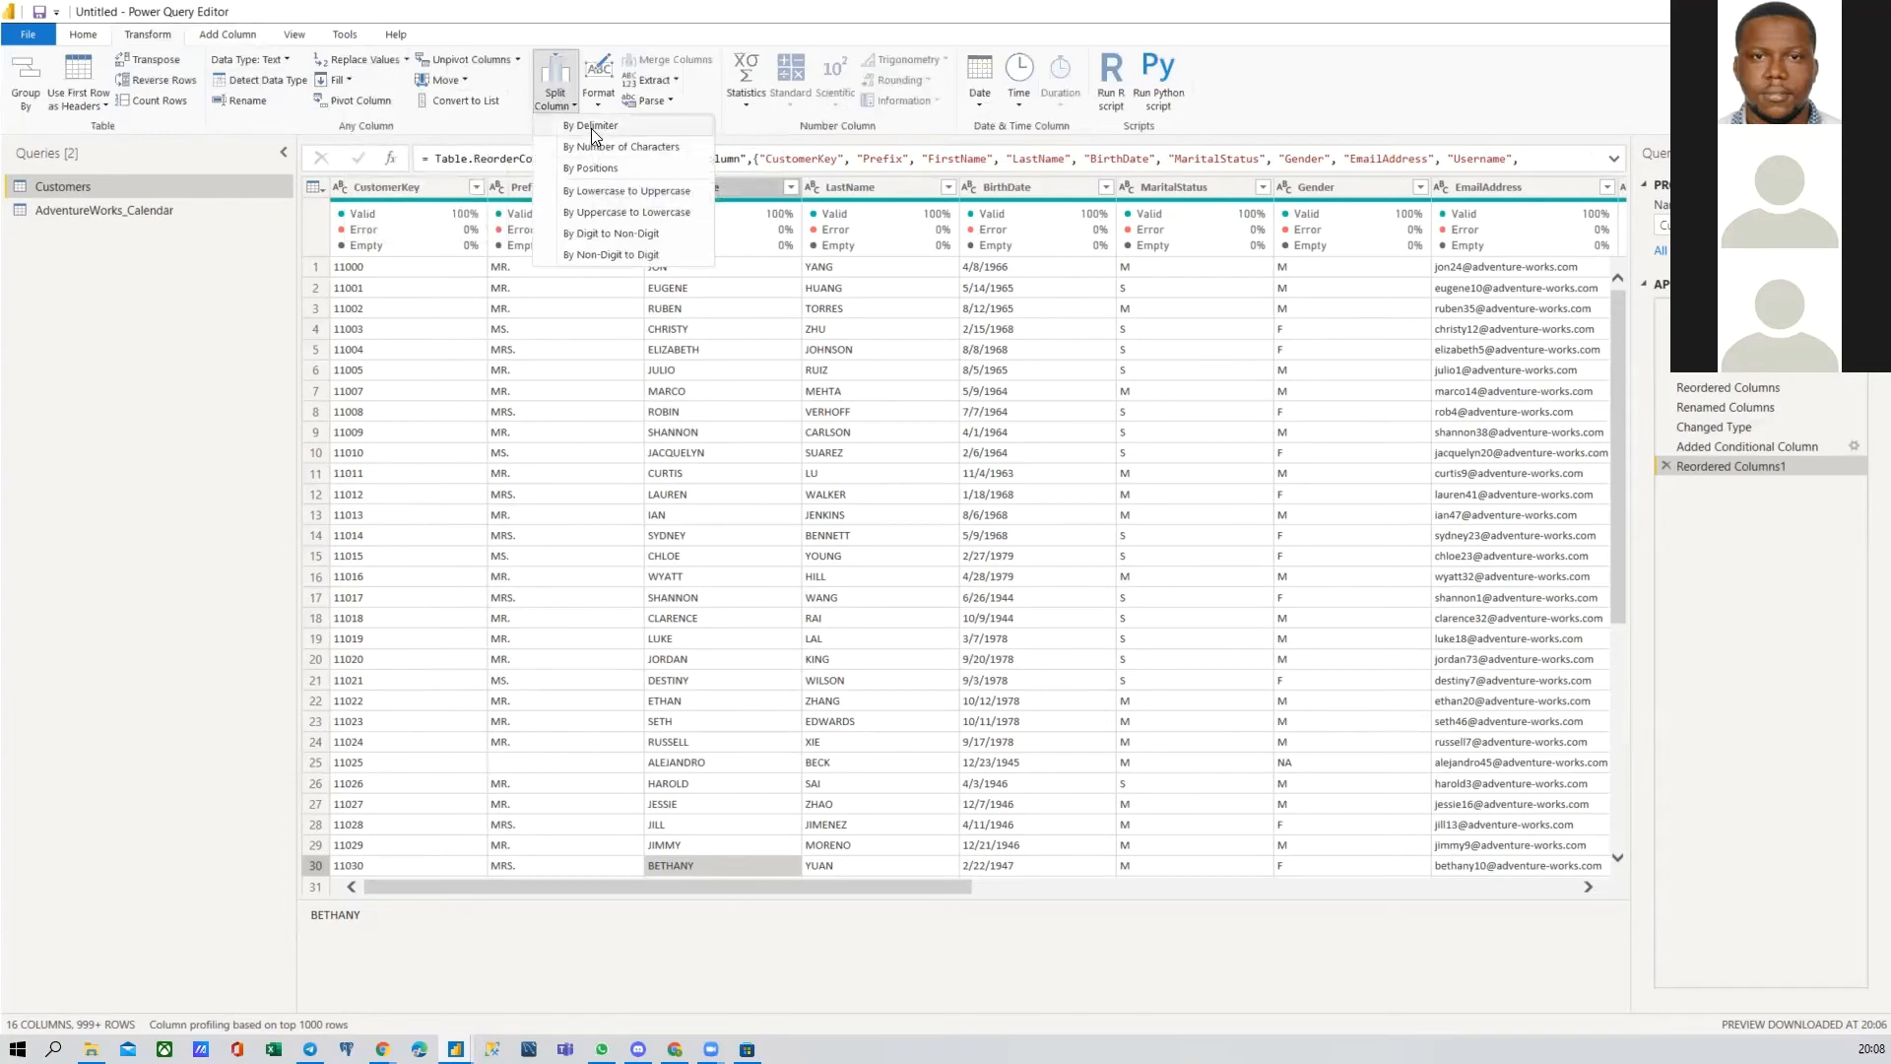
left_click(591, 128)
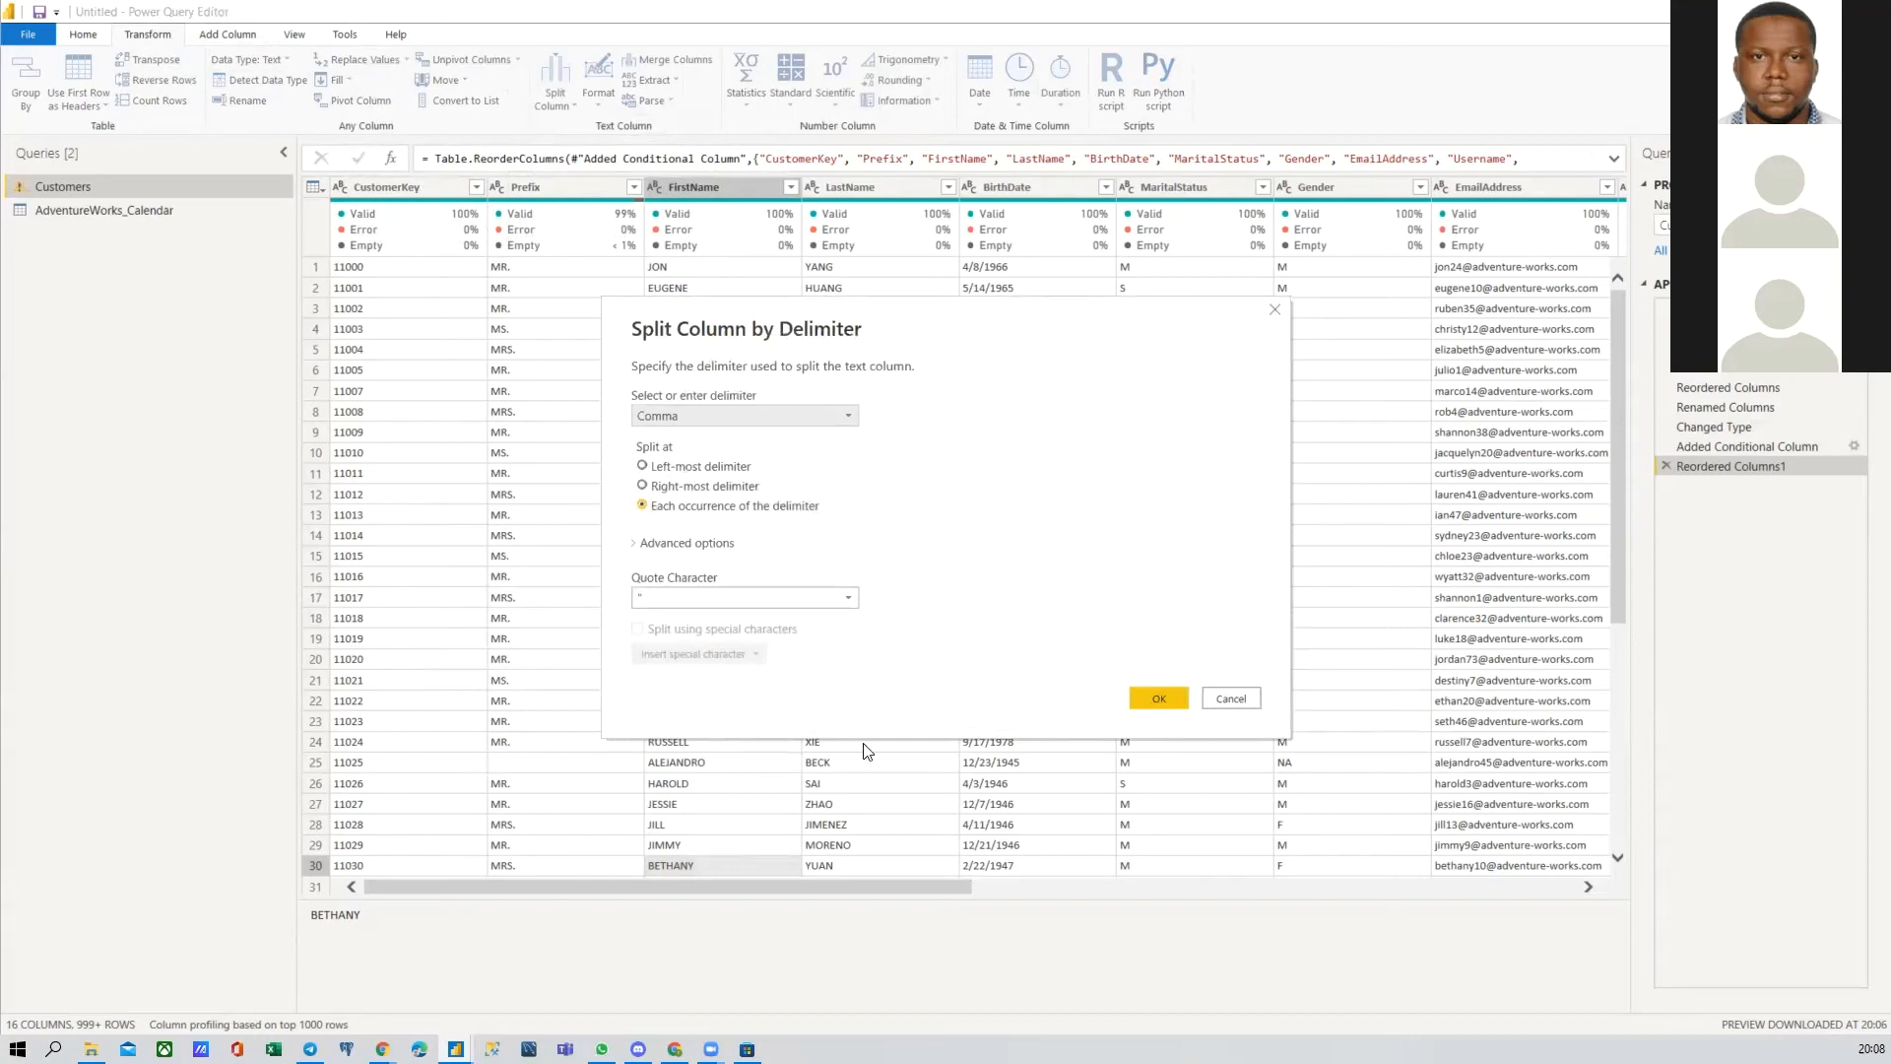
left_click(693, 489)
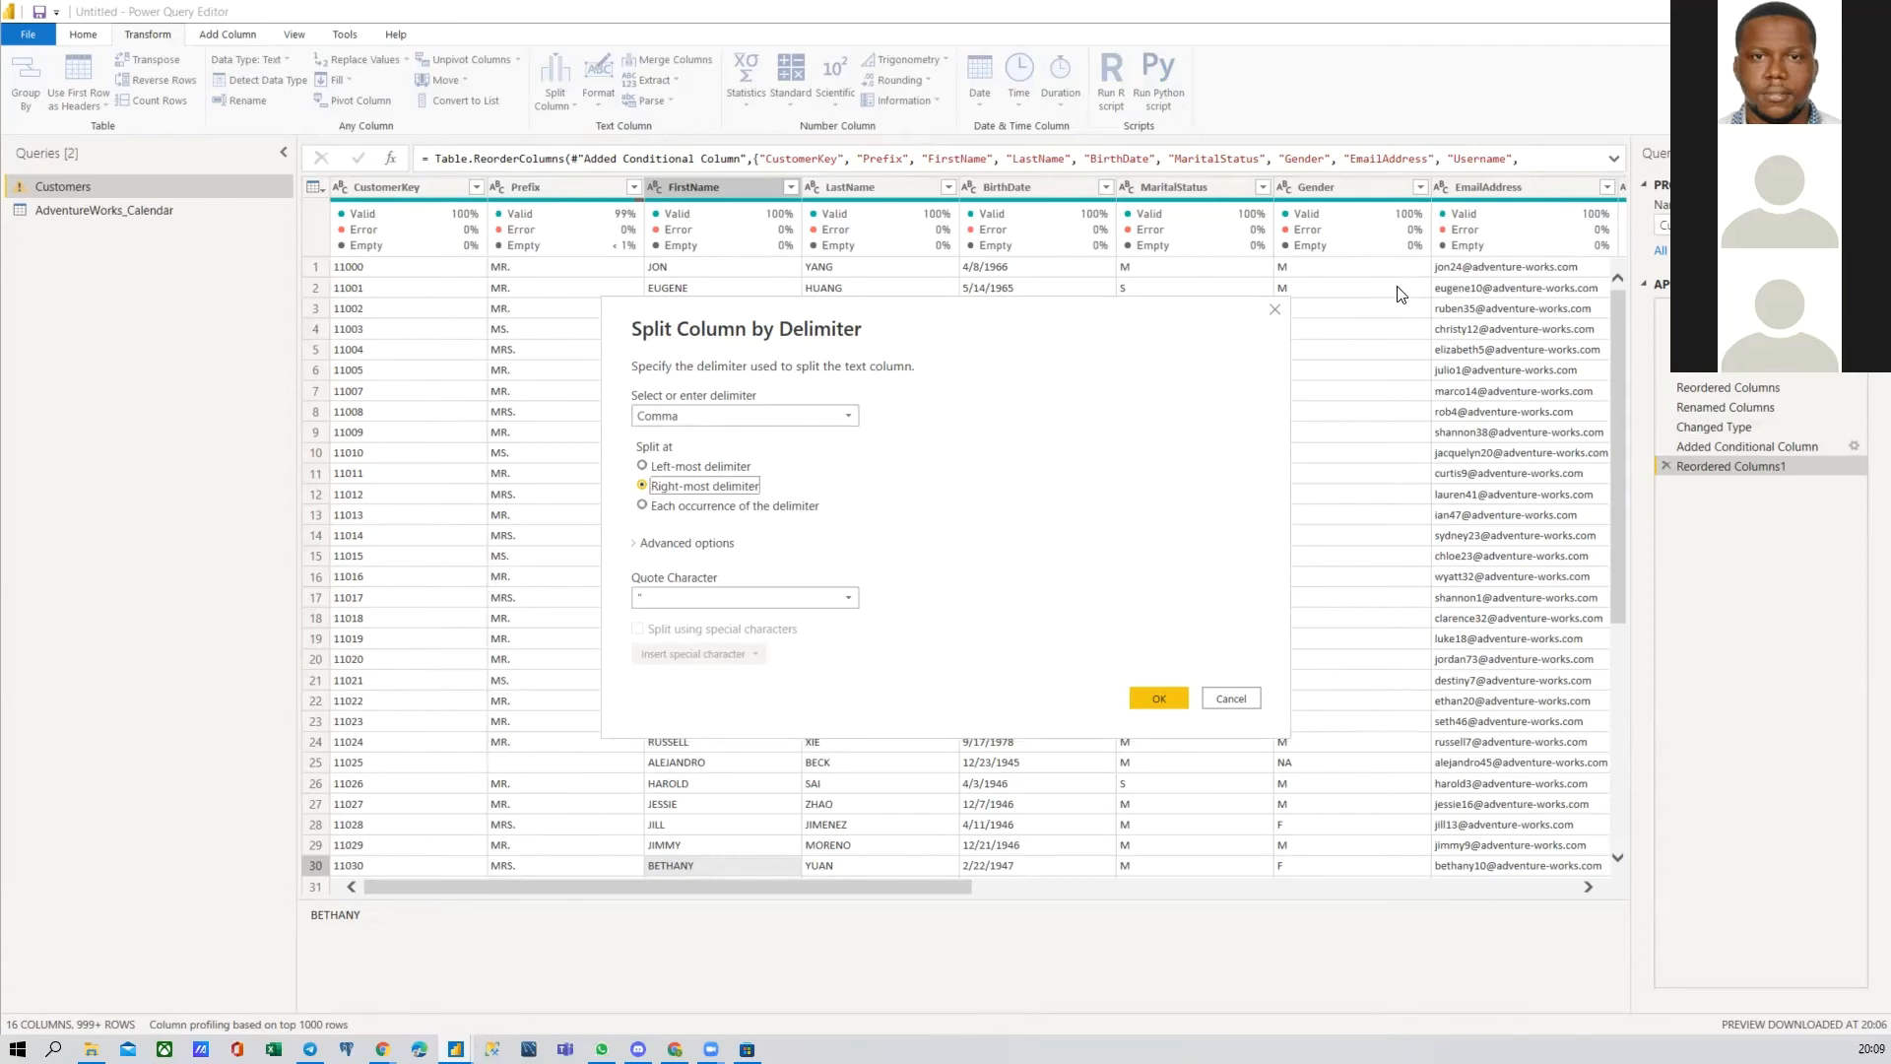
left_click(1229, 699)
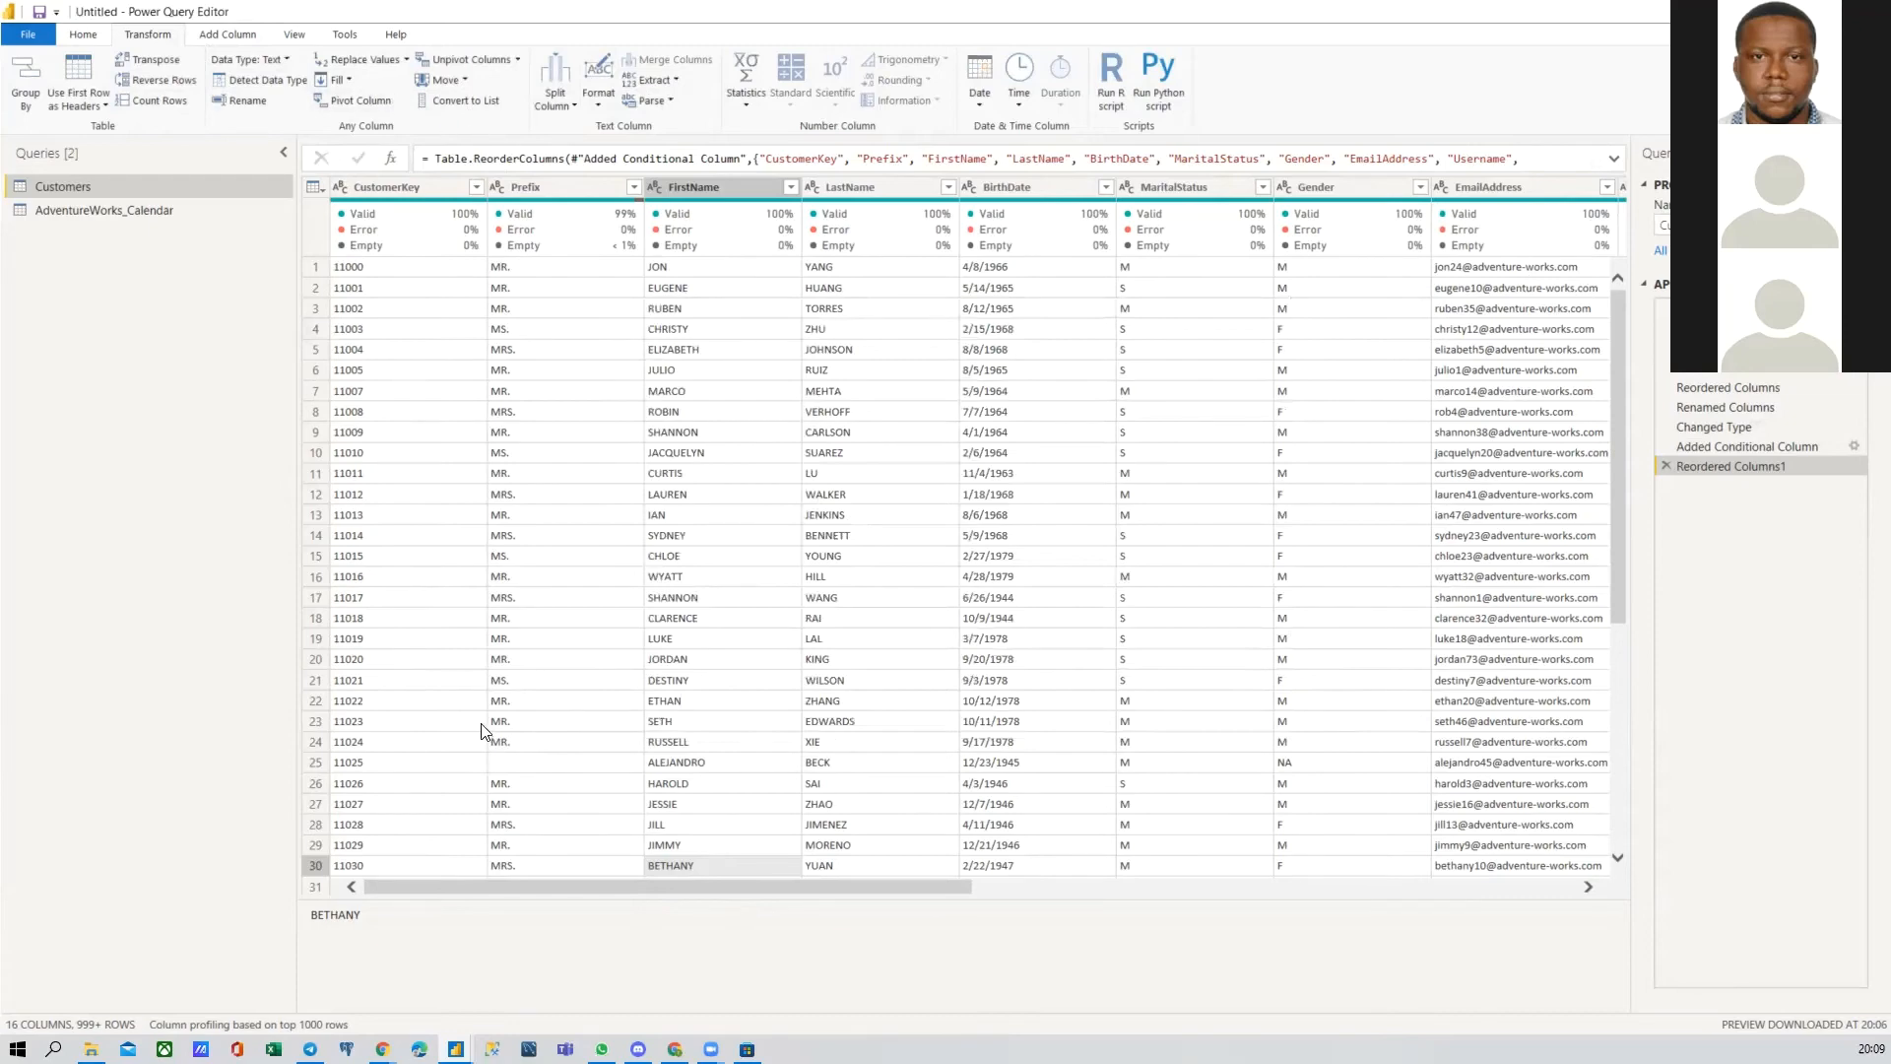
Step: Inspect the Prefix column for blank entries and review its formatting and extraction options
scroll(492, 738, "down", 3)
left_click(537, 584)
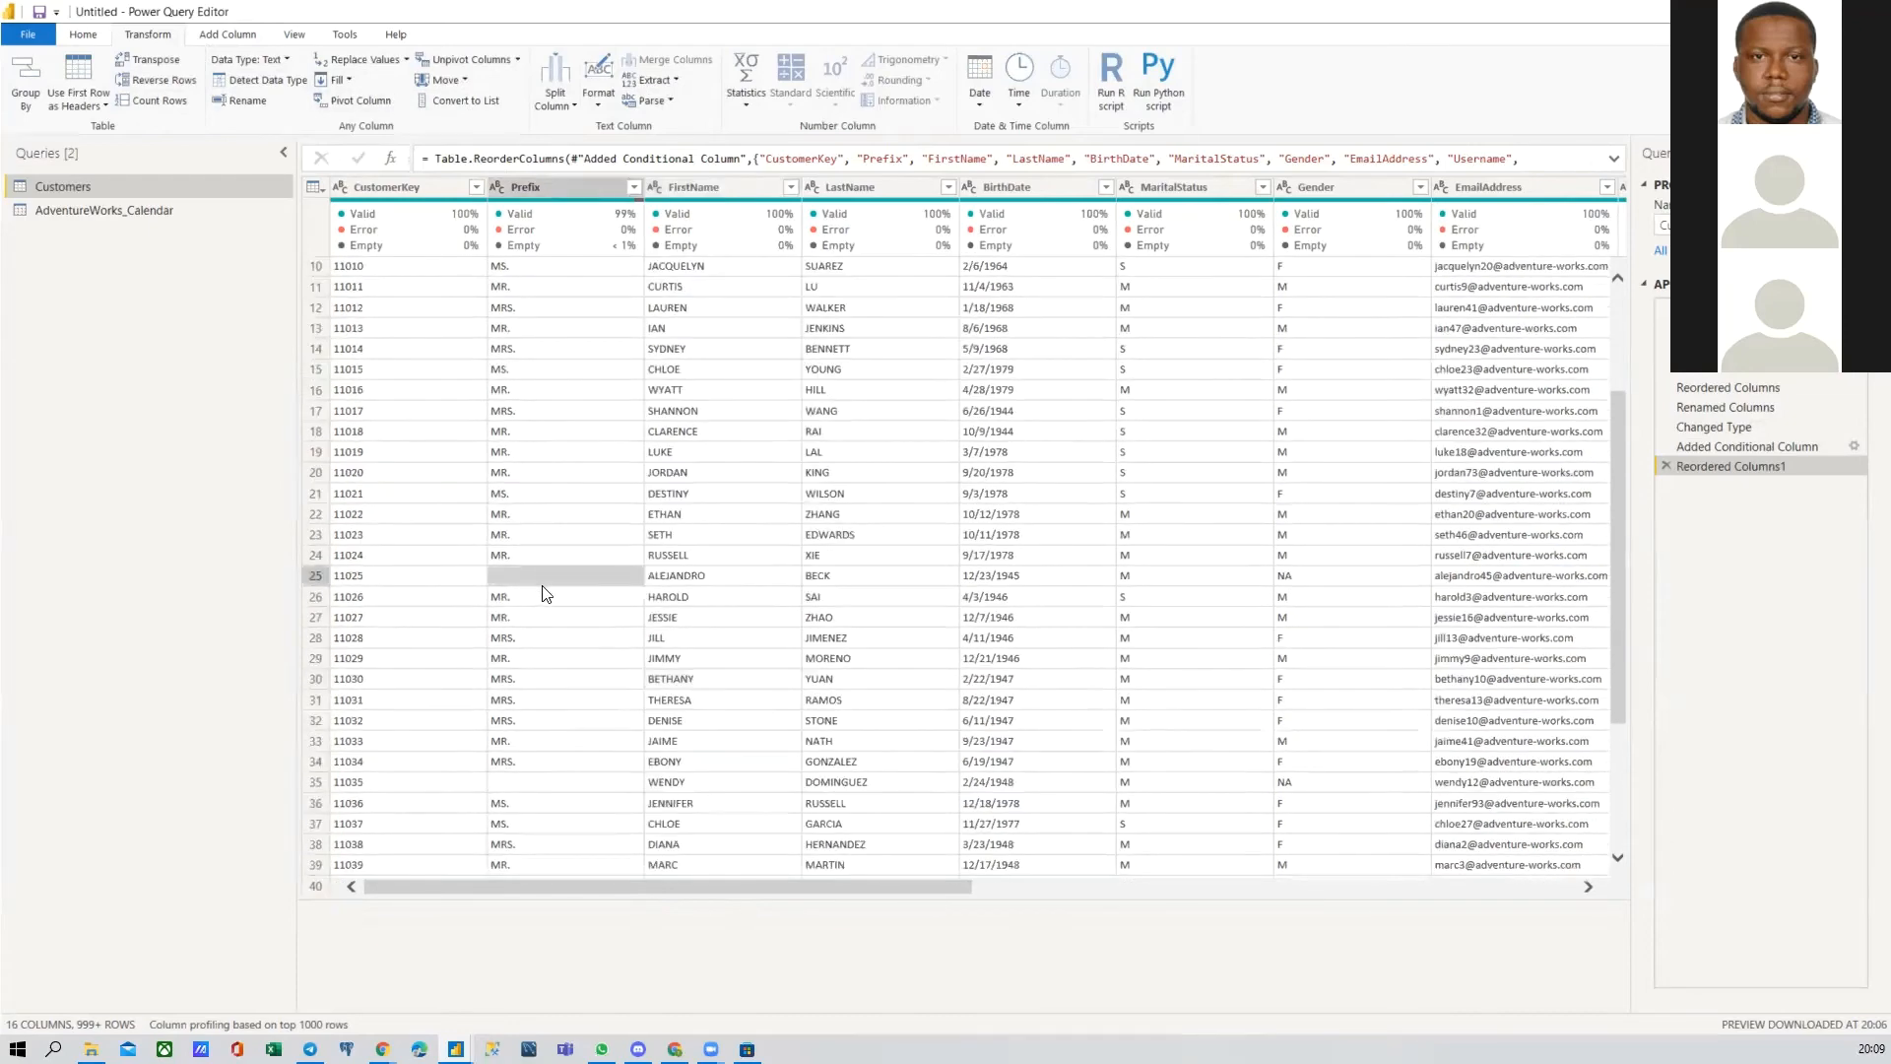
scroll(550, 591, "up", 3)
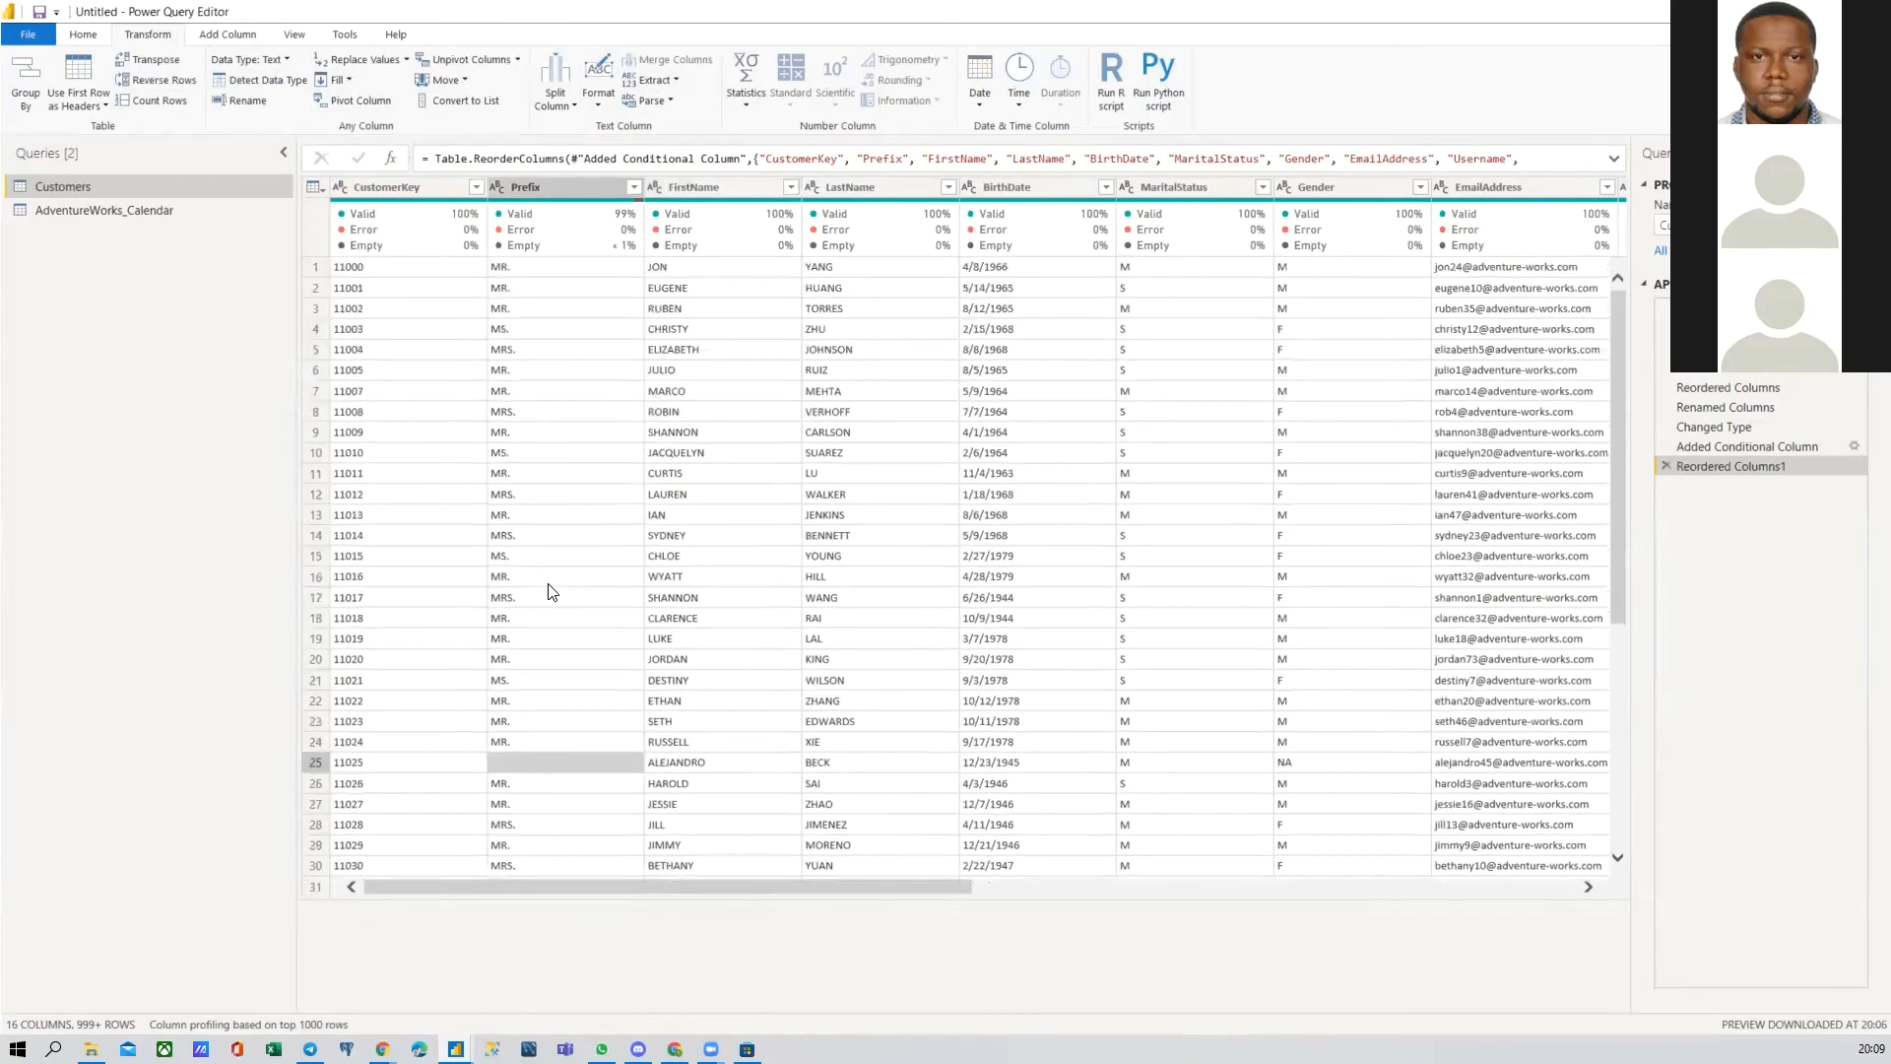
left_click(550, 187)
scroll(618, 701, "down", 2)
scroll(619, 709, "down", 3)
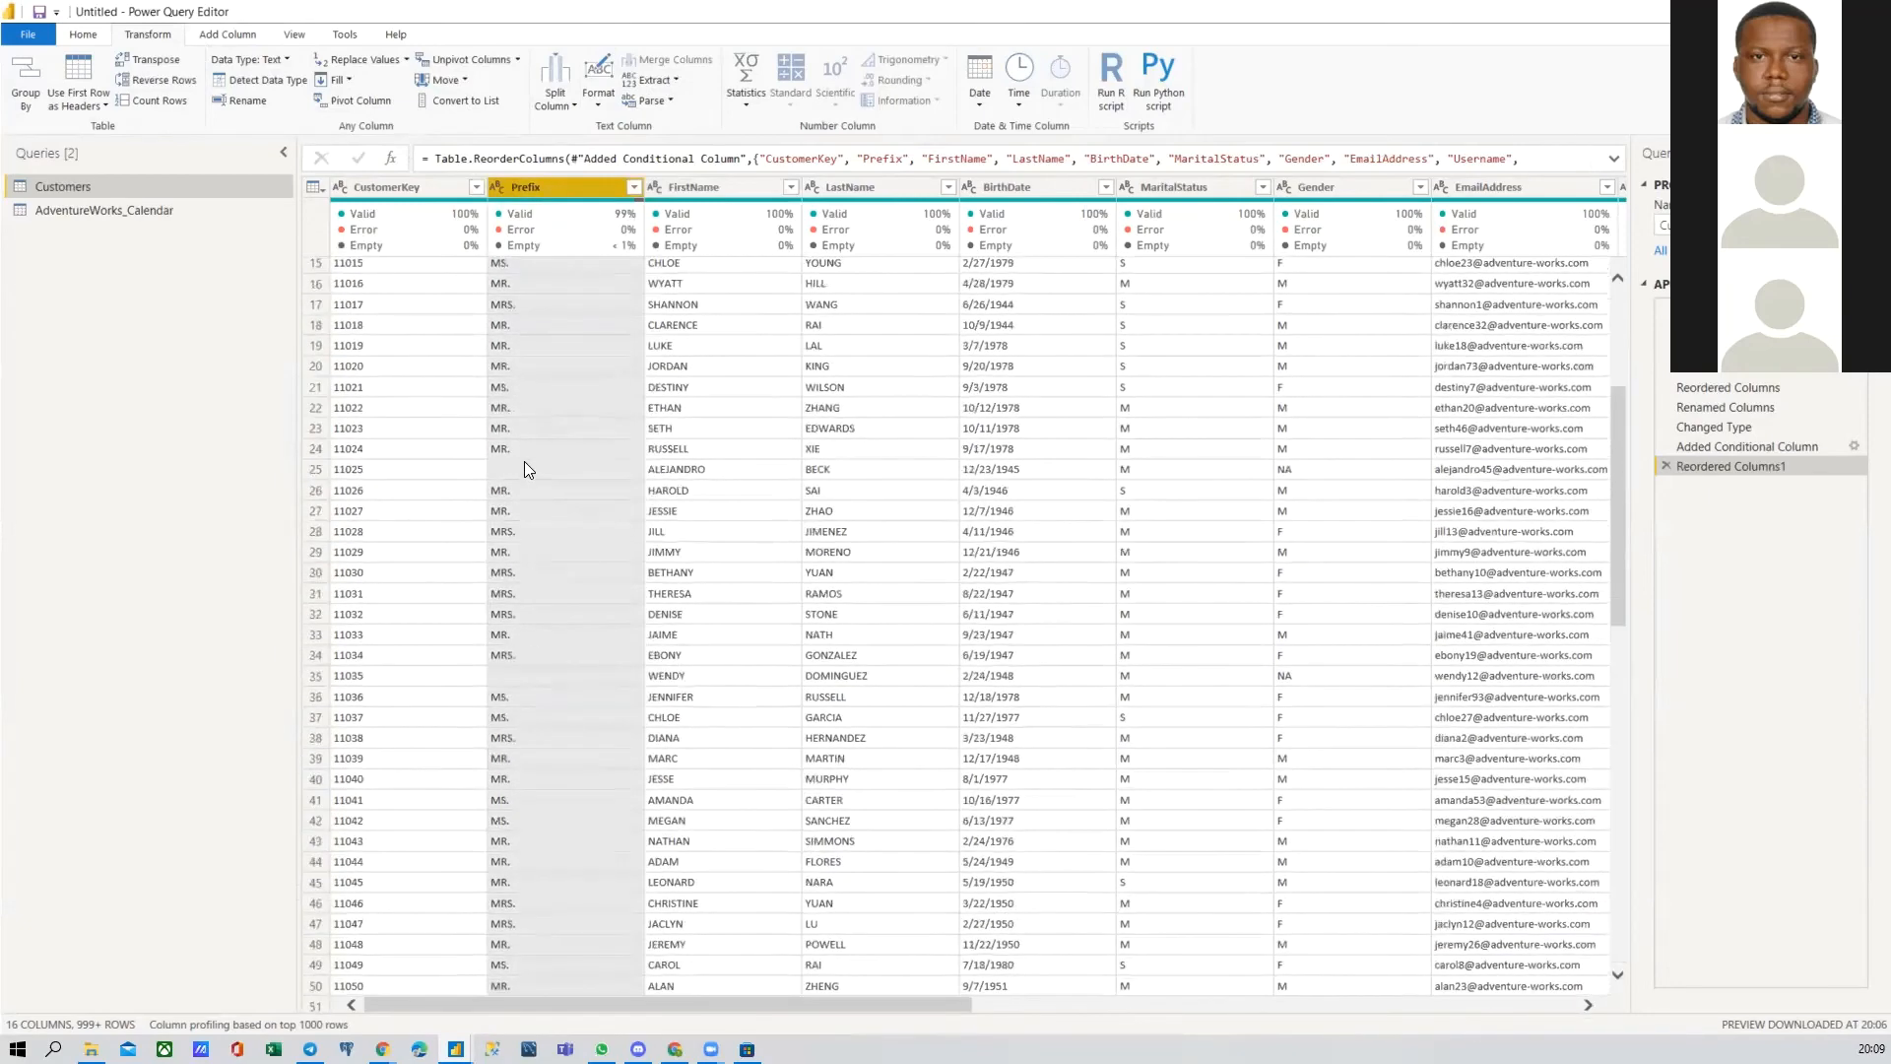
scroll(525, 462, "up", 5)
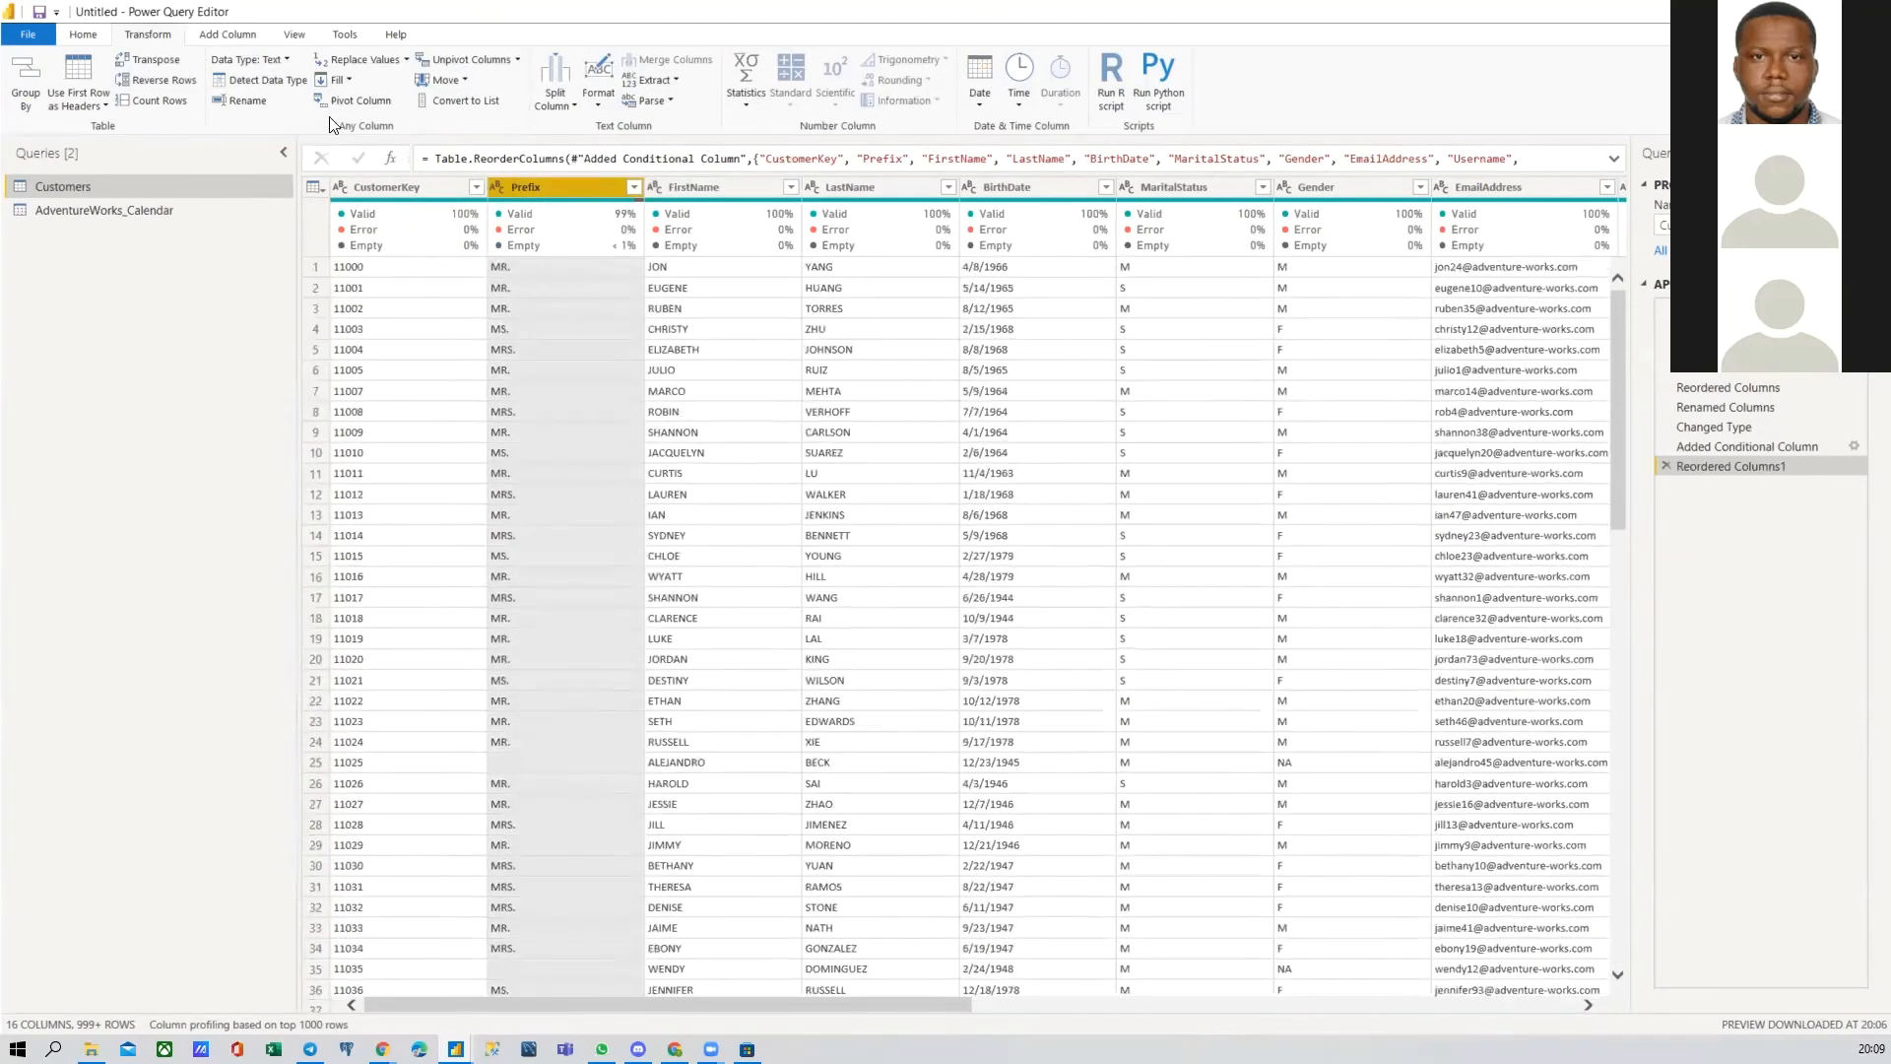
left_click(221, 37)
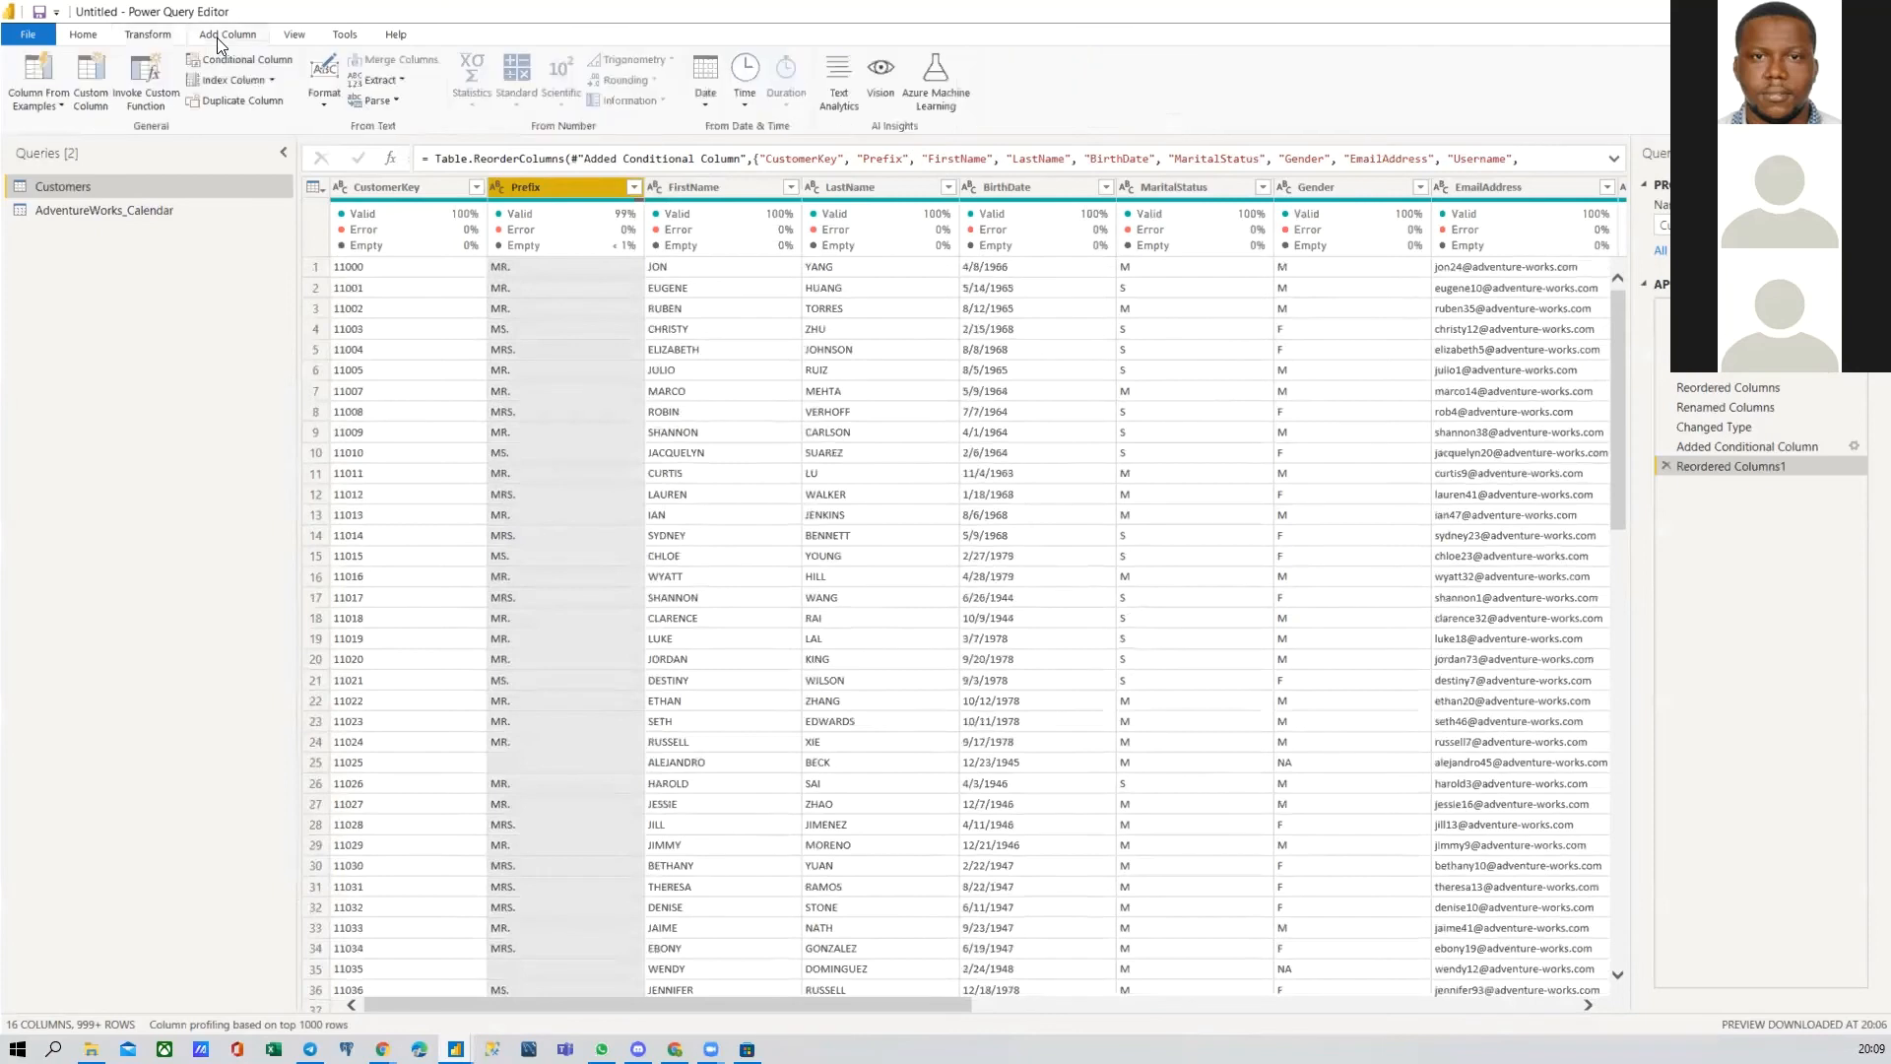
left_click(335, 106)
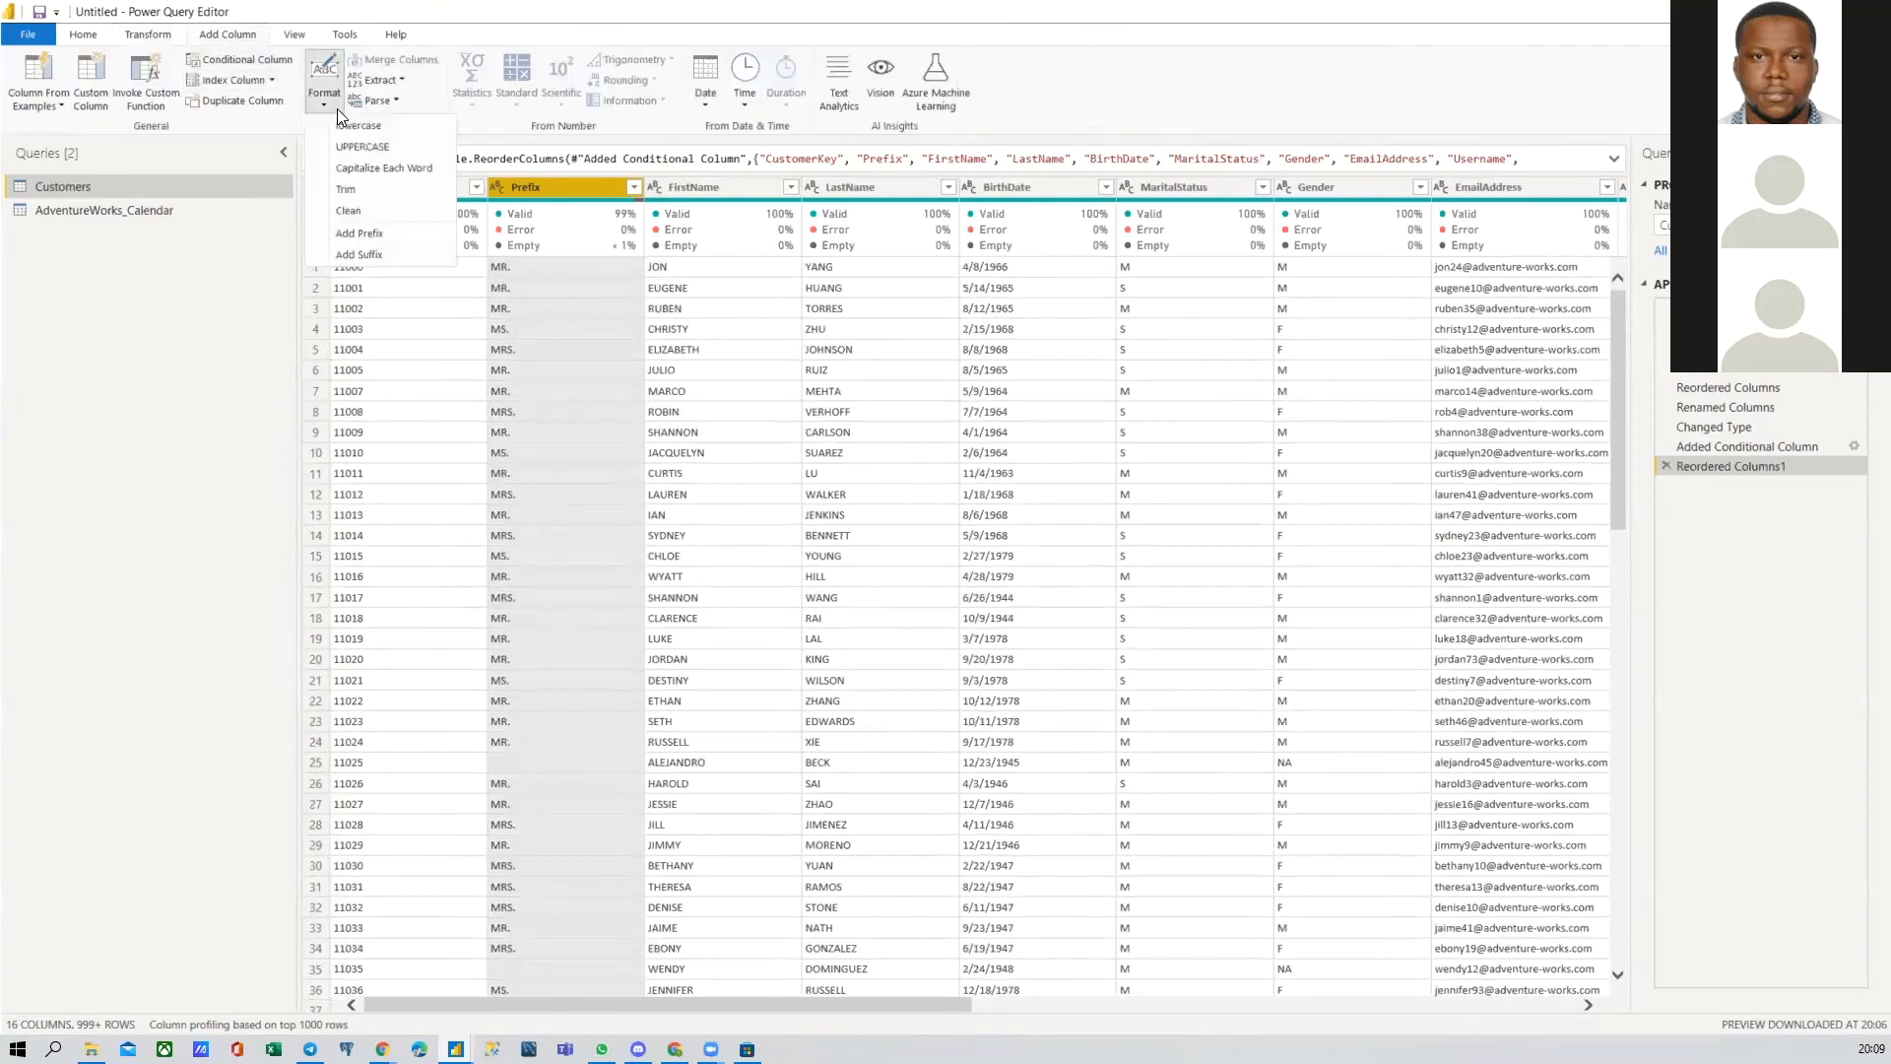
left_click(379, 80)
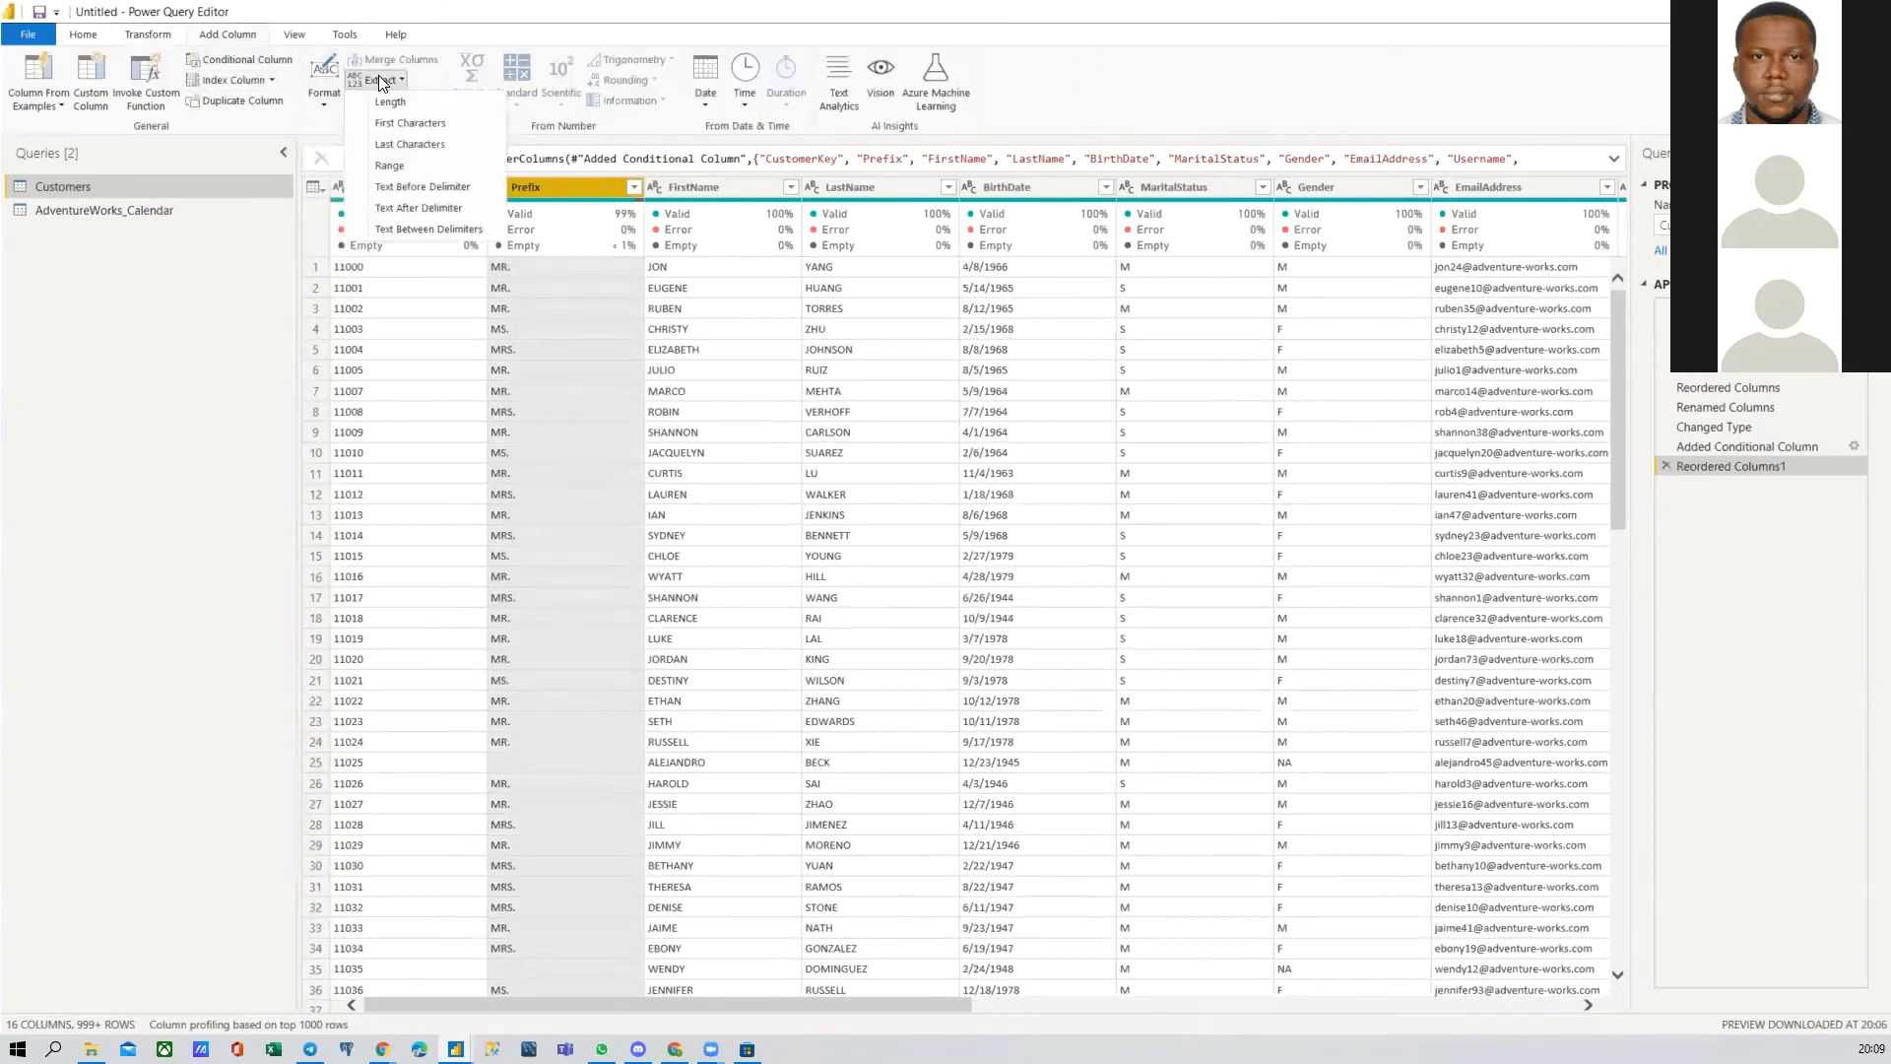
left_click(161, 33)
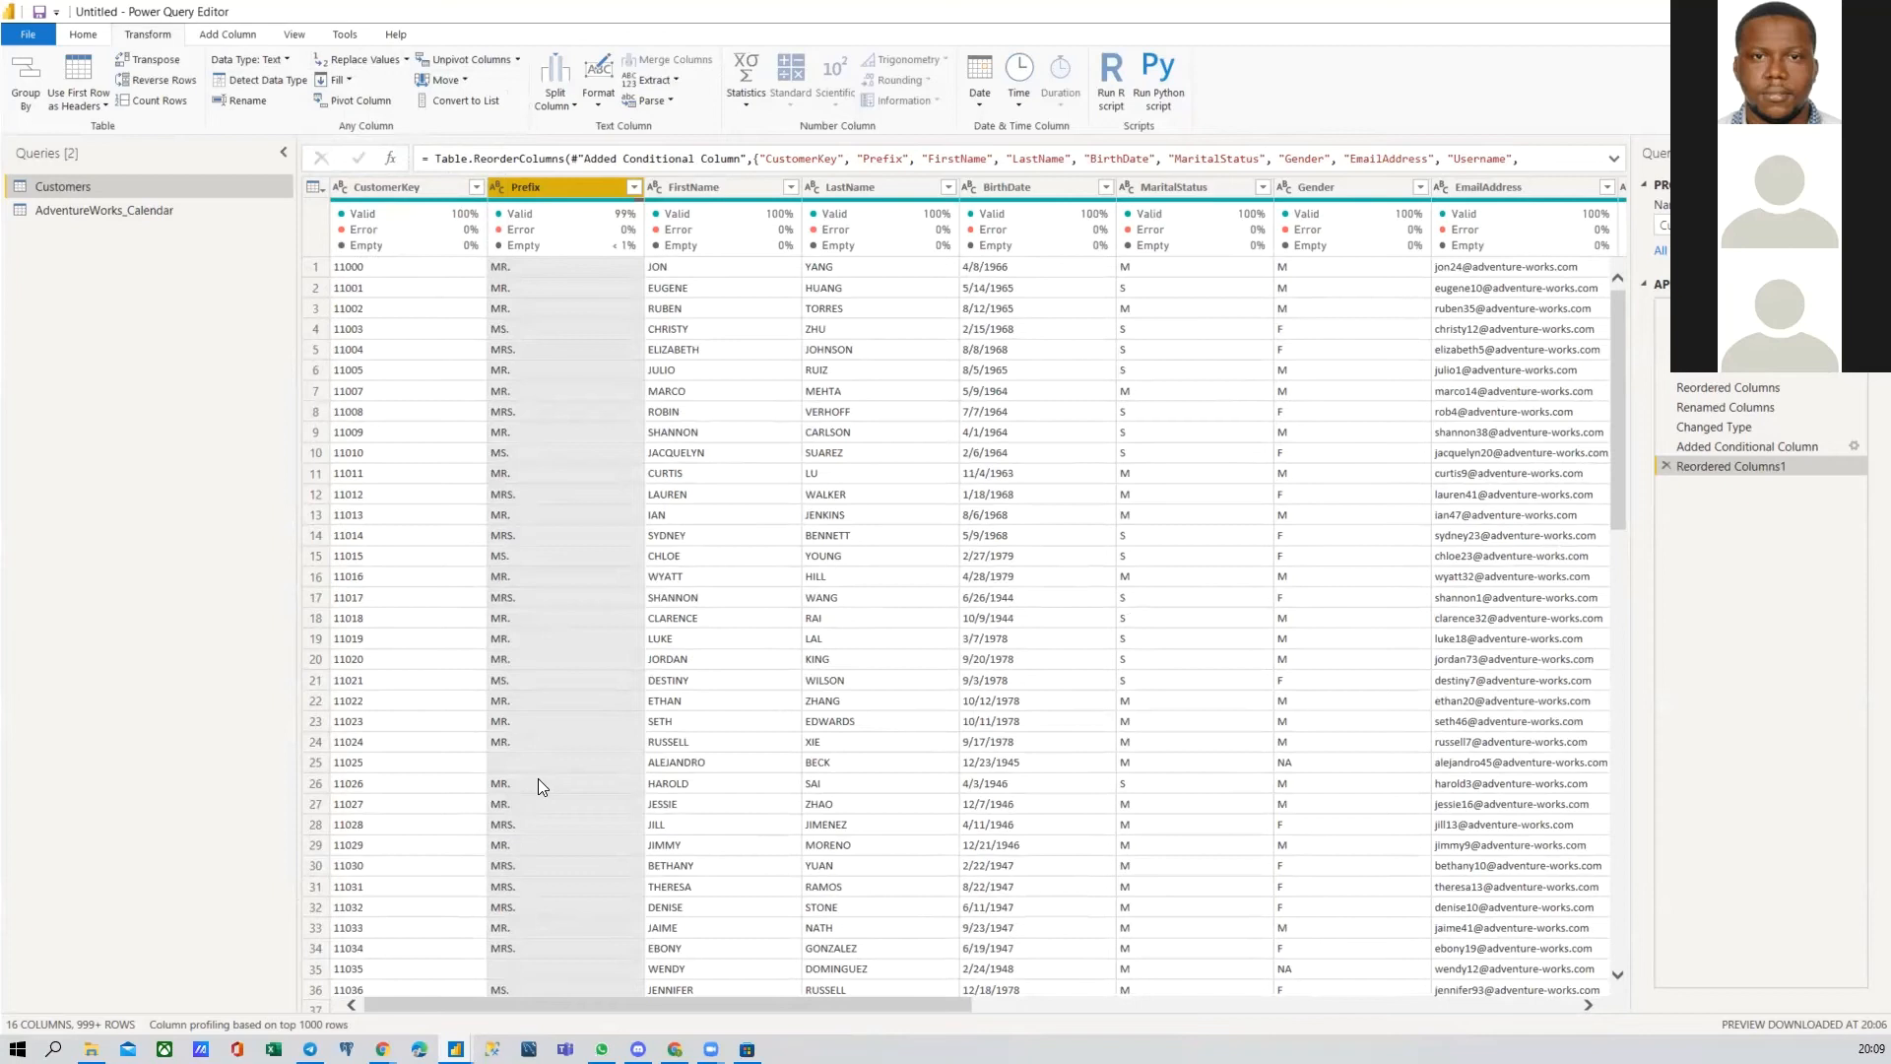
Step: Try replacing the value MR. with Mine in the Prefix column, and delete the resulting replacement step
left_click(365, 61)
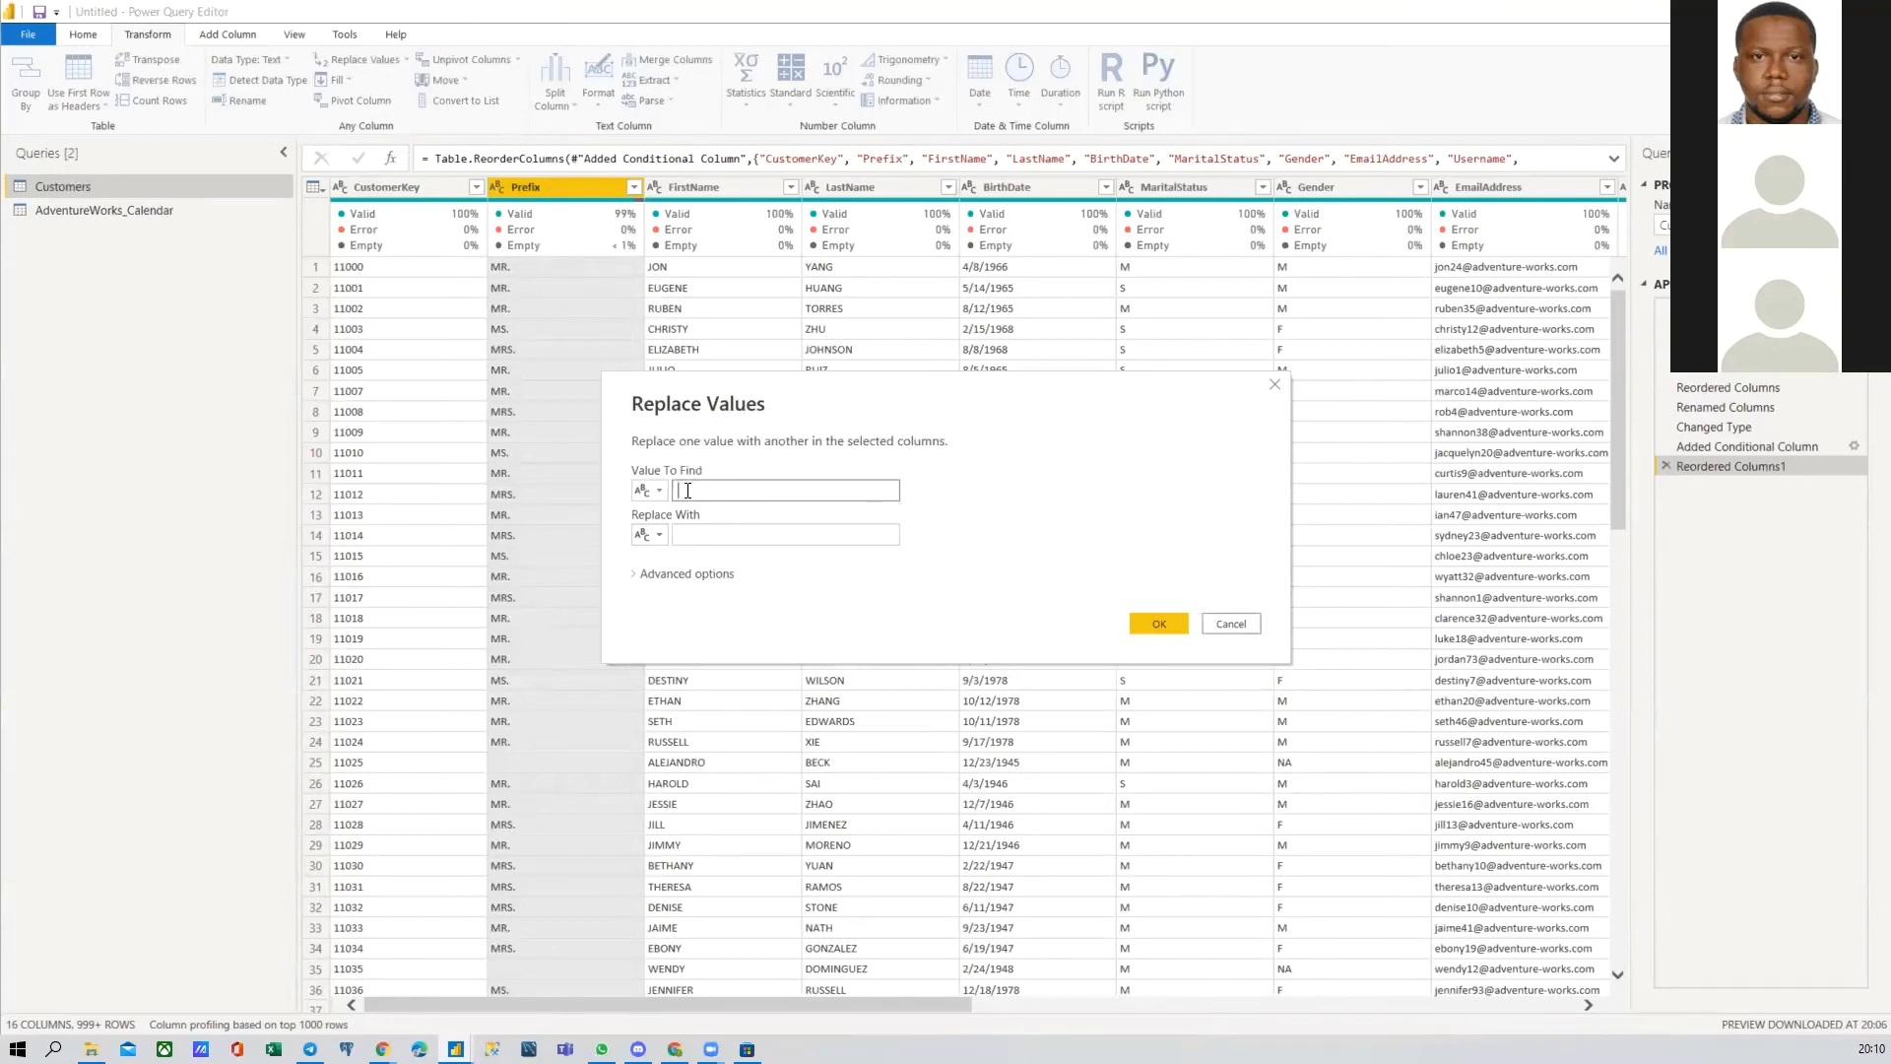
type("Mr.")
key("BackSpace")
key("BackSpace")
type("R")
left_click(698, 531)
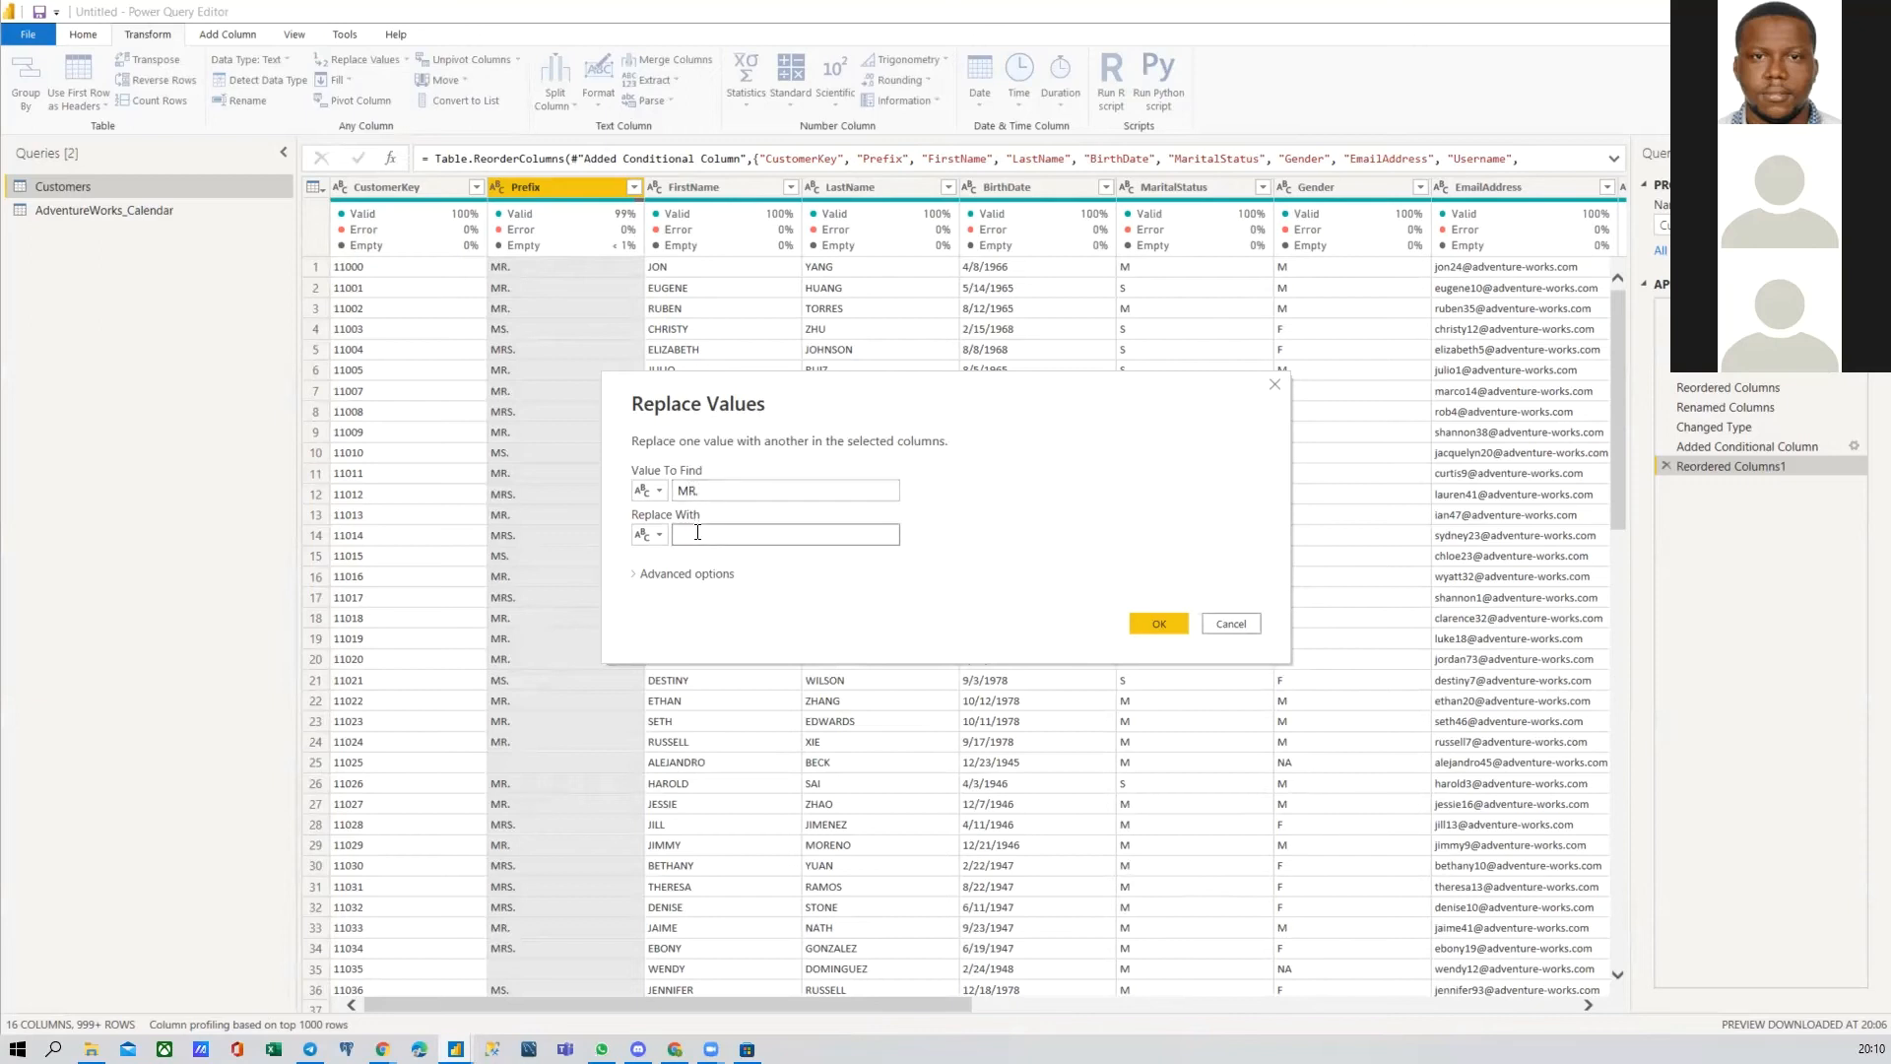
type("Mist")
left_click(1159, 624)
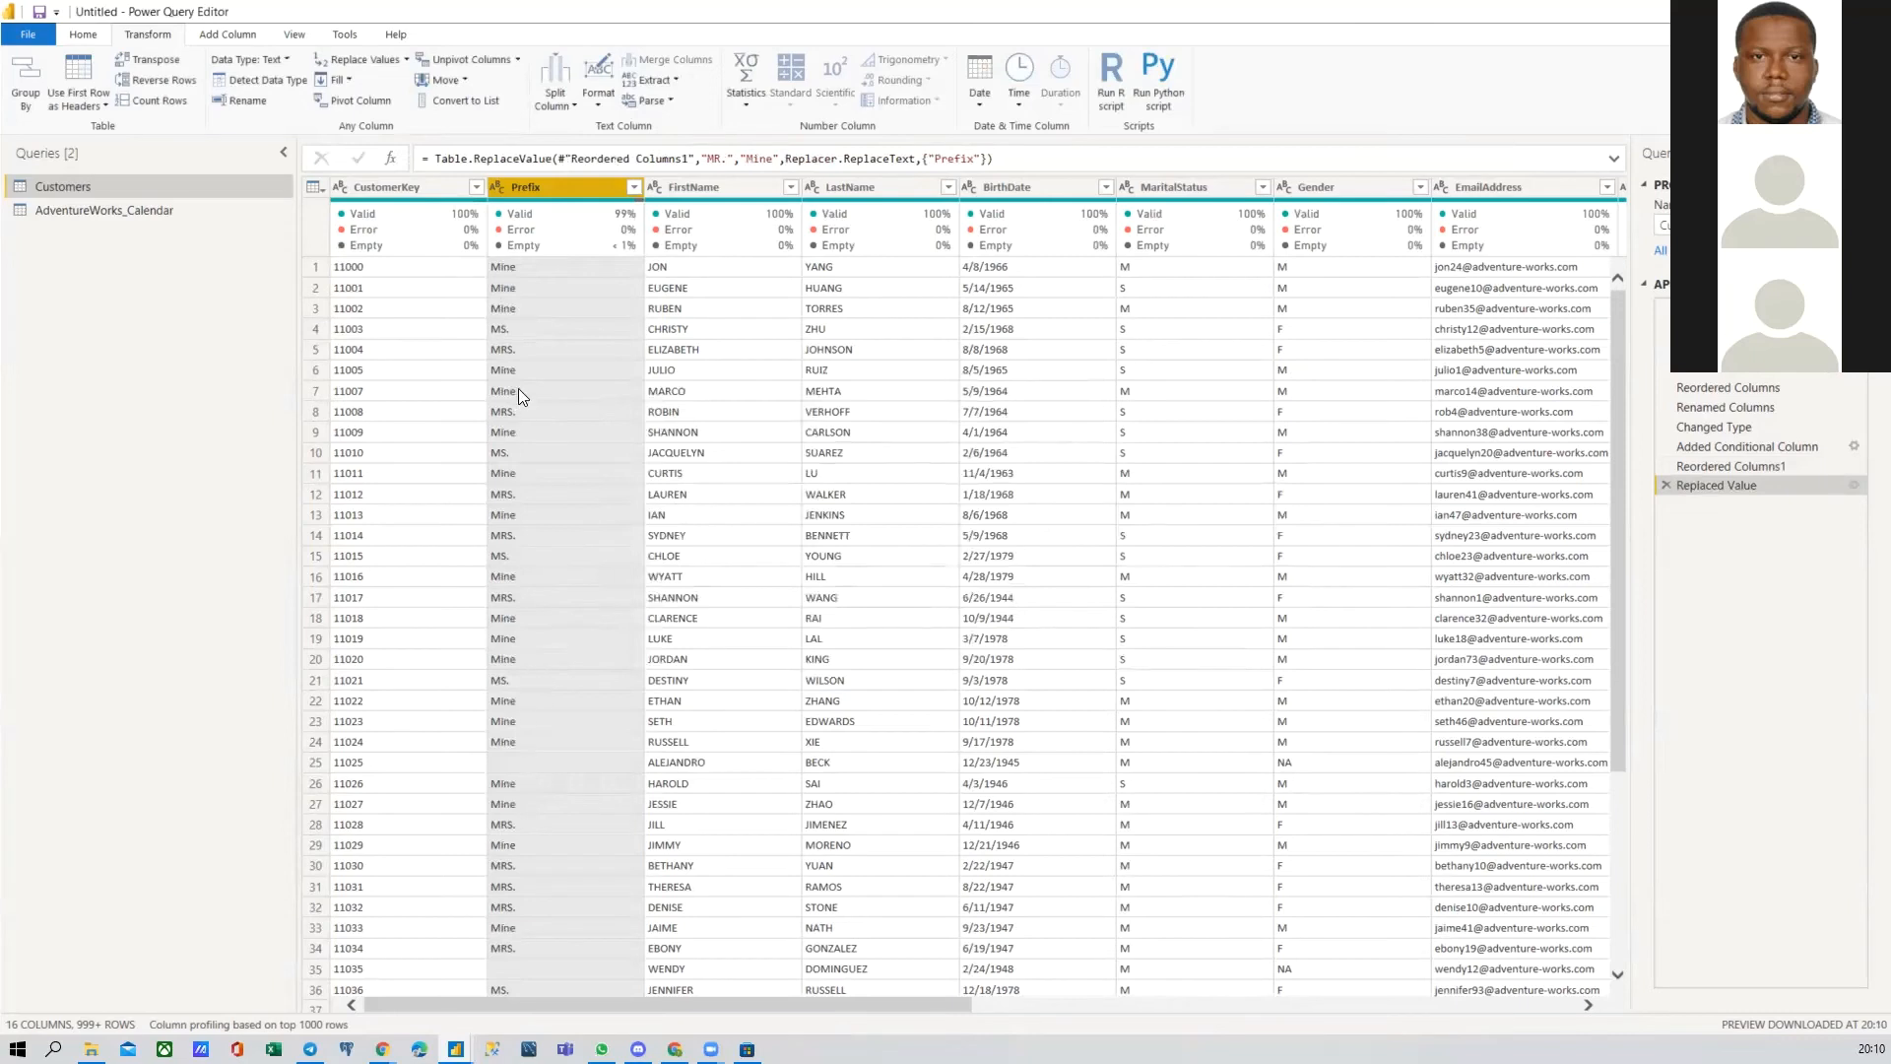
left_click(1665, 484)
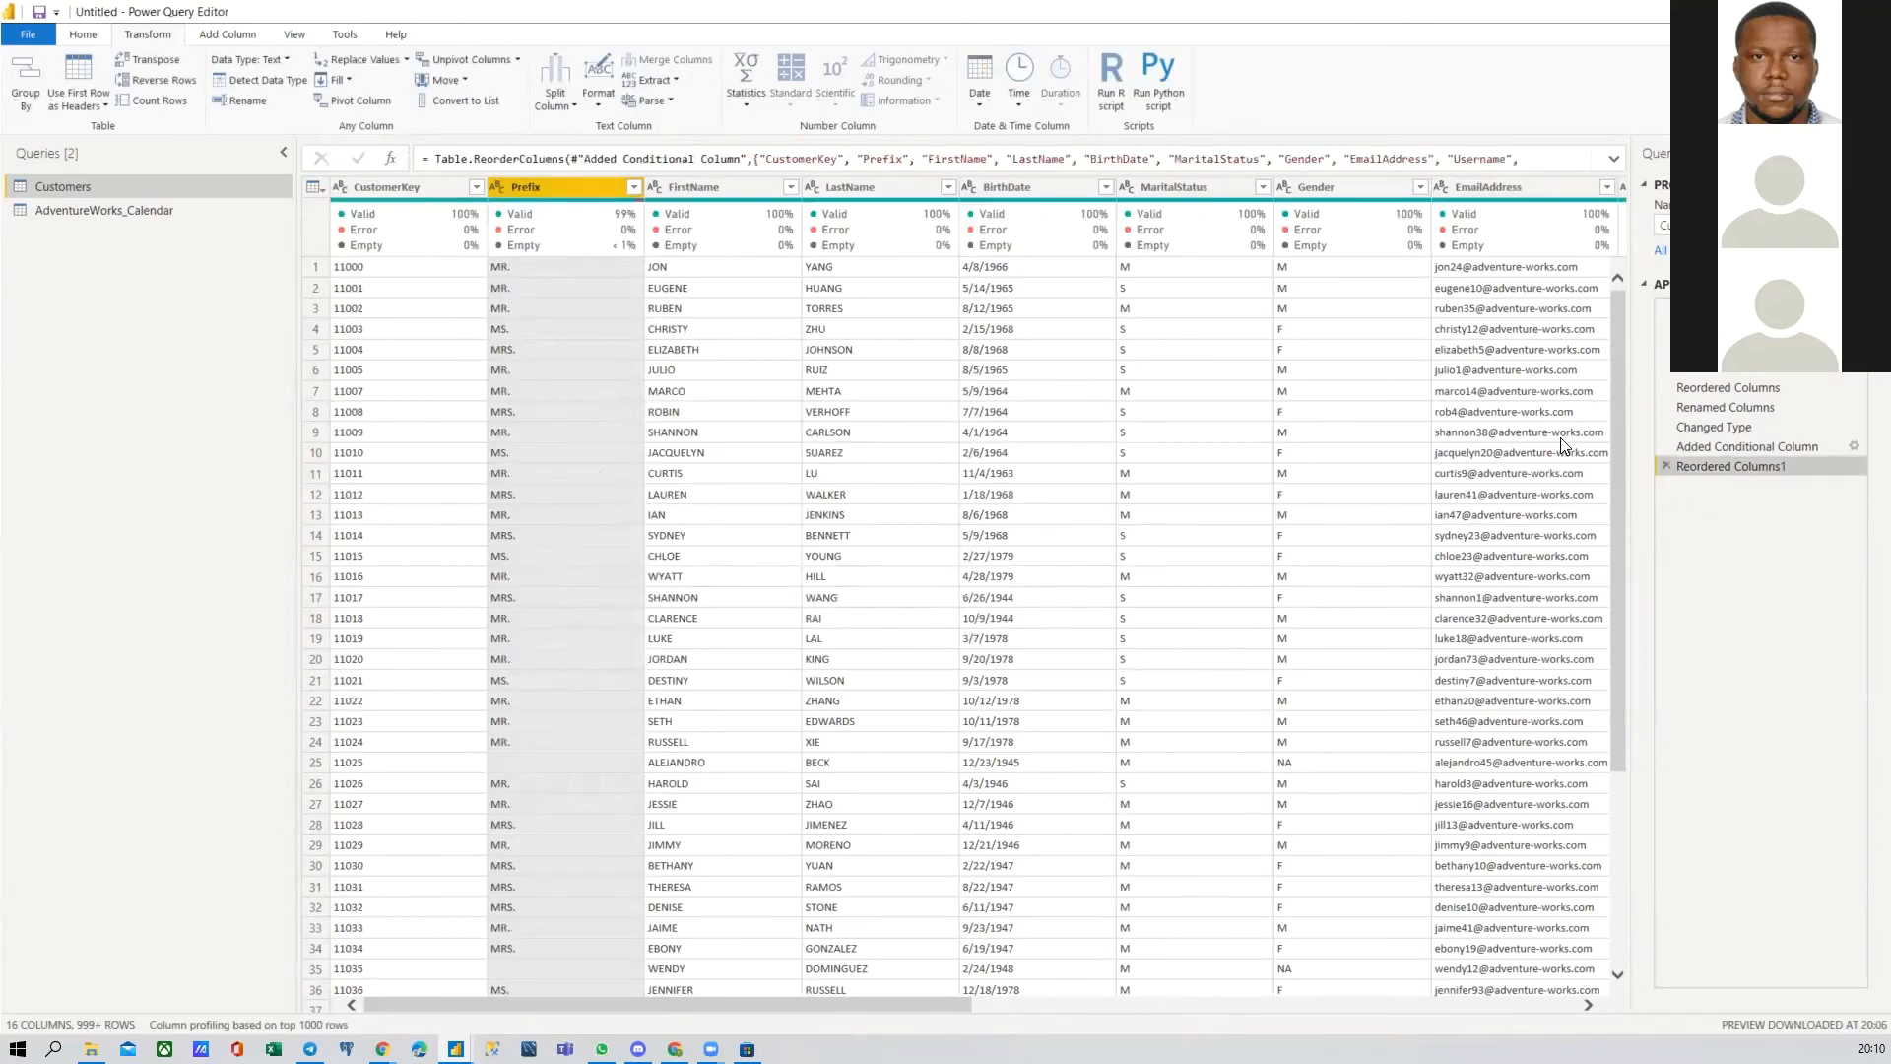
Step: Examine the value and error replacement options for the Prefix column, and close the Replace Errors dialog without applying anything
left_click(408, 59)
left_click(407, 61)
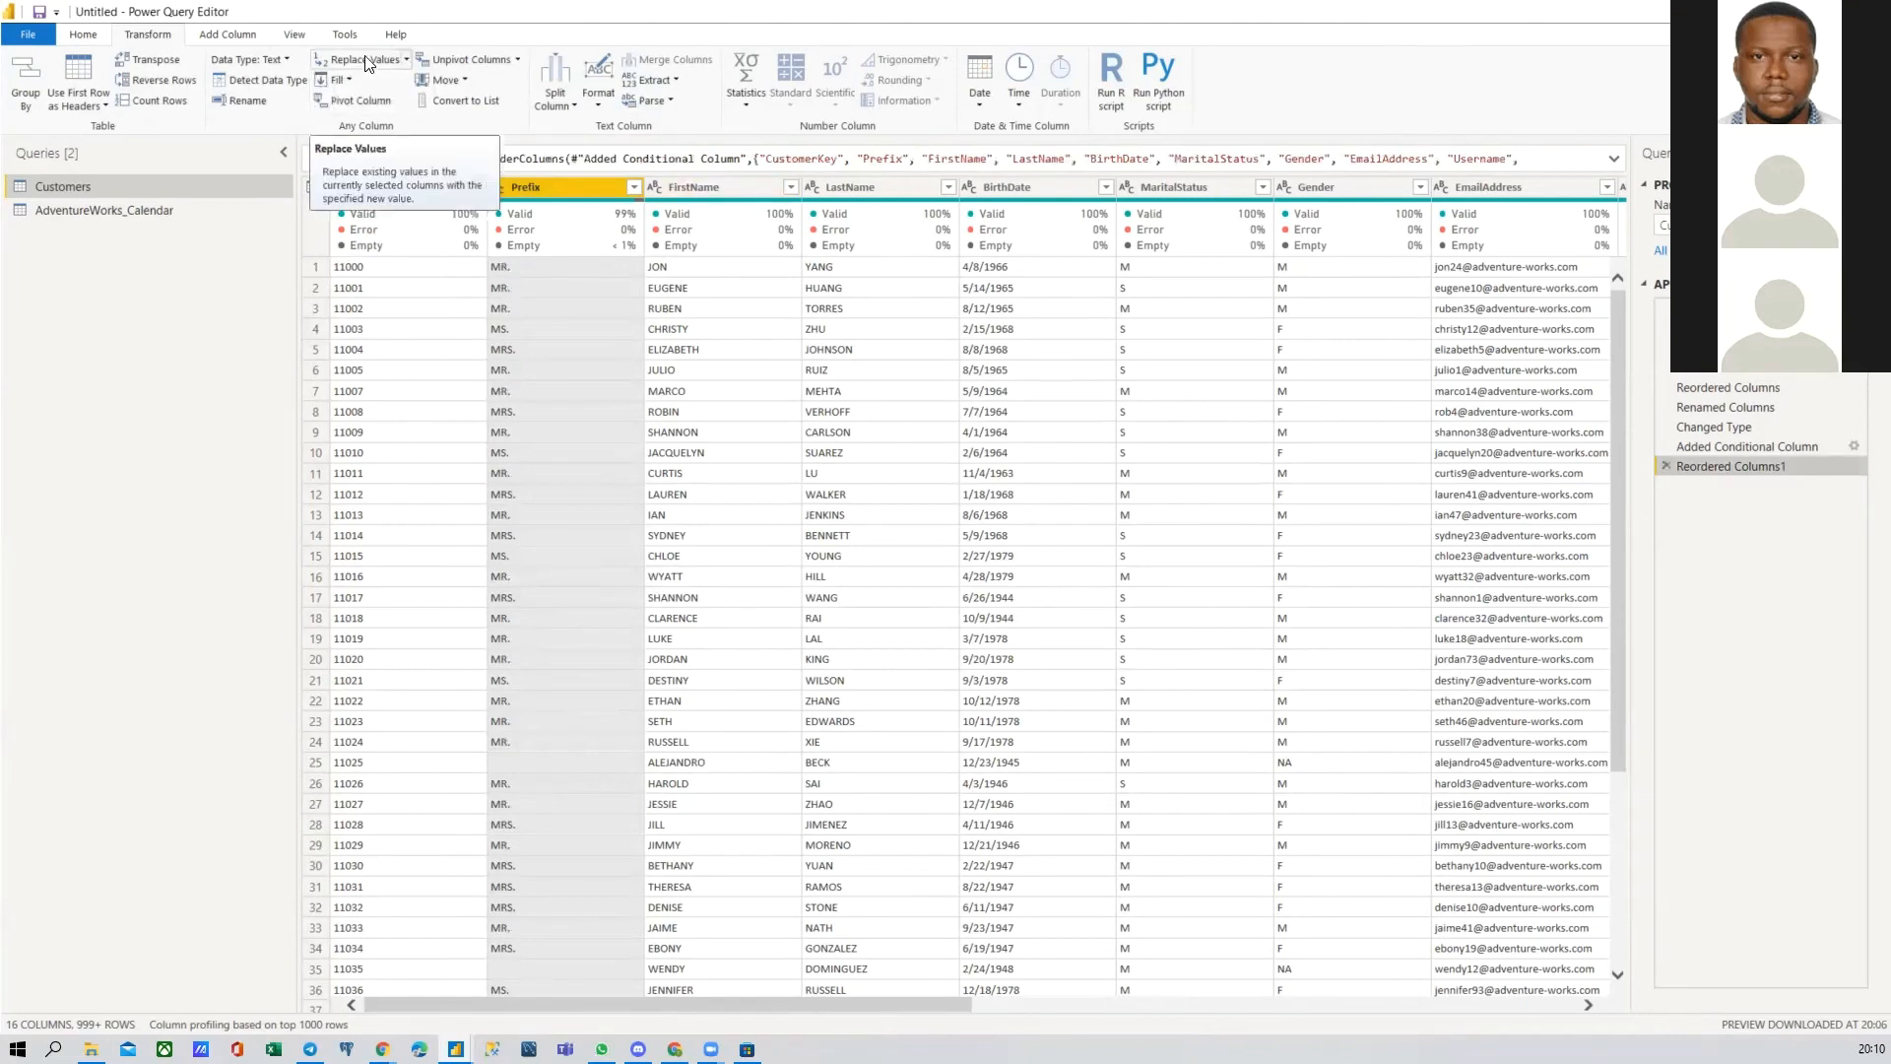
left_click(408, 61)
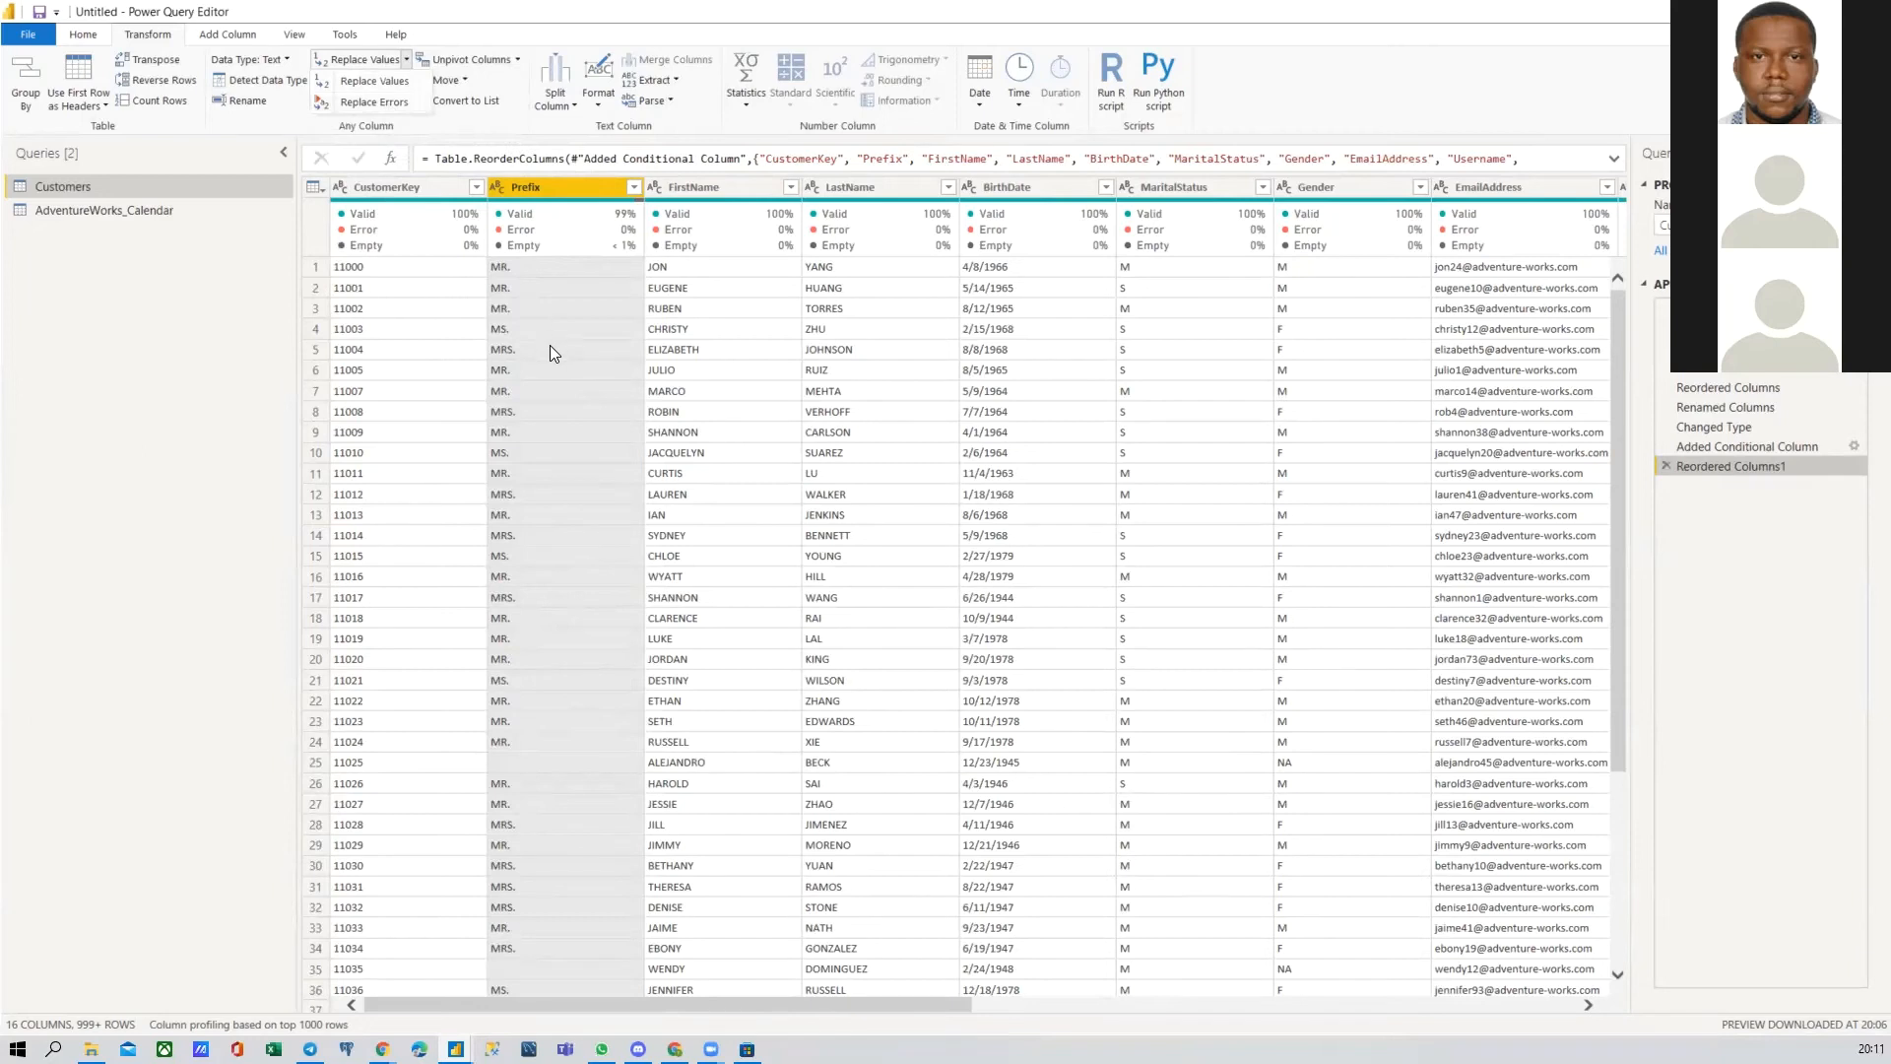
left_click(374, 103)
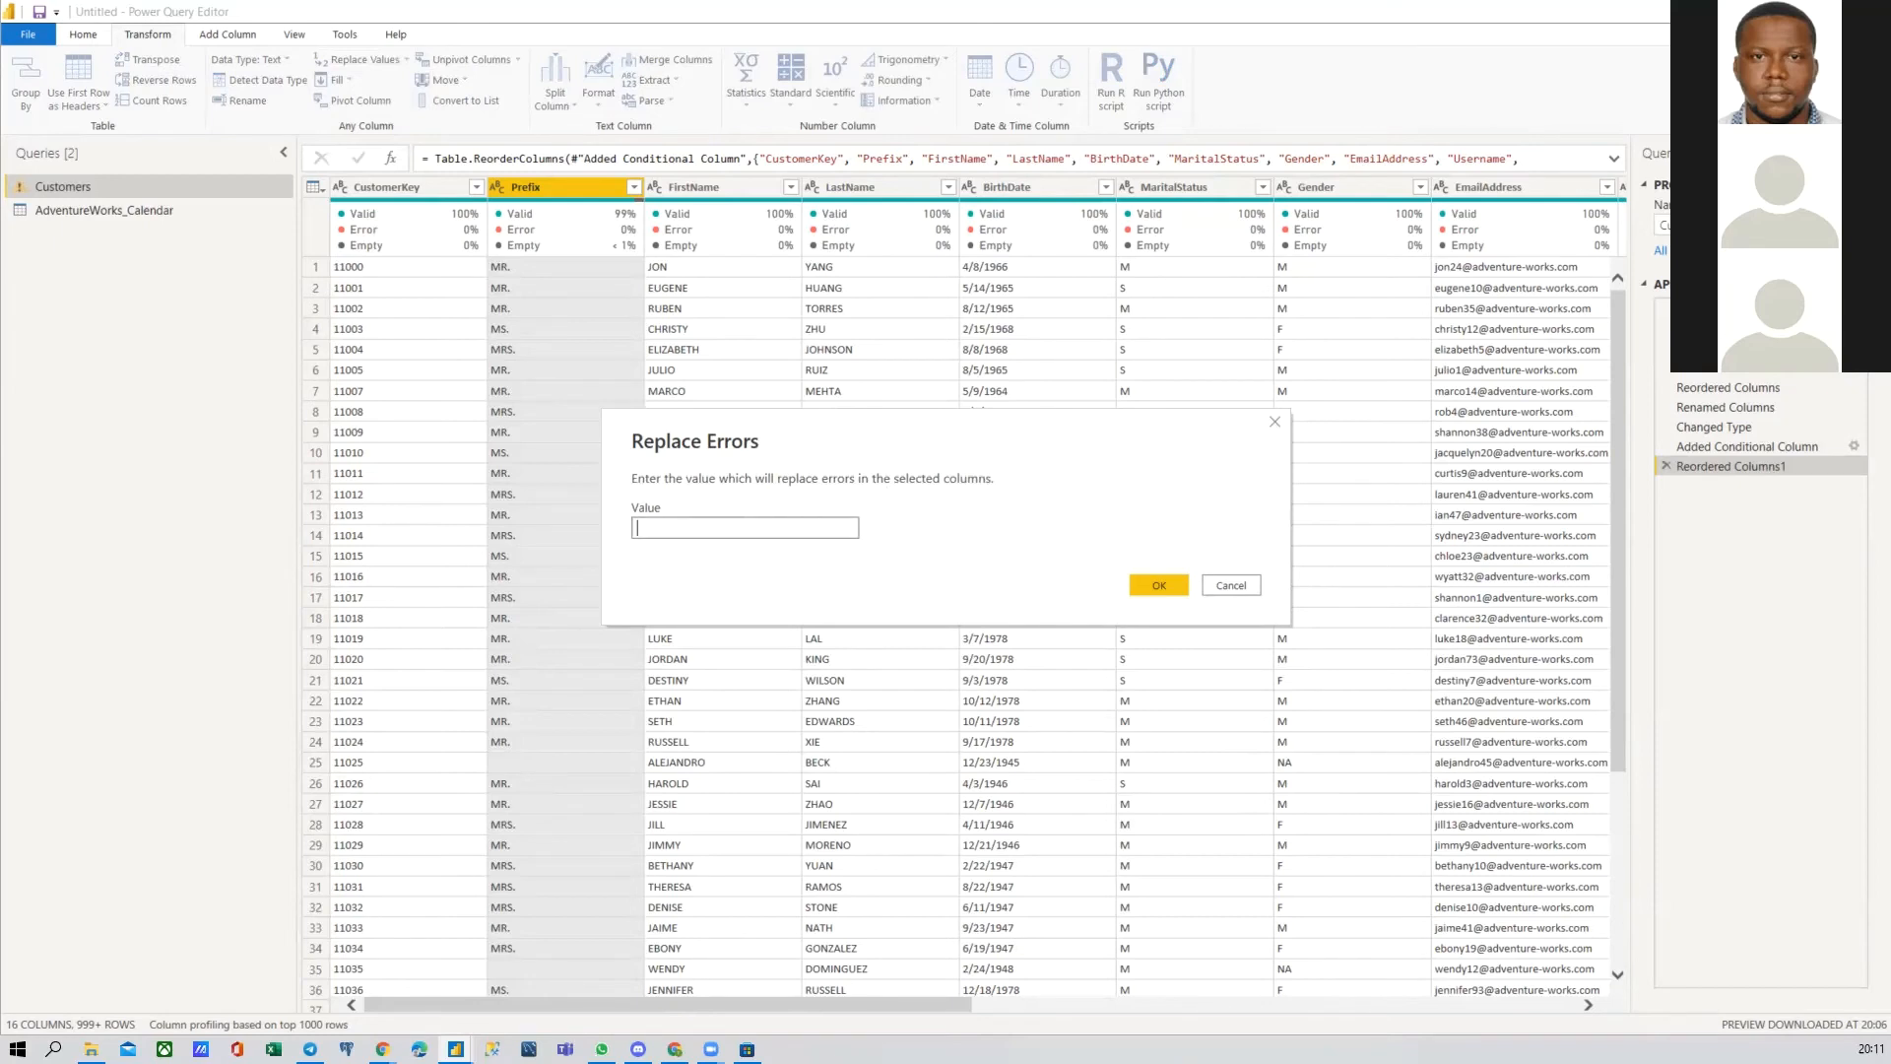
left_click(1218, 594)
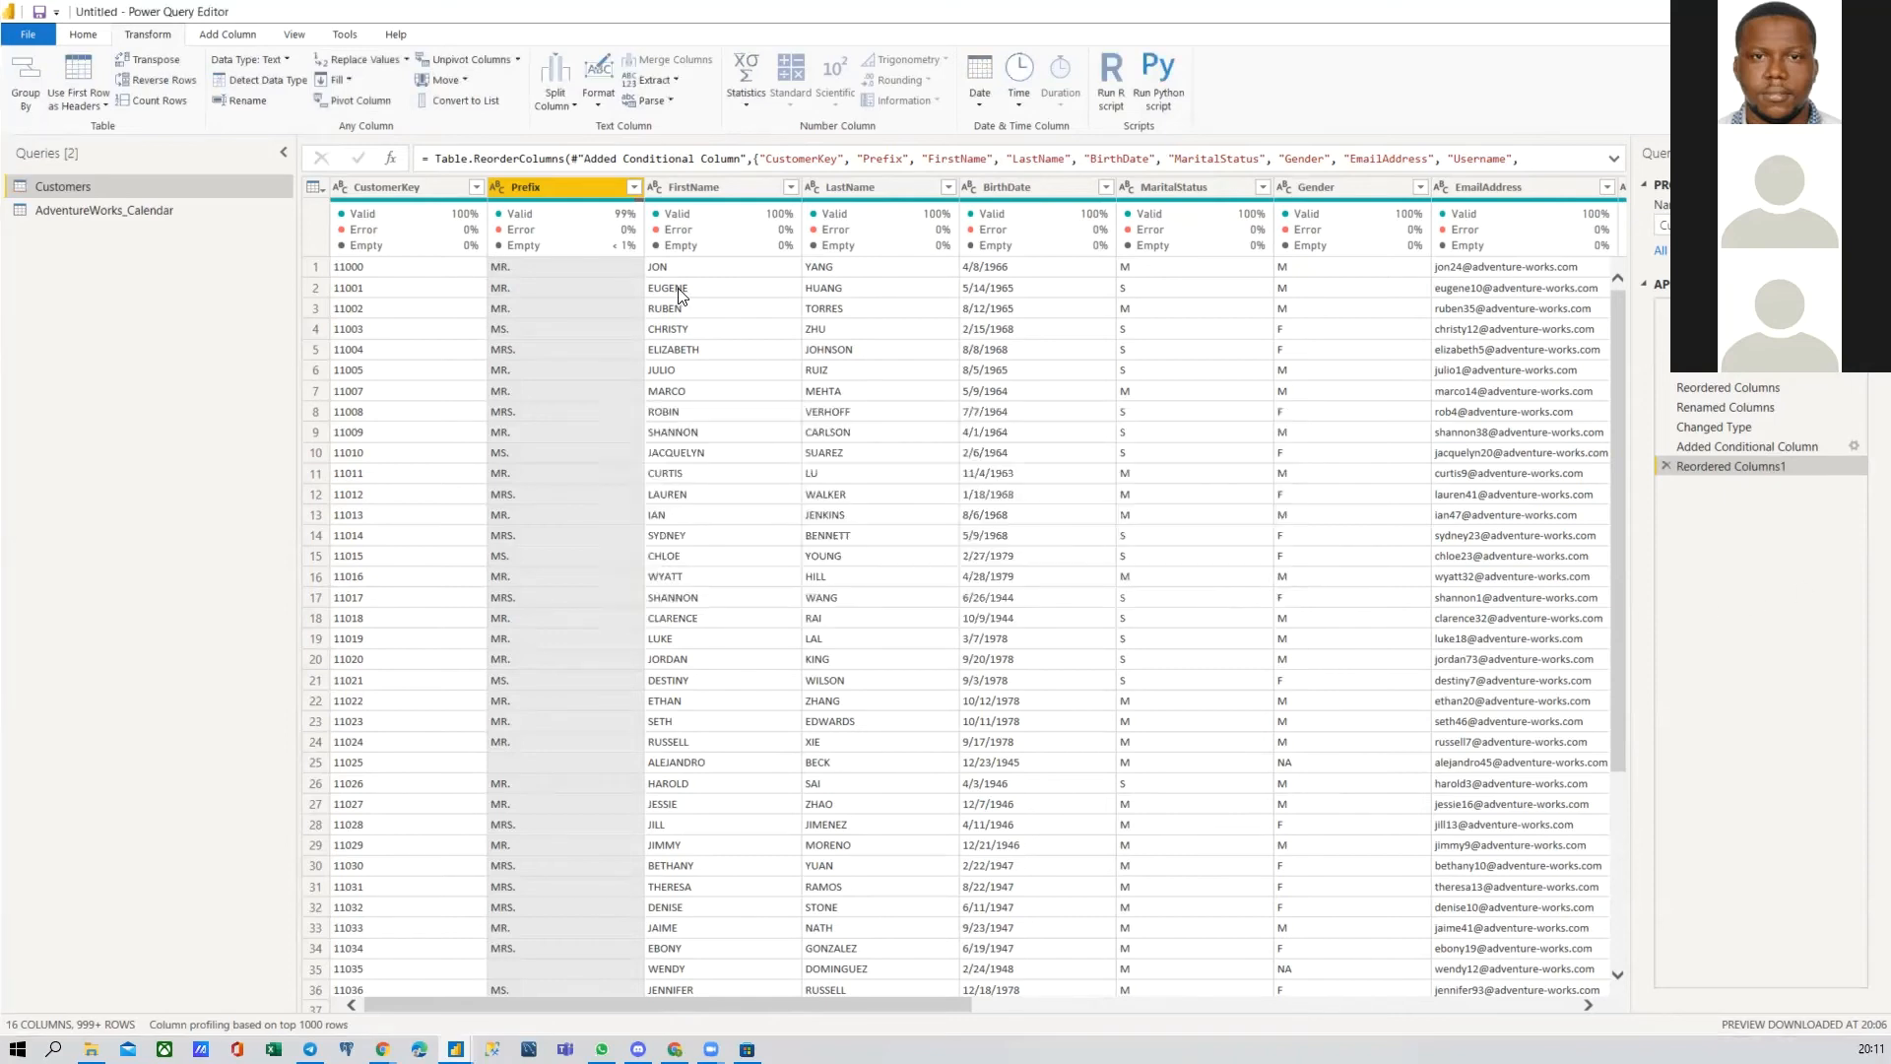
Step: Check the column quality summary and compare the tools for adding versus transforming columns on the Prefix and FirstName columns
left_click(441, 269)
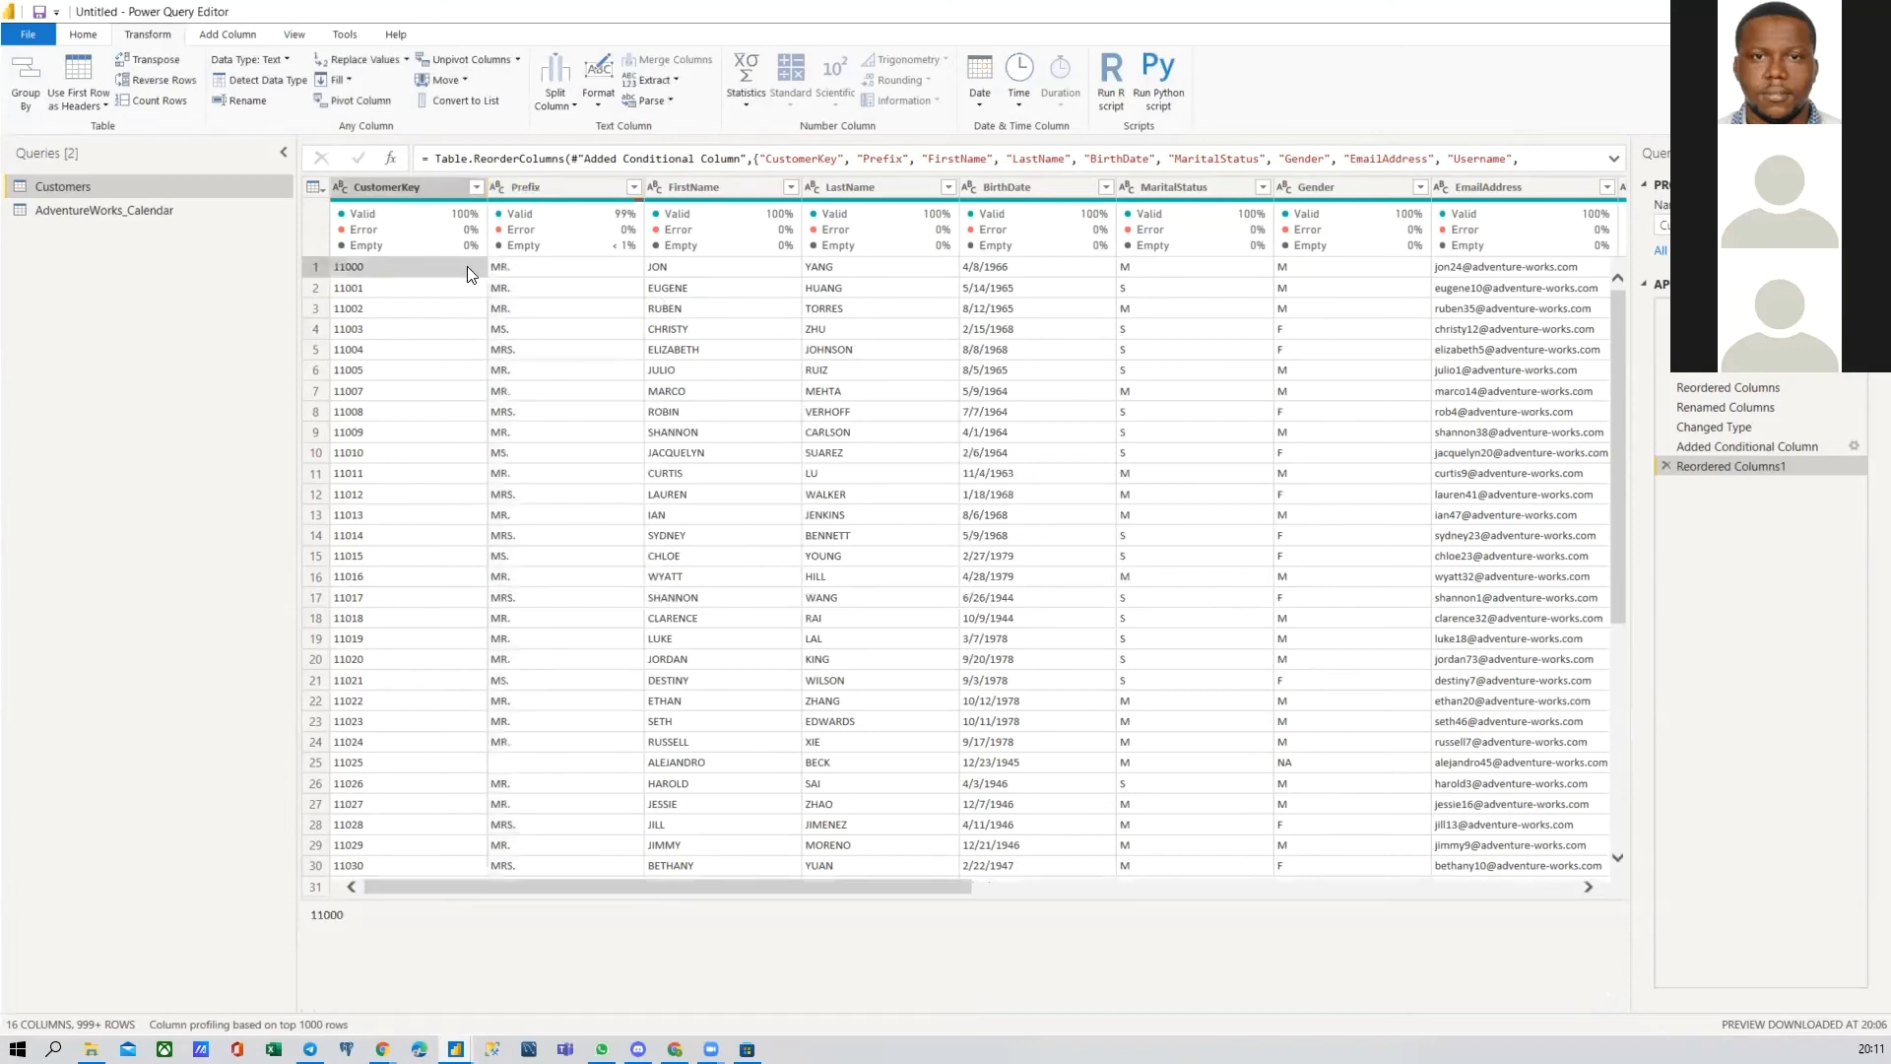
left_click(565, 193)
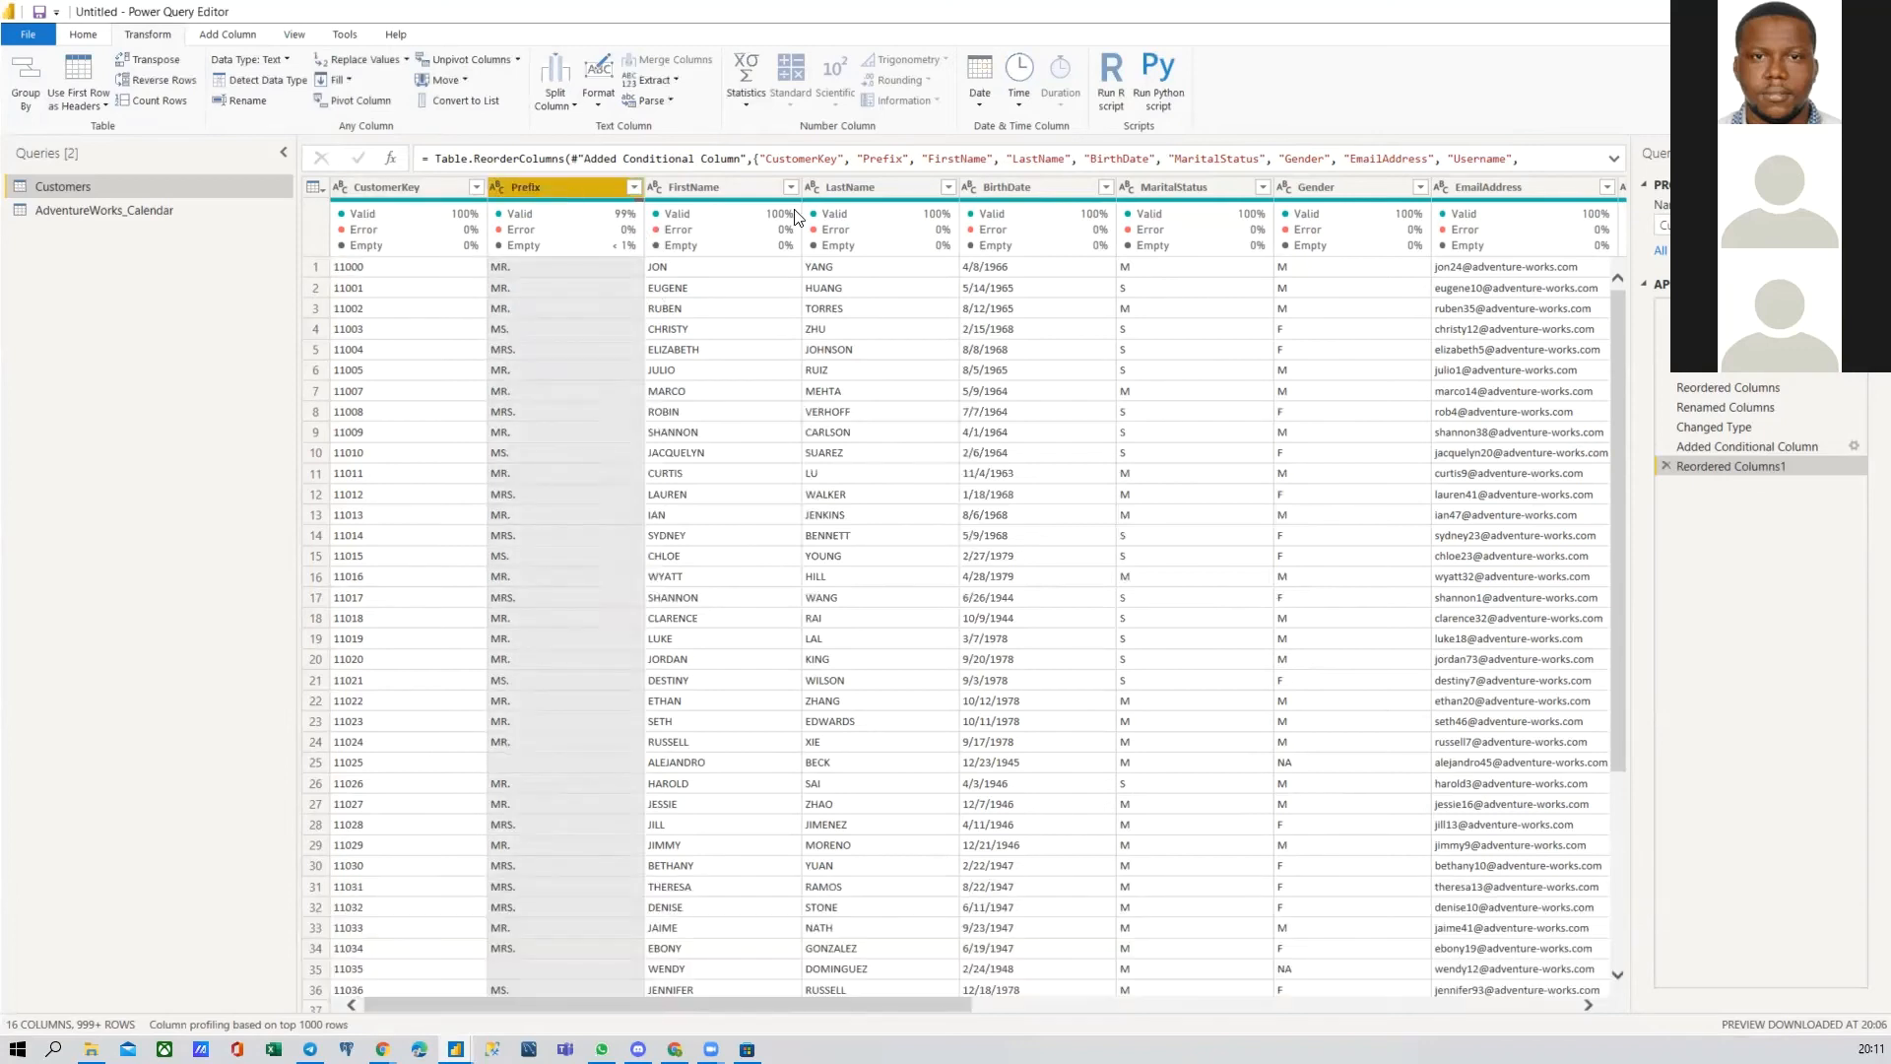
mouse_move(362, 224)
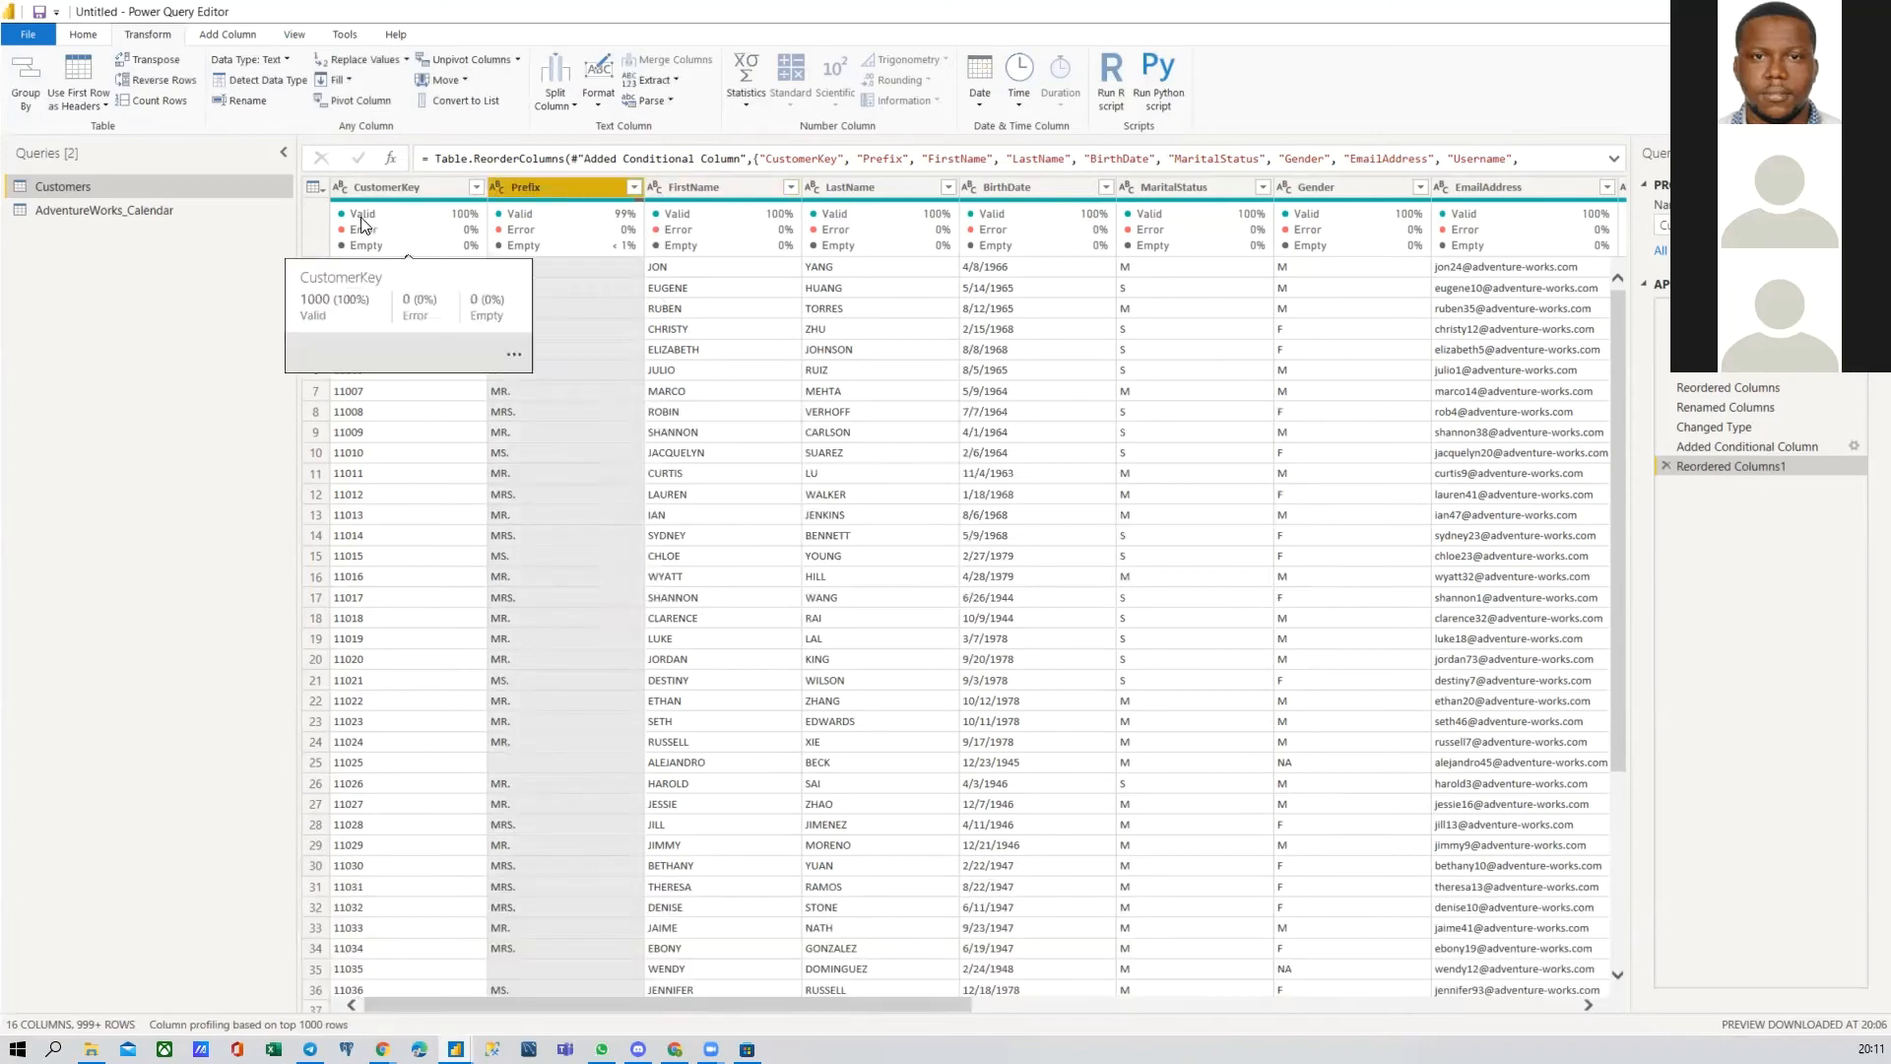
left_click(234, 35)
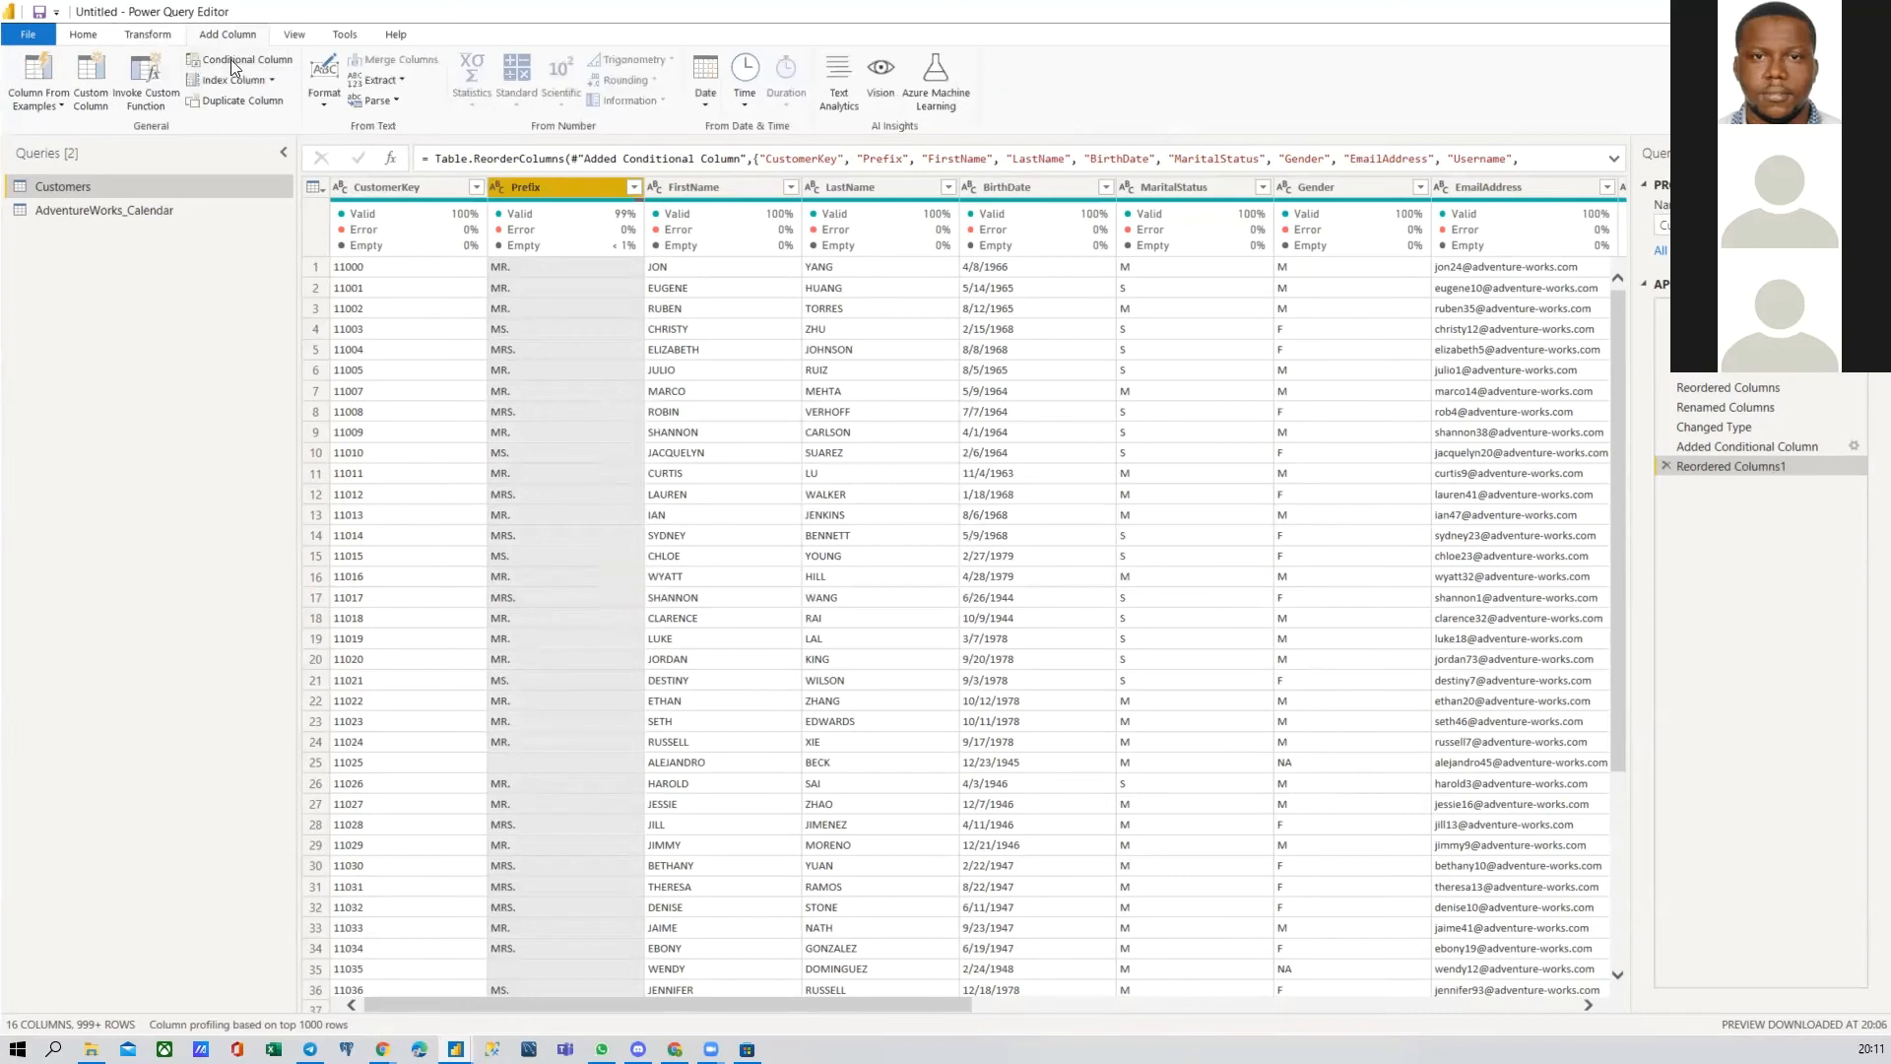
left_click(329, 94)
left_click(149, 37)
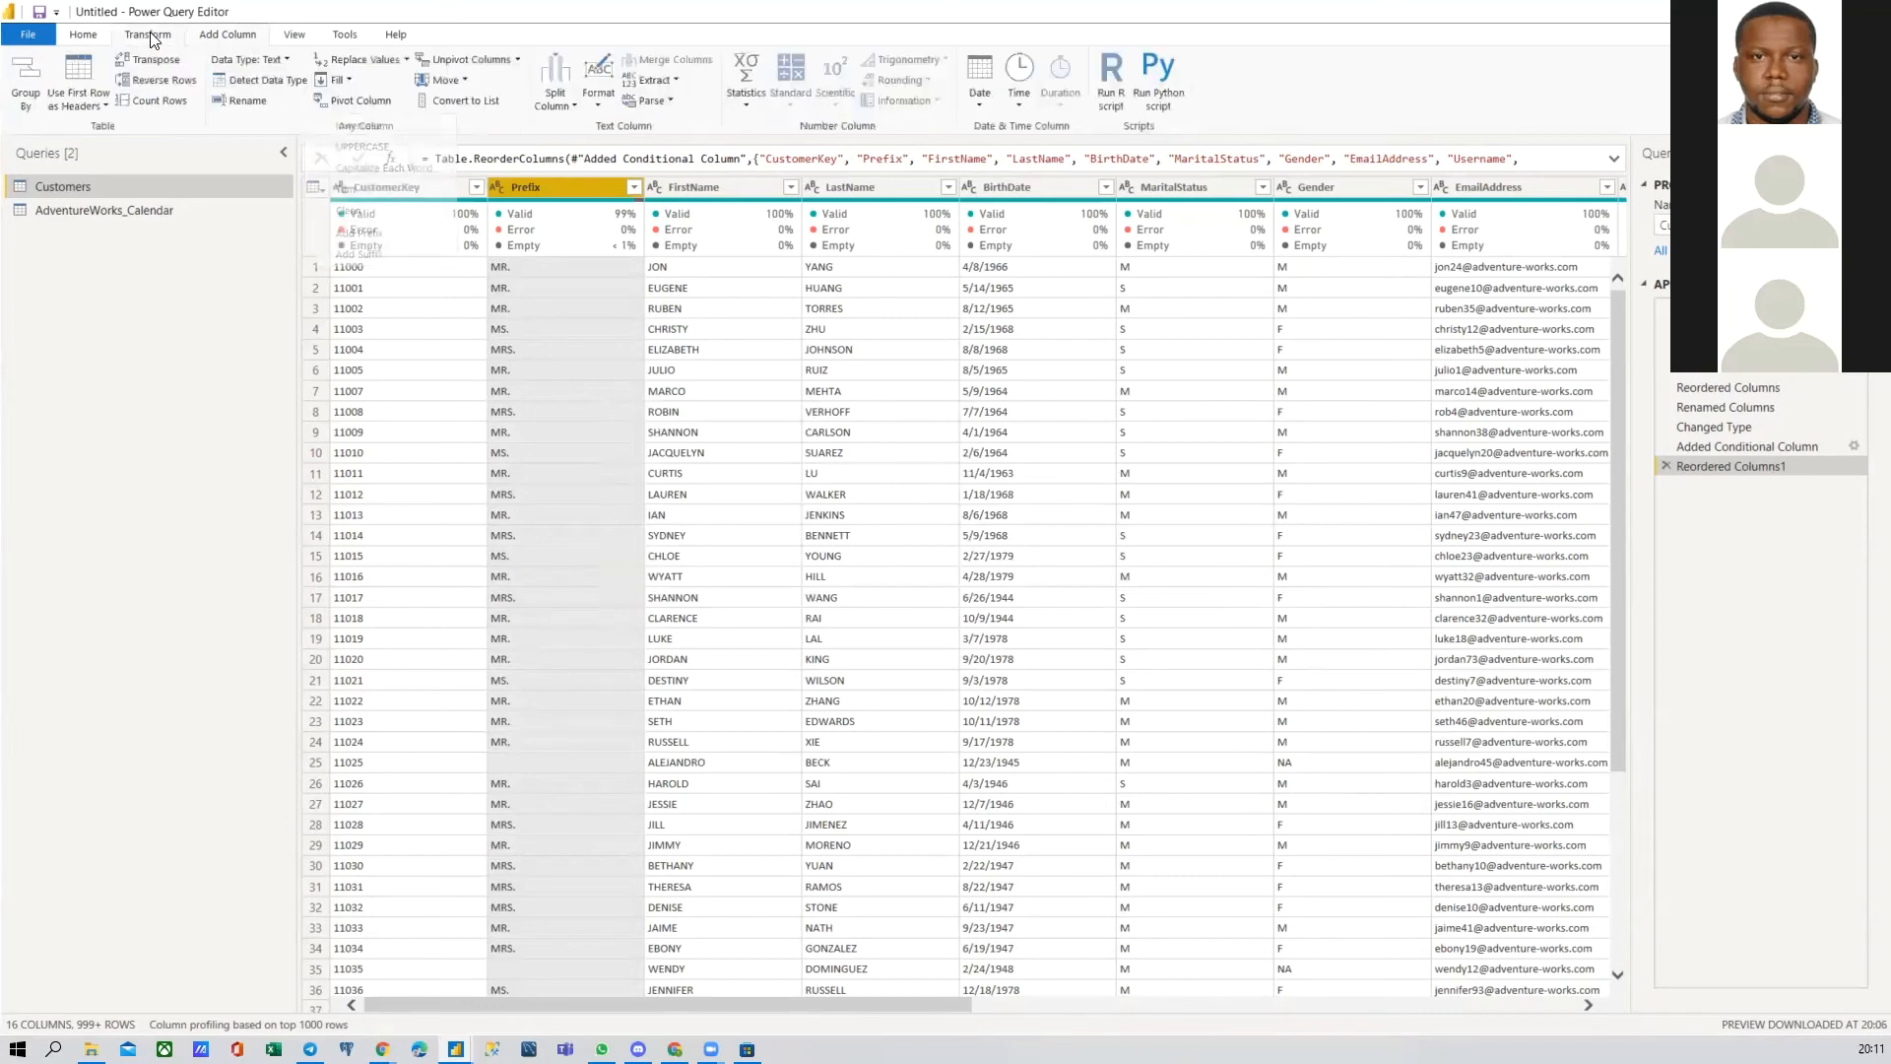
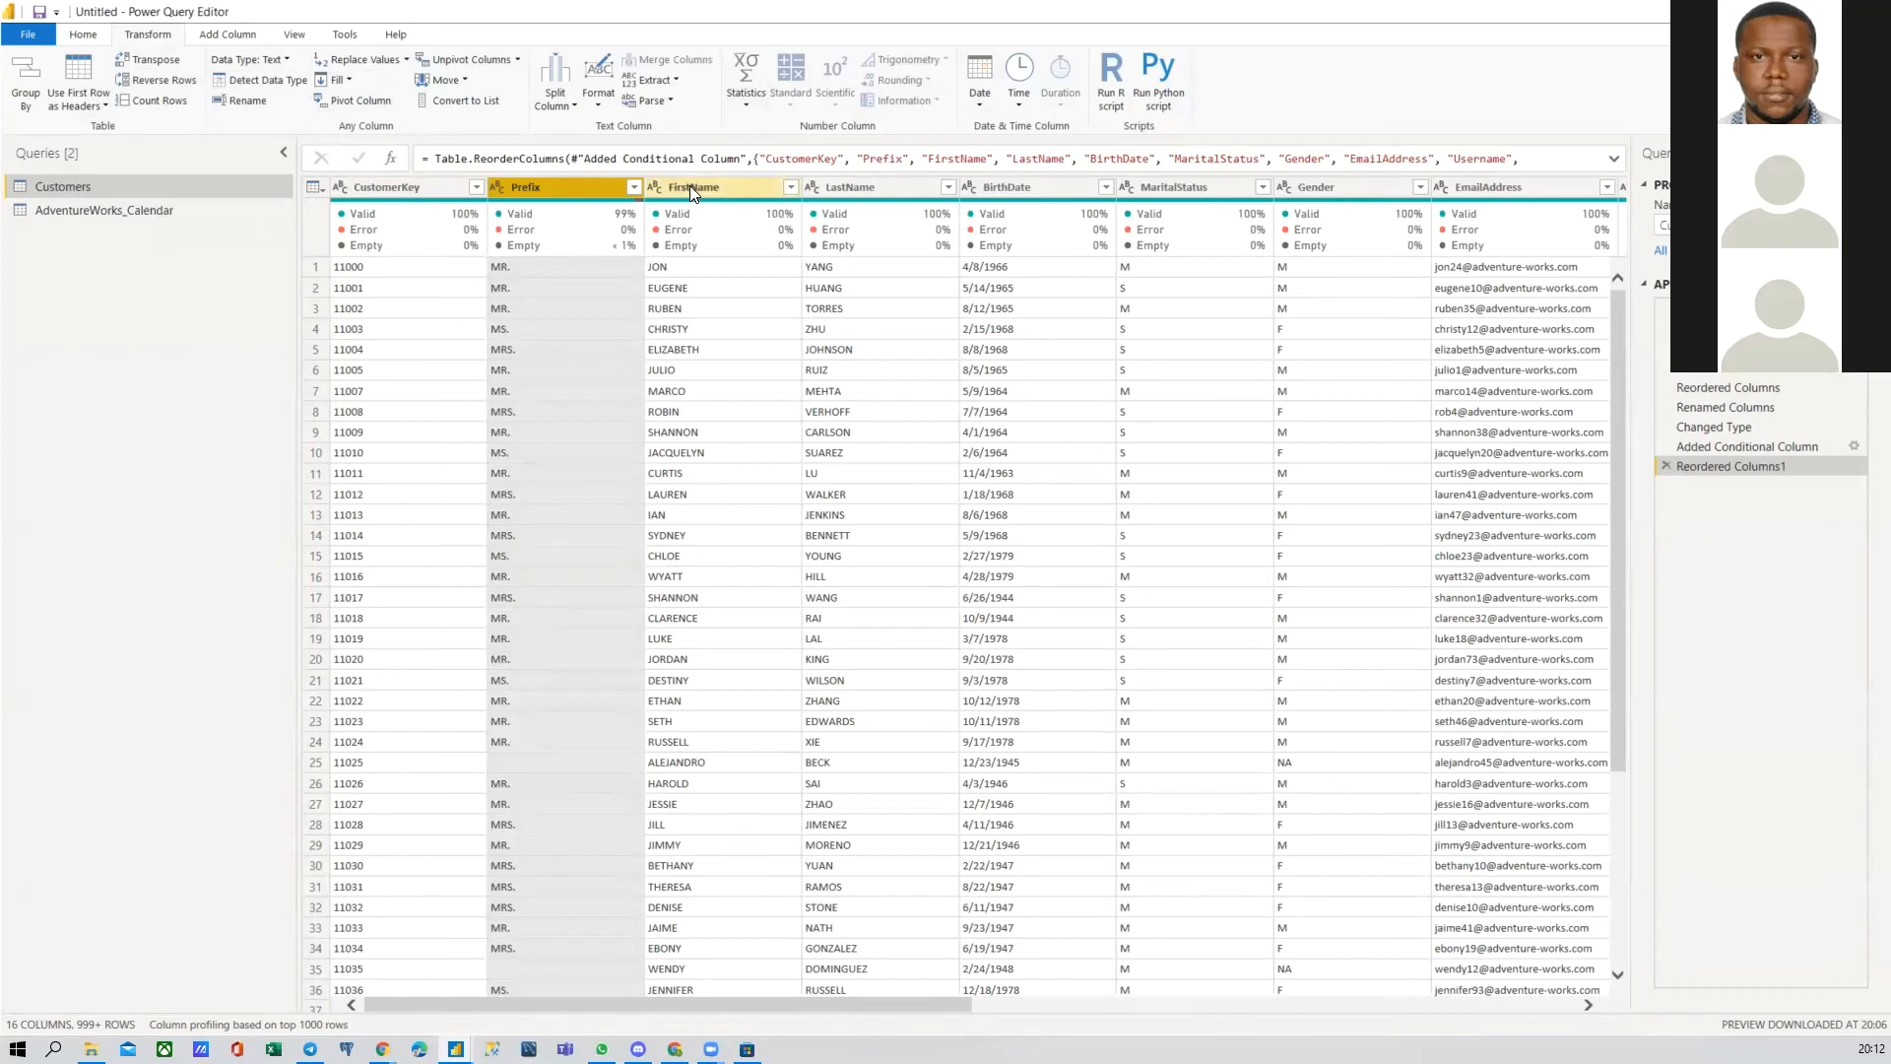
left_click(689, 186)
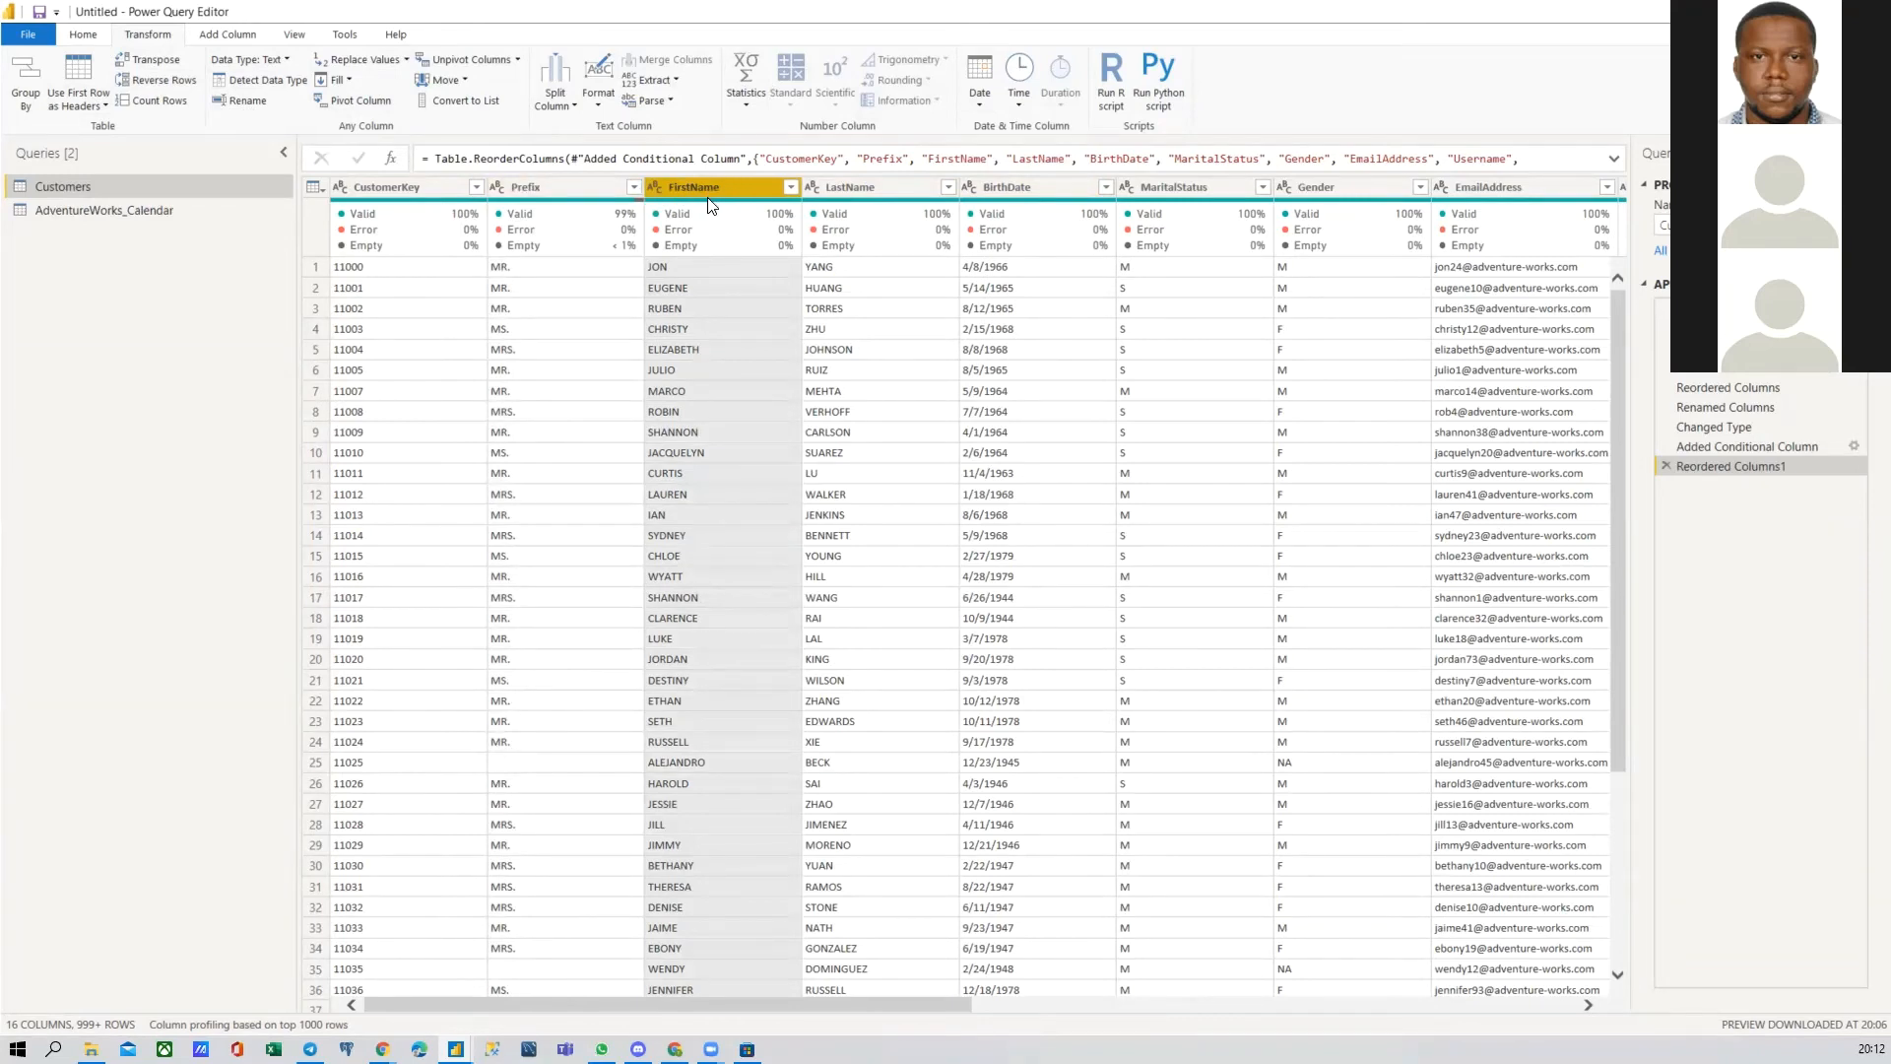
left_click(239, 35)
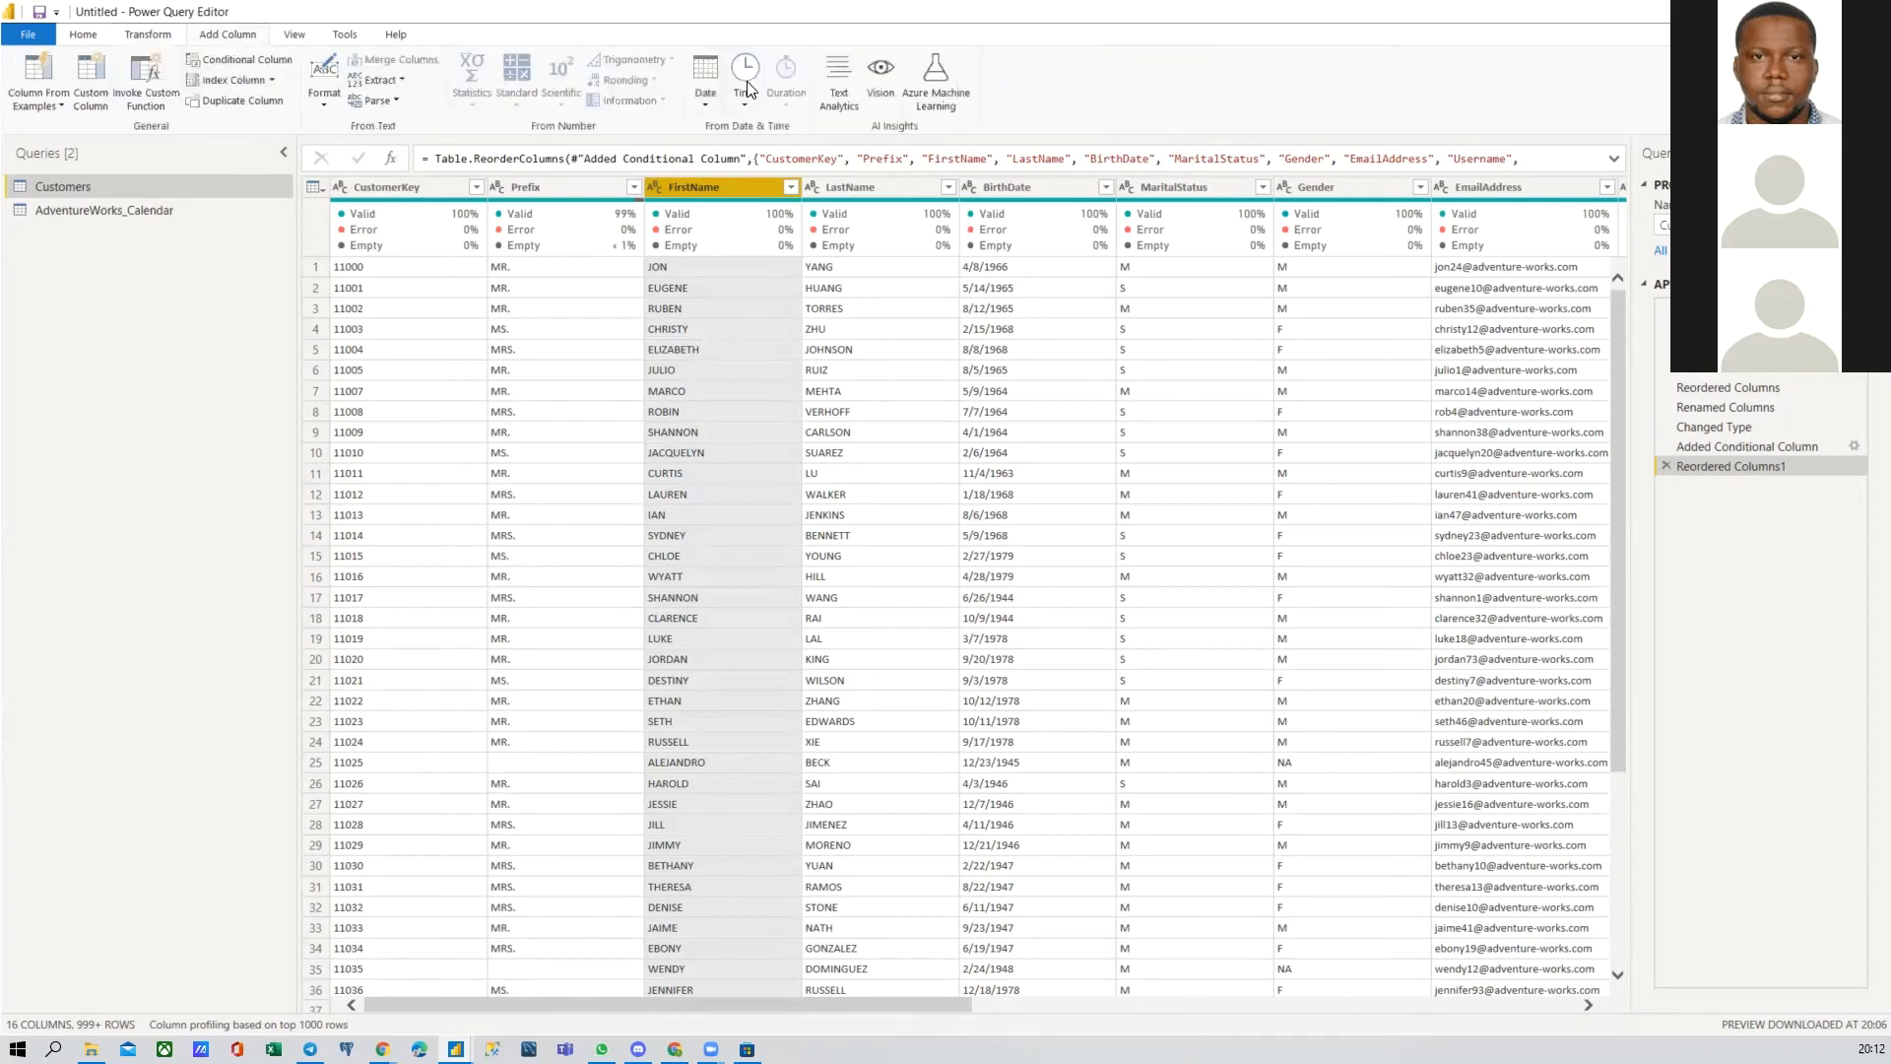
left_click(148, 35)
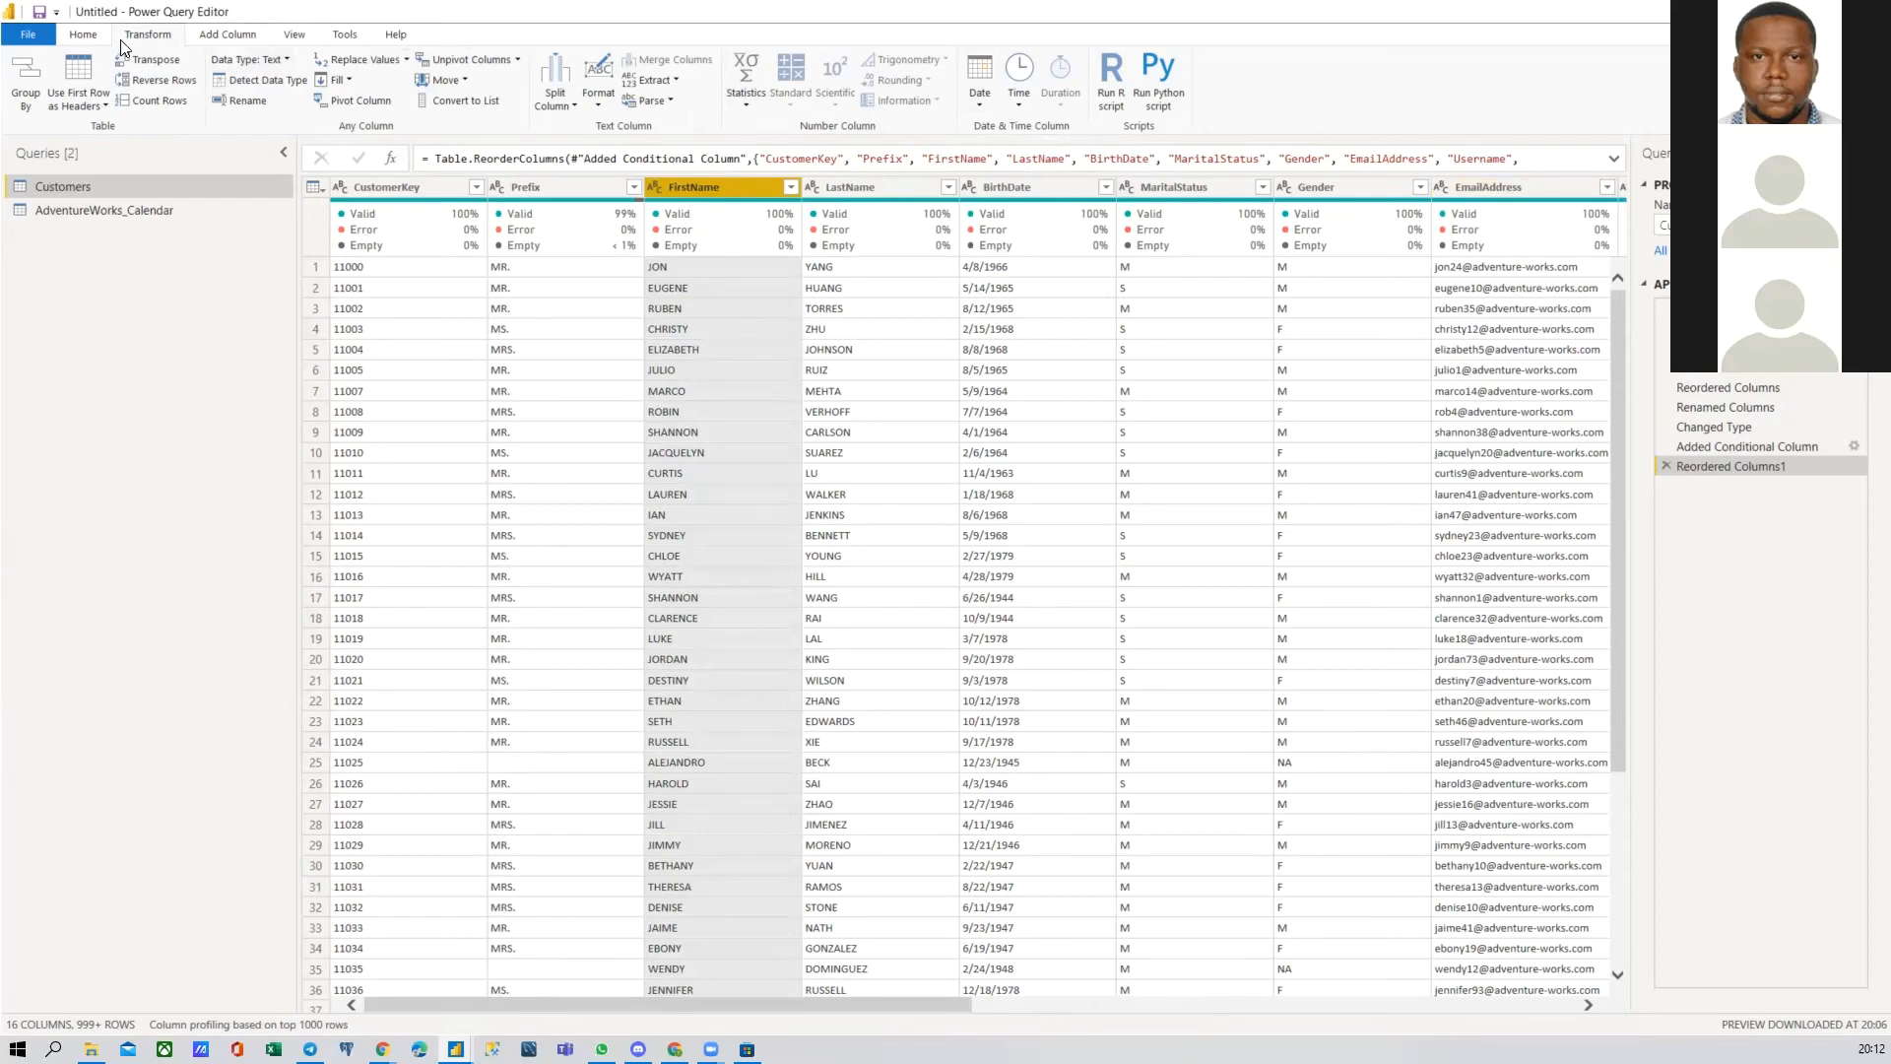
Step: Compare which date transformations are available for the FirstName column and for the text-typed BirthDate column
left_click(979, 93)
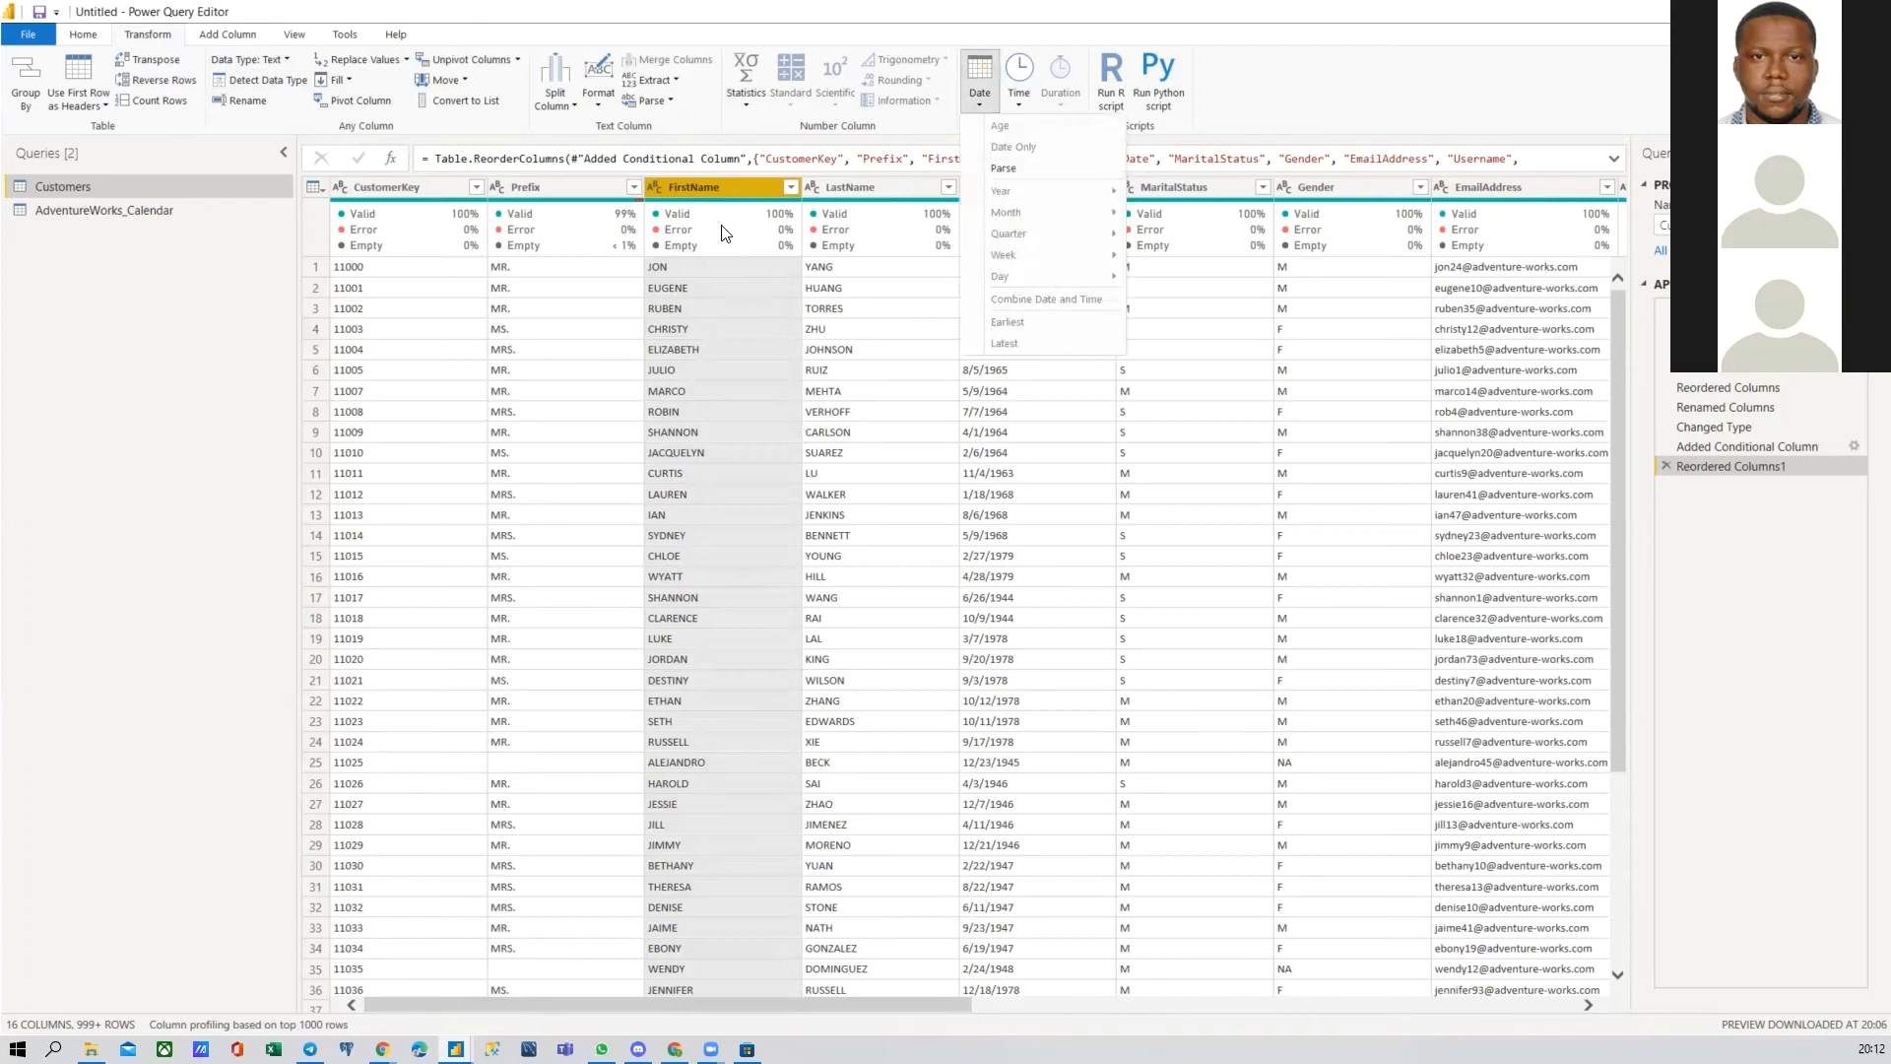
left_click(706, 197)
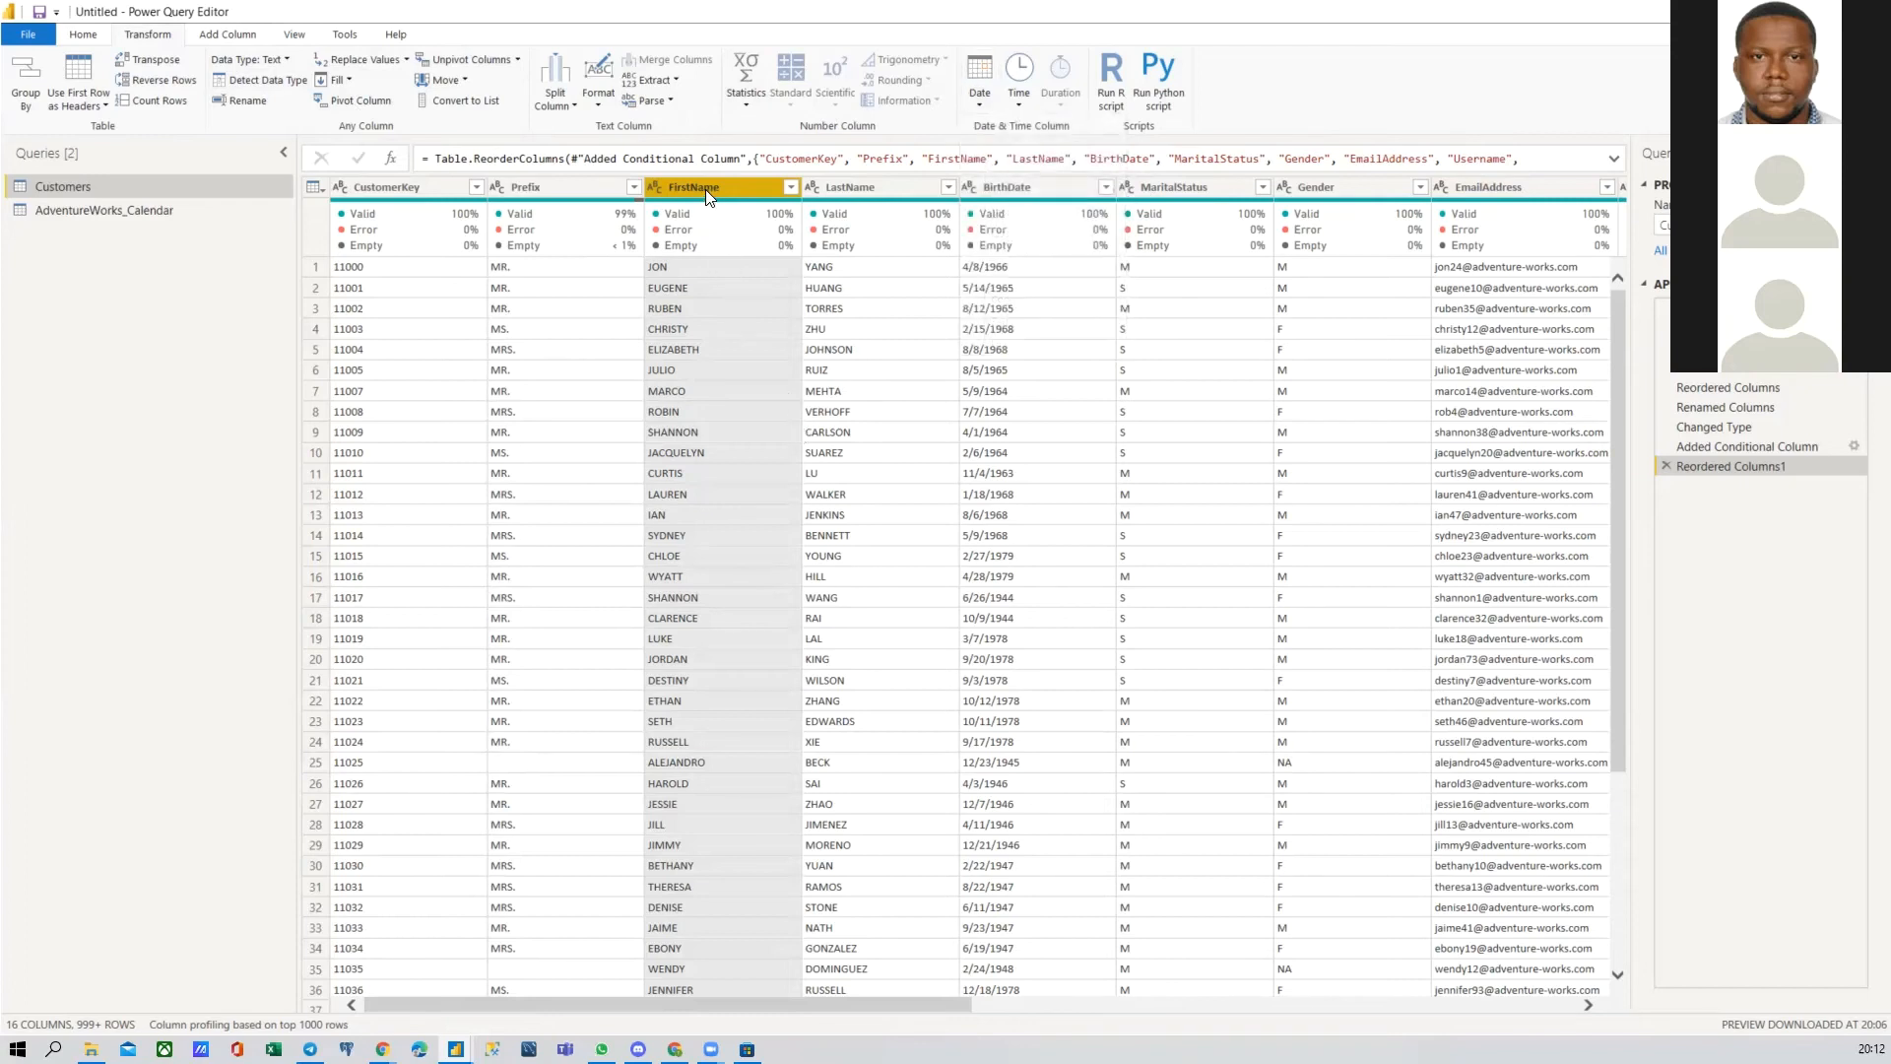
left_click(1017, 187)
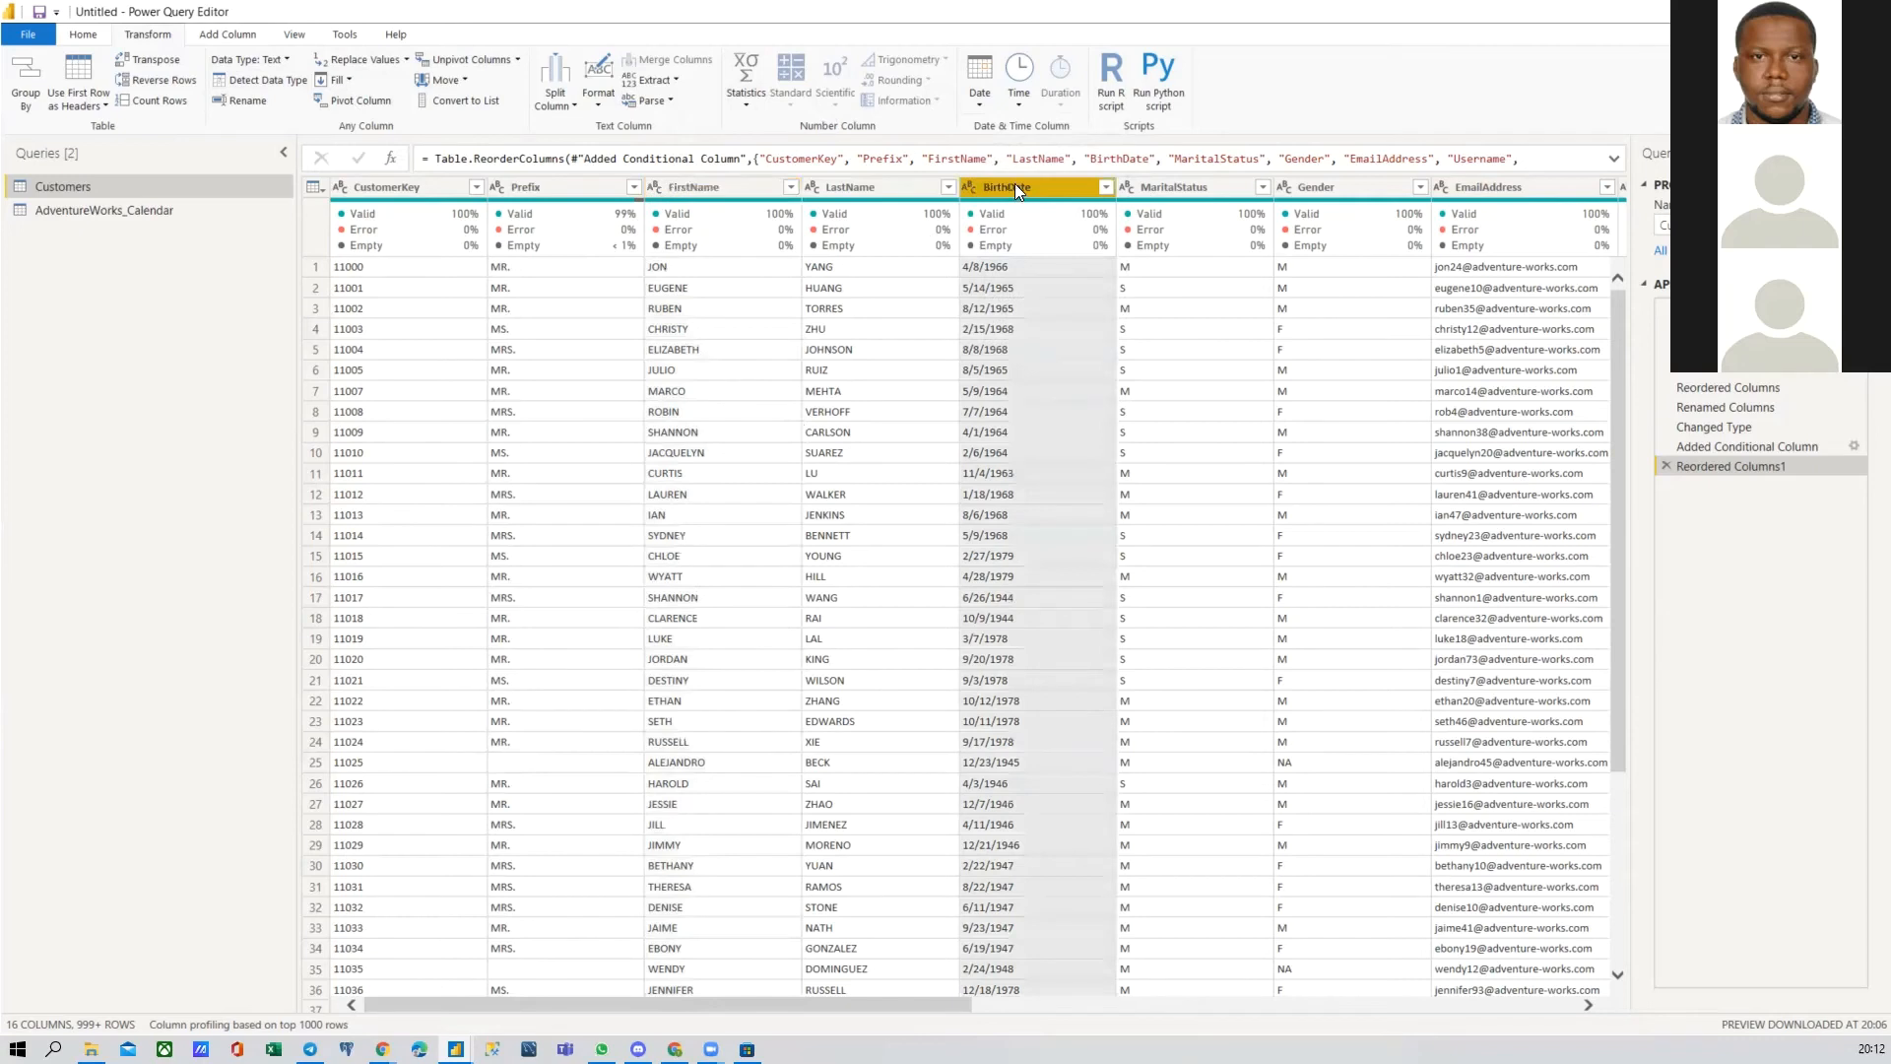
left_click(977, 95)
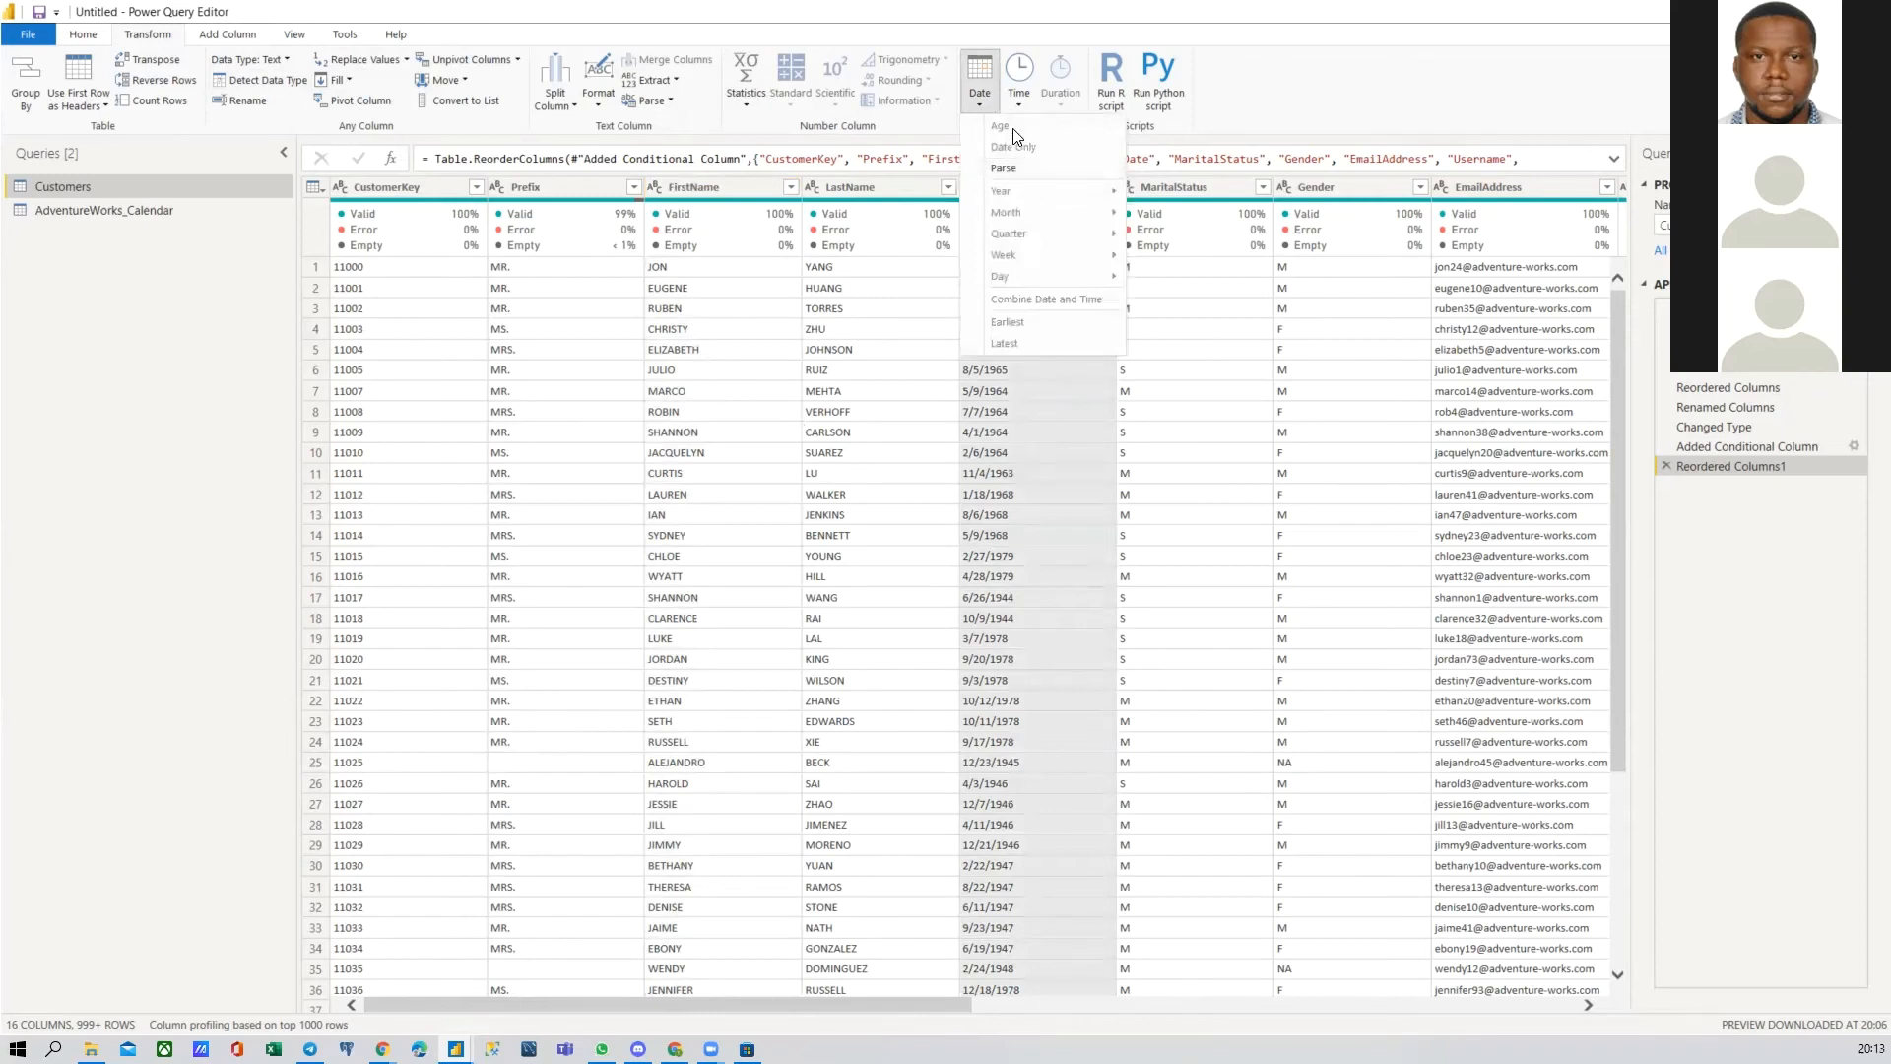
left_click(1025, 477)
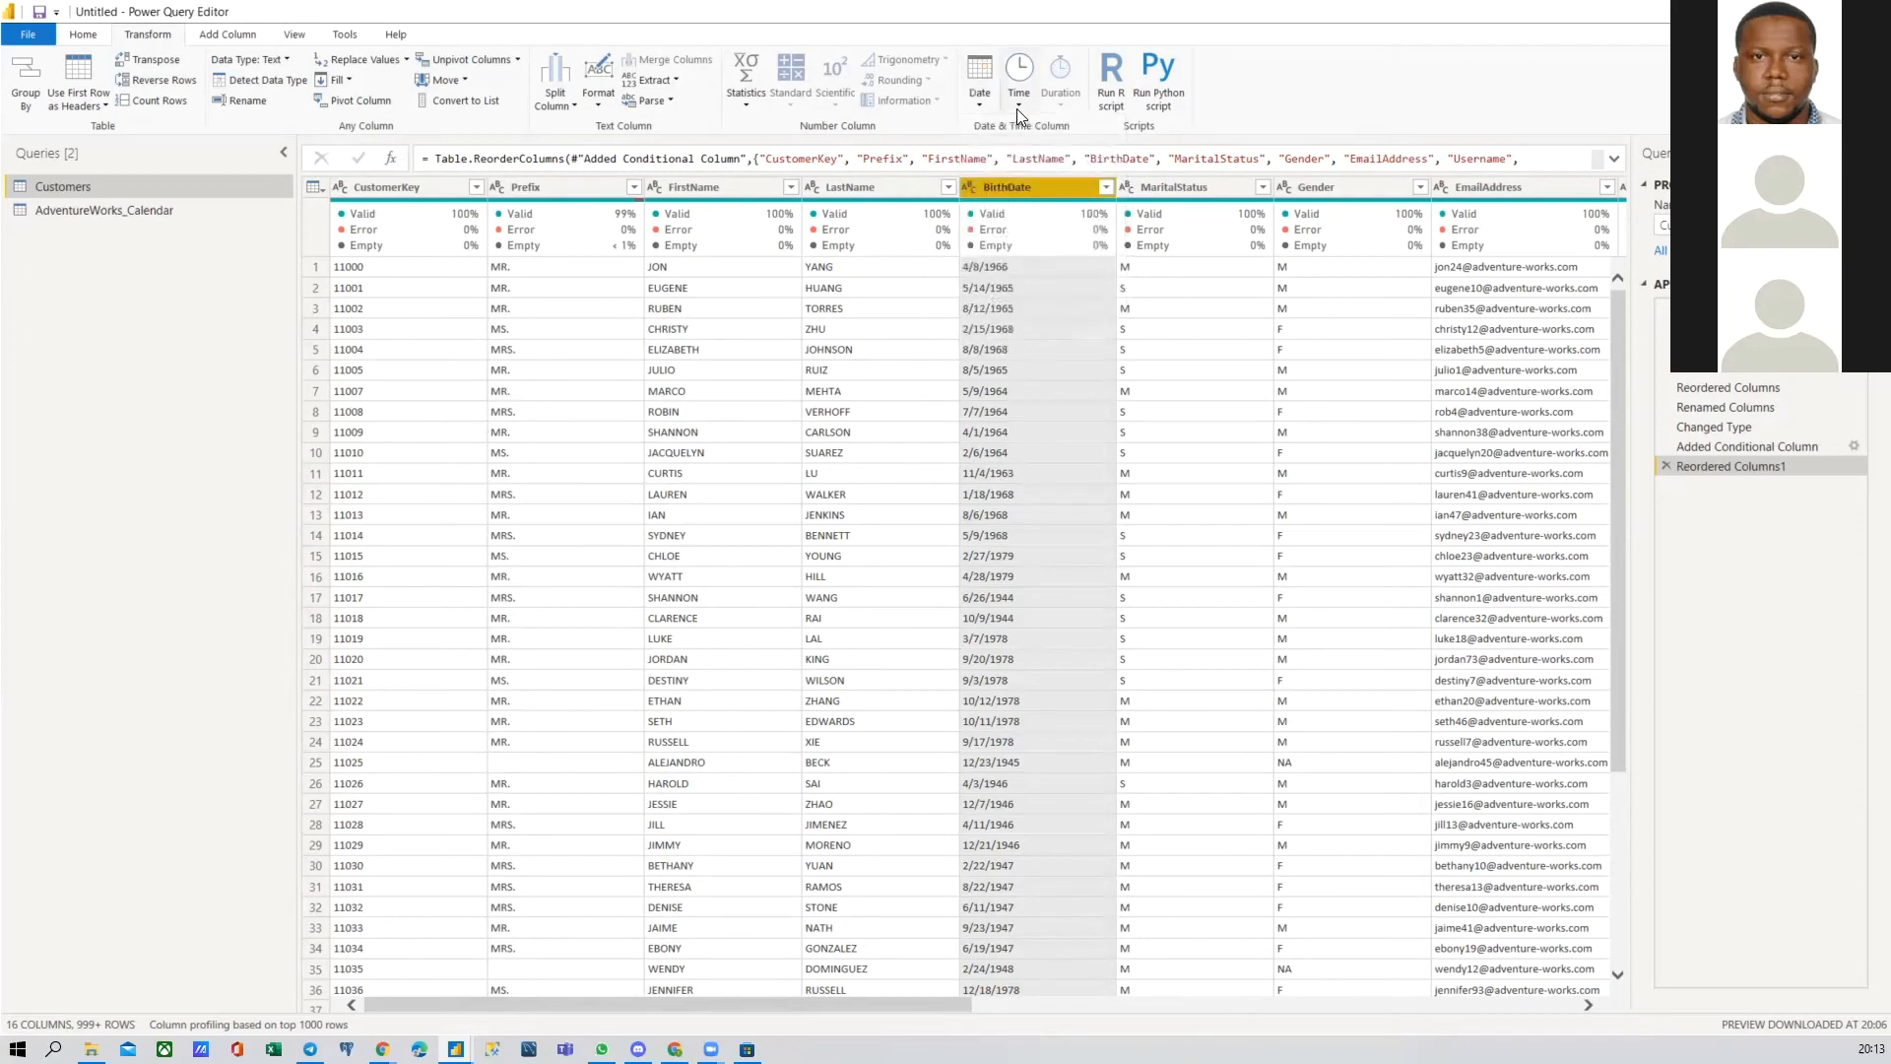
Step: Change the BirthDate column's data type to Date and review the date transformations available for it
mouse_move(1024, 210)
left_click(969, 187)
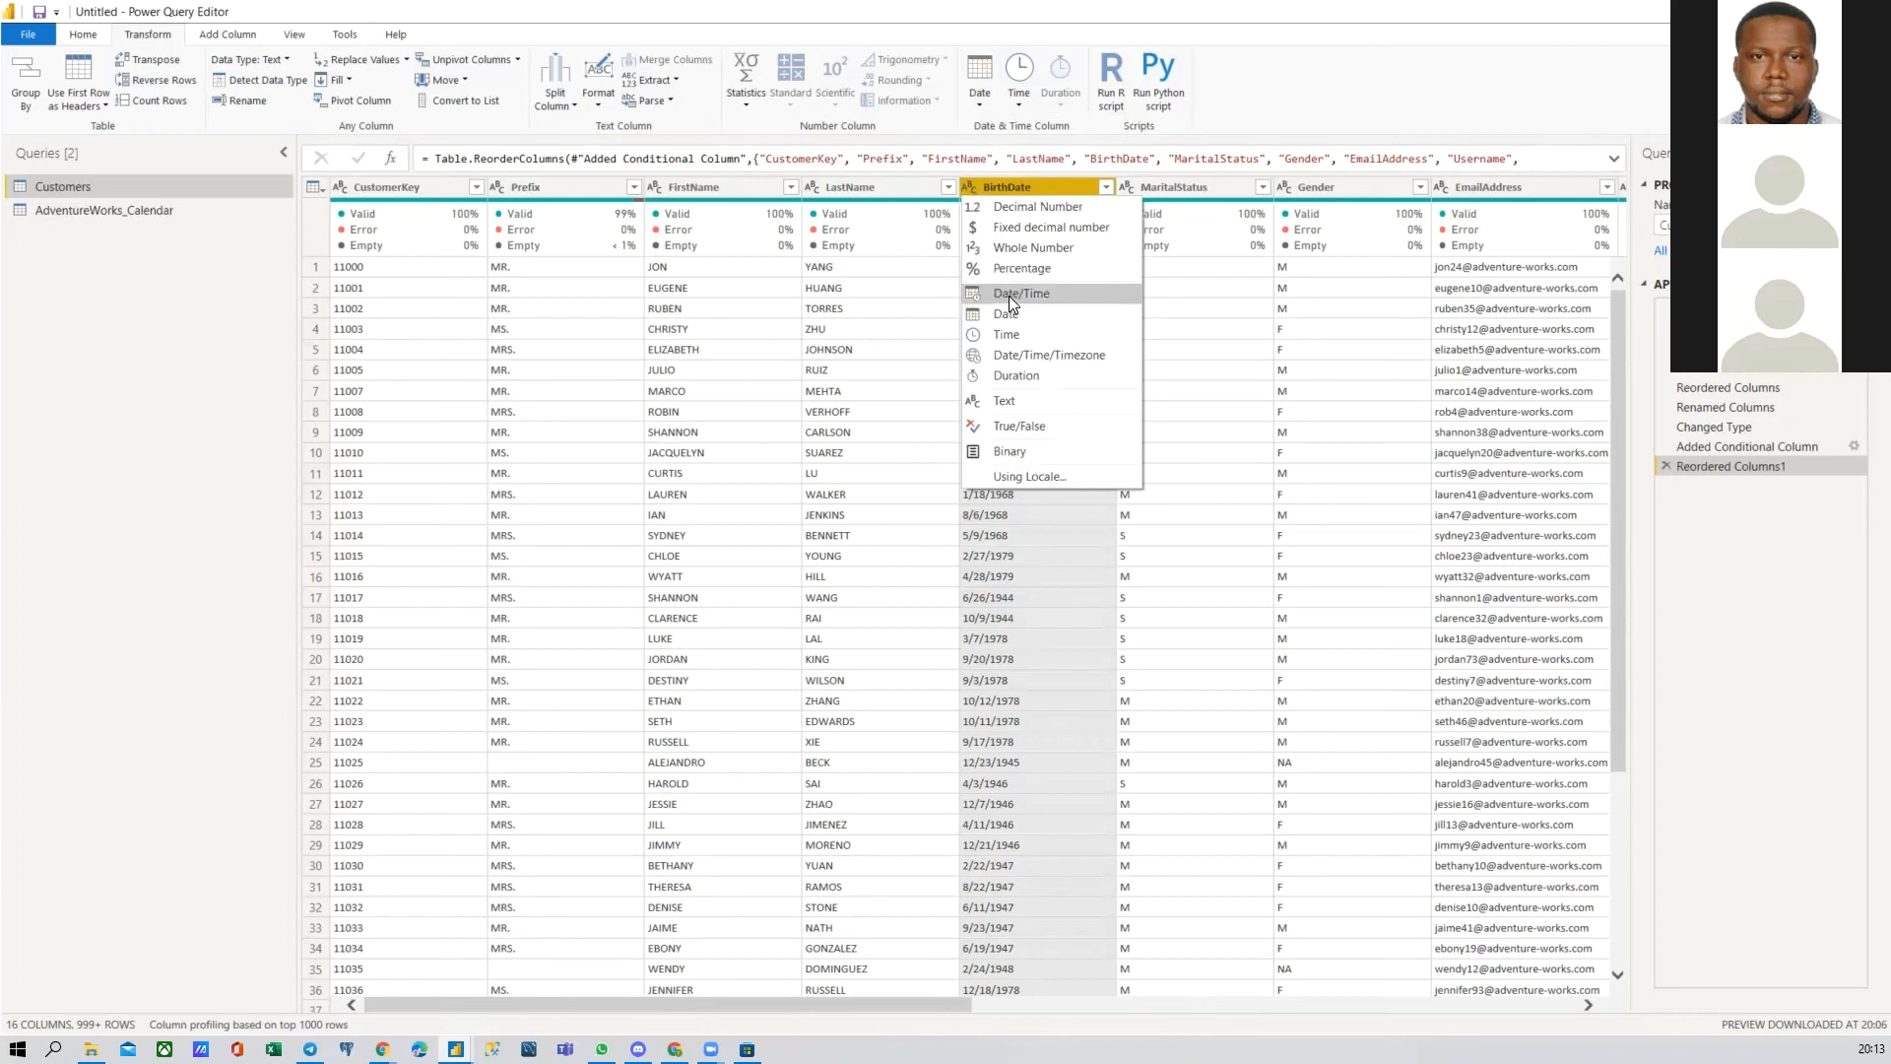
left_click(1053, 581)
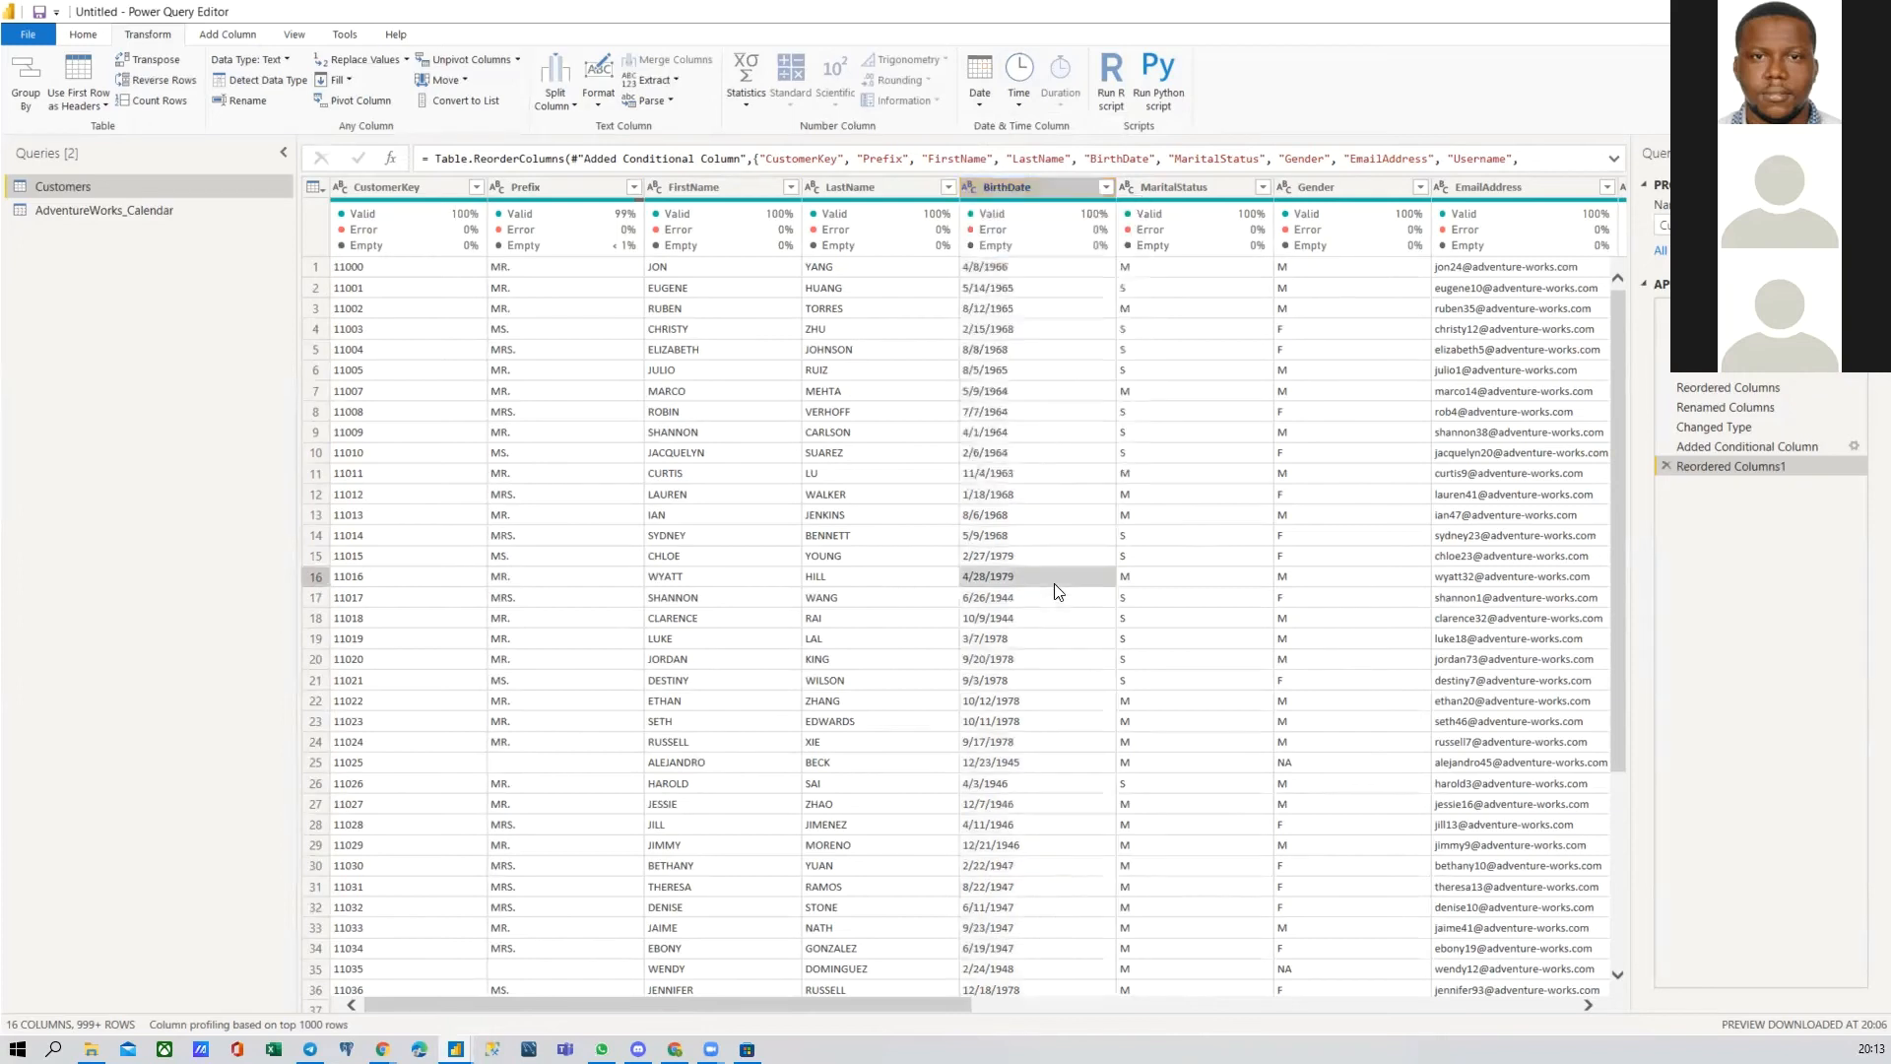
left_click(1009, 270)
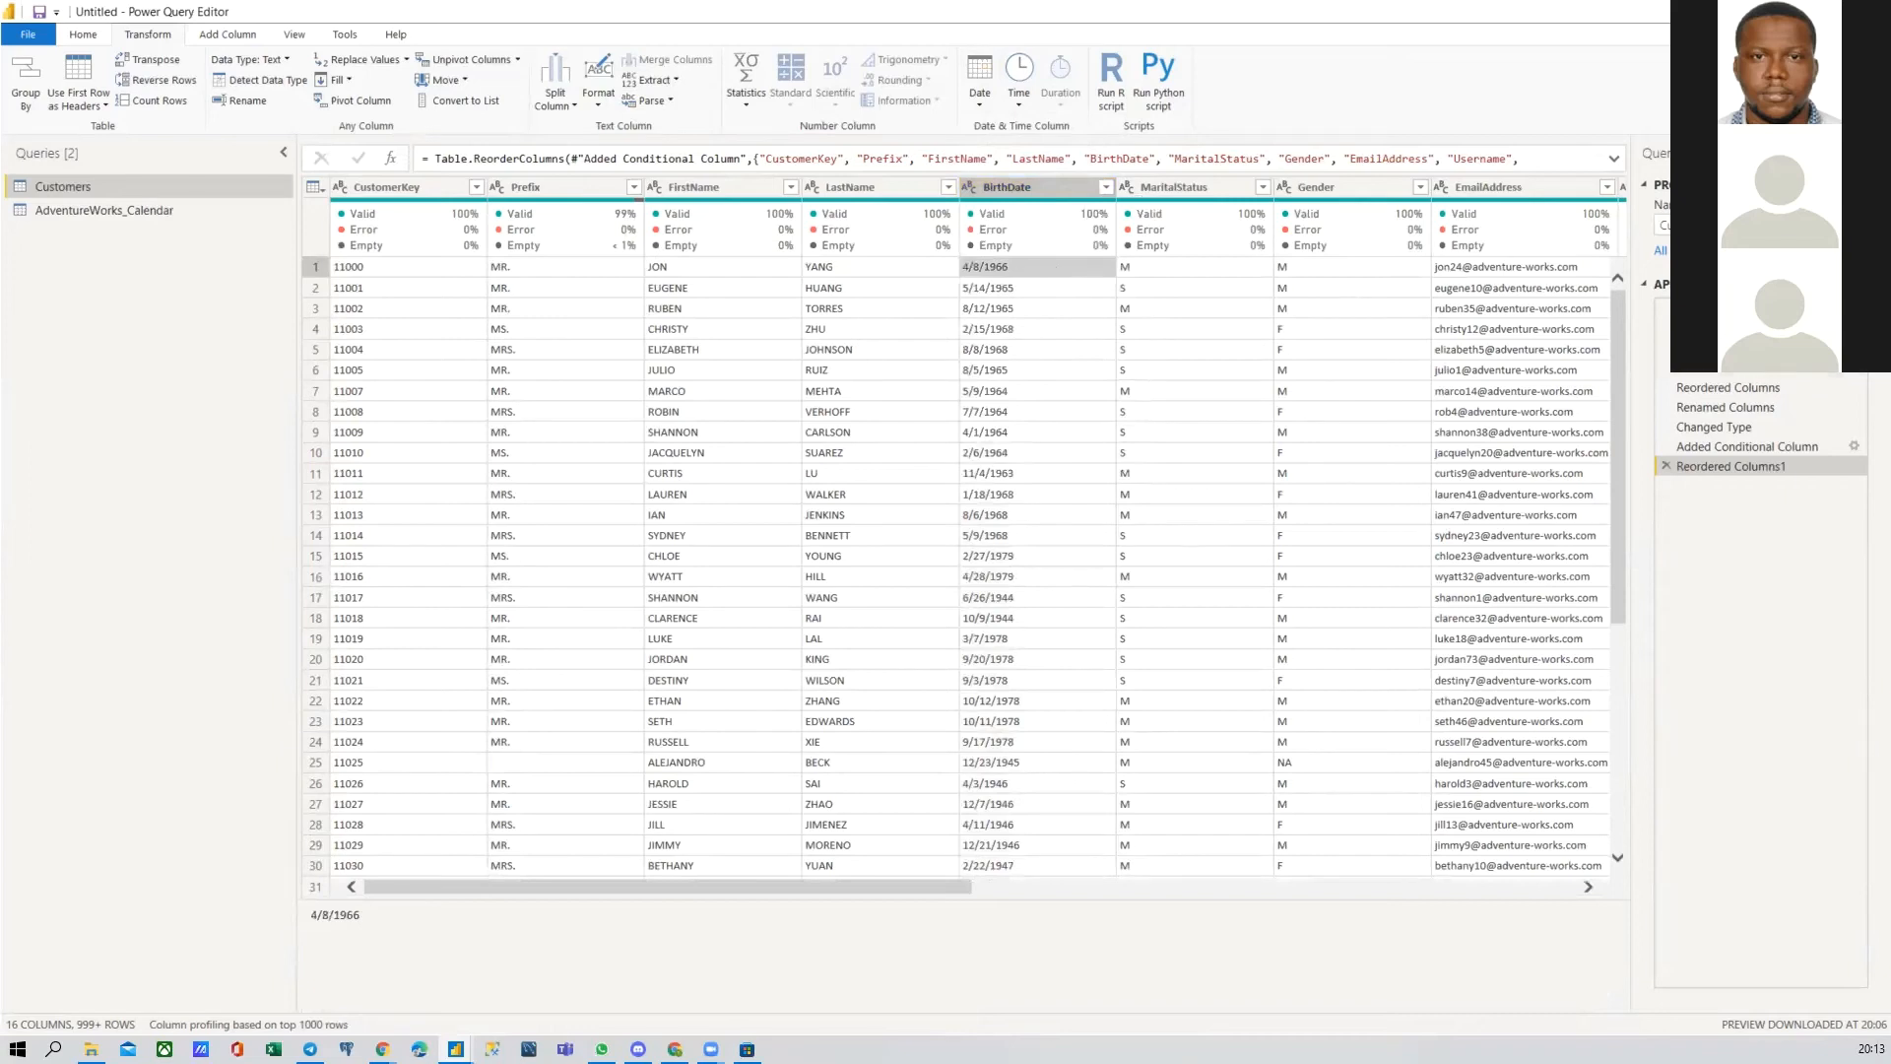
left_click(968, 187)
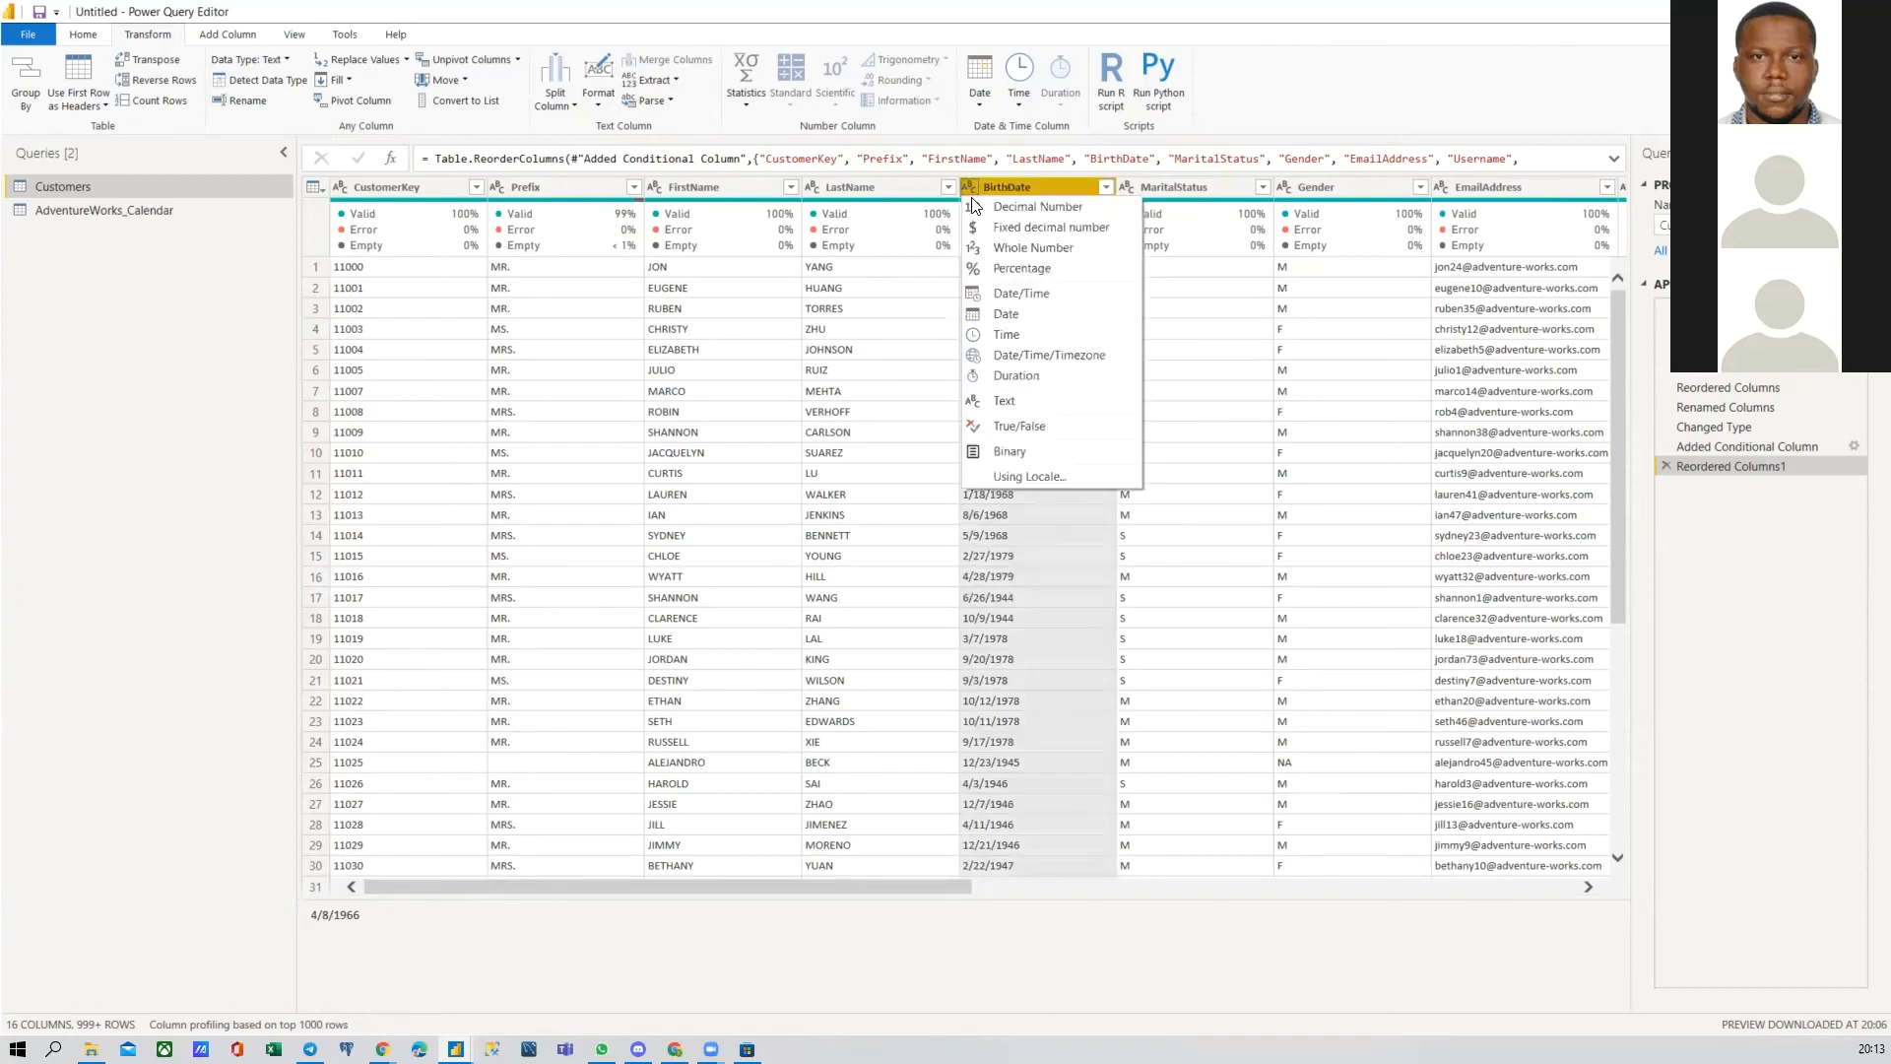
left_click(1008, 315)
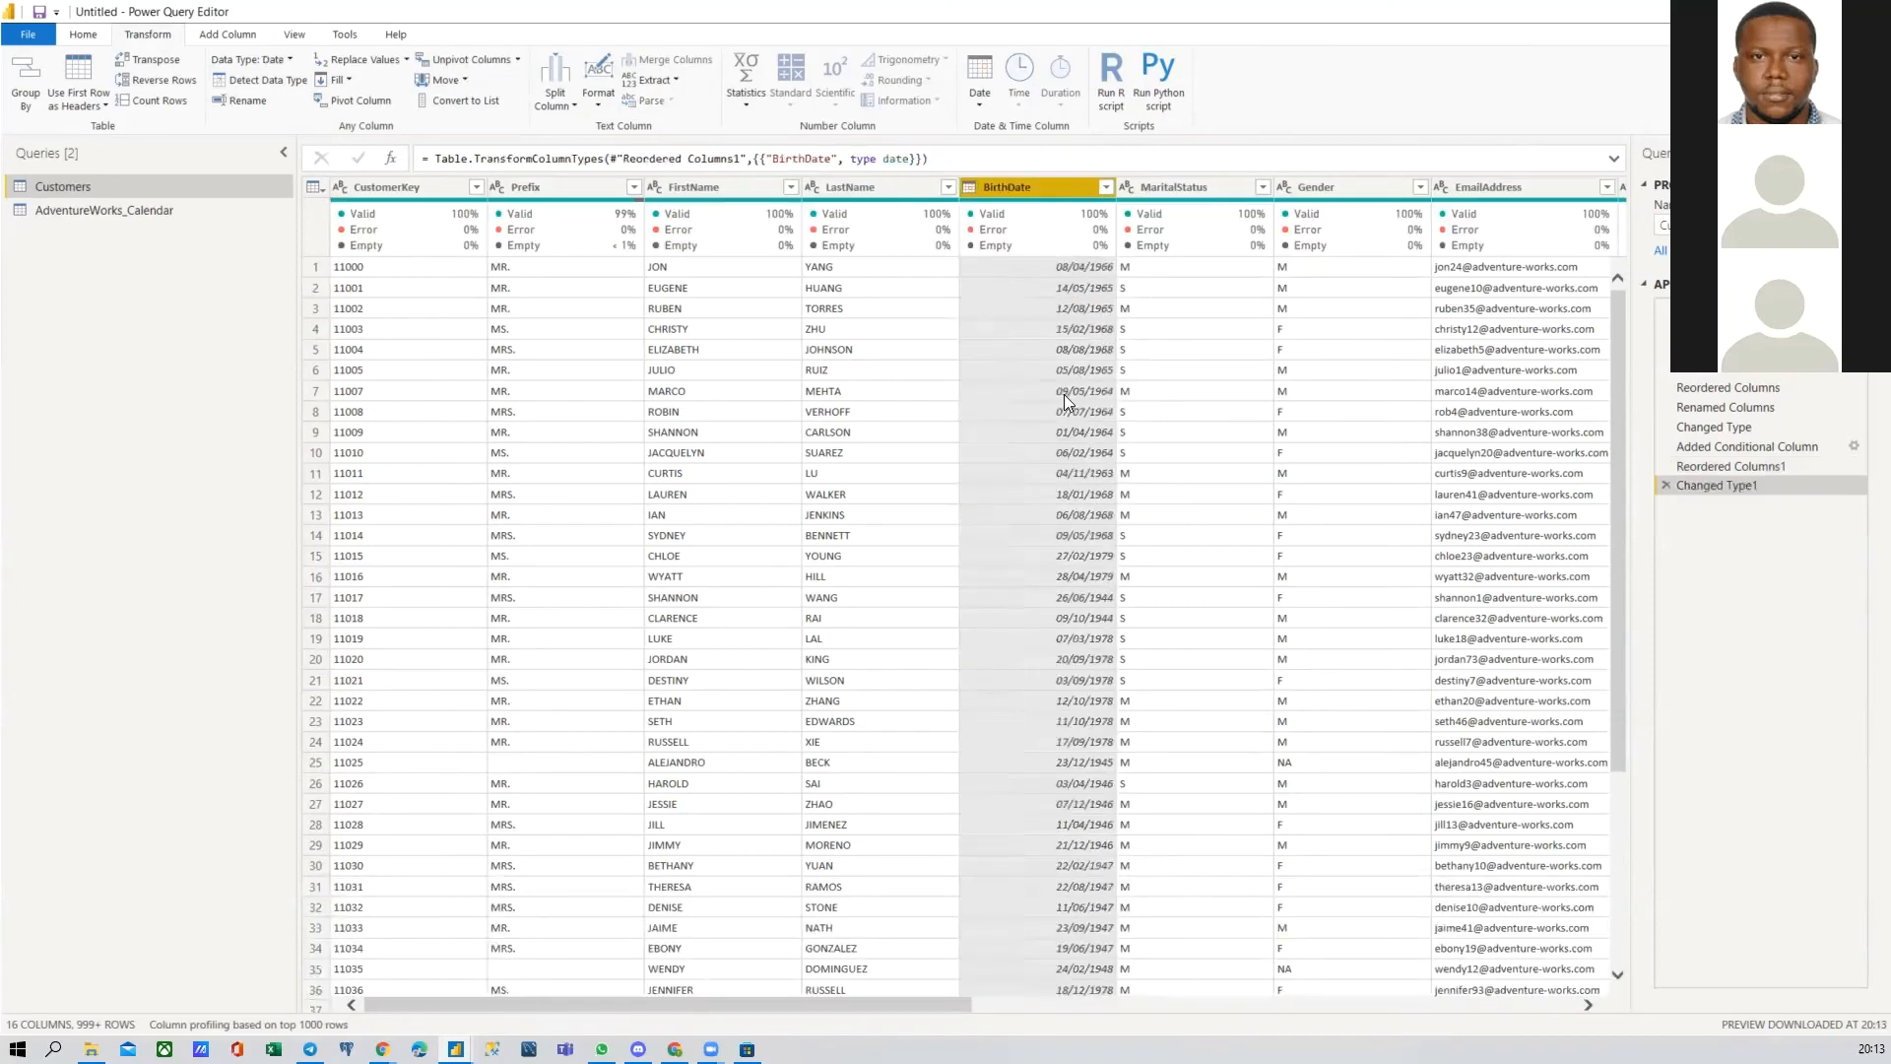
left_click(979, 82)
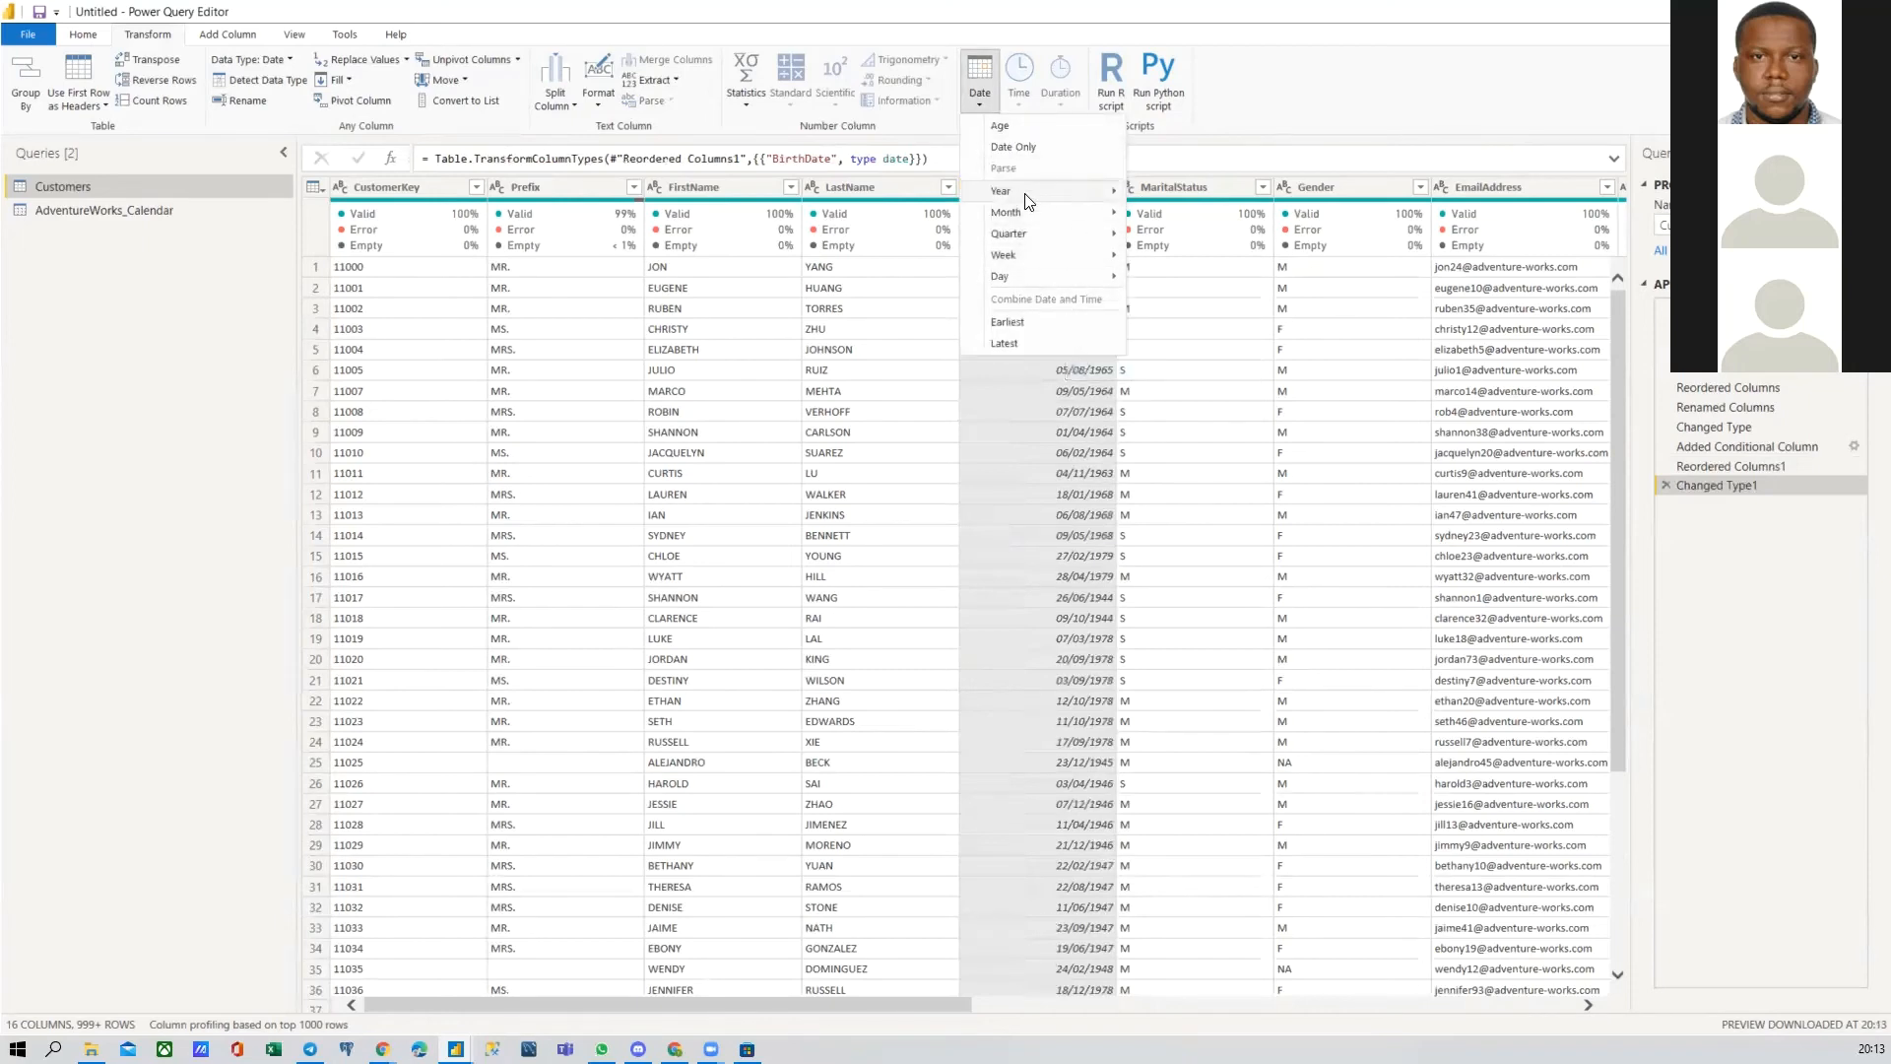
left_click(1064, 475)
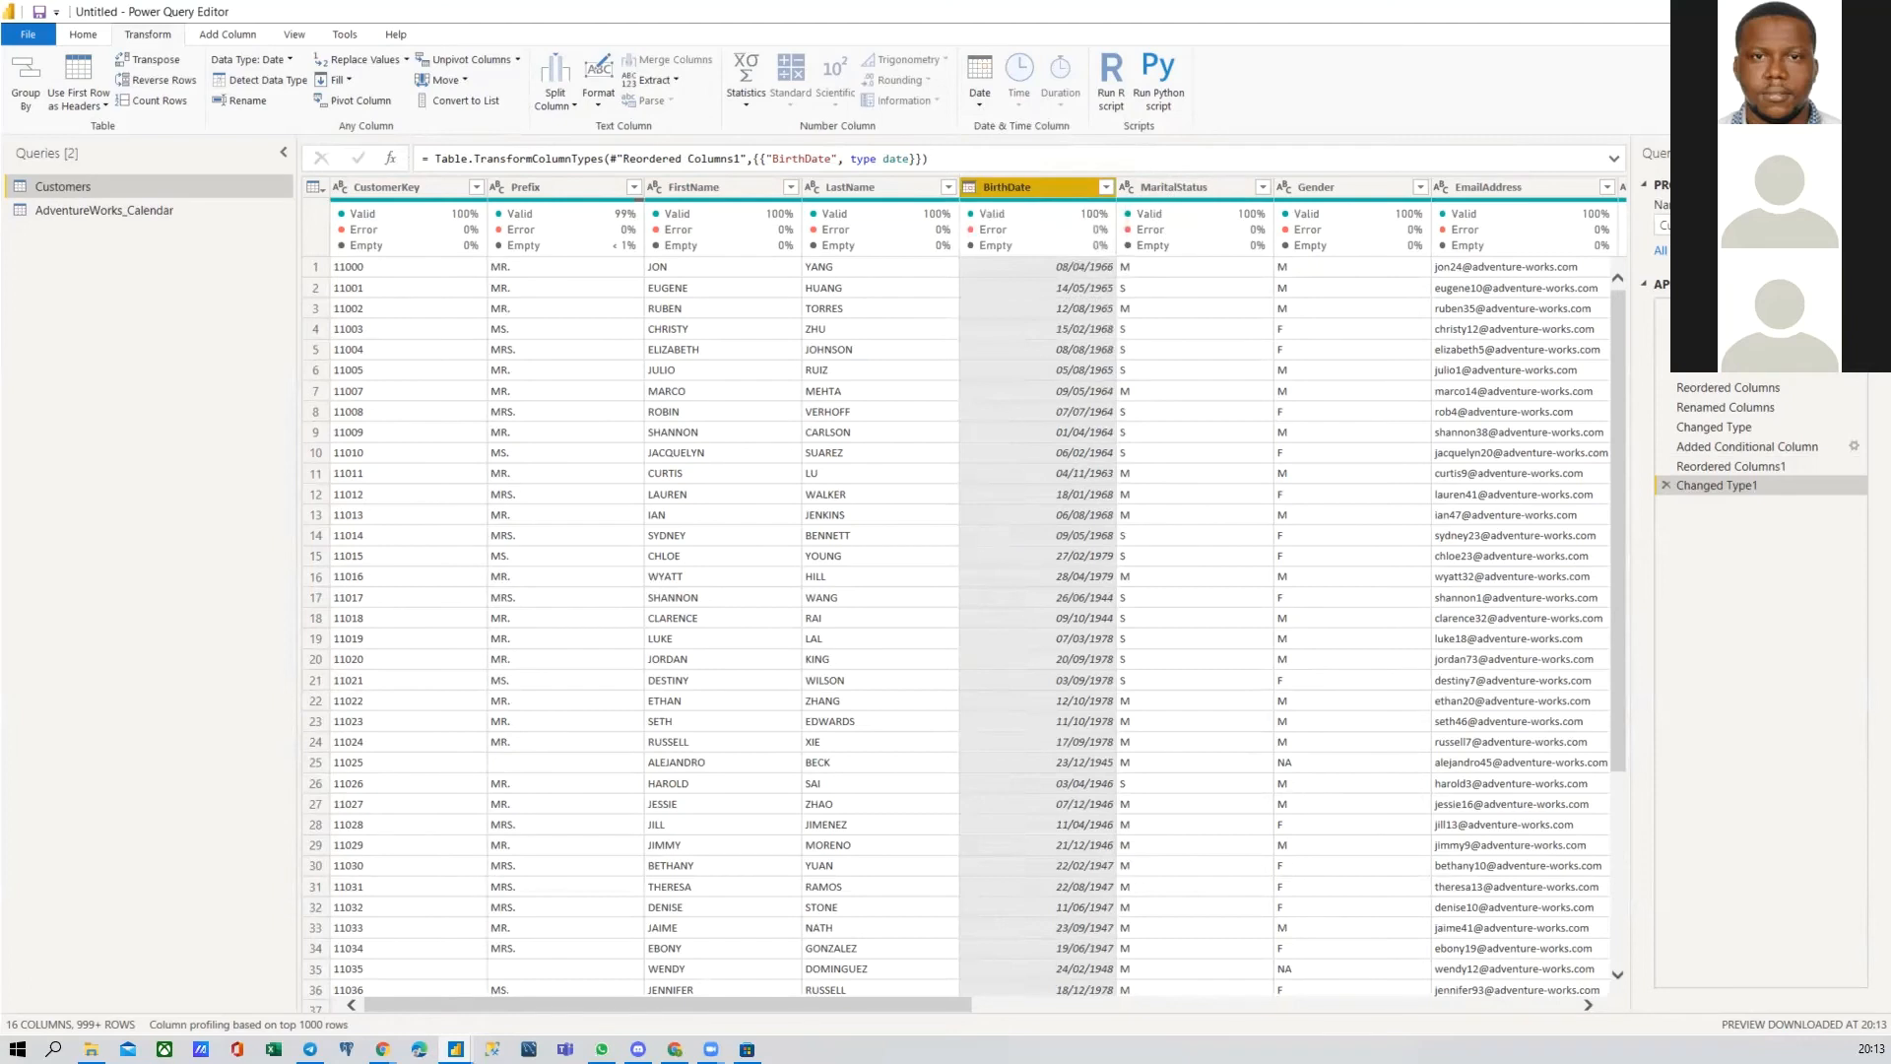
Step: Rename the AdventureWorks_Calendar query as Calendar
left_click(80, 211)
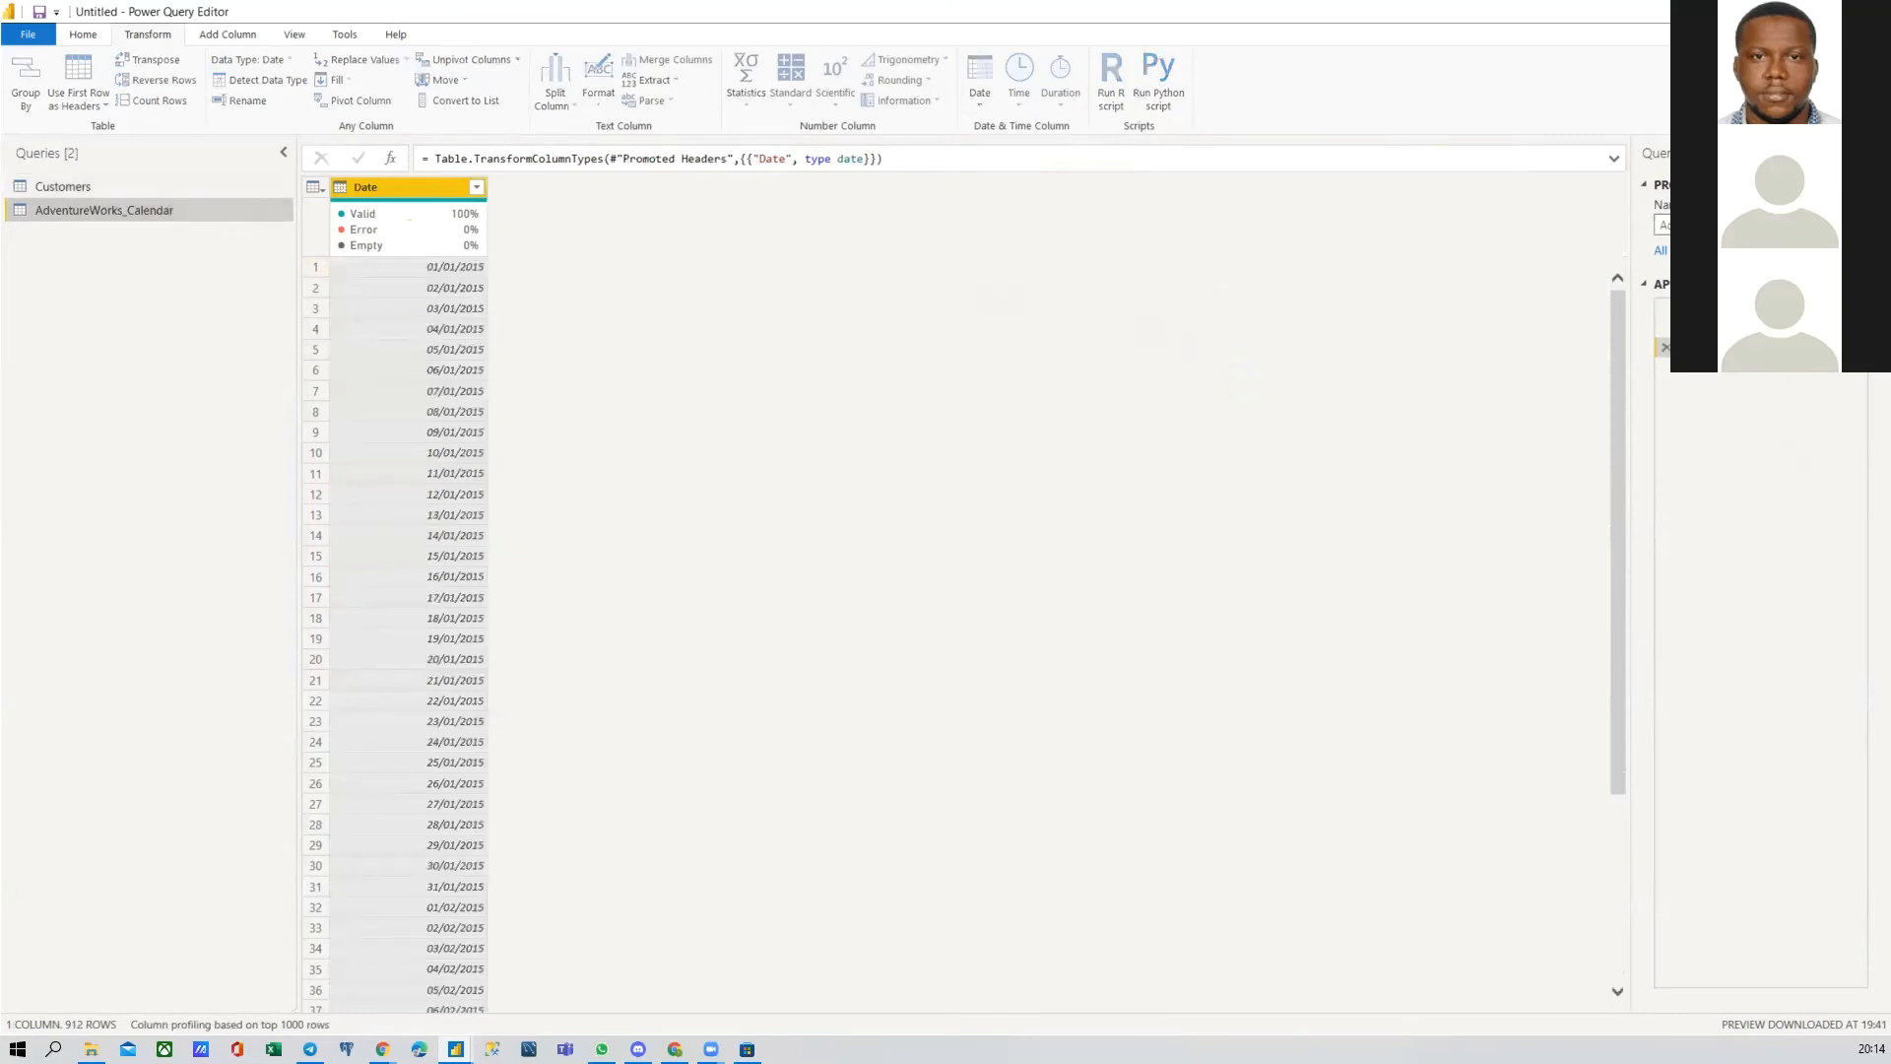
key("BackSpace")
key("BackSpace")
key("BackSpace")
key("Return")
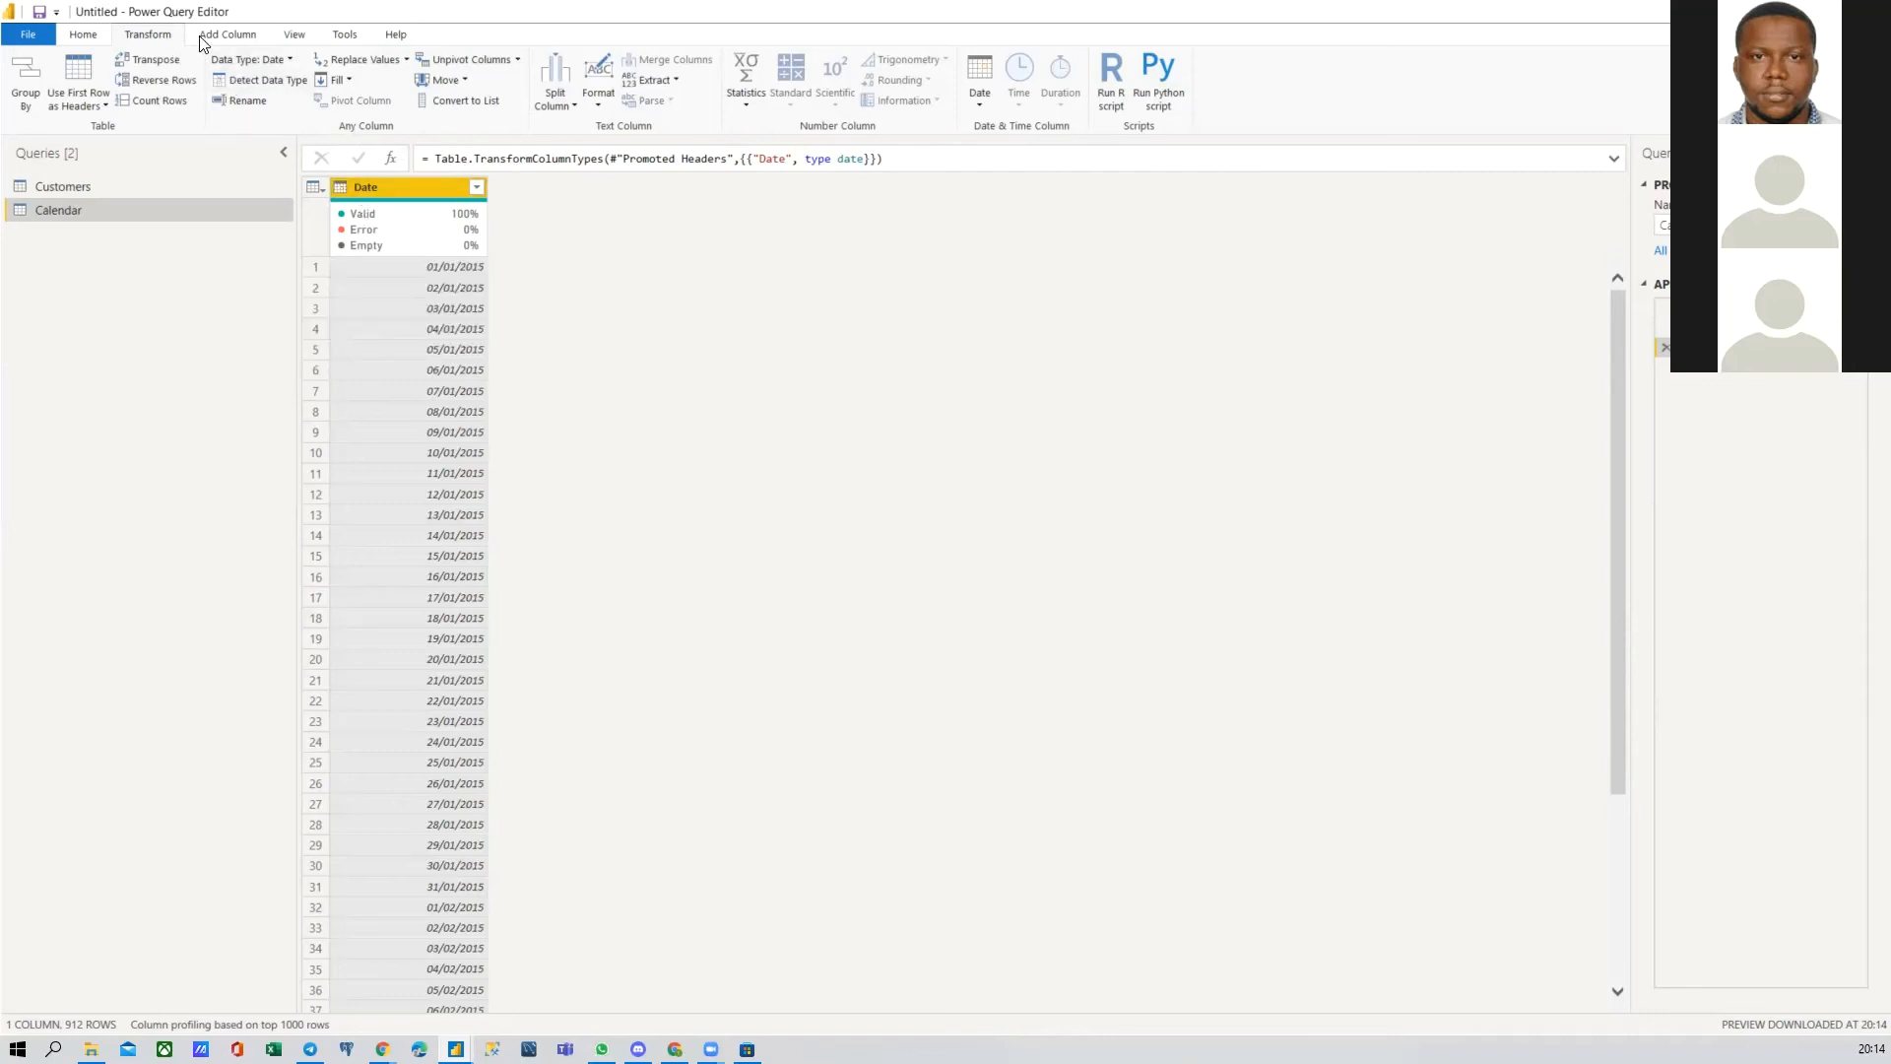
Step: Add a new Age column calculated from the Date column in the Calendar query, keeping the original dates
left_click(232, 37)
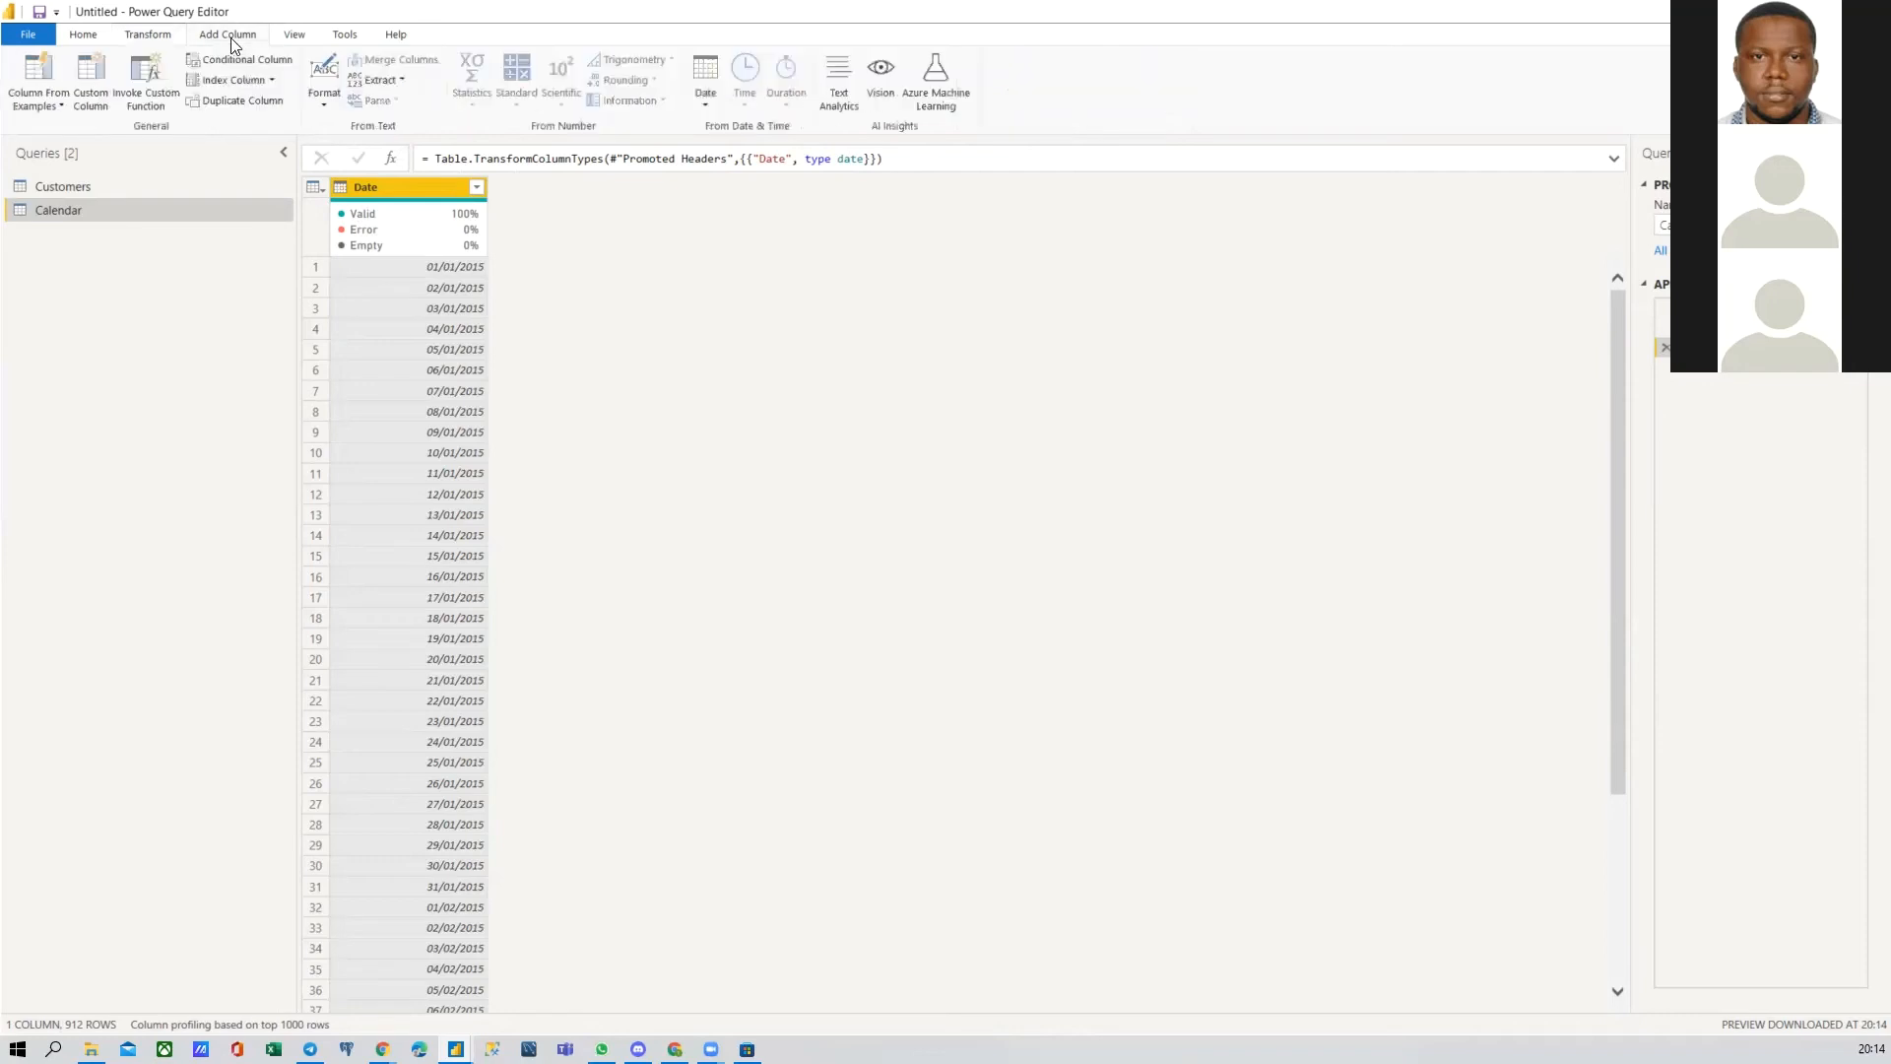
left_click(165, 39)
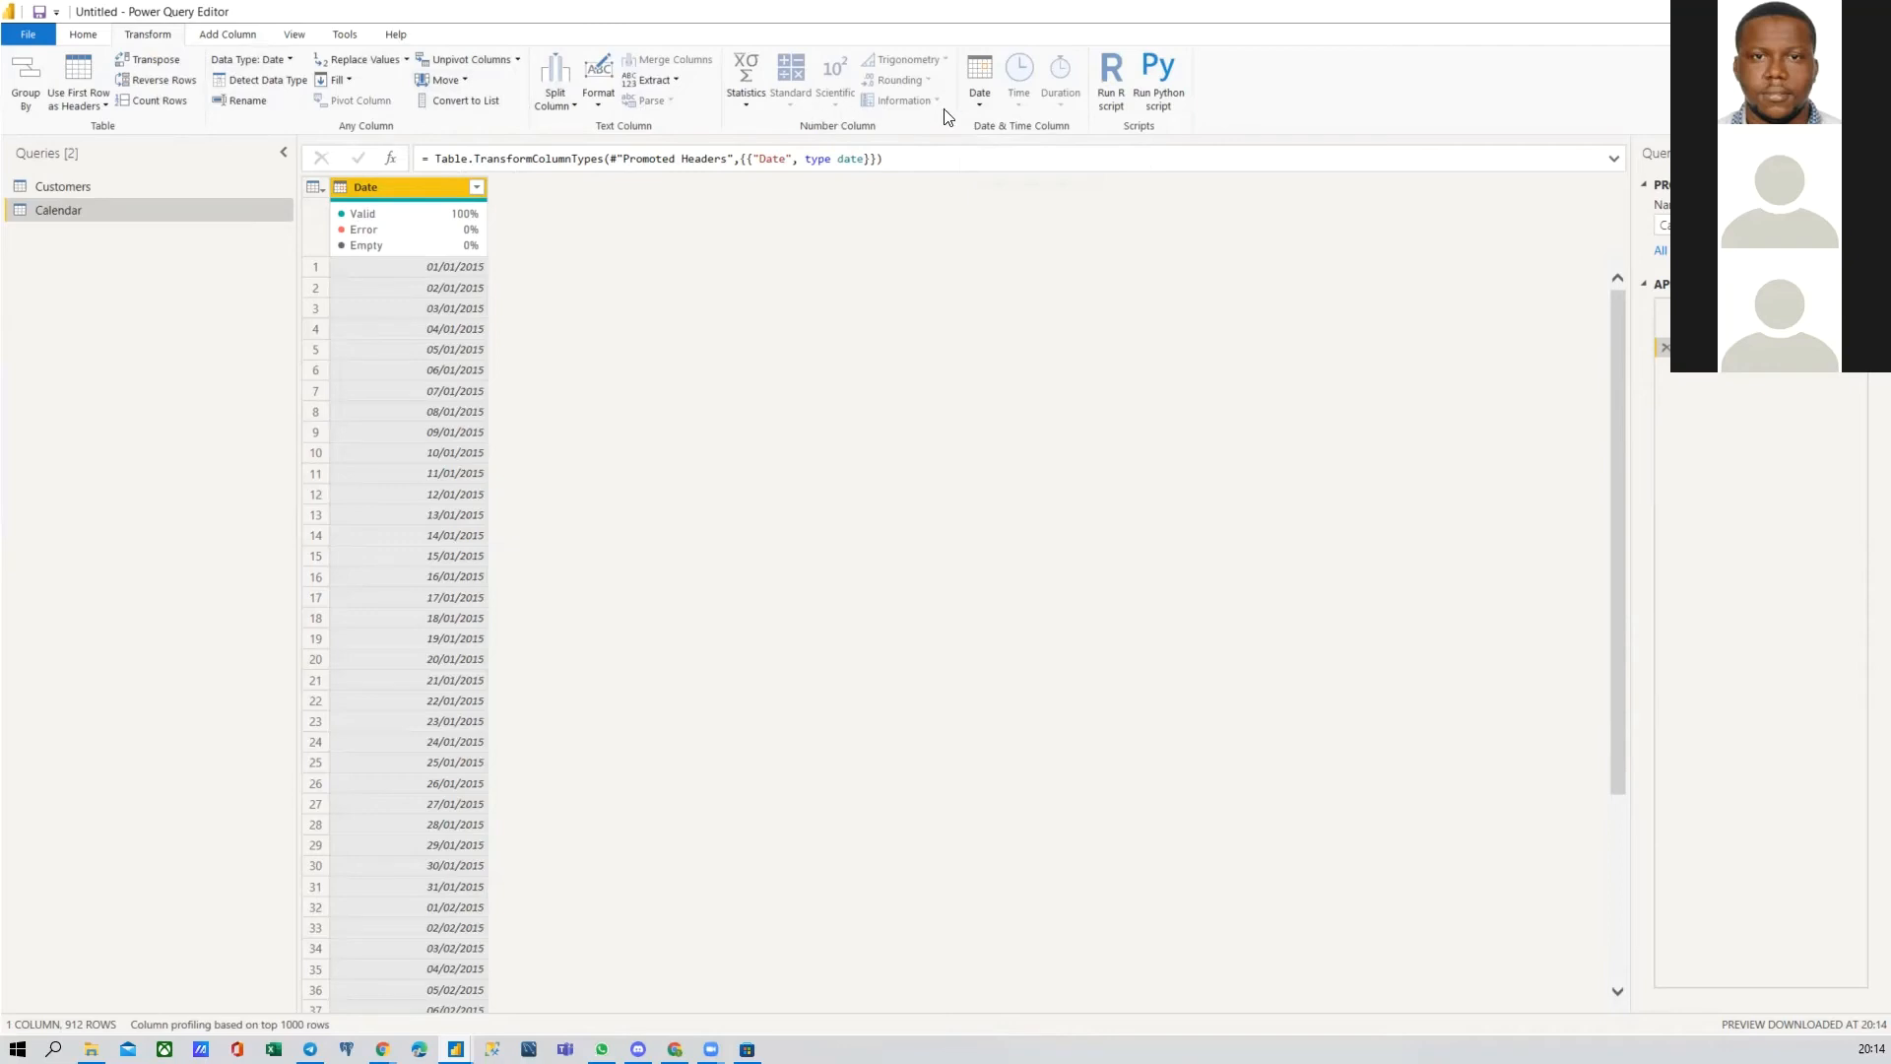
left_click(977, 94)
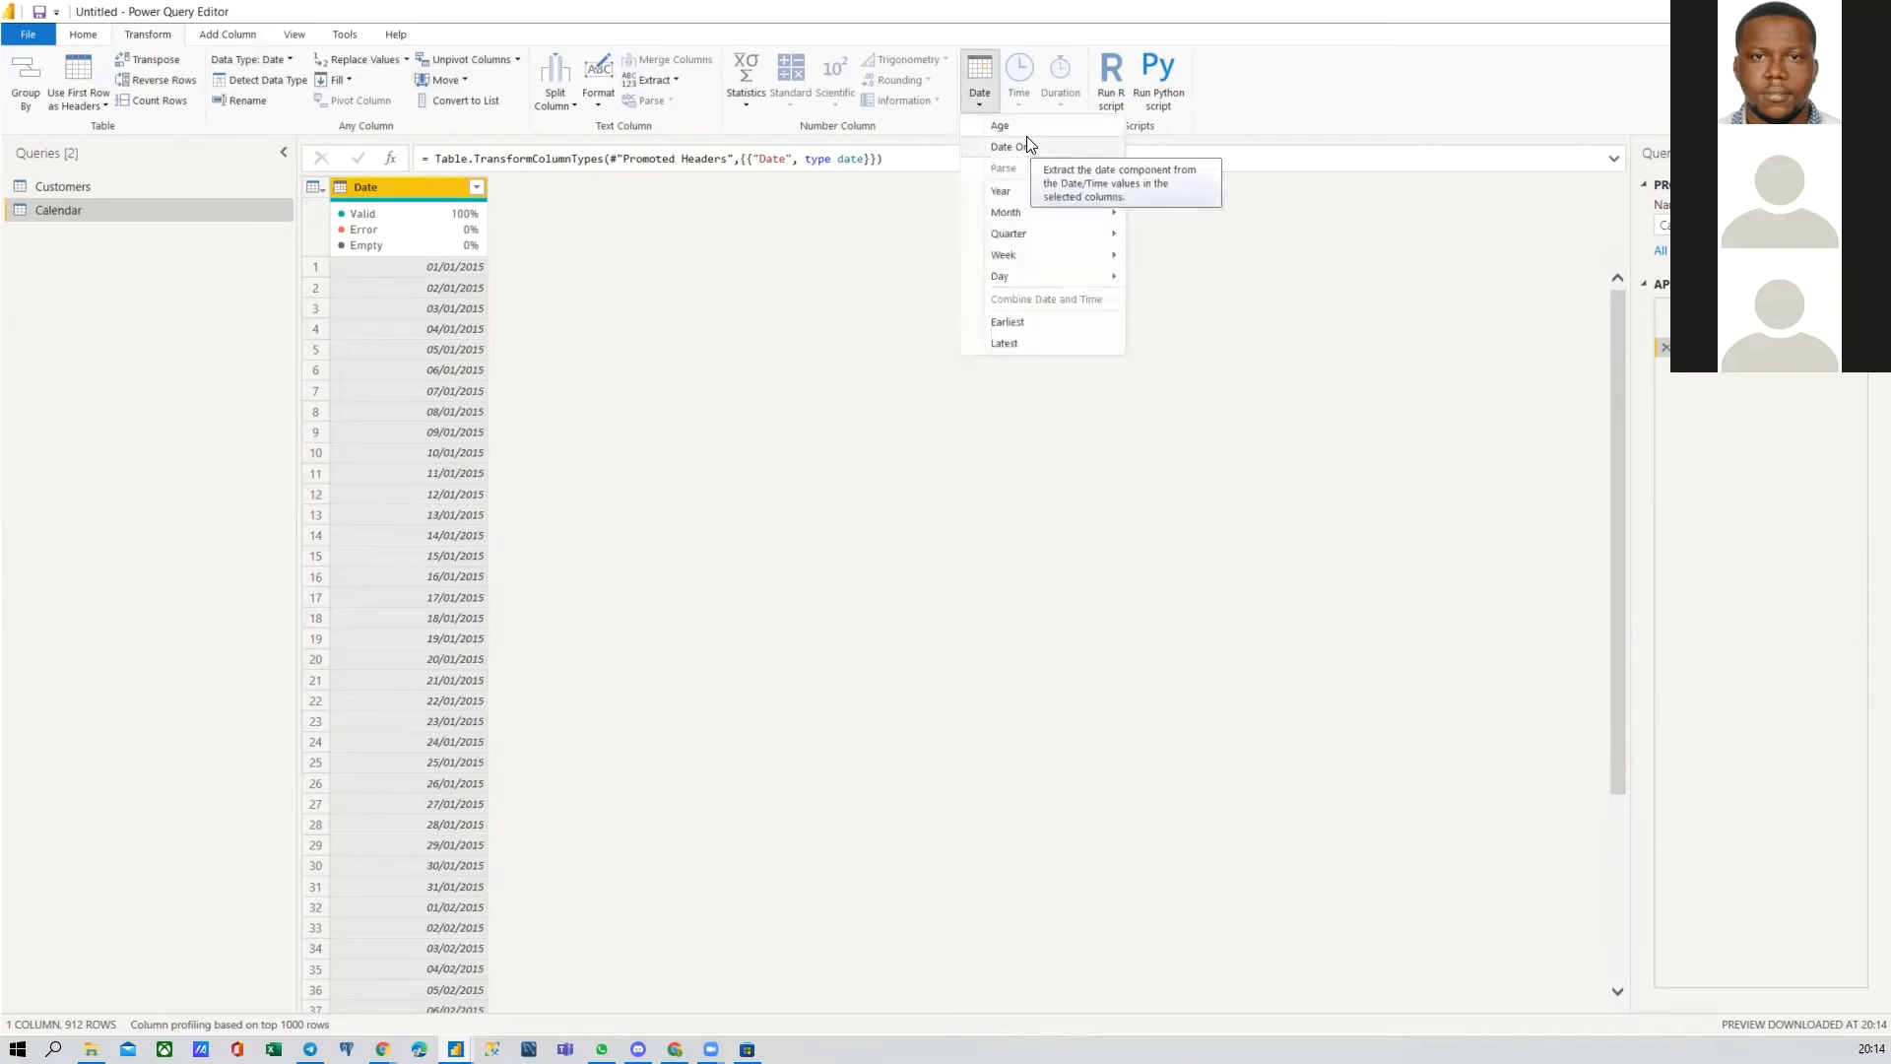
left_click(231, 37)
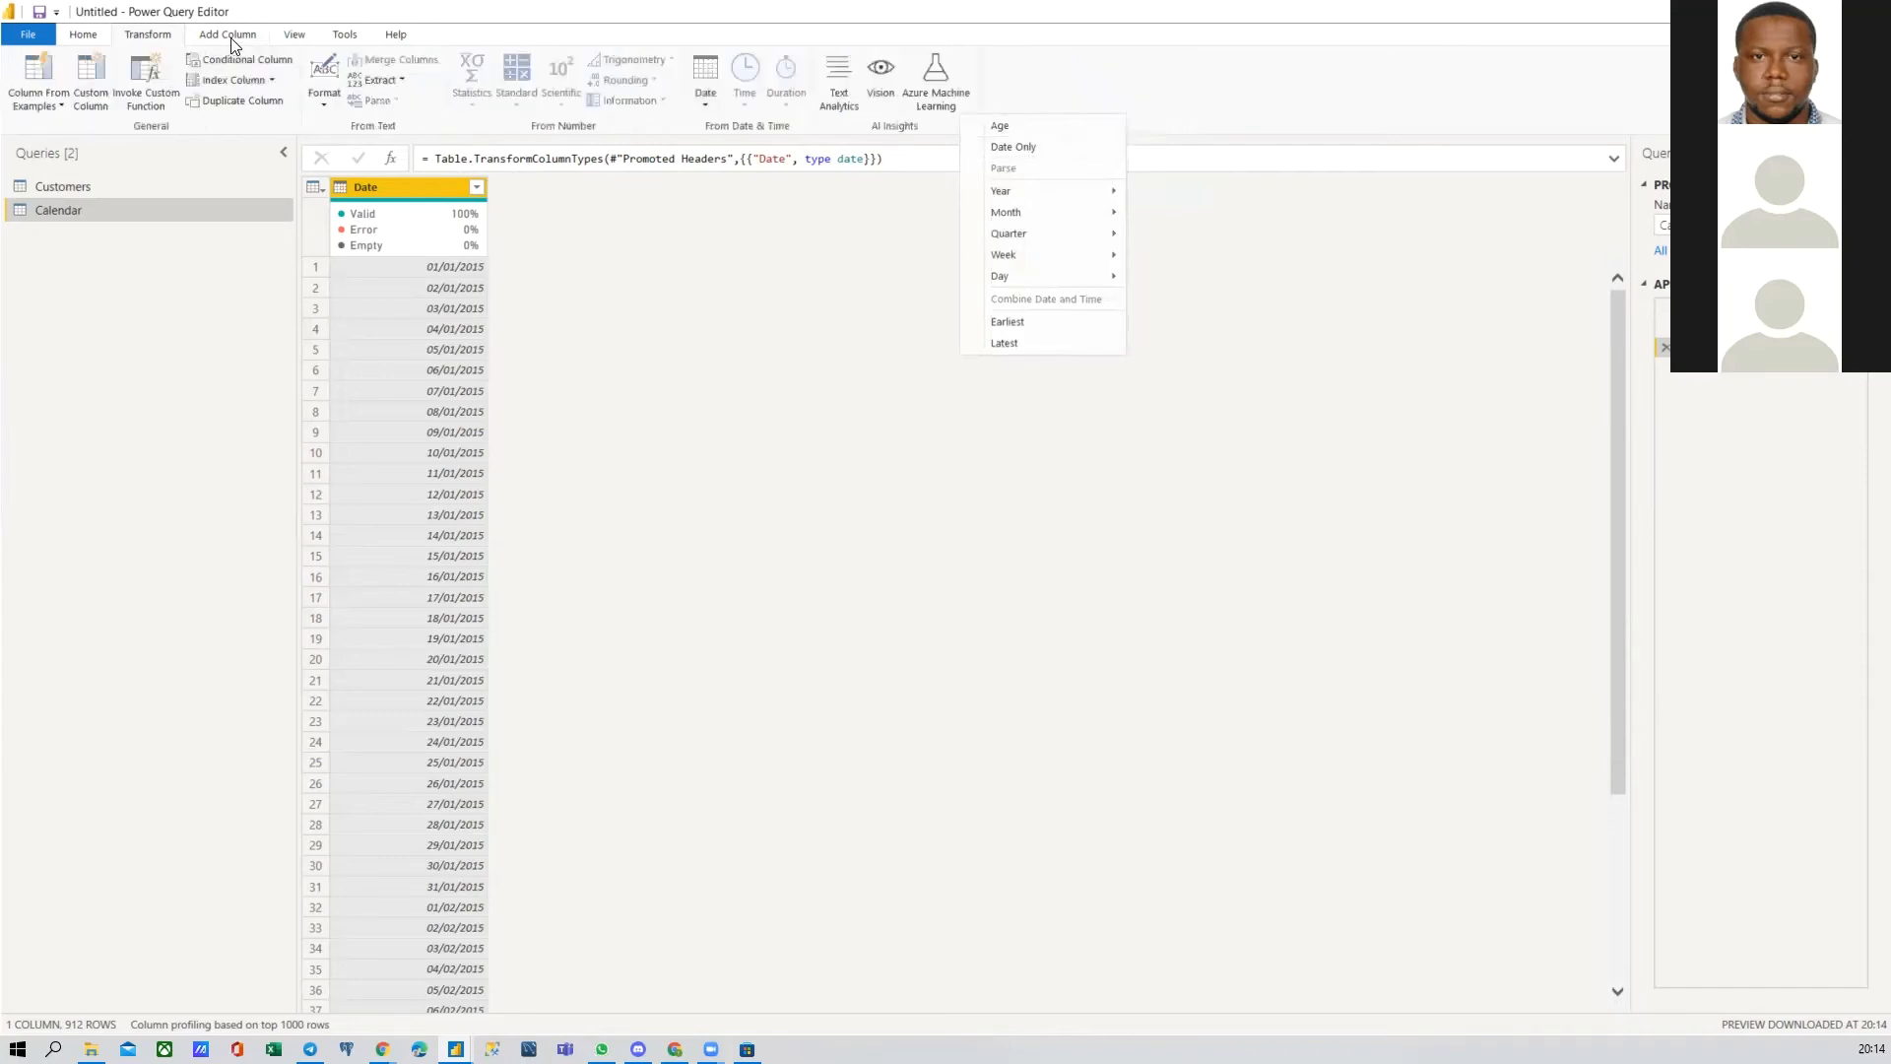
left_click(705, 93)
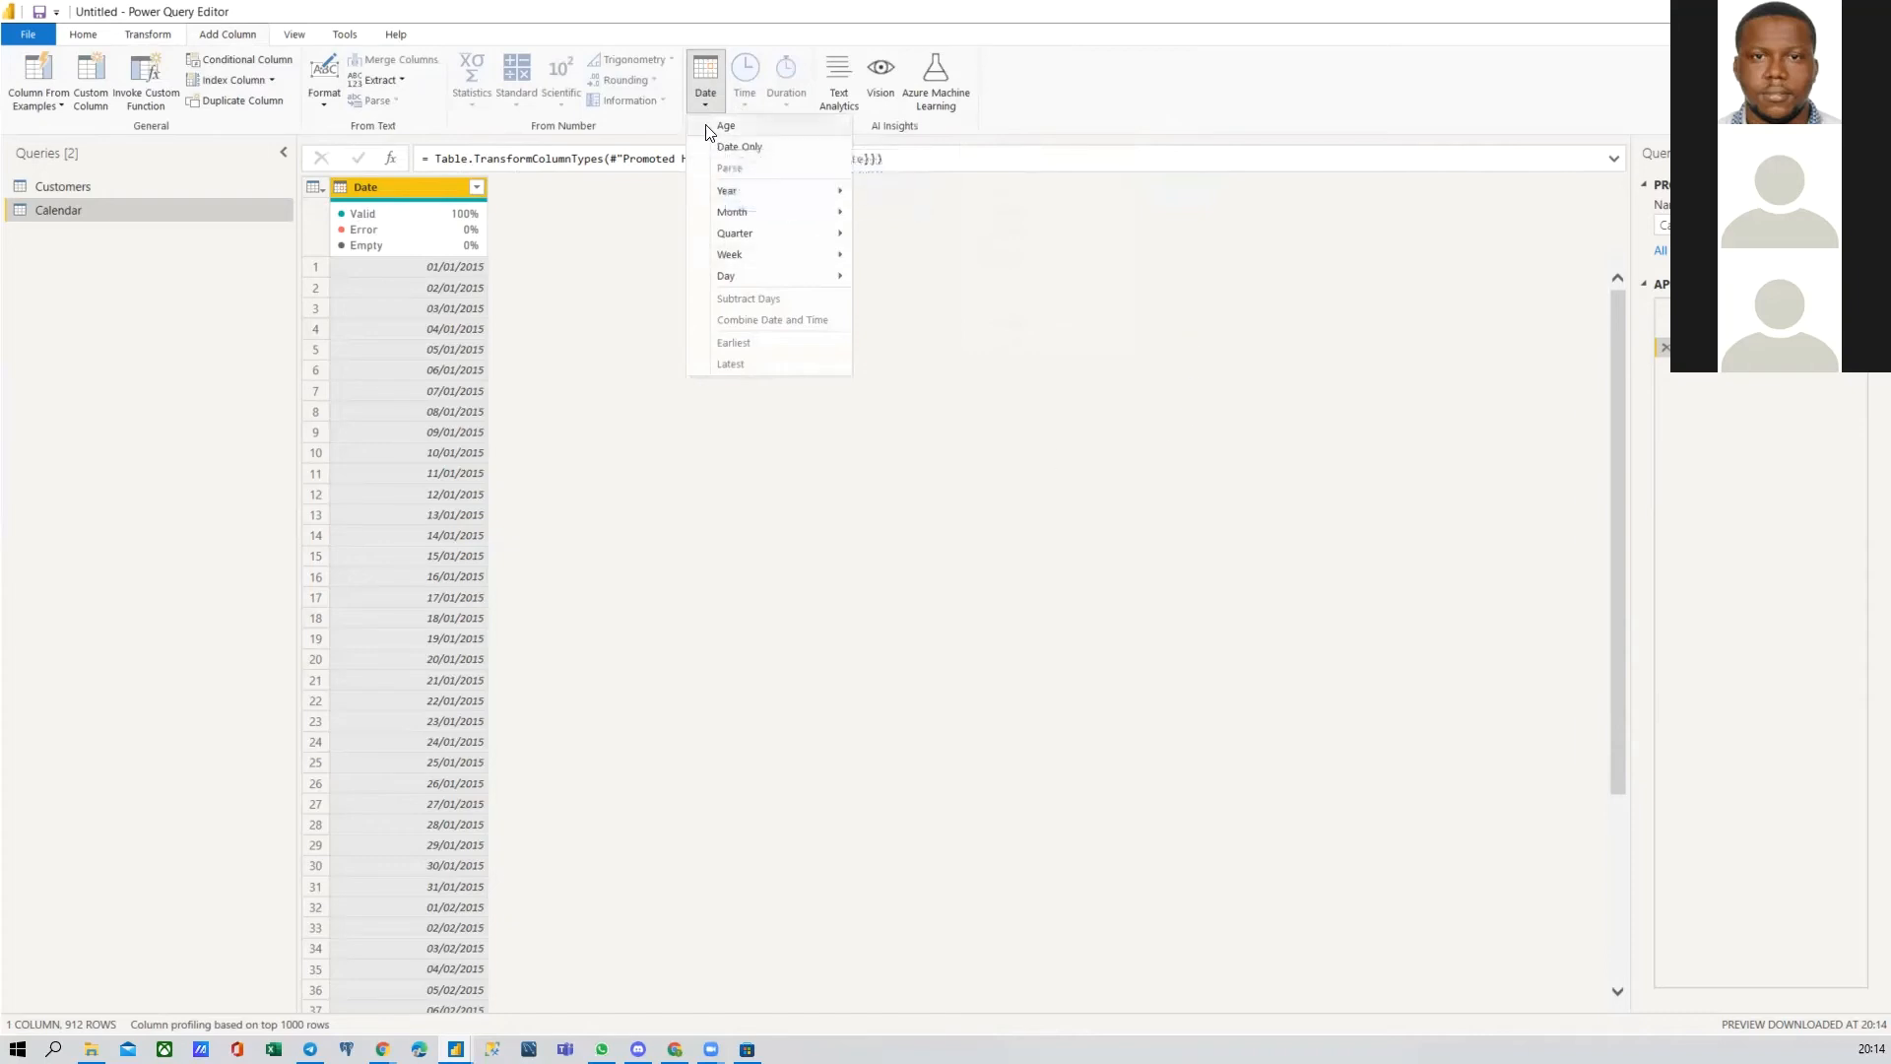
left_click(593, 306)
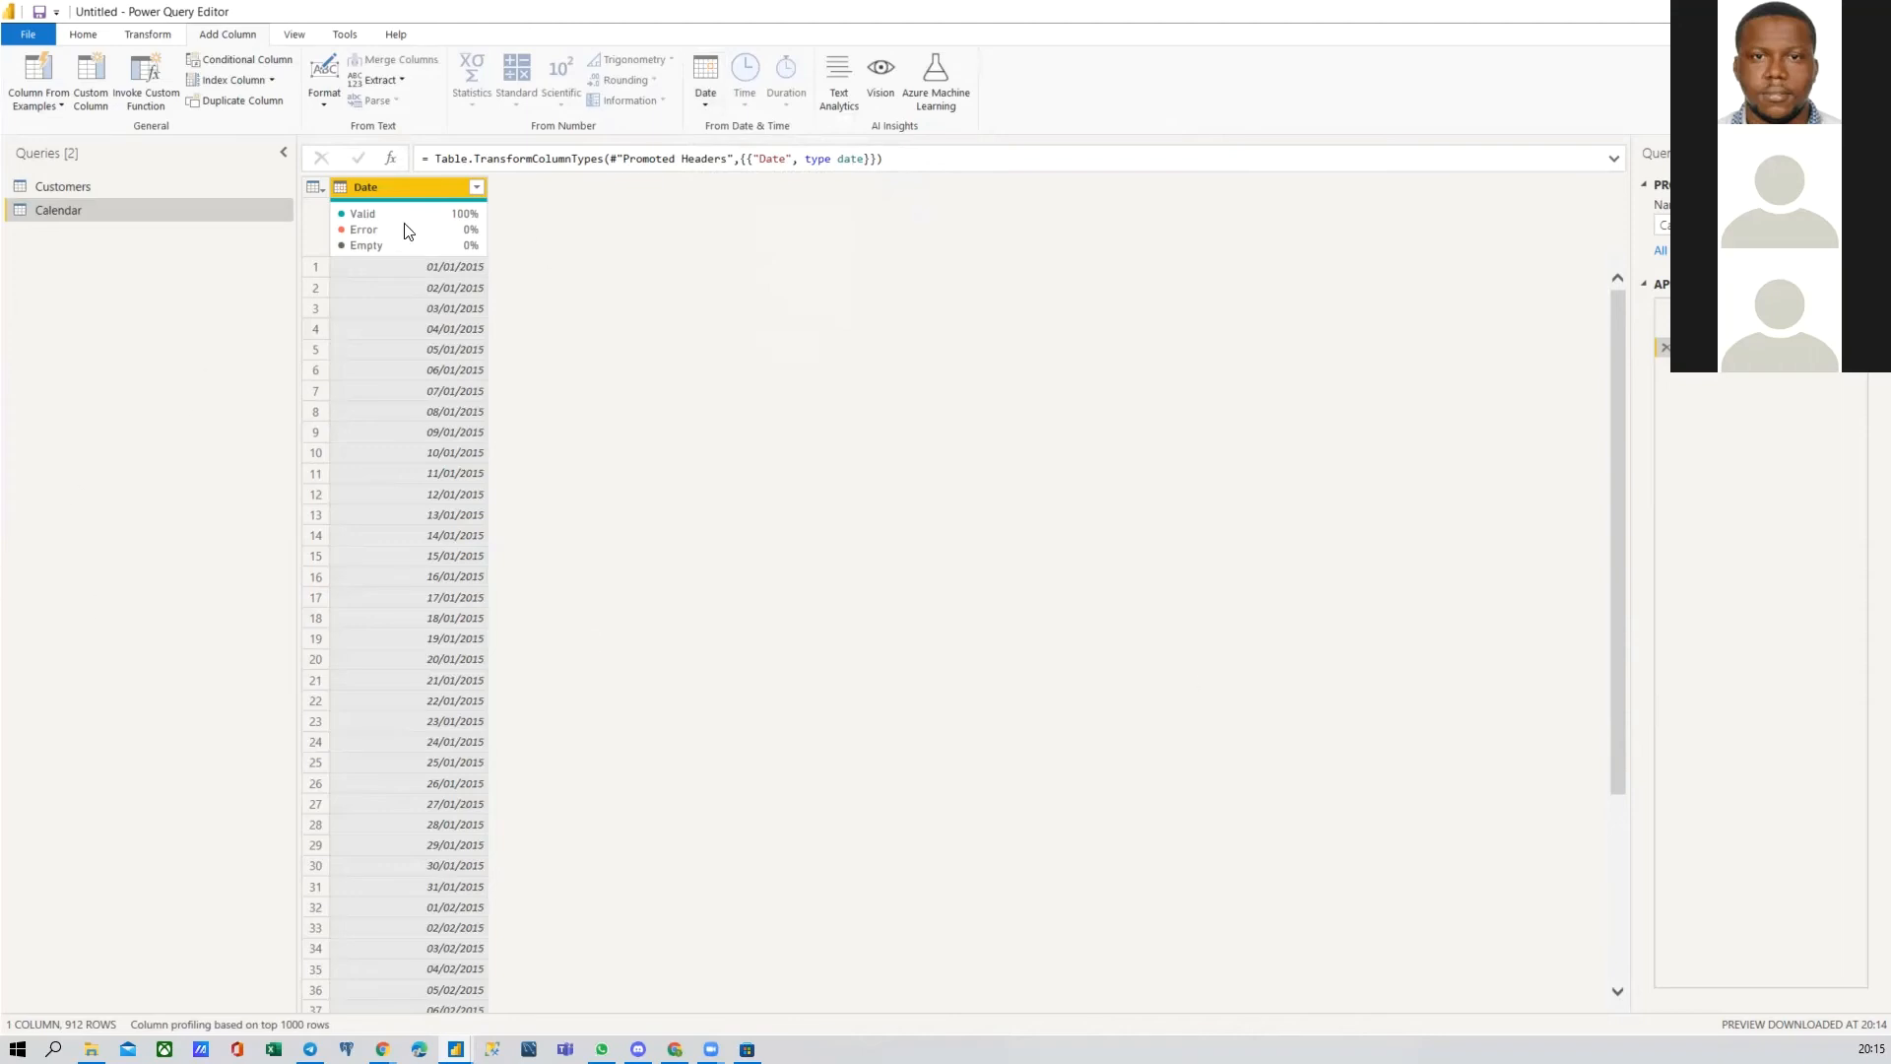
left_click(705, 78)
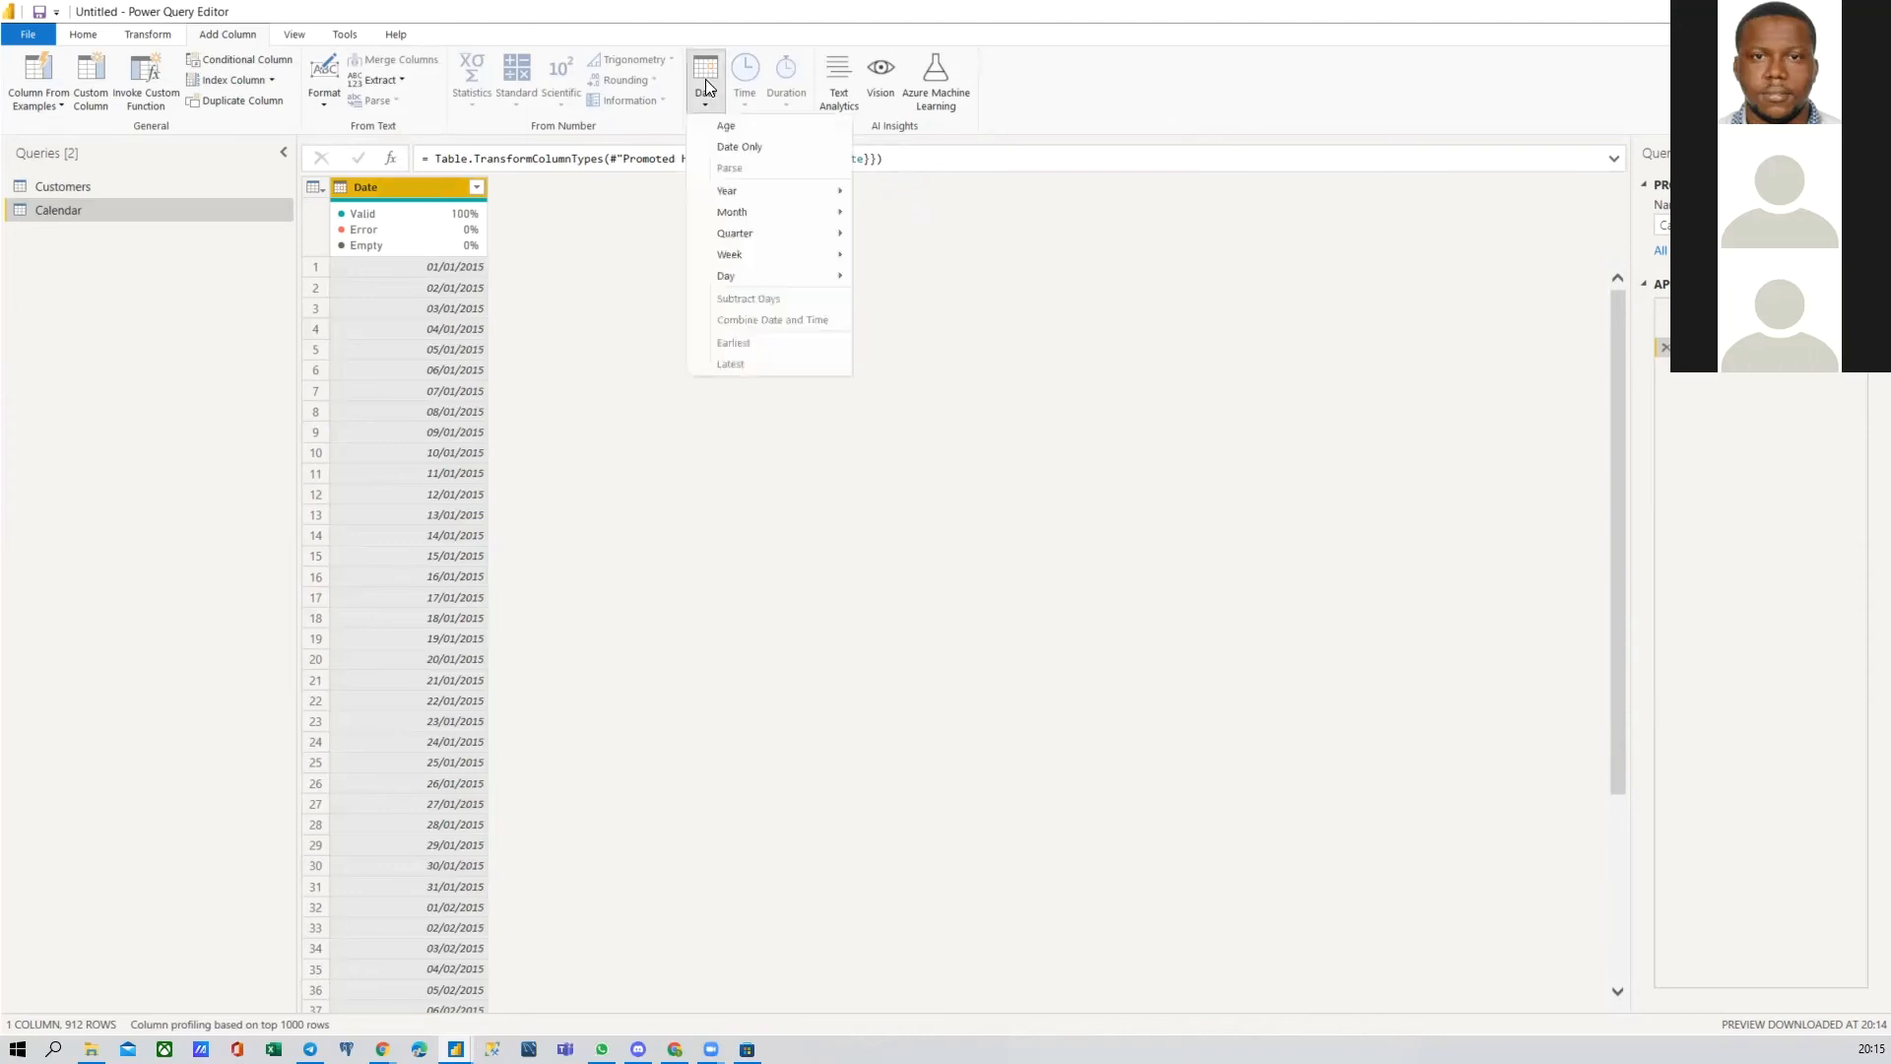
left_click(747, 128)
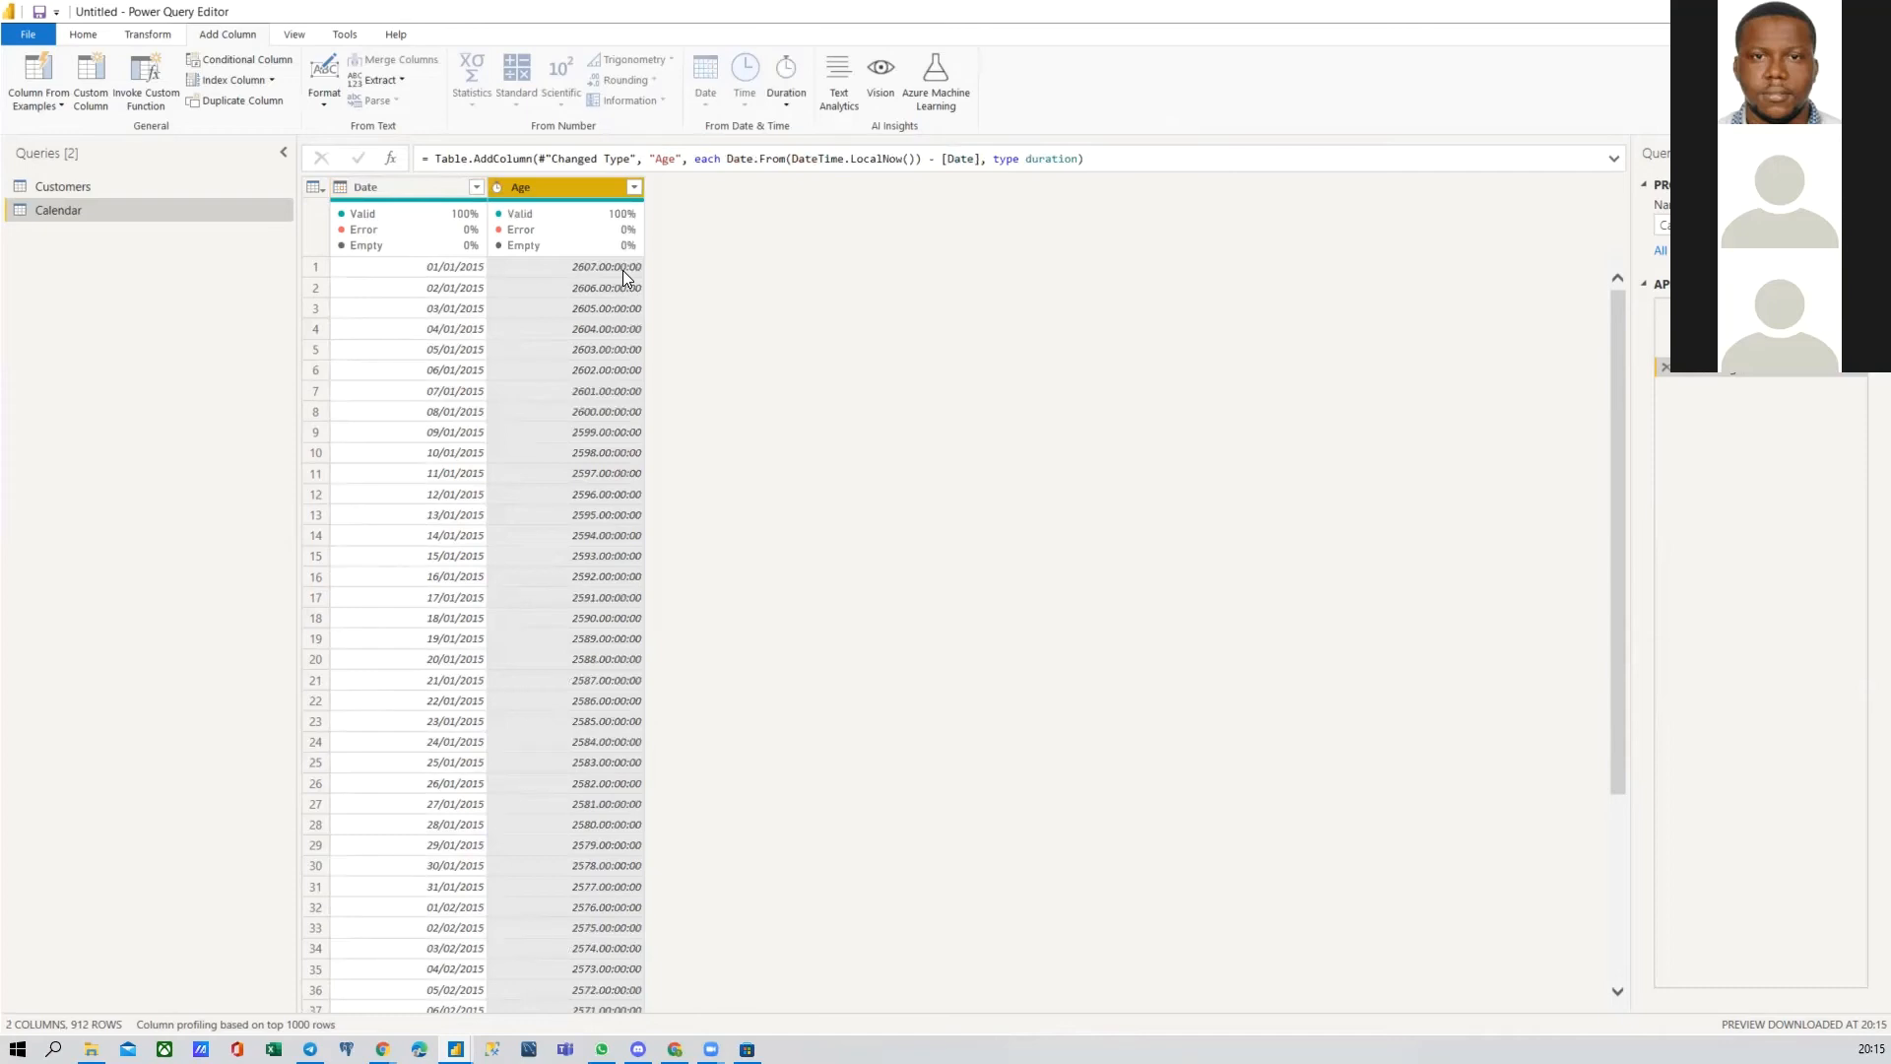
Step: Try the Age column as Whole Number, and remove both the type change and the added Age column
left_click(496, 188)
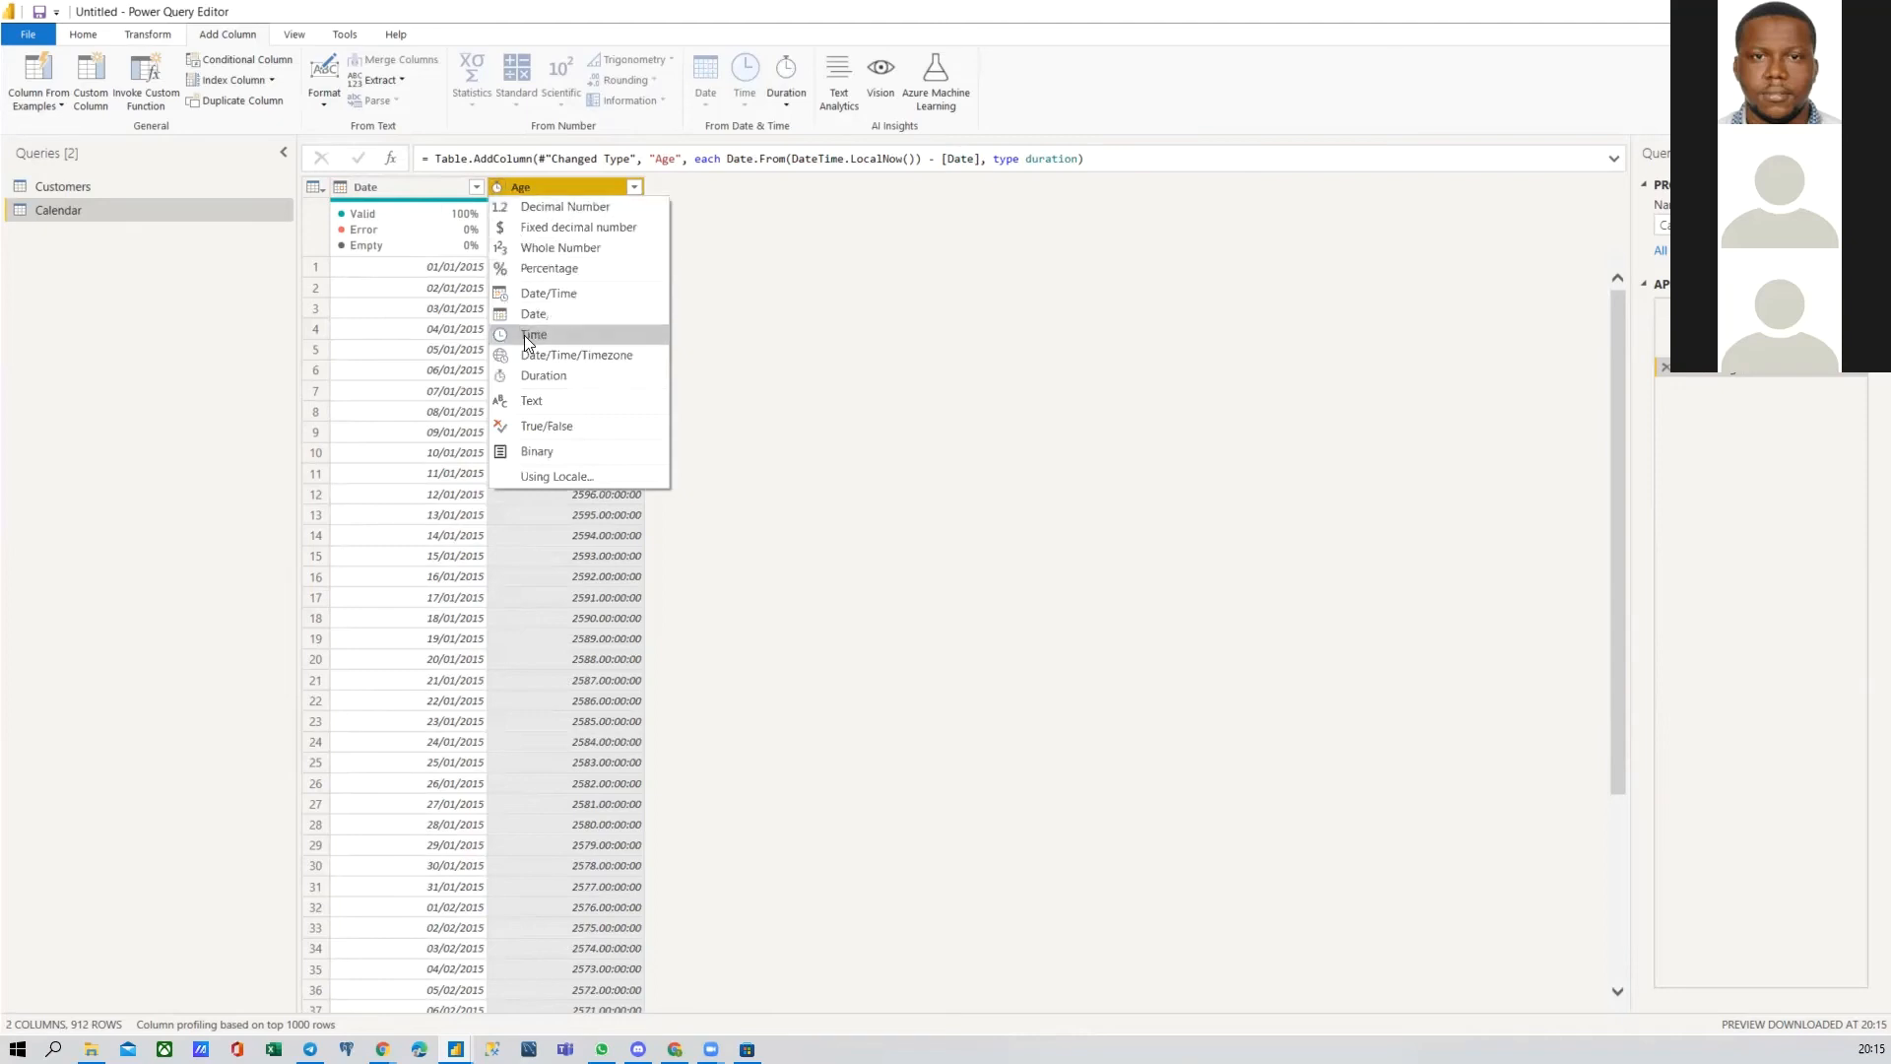
left_click(552, 247)
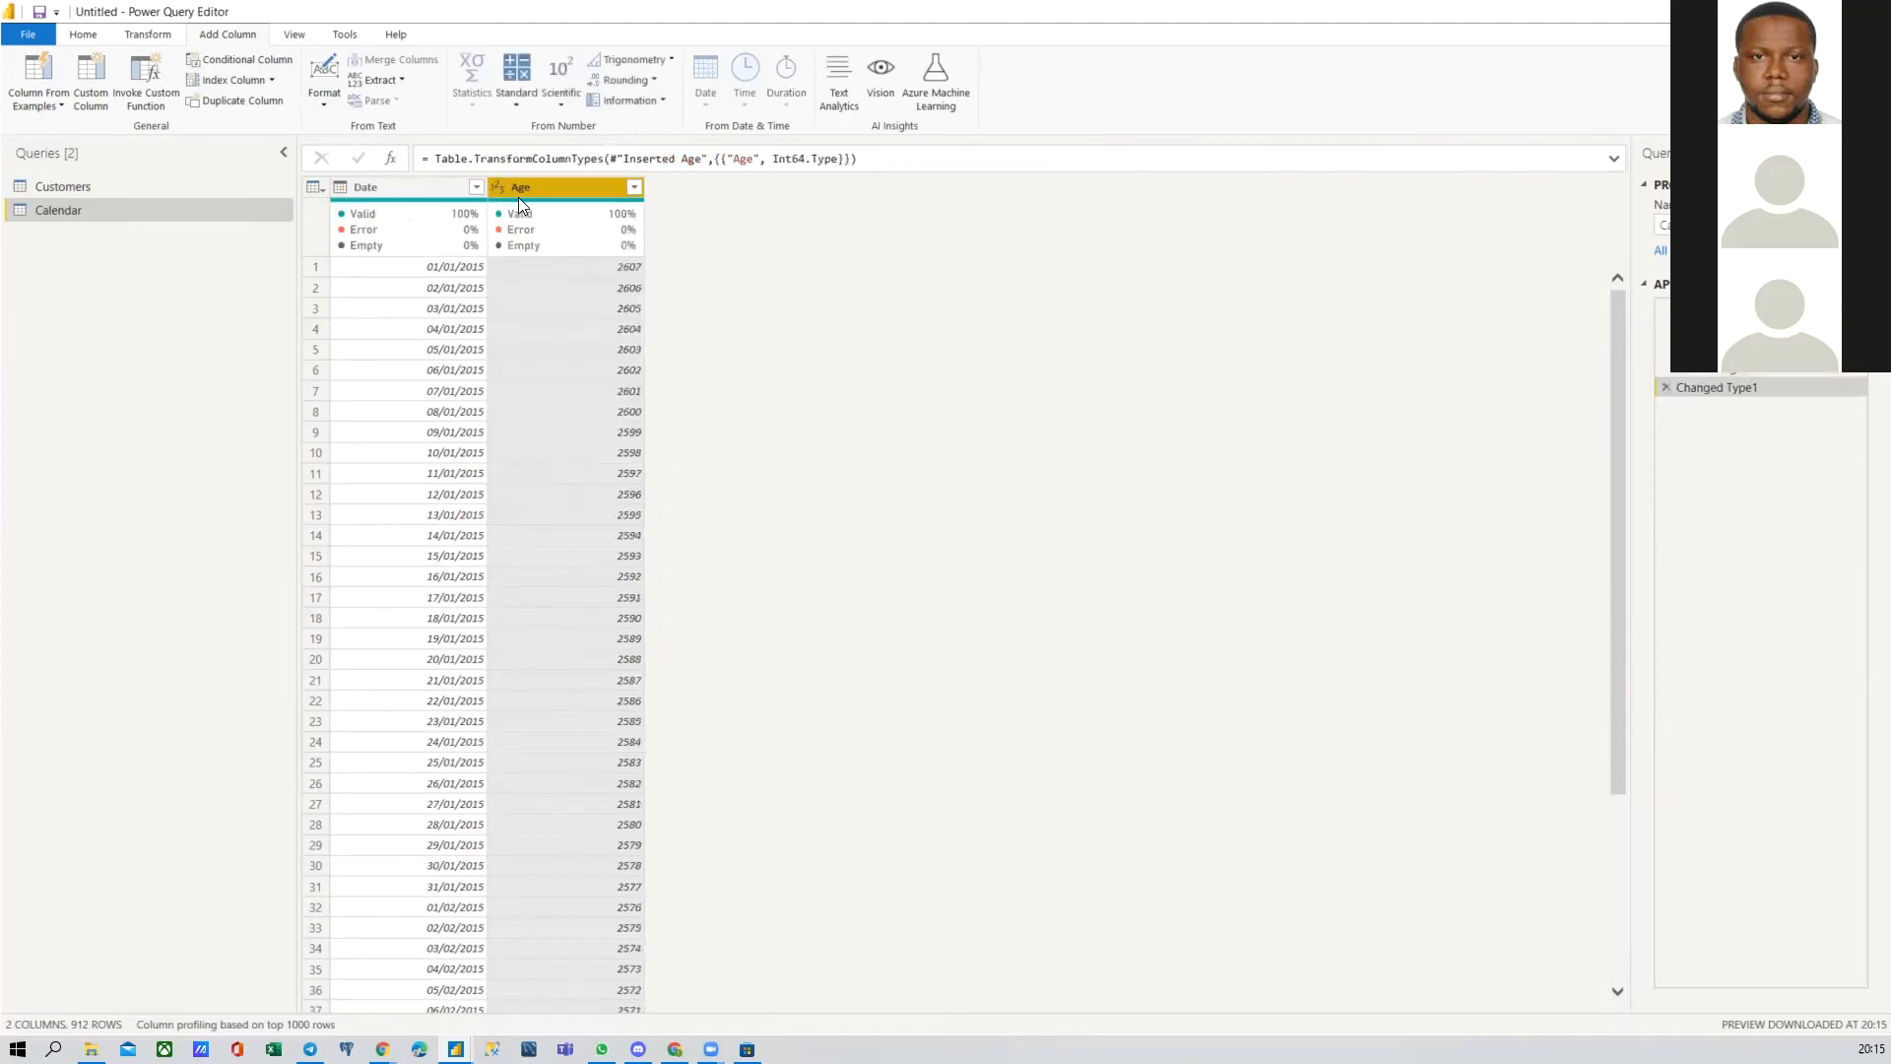
left_click(498, 183)
left_click(833, 216)
left_click(1664, 389)
left_click(1665, 367)
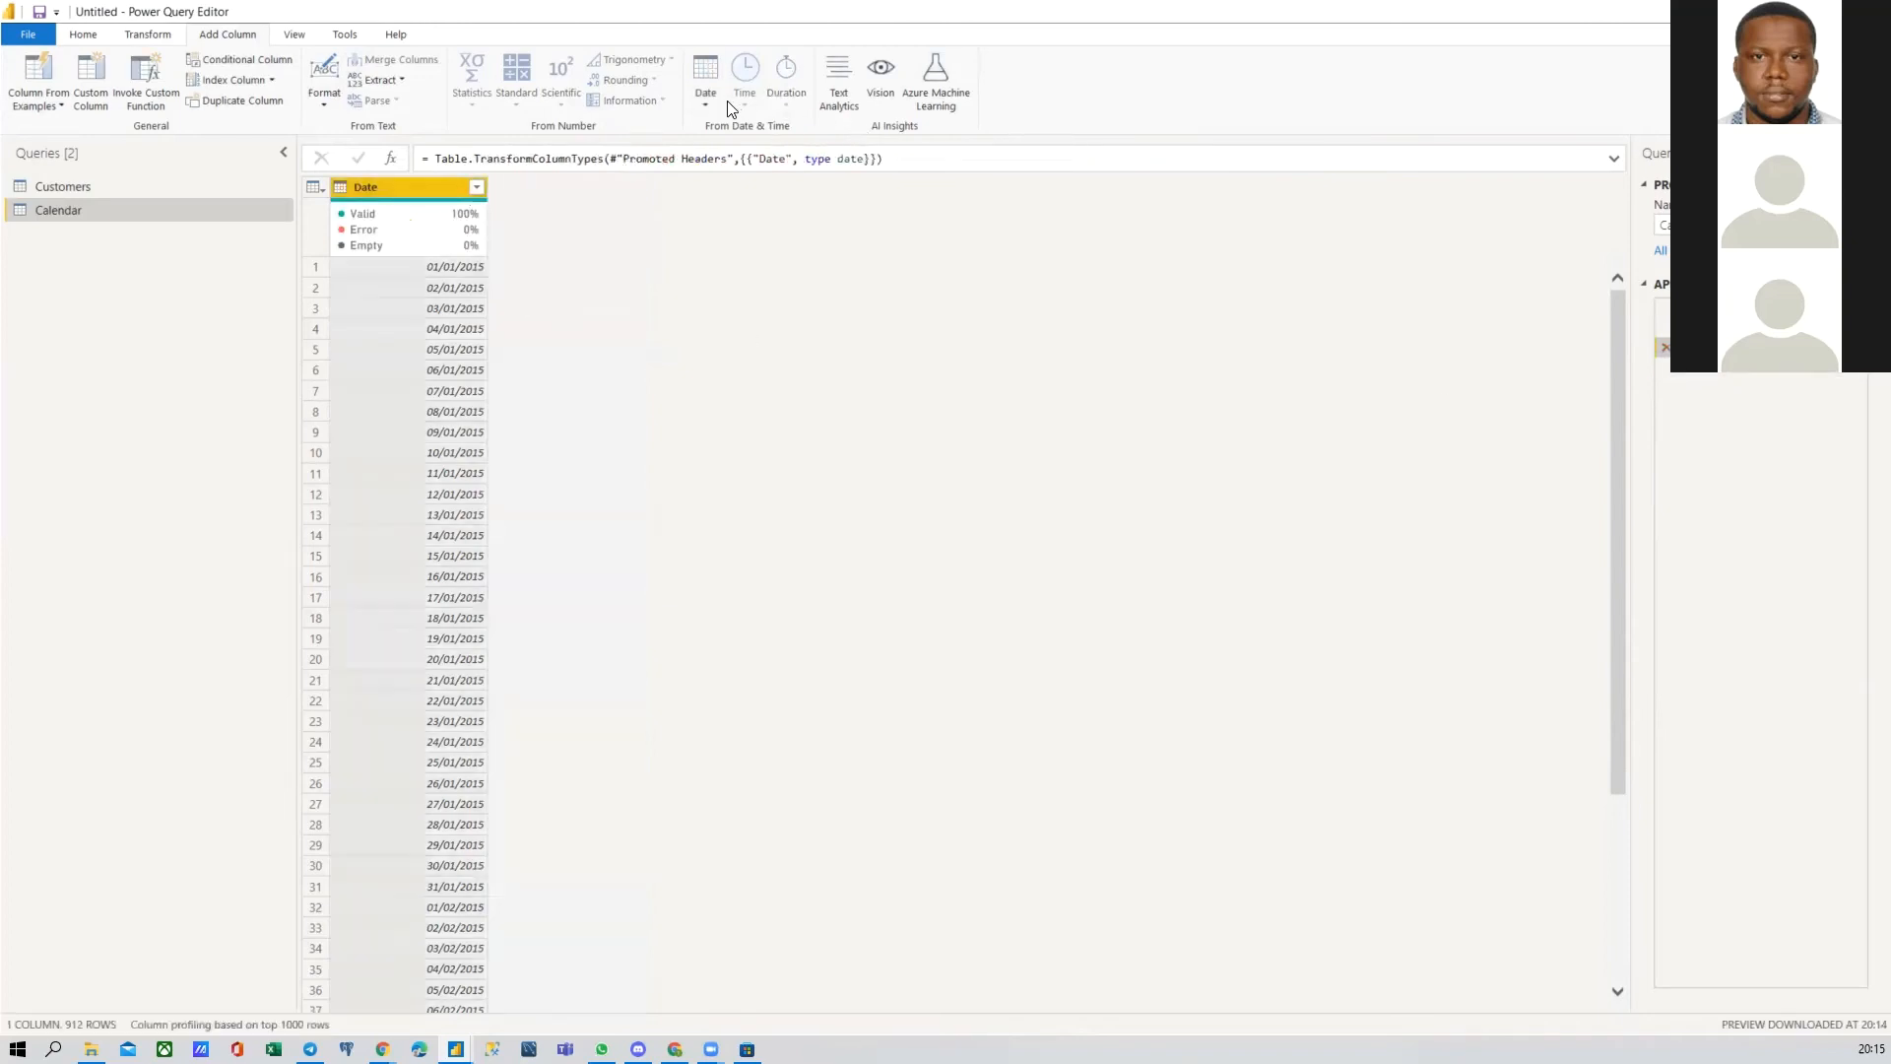
Step: Try adding Age and a separate Total Years column from the Date column, and remove both added columns
left_click(709, 98)
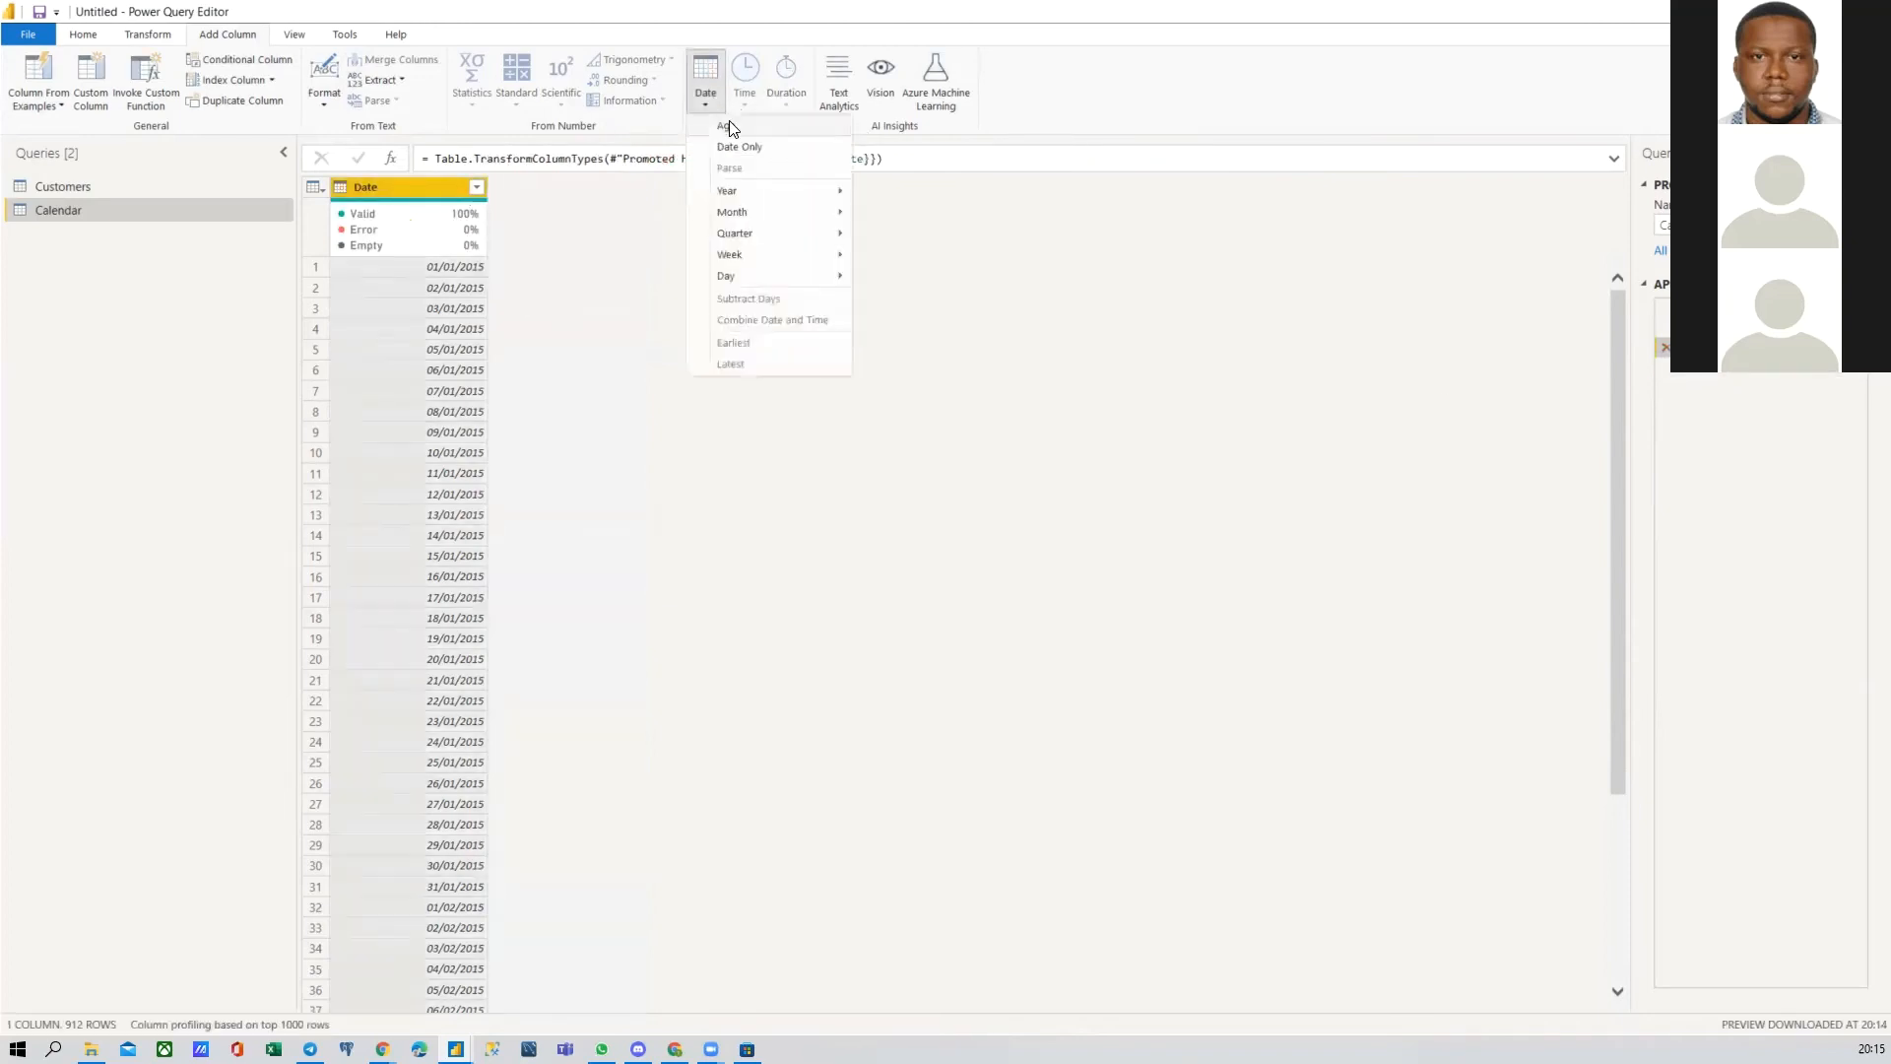
left_click(730, 129)
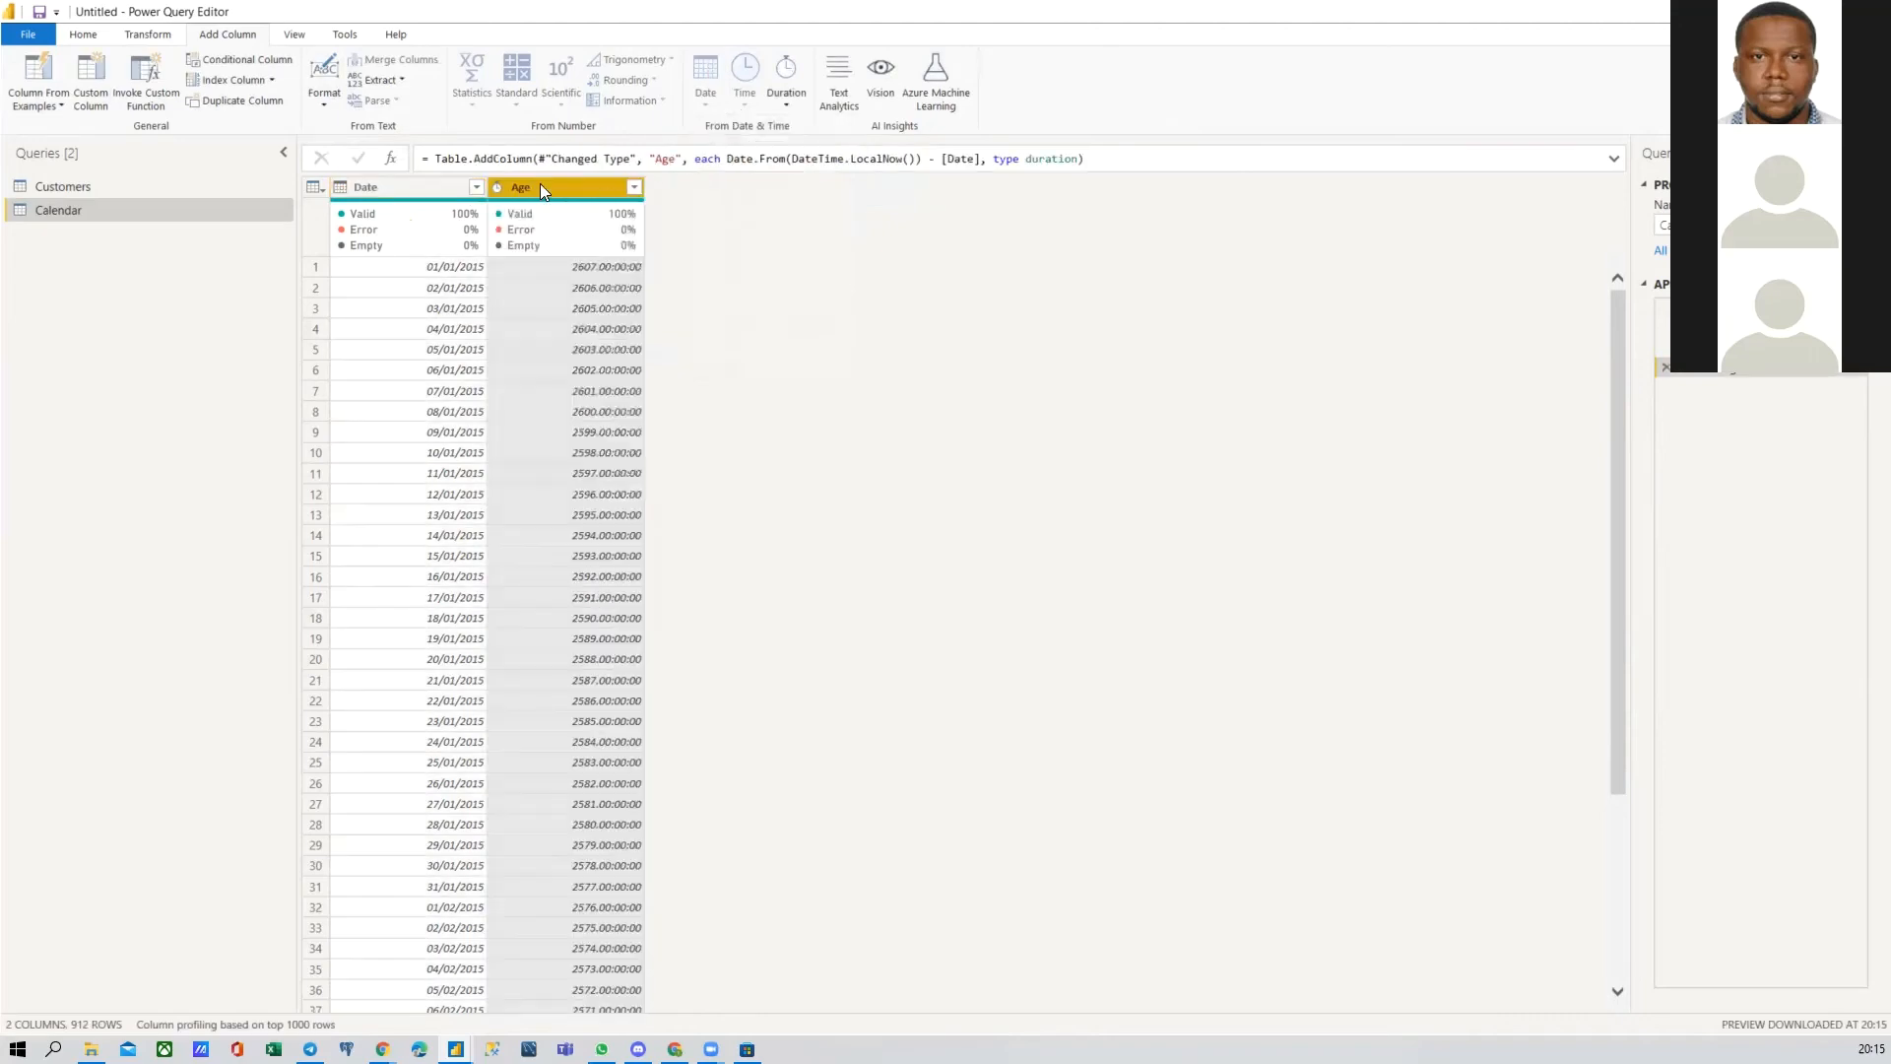
left_click(495, 187)
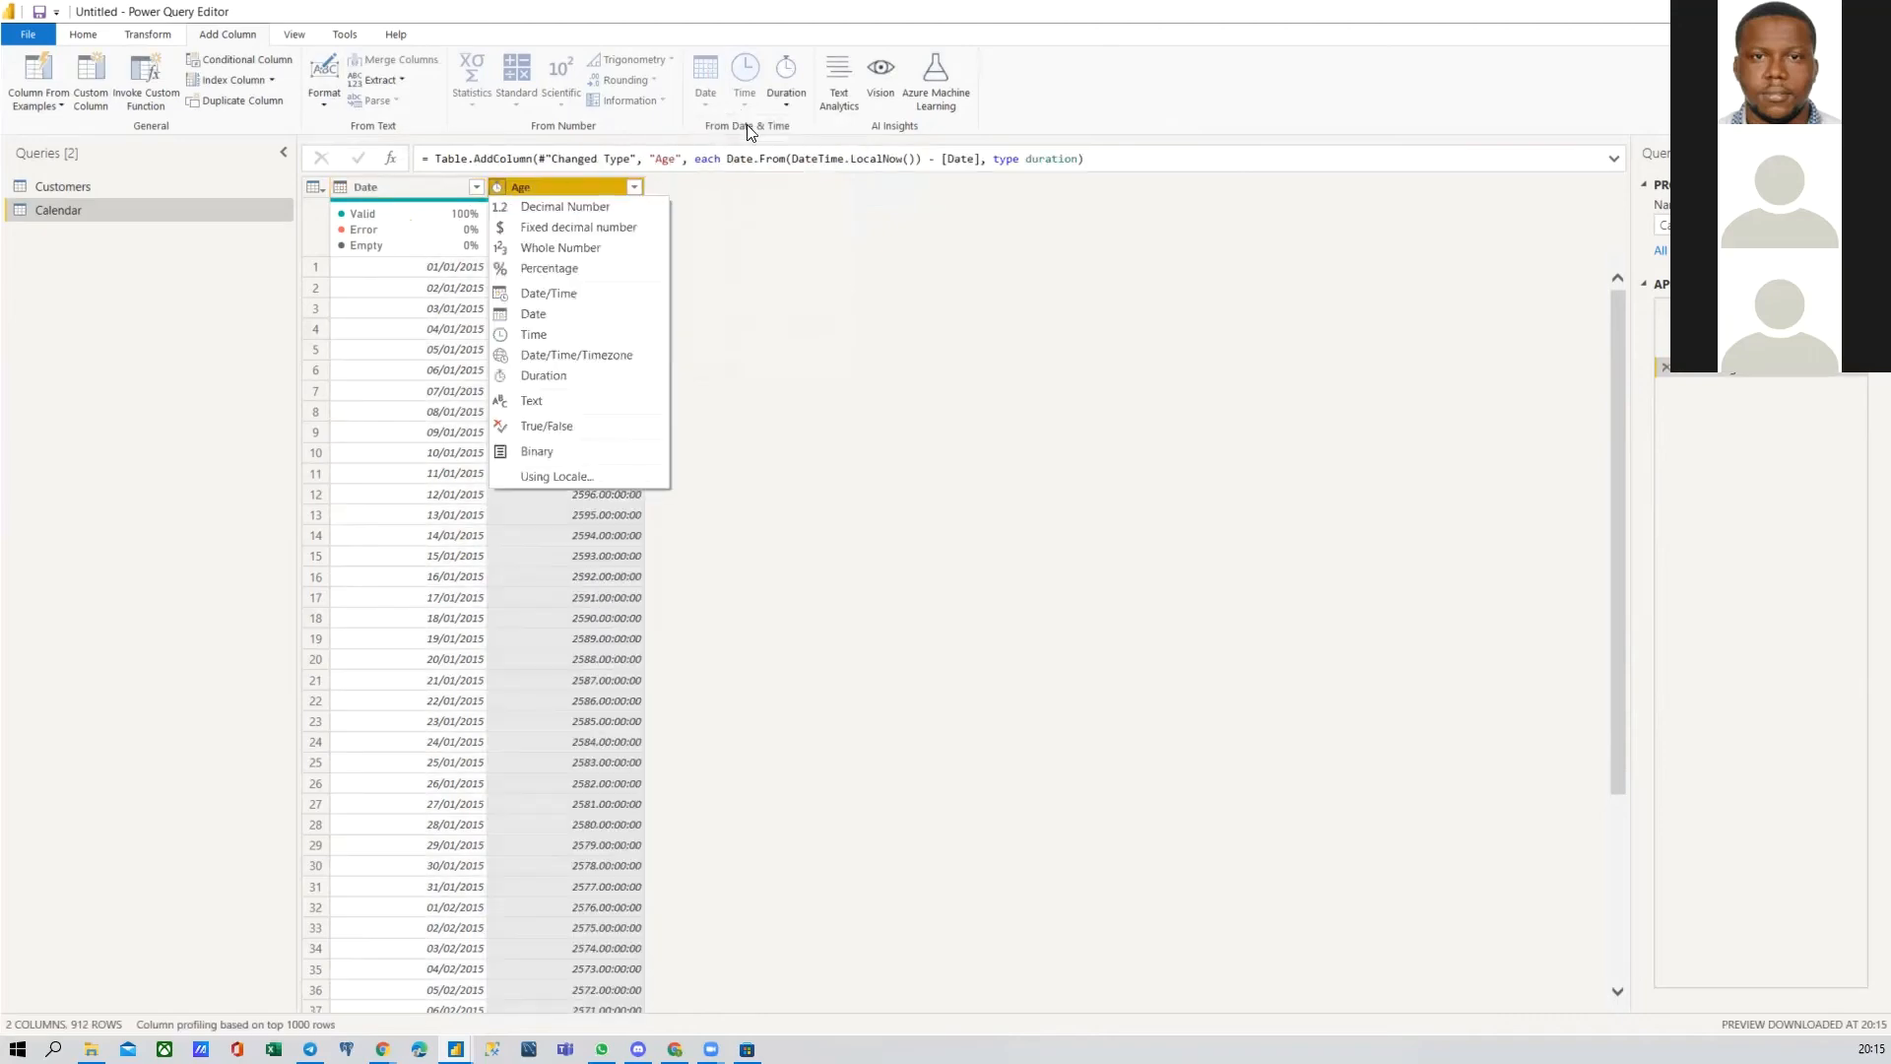
left_click(788, 98)
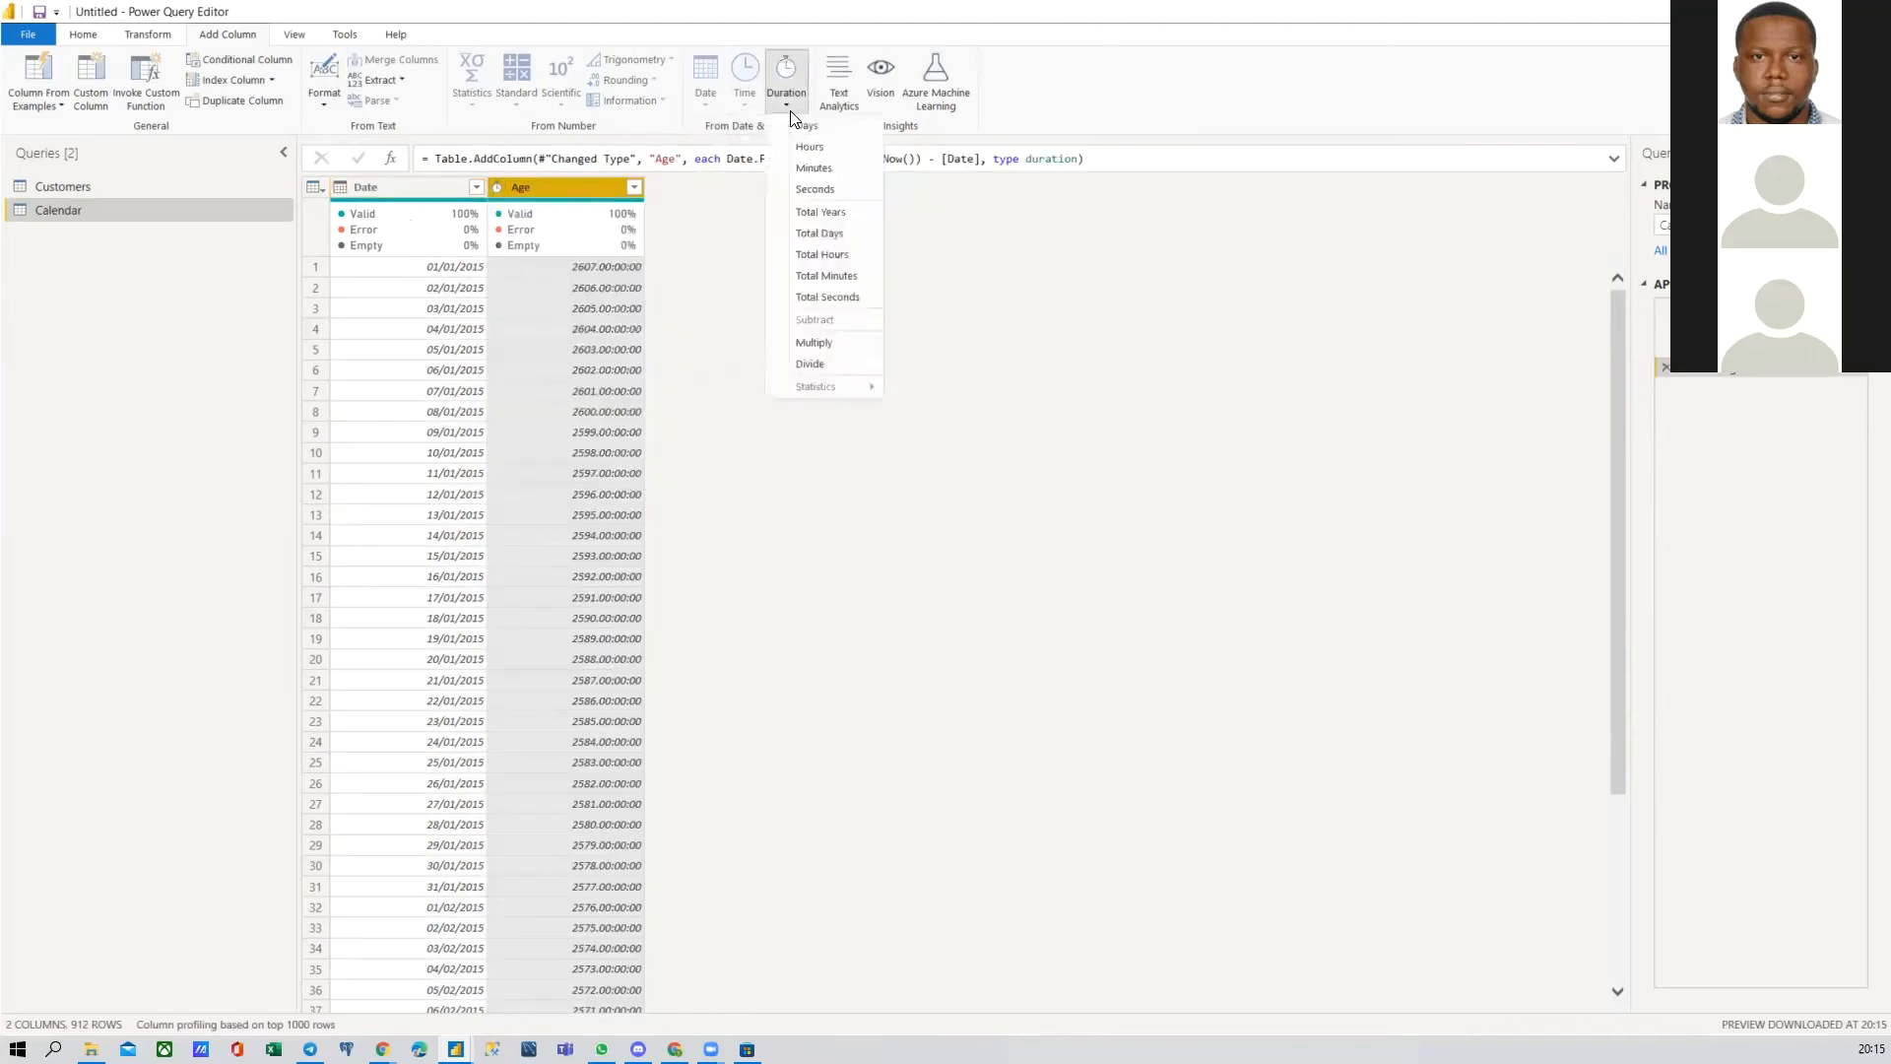
left_click(831, 210)
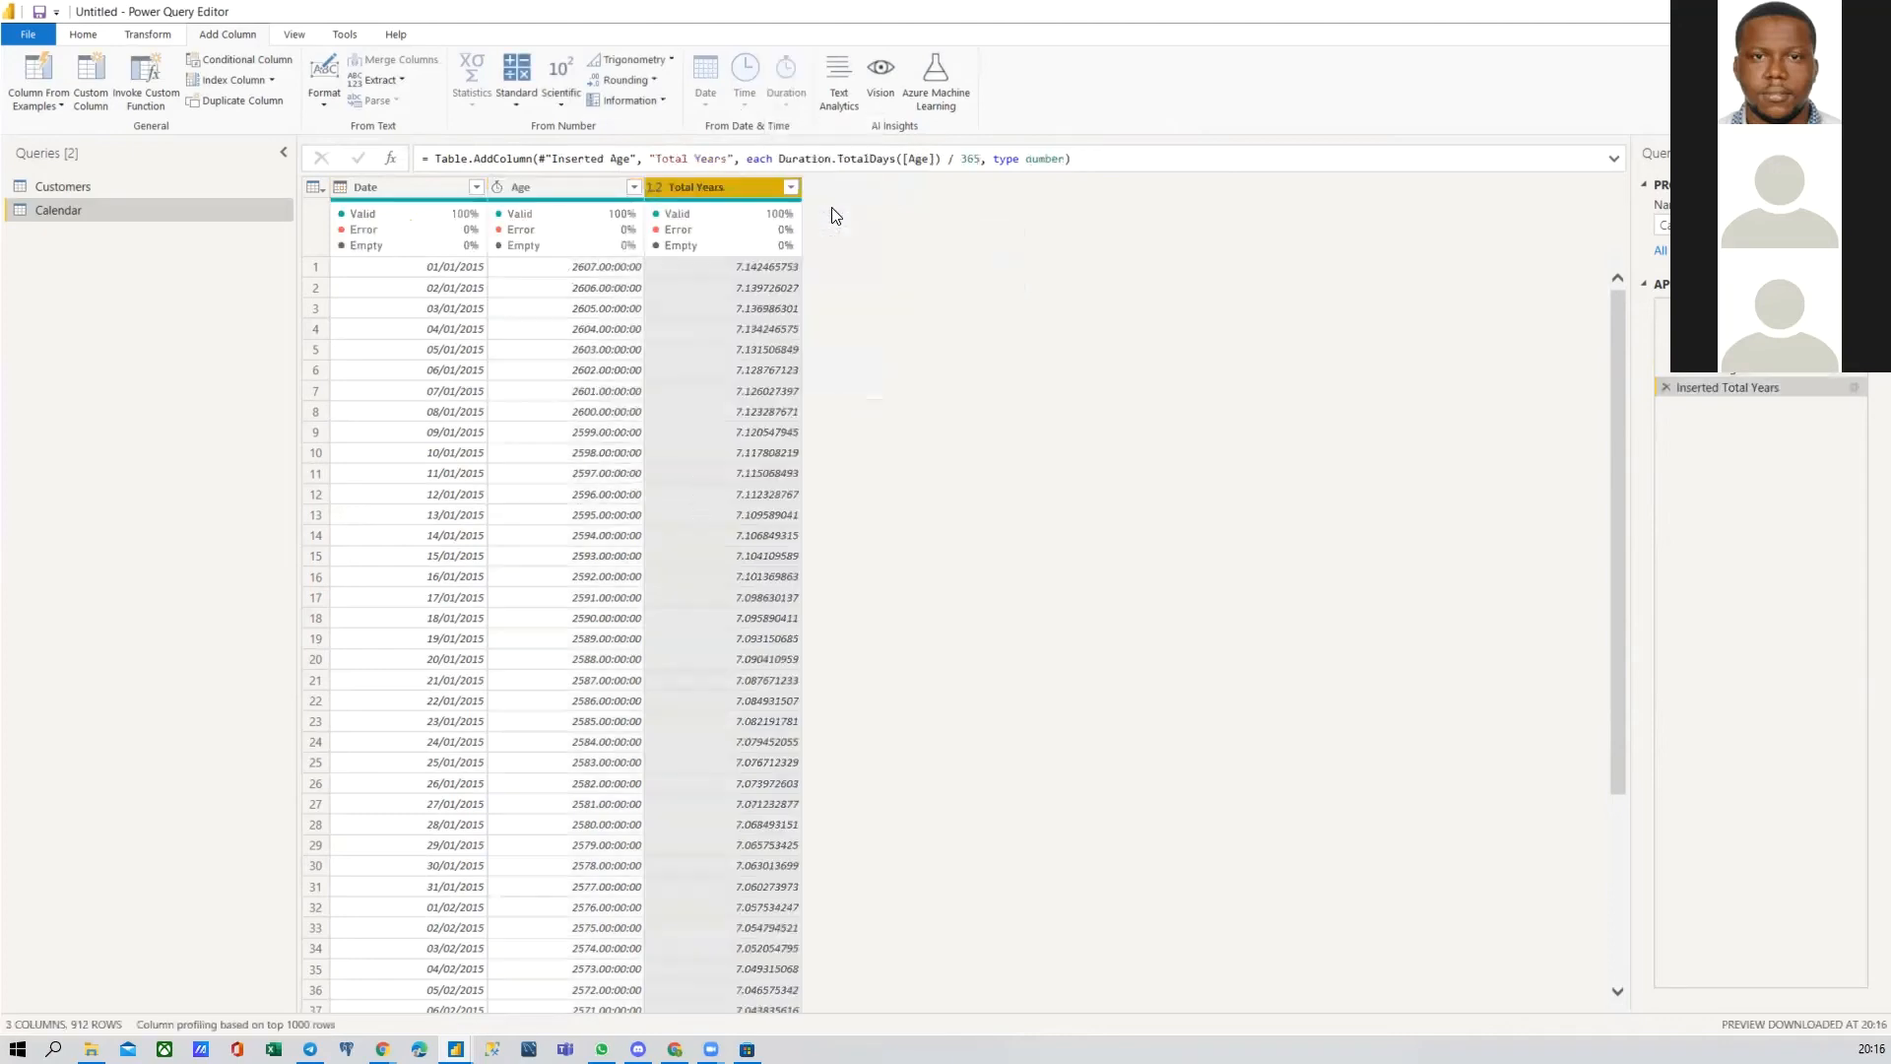
left_click(1665, 388)
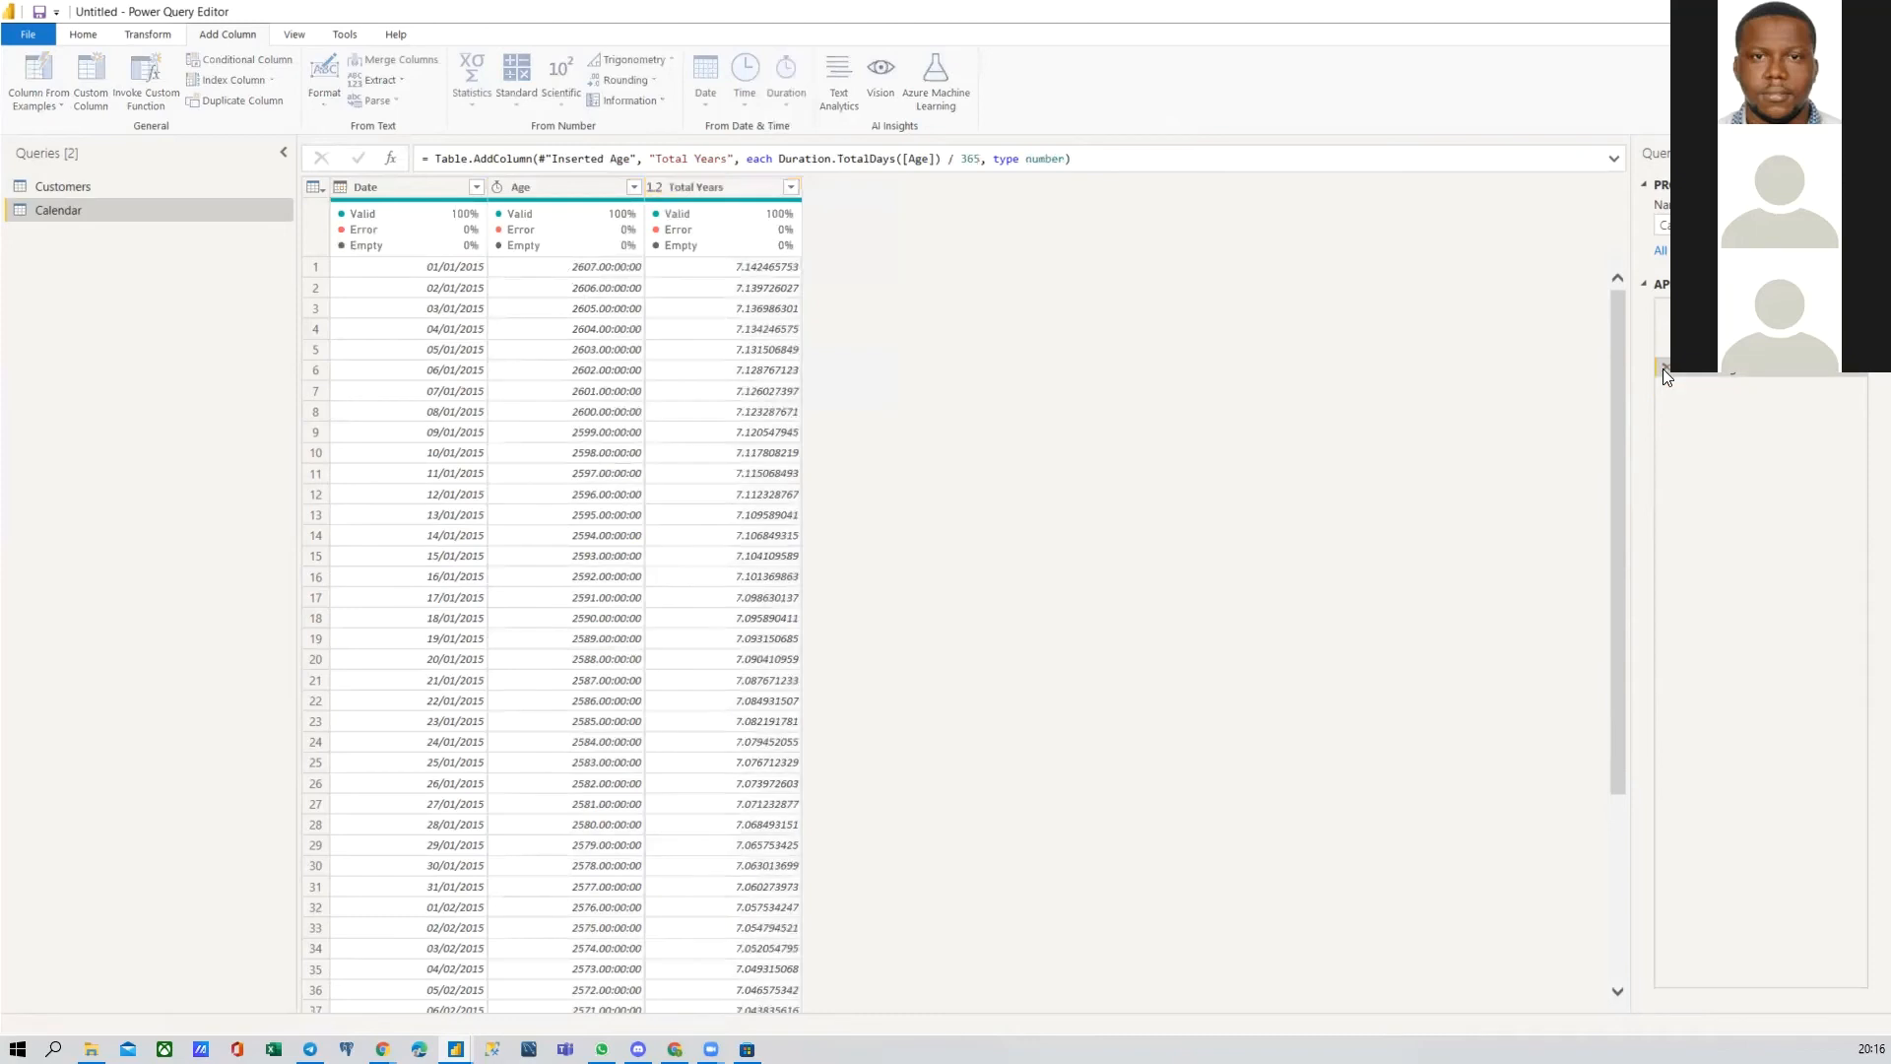
left_click(1665, 368)
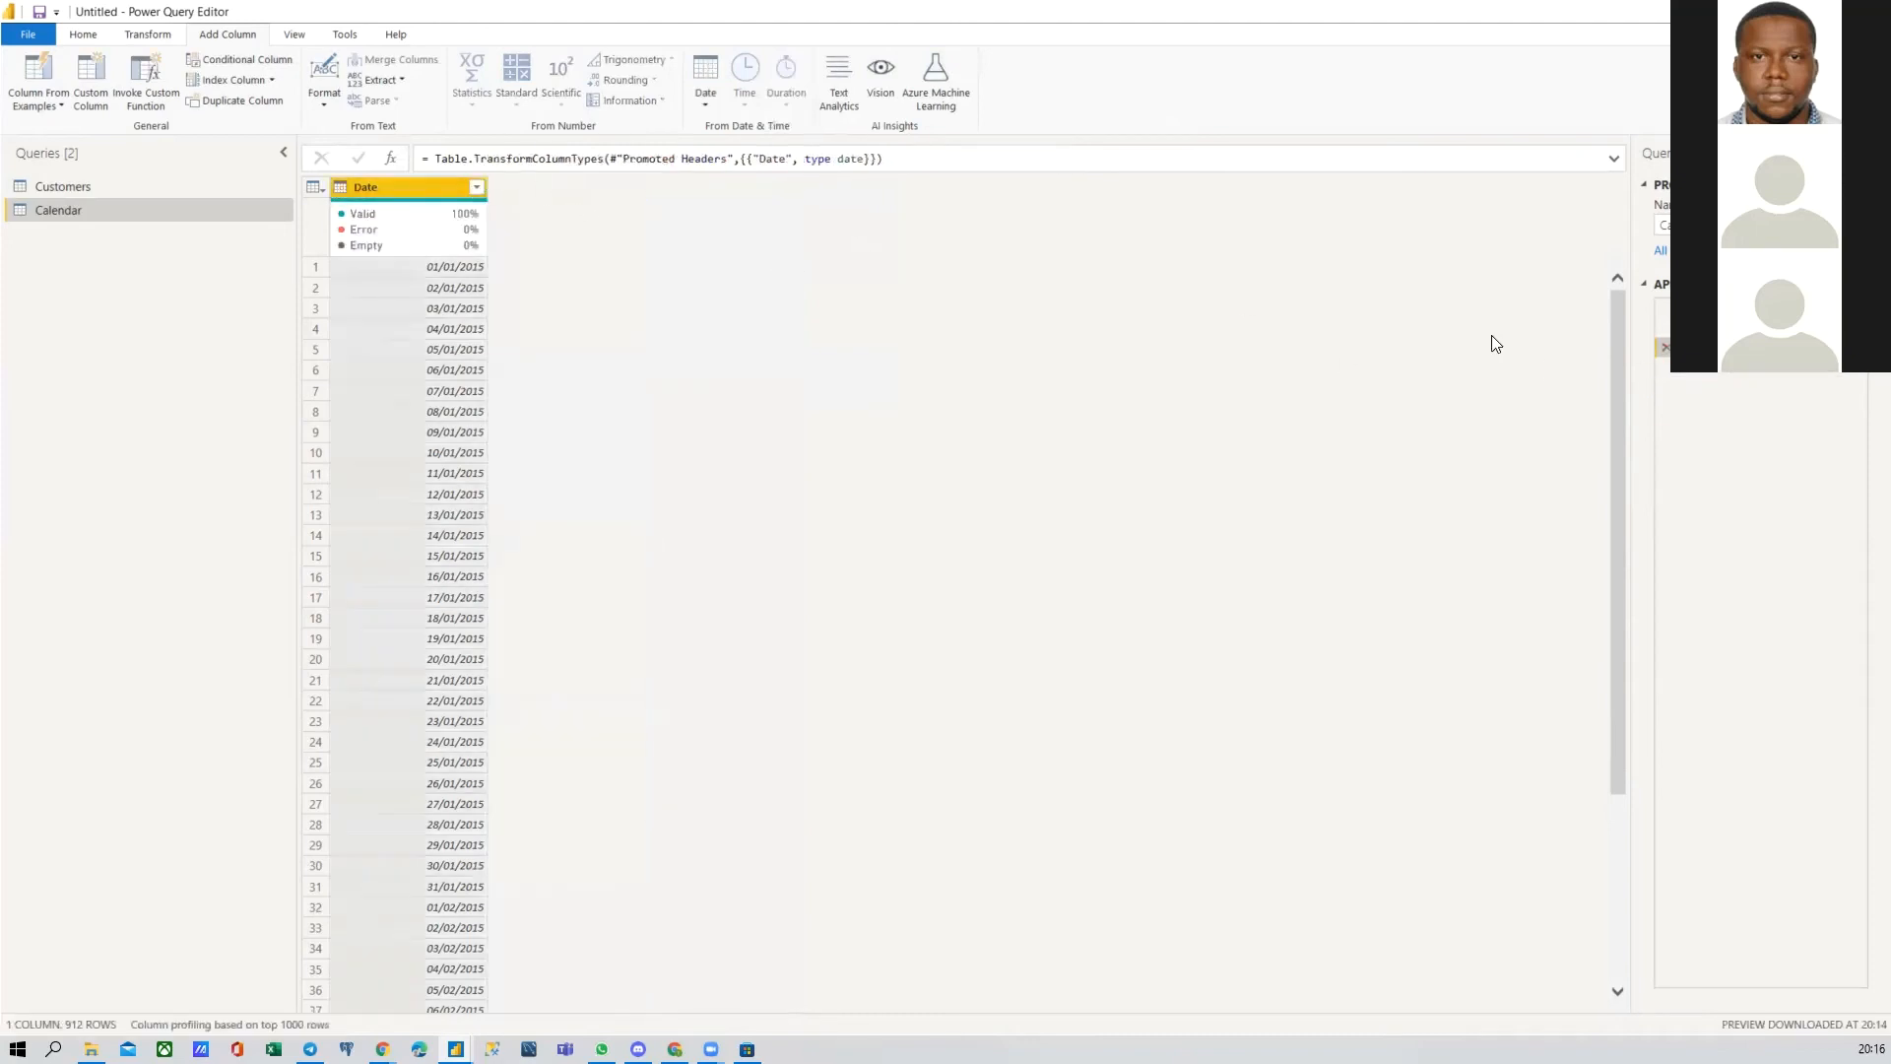
Step: Add an Age column calculated from the Date column and convert its durations in place to total years
left_click(711, 93)
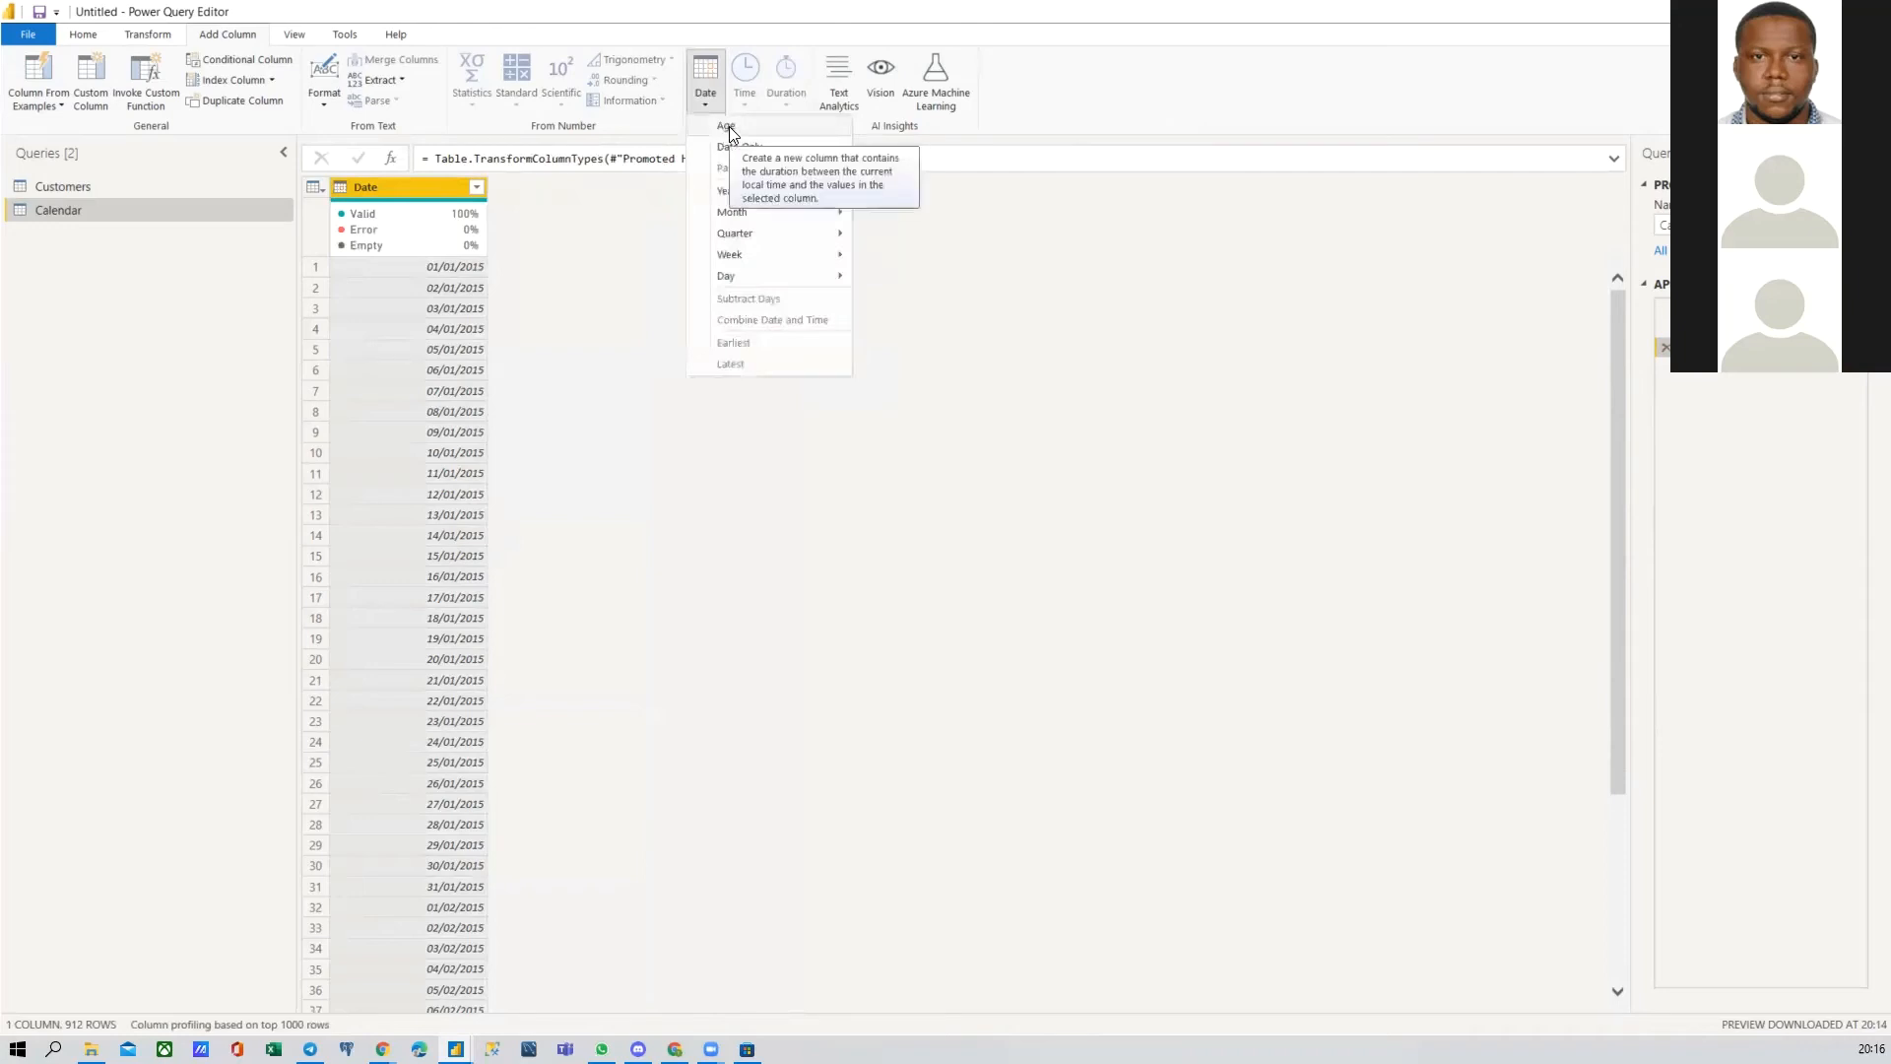
left_click(729, 126)
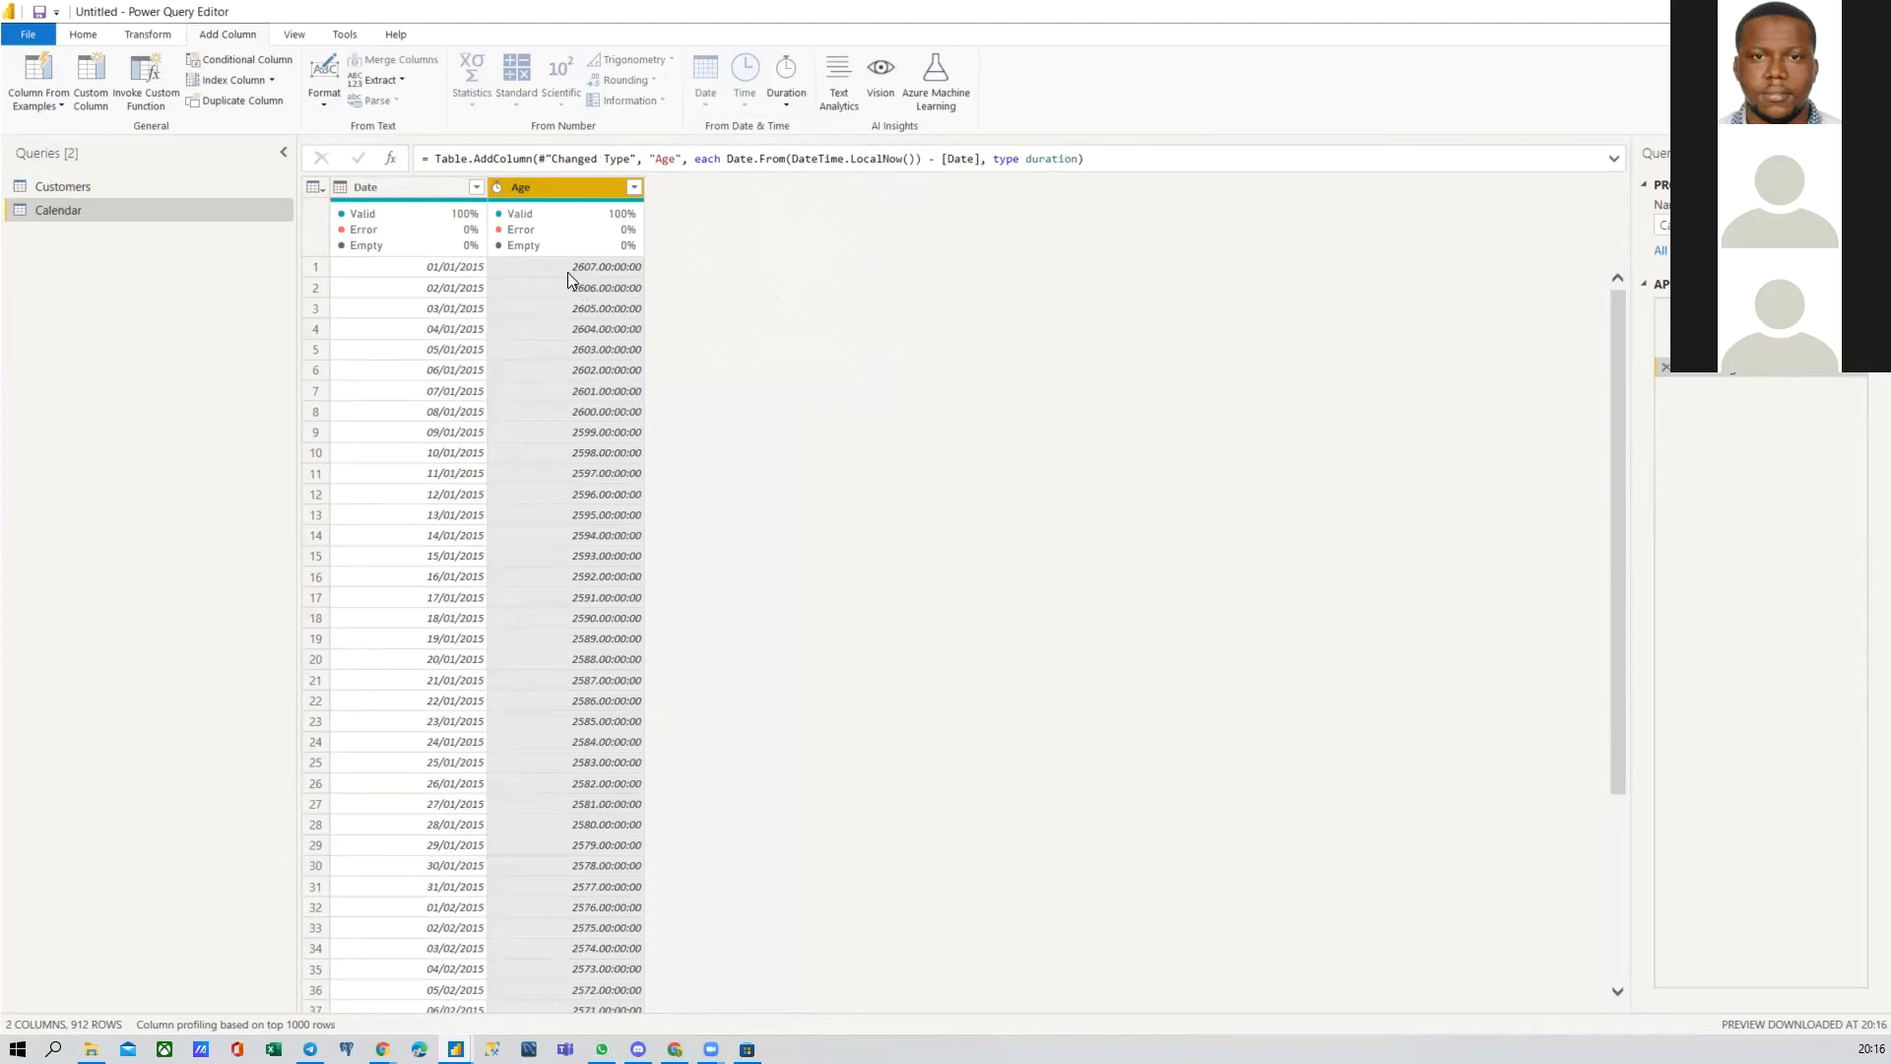
mouse_move(558, 258)
left_click(149, 35)
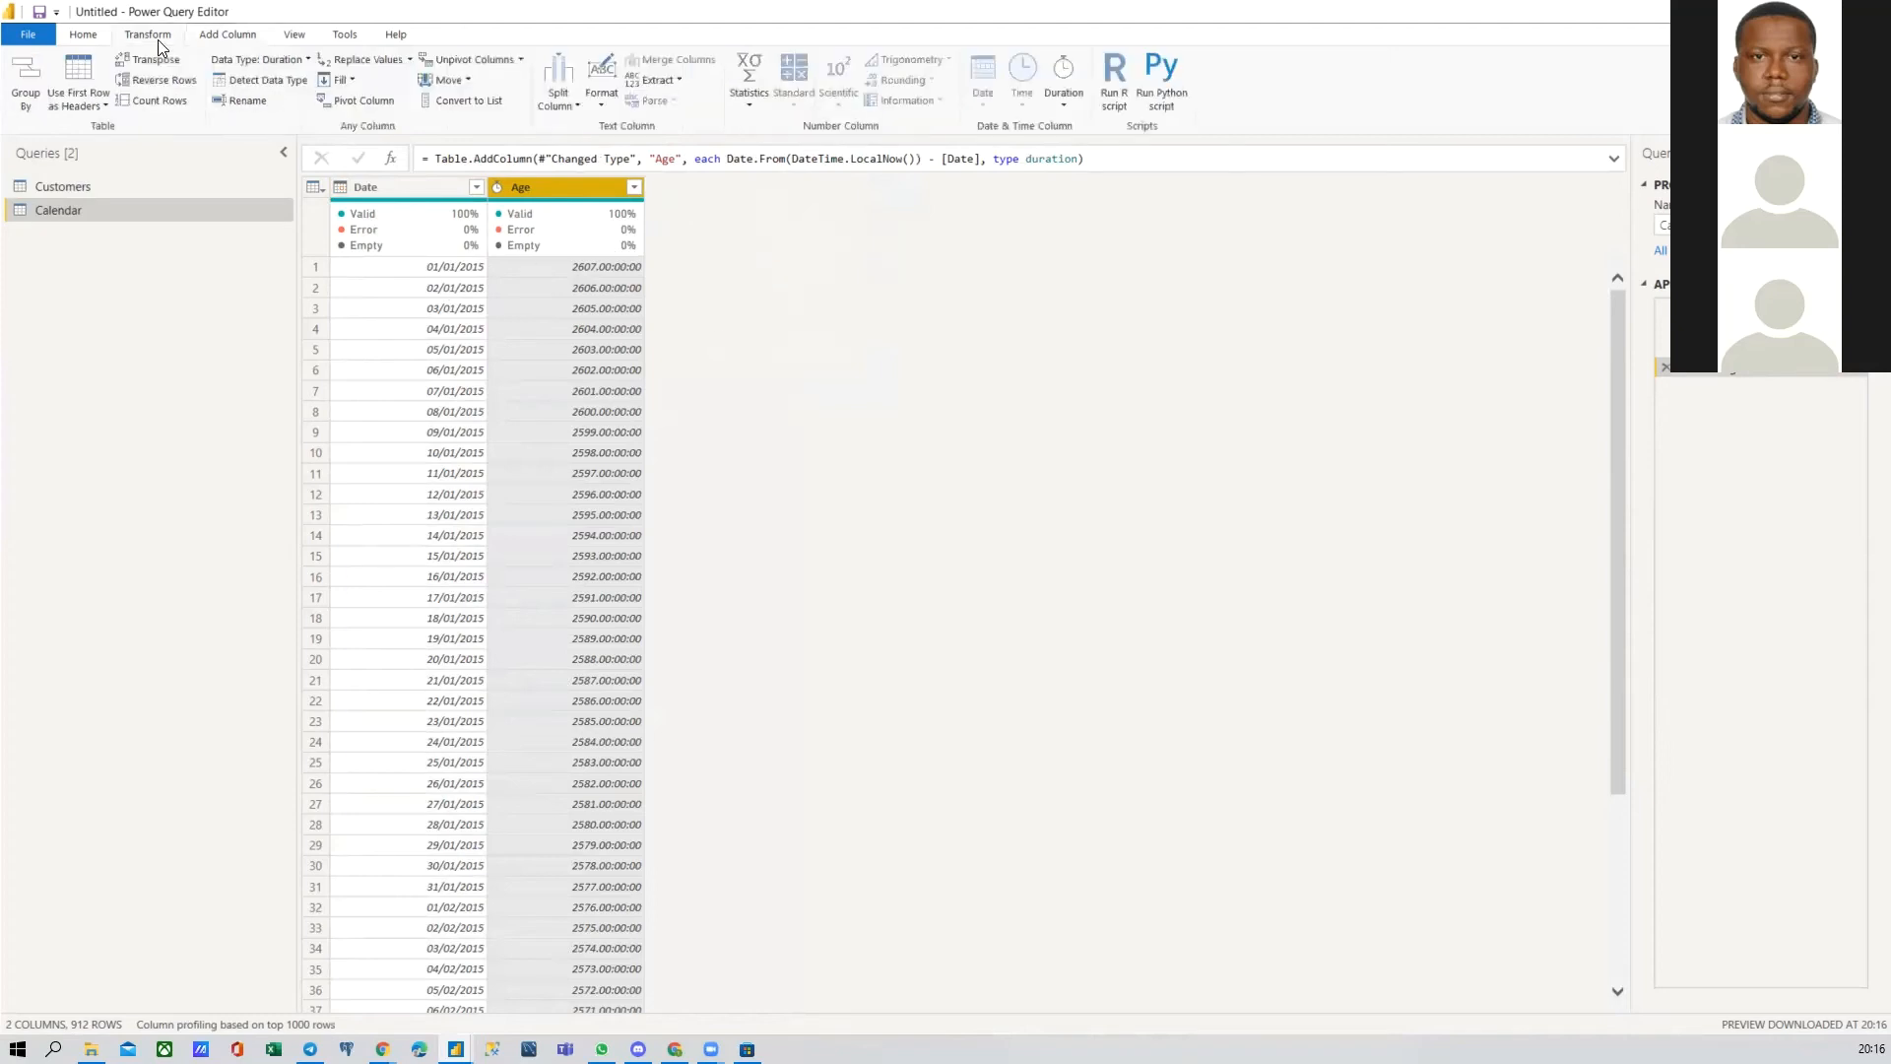
left_click(1062, 99)
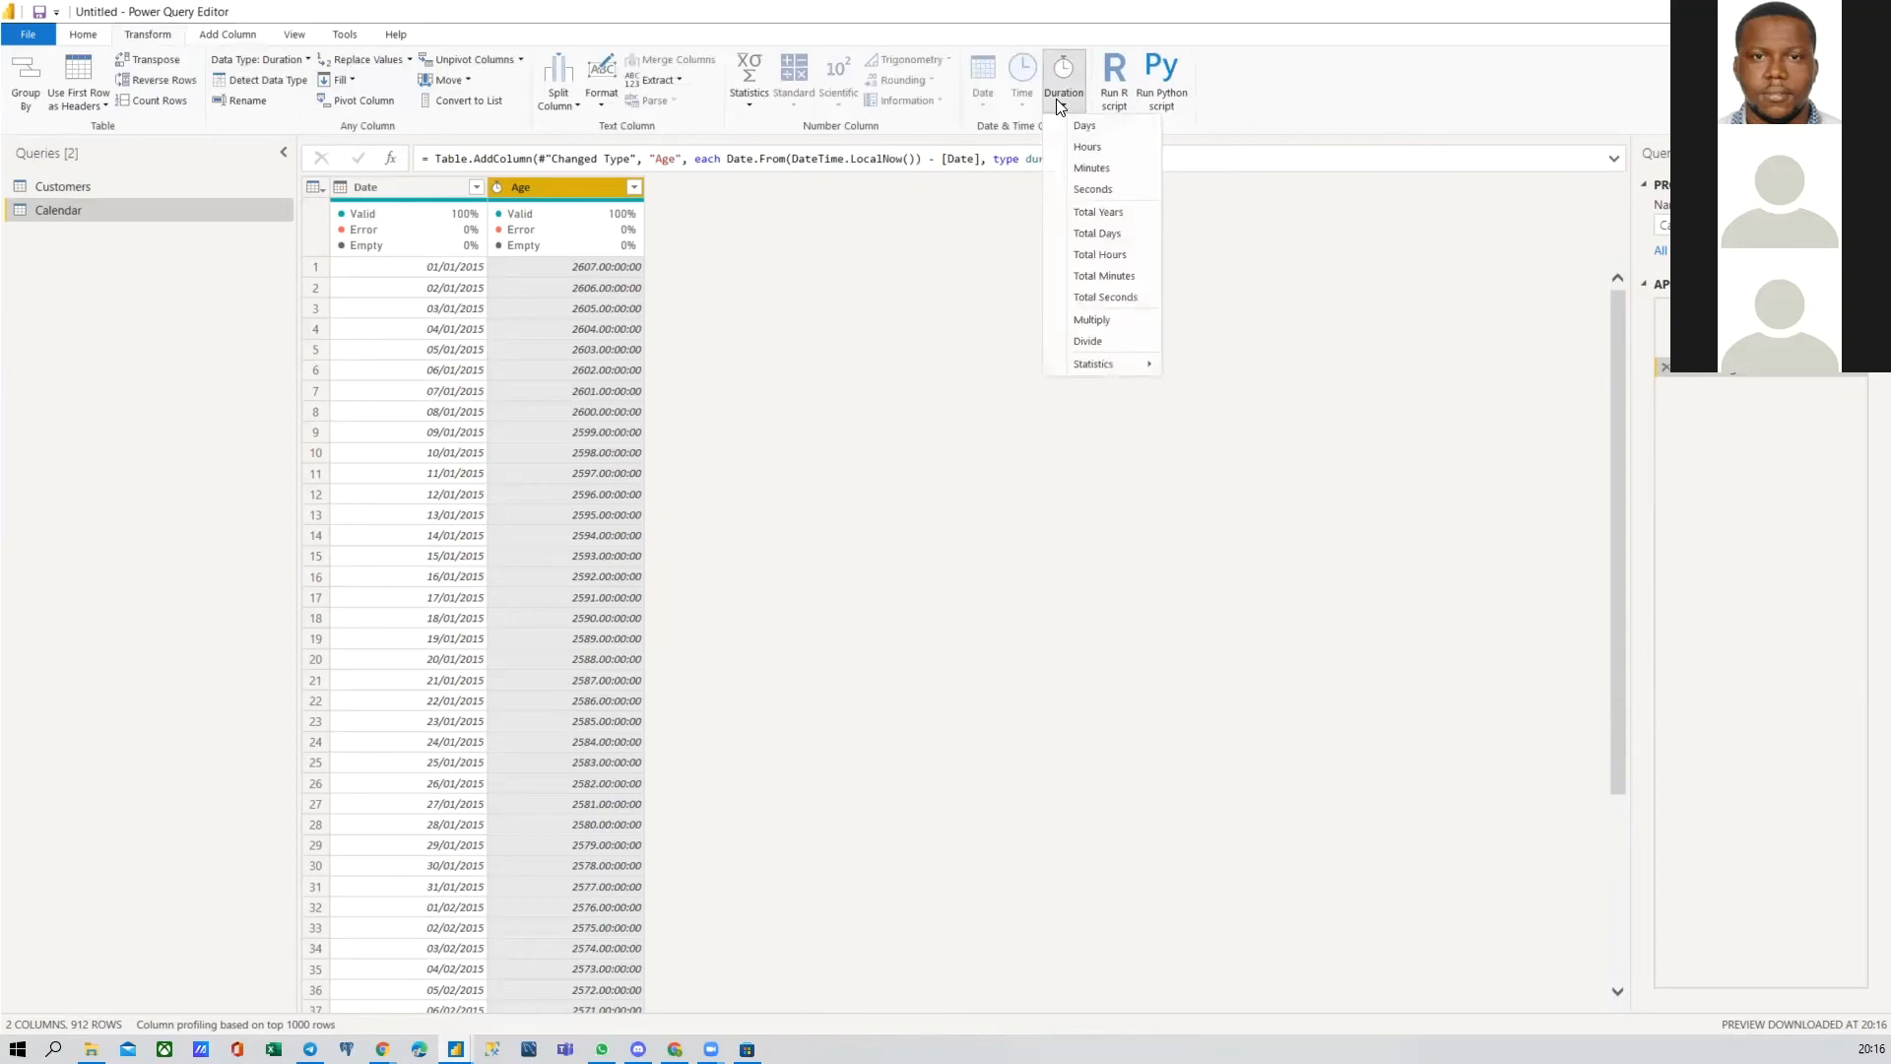
left_click(1111, 213)
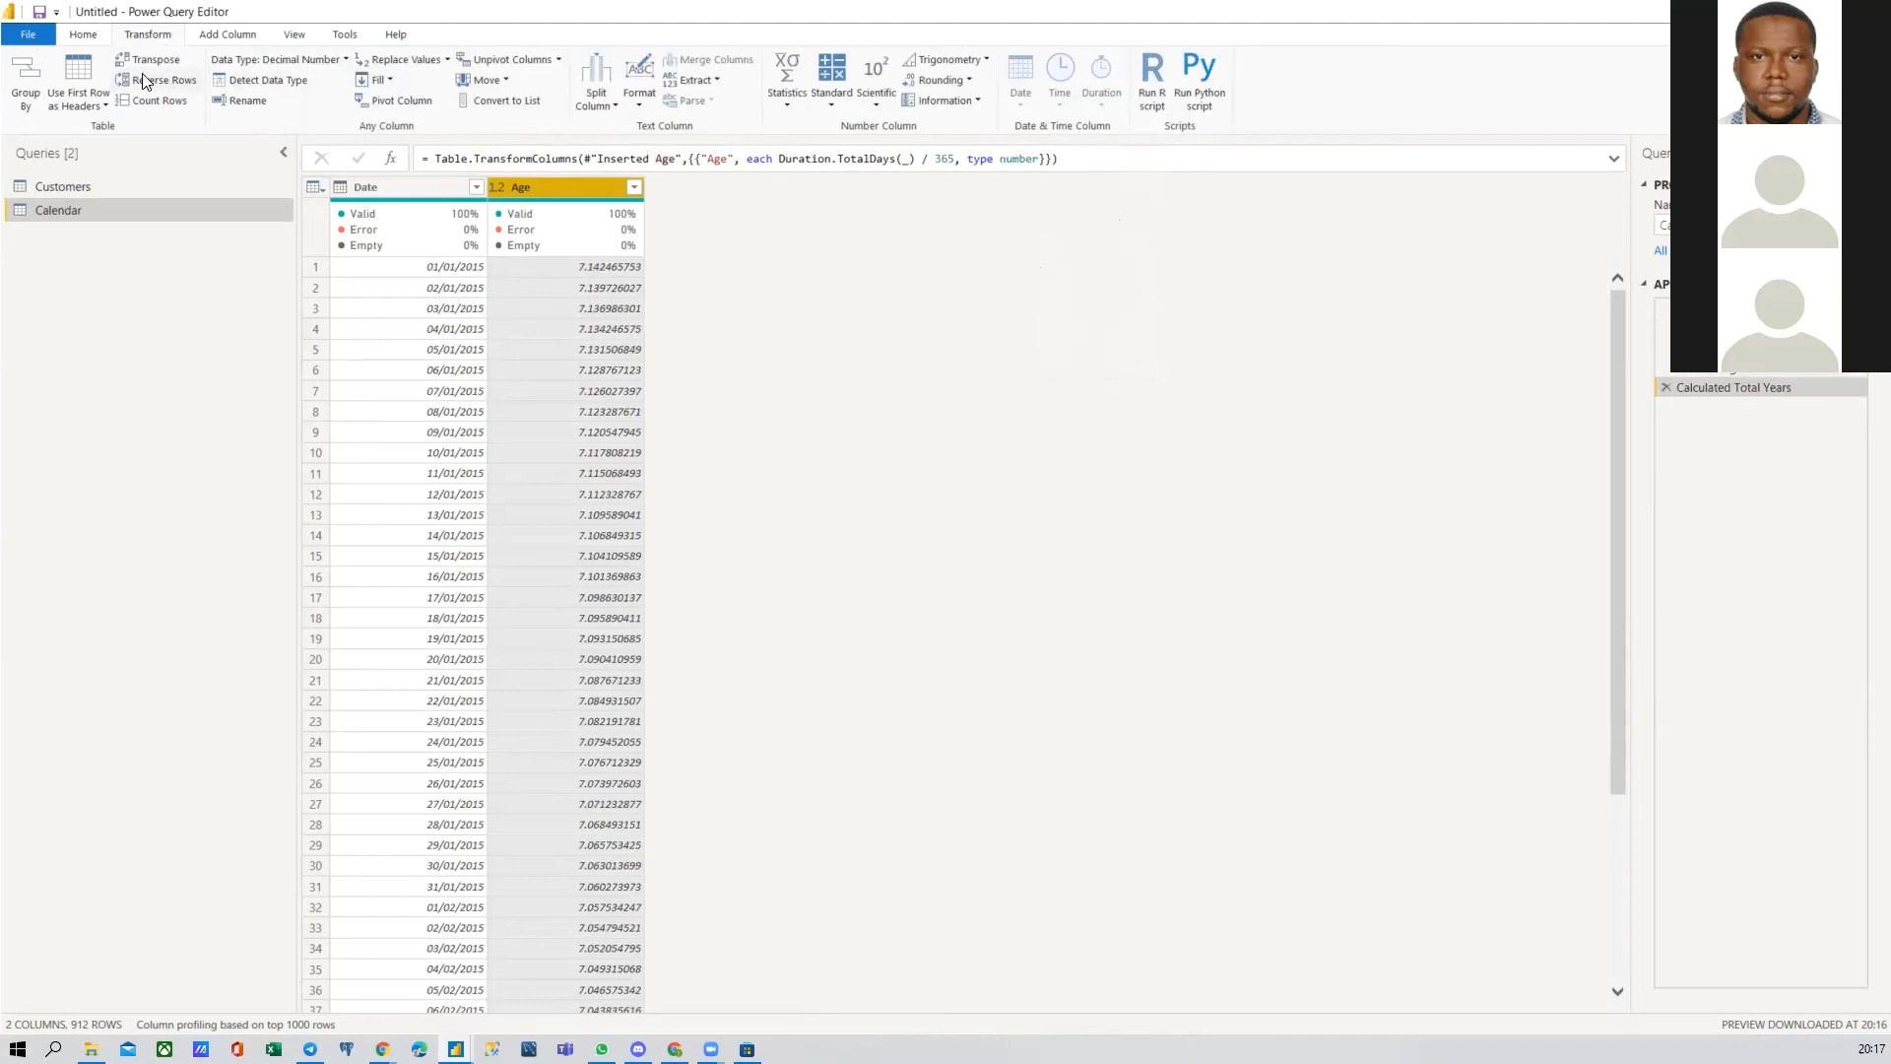
Step: Examine the year, month, quarter and week options for deriving new columns from the Date column
left_click(88, 36)
left_click(227, 34)
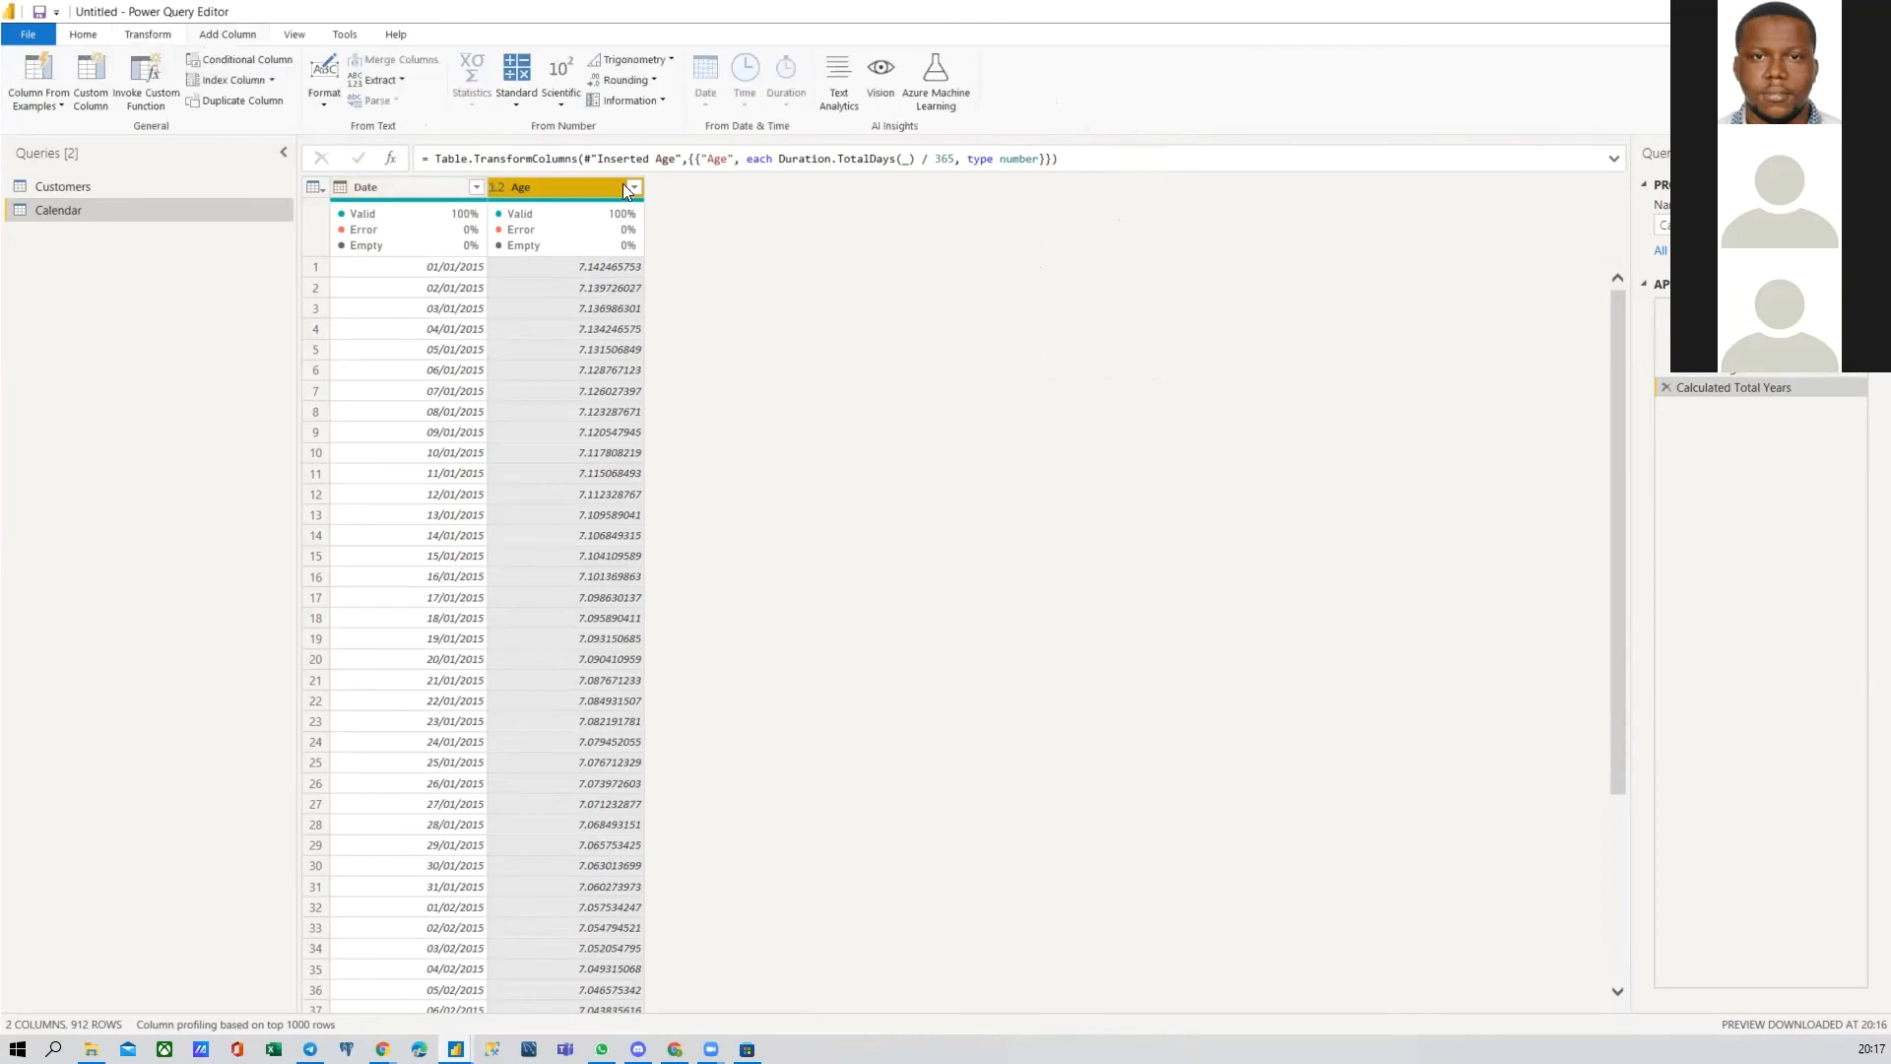
left_click(419, 191)
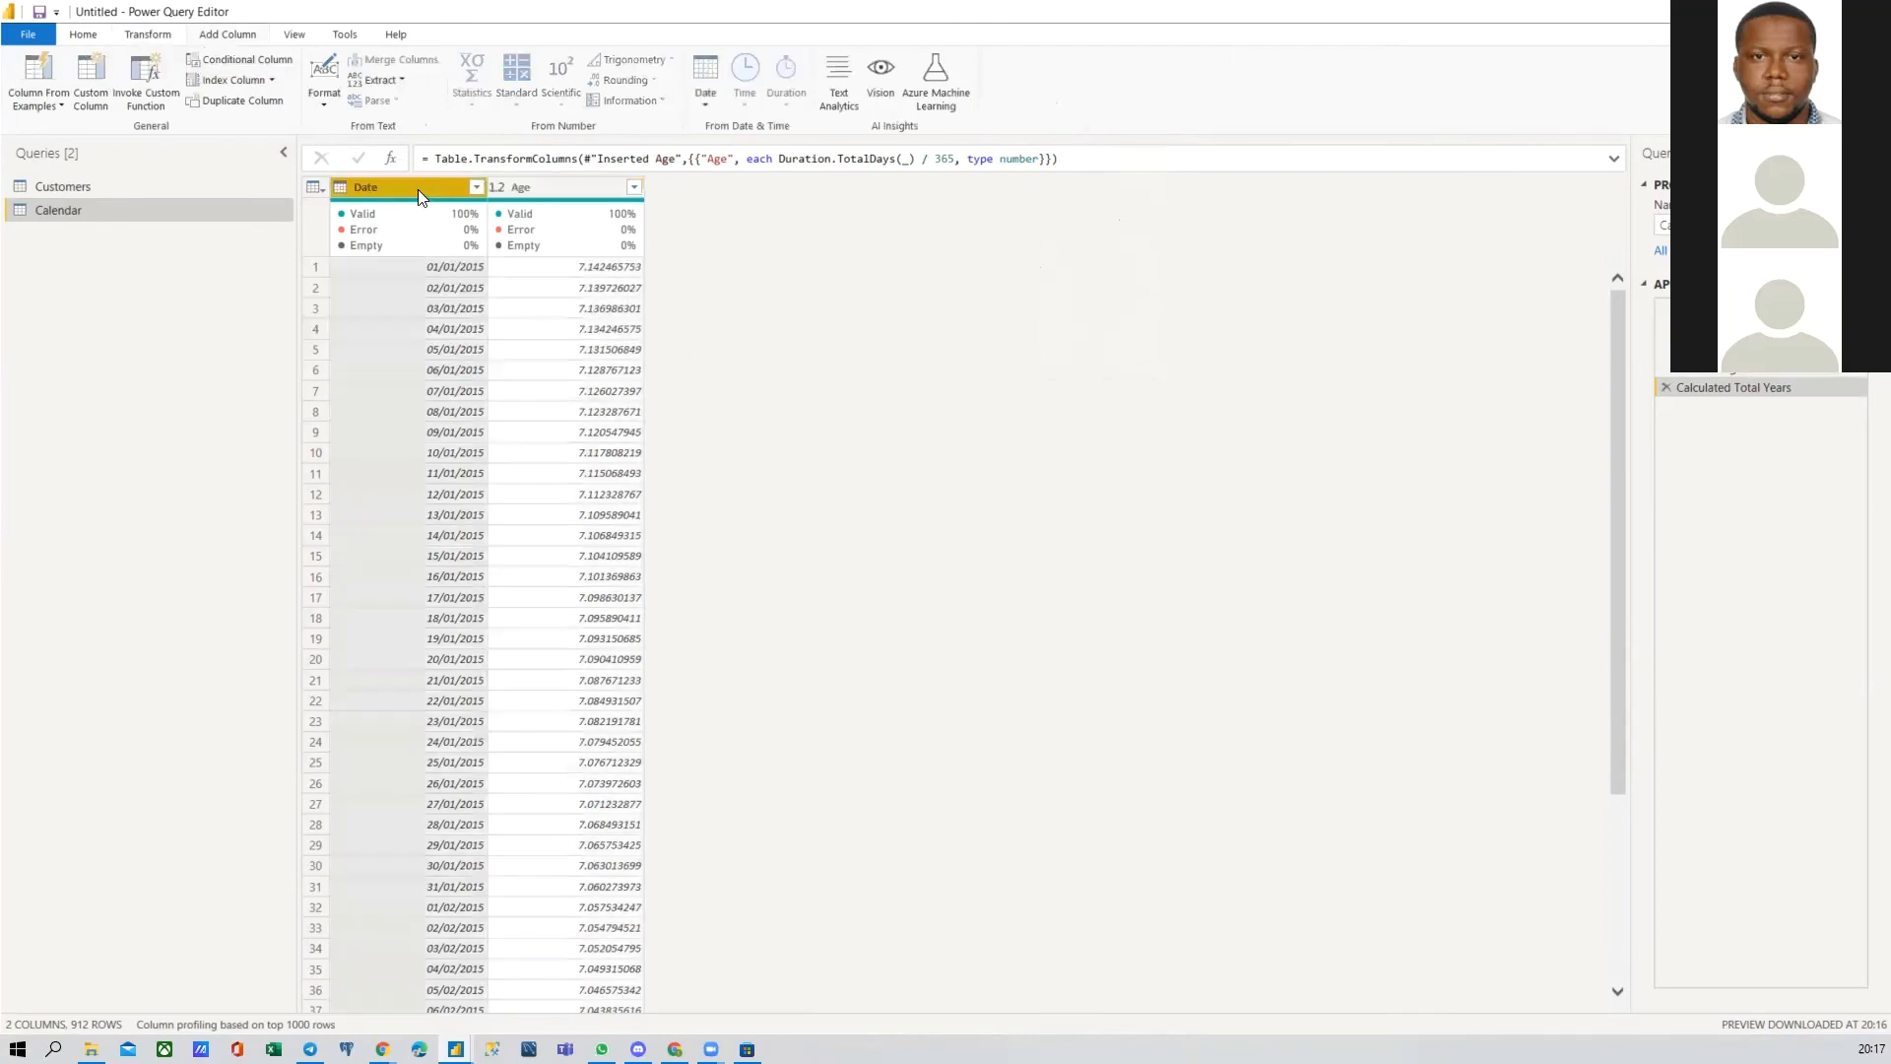
left_click(711, 104)
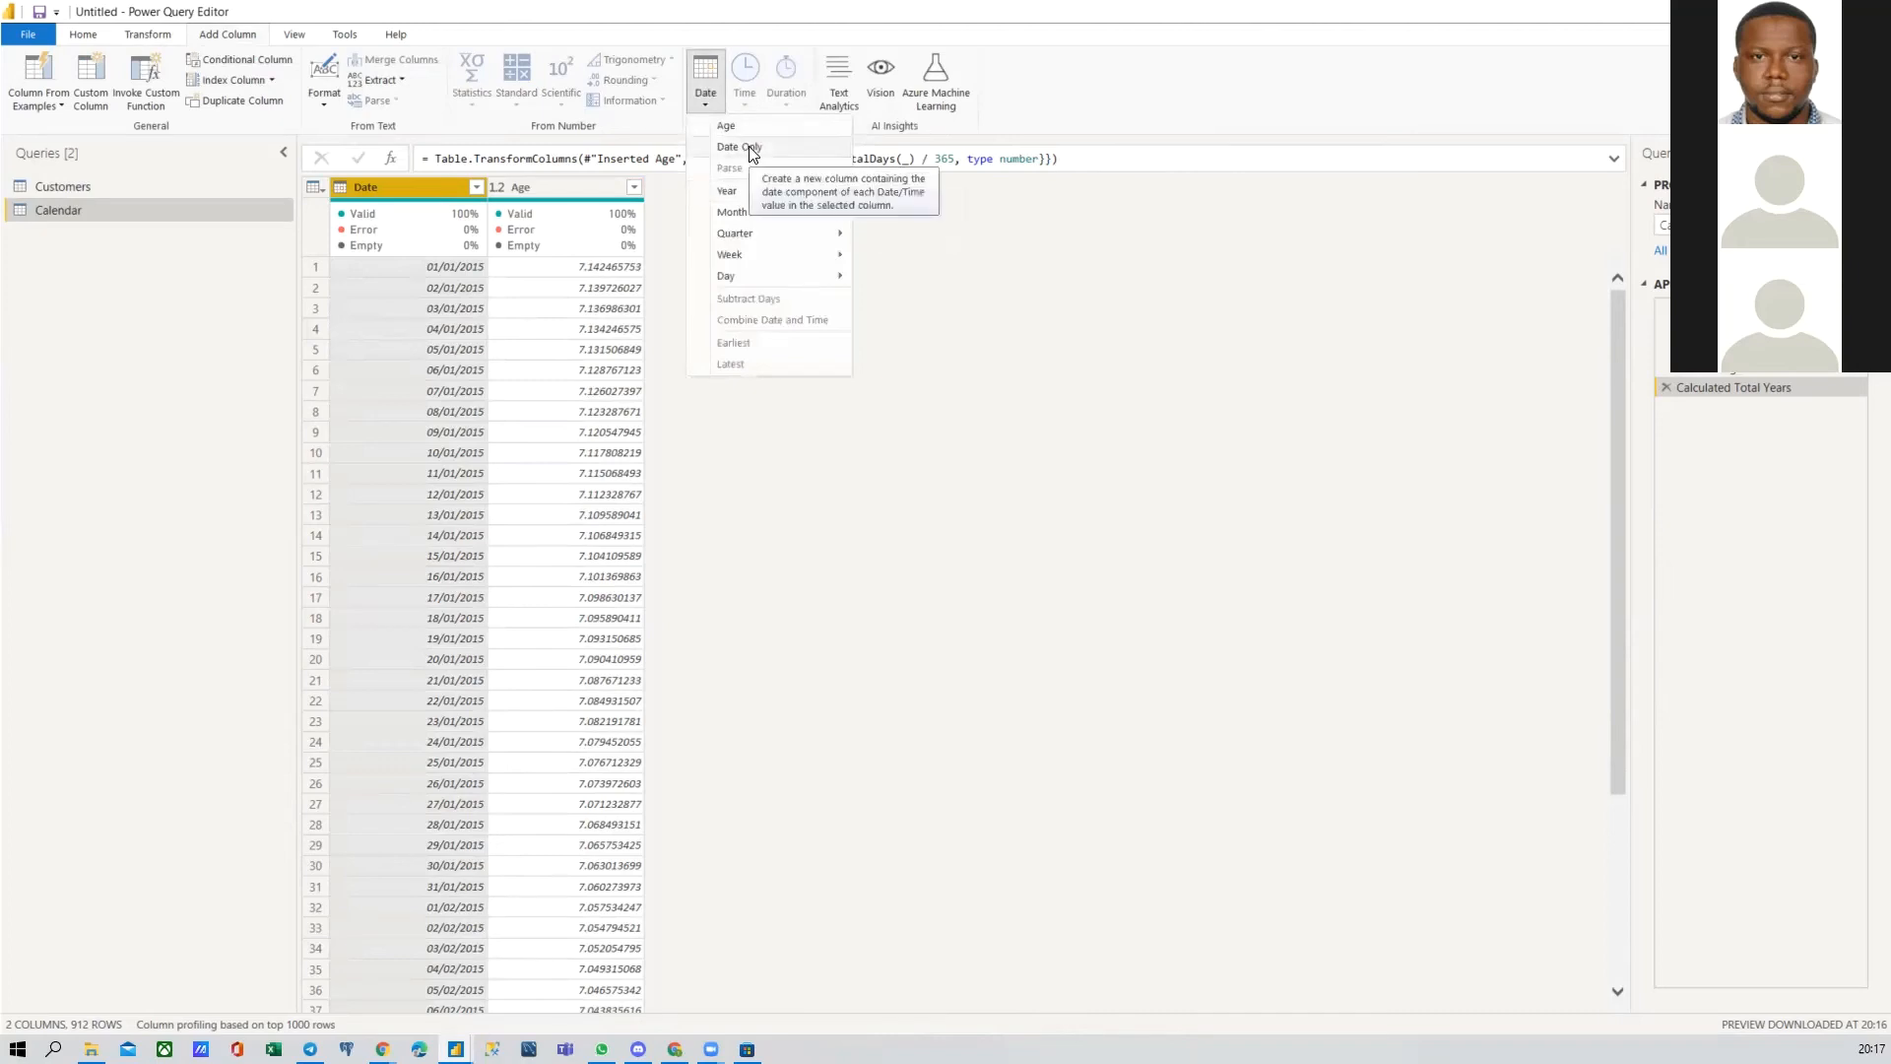
mouse_move(745, 232)
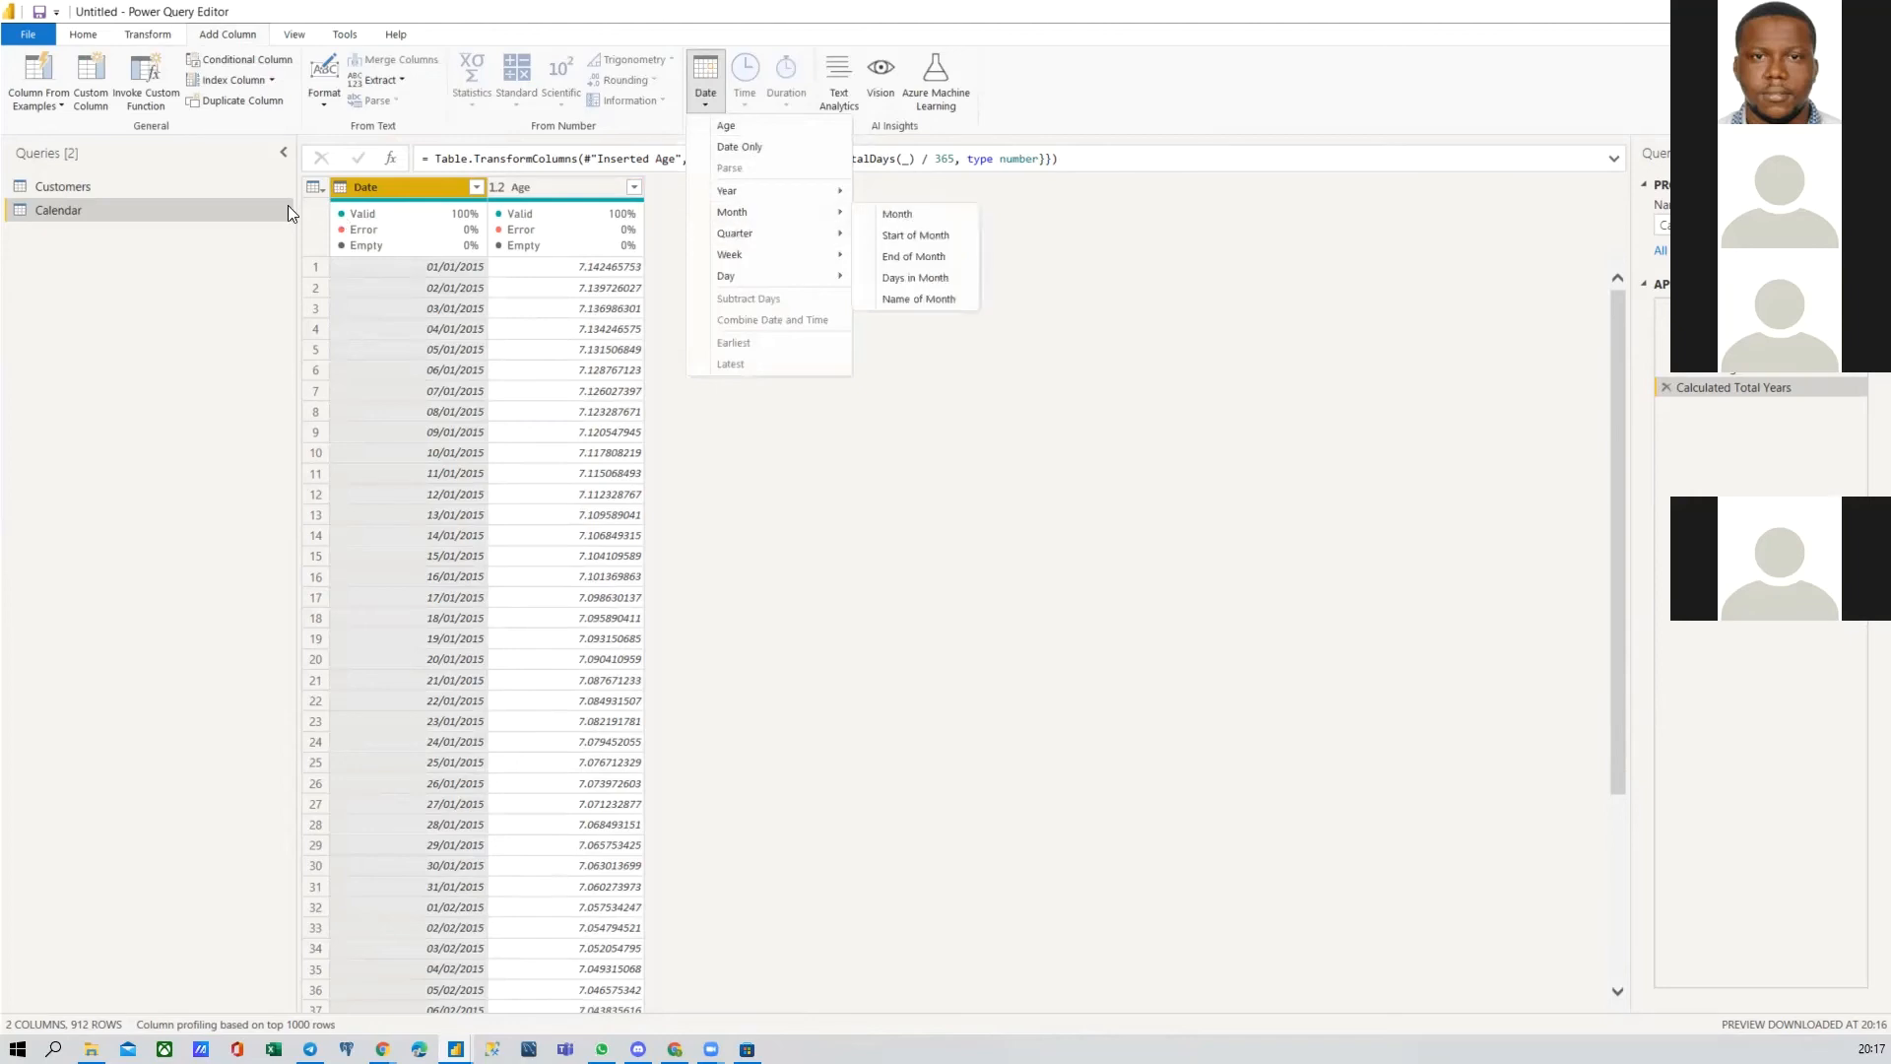
left_click(341, 190)
left_click(341, 188)
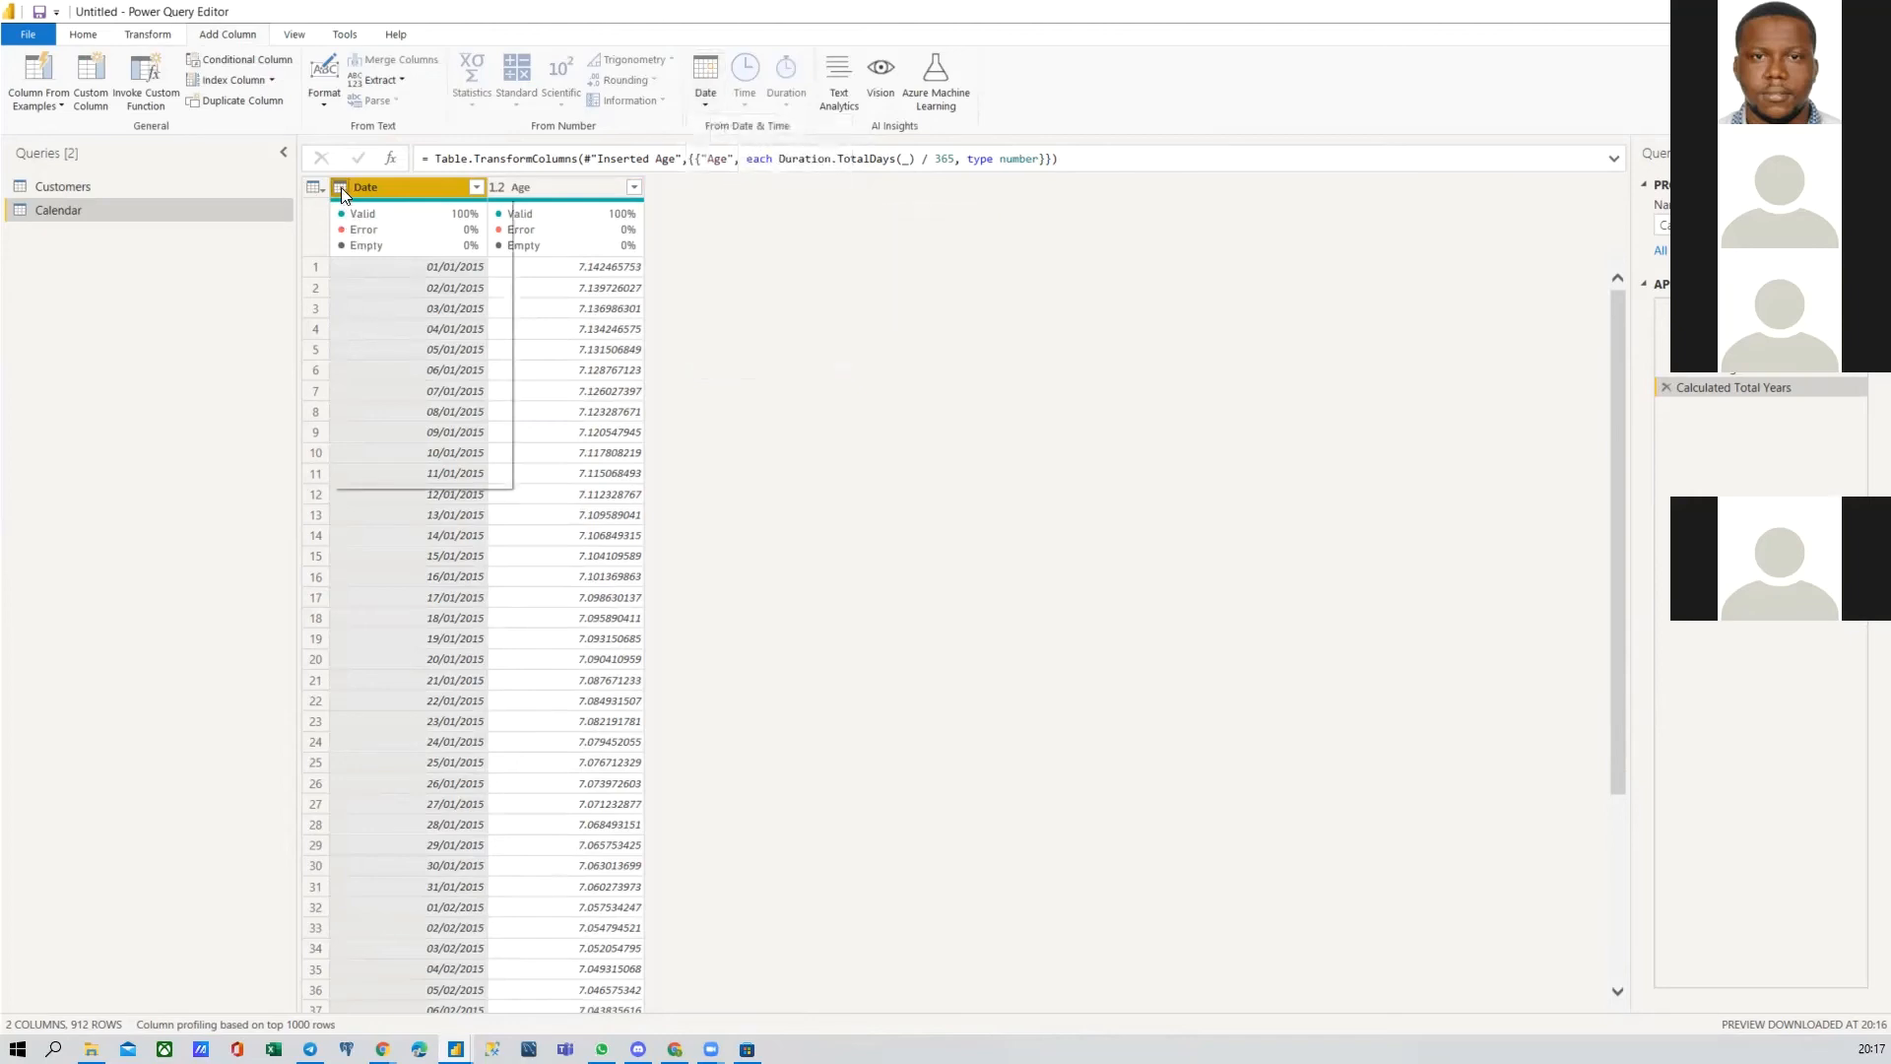
left_click(830, 223)
left_click(705, 86)
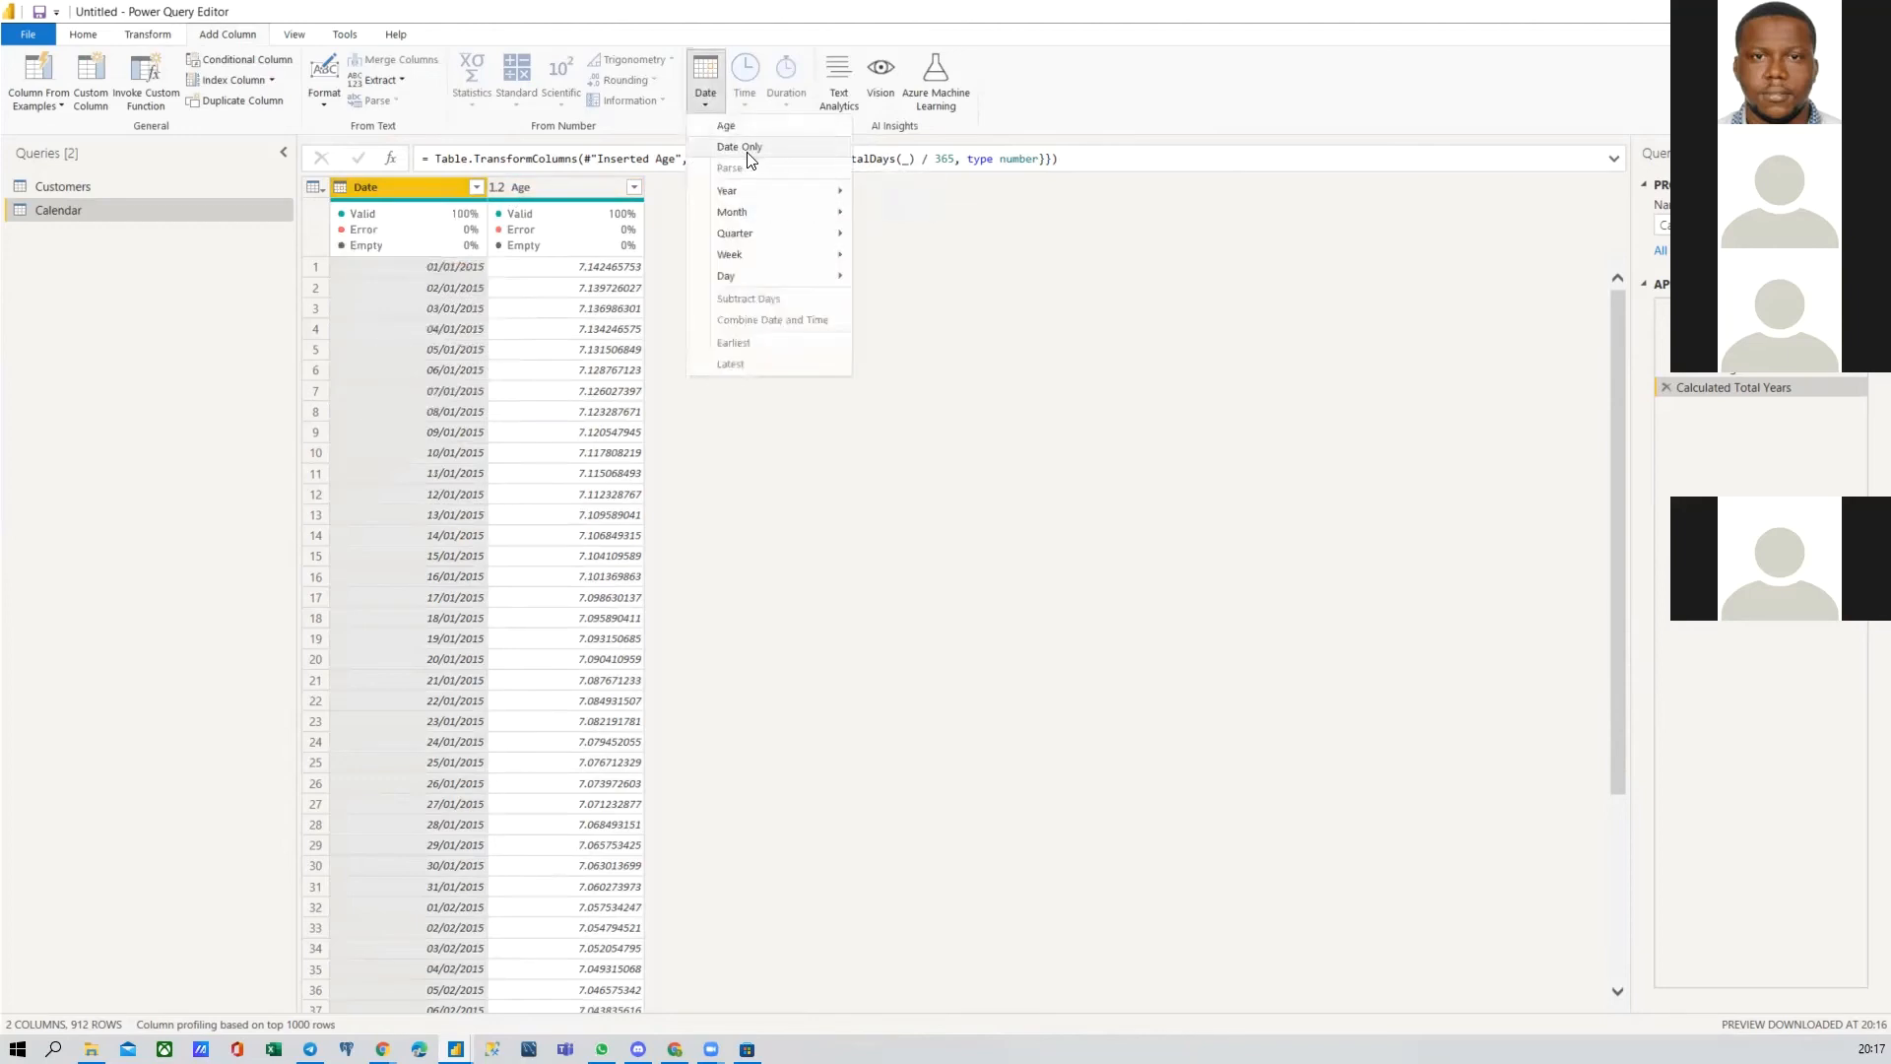
mouse_move(742, 200)
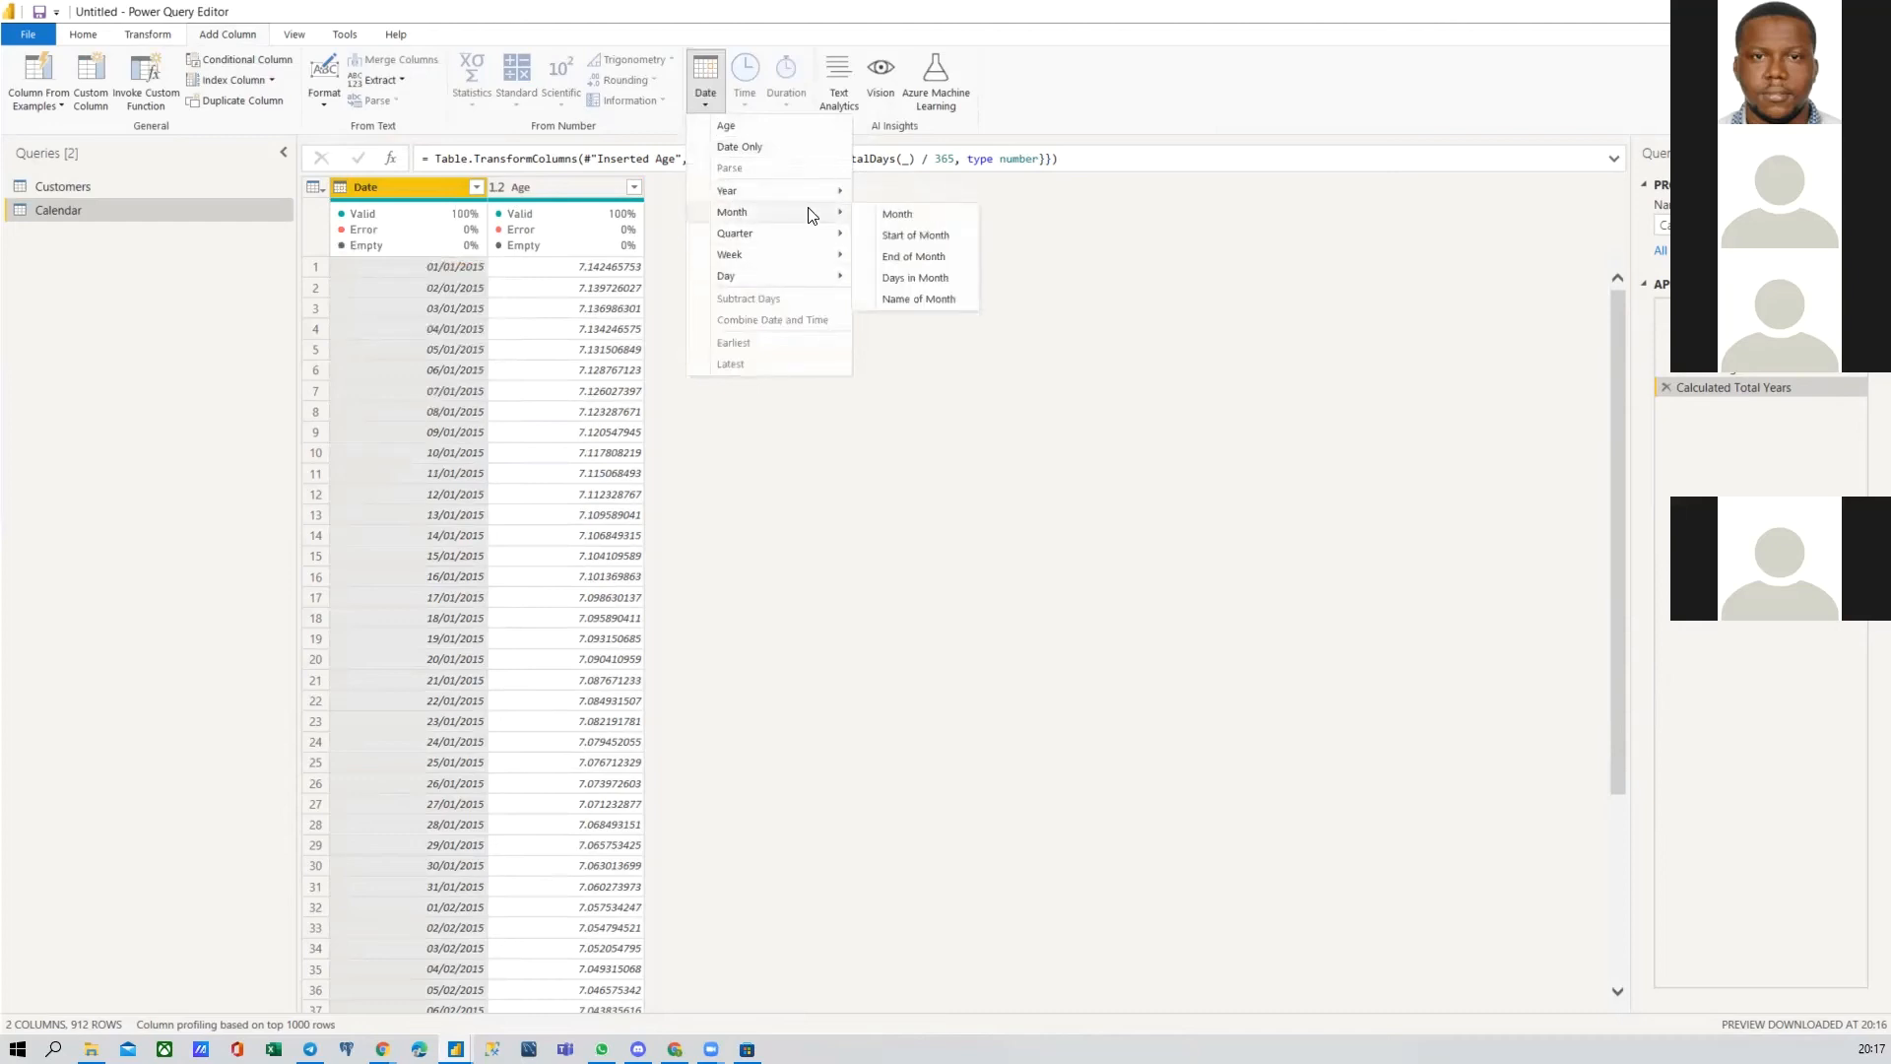
mouse_move(803, 198)
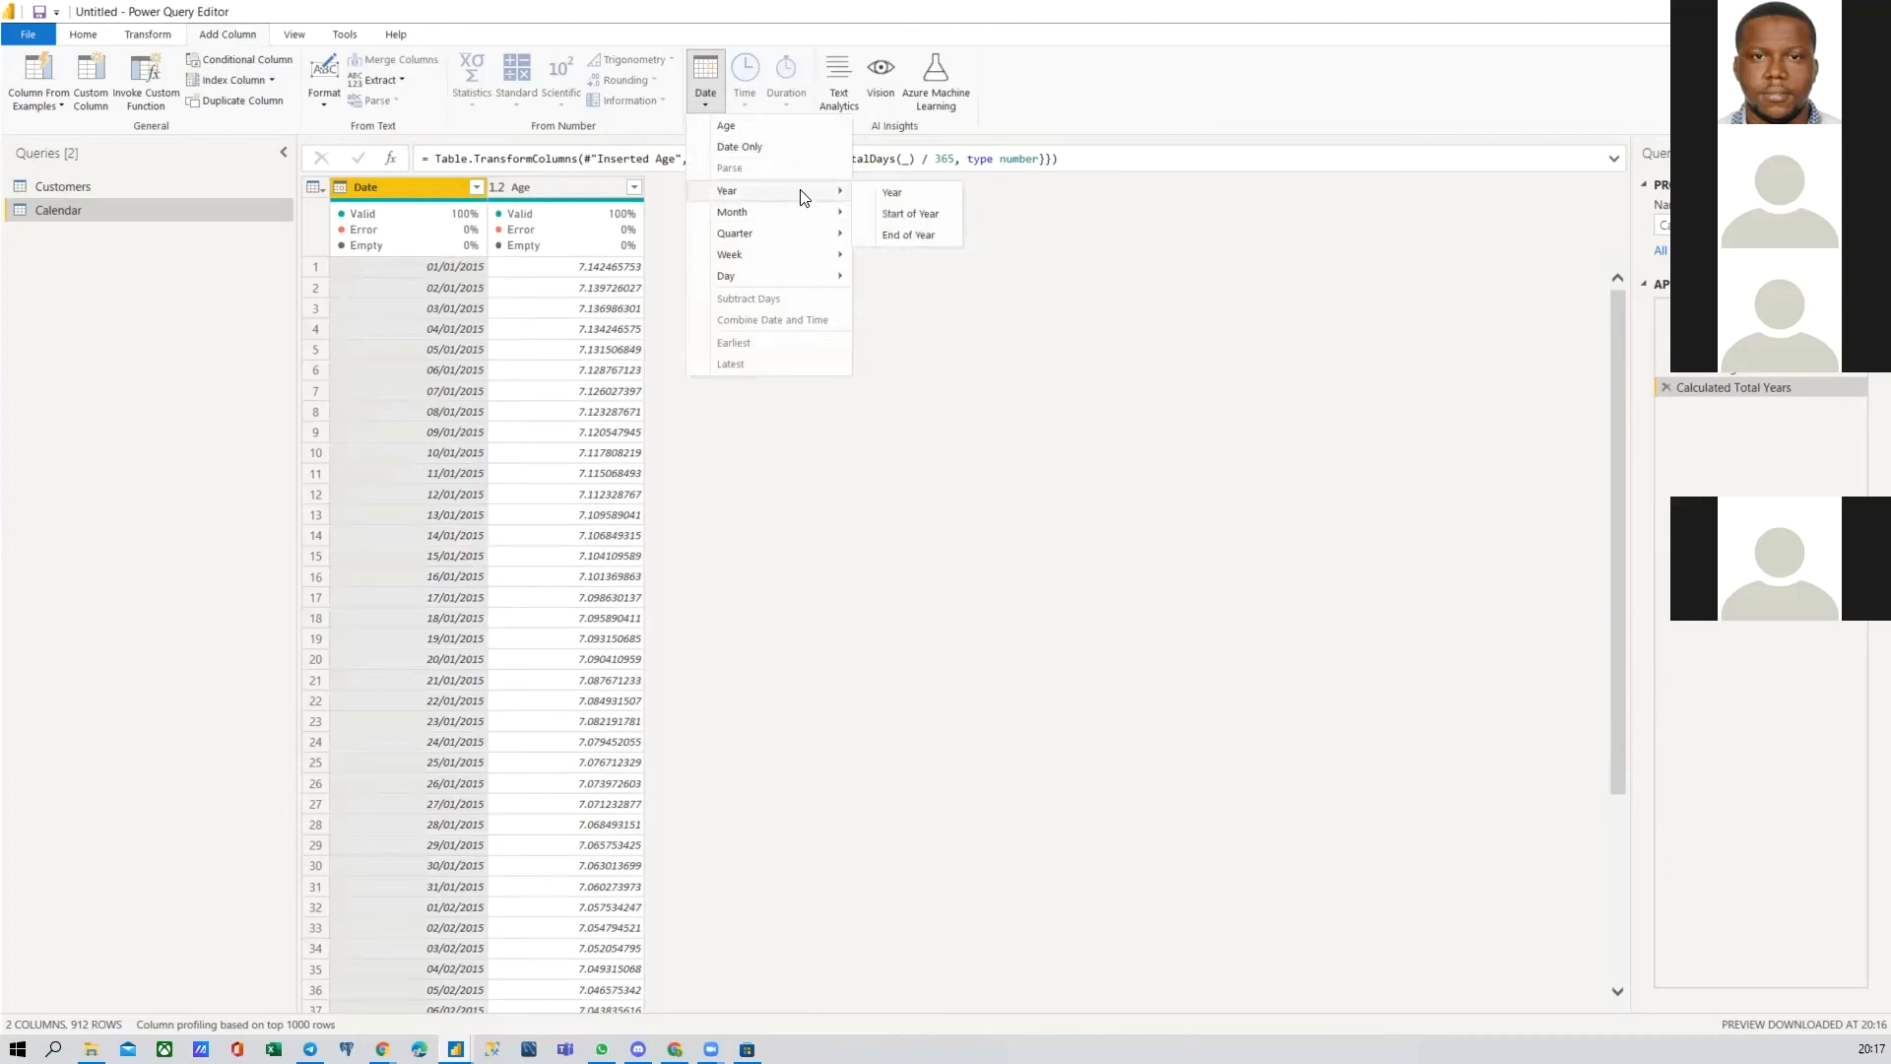
mouse_move(788, 258)
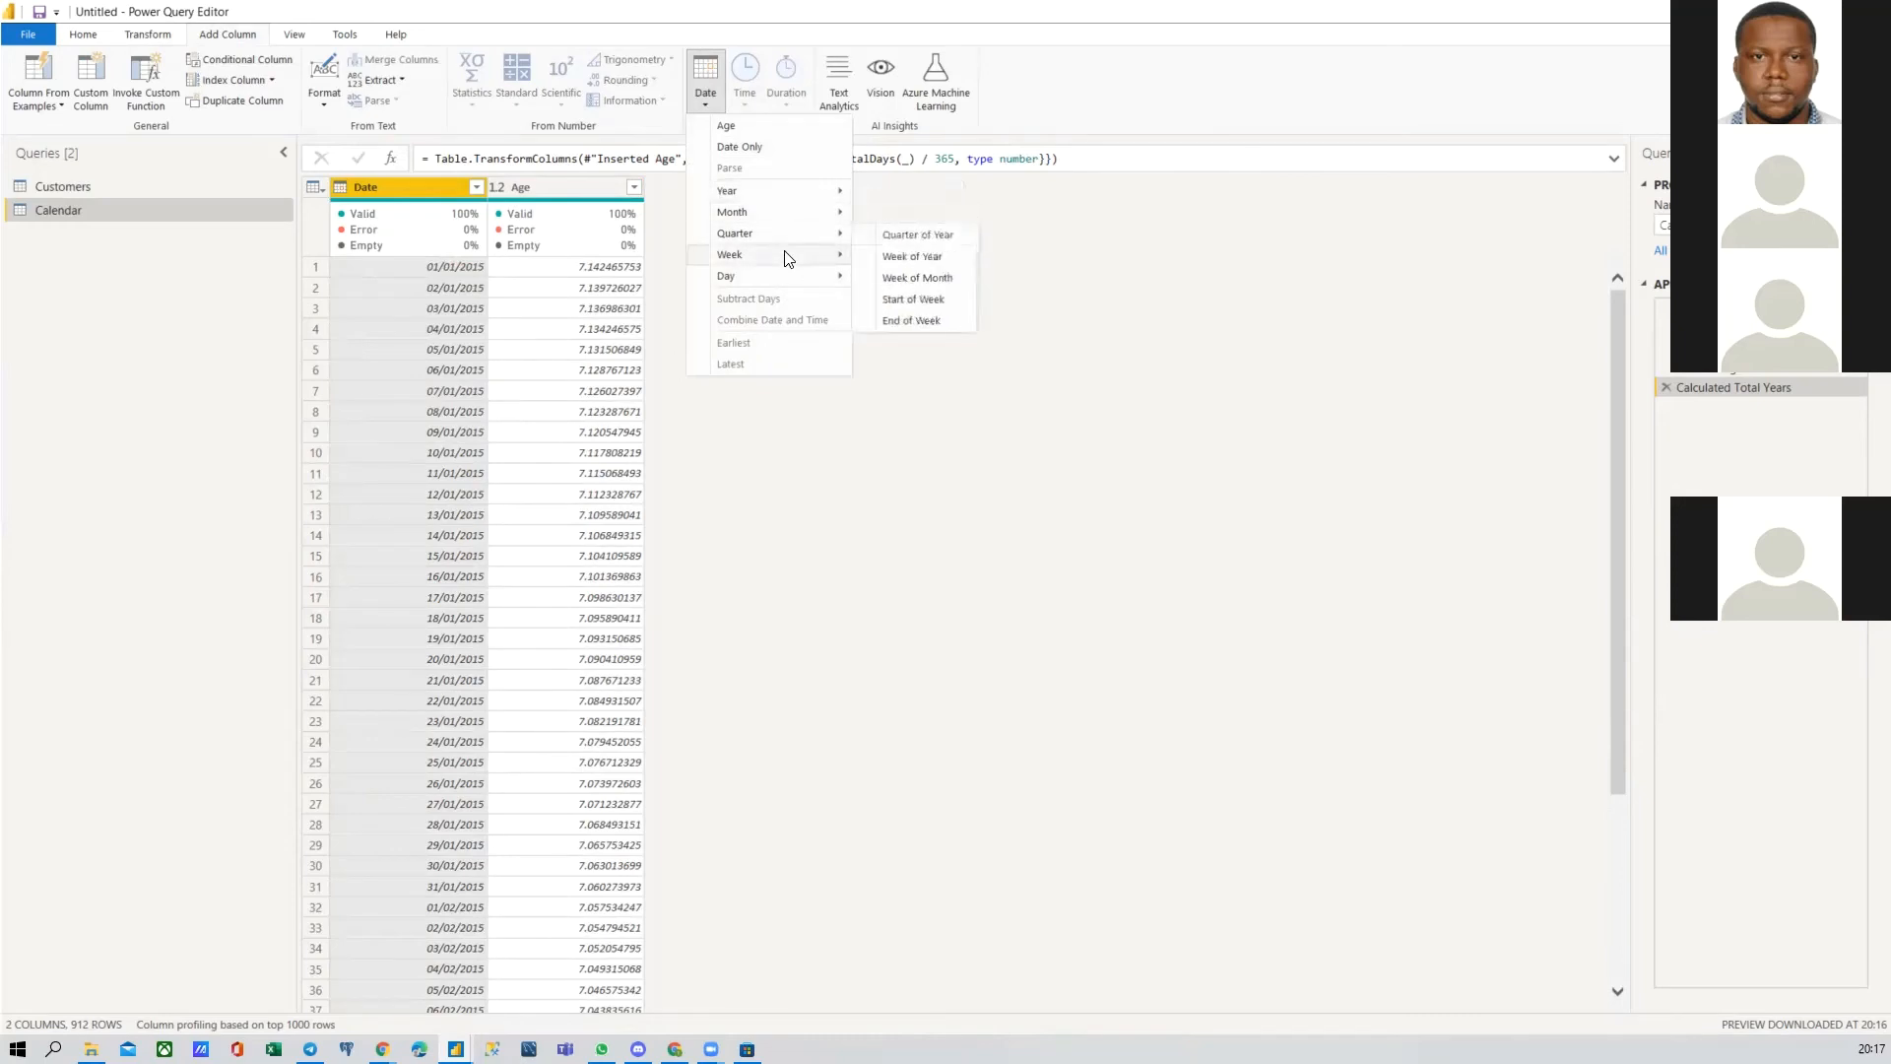
Step: Add a Start of Week column derived from the Date column
left_click(418, 187)
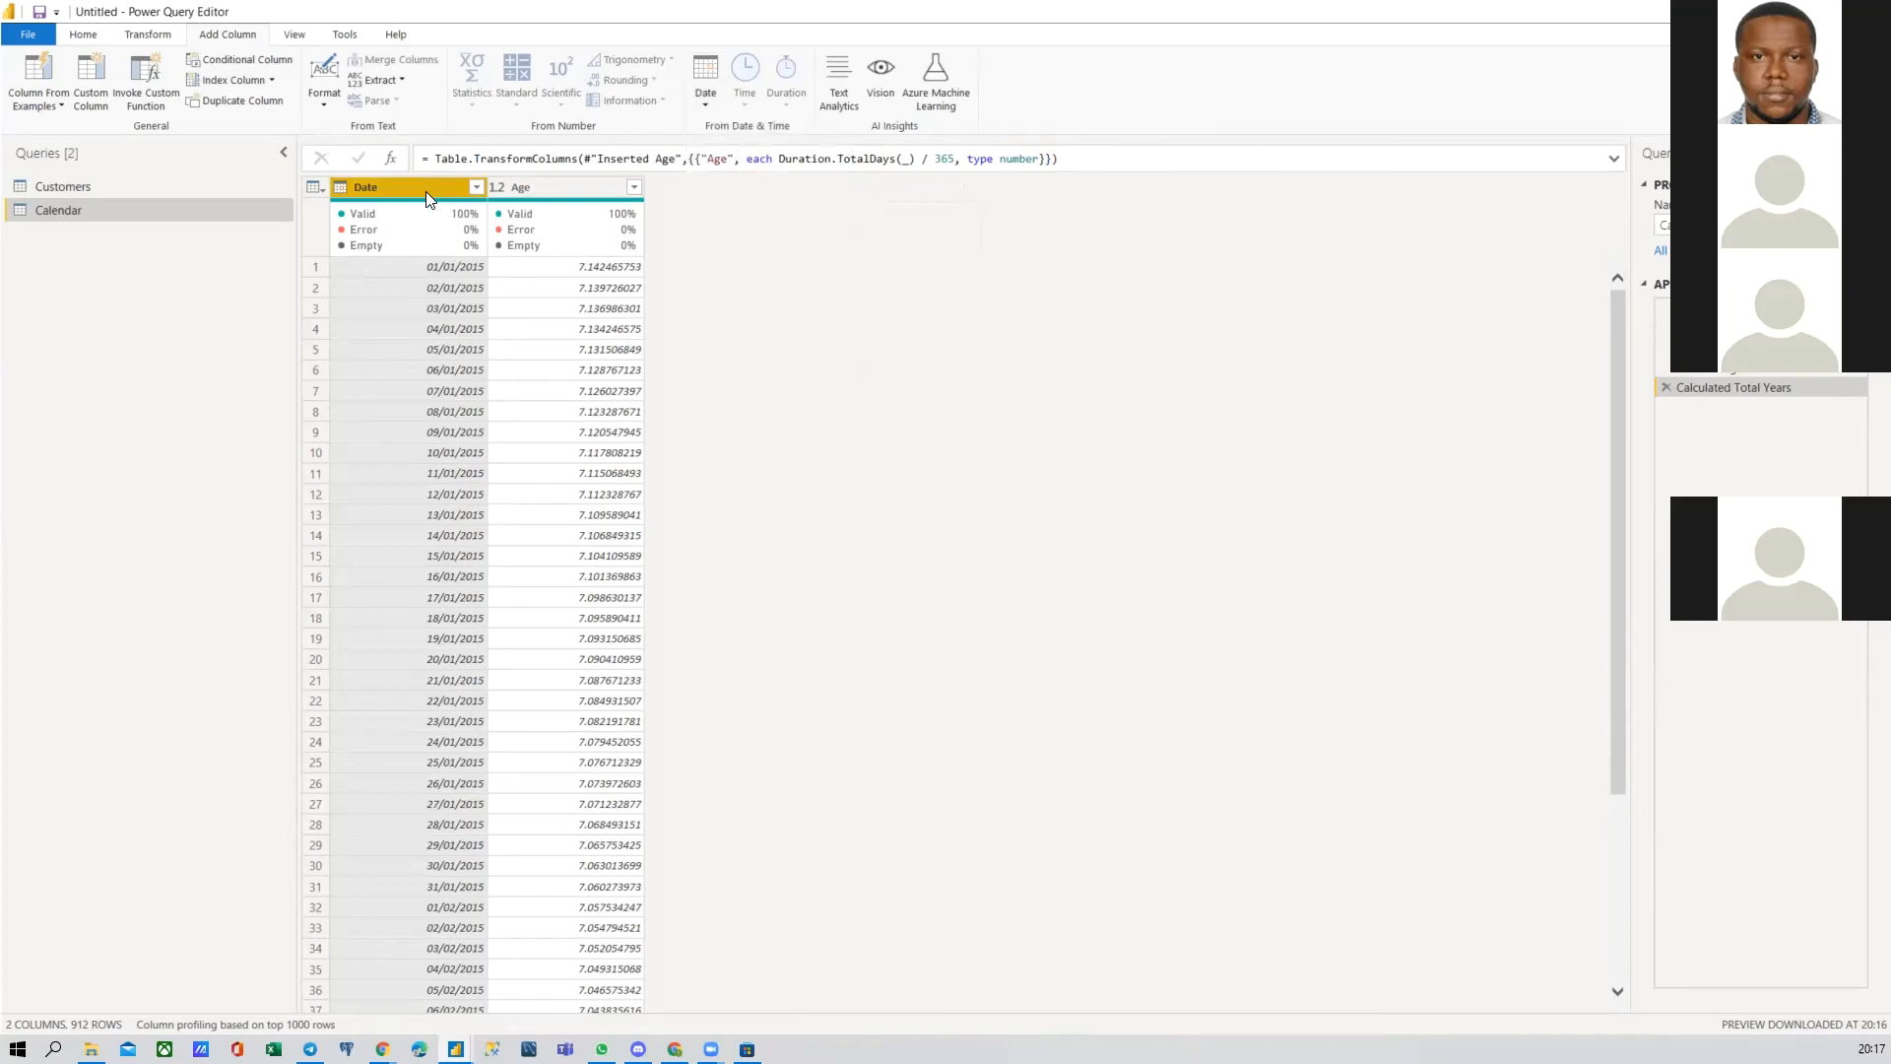
mouse_move(440, 214)
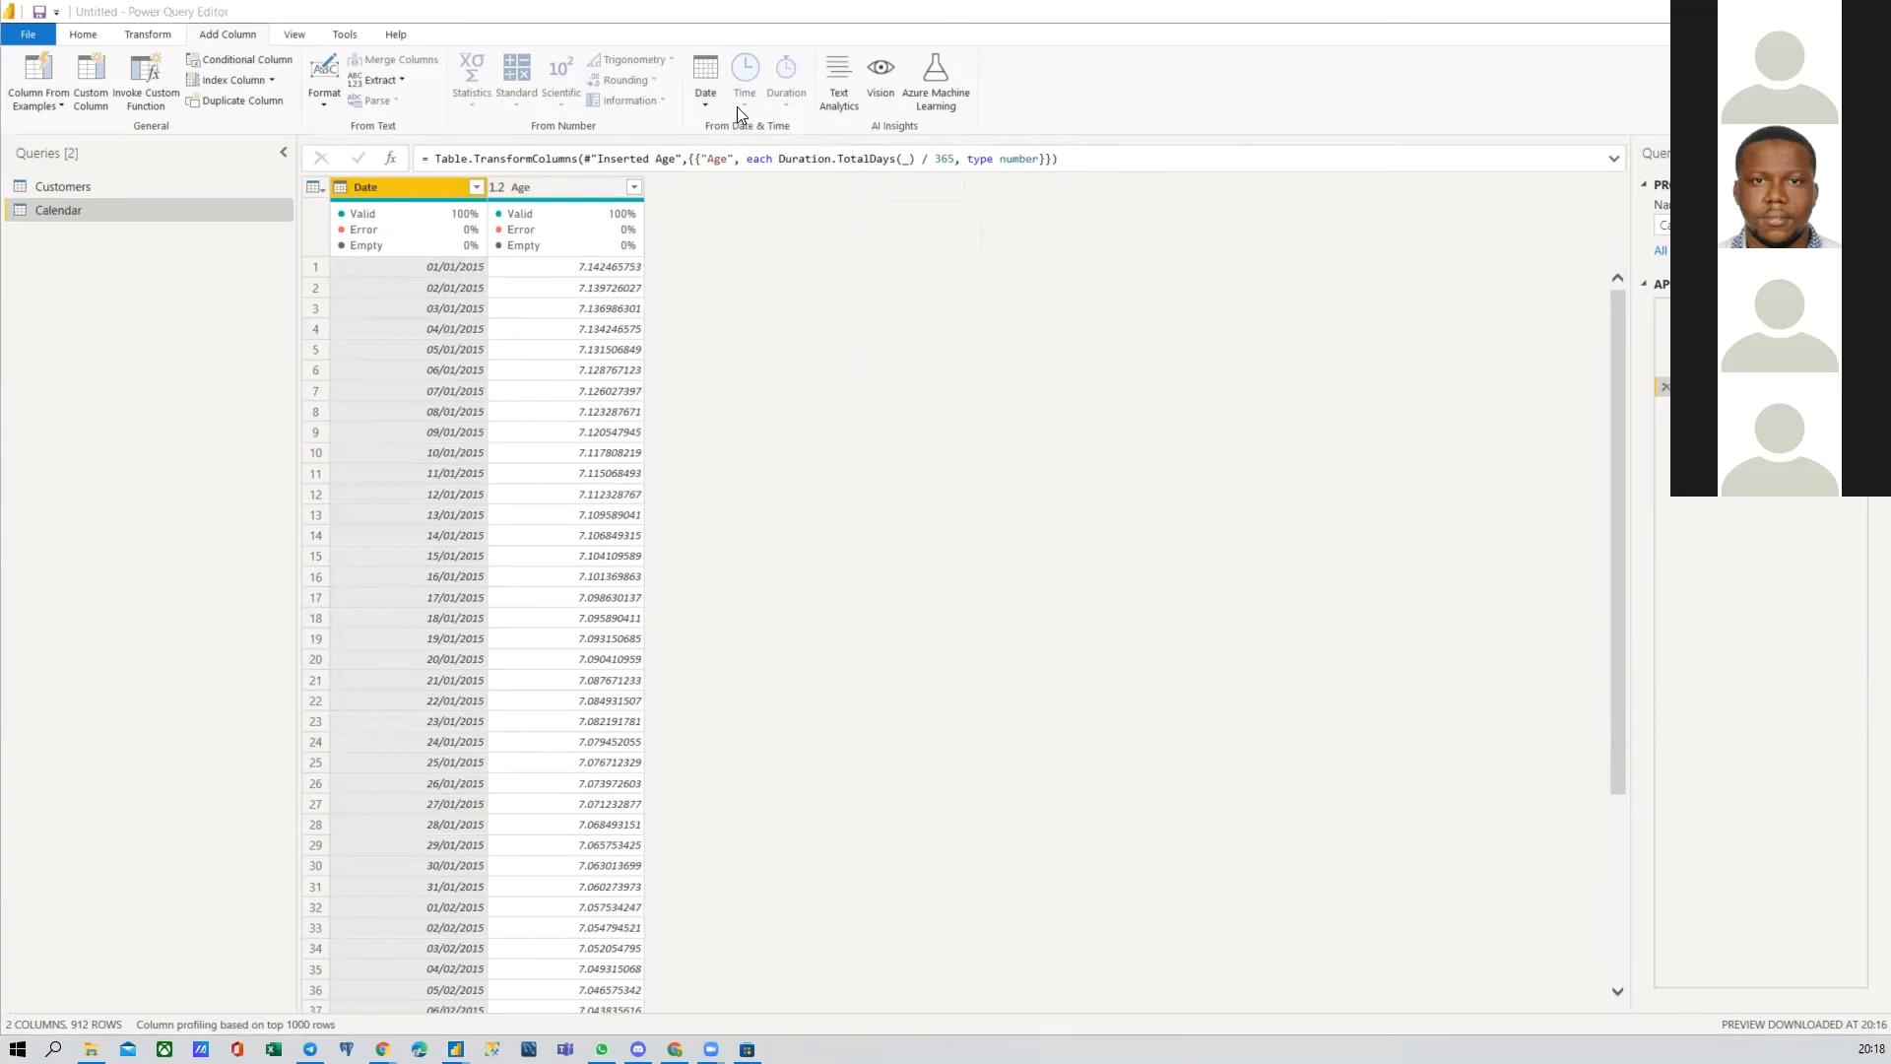
left_click(701, 87)
mouse_move(776, 264)
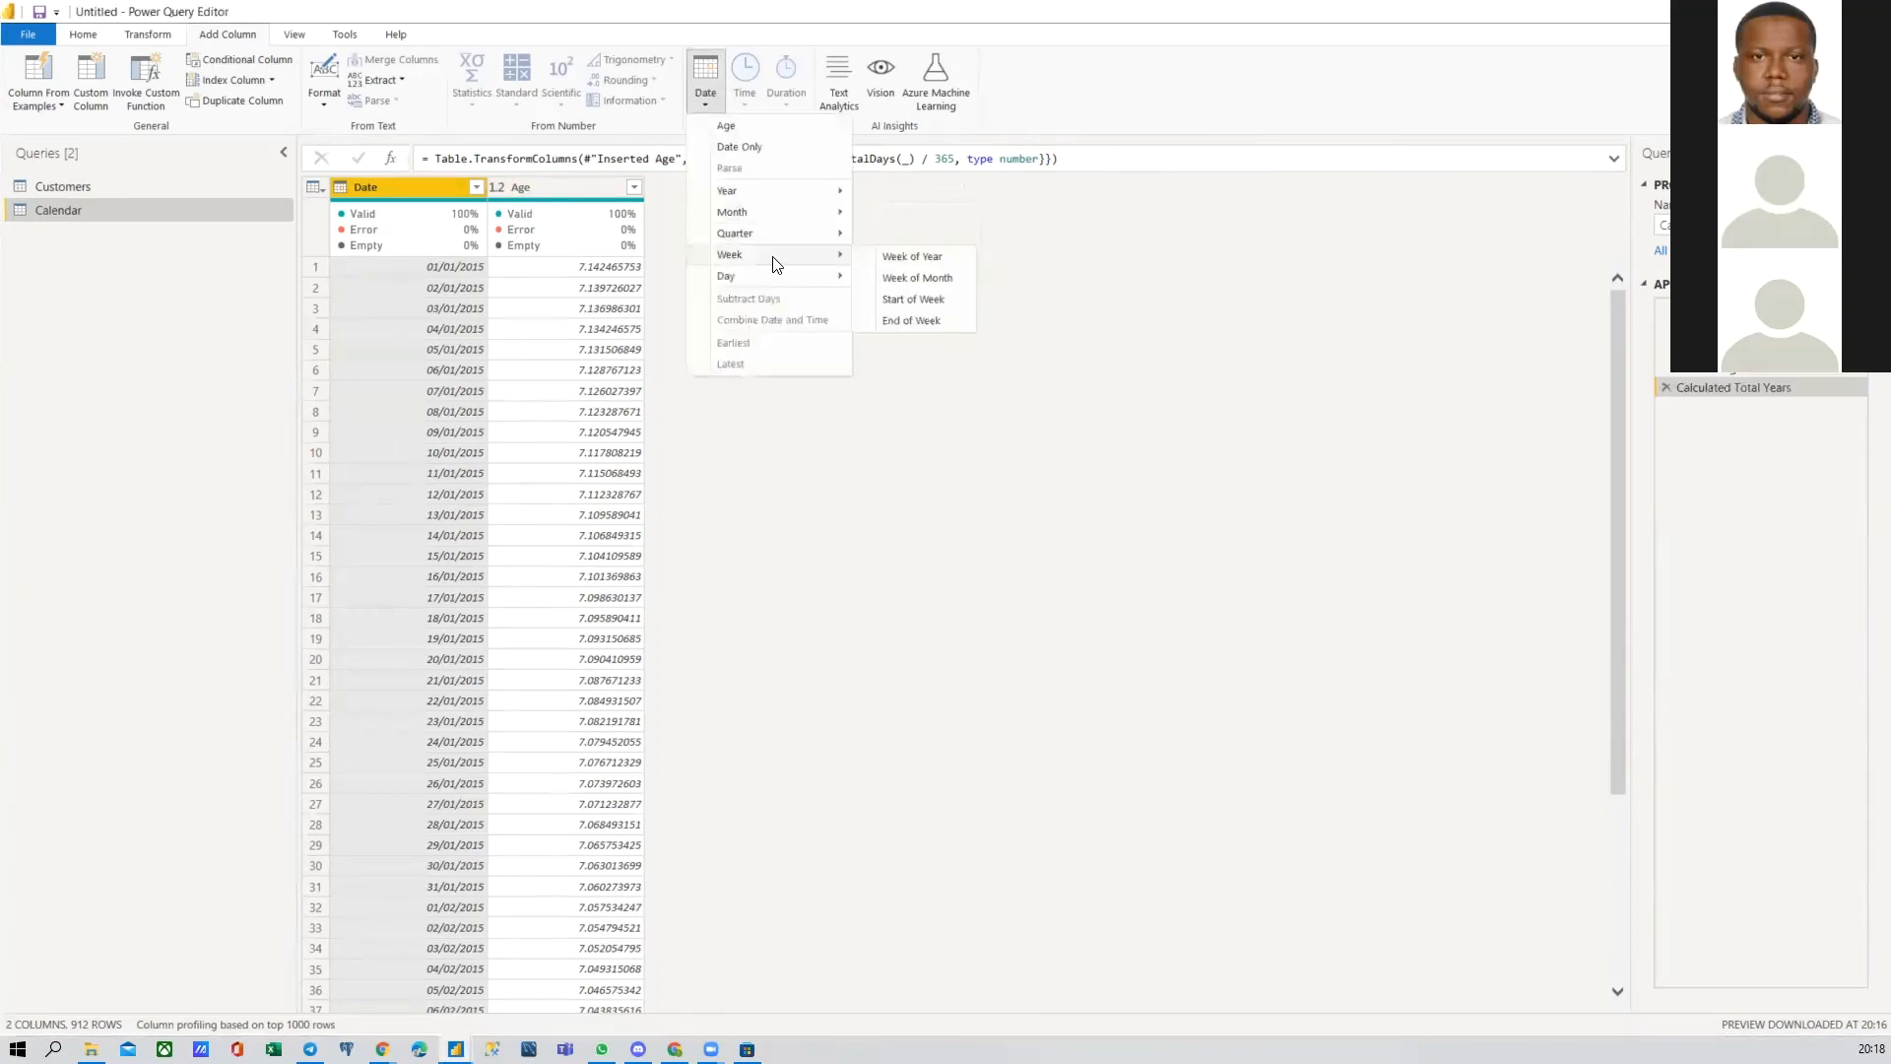
left_click(915, 300)
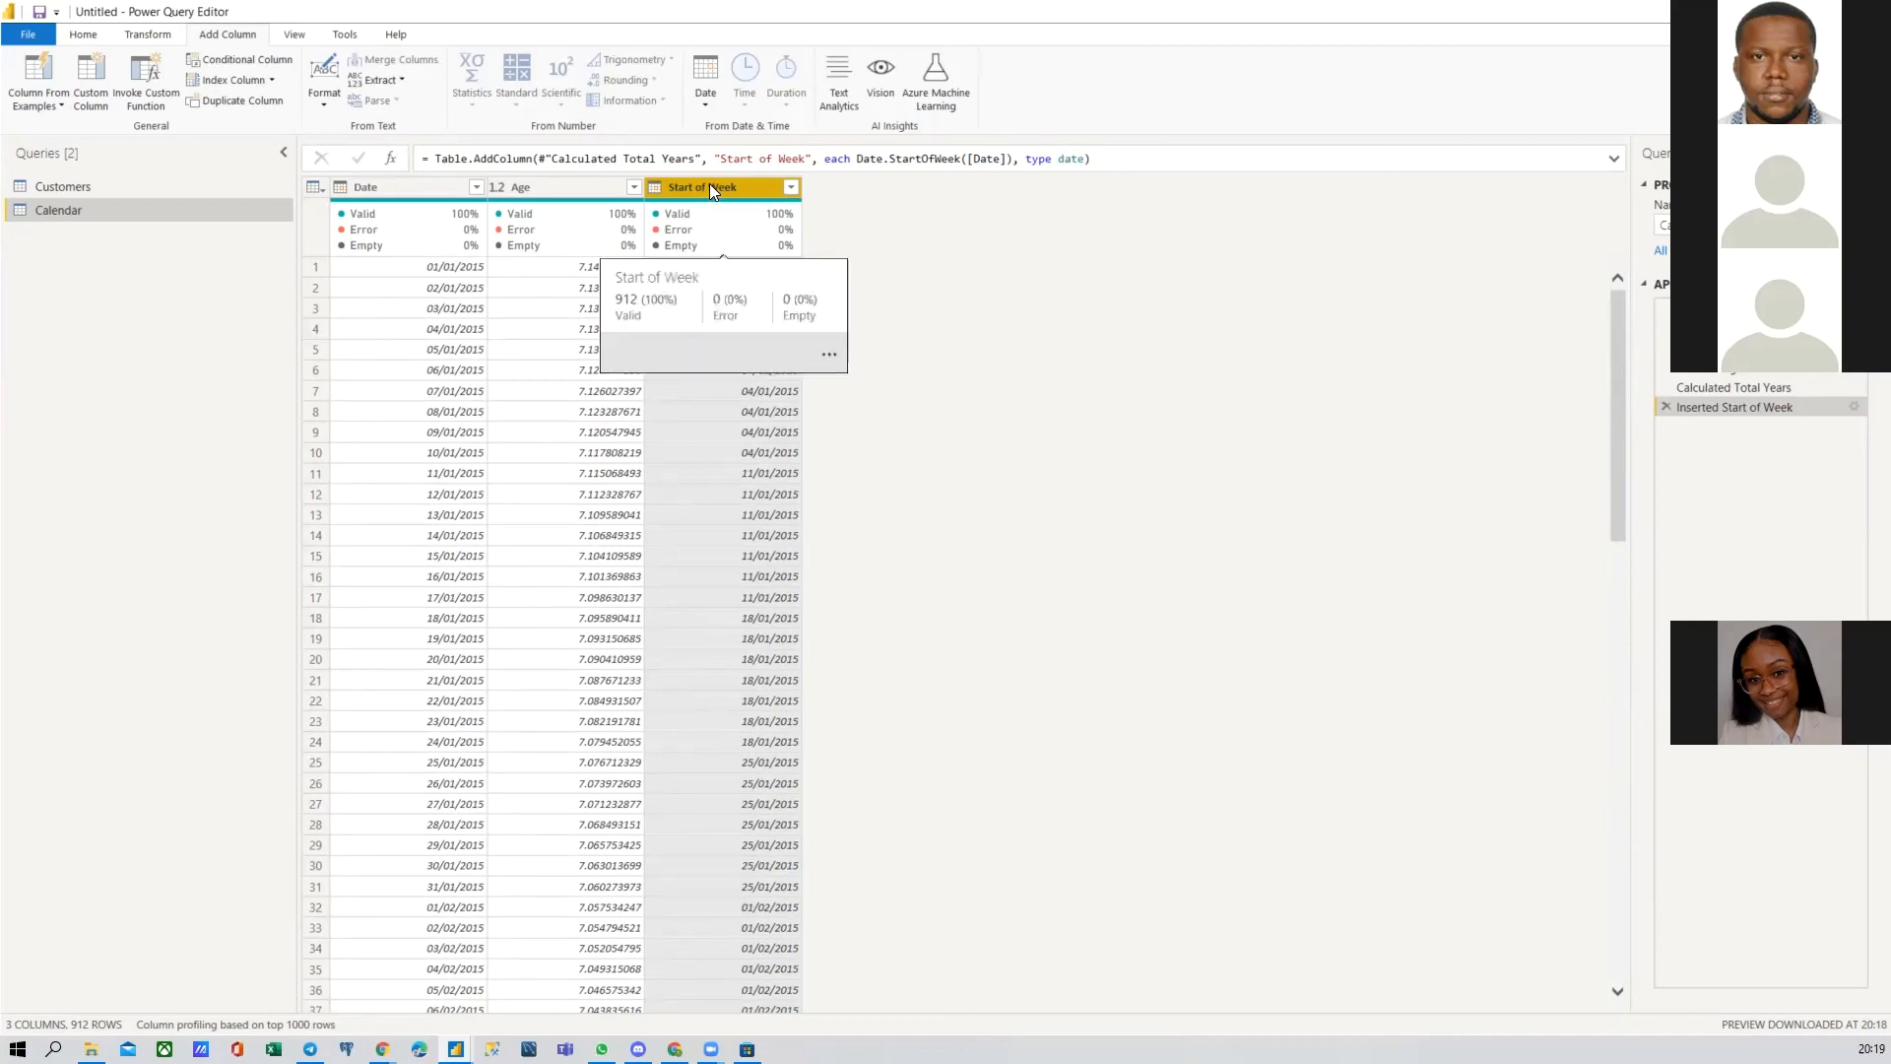
Step: Add a Week of Year column derived from the Date column and check its numbers against the first January 2015 dates
left_click(422, 185)
left_click(705, 84)
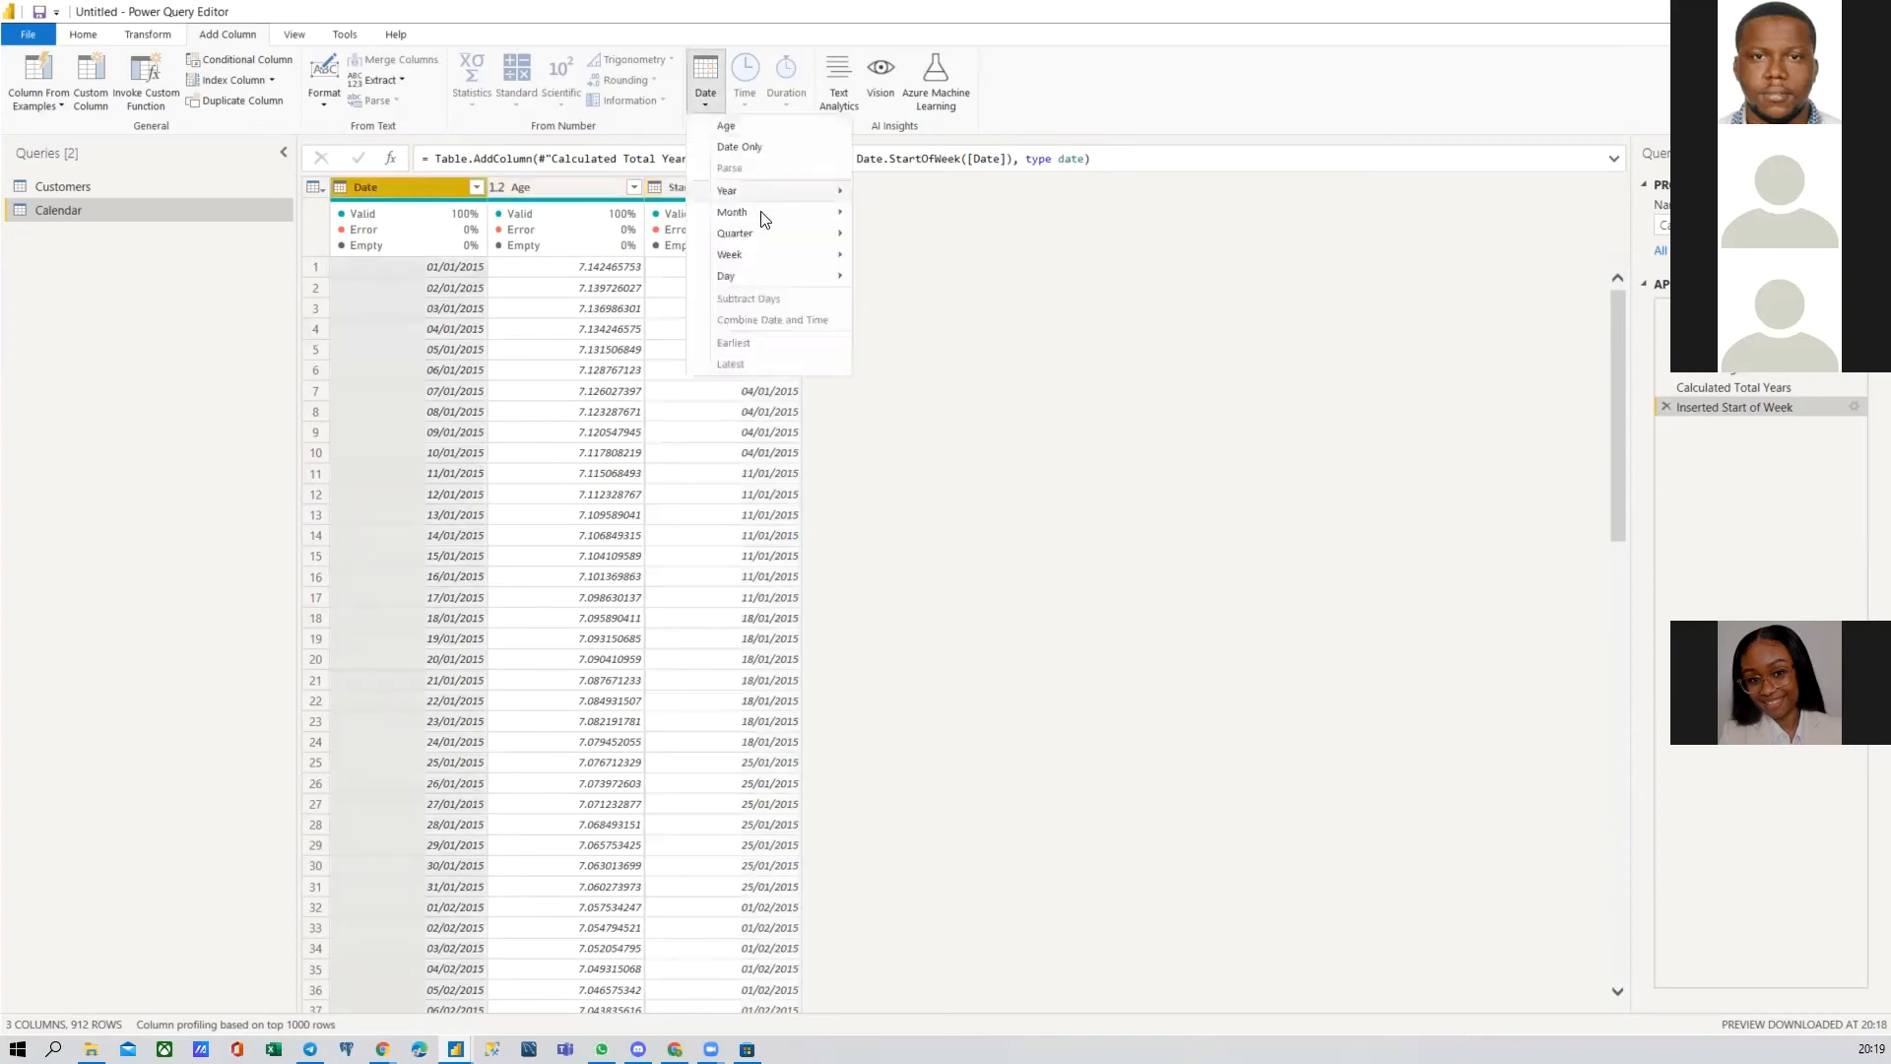
mouse_move(774, 254)
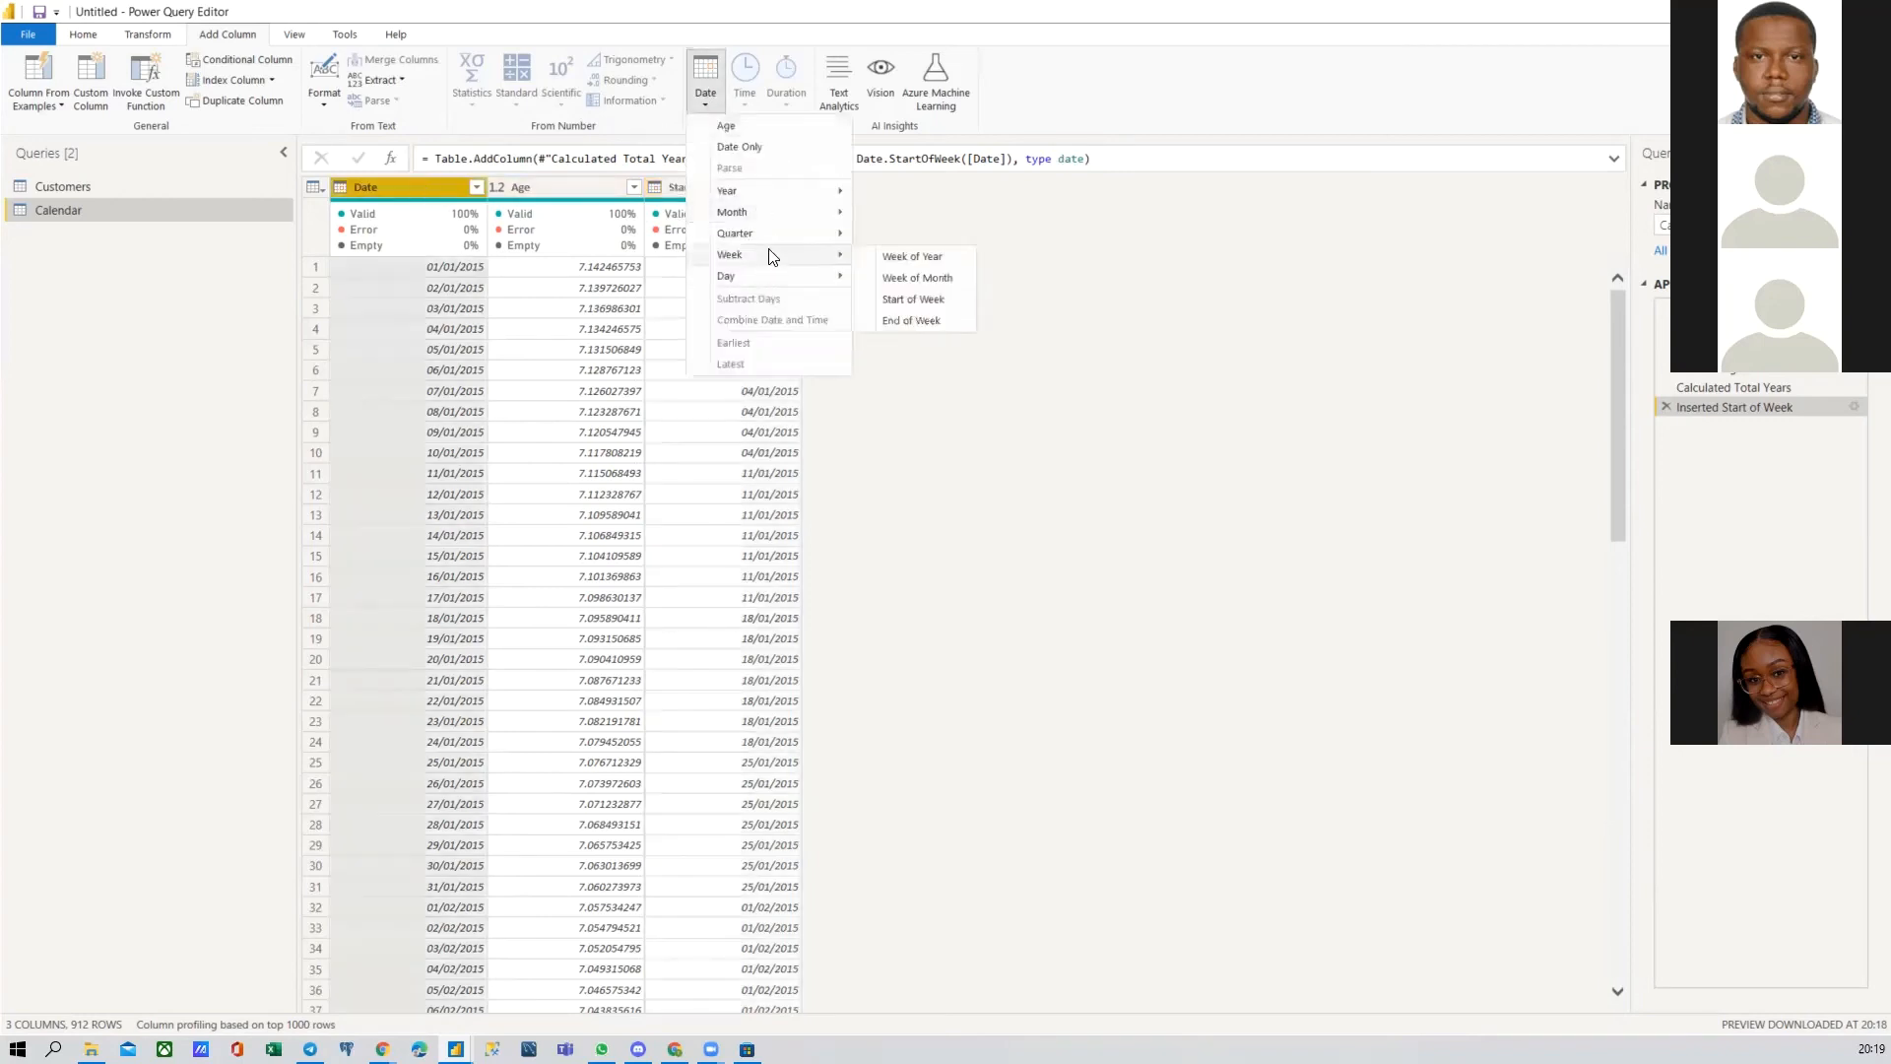
left_click(912, 260)
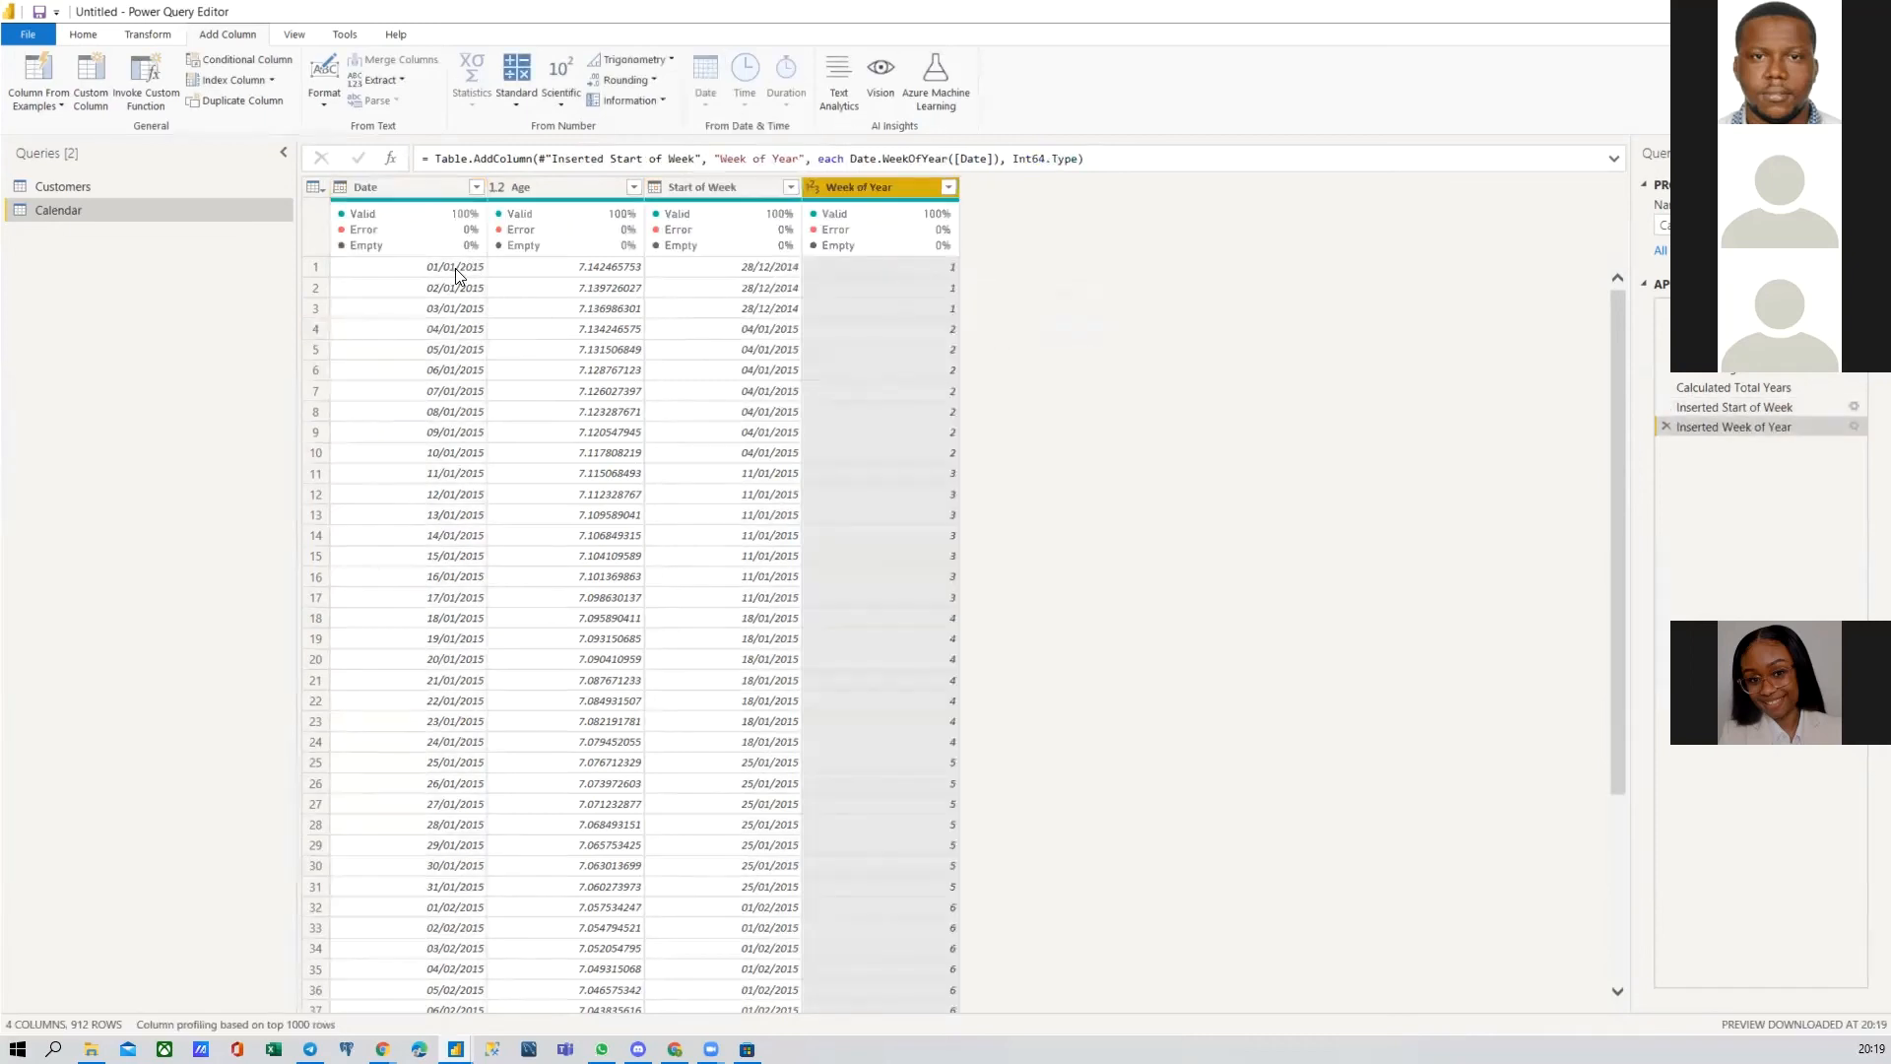
left_click(455, 268)
left_click(907, 268)
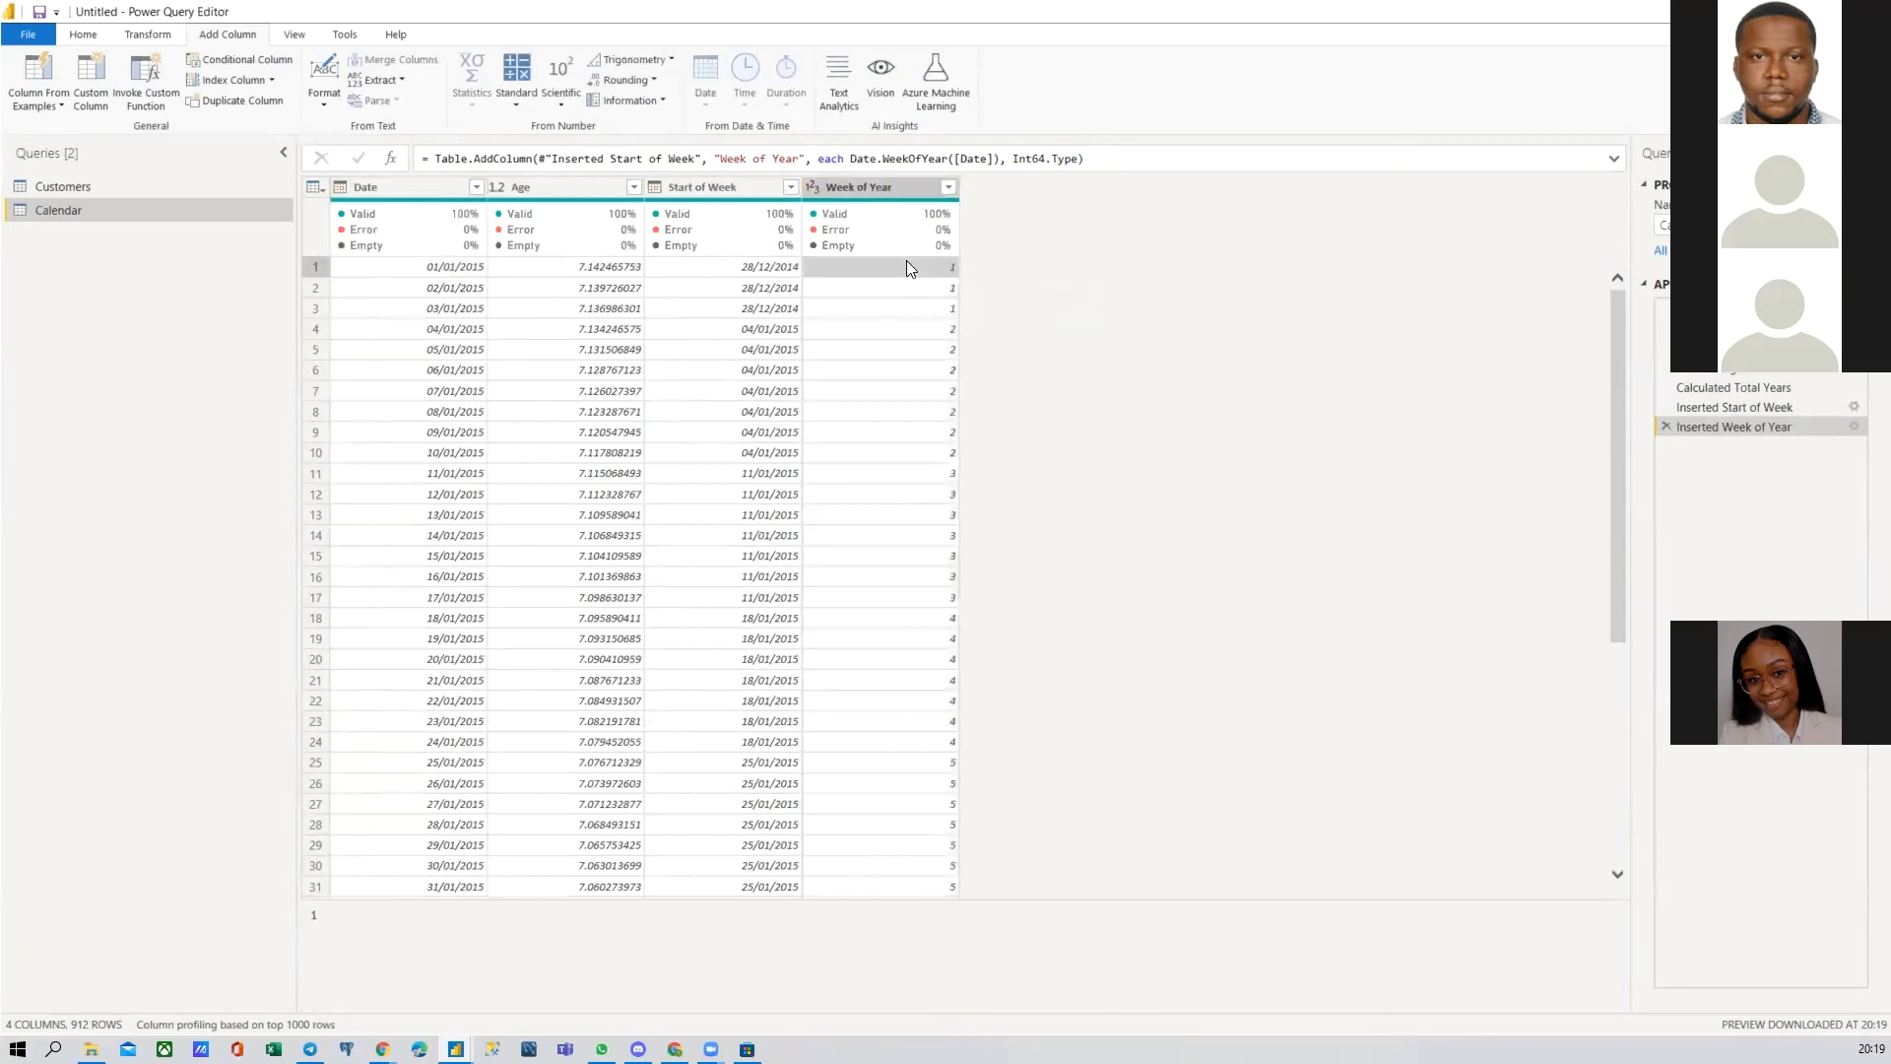
left_click(455, 290)
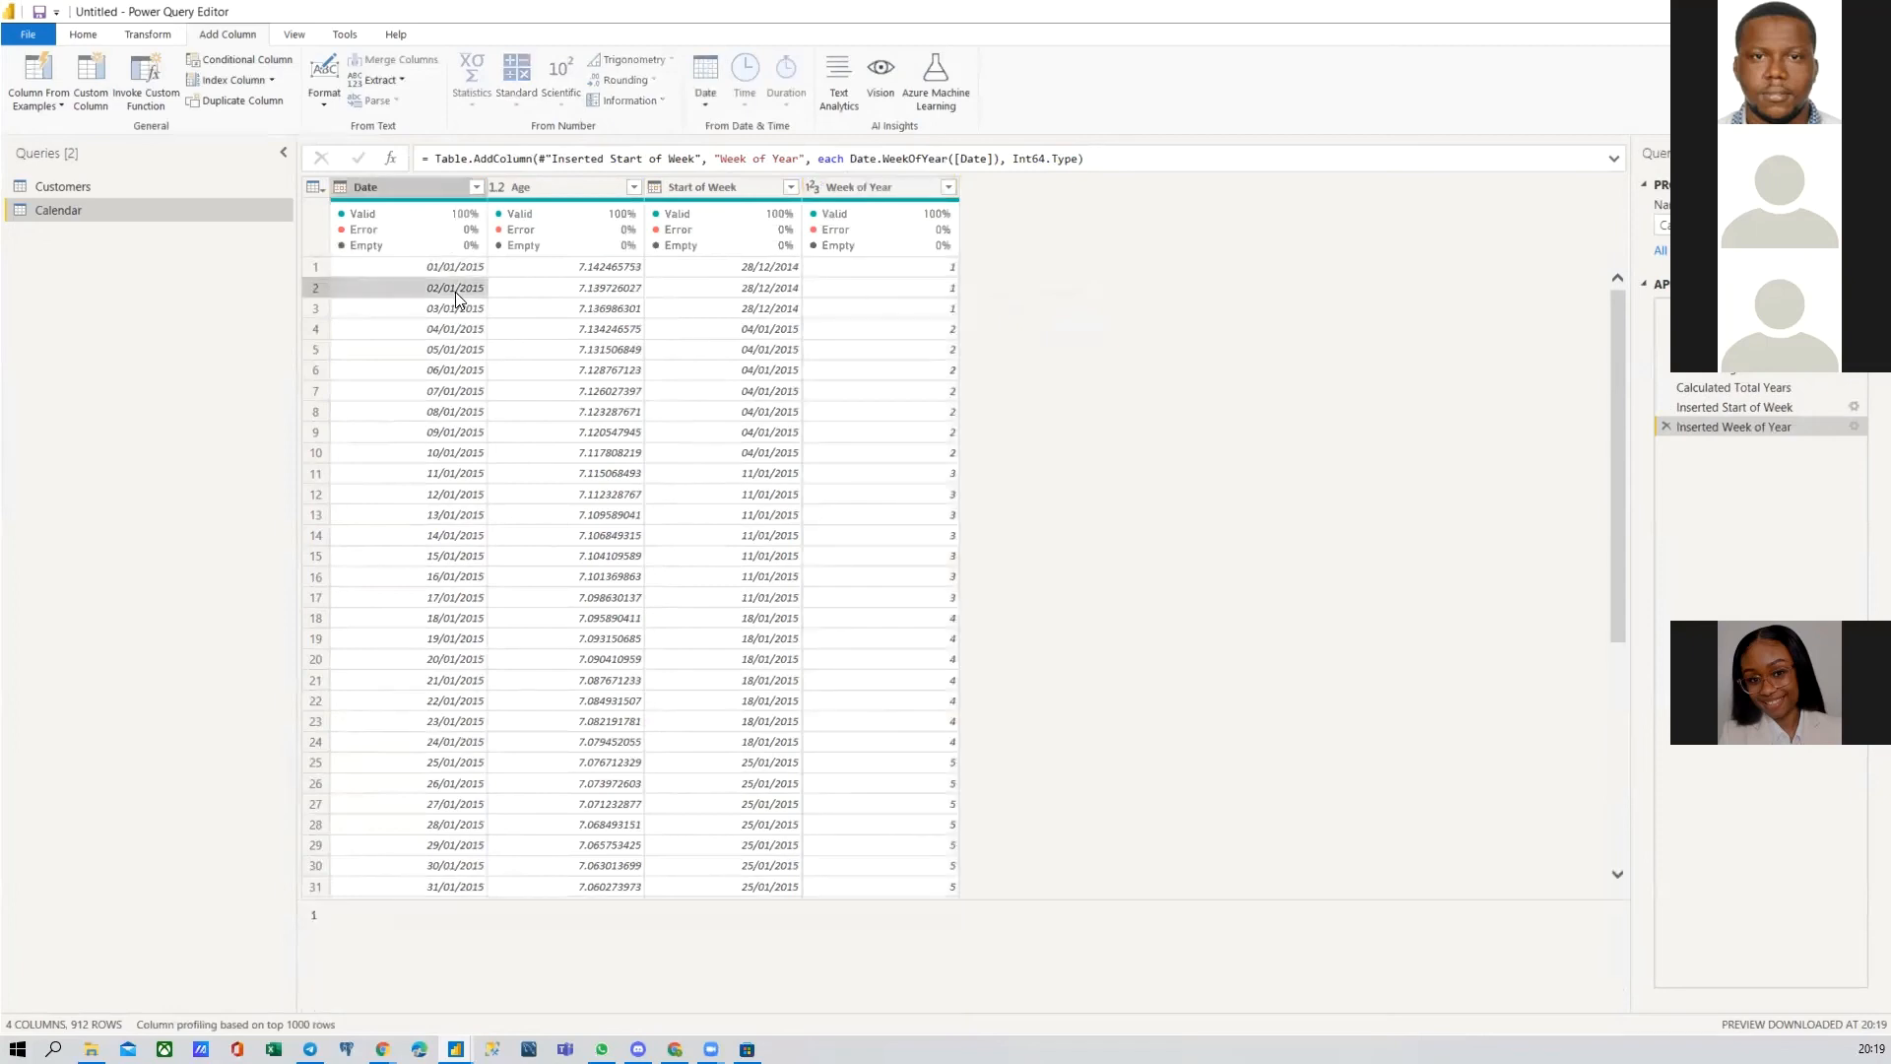
left_click(455, 331)
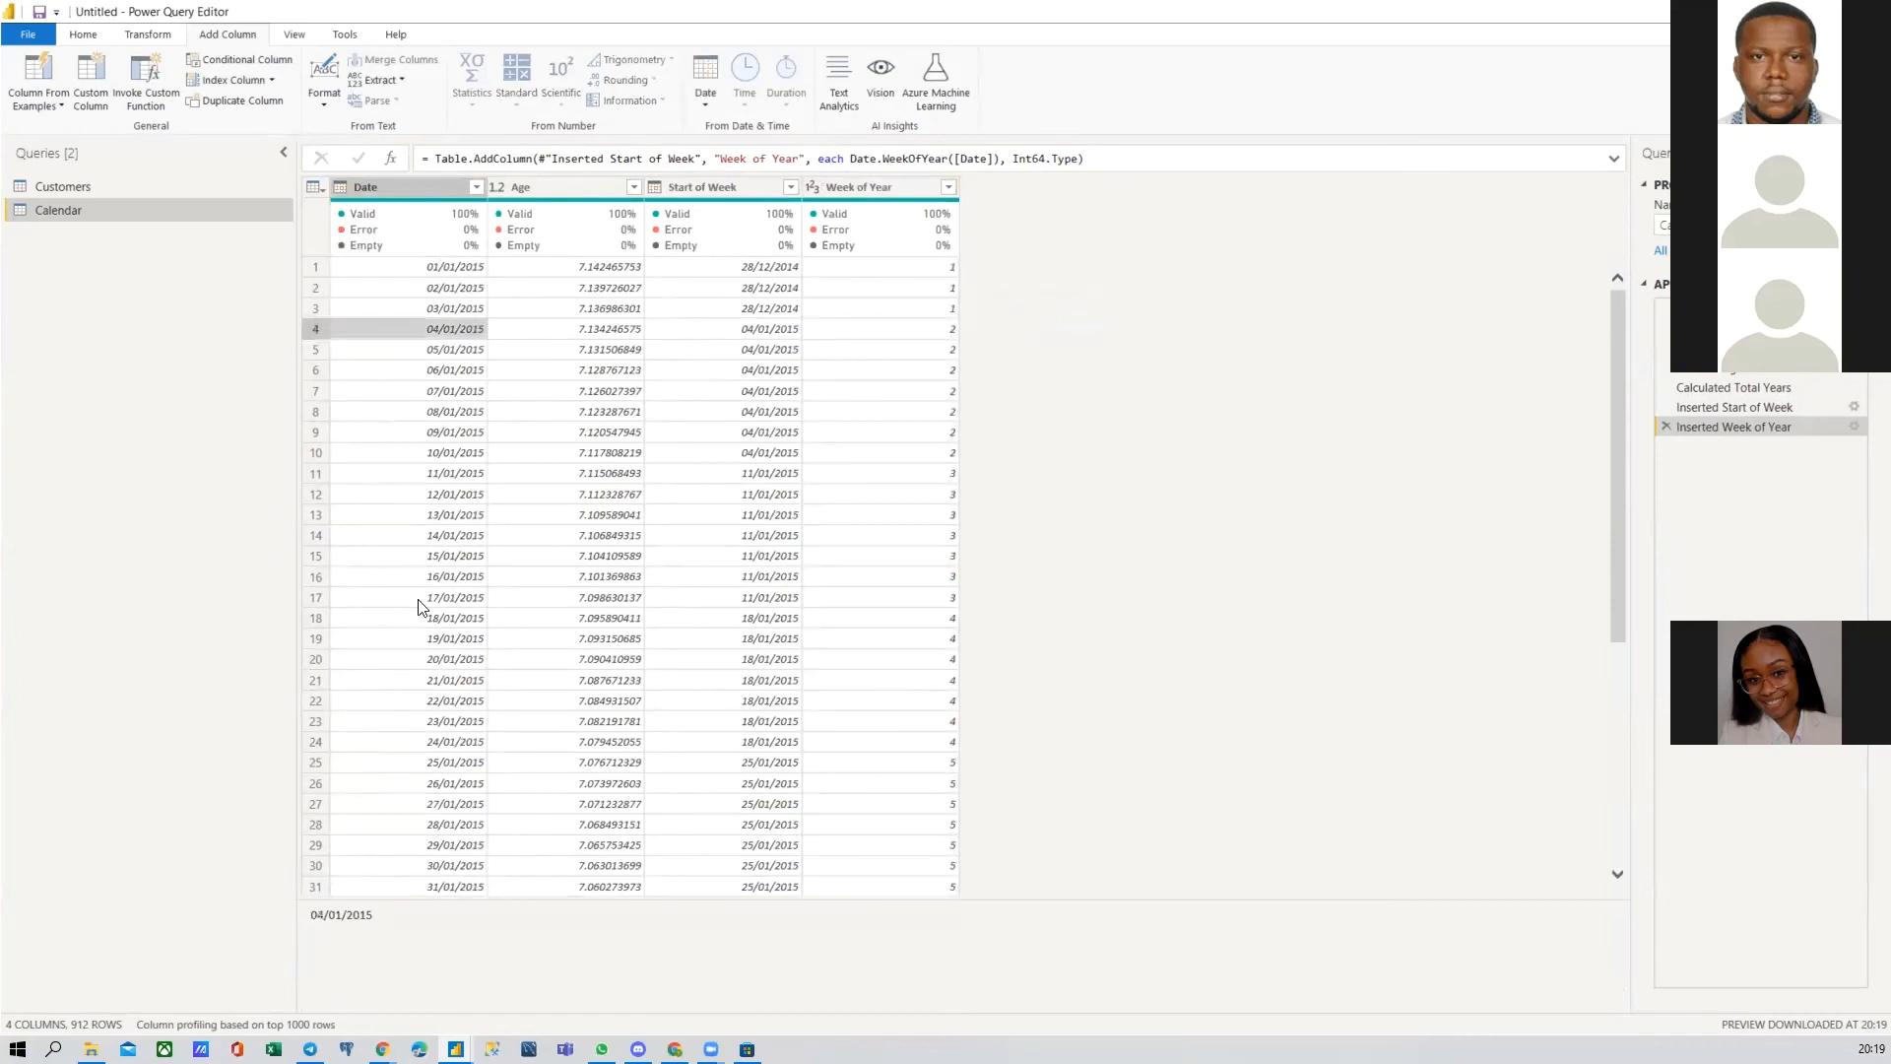
Step: Add a Month column with the month number derived from the Date column and check it against the February 2015 dates
left_click(396, 187)
left_click(705, 78)
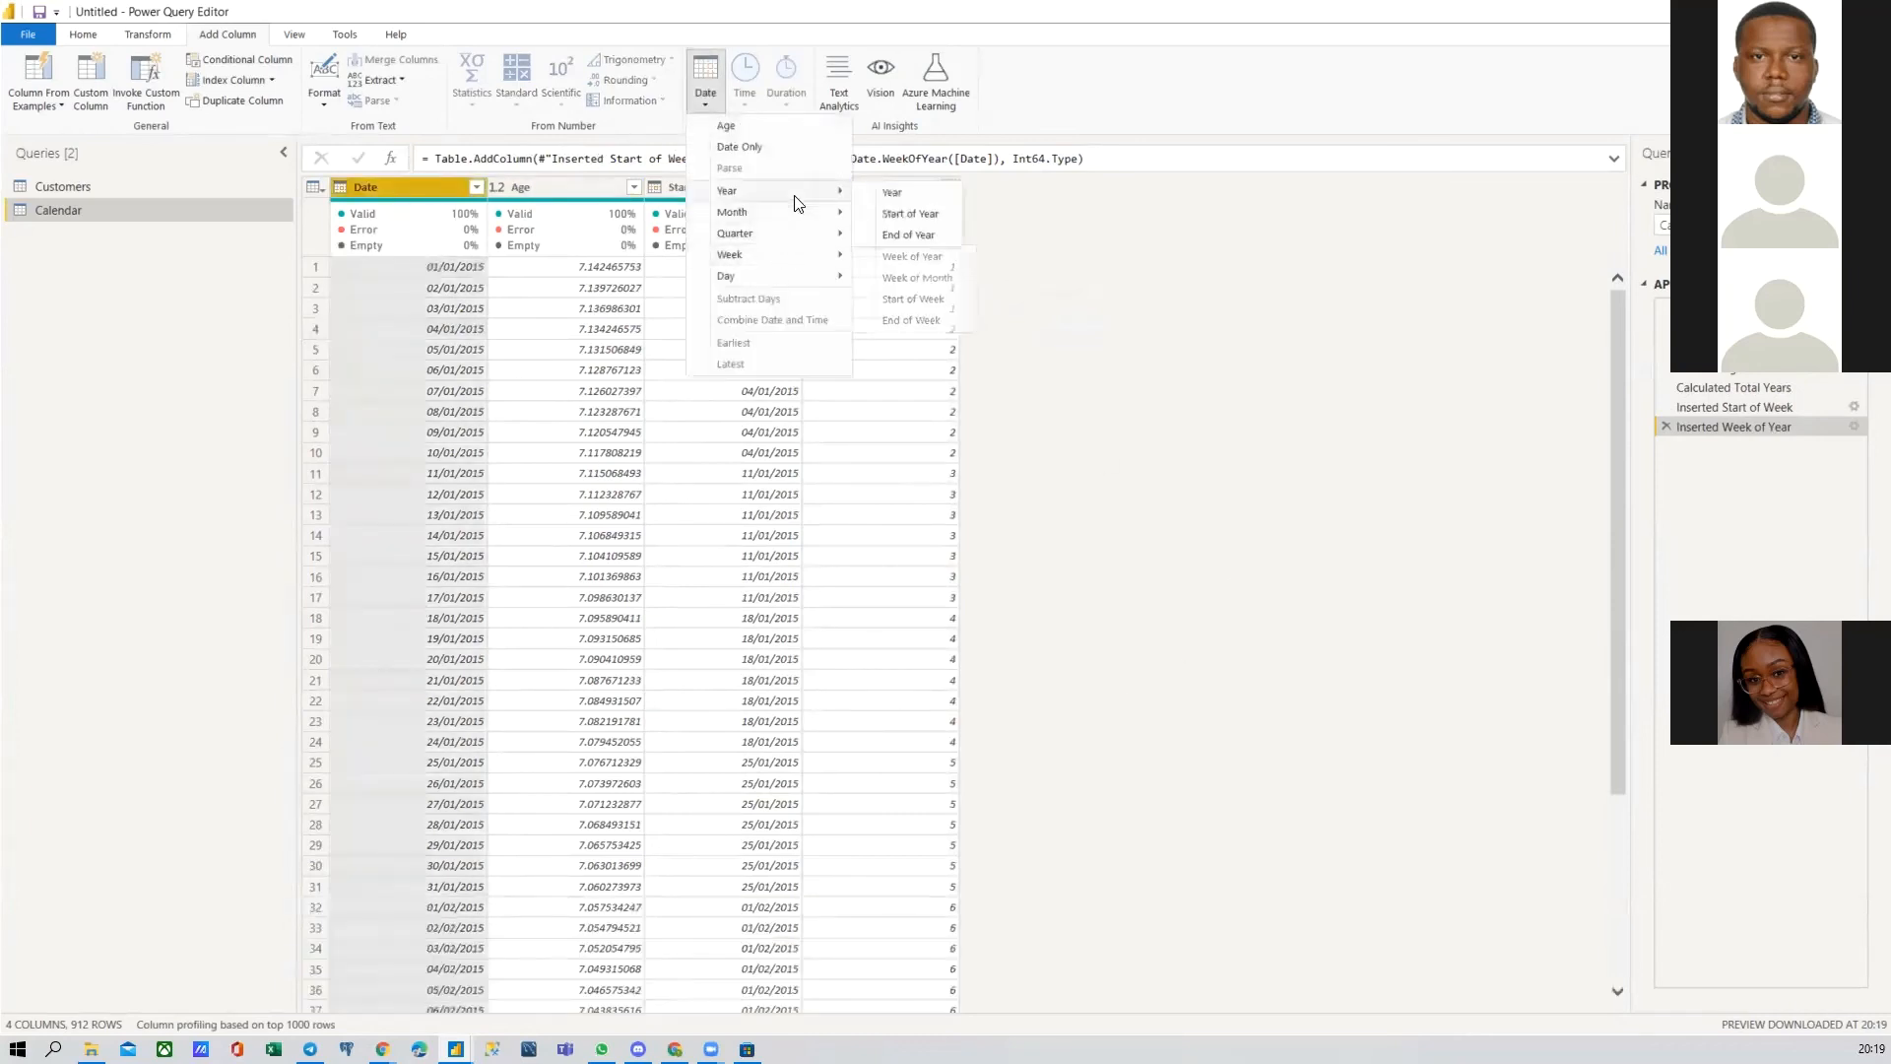
mouse_move(798, 221)
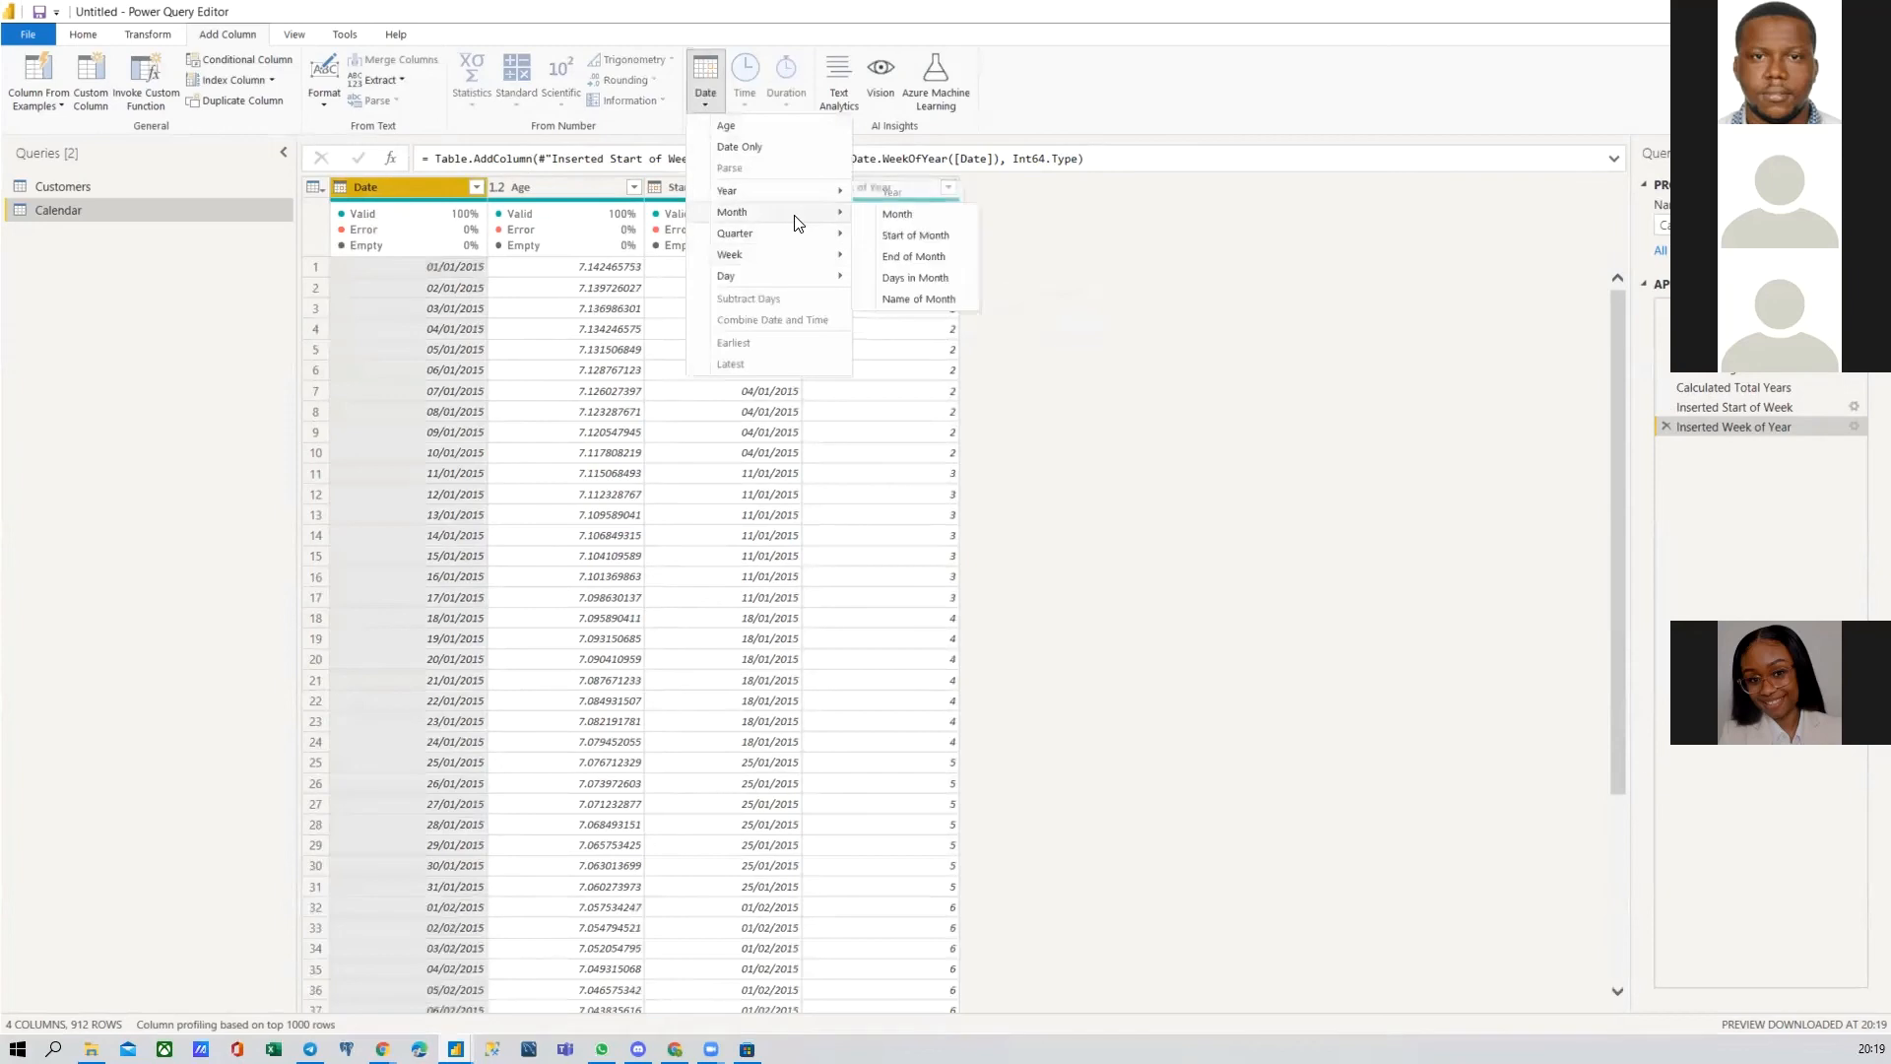
left_click(898, 214)
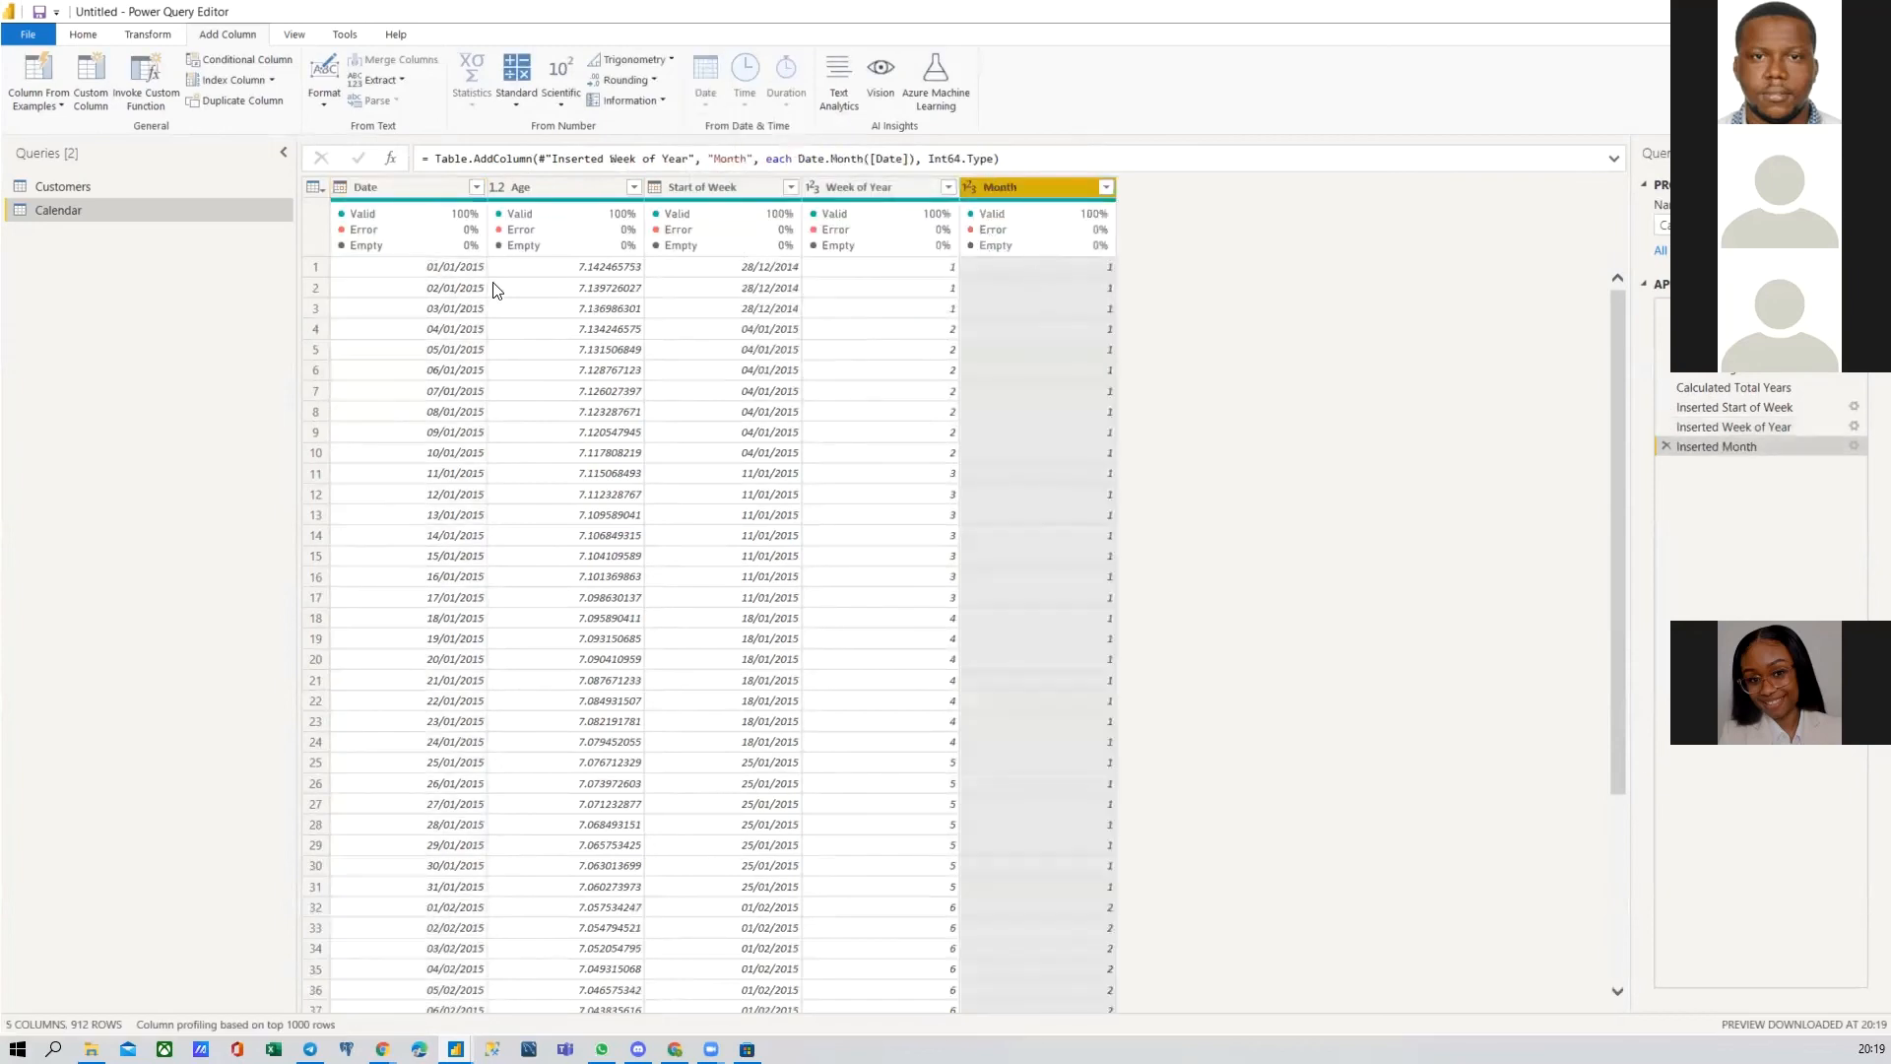
scroll(1073, 658, "down", 4)
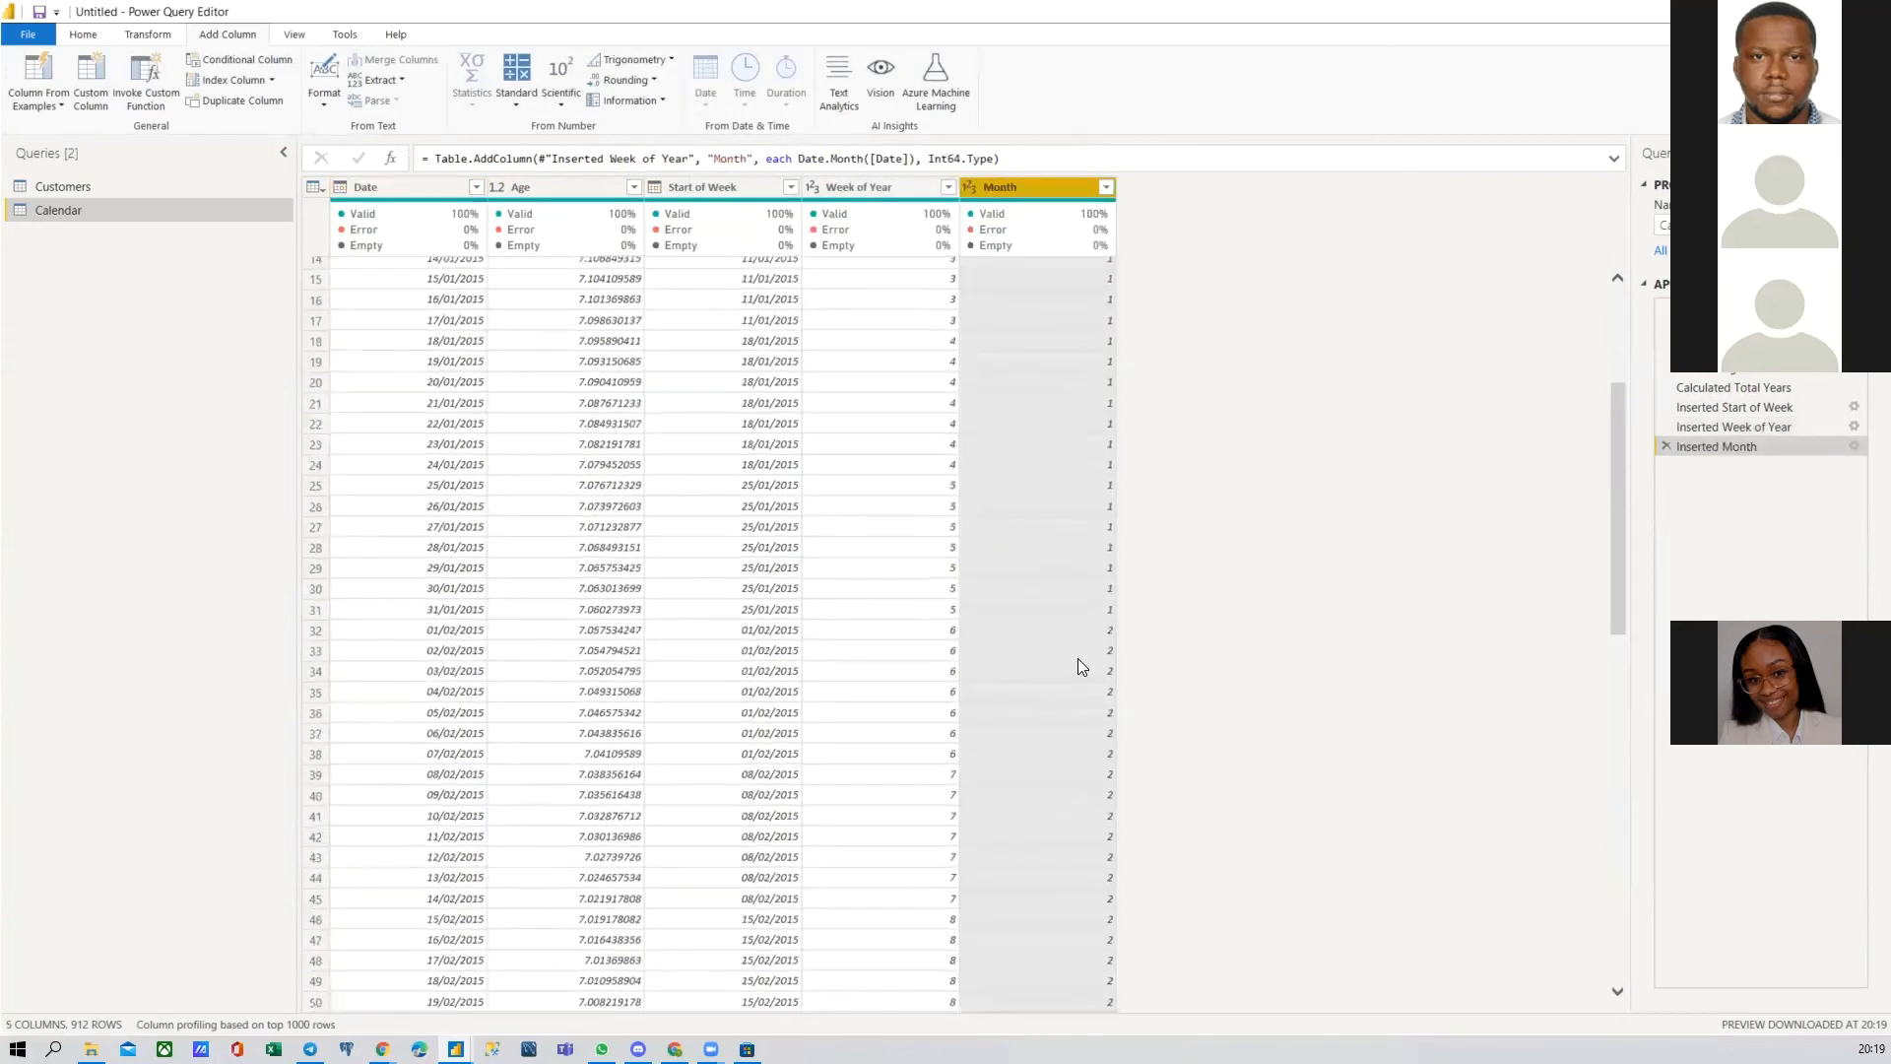
left_click(455, 794)
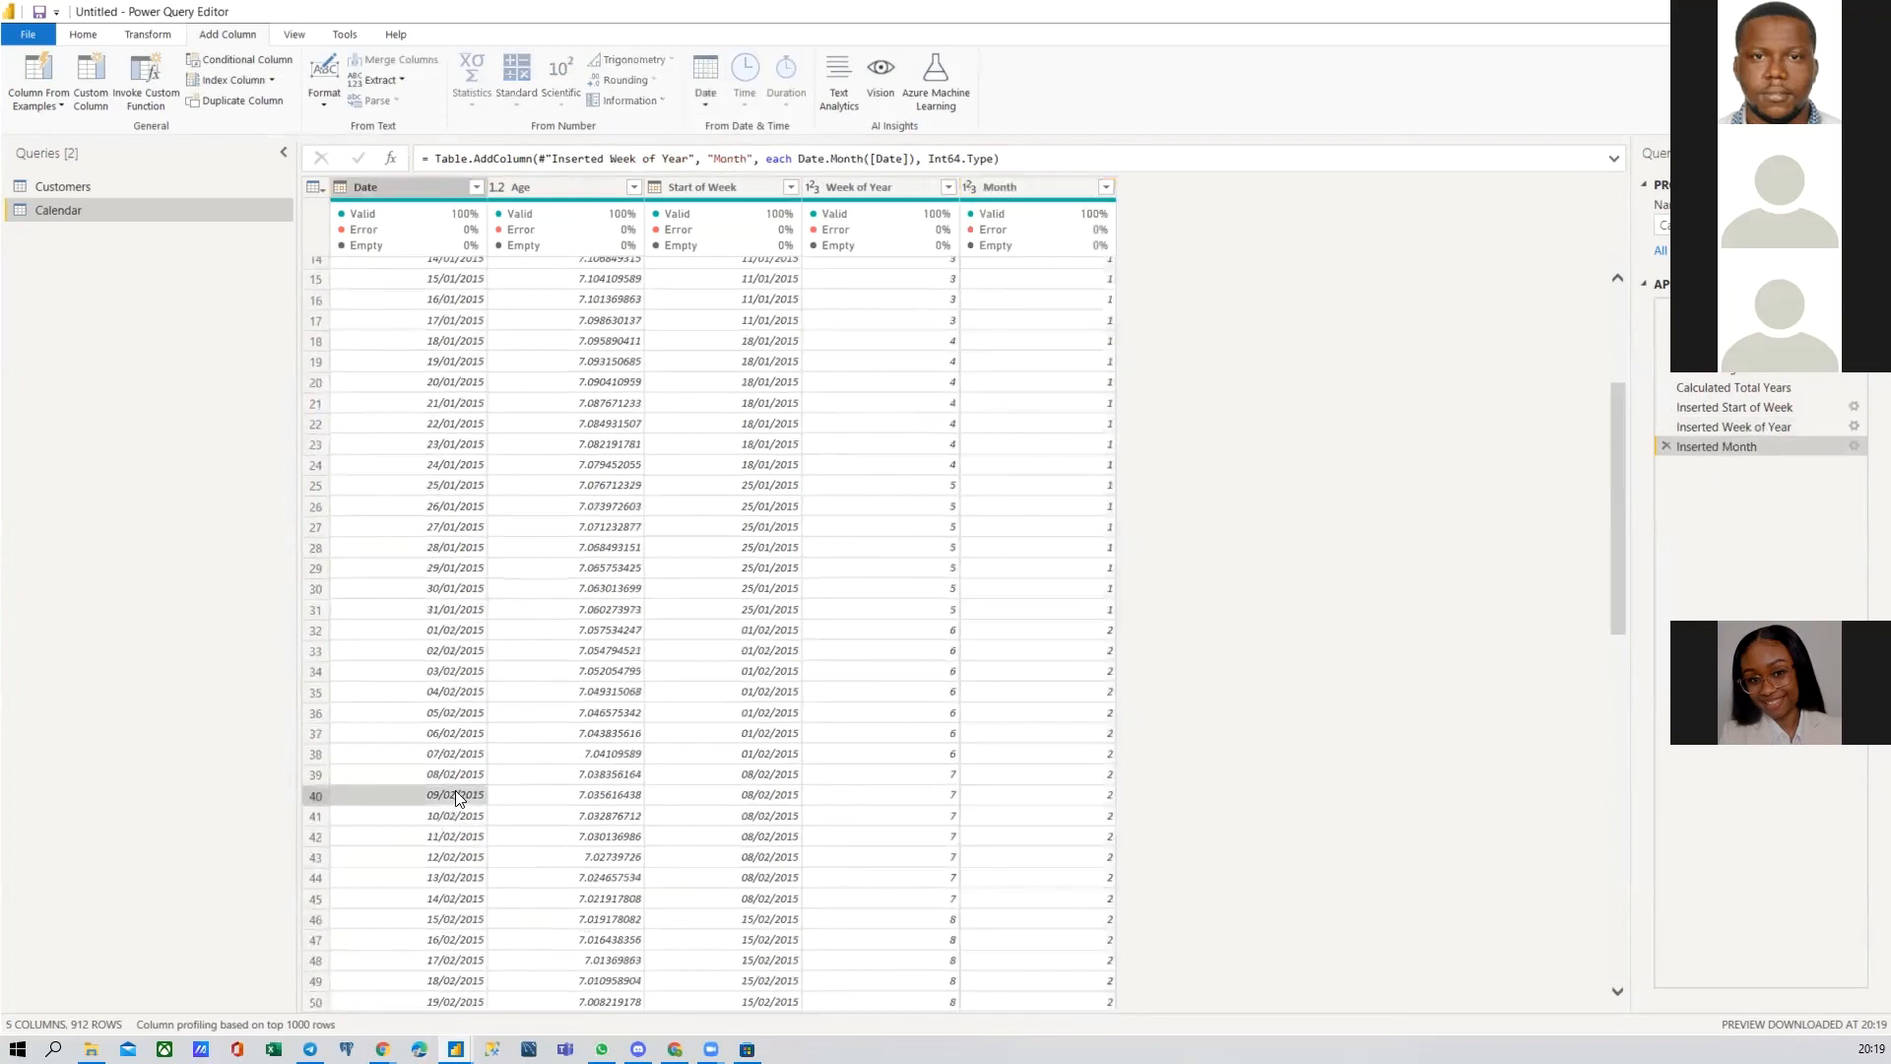
left_click(1056, 794)
scroll(1068, 587, "up", 4)
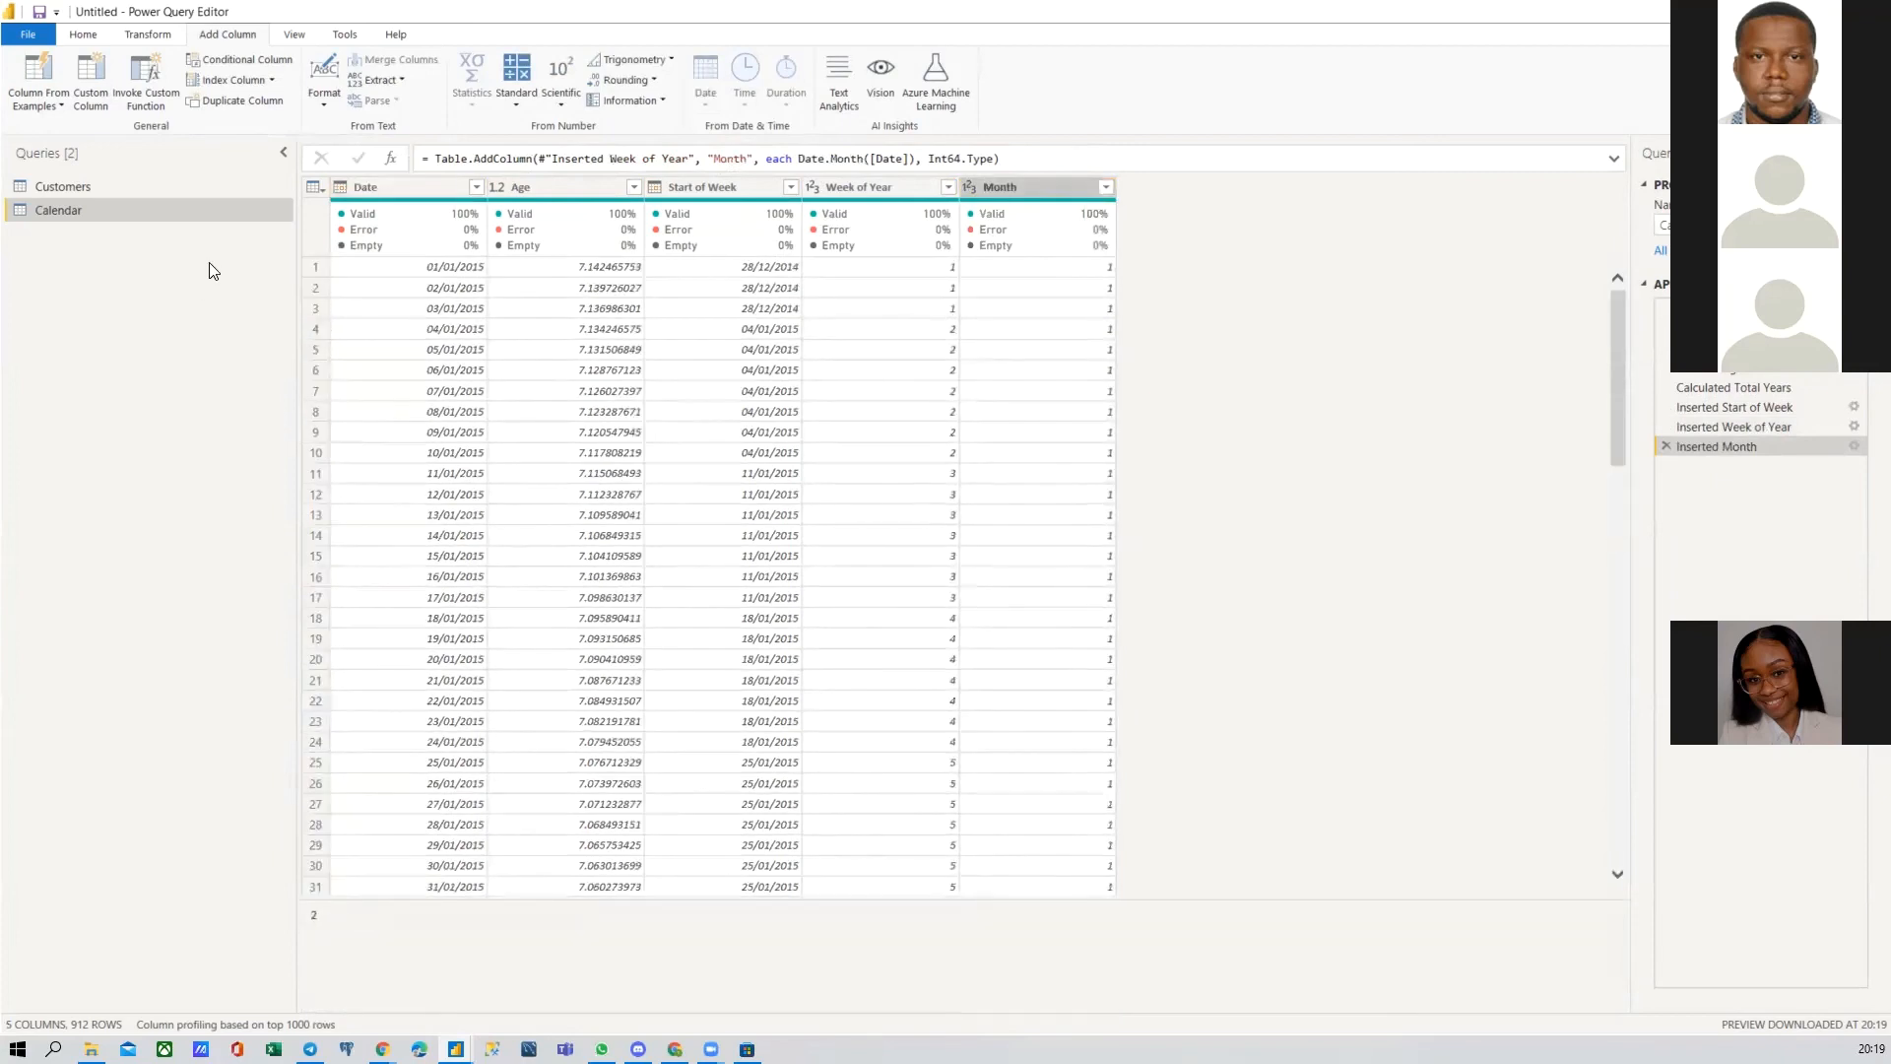
Step: Add a Month Name column derived from the Date column and look through its values
left_click(412, 186)
left_click(711, 90)
mouse_move(773, 213)
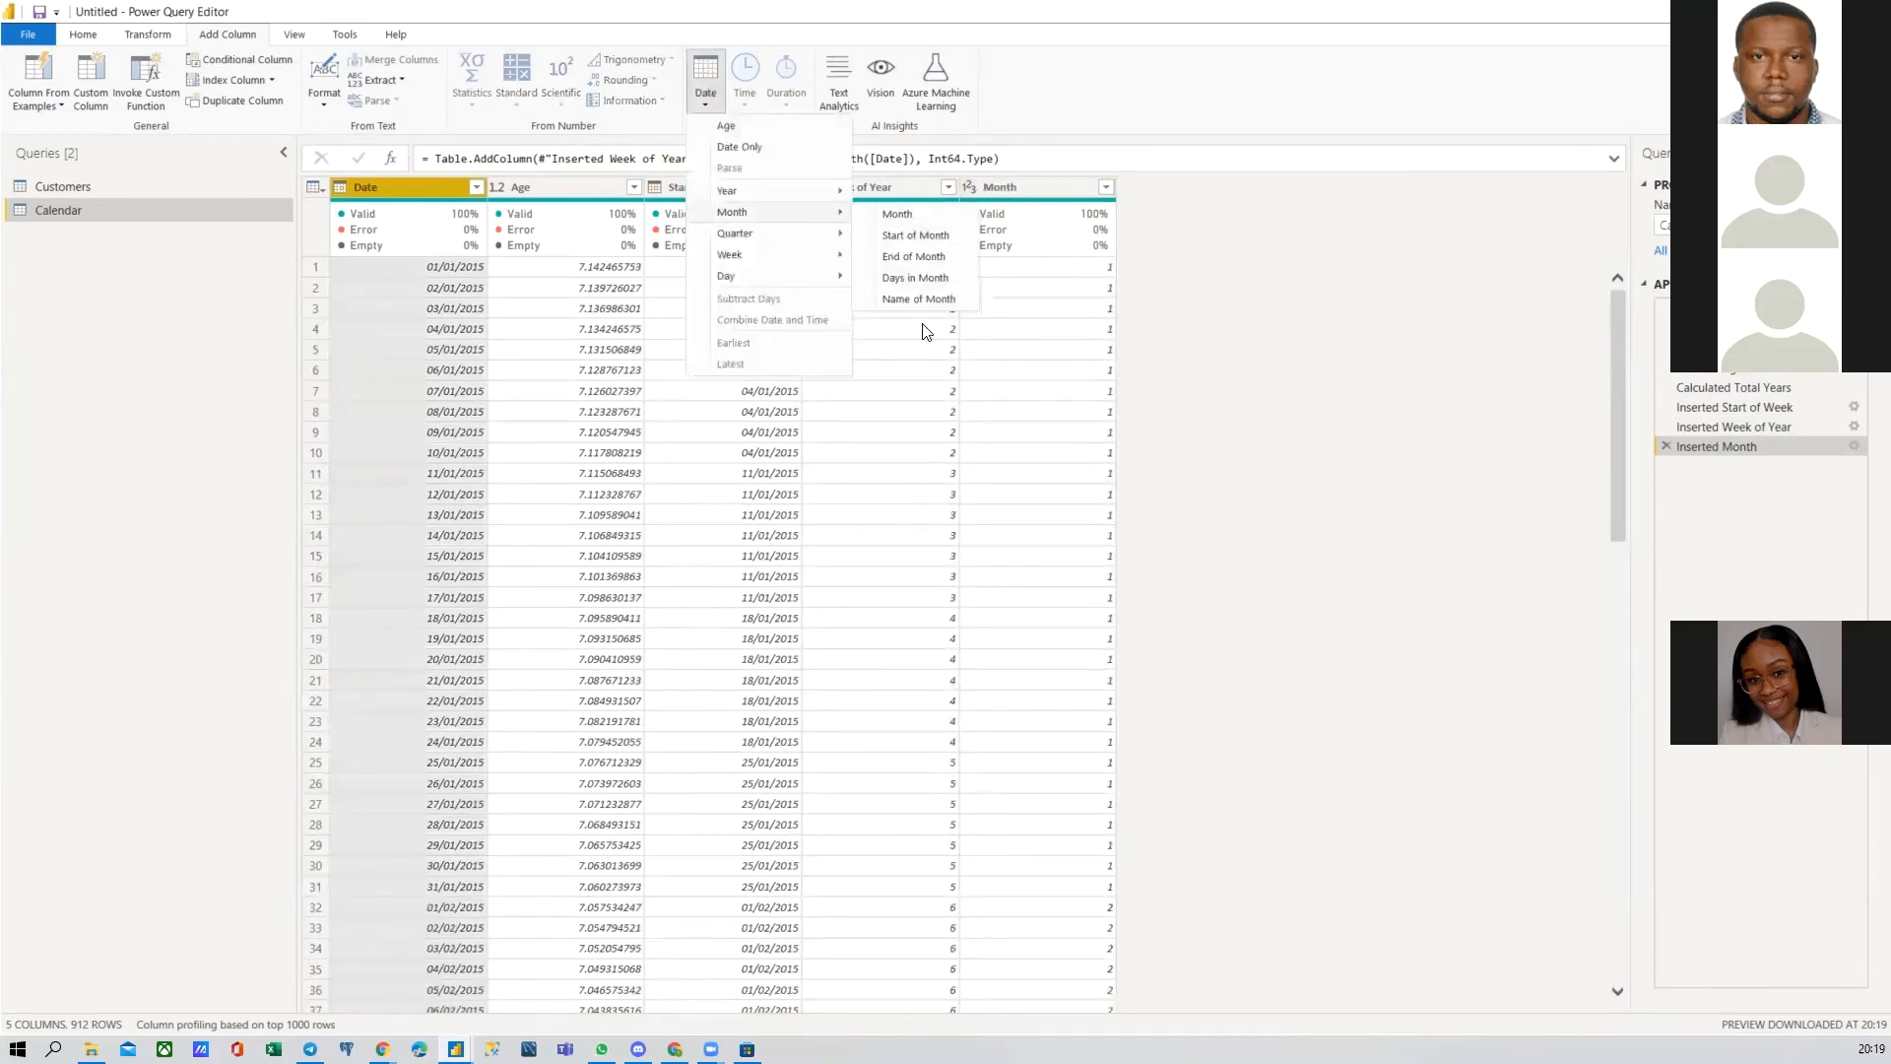
left_click(918, 299)
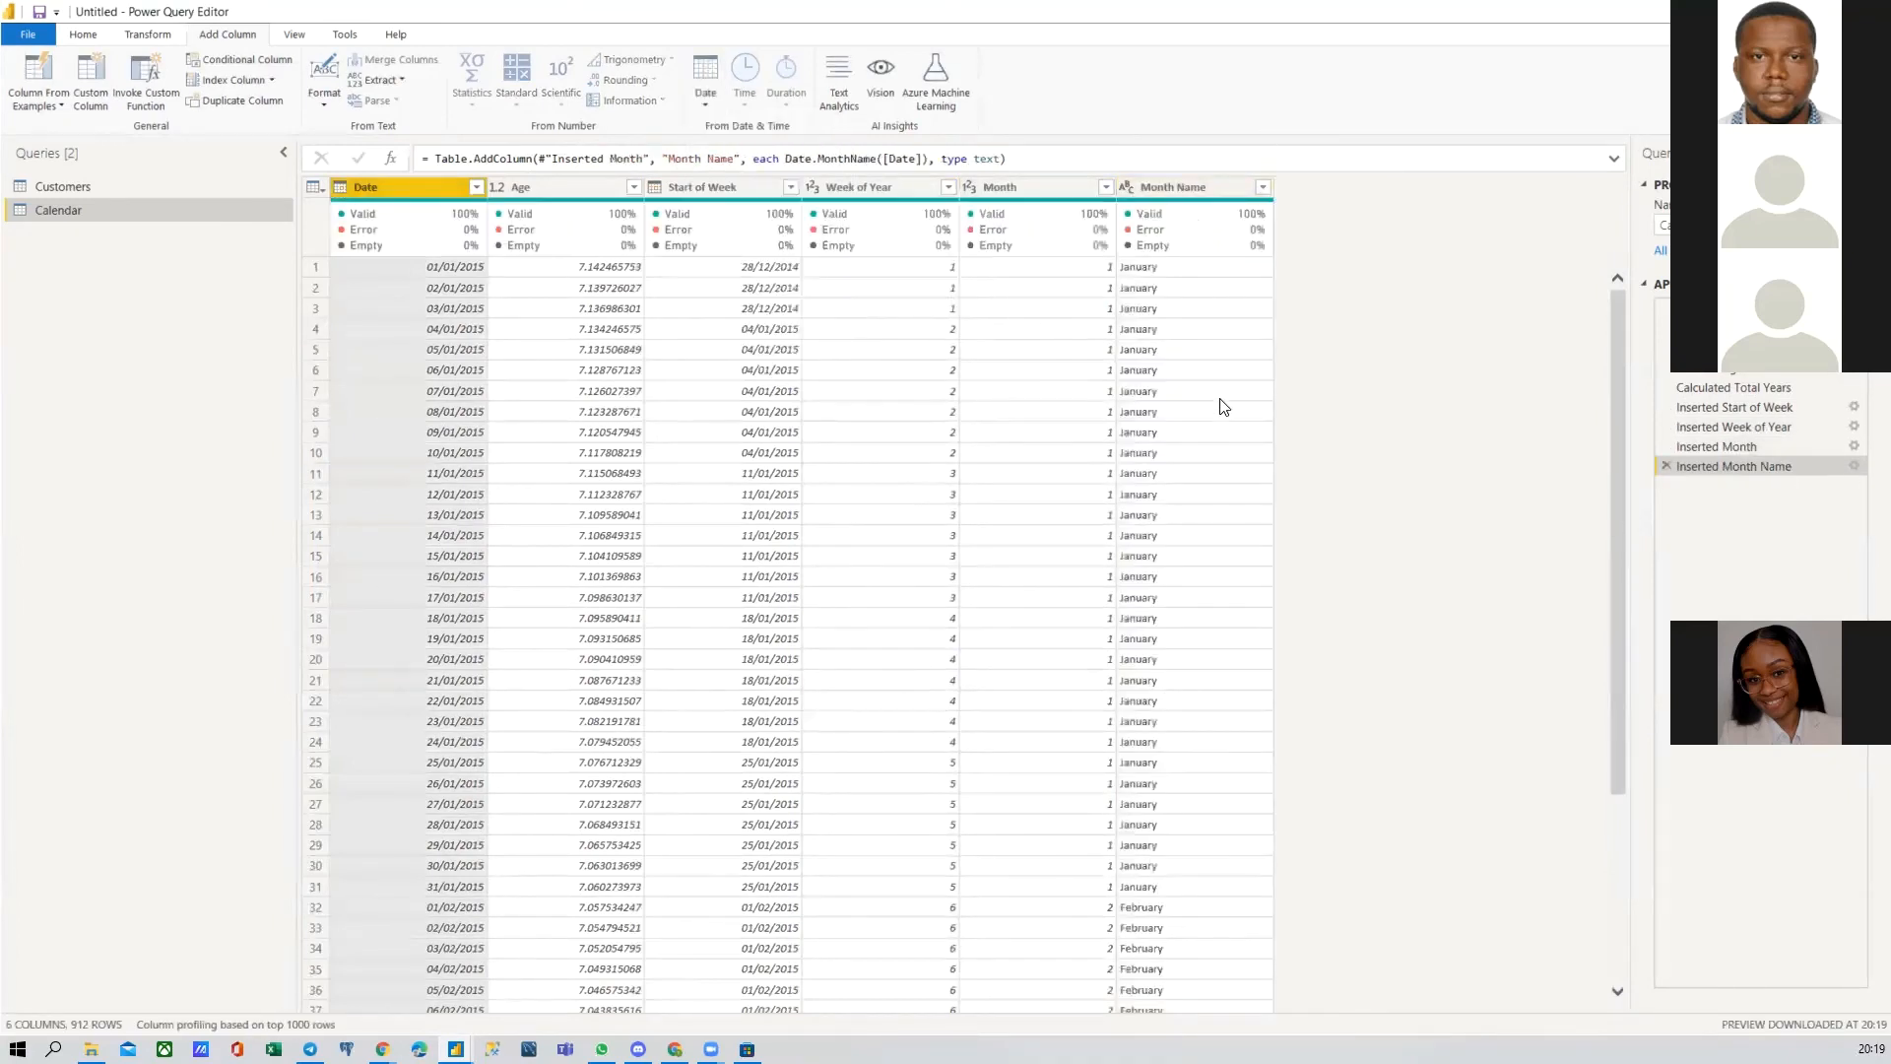
scroll(1239, 747, "down", 6)
scroll(1239, 747, "up", 5)
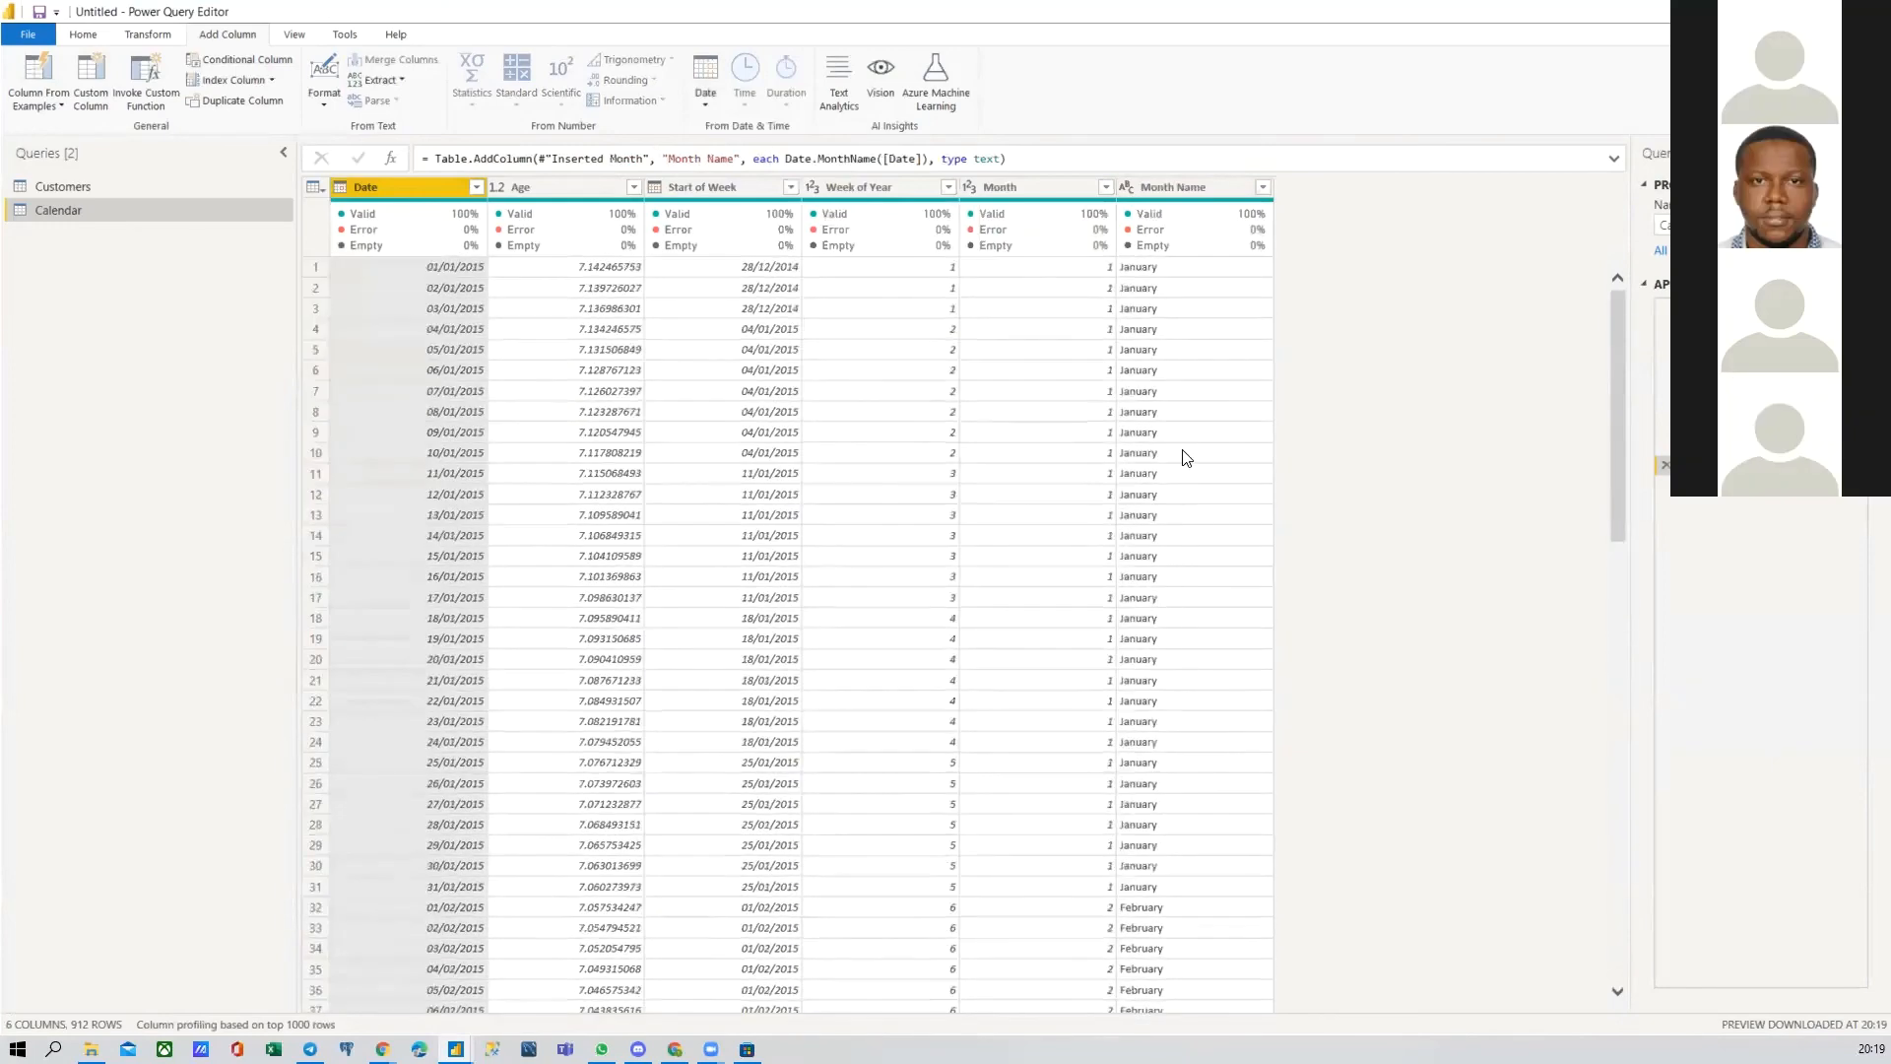
Step: Examine the in-place date transformations for the Date column, including Earliest and Latest, and look through the calendar rows
key("alt+Tab")
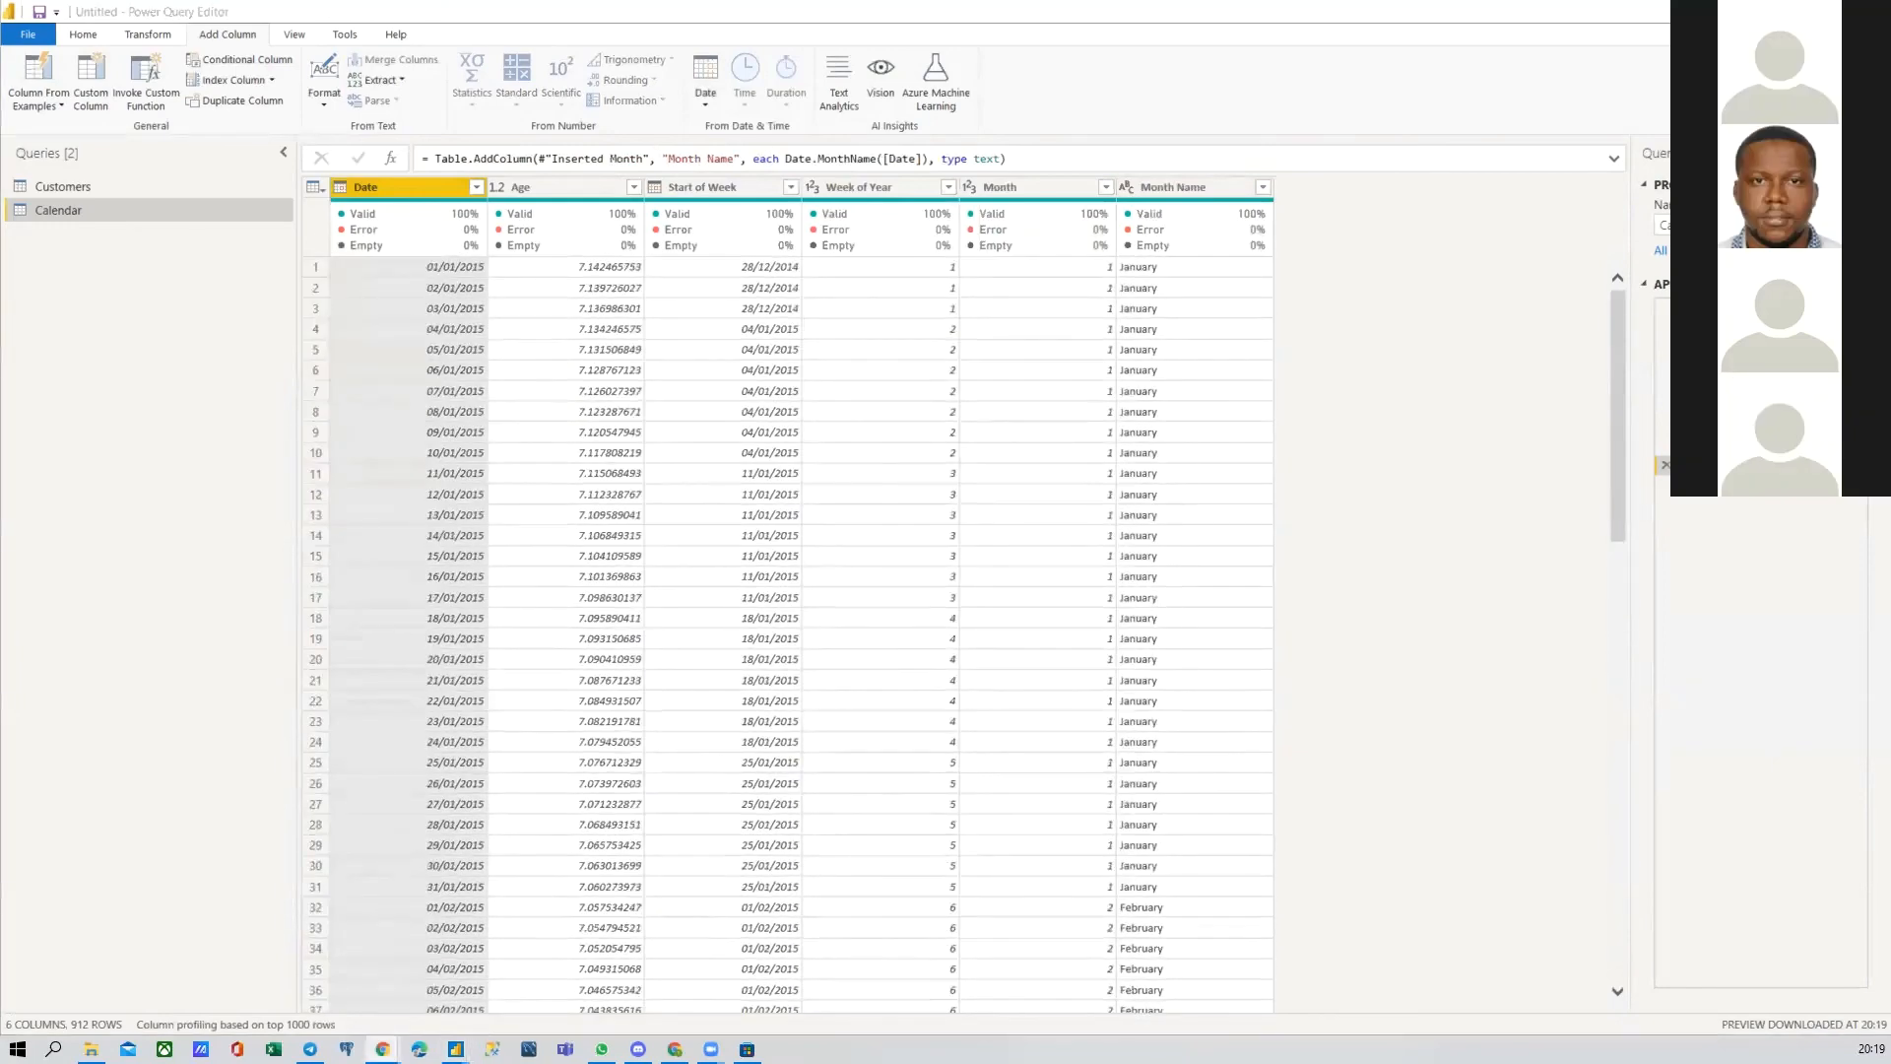
left_click(715, 94)
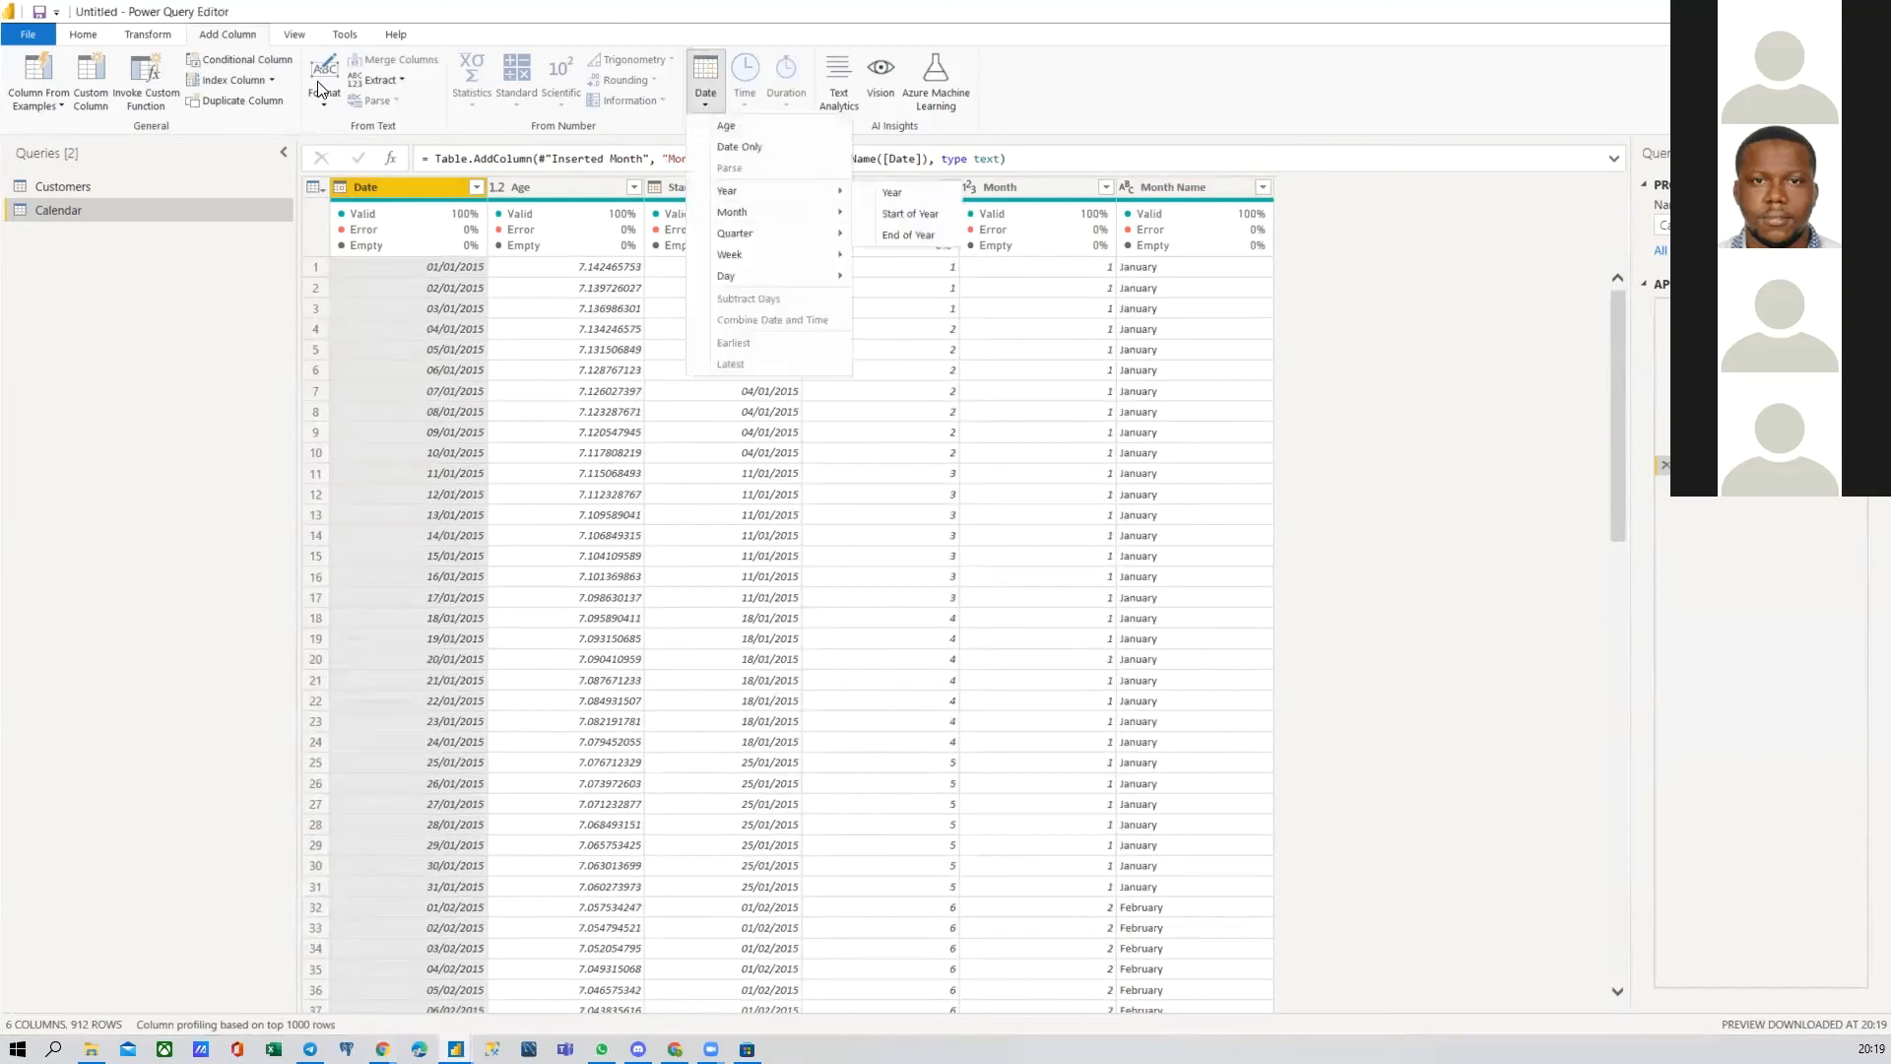
left_click(135, 41)
left_click(973, 94)
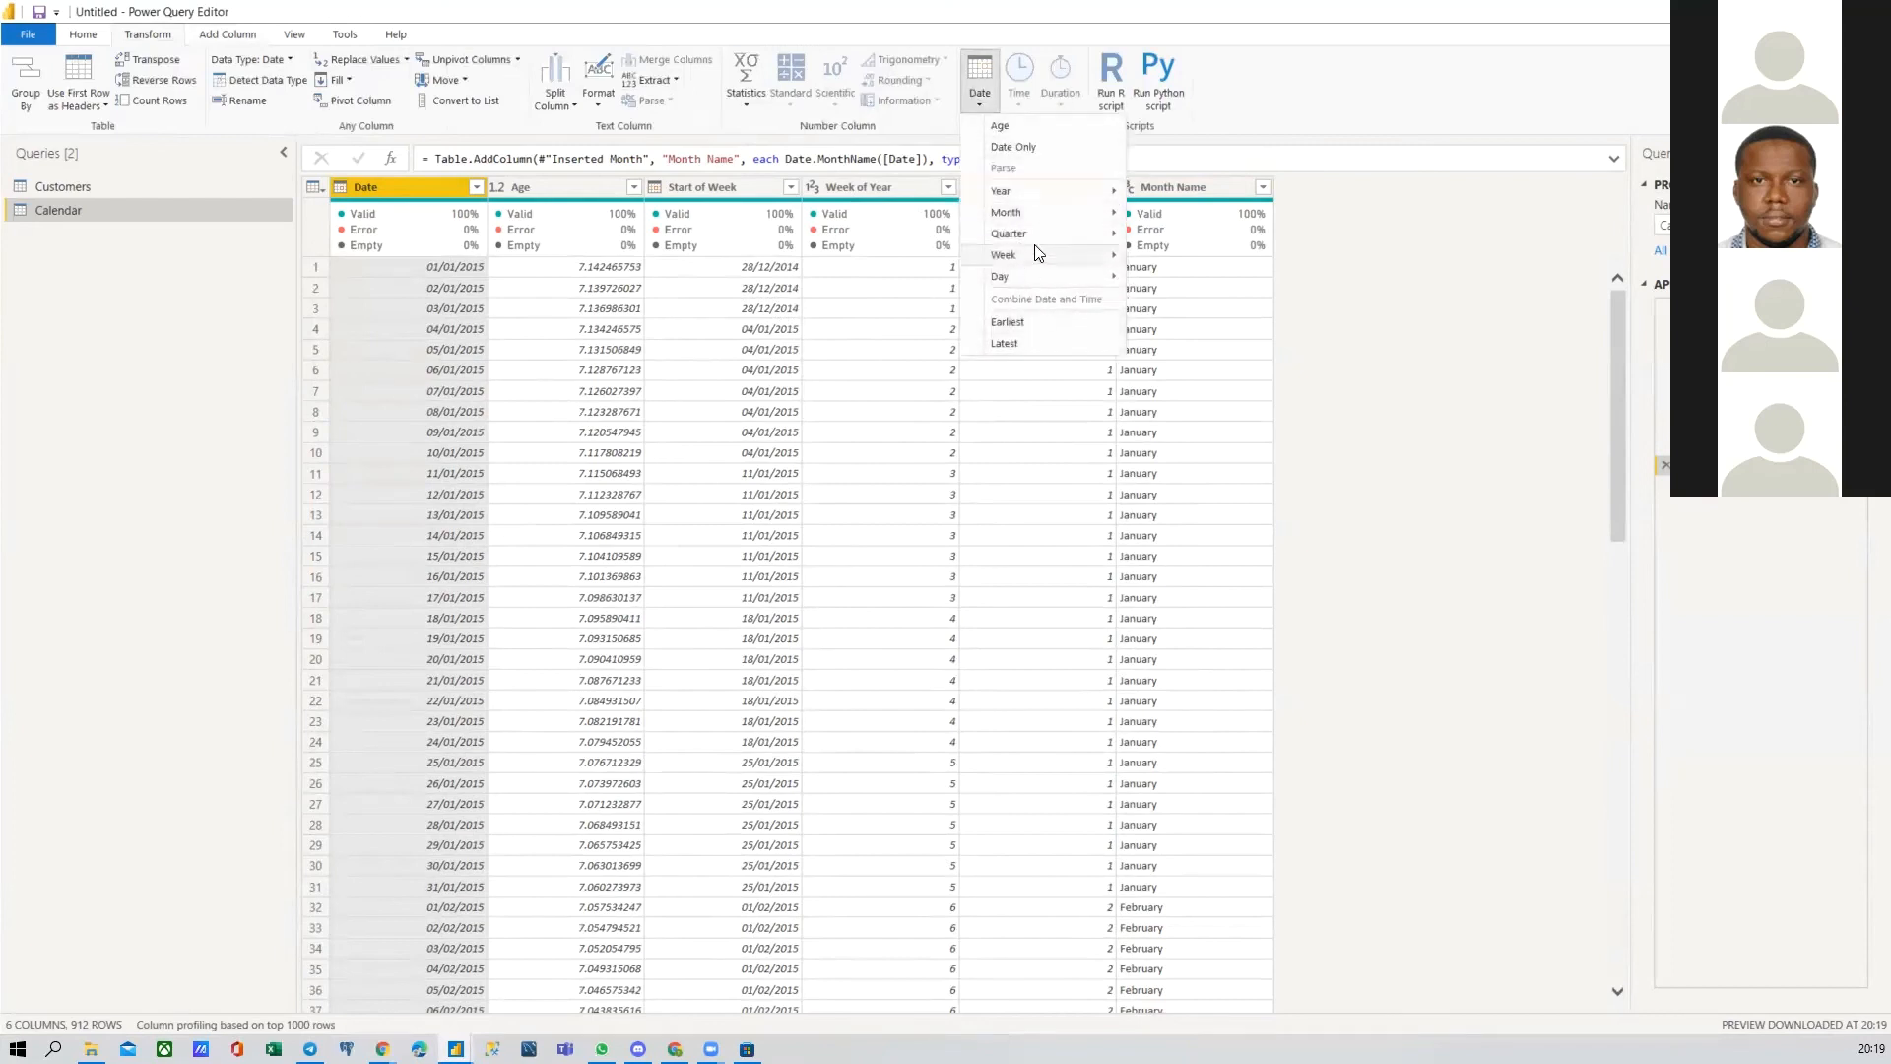
left_click(1419, 259)
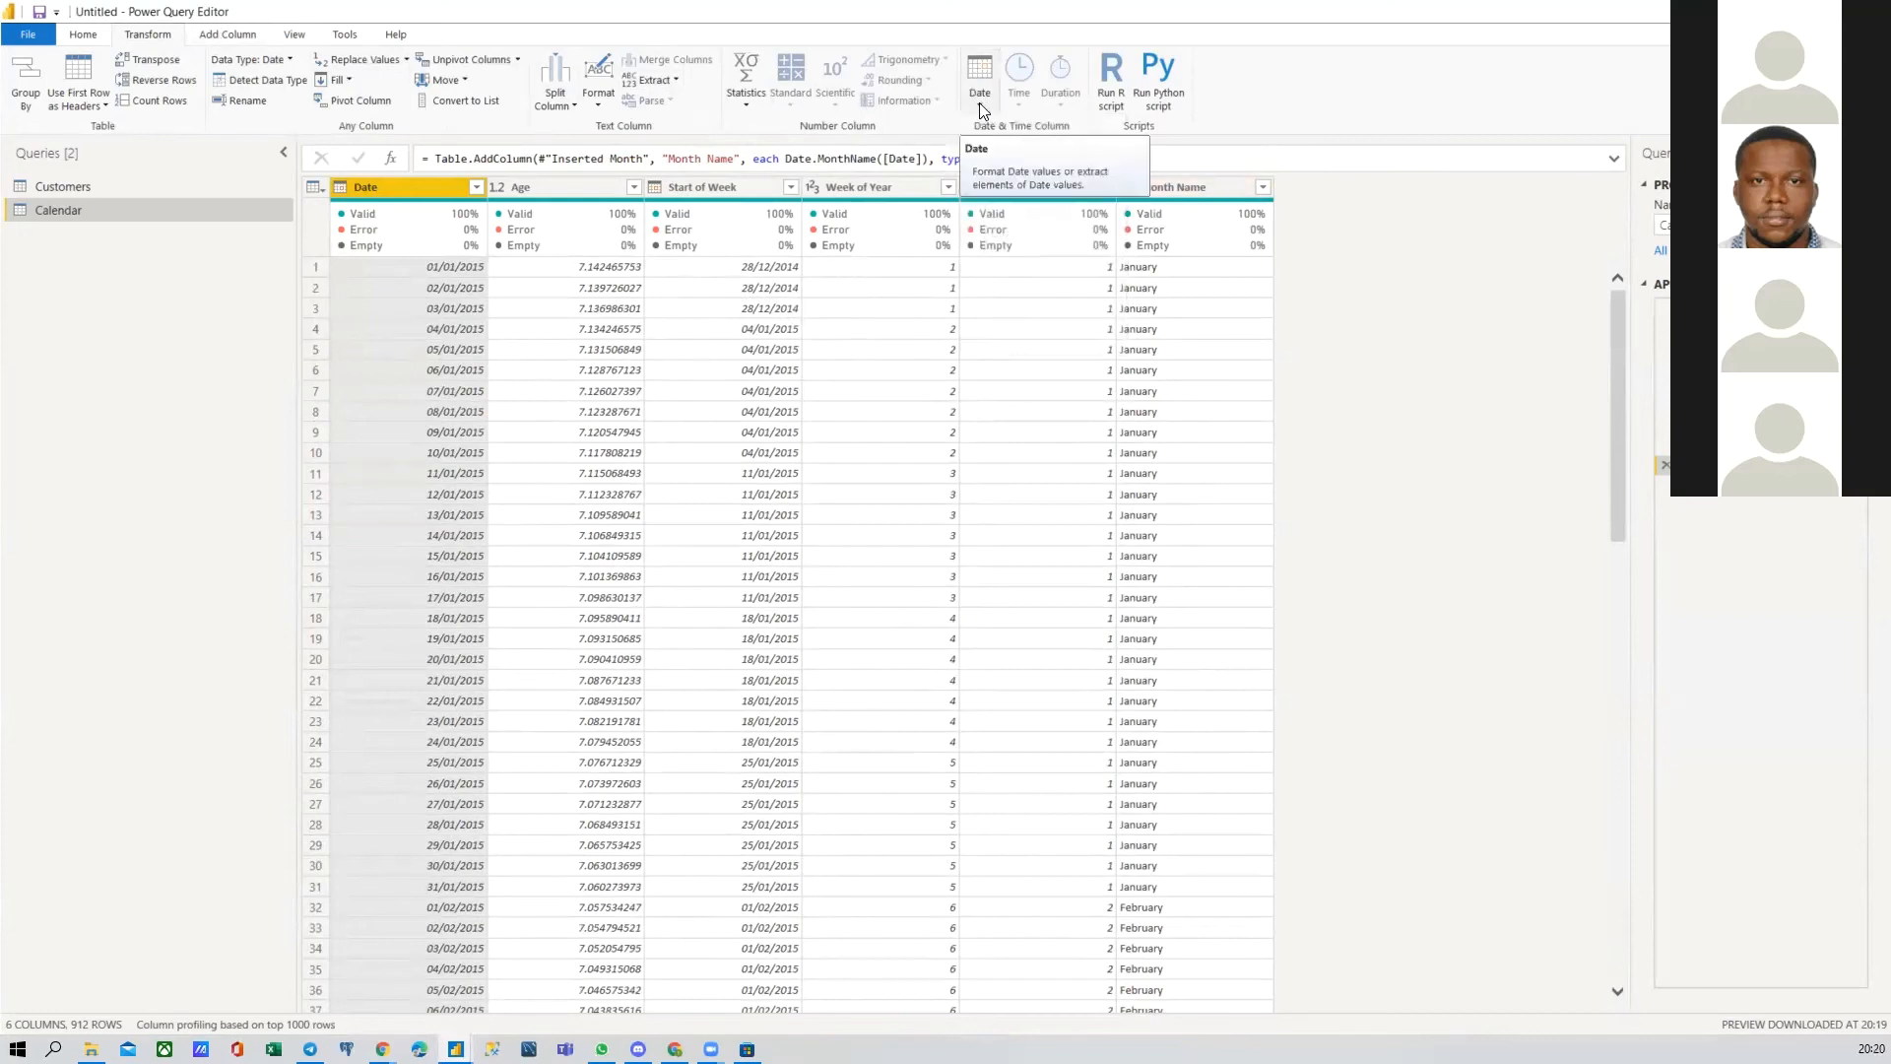
mouse_move(430, 207)
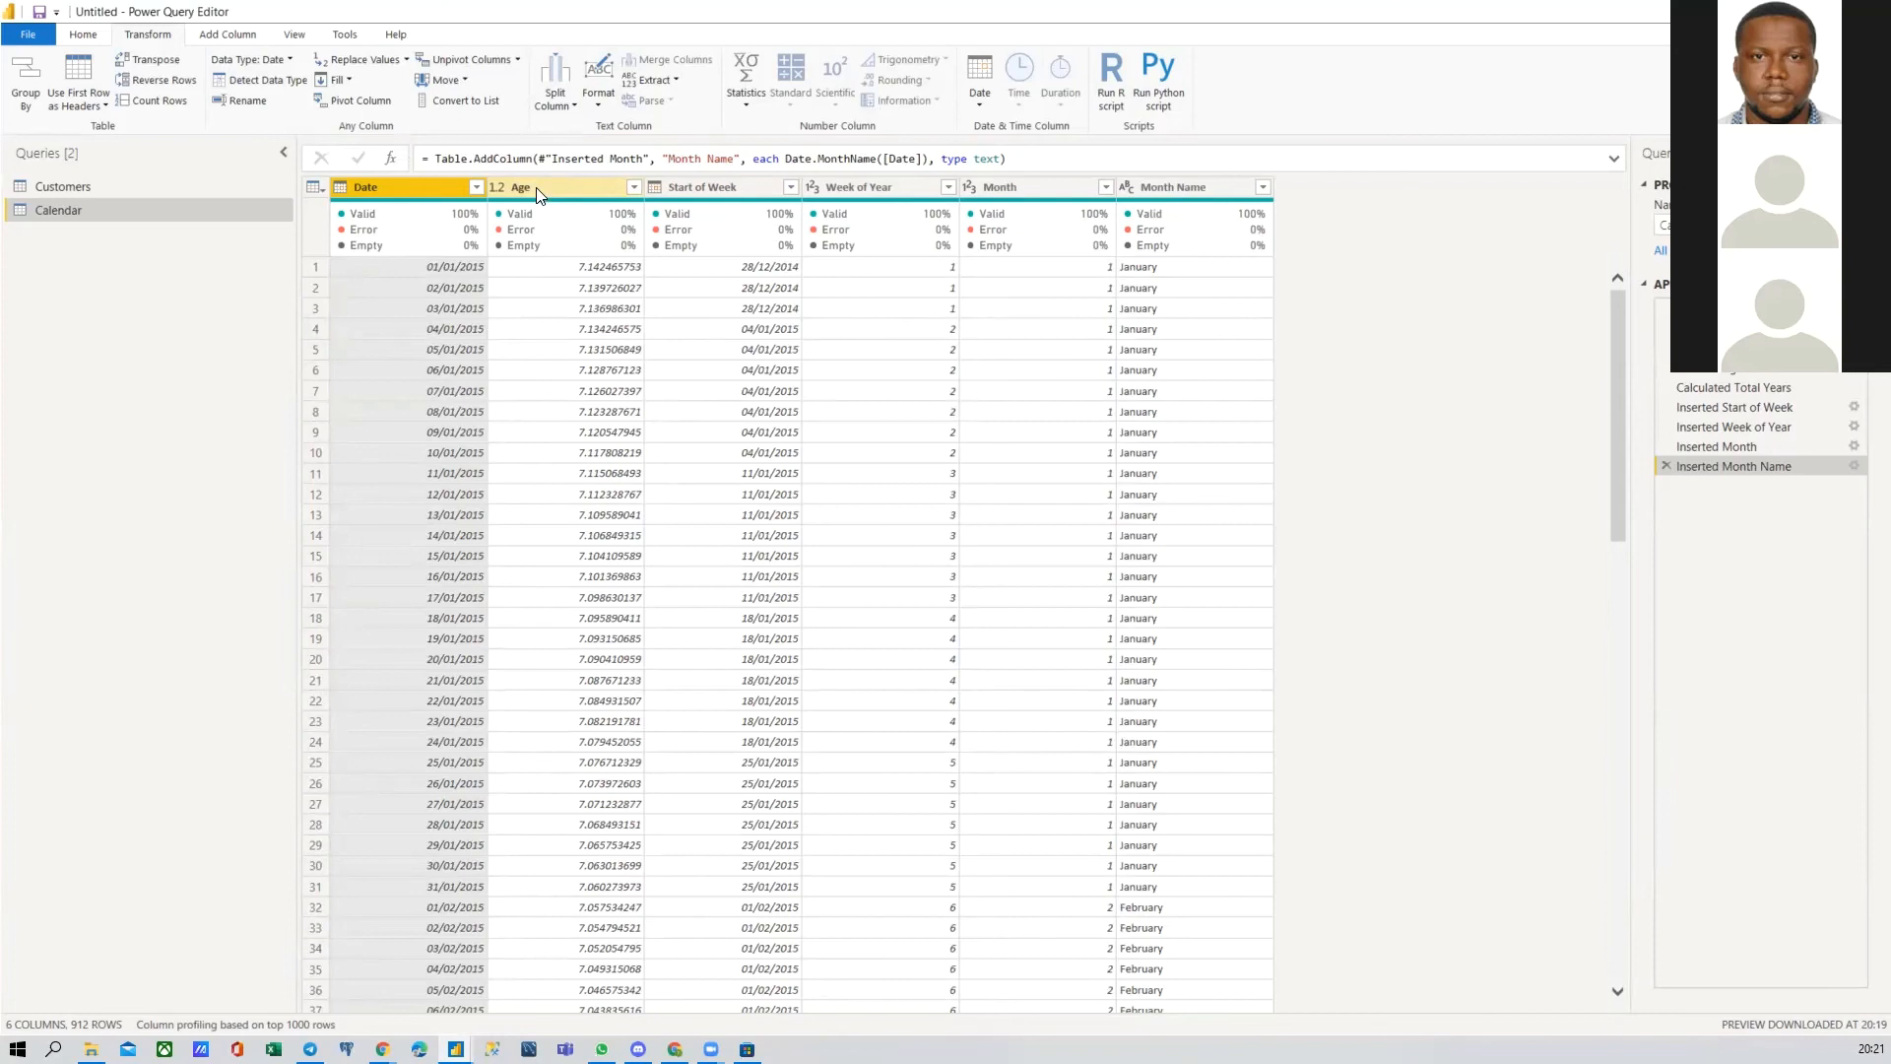
left_click(968, 96)
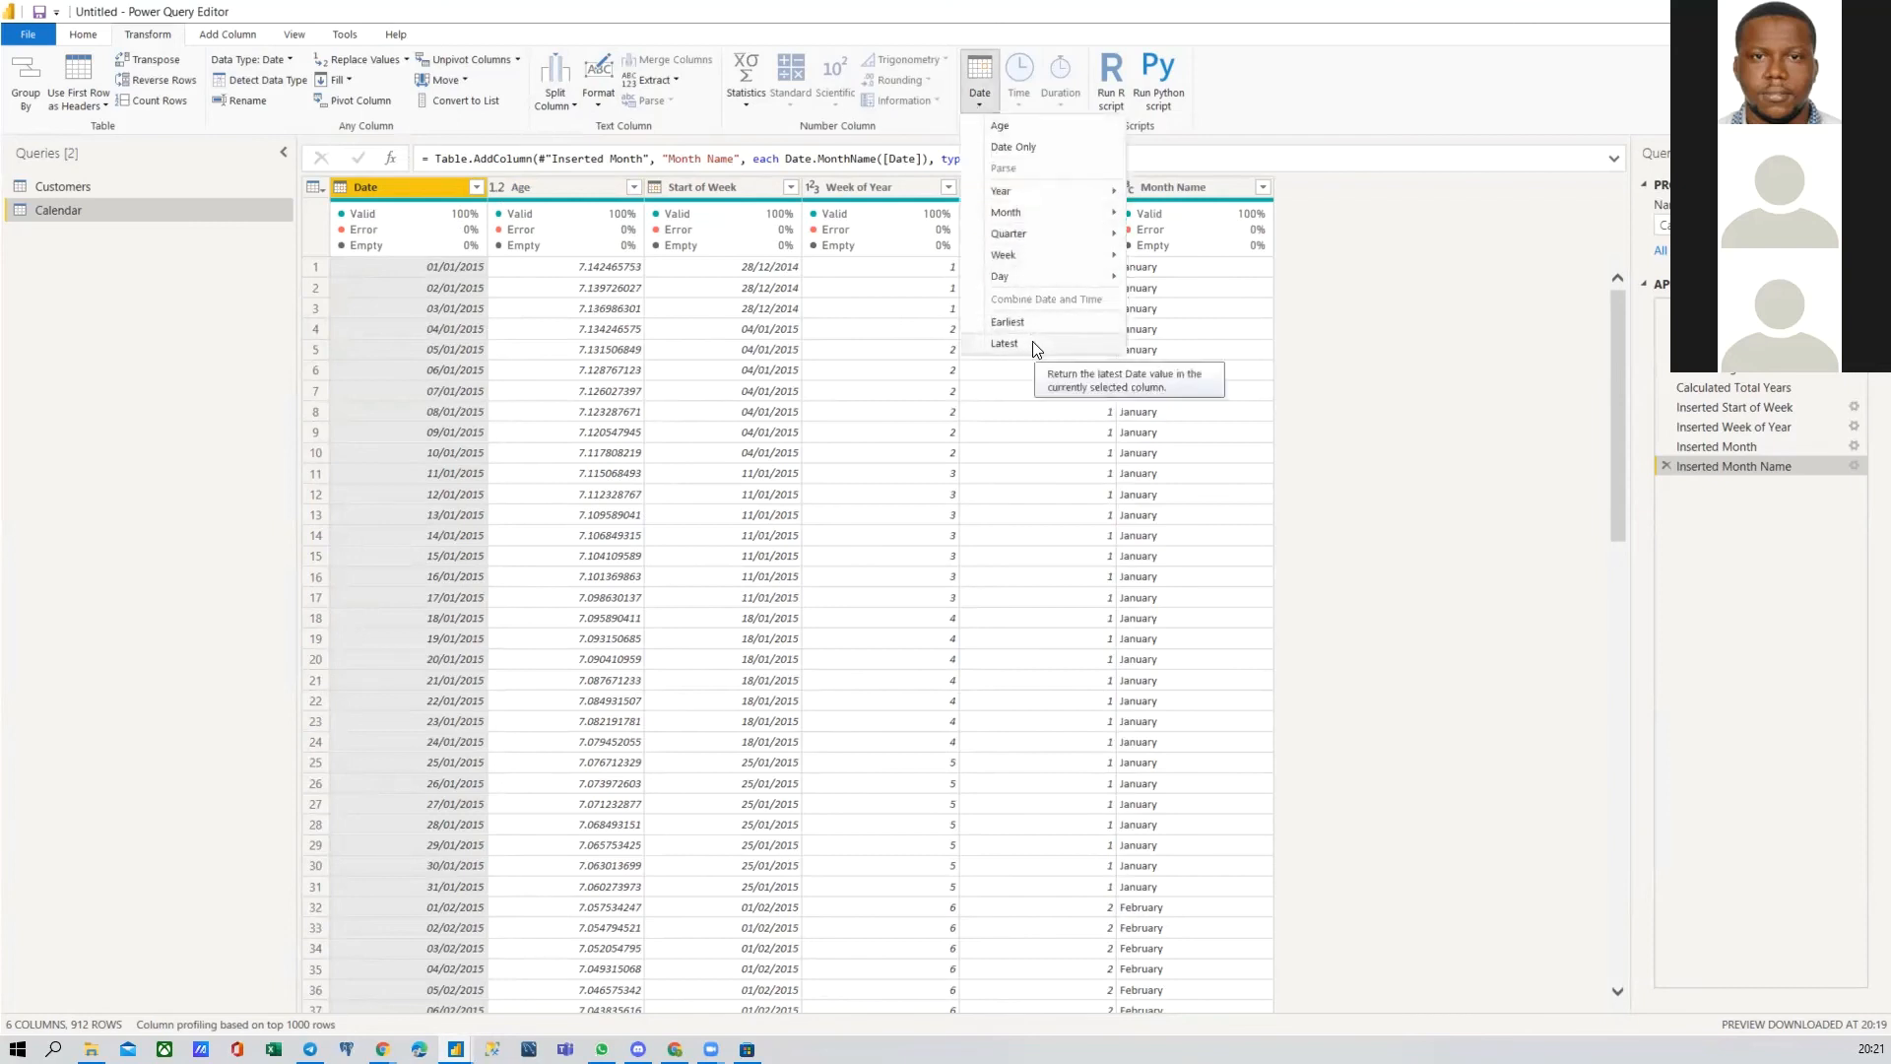
left_click(1409, 284)
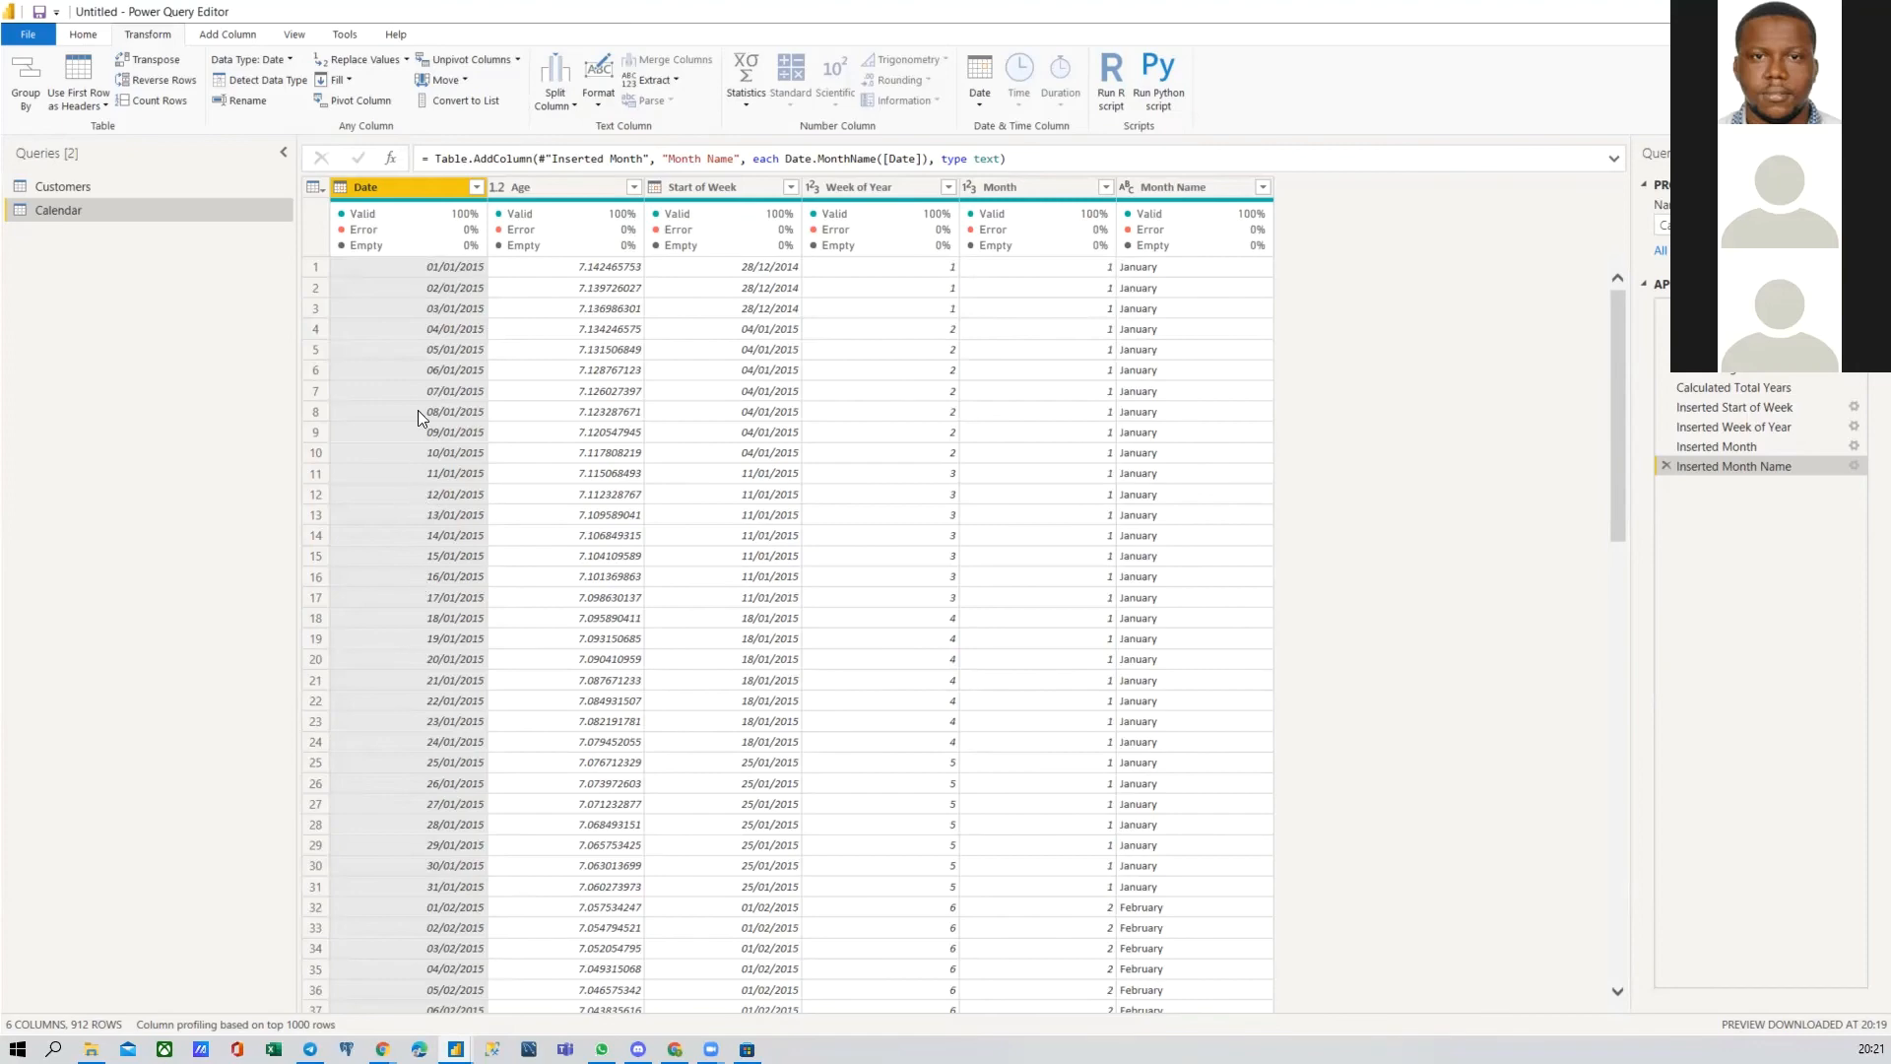
scroll(418, 445, "down", 10)
scroll(441, 507, "up", 10)
Step: Calculate the earliest date in the Date column and delete the resulting applied step
left_click(980, 83)
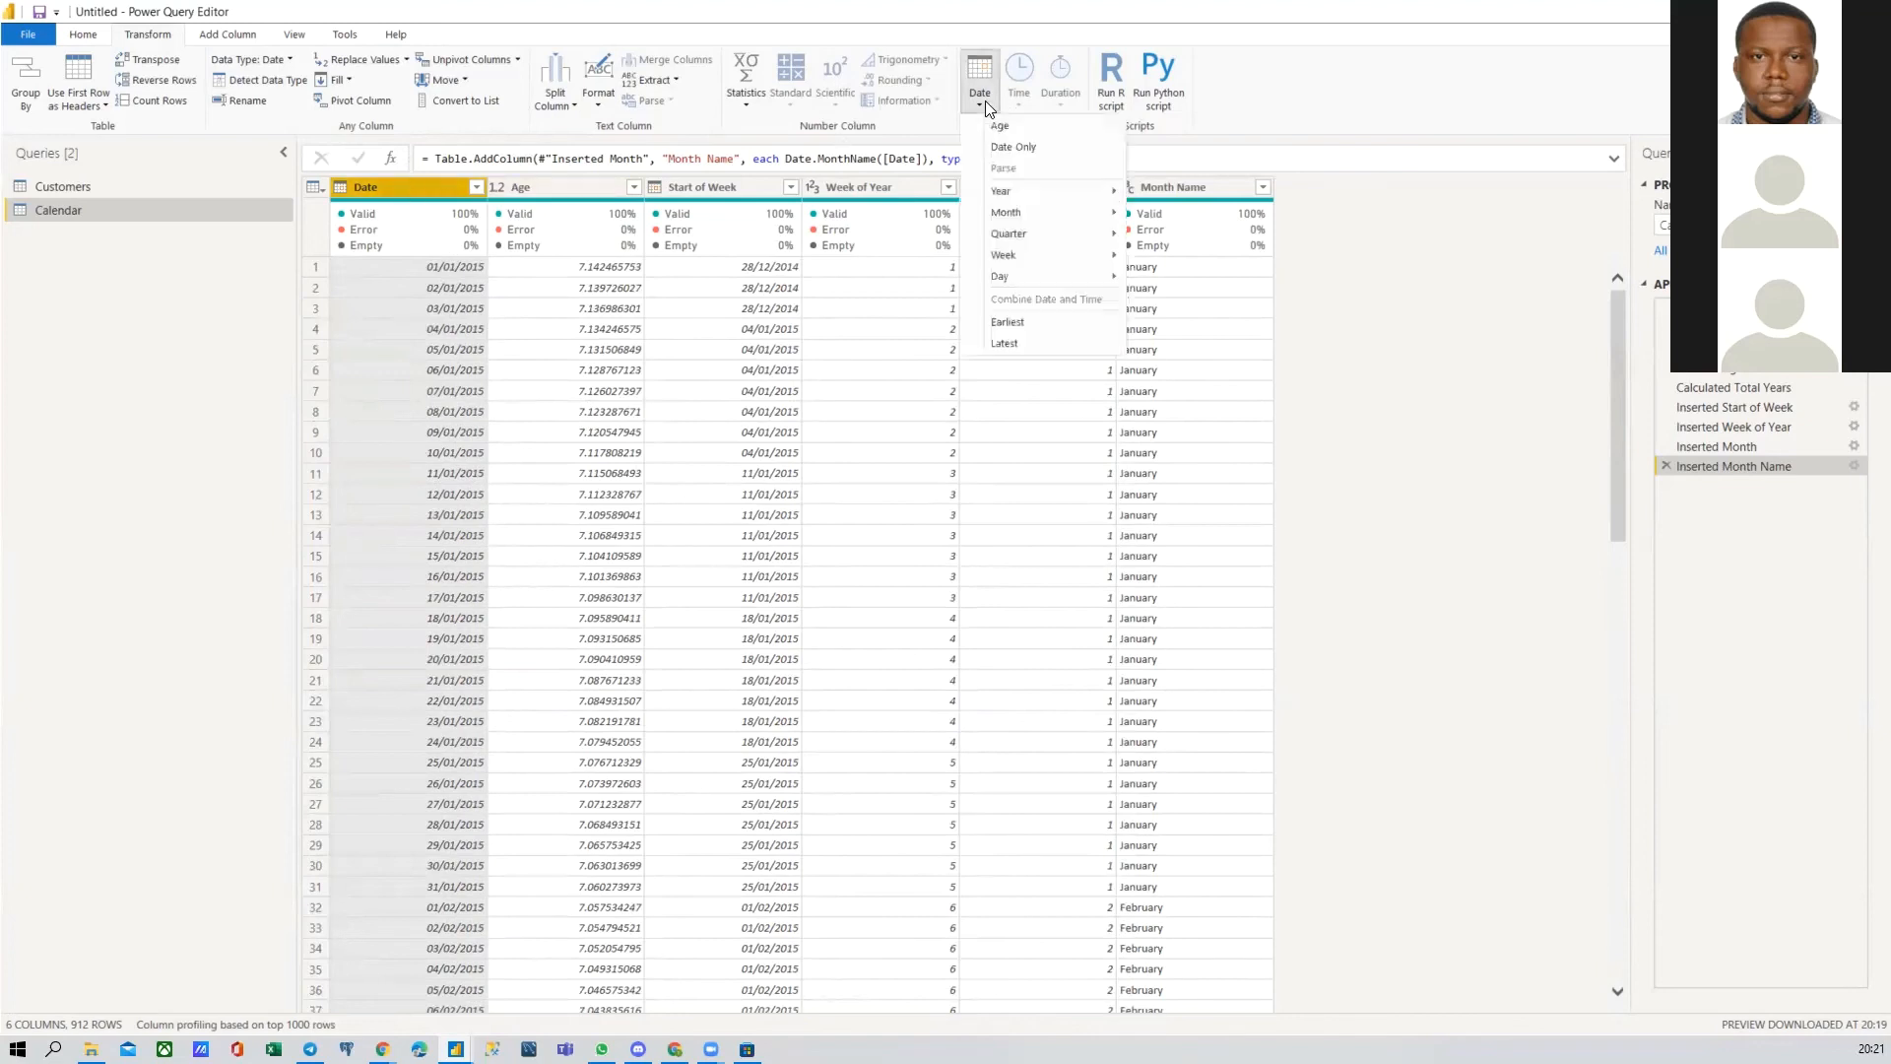
left_click(1007, 323)
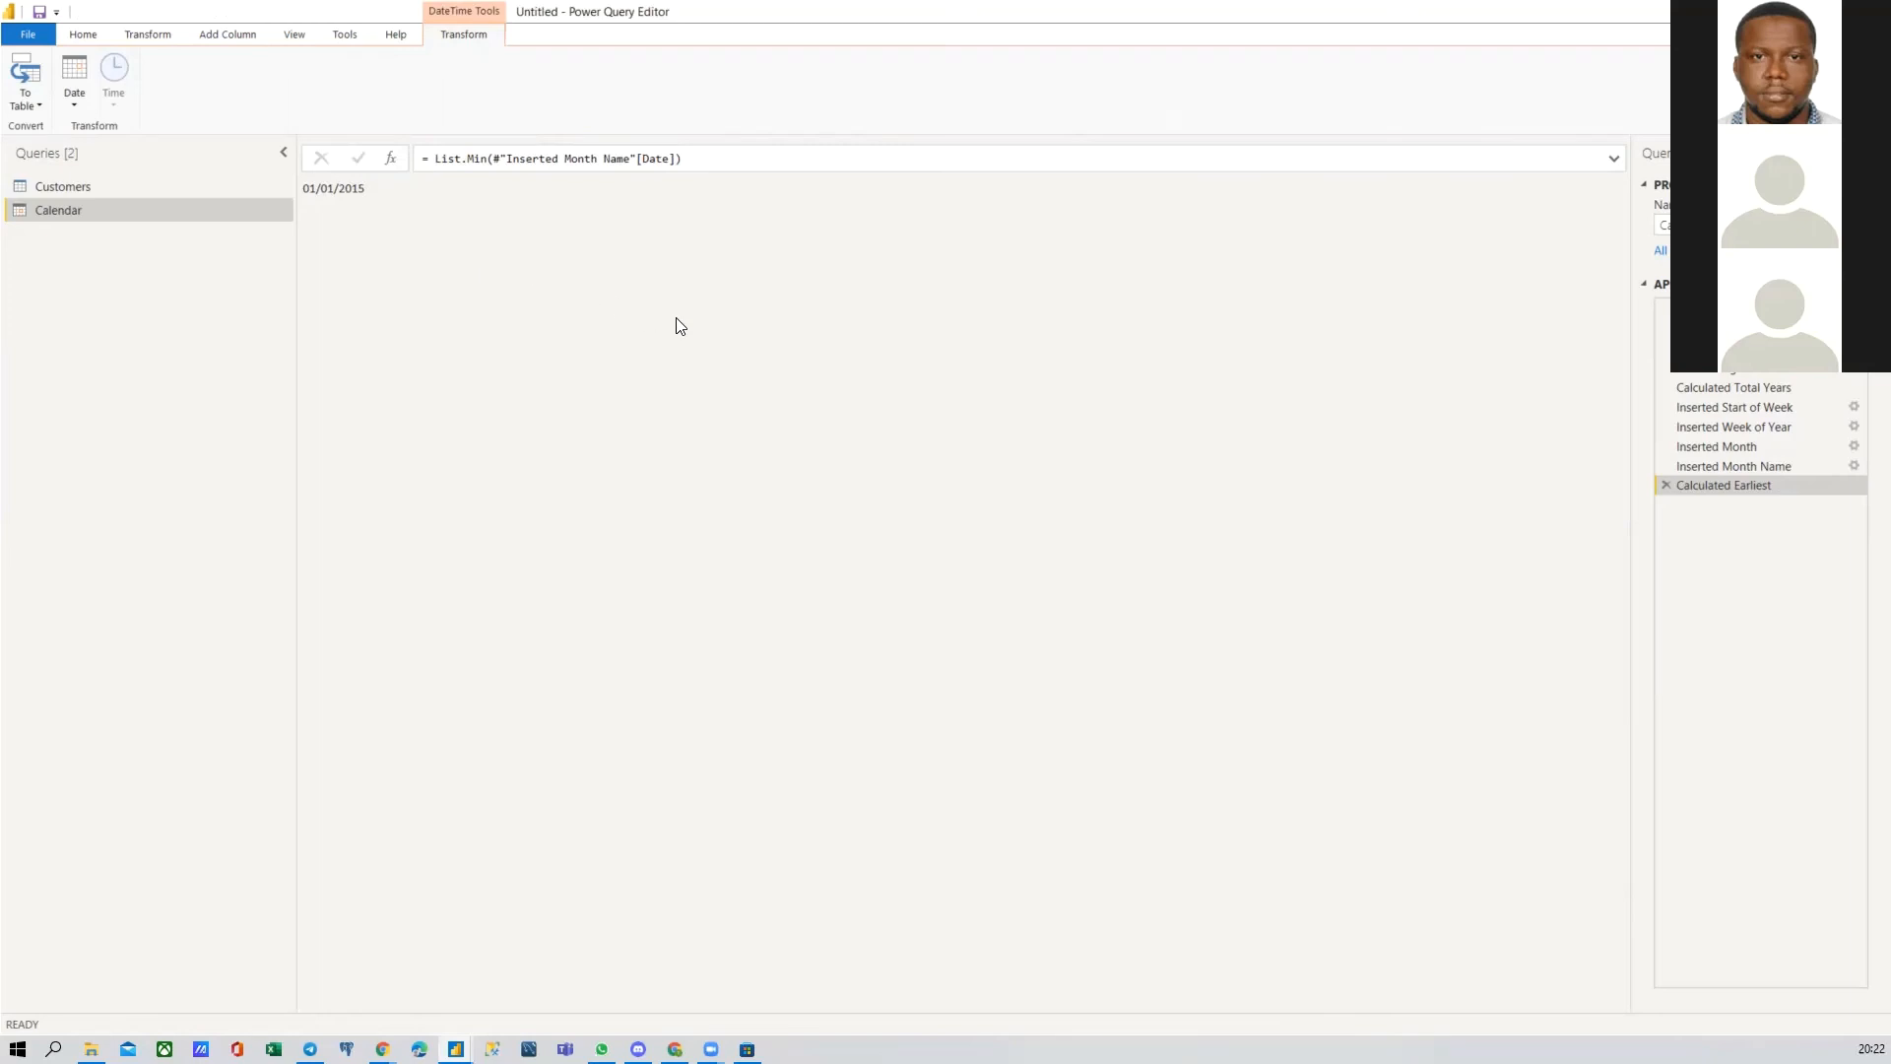
left_click(1664, 486)
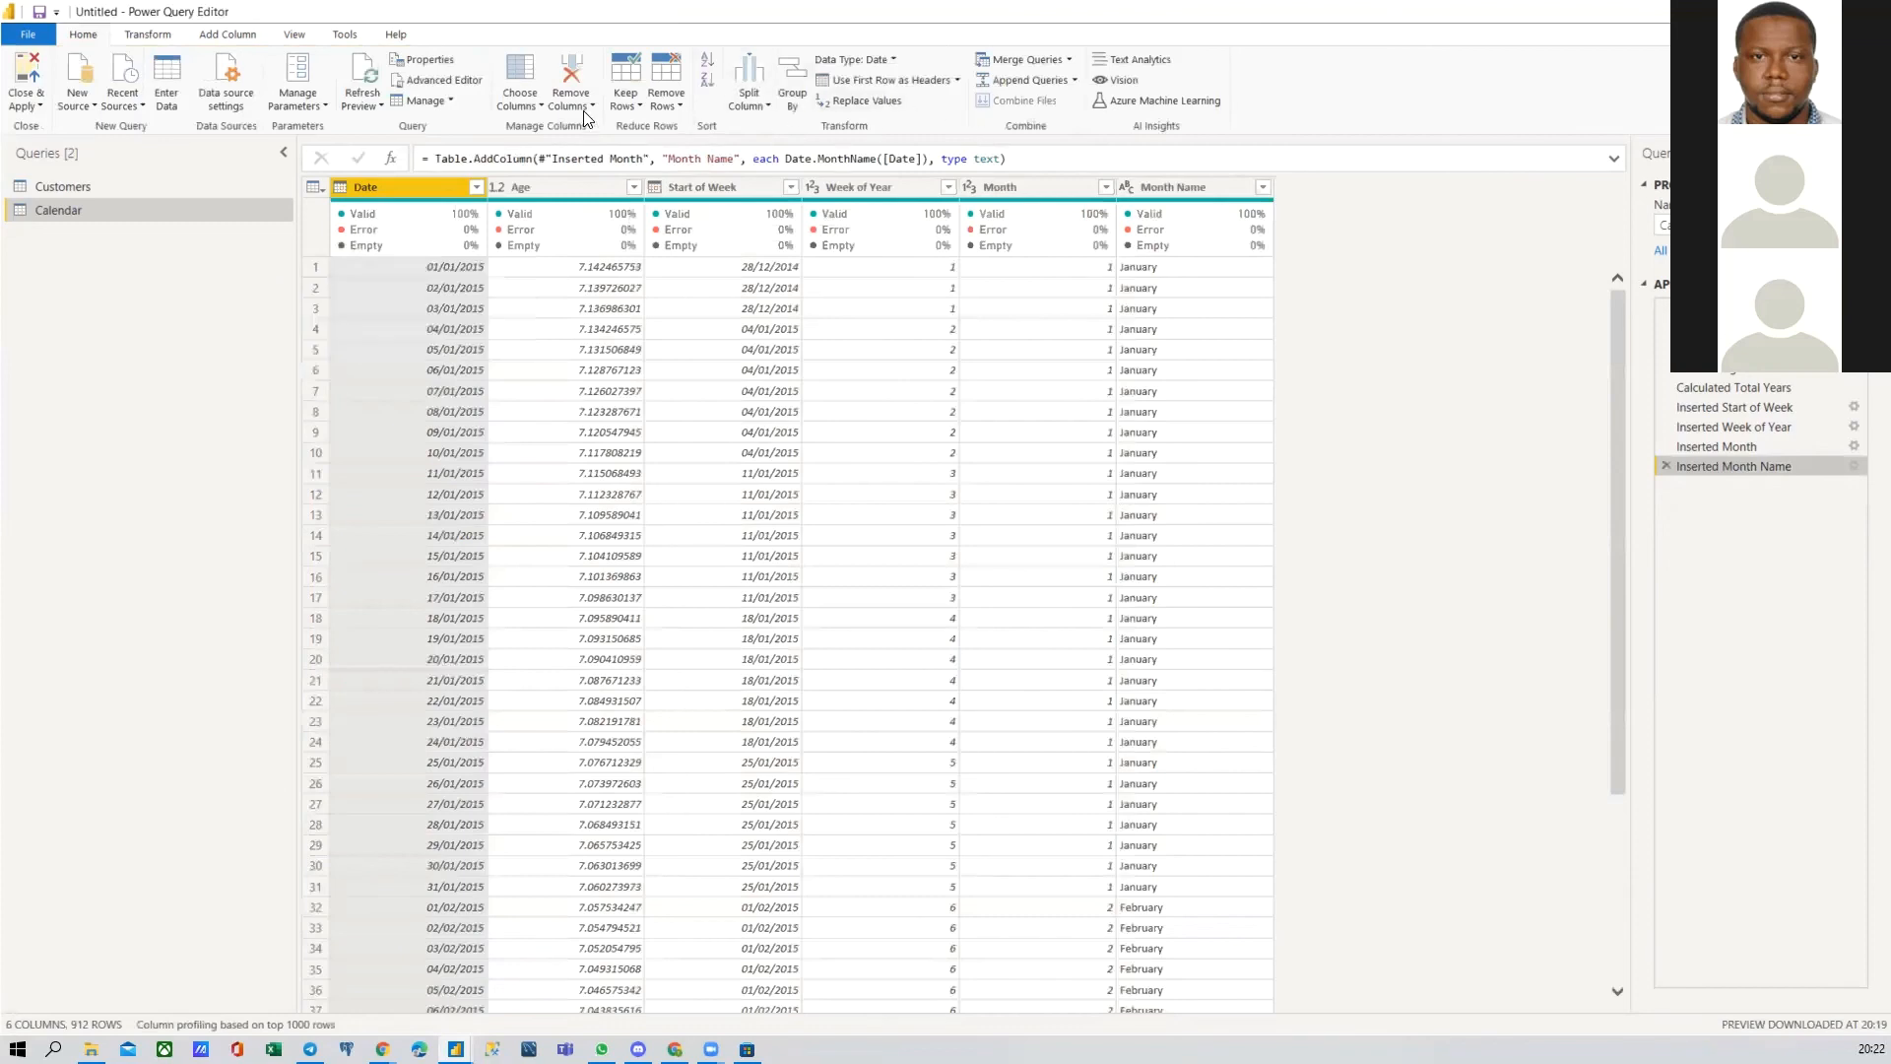
Step: Calculate the latest date in the Date column and delete the resulting applied step
left_click(146, 39)
left_click(219, 37)
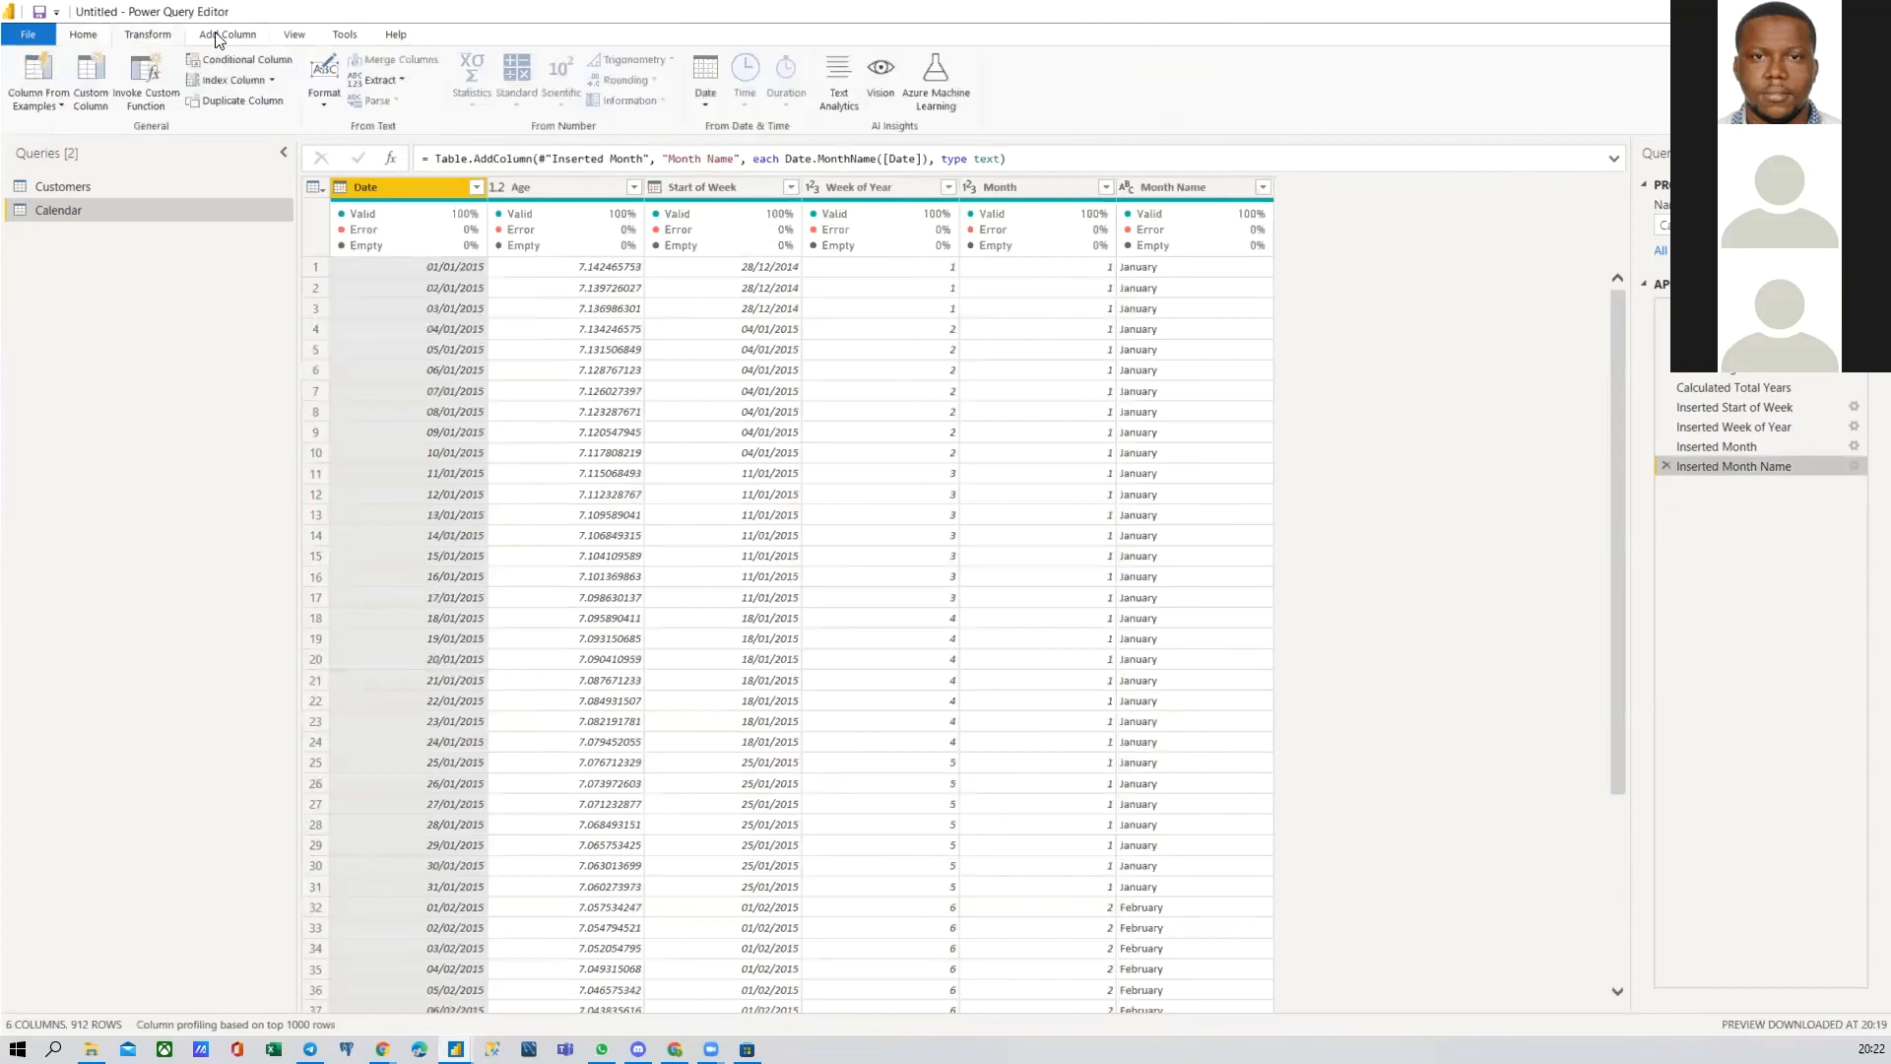
left_click(691, 87)
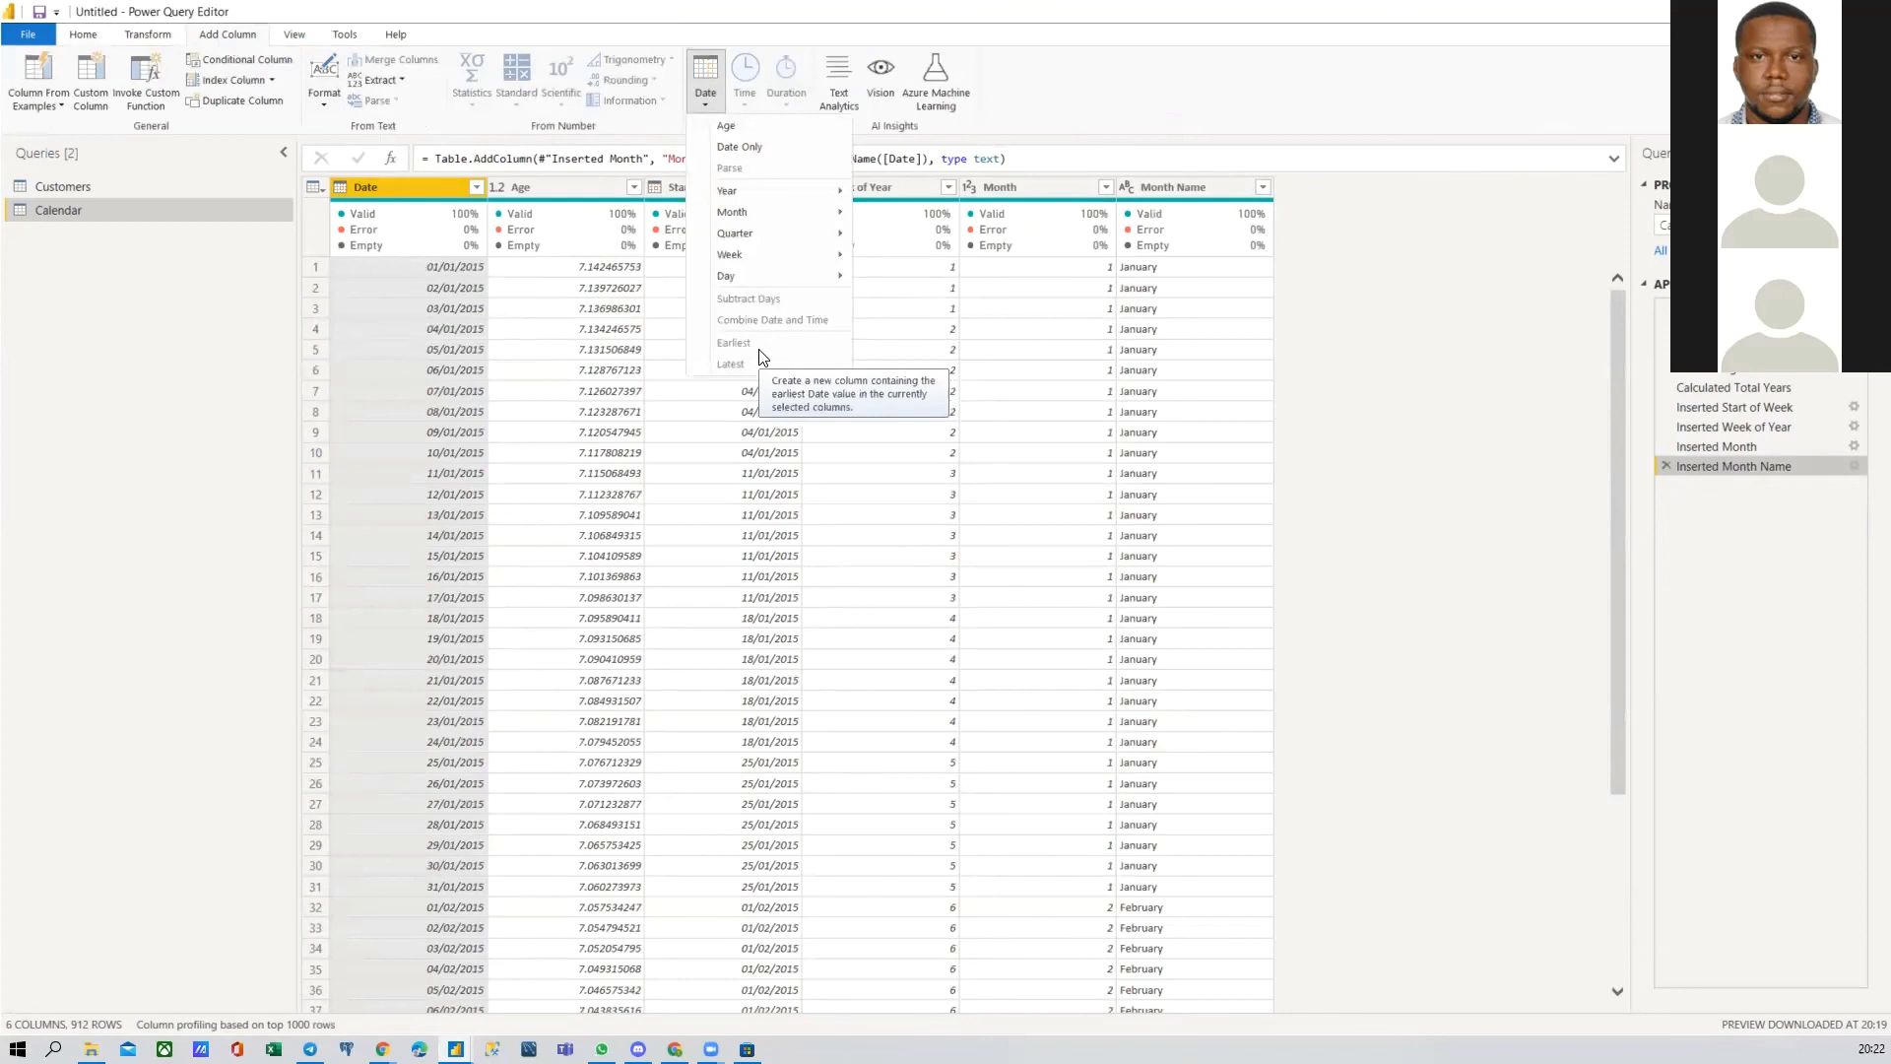
left_click(145, 36)
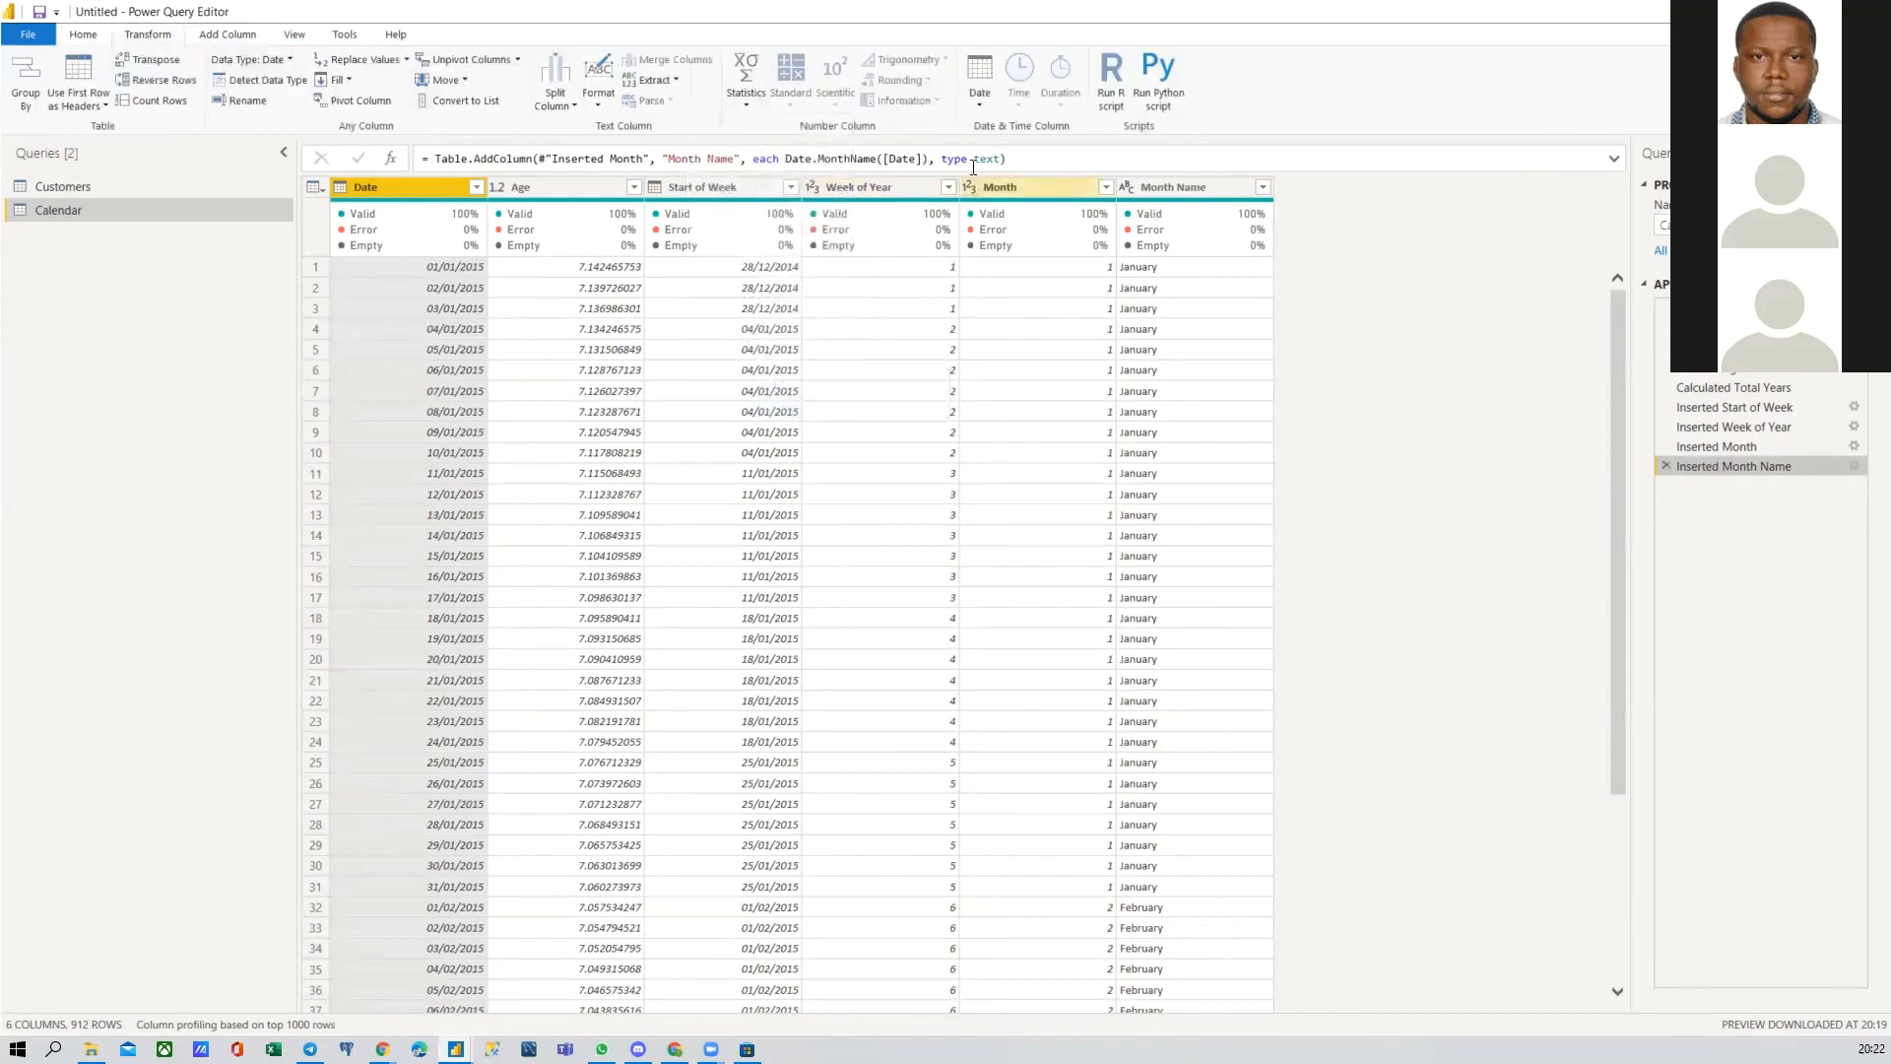
left_click(980, 81)
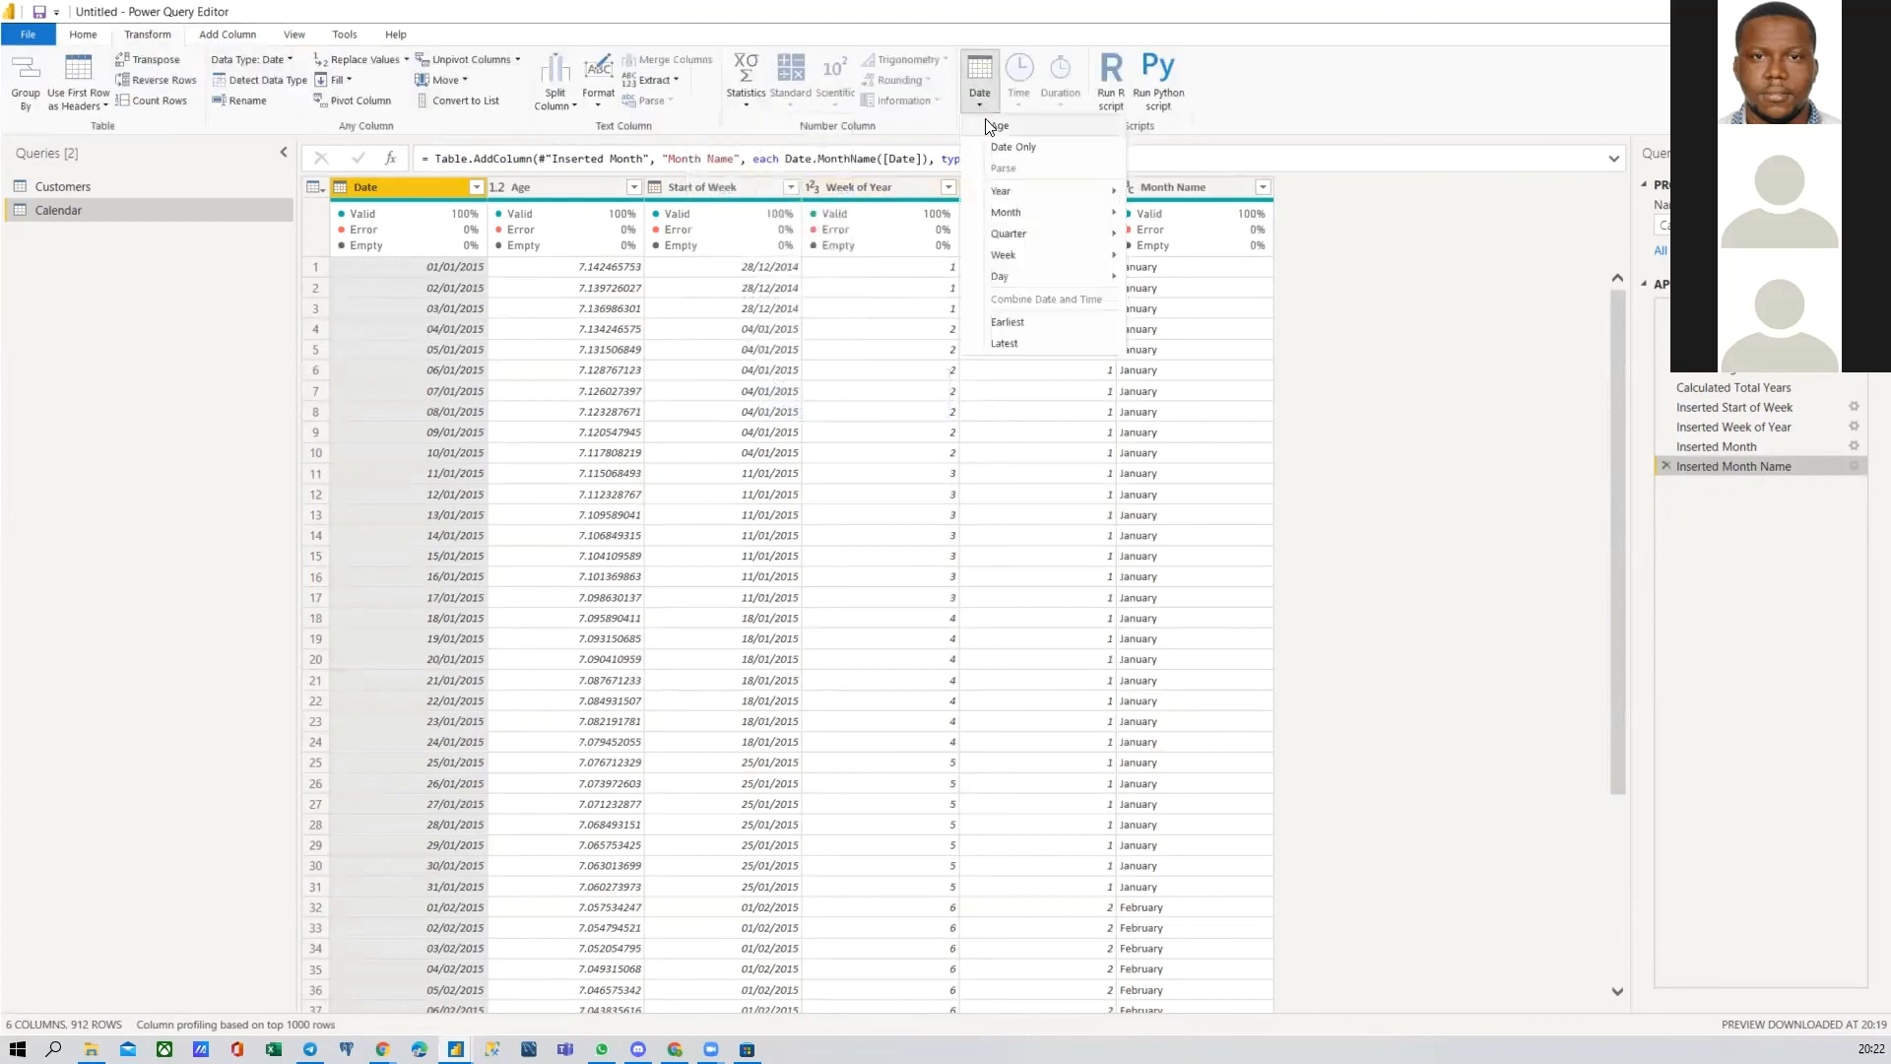
left_click(1005, 343)
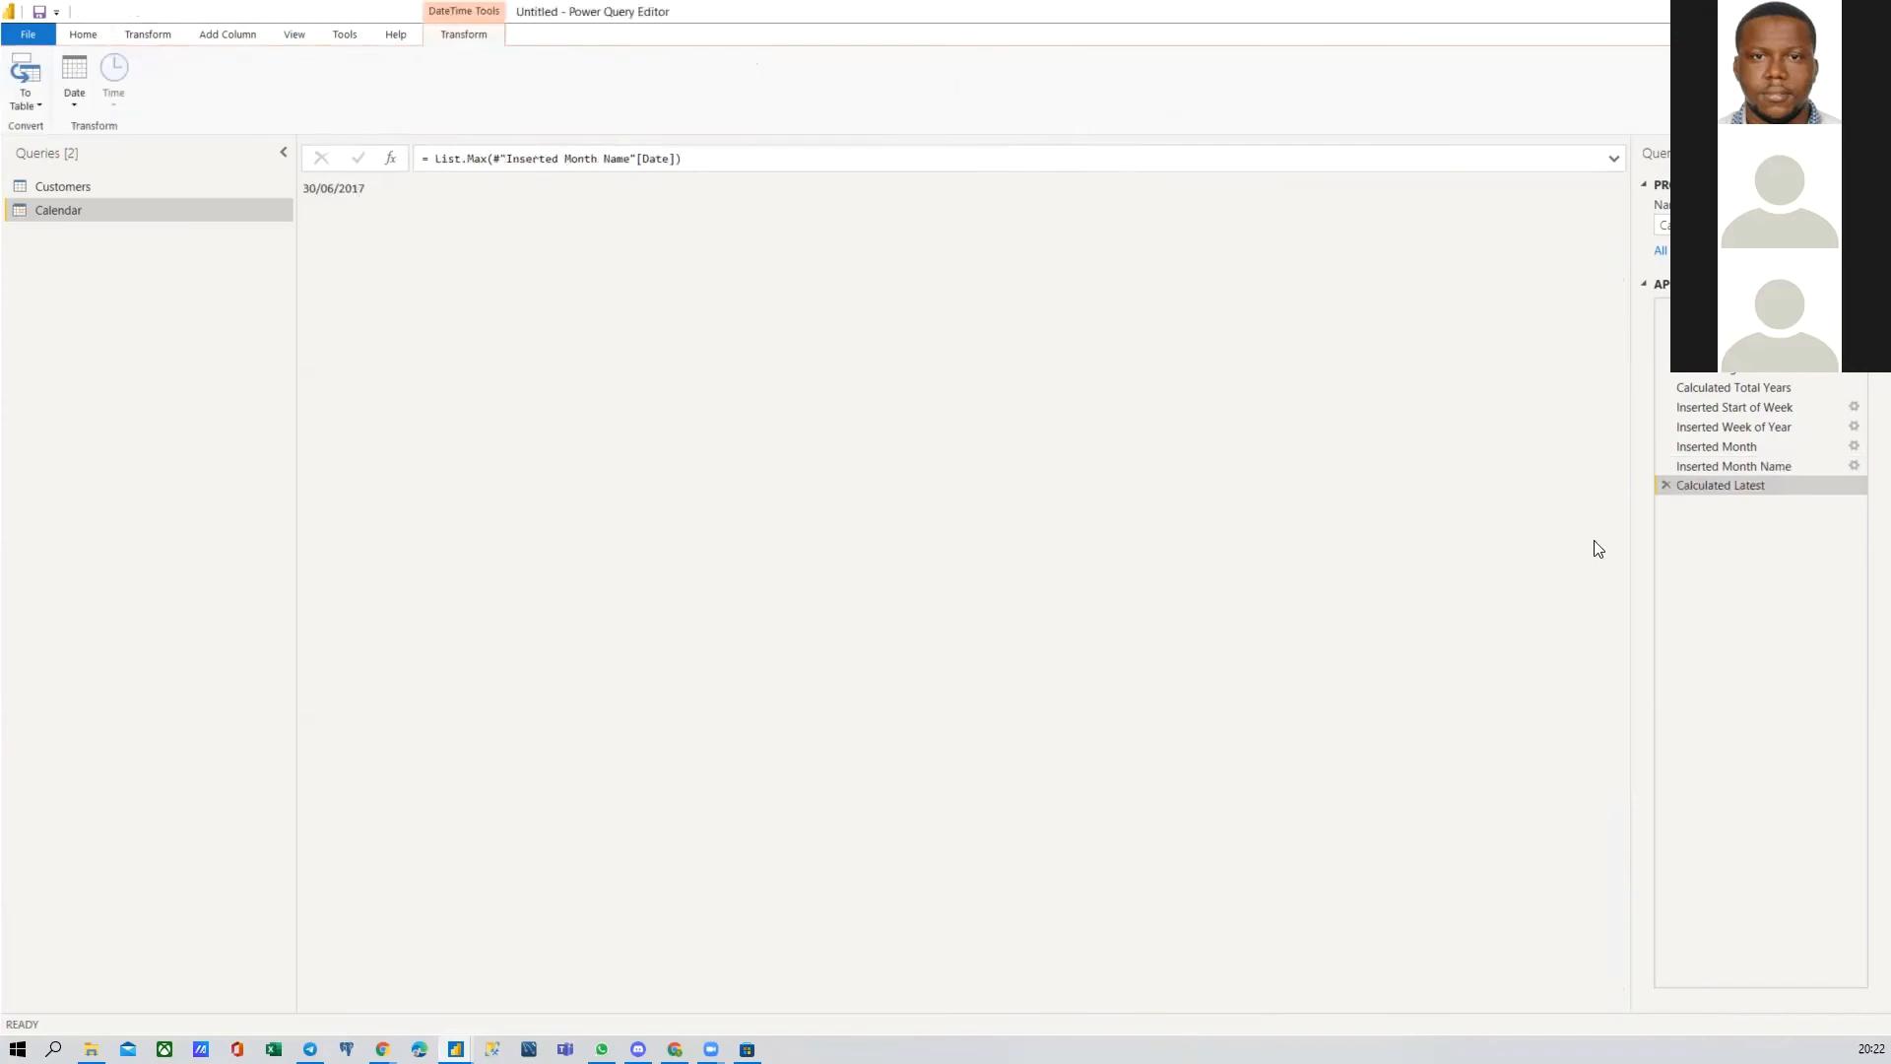
left_click(1666, 485)
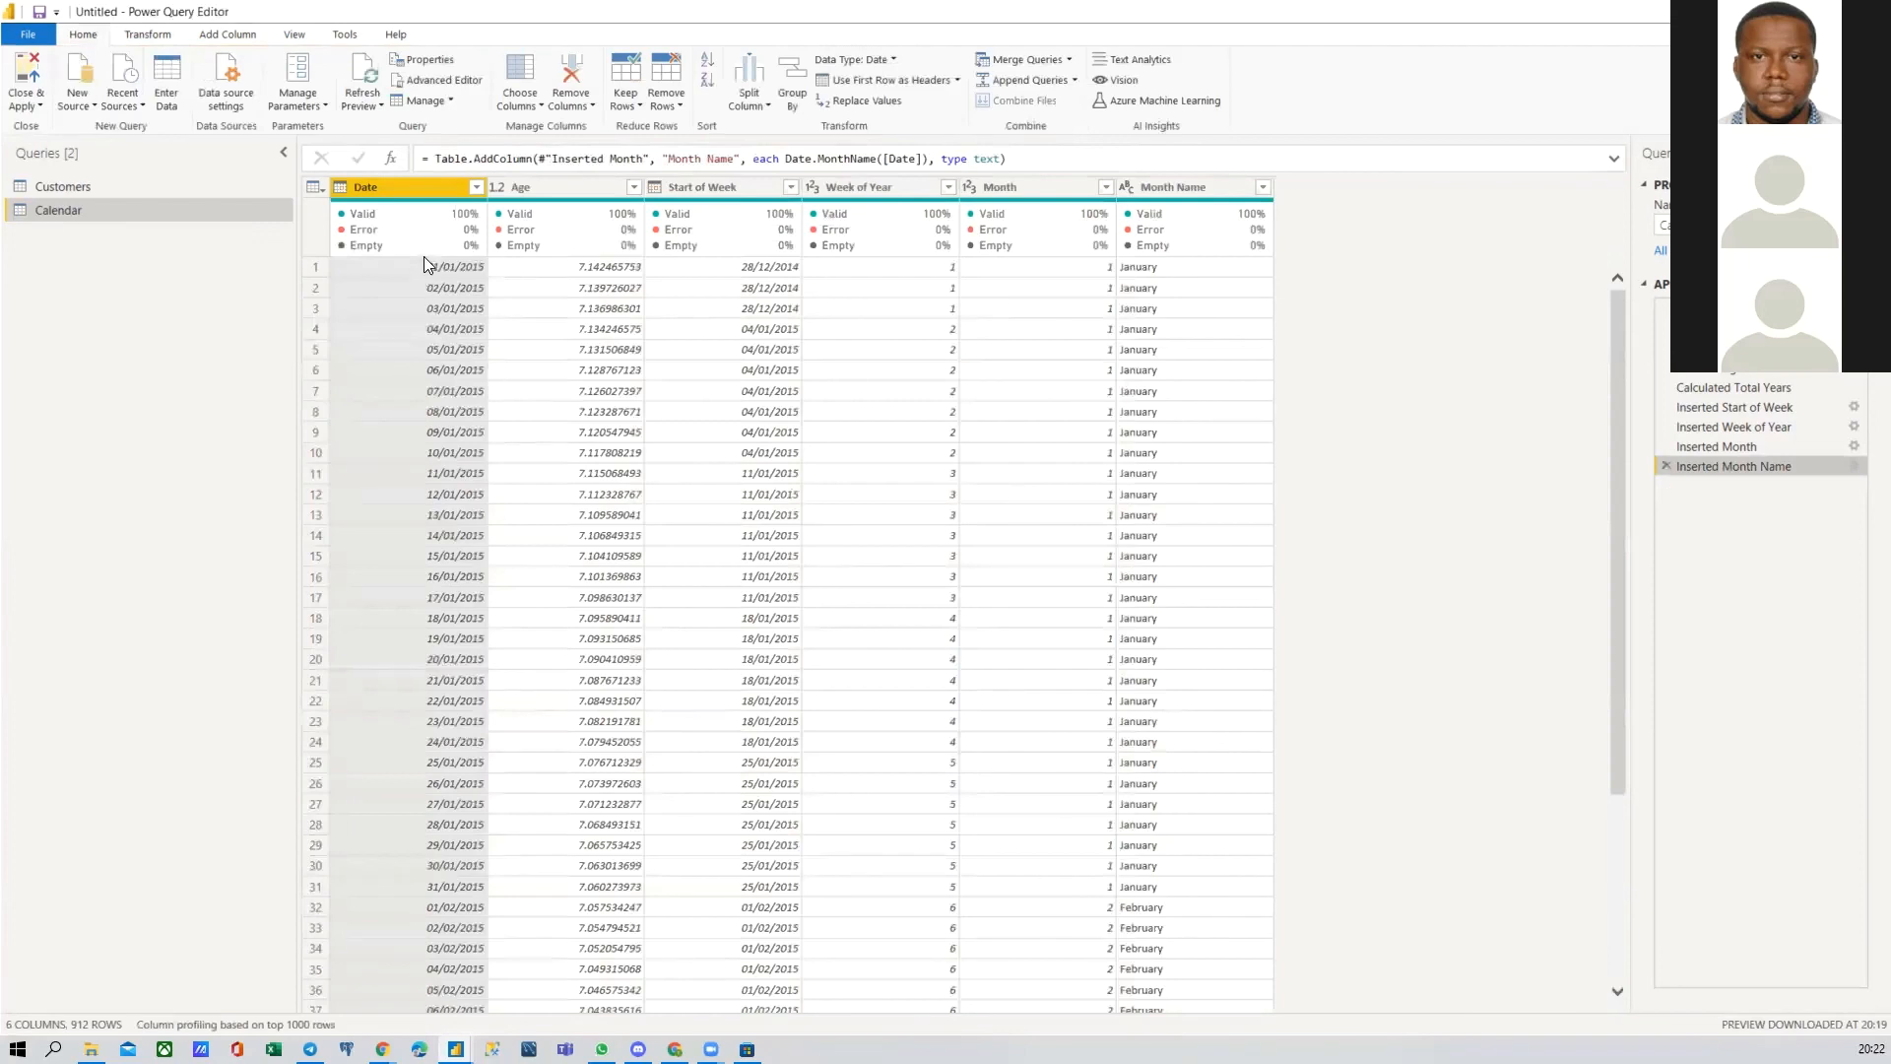
left_click(144, 35)
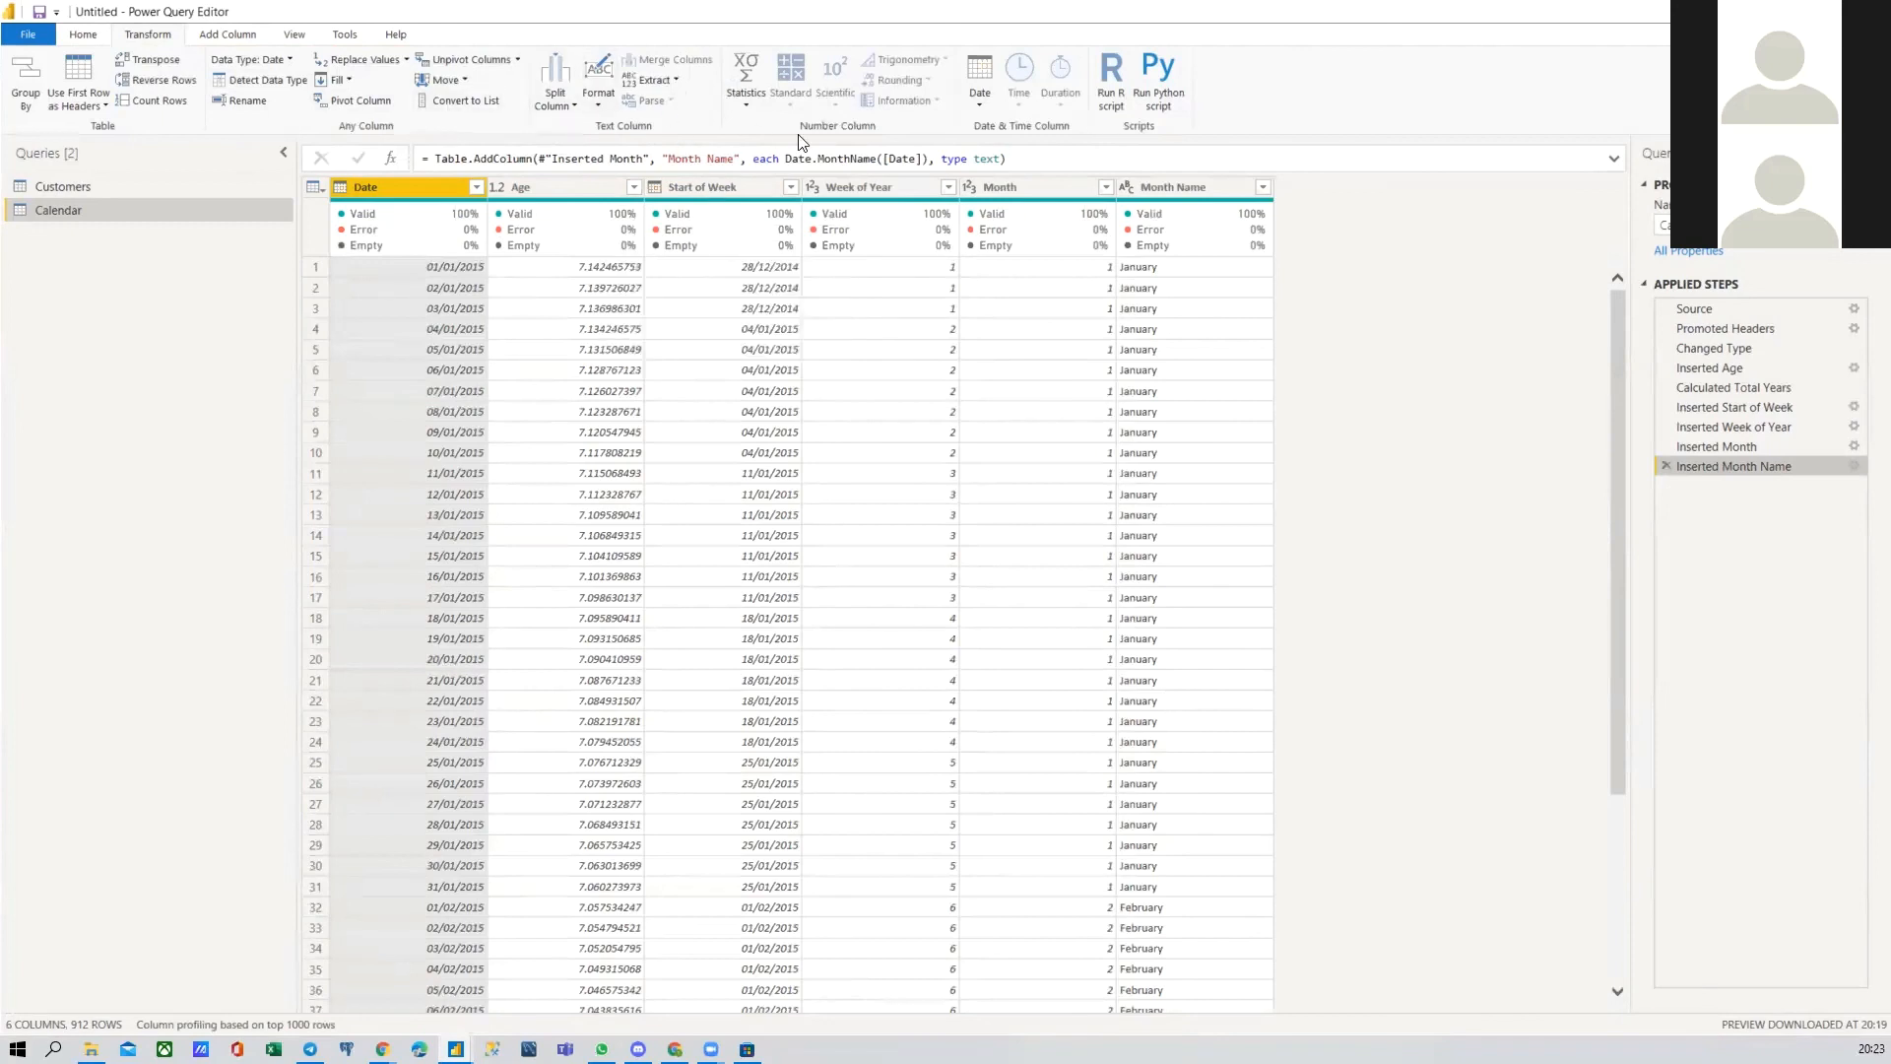
left_click(980, 98)
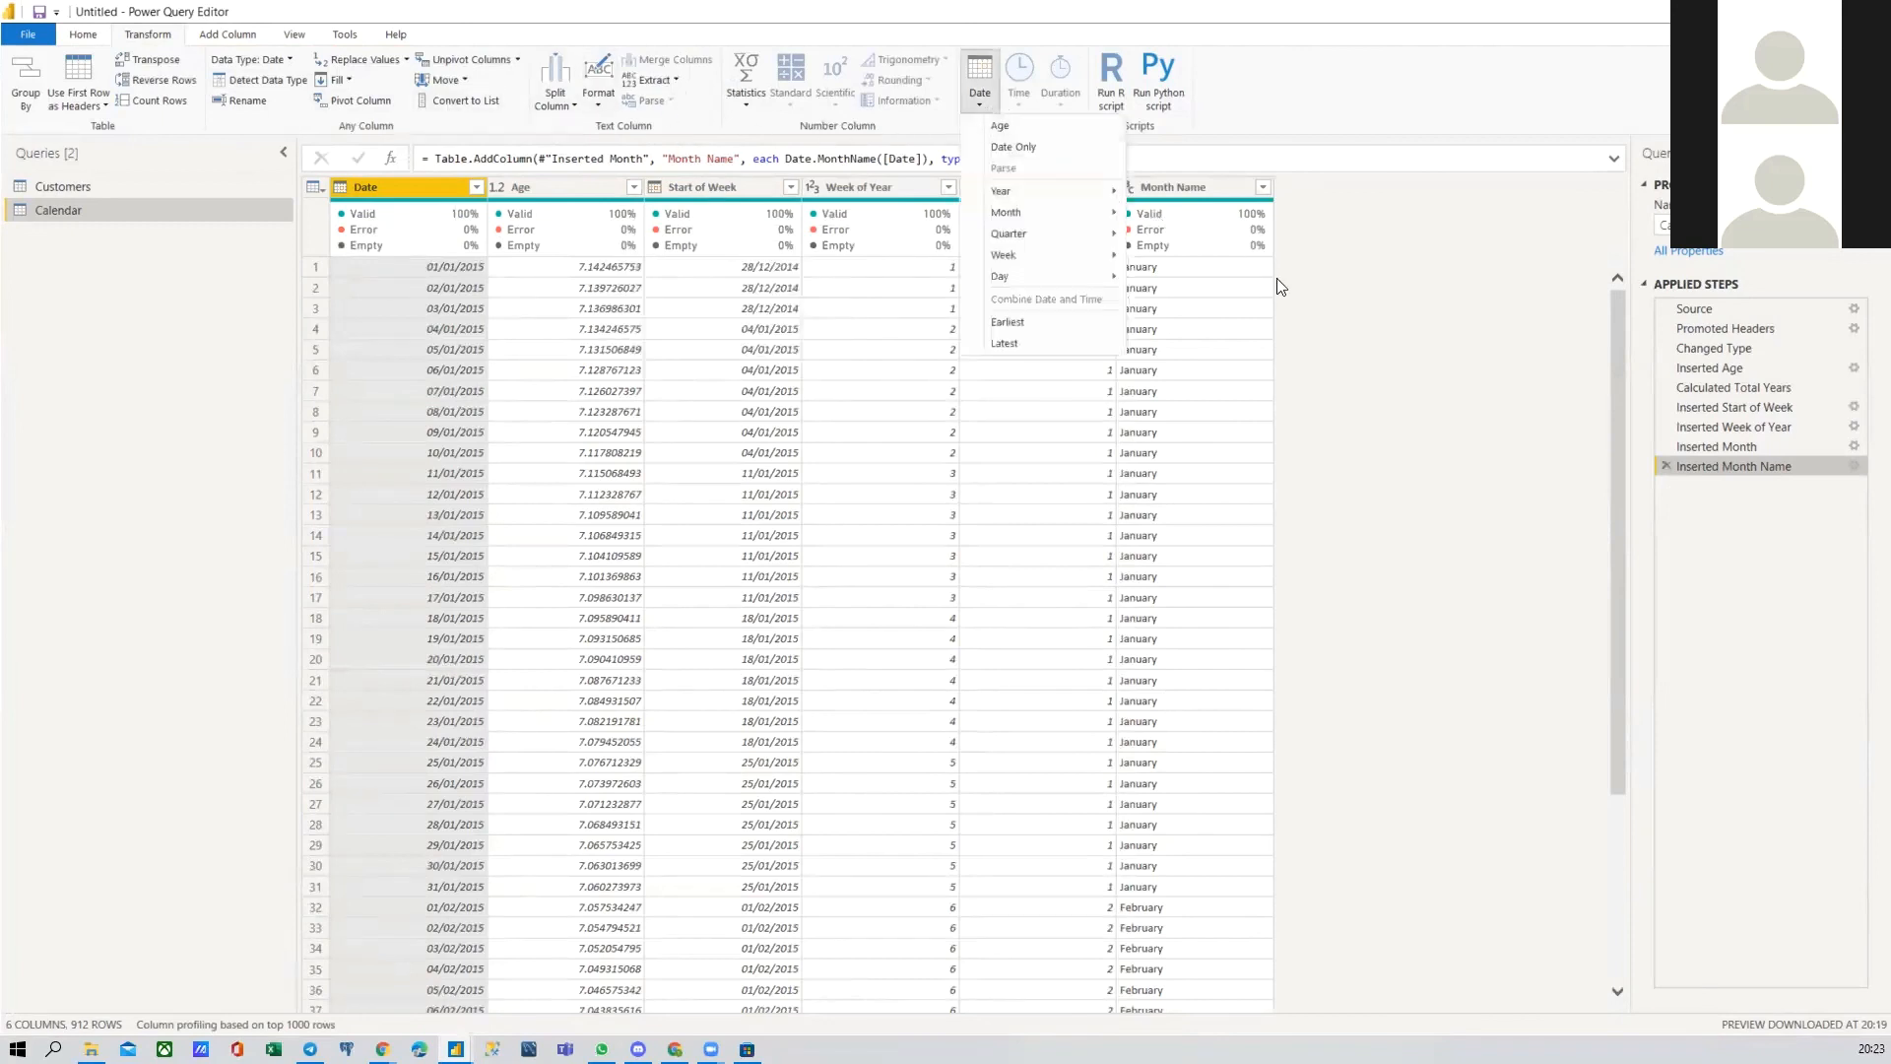
left_click(1385, 368)
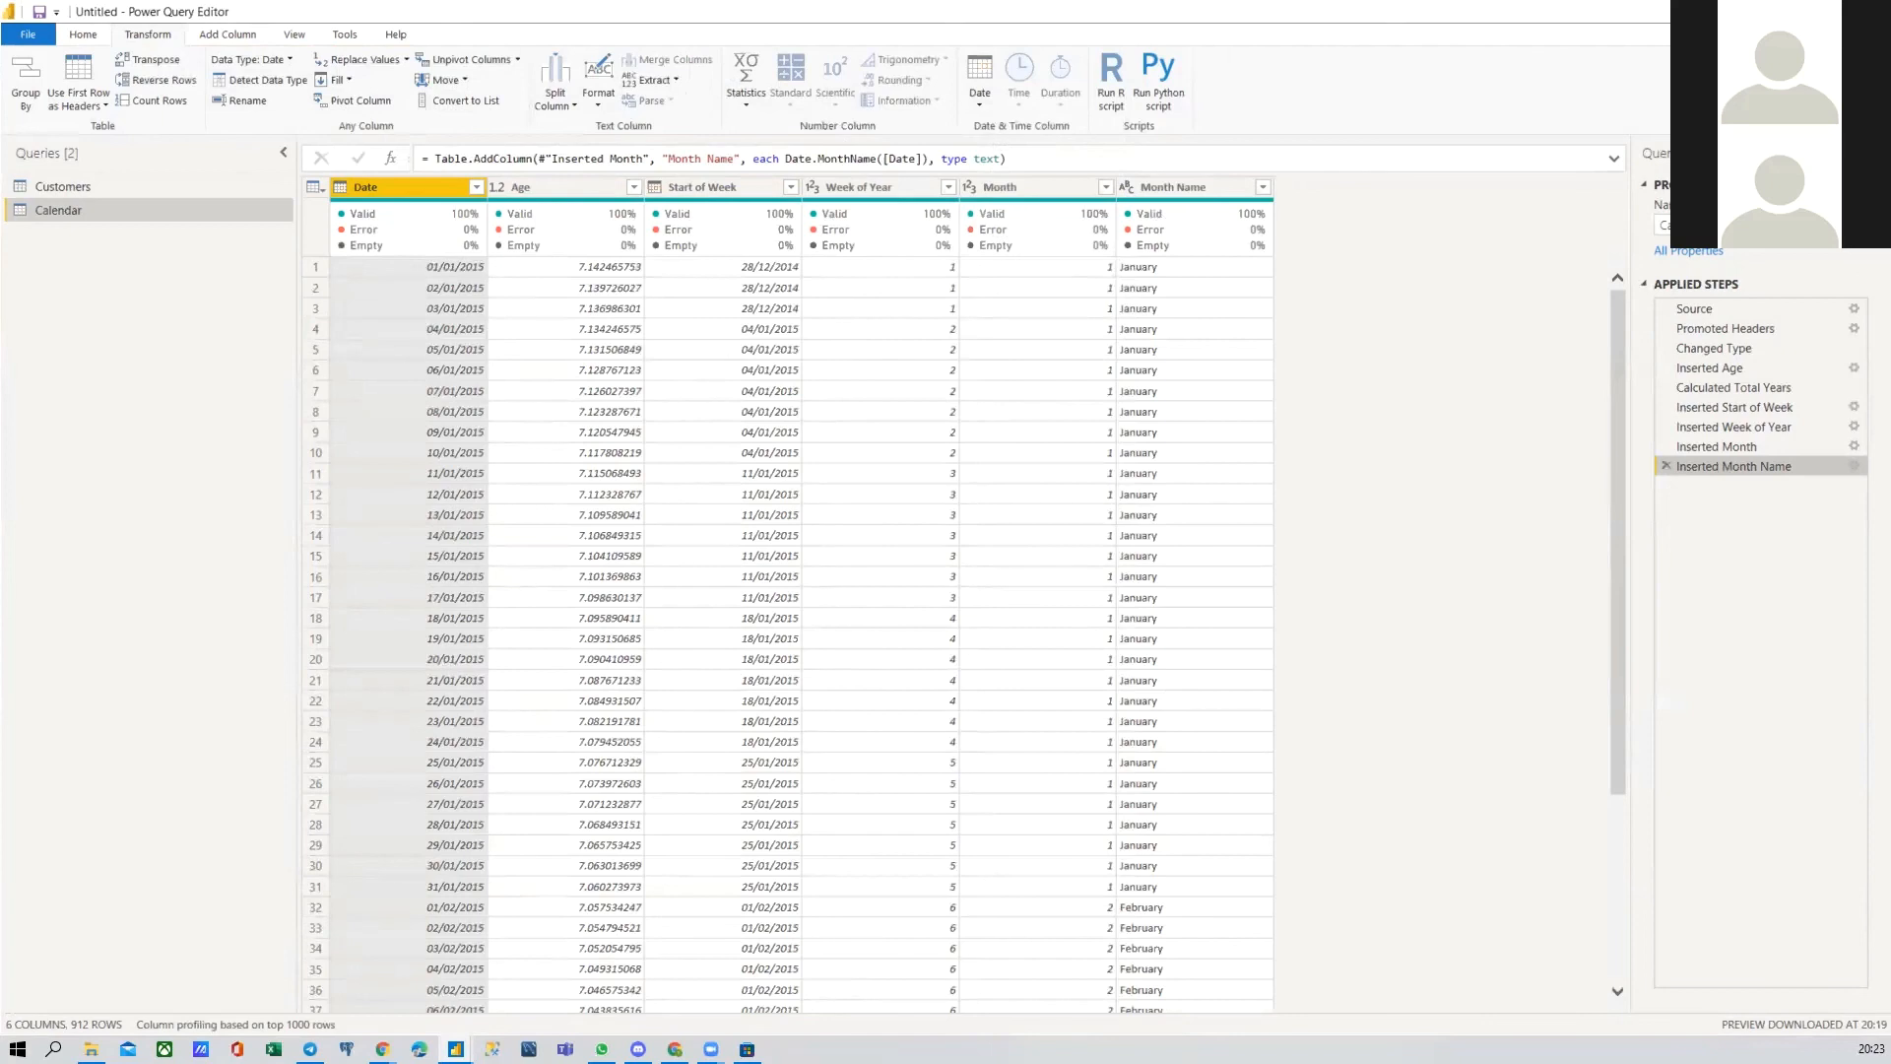
key("alt+Tab")
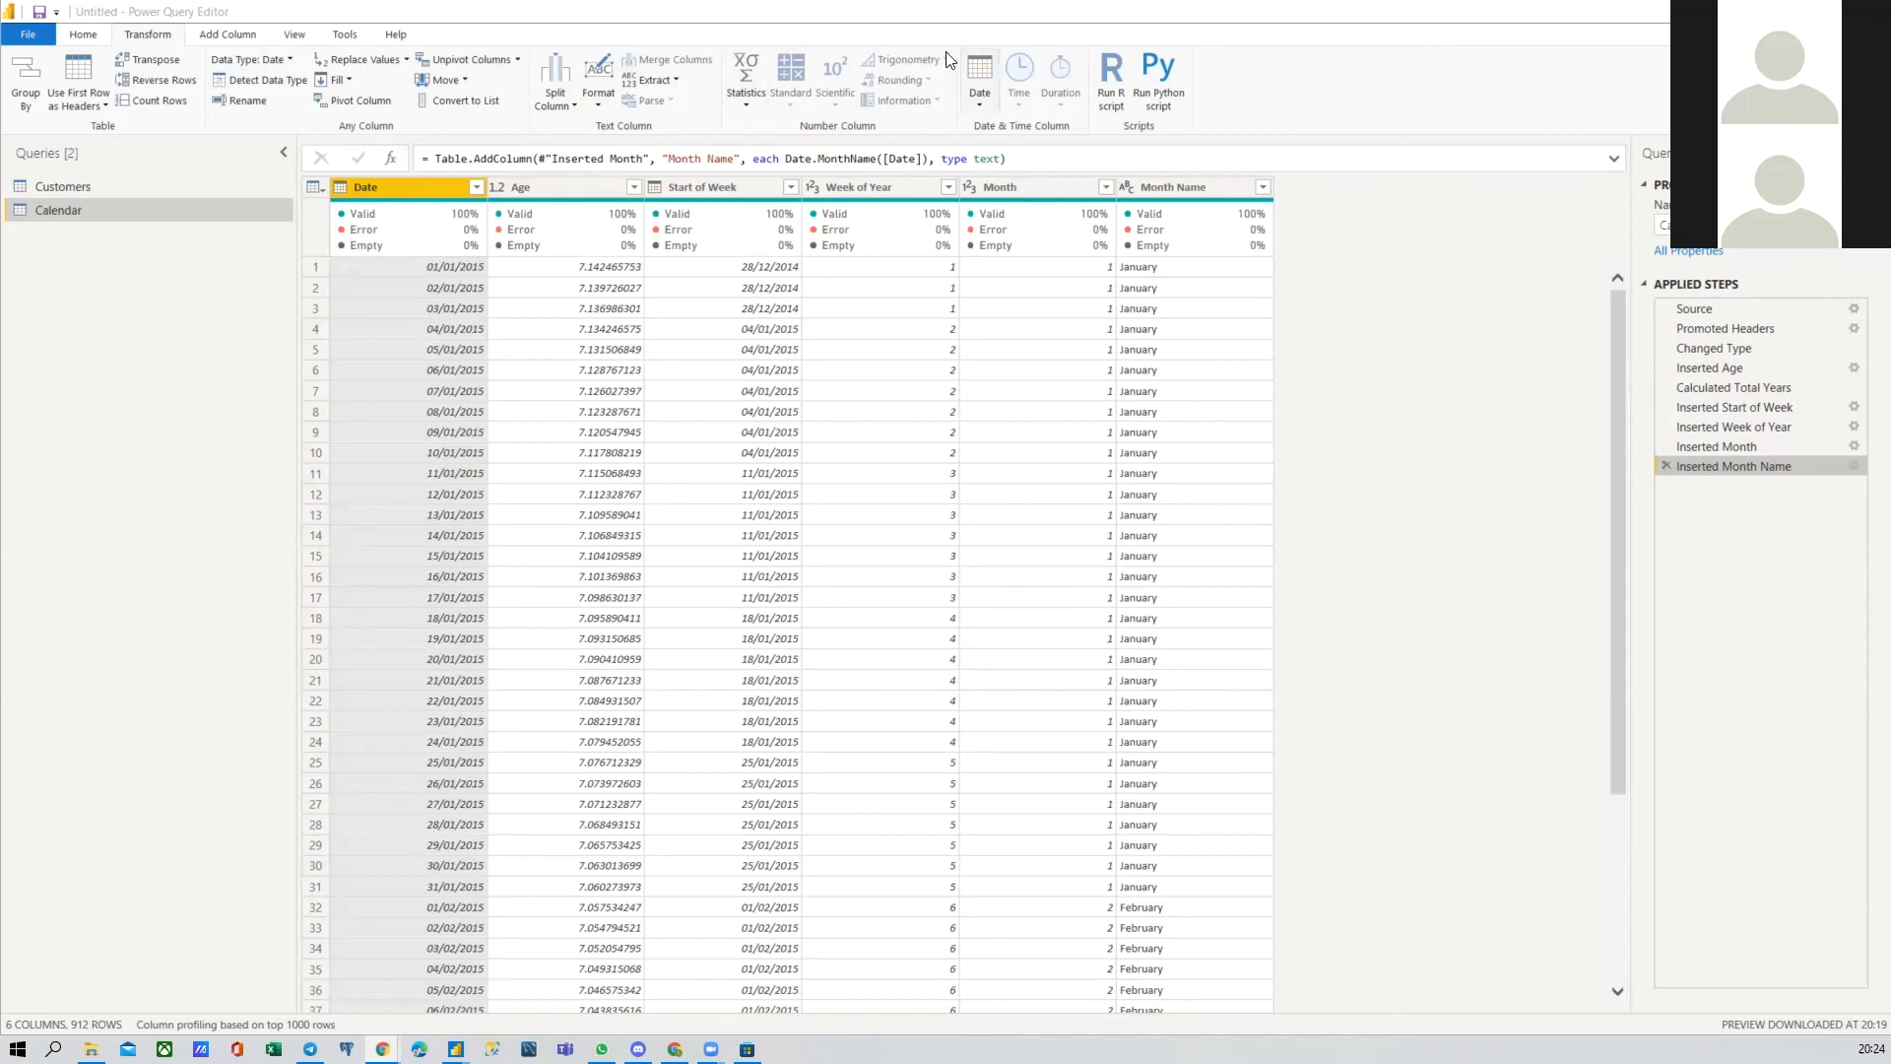
Step: Open the Customers query and examine which statistics operations are available for the Username and EmailAddress text columns
left_click(77, 193)
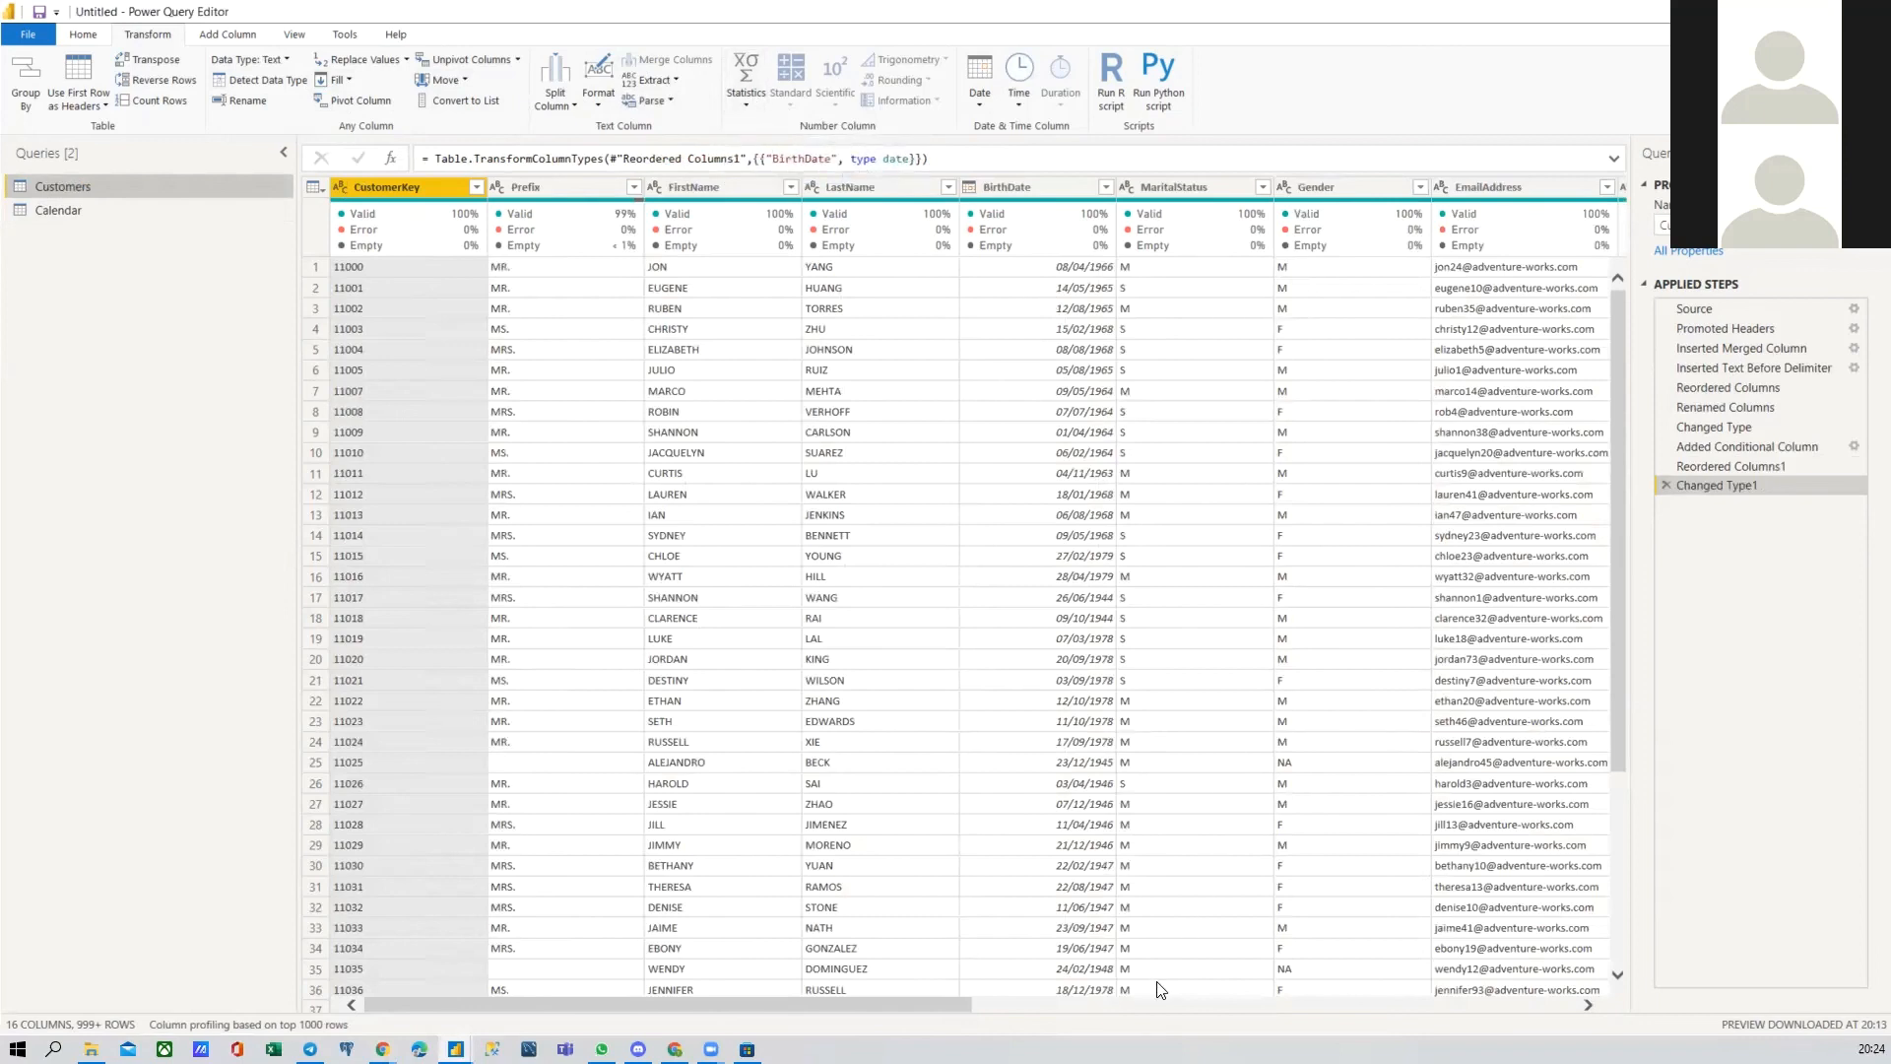
left_click_drag(934, 1005, 1279, 1025)
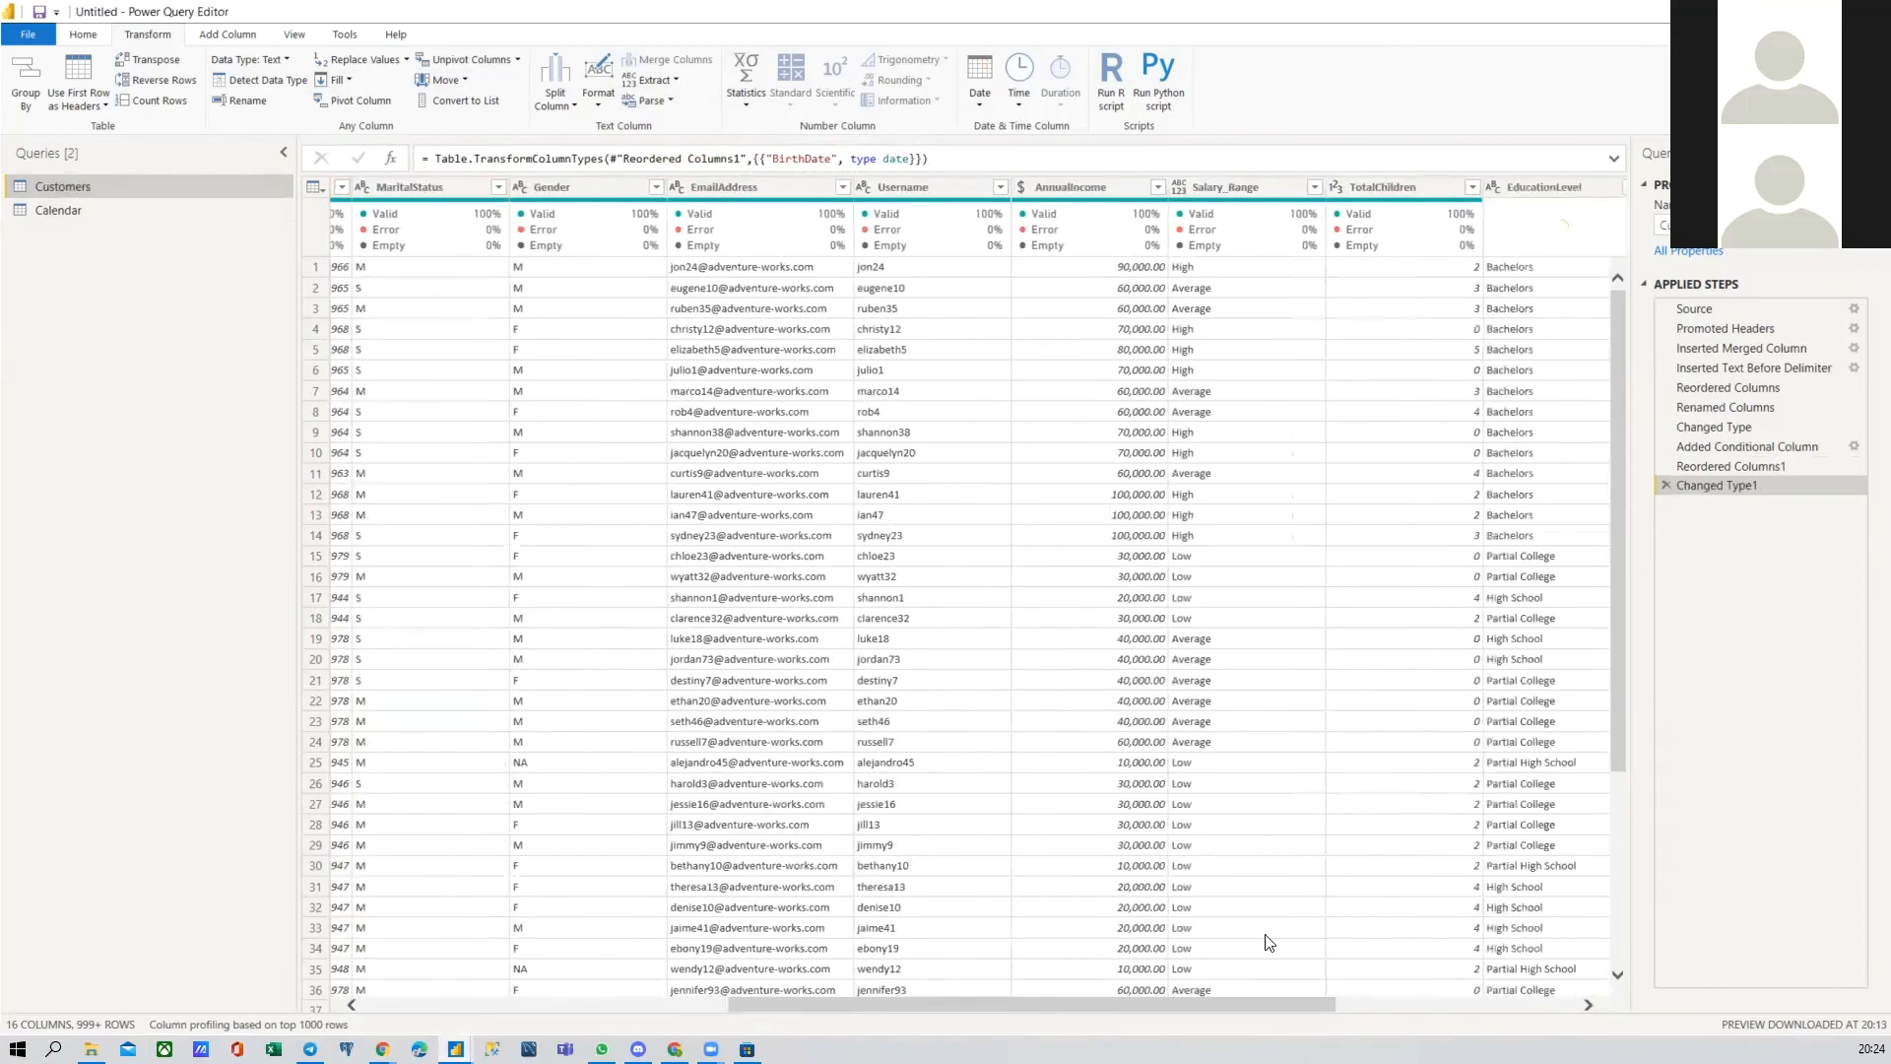
left_click(1103, 189)
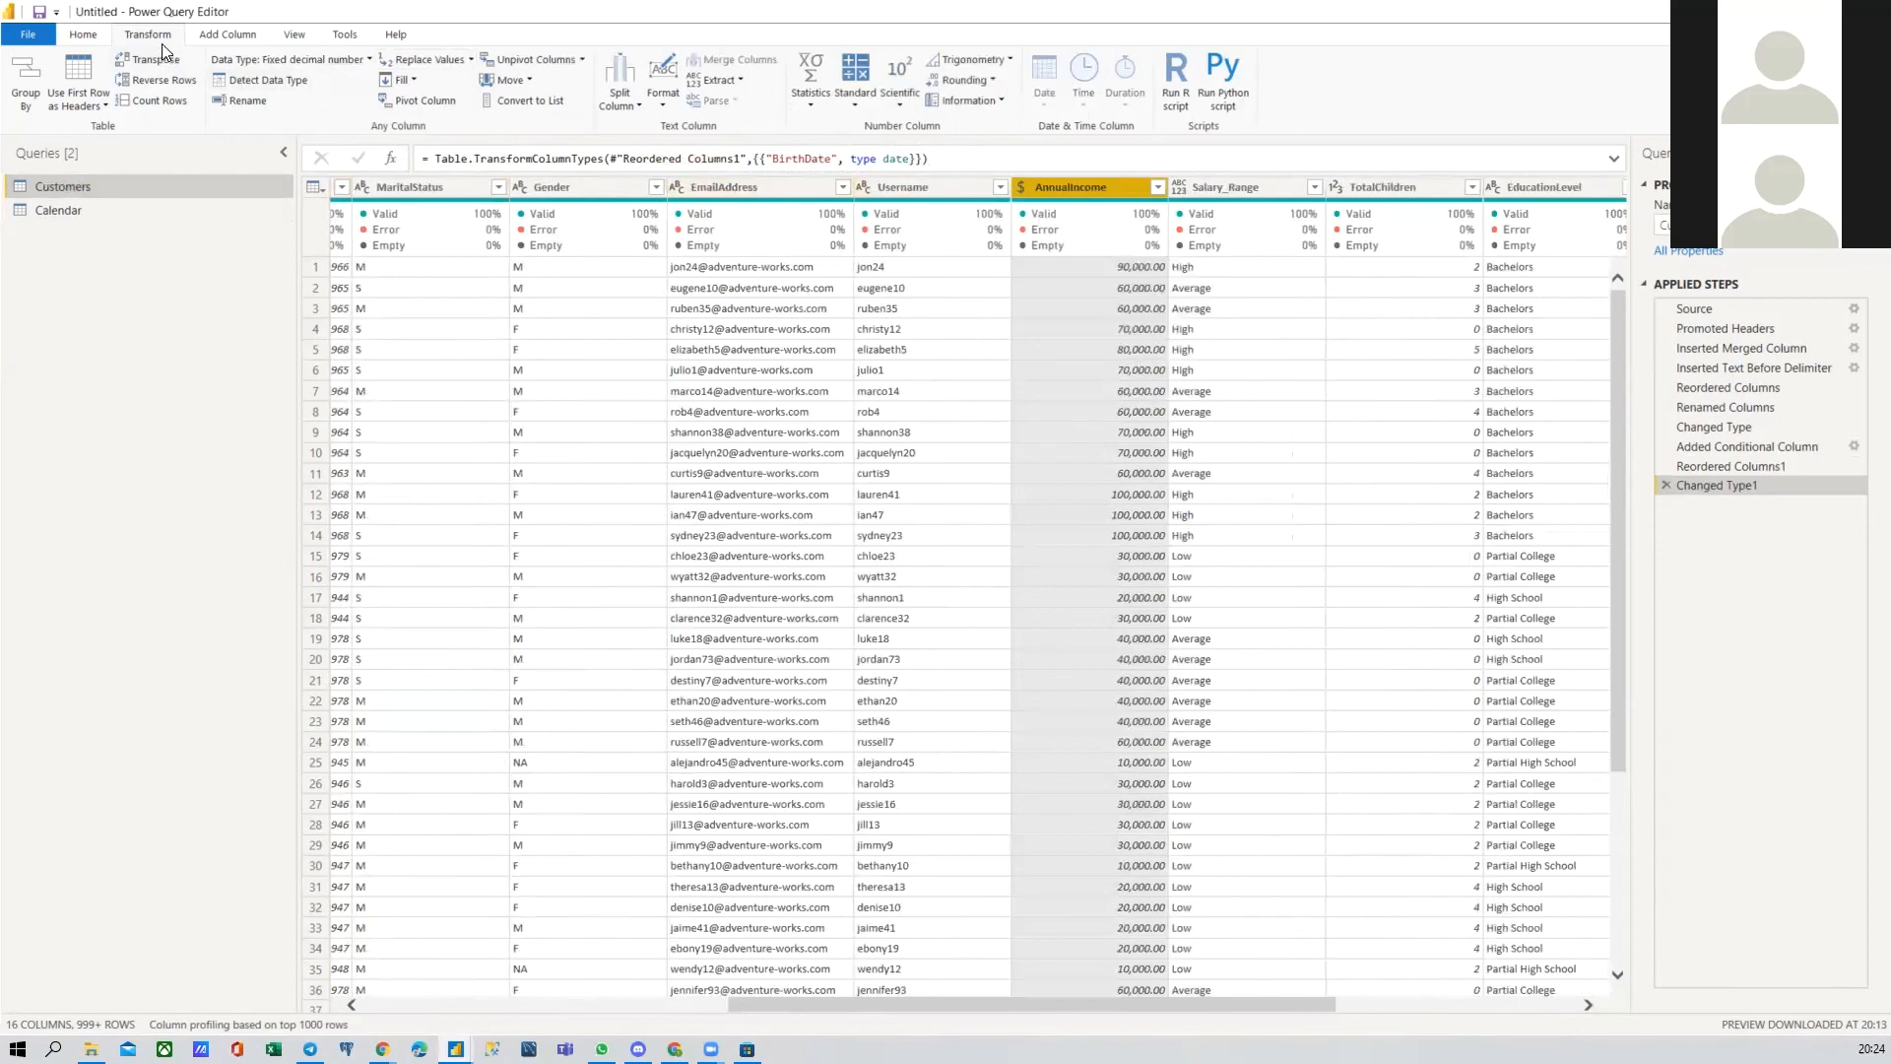
left_click(917, 187)
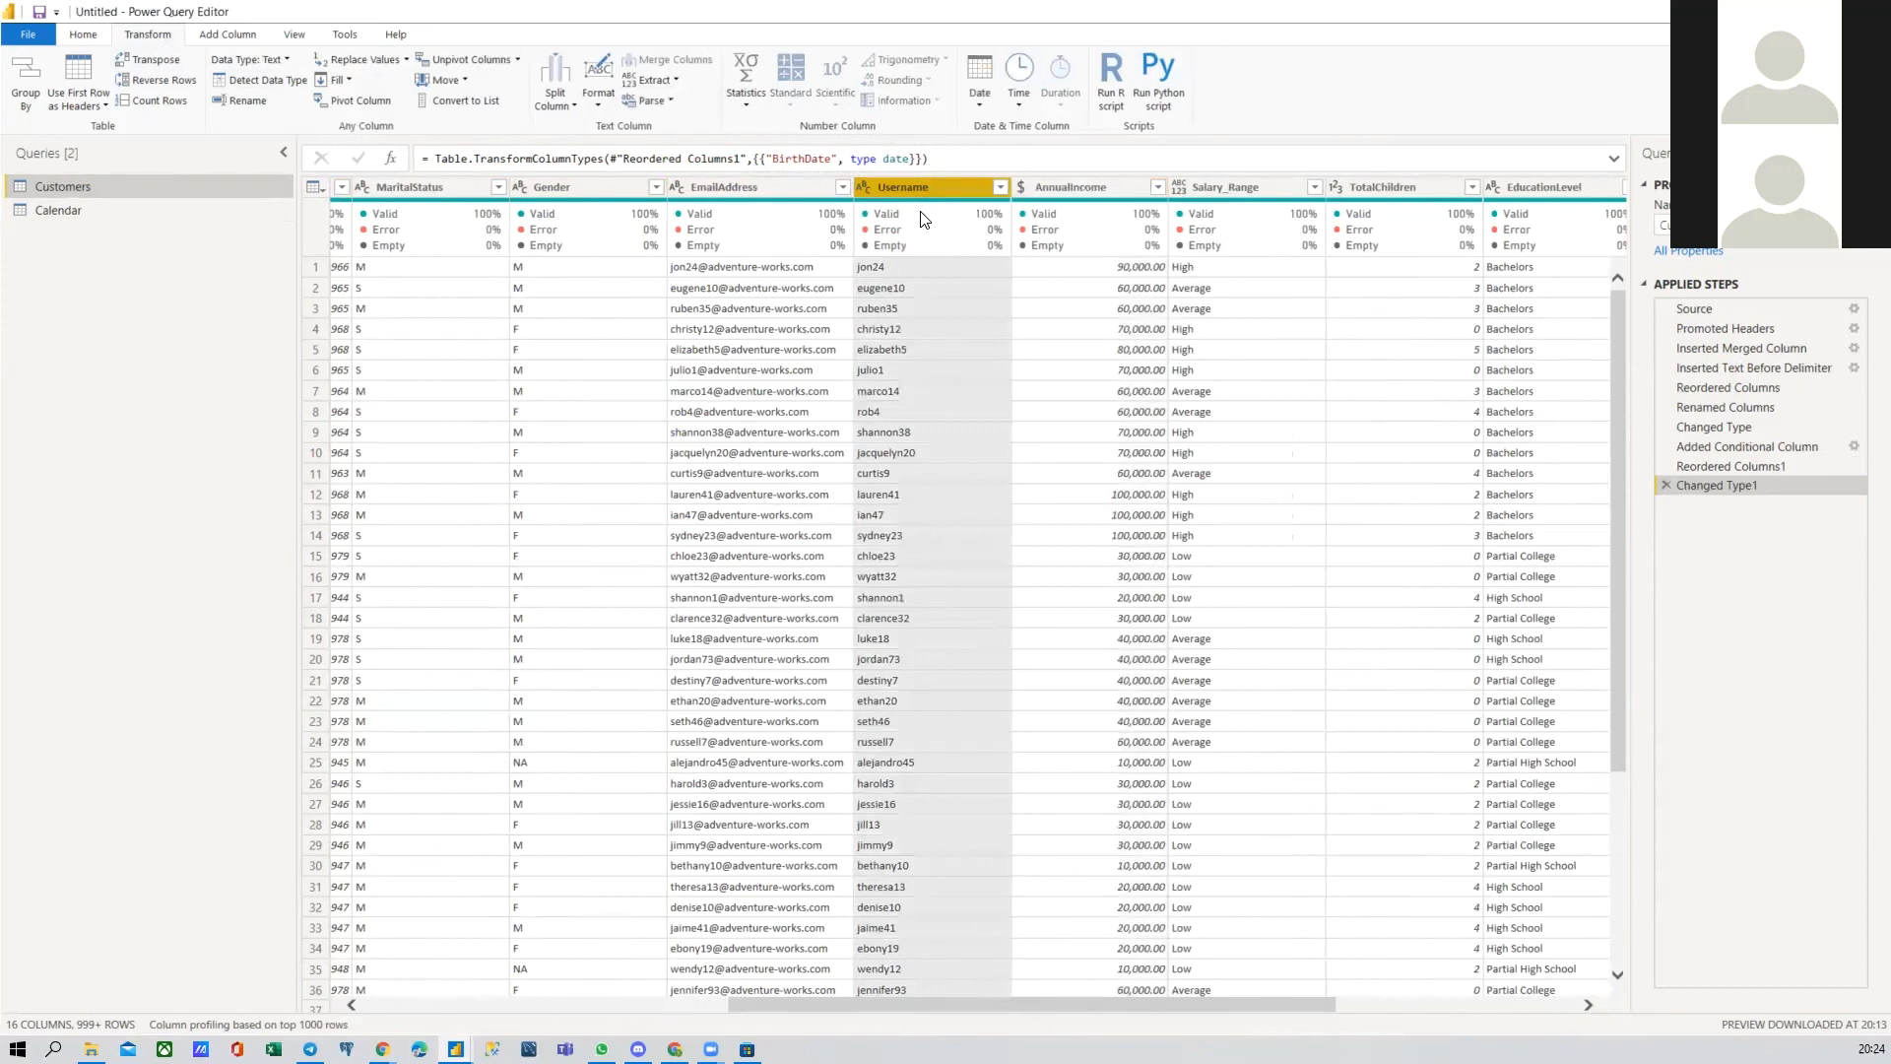
left_click(778, 188, "ctrl")
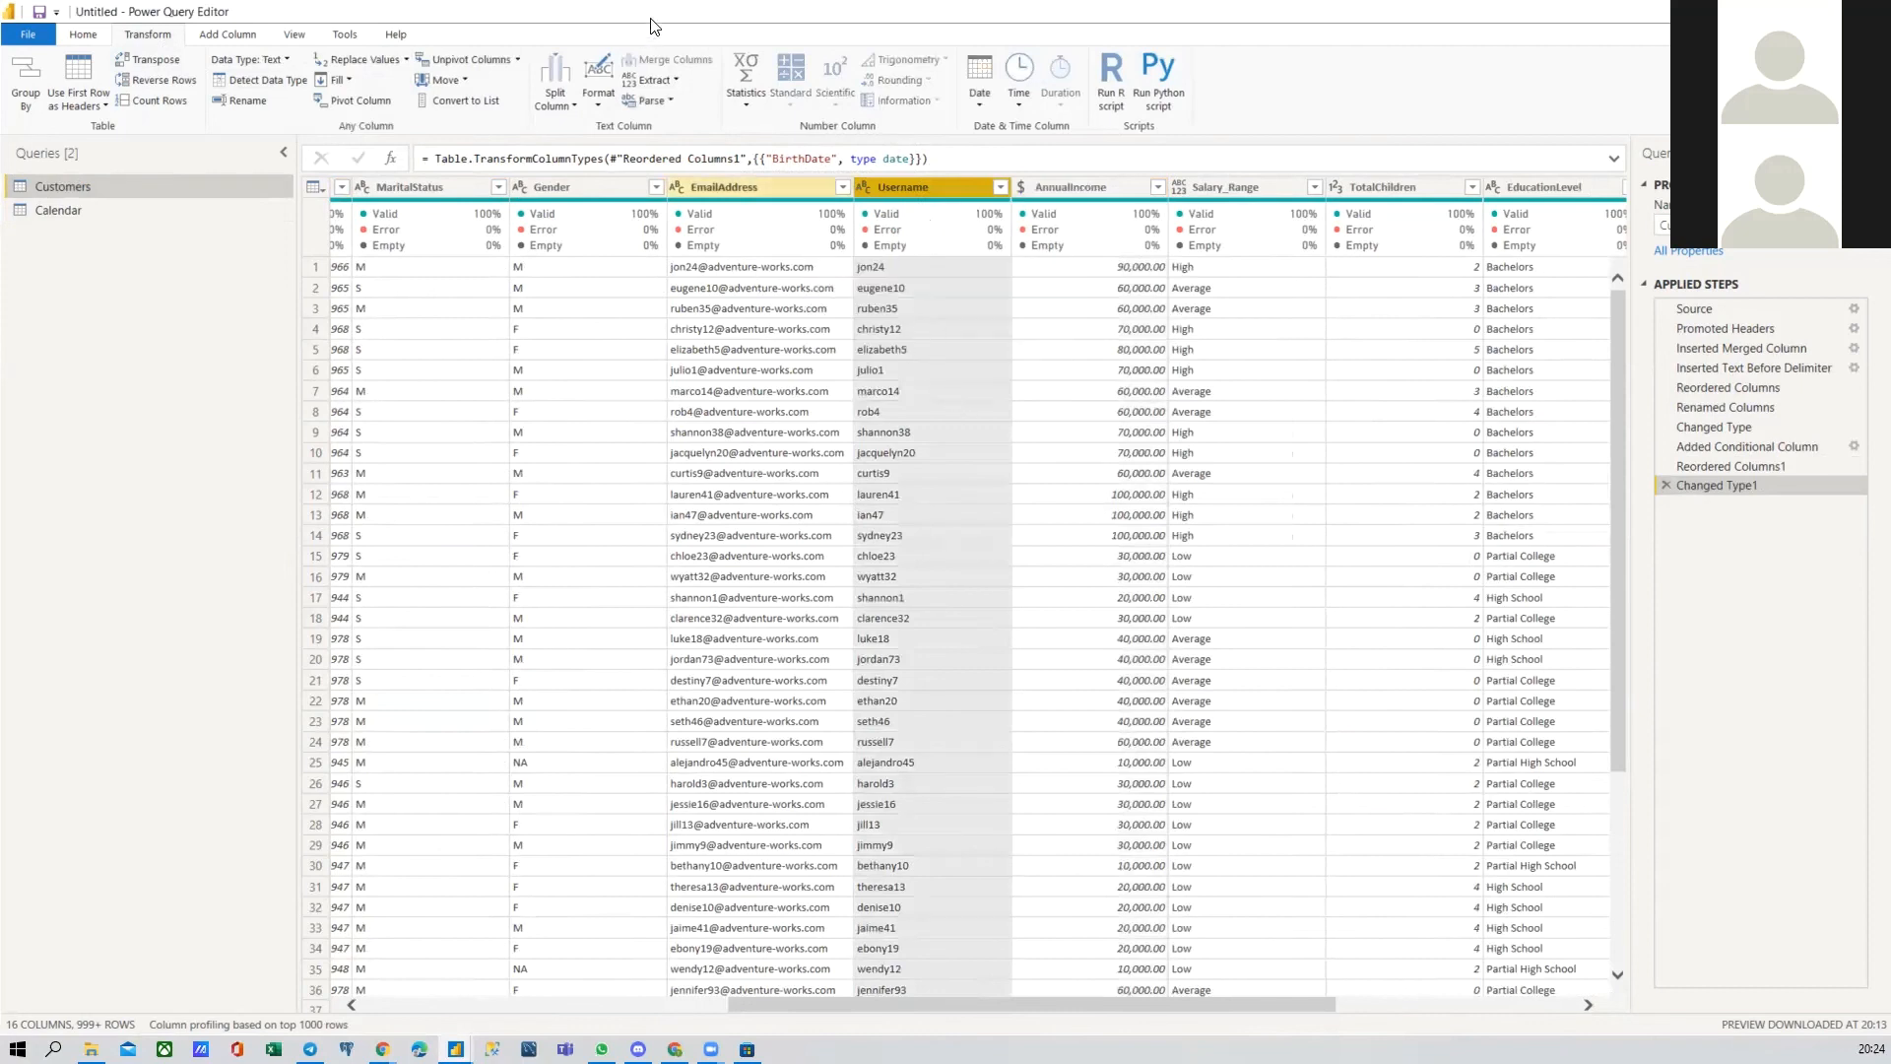
left_click(746, 94)
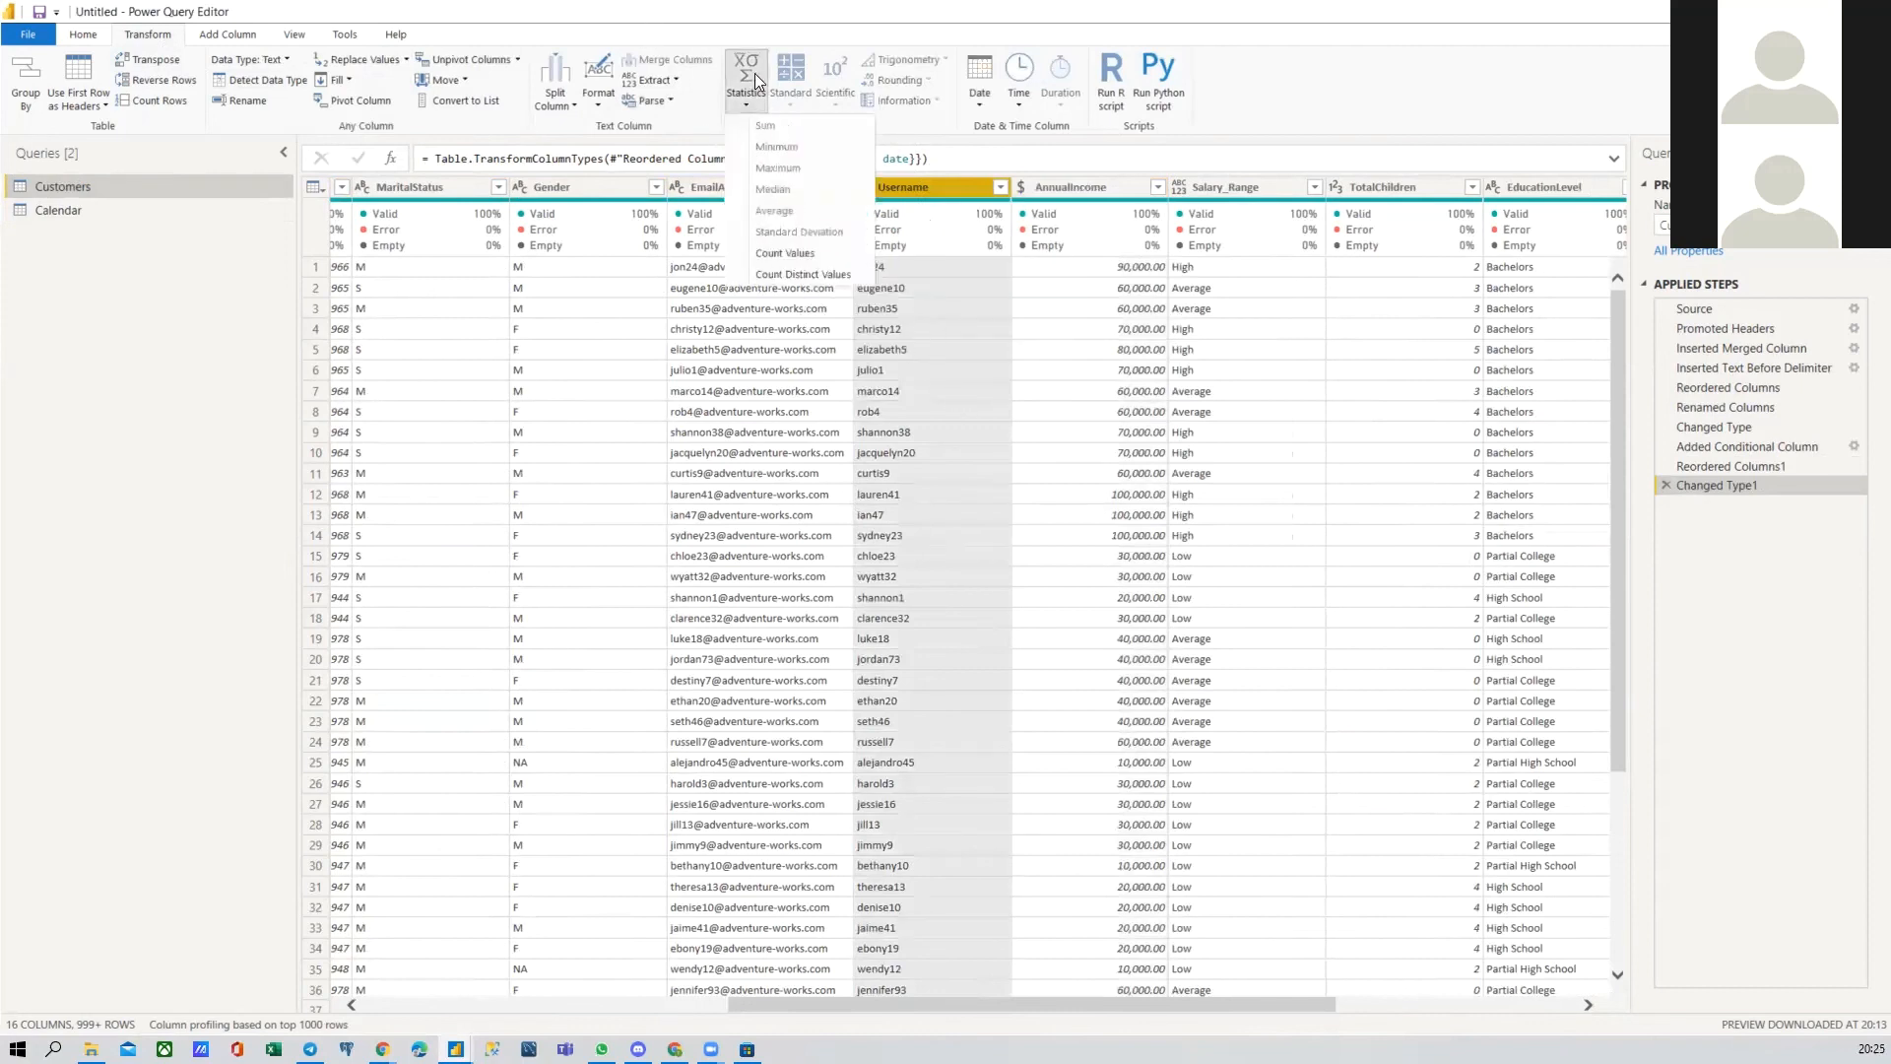
left_click(798, 33)
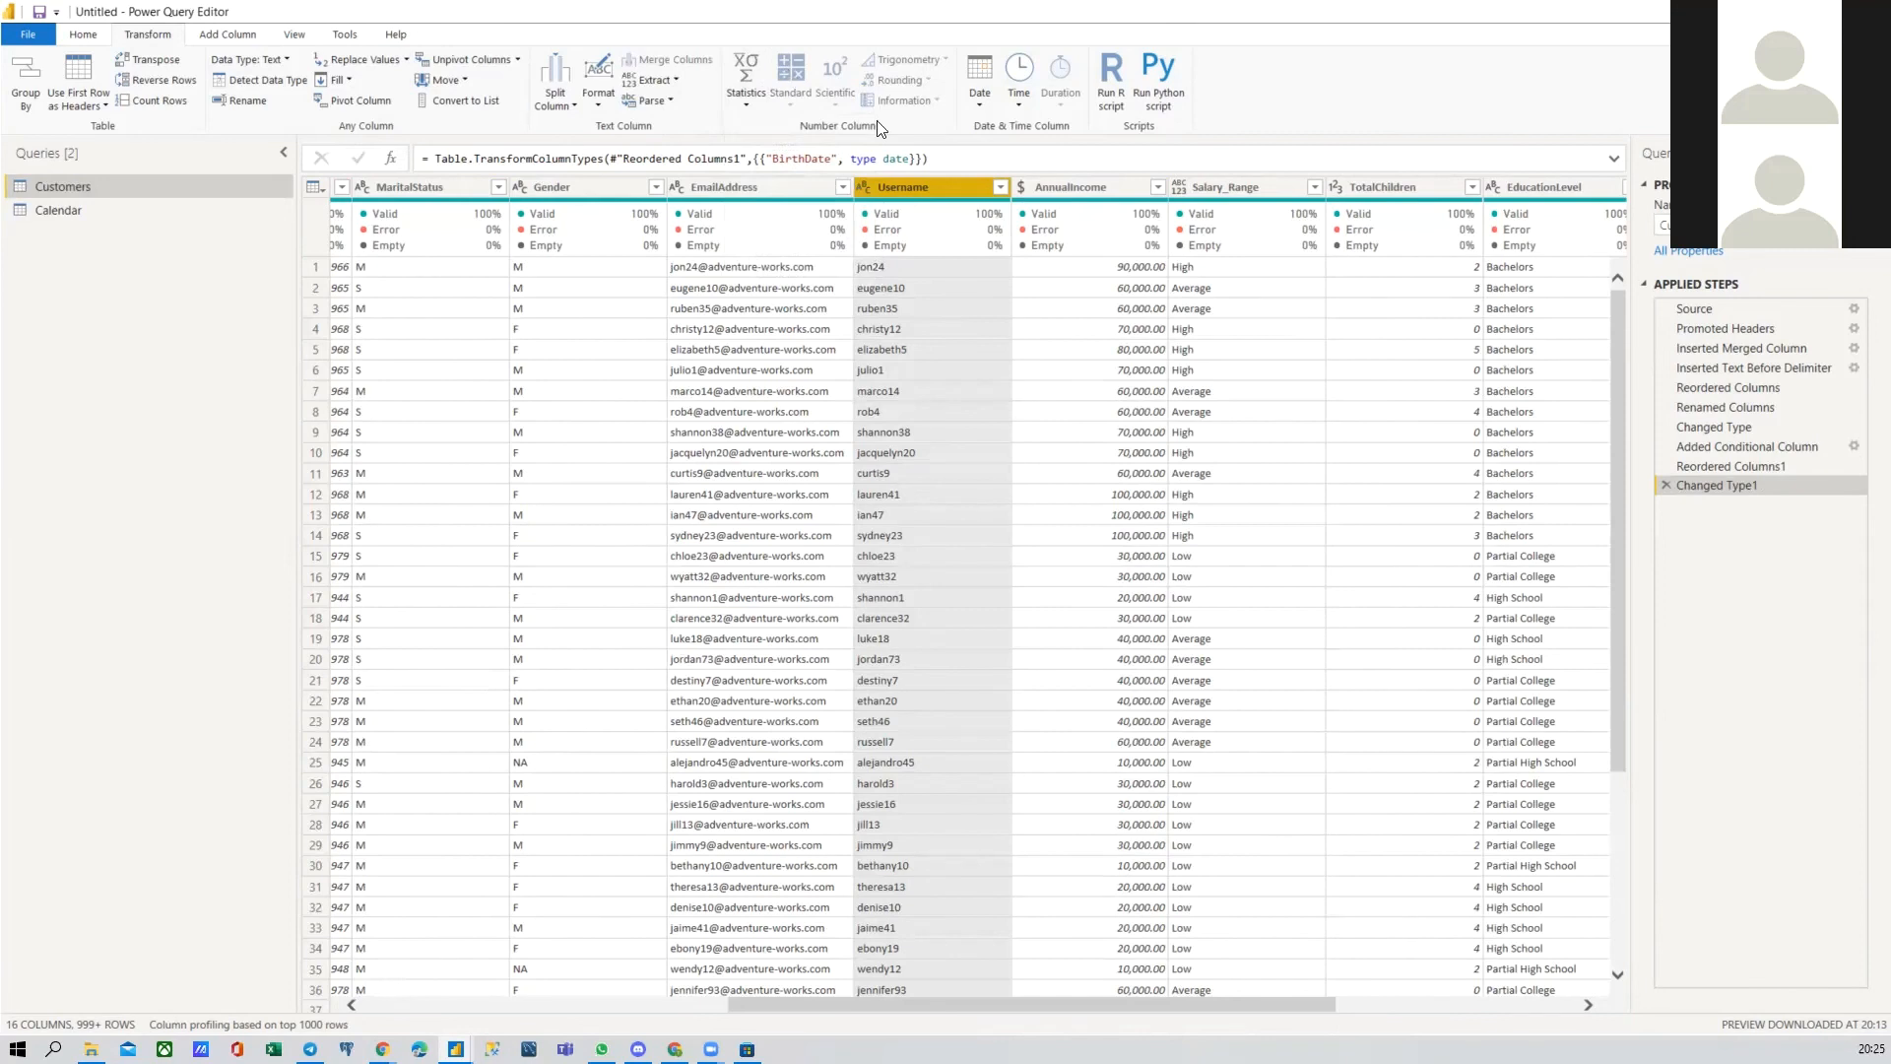
Step: Calculate the sum of the AnnualIncome column and delete the resulting applied step
left_click(1082, 187)
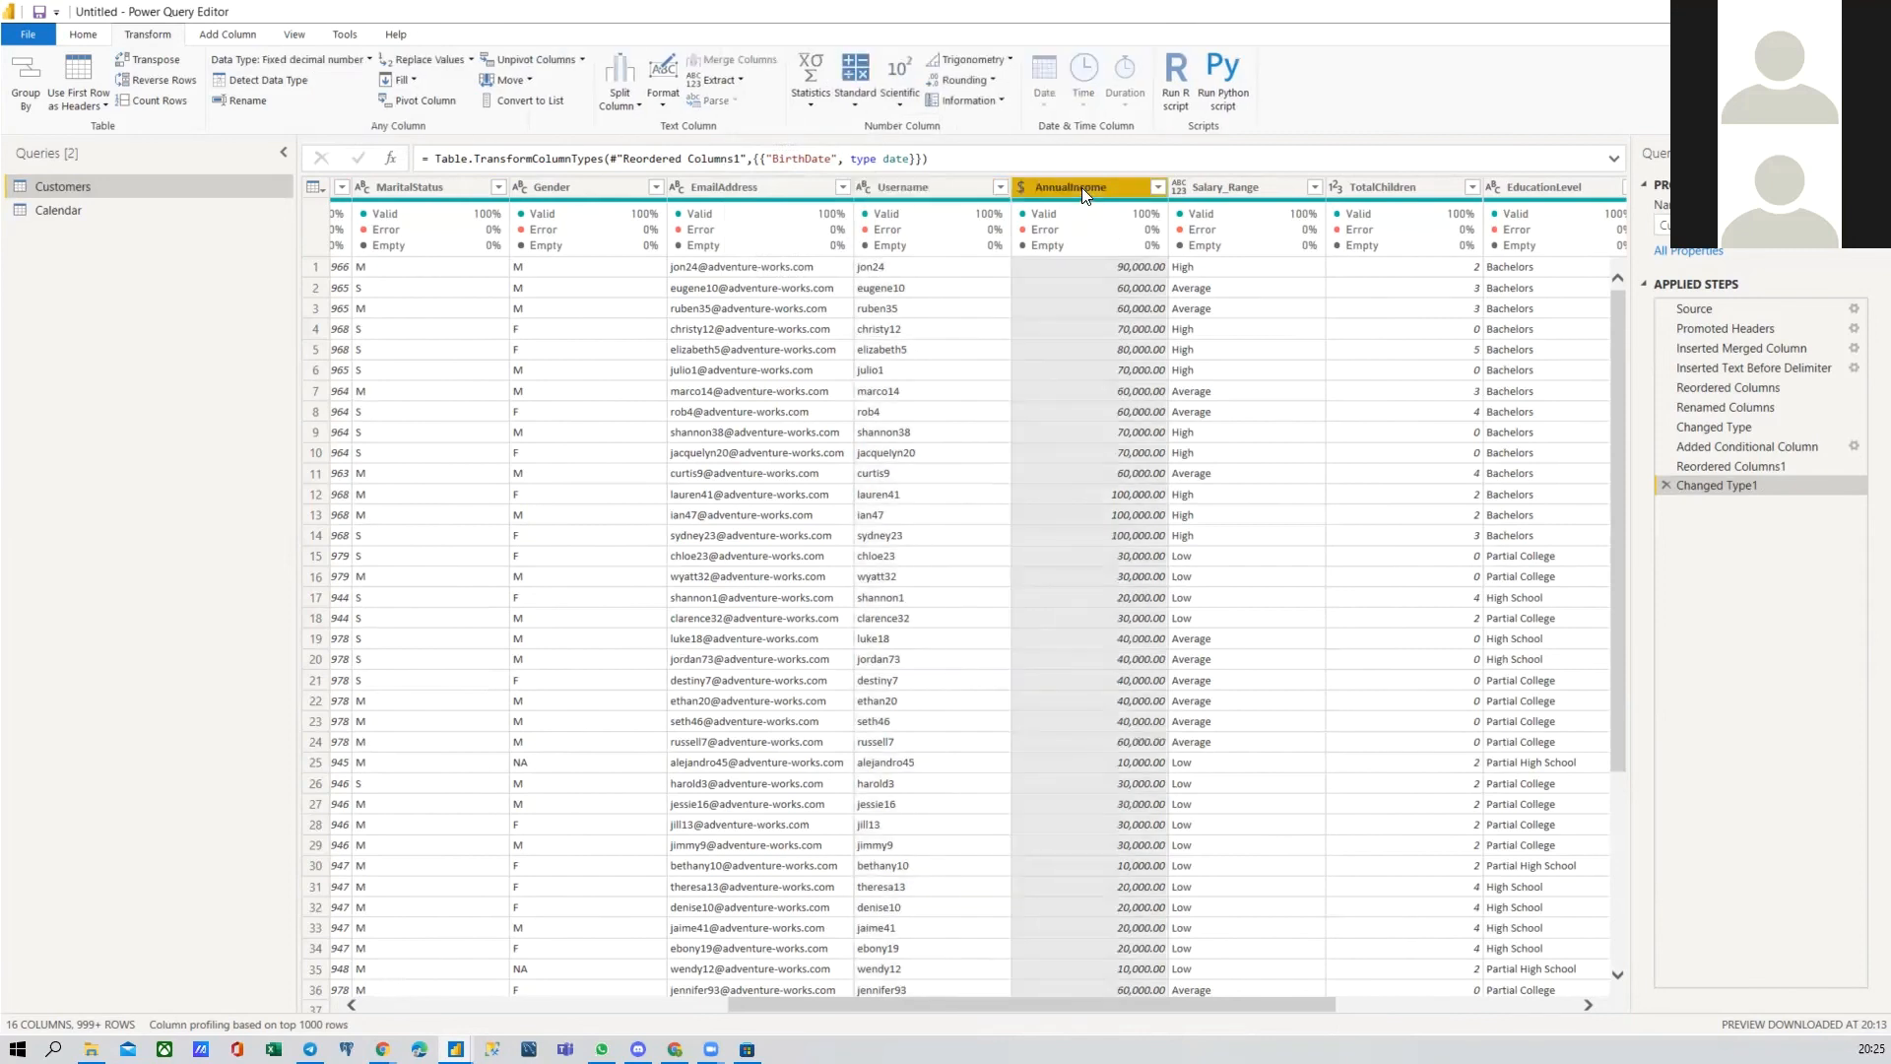
left_click(814, 107)
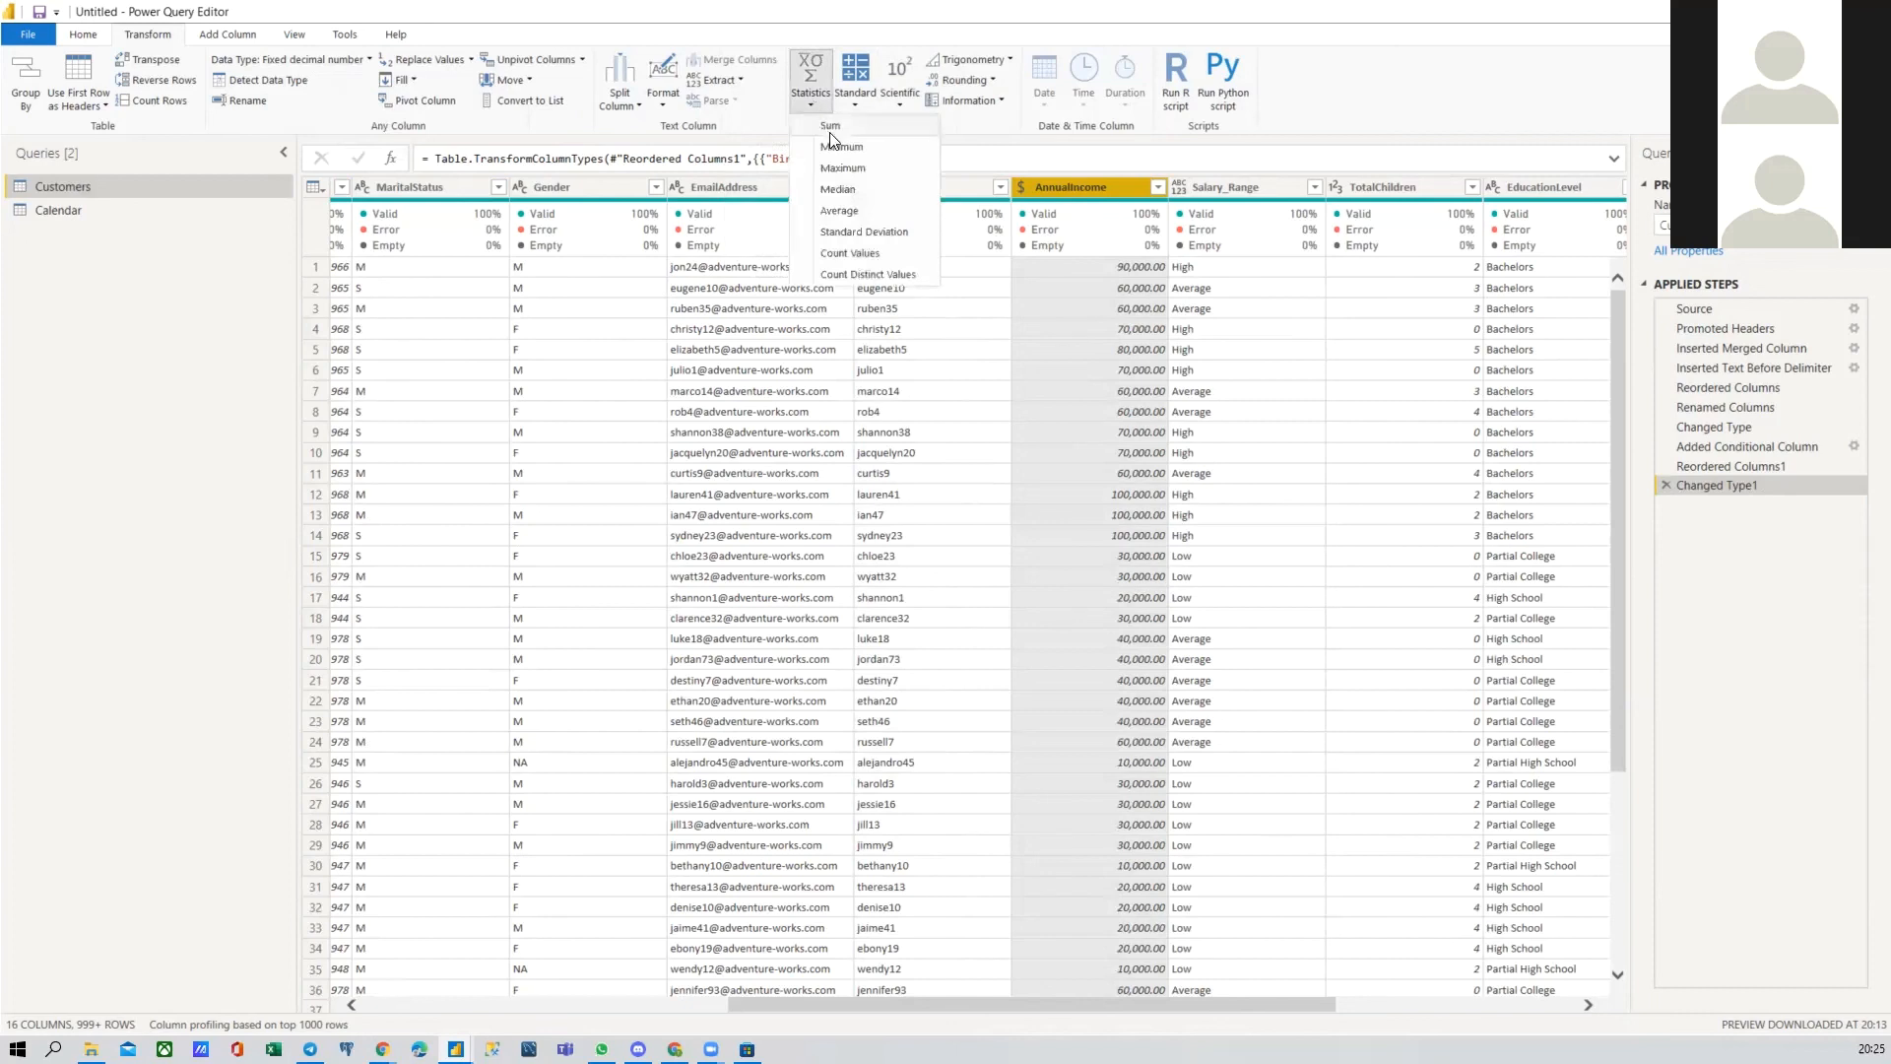
left_click(838, 128)
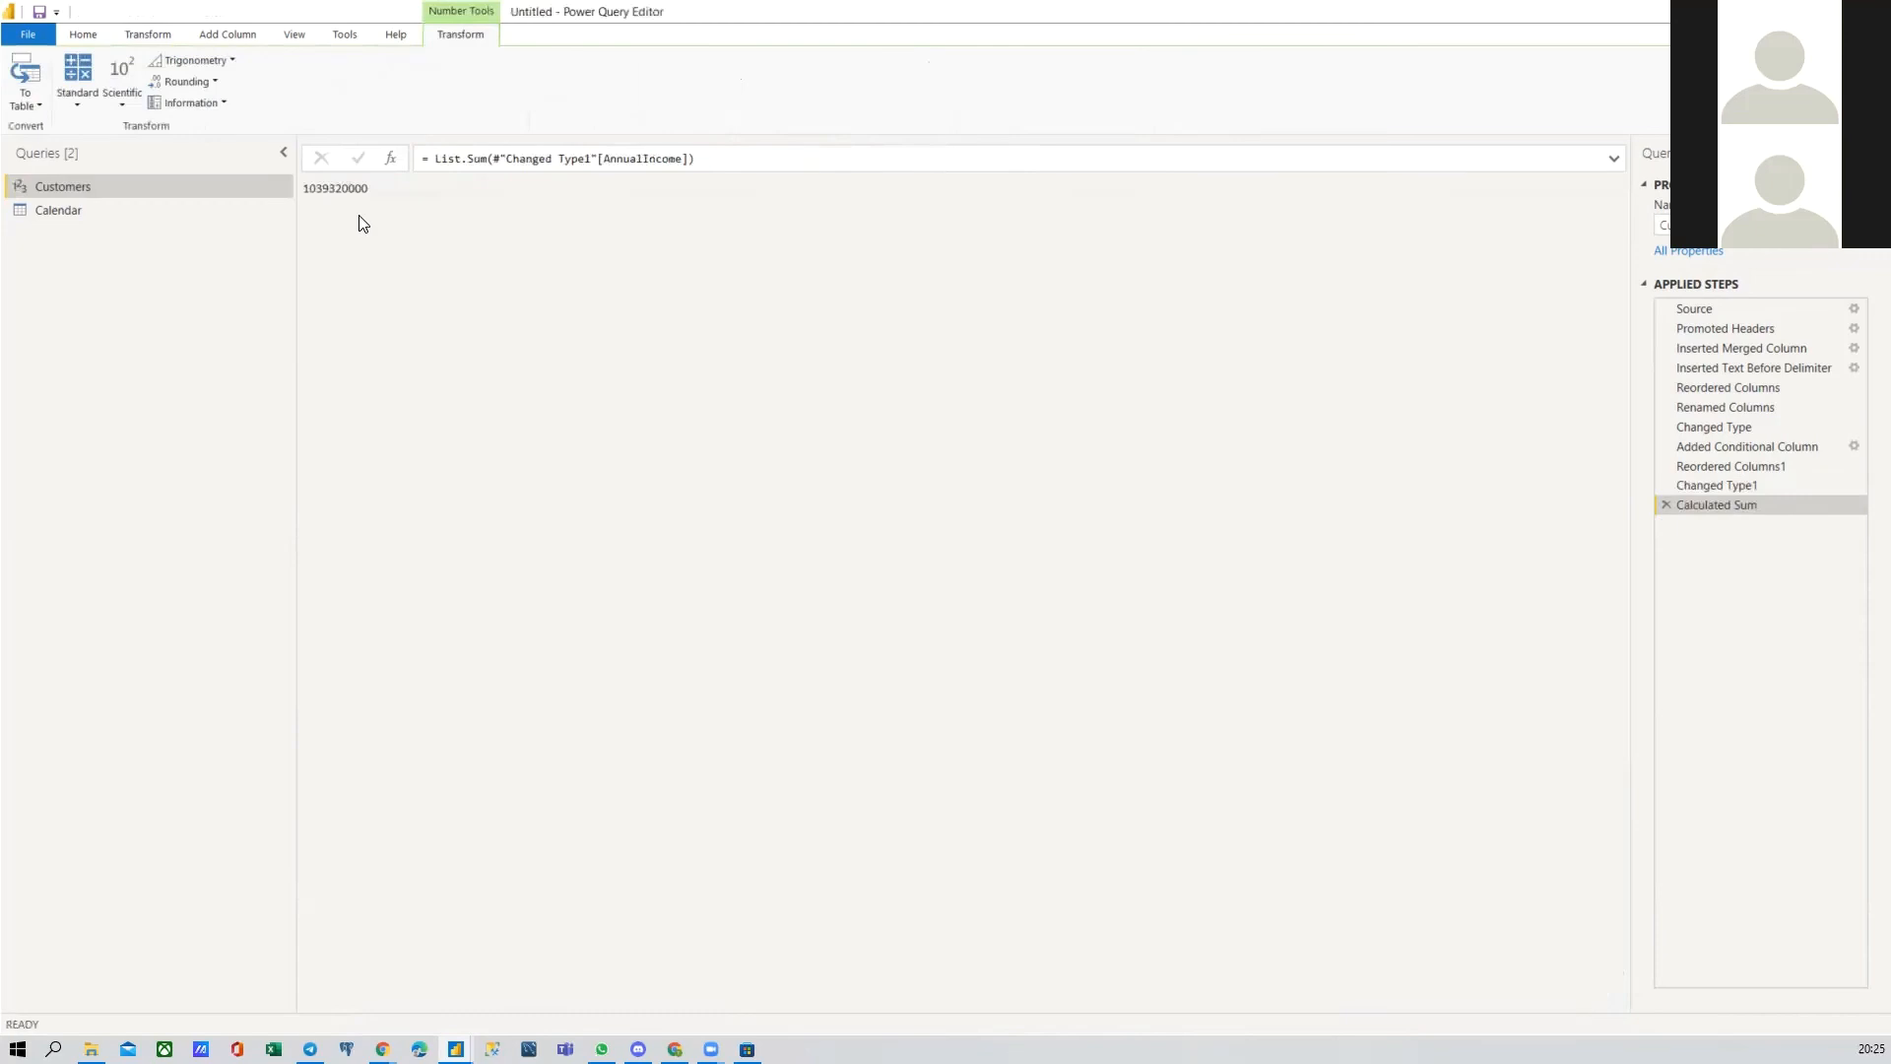
left_click(1667, 504)
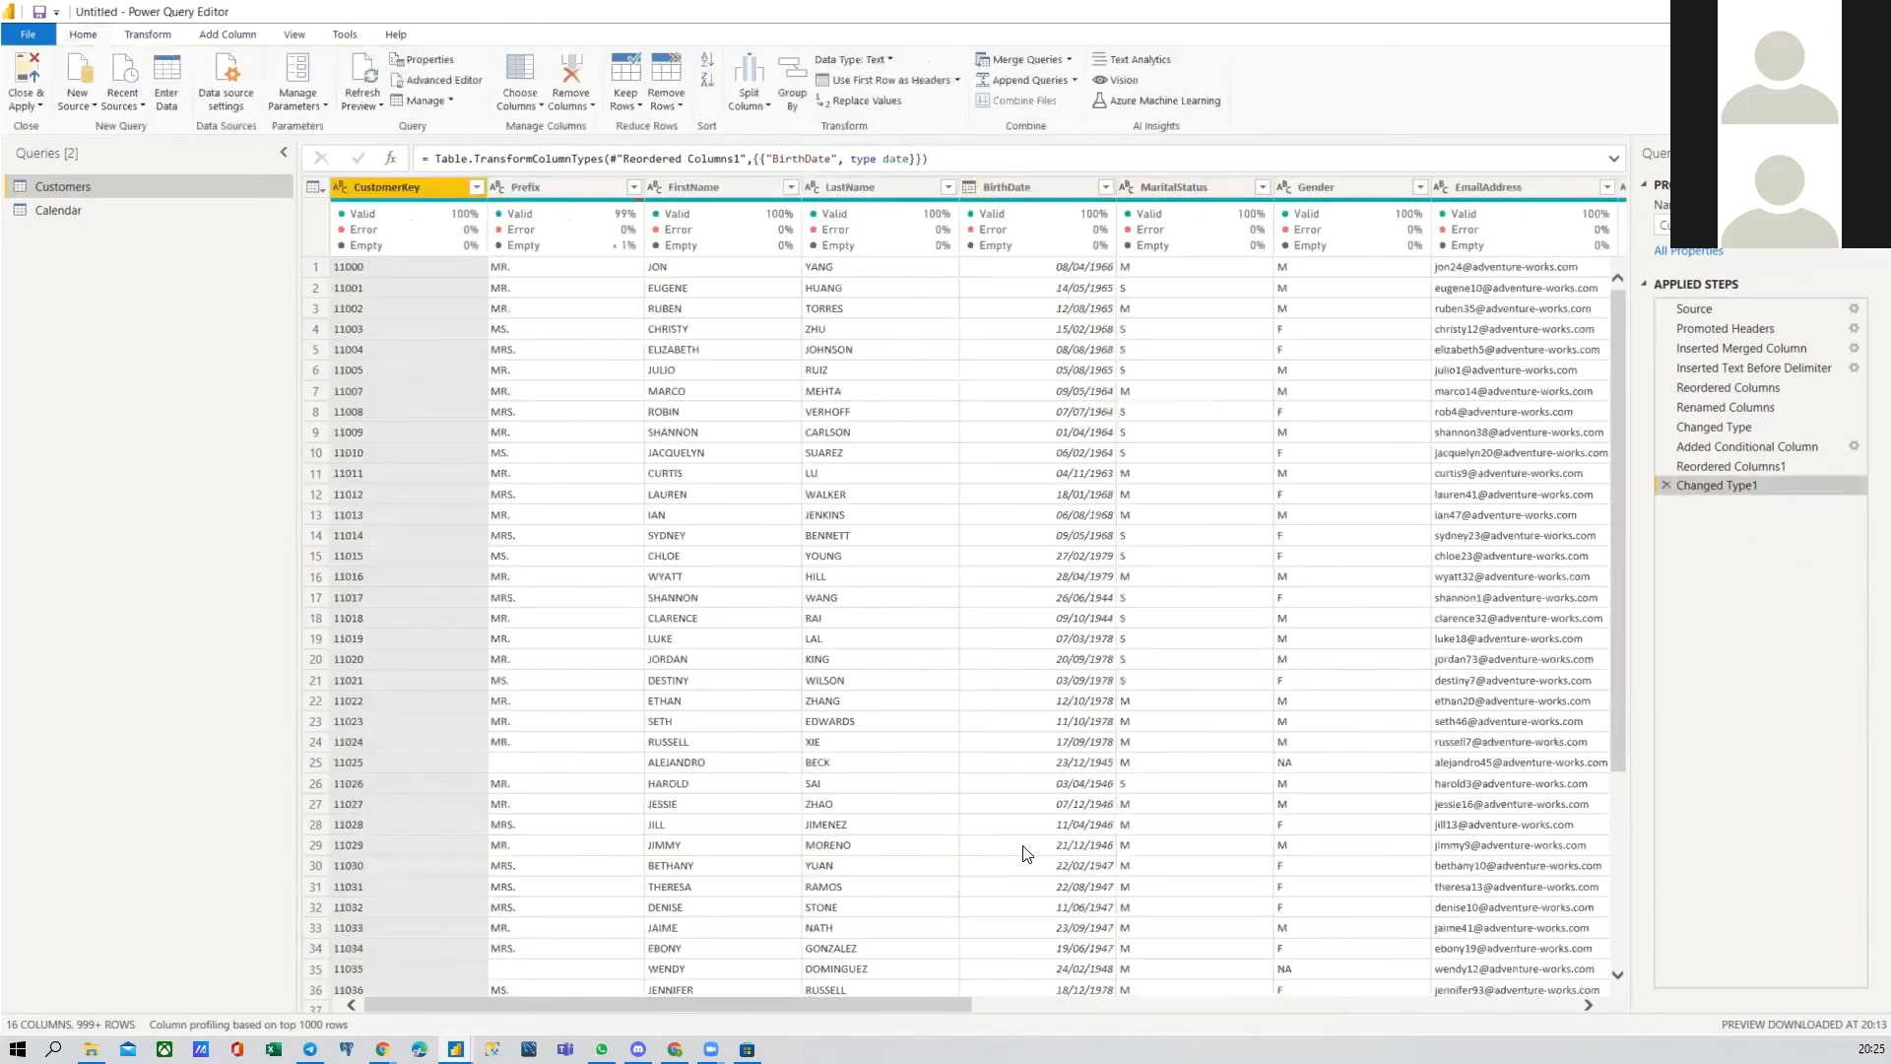
Step: Select the AnnualIncome column again and examine its remaining statistics operations, such as Standard Deviation and Count Values
left_click_drag(824, 1009, 1222, 1009)
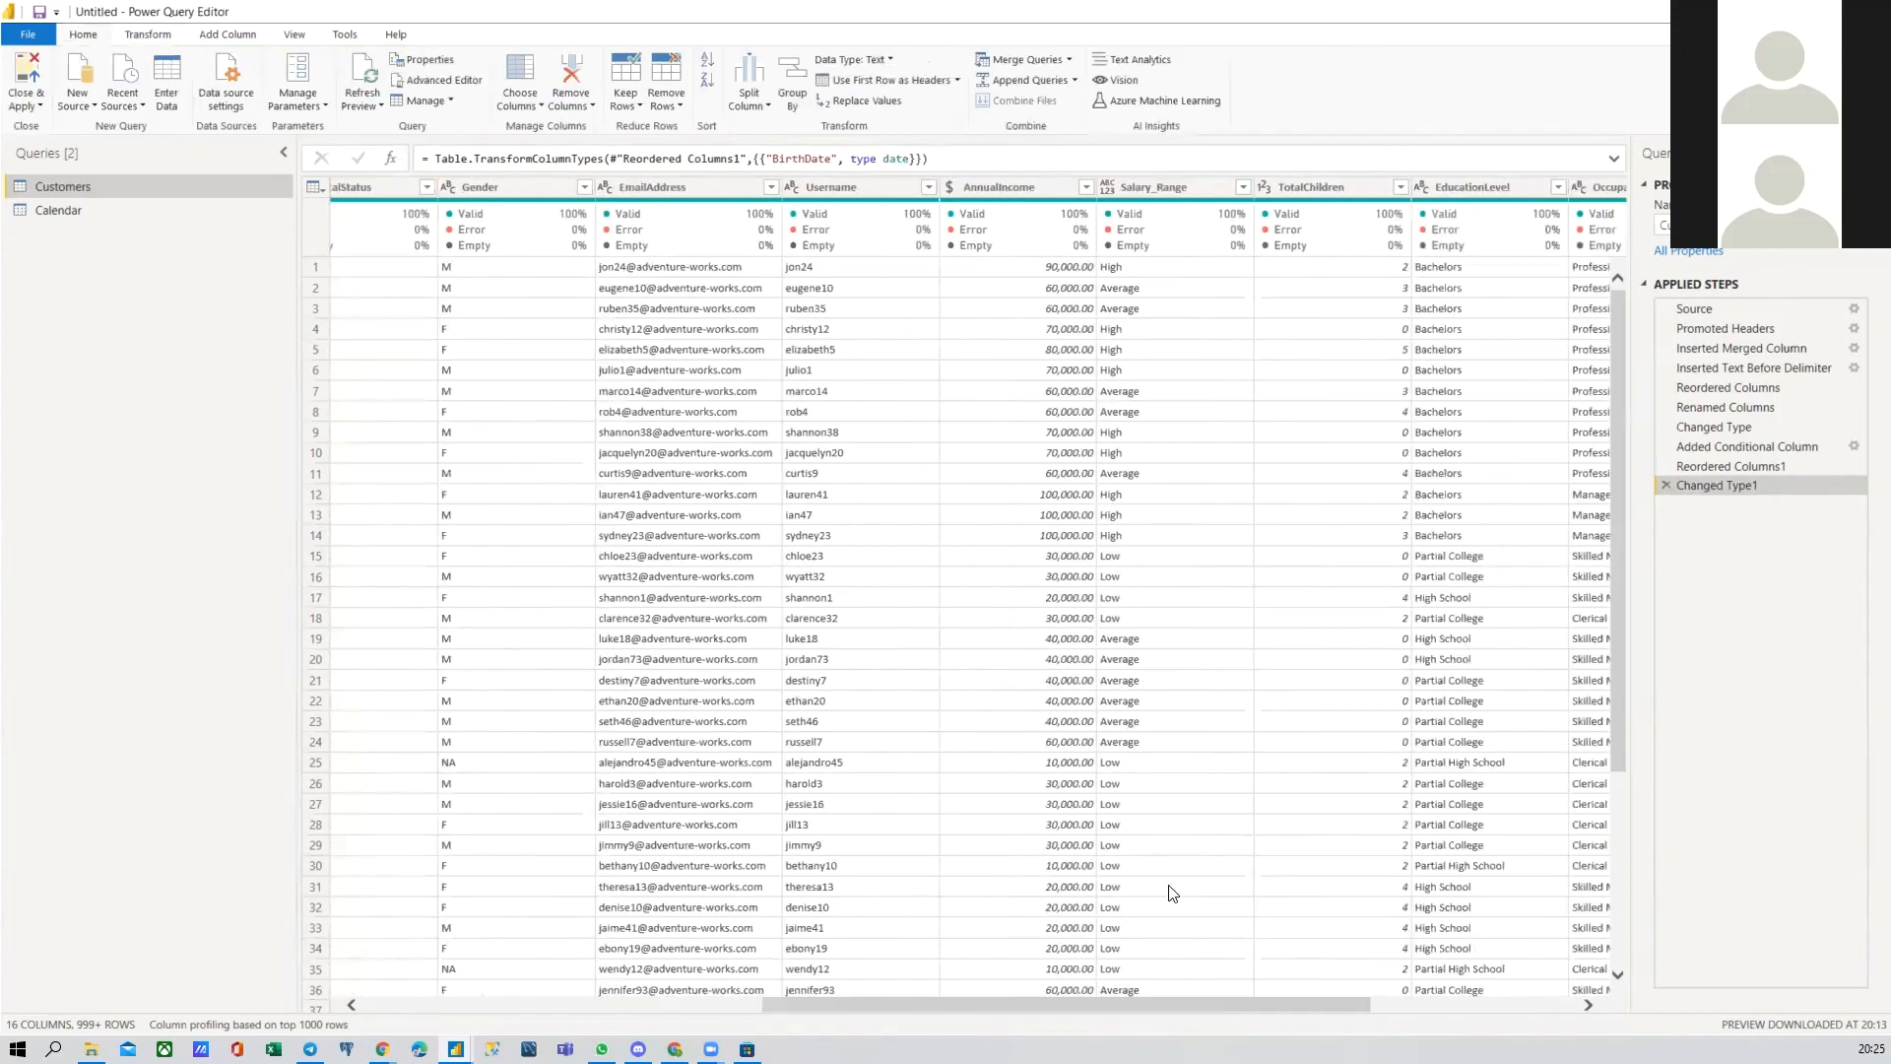
left_click(1034, 197)
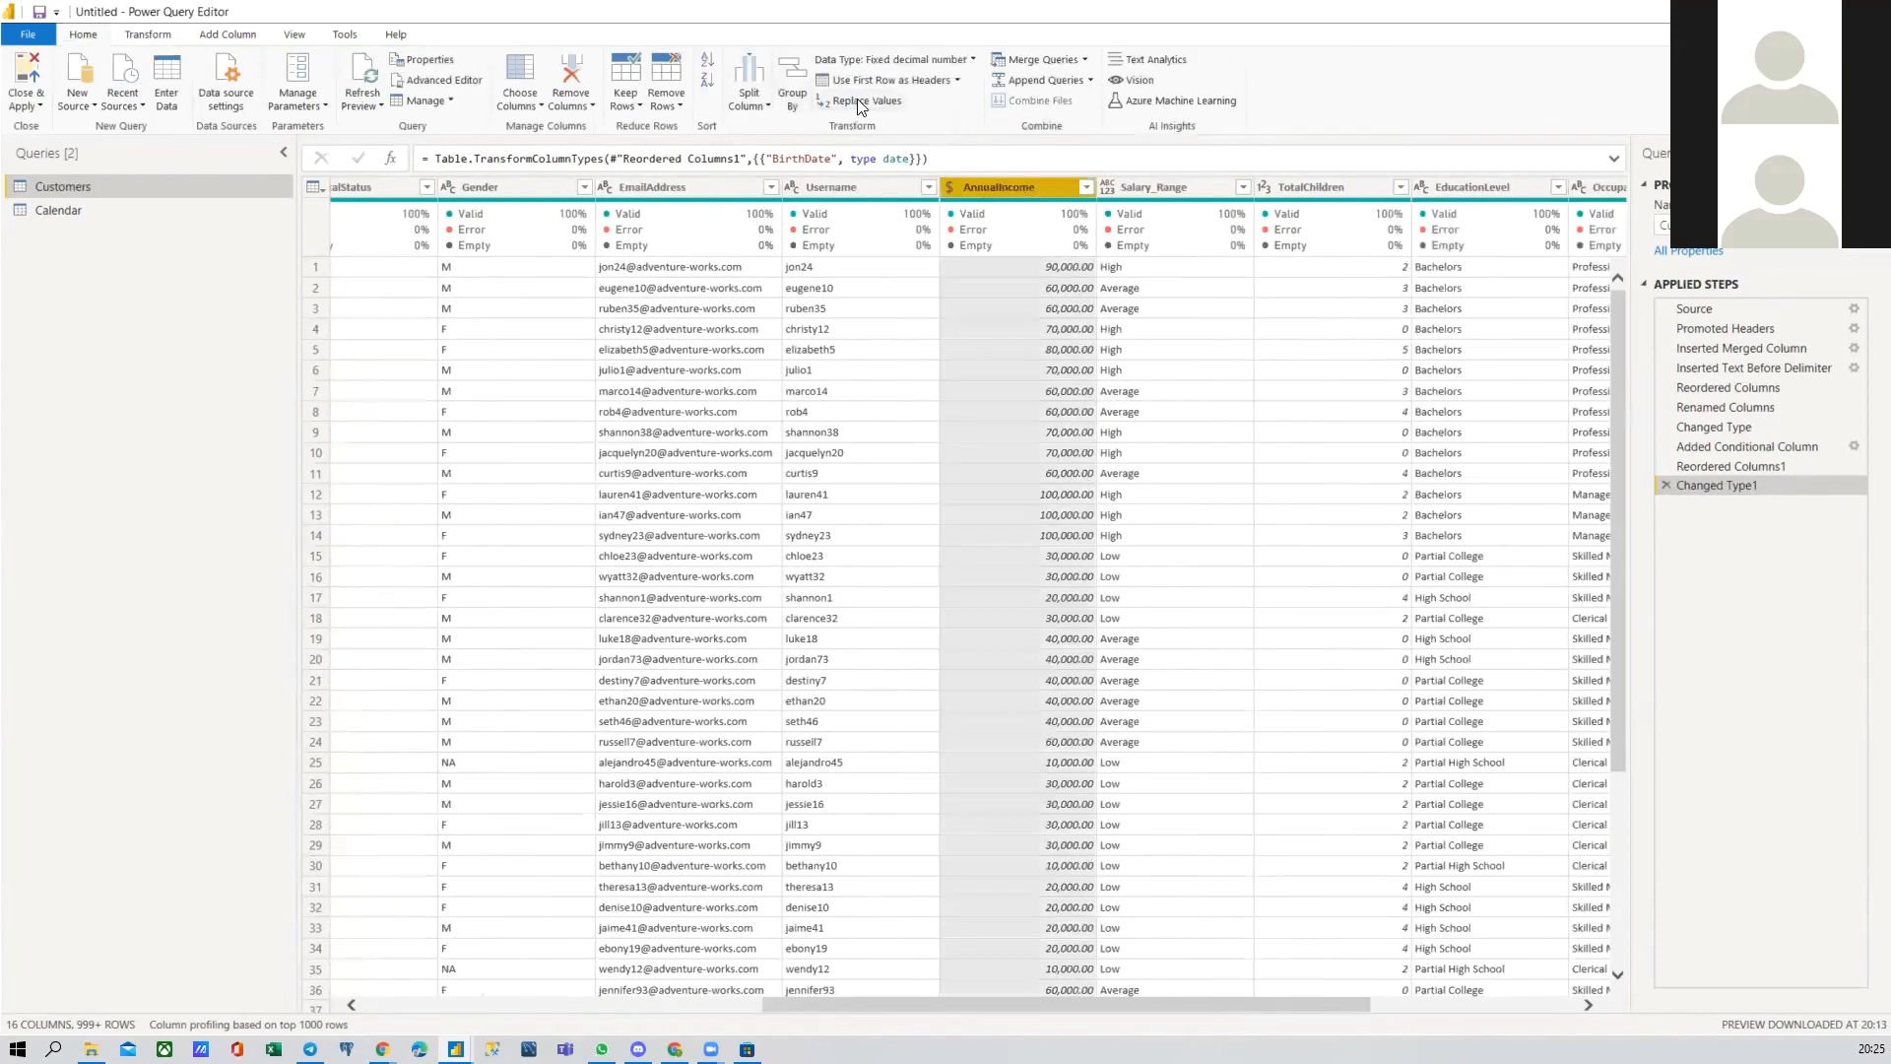
left_click(143, 36)
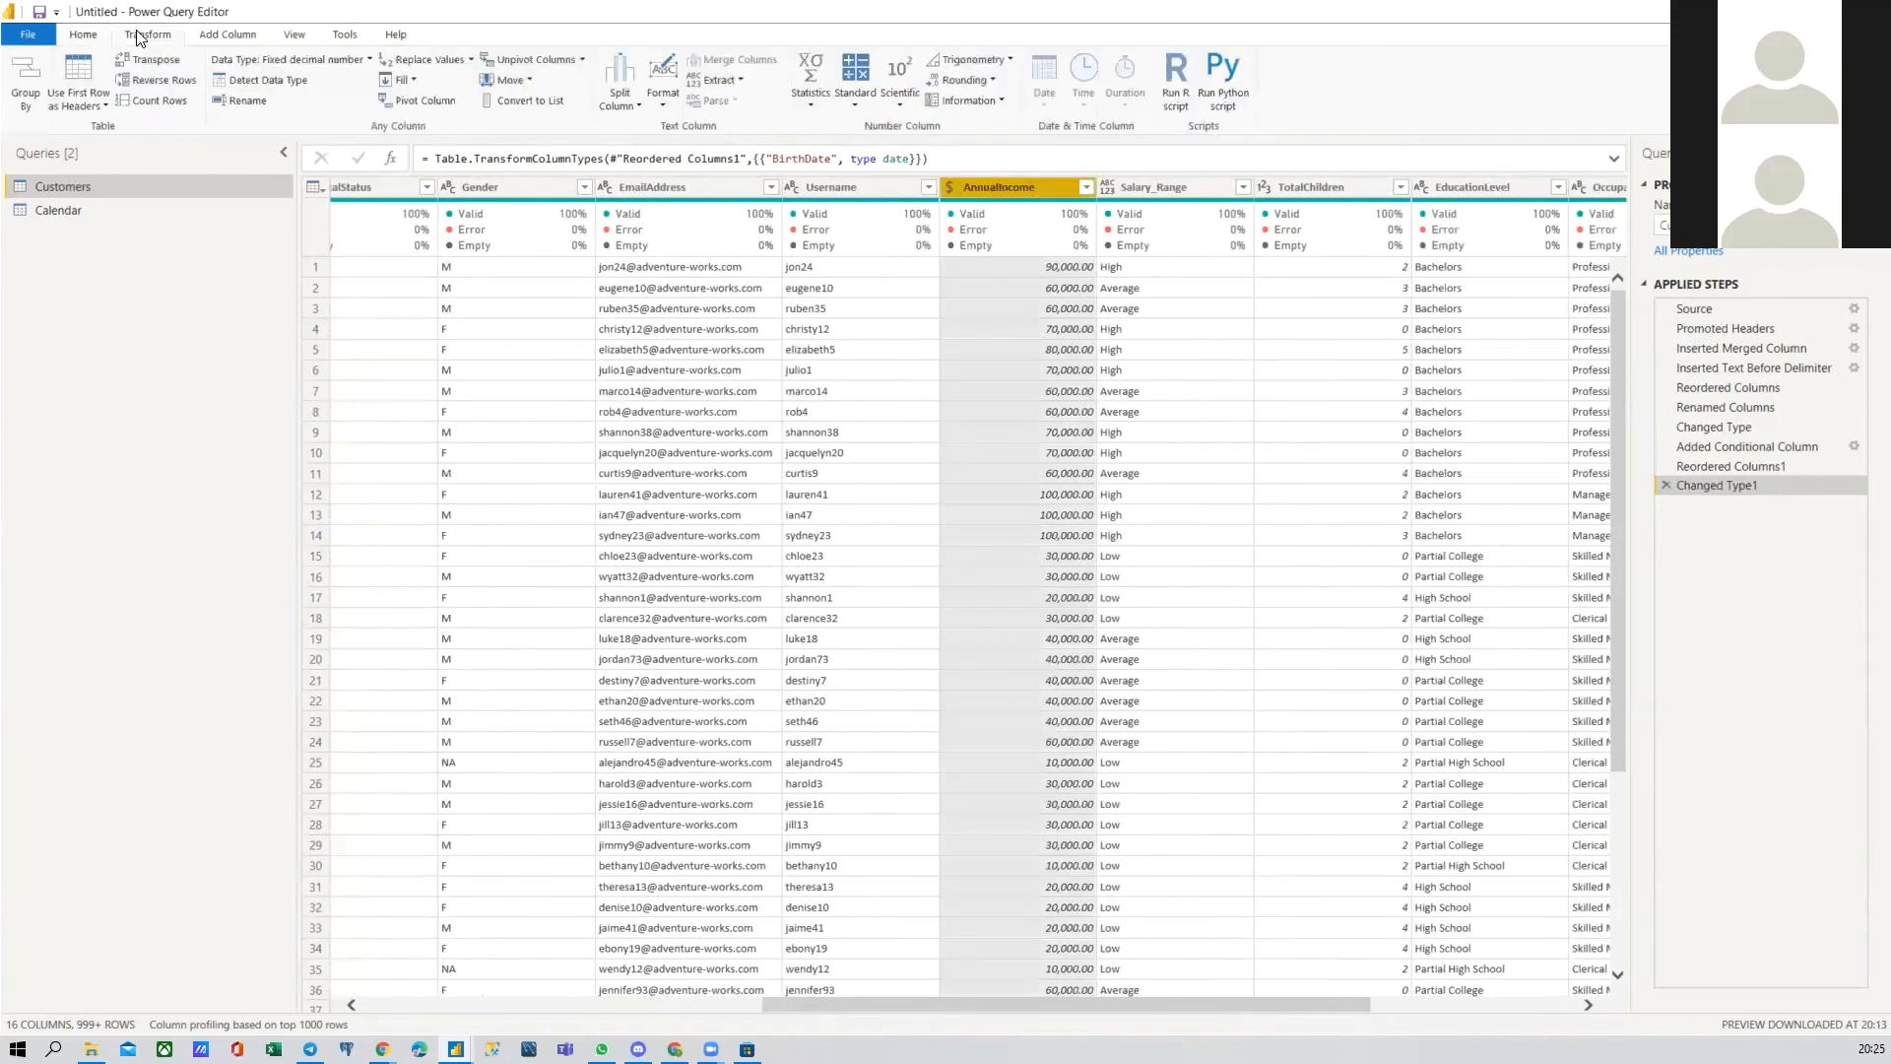
left_click(814, 96)
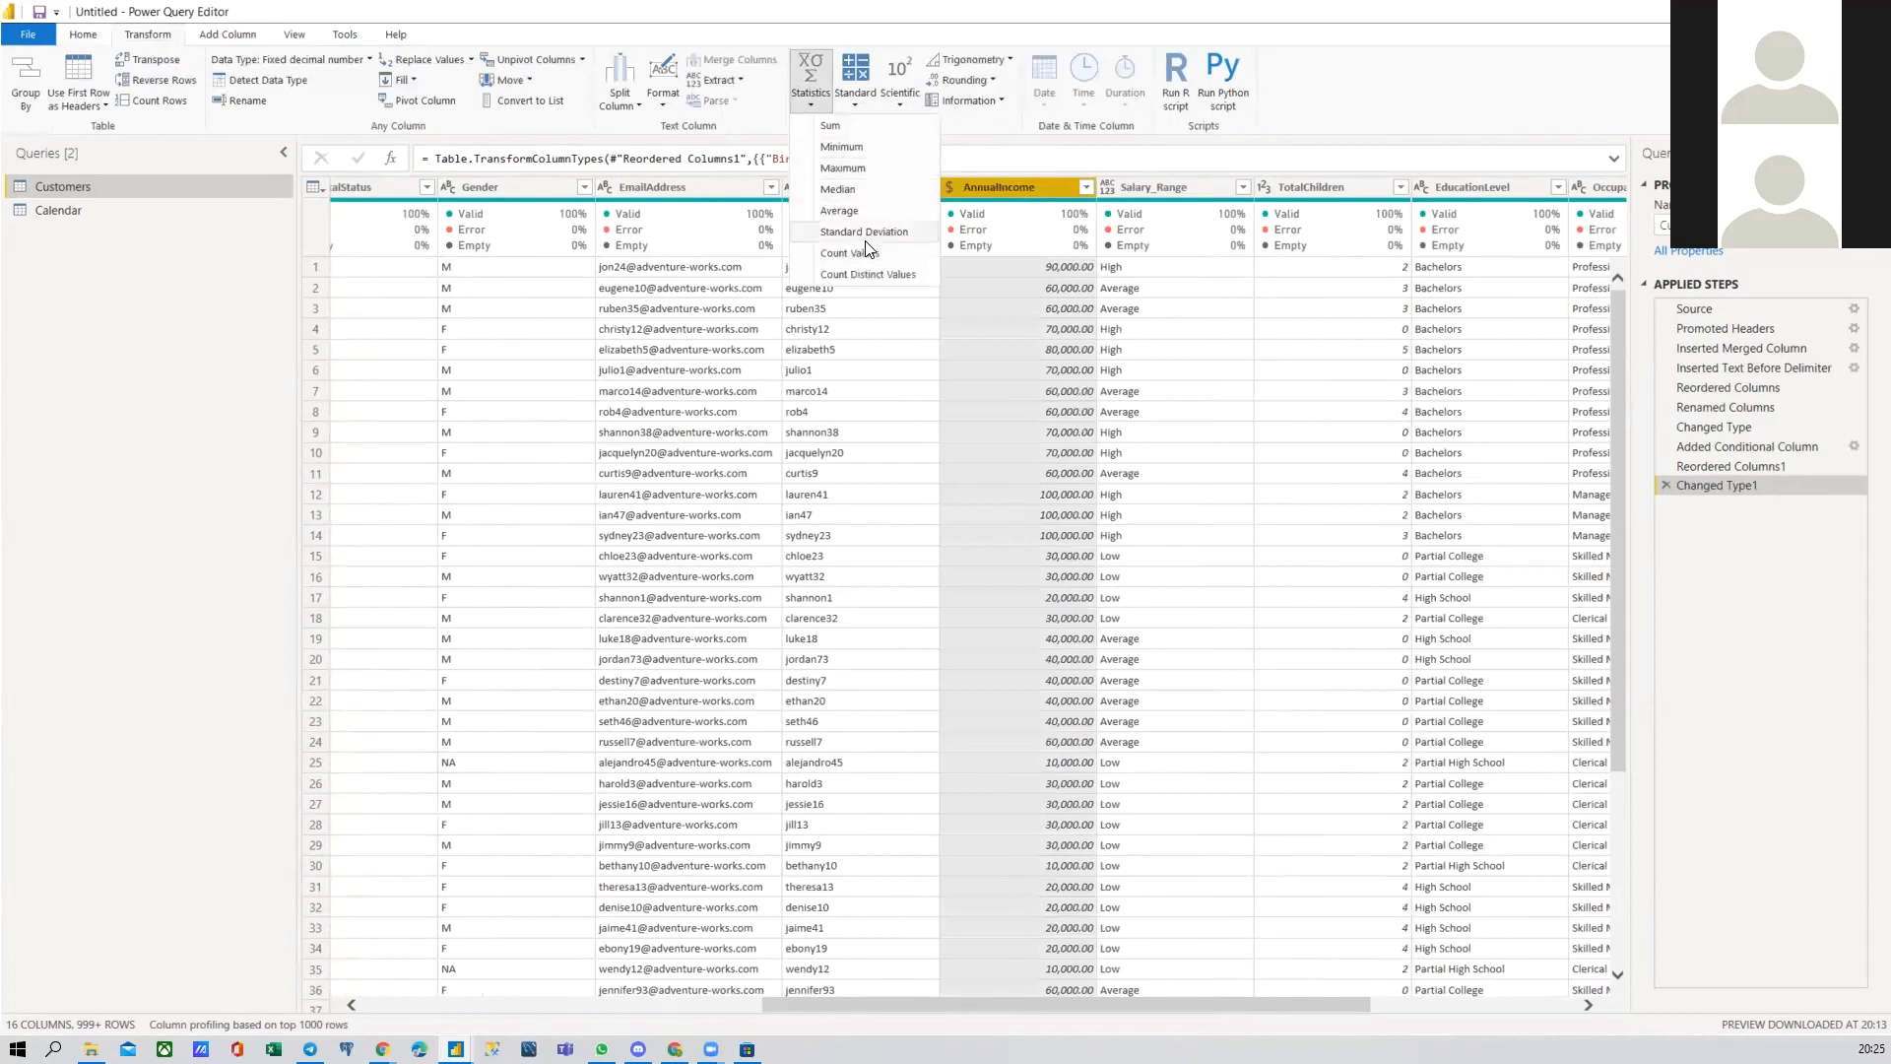
Step: Add 10 to every AnnualIncome value in place and delete the resulting applied step
left_click(854, 88)
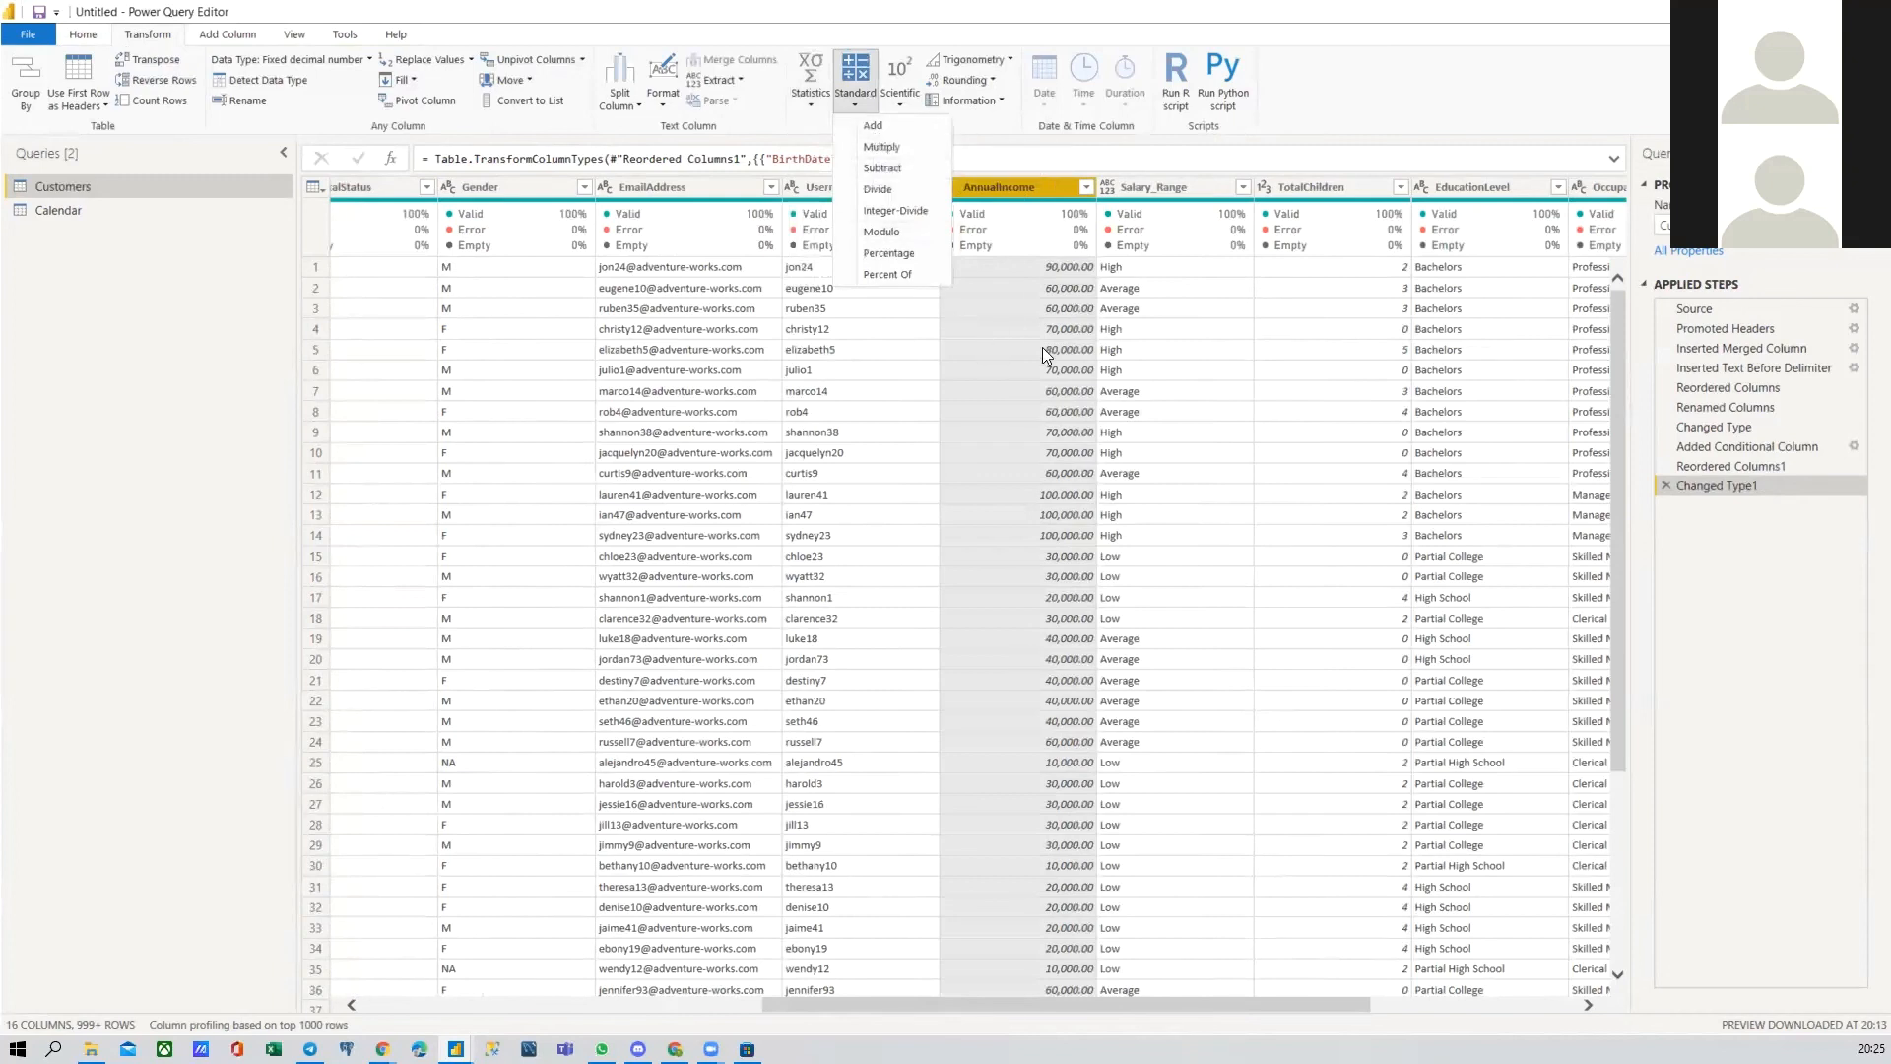
left_click(880, 127)
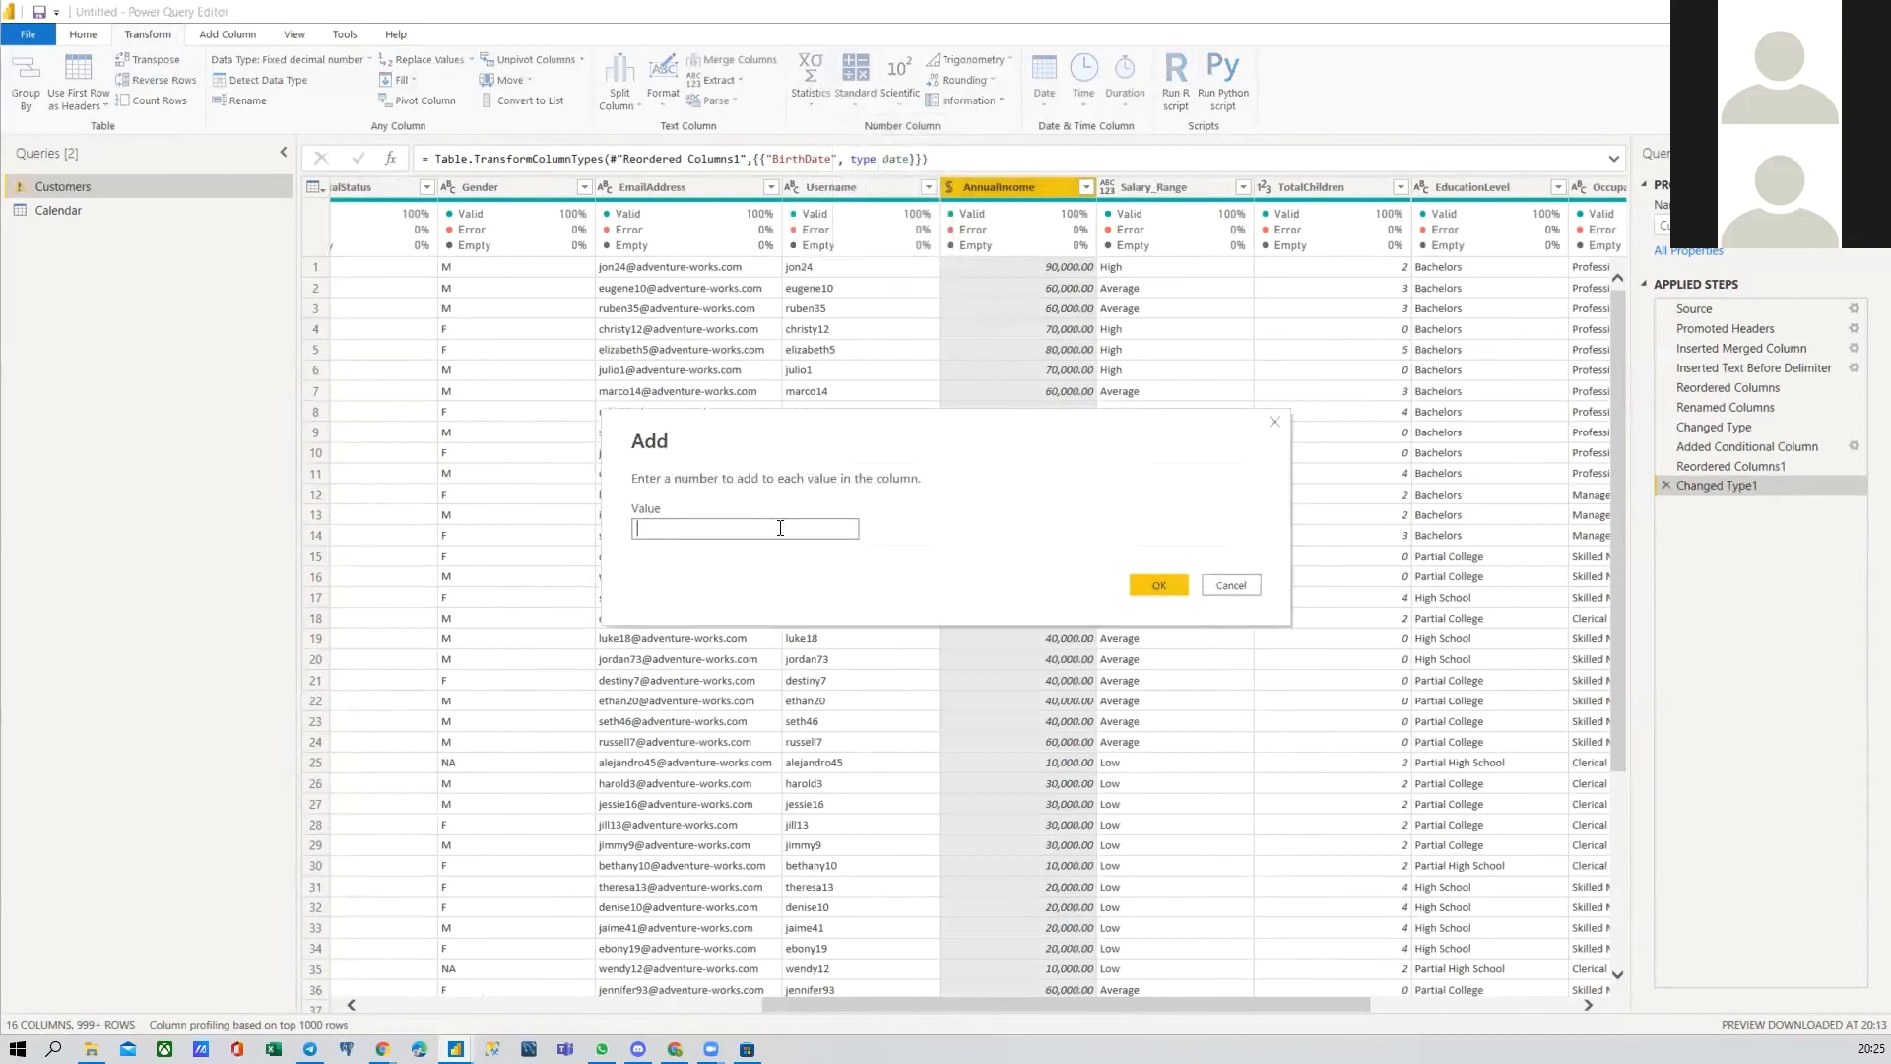
type("10")
left_click(1150, 589)
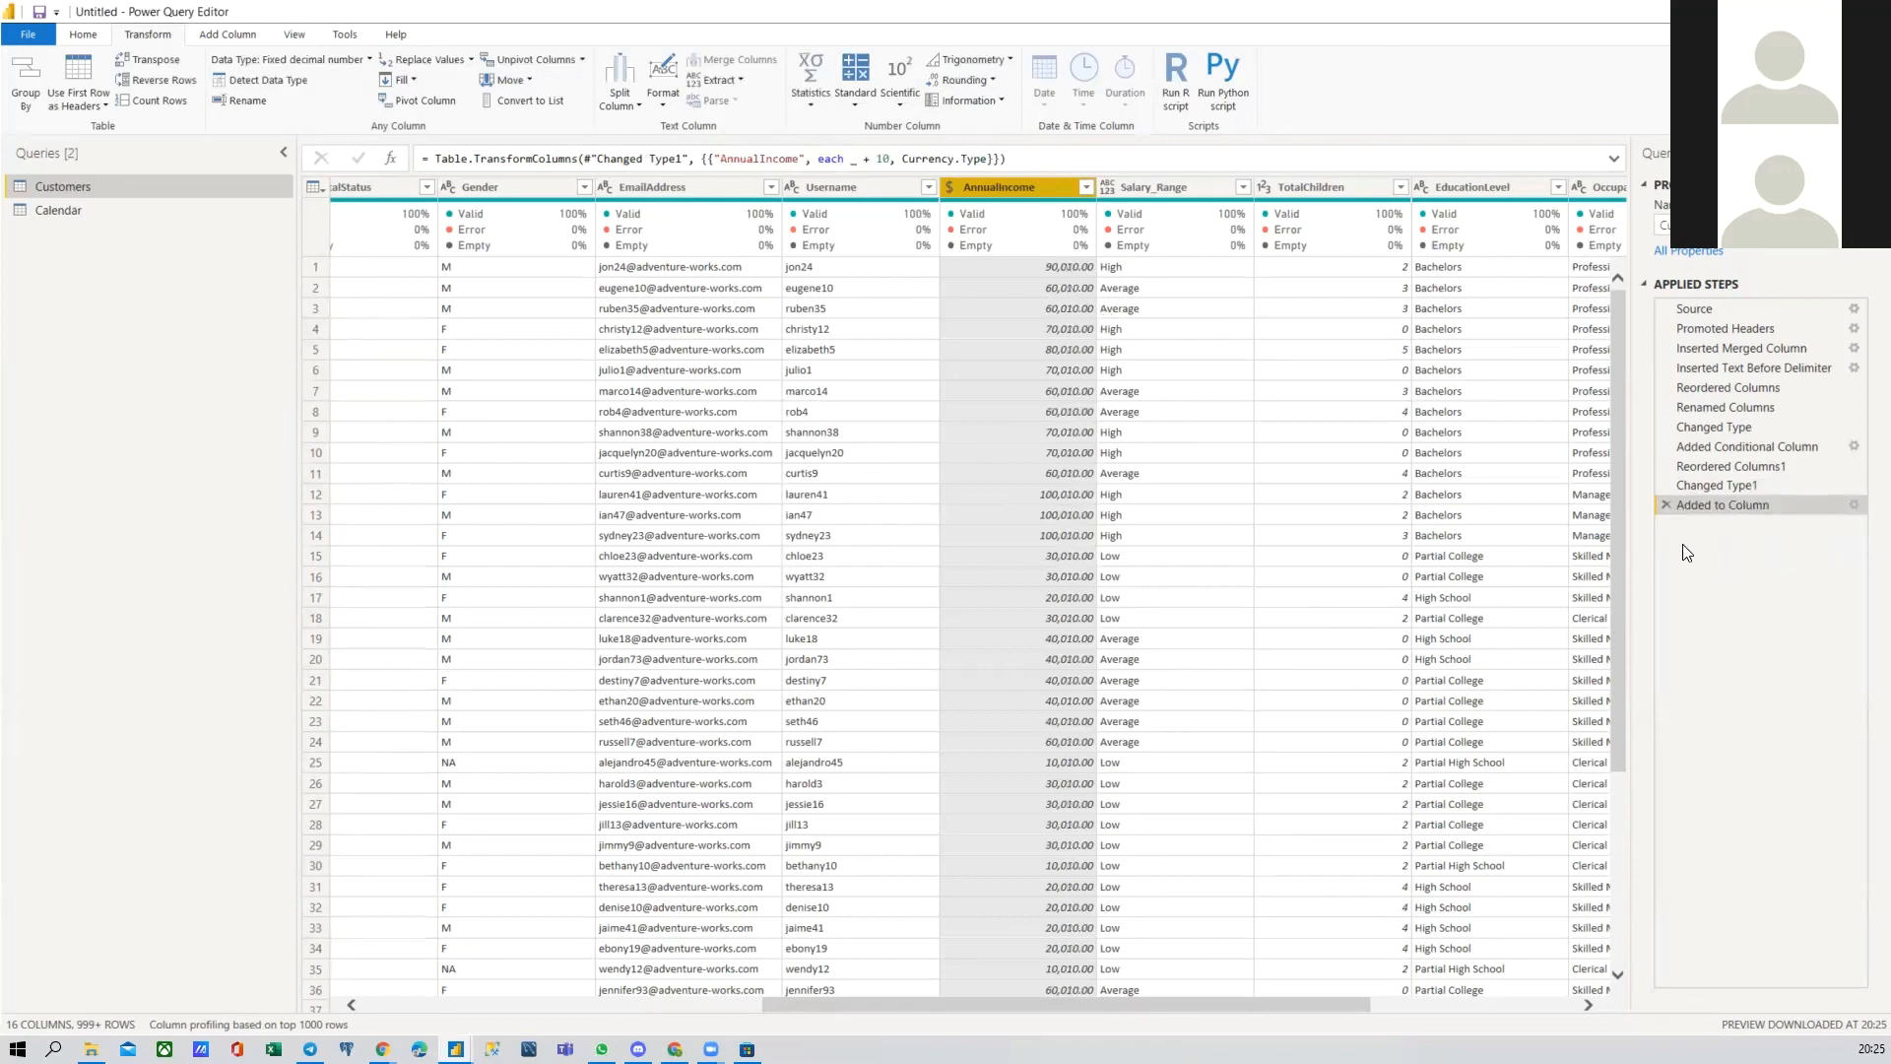
left_click(1665, 505)
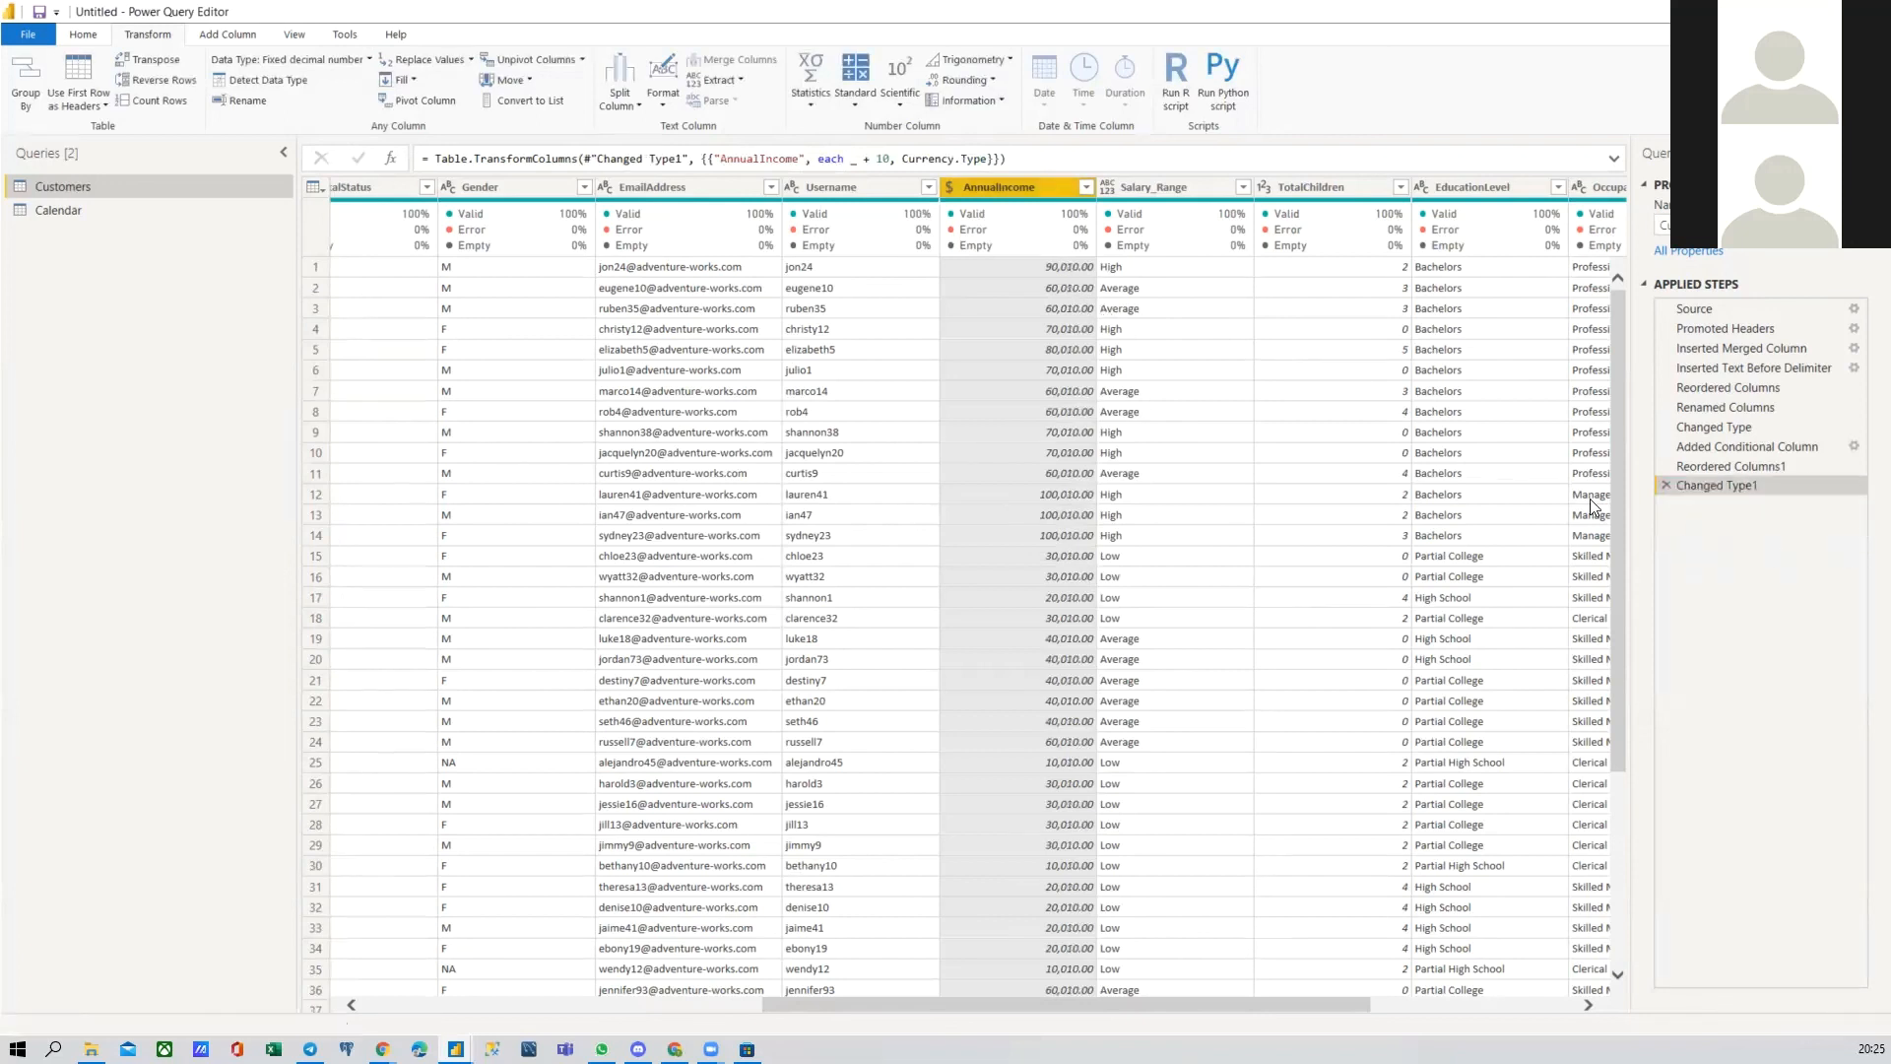
Step: Multiply every AnnualIncome value by 10 in place and delete the resulting applied step
left_click(859, 94)
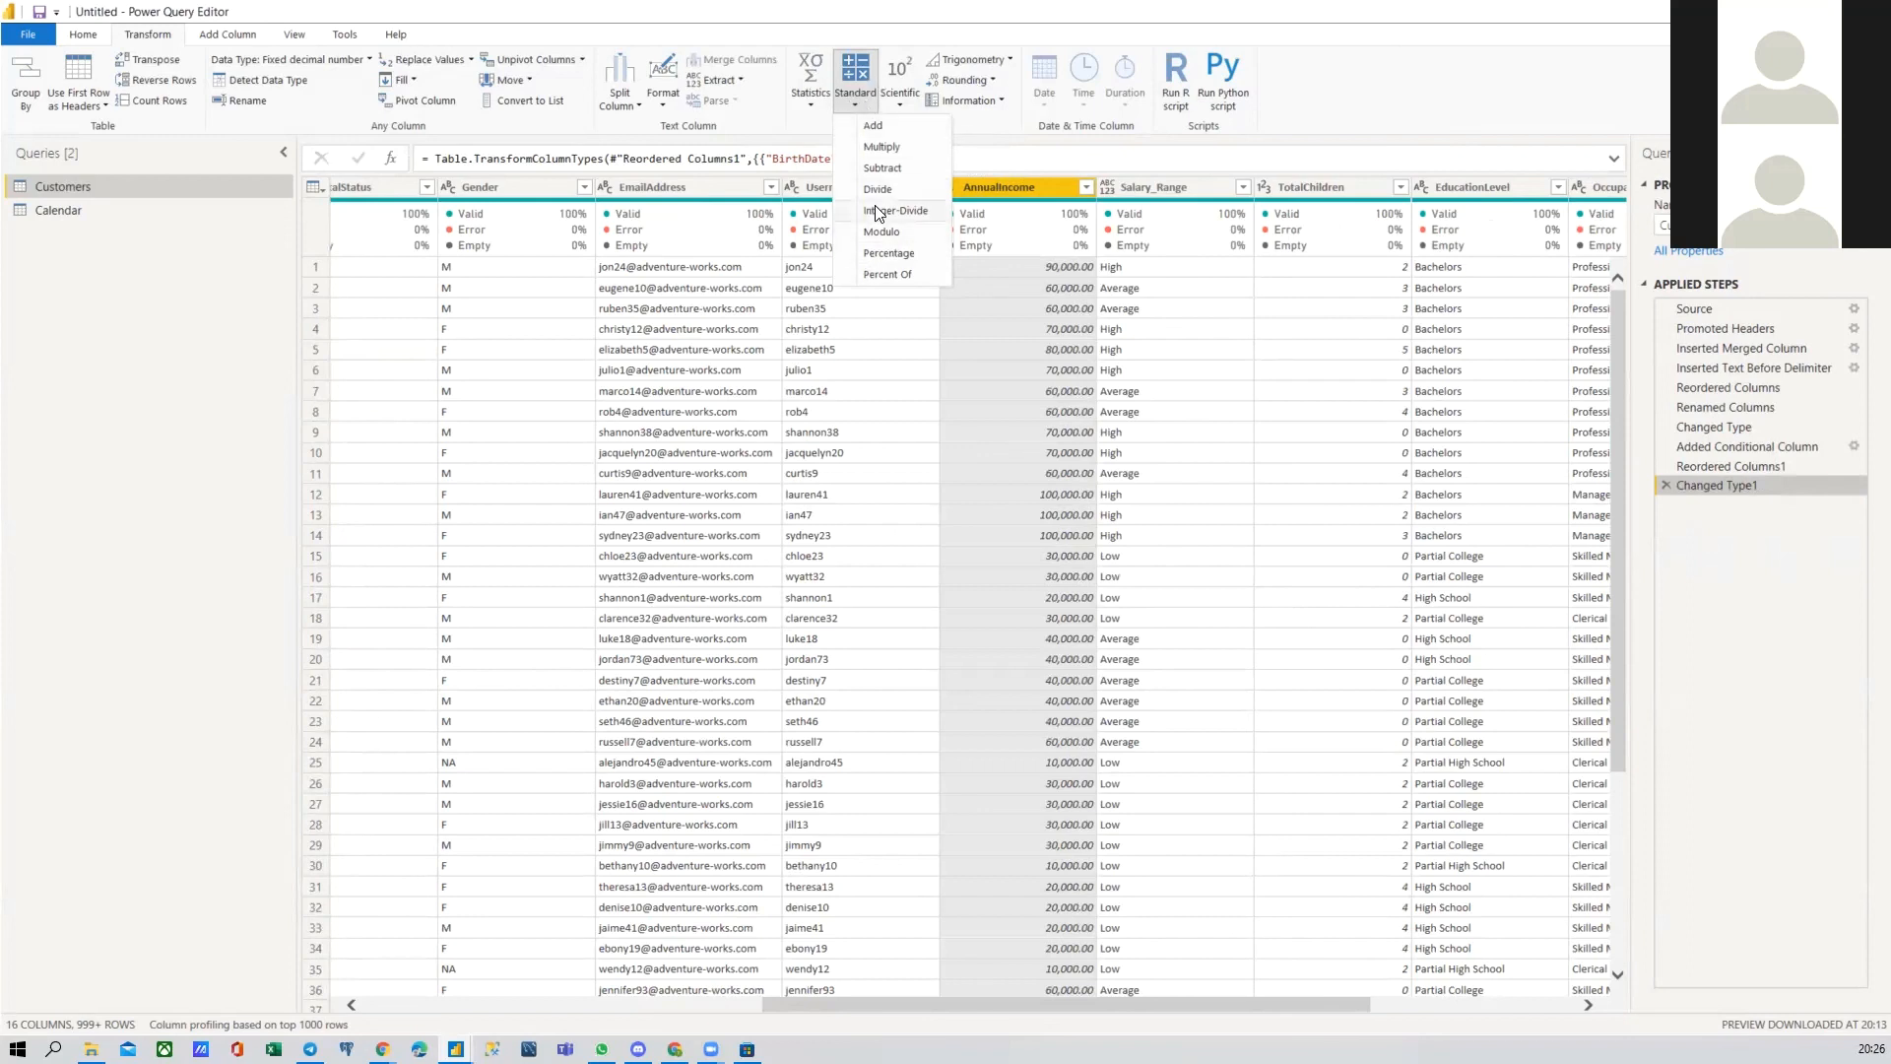
left_click(881, 148)
type("10")
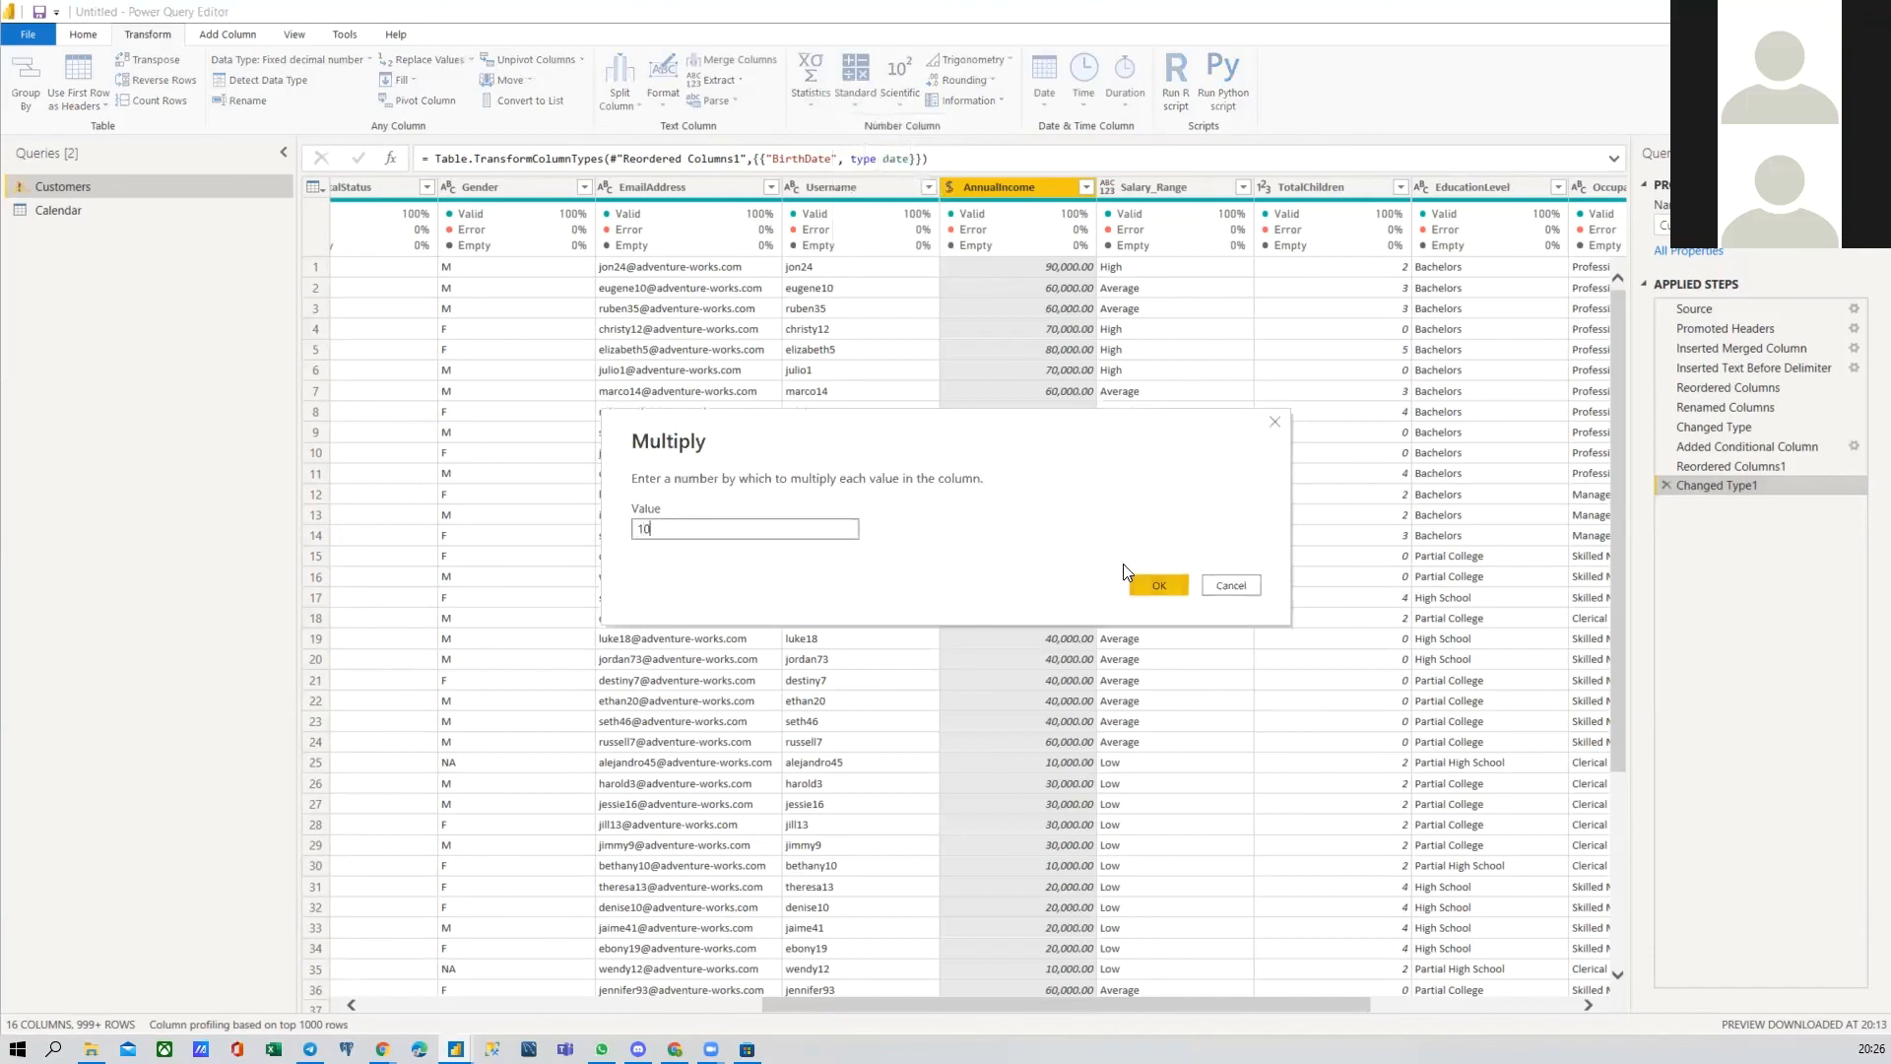
left_click(1145, 584)
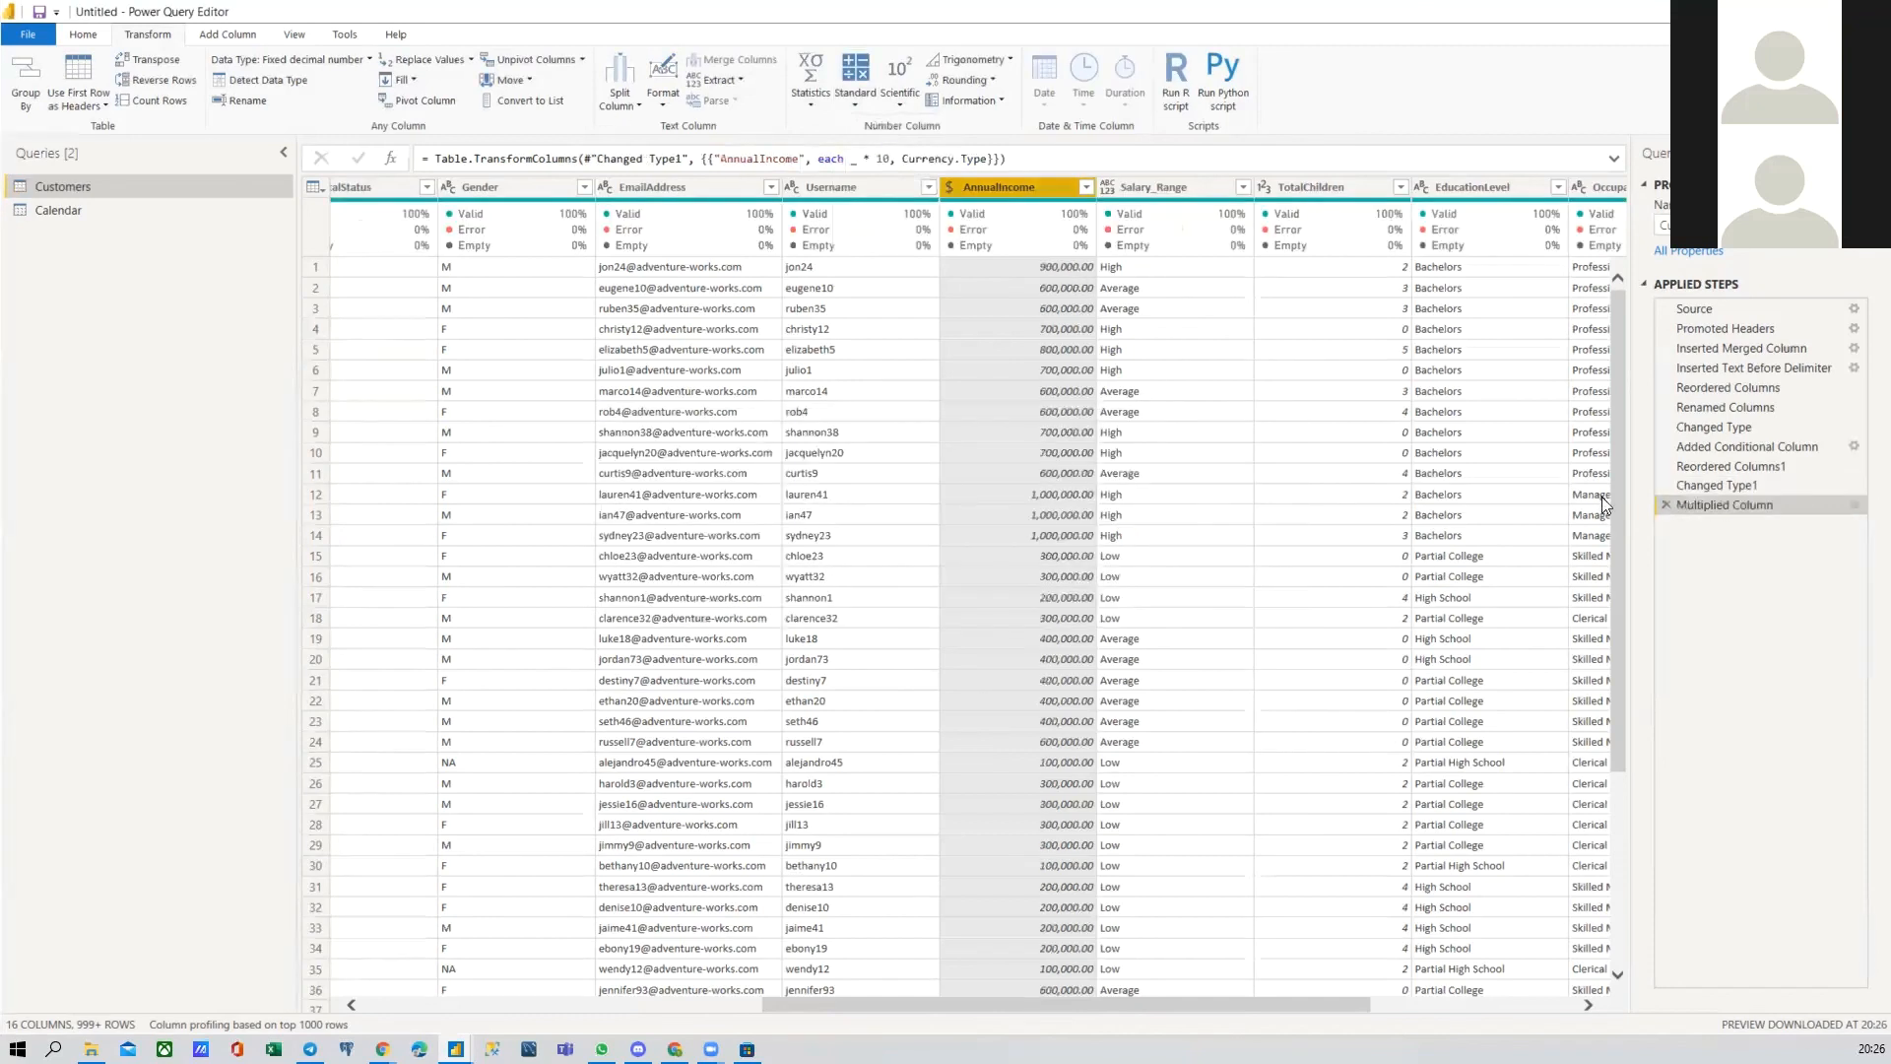
left_click(1665, 506)
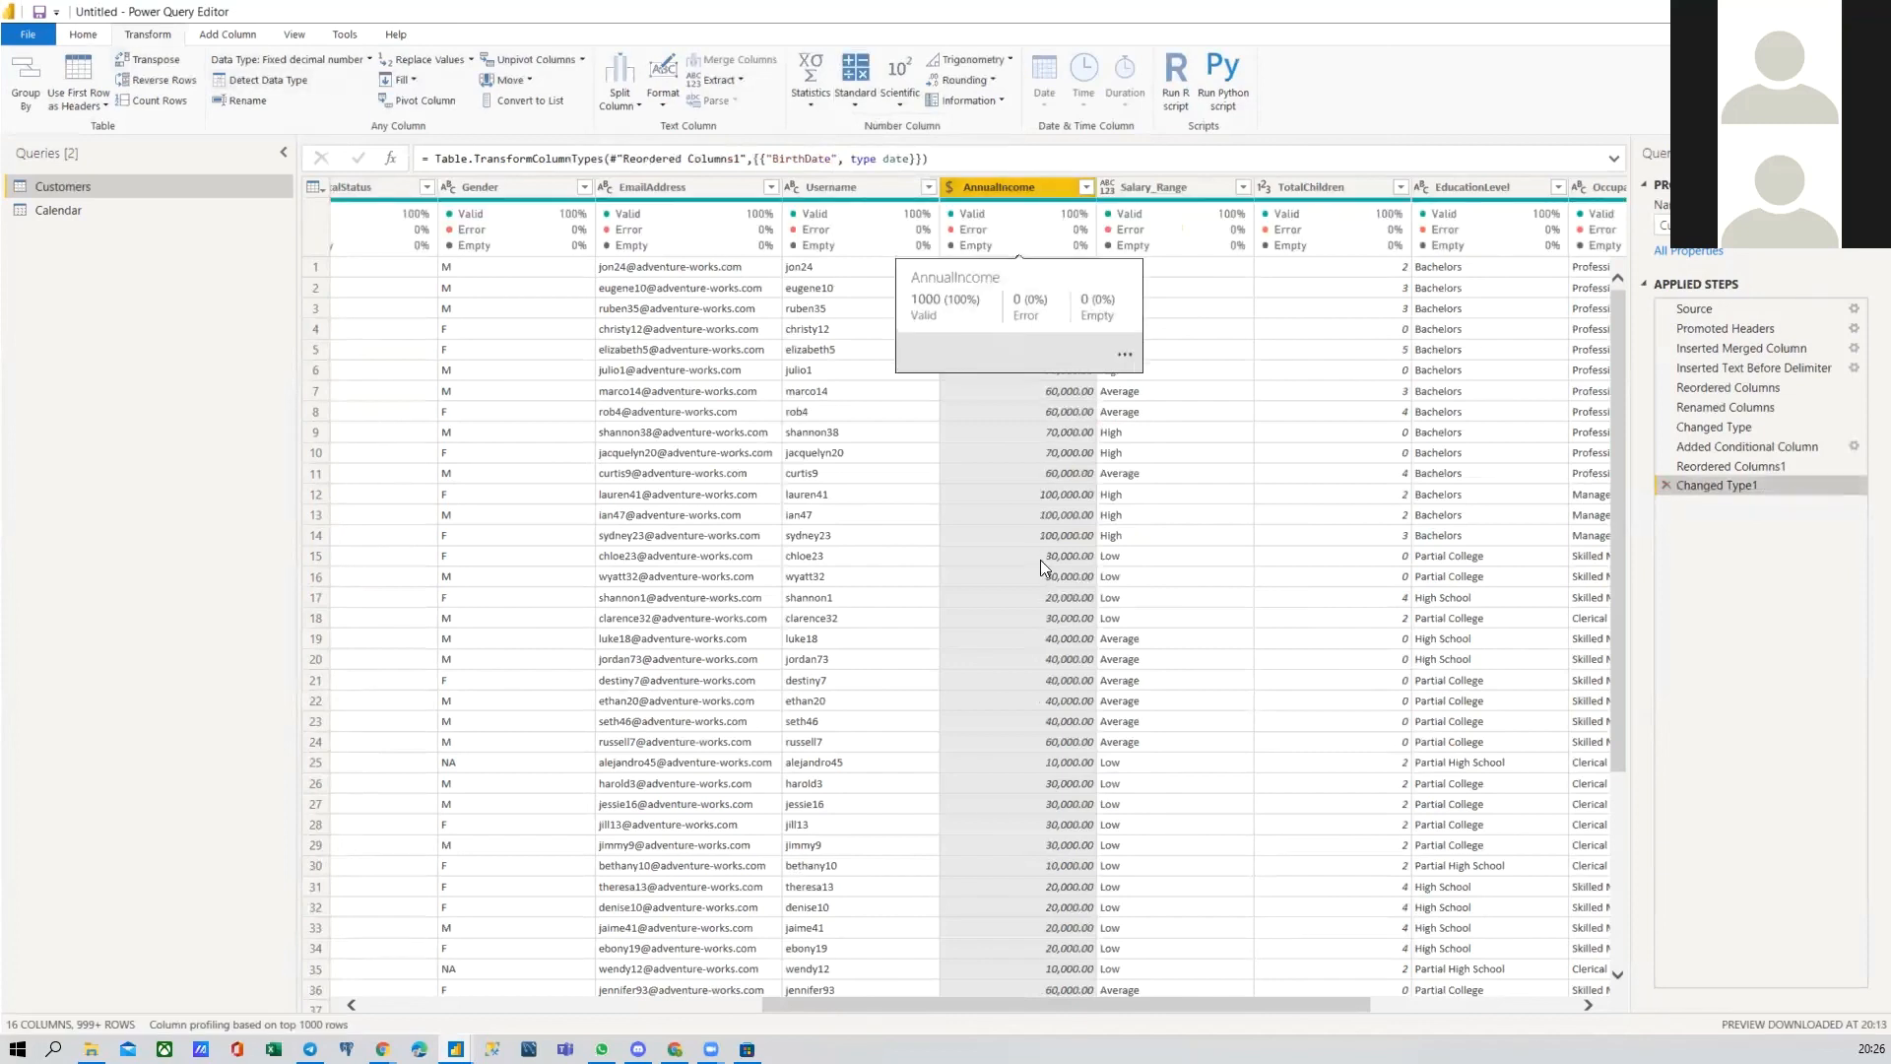
Step: Examine the standard arithmetic operations that would create a new column from AnnualIncome
left_click(237, 34)
left_click(522, 98)
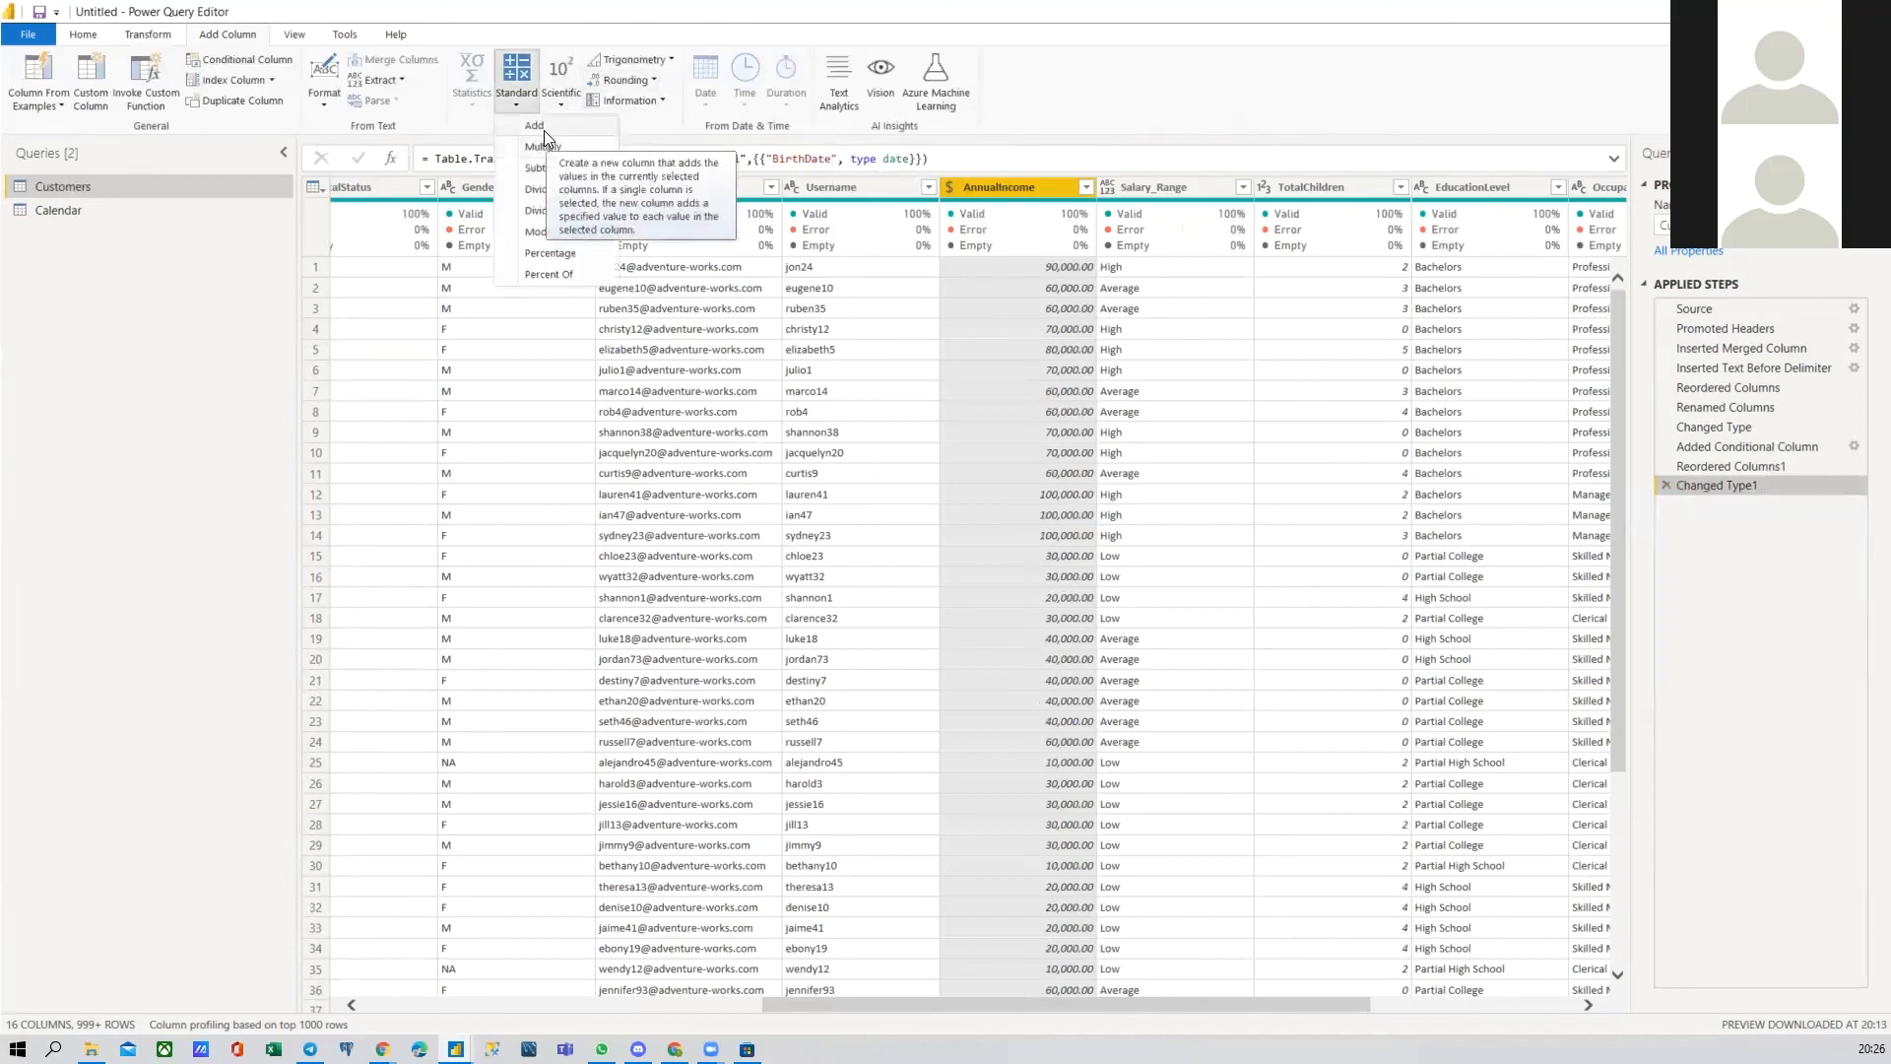
left_click(148, 34)
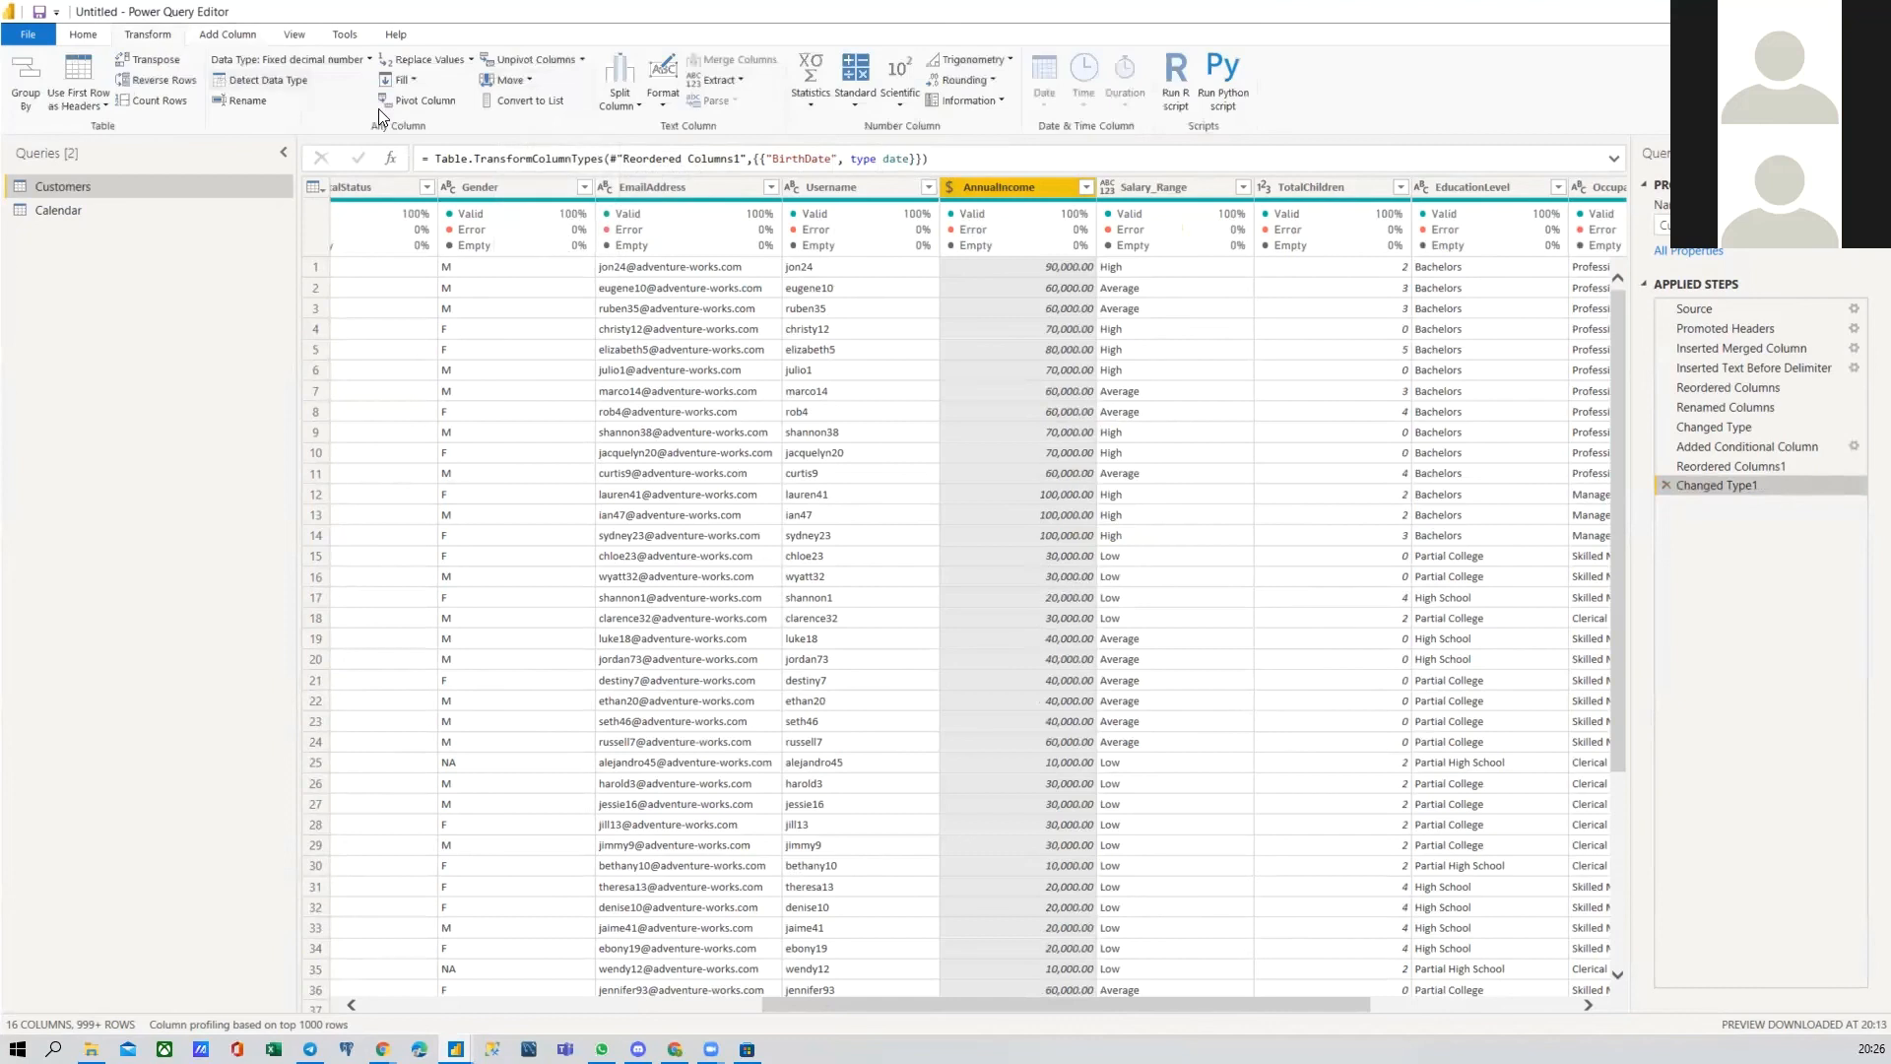
Step: Apply an in-place Modulo of 2500 to the AnnualIncome column, review the values, and delete the resulting applied step
left_click(855, 87)
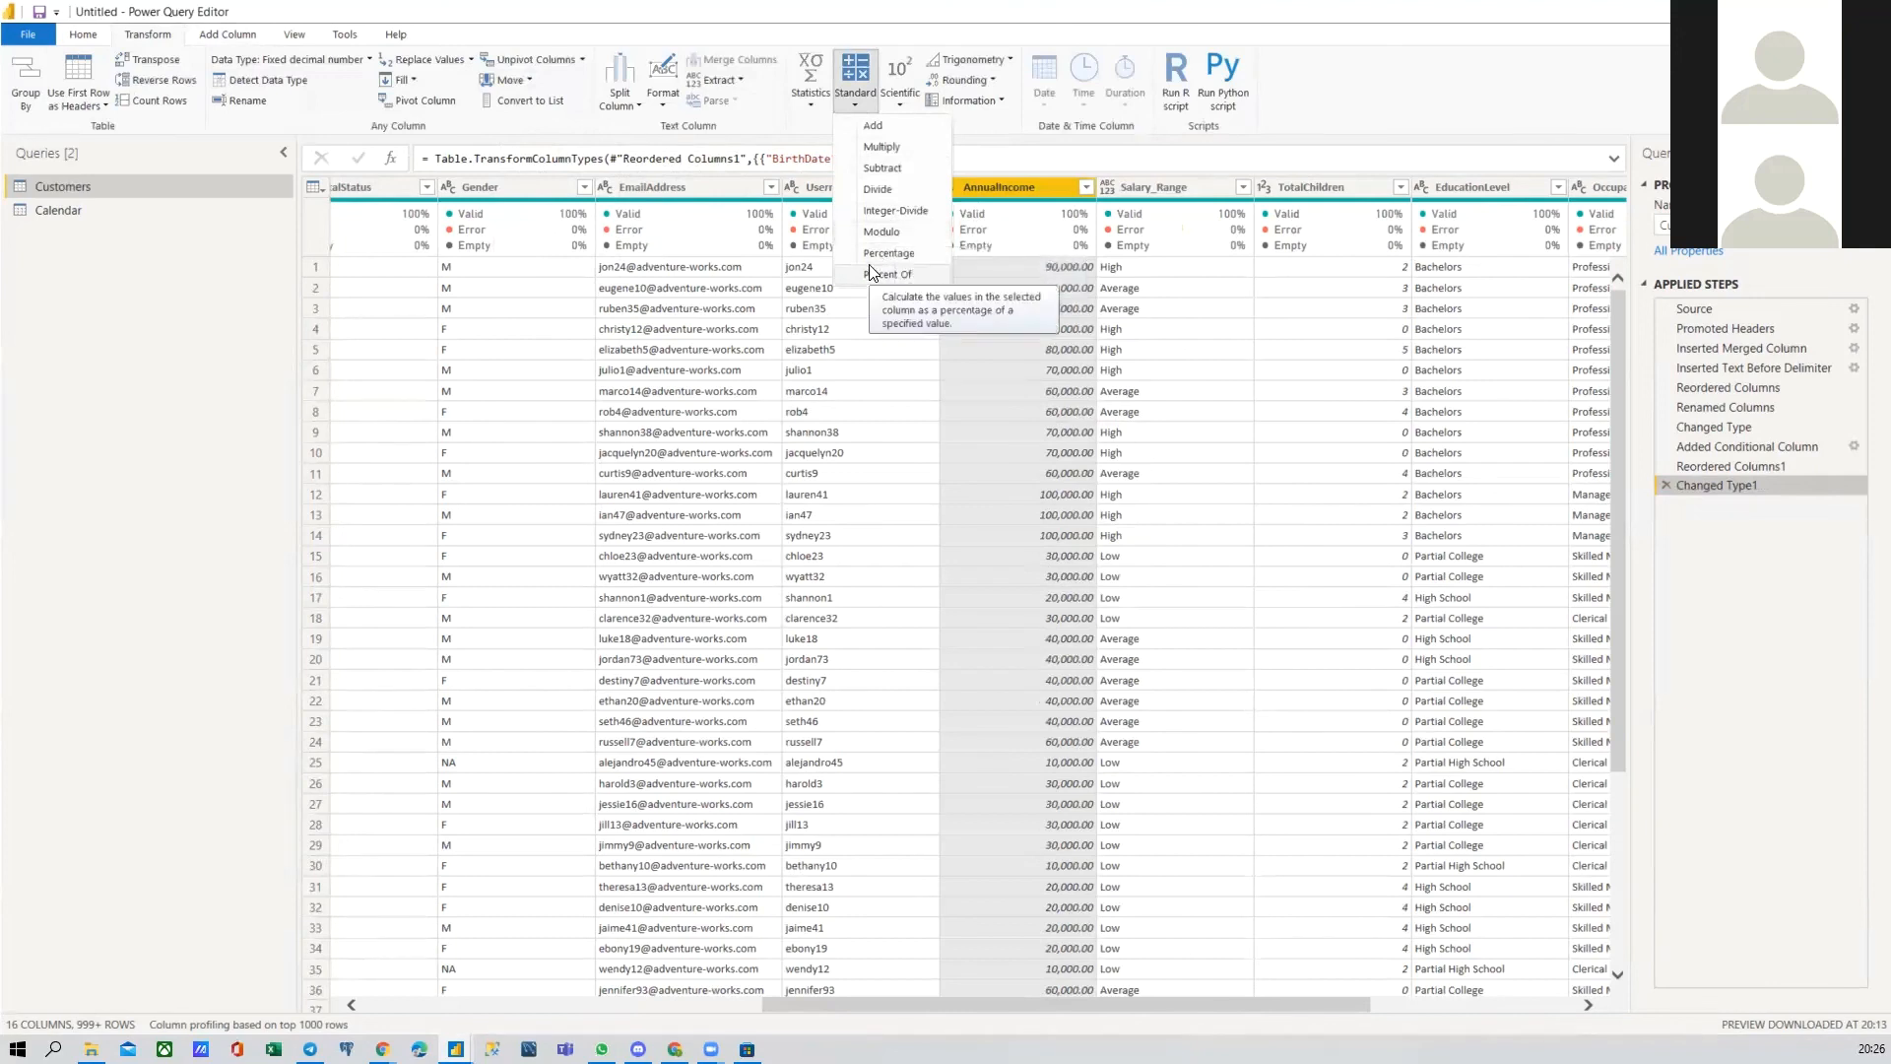
left_click(883, 233)
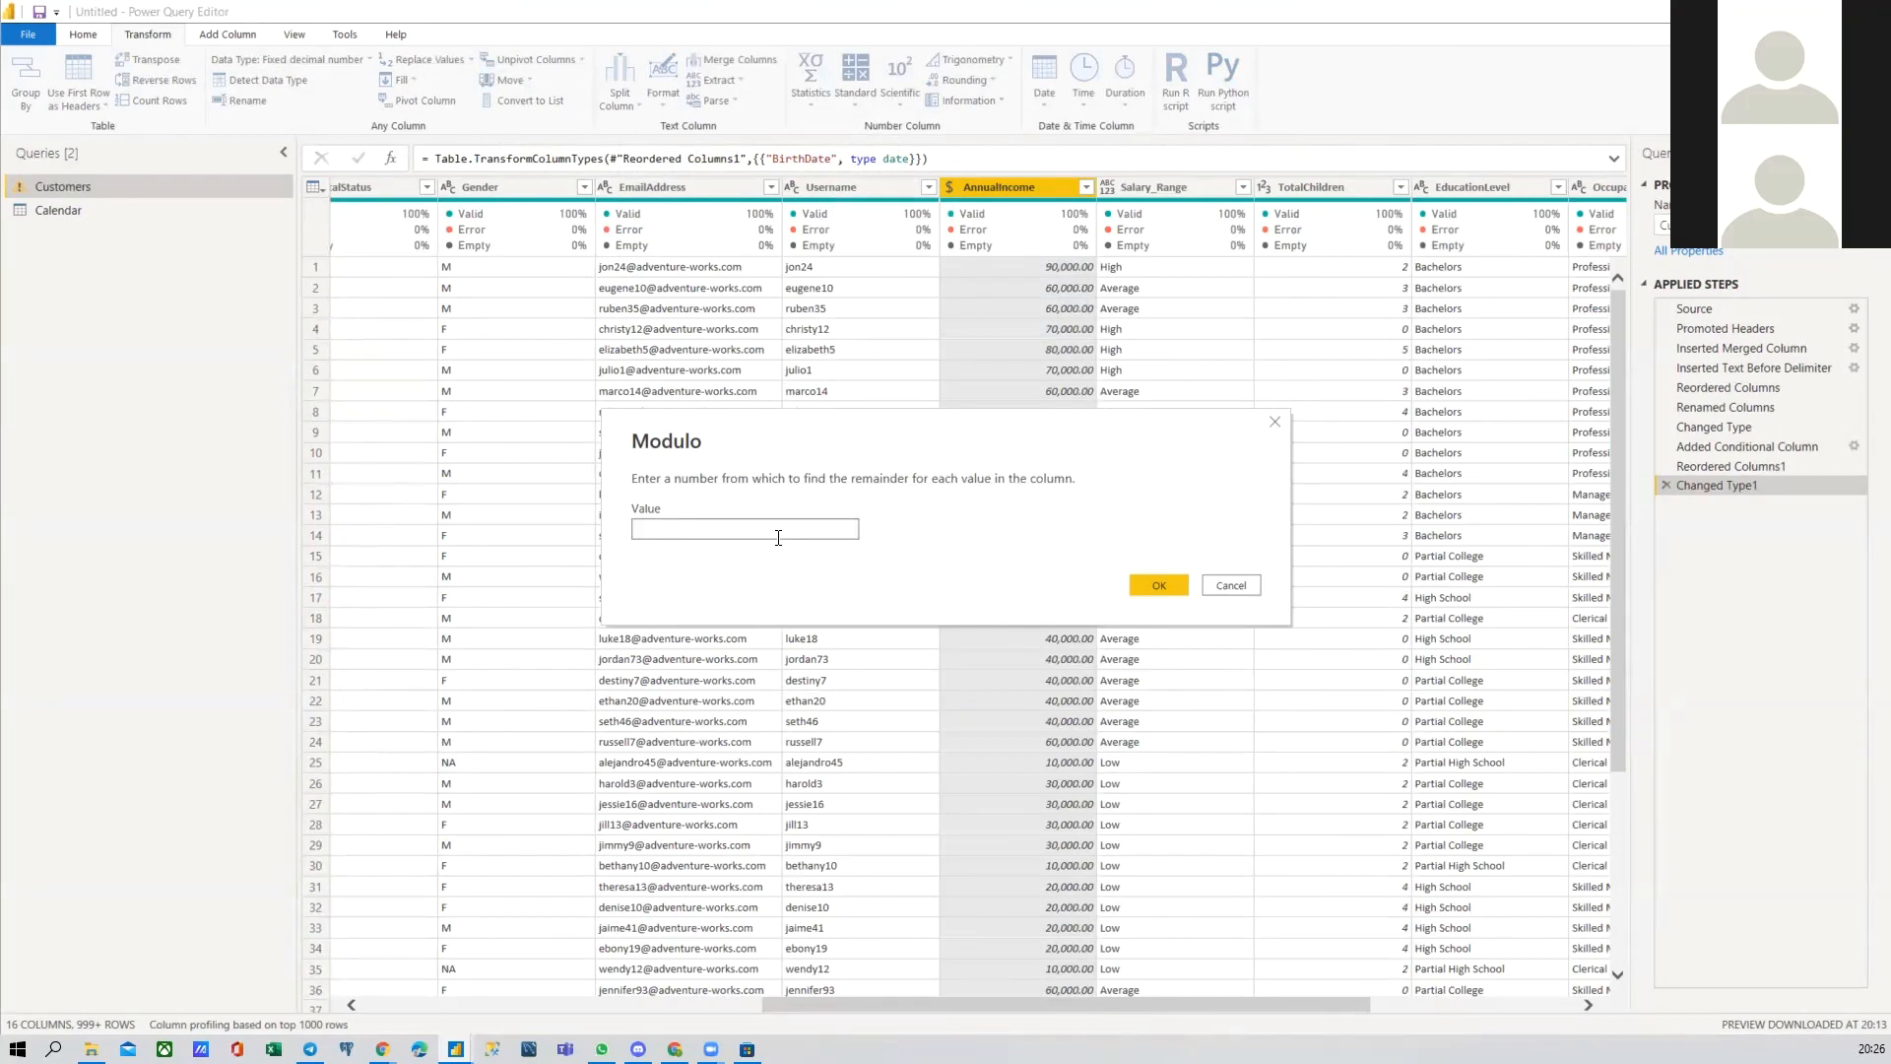
key("BackSpace")
type("2")
key("BackSpace")
type("2500")
left_click(1158, 584)
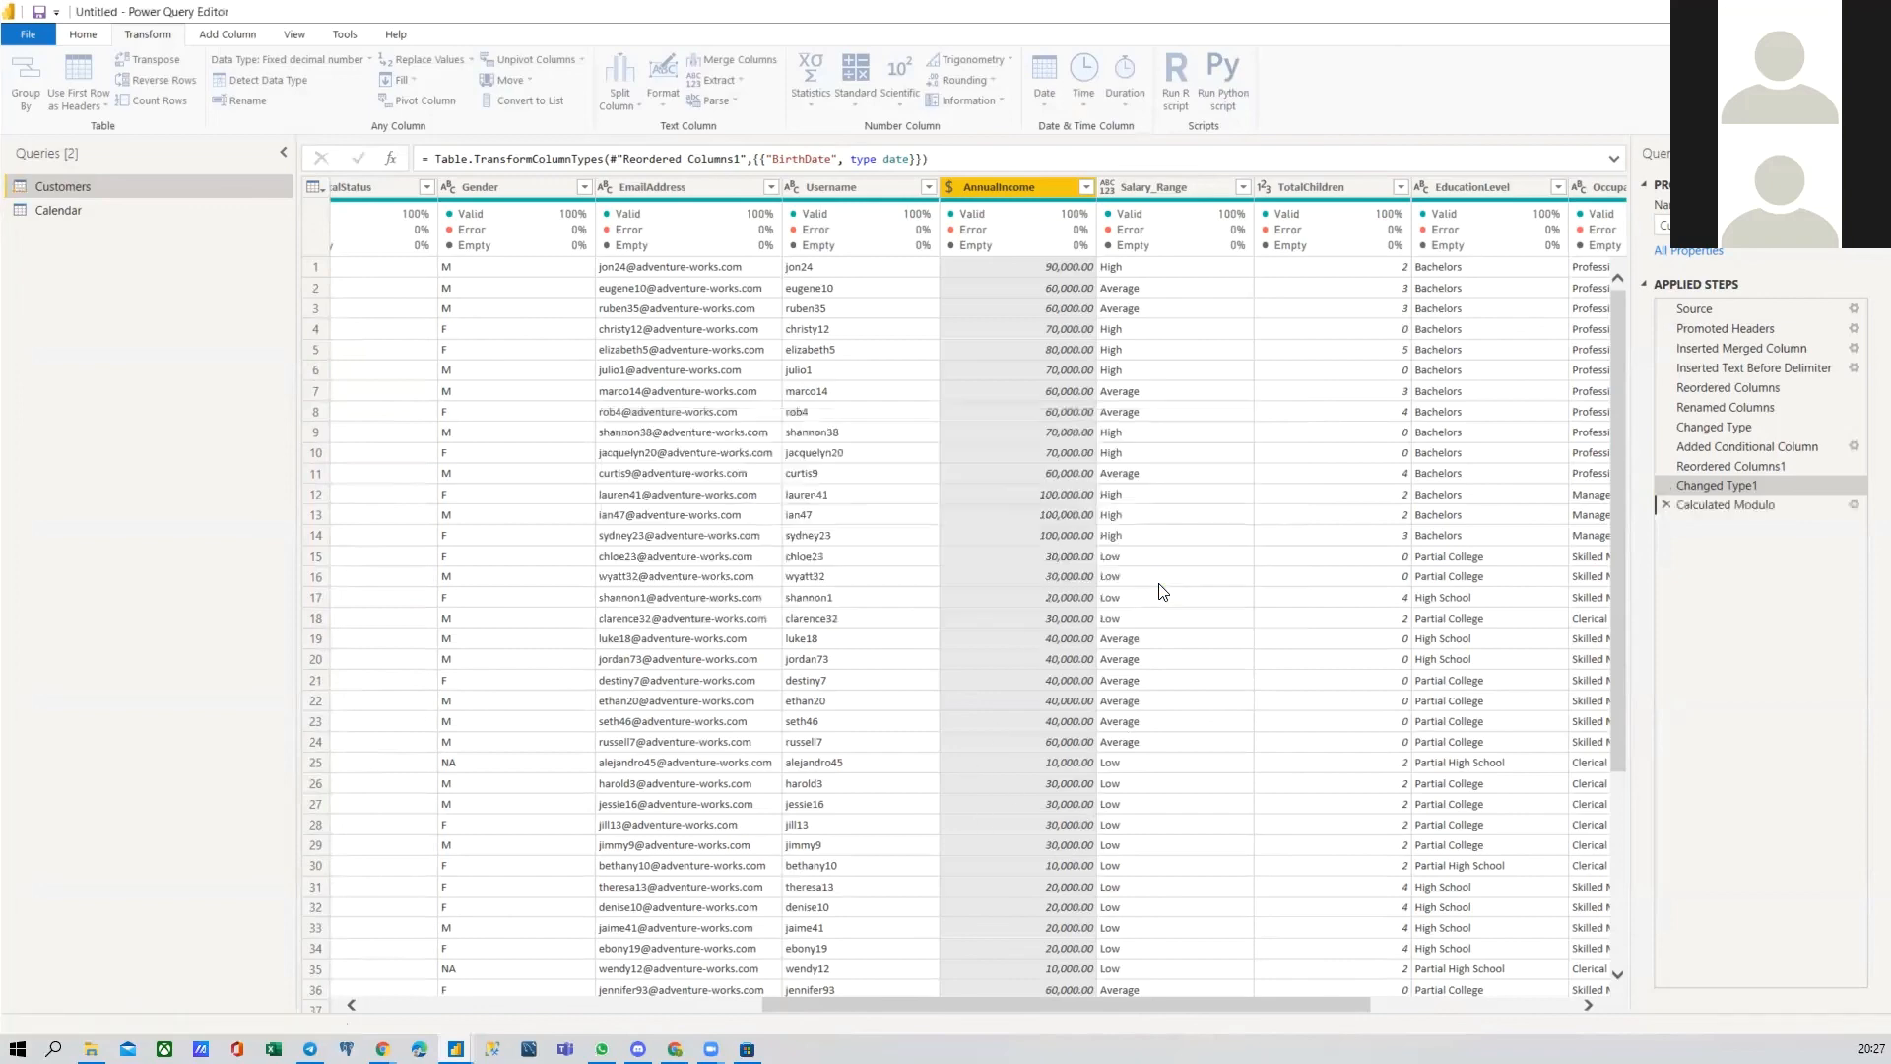
scroll(1068, 637, "down", 7)
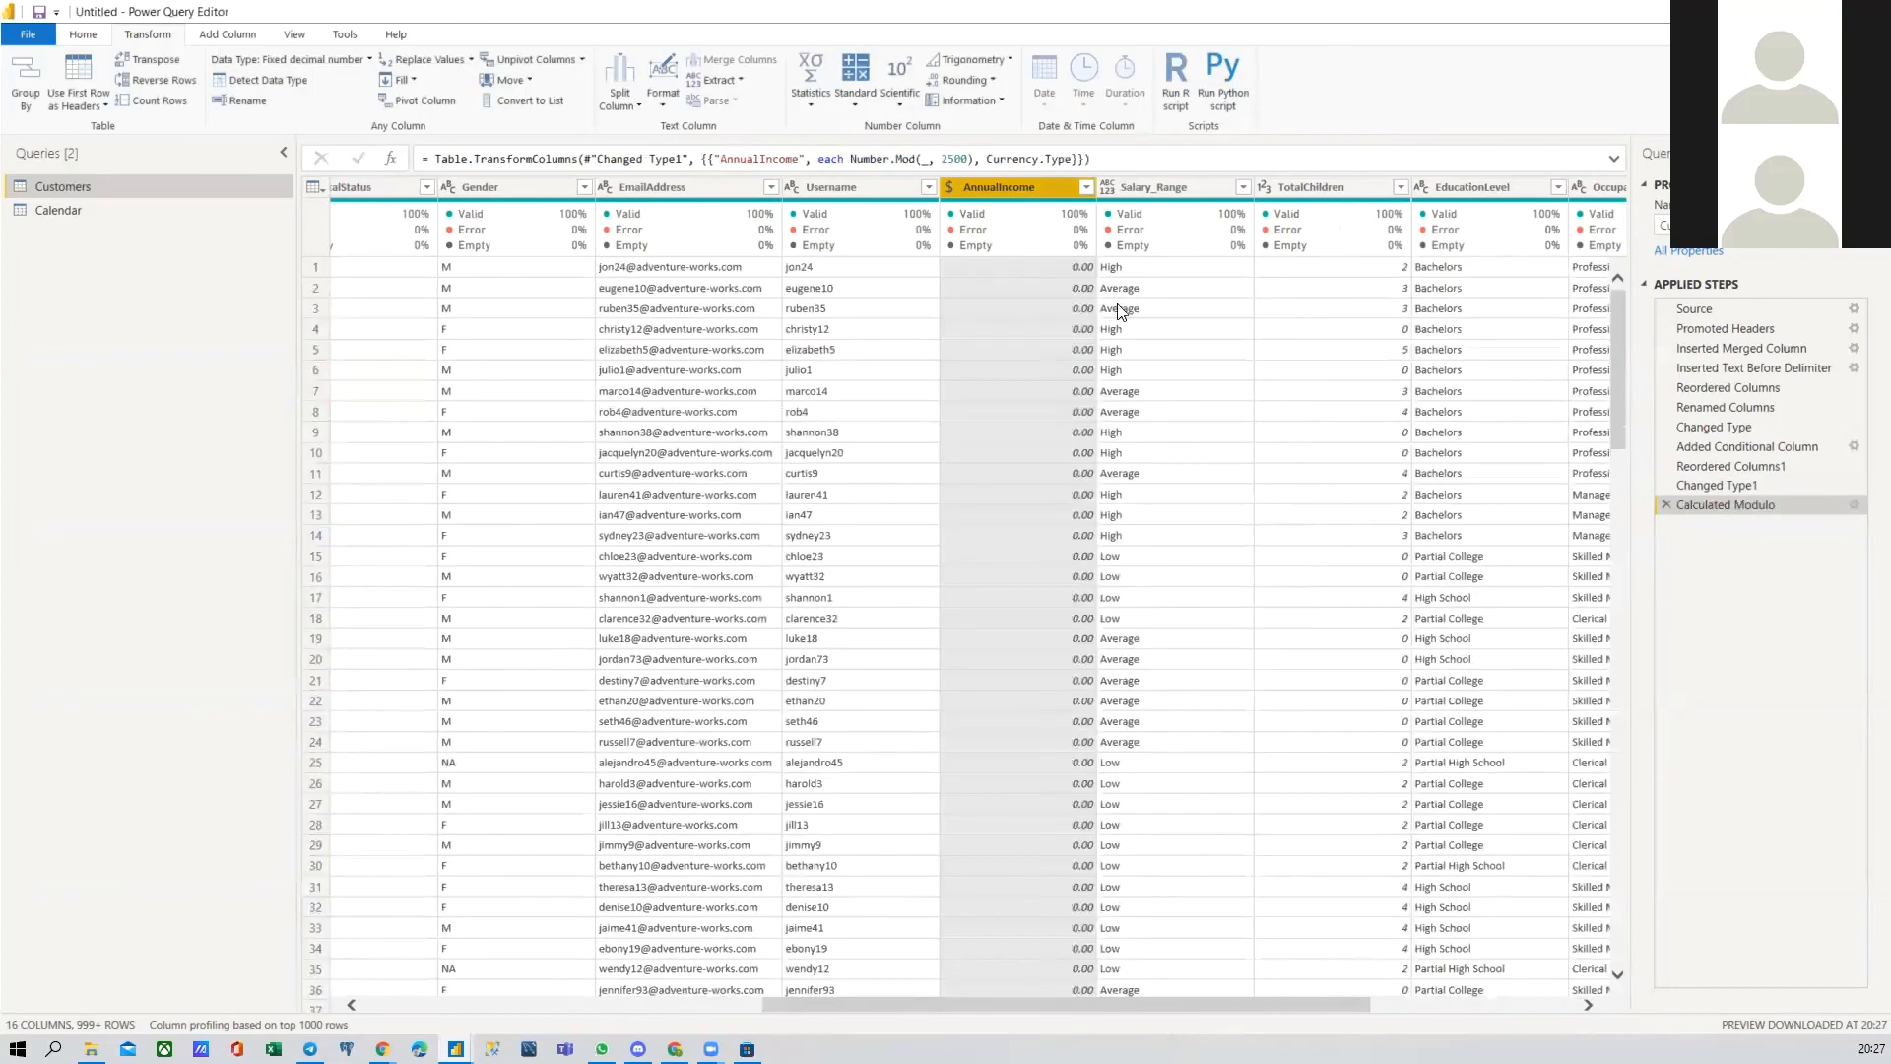
left_click(1664, 504)
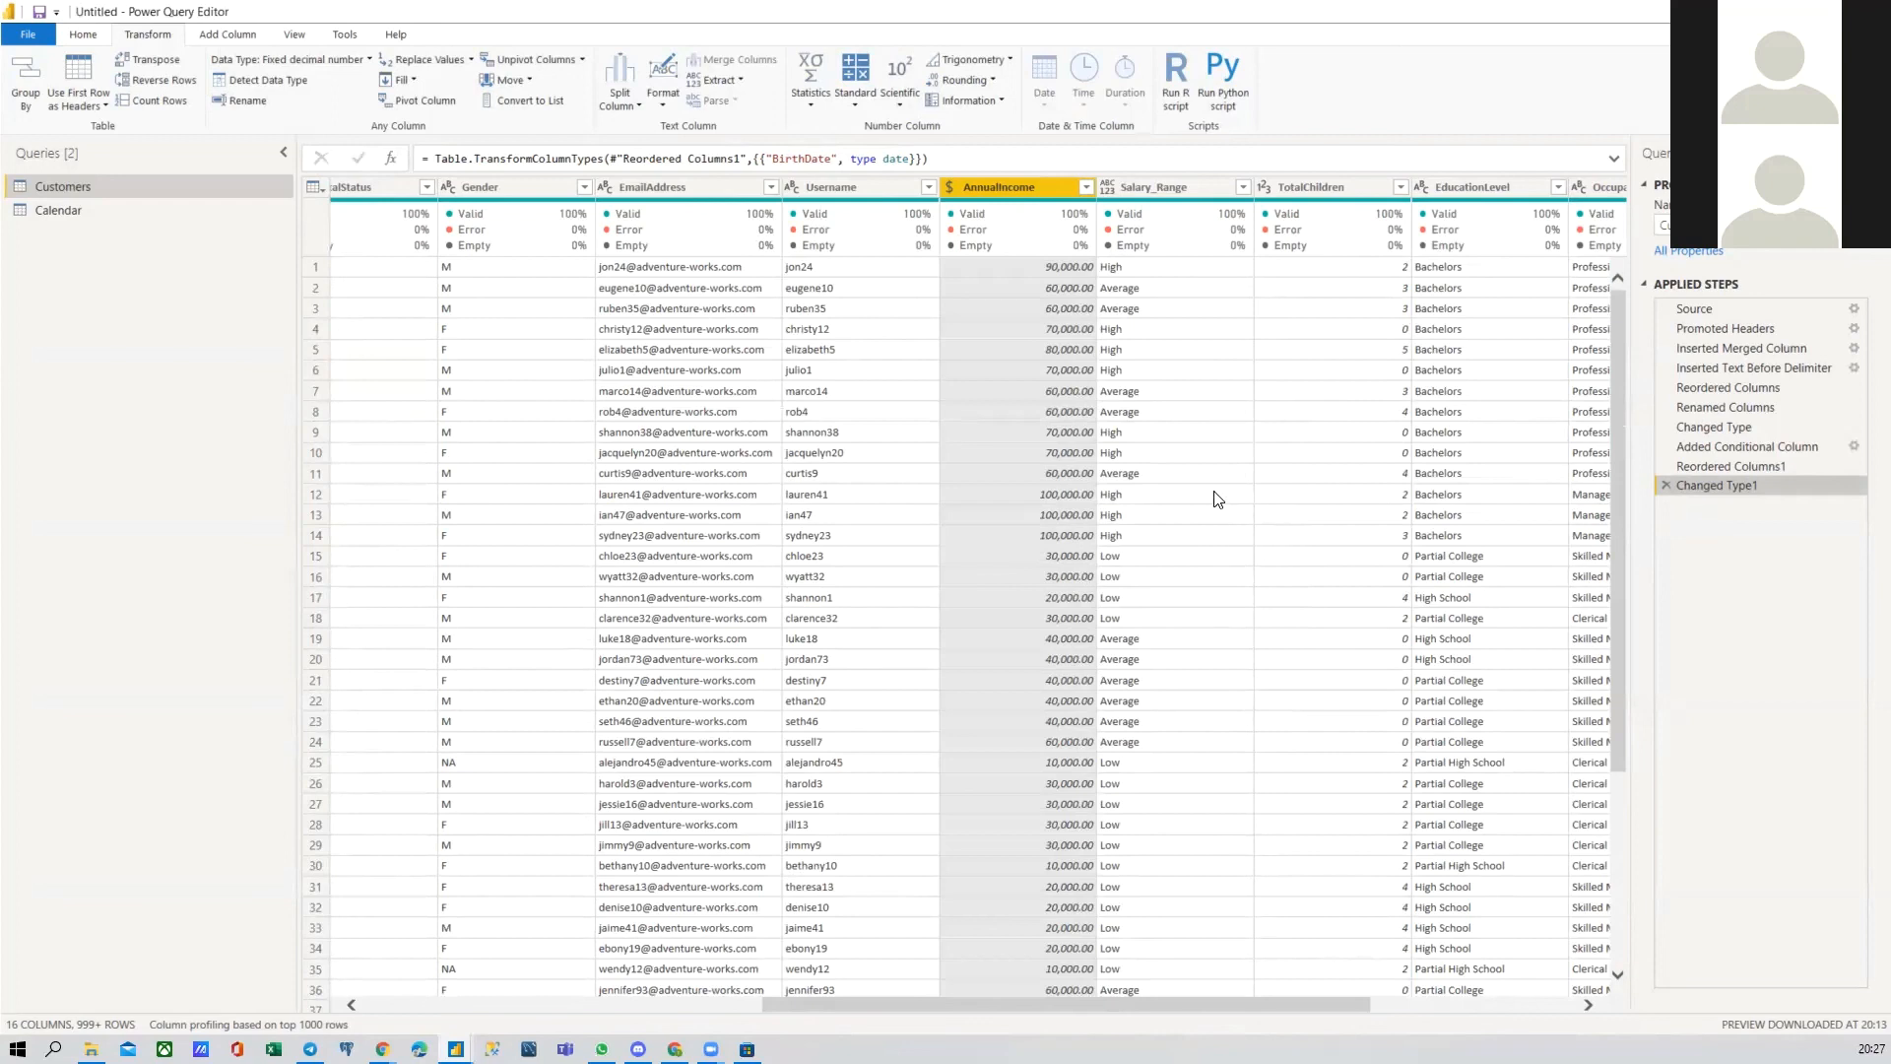
Step: Examine the standard and scientific operations for the AnnualIncome column, including the Logarithm options
left_click(856, 79)
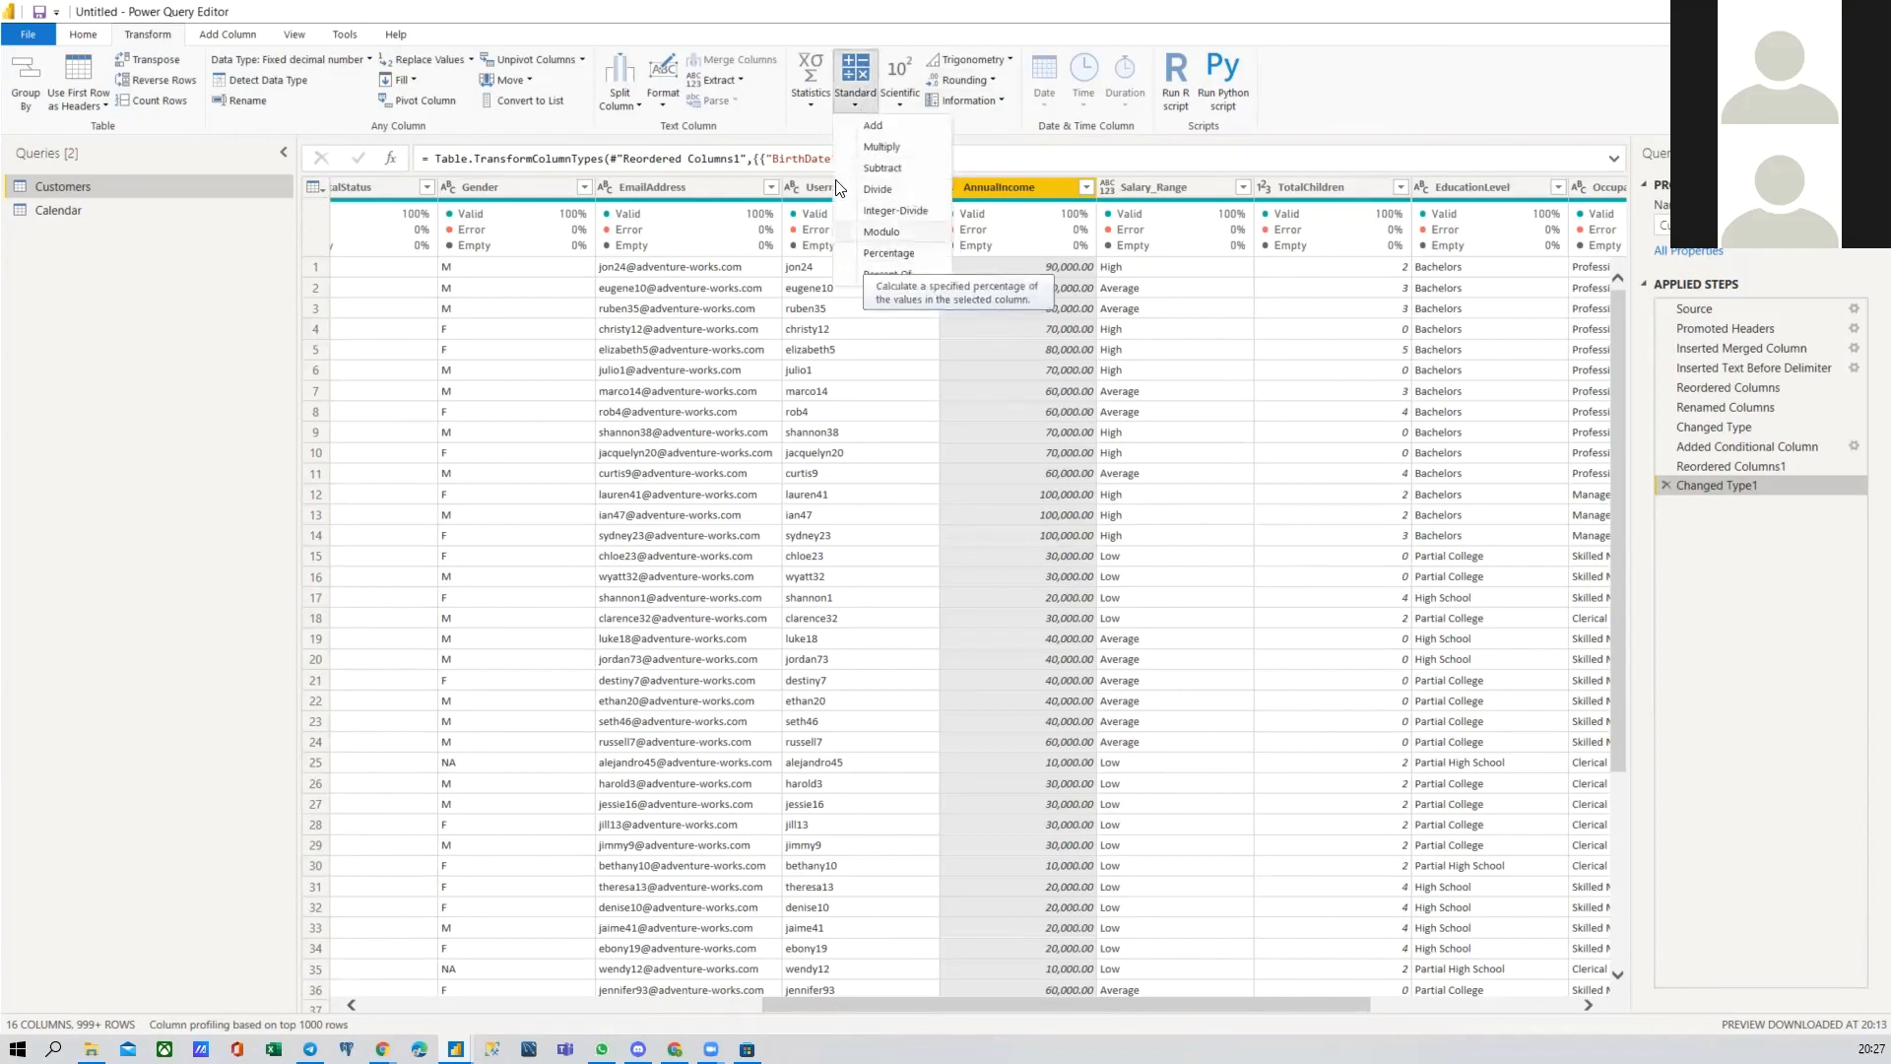
left_click(897, 103)
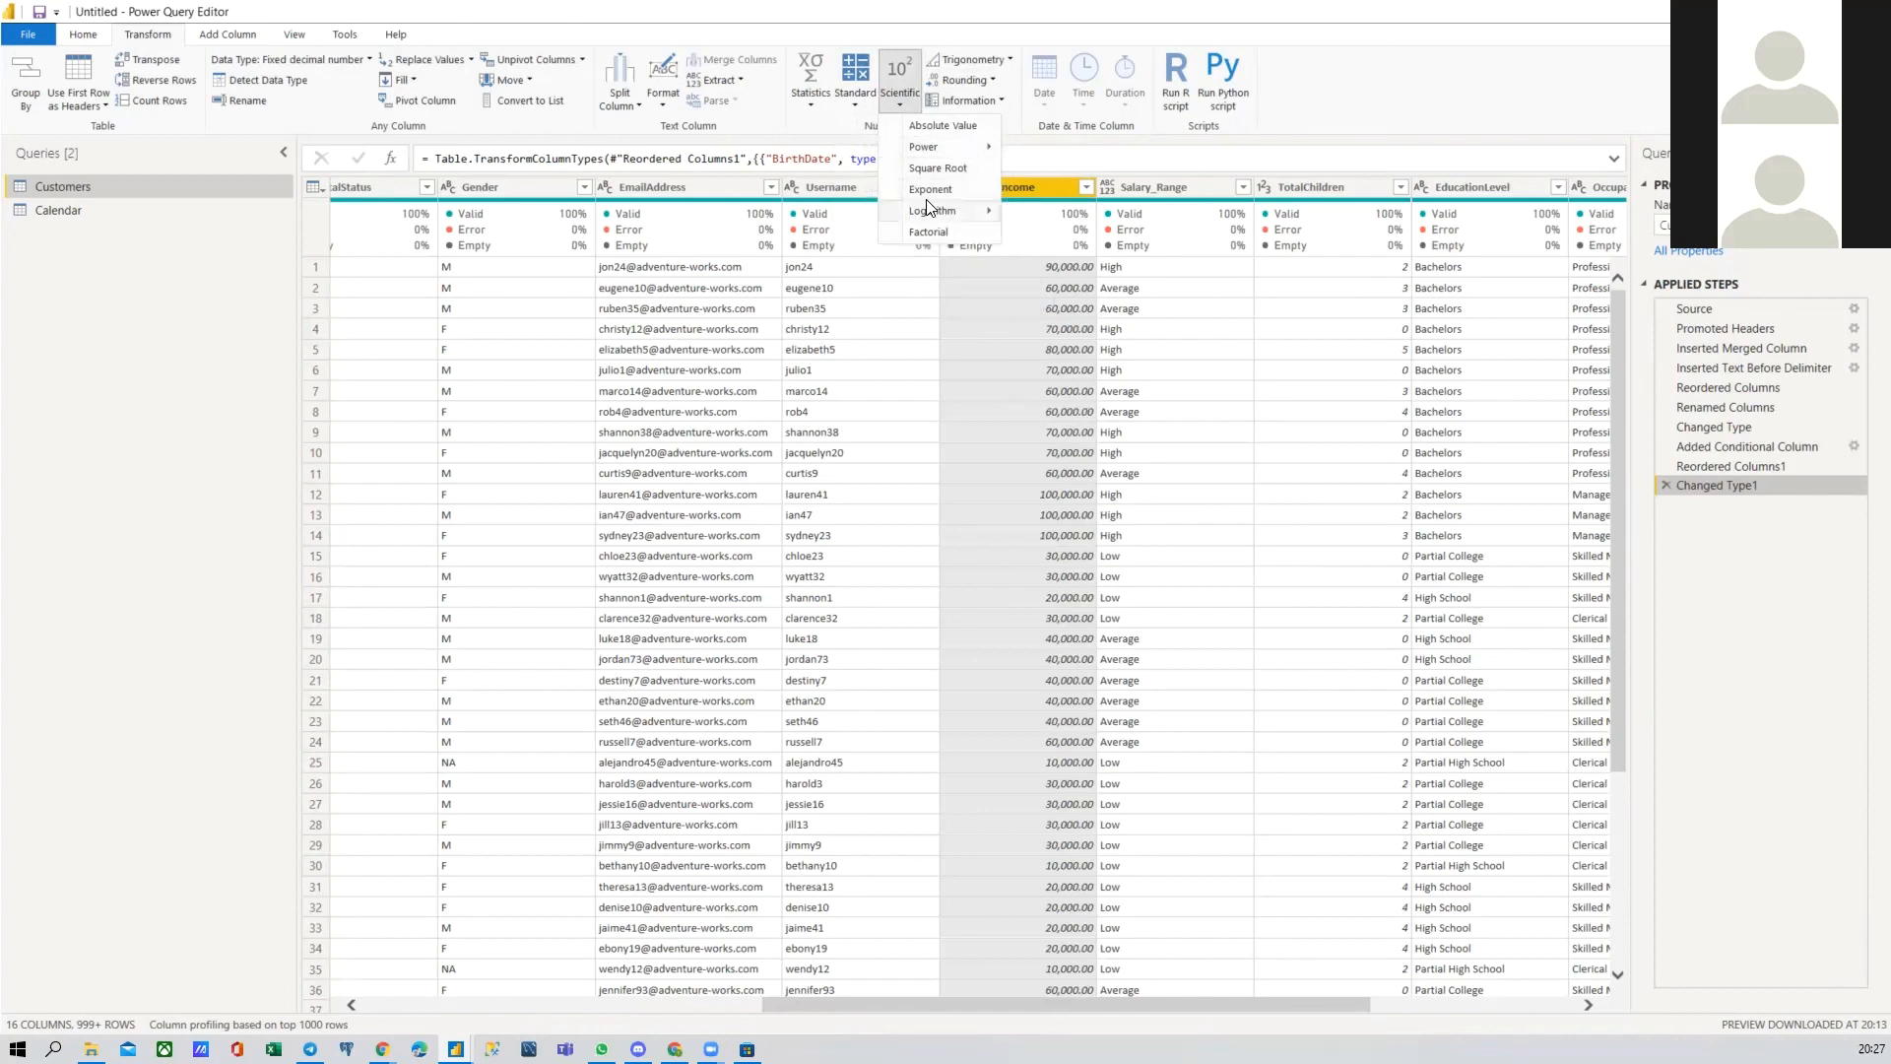
mouse_move(931, 213)
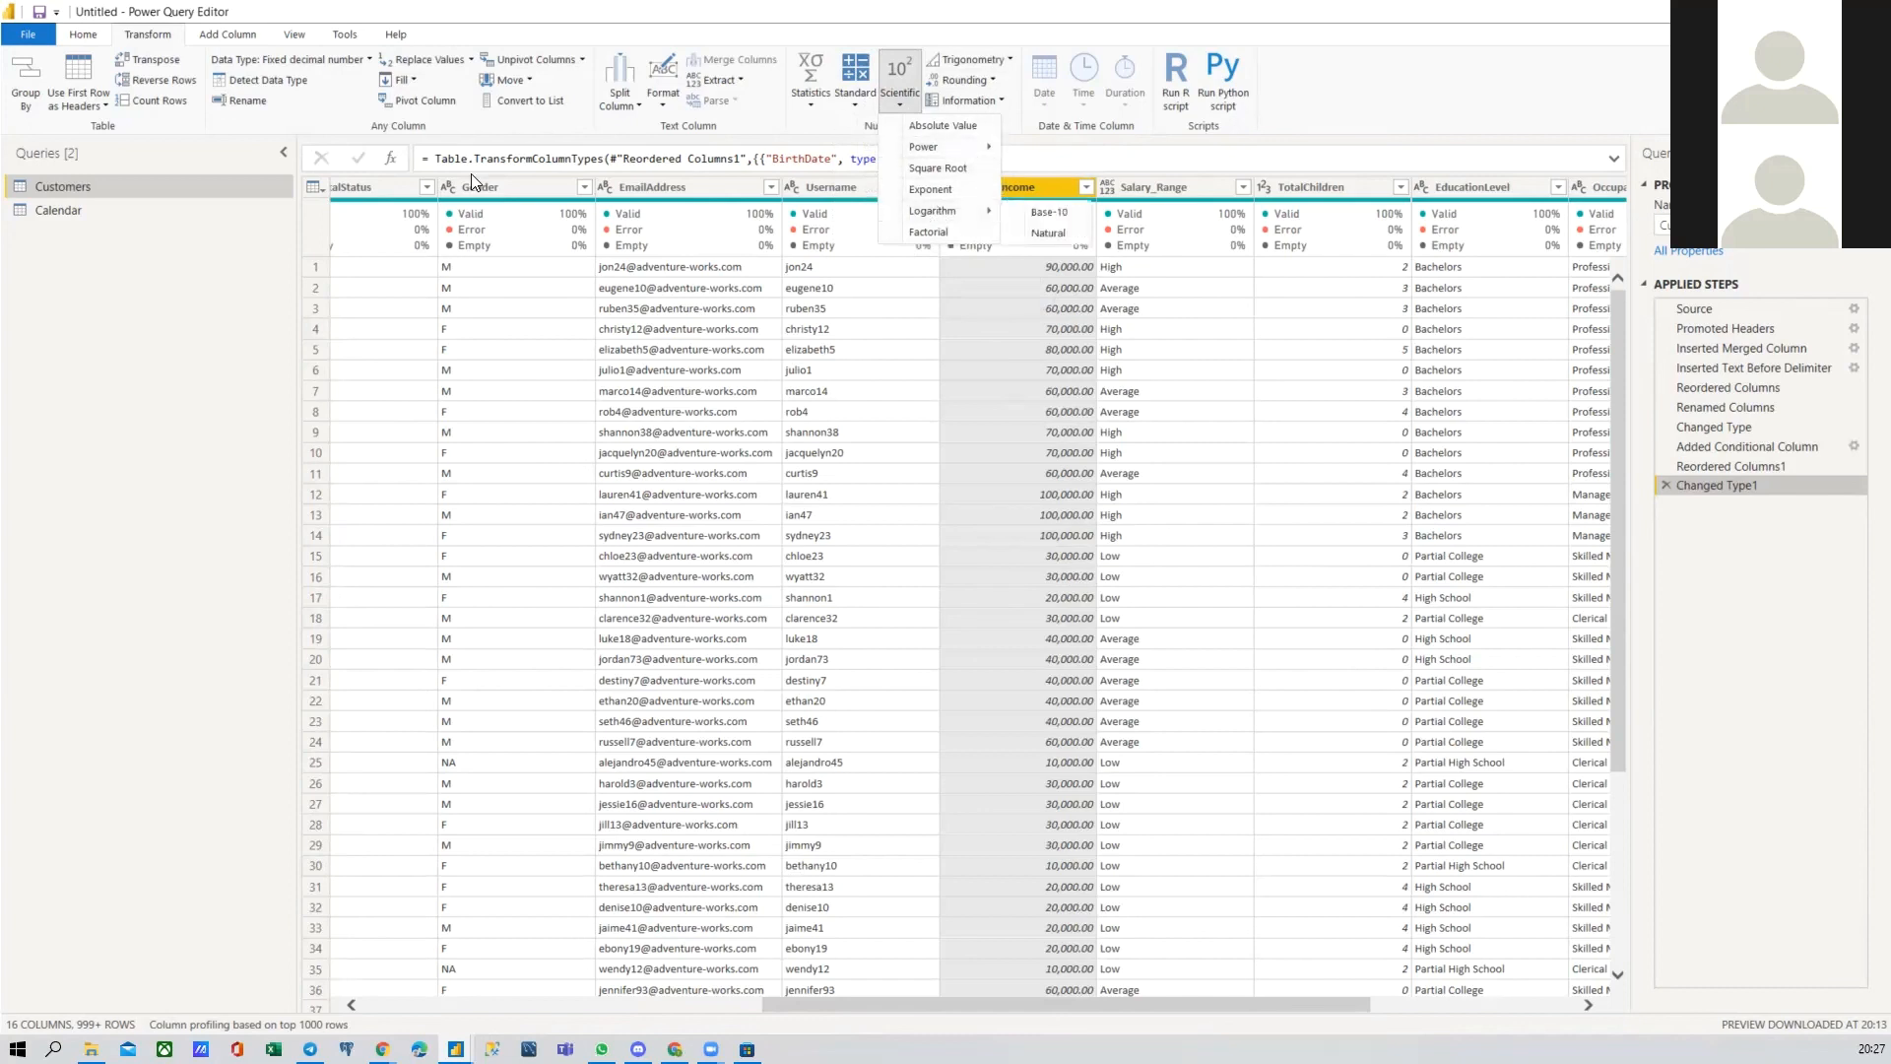
left_click(1419, 98)
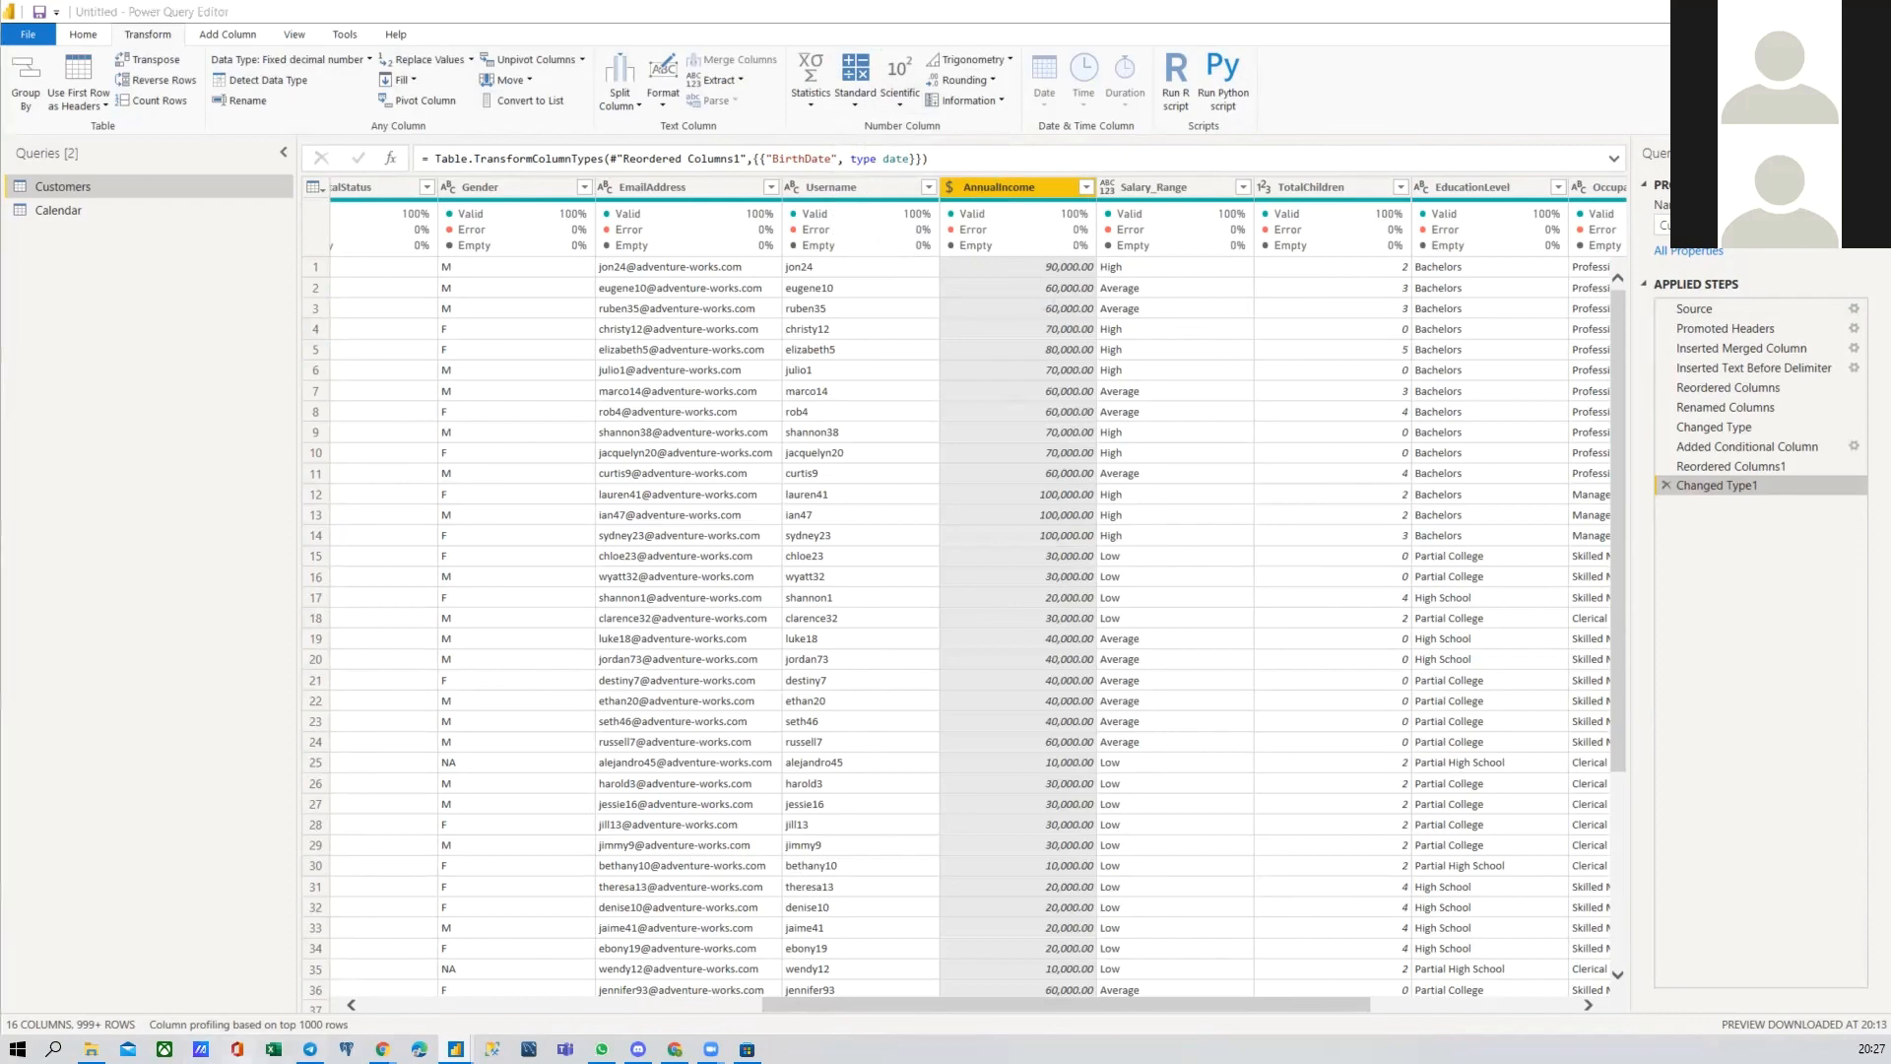
Step: Switch to the Power BI study session presentation in Chrome to view the Outline slide
mouse_move(383, 1050)
left_click(150, 974)
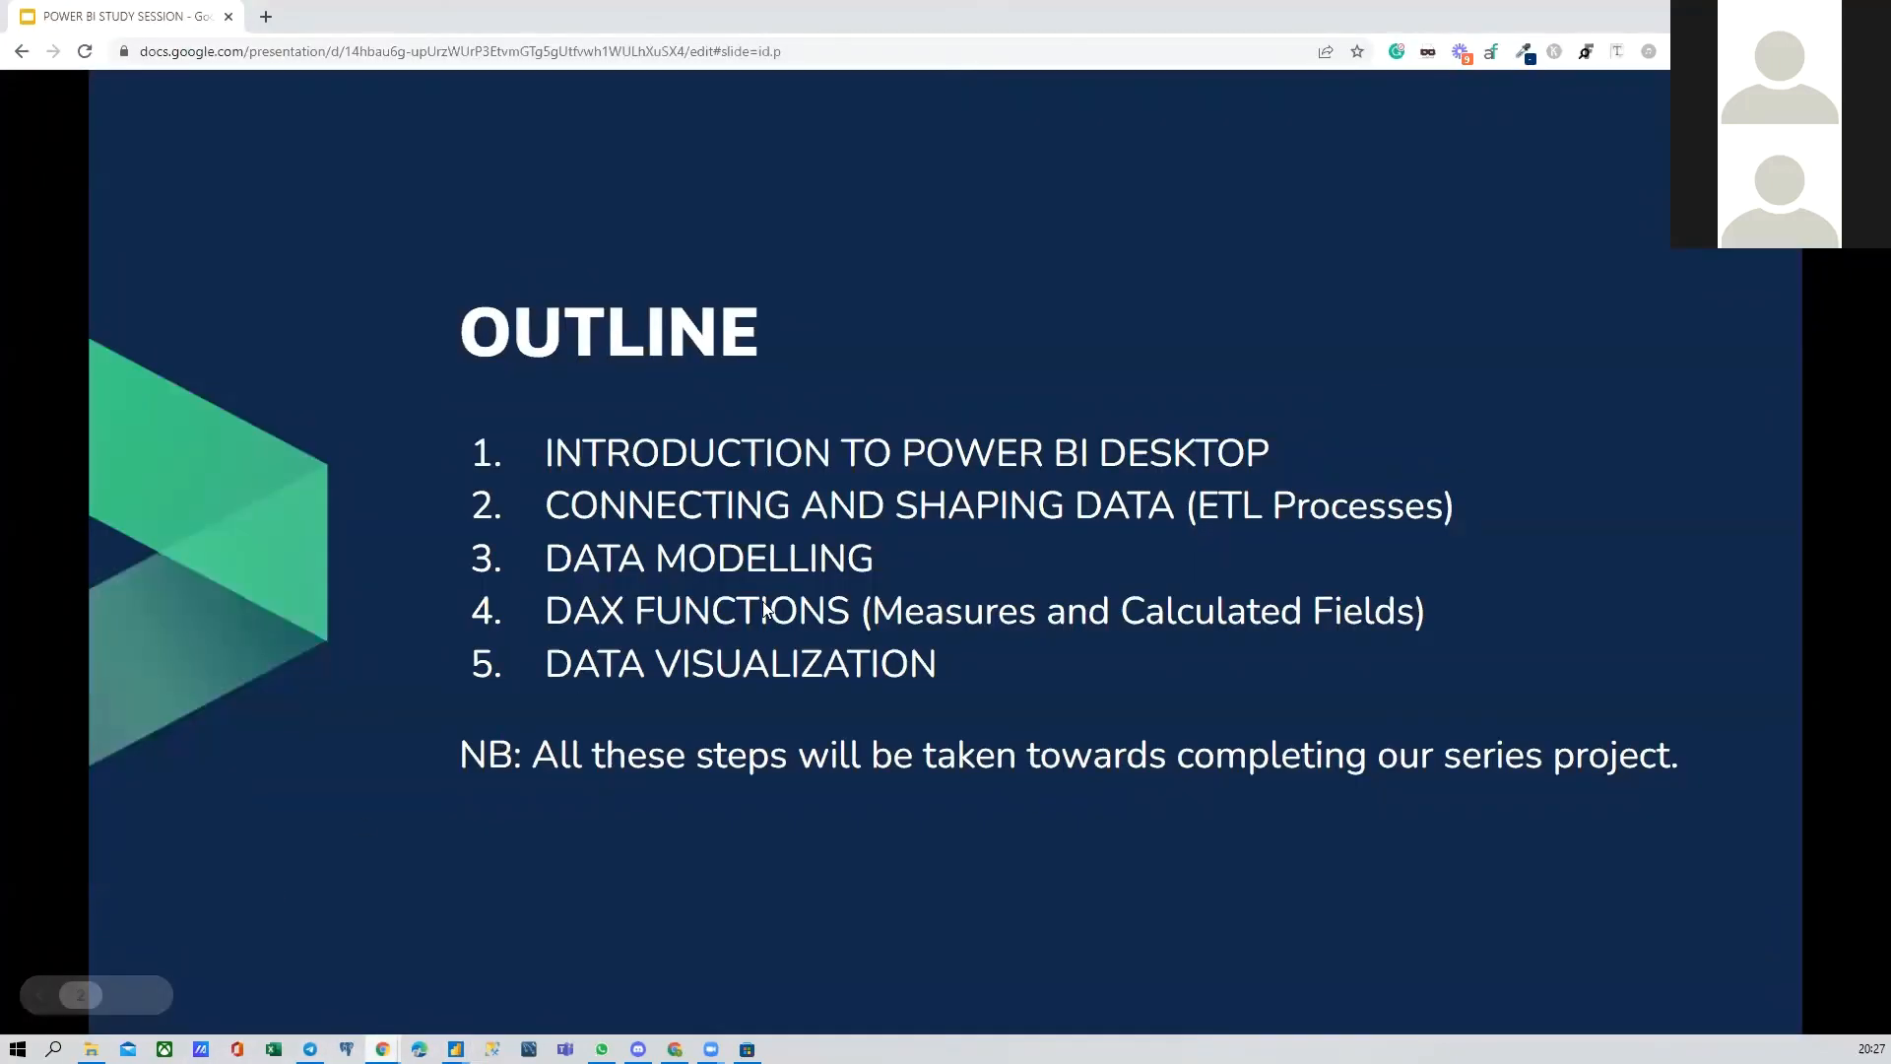
Step: Advance the presentation through the slides to Assignment 1 and reveal both tasks, the deadline and the tagging instructions
left_click(735, 623)
left_click(733, 631)
left_click(723, 658)
left_click(718, 675)
left_click(712, 683)
left_click(711, 684)
left_click(709, 681)
left_click(704, 690)
left_click(696, 702)
left_click(693, 699)
left_click(687, 695)
left_click(687, 698)
left_click(685, 695)
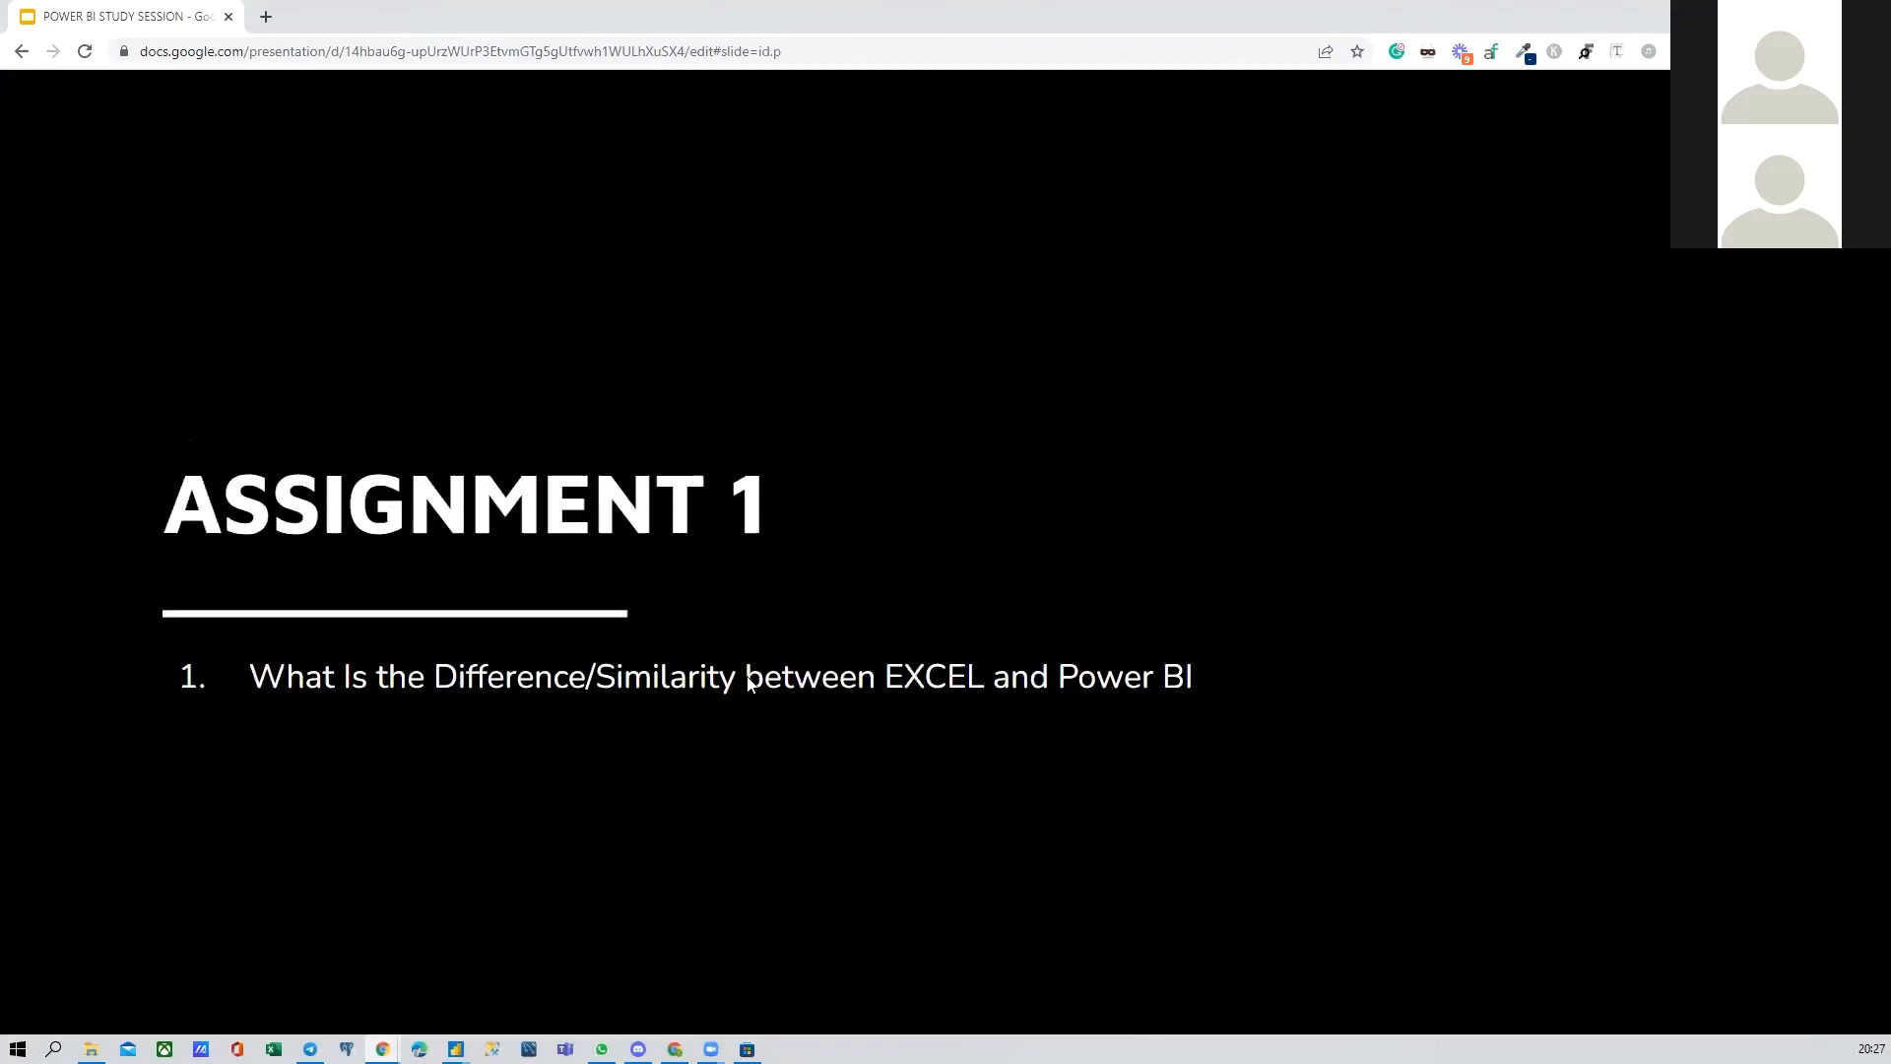
left_click(1000, 711)
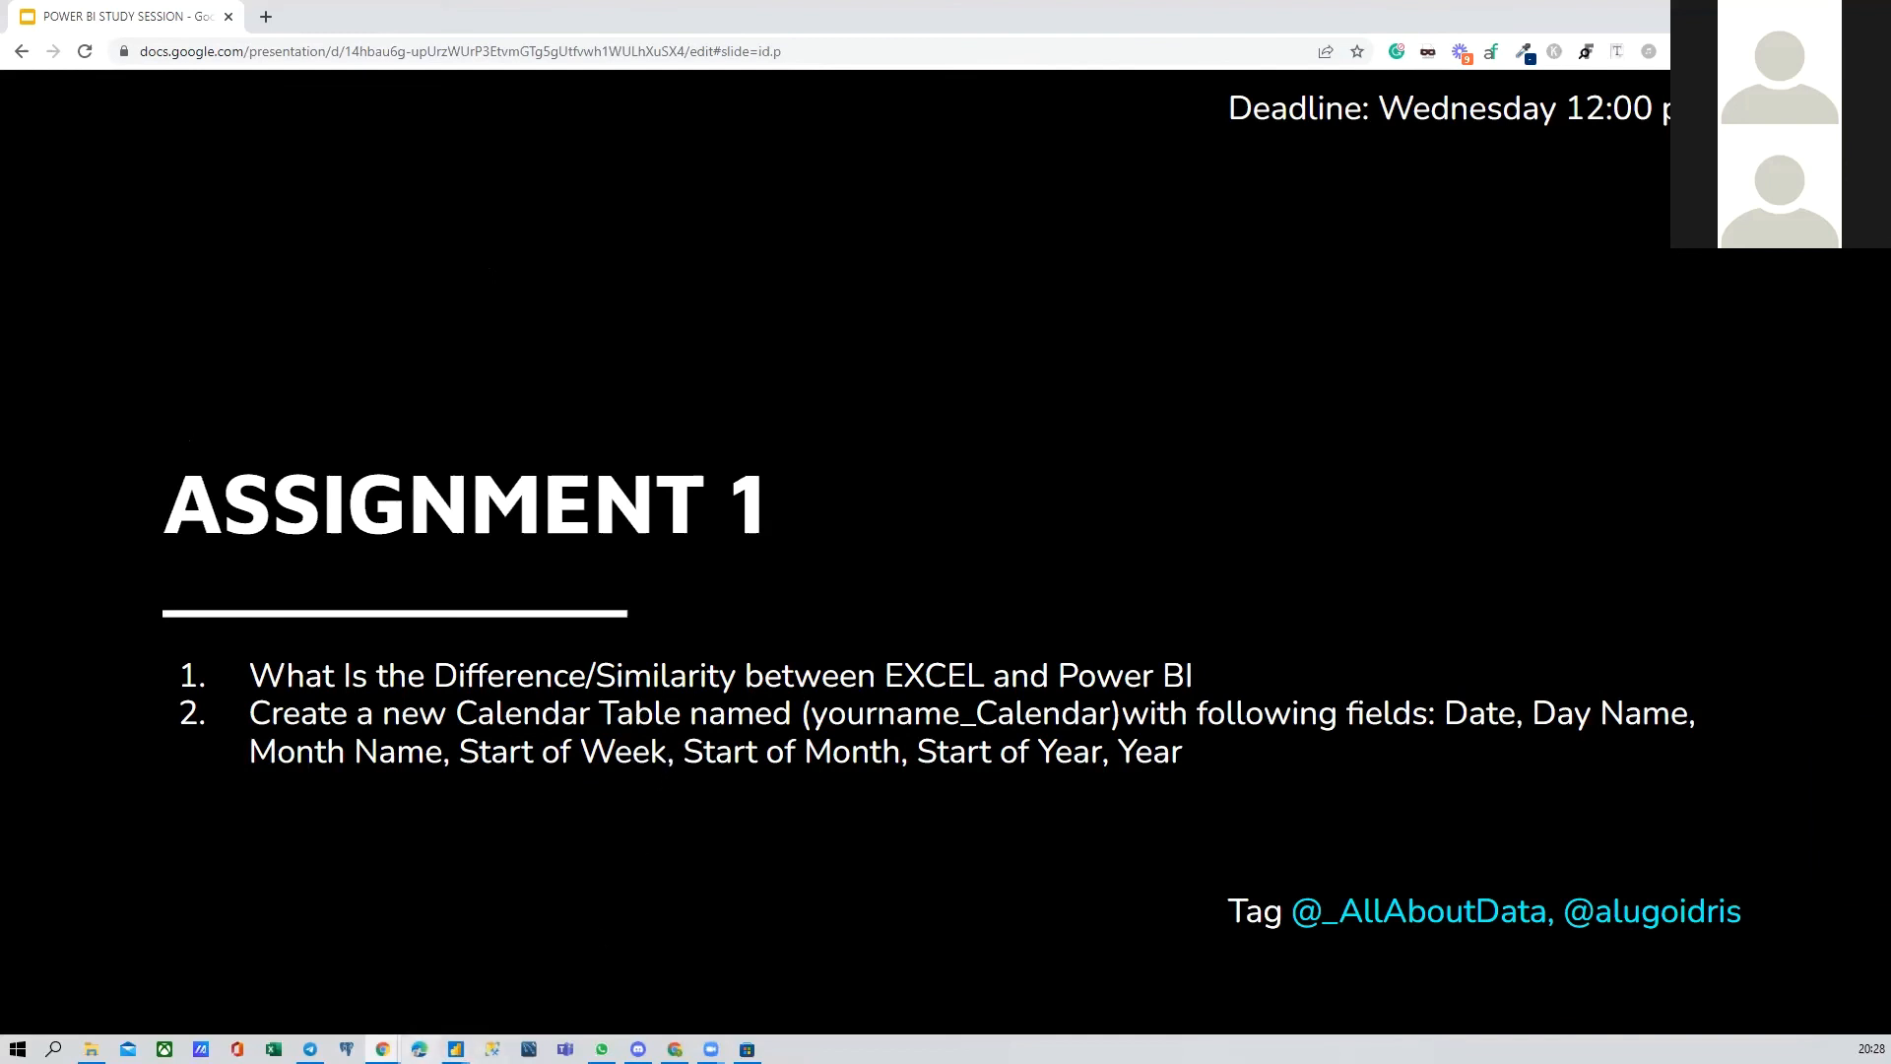
Step: Switch to Power Query Editor and duplicate the Calendar query
mouse_move(455, 1047)
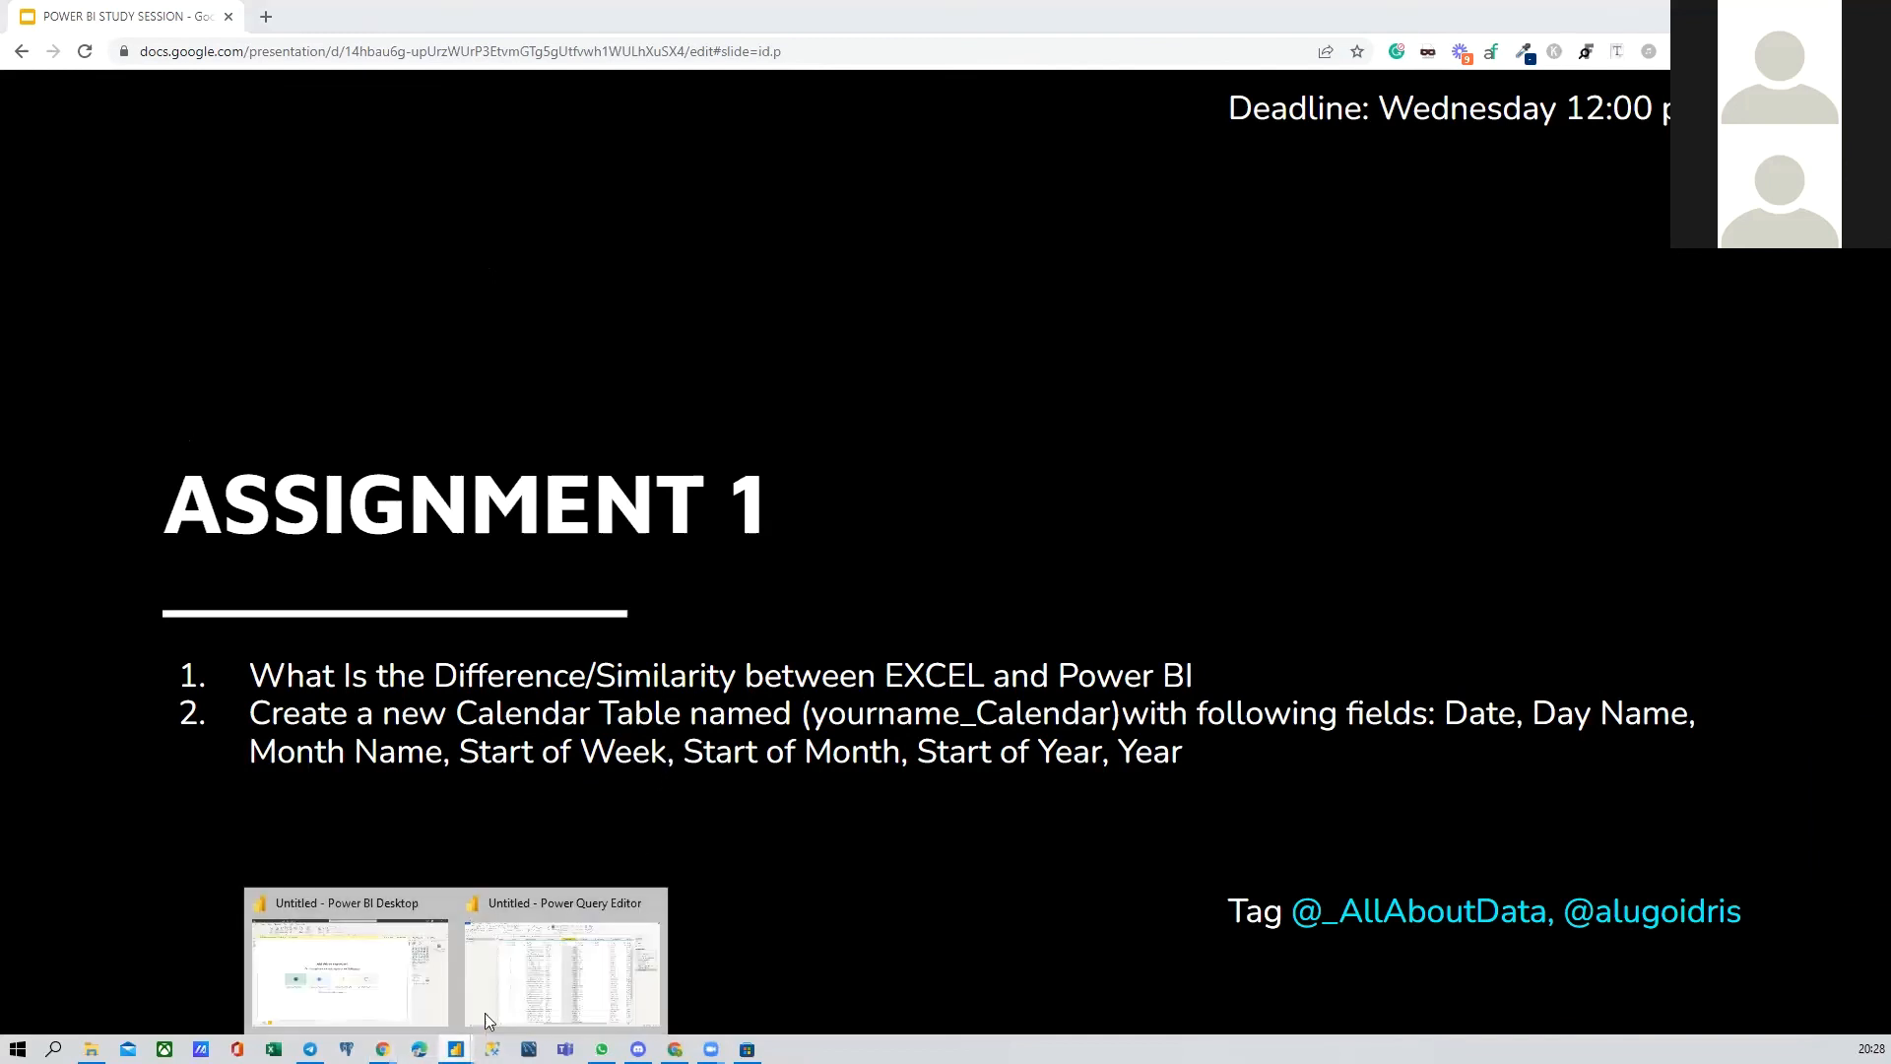
left_click(541, 956)
left_click(107, 207)
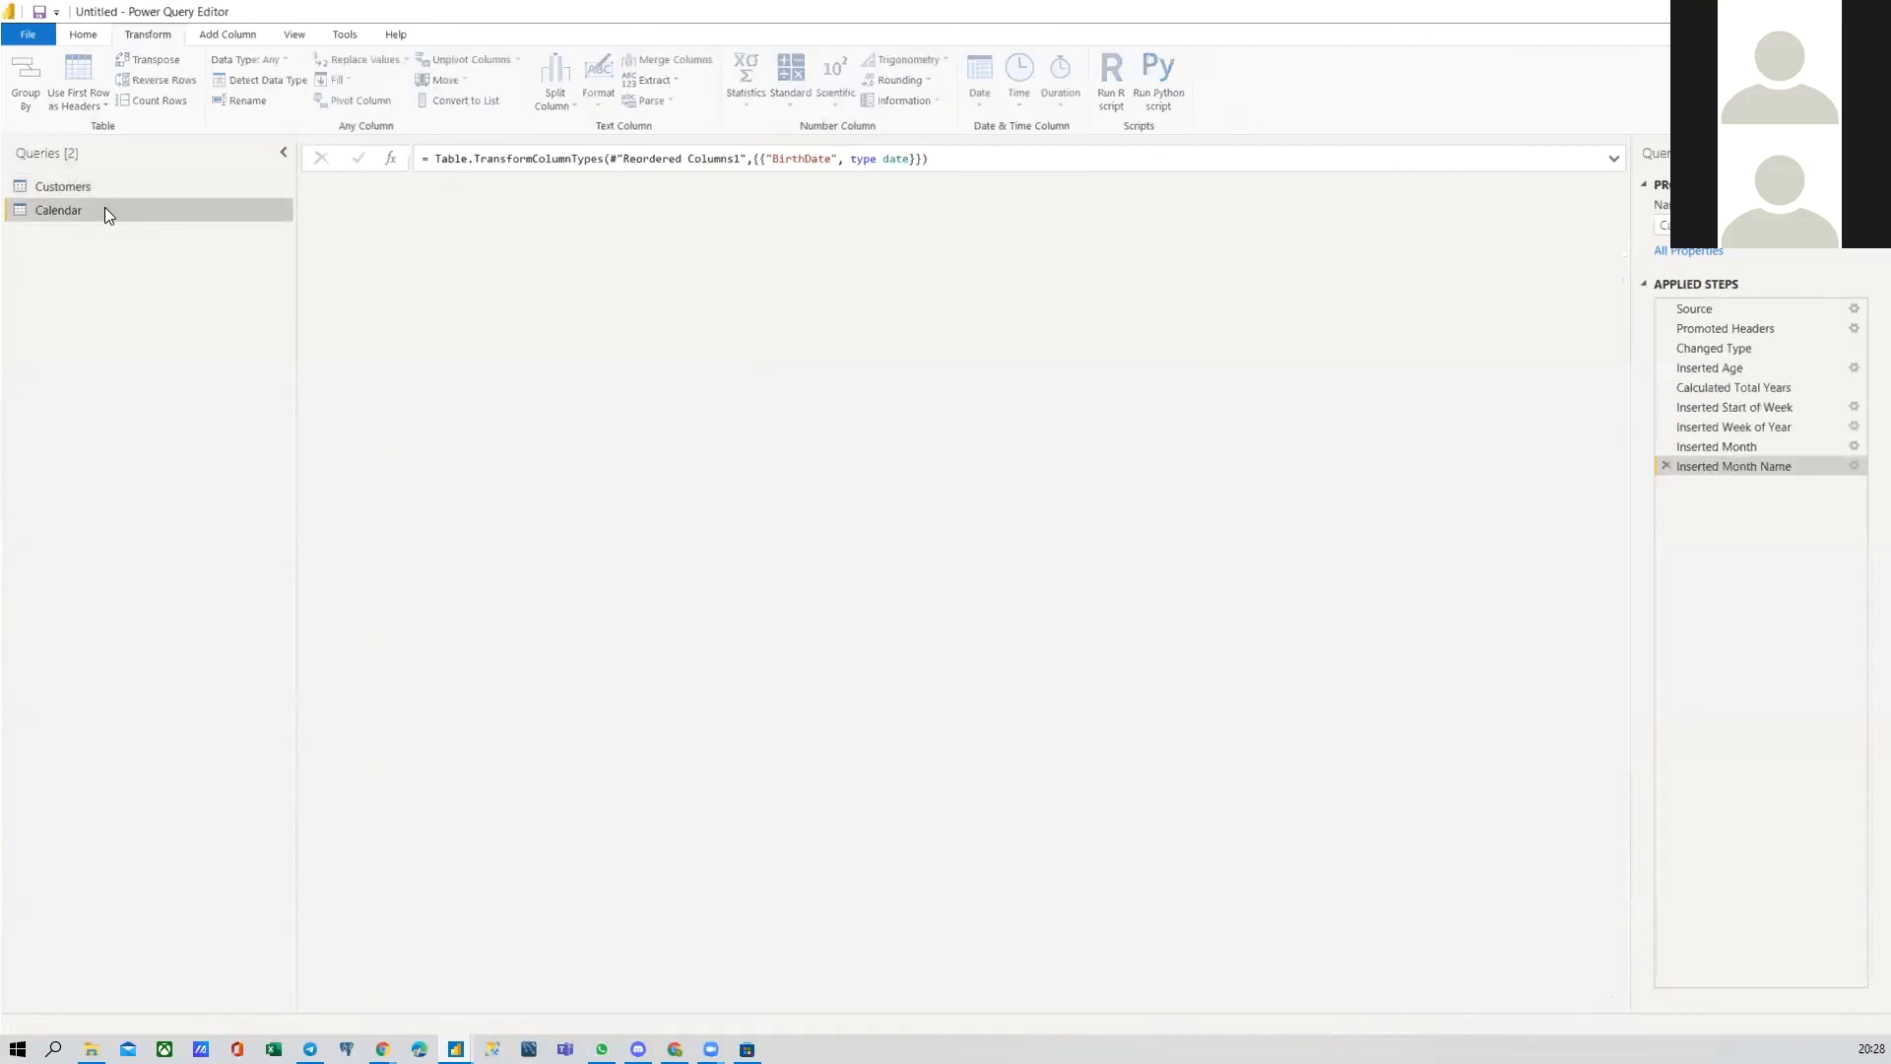
right_click(104, 207)
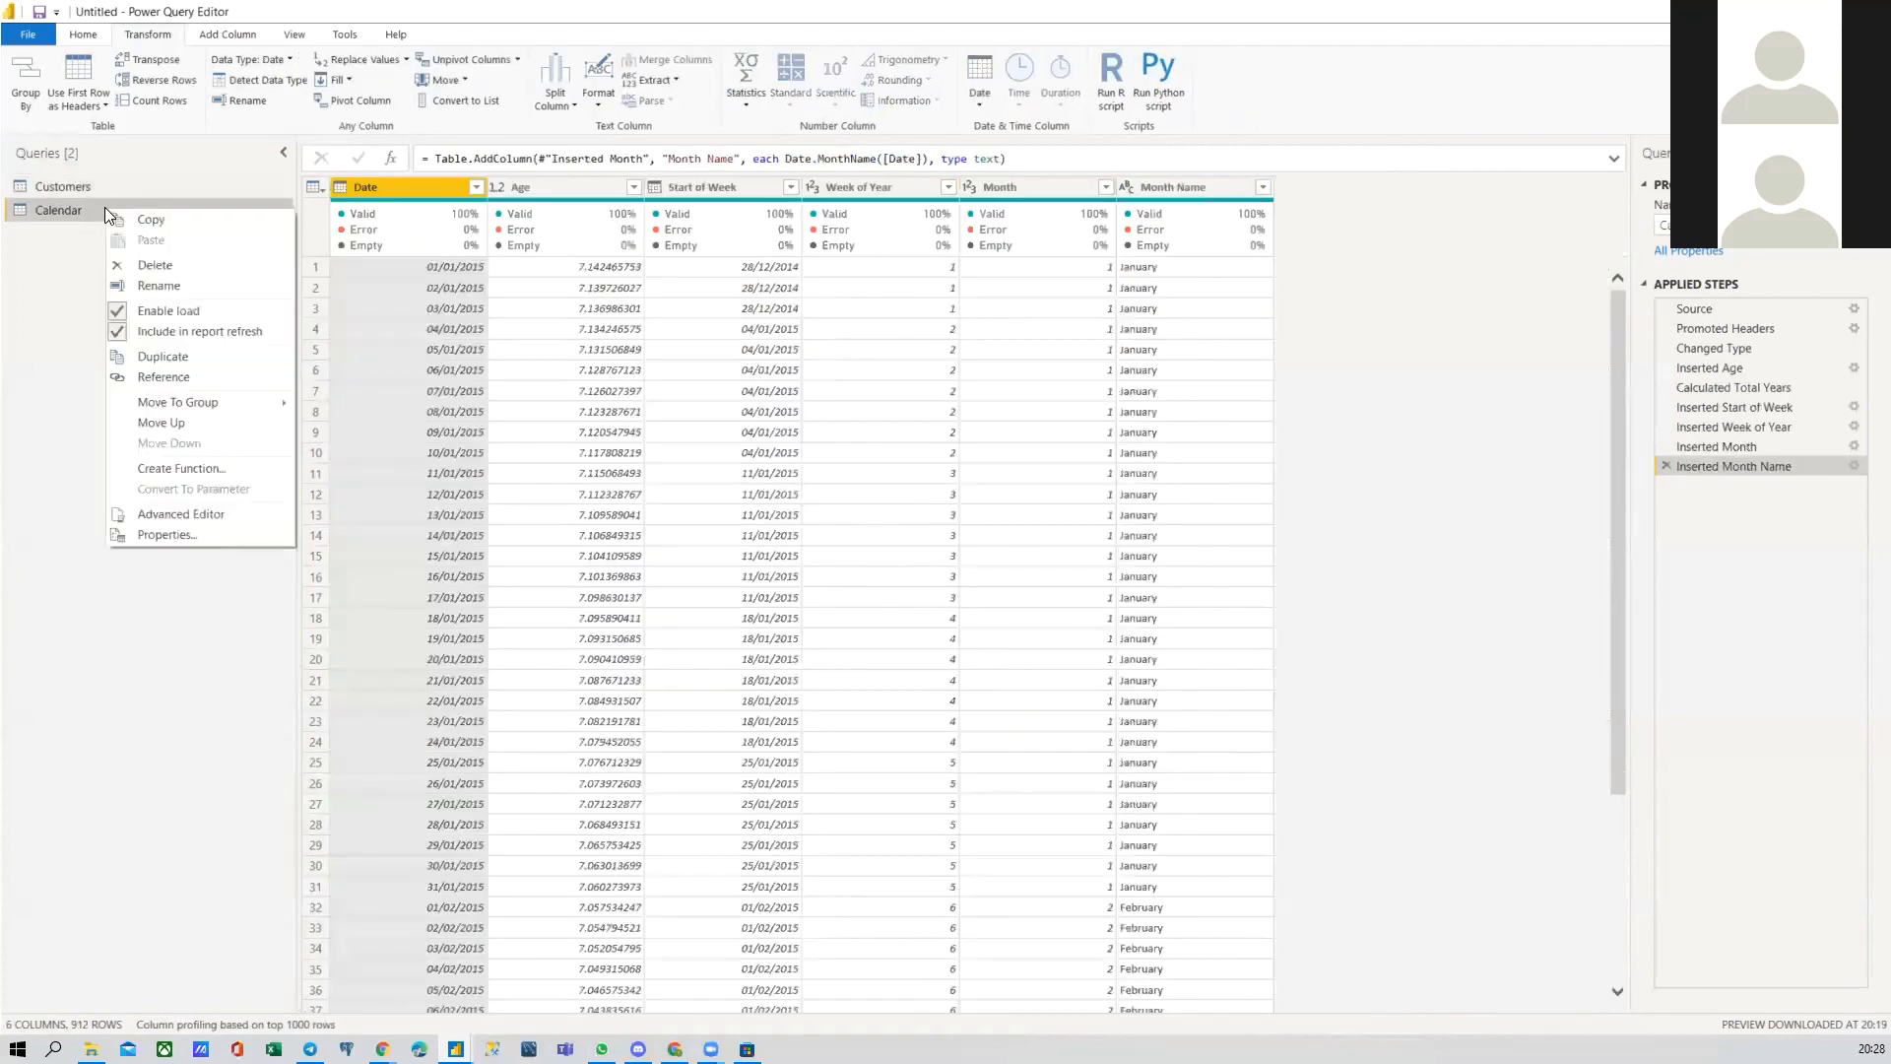
left_click(169, 361)
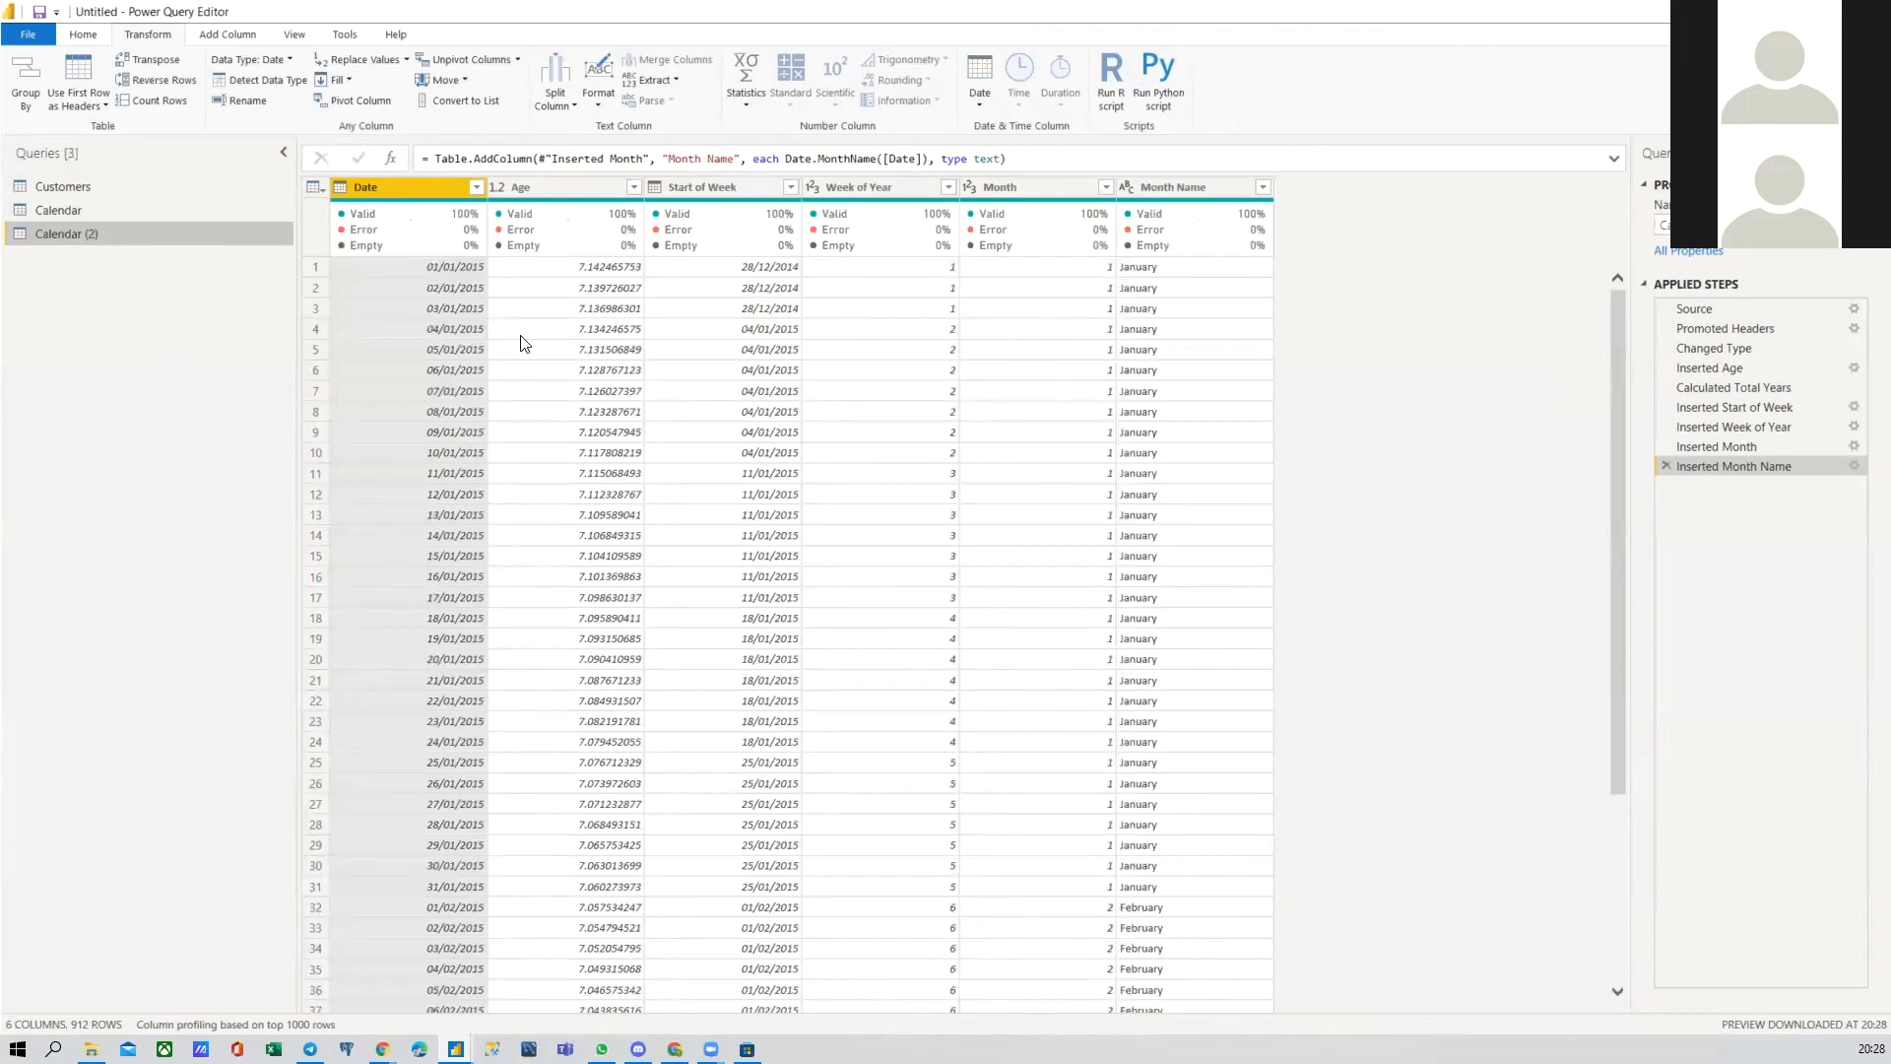
Step: Delete the original Calendar query's applied steps from Inserted Month Name back through Calculated Total Years, keeping Inserted Age
left_click(109, 212)
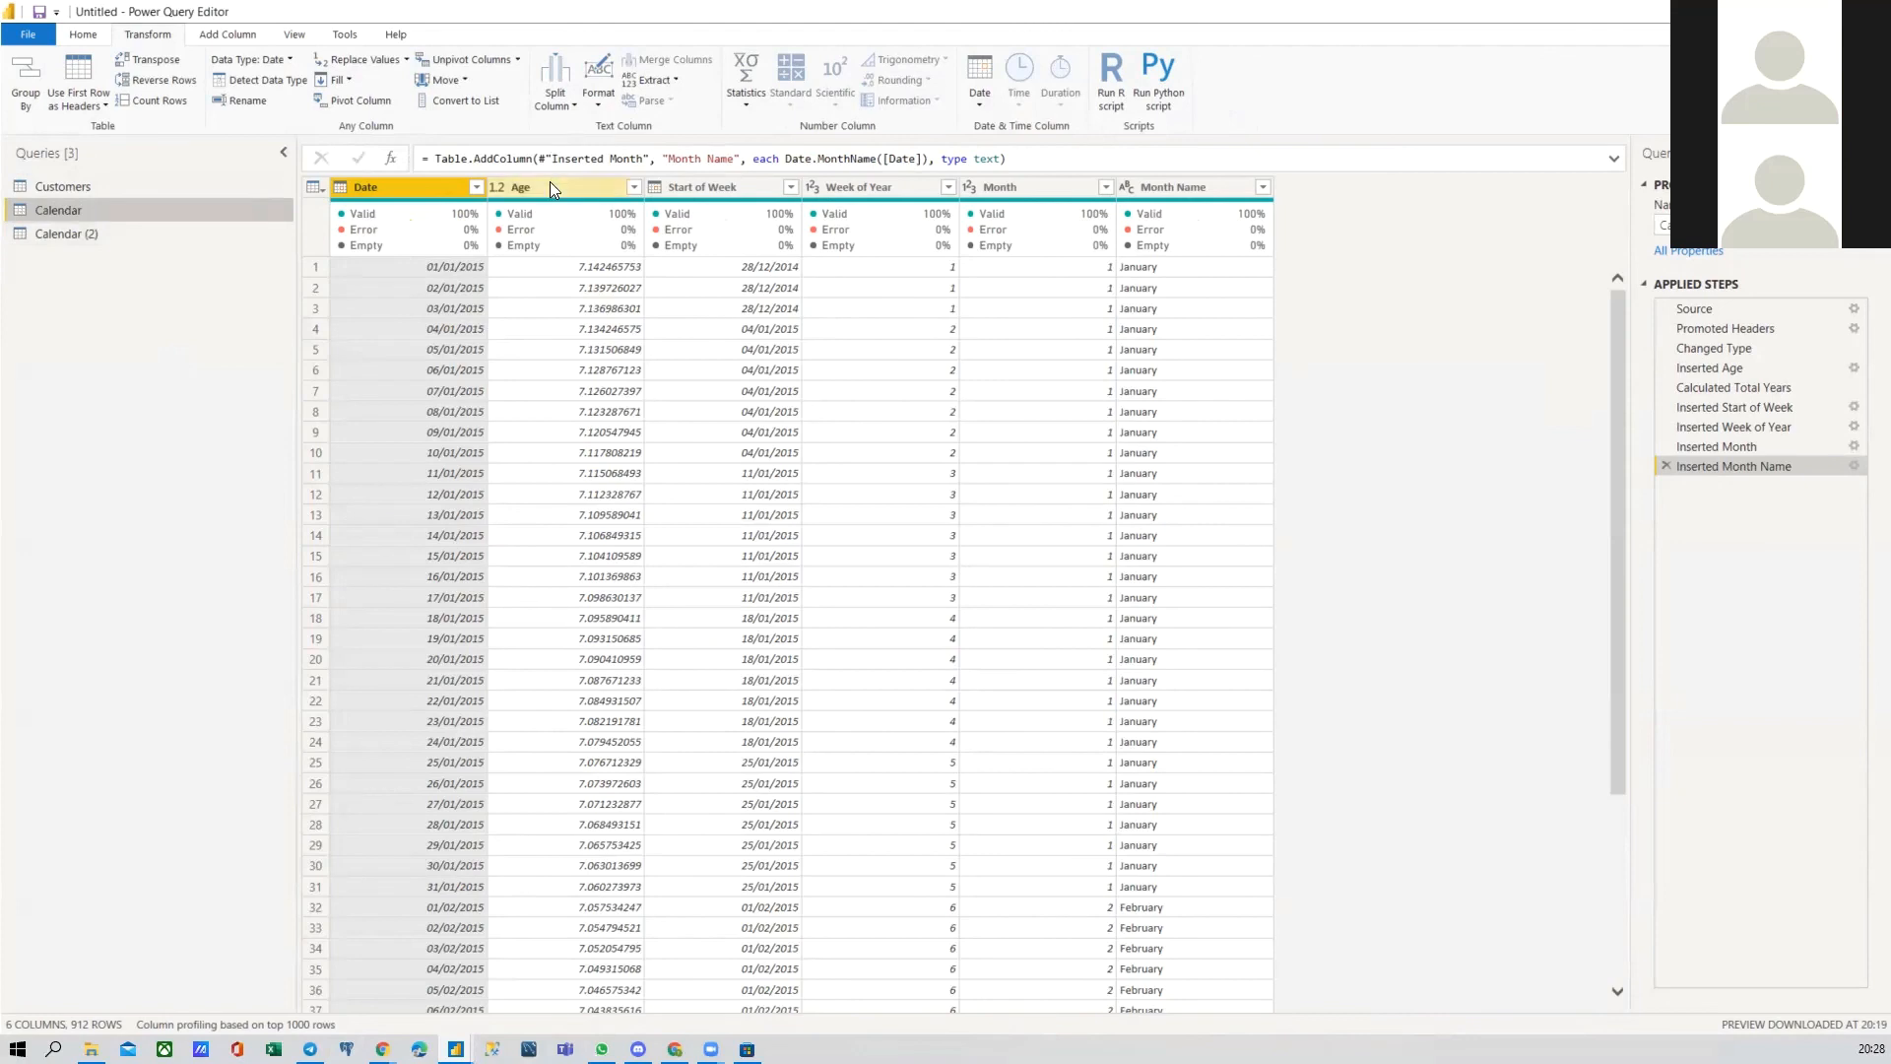
left_click(1660, 466)
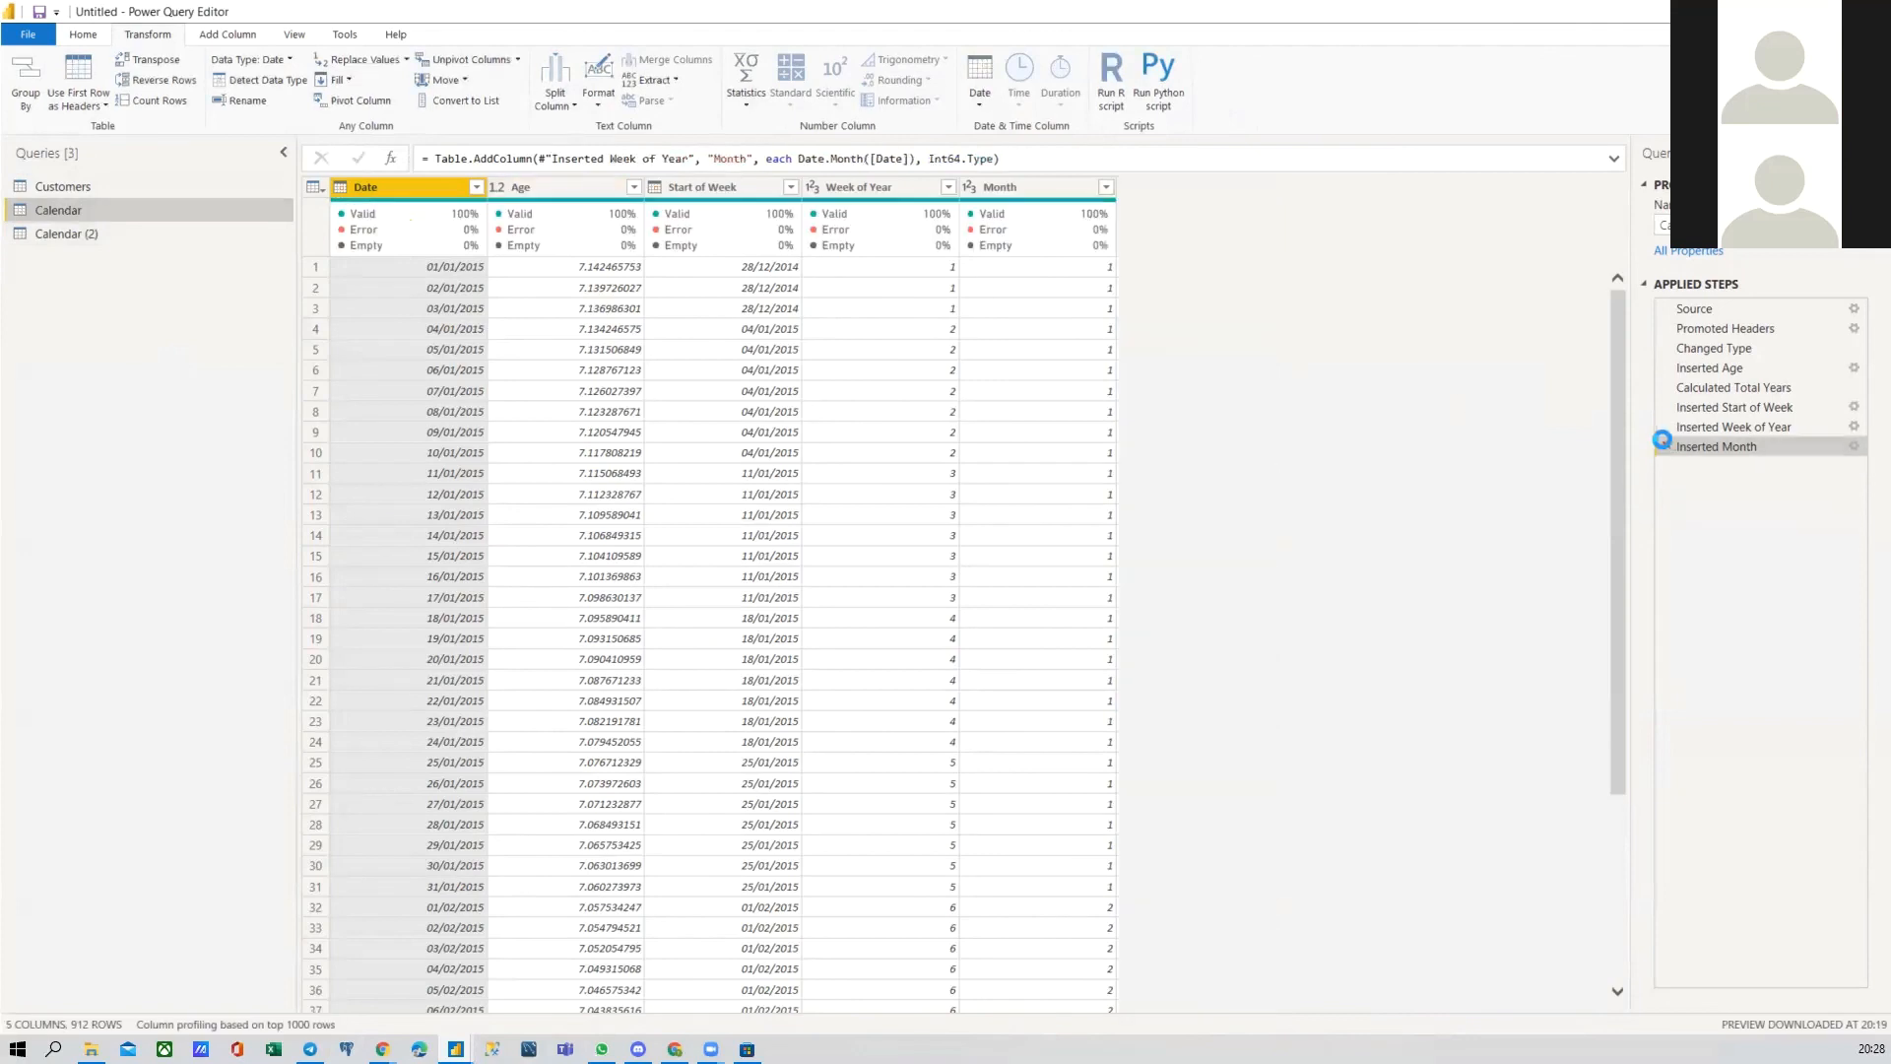
left_click(1660, 447)
left_click(1660, 427)
left_click(1661, 407)
left_click(1663, 387)
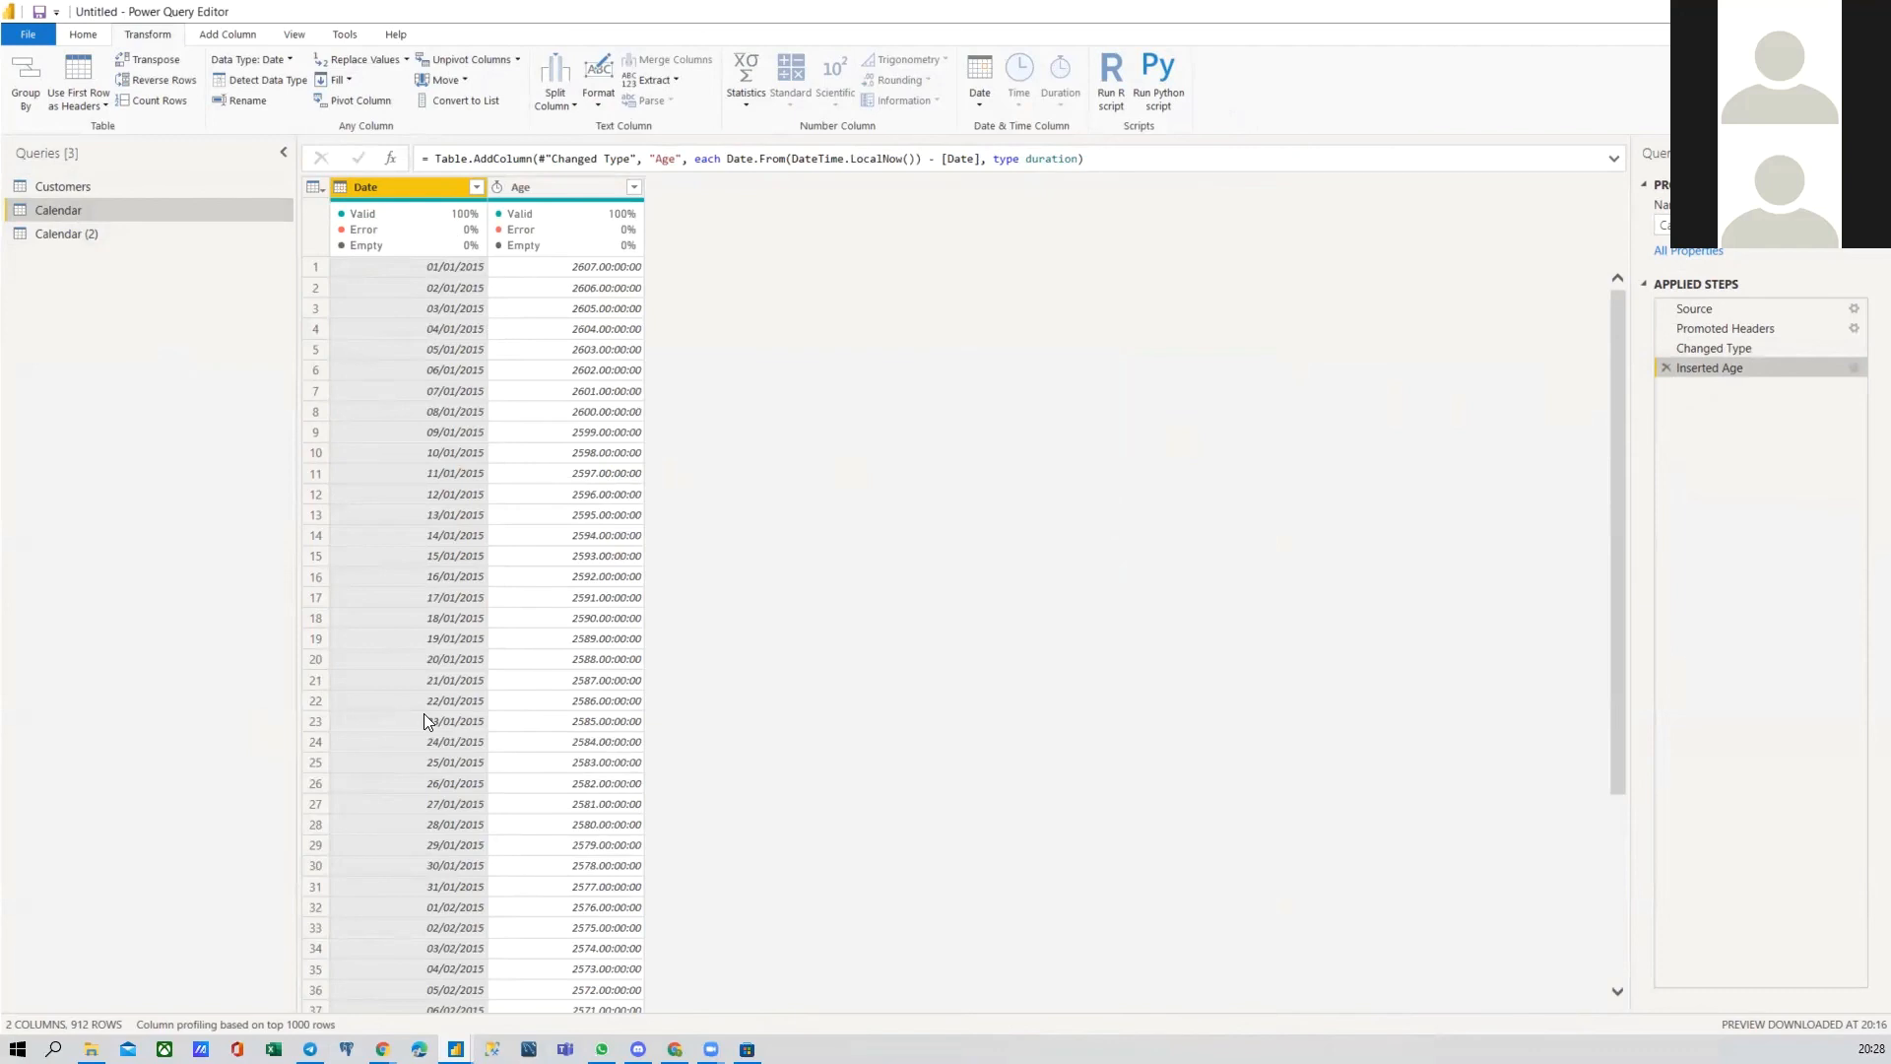
Step: Switch back to the presentation in Chrome to view the calendar table requirements on the Assignment 1 slide
mouse_move(382, 1049)
left_click(110, 970)
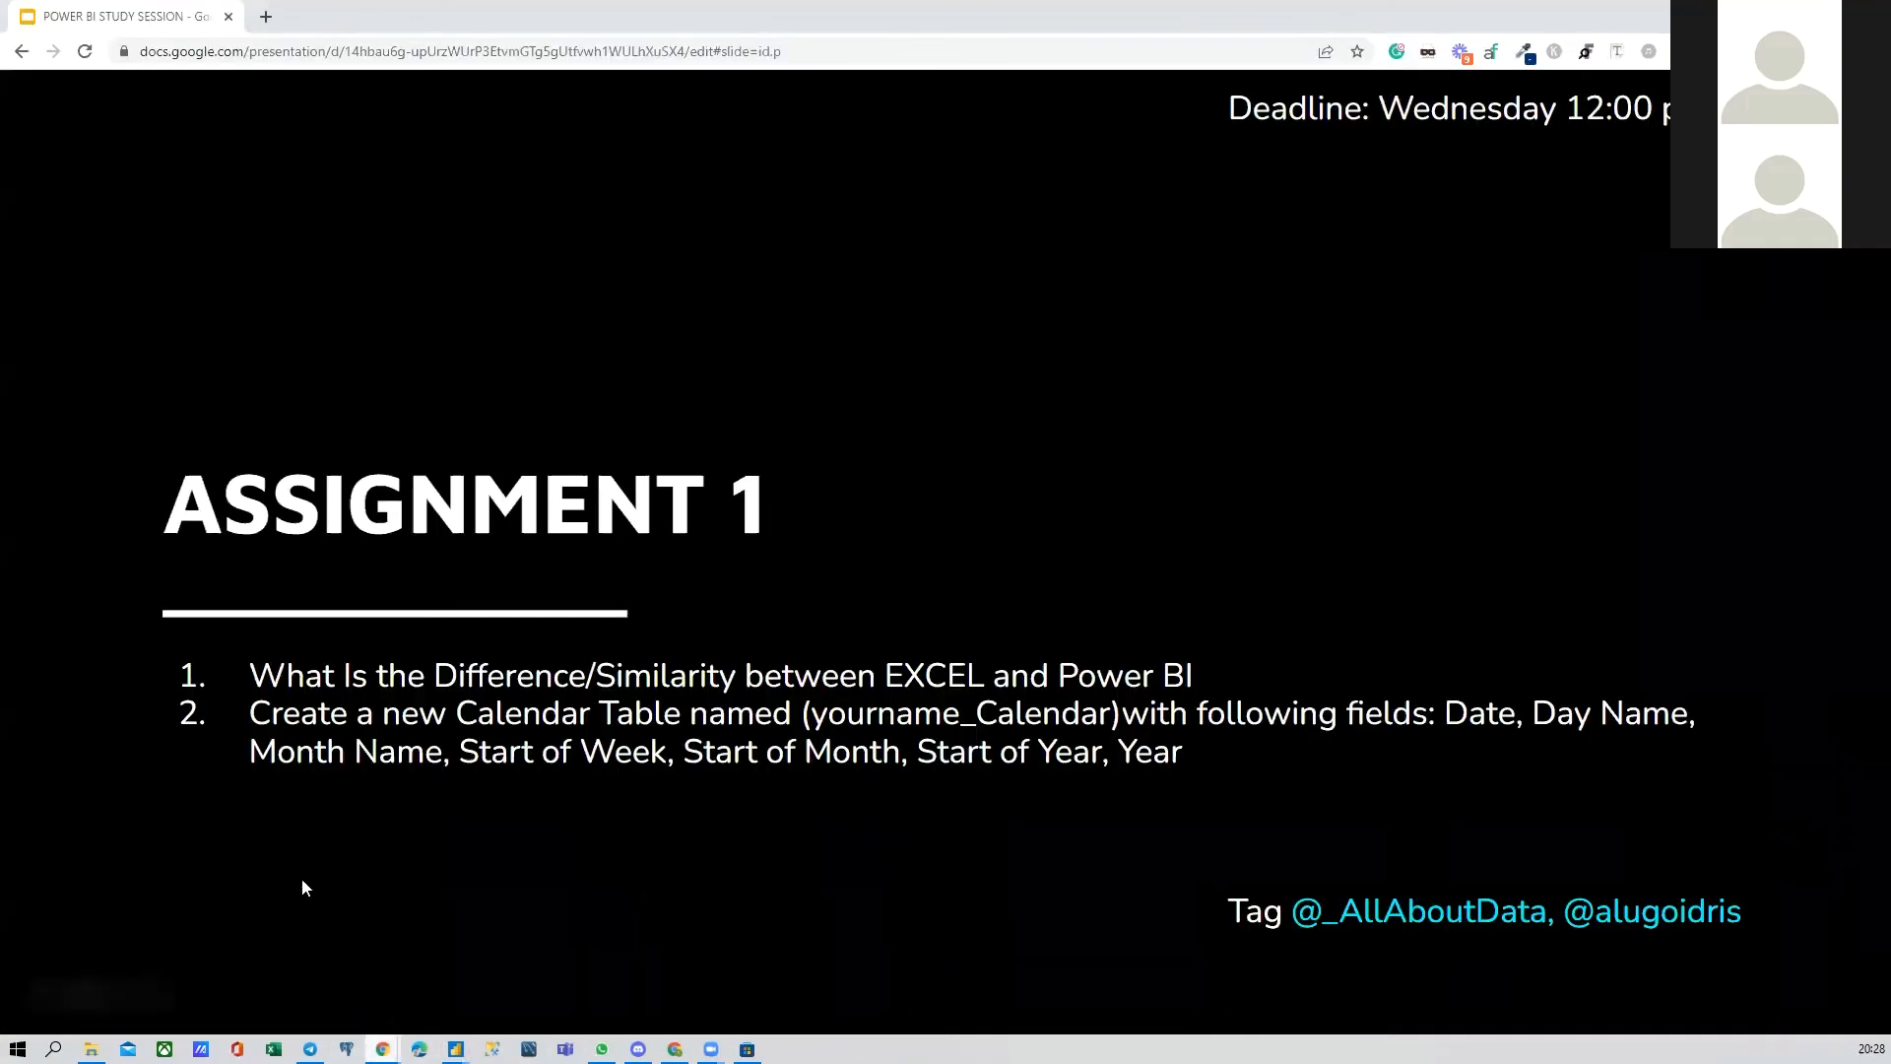